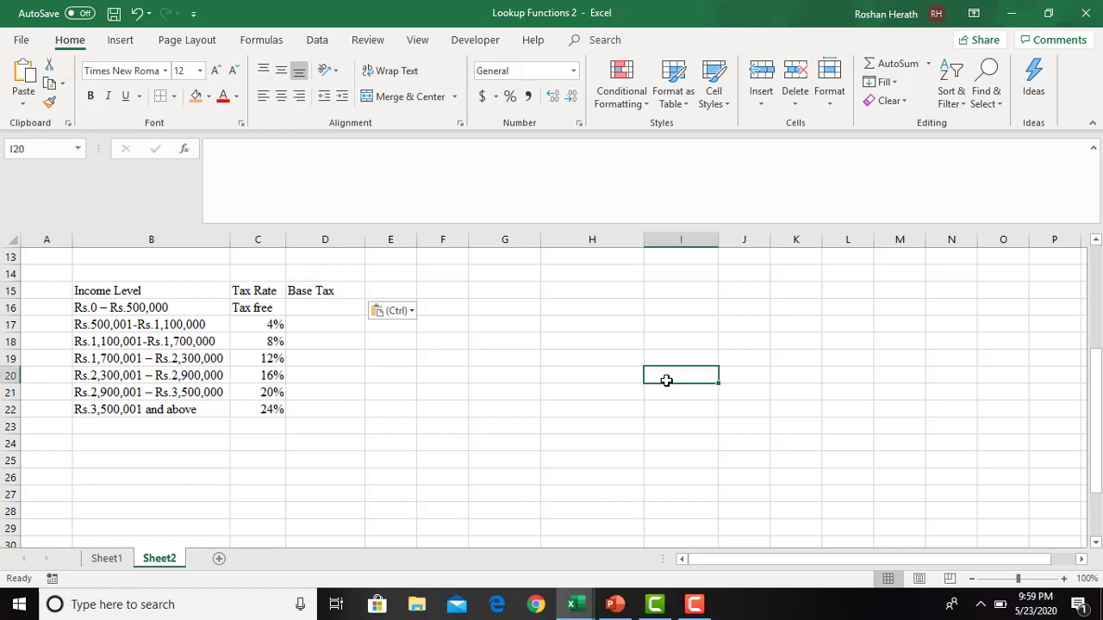
# - Copy the Income Level, Tax Rate and Base Tax headings from B15:D15 to G15:I15
pyautogui.click(116, 293)
pyautogui.moveTo(116, 294); pyautogui.dragTo(329, 292)
pyautogui.hotkey('ctrl', 'c')
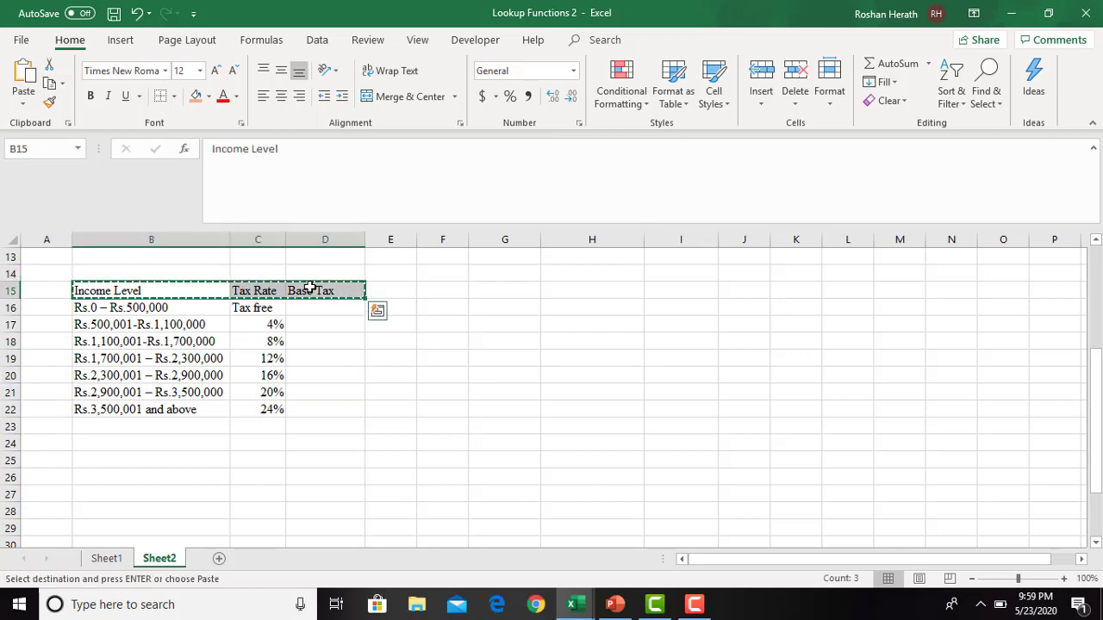
pyautogui.click(509, 286)
pyautogui.hotkey('ctrl', 'v')
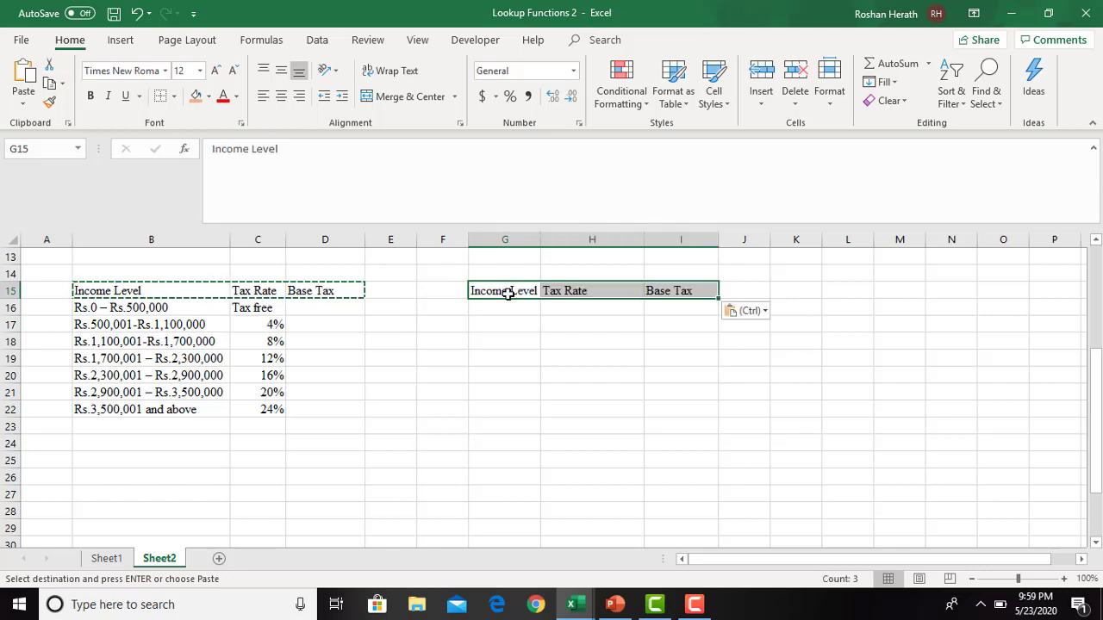
pyautogui.click(508, 305)
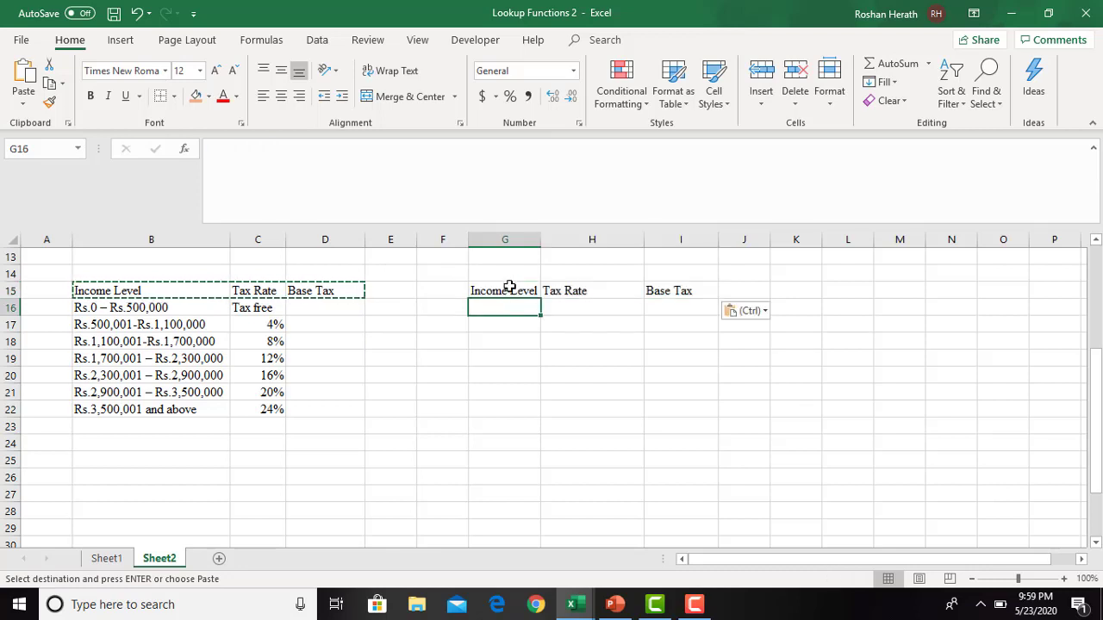
pyautogui.moveTo(509, 286); pyautogui.dragTo(669, 296)
pyautogui.press('Escape')
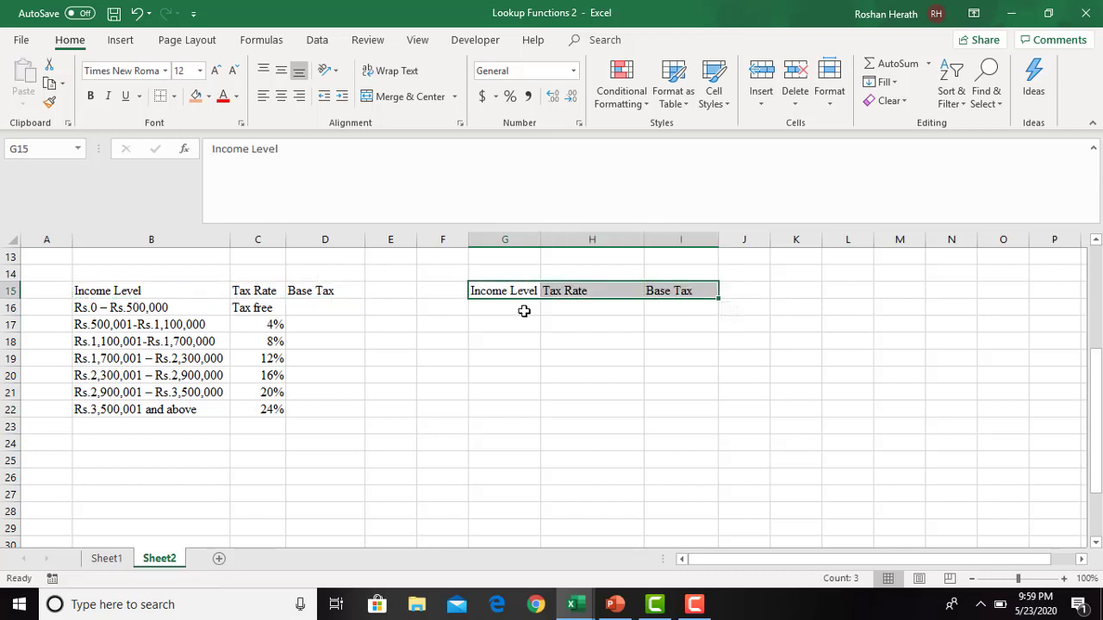
# - Enter 0 in G16 as the lower limit of the first income level
pyautogui.click(517, 313)
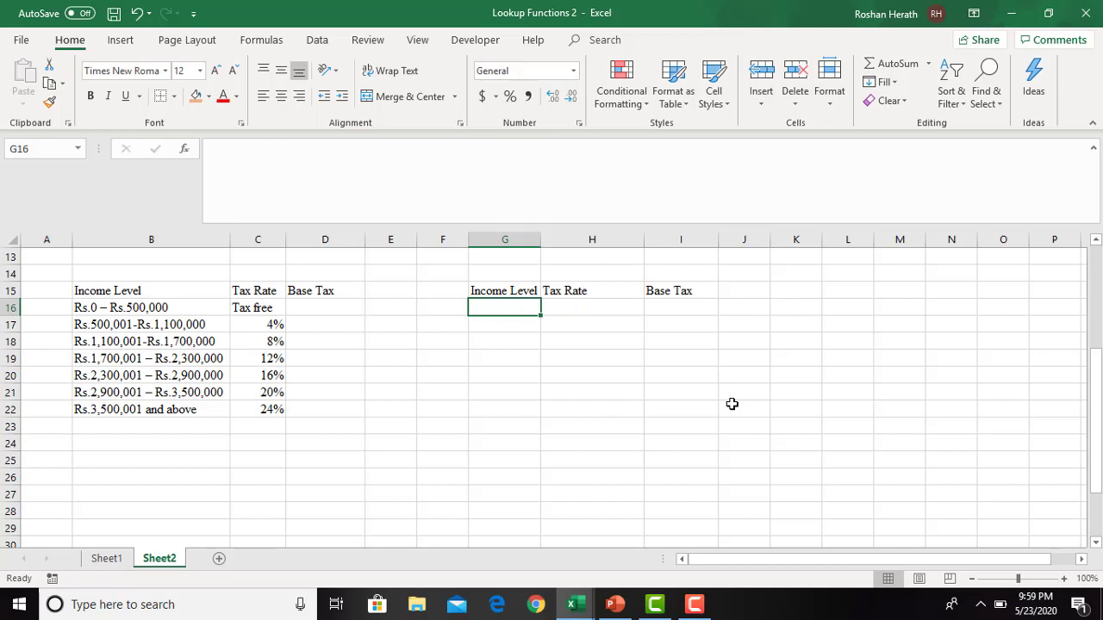
pyautogui.write('0')
pyautogui.press('Return')
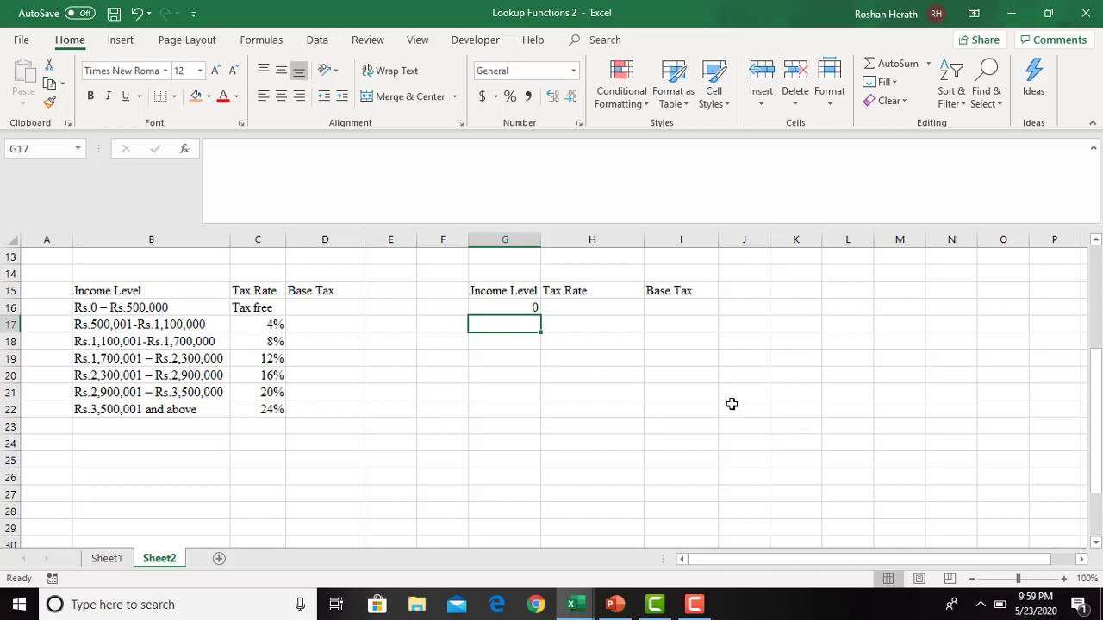
pyautogui.write('500')
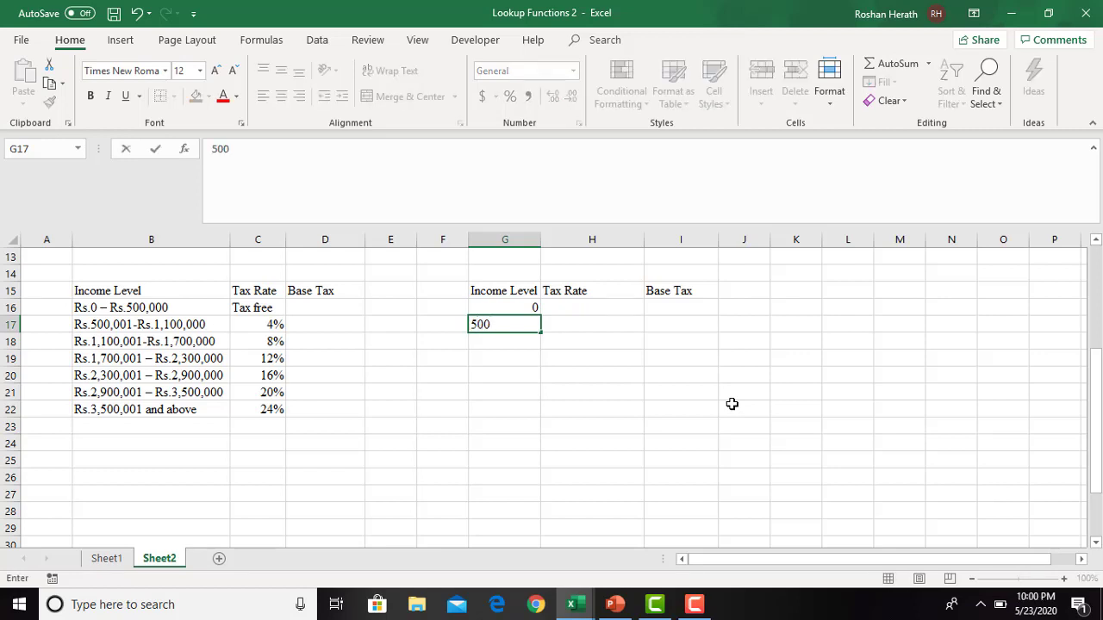
pyautogui.write('01')
pyautogui.press('Return')
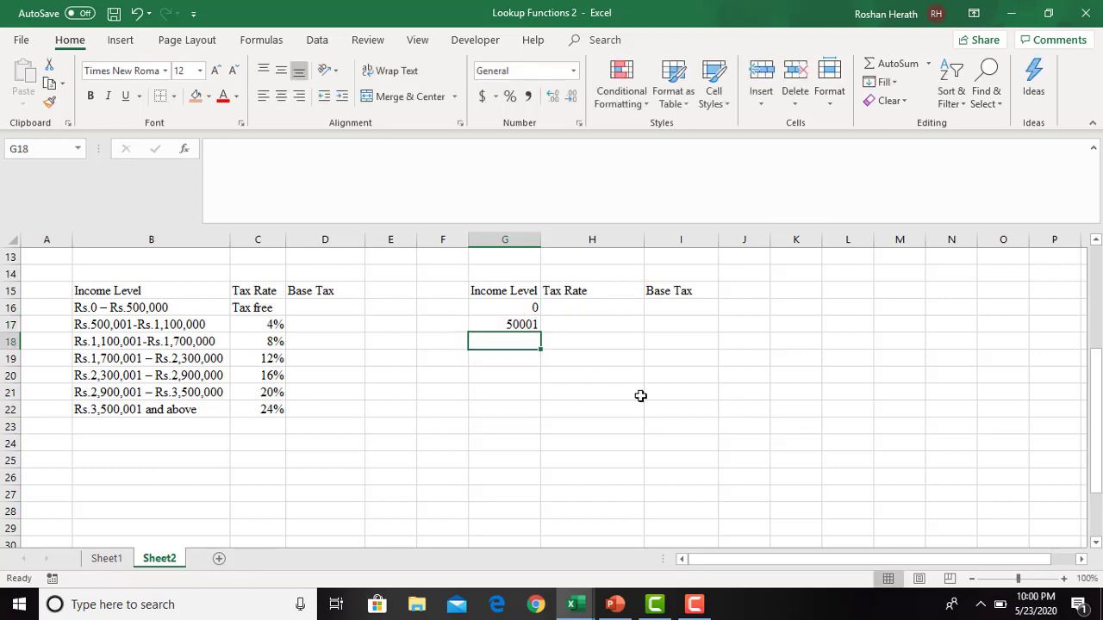
# - Enter the income level lower limits 500001 in G17 and 1100001 in G18
pyautogui.click(523, 325)
pyautogui.write('500')
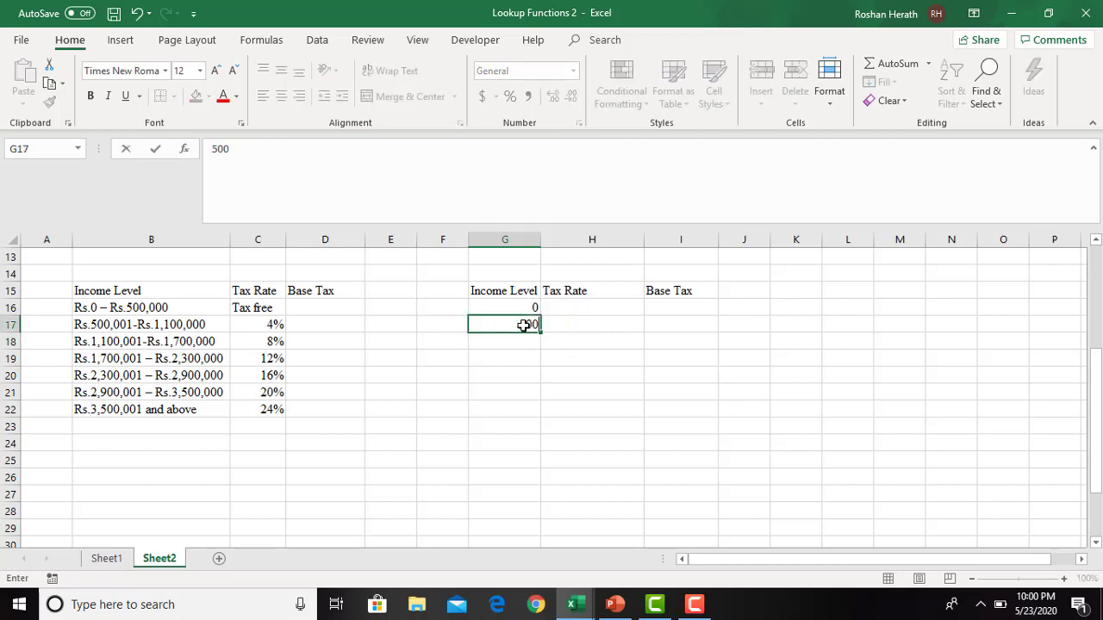
pyautogui.write('001')
pyautogui.press('Return')
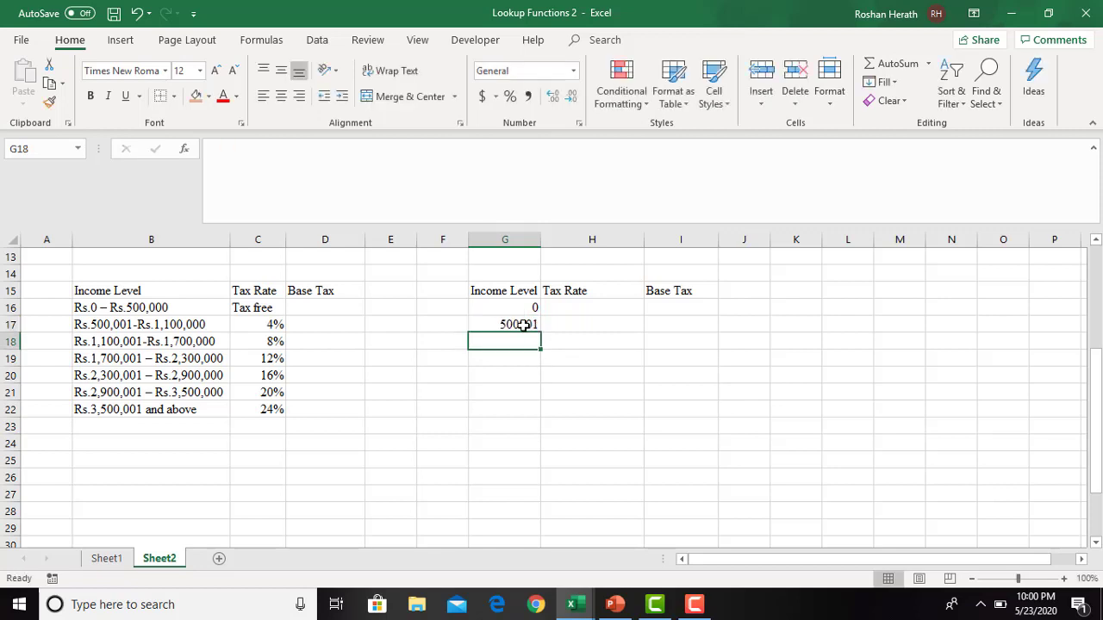
pyautogui.write('1100')
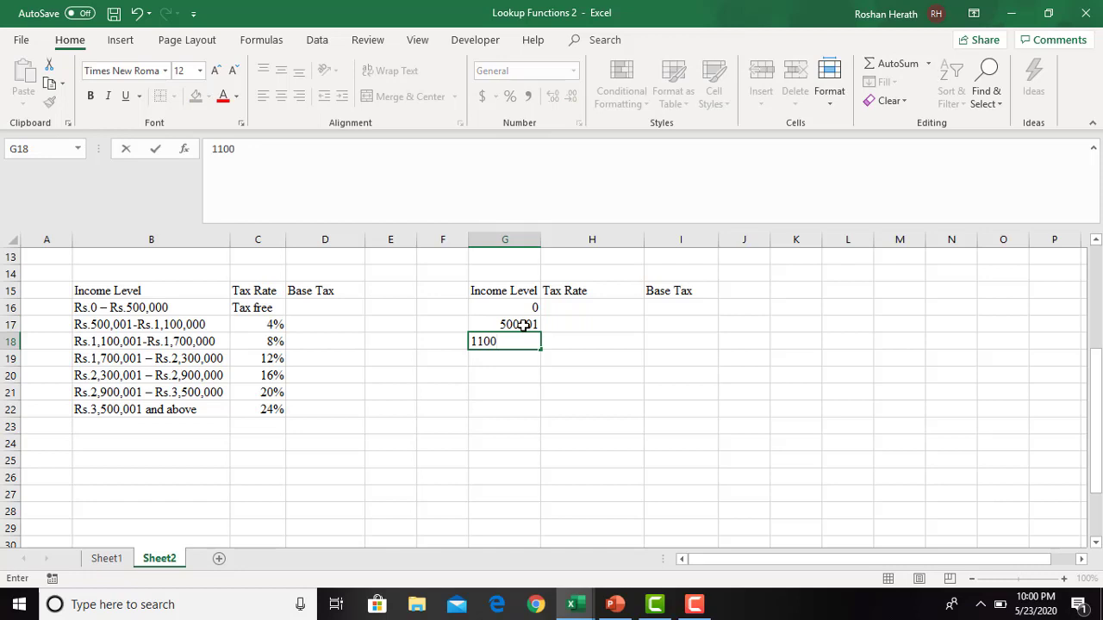
pyautogui.write('001')
pyautogui.press('Return')
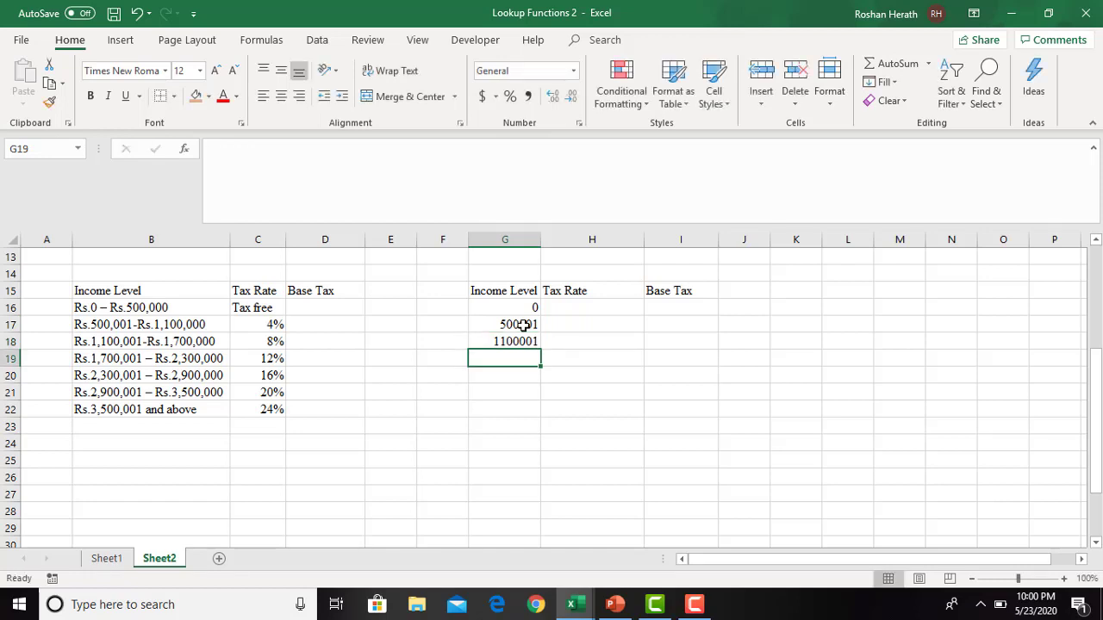
# - Enter the income level lower limits 1700001 in G19 and 2300001 in G20
pyautogui.write('170000')
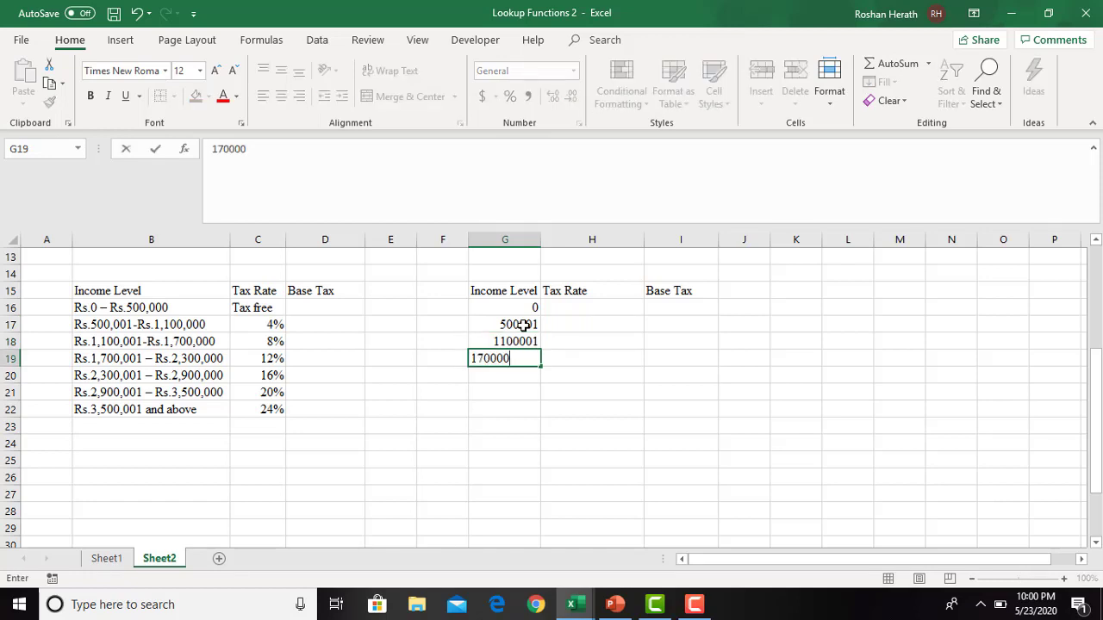
pyautogui.write('1')
pyautogui.press('Return')
pyautogui.write('23')
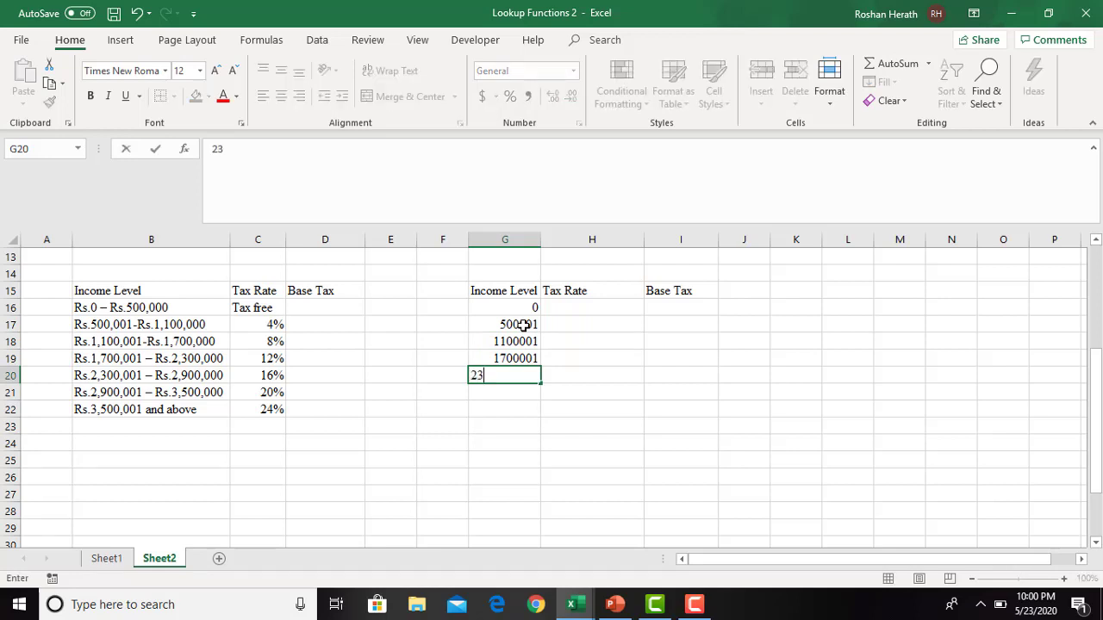
pyautogui.write('00001')
pyautogui.press('Return')
# - Enter the income level lower limits 2900001 in G21 and 3500001 in G22
pyautogui.write('2900')
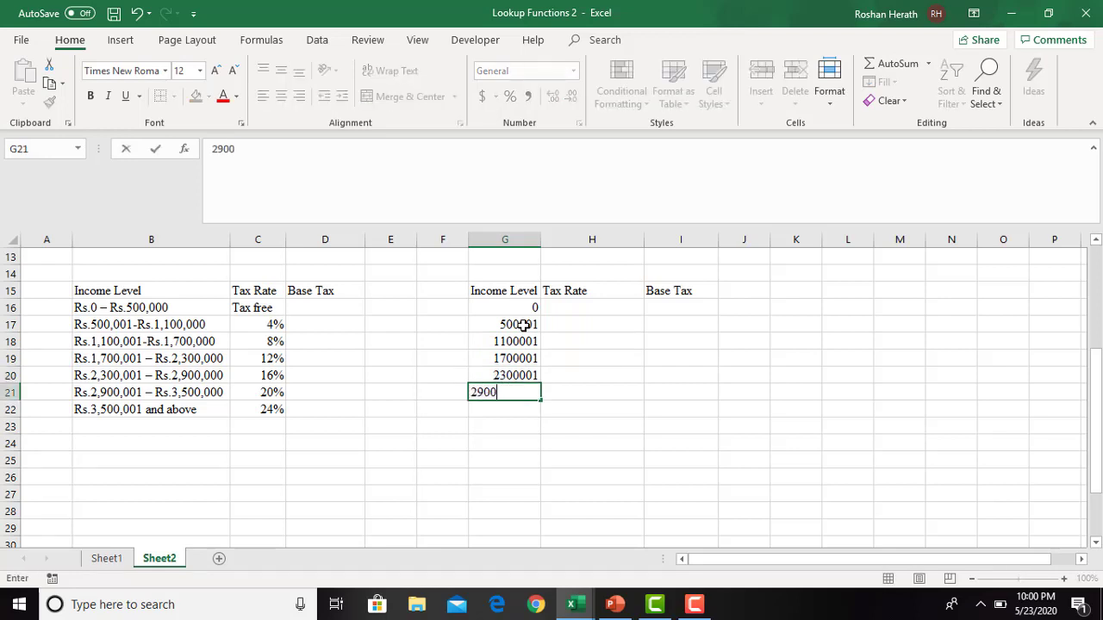
pyautogui.write('001')
pyautogui.press('Return')
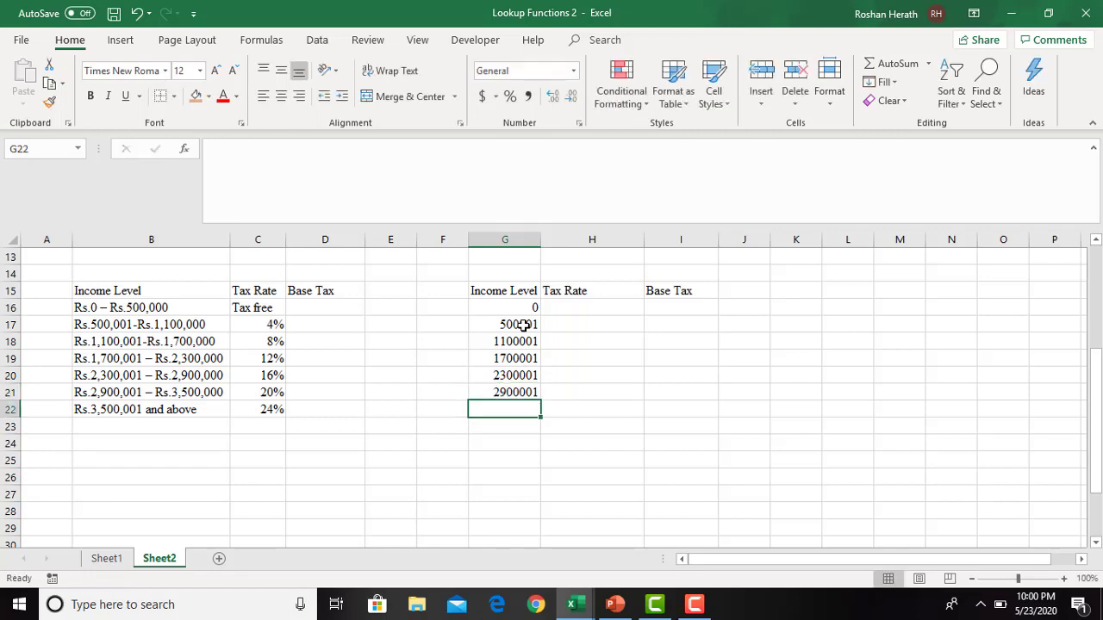
pyautogui.write('3500')
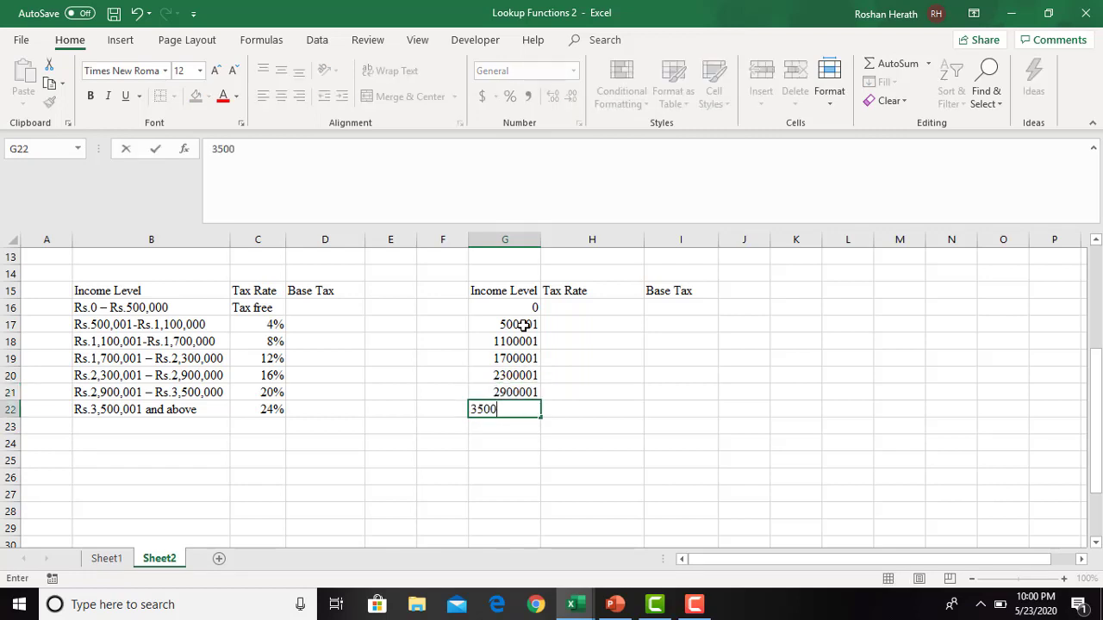
pyautogui.write('001')
pyautogui.press('Return')
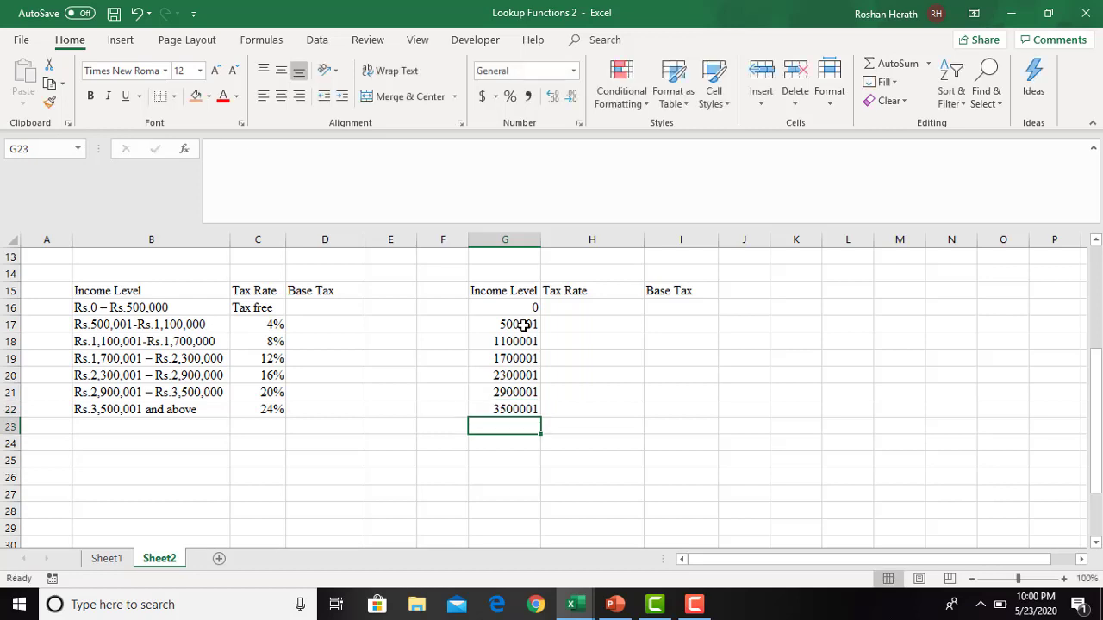
# - Fill in the first three tax rates of the new table, 0%, 4% and 8%, in H16:H18
pyautogui.click(585, 311)
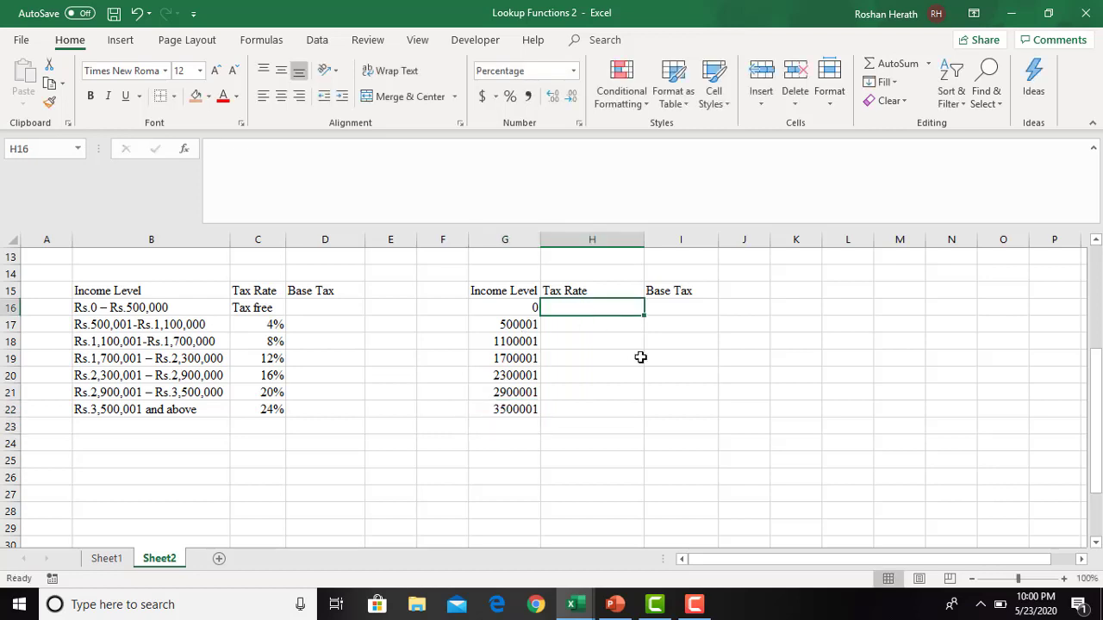
pyautogui.write('0')
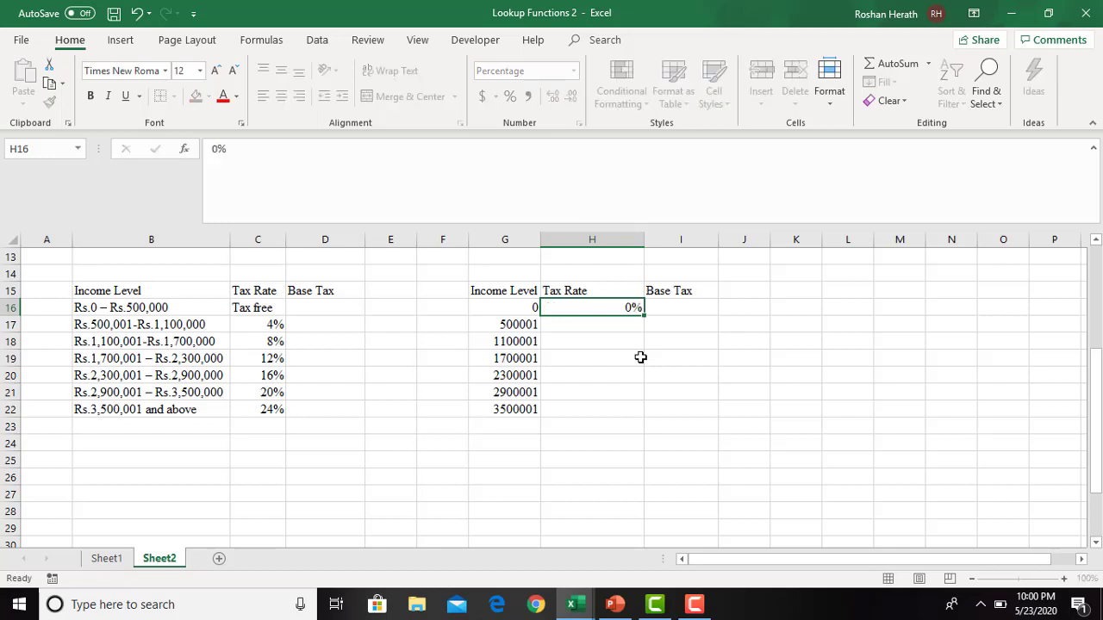
pyautogui.press('Return')
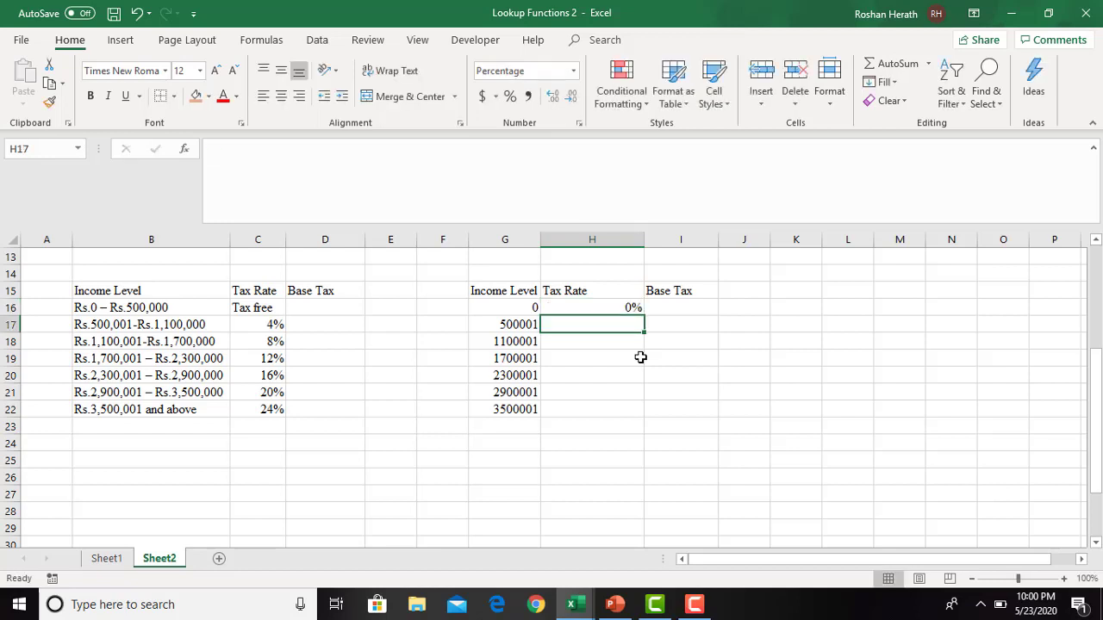
pyautogui.write('4')
pyautogui.press('Return')
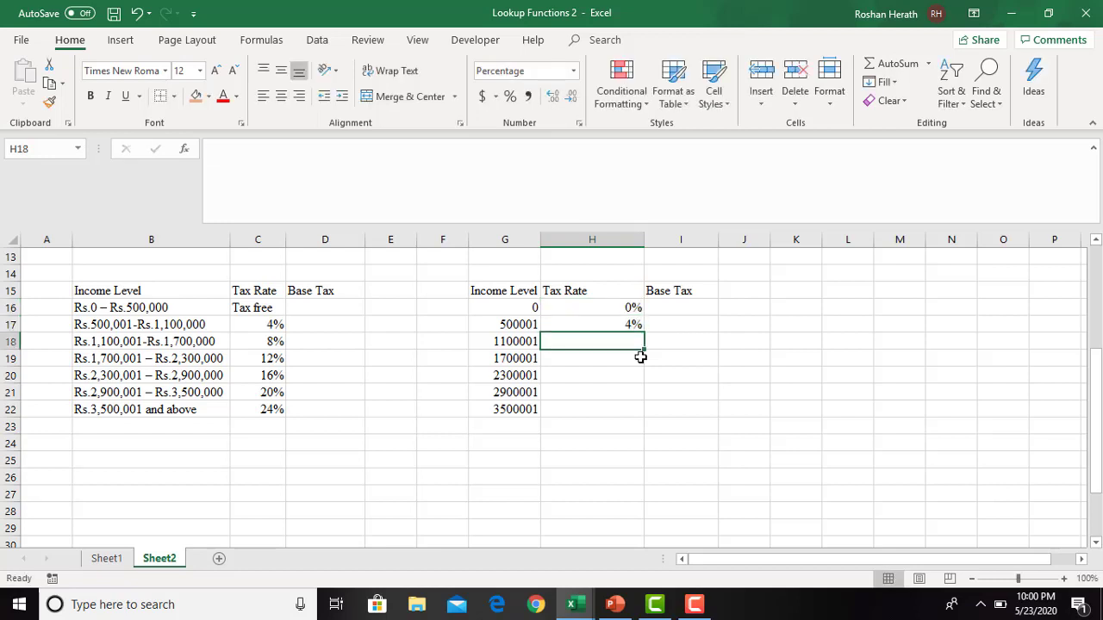
pyautogui.write('8')
pyautogui.press('Return')
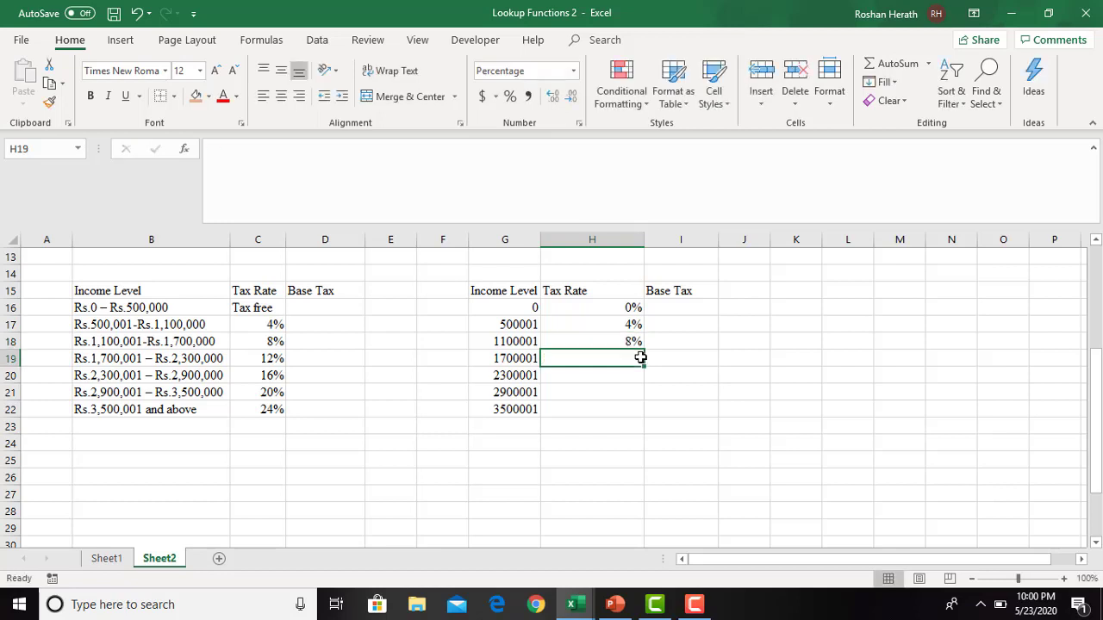
# - Fill in the remaining tax rates 12%, 16%, 20% and 24% in H19:H22
pyautogui.write('12')
pyautogui.press('Return')
pyautogui.write('16')
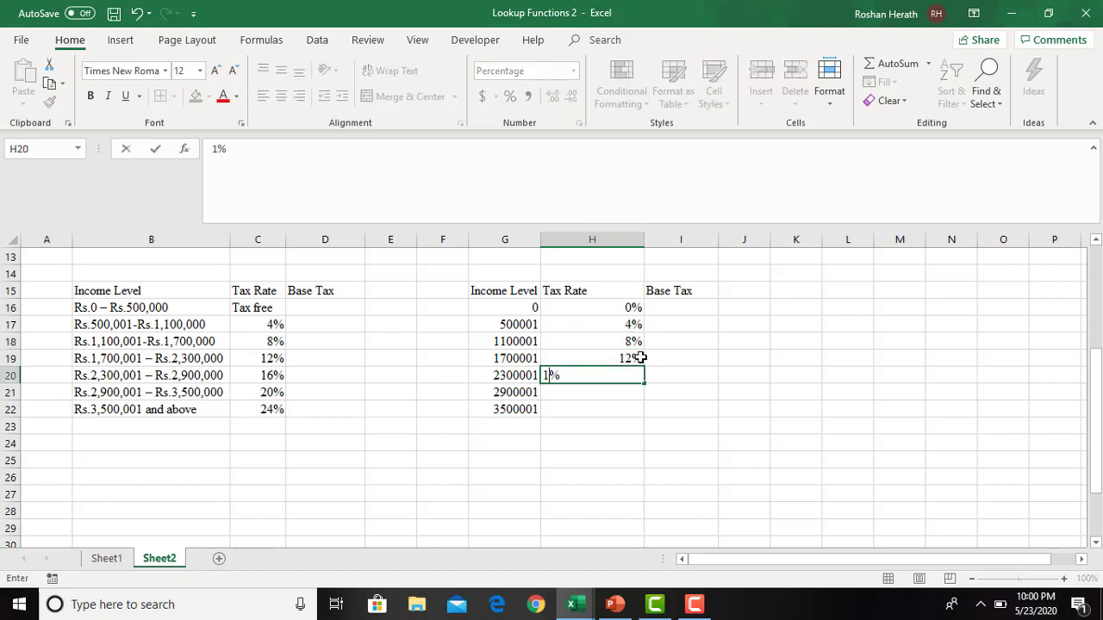
pyautogui.press('Return')
pyautogui.write('20')
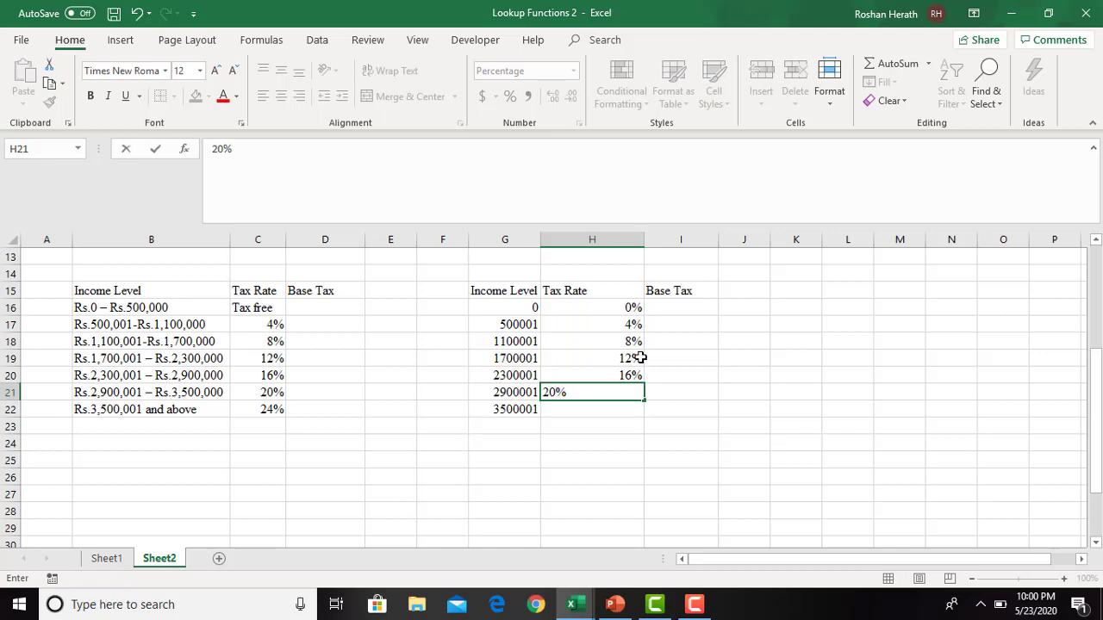
pyautogui.press('Return')
pyautogui.write('24')
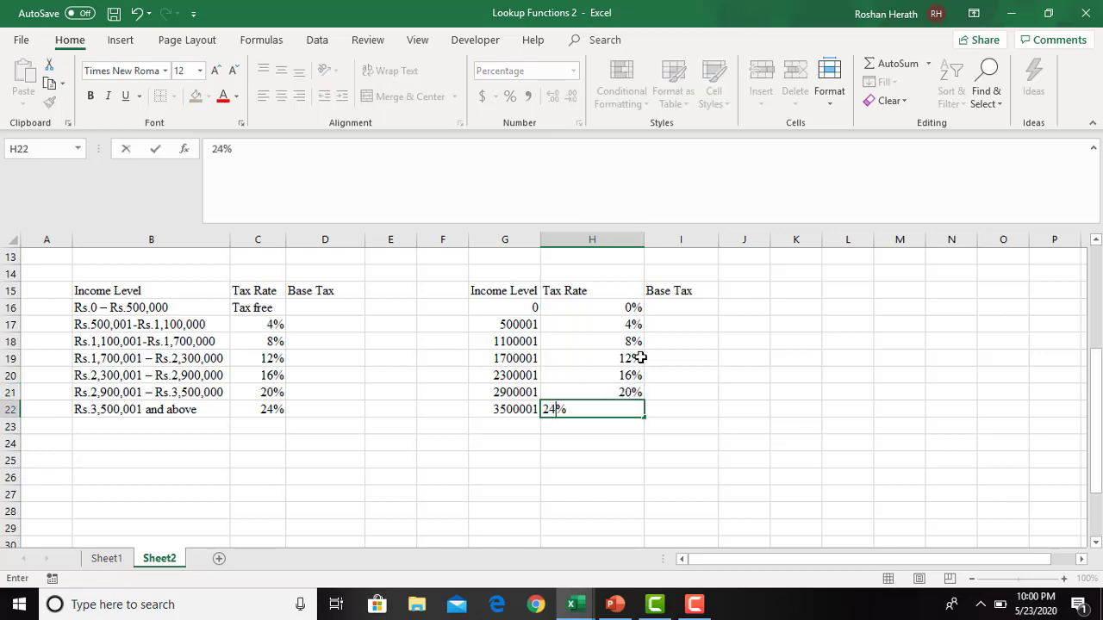
pyautogui.press('Return')
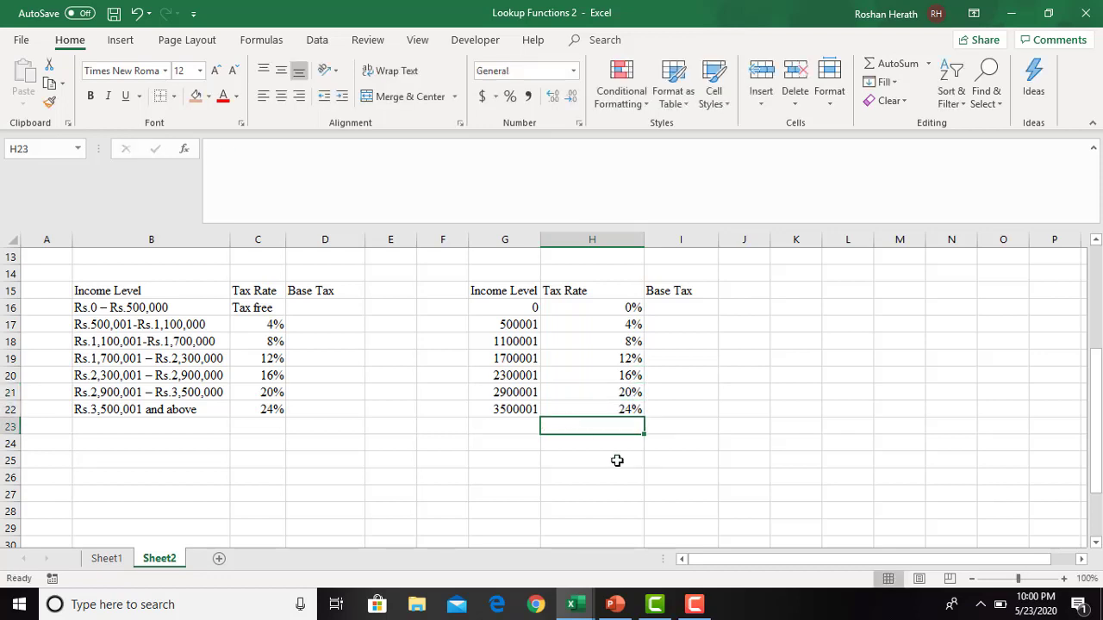
# - Add the label "Income" in G26 below the new tax table
pyautogui.click(586, 482)
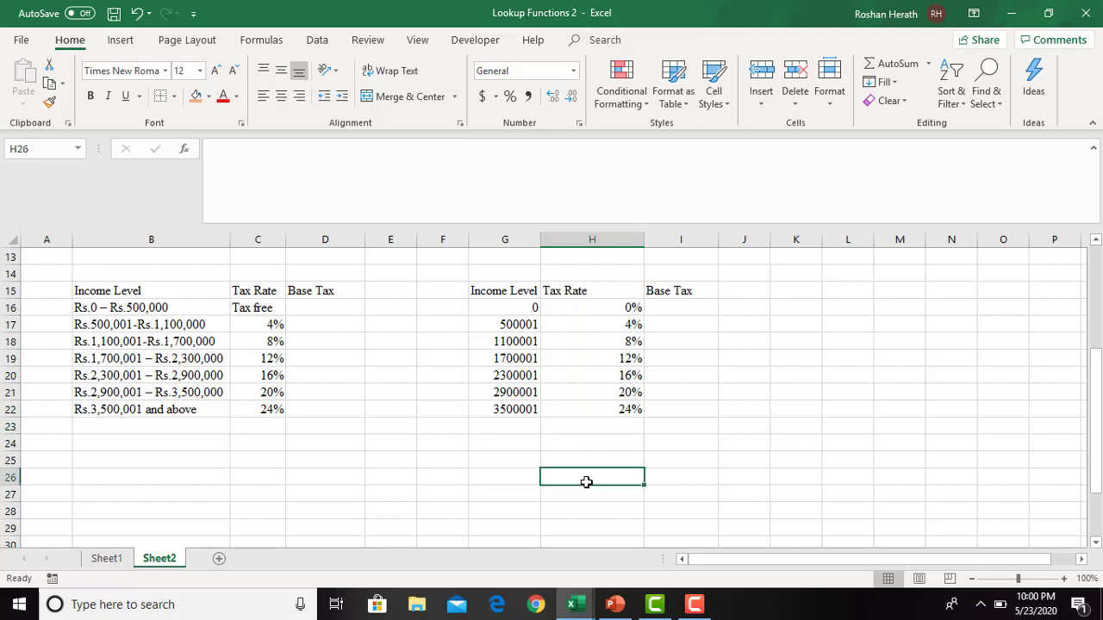
pyautogui.click(530, 477)
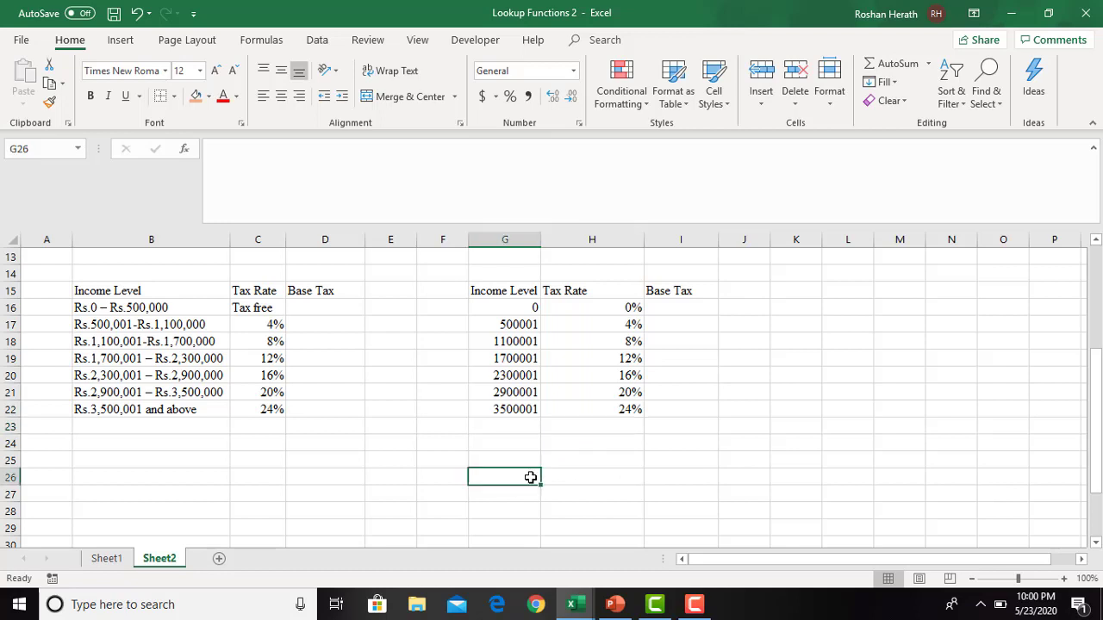
pyautogui.write('Income ta')
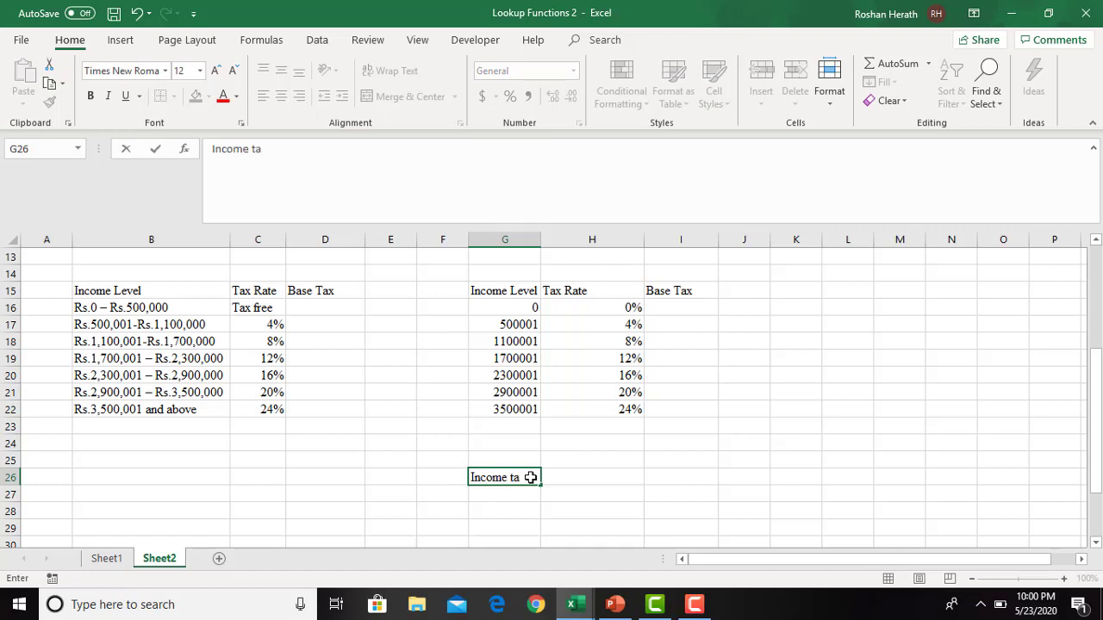
pyautogui.press('BackSpace')
pyautogui.click(488, 529)
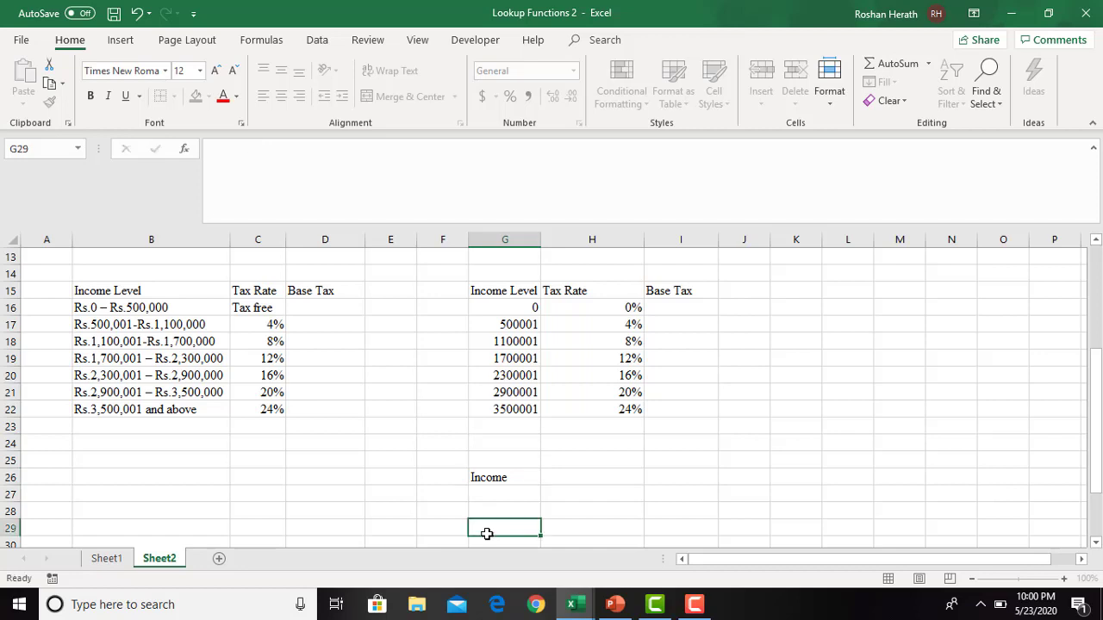
# - Enter 700000 in H26 as the sample value for the Income label
pyautogui.click(1096, 544)
pyautogui.click(1096, 543)
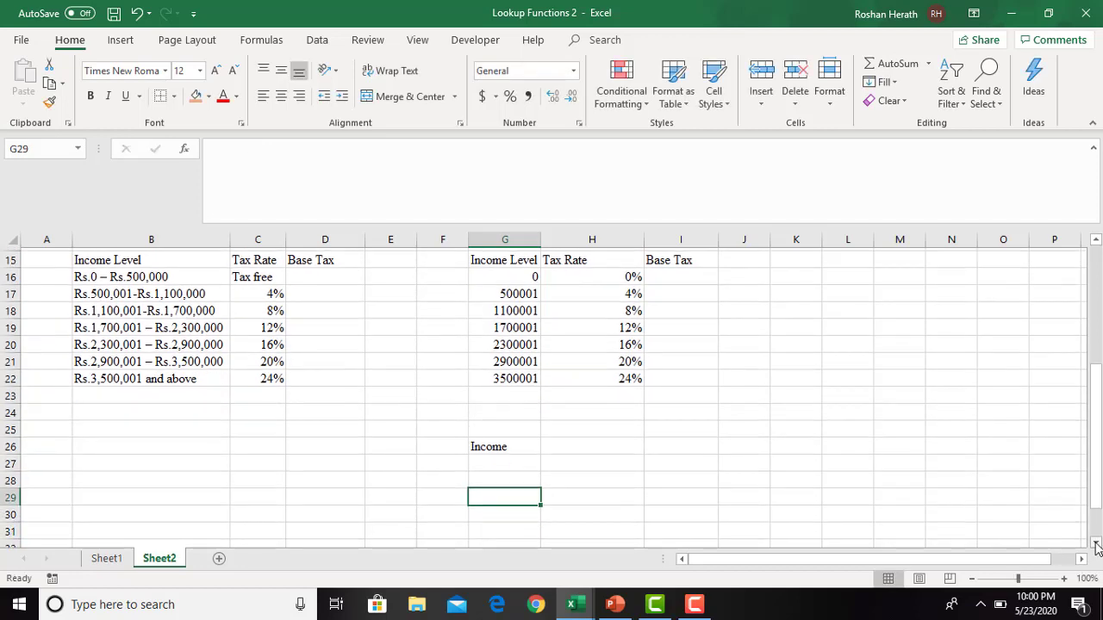
pyautogui.click(606, 448)
pyautogui.write('7')
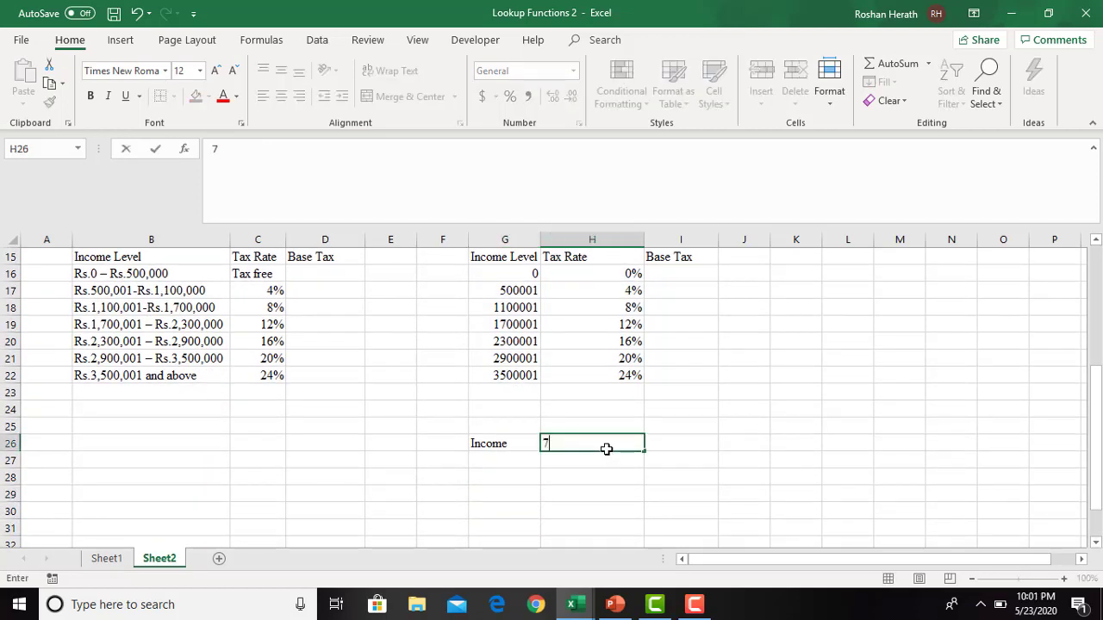
pyautogui.write('00000')
pyautogui.press('Return')
pyautogui.click(508, 471)
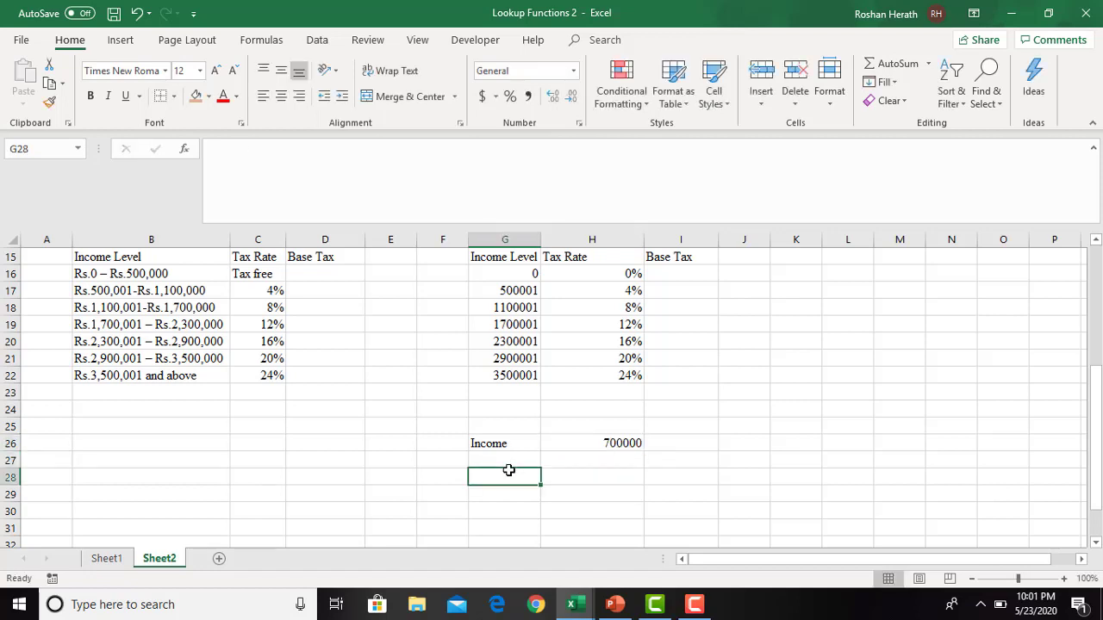
pyautogui.click(508, 288)
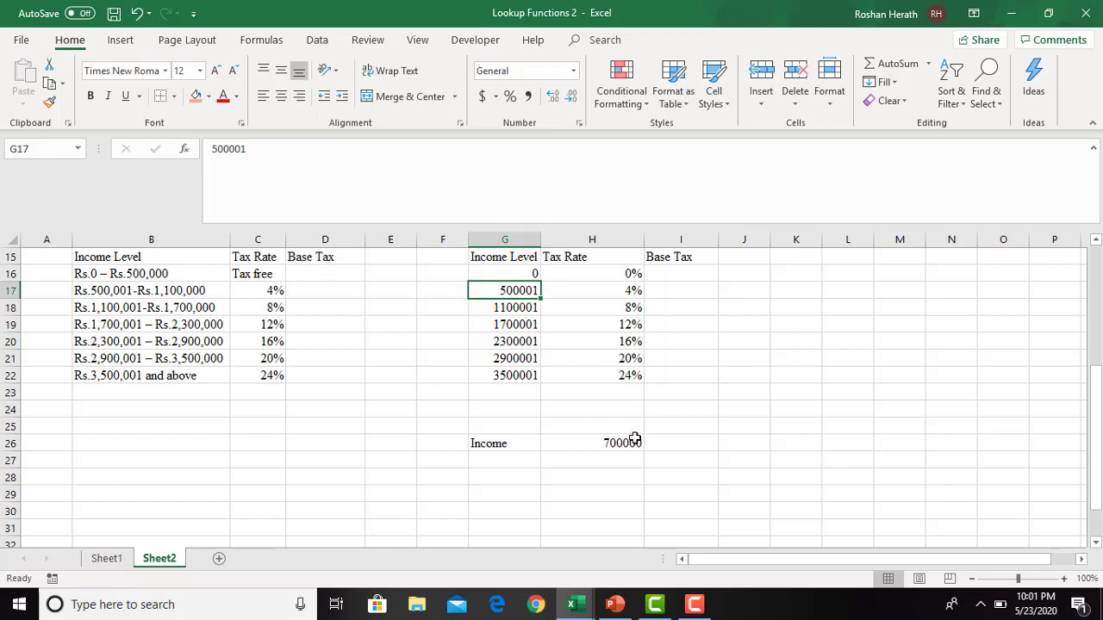
pyautogui.click(505, 475)
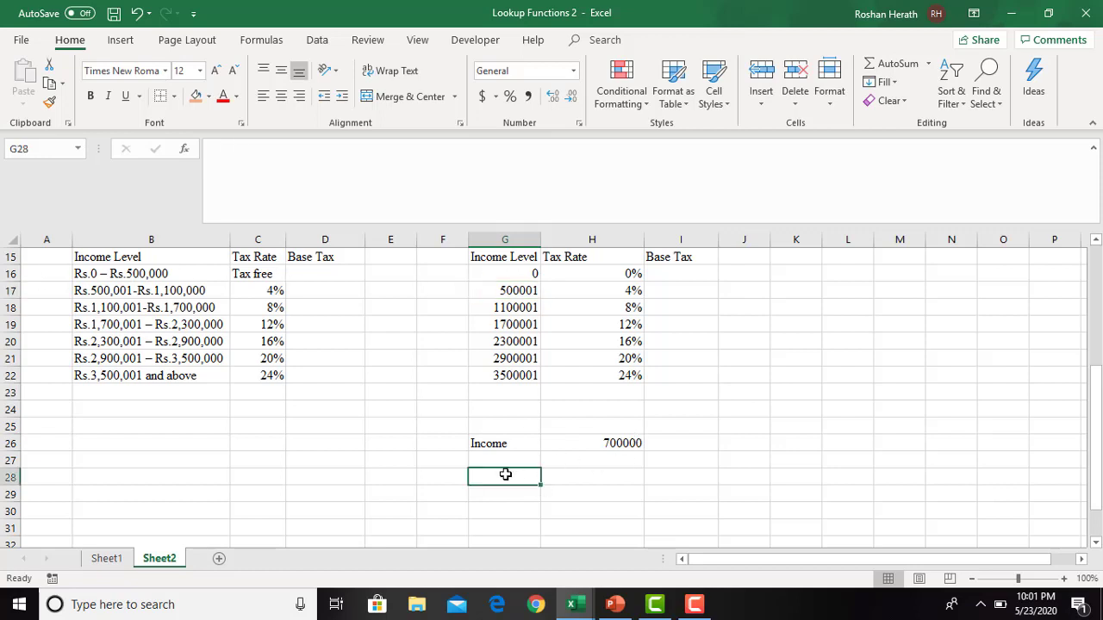
pyautogui.write('0-500000')
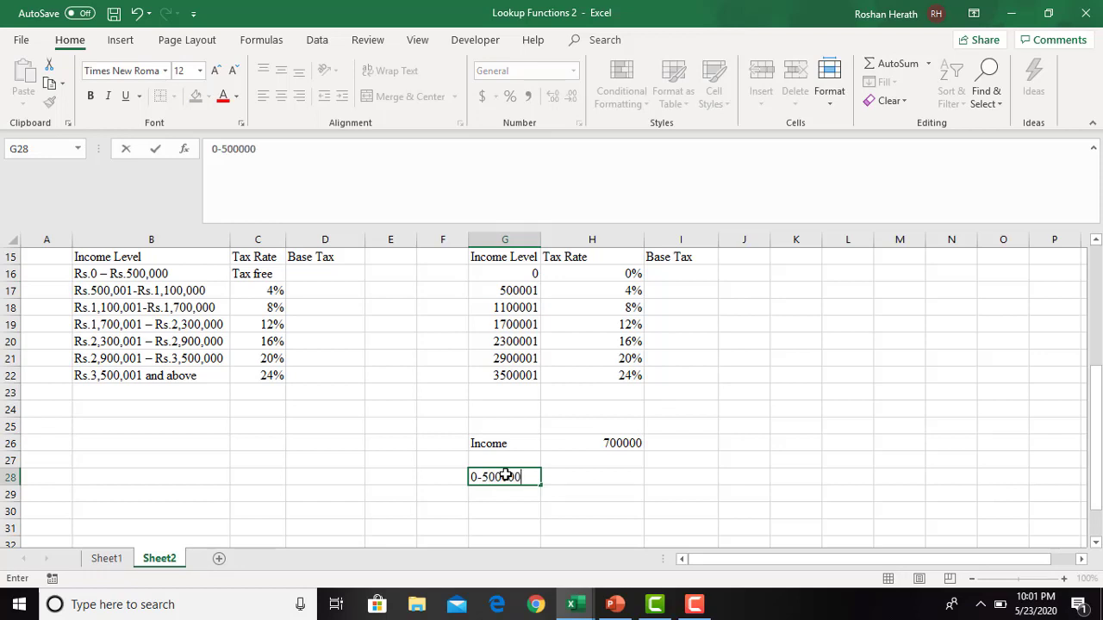
pyautogui.press('Return')
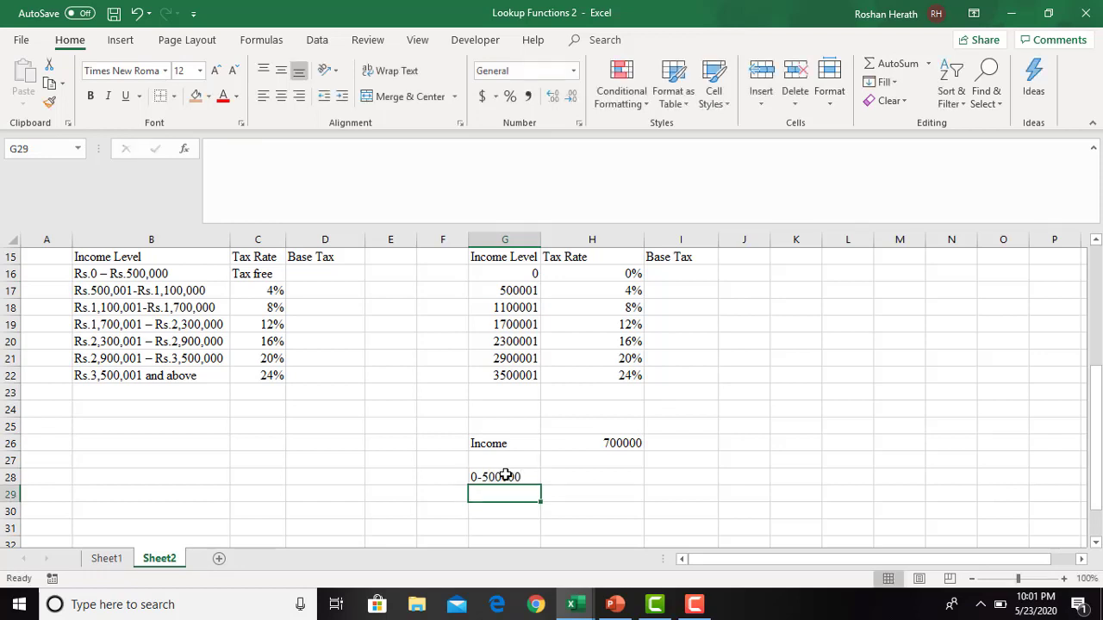
pyautogui.write('5')
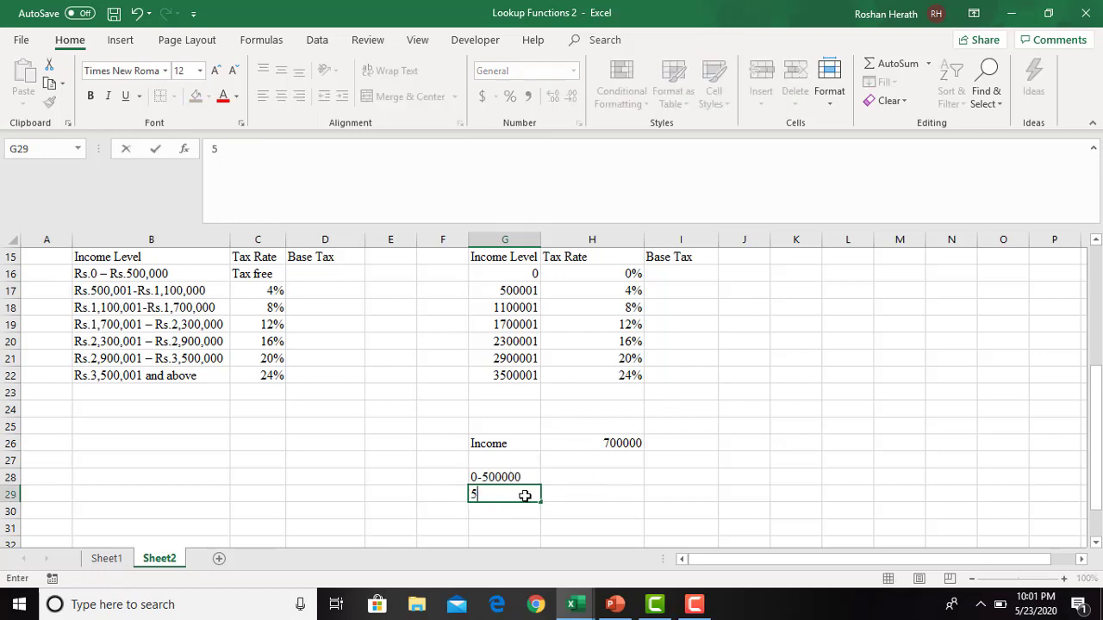
pyautogui.write('00001-700000')
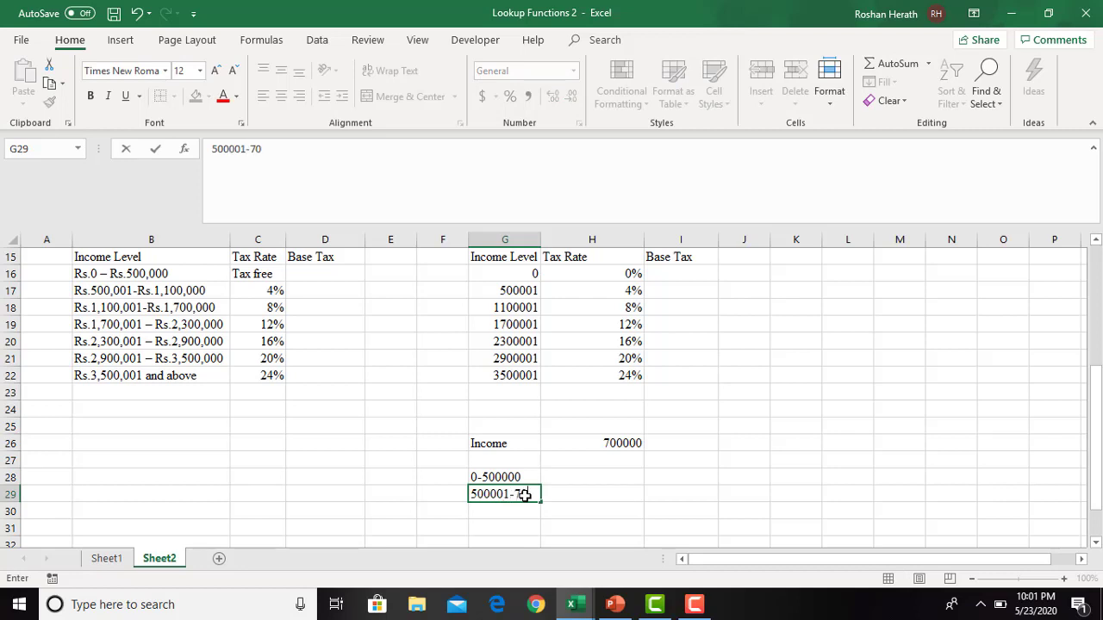
pyautogui.click(584, 472)
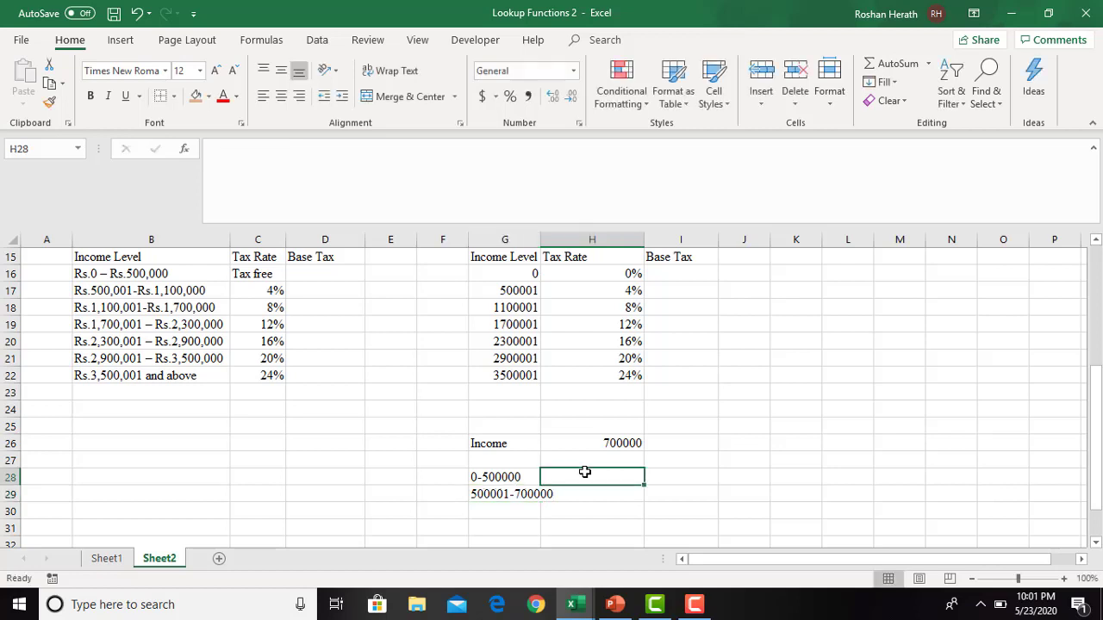
pyautogui.doubleClick(539, 240)
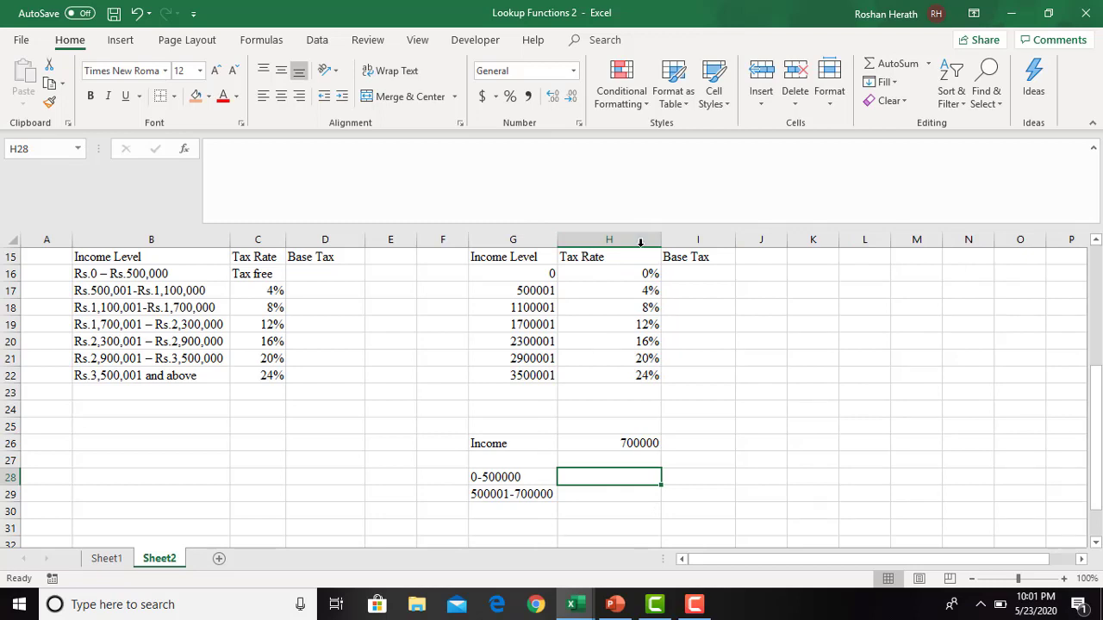
# - Calculate the tax for the 0-500000 bracket in H28 with the formula =500000*0%
pyautogui.write('=')
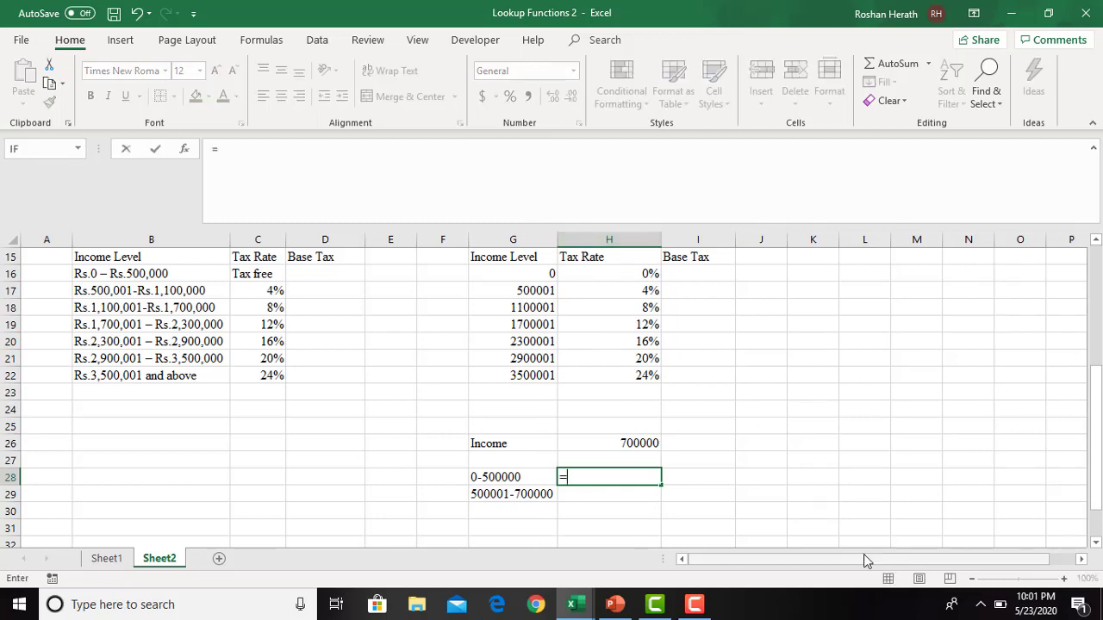
pyautogui.write('500000*')
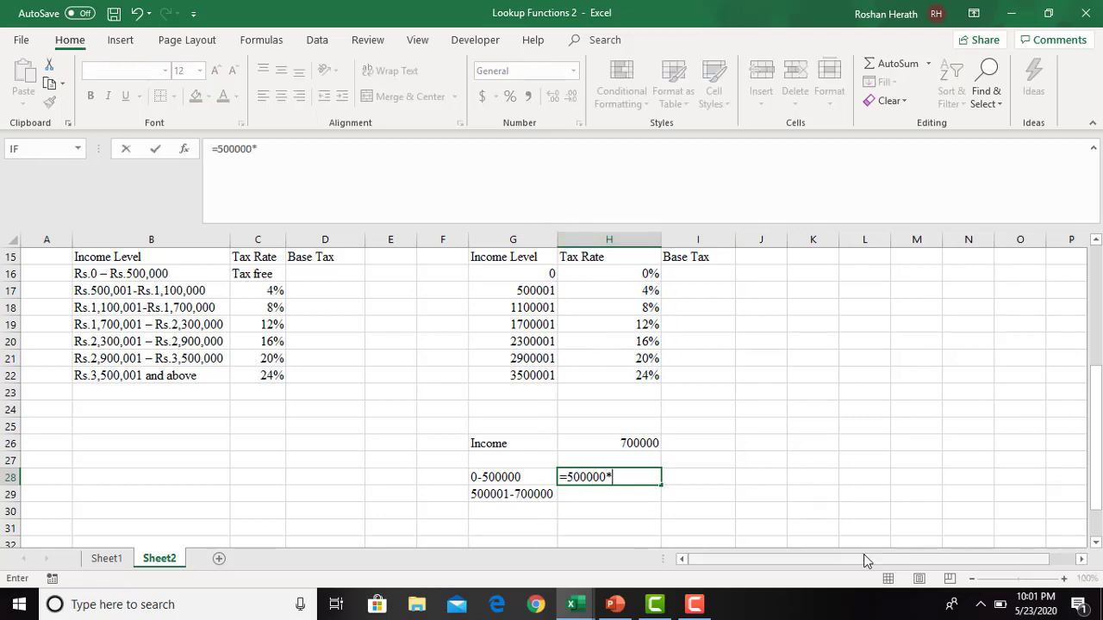
pyautogui.write('0.1')
pyautogui.press('BackSpace')
pyautogui.write('%')
pyautogui.press('Return')
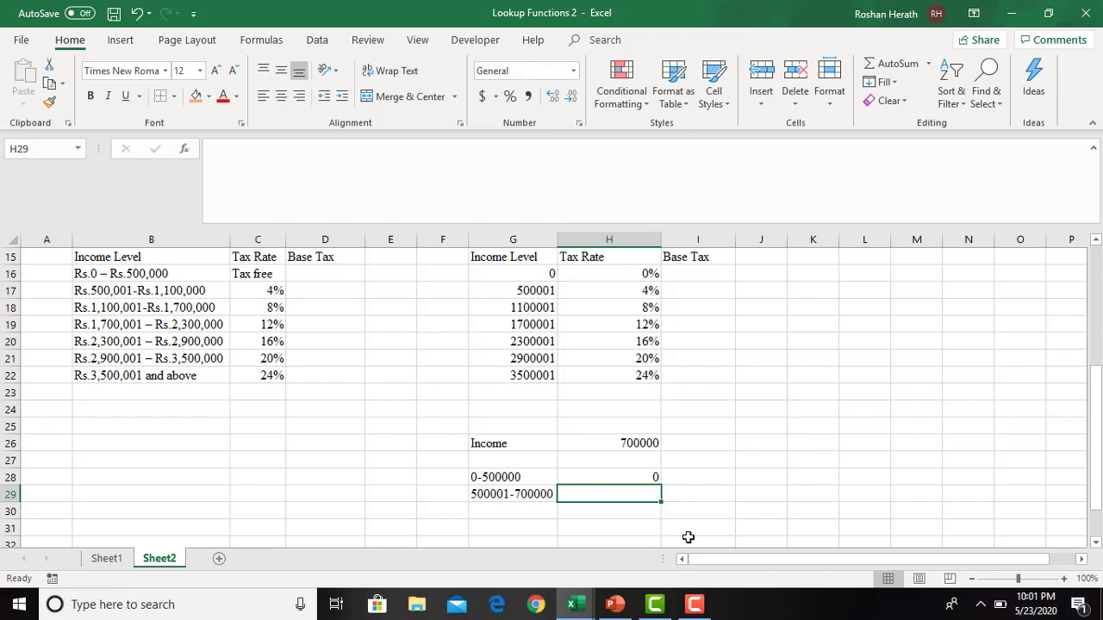
pyautogui.write('=')
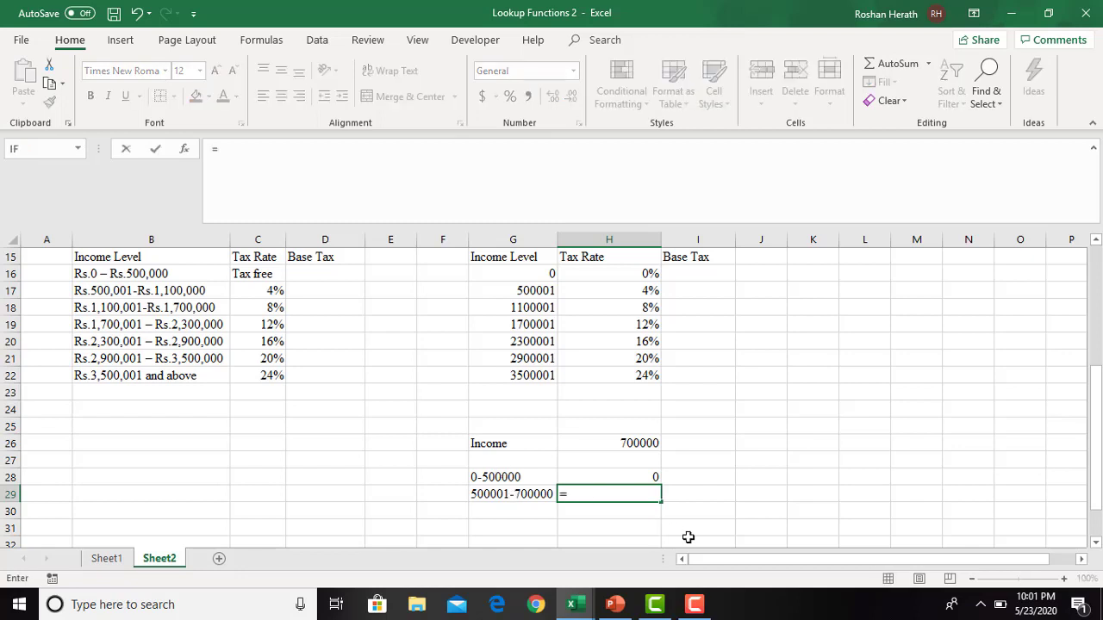
pyautogui.write('200000*0.')
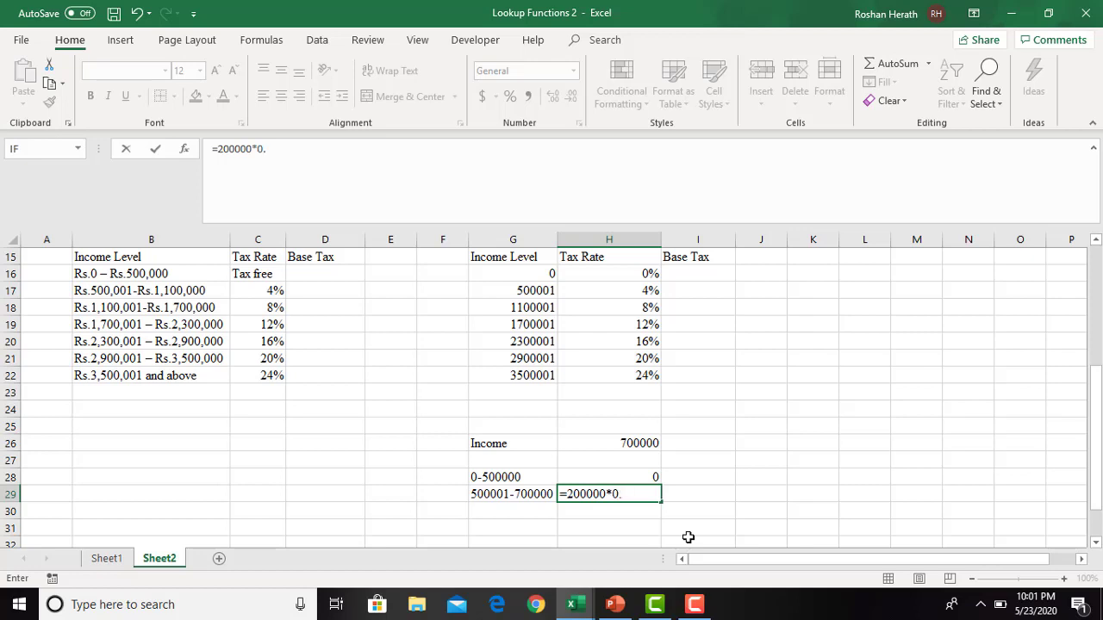
pyautogui.write('04')
pyautogui.press('Return')
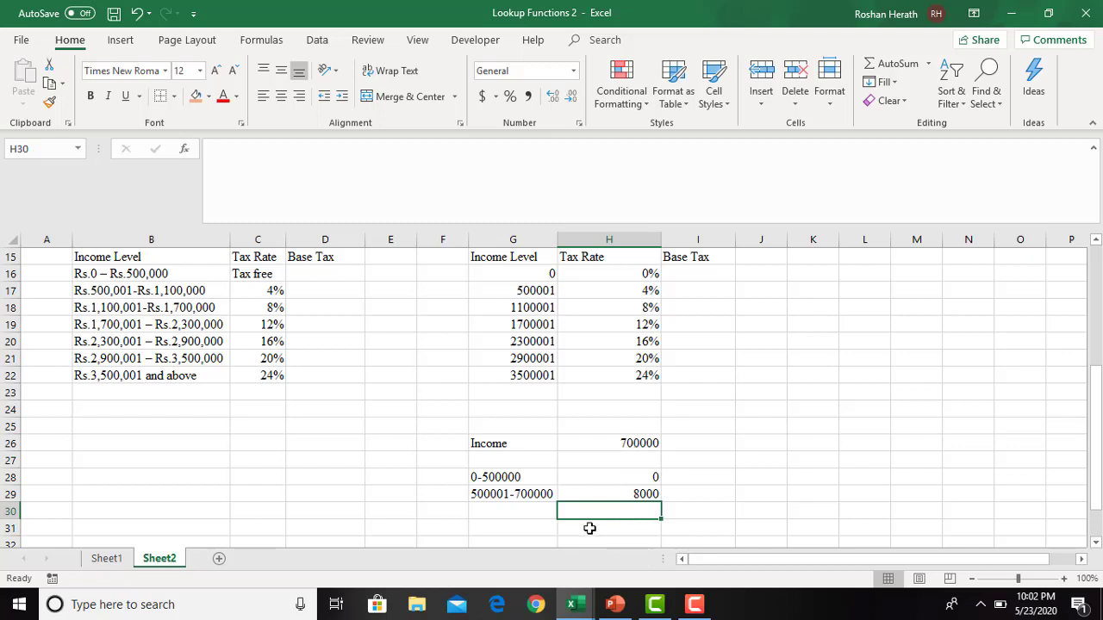
# - Total the two bracket taxes in H30 with the formula =H28+H29 and fill that cell with orange
pyautogui.write('=')
pyautogui.click(636, 492)
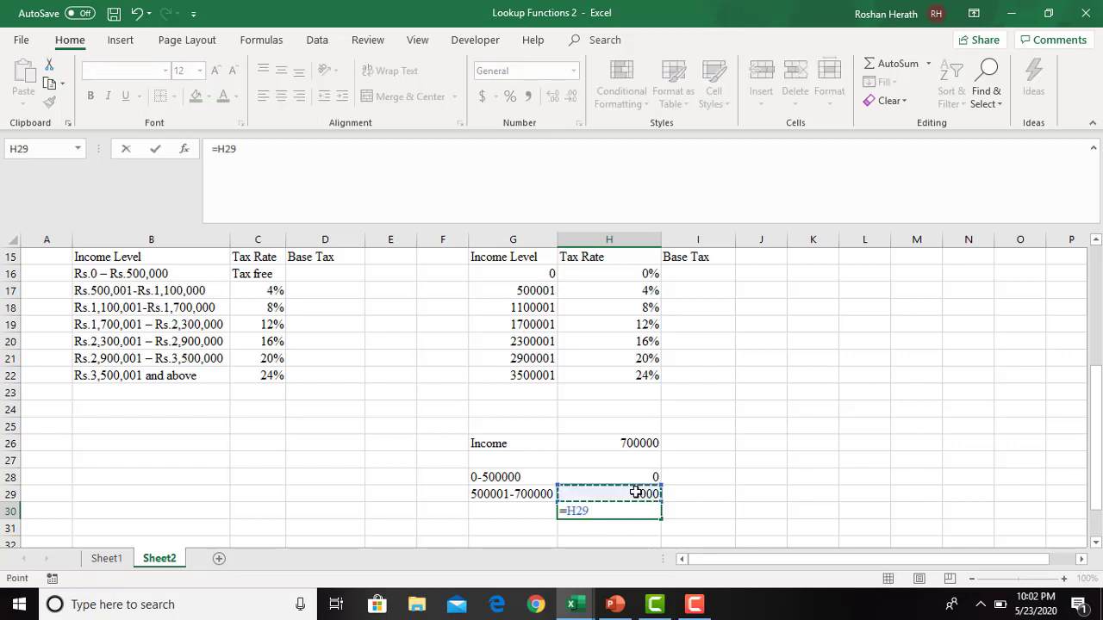
pyautogui.click(640, 478)
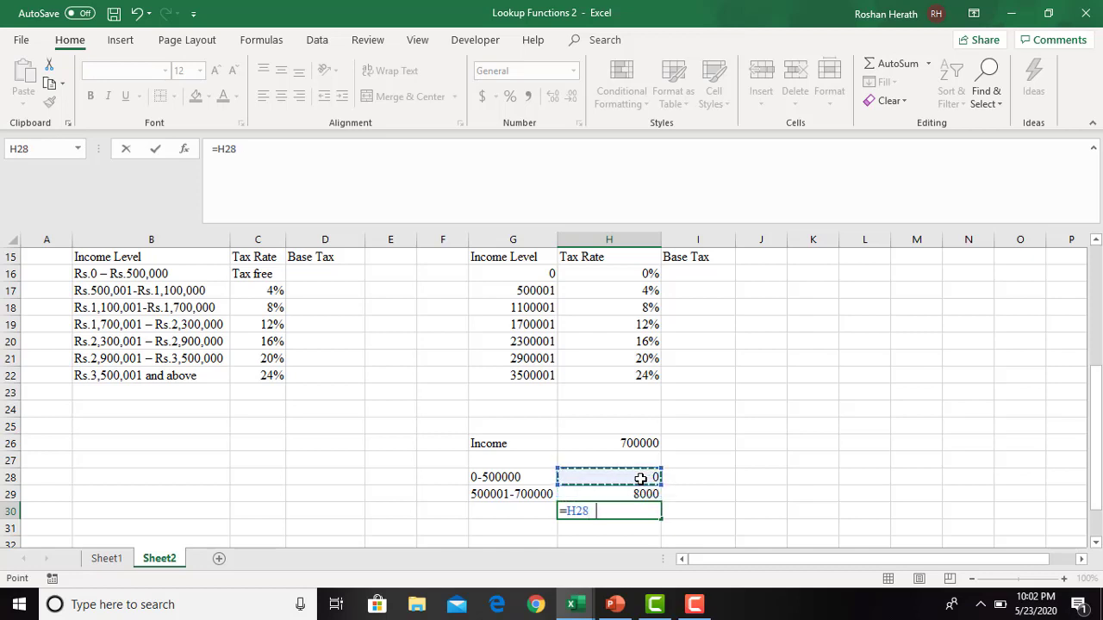
pyautogui.write('+')
pyautogui.click(621, 494)
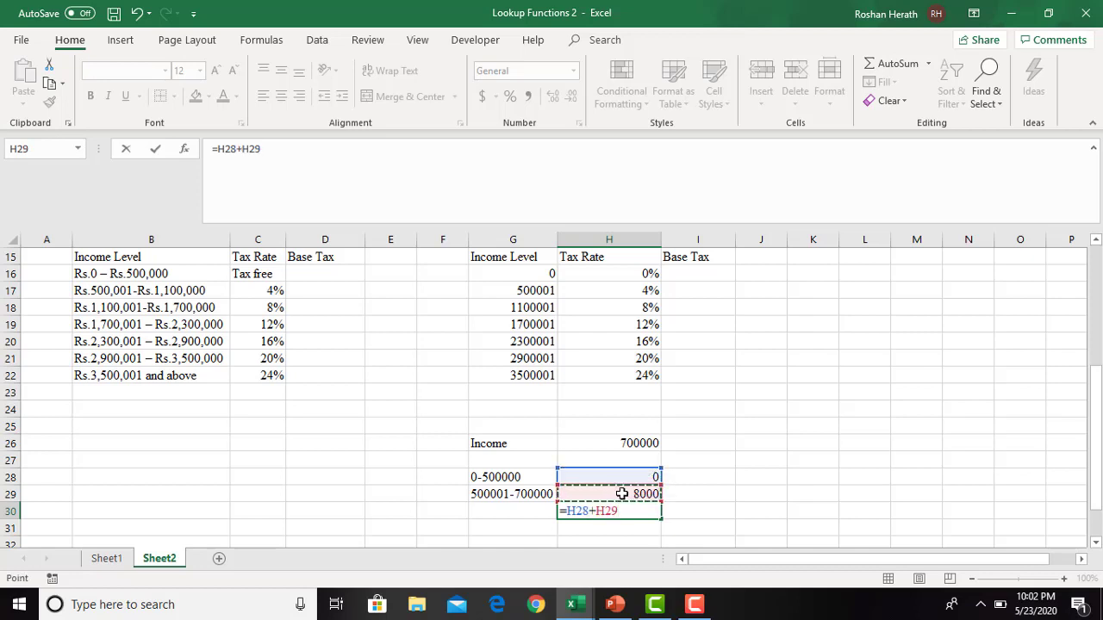
pyautogui.press('Return')
pyautogui.click(606, 512)
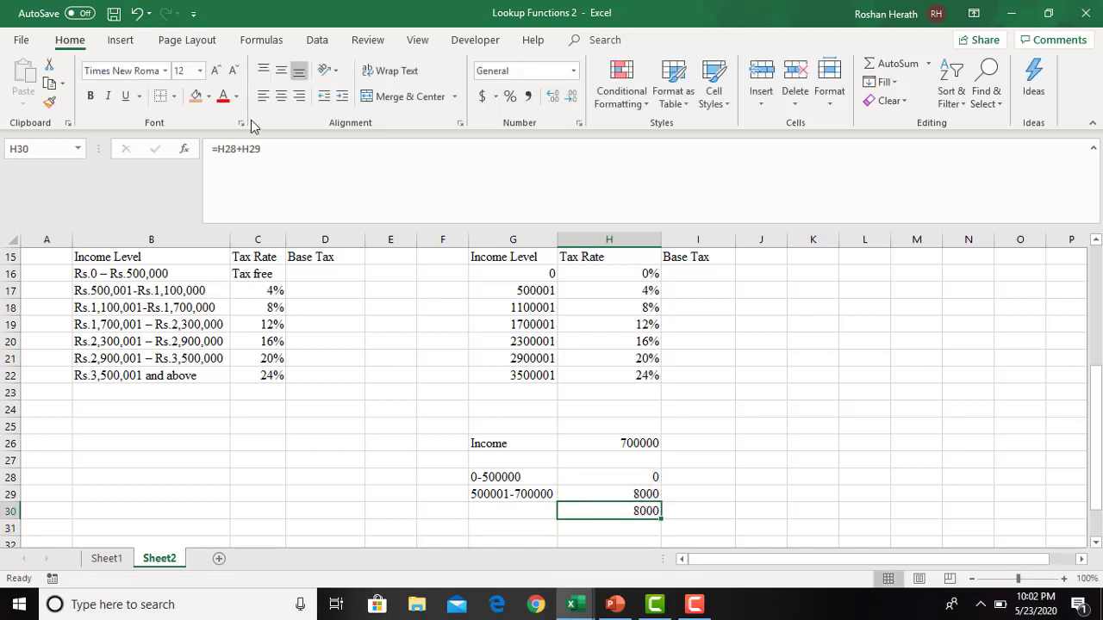
pyautogui.click(196, 96)
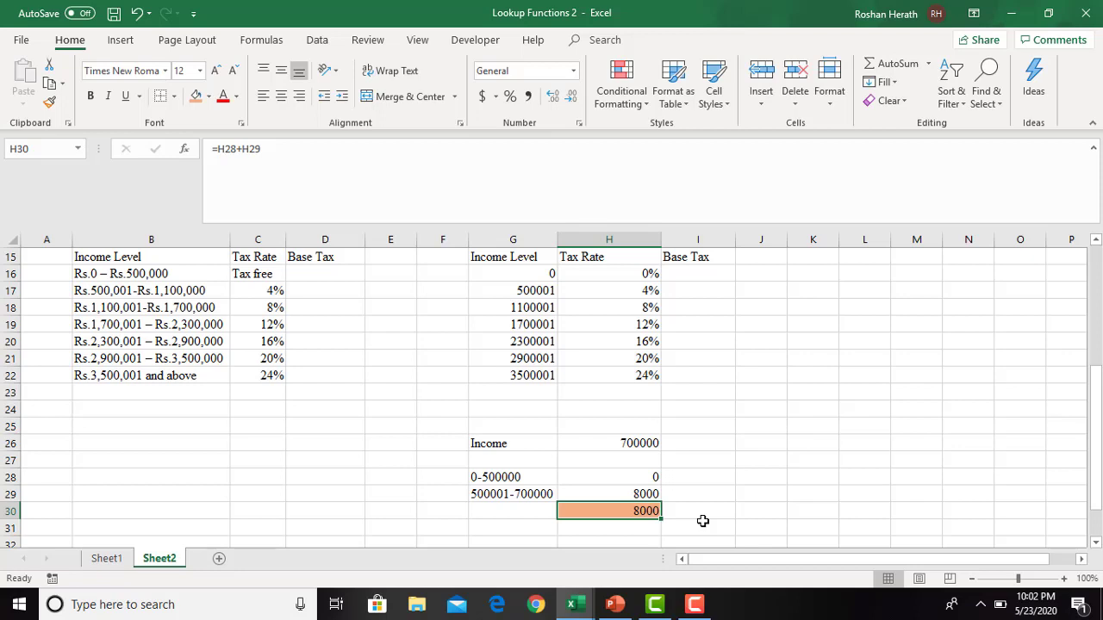
# - Review the bracket labels, tax formulas and total of the sample calculation in G28:H30
pyautogui.click(663, 477)
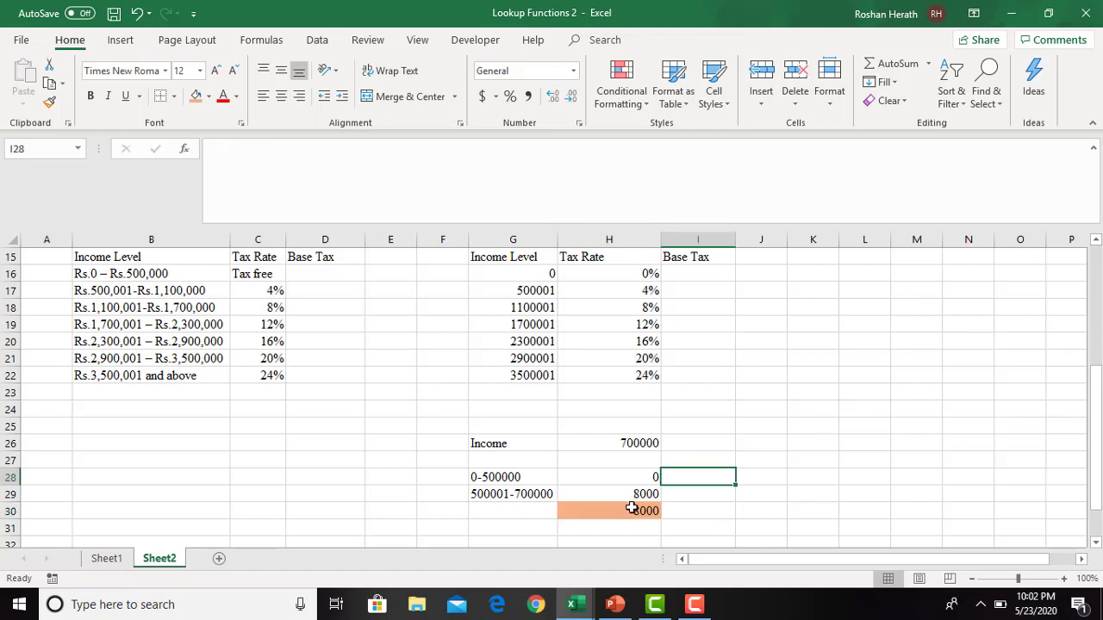
pyautogui.click(636, 508)
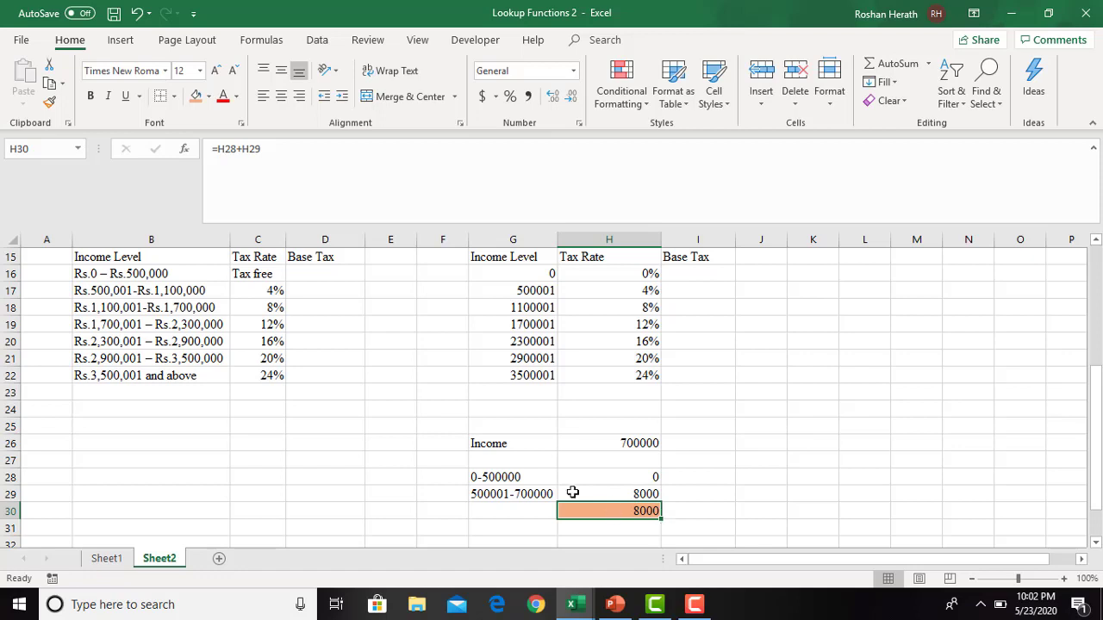
pyautogui.click(621, 493)
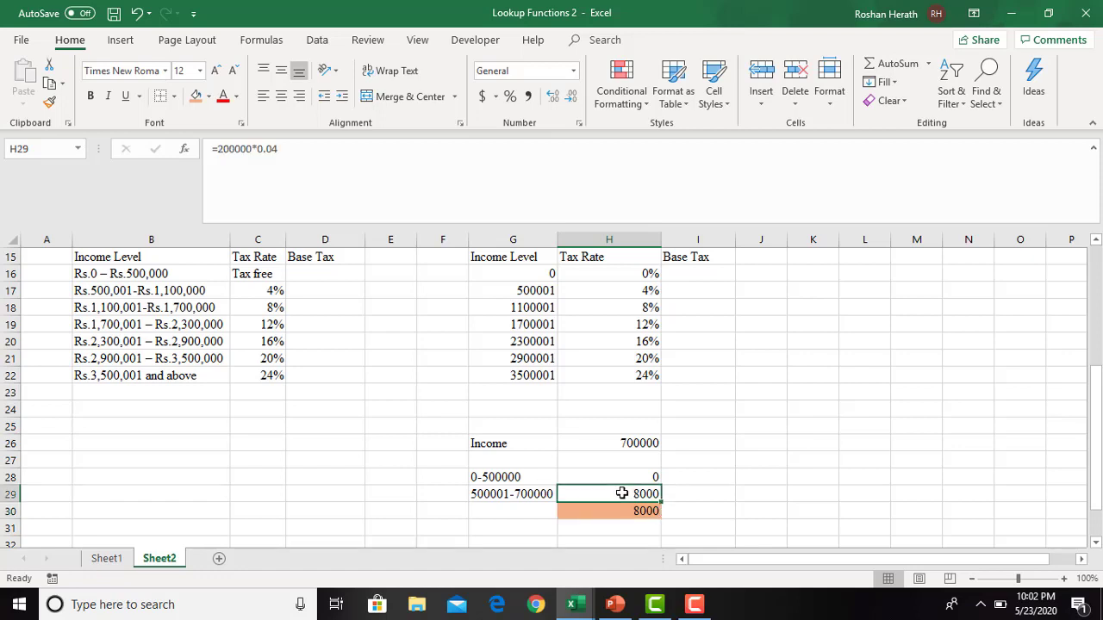
pyautogui.click(510, 497)
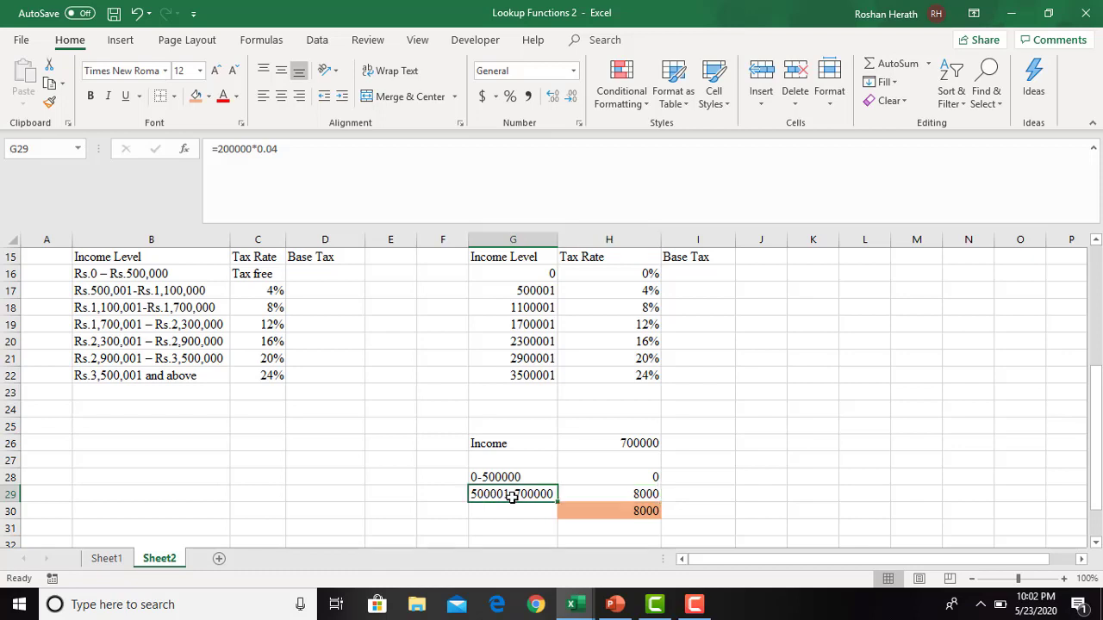
pyautogui.click(679, 482)
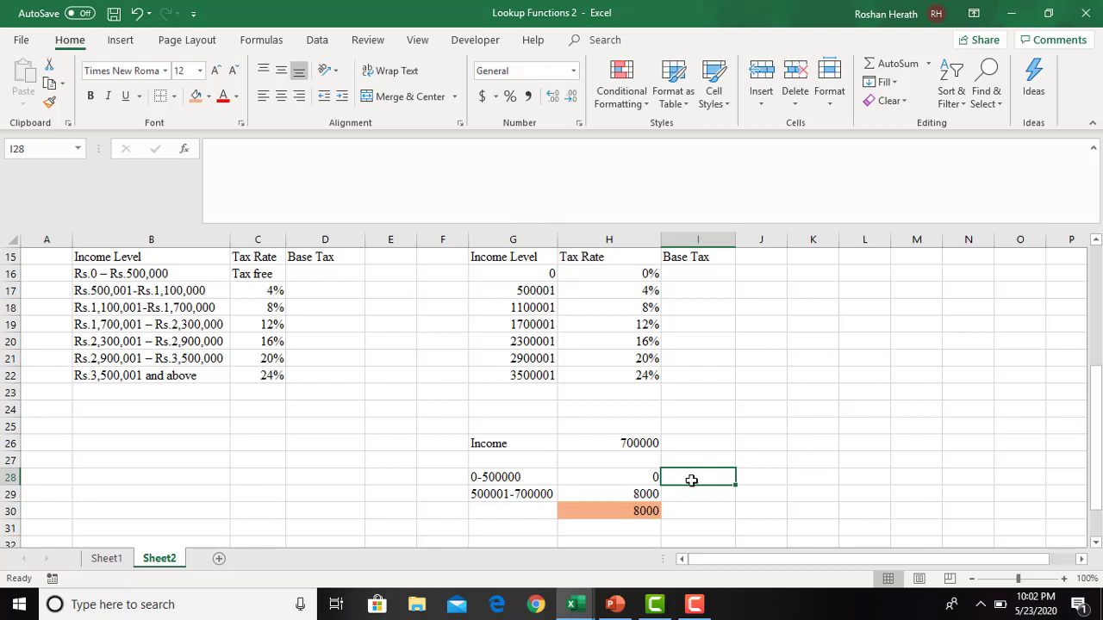
pyautogui.click(524, 497)
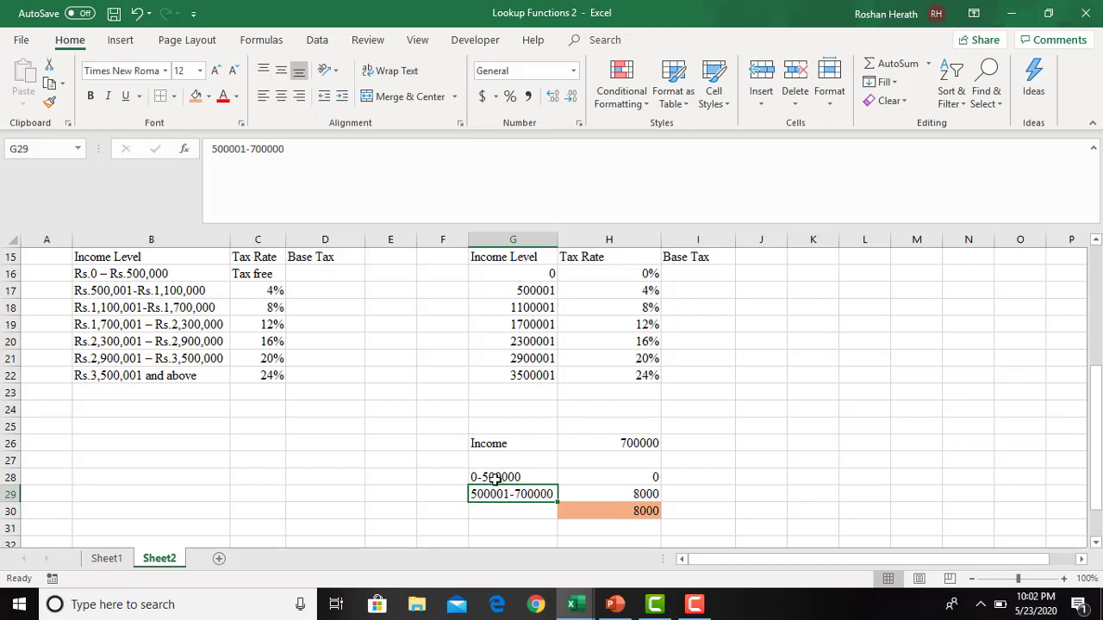
pyautogui.click(628, 476)
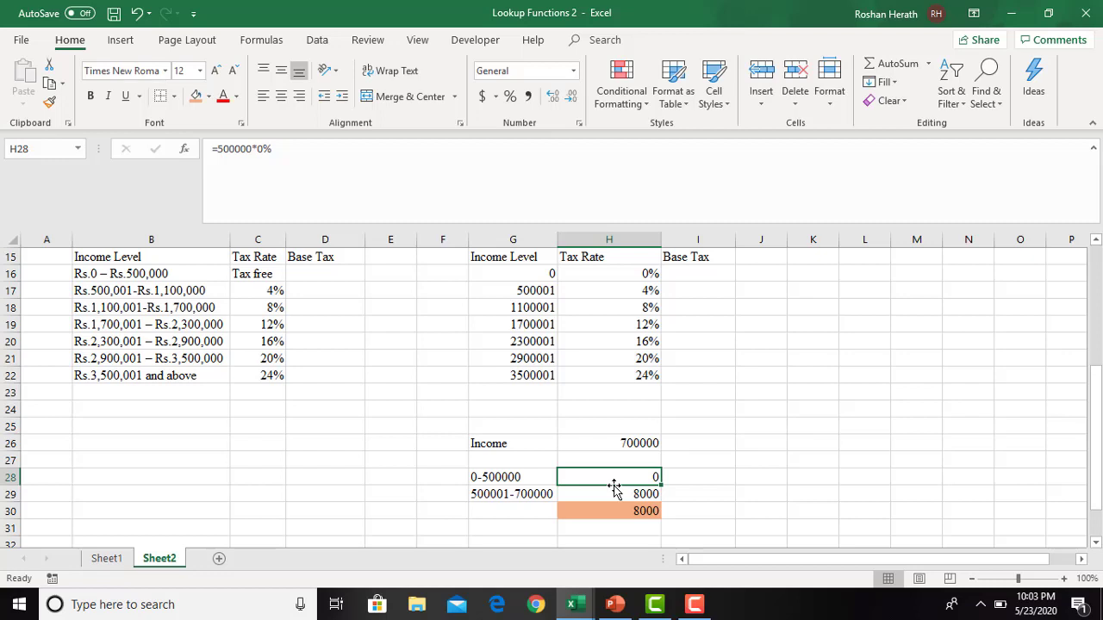
pyautogui.click(687, 476)
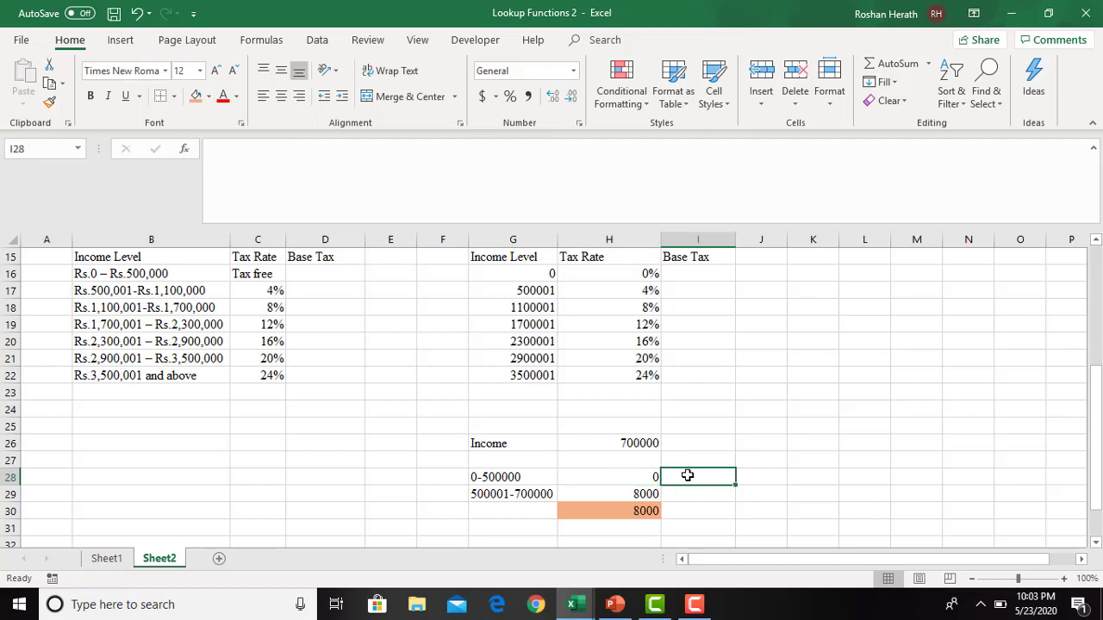
pyautogui.click(689, 460)
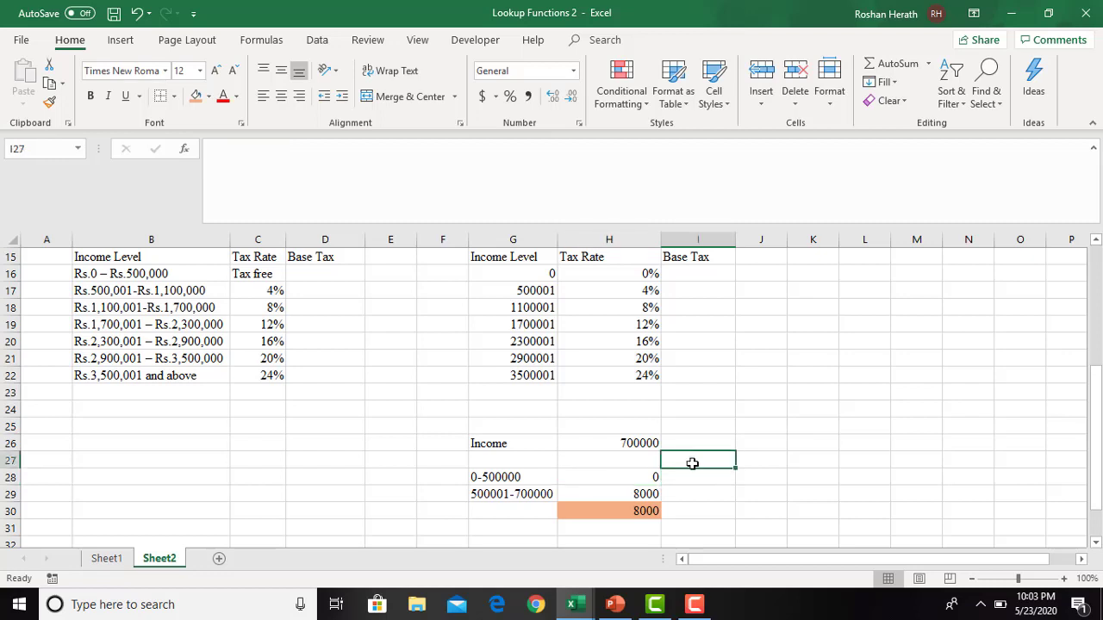
# - Add the label "Base Tax" in I28 beside the tax of the 0-500000 bracket
pyautogui.click(680, 479)
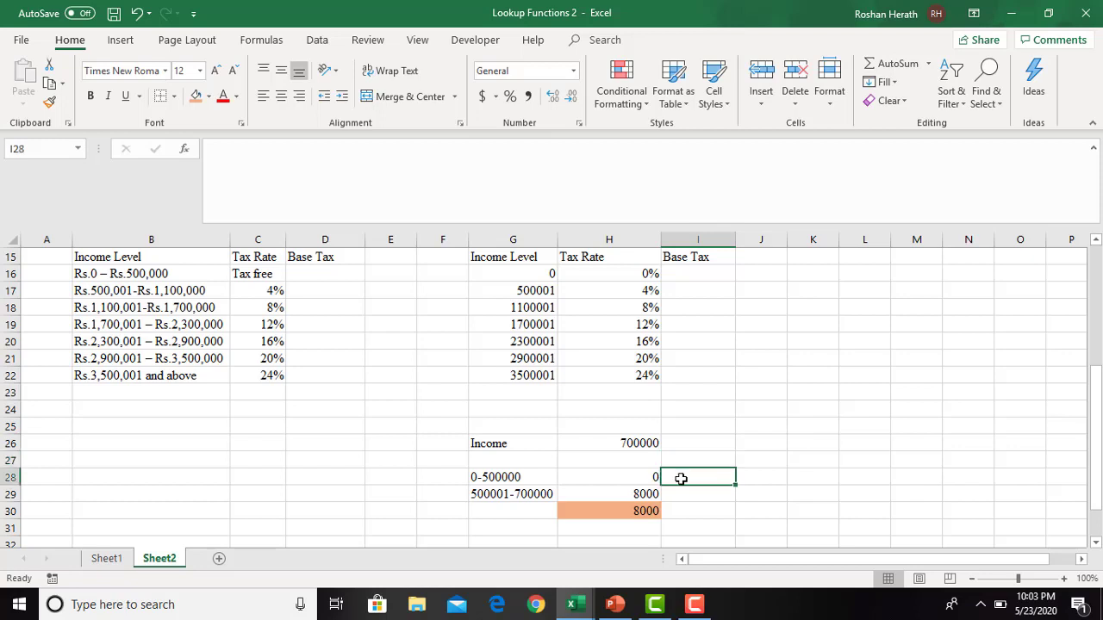
pyautogui.write('Base')
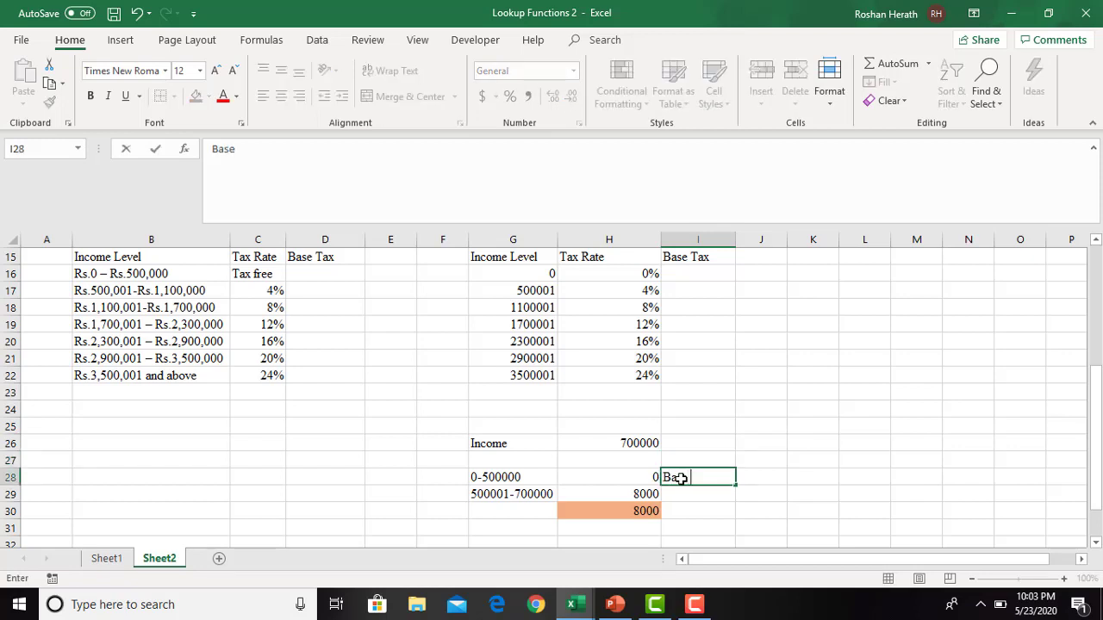
pyautogui.write(' tax')
pyautogui.click(710, 497)
pyautogui.click(484, 495)
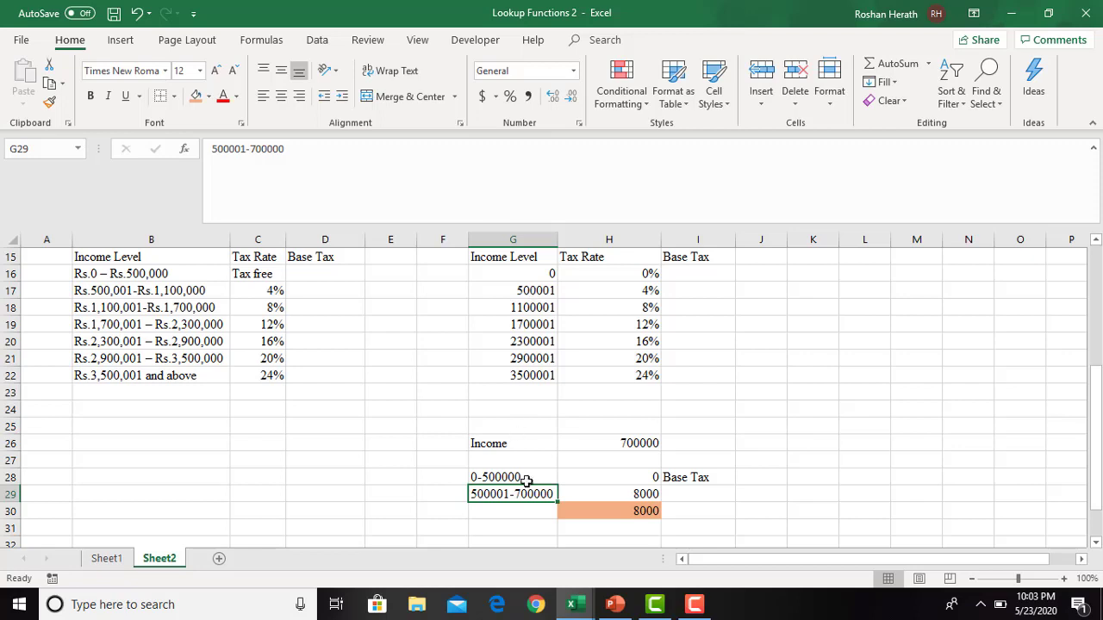
pyautogui.click(685, 477)
pyautogui.click(528, 492)
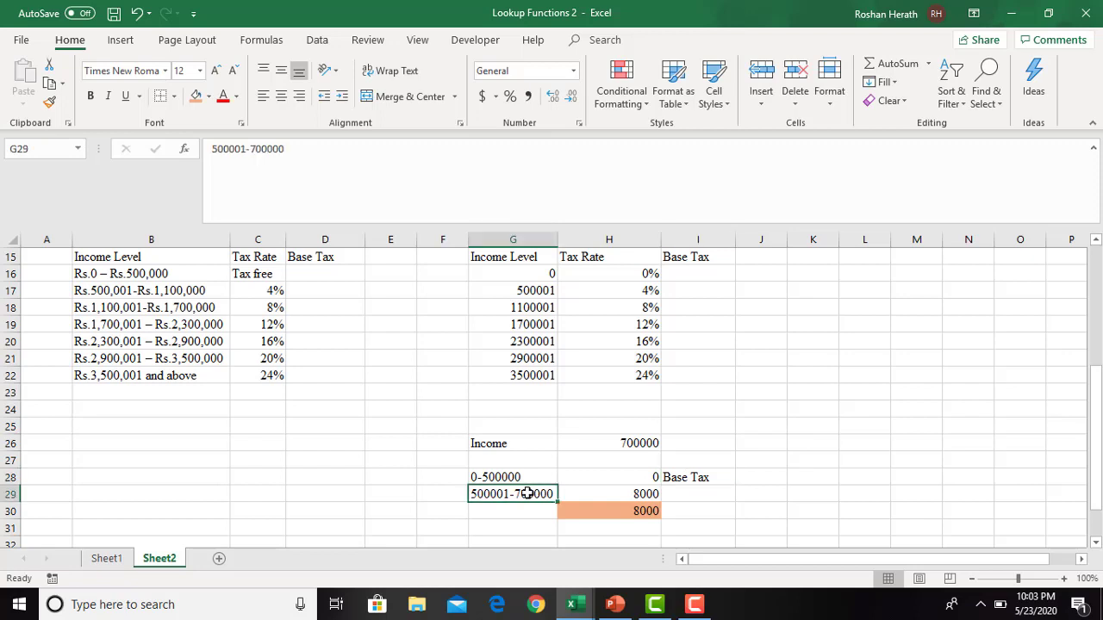
pyautogui.click(698, 496)
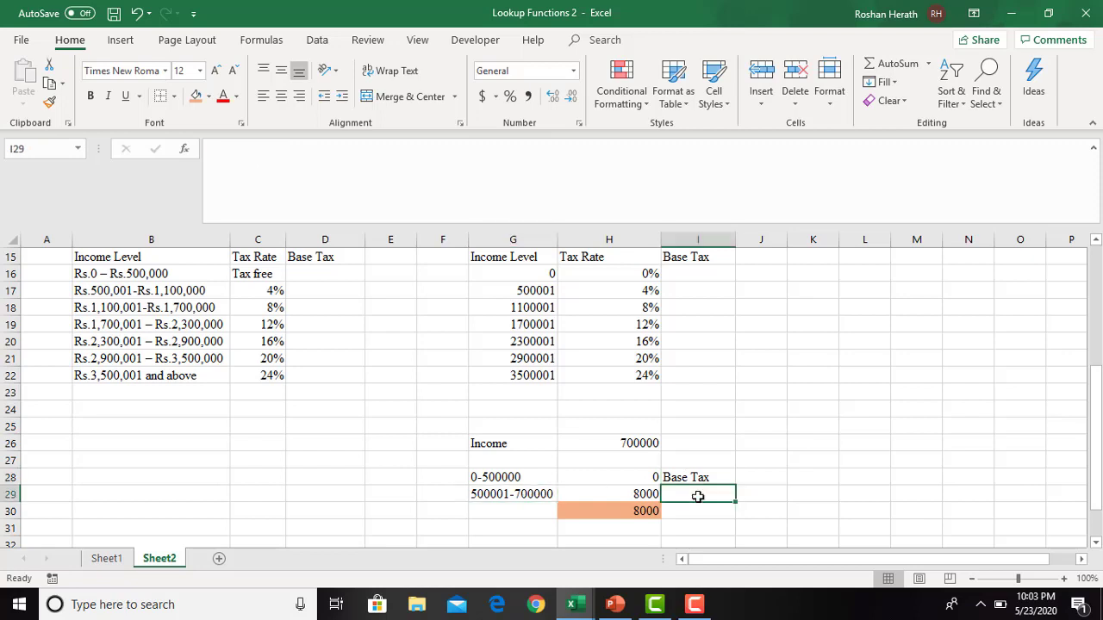
pyautogui.write('Incremental t')
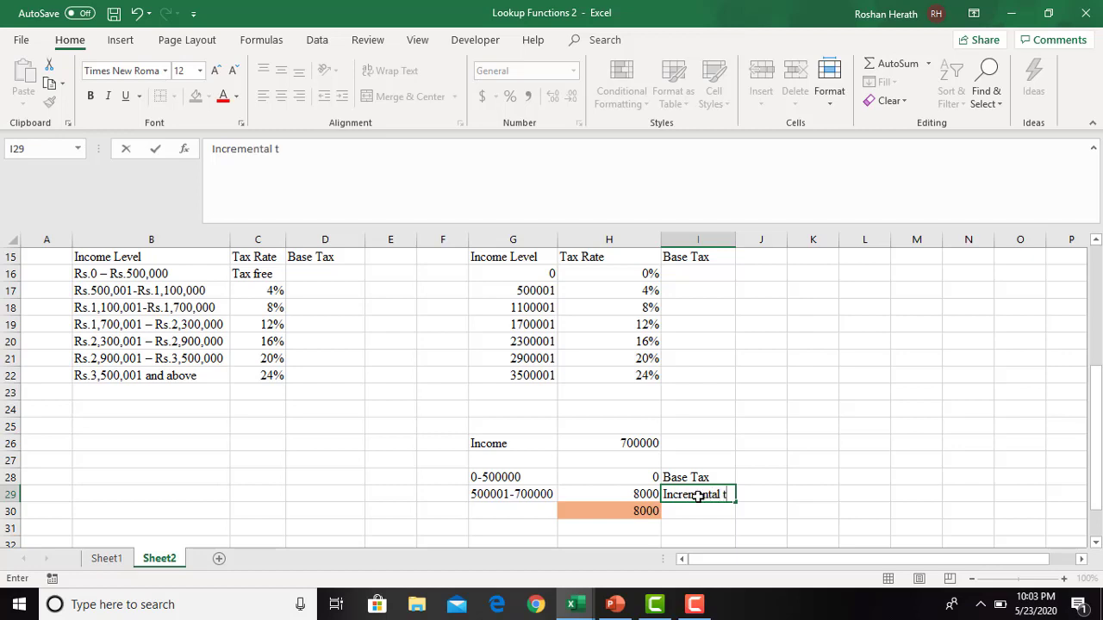
pyautogui.write('ax/Additional Ta')
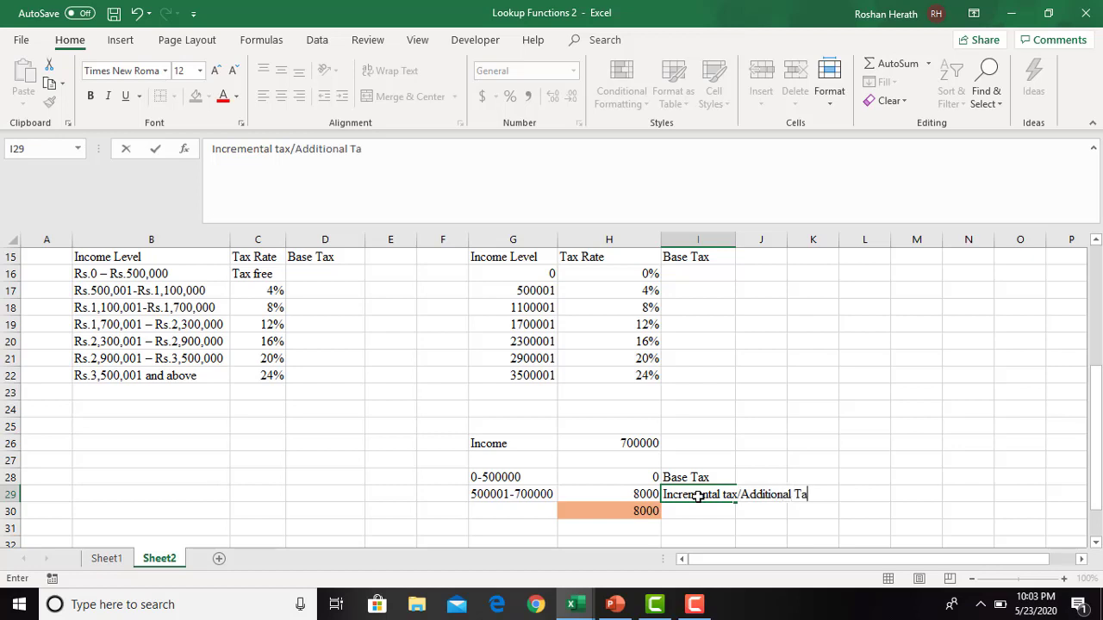
pyautogui.write('x')
pyautogui.click(718, 524)
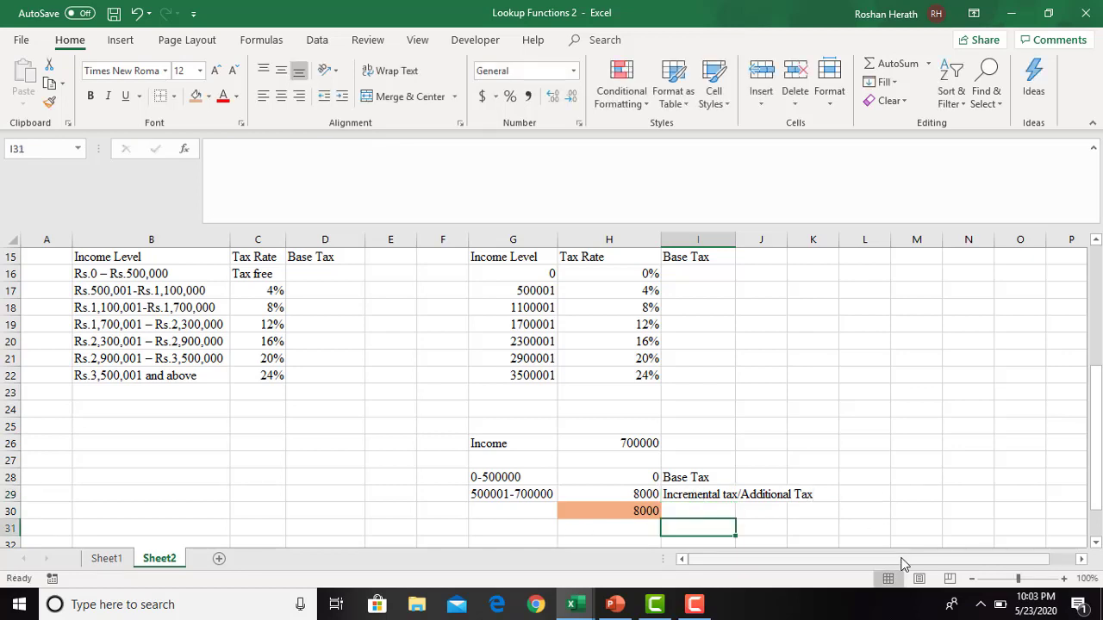
pyautogui.moveTo(950, 566); pyautogui.dragTo(1023, 568)
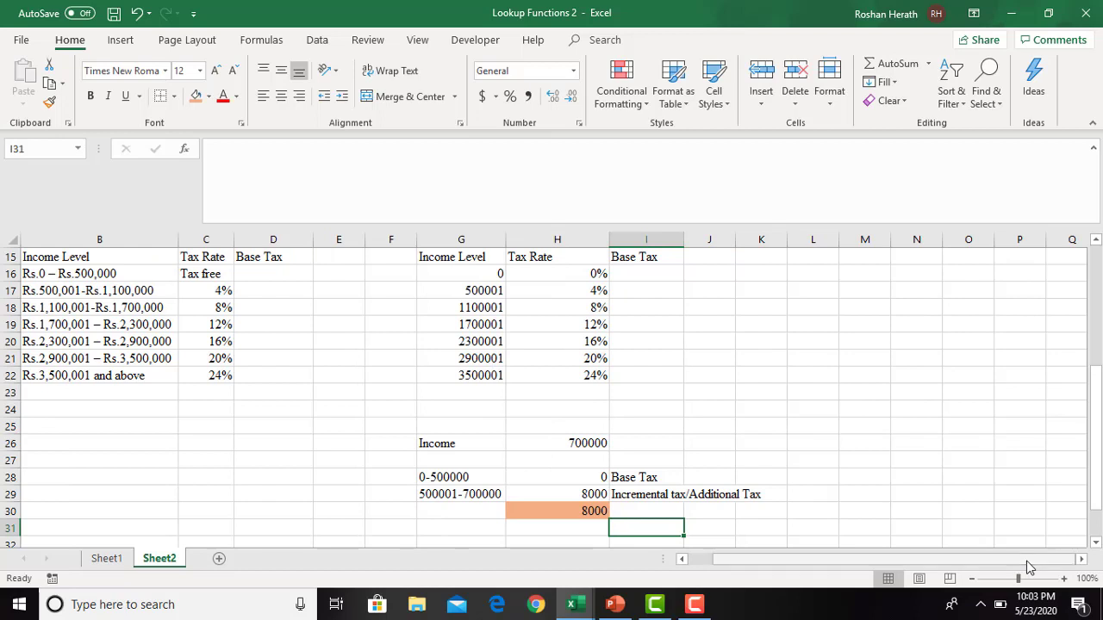
# - Copy the "Income" label from G26 to L26 to begin a second sample calculation
pyautogui.click(1082, 559)
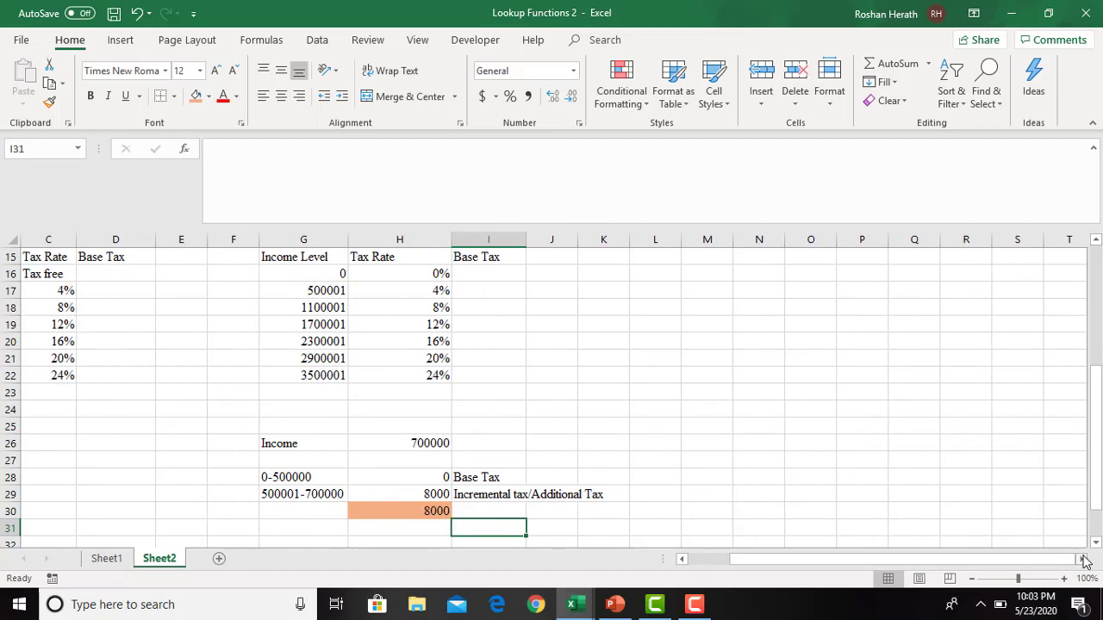
pyautogui.click(280, 441)
pyautogui.hotkey('ctrl', 'c')
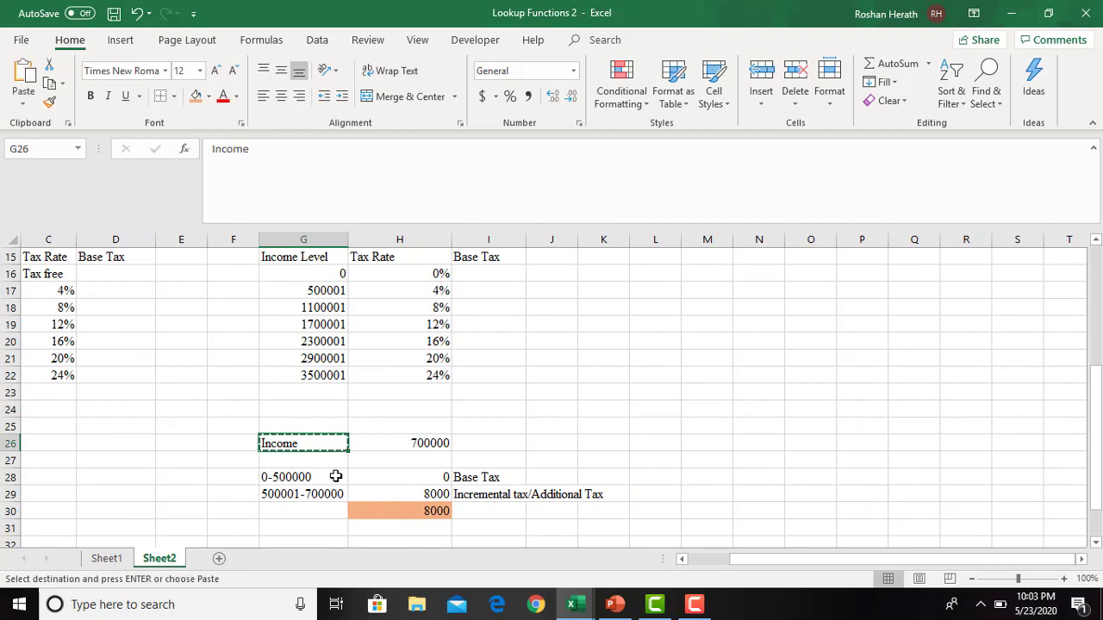
pyautogui.click(636, 443)
pyautogui.hotkey('ctrl', 'v')
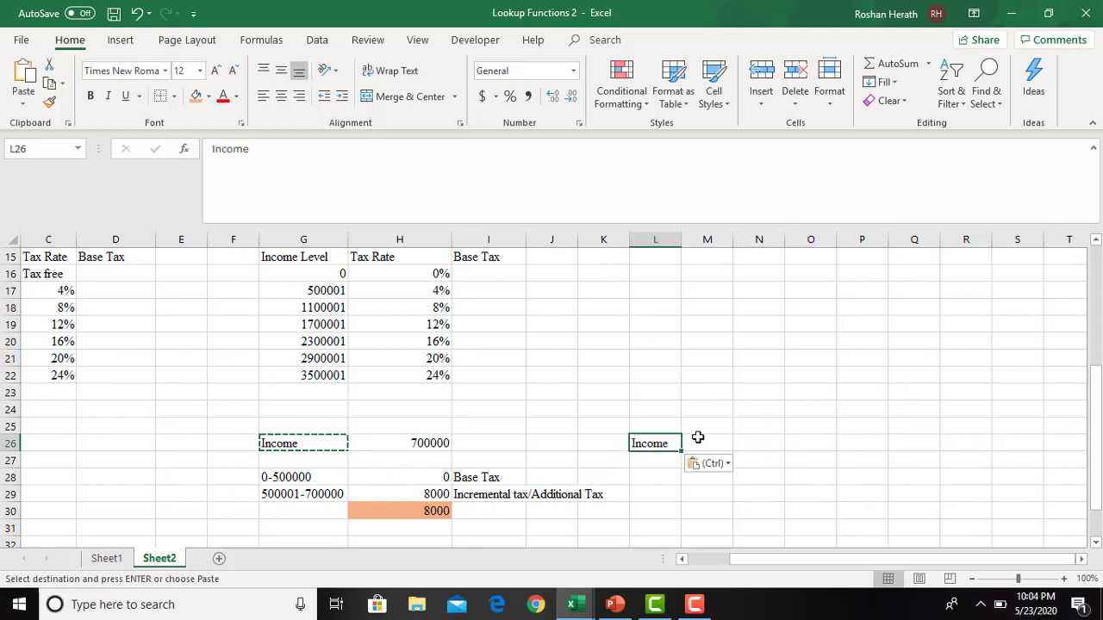
# - Enter the second sample income of 2100000 in N26
pyautogui.click(762, 463)
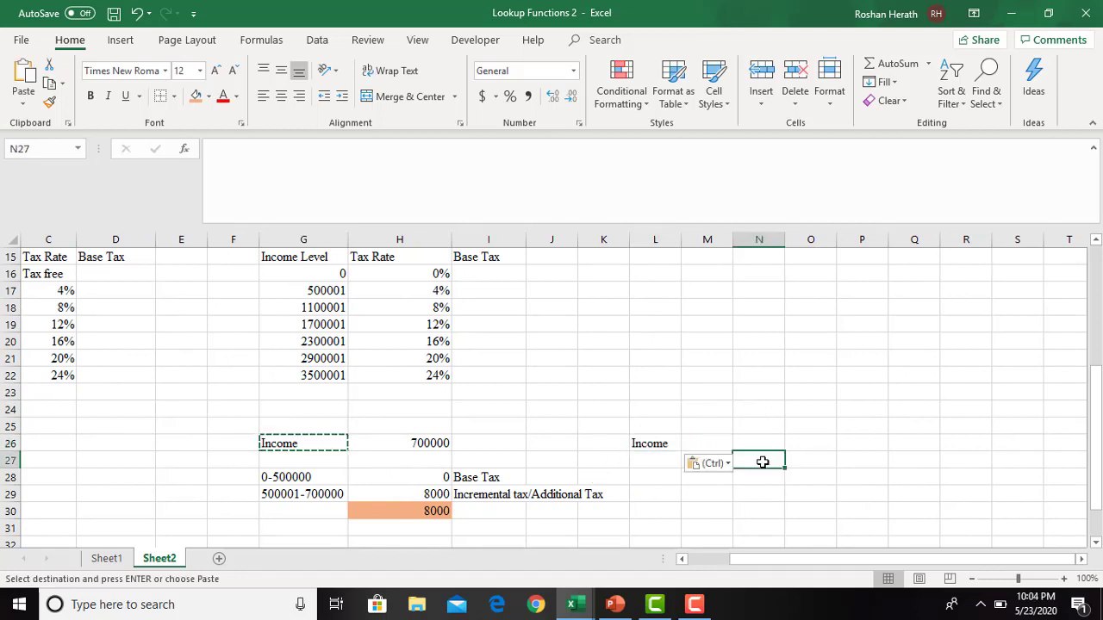
pyautogui.click(660, 466)
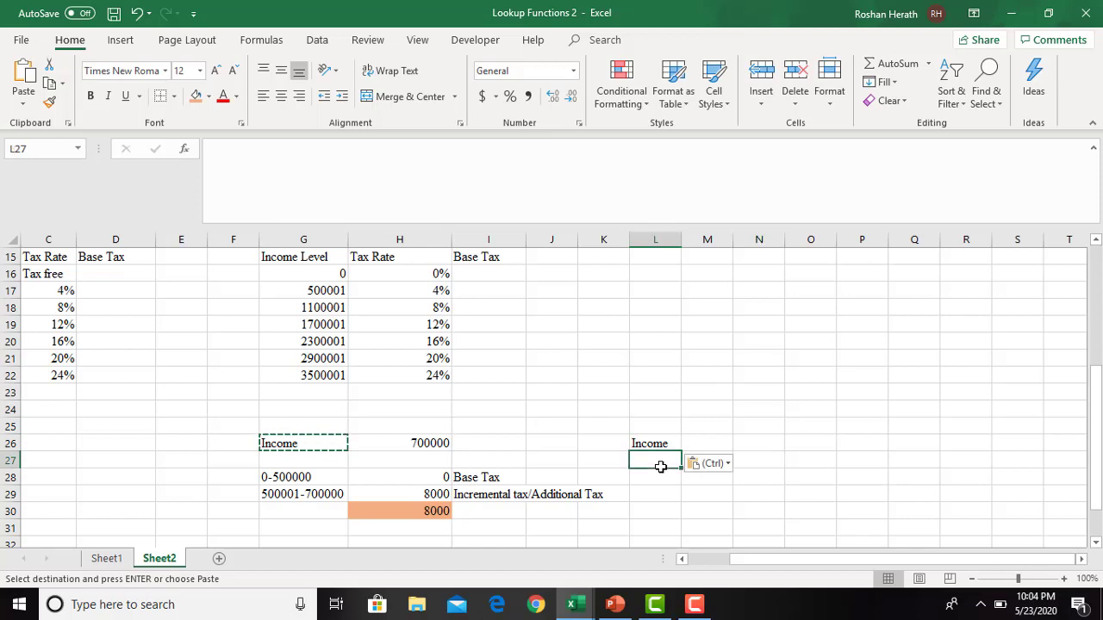
pyautogui.click(767, 446)
pyautogui.write('210')
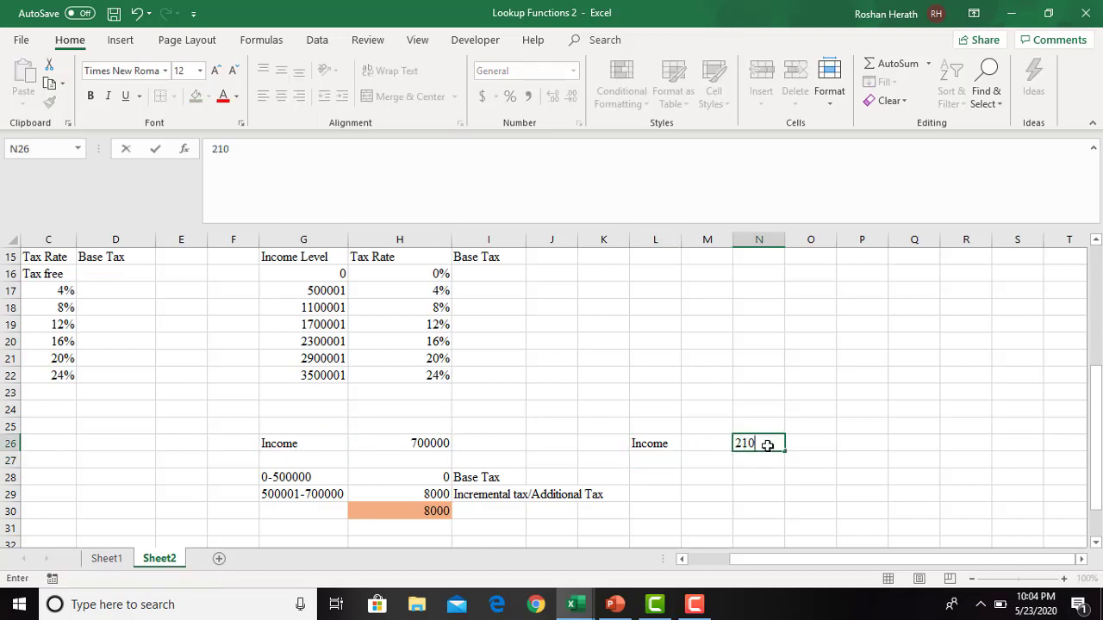
pyautogui.write('0000')
pyautogui.press('Return')
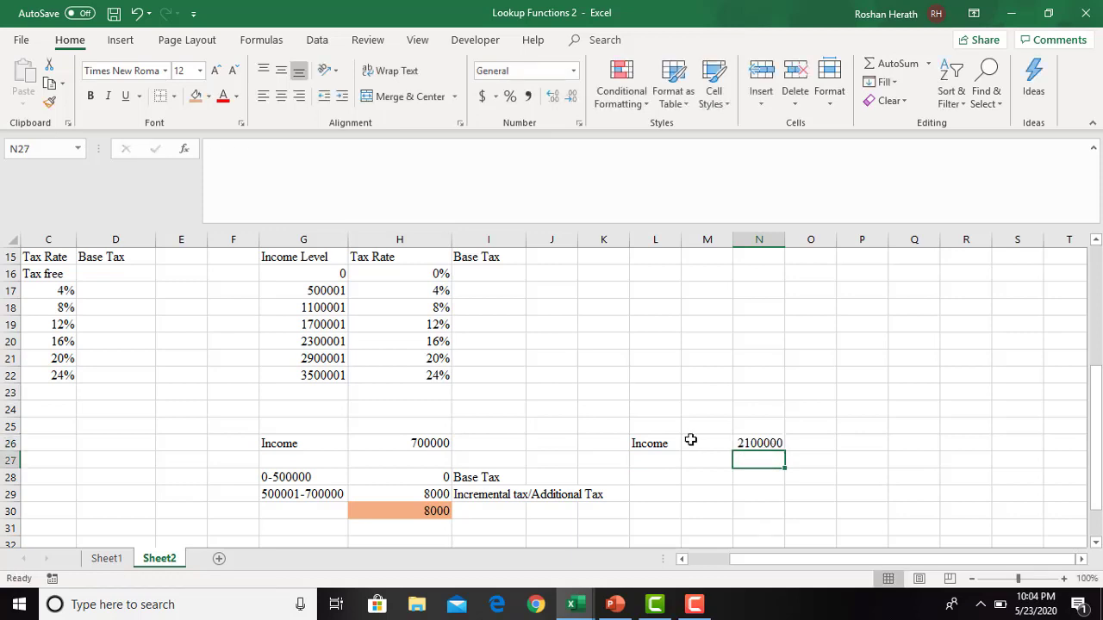
# - Format the income in N26 with thousands separators and no decimal places
pyautogui.click(757, 443)
pyautogui.click(527, 95)
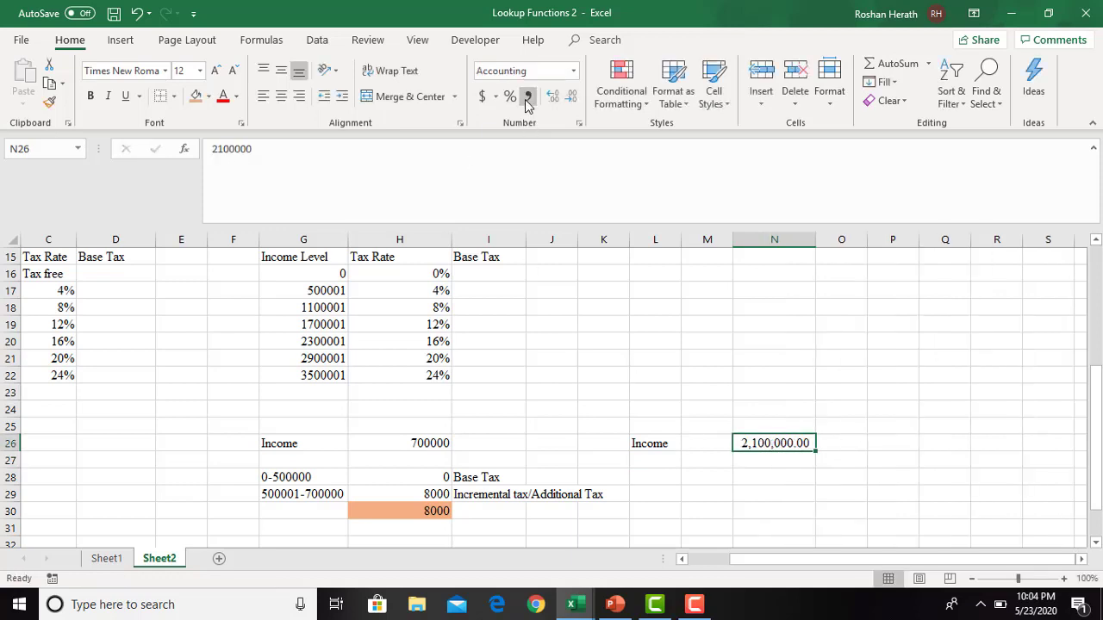
pyautogui.doubleClick(573, 103)
pyautogui.click(775, 493)
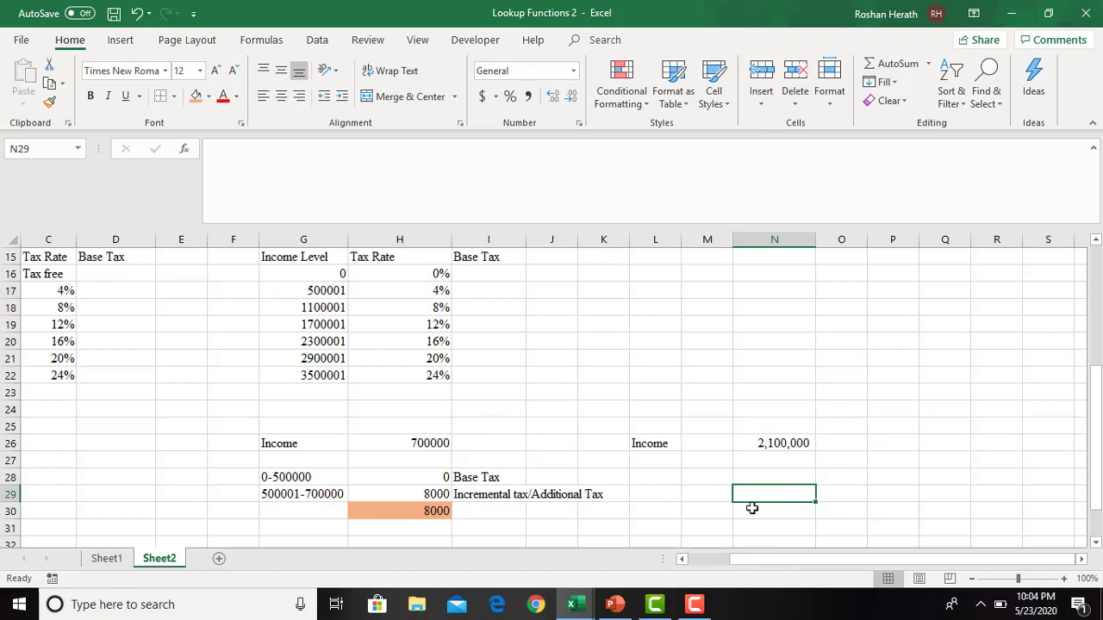
# - Check the income limits in G16:G19, enter the first bracket label "0-500000" in M28, and fit column M to it
pyautogui.click(324, 274)
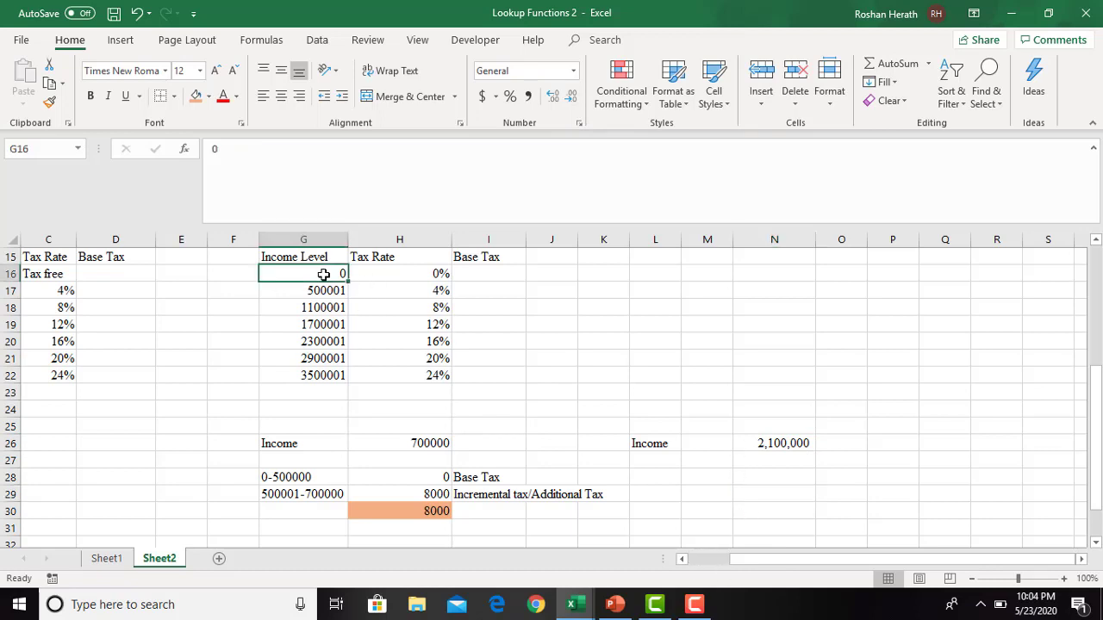
pyautogui.click(325, 290)
pyautogui.click(324, 307)
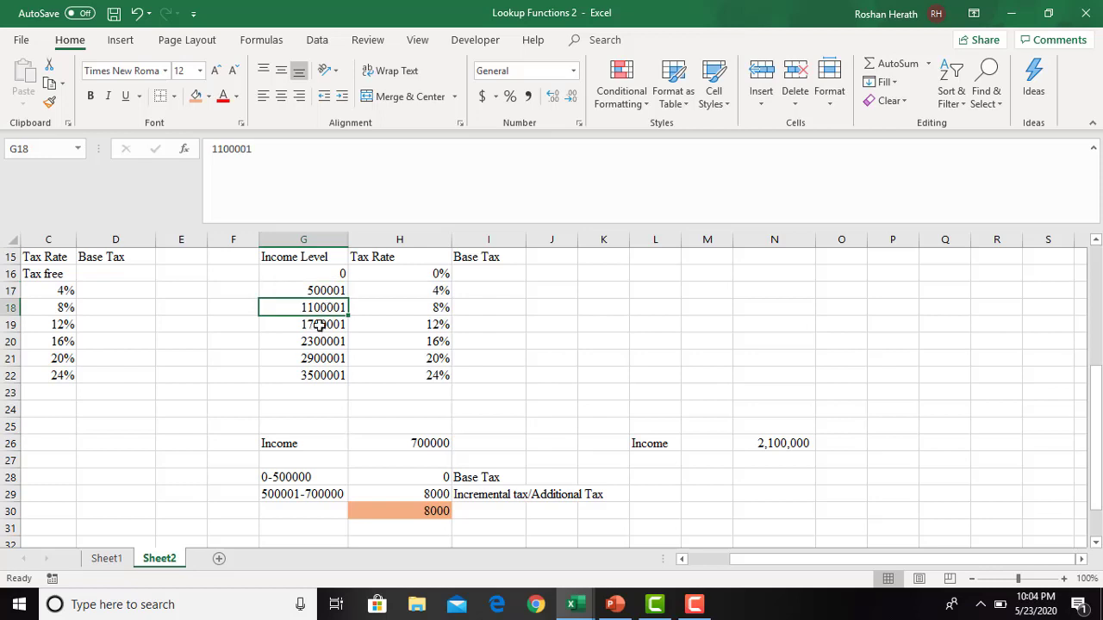
pyautogui.click(319, 325)
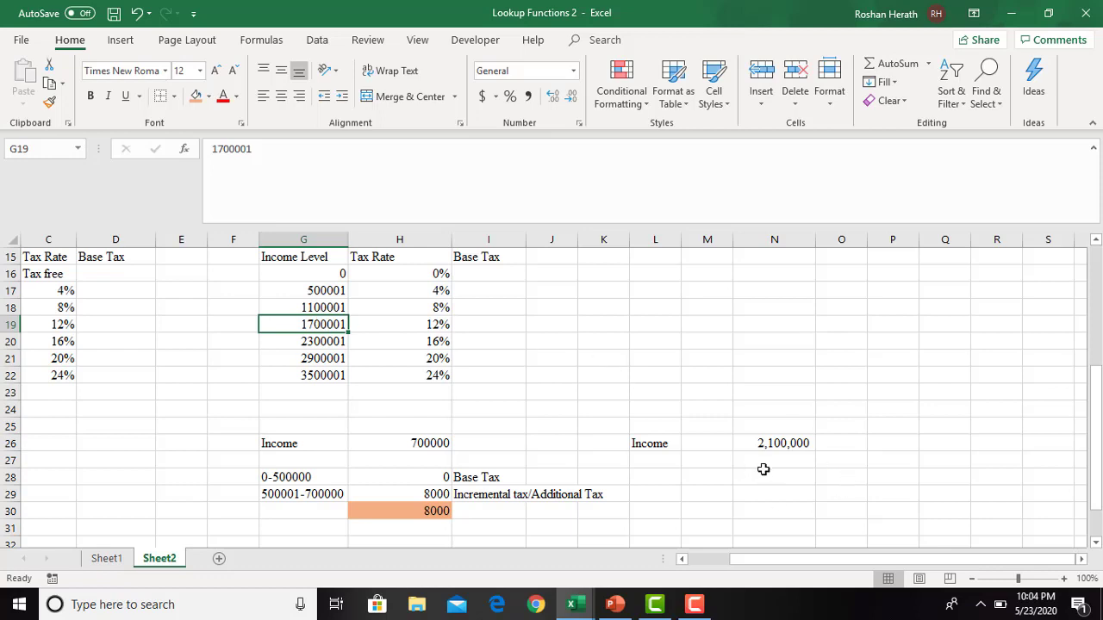
pyautogui.click(697, 482)
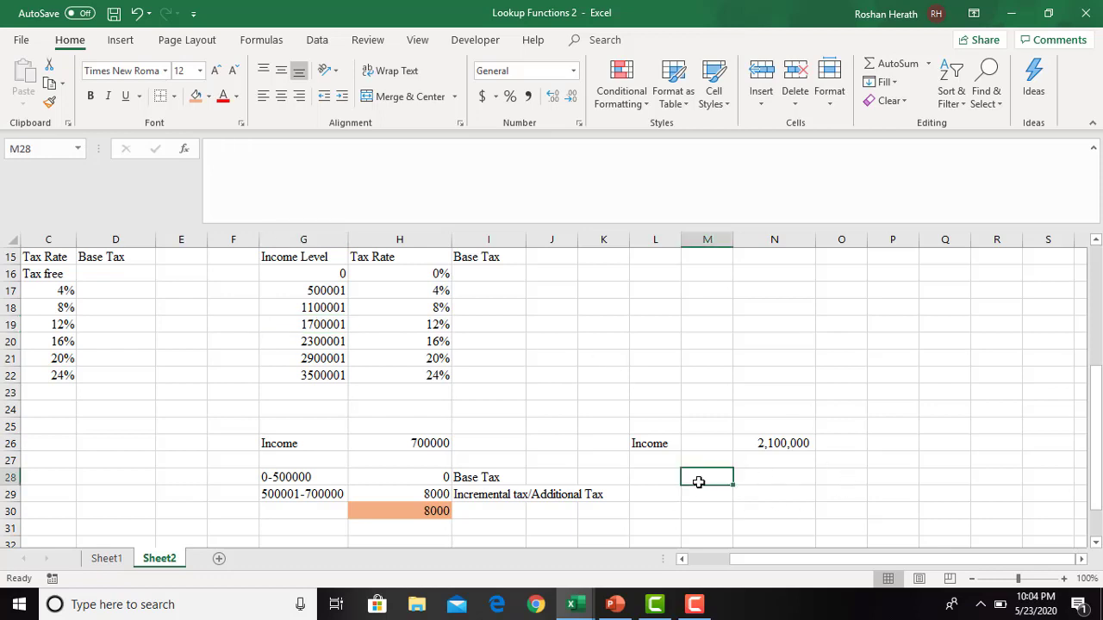
pyautogui.write('0-50')
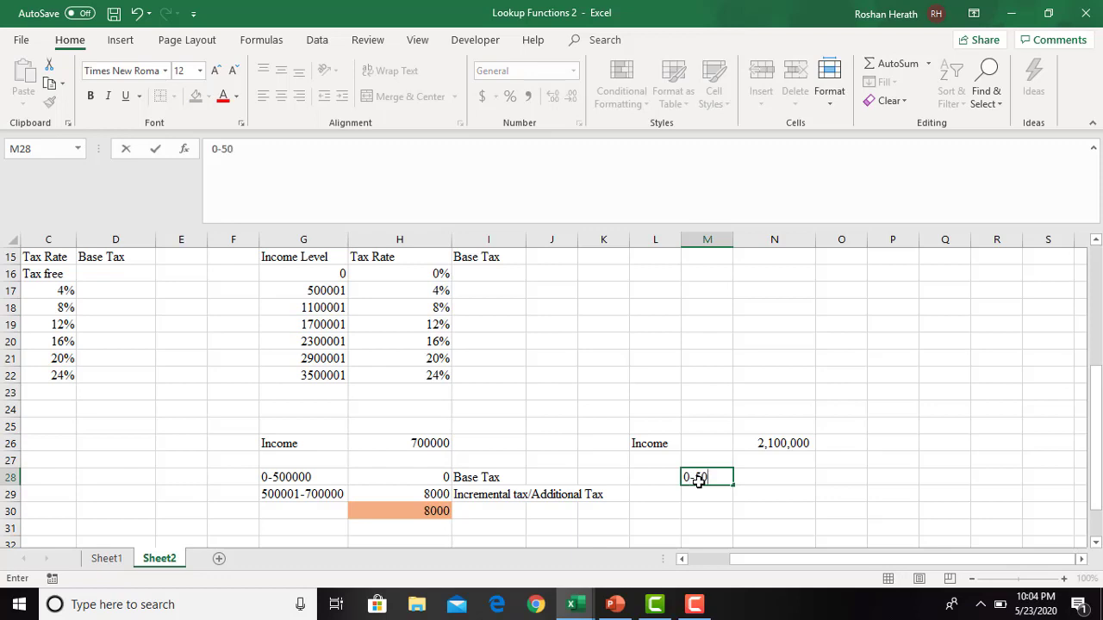
pyautogui.write('0000')
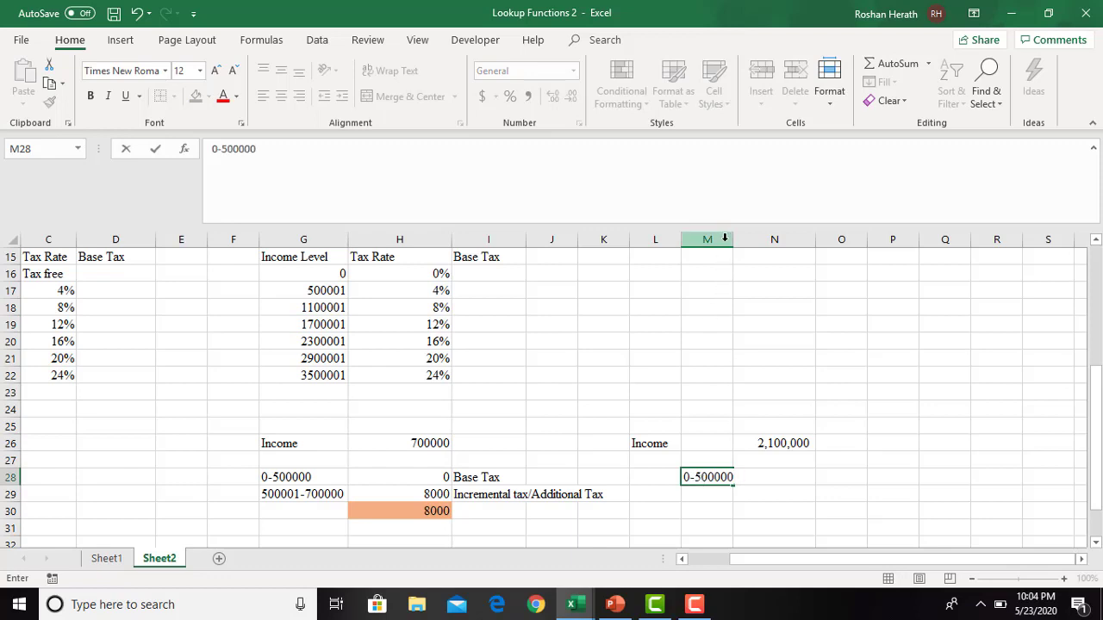
pyautogui.doubleClick(732, 238)
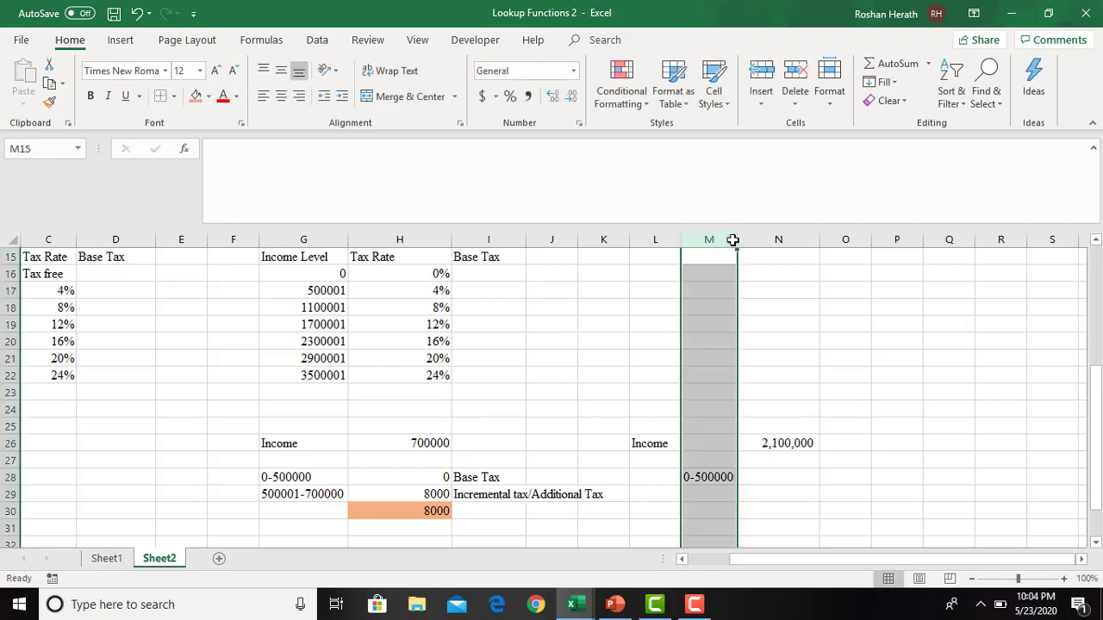
pyautogui.click(693, 490)
pyautogui.write('500')
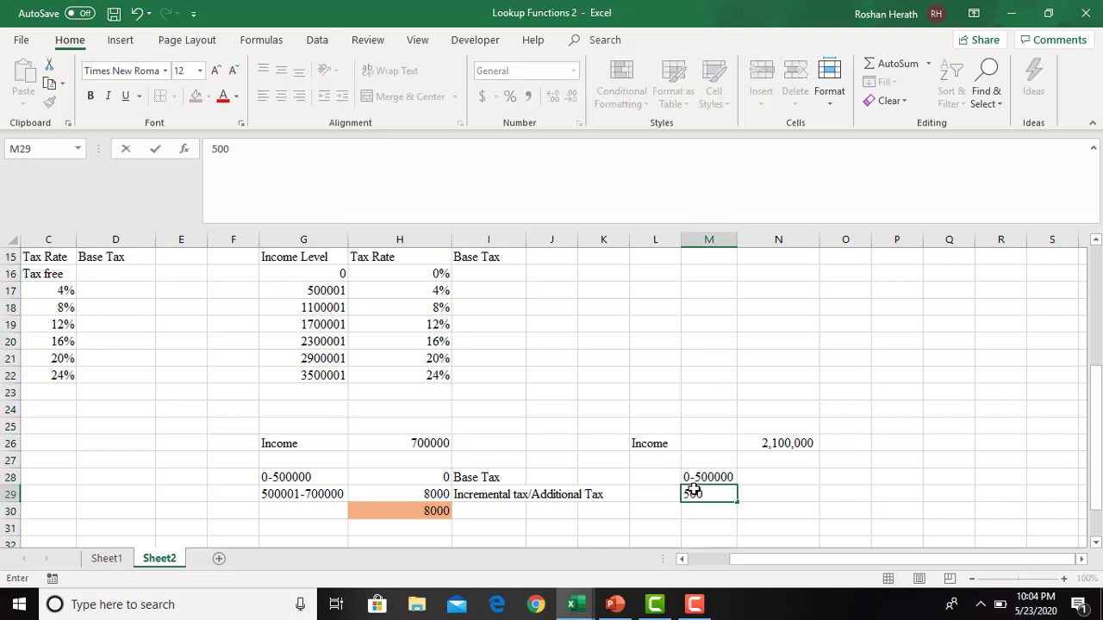
pyautogui.write('001-700000')
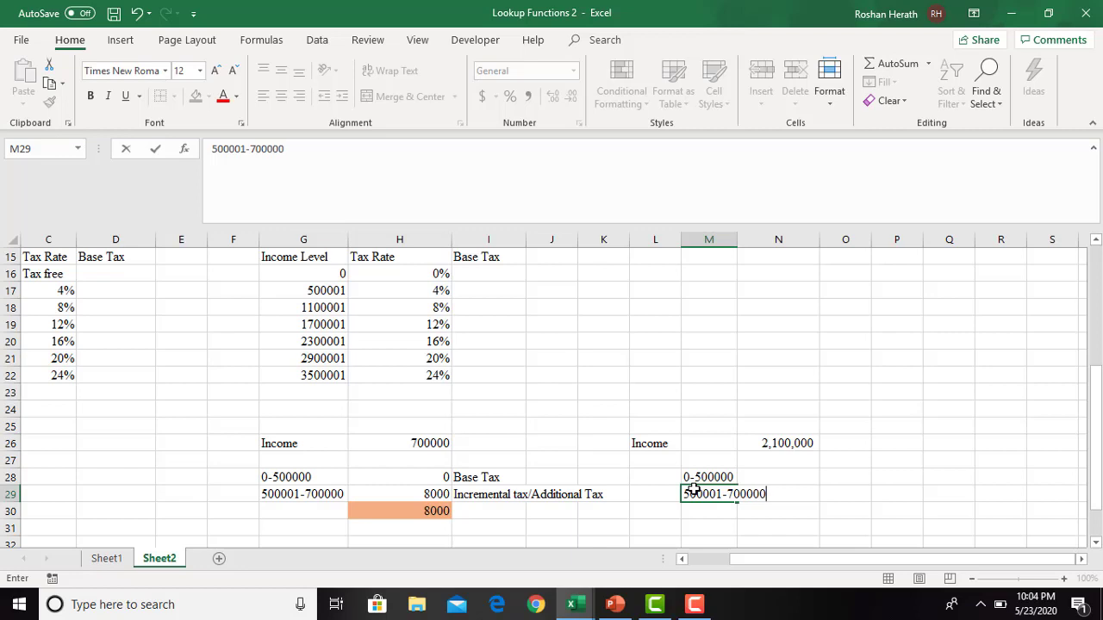
pyautogui.doubleClick(737, 241)
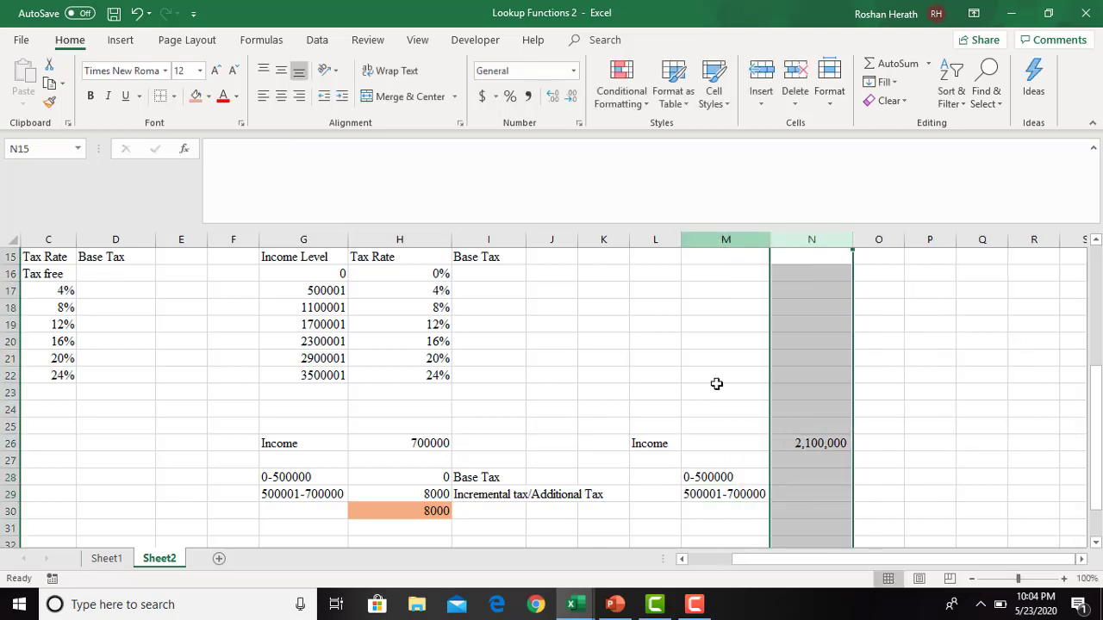
pyautogui.click(693, 516)
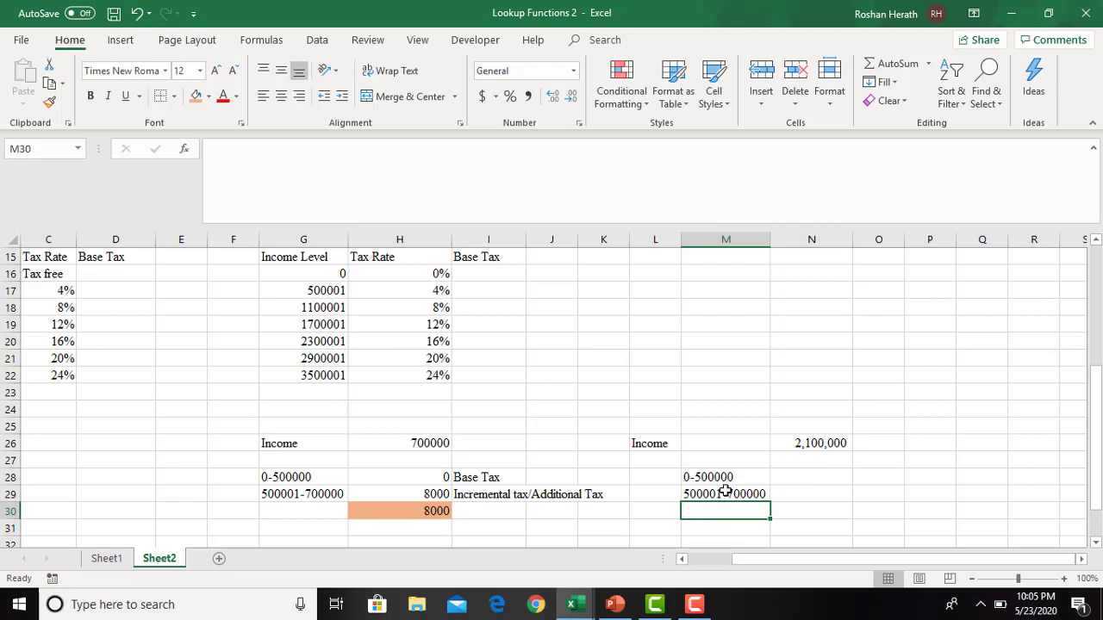
pyautogui.moveTo(729, 495); pyautogui.dragTo(704, 495)
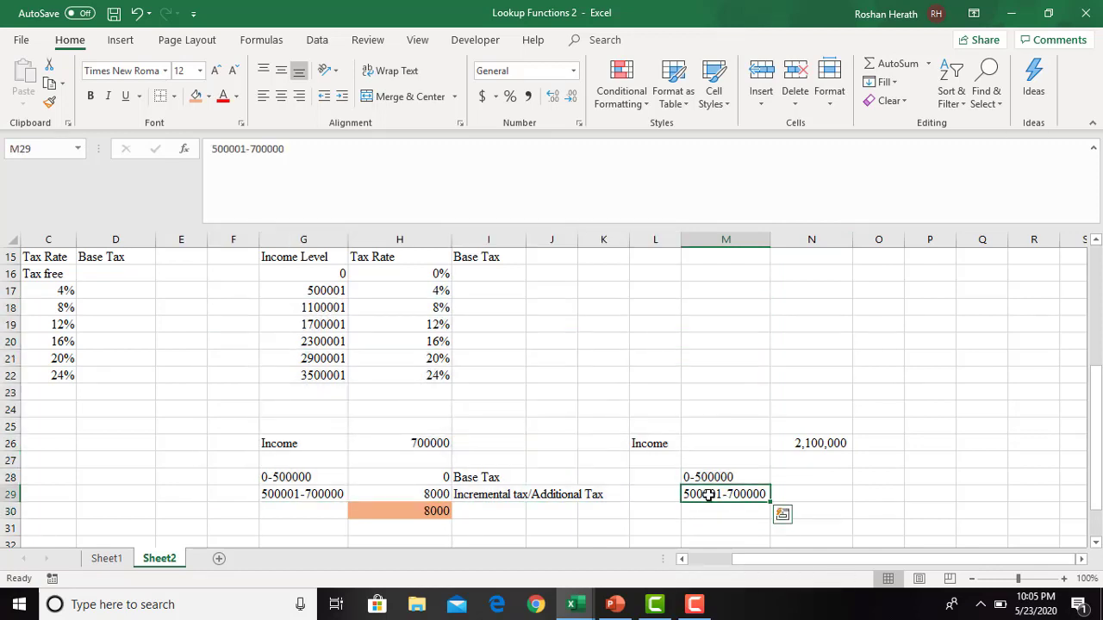
pyautogui.click(287, 150)
pyautogui.press('BackSpace')
pyautogui.press('BackSpace')
pyautogui.press('BackSpace')
pyautogui.press('BackSpace')
pyautogui.press('BackSpace')
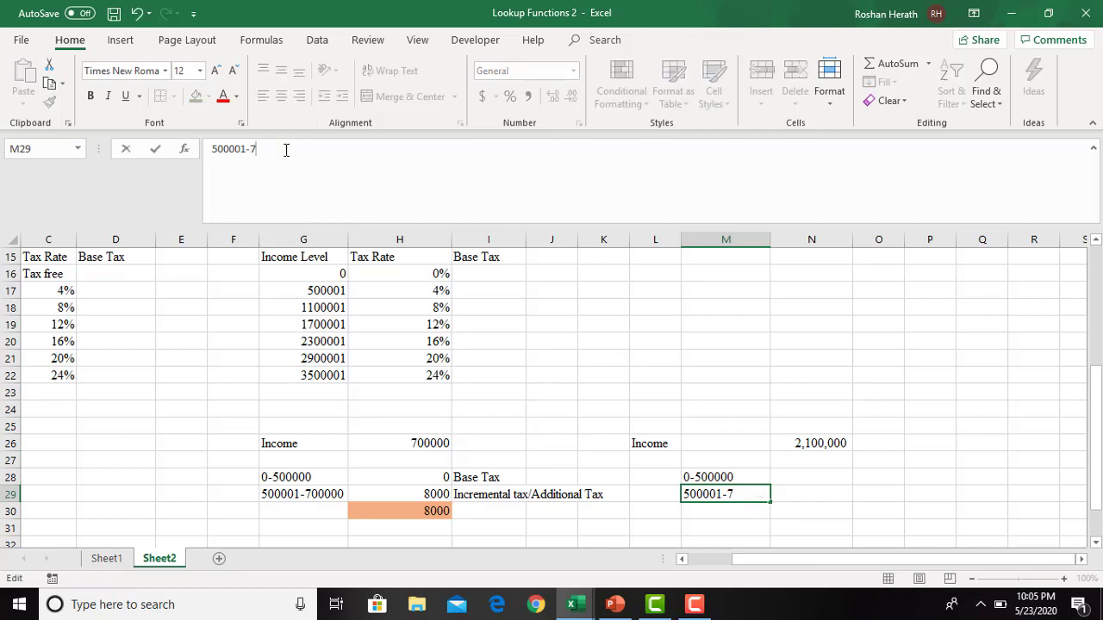
pyautogui.write('1100000')
pyautogui.press('Return')
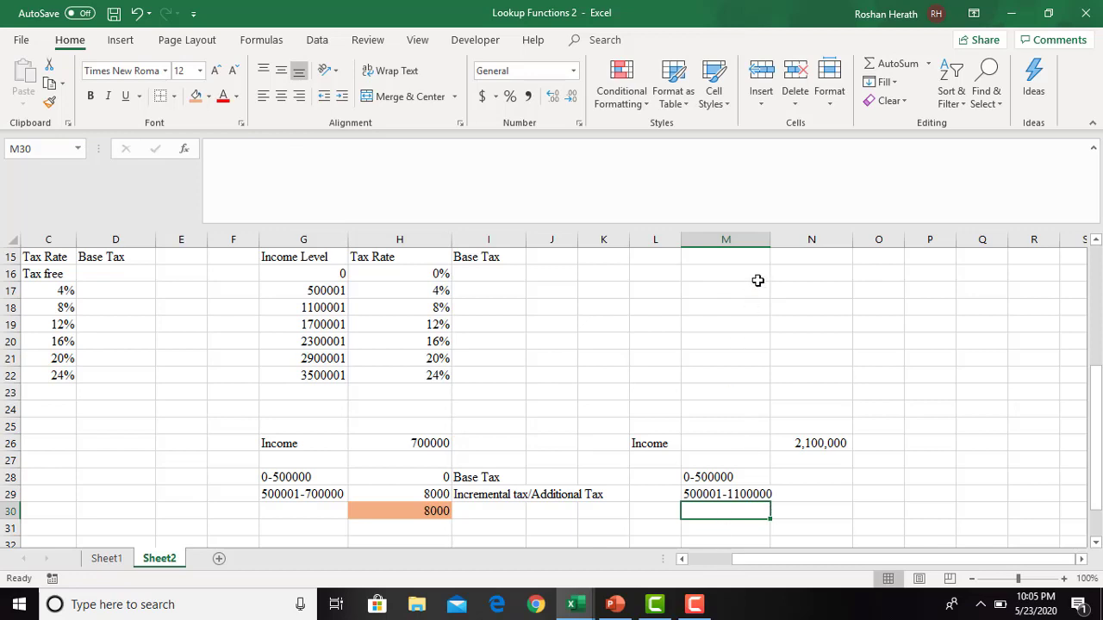
pyautogui.moveTo(770, 245); pyautogui.dragTo(777, 246)
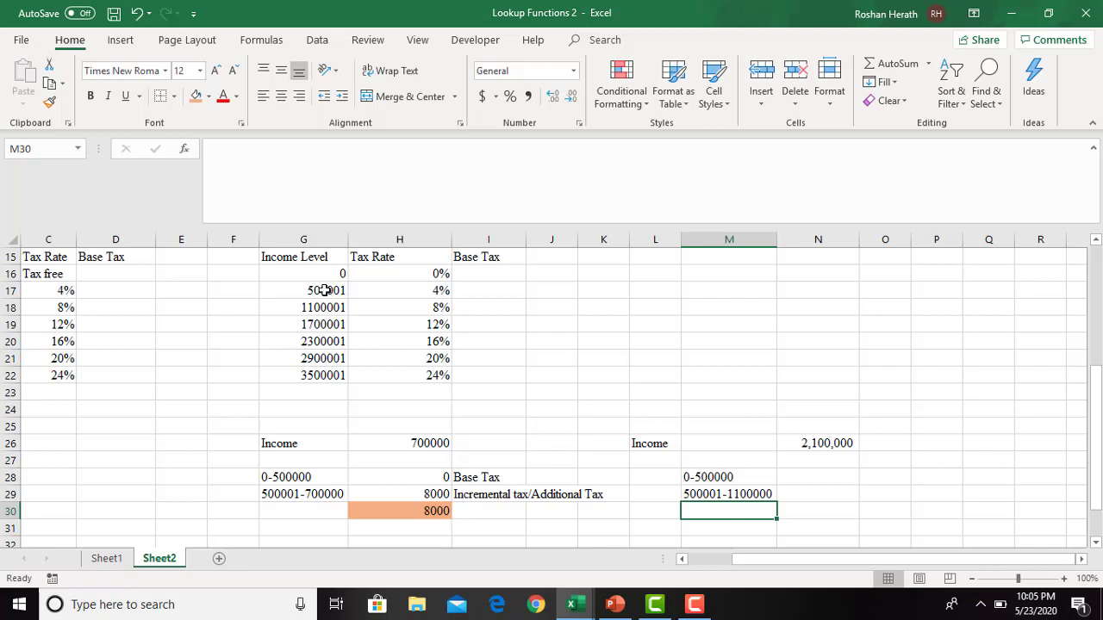
# - Enter the third bracket label "1100001-1,700,000" in M30 and fit column M to its width
pyautogui.write('1')
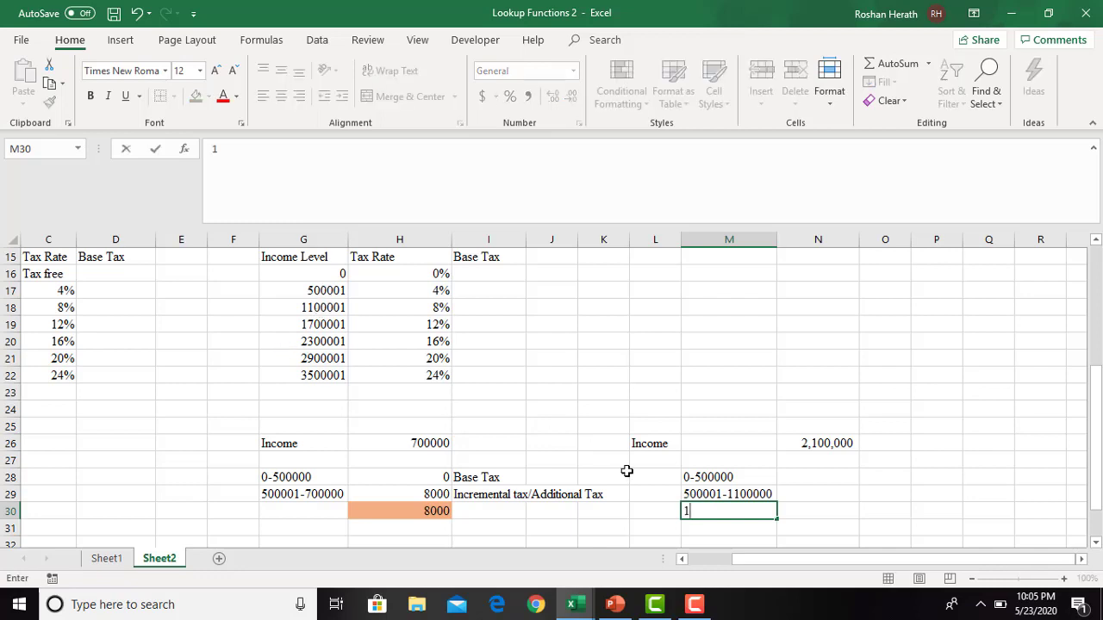
pyautogui.write('100001-')
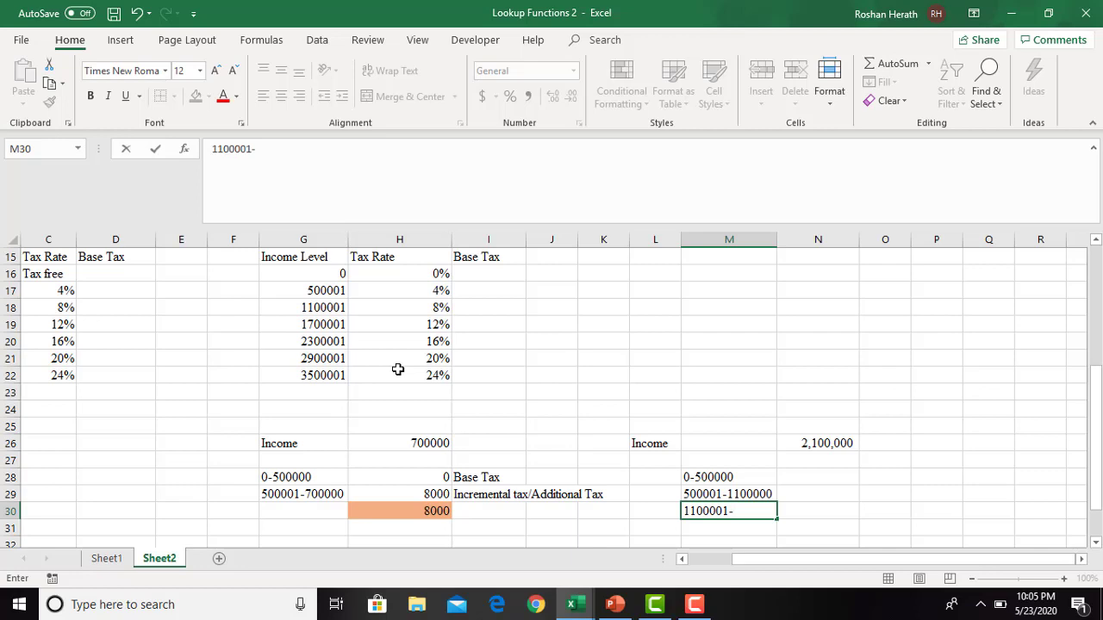
pyautogui.write('1,700,00')
pyautogui.doubleClick(778, 241)
pyautogui.click(728, 497)
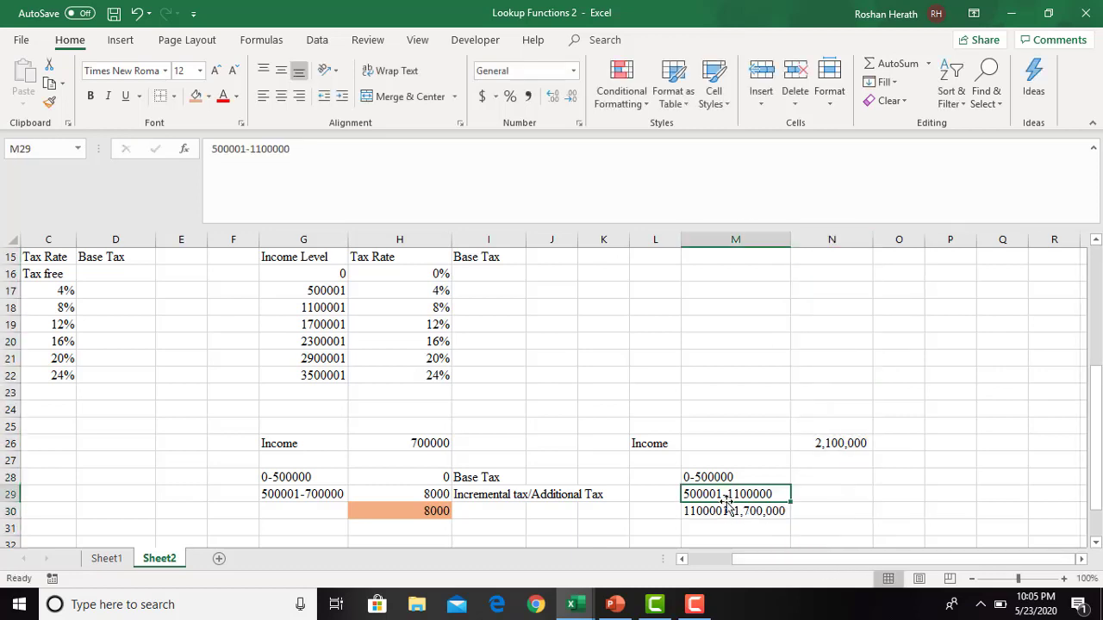
pyautogui.click(725, 530)
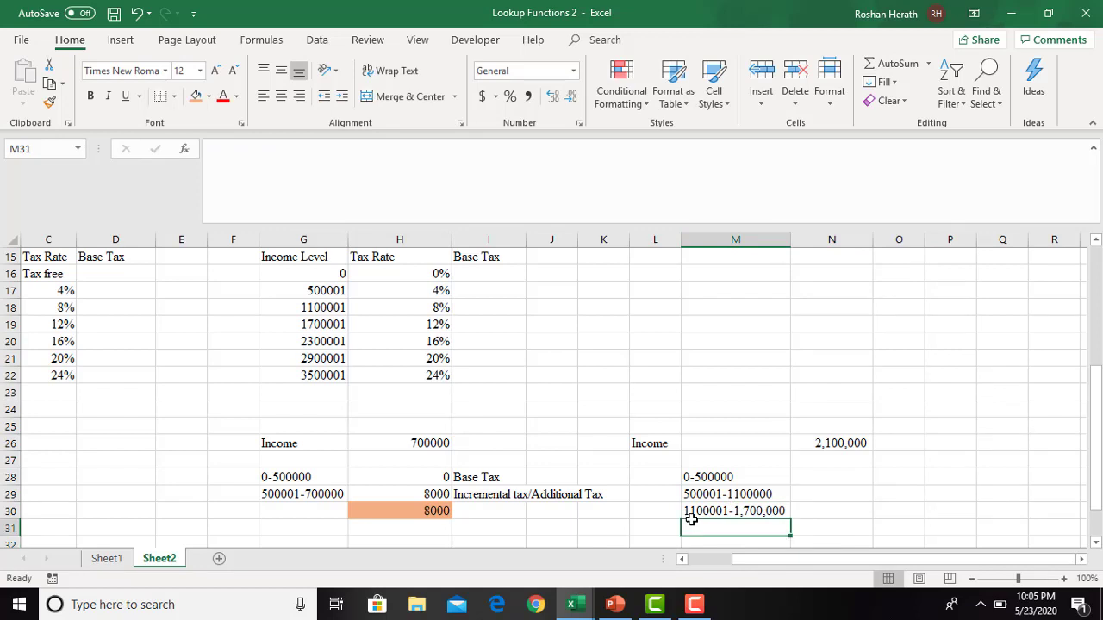
pyautogui.write('1700')
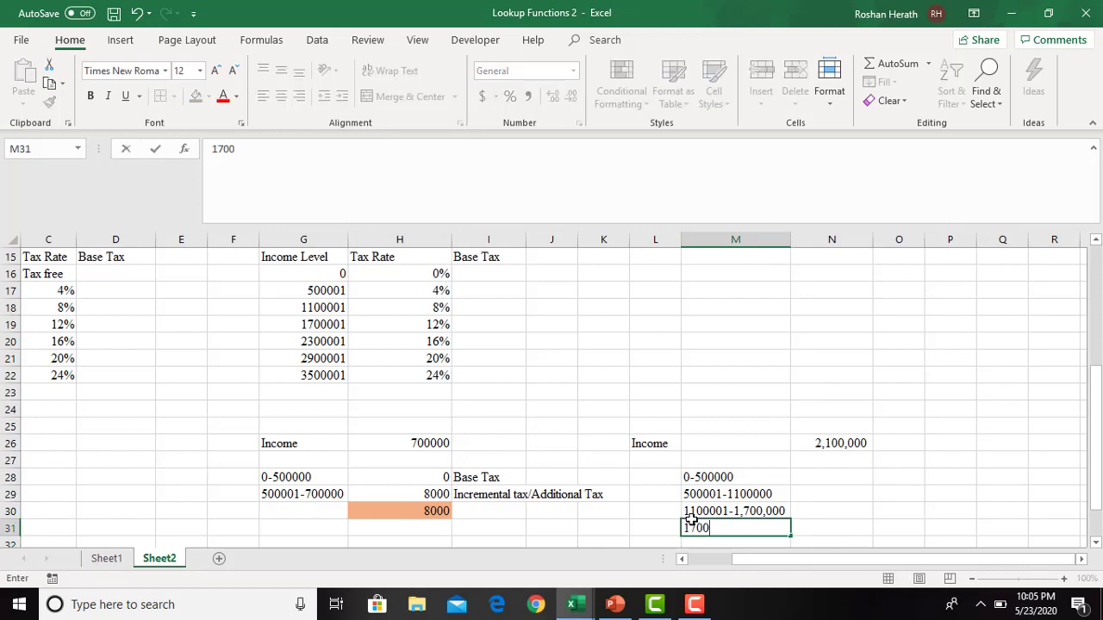
pyautogui.write('001-2100')
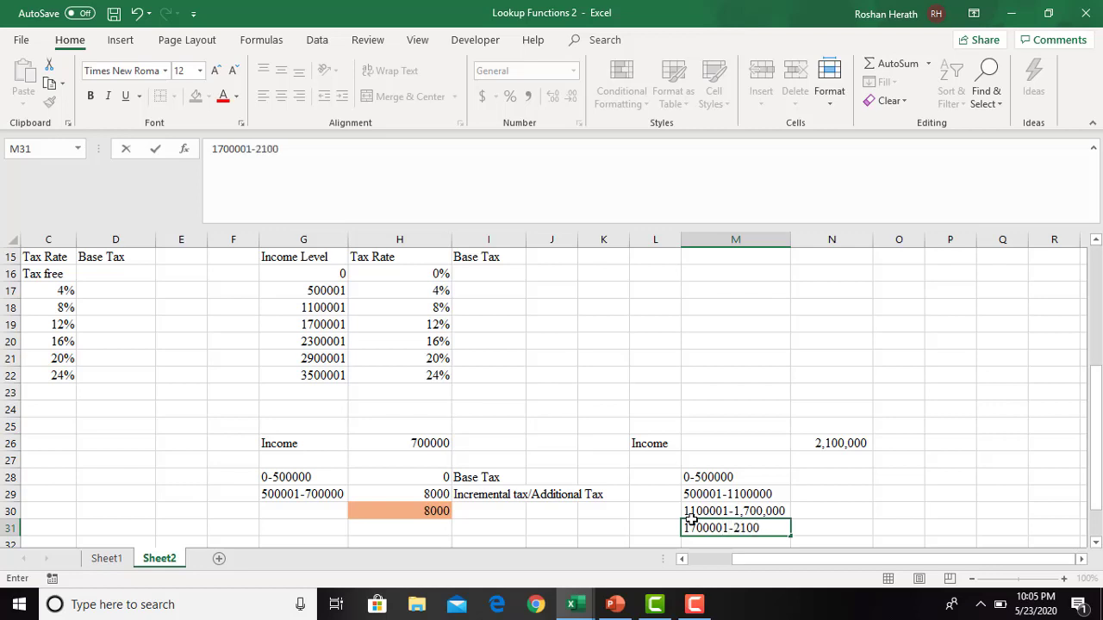
pyautogui.write('000')
pyautogui.press('Return')
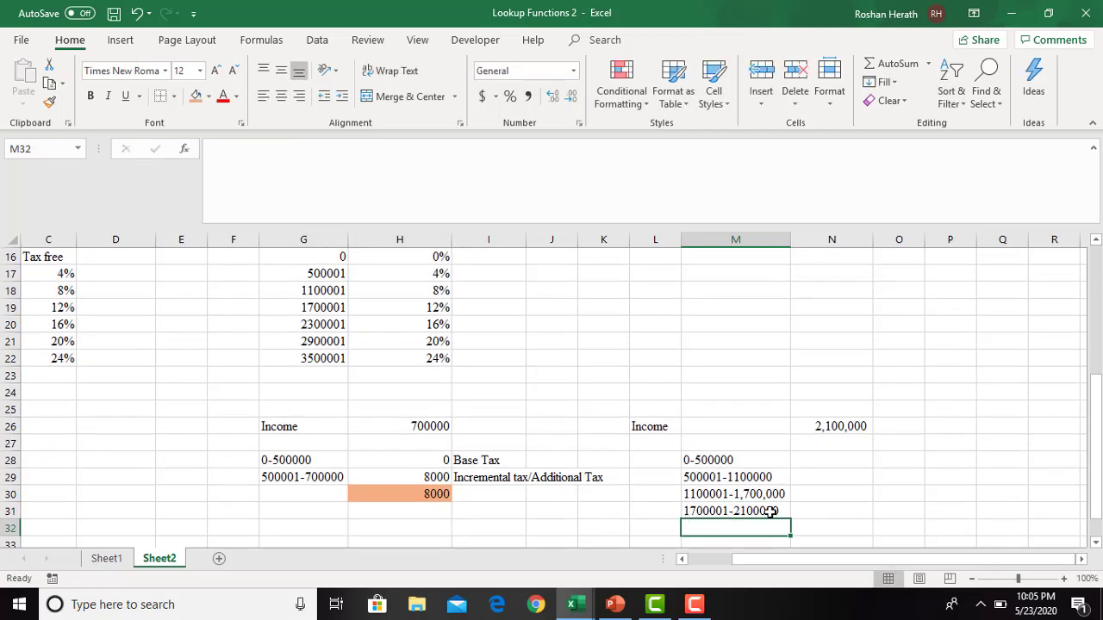
# - Calculate the 0-500000 bracket's tax in N28 by multiplying 500000 by 0
pyautogui.click(815, 505)
pyautogui.click(810, 460)
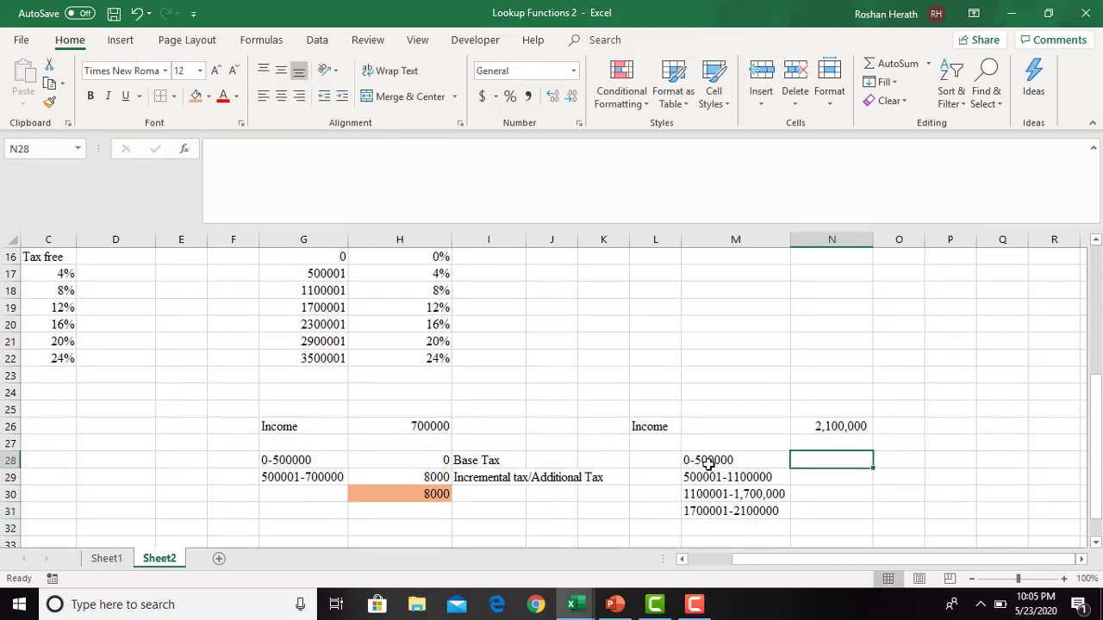
pyautogui.moveTo(1096, 435); pyautogui.dragTo(1098, 401)
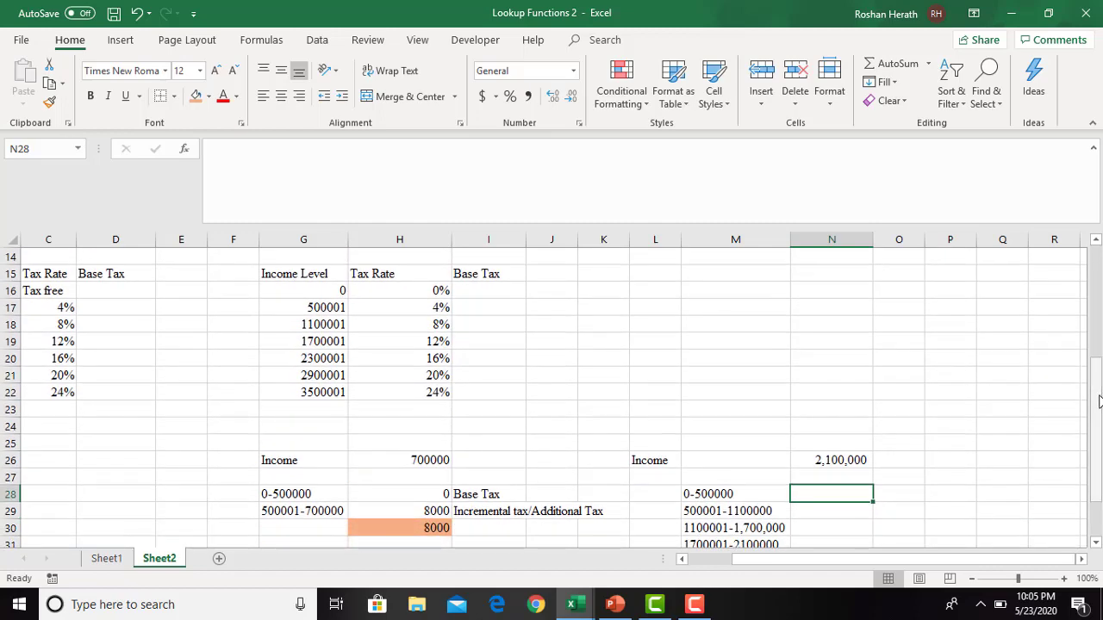
pyautogui.write('=500000*0')
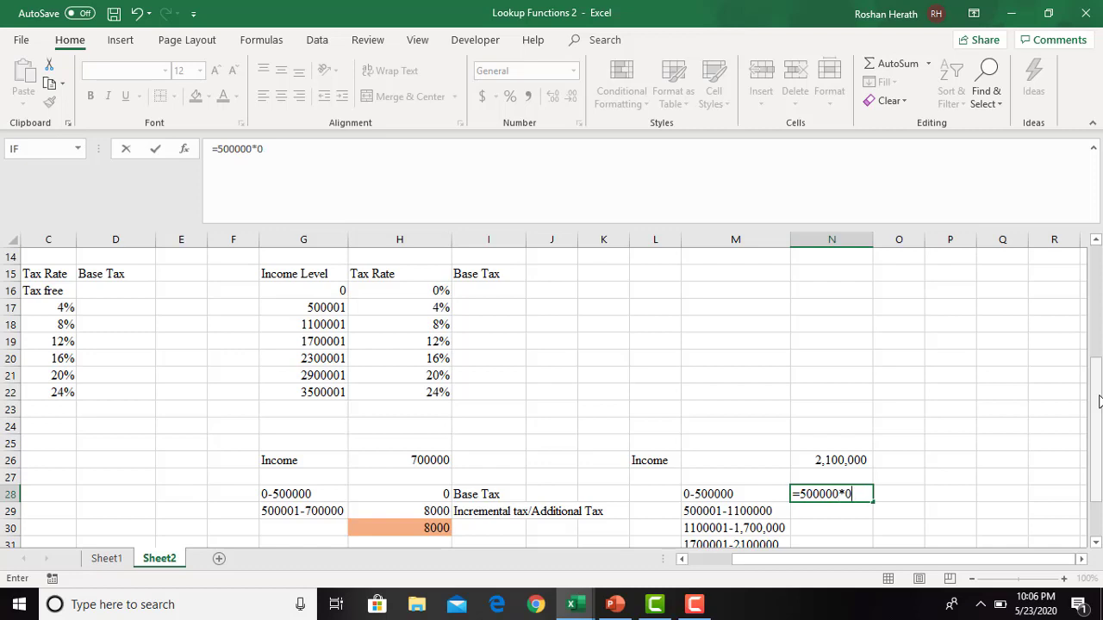
pyautogui.write('.0')
pyautogui.press('Return')
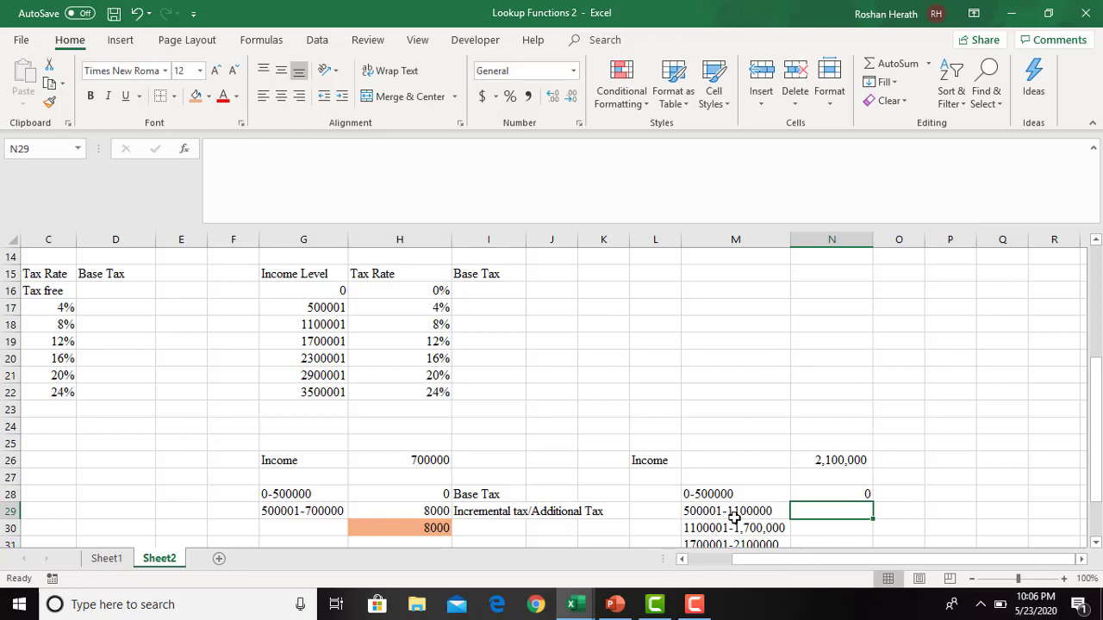
pyautogui.write('=6')
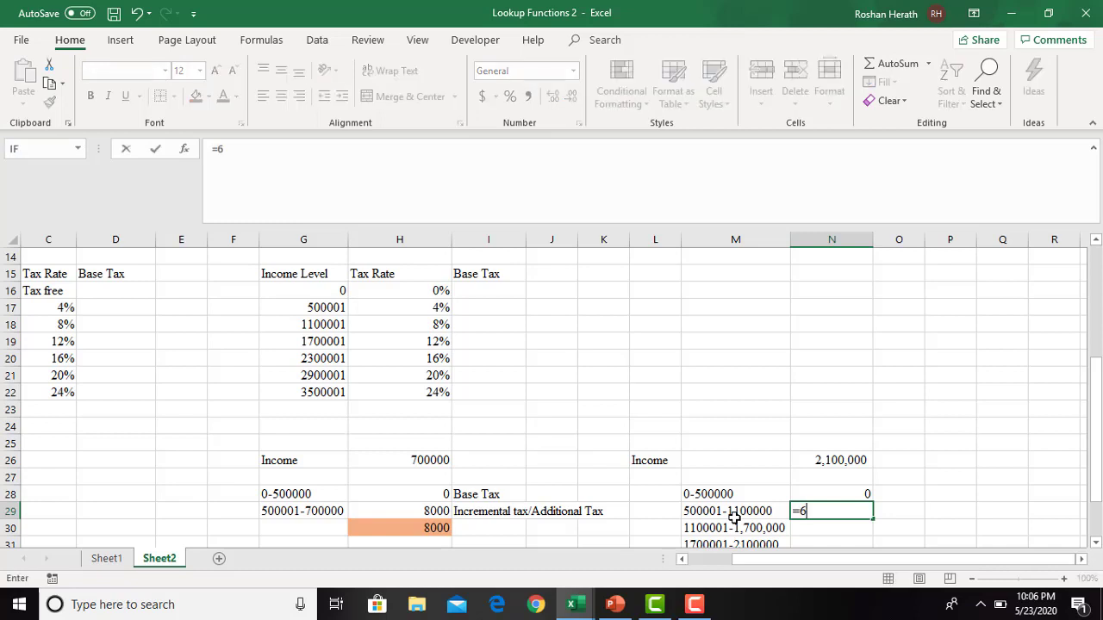
pyautogui.write('00000*0.04')
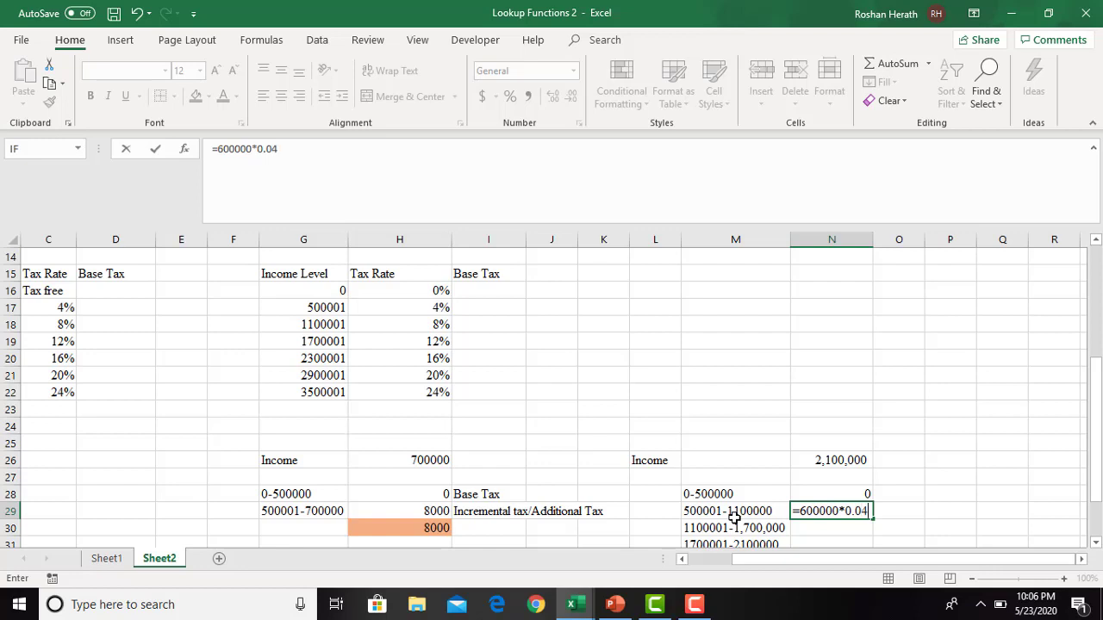
pyautogui.press('Return')
# - Calculate the 1100001-1,700,000 bracket's tax in N30 by multiplying 600000 by the 8% rate as a decimal
pyautogui.click(1095, 544)
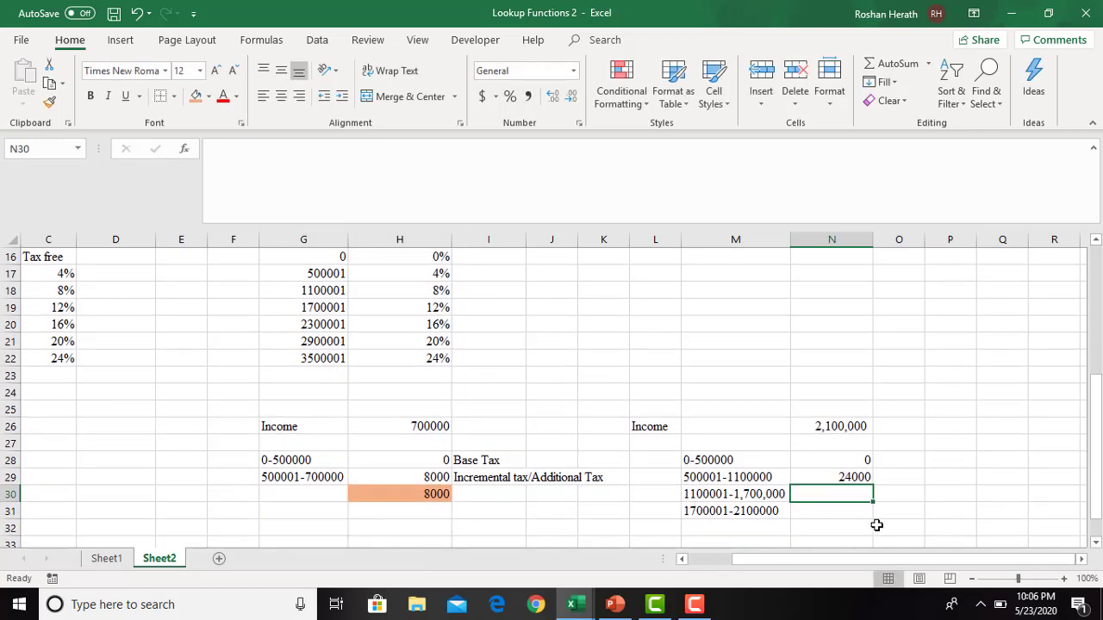
pyautogui.write('=600000*0.08')
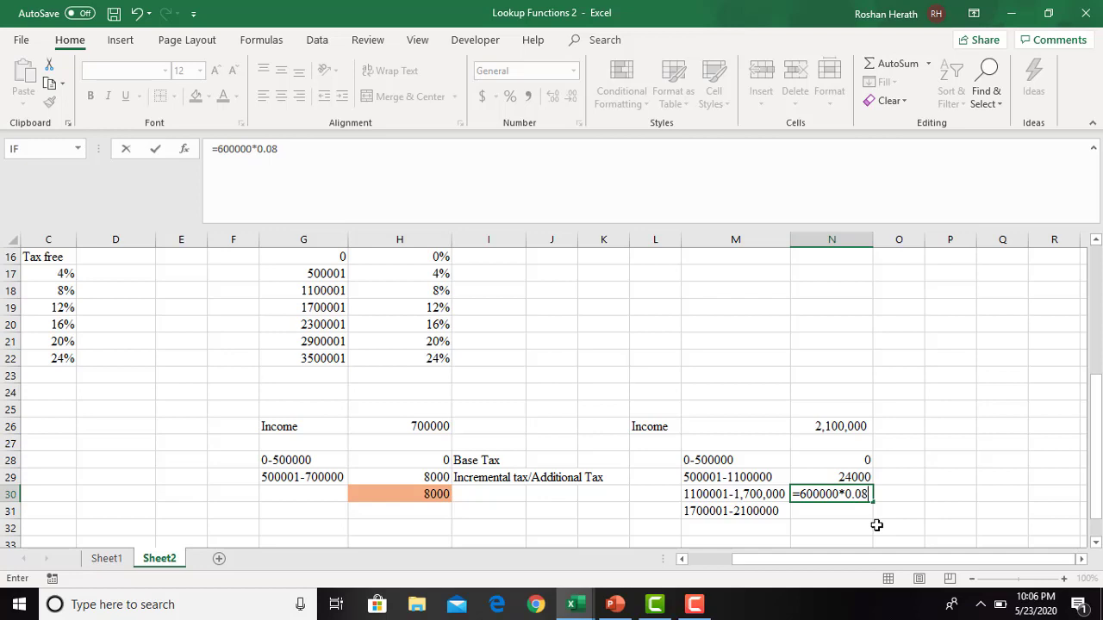
pyautogui.press('Return')
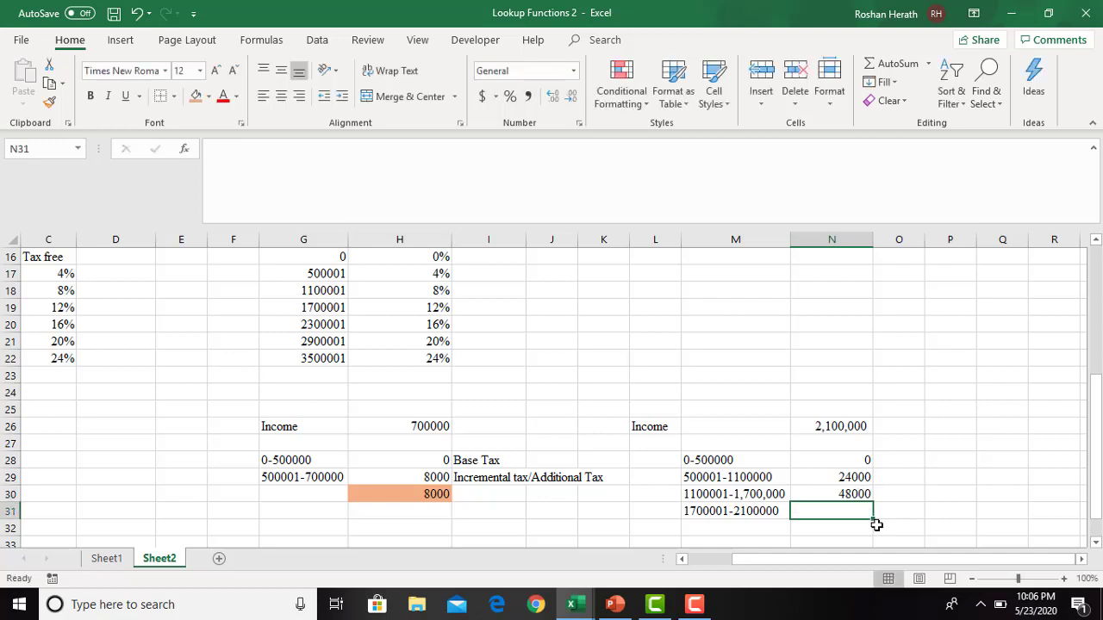
# - Add up the first three brackets' taxes in O30 with =SUM(N28:N30)
pyautogui.click(723, 514)
pyautogui.click(811, 511)
pyautogui.click(898, 495)
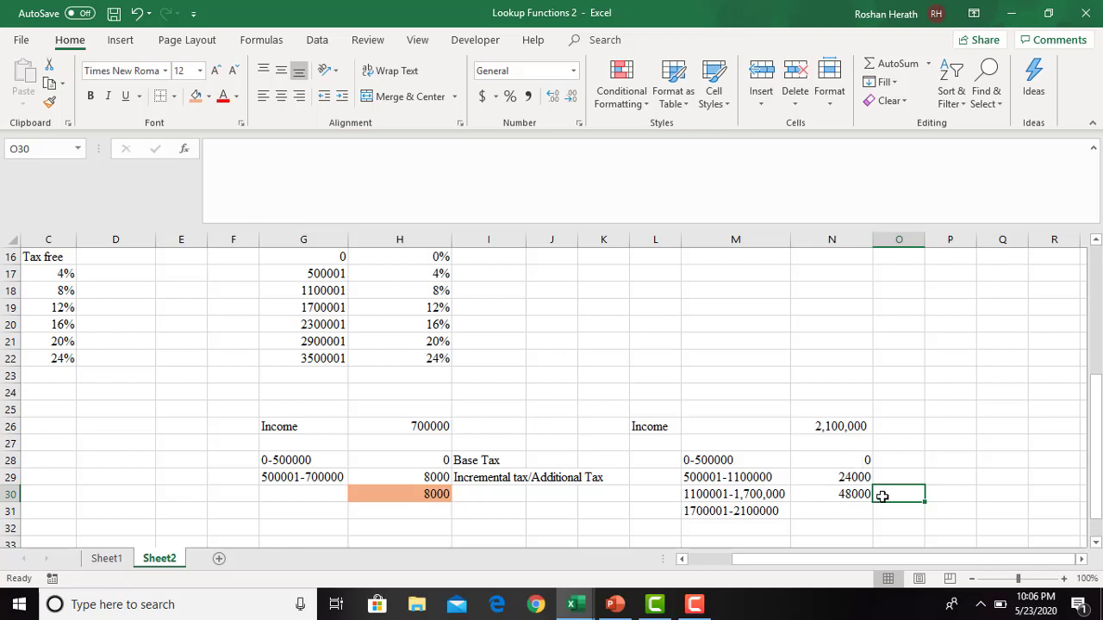
pyautogui.write('=sum')
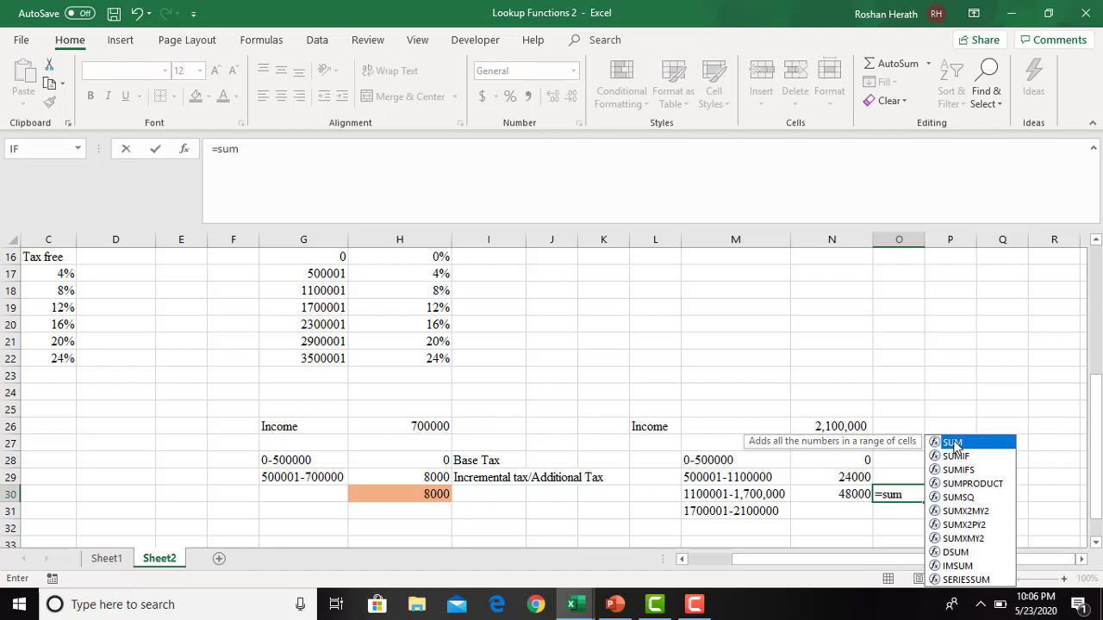
pyautogui.doubleClick(952, 443)
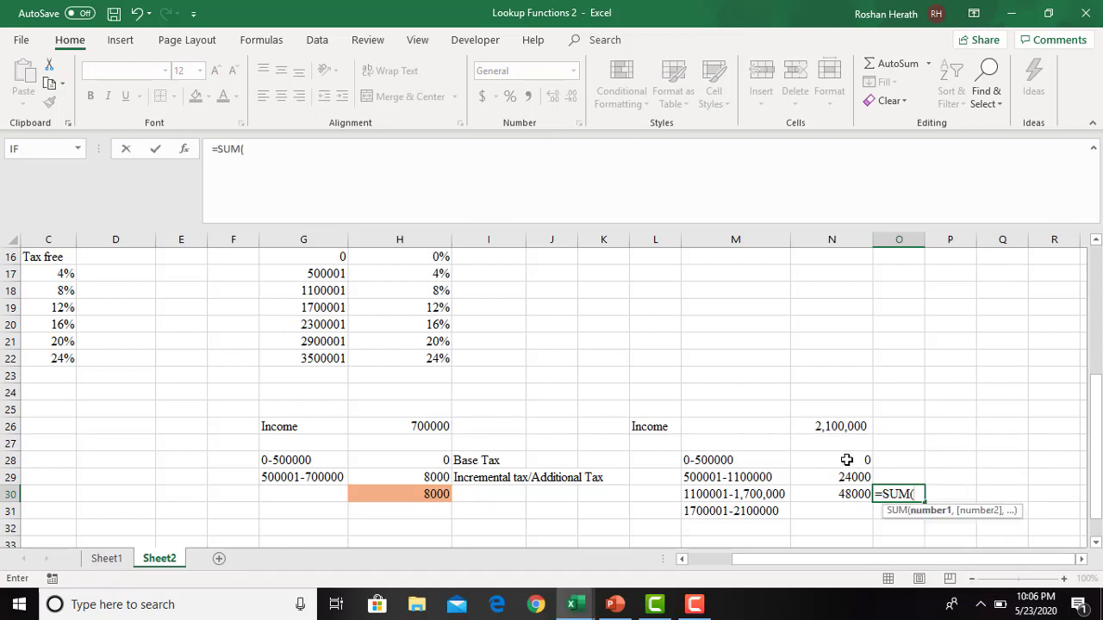
pyautogui.moveTo(847, 460); pyautogui.dragTo(844, 488)
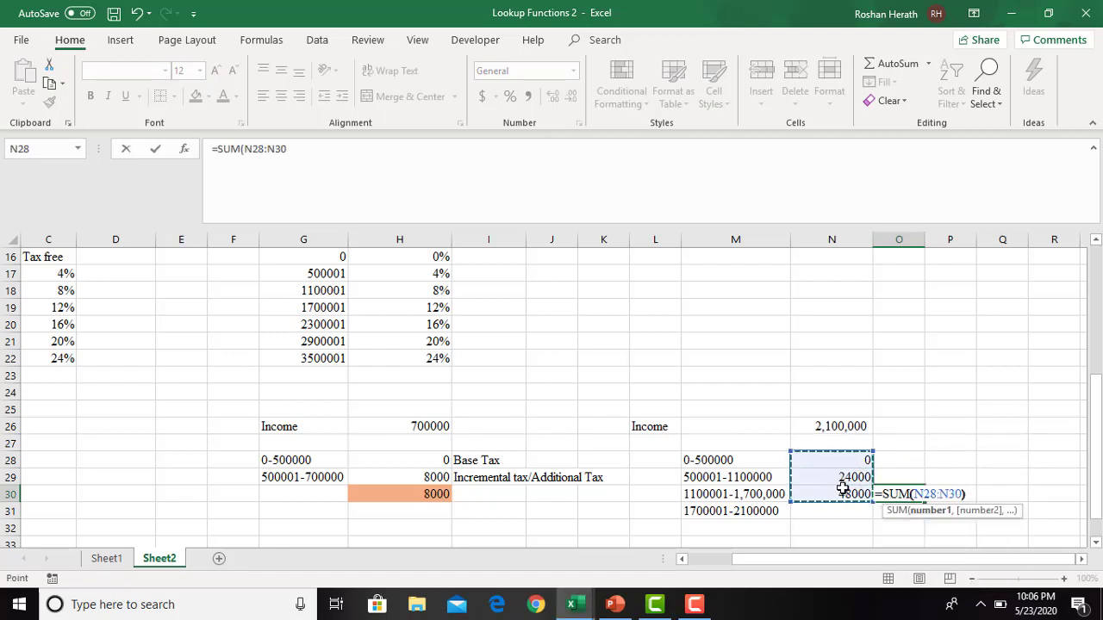
pyautogui.press('Return')
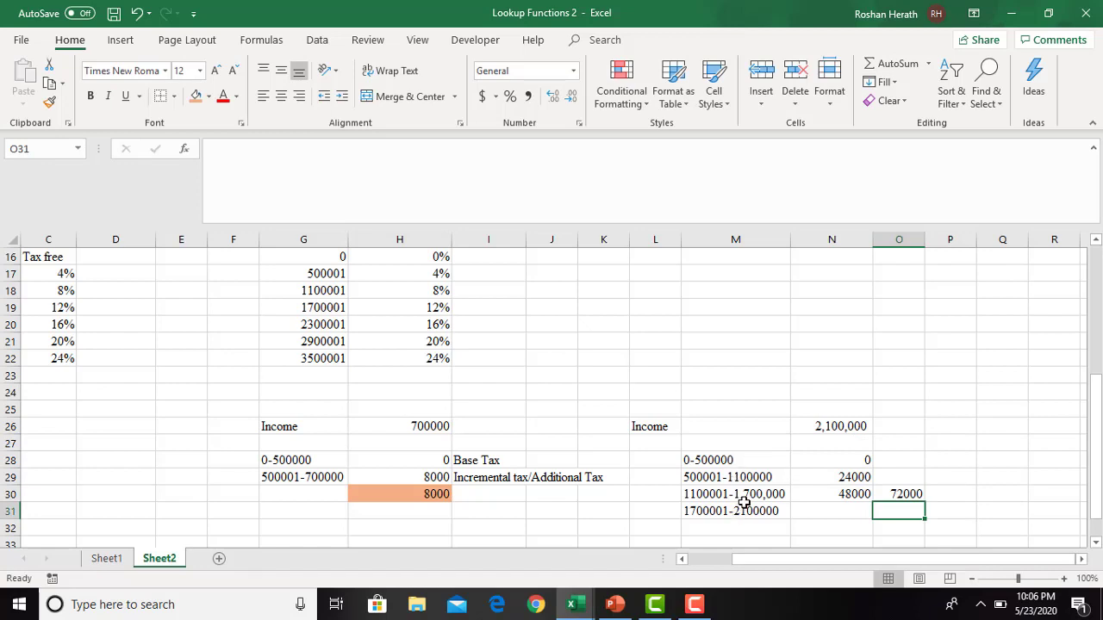
pyautogui.click(884, 497)
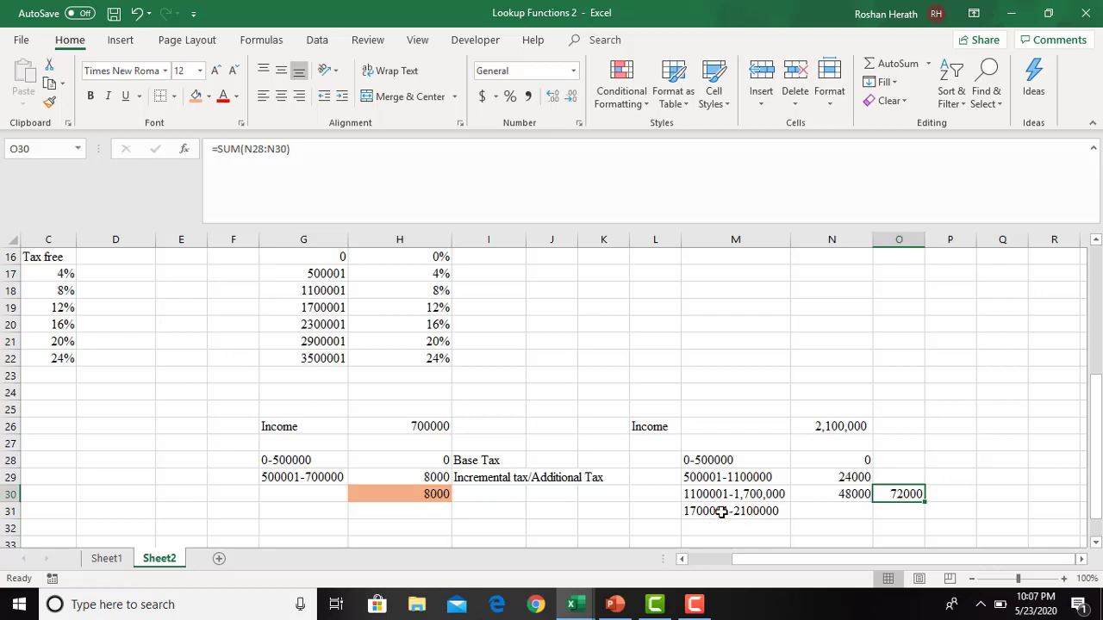
pyautogui.click(821, 512)
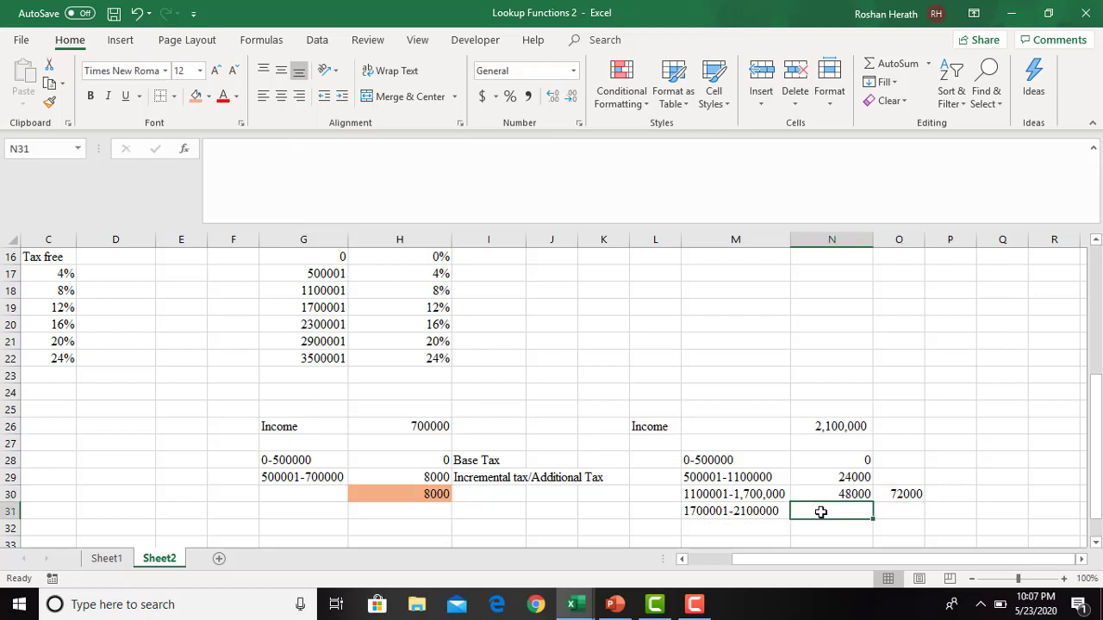
pyautogui.write('=40')
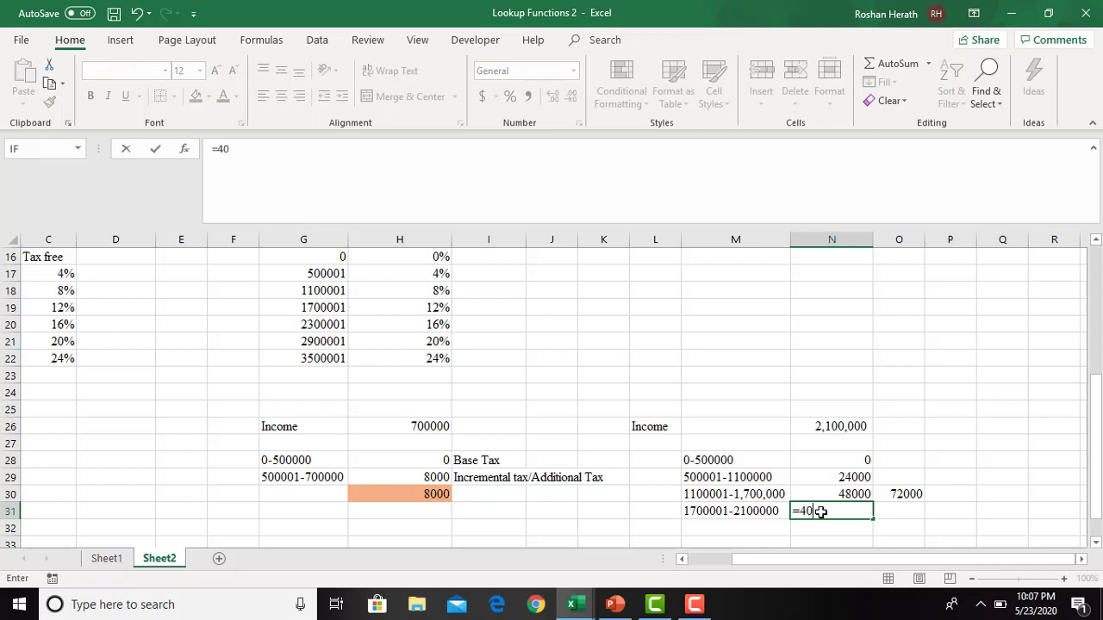
pyautogui.write('0000*0.12')
pyautogui.press('Return')
# - Copy the "Incremental tax/Additional Tax" label from I29 to O31, beside the last bracket's tax
pyautogui.click(898, 507)
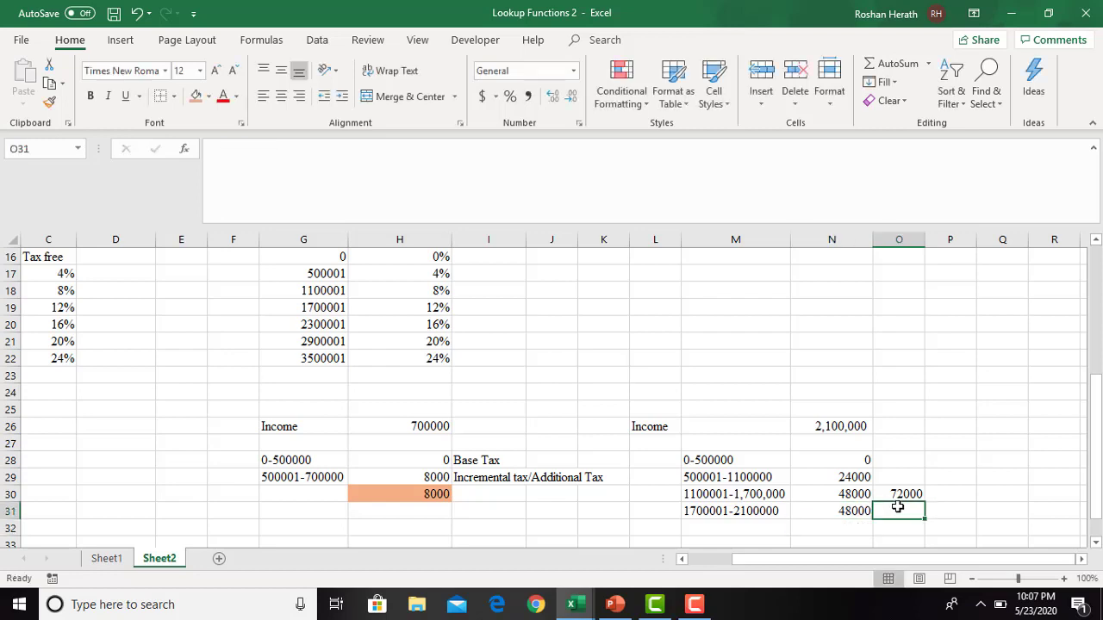
pyautogui.click(475, 479)
pyautogui.hotkey('ctrl', 'c')
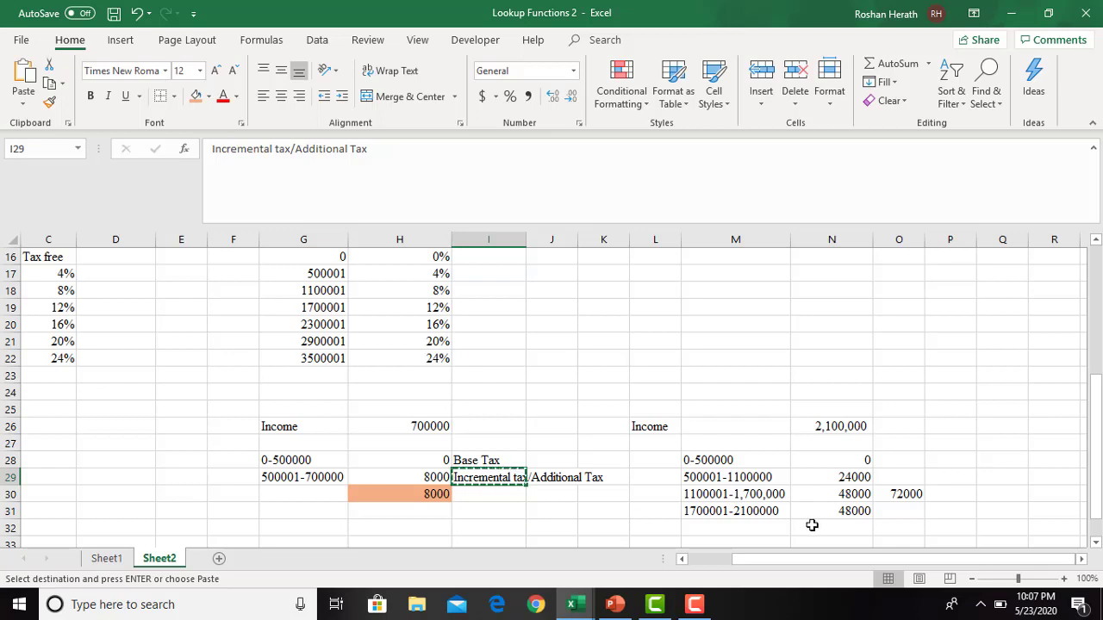
pyautogui.click(901, 513)
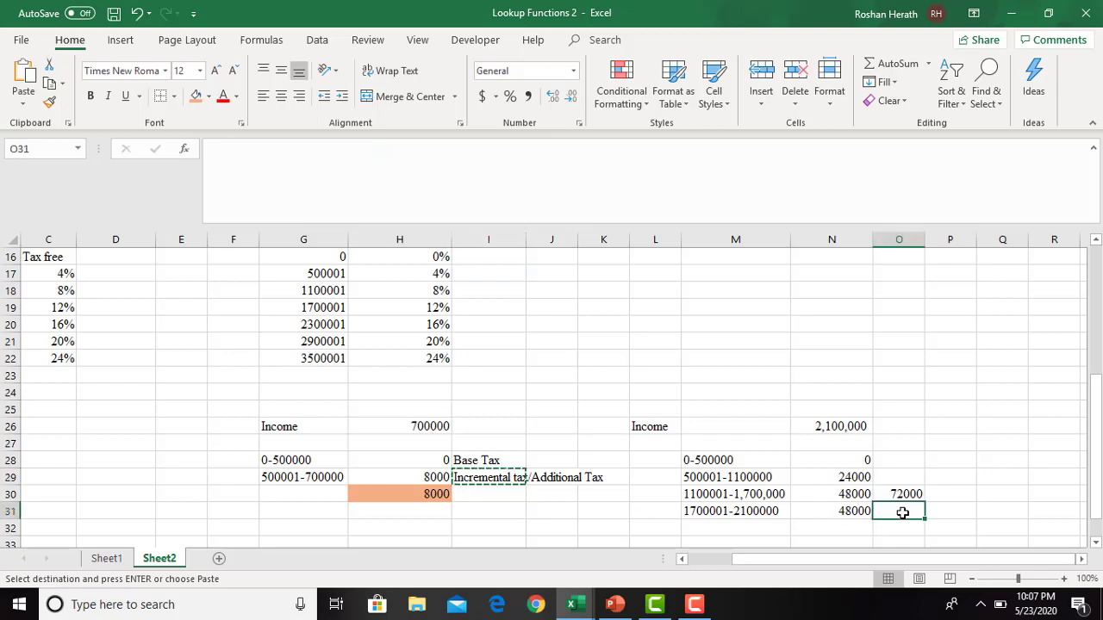
pyautogui.hotkey('ctrl', 'v')
# - Copy the "Base Tax" label from I28 to P30, beside the sum of the first three brackets
pyautogui.click(457, 459)
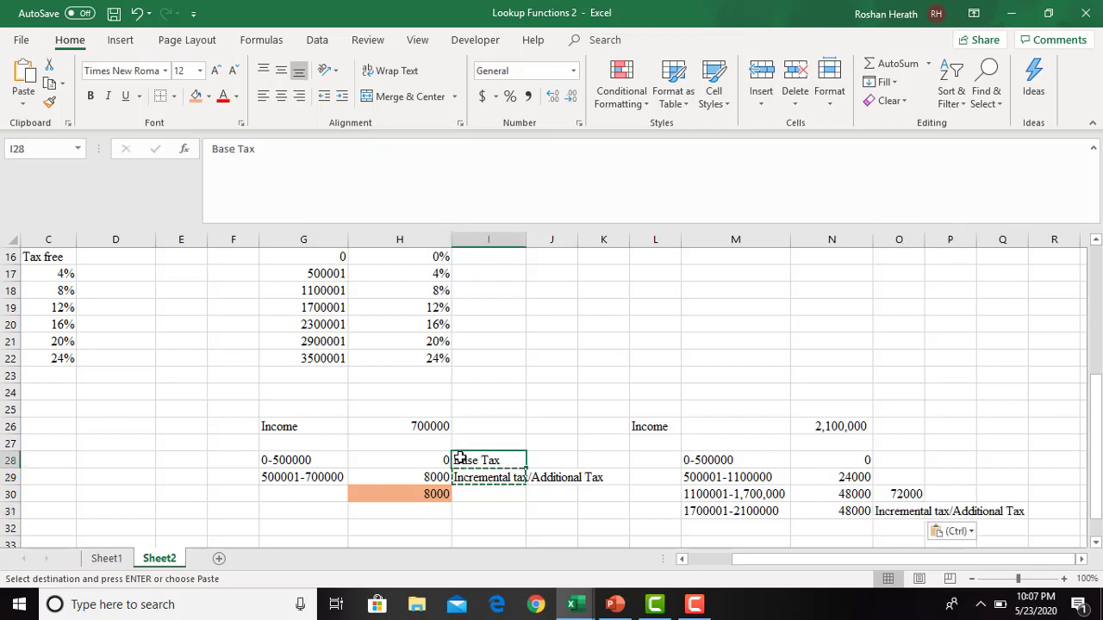
pyautogui.hotkey('ctrl', 'c')
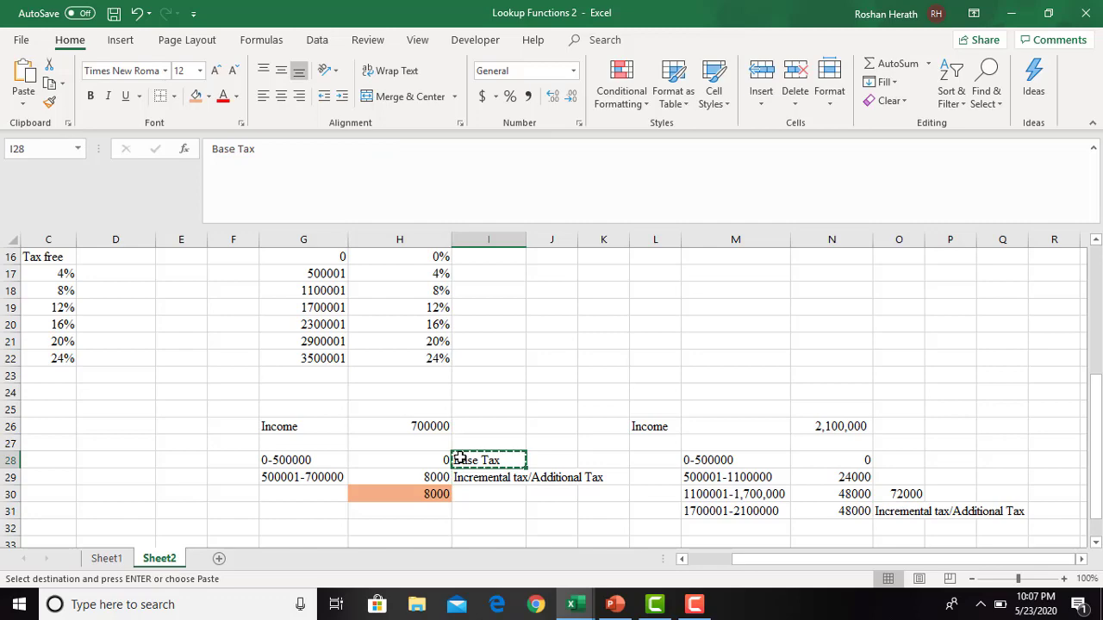
pyautogui.click(950, 493)
pyautogui.hotkey('ctrl', 'v')
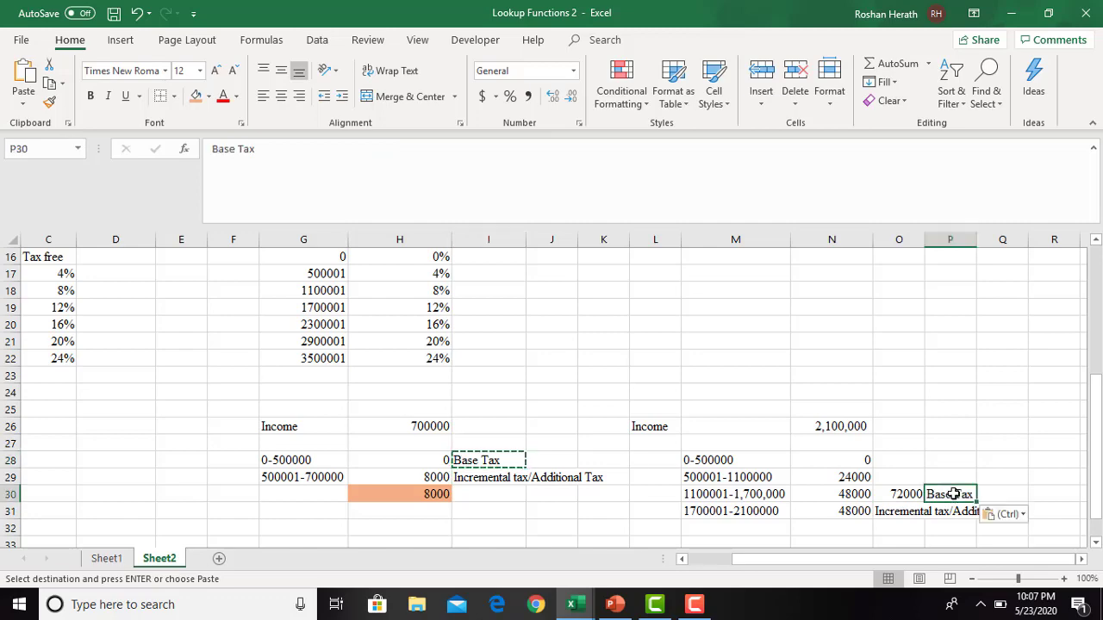
# - Total the base and incremental tax in N32 with =O30+N31 and fill the cell with the same orange as H30
pyautogui.click(1094, 544)
pyautogui.click(1094, 543)
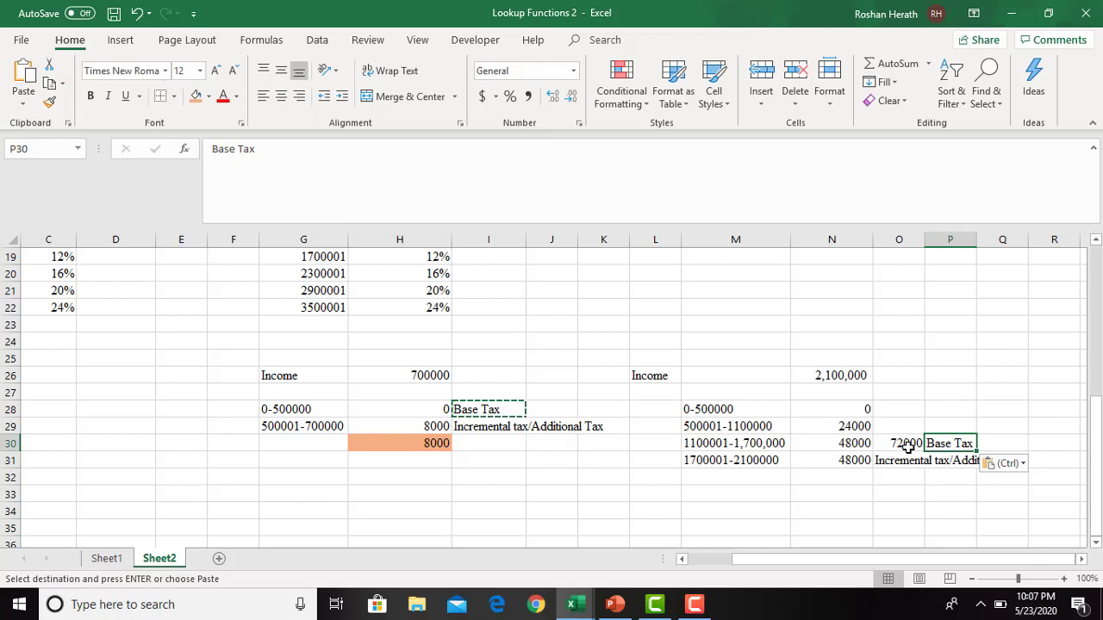
pyautogui.click(830, 475)
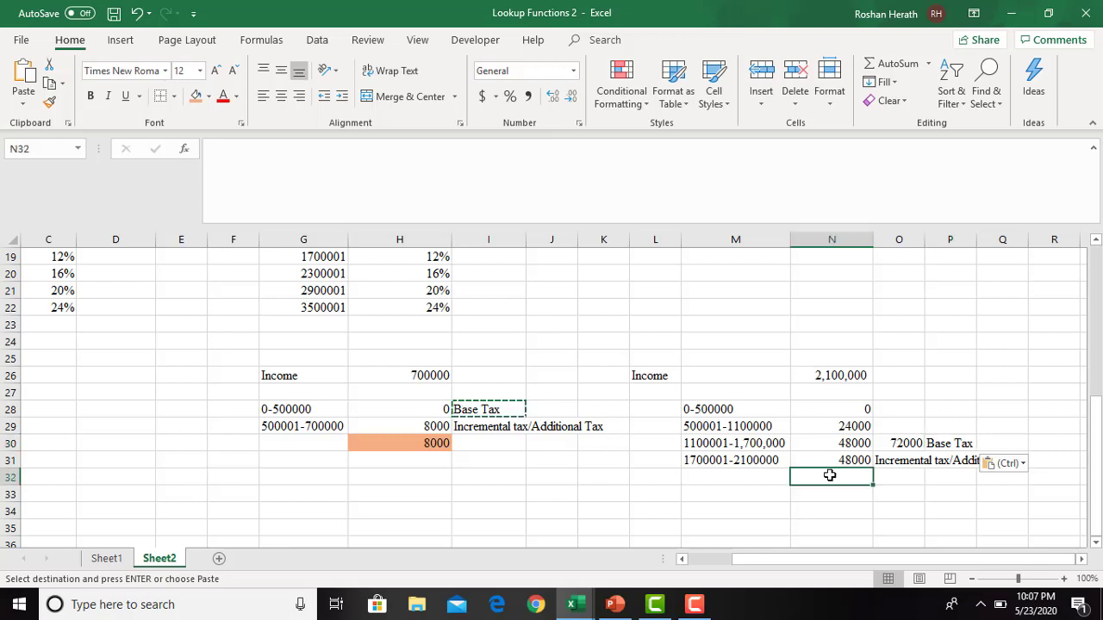
pyautogui.write('=')
pyautogui.click(902, 442)
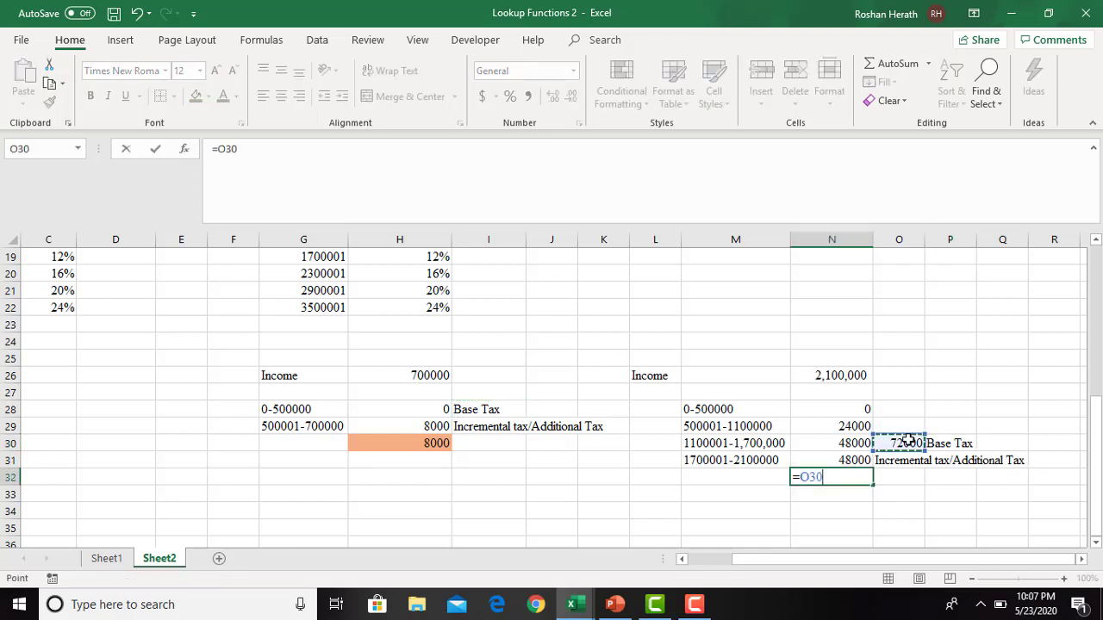
pyautogui.write('+')
pyautogui.click(849, 460)
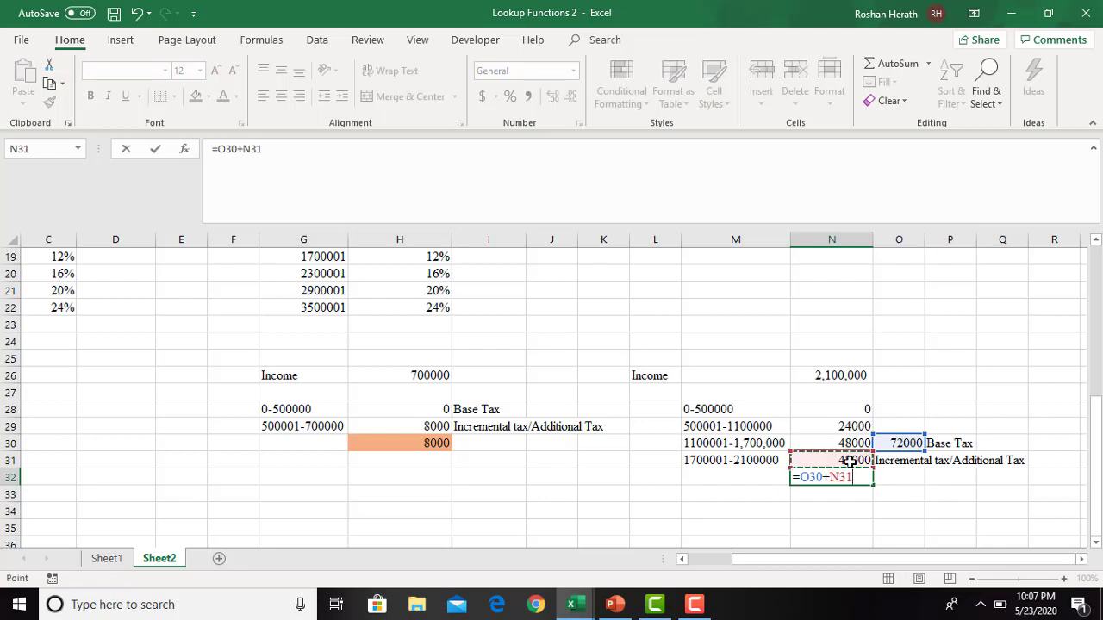
pyautogui.press('Return')
pyautogui.click(814, 472)
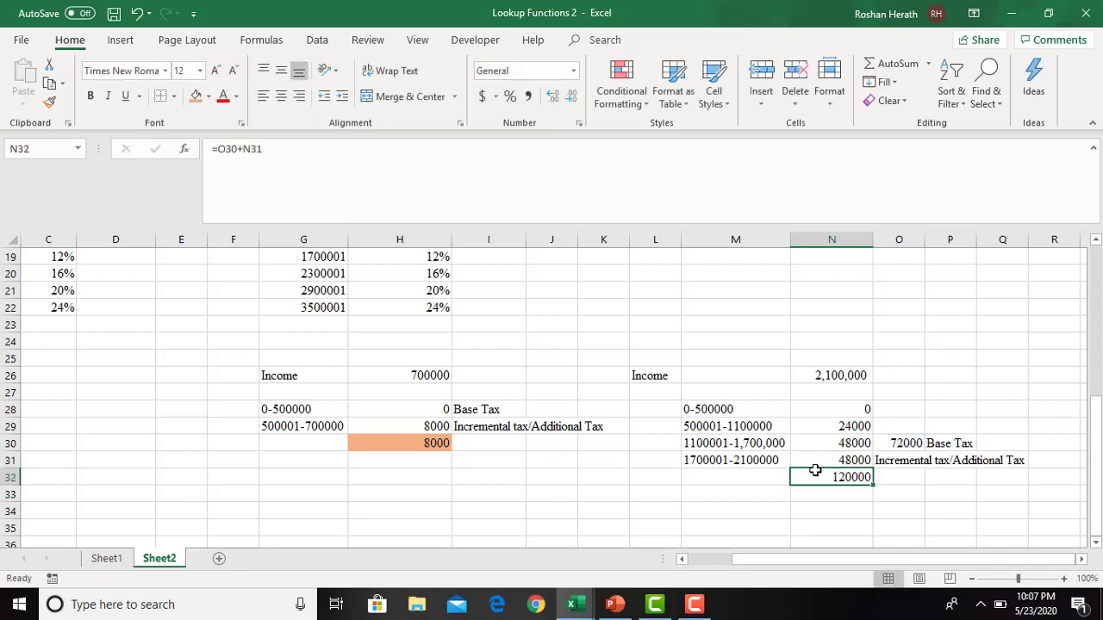
pyautogui.click(196, 96)
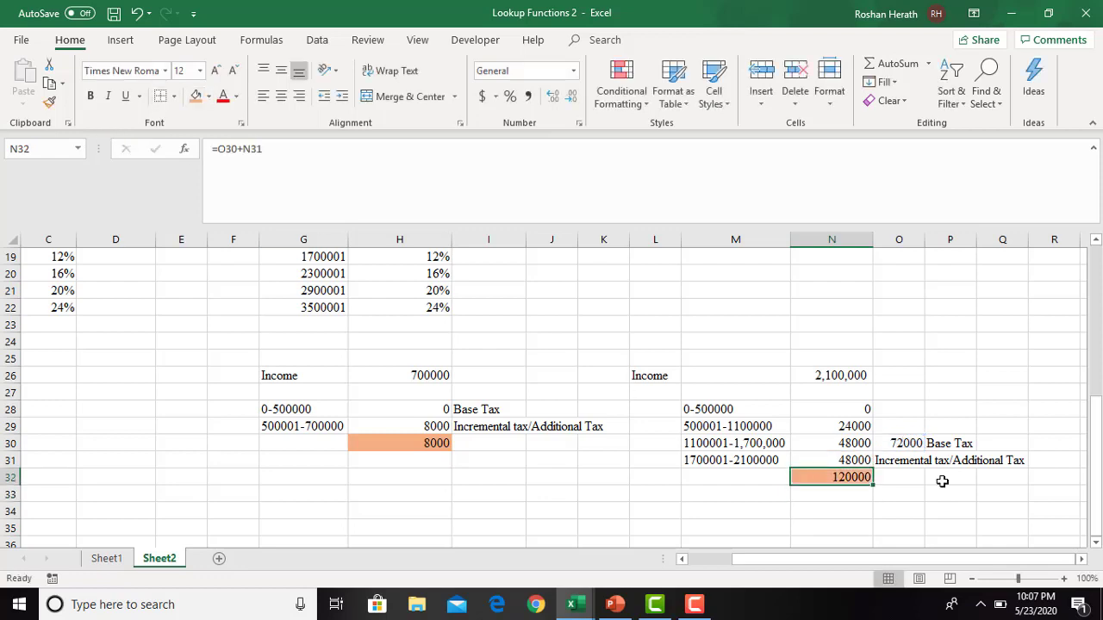
# - Label both highlighted results "Total tax" in O32 and I30
pyautogui.click(907, 479)
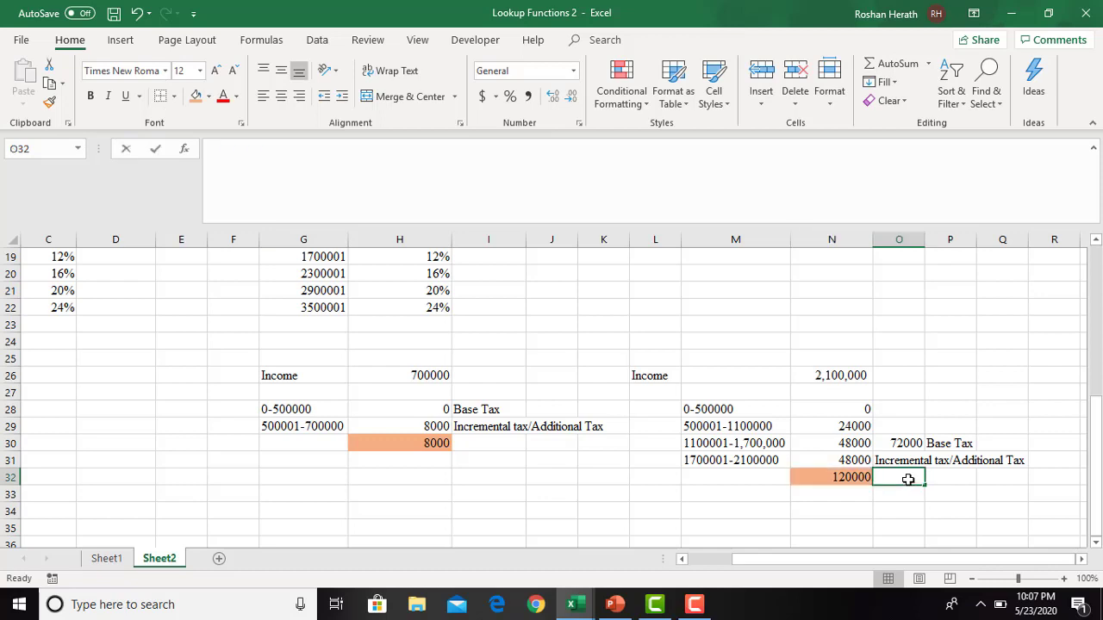
pyautogui.write('Total tax')
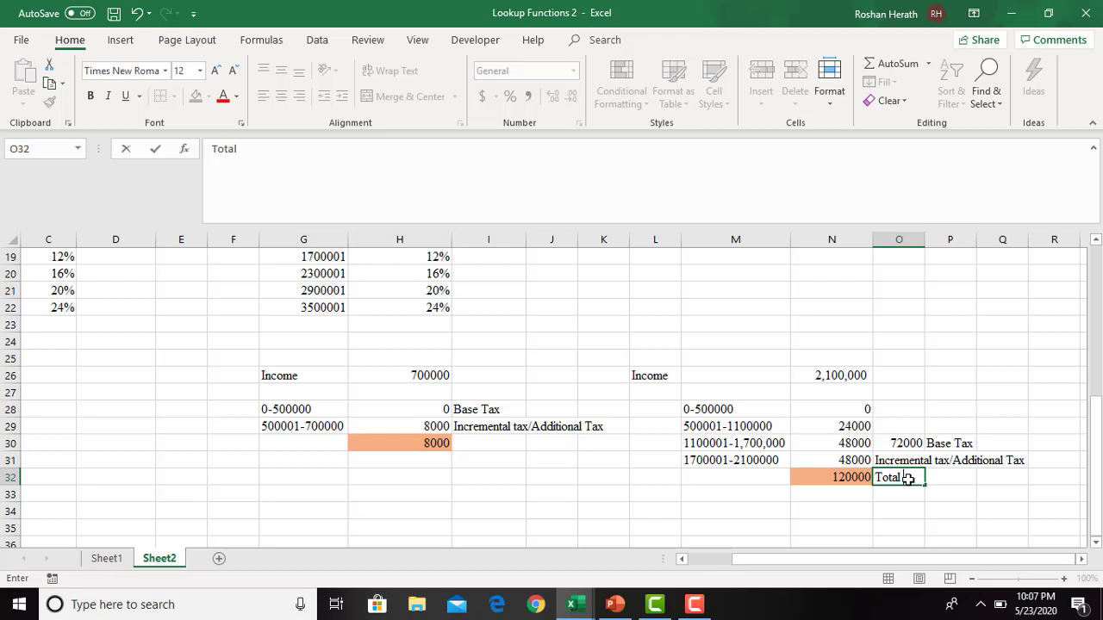
pyautogui.click(484, 444)
pyautogui.write('Total')
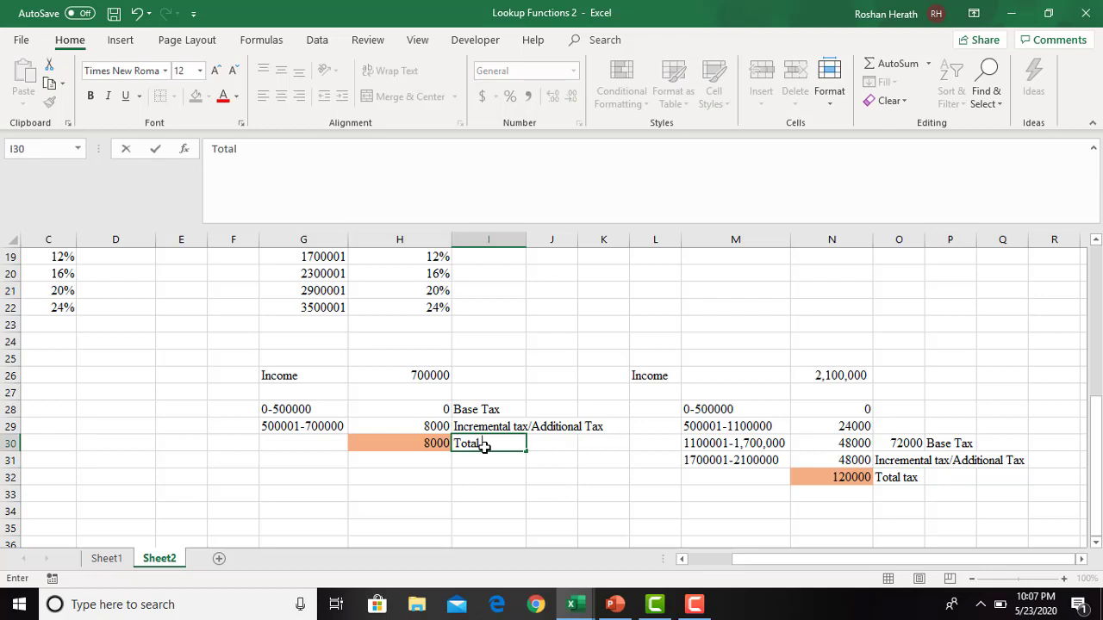
pyautogui.write(' tax')
pyautogui.click(642, 462)
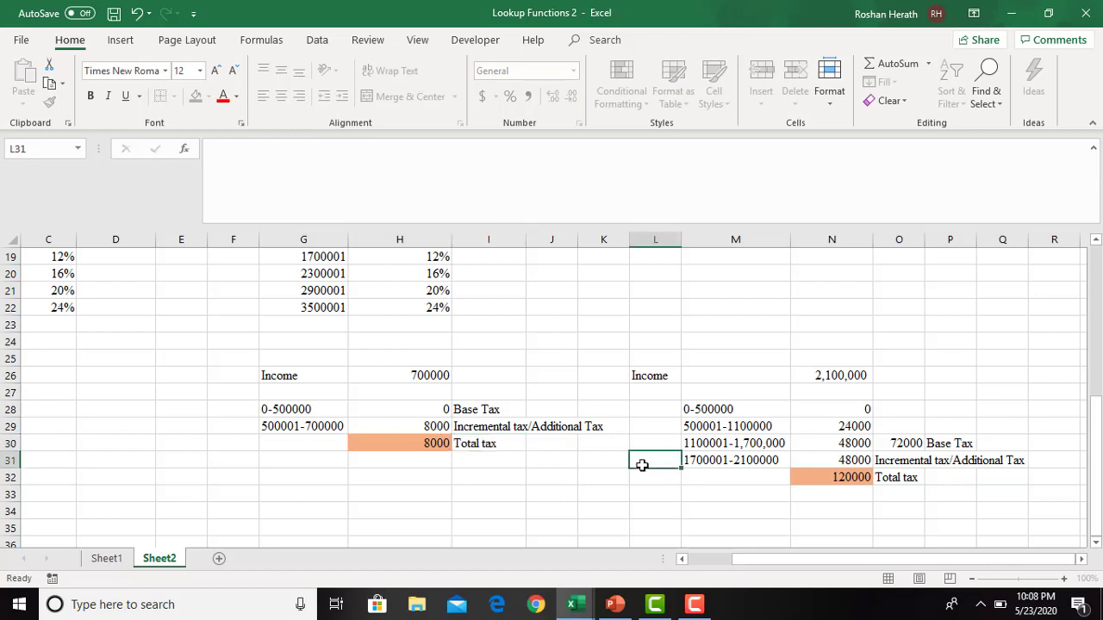
pyautogui.moveTo(1094, 406)
pyautogui.mouseDown()
pyautogui.moveTo(1094, 375)
pyautogui.moveTo(1098, 409)
pyautogui.mouseUp()
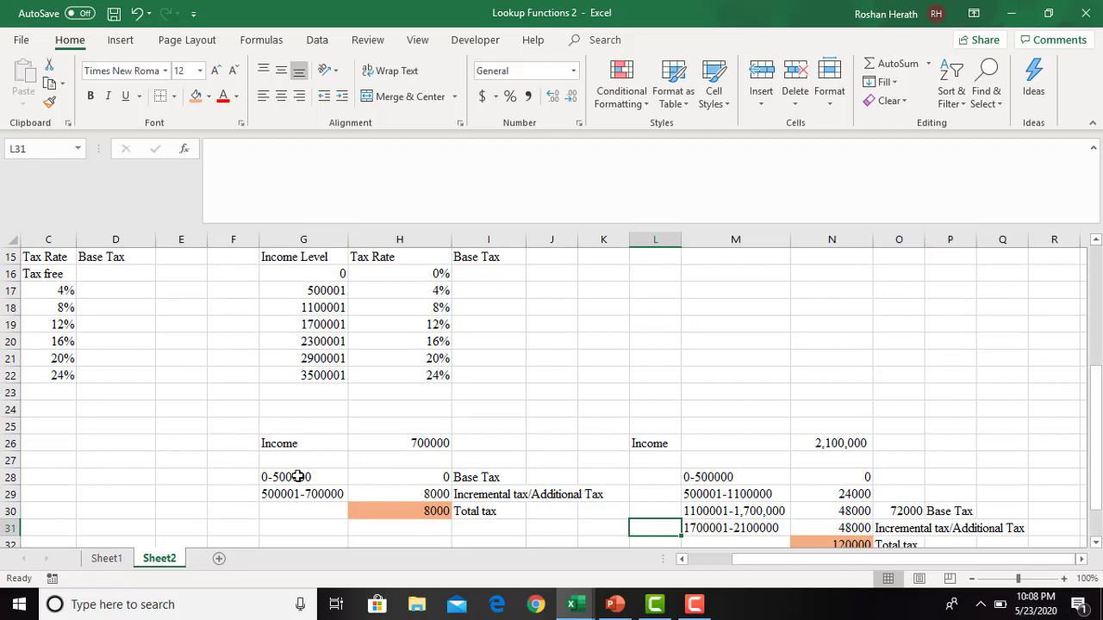
pyautogui.click(395, 441)
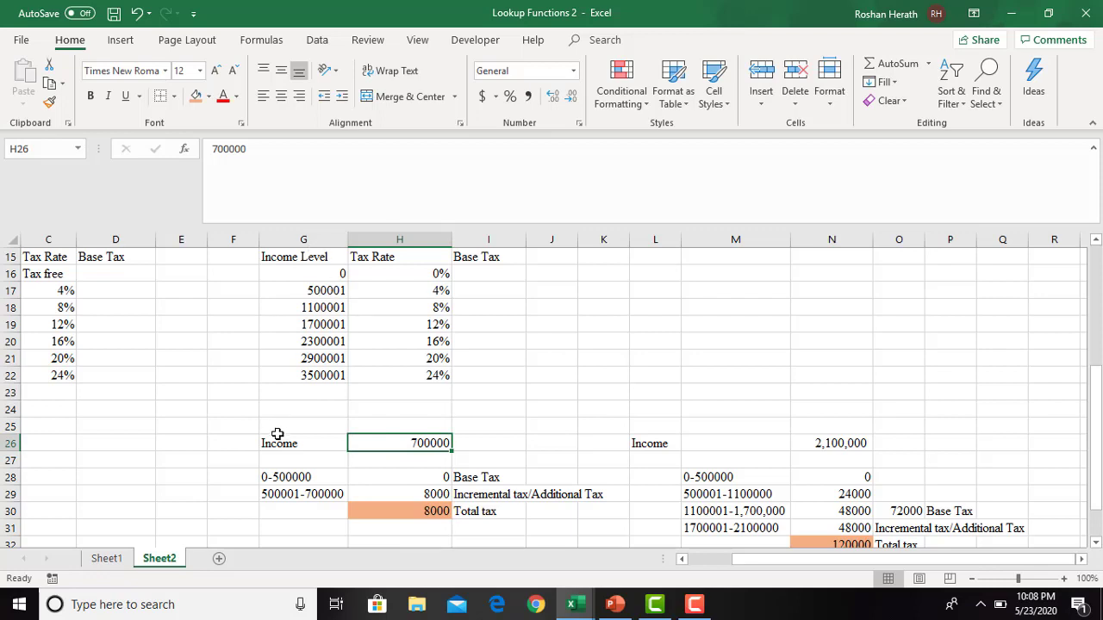
# - Review the bracket ranges and the base and incremental tax labels in the worked calculation for the 700000 income
pyautogui.click(281, 481)
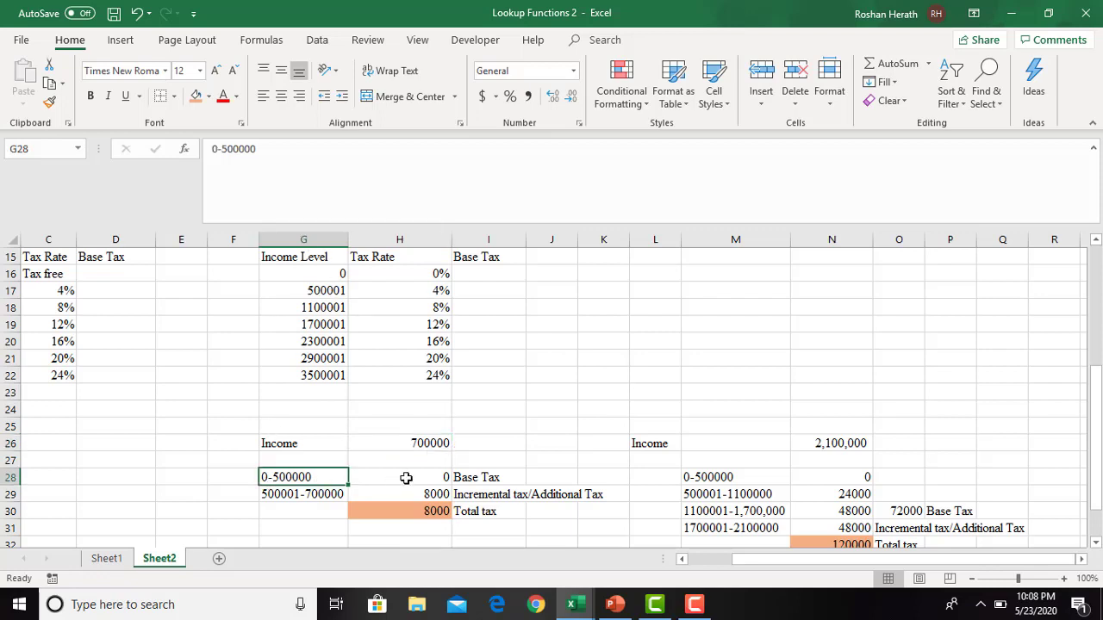
pyautogui.click(286, 493)
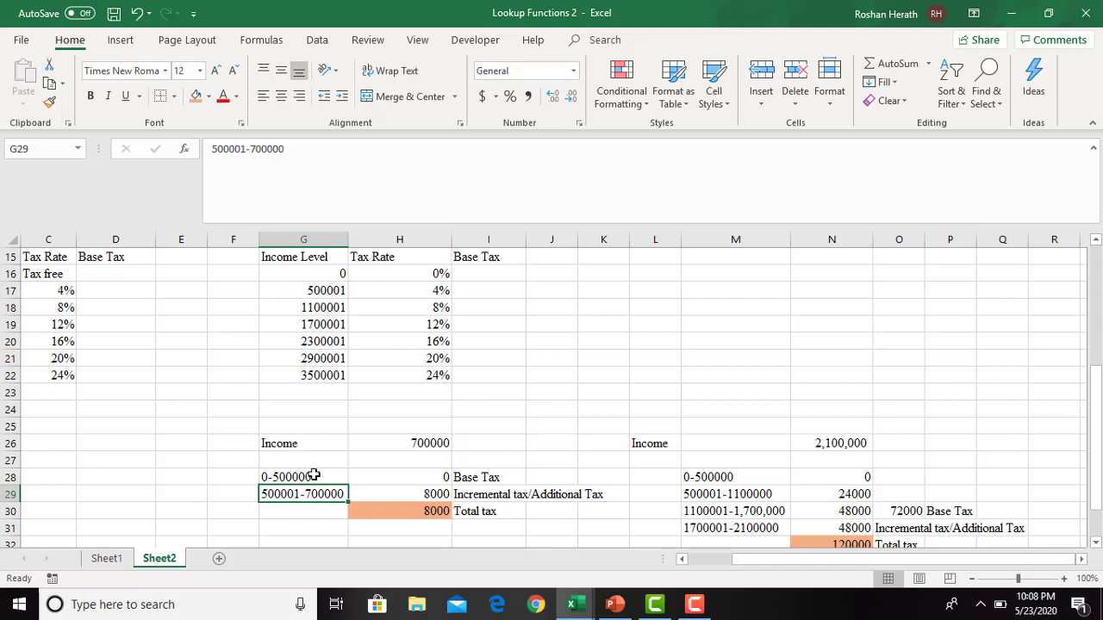
pyautogui.click(470, 478)
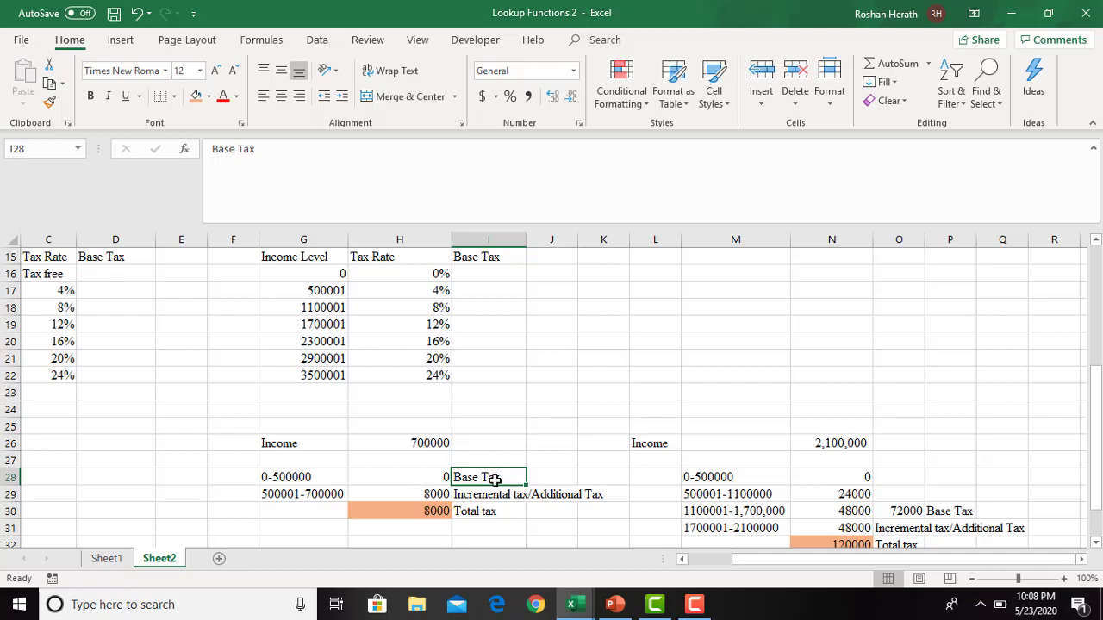
pyautogui.click(304, 498)
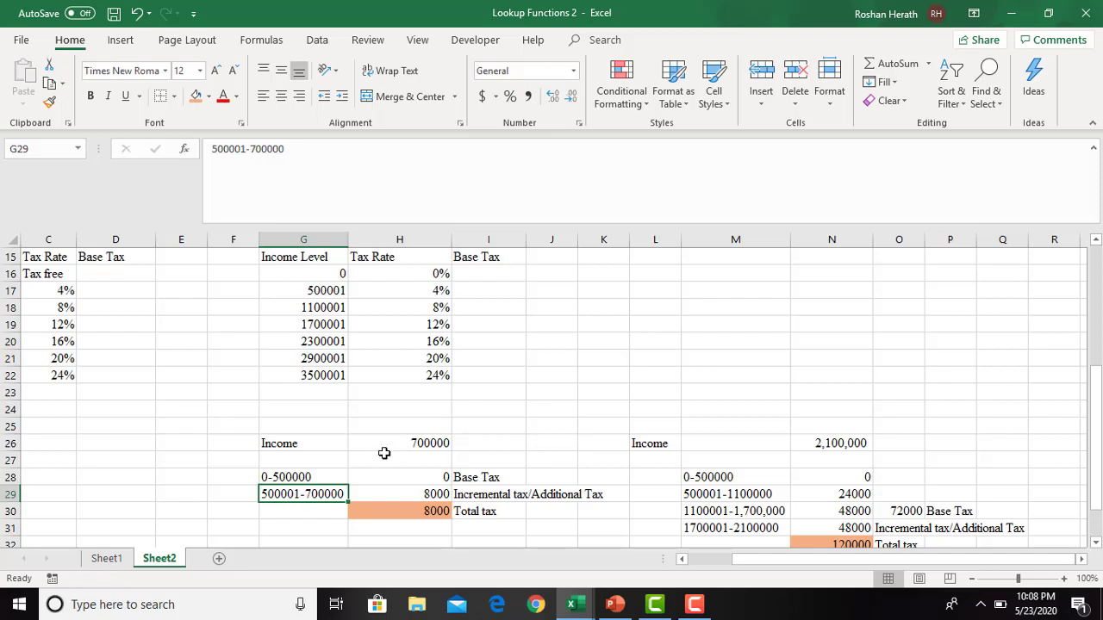
pyautogui.click(466, 477)
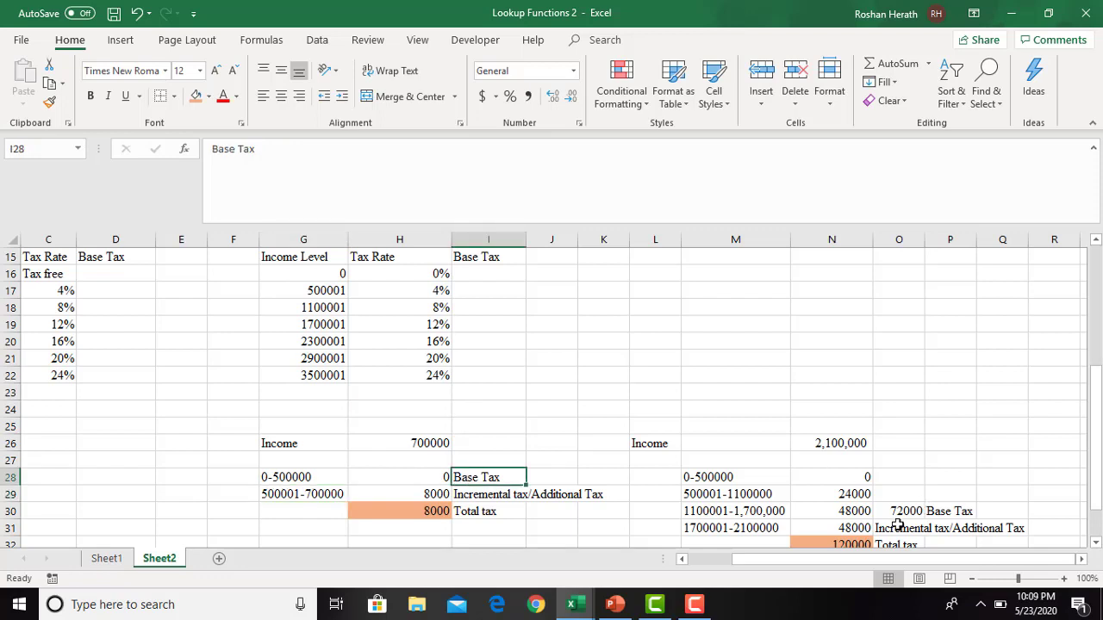
# - Examine the worked calculation for the 2,100,000 income, checking each bracket's tax, the base tax sum and the total tax formula
pyautogui.click(946, 514)
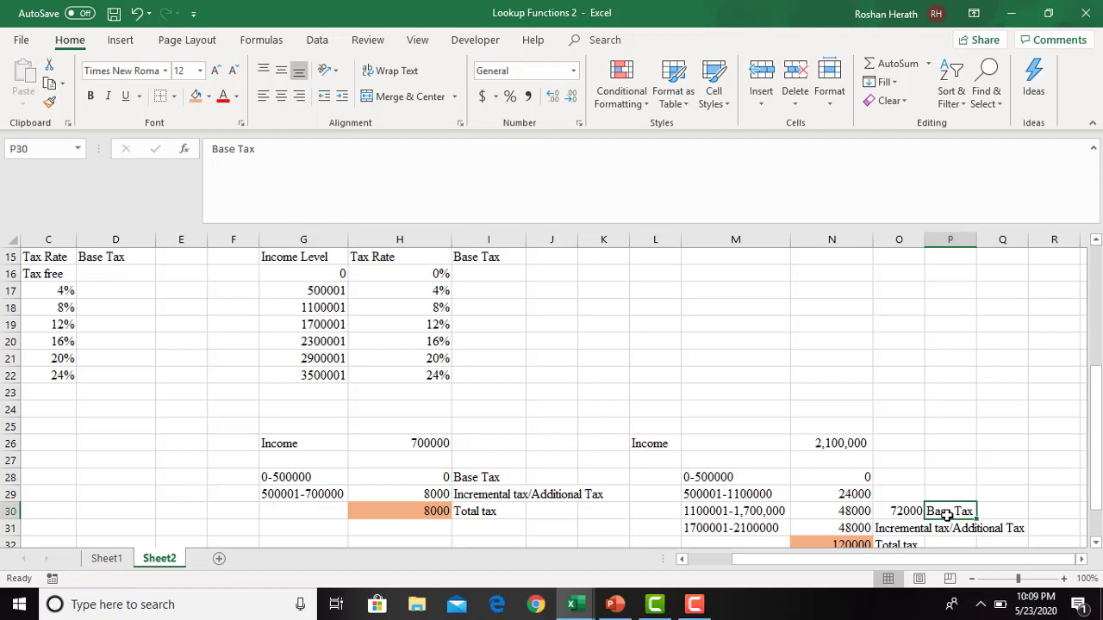
pyautogui.click(1095, 543)
pyautogui.click(1095, 543)
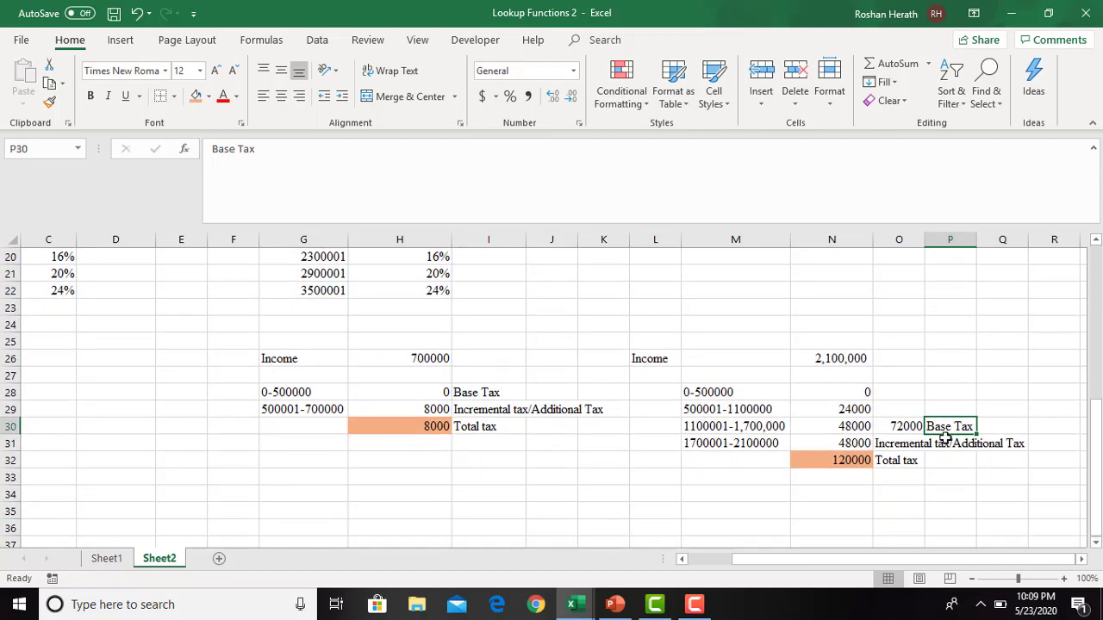
pyautogui.click(814, 362)
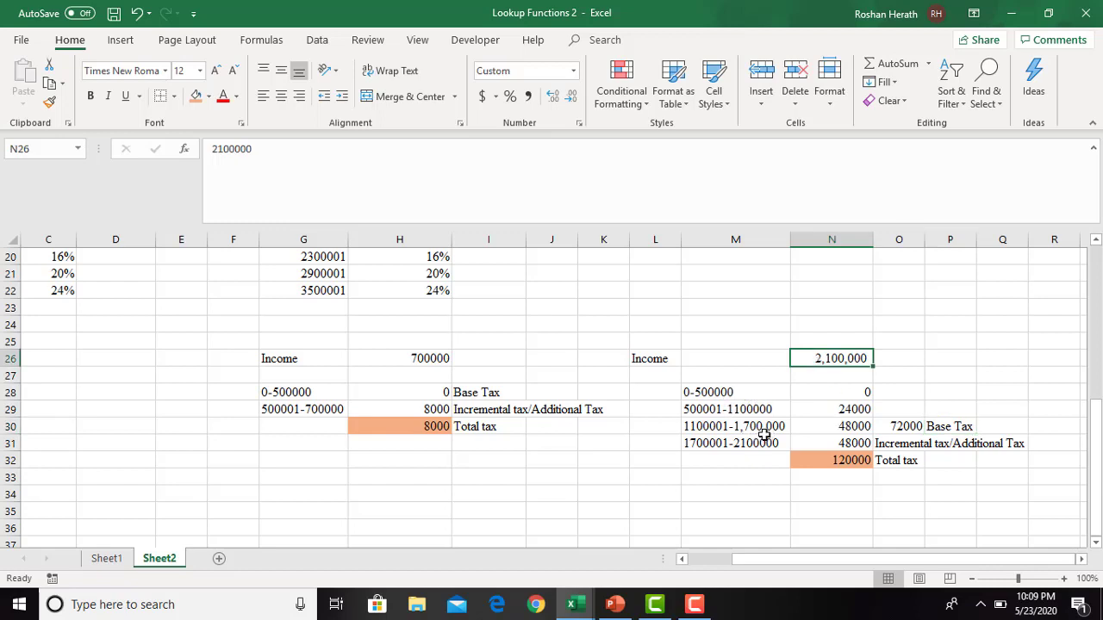
pyautogui.click(866, 395)
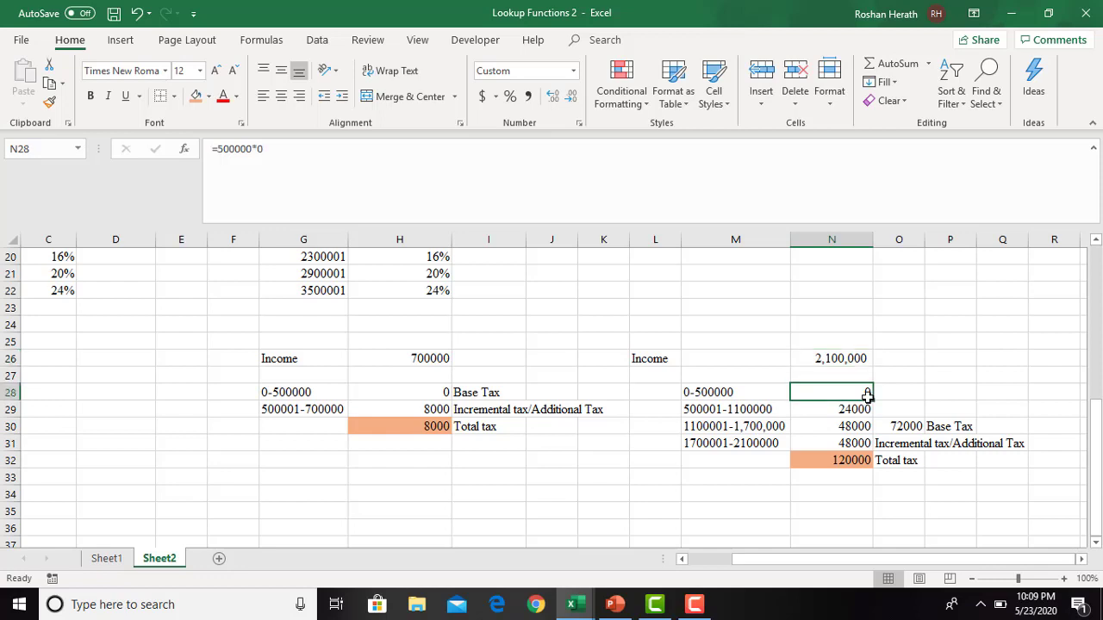
pyautogui.click(842, 412)
pyautogui.click(841, 427)
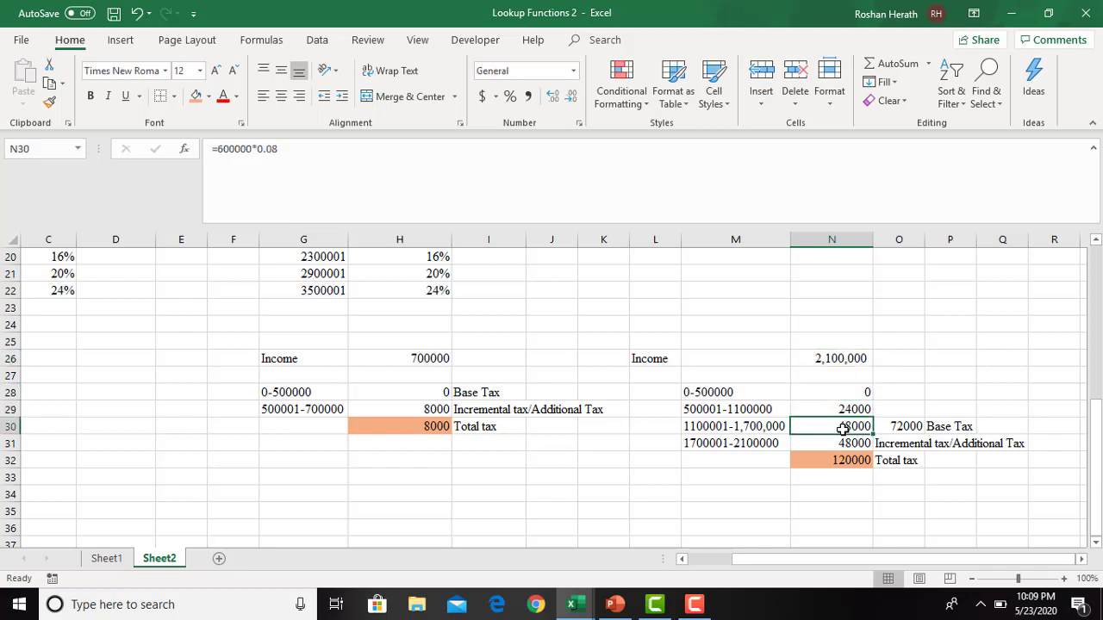
pyautogui.click(908, 428)
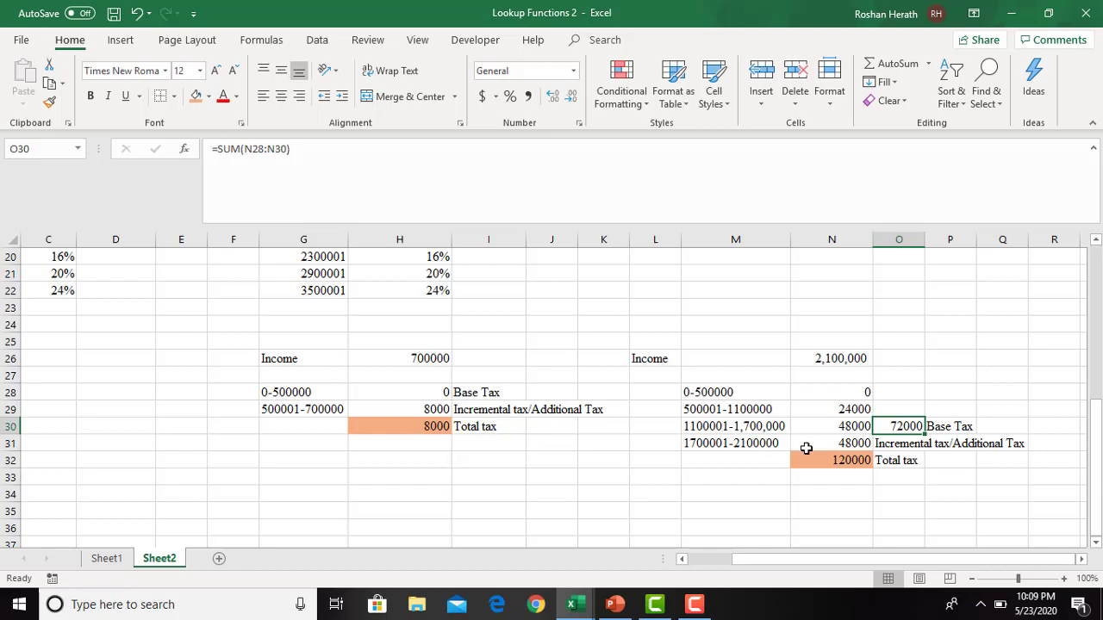
pyautogui.click(846, 447)
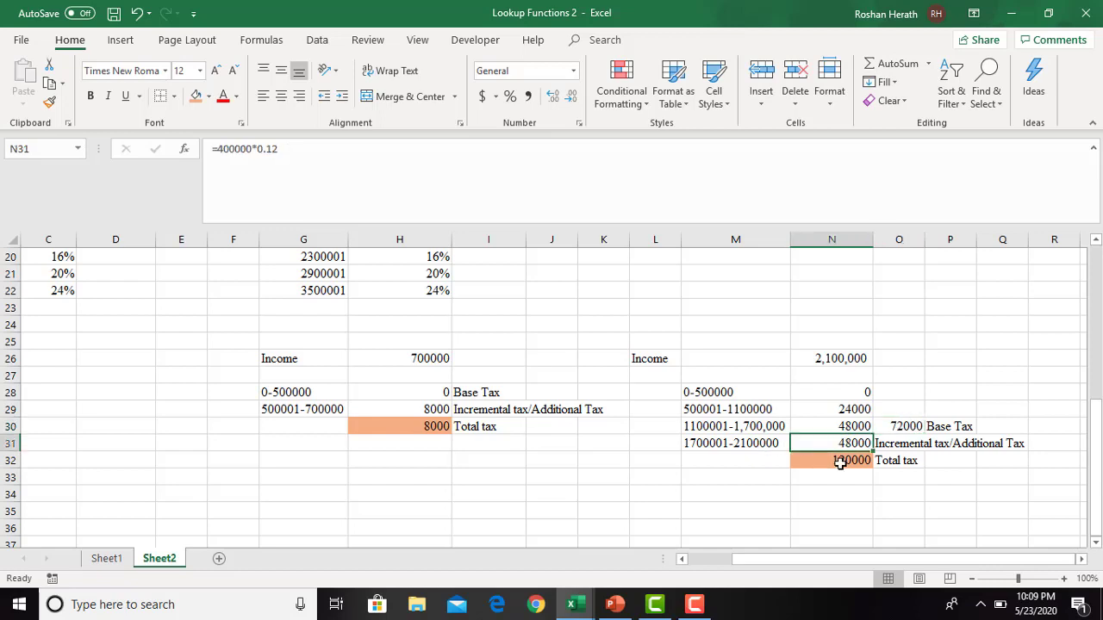
pyautogui.click(839, 462)
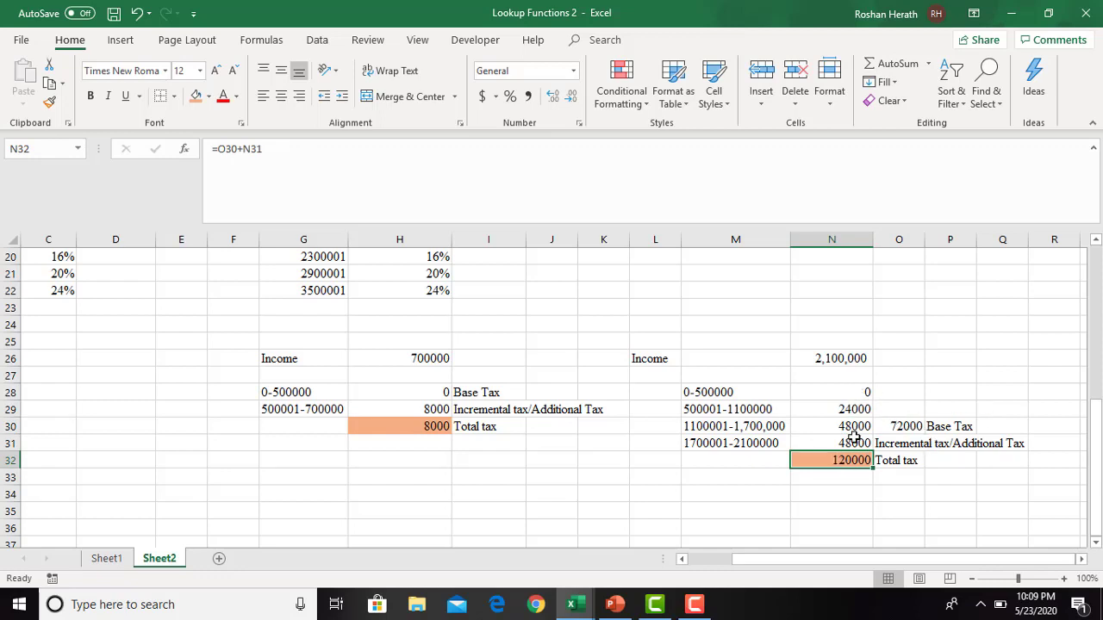
pyautogui.click(850, 481)
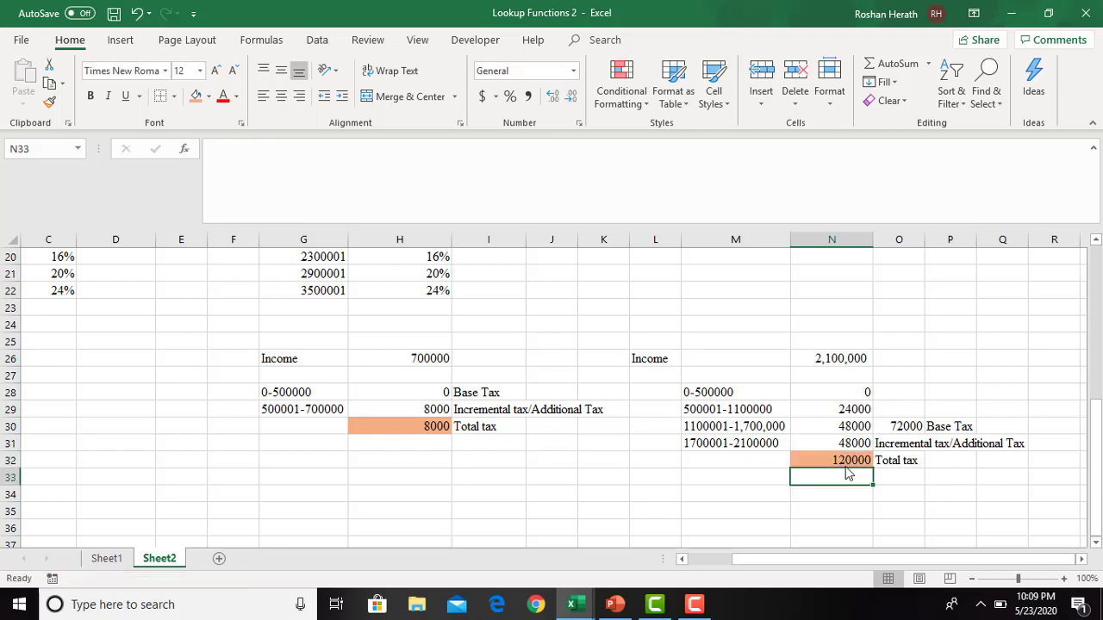
pyautogui.click(837, 459)
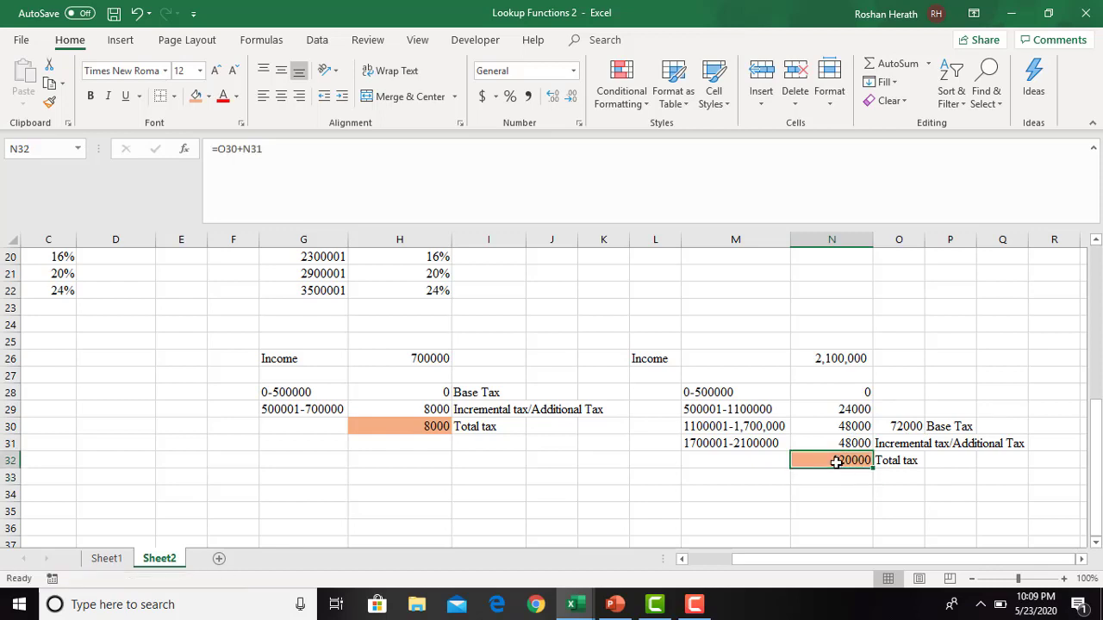
pyautogui.click(958, 425)
pyautogui.click(908, 426)
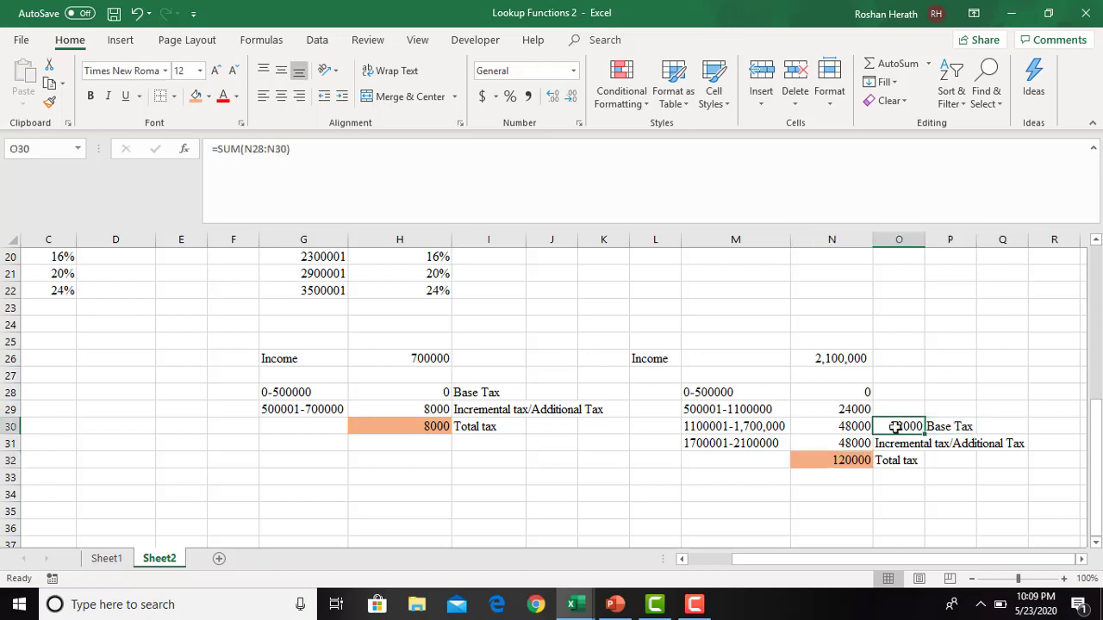
pyautogui.click(849, 458)
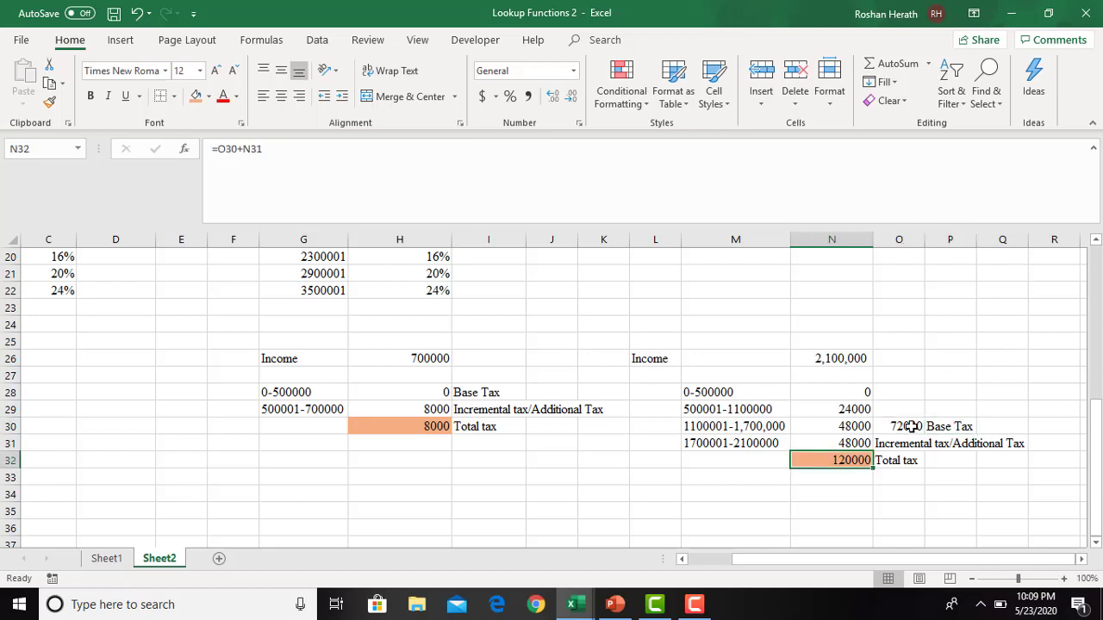
pyautogui.click(911, 426)
pyautogui.click(953, 426)
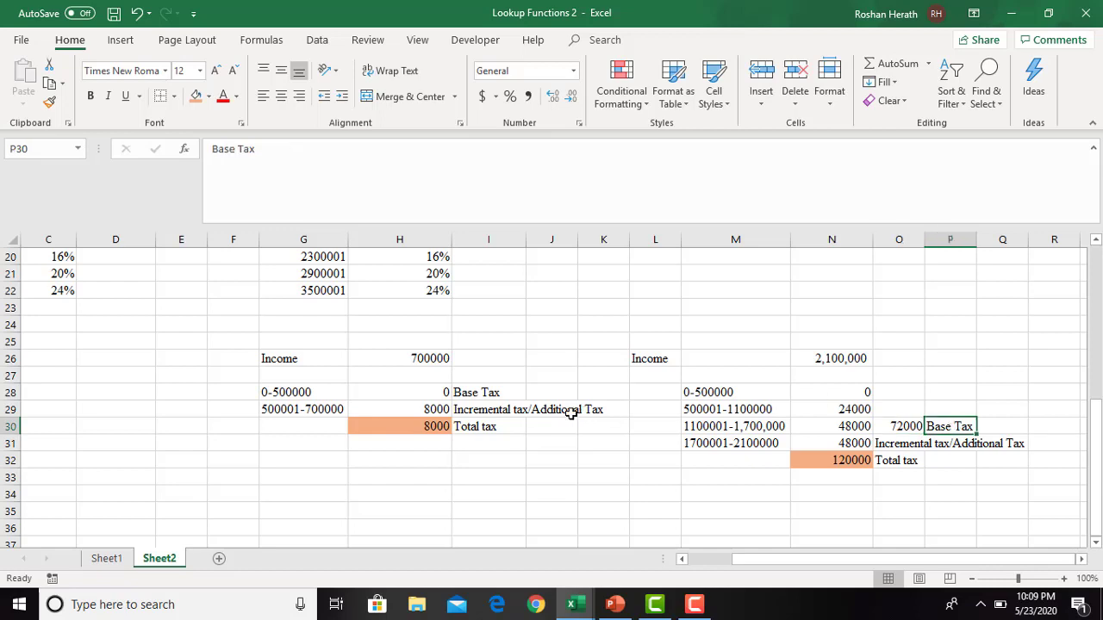
pyautogui.click(730, 443)
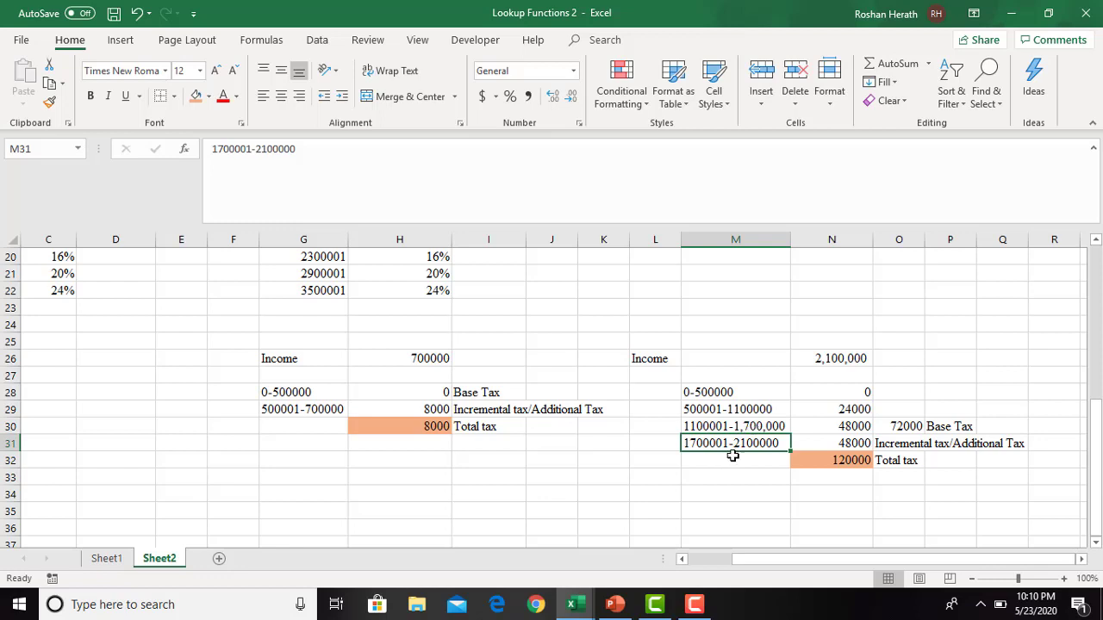
pyautogui.click(908, 425)
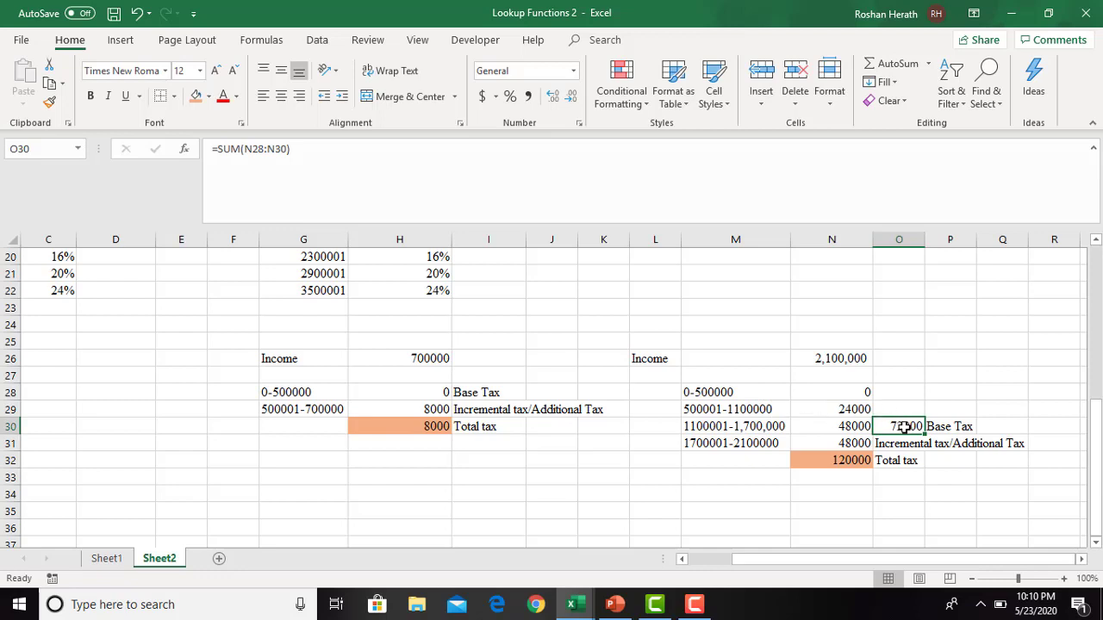
pyautogui.click(955, 425)
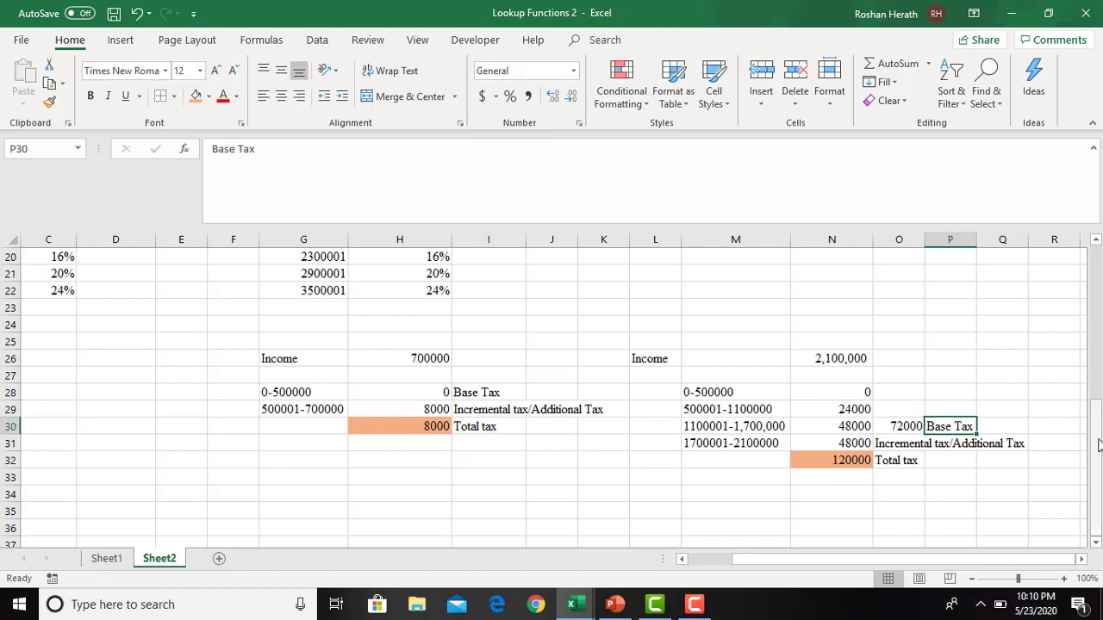
pyautogui.moveTo(1097, 444); pyautogui.dragTo(1100, 417)
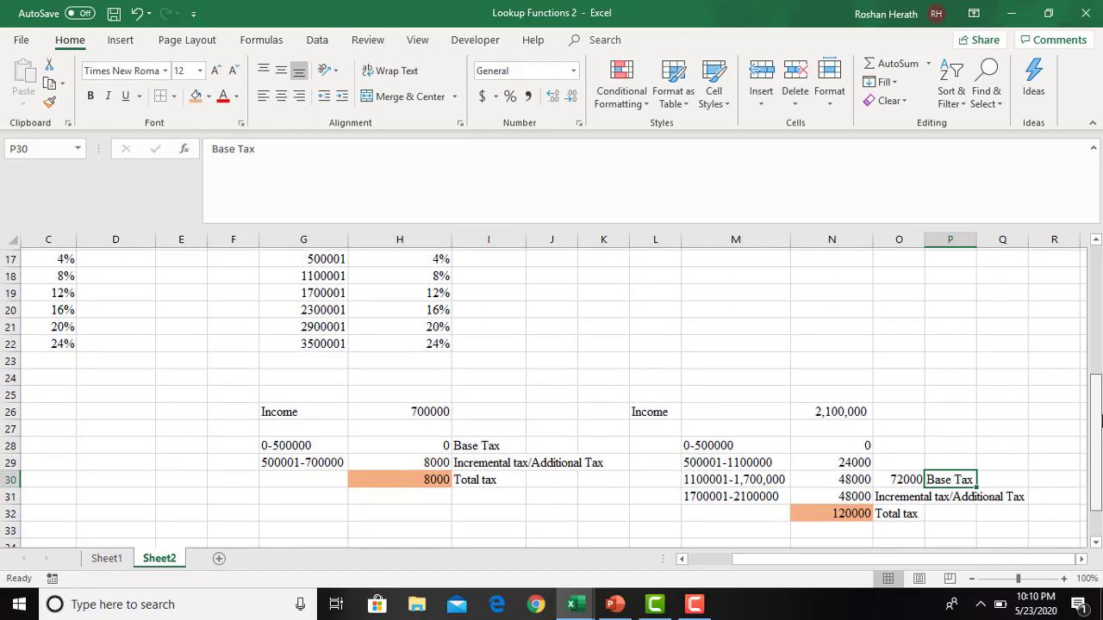
pyautogui.click(900, 478)
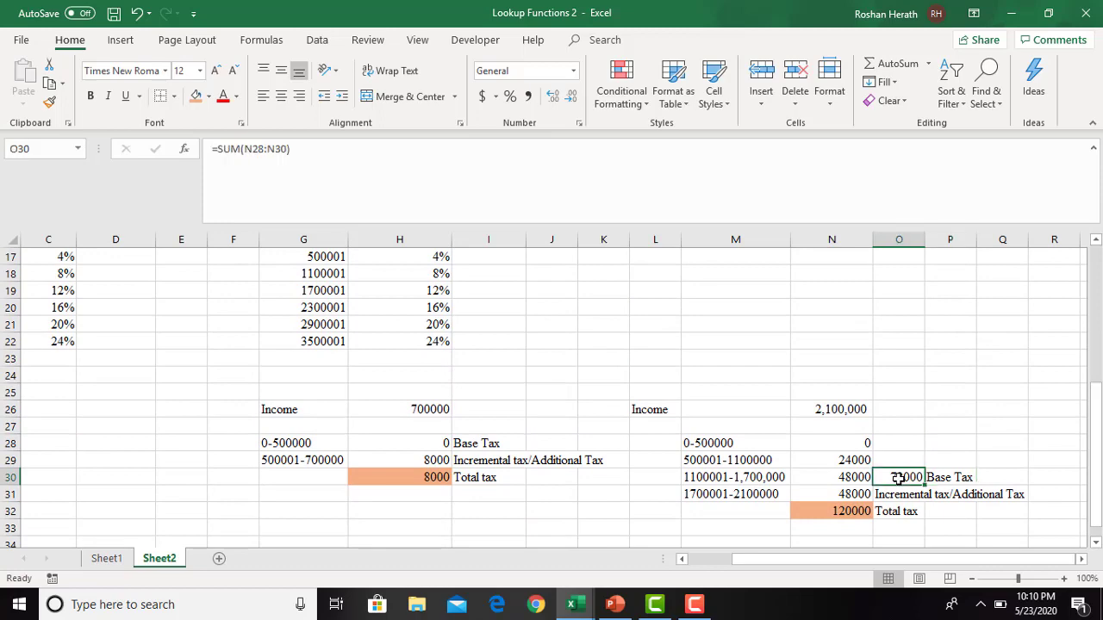
pyautogui.click(943, 477)
pyautogui.click(909, 477)
# - Enter 0 as the base tax in I16 for the income level starting at 0
pyautogui.moveTo(1099, 410); pyautogui.dragTo(1097, 320)
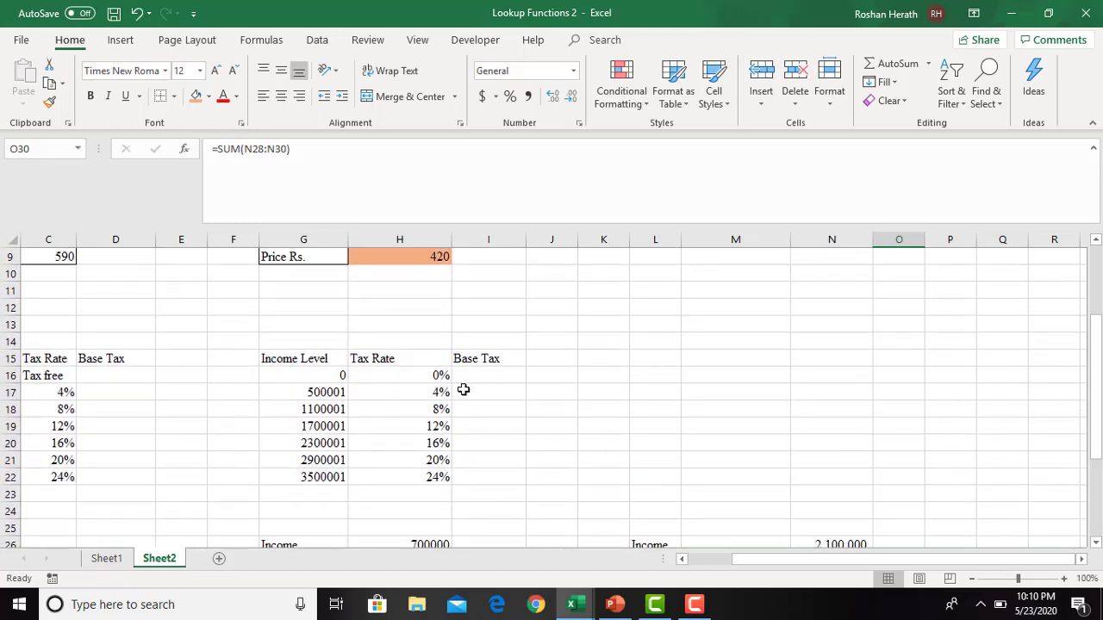
pyautogui.click(324, 375)
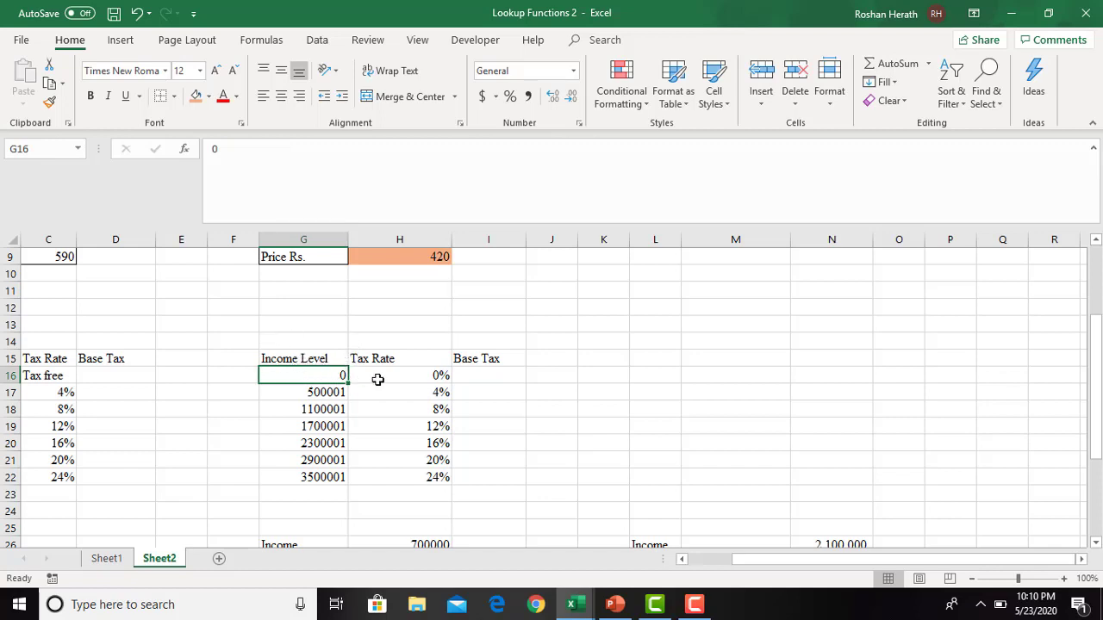
pyautogui.click(478, 375)
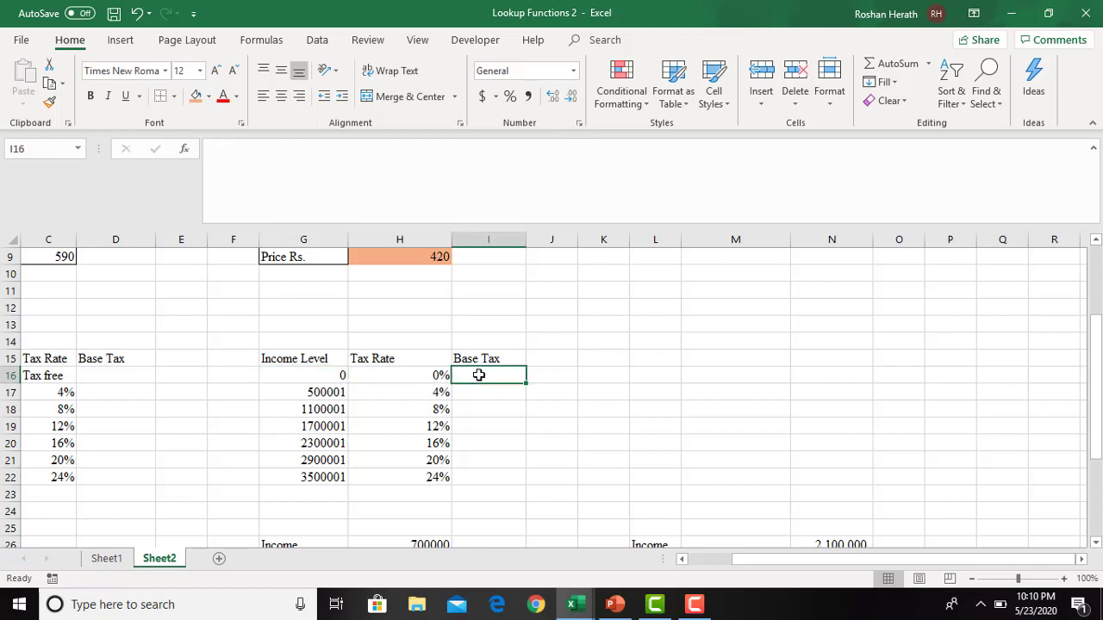
pyautogui.write('0')
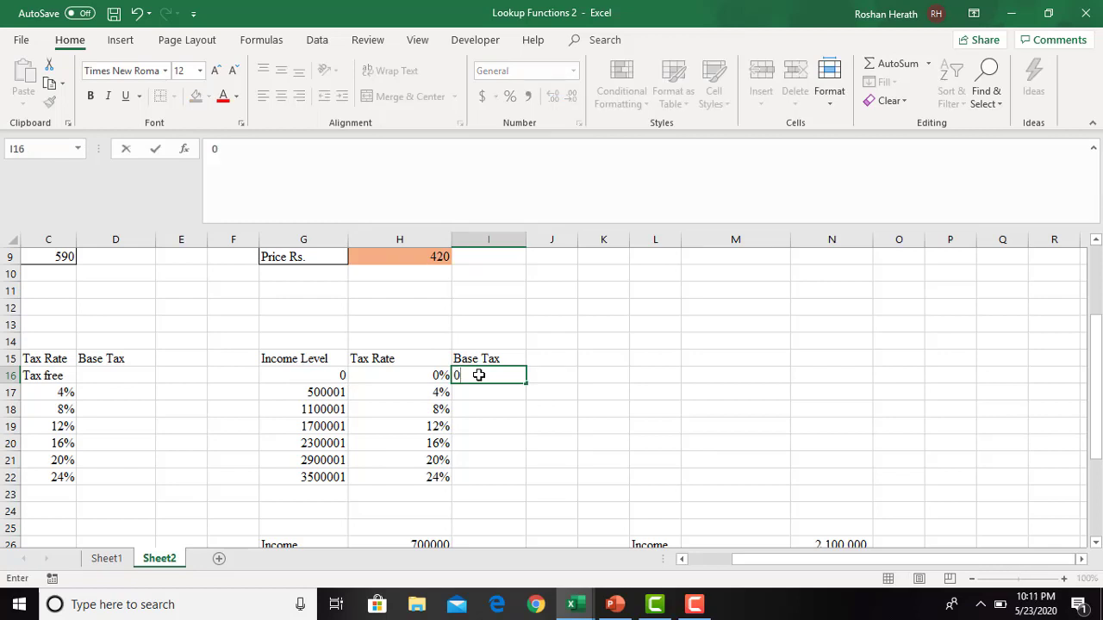
pyautogui.press('Return')
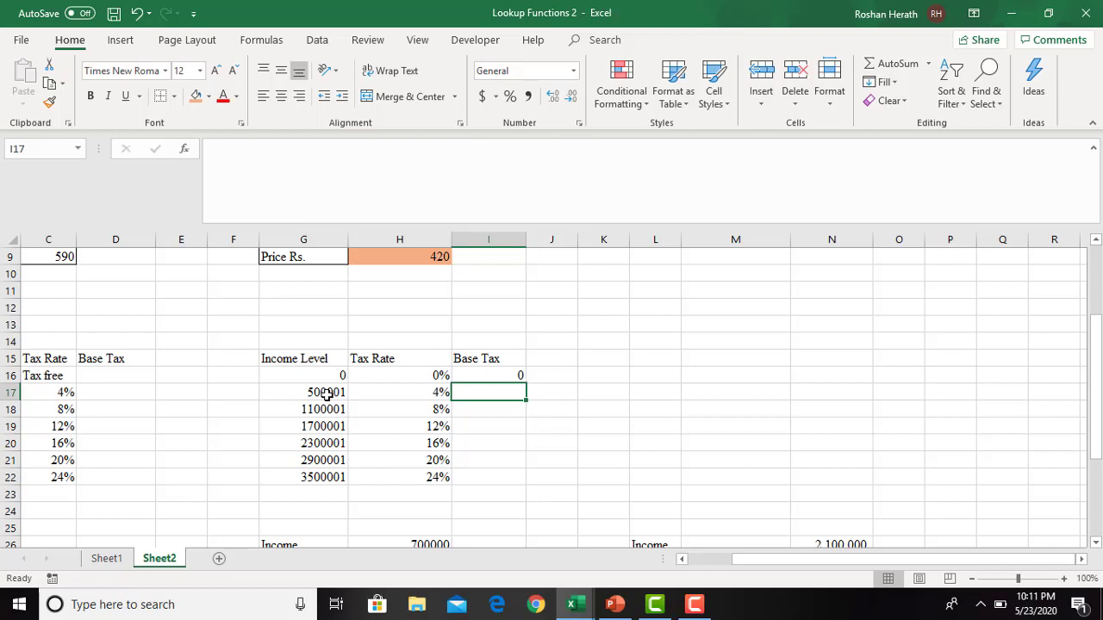
# - Review the 0 and 500001 income levels and the base tax in I16 against the original bracket ranges in column B
pyautogui.moveTo(1097, 431); pyautogui.dragTo(1092, 443)
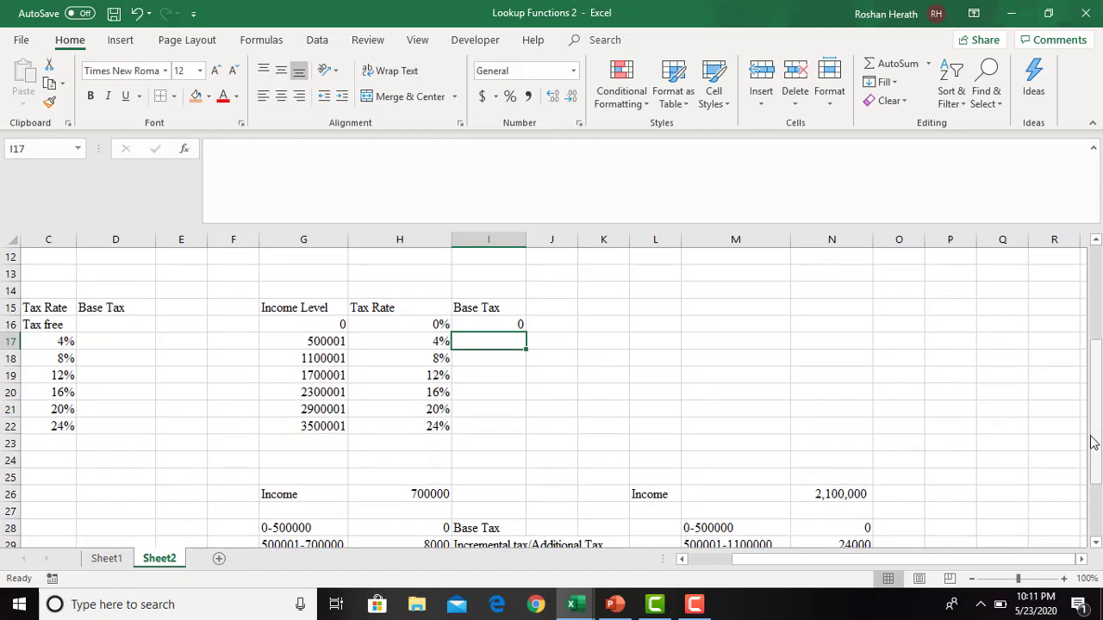
pyautogui.click(320, 343)
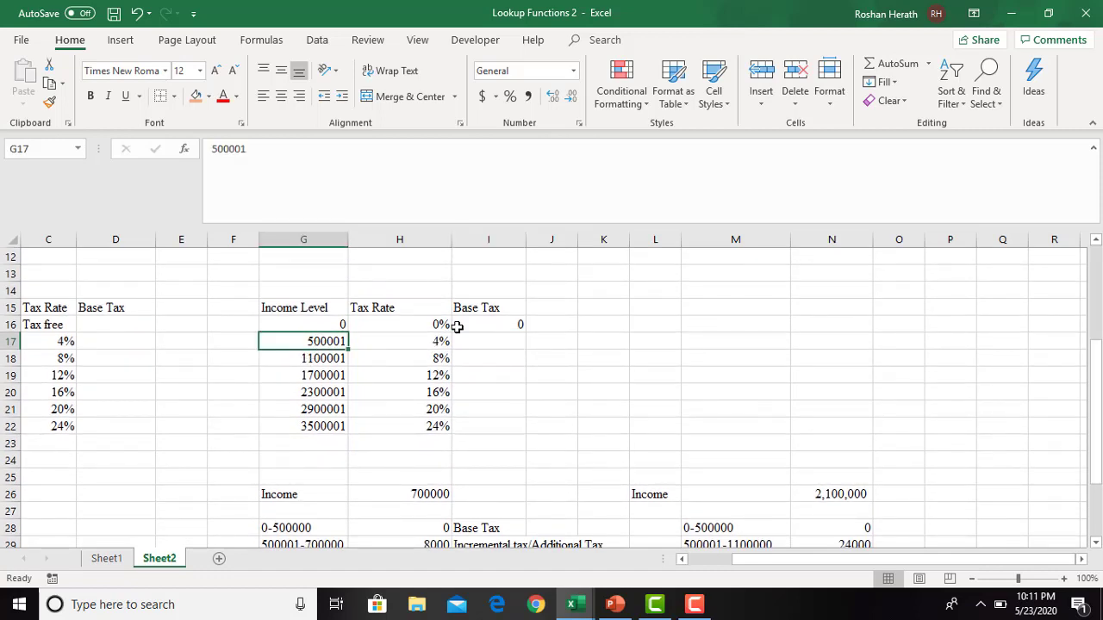
pyautogui.click(303, 323)
pyautogui.moveTo(738, 560); pyautogui.dragTo(702, 562)
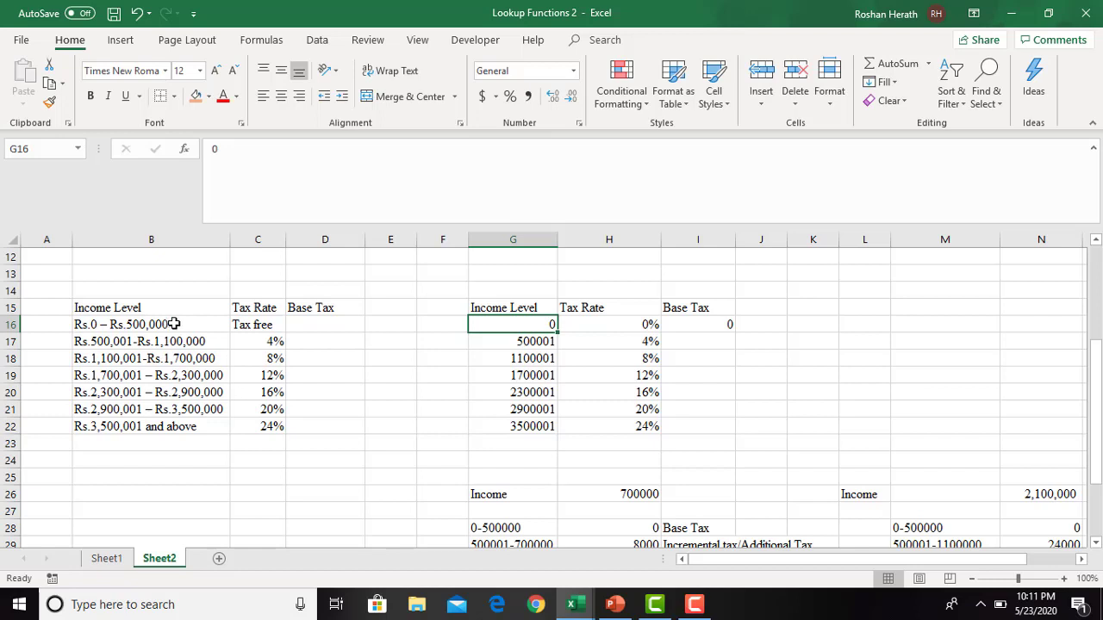
pyautogui.click(719, 324)
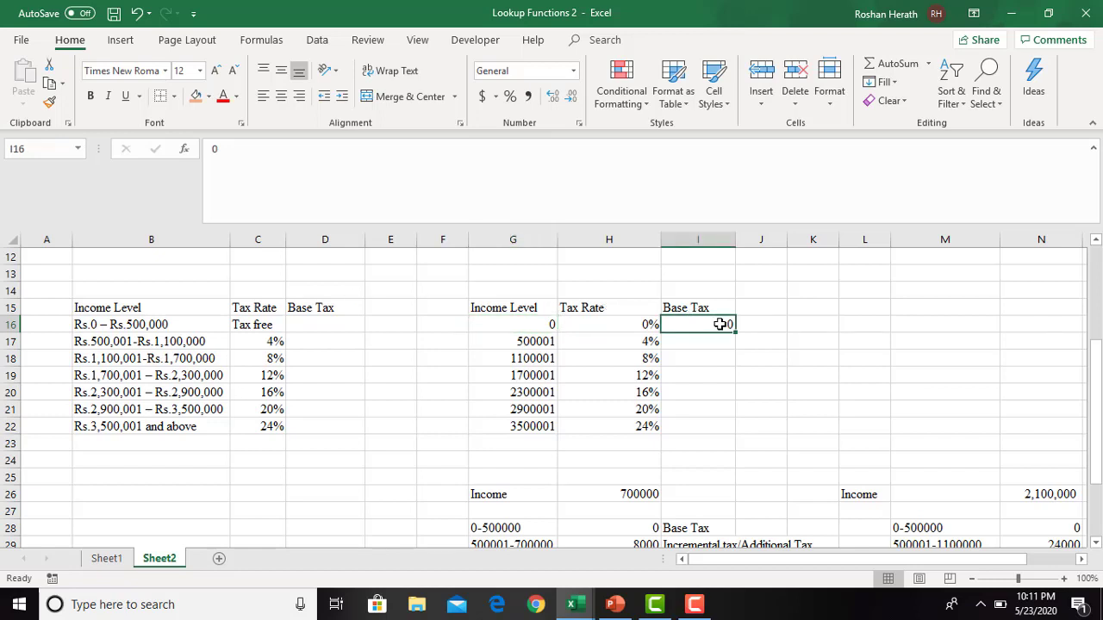
pyautogui.click(544, 324)
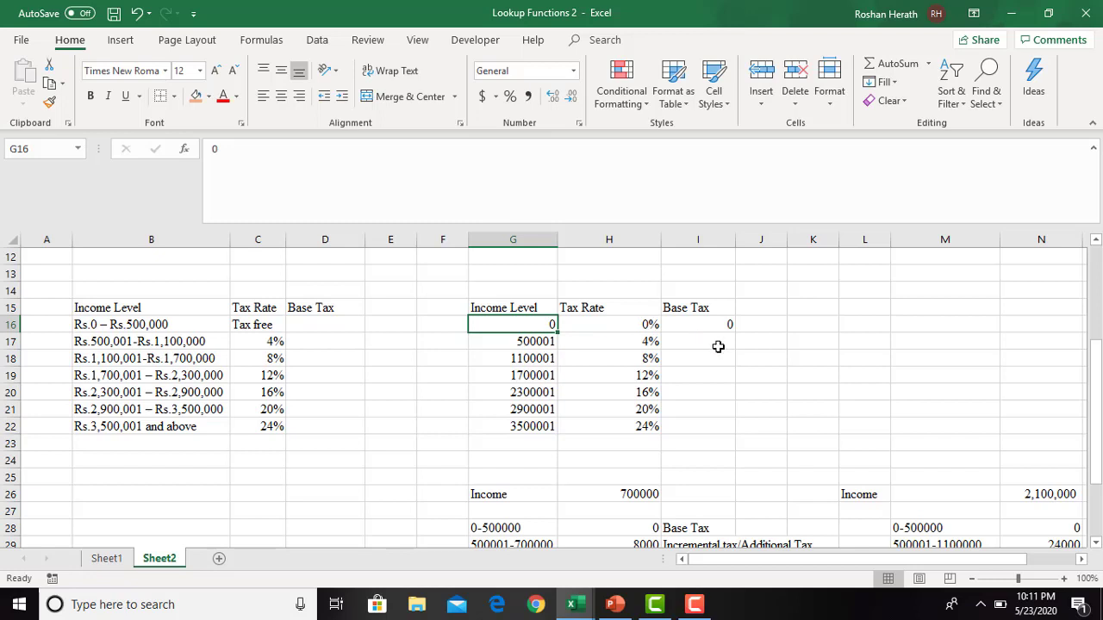
pyautogui.click(518, 344)
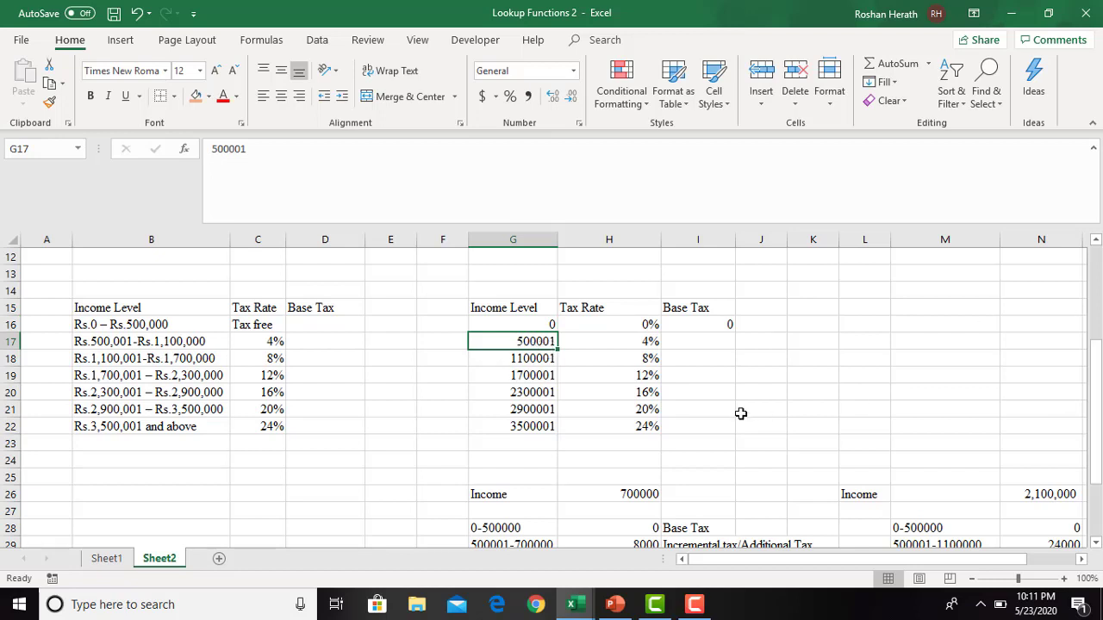
# - Enter 0 as the base tax in I17 for the income level starting at 500001
pyautogui.click(706, 343)
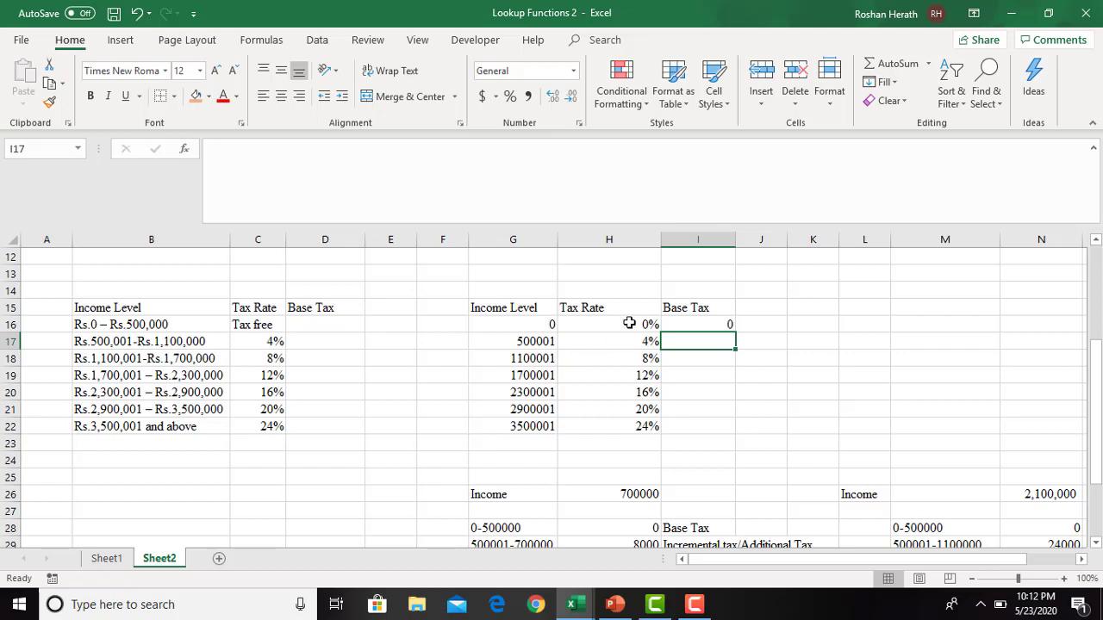
pyautogui.write('0')
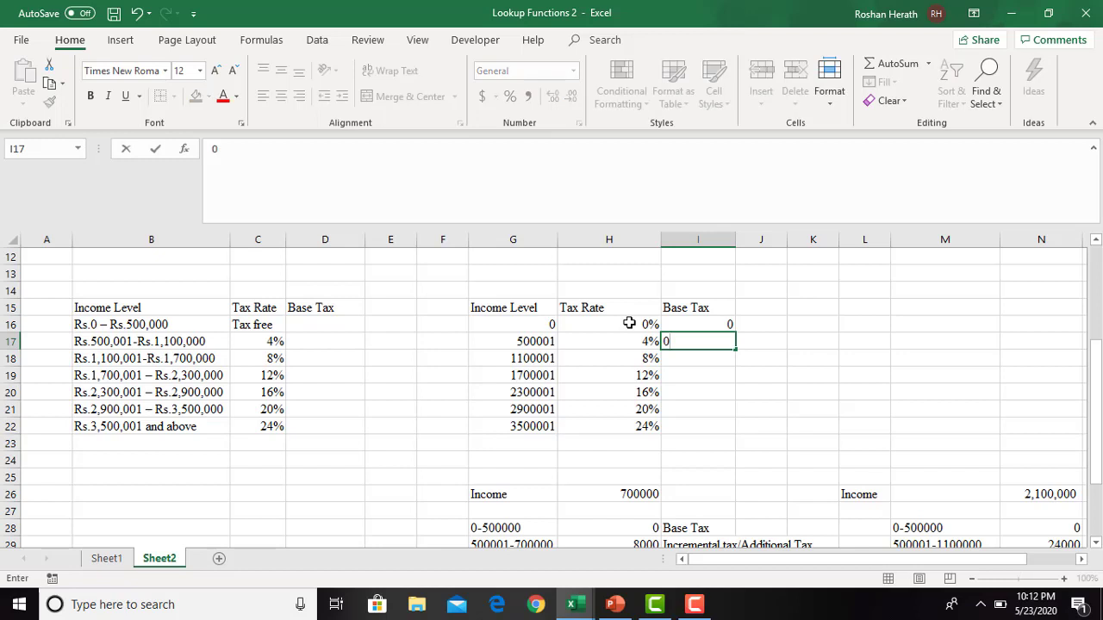
pyautogui.press('Return')
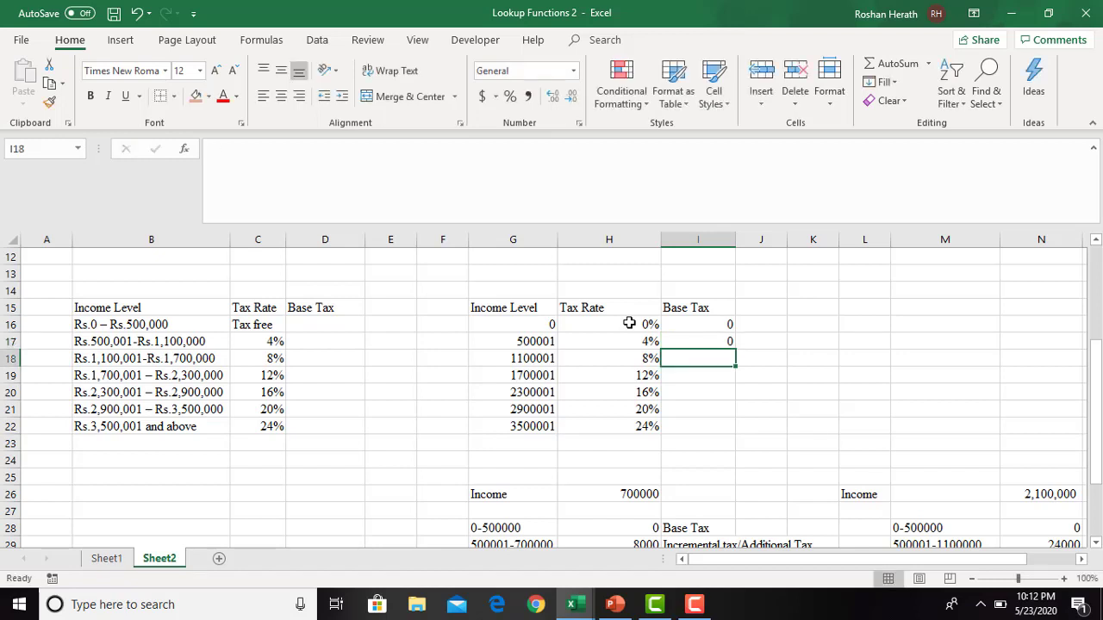
# - Calculate the base tax for the 500001 income level in I17 with the formula =500000*H16
pyautogui.click(712, 344)
pyautogui.write('=500000')
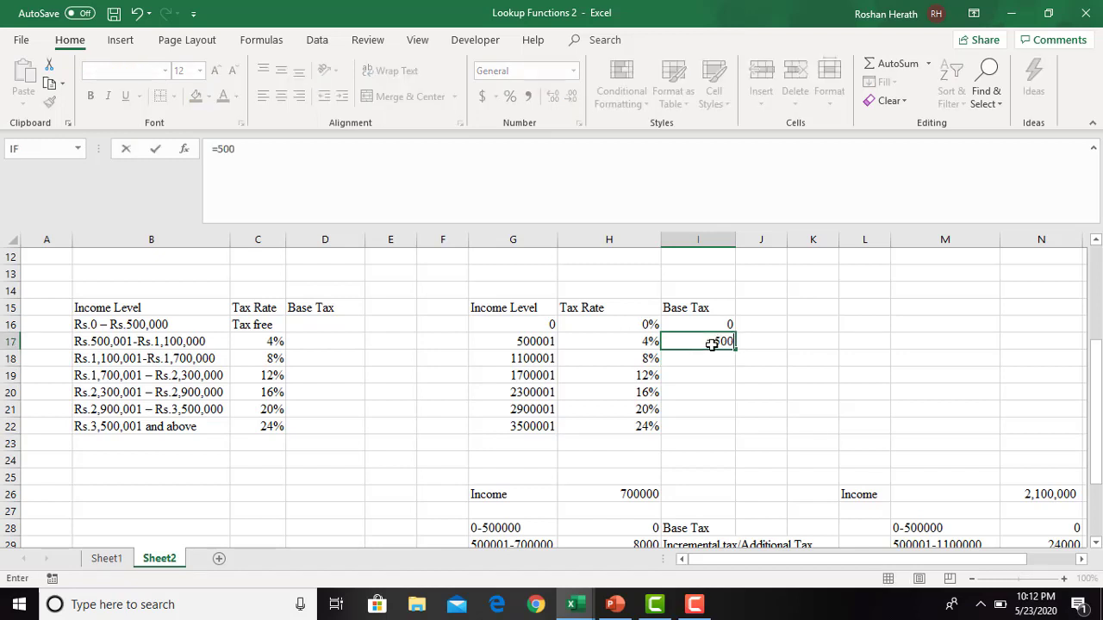
pyautogui.write('*')
pyautogui.click(628, 324)
pyautogui.press('Return')
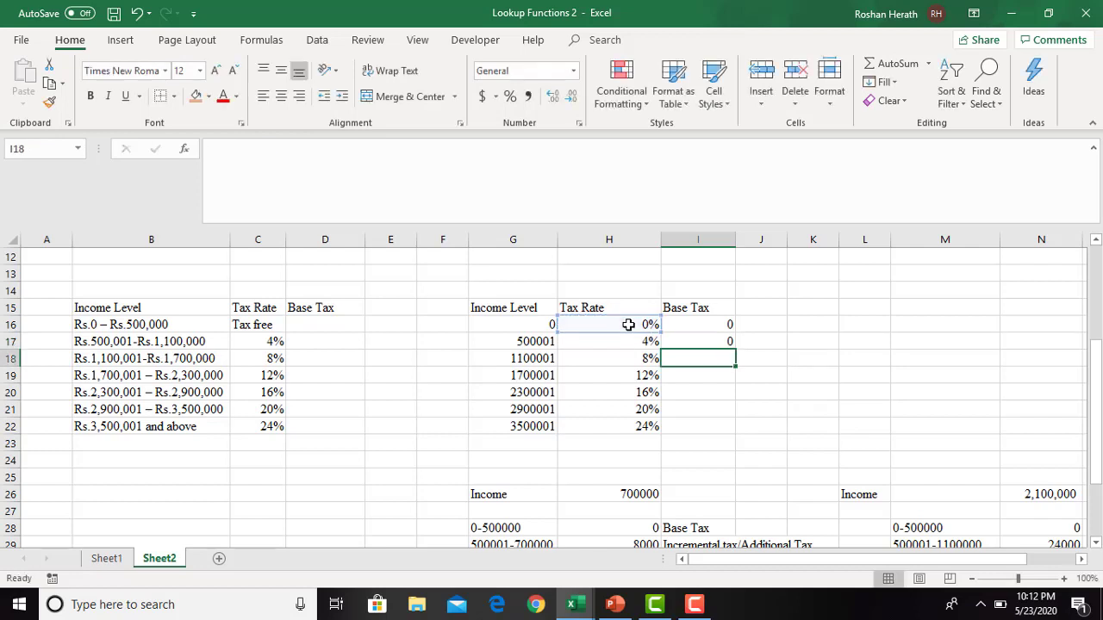
# - Compare the base tax formula in I17 with the 0-500000 base tax in the worked calculation for 700000
pyautogui.click(715, 341)
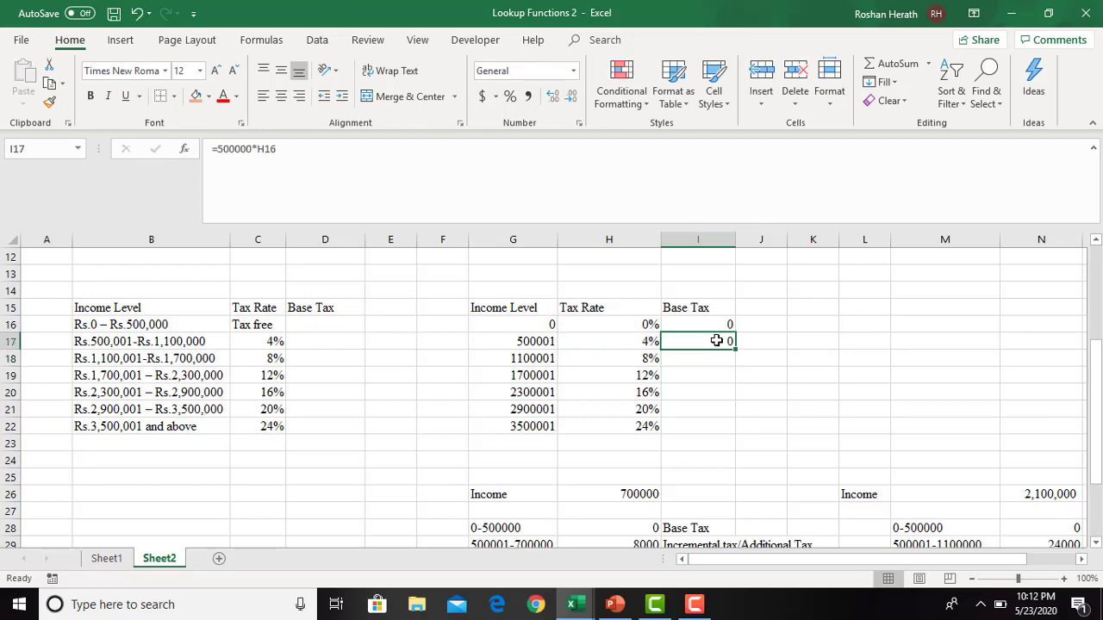
pyautogui.moveTo(1092, 403); pyautogui.dragTo(1092, 435)
pyautogui.click(640, 439)
pyautogui.click(630, 477)
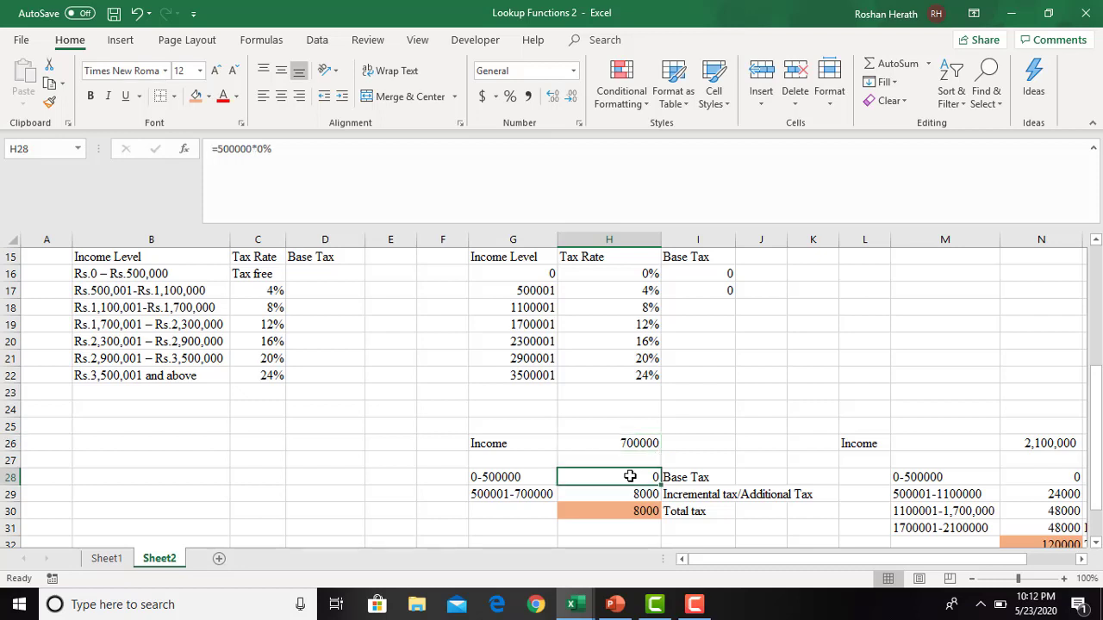
pyautogui.click(688, 480)
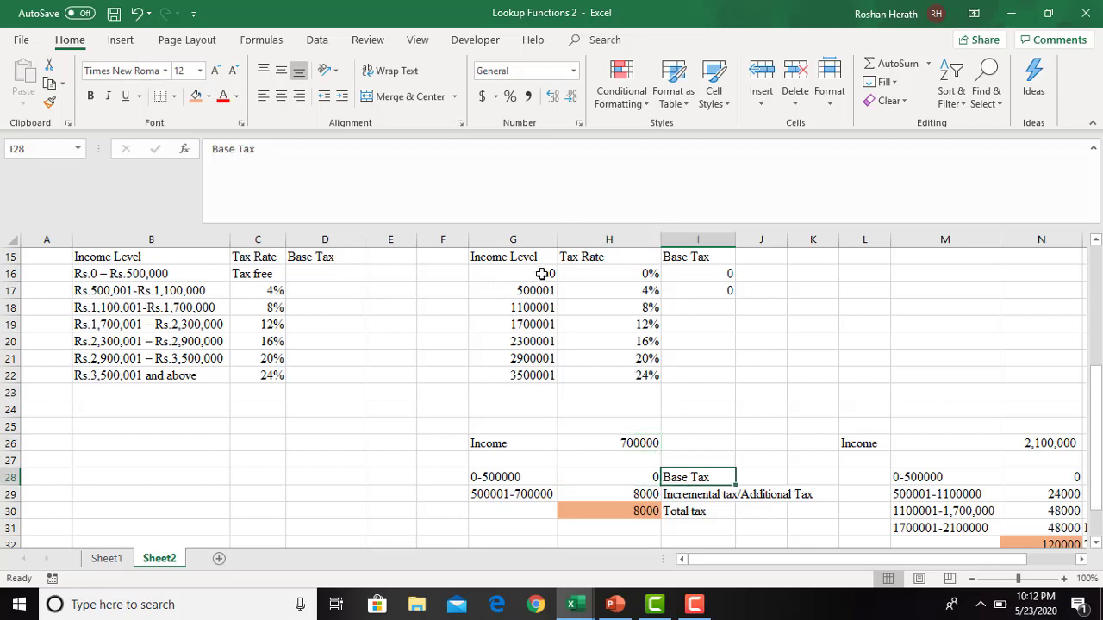
pyautogui.click(729, 293)
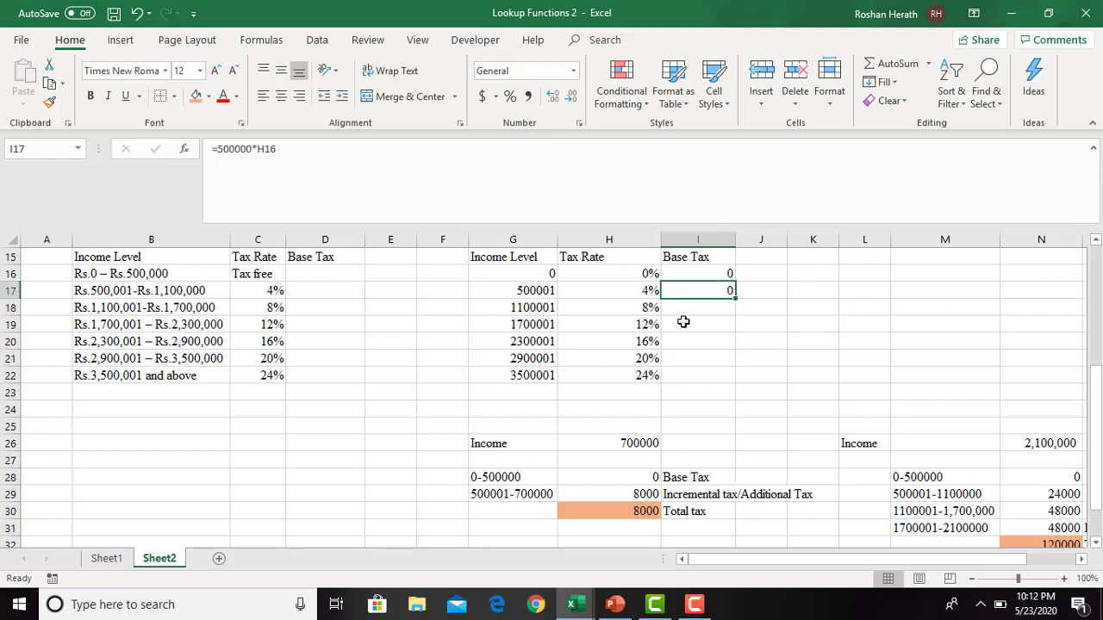
# - Start a new worked calculation beside the lookup table with the label Income in L17 and 1500000 in M17
pyautogui.click(700, 310)
pyautogui.moveTo(1098, 372); pyautogui.dragTo(1099, 360)
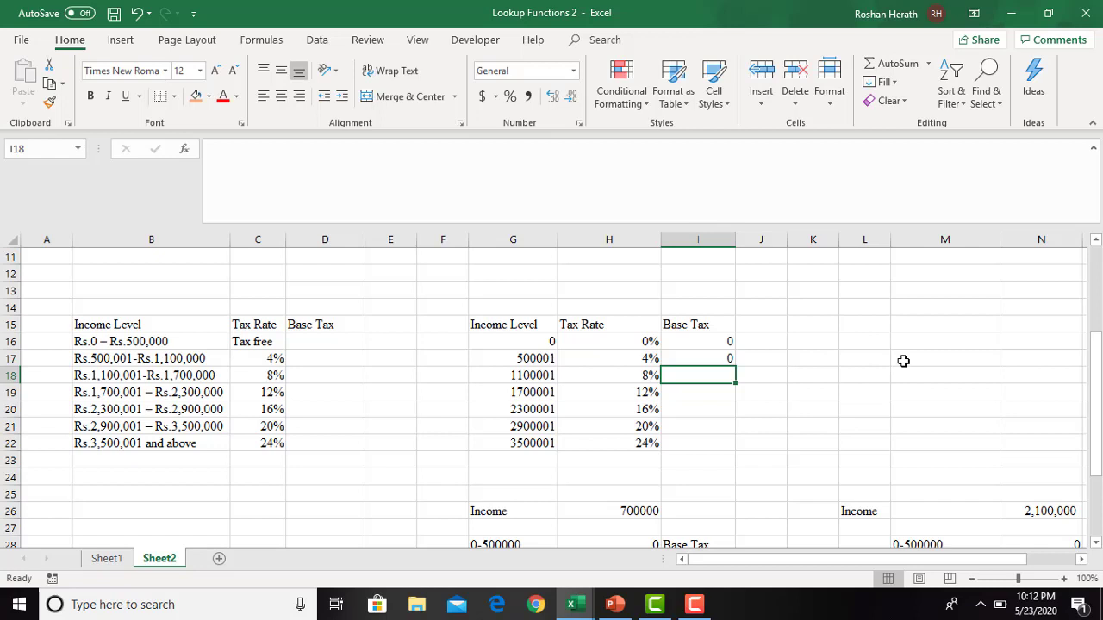
pyautogui.click(868, 358)
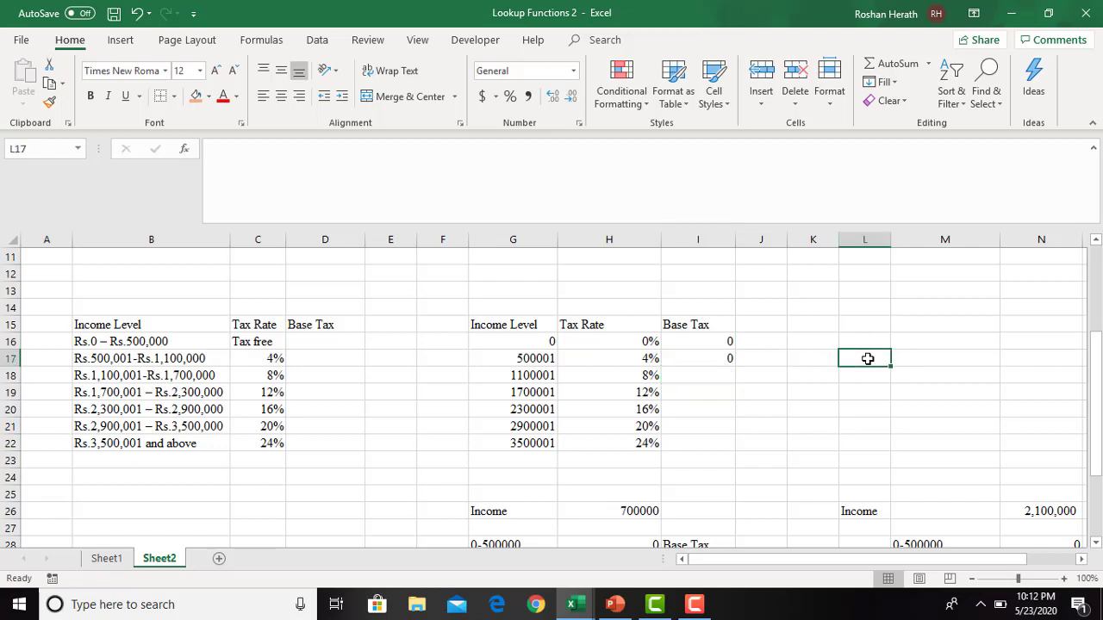
pyautogui.write('Inc')
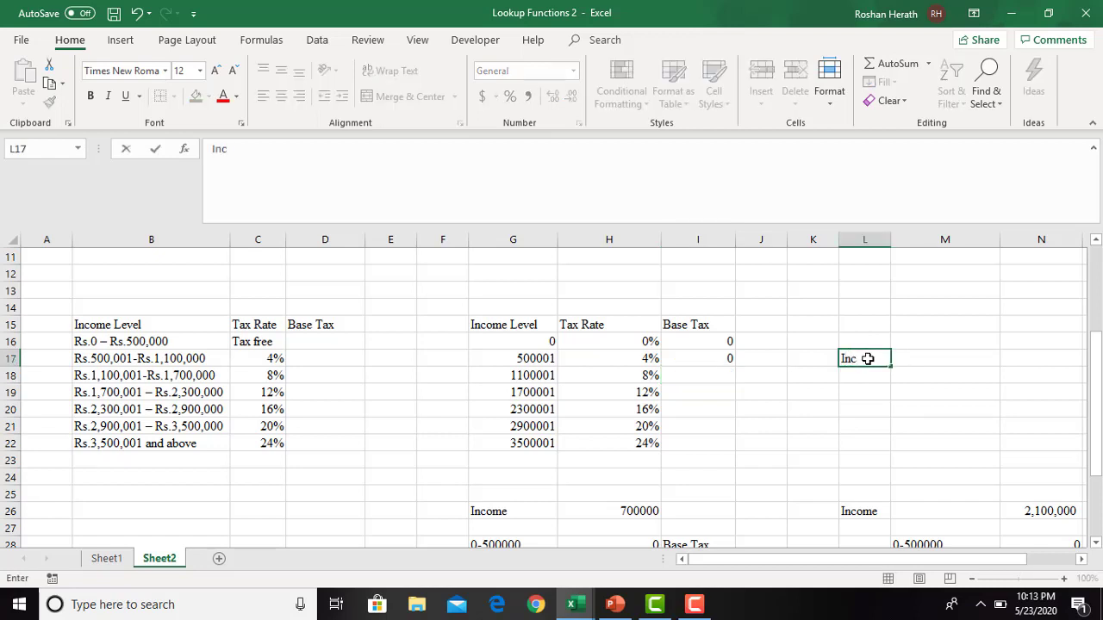
pyautogui.write('ome')
pyautogui.click(920, 359)
pyautogui.write('1')
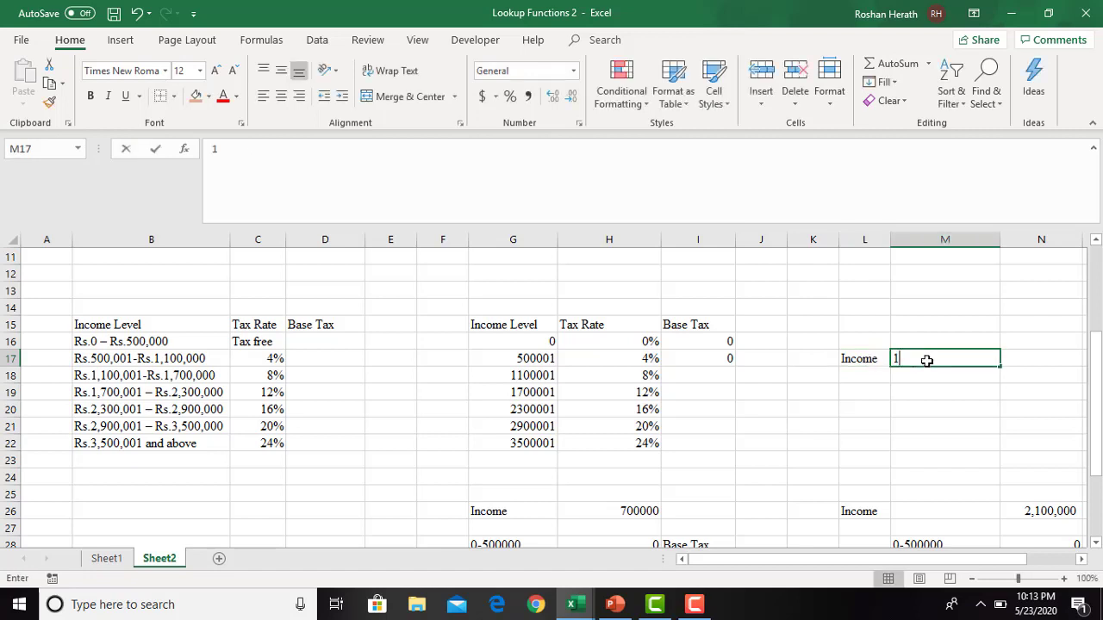
pyautogui.write('500000')
pyautogui.press('Return')
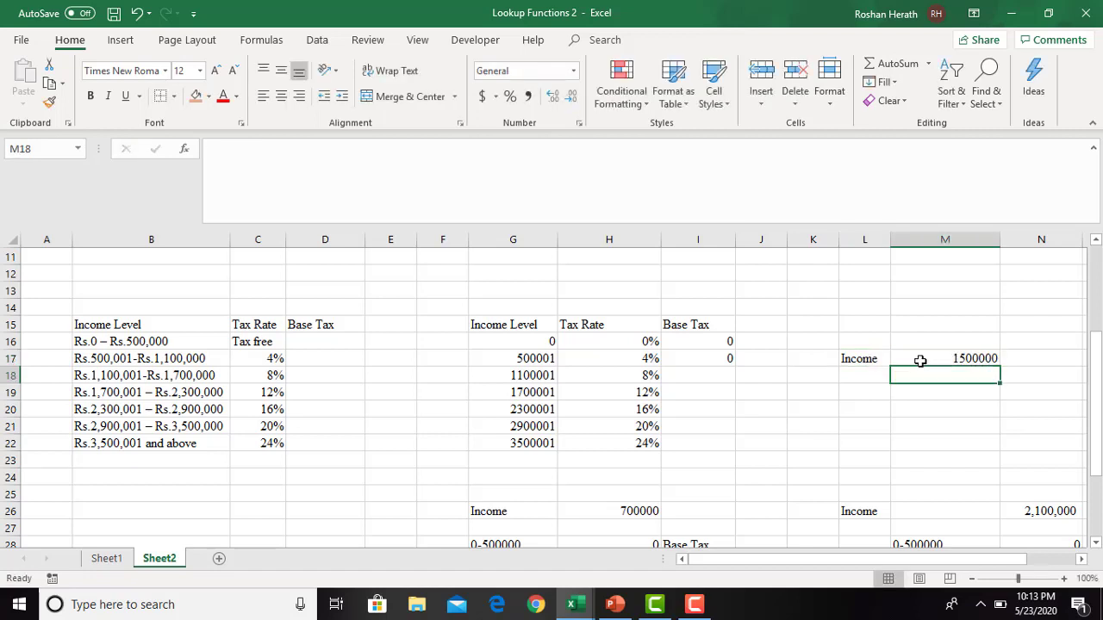
# - Add the bracket 0-500000 in L19 with a tax of 0 in M19, fitting column L to the label
pyautogui.click(862, 395)
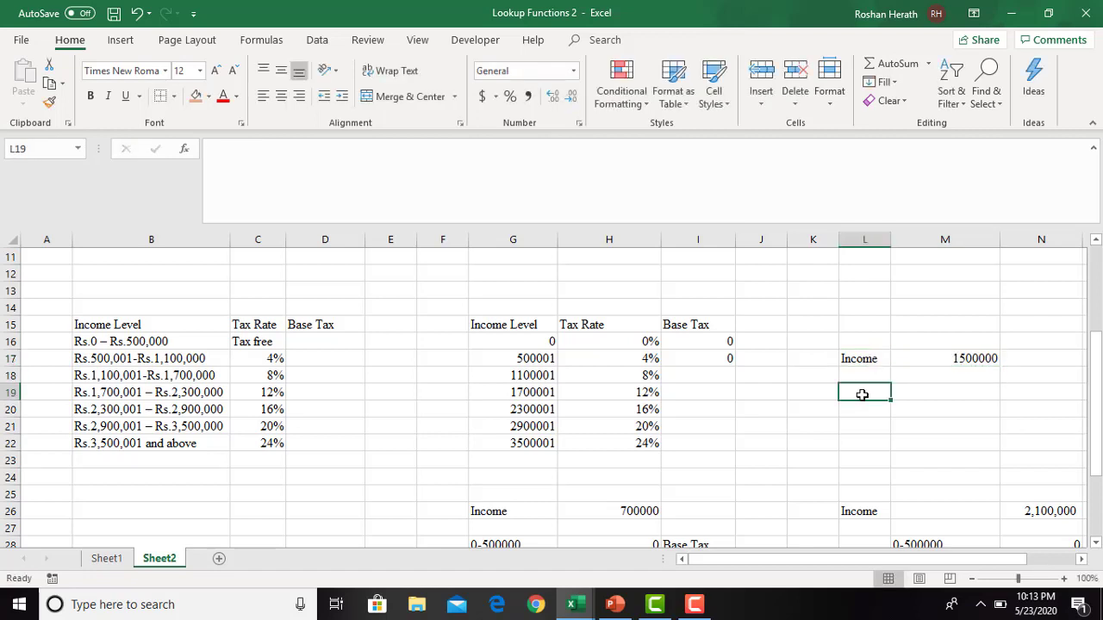
pyautogui.write('I')
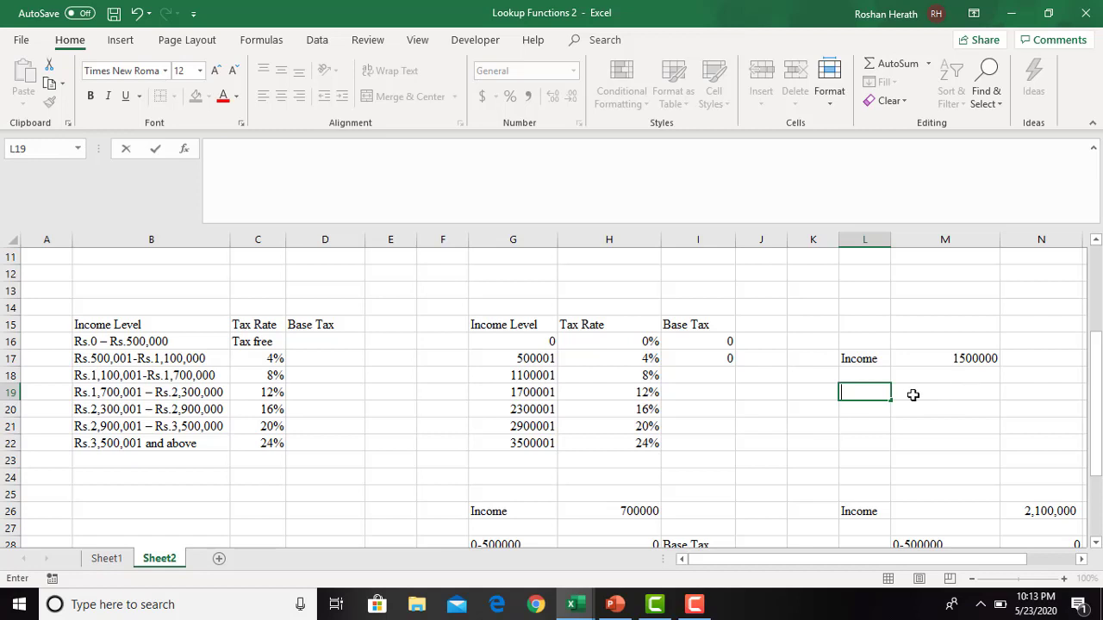
pyautogui.write('0-500000')
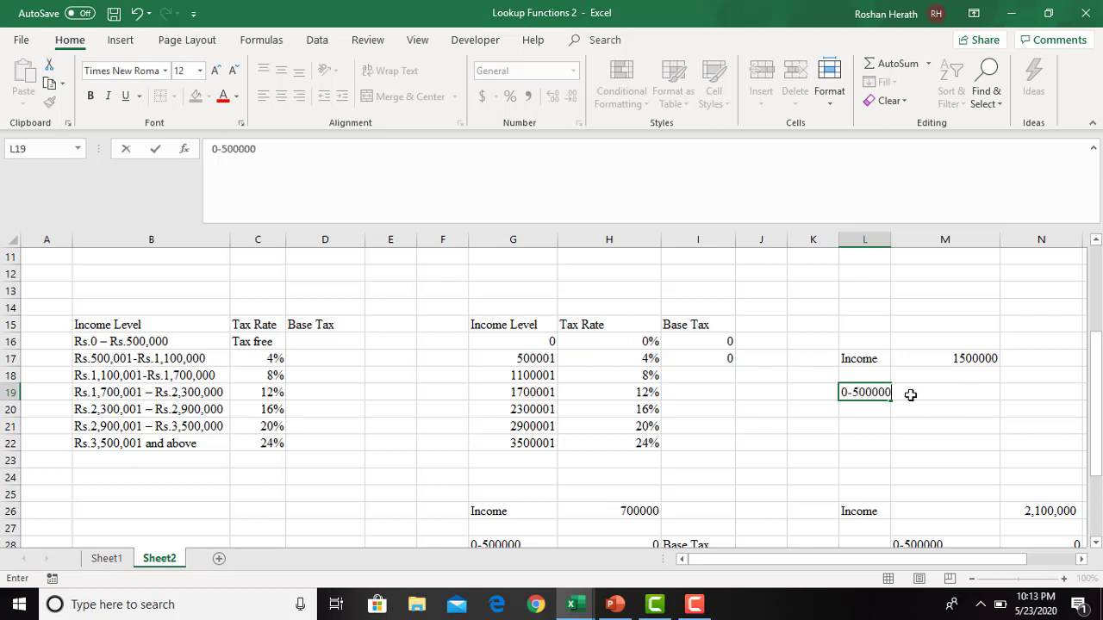
pyautogui.click(895, 239)
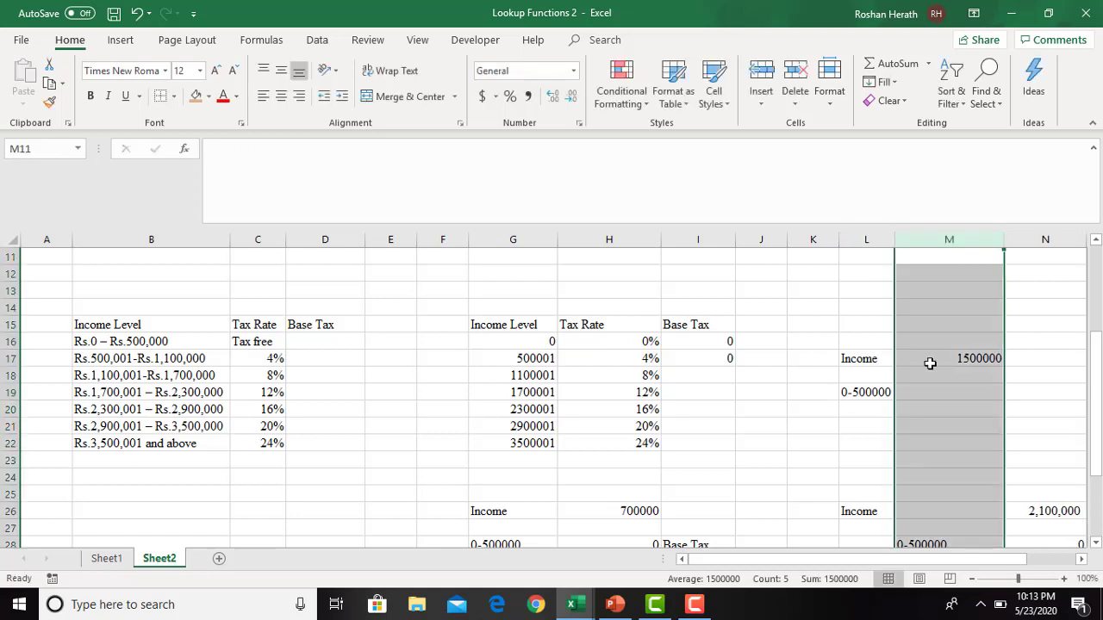
pyautogui.click(965, 394)
pyautogui.write('0')
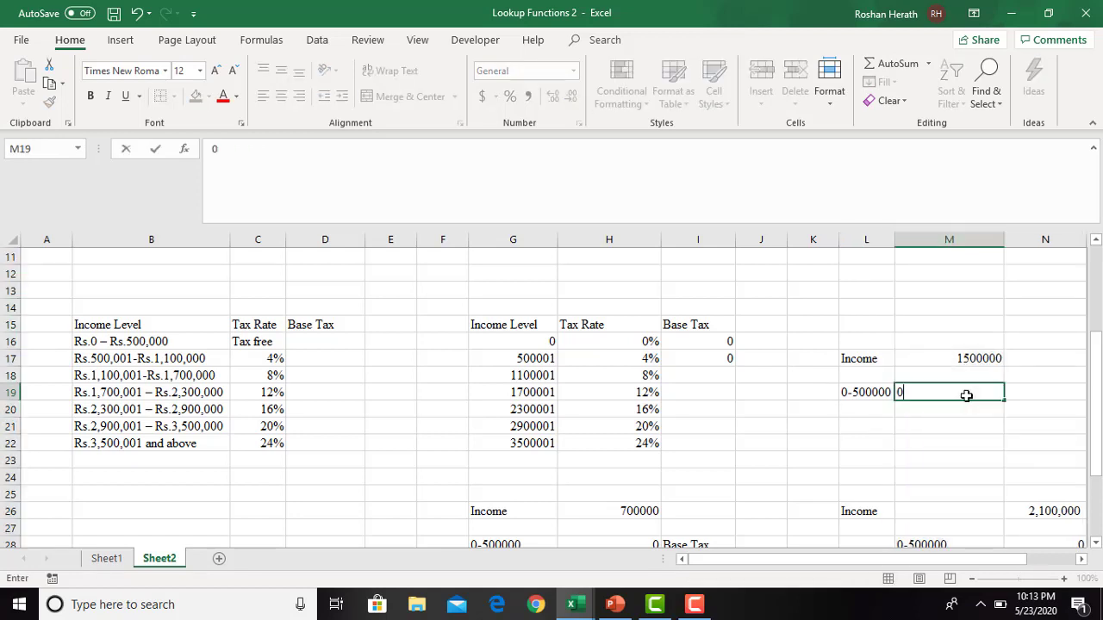
pyautogui.press('Return')
pyautogui.click(851, 412)
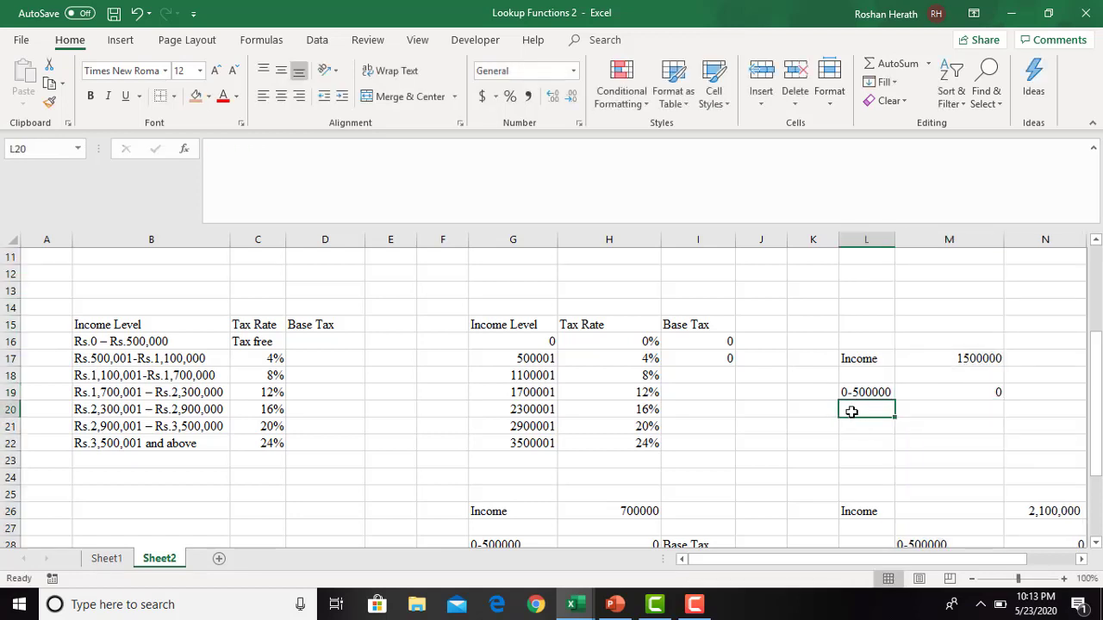
pyautogui.write('50')
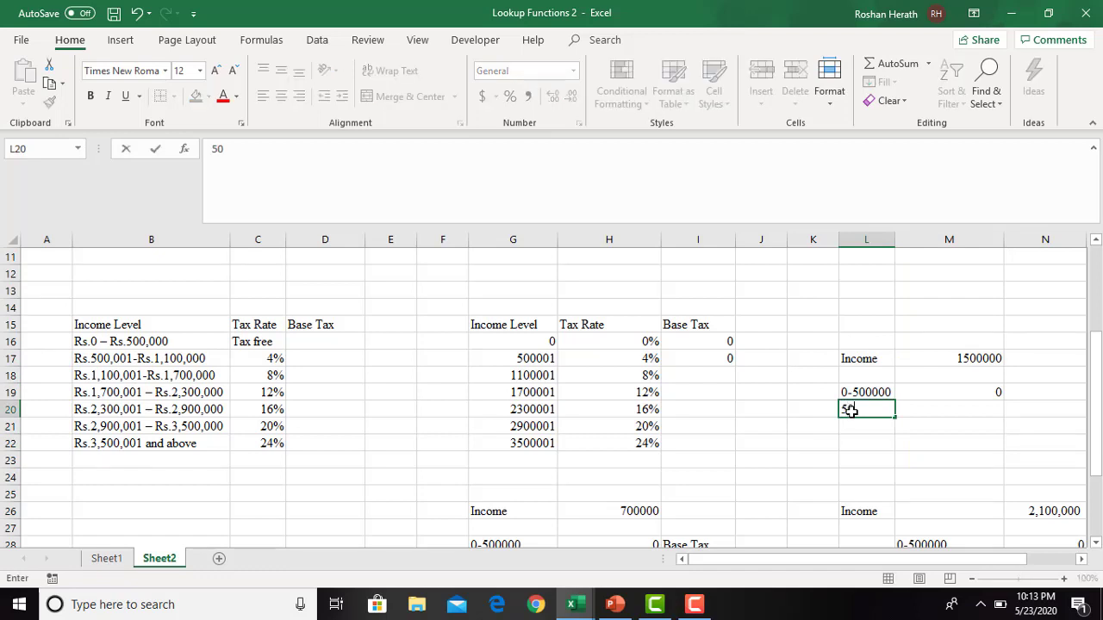
pyautogui.write('0,001-11')
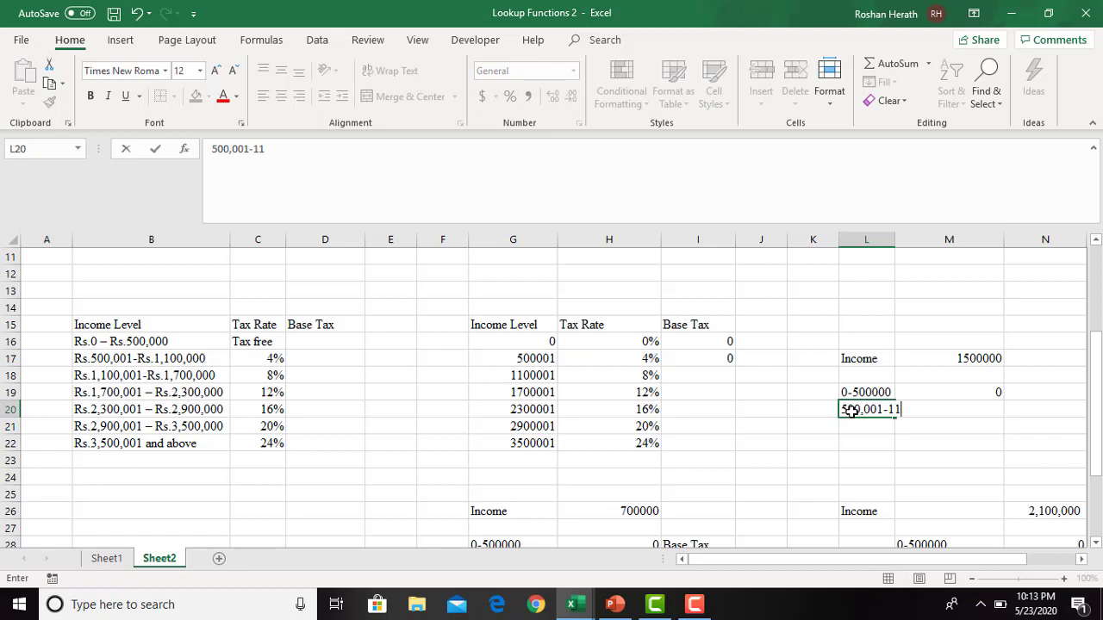
pyautogui.write('00000')
pyautogui.click(897, 243)
pyautogui.moveTo(897, 244); pyautogui.dragTo(937, 244)
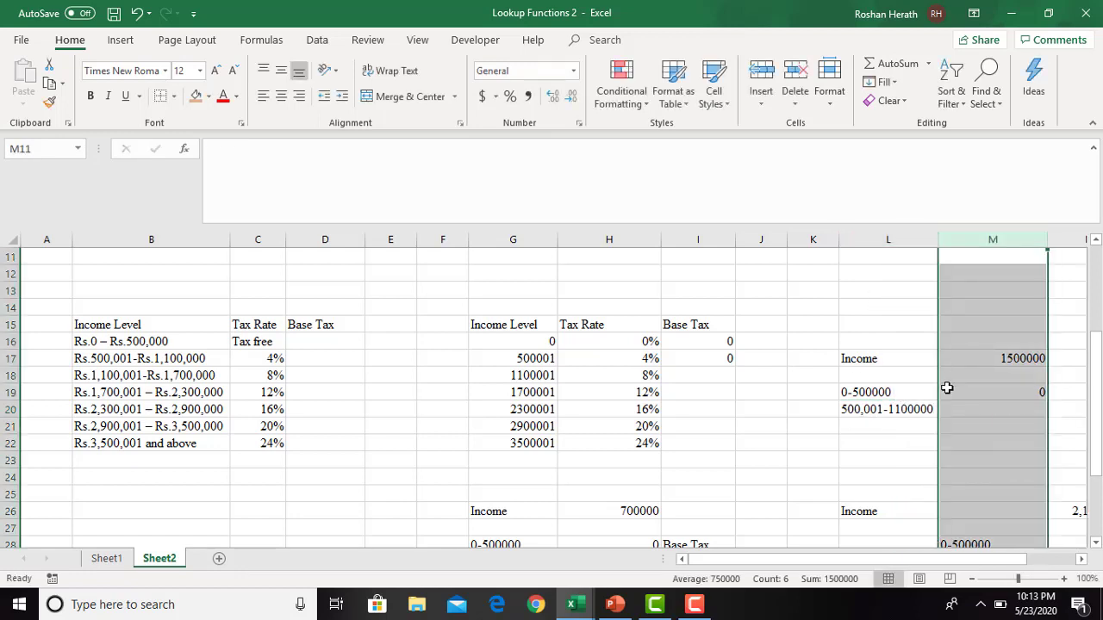
pyautogui.click(970, 411)
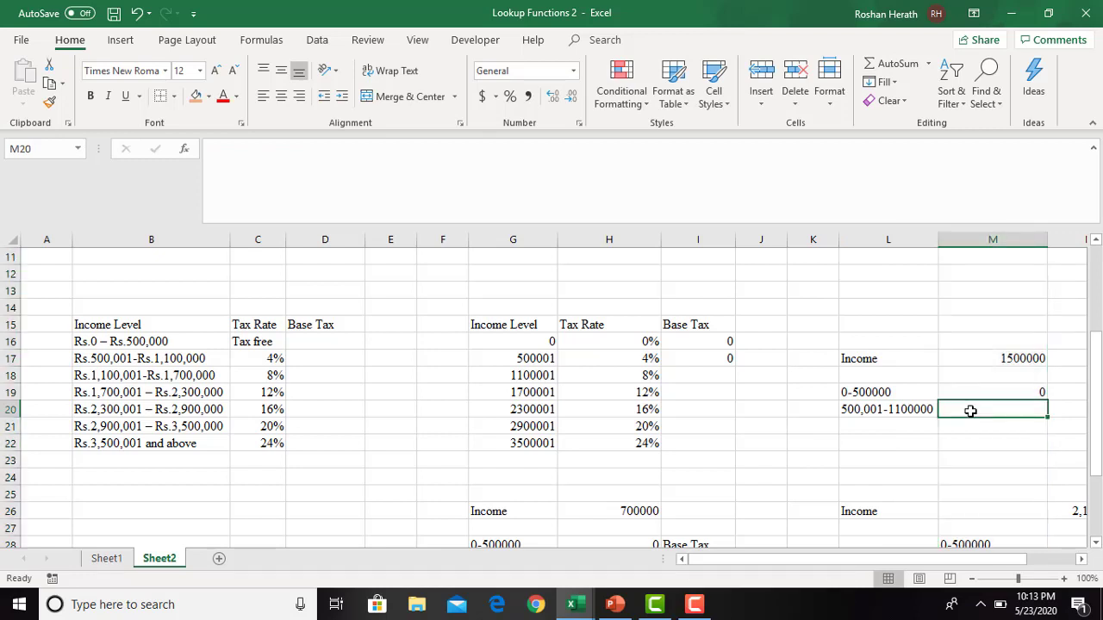
pyautogui.write('=')
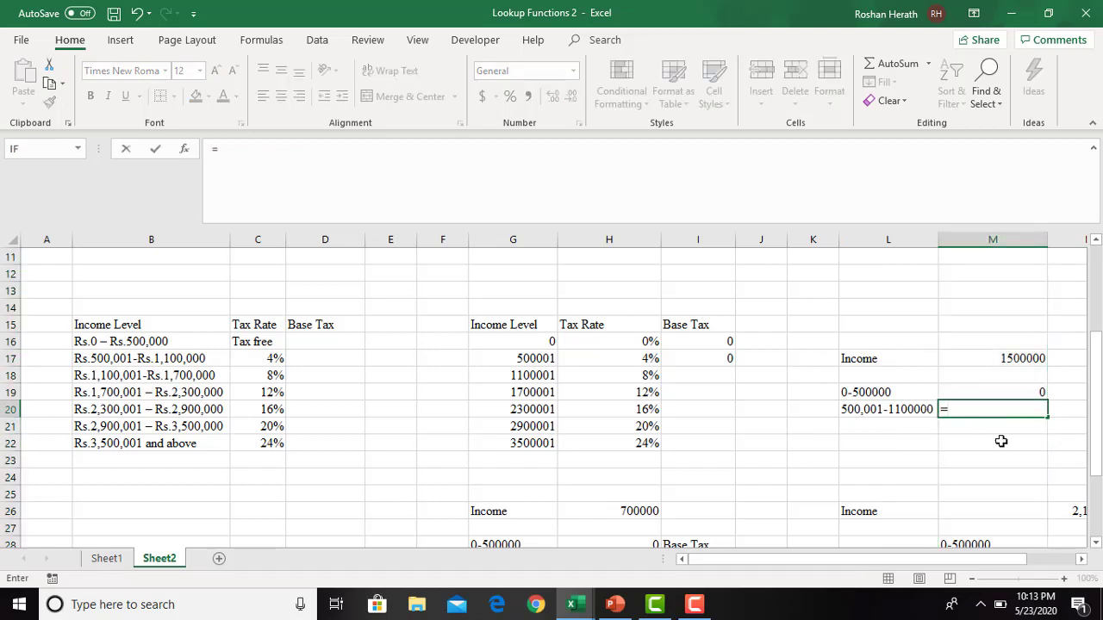
pyautogui.write('600000')
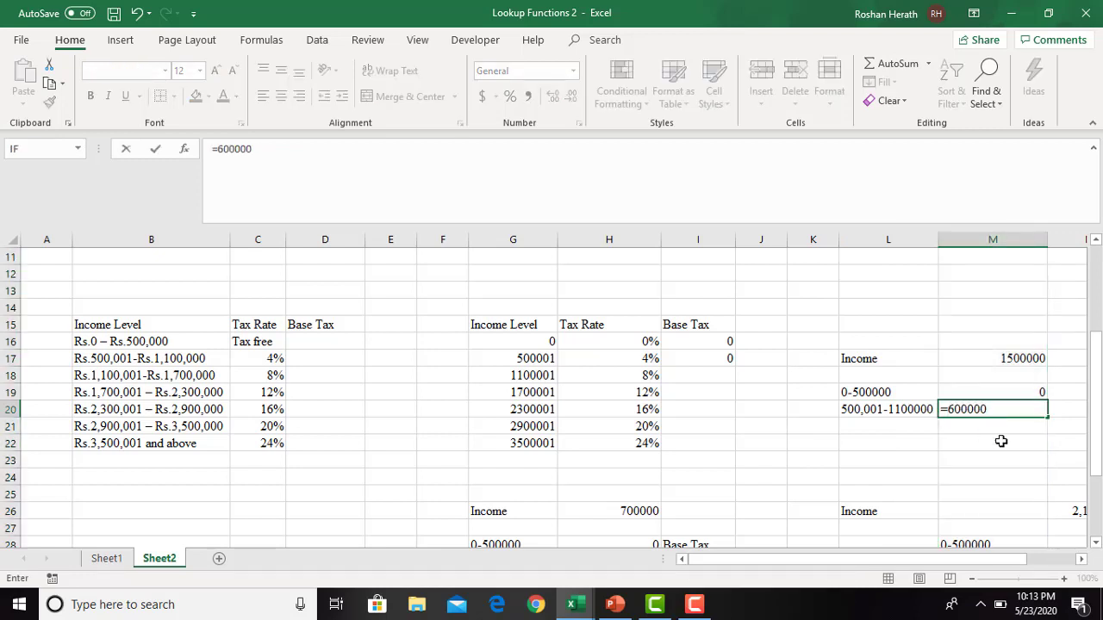
pyautogui.write('*0.04')
pyautogui.press('Return')
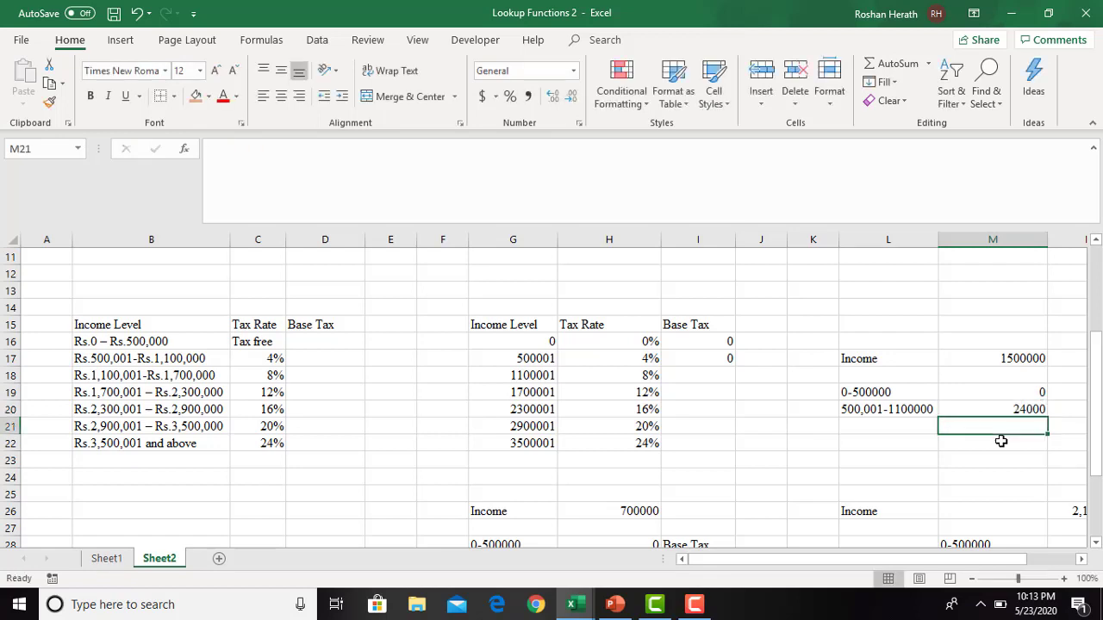
# - Add up the two bracket taxes of the 1500000 calculation in M21 with the formula =M20+M19
pyautogui.click(1065, 414)
pyautogui.click(1022, 427)
pyautogui.write('=')
pyautogui.click(1019, 412)
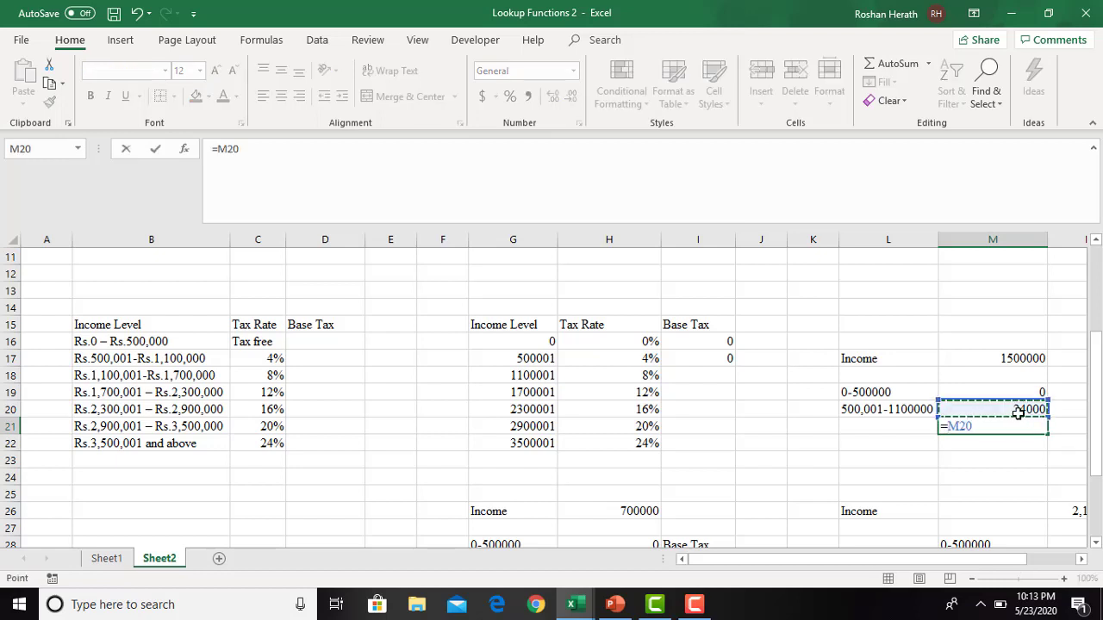
pyautogui.write('+')
pyautogui.click(1028, 393)
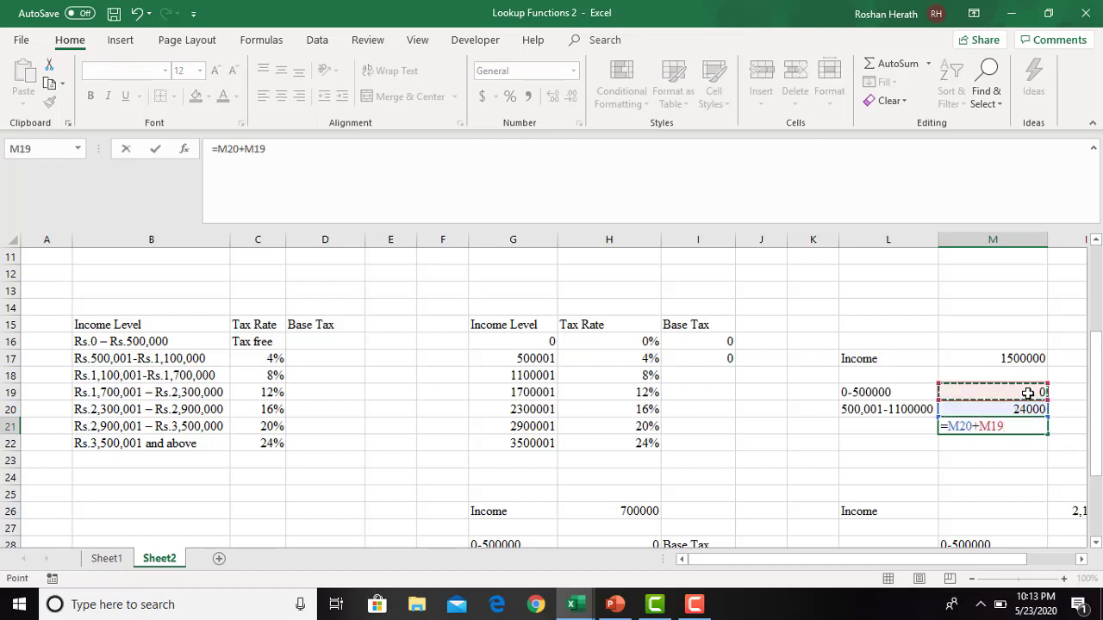
pyautogui.press('Return')
# - Label the summed bracket tax as Base Tax in L21
pyautogui.click(905, 427)
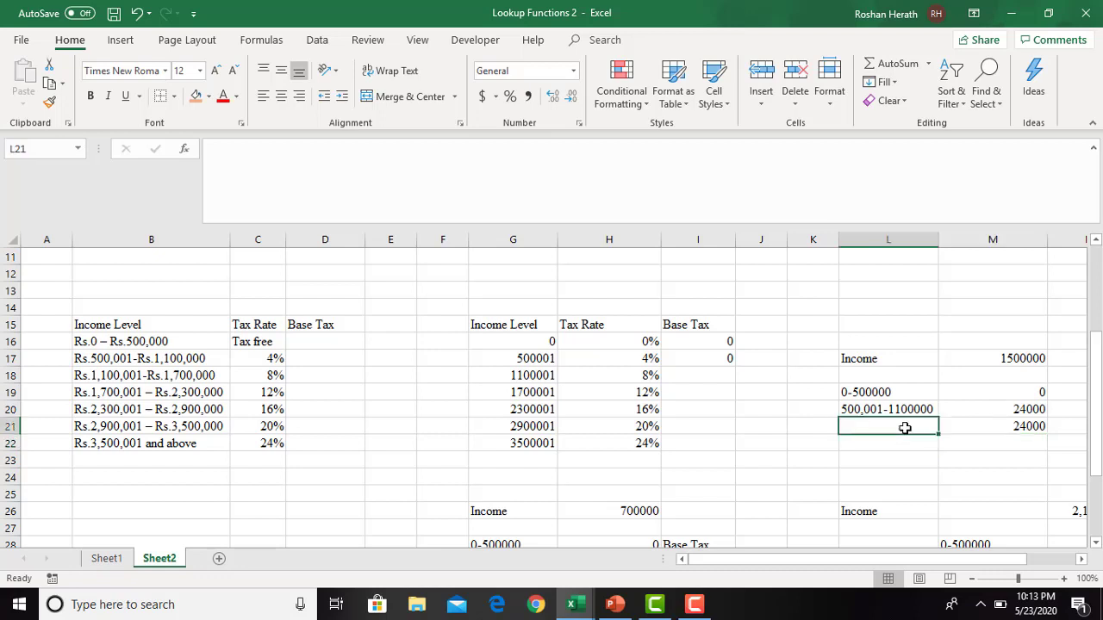
pyautogui.write('Base')
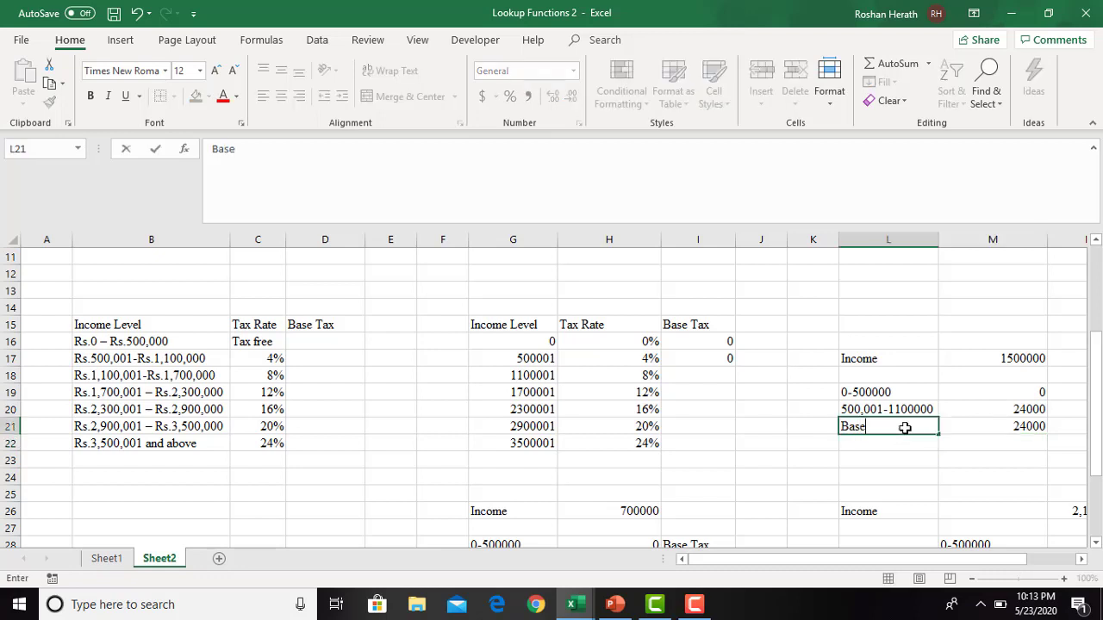
pyautogui.write(' Tax')
pyautogui.click(960, 454)
pyautogui.click(1003, 431)
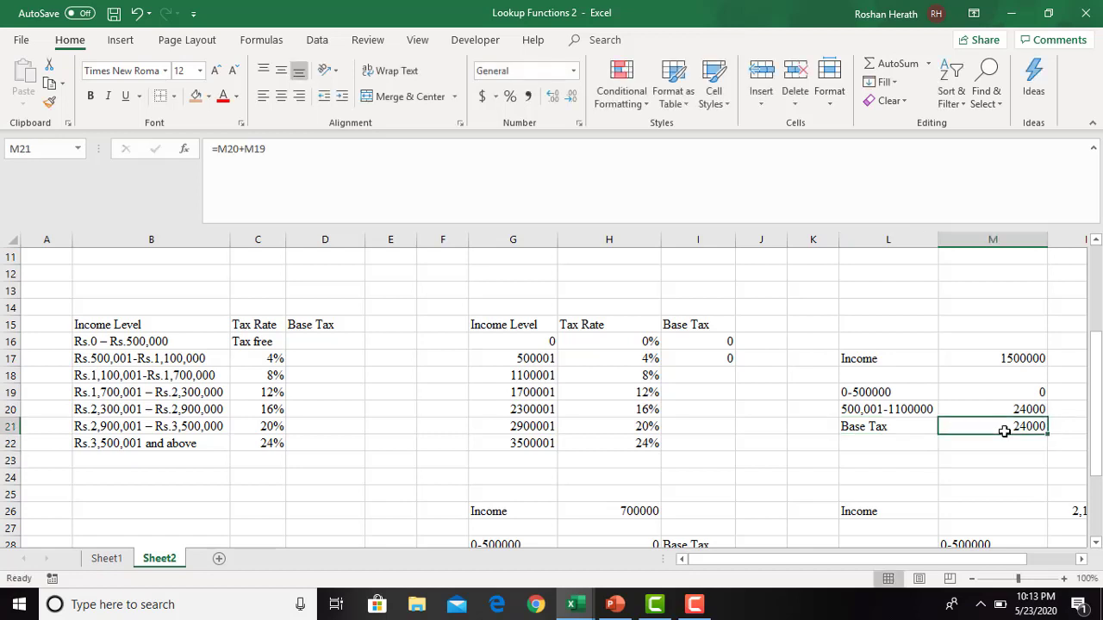
# - Examine the 8% rate and the base tax formula in I17 against the bracket tax and Base Tax formulas of the 1500000 calculation
pyautogui.click(635, 375)
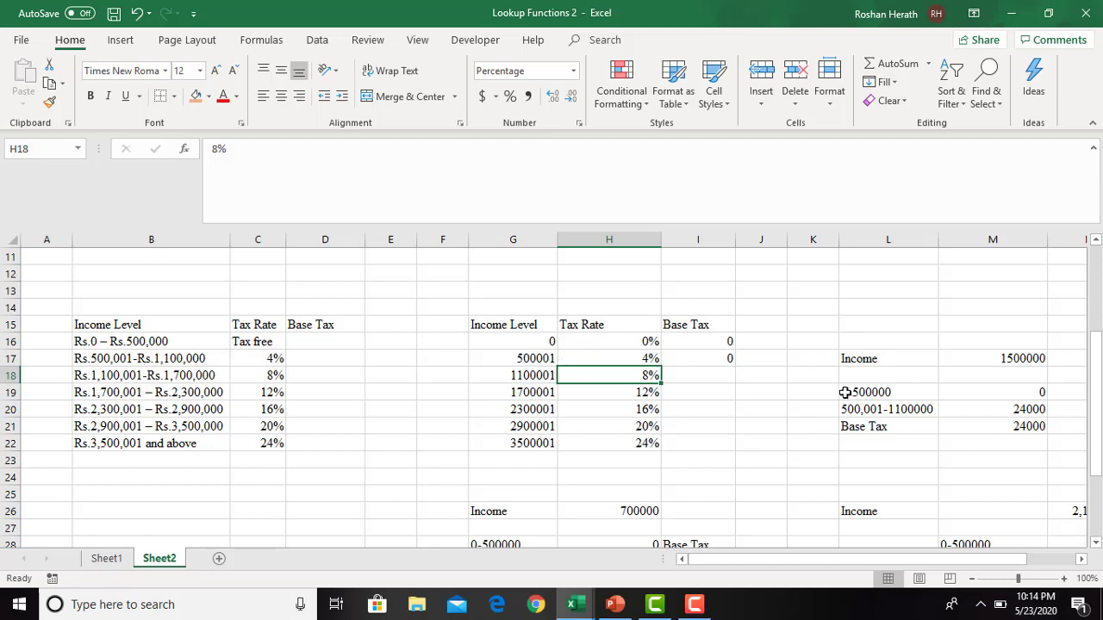
pyautogui.click(729, 361)
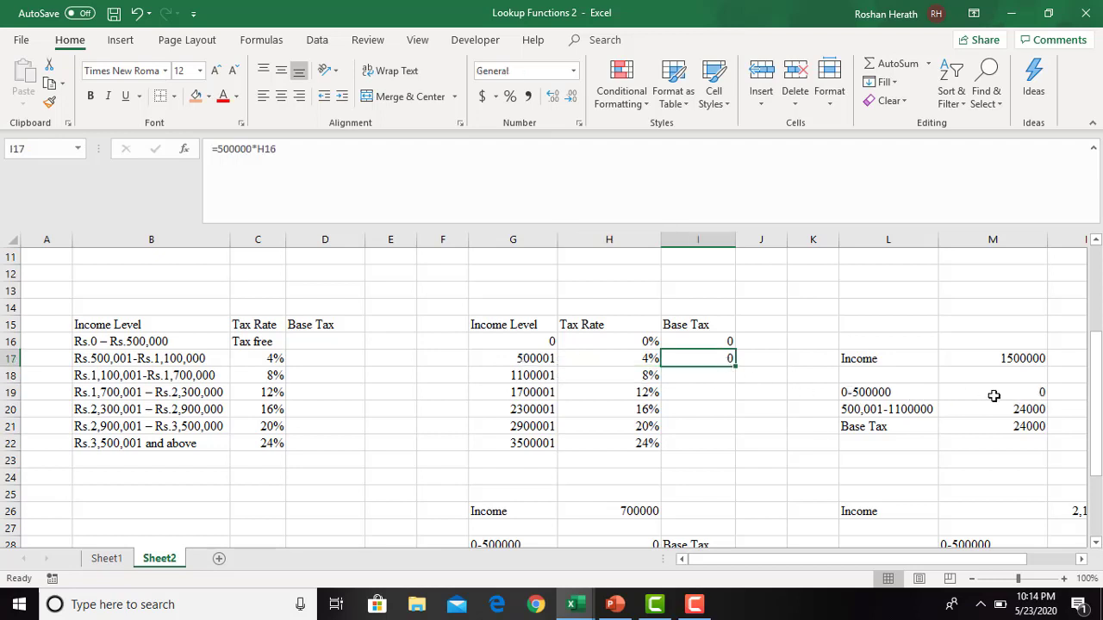
pyautogui.click(856, 413)
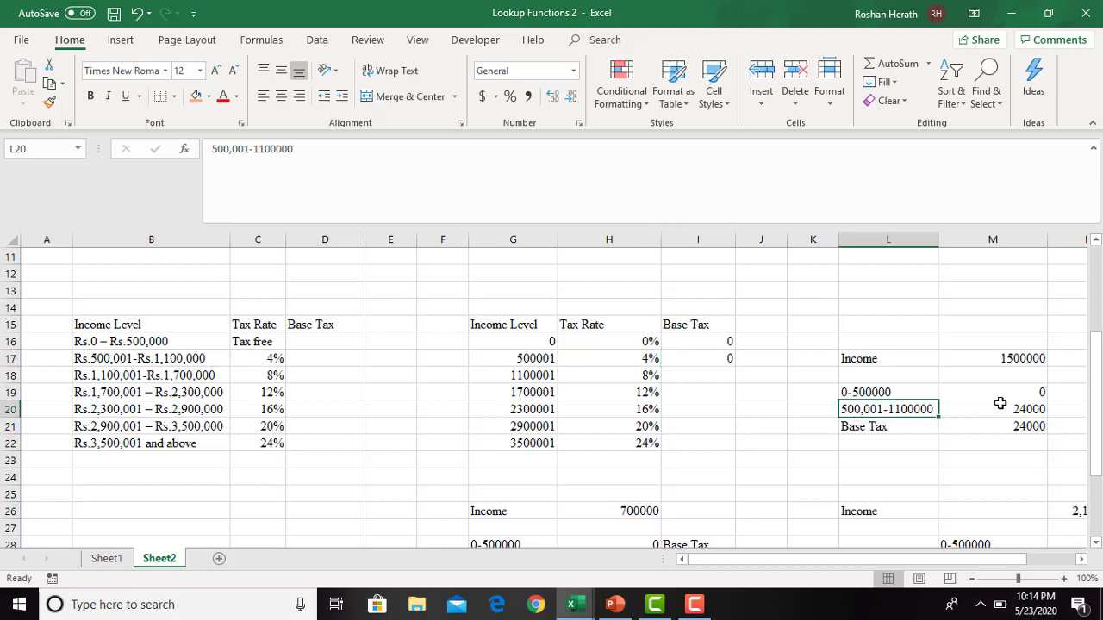
pyautogui.click(1018, 405)
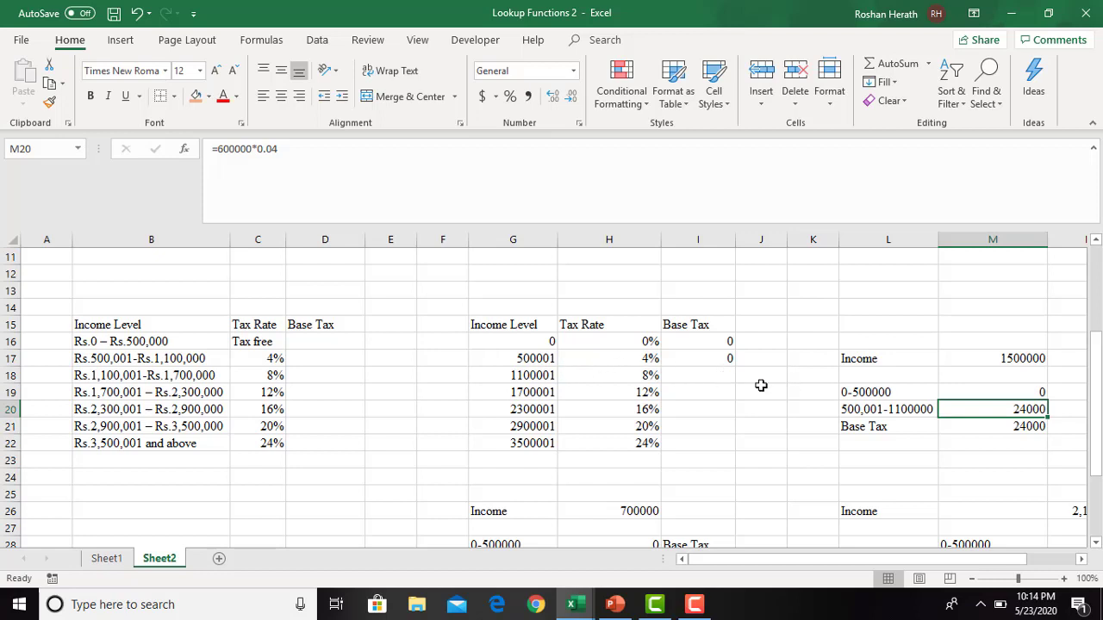
pyautogui.click(1002, 426)
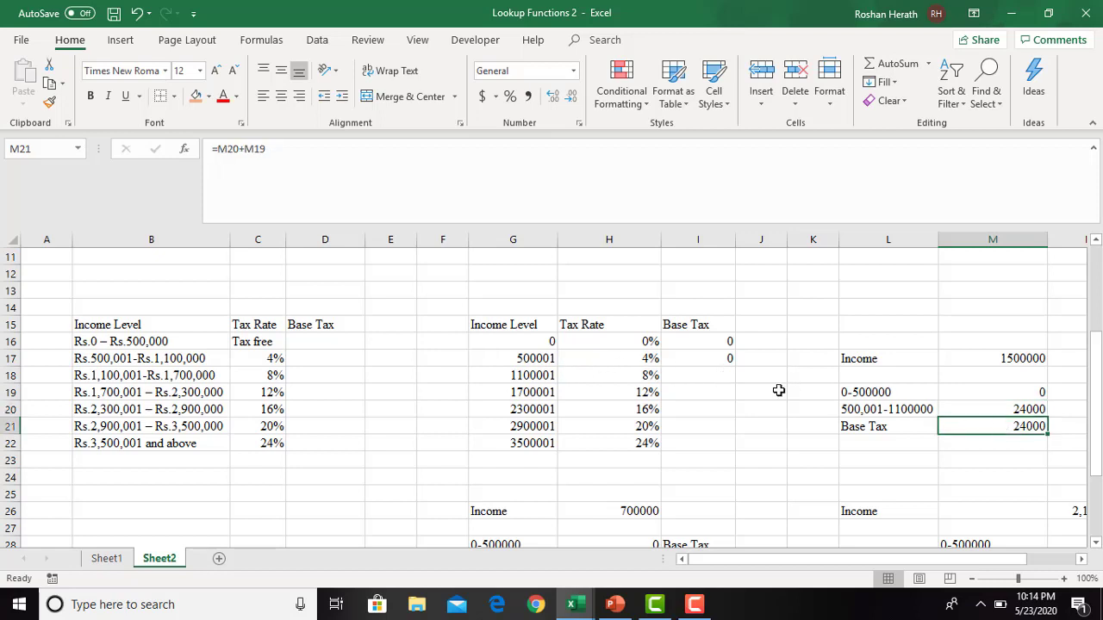
pyautogui.click(699, 377)
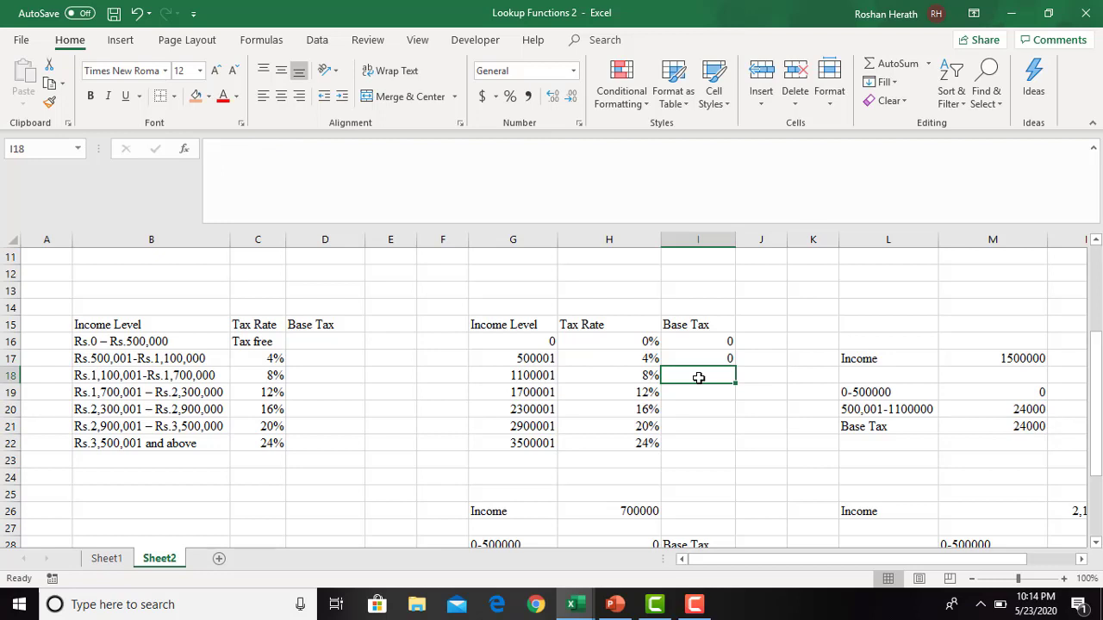
pyautogui.write('=(')
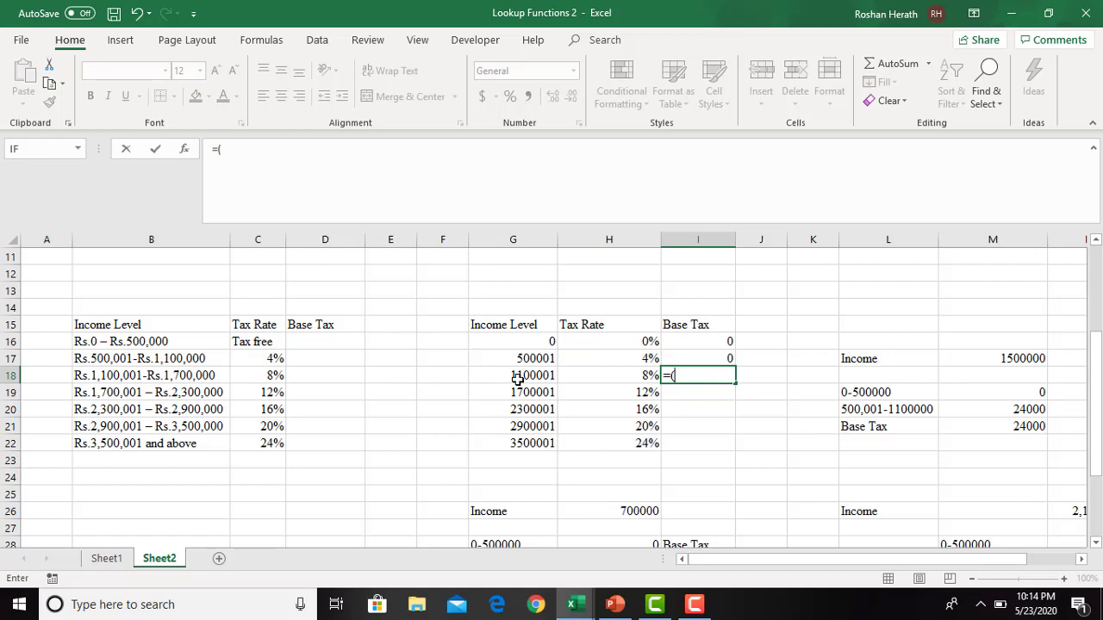
pyautogui.press('Escape')
pyautogui.click(686, 456)
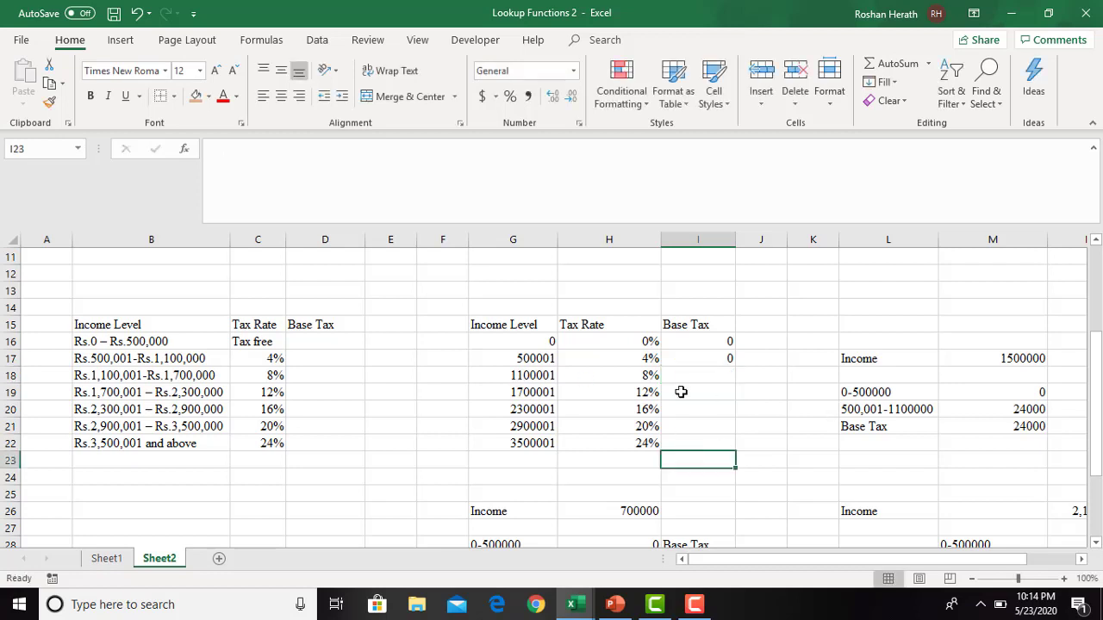
# - Begin the base tax formula for income level 1100001 in I18 with the bracket width =600000
pyautogui.click(680, 377)
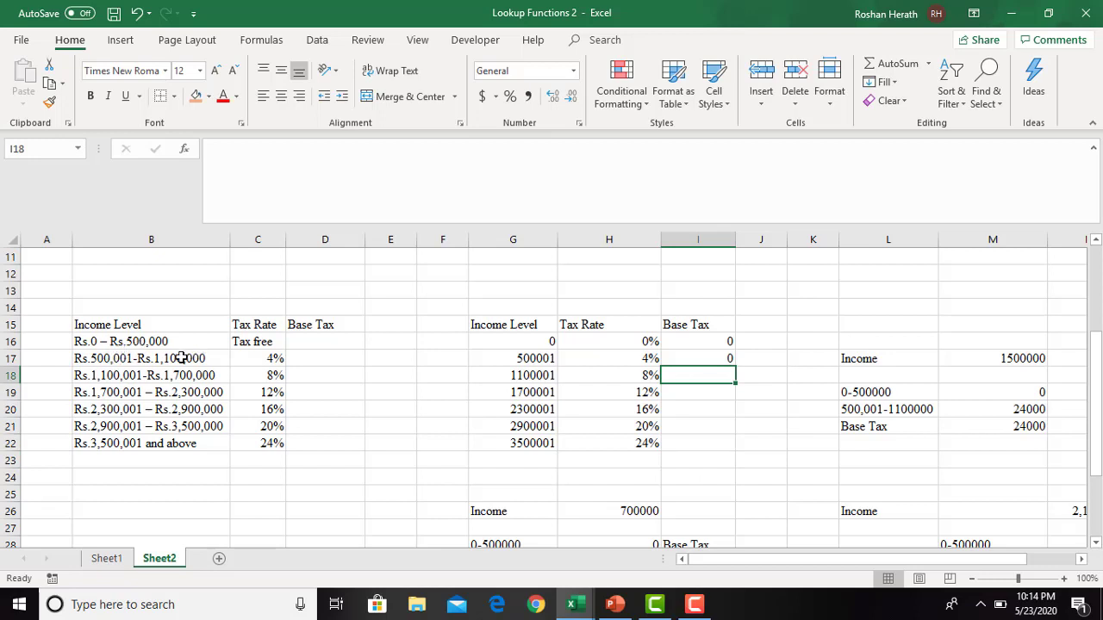
pyautogui.write('=600000*')
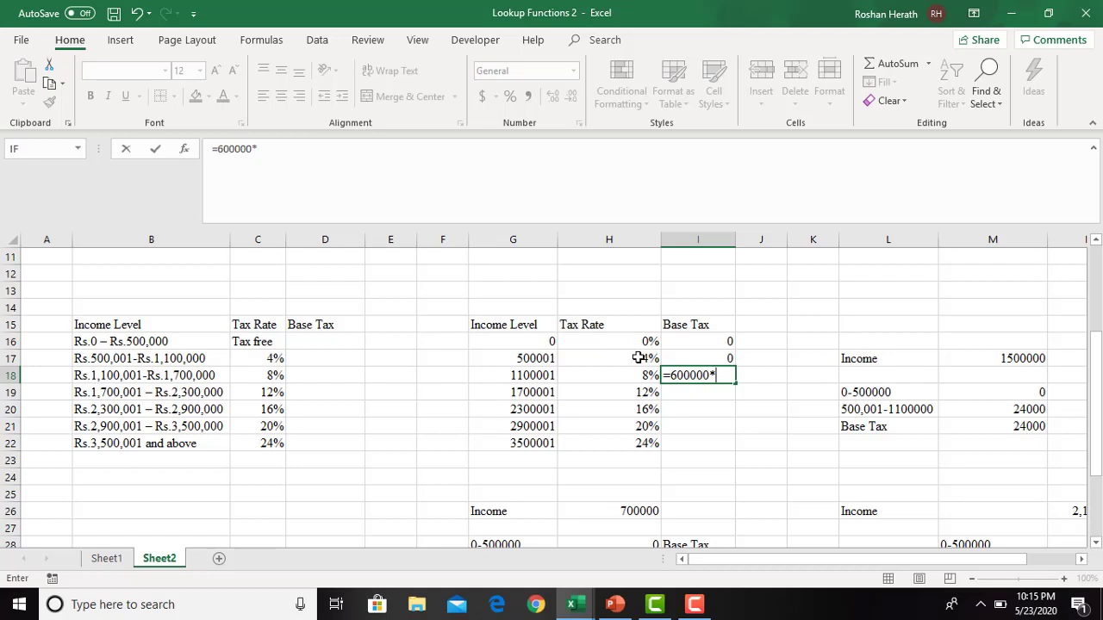
# - Complete the base tax formula for income level 1100001 in I18 as =(600000*H17)+I17
pyautogui.click(637, 357)
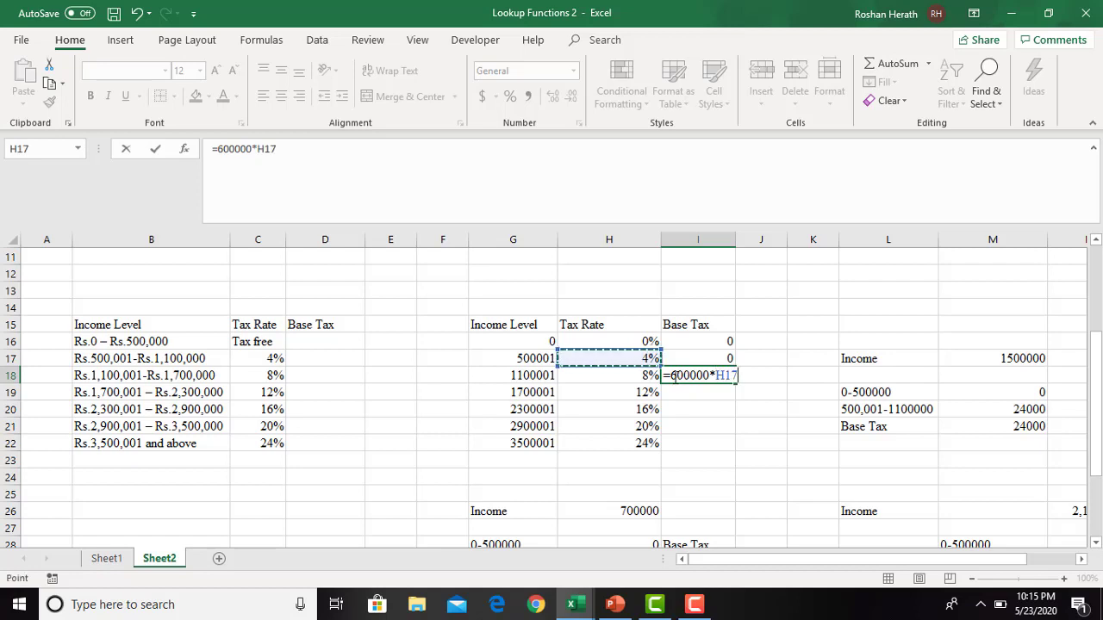
pyautogui.click(673, 376)
pyautogui.write('(')
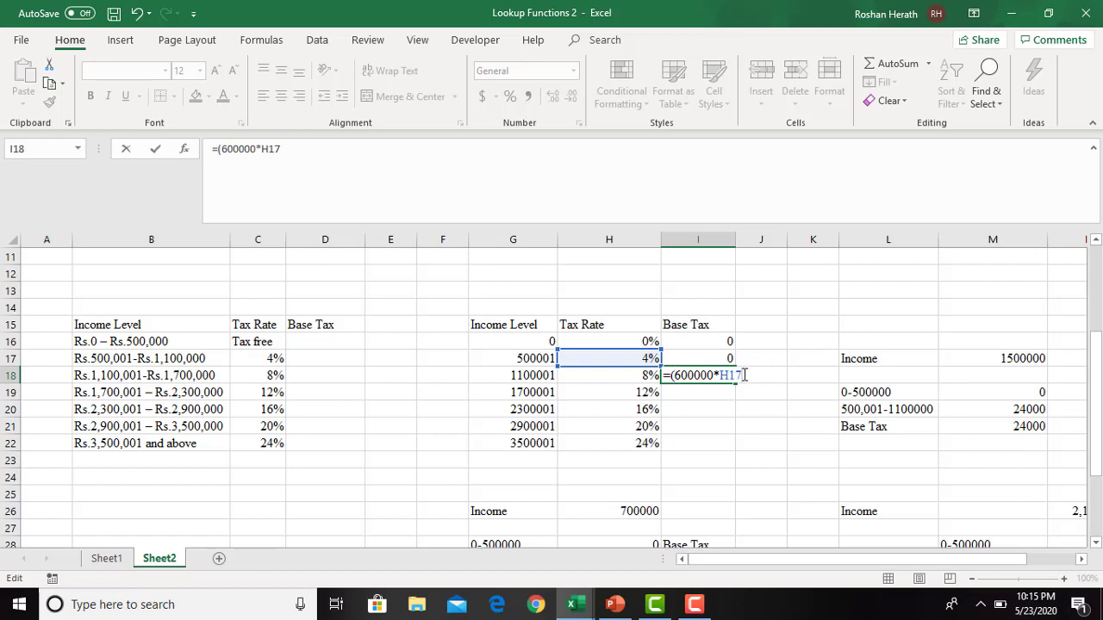
pyautogui.write('+')
pyautogui.click(700, 358)
pyautogui.press('Return')
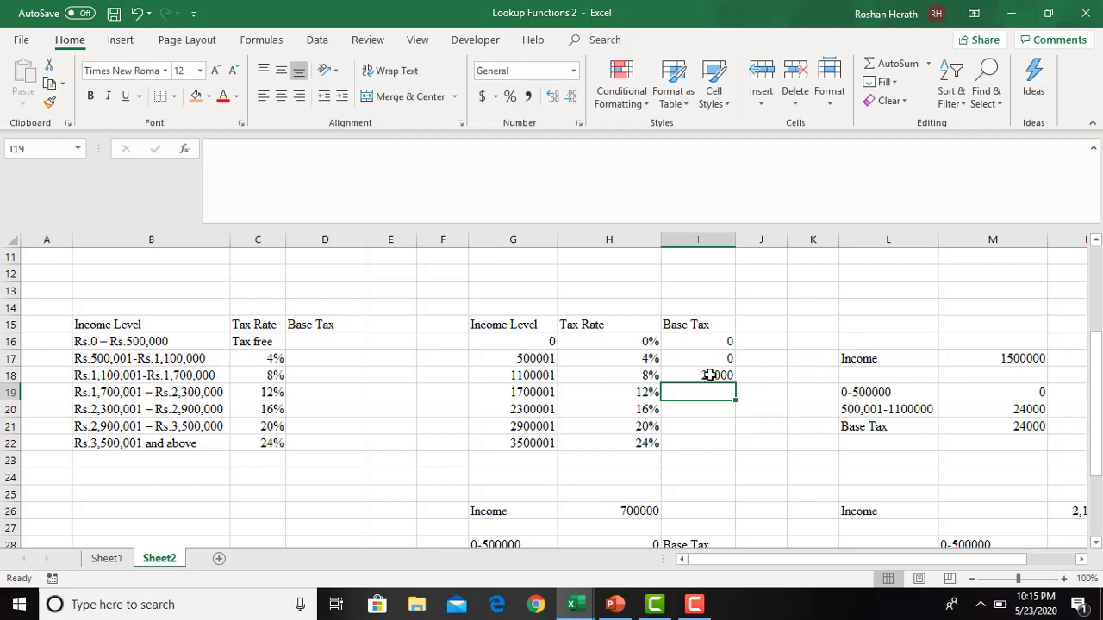
pyautogui.click(708, 373)
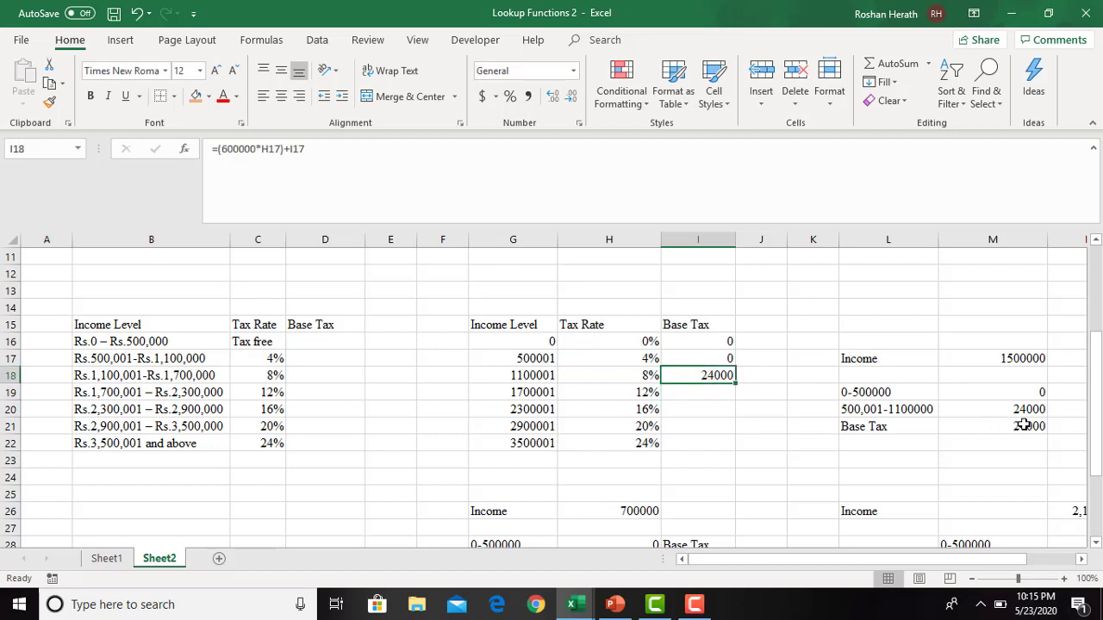
# - Calculate the base tax for income level 1700001 in I19 with the formula =(600000*0.08)+I18
pyautogui.click(695, 393)
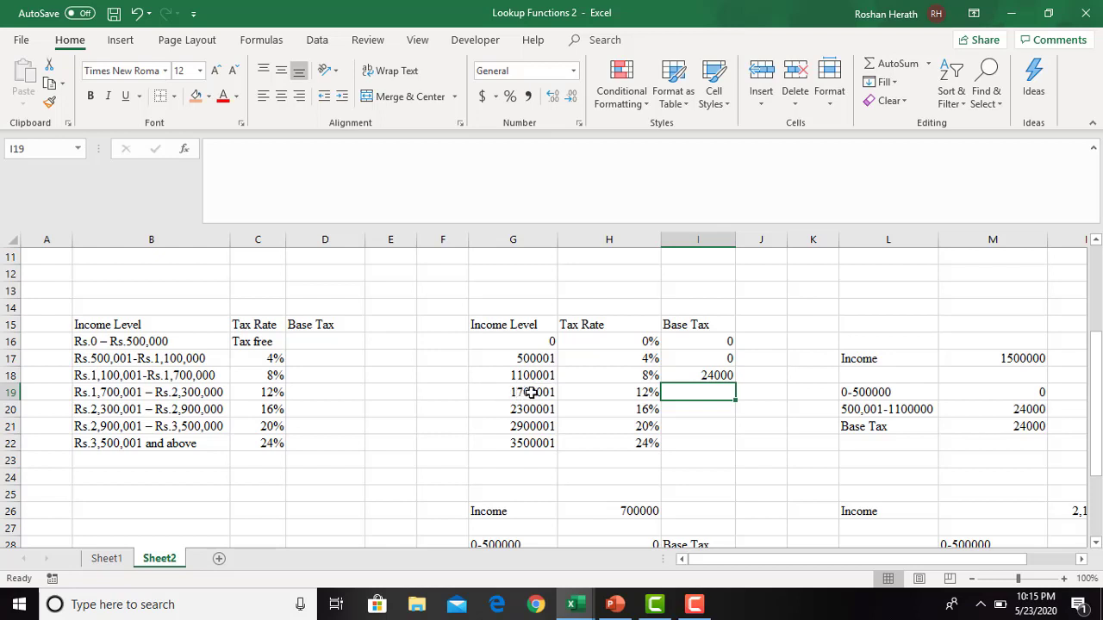
pyautogui.click(159, 373)
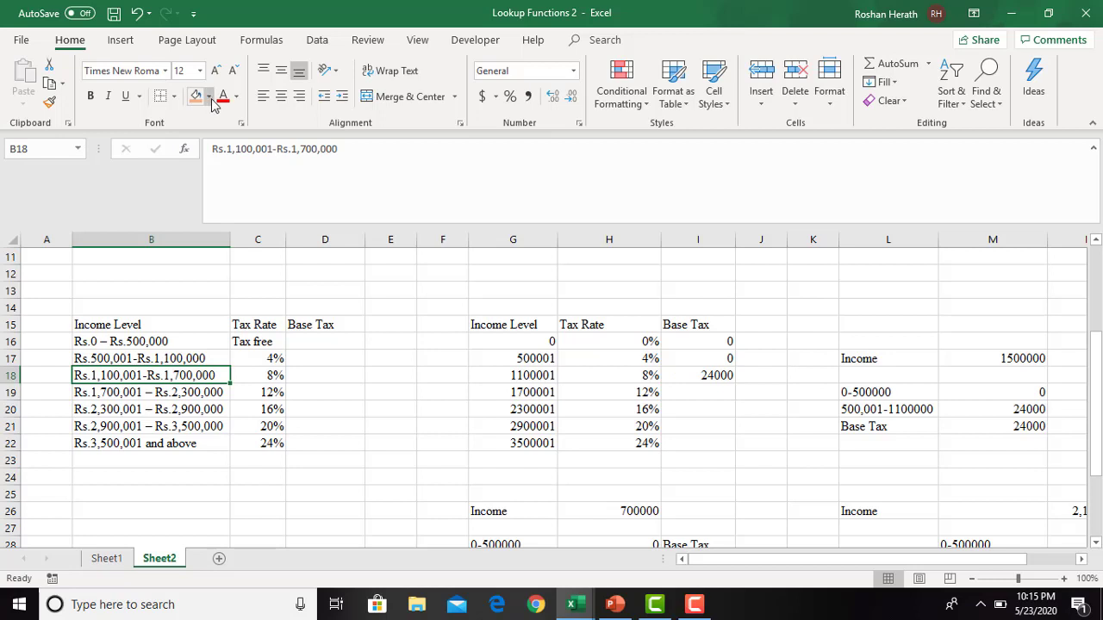
pyautogui.click(685, 394)
pyautogui.write('=')
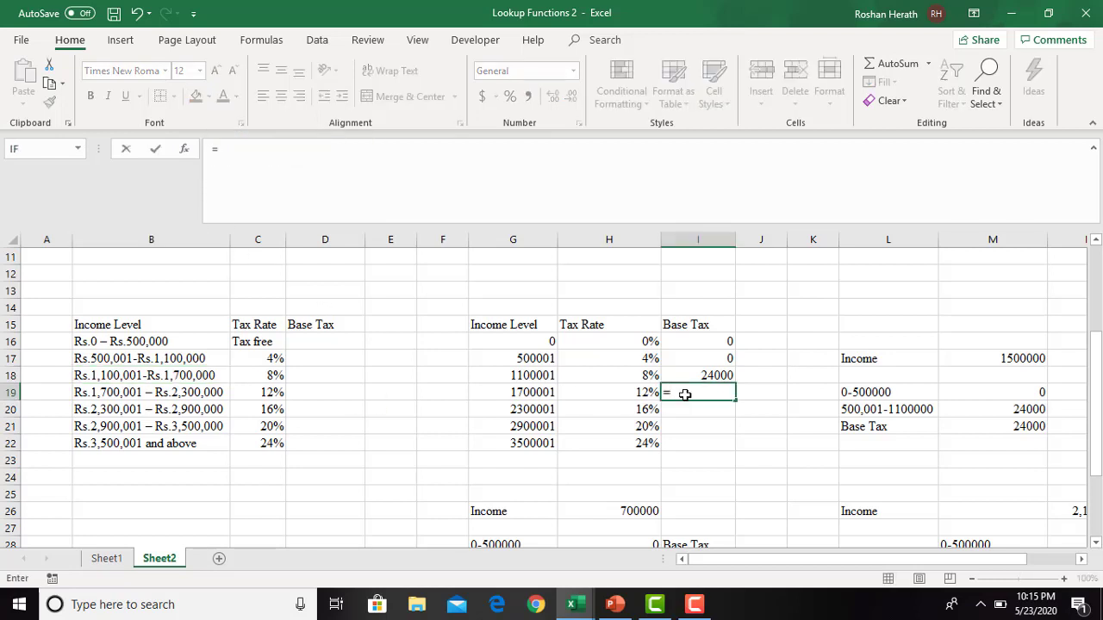
pyautogui.write('600000')
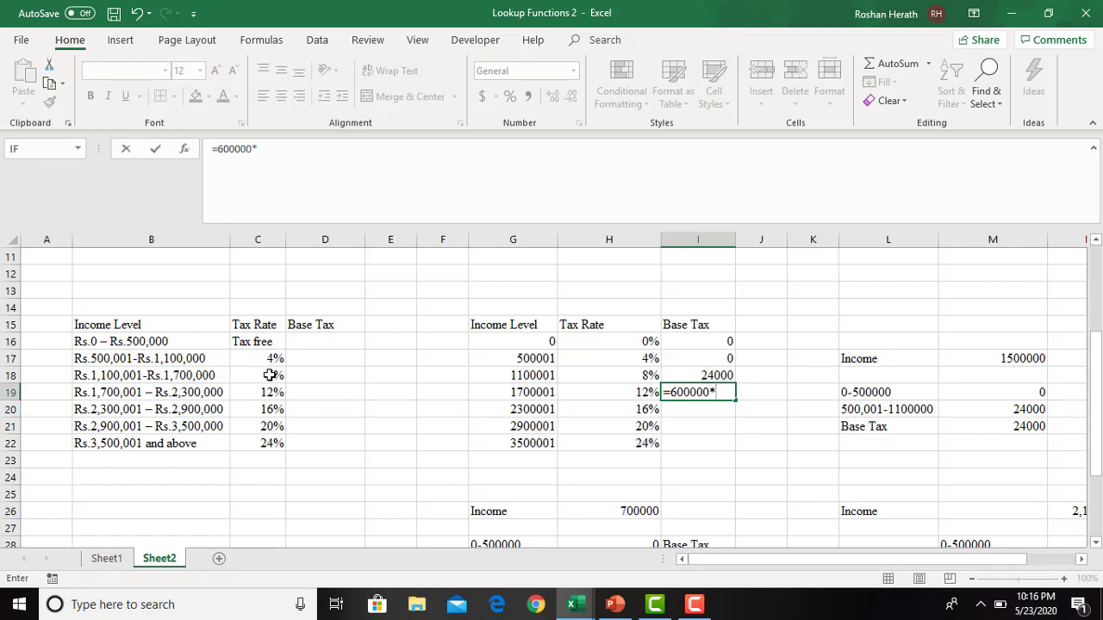
pyautogui.write('*0.08')
pyautogui.click(673, 392)
pyautogui.write('(')
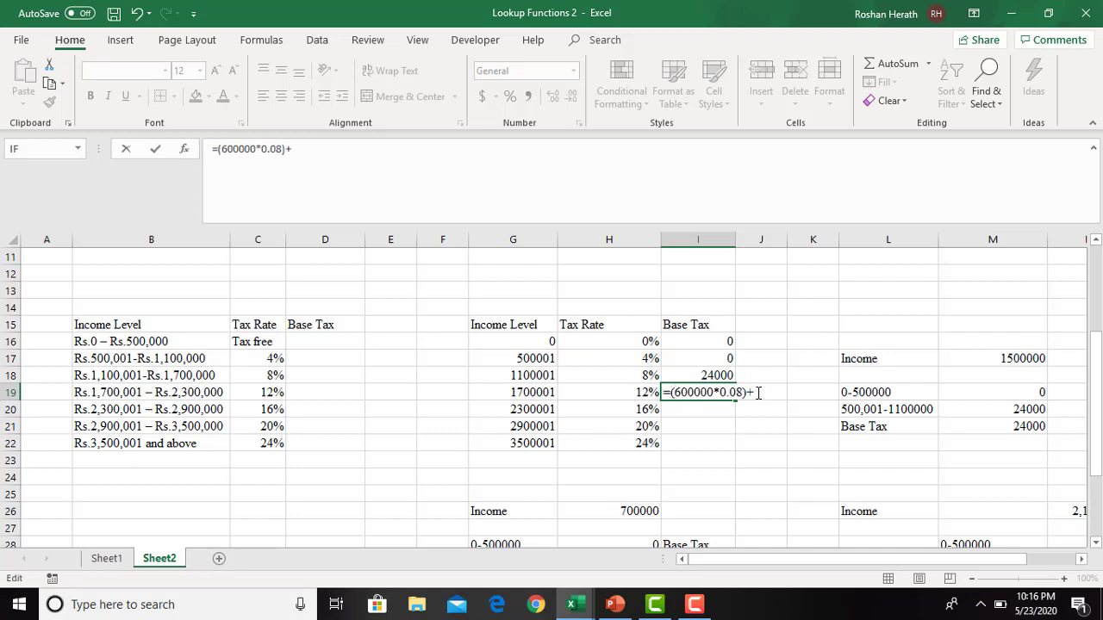
pyautogui.write('+')
pyautogui.click(707, 374)
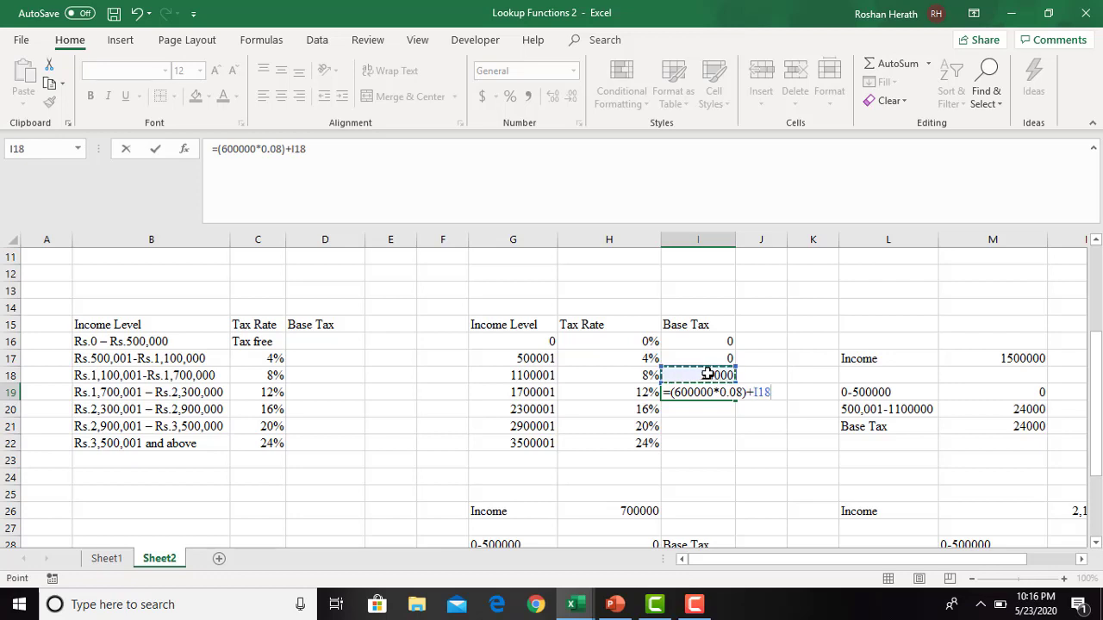
pyautogui.press('Return')
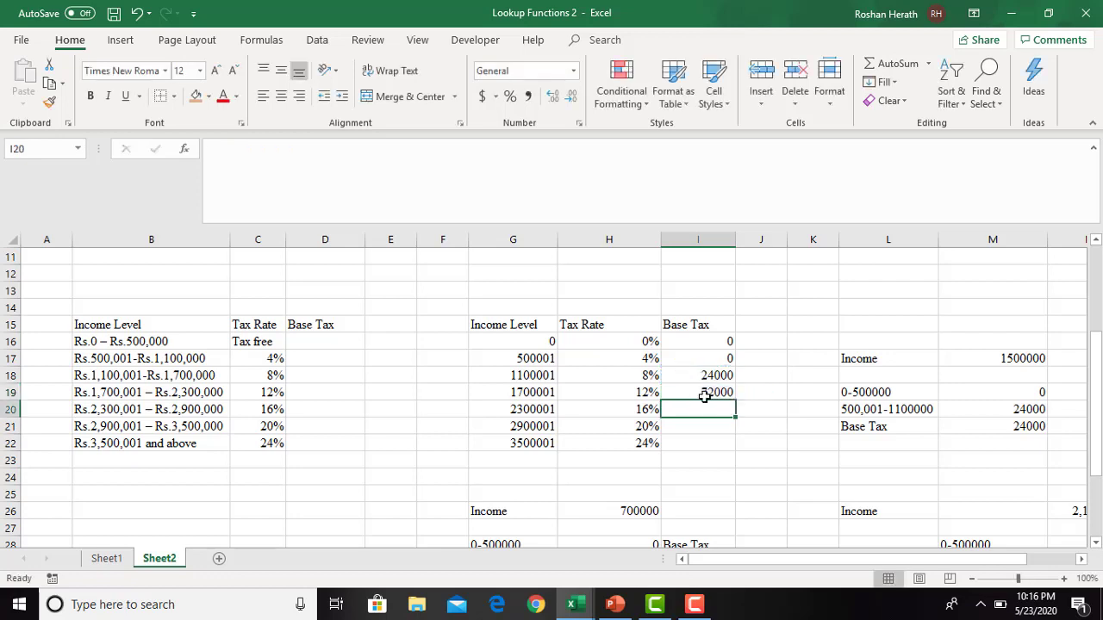
pyautogui.click(705, 395)
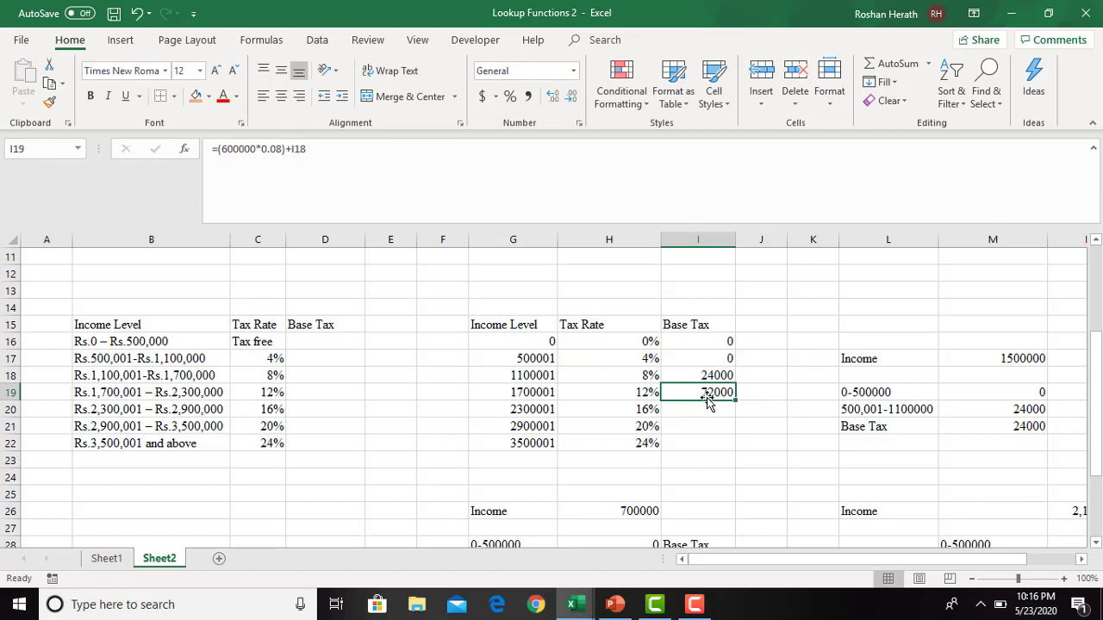
# - Calculate the base tax for income level 2300001 in I20 with the formula =(600000*H19)+I19
pyautogui.moveTo(1096, 448); pyautogui.dragTo(1096, 513)
pyautogui.moveTo(897, 561); pyautogui.dragTo(1008, 564)
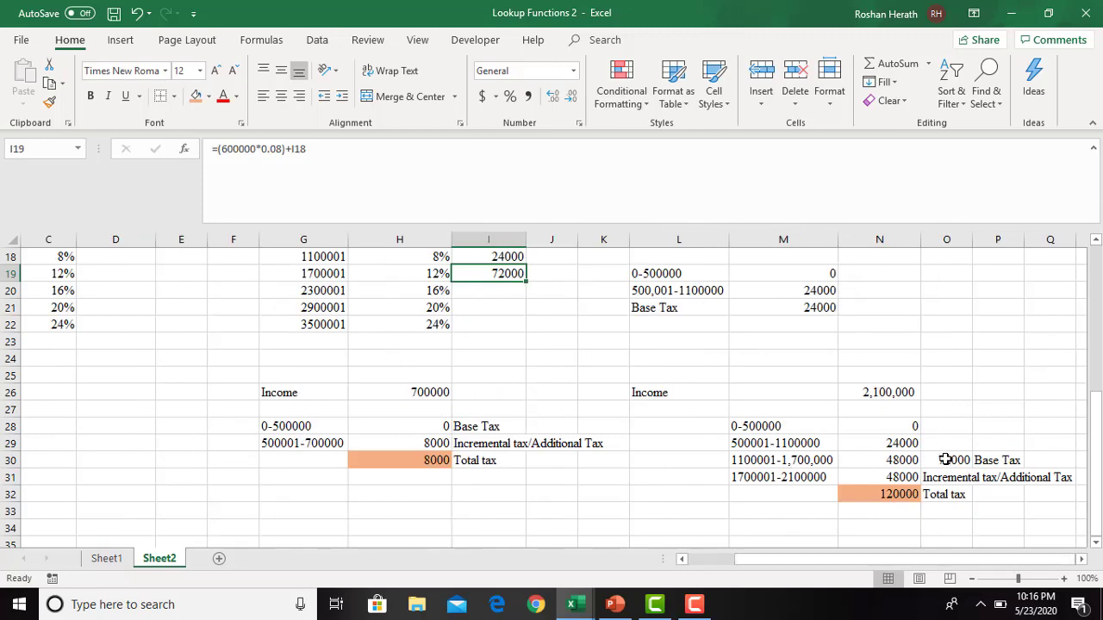
pyautogui.moveTo(1096, 418); pyautogui.dragTo(1094, 377)
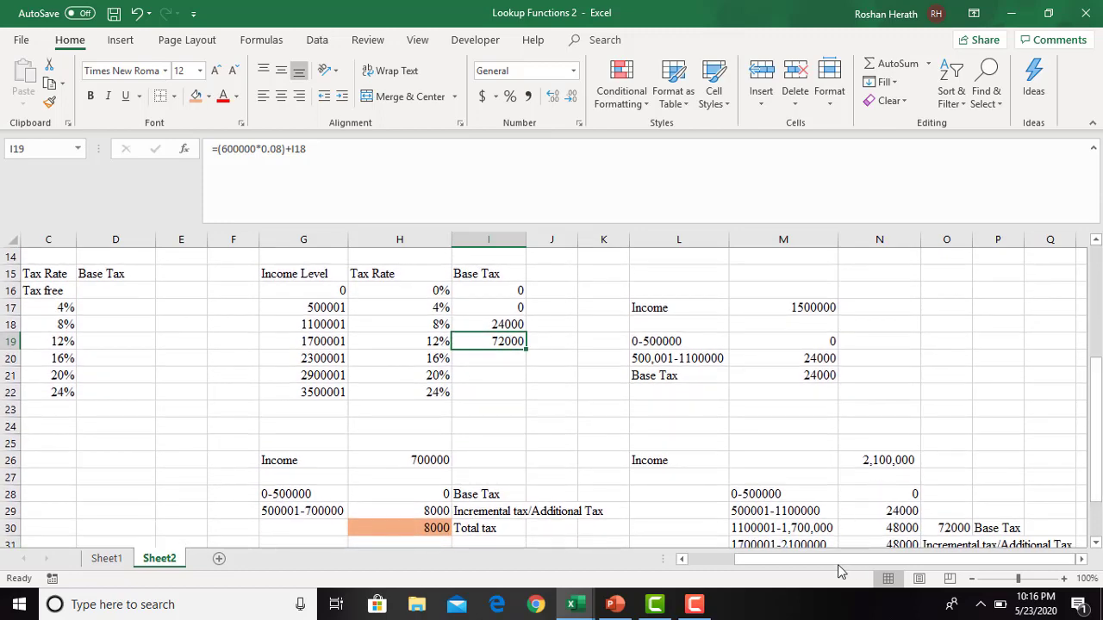
pyautogui.moveTo(824, 570); pyautogui.dragTo(779, 569)
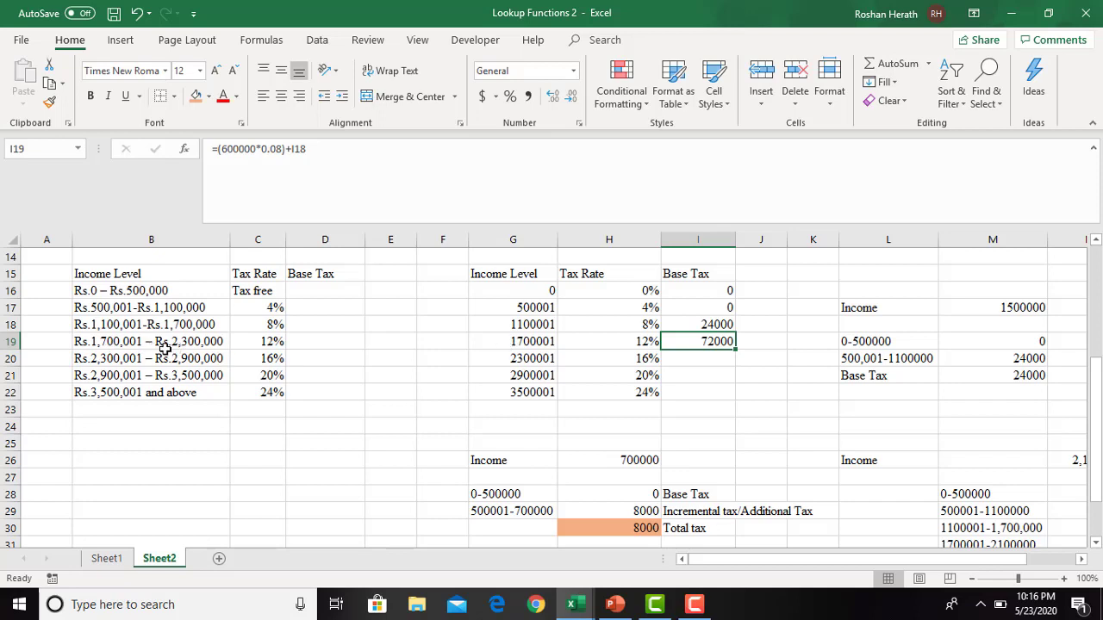
pyautogui.click(692, 358)
pyautogui.write('=600000')
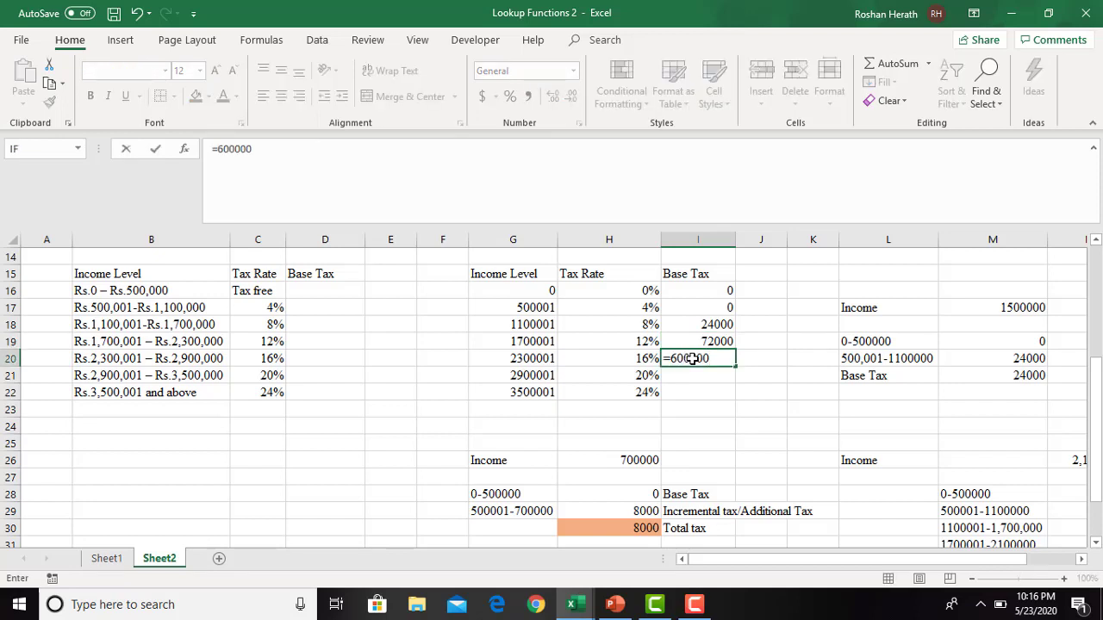
pyautogui.write('*')
pyautogui.click(633, 343)
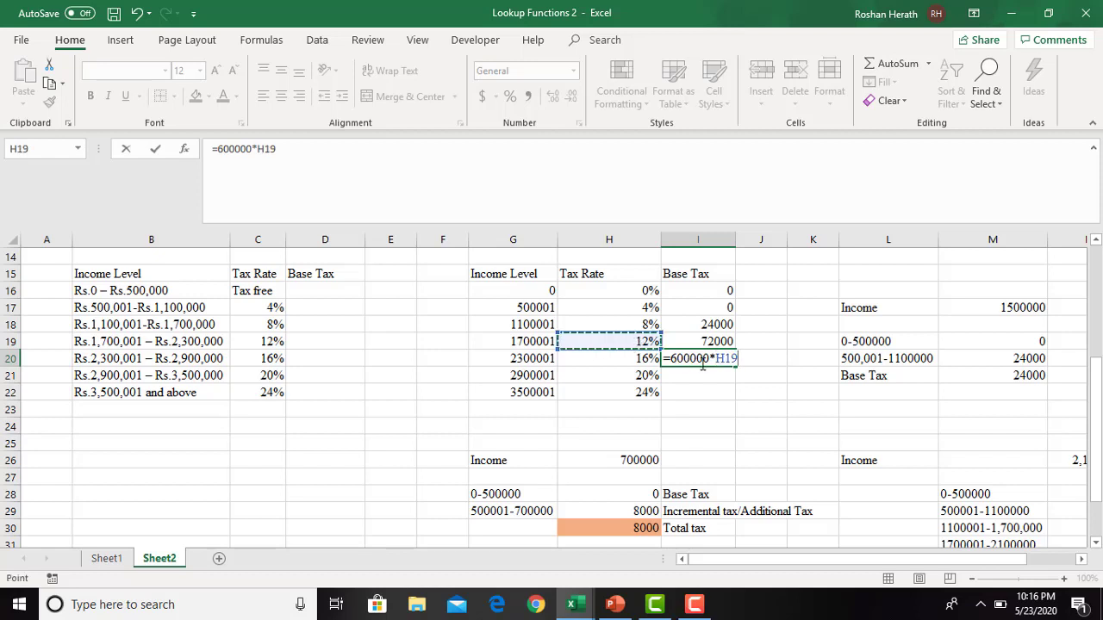
pyautogui.click(670, 360)
pyautogui.write('(')
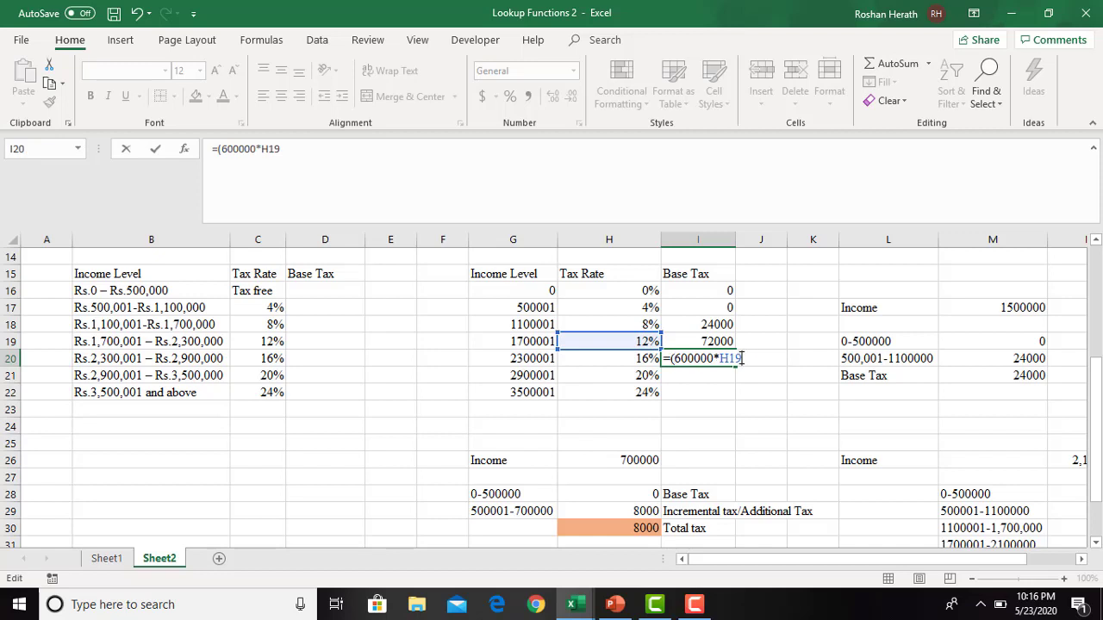
pyautogui.write('+')
pyautogui.click(708, 342)
pyautogui.press('Return')
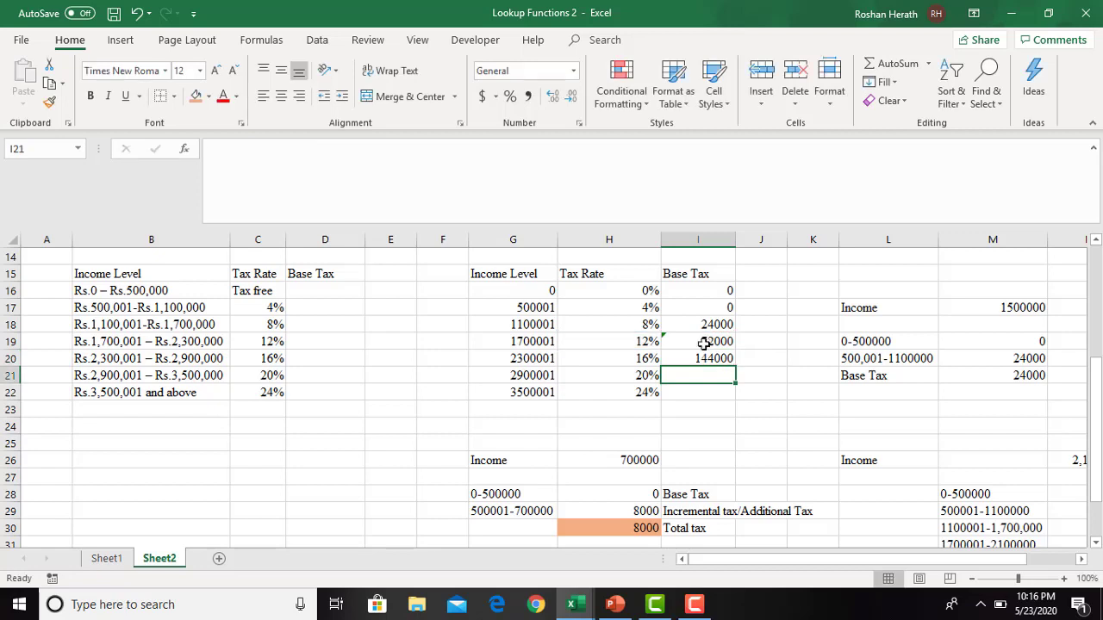
pyautogui.click(708, 358)
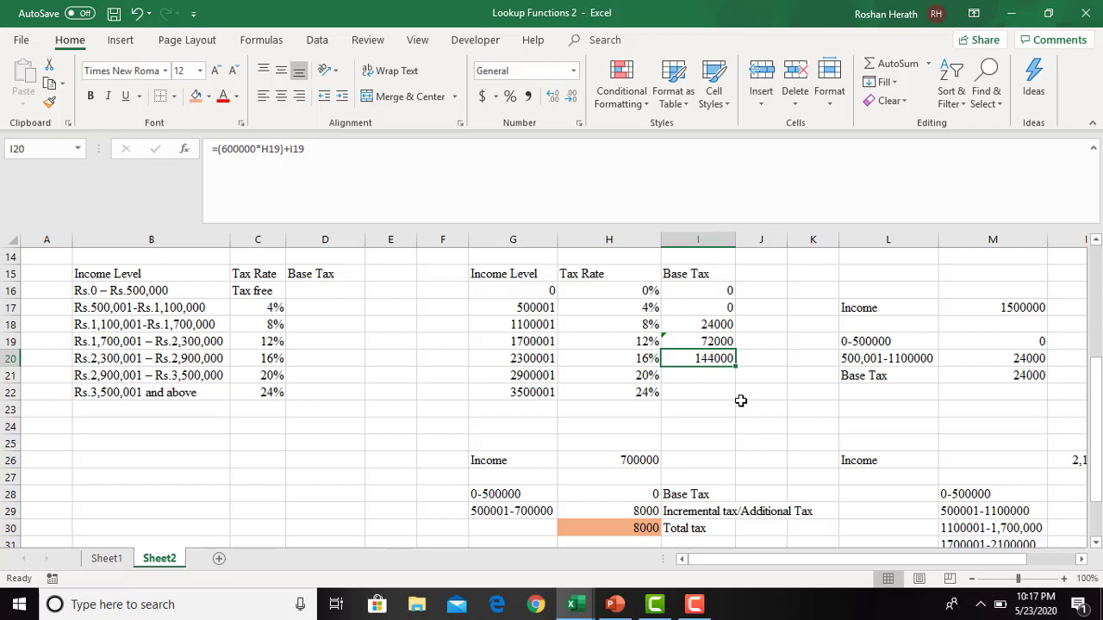
# - Calculate the base tax for income level 2900001 in I21 with the formula =(600000*H20)+I20
pyautogui.click(690, 379)
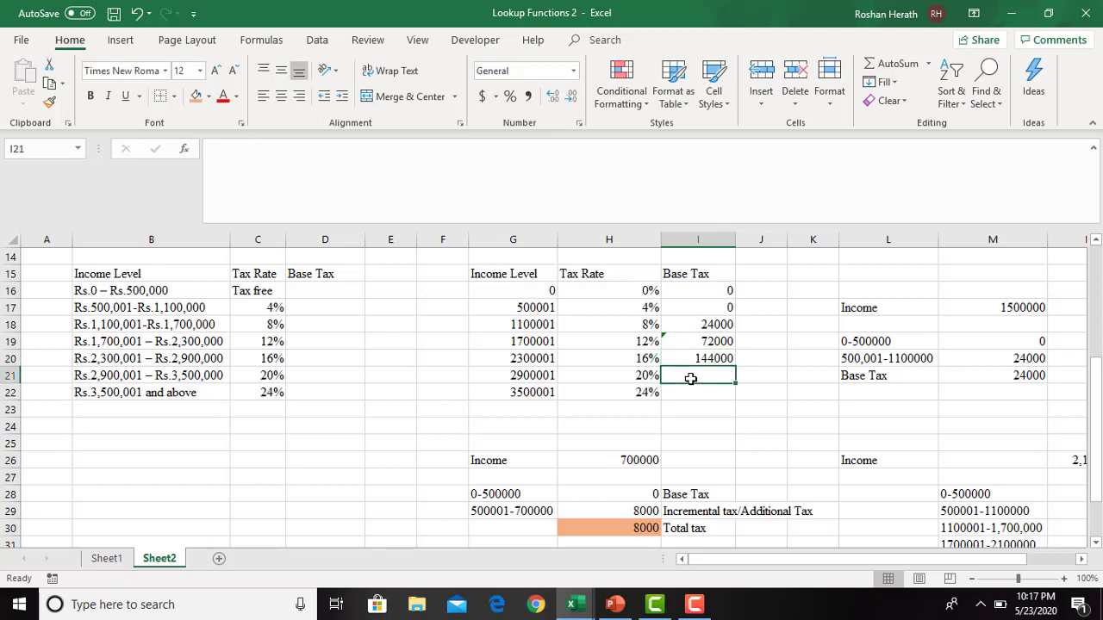
pyautogui.write('=')
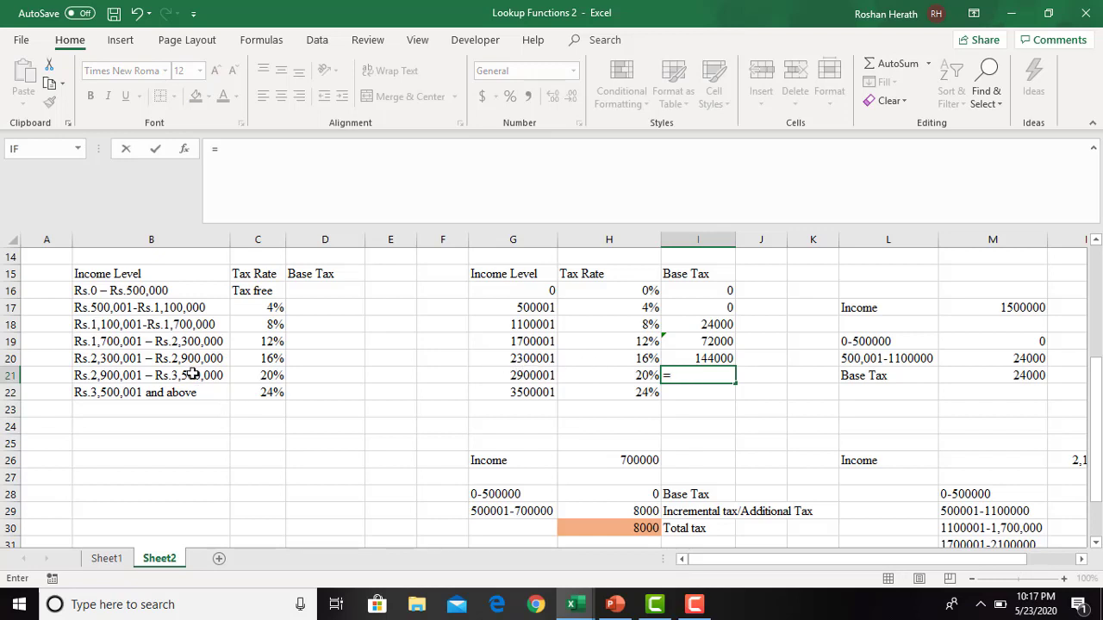
pyautogui.write('600')
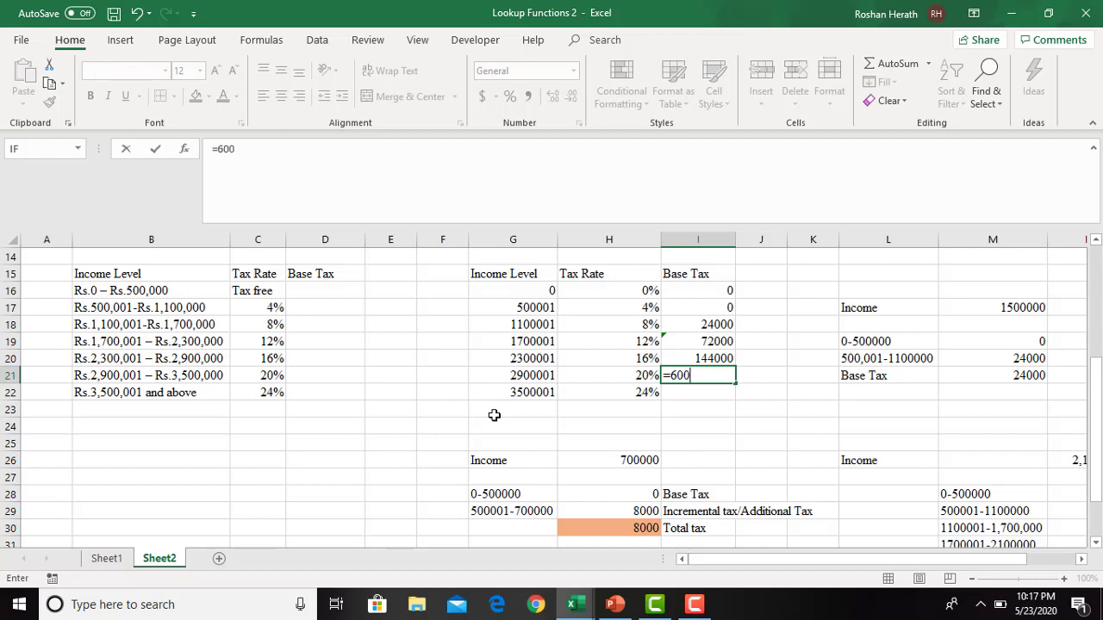
pyautogui.write('000*')
pyautogui.click(637, 355)
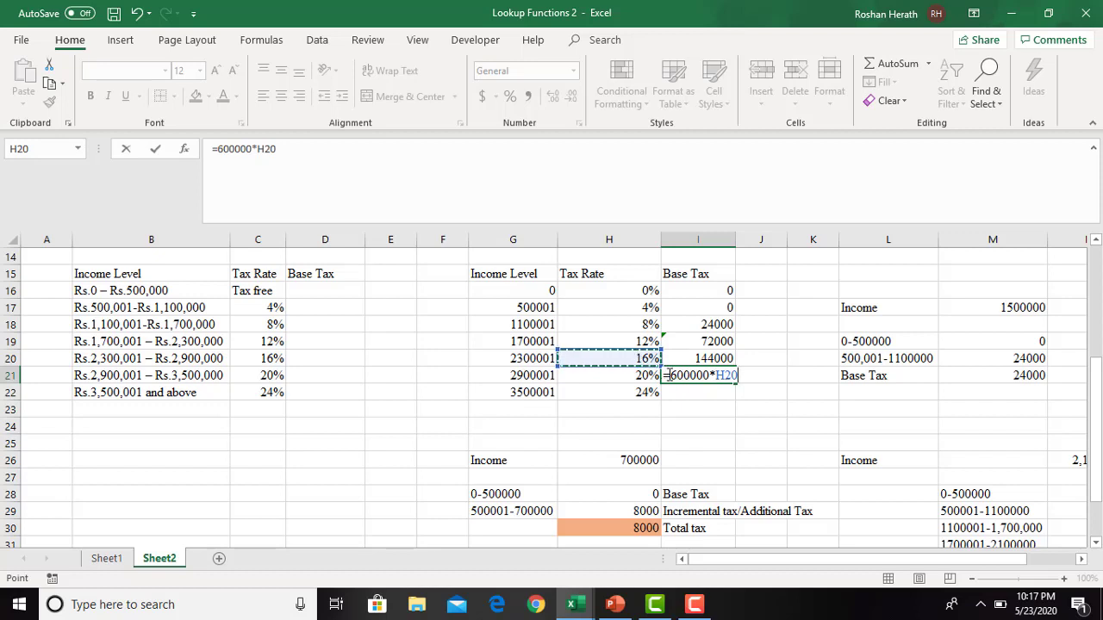
pyautogui.click(671, 376)
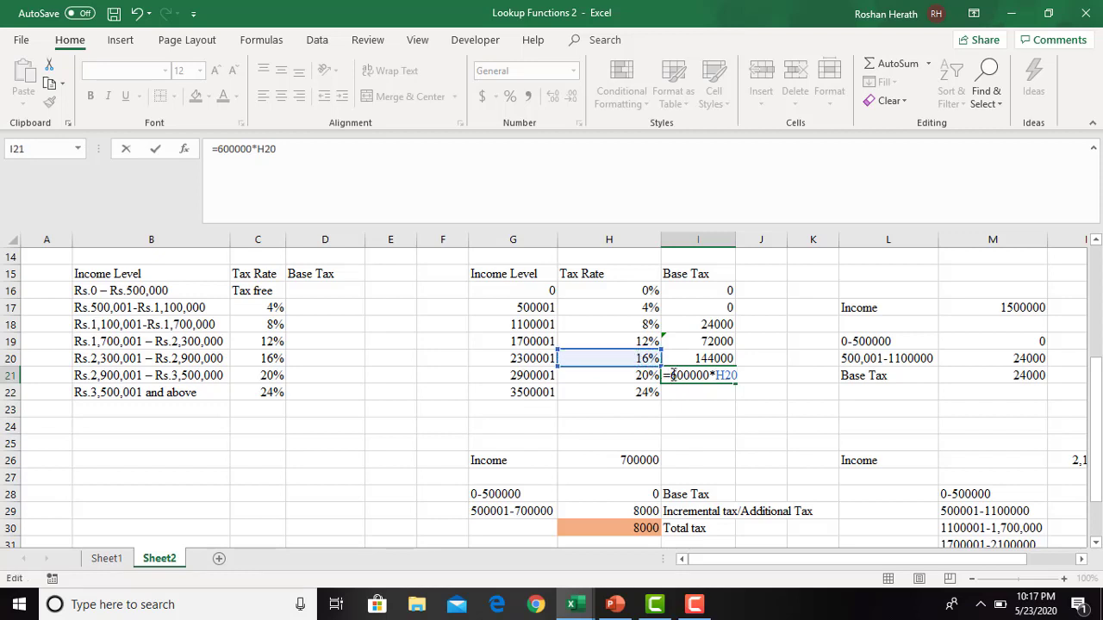
pyautogui.write('(')
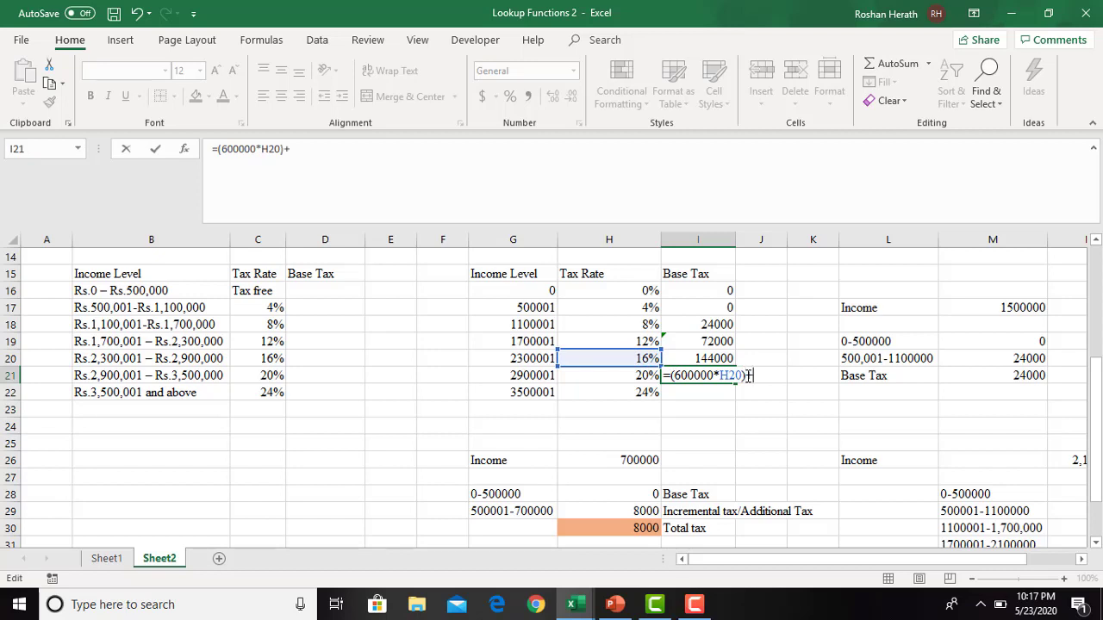
pyautogui.click(698, 358)
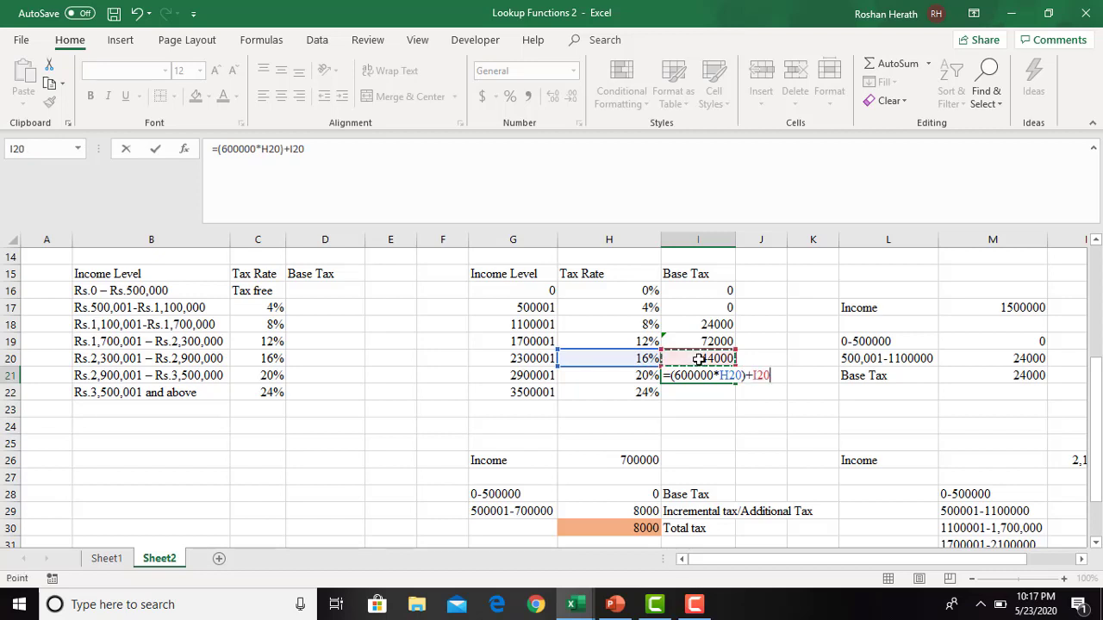
pyautogui.press('Return')
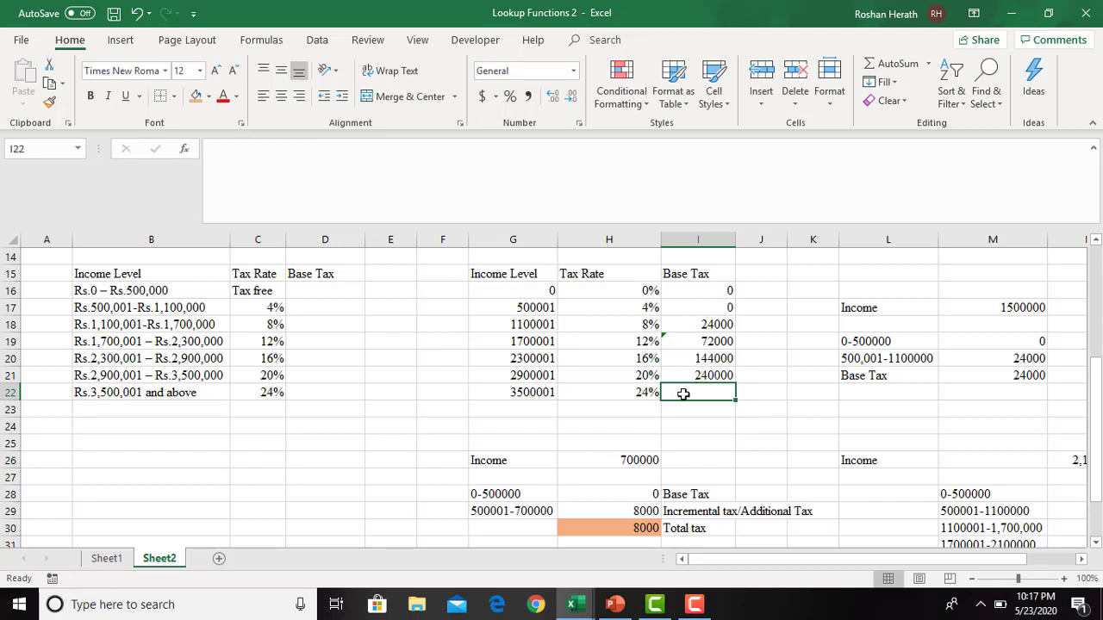
# - Calculate the base tax for income level 3500001 in I22 with the formula =(600000*H21)+I21
pyautogui.write('=')
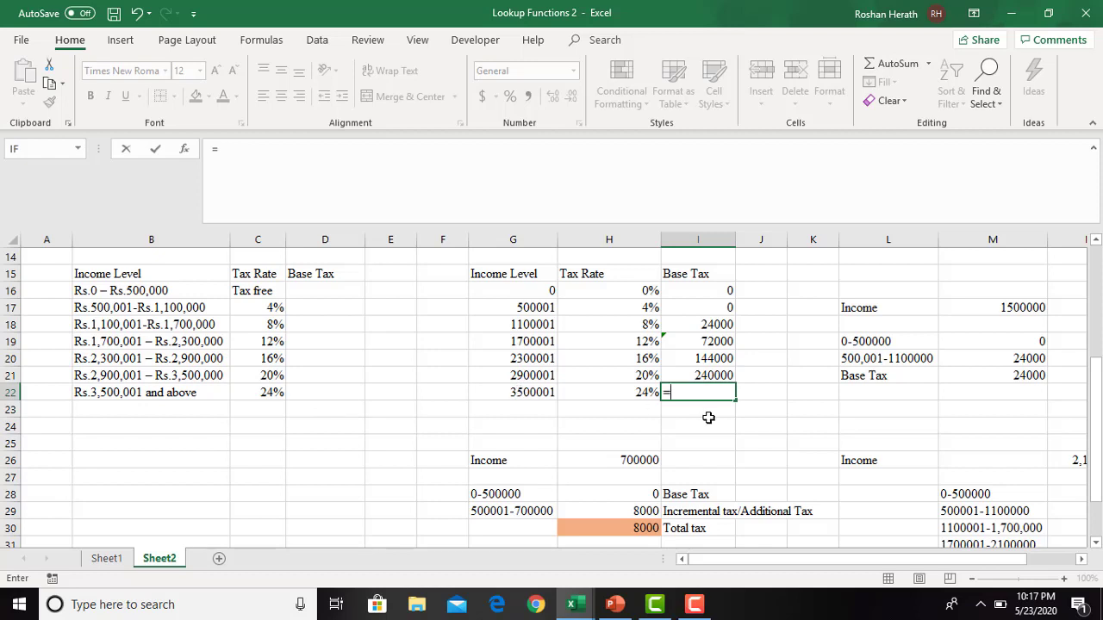
pyautogui.write('600')
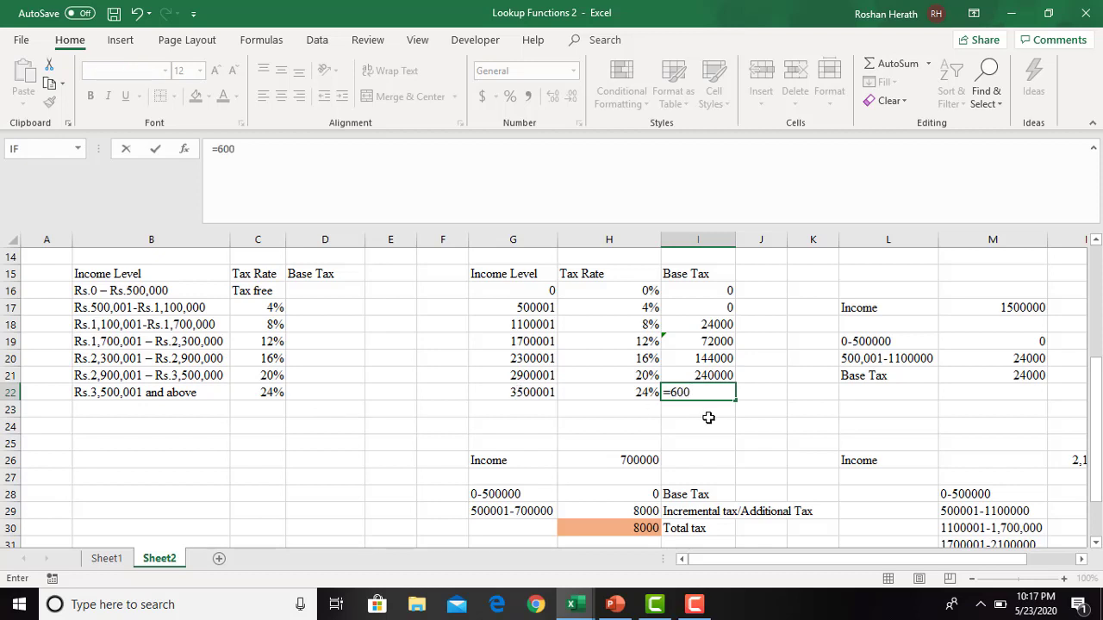
pyautogui.press('BackSpace')
pyautogui.press('BackSpace')
pyautogui.press('BackSpace')
pyautogui.write('(600000')
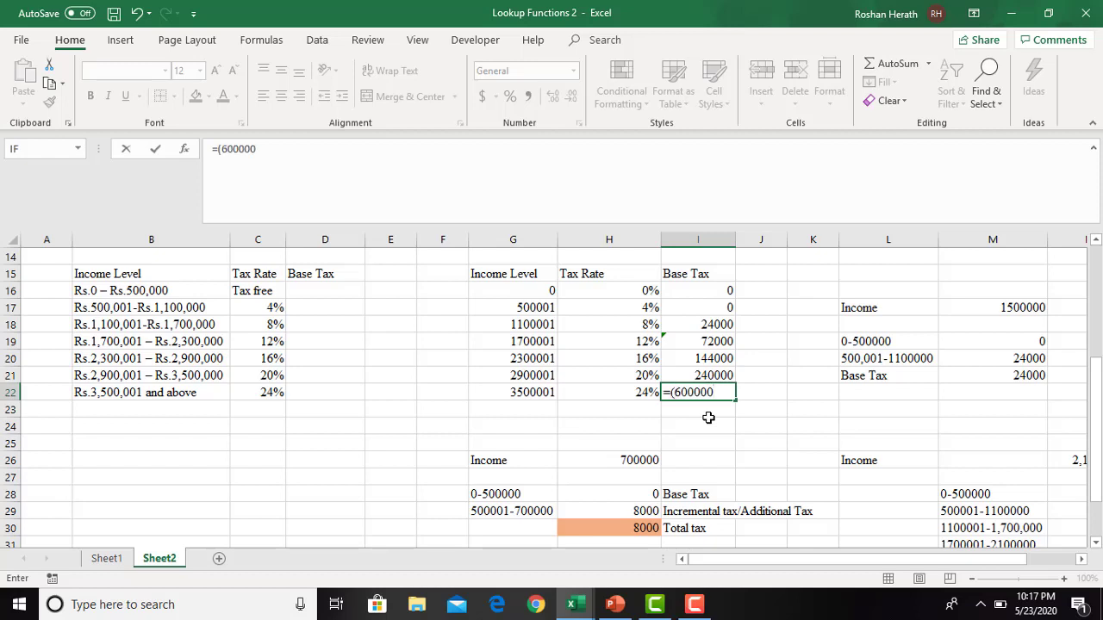
pyautogui.write('*')
pyautogui.click(631, 379)
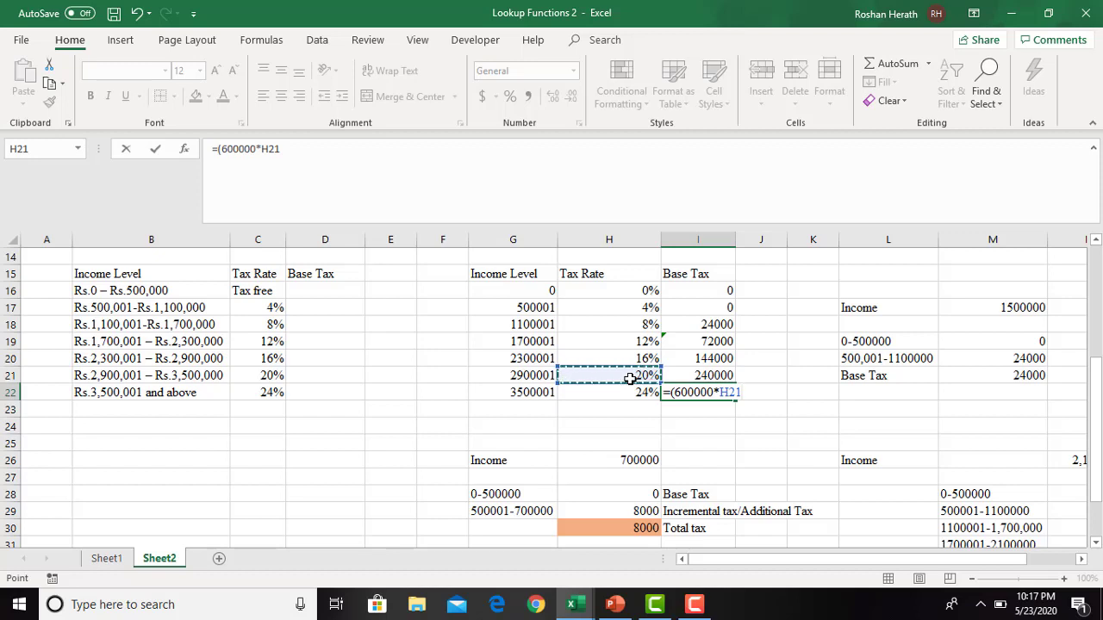
pyautogui.write(')+')
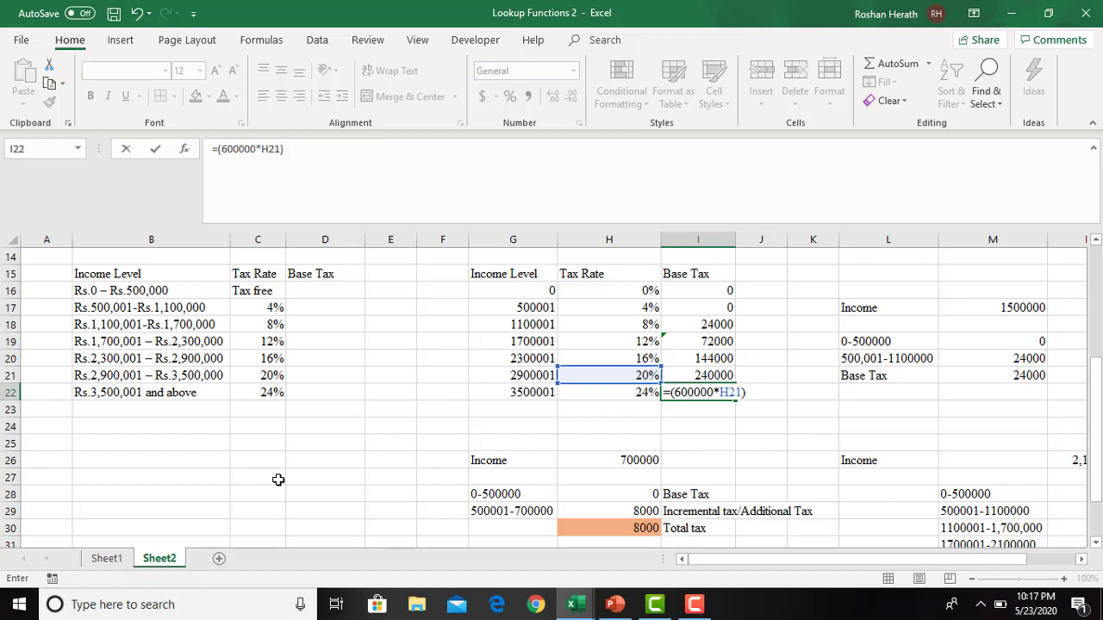
pyautogui.click(689, 375)
pyautogui.press('Return')
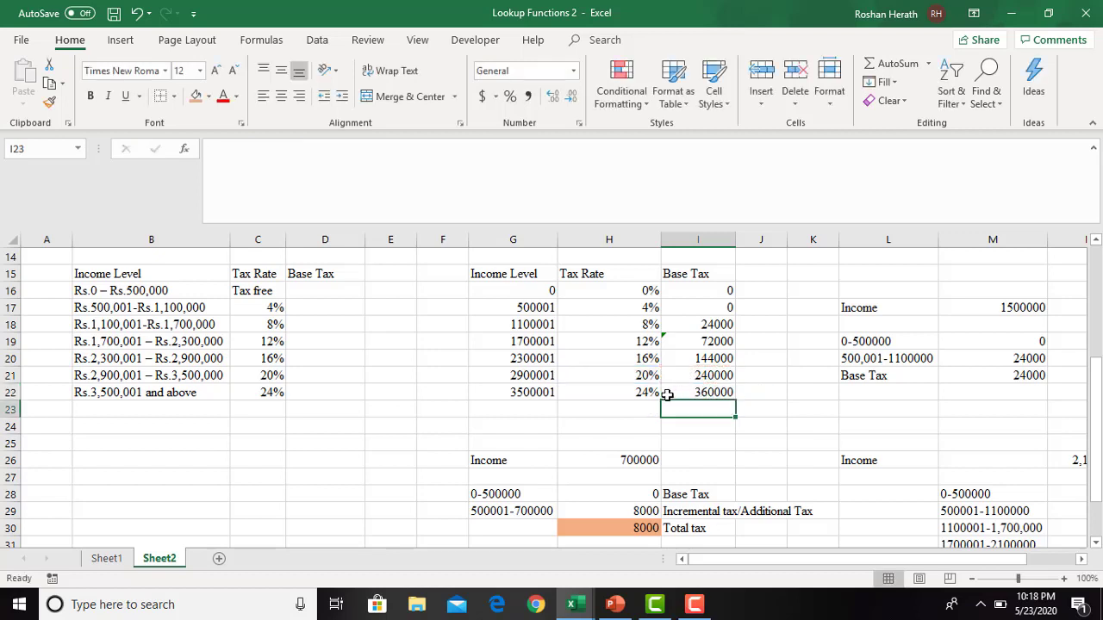
# - Widen columns I and J slightly to make room for a second base tax column
pyautogui.click(729, 393)
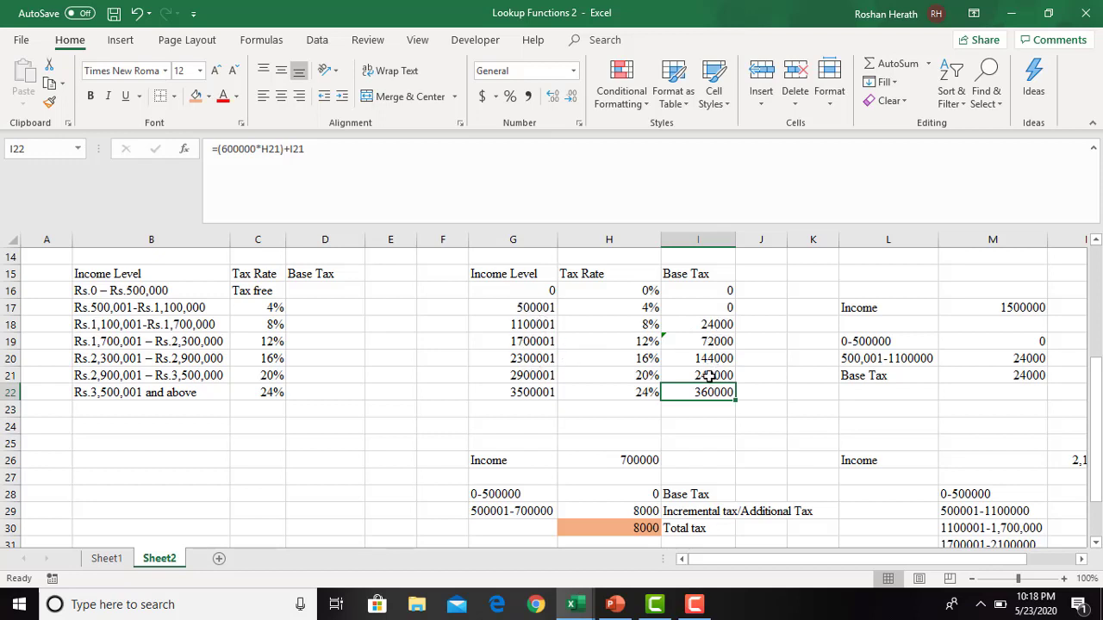
pyautogui.moveTo(738, 242); pyautogui.dragTo(740, 242)
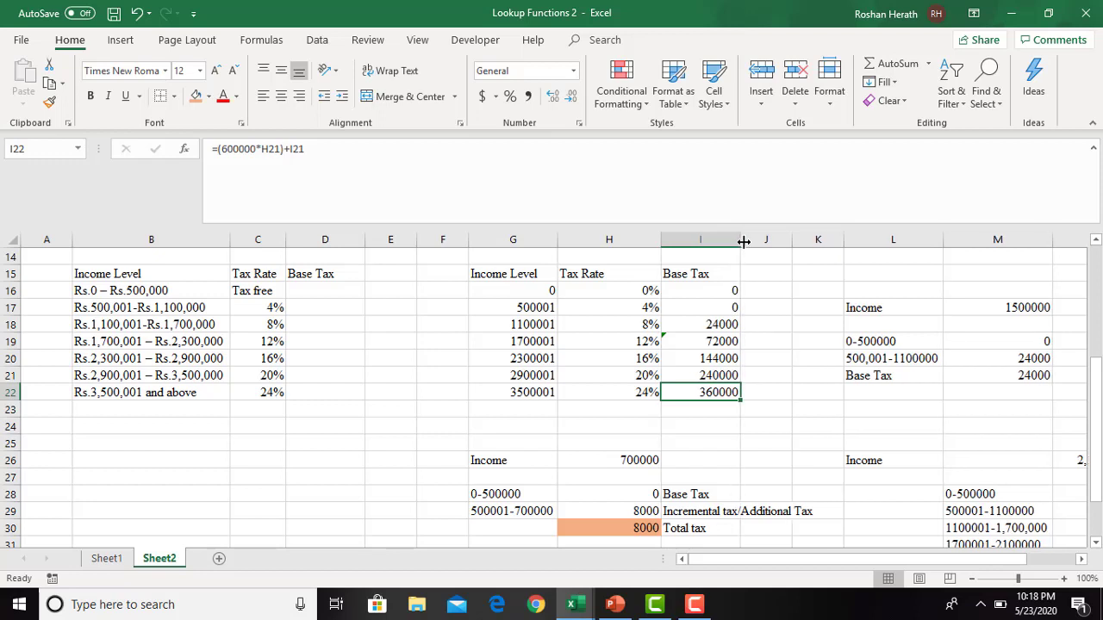
pyautogui.click(750, 294)
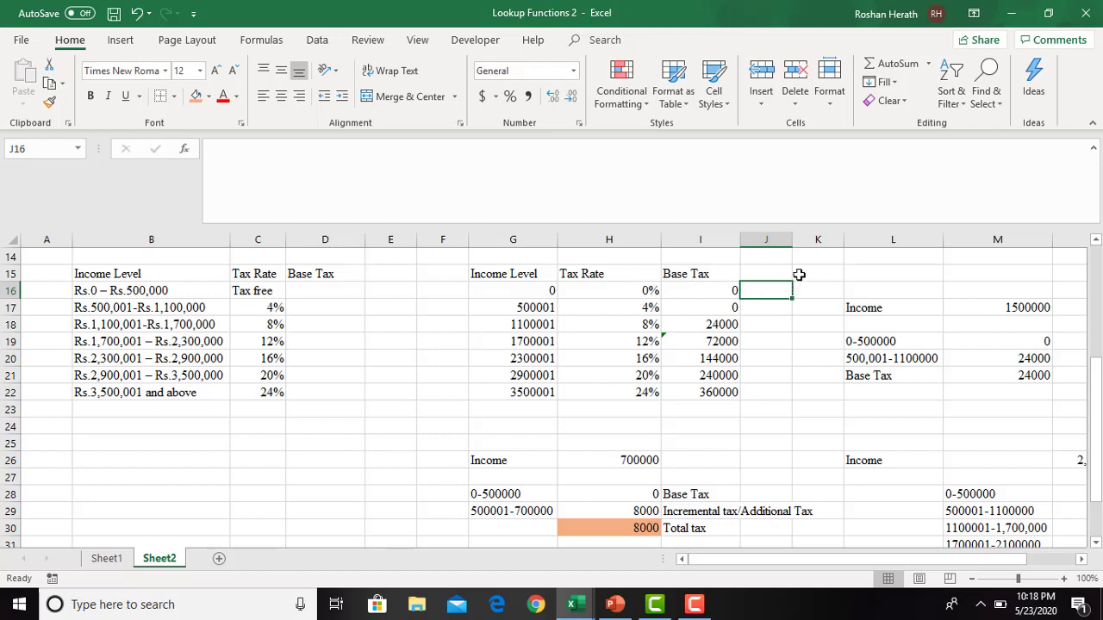
pyautogui.moveTo(791, 239); pyautogui.dragTo(805, 238)
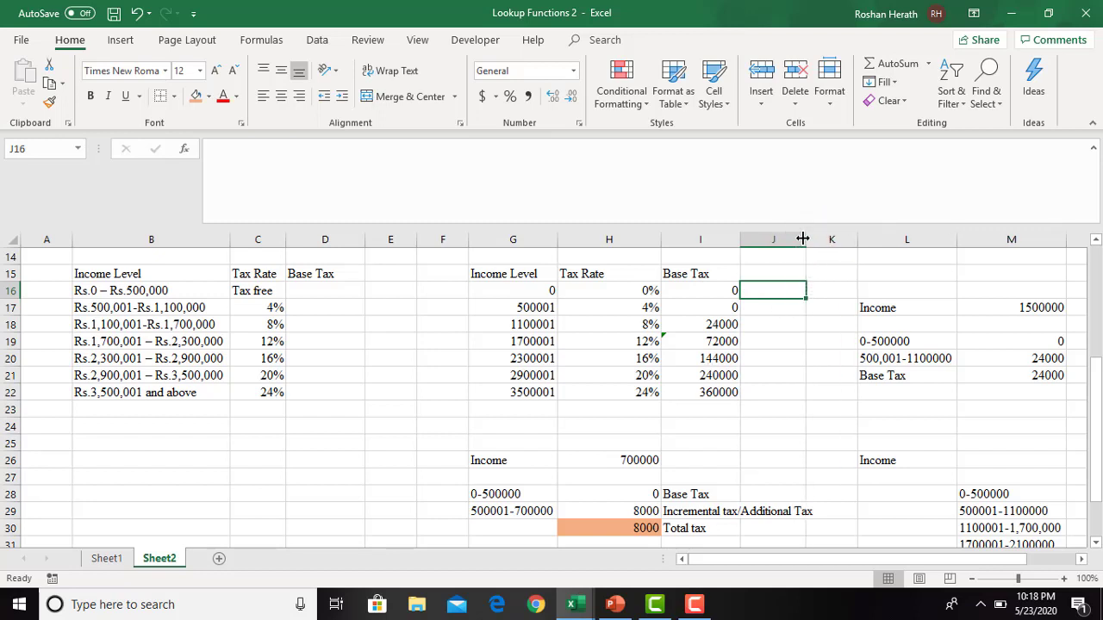
pyautogui.click(826, 335)
pyautogui.click(777, 325)
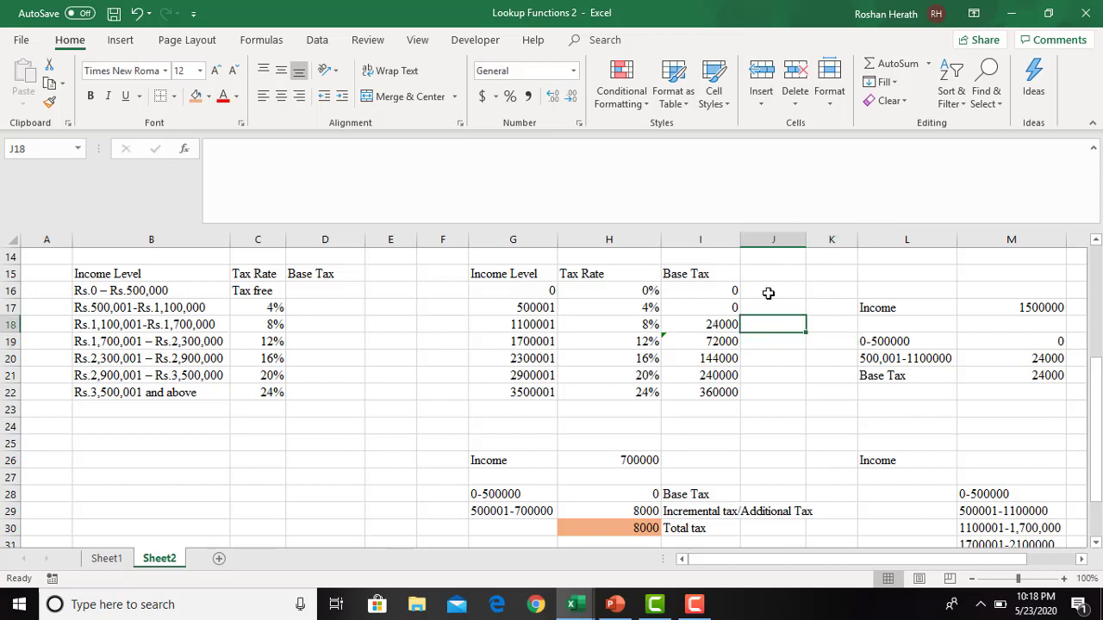
pyautogui.click(768, 293)
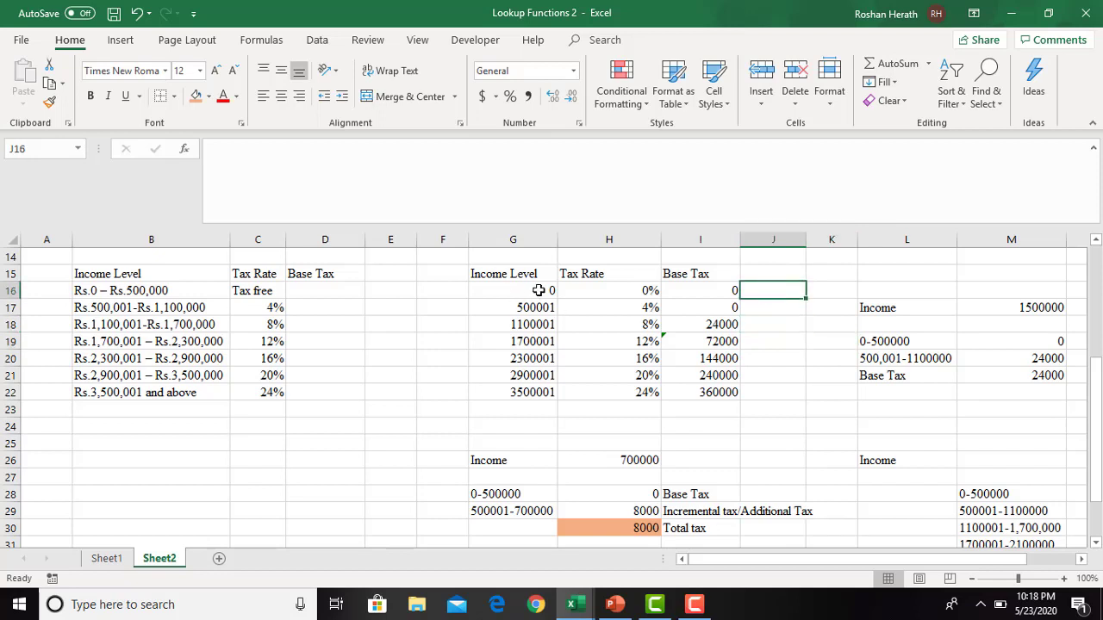
# - Copy the Base Tax heading from I15 into J15
pyautogui.click(678, 276)
pyautogui.hotkey('ctrl', 'c')
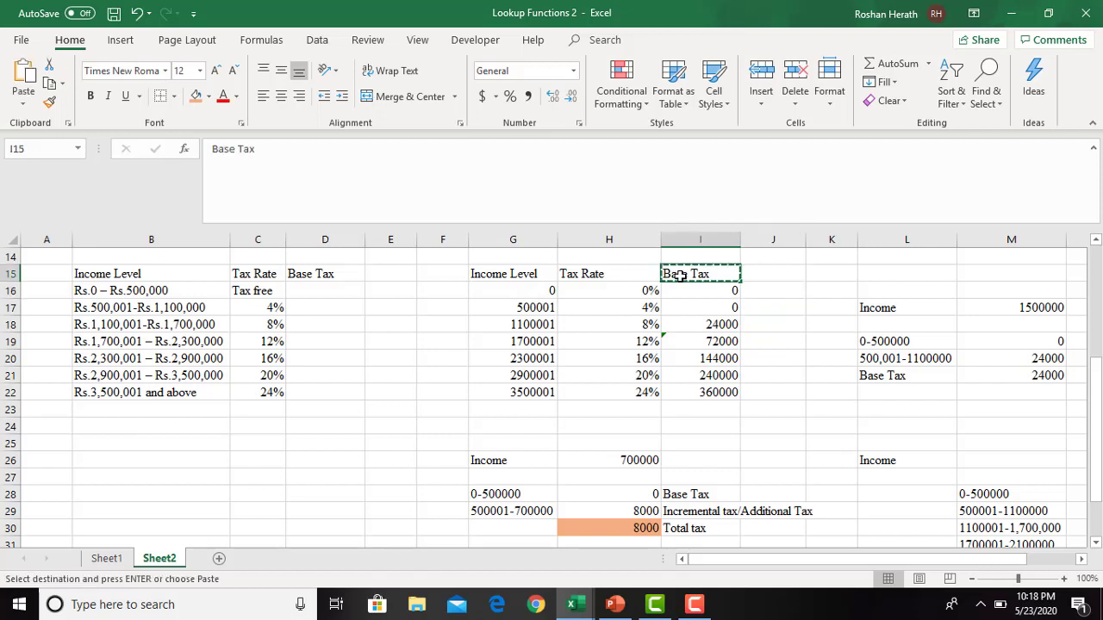
pyautogui.click(751, 267)
pyautogui.hotkey('ctrl', 'v')
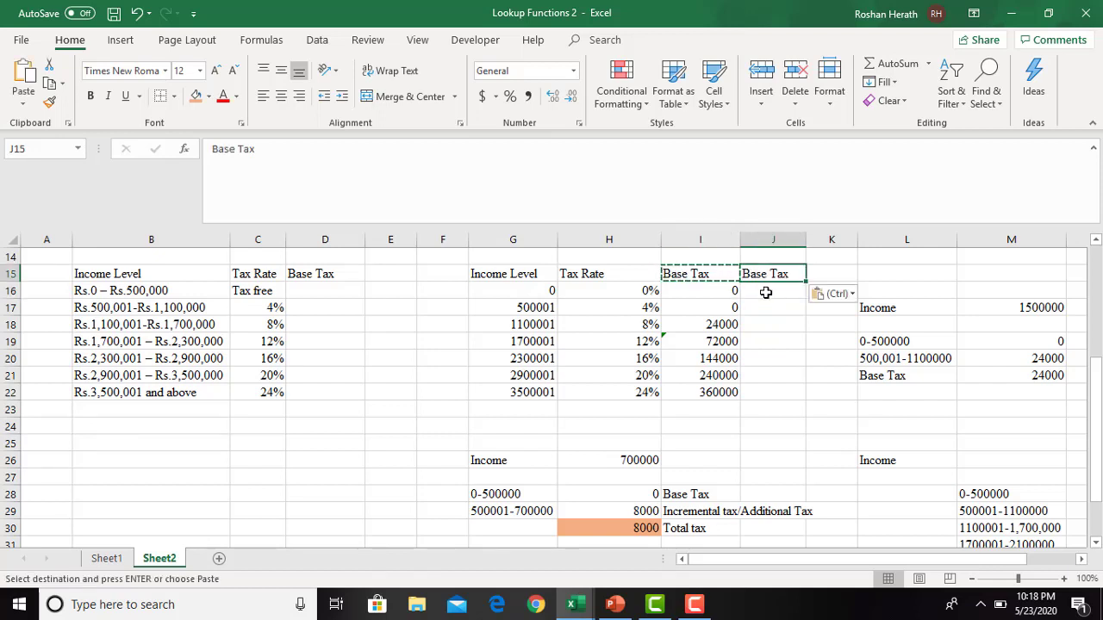
pyautogui.press('Escape')
# - Enter 0 in J16 as the base tax for income level 0
pyautogui.click(765, 293)
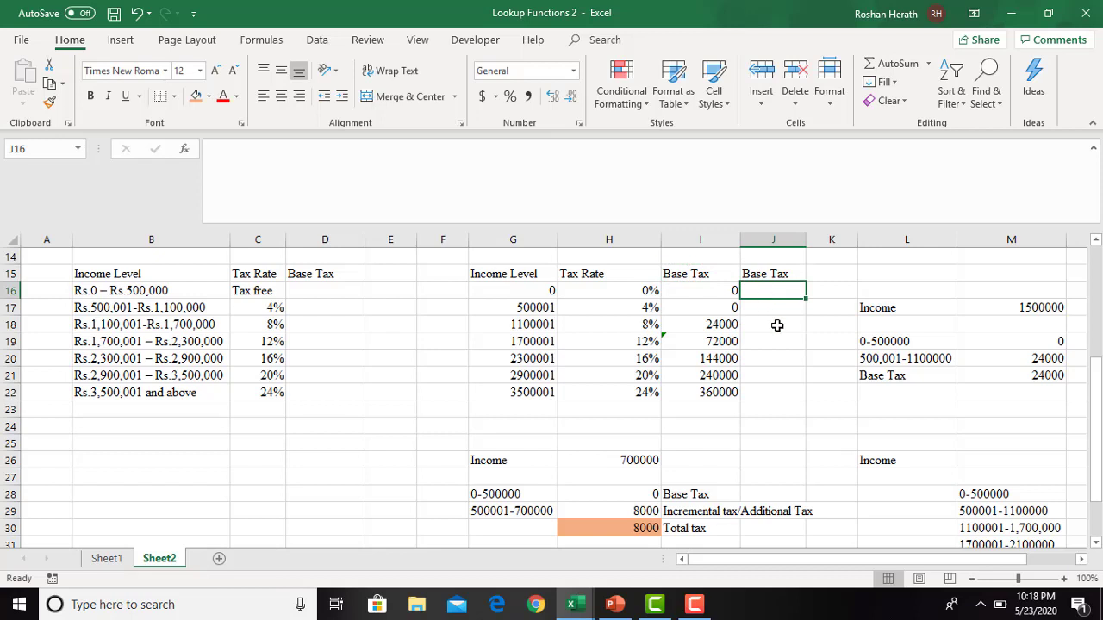
pyautogui.write('0')
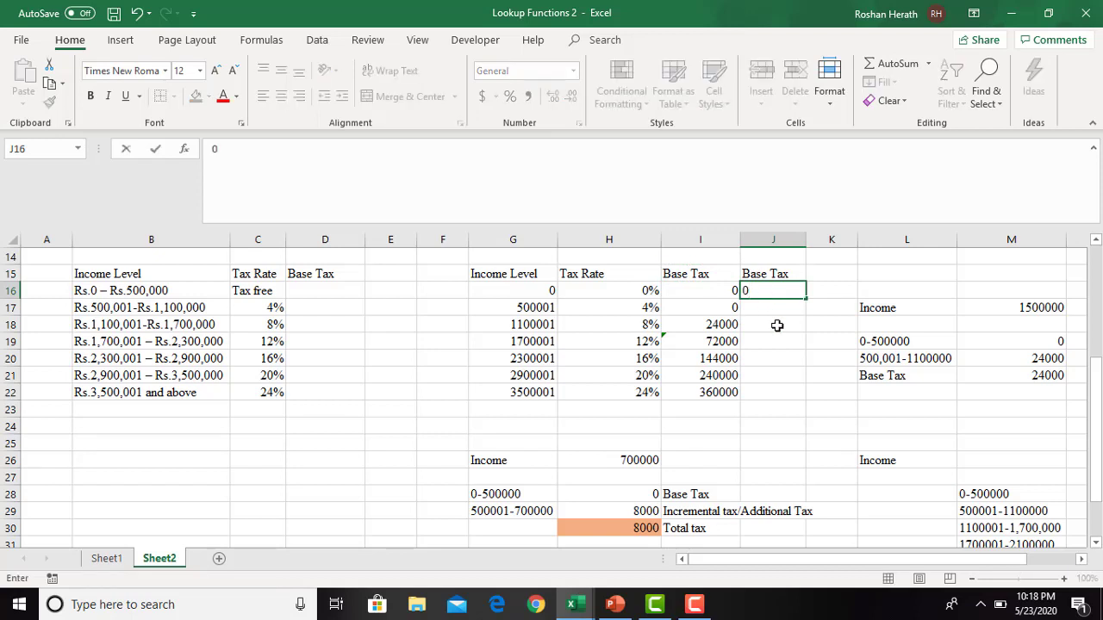
pyautogui.press('Return')
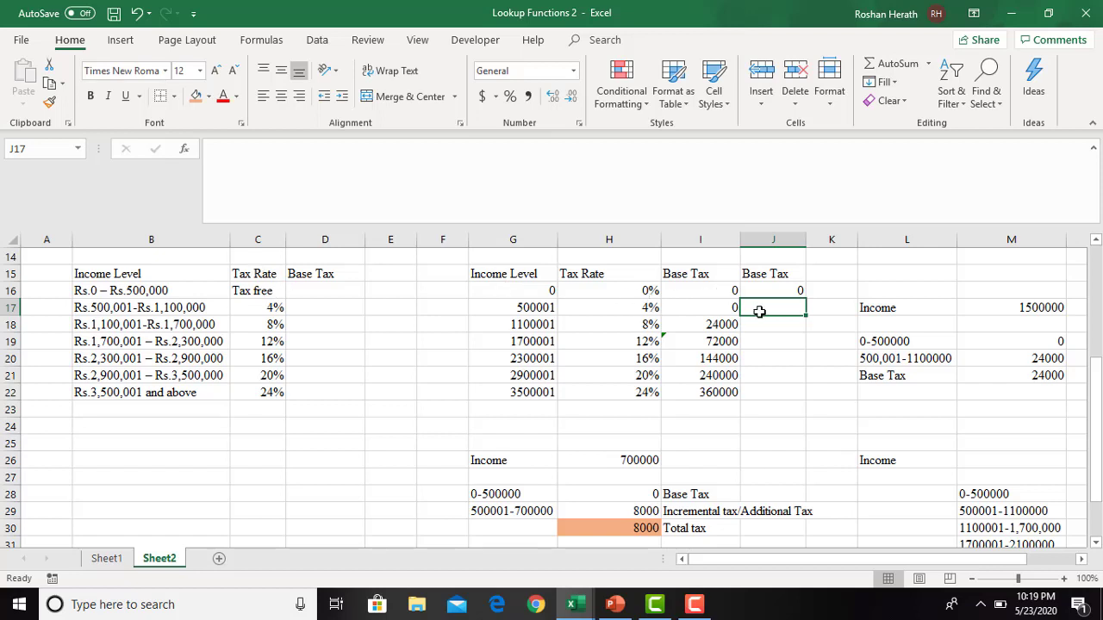
# - Calculate the base tax for income level 500001 in J17 with the formula =500000*0
pyautogui.write('=50')
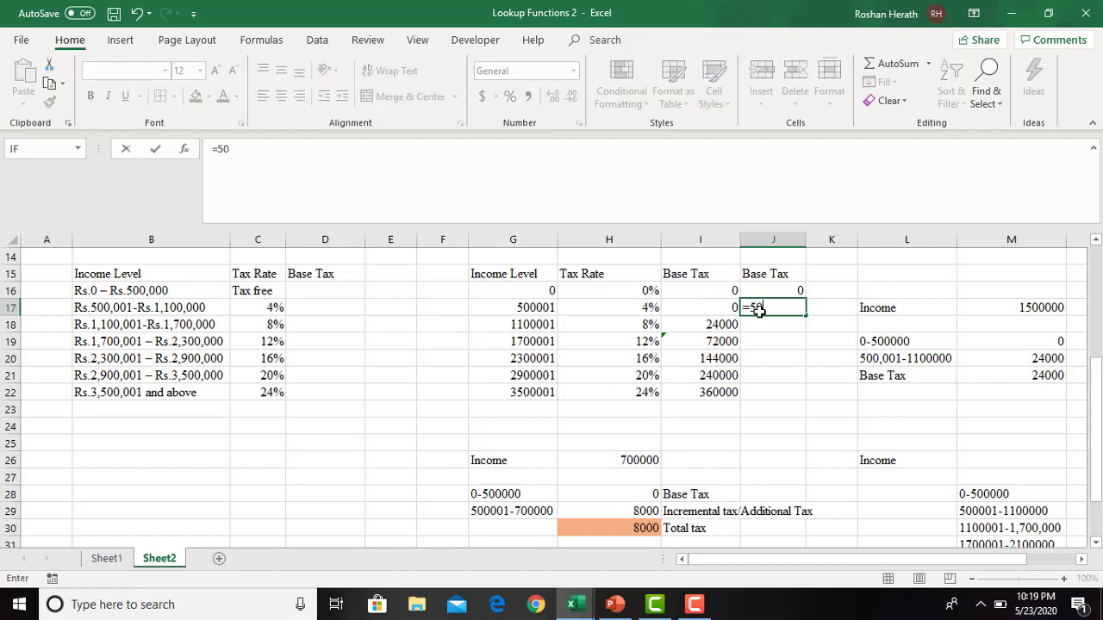
pyautogui.write('0000')
pyautogui.press('BackSpace')
pyautogui.write('0000*')
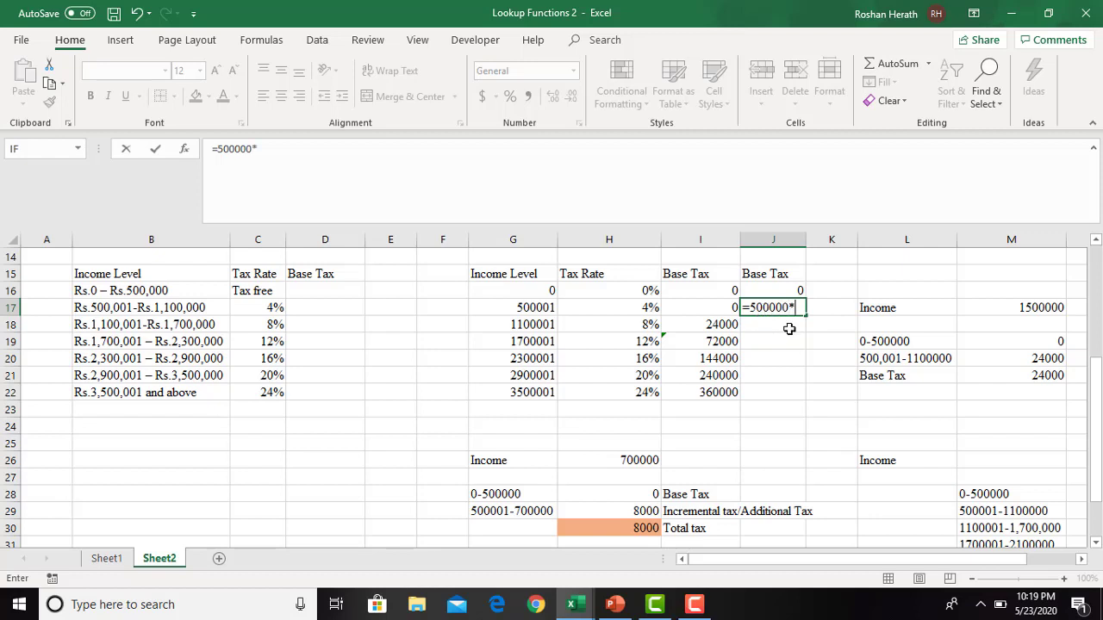
pyautogui.write('0.0')
pyautogui.press('Return')
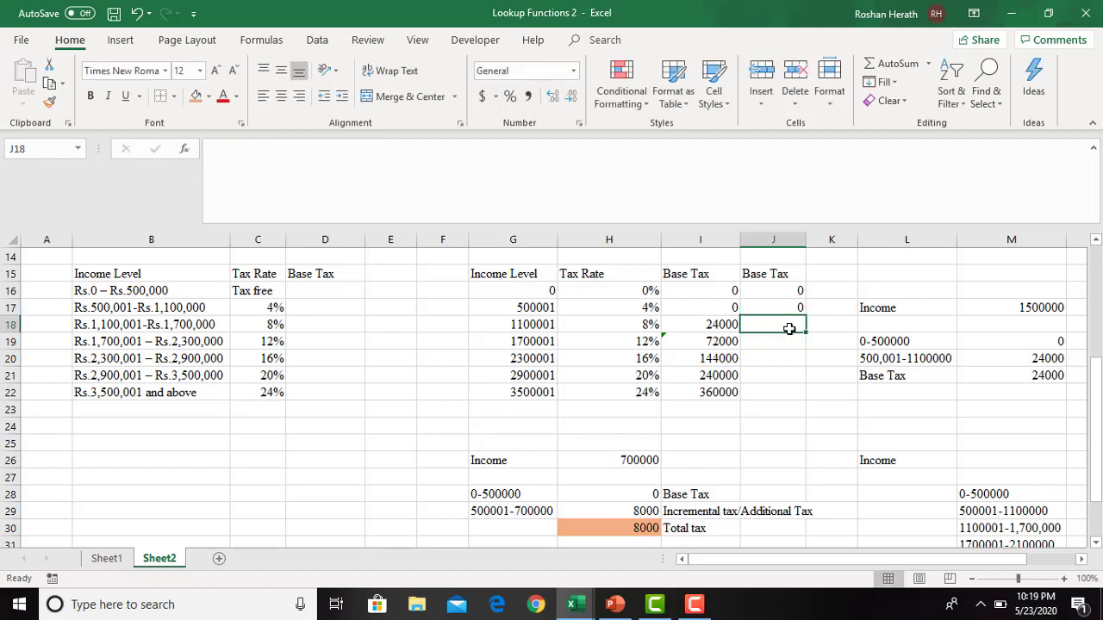
# - Replace the formula in J17 with the plain value 0
pyautogui.click(788, 309)
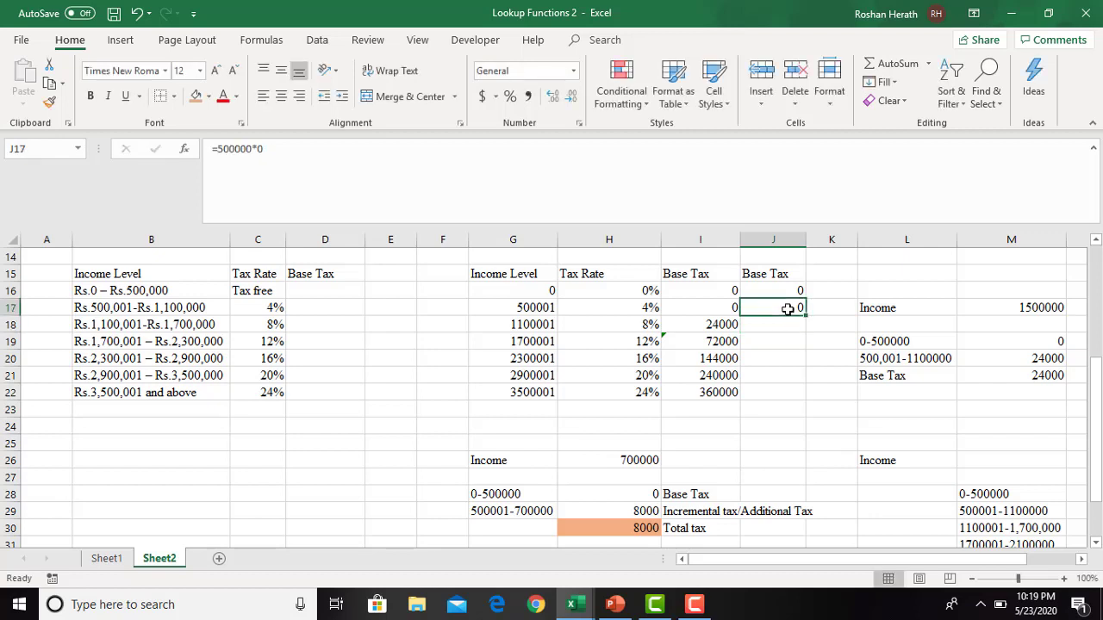
pyautogui.write('0')
pyautogui.press('Return')
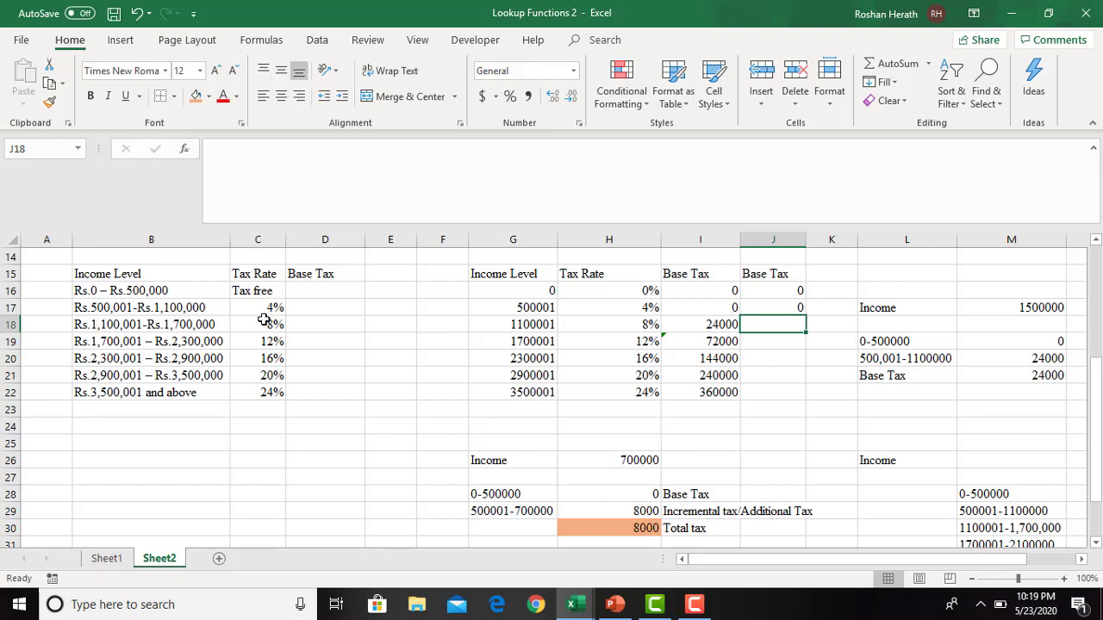
# - Calculate the base tax for income level 1100001 in J18 with the formula =(G18-G17)*H17+J17
pyautogui.write('=')
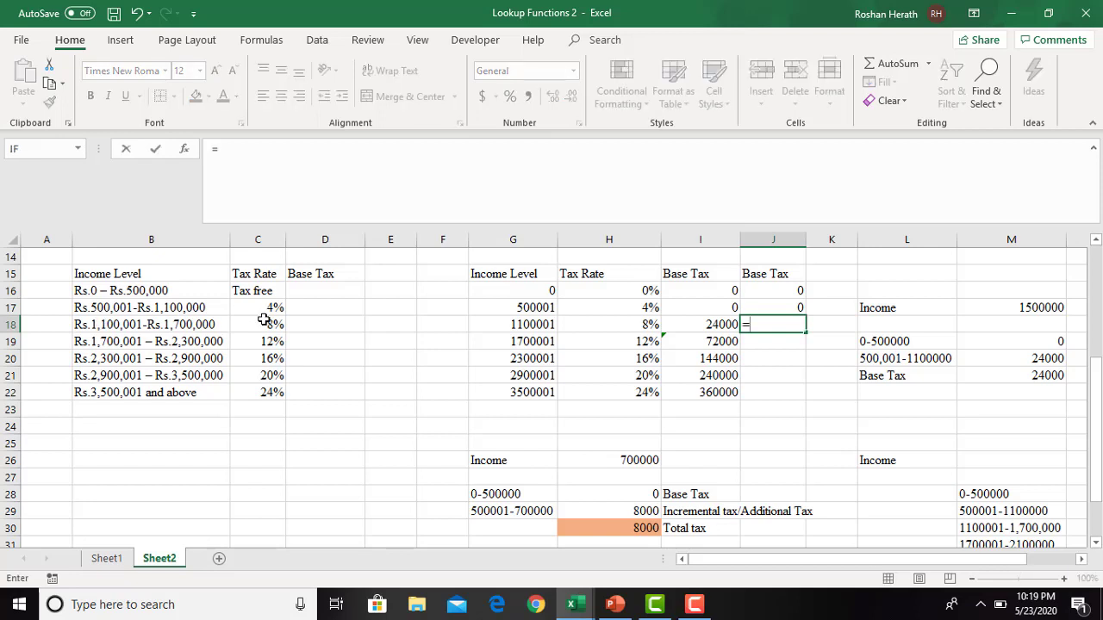
pyautogui.write('(')
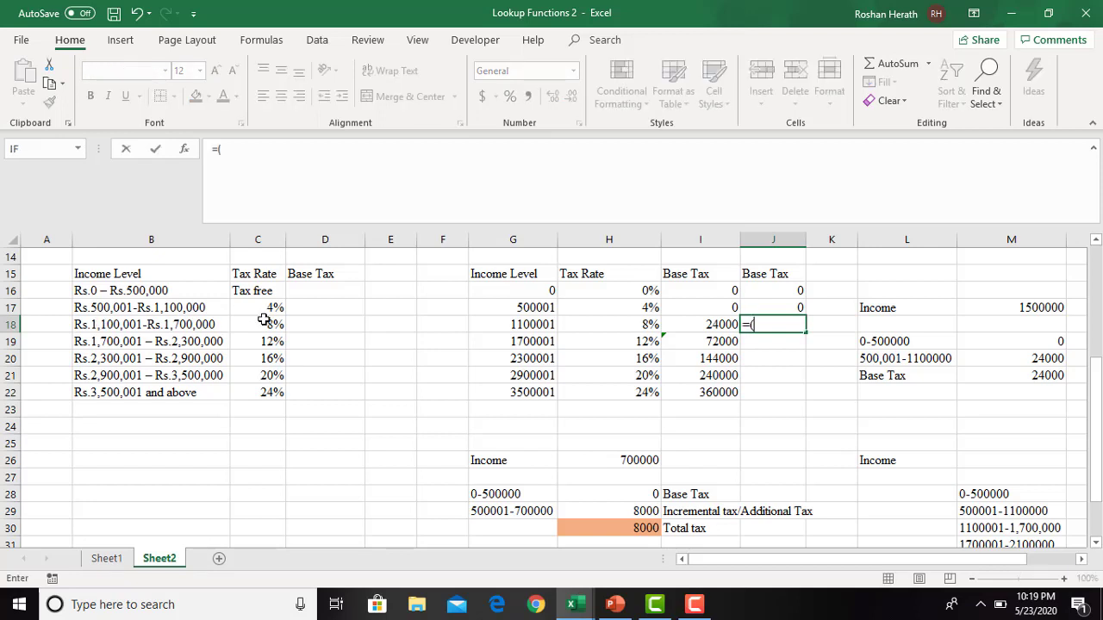
pyautogui.click(518, 324)
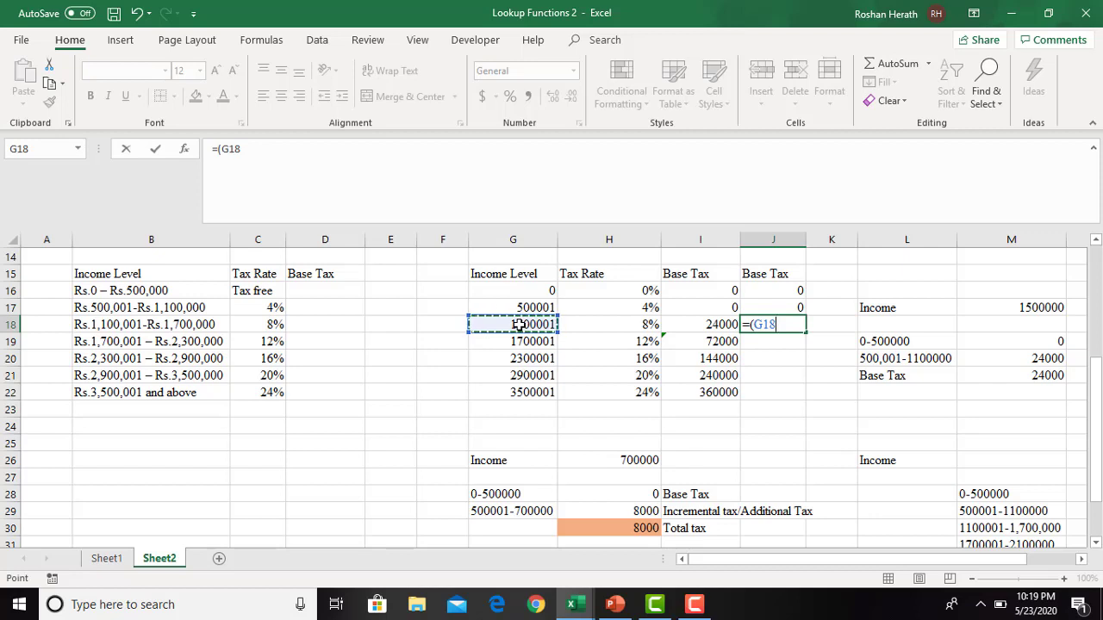
pyautogui.write('-')
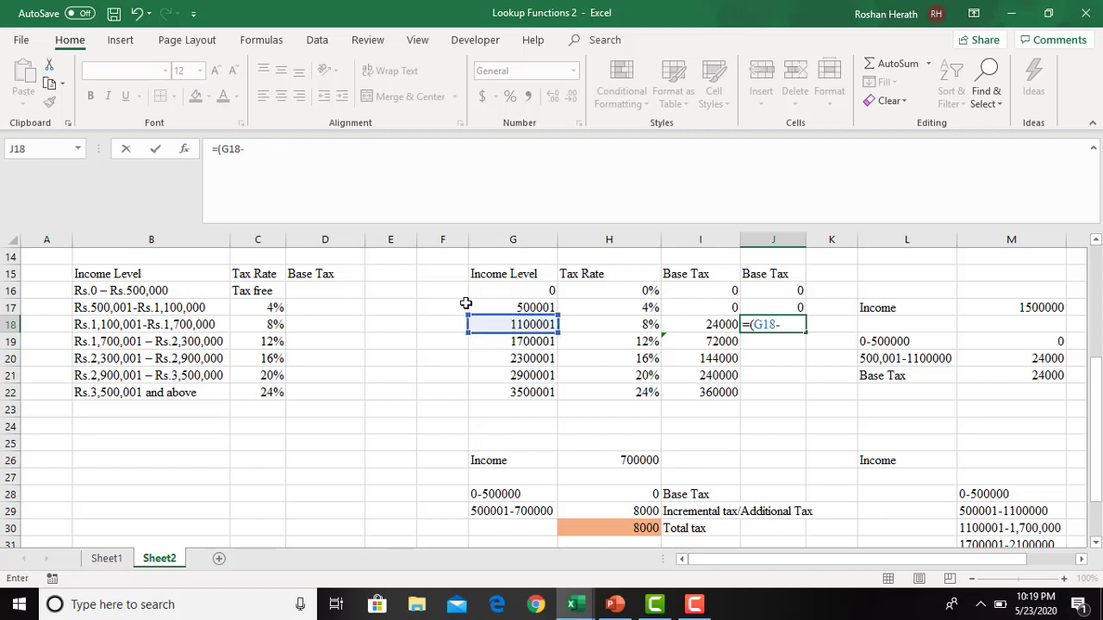
pyautogui.click(521, 307)
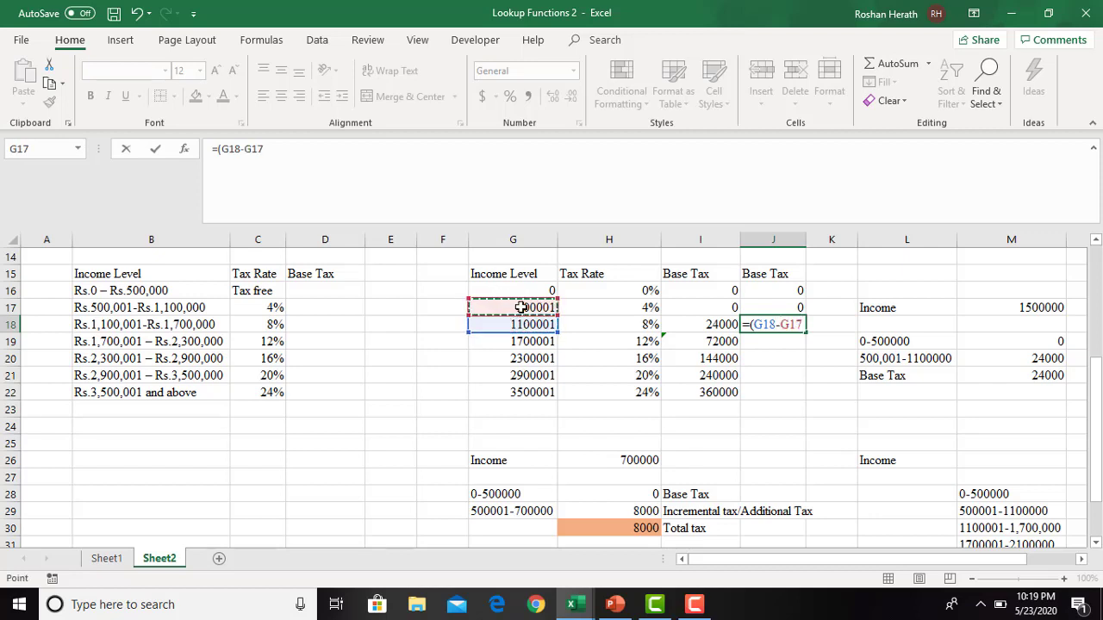
pyautogui.write(')*')
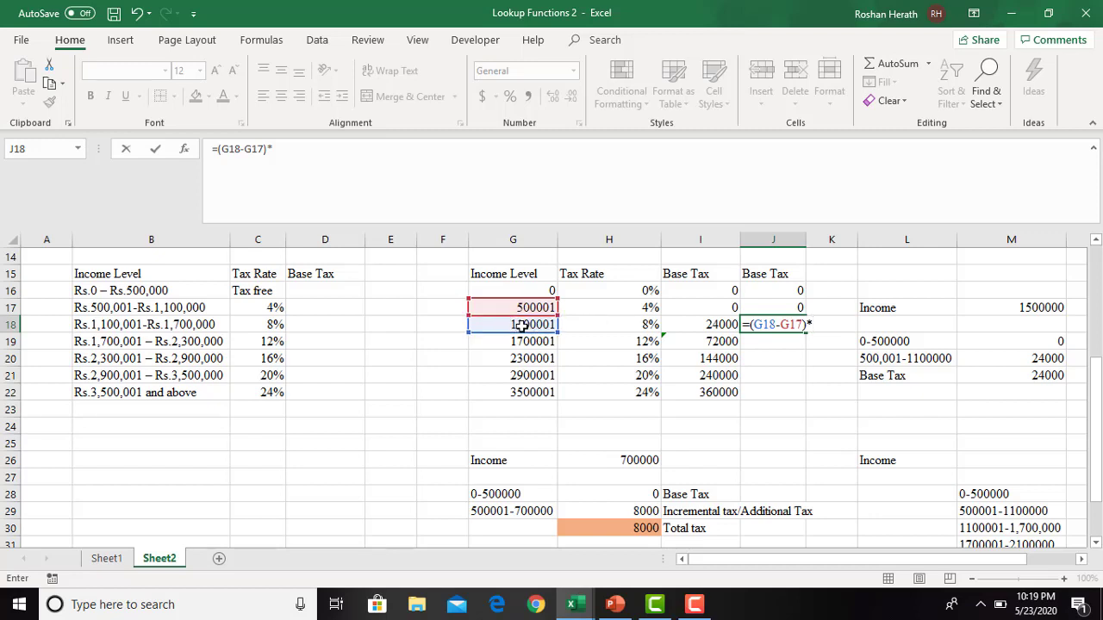
pyautogui.click(632, 308)
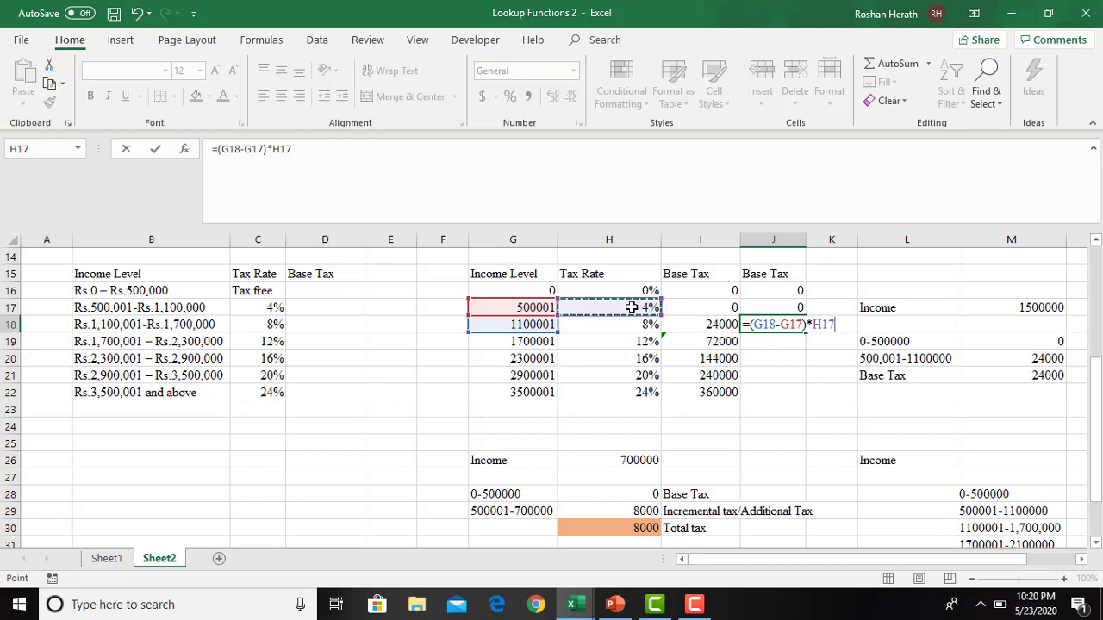
pyautogui.write('+')
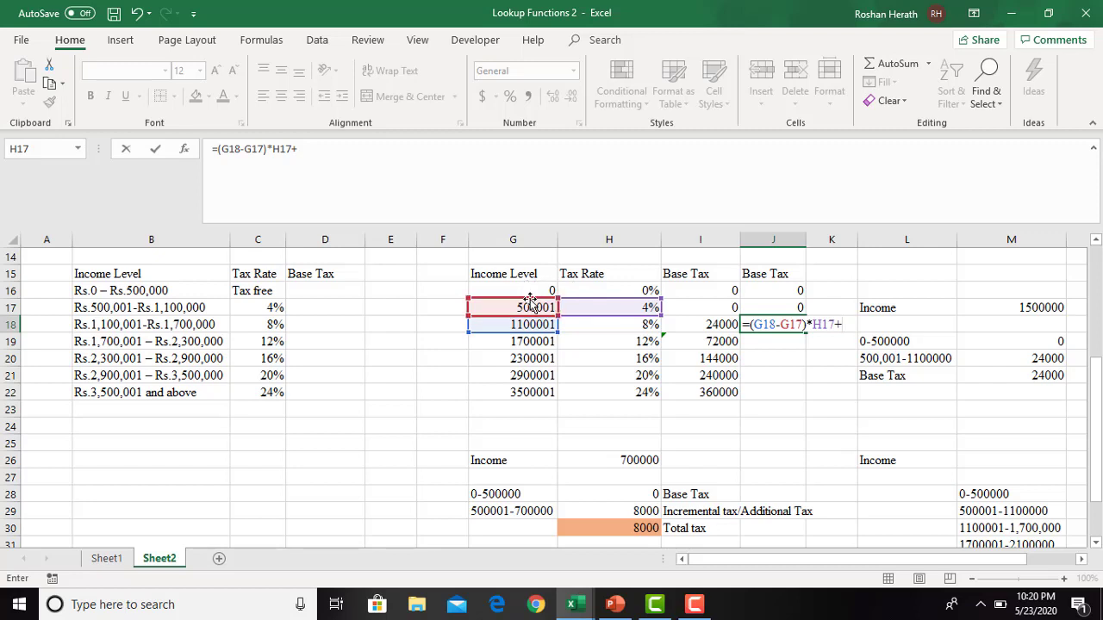
pyautogui.click(784, 310)
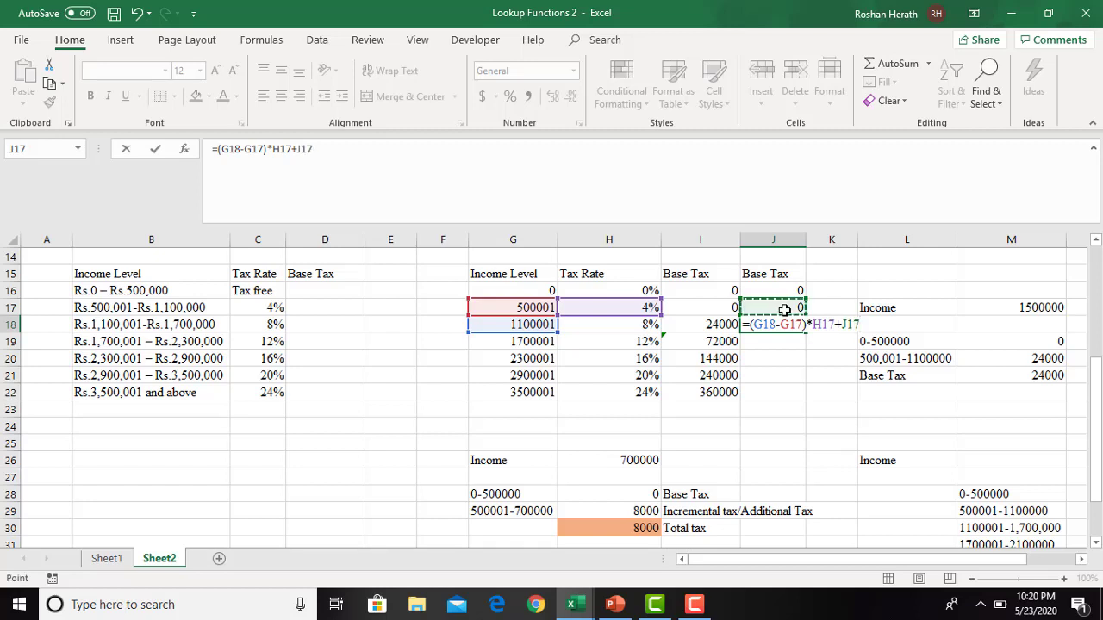
pyautogui.press('Return')
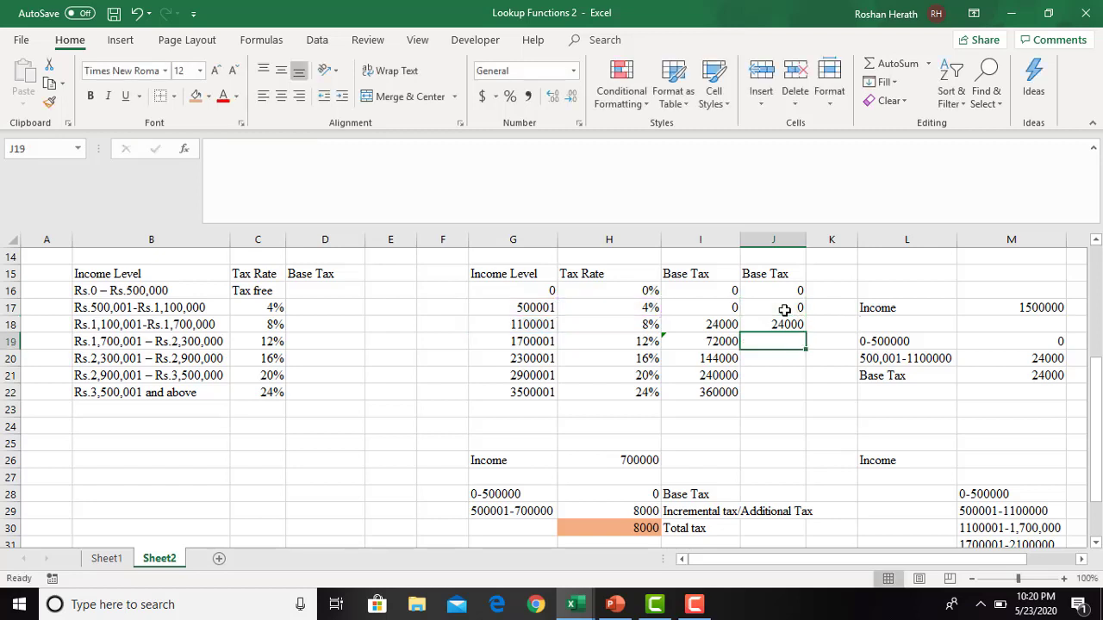
# - Fill the J18 formula down to J22 and clear the copied formulas from J19:J22 again
pyautogui.click(774, 323)
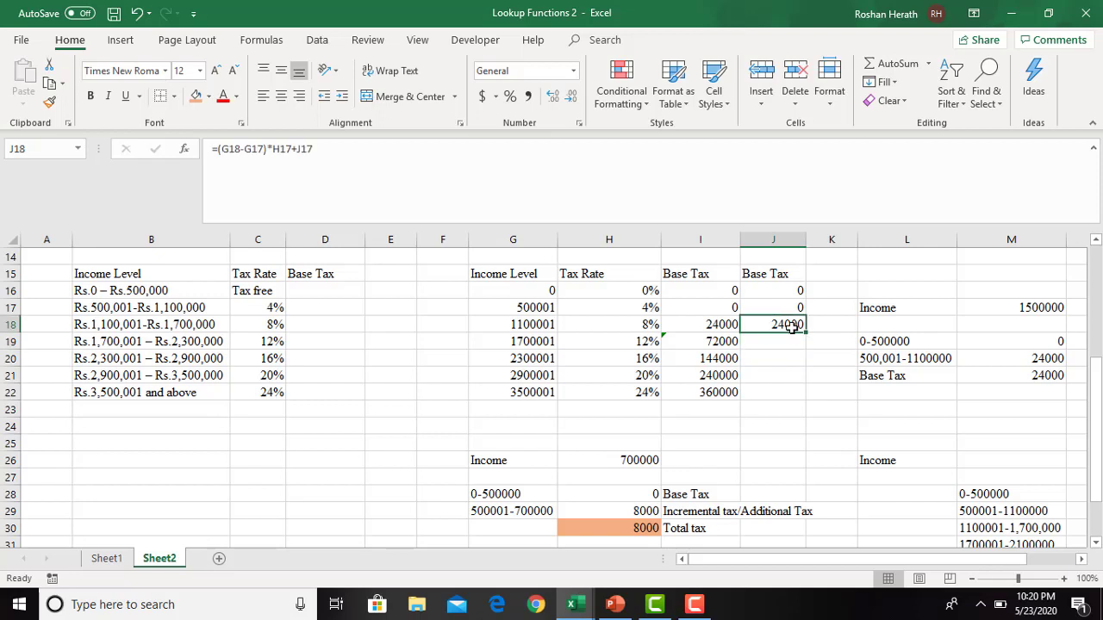
pyautogui.moveTo(809, 333); pyautogui.dragTo(802, 395)
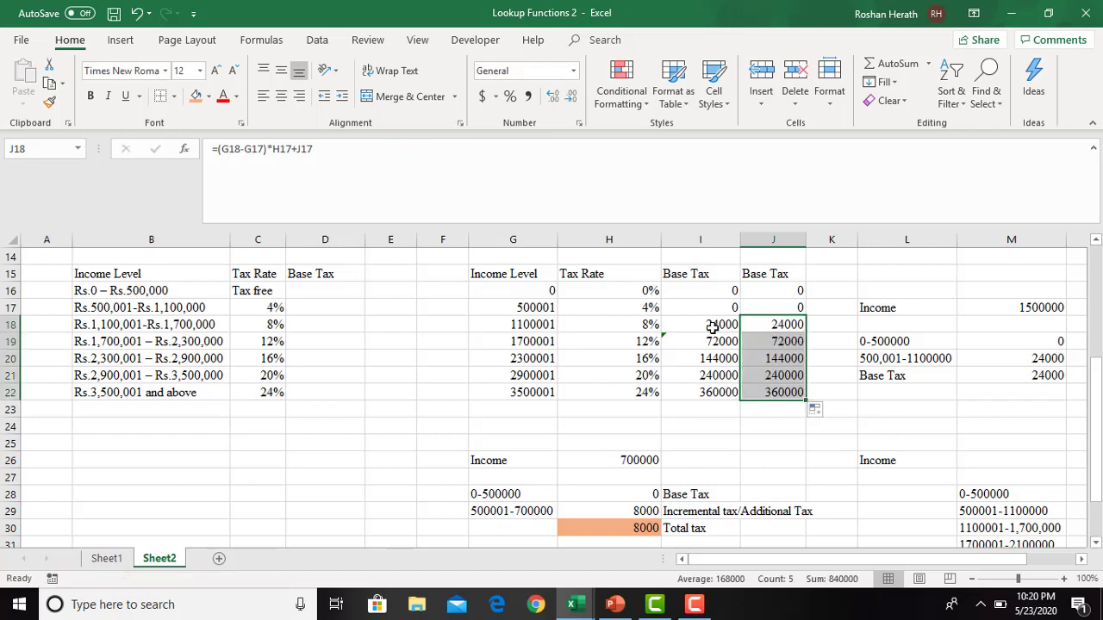
pyautogui.click(776, 341)
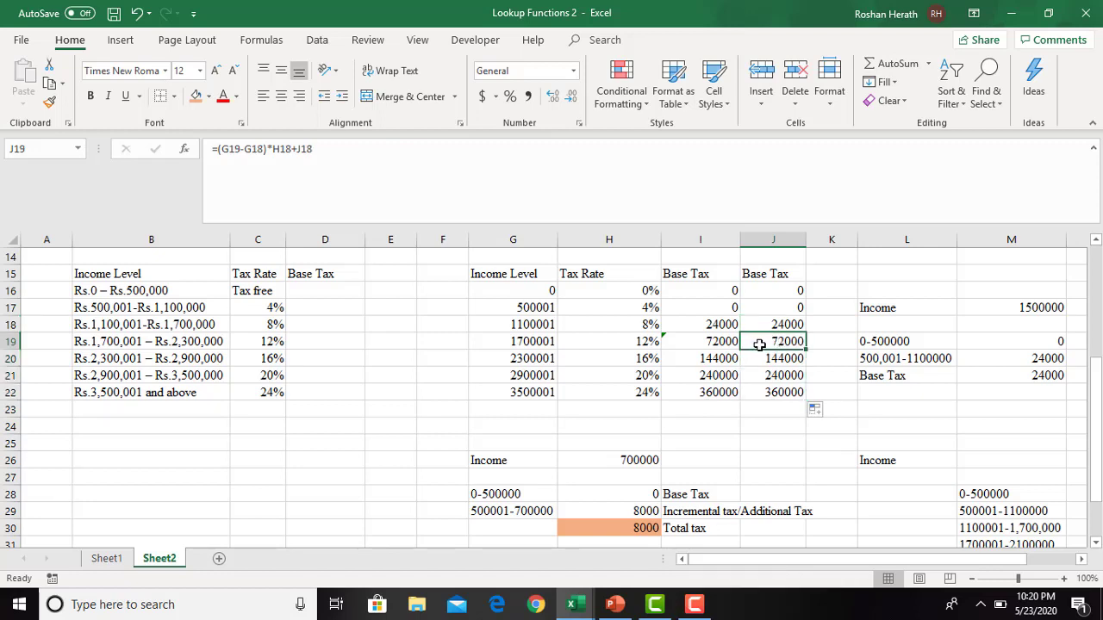
pyautogui.moveTo(759, 344); pyautogui.dragTo(766, 386)
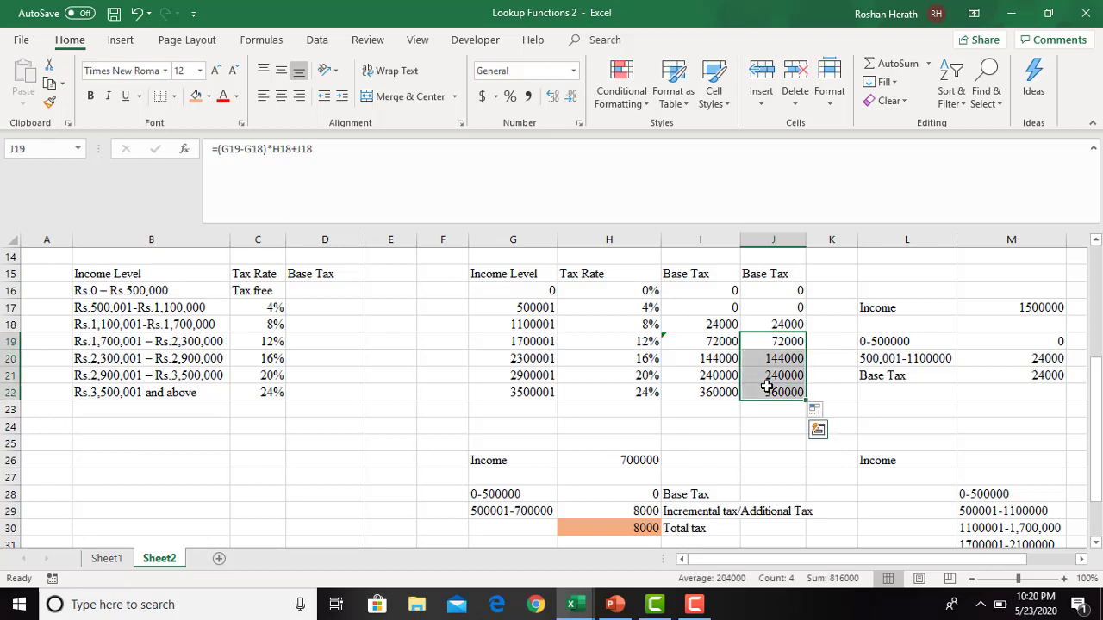
pyautogui.press('Delete')
# - Calculate the base tax for income level 1700001 in J19 with the formula =(G19-G18)*H18+J18 and fill it down to J22
pyautogui.click(771, 342)
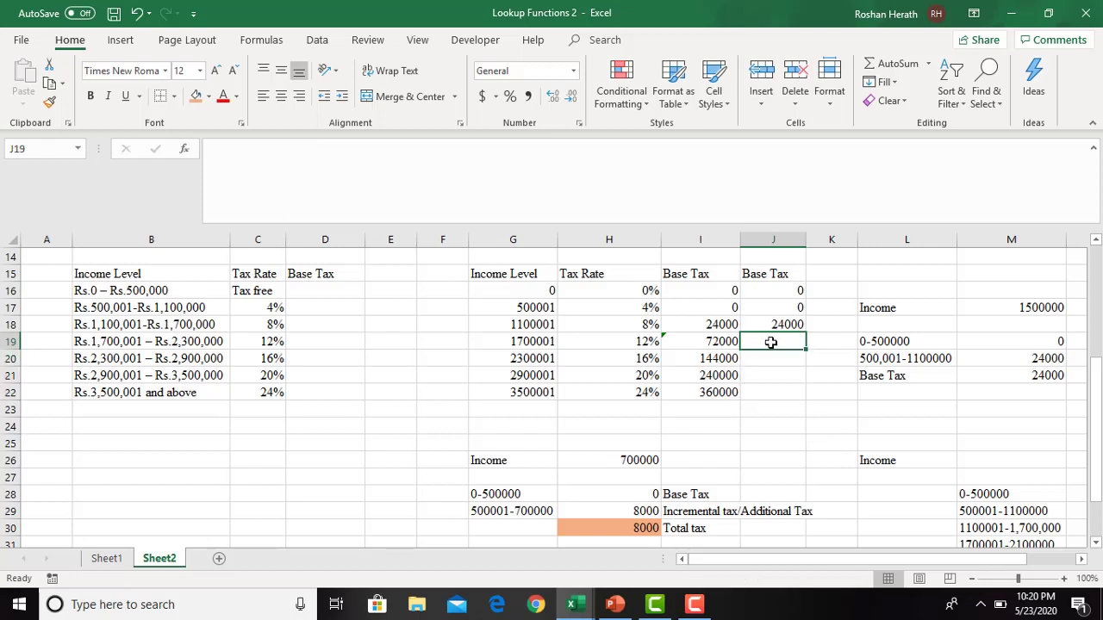
pyautogui.write('=')
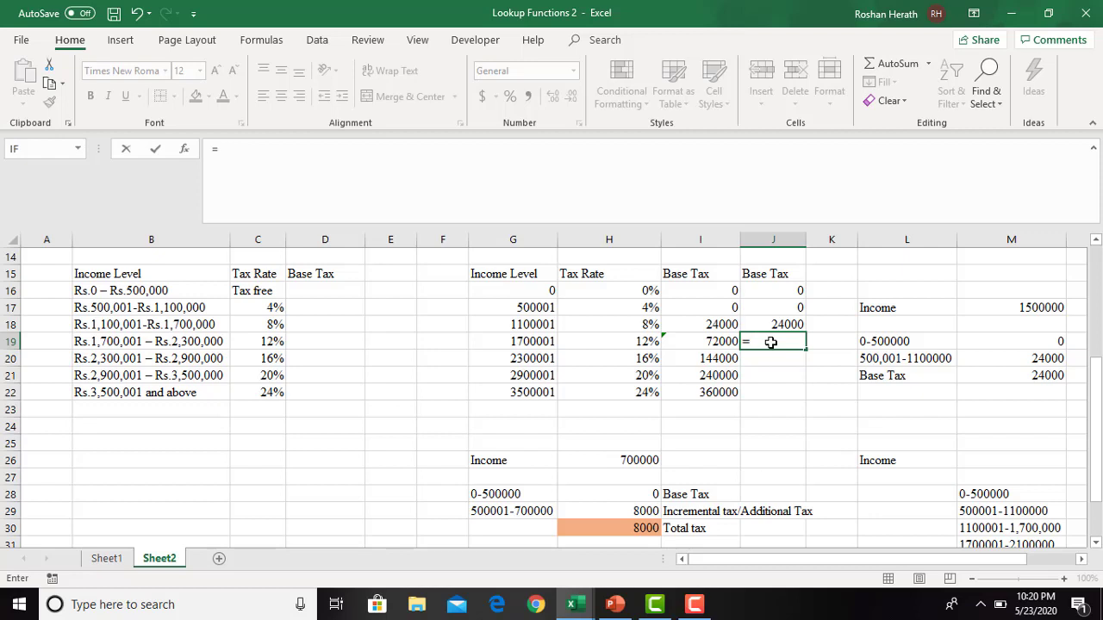
pyautogui.write('(')
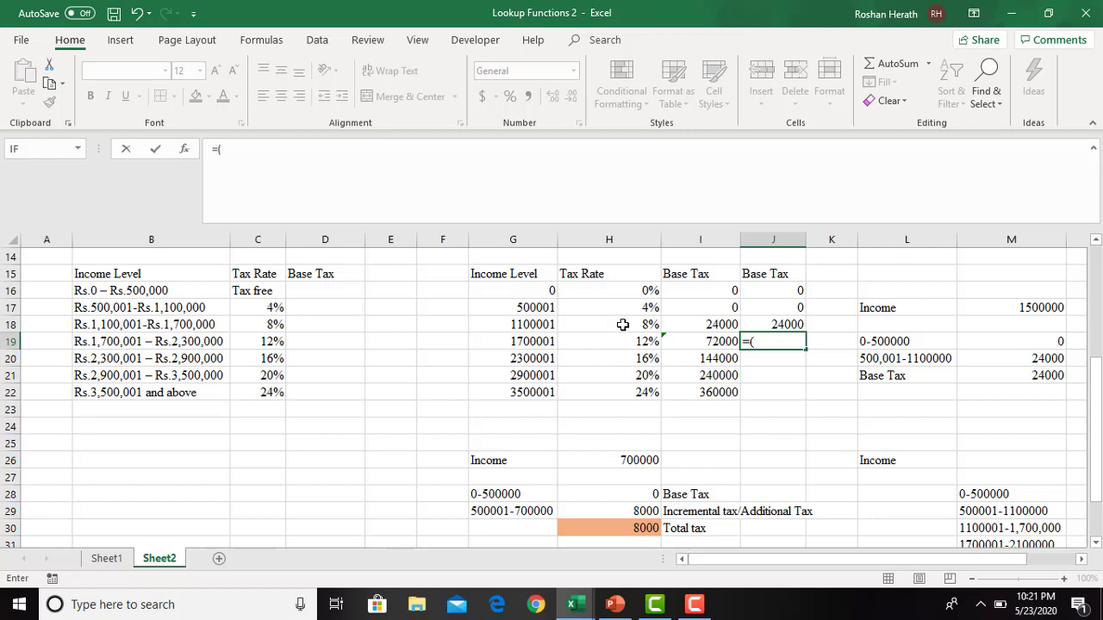
pyautogui.click(523, 345)
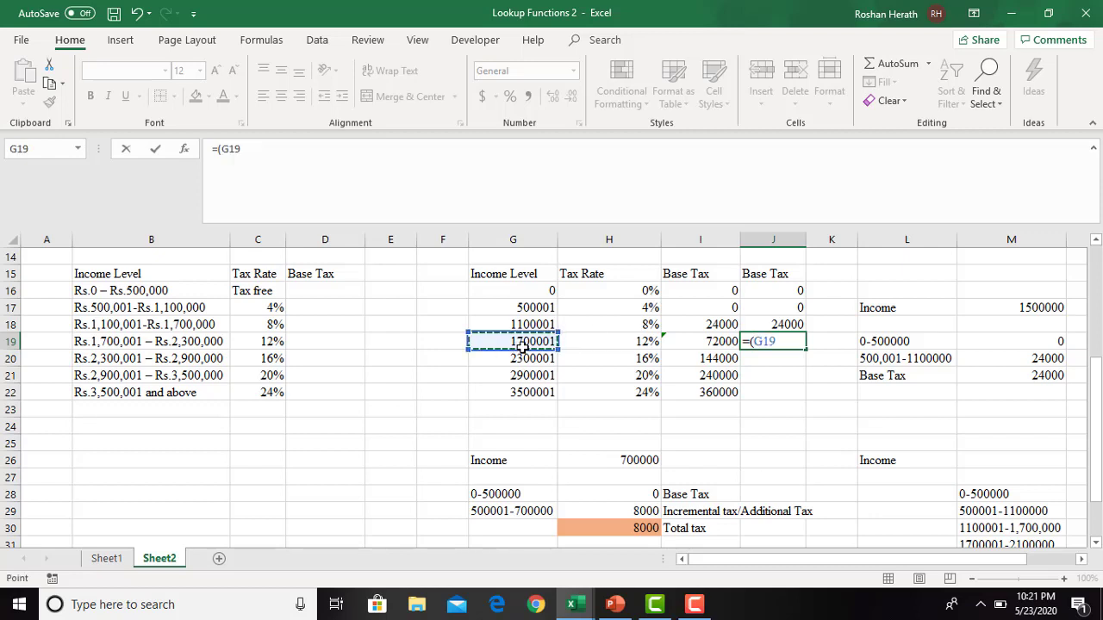
pyautogui.write('-')
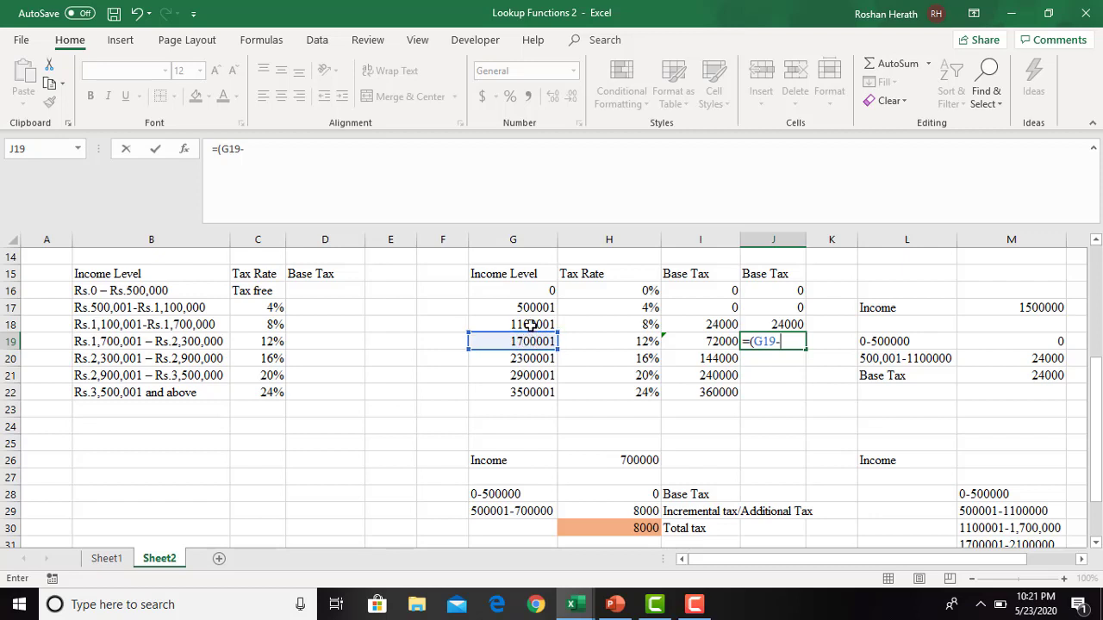
pyautogui.click(530, 324)
pyautogui.write(')*')
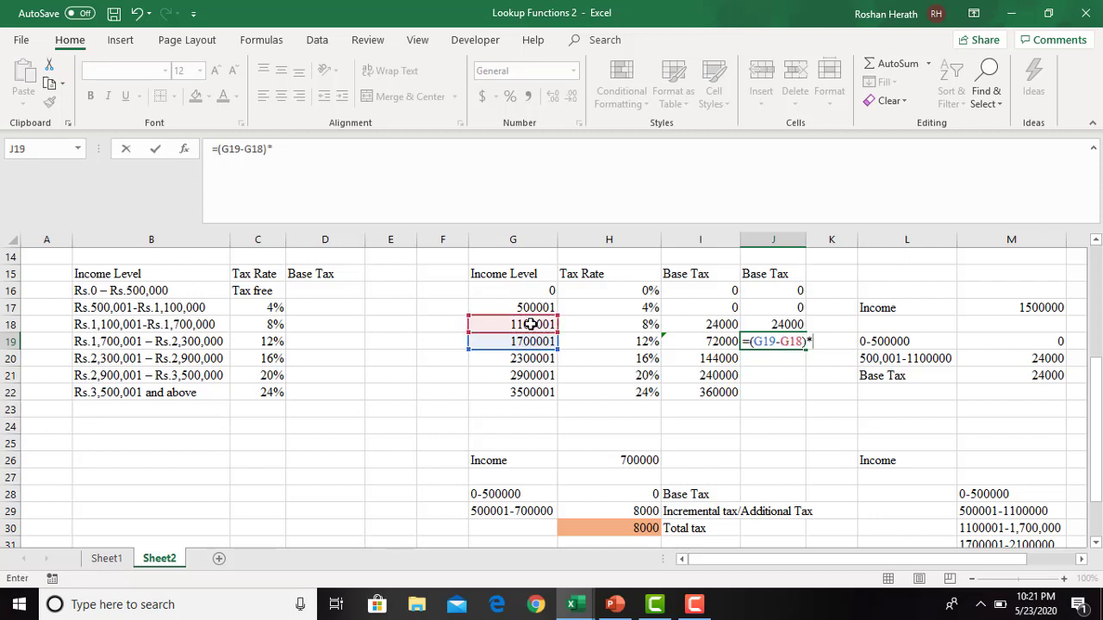
pyautogui.click(631, 329)
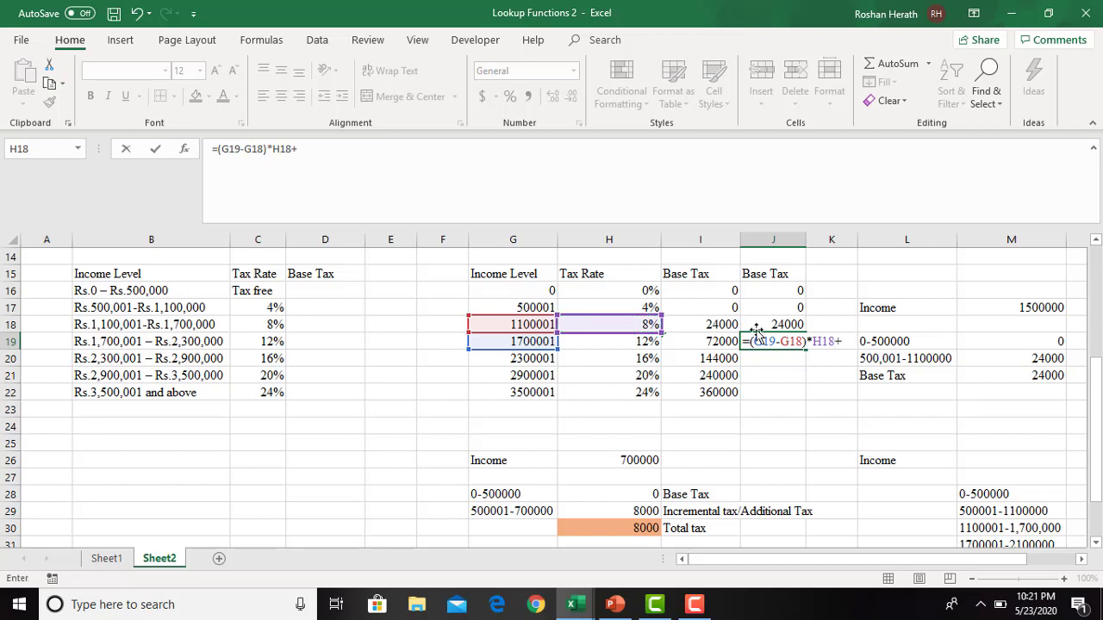
pyautogui.write('+')
pyautogui.click(792, 324)
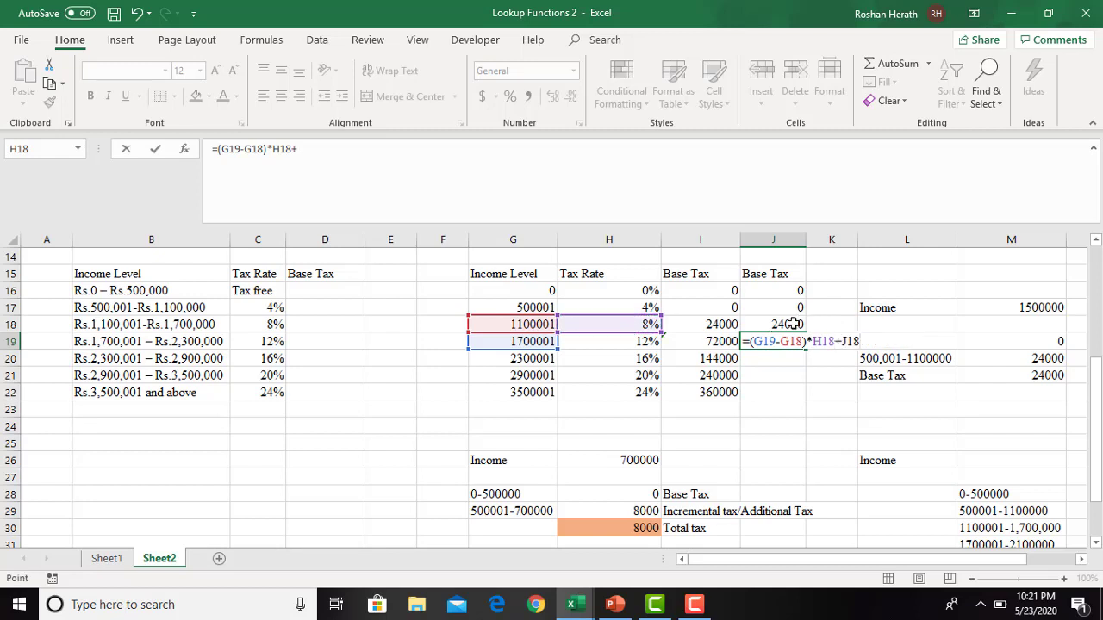
pyautogui.press('Return')
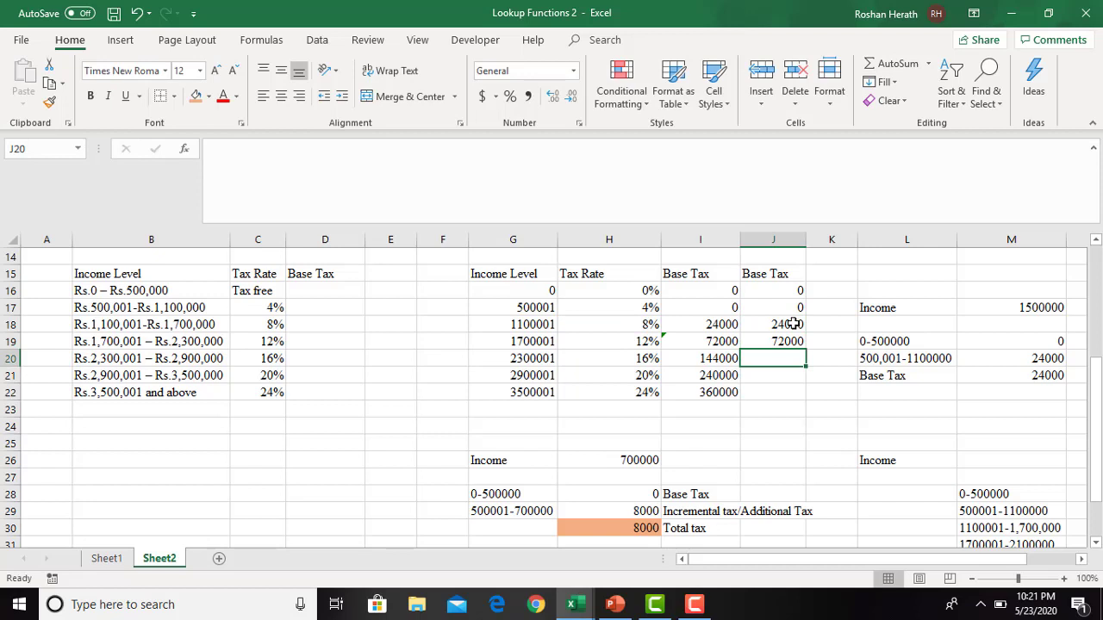
pyautogui.click(780, 341)
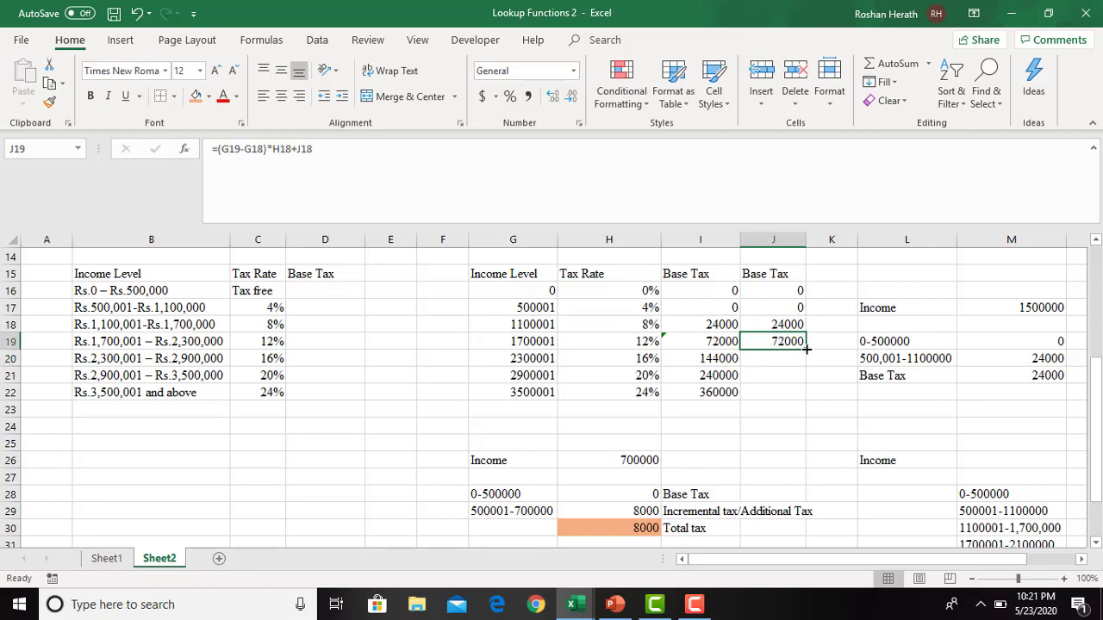
pyautogui.moveTo(806, 349); pyautogui.dragTo(806, 398)
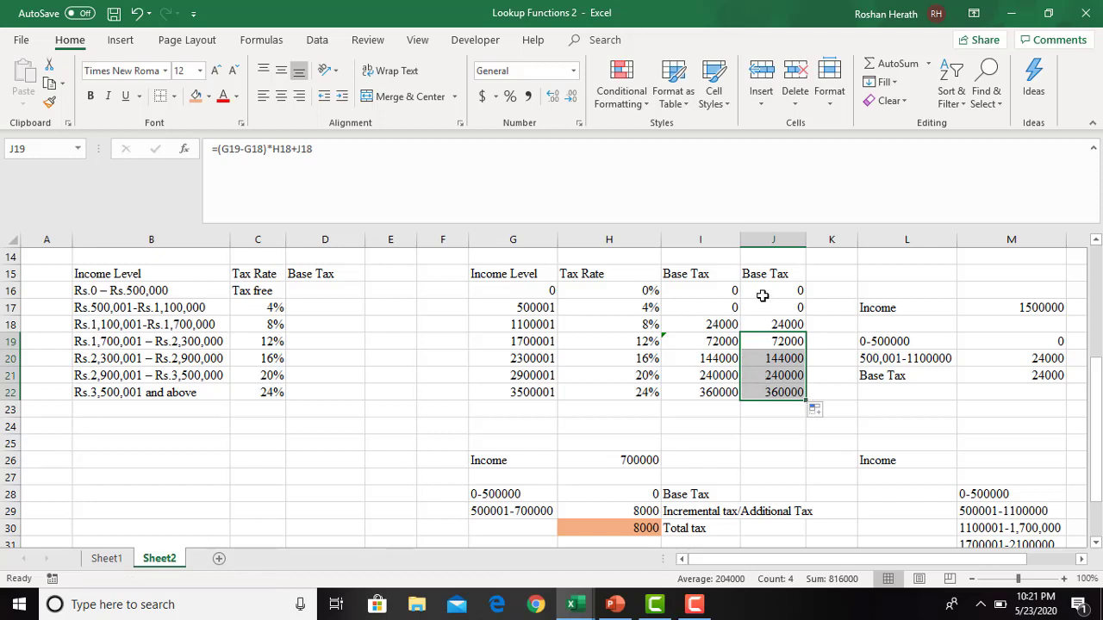
# - Delete the old Base Tax column I so that only the recalculated base tax column remains
pyautogui.click(713, 240)
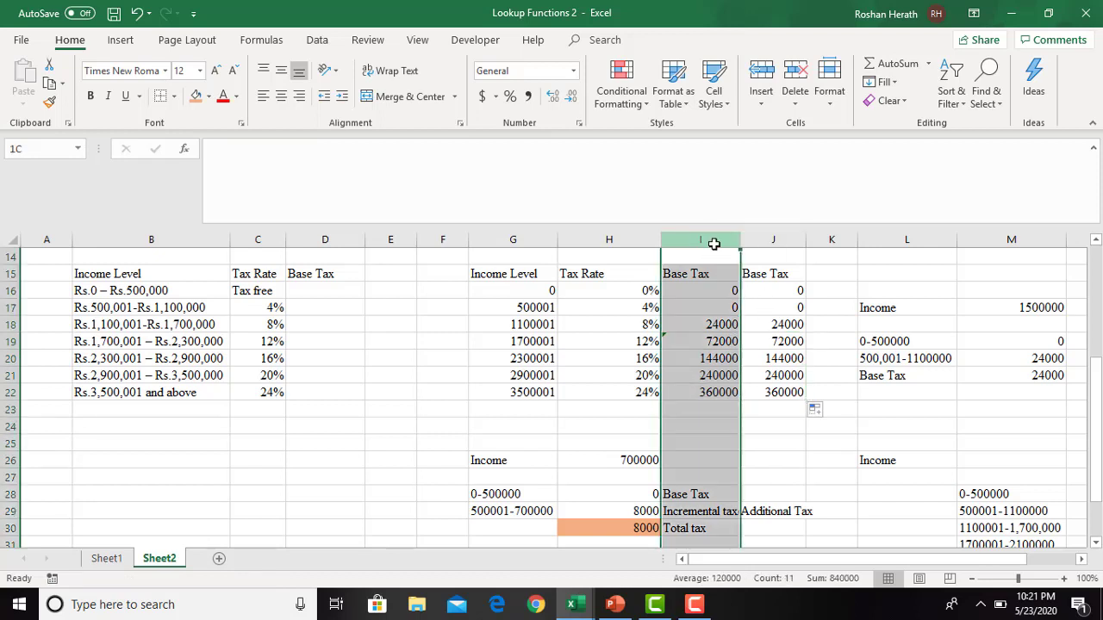
pyautogui.rightClick(716, 244)
pyautogui.click(755, 377)
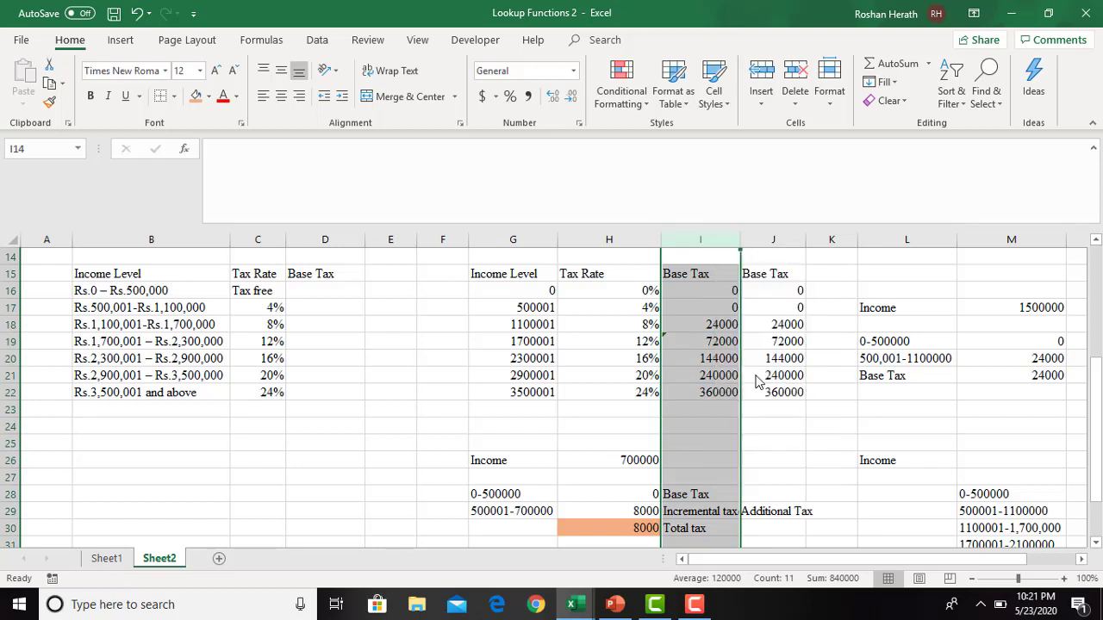
pyautogui.click(739, 451)
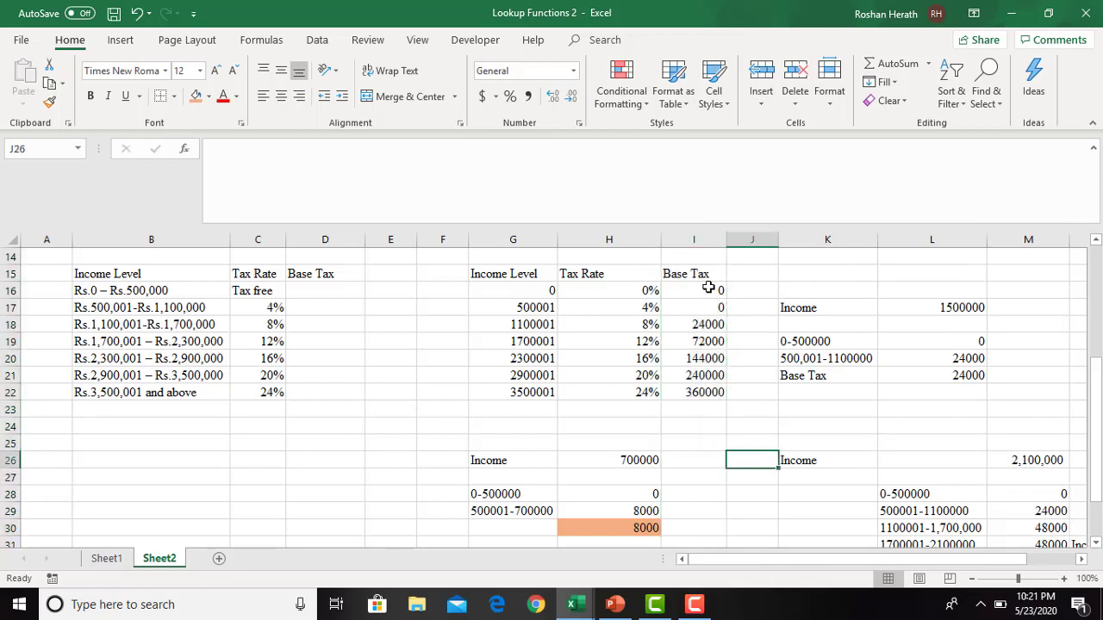
# - Apply All Borders to the tax table in G15:I22
pyautogui.moveTo(705, 290); pyautogui.dragTo(705, 392)
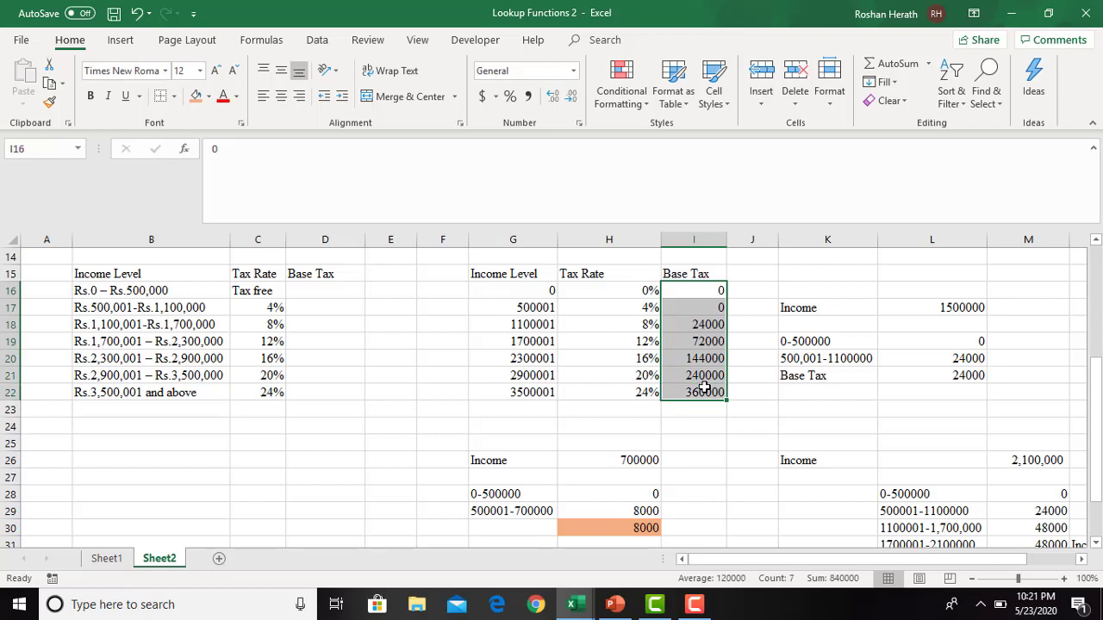
pyautogui.moveTo(493, 275); pyautogui.dragTo(687, 390)
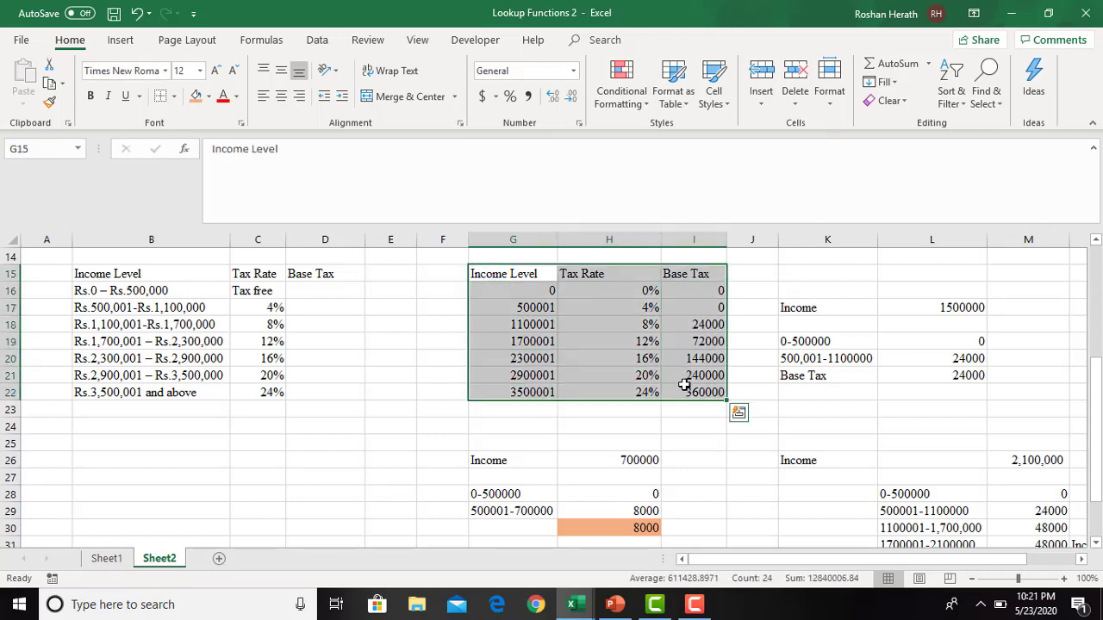
pyautogui.click(173, 96)
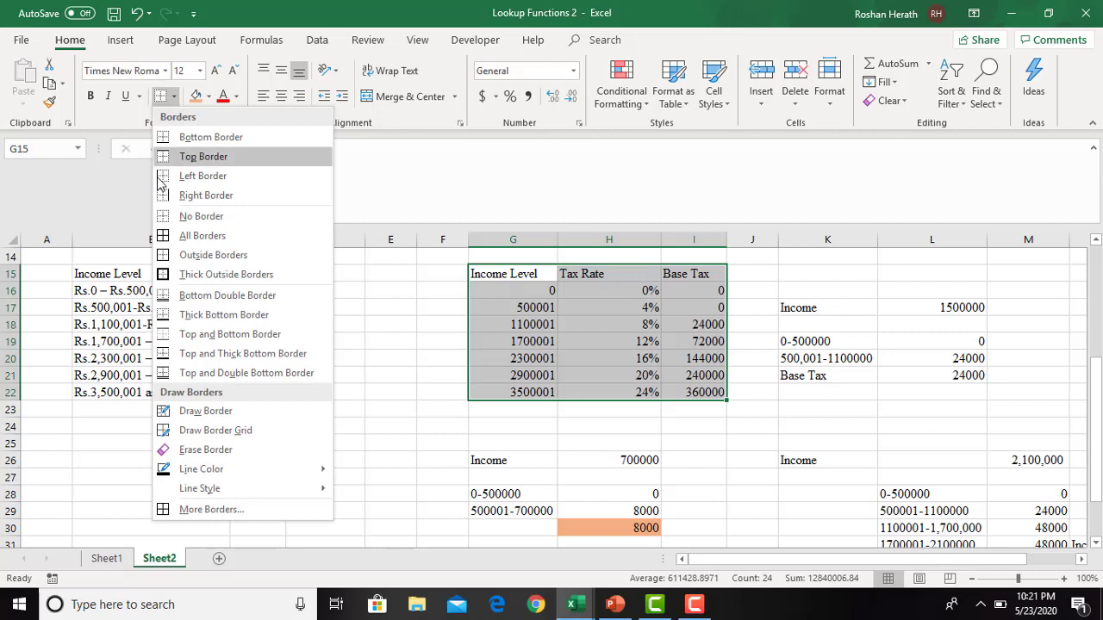
pyautogui.click(198, 236)
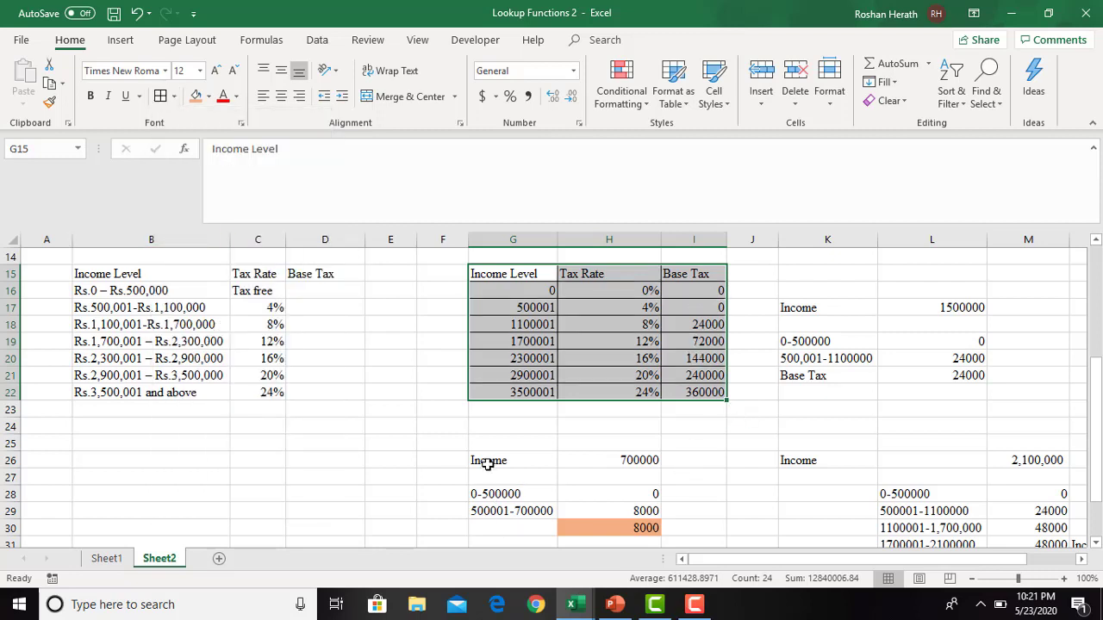
pyautogui.moveTo(491, 460); pyautogui.dragTo(639, 462)
pyautogui.click(483, 507)
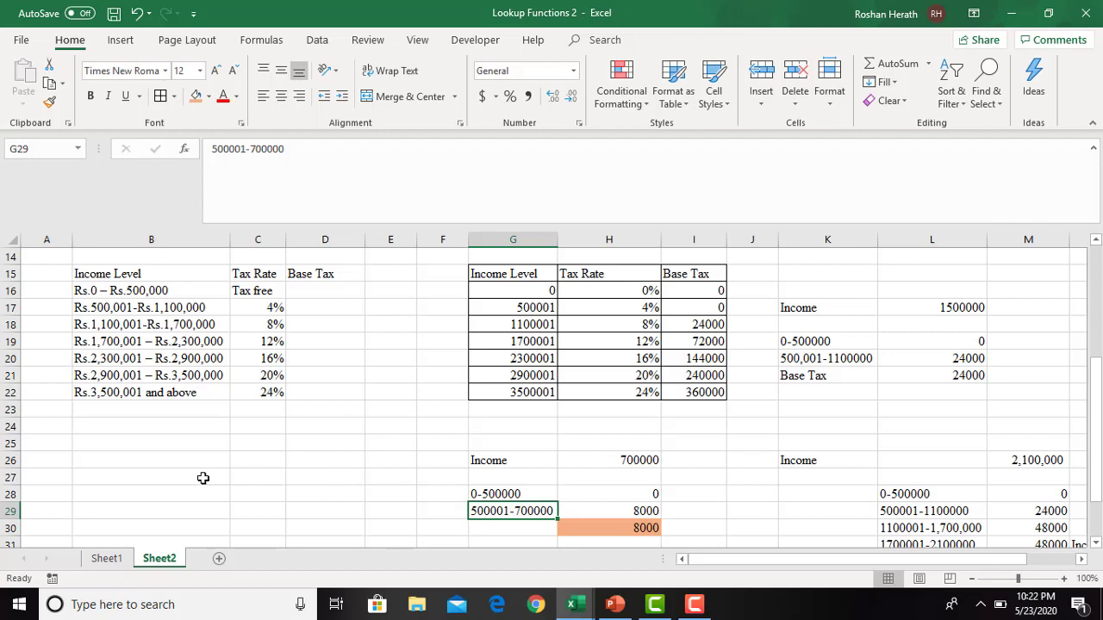
pyautogui.click(152, 460)
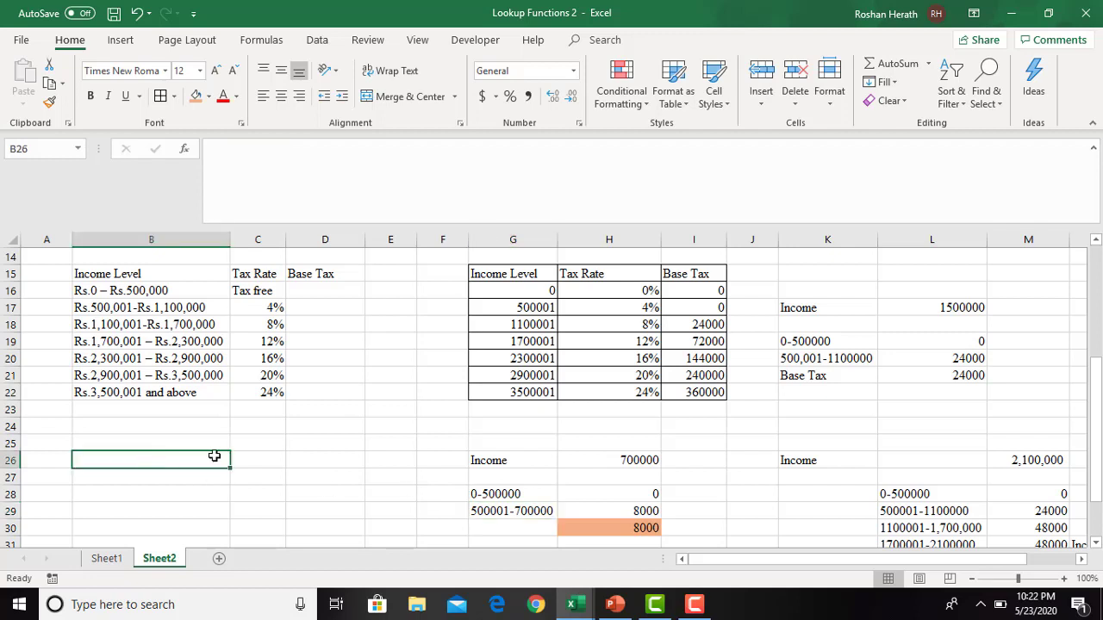
pyautogui.click(681, 287)
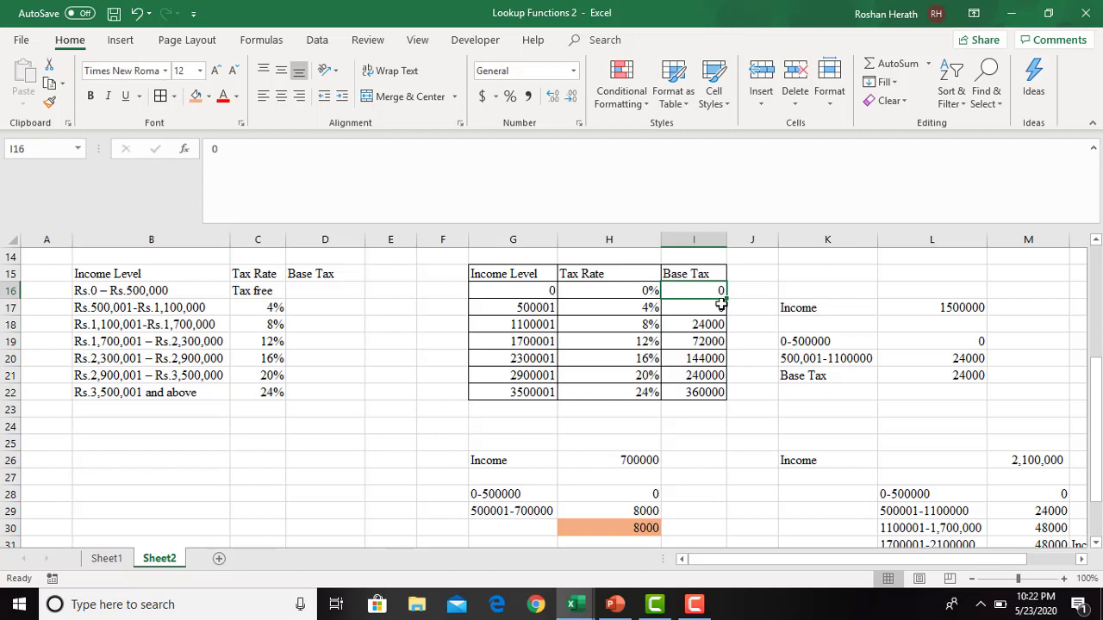
pyautogui.click(720, 307)
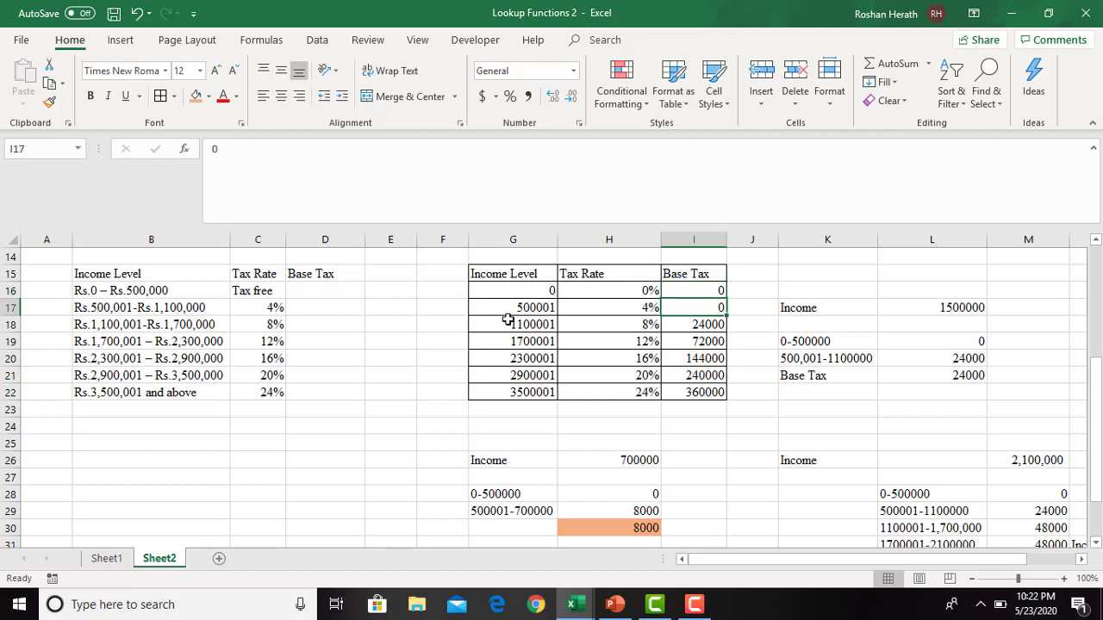
pyautogui.click(317, 291)
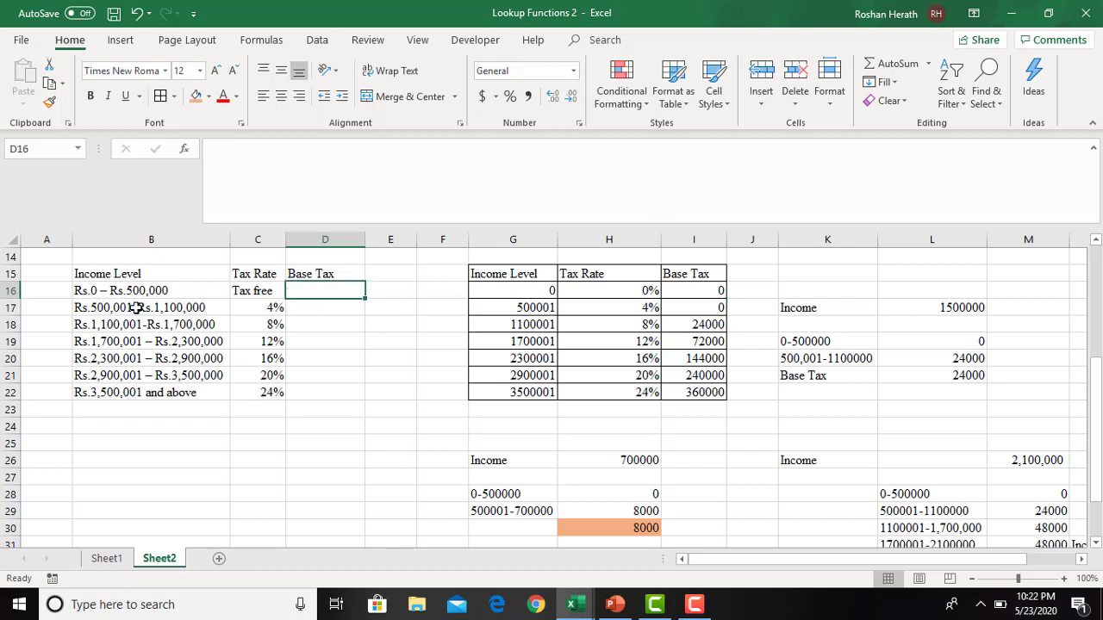
pyautogui.click(144, 462)
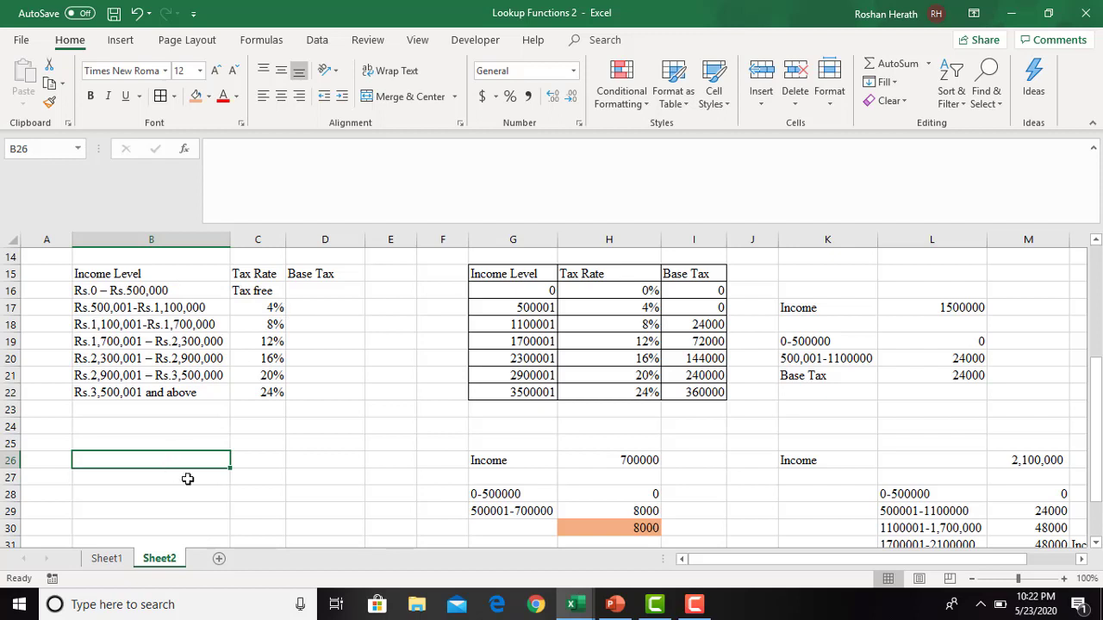
pyautogui.write('0')
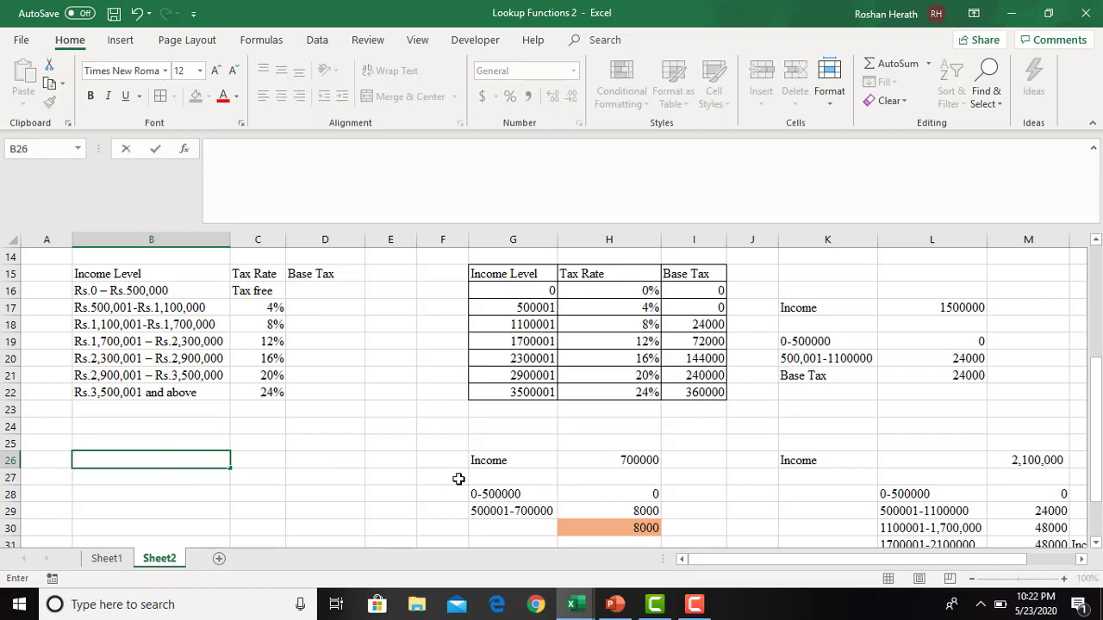
pyautogui.moveTo(901, 498)
pyautogui.mouseDown()
pyautogui.moveTo(909, 521)
pyautogui.moveTo(909, 512)
pyautogui.mouseUp()
pyautogui.hotkey('ctrl', 'c')
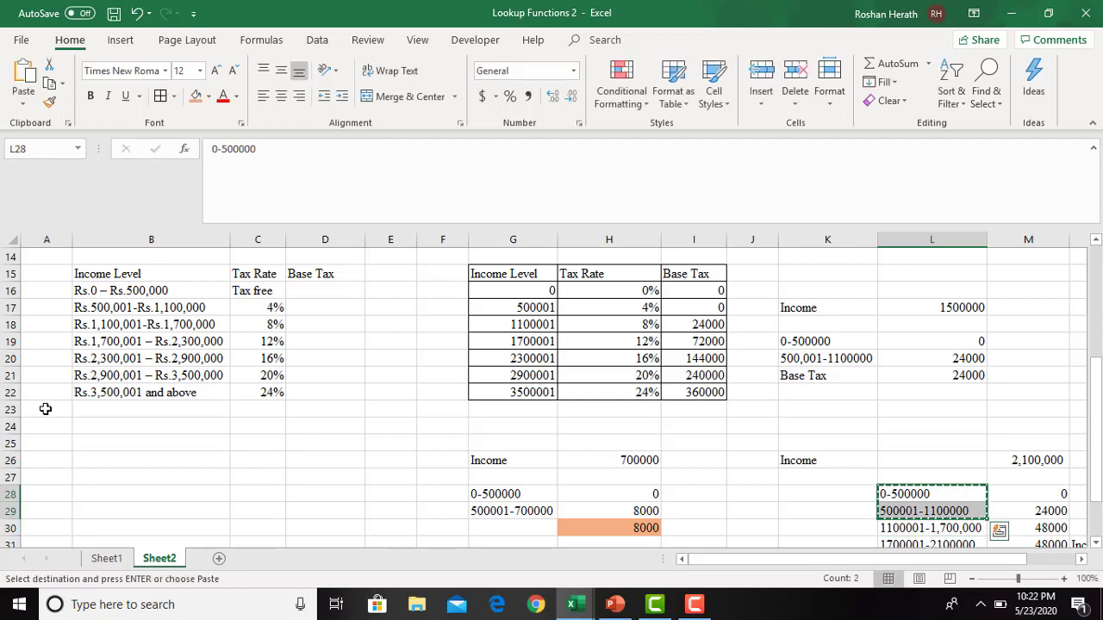
pyautogui.click(95, 459)
pyautogui.hotkey('ctrl', 'v')
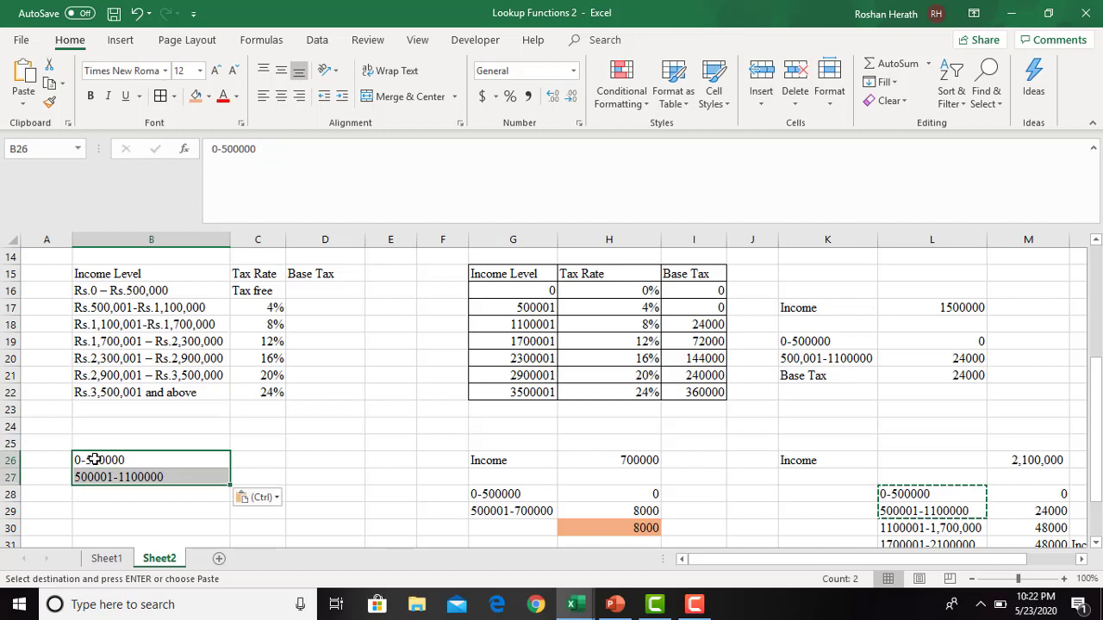
pyautogui.click(265, 457)
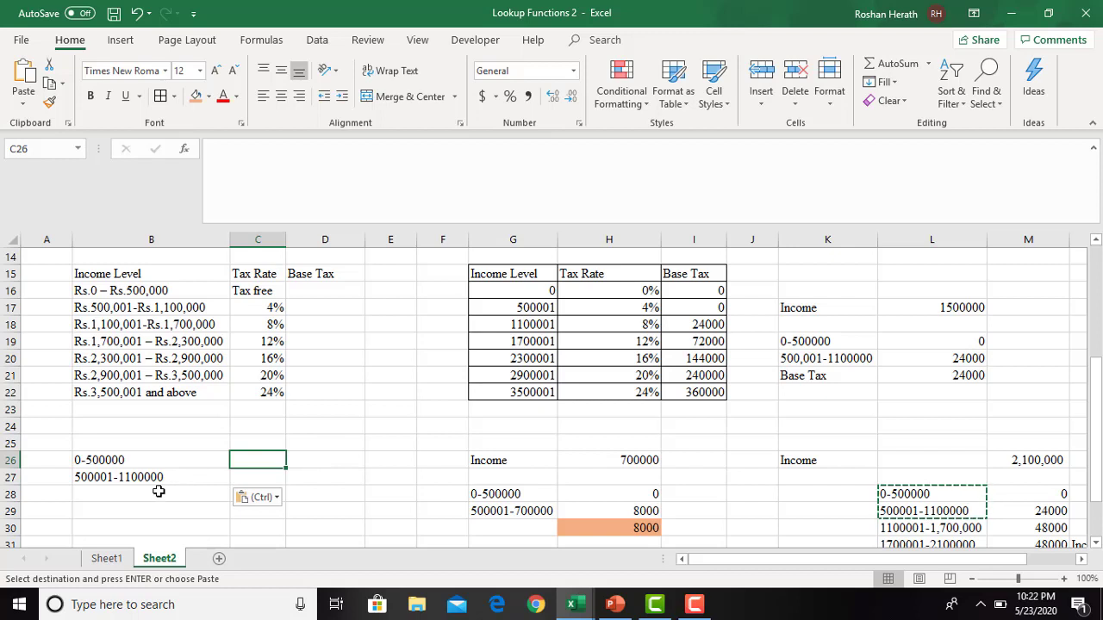
# - Highlight the base tax cell I18 for income level 1100001 with a light blue fill
pyautogui.click(694, 322)
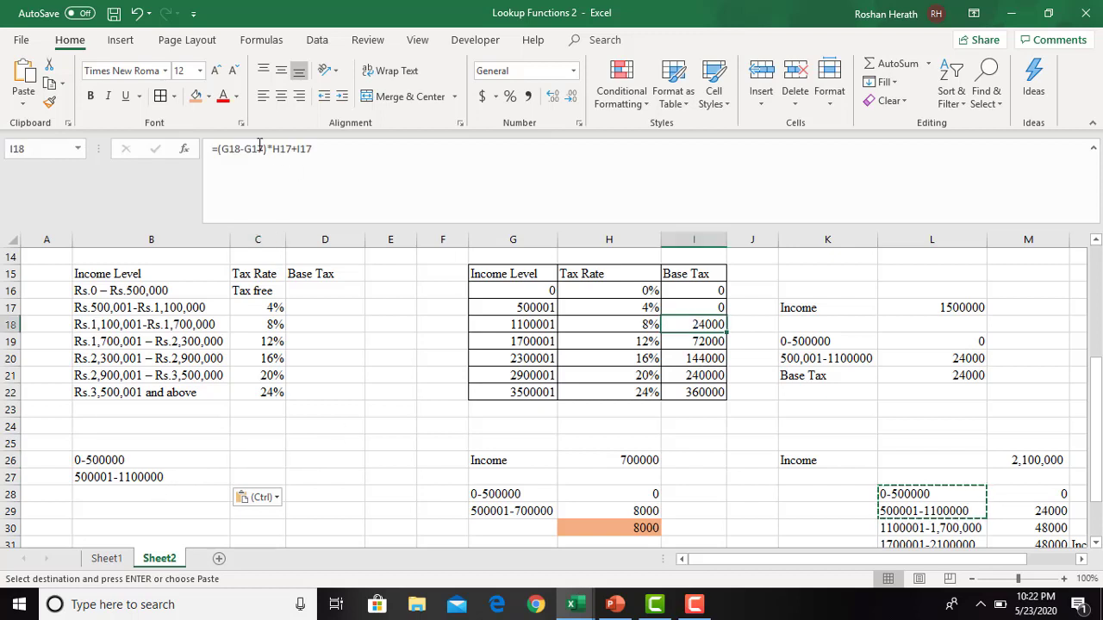
pyautogui.click(209, 97)
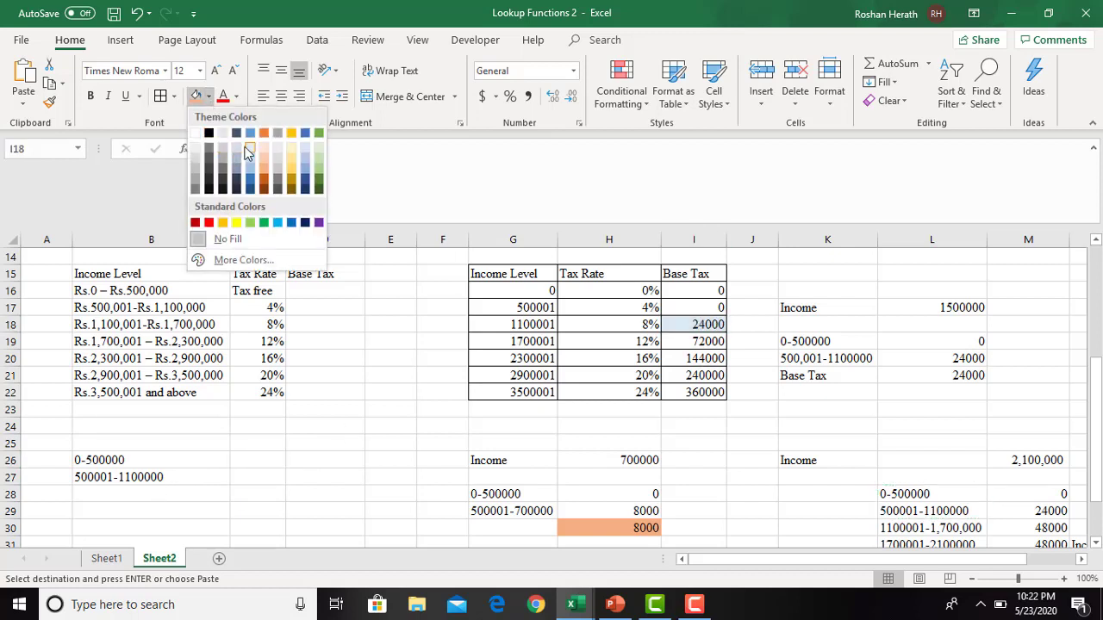
pyautogui.click(241, 153)
# - Calculate the tax for the 0-500000 range in C26 with the formula =500000*0
pyautogui.click(126, 461)
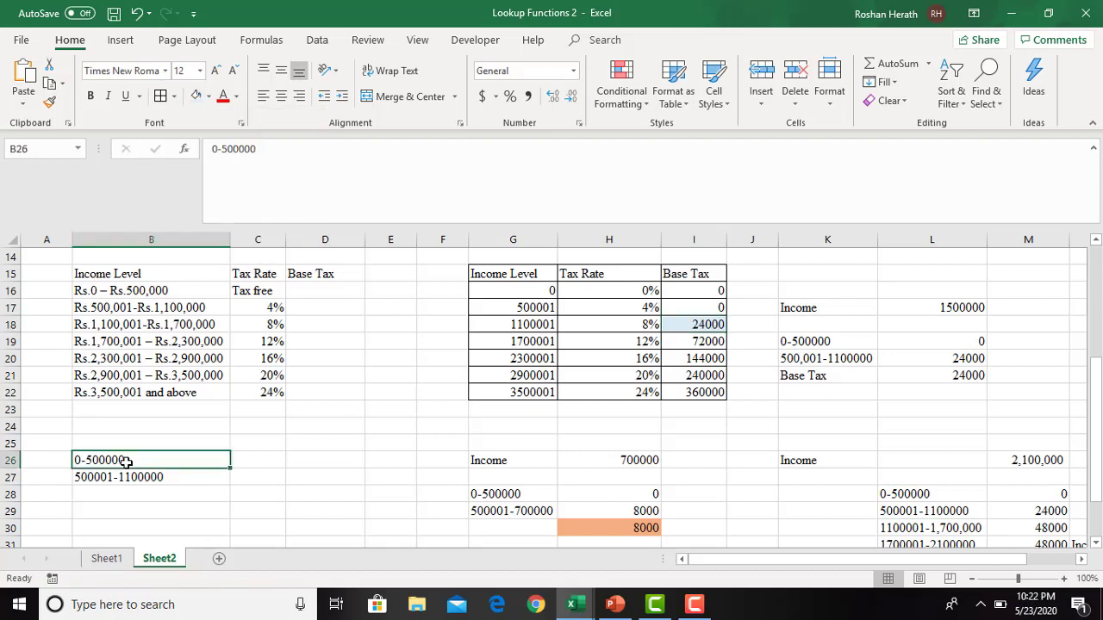
pyautogui.click(248, 457)
pyautogui.write('=500000')
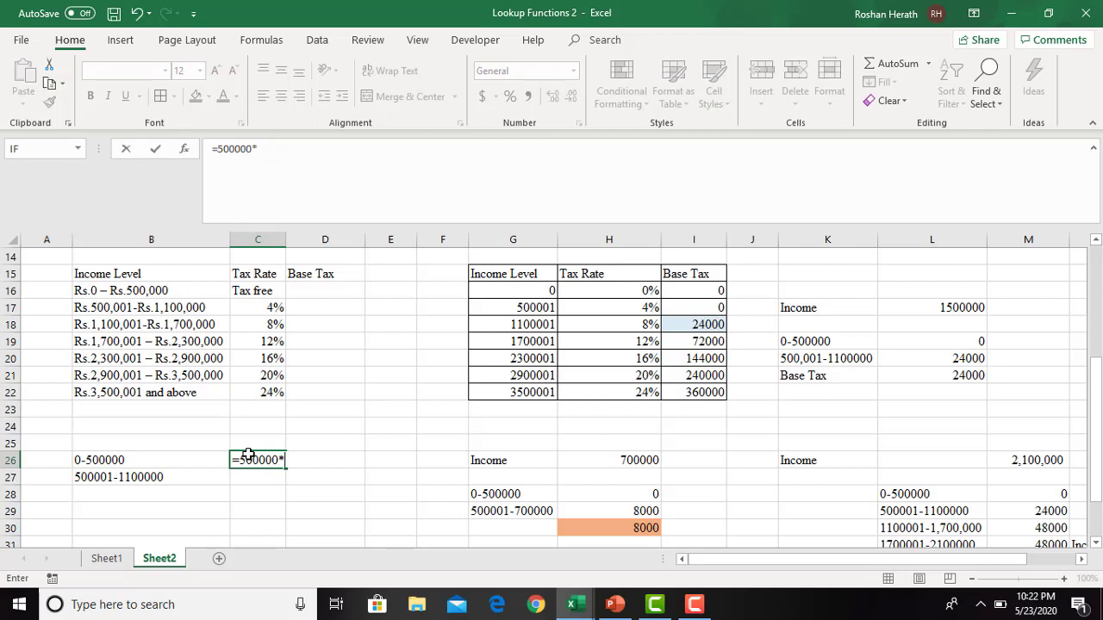
pyautogui.write('*0.0')
pyautogui.press('Return')
pyautogui.write('=')
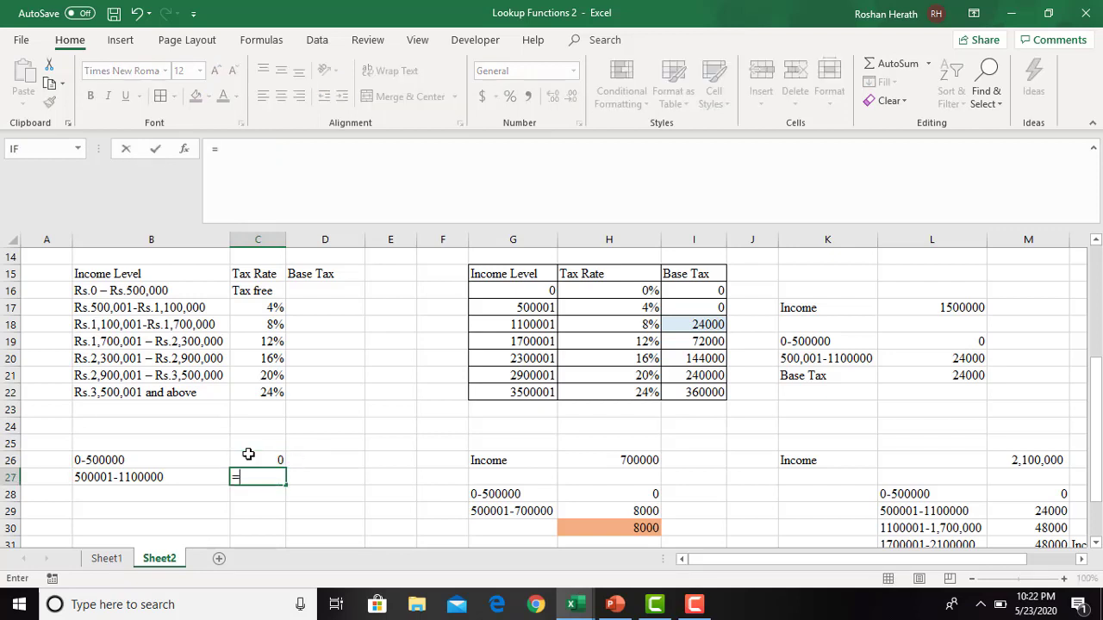
pyautogui.write('600000*')
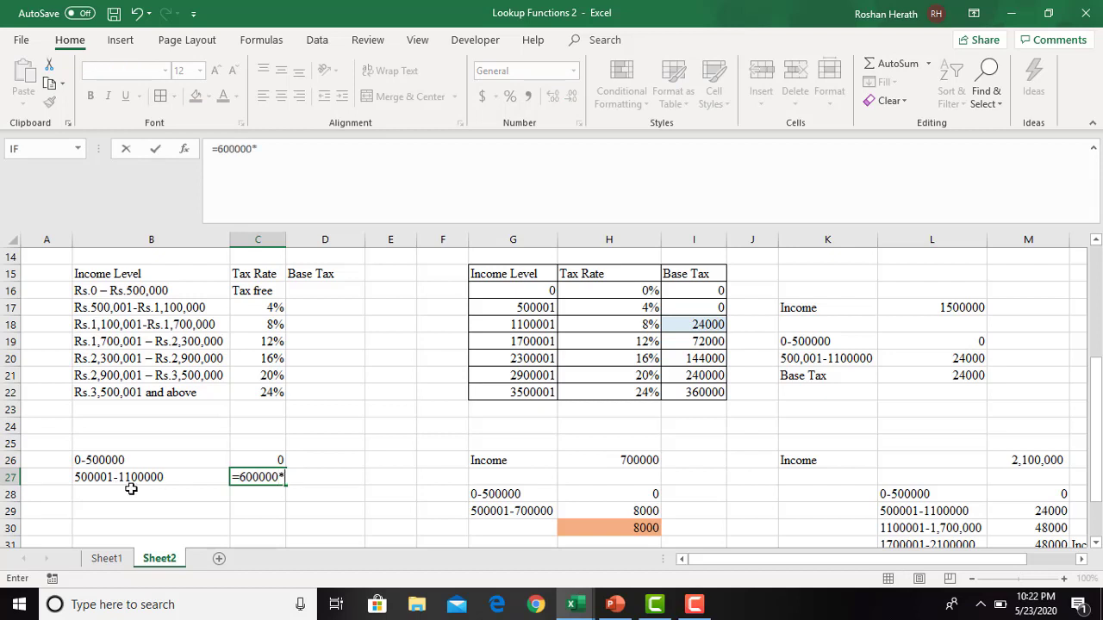
pyautogui.write('4')
pyautogui.press('Return')
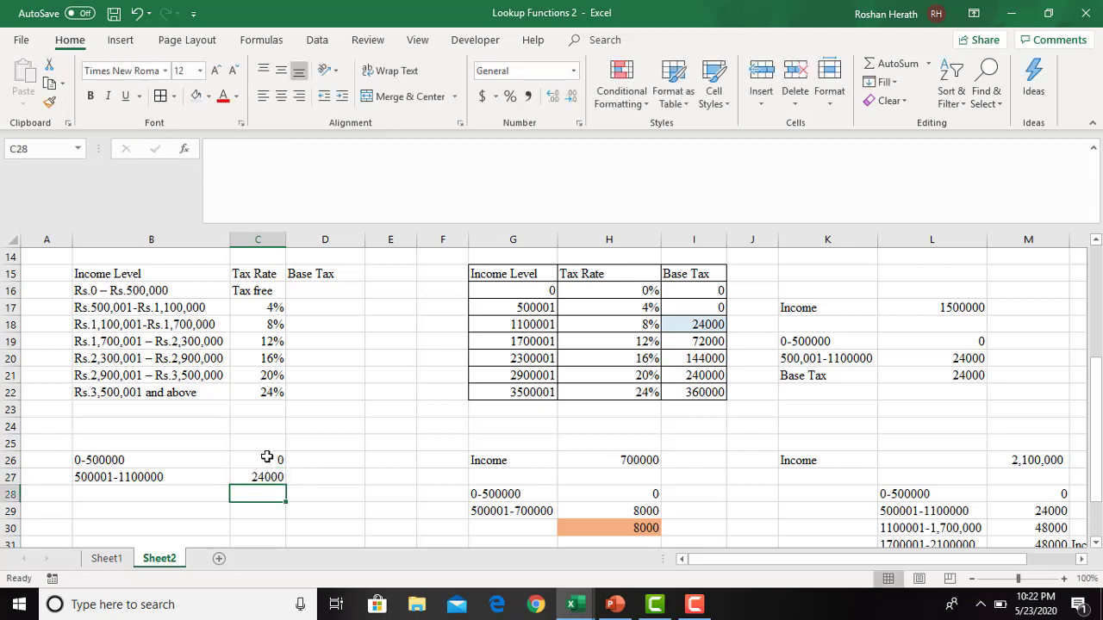
# - Total the two range taxes in D27 with the formula =C26+C27 and compare it with the base tax in I18
pyautogui.click(321, 480)
pyautogui.write('=')
pyautogui.click(266, 459)
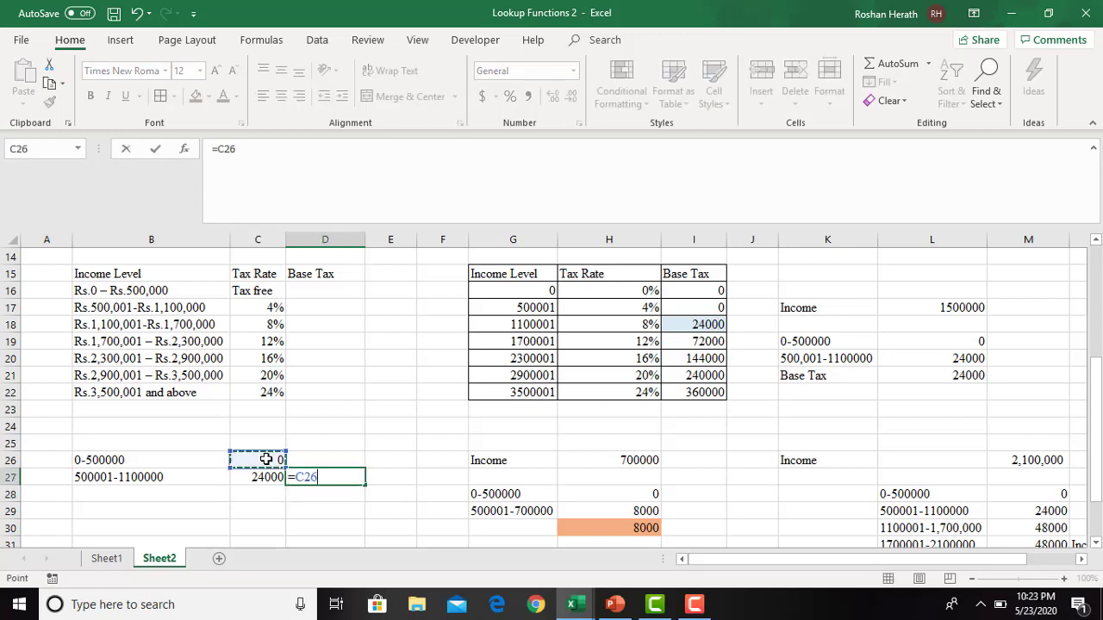
pyautogui.write('+')
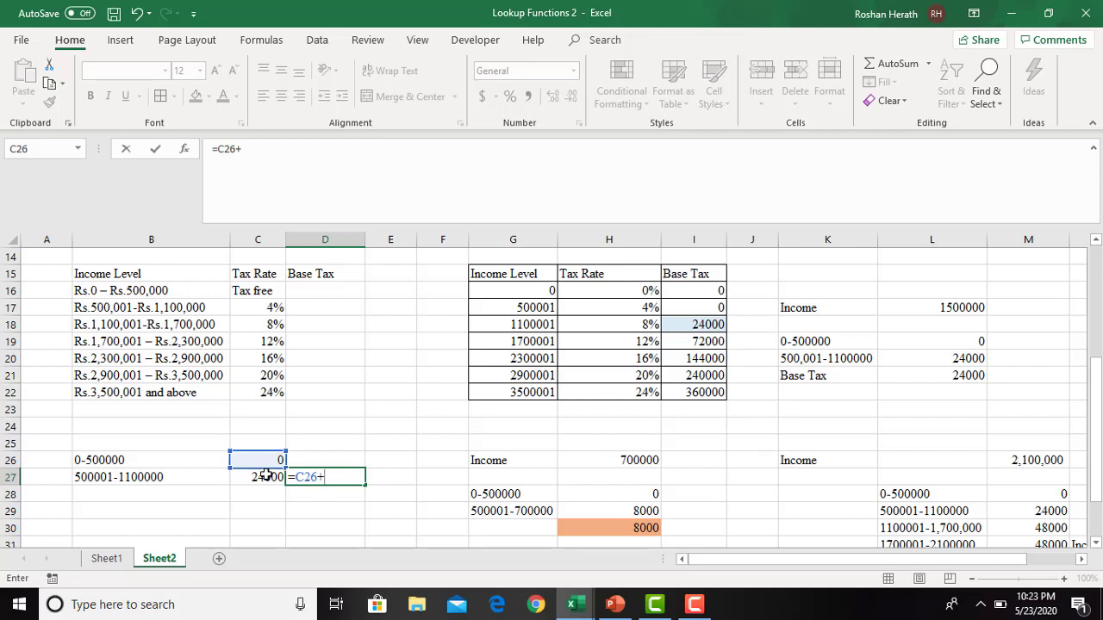
pyautogui.click(266, 477)
pyautogui.press('Return')
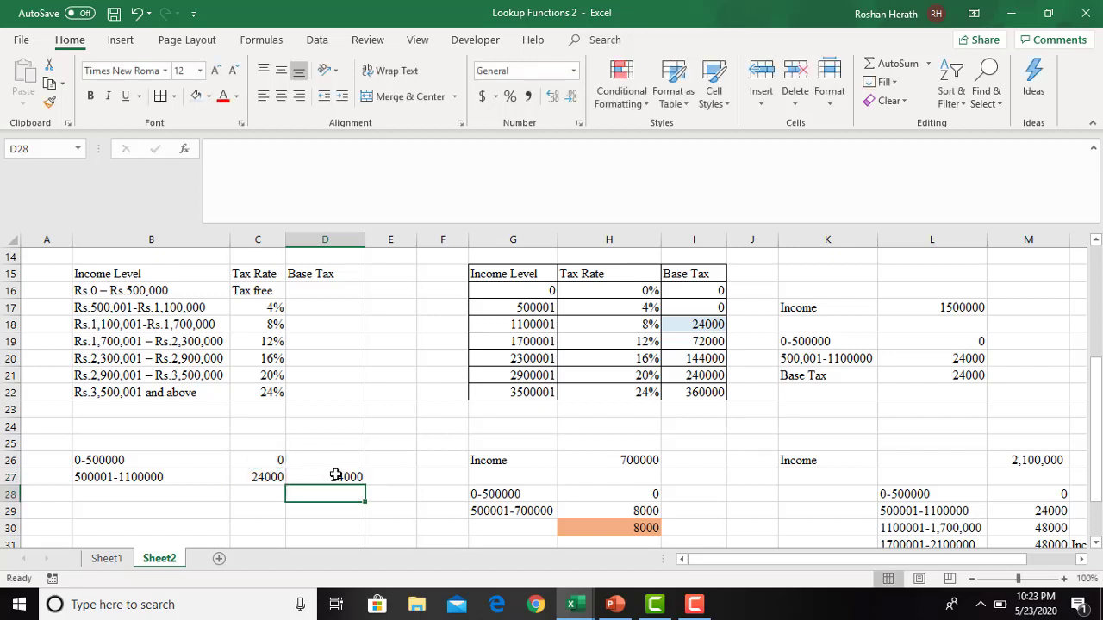
pyautogui.press('Up')
pyautogui.click(697, 327)
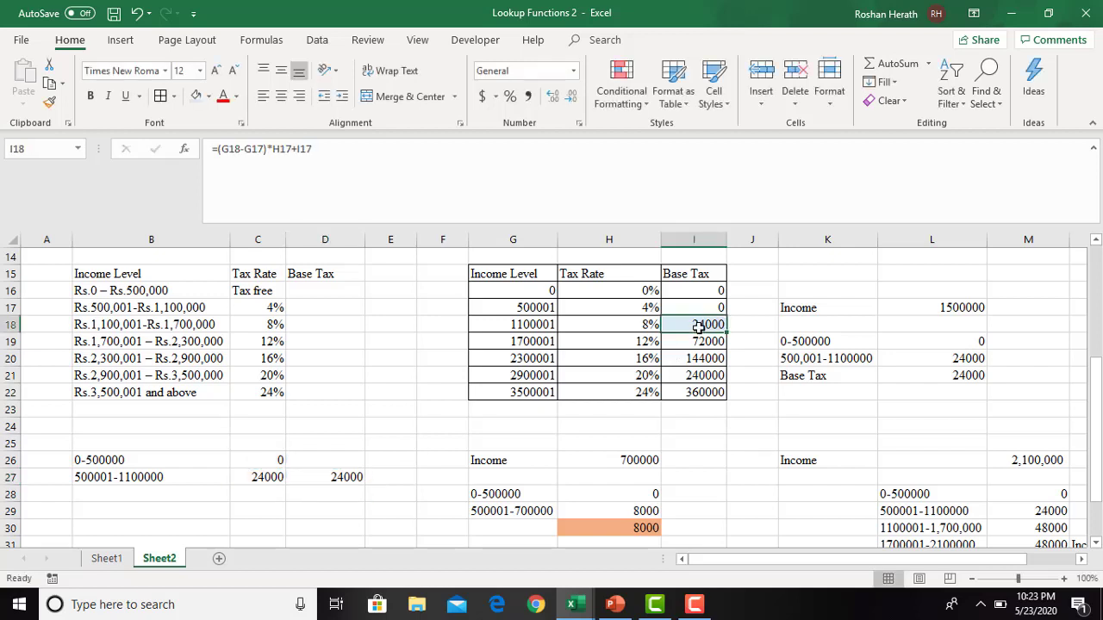
# - Copy the three income ranges from 0-500000 to 1100001-1,700,000 in L28:L30 into B30:B32
pyautogui.click(125, 514)
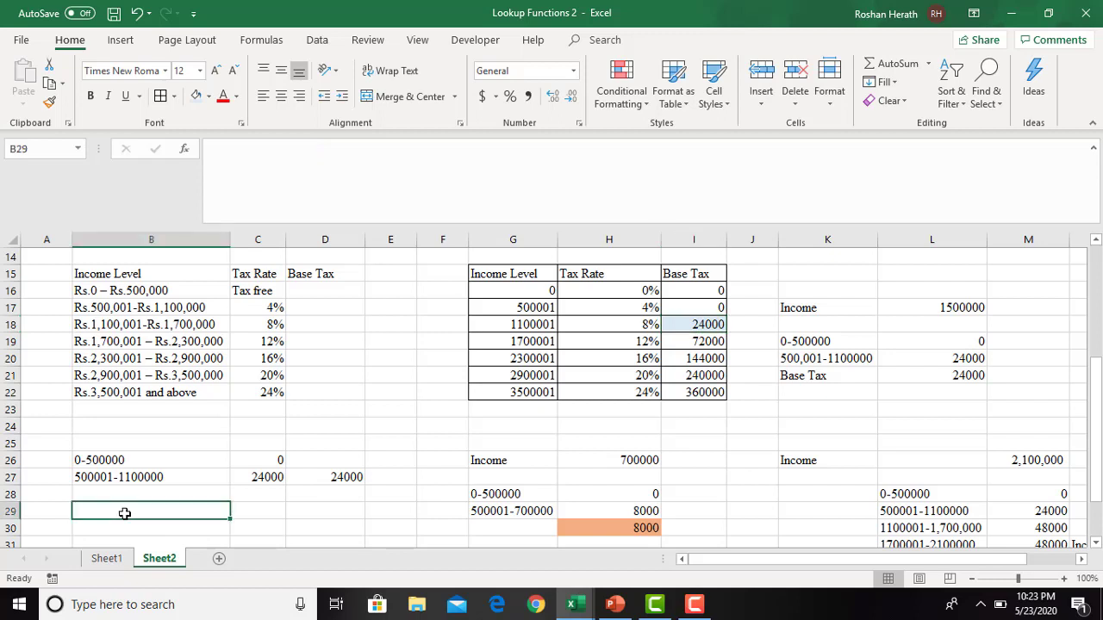
pyautogui.moveTo(893, 493); pyautogui.dragTo(917, 527)
pyautogui.hotkey('ctrl', 'c')
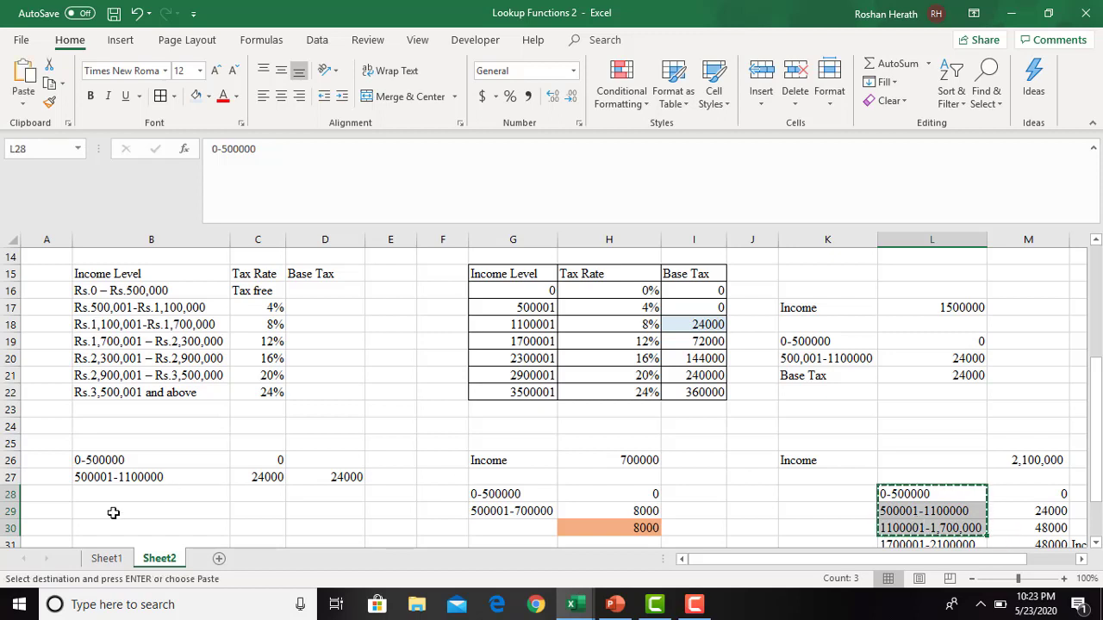
pyautogui.click(107, 523)
pyautogui.hotkey('ctrl', 'v')
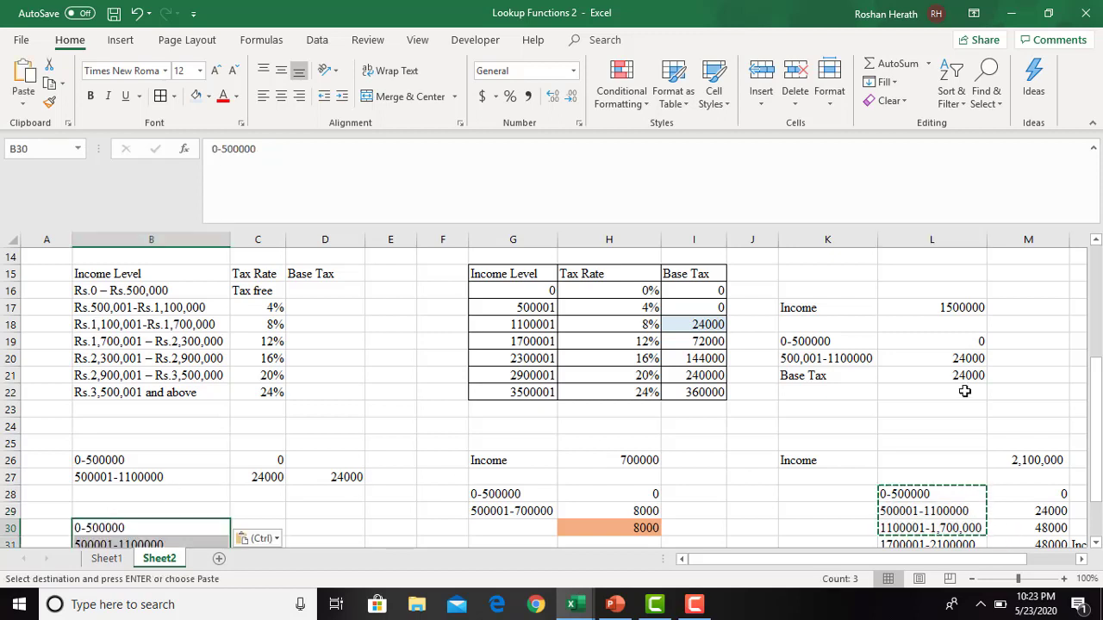
pyautogui.moveTo(1097, 495); pyautogui.dragTo(1099, 529)
pyautogui.click(249, 458)
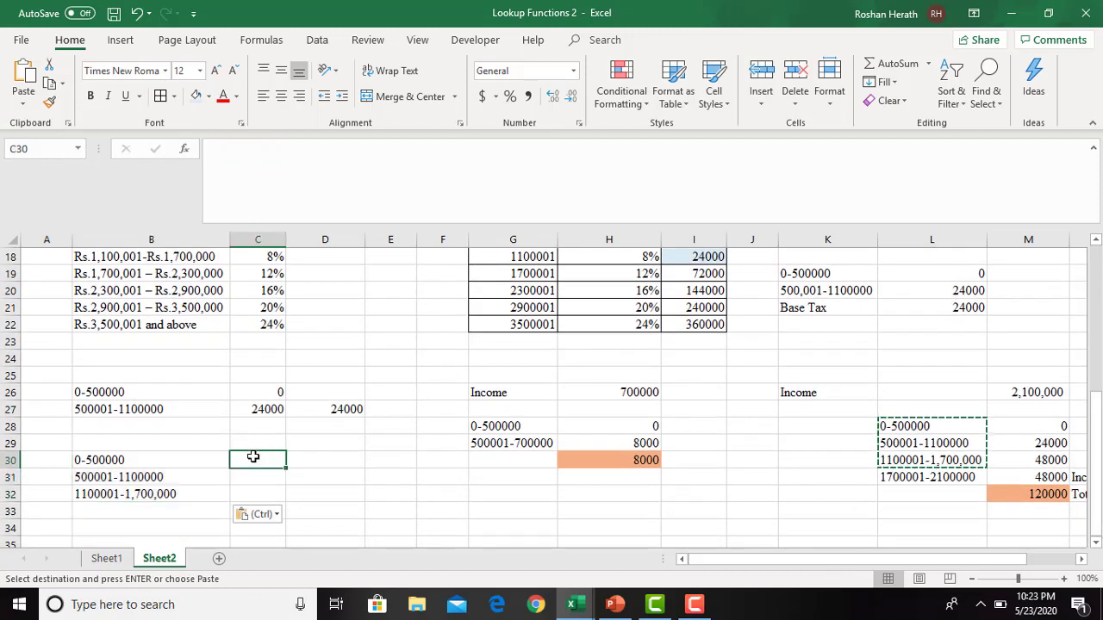
# - Highlight the base tax cell I19 for income level 1700001 with a light orange fill
pyautogui.click(711, 273)
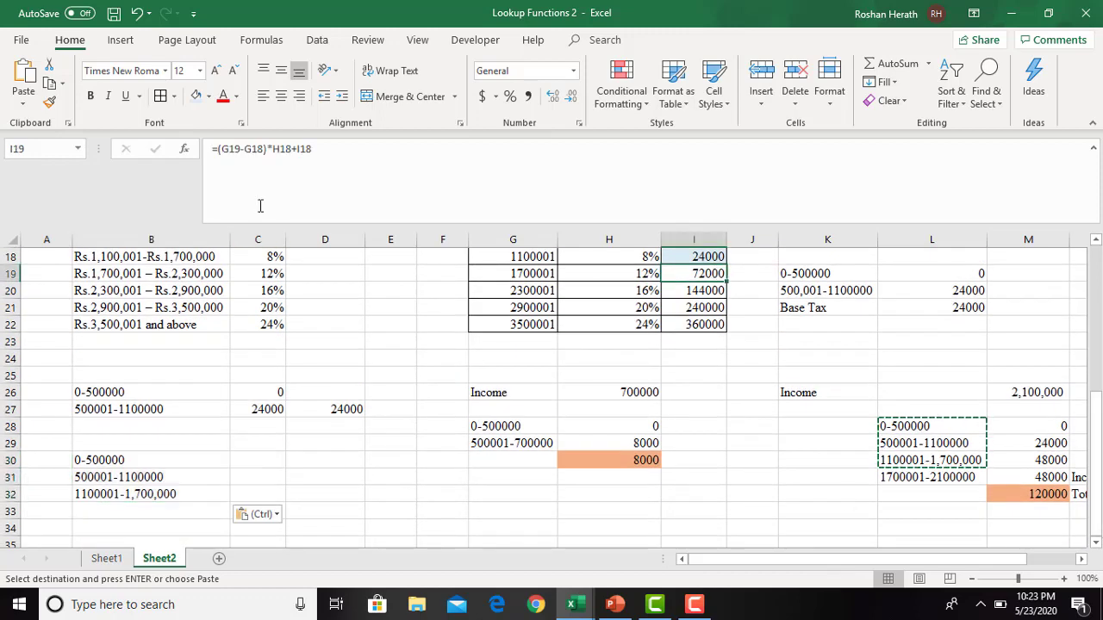
pyautogui.click(209, 96)
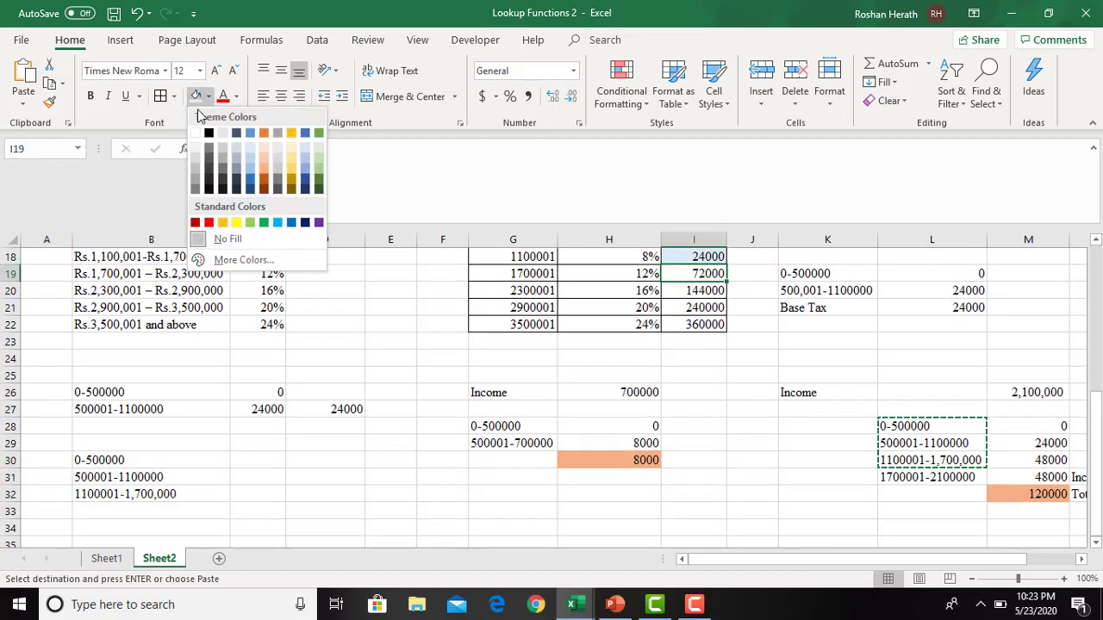
pyautogui.click(261, 155)
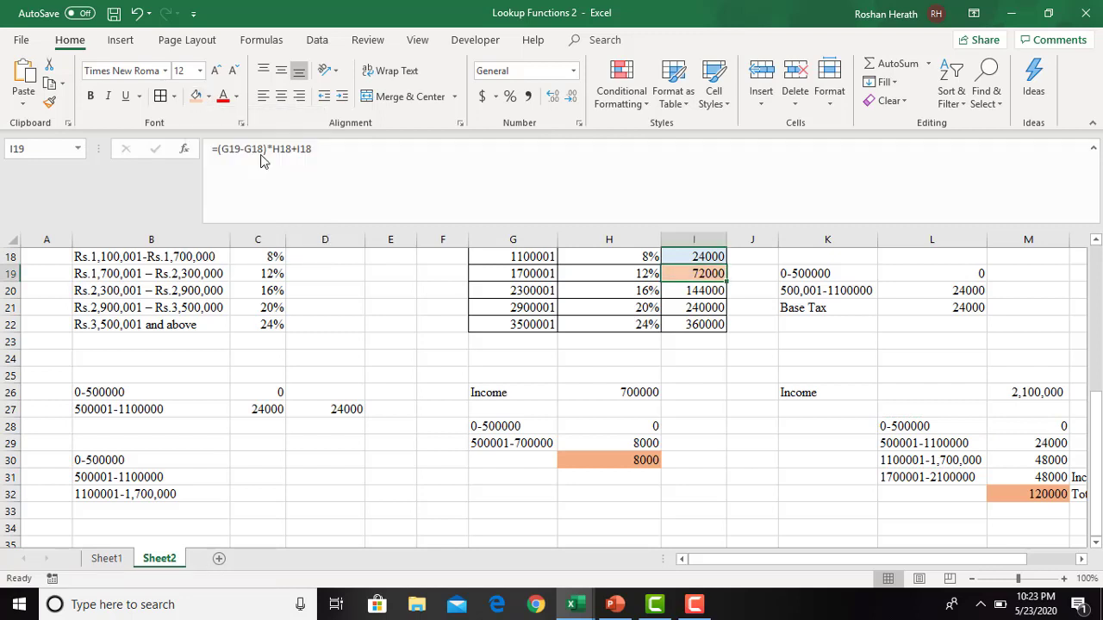
# - Fill the total in D27 with the same light blue as base tax cell I18
pyautogui.click(330, 412)
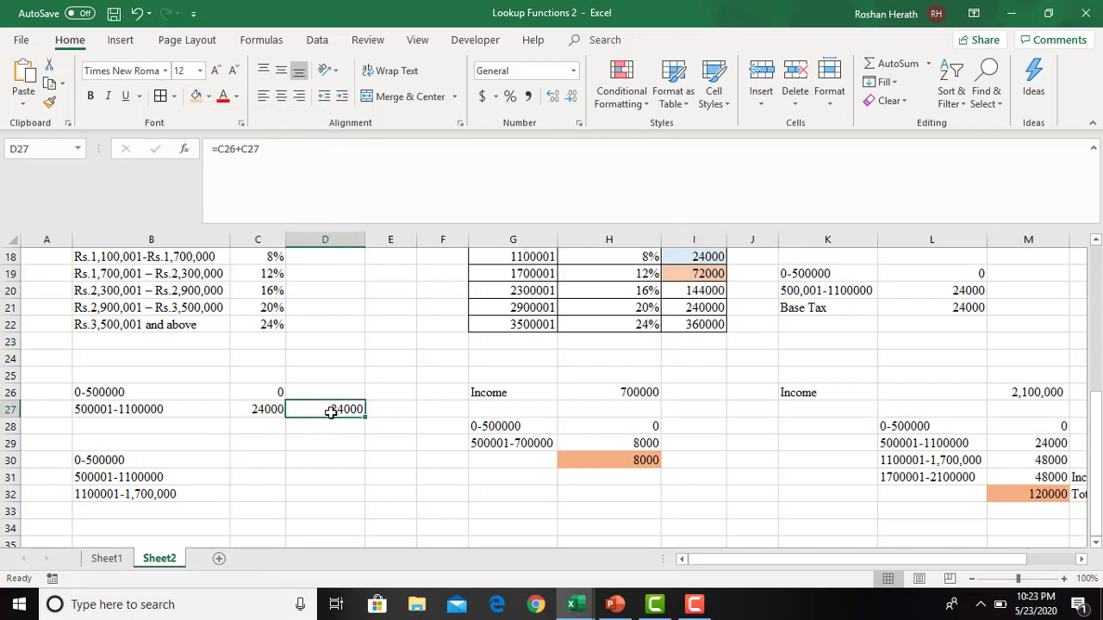
pyautogui.click(208, 95)
pyautogui.click(251, 150)
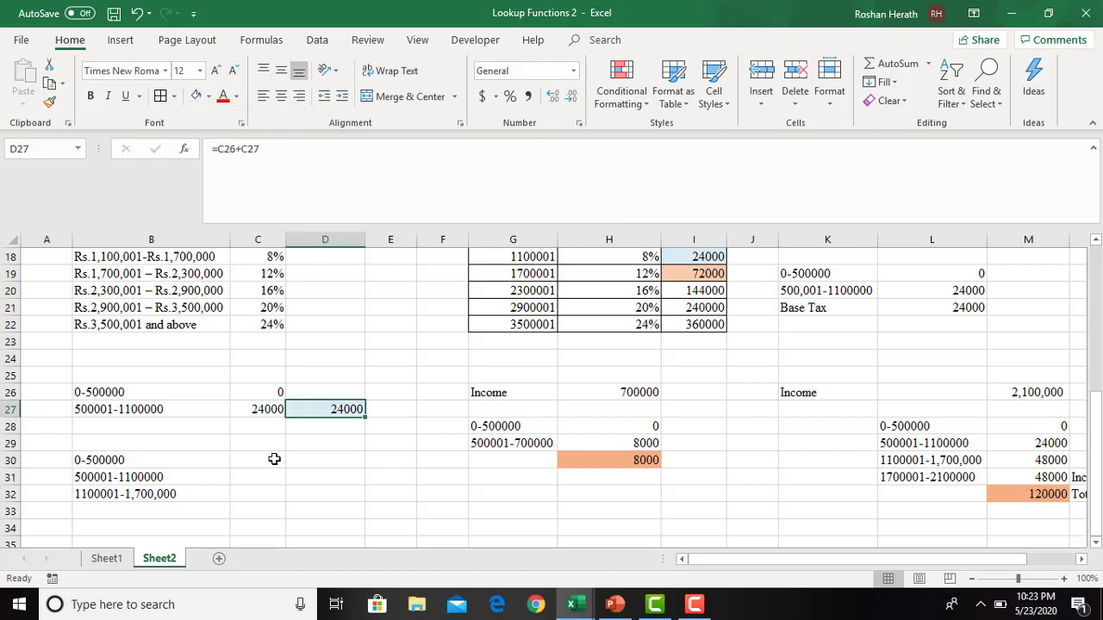
pyautogui.click(261, 460)
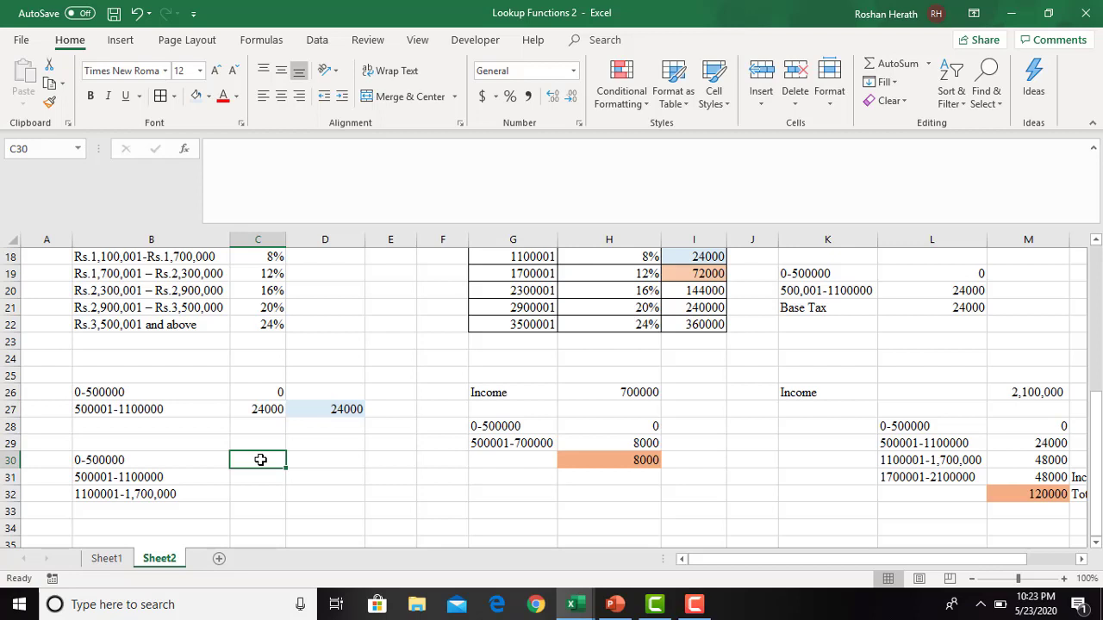
pyautogui.write('0')
pyautogui.press('Return')
pyautogui.write('=600000*')
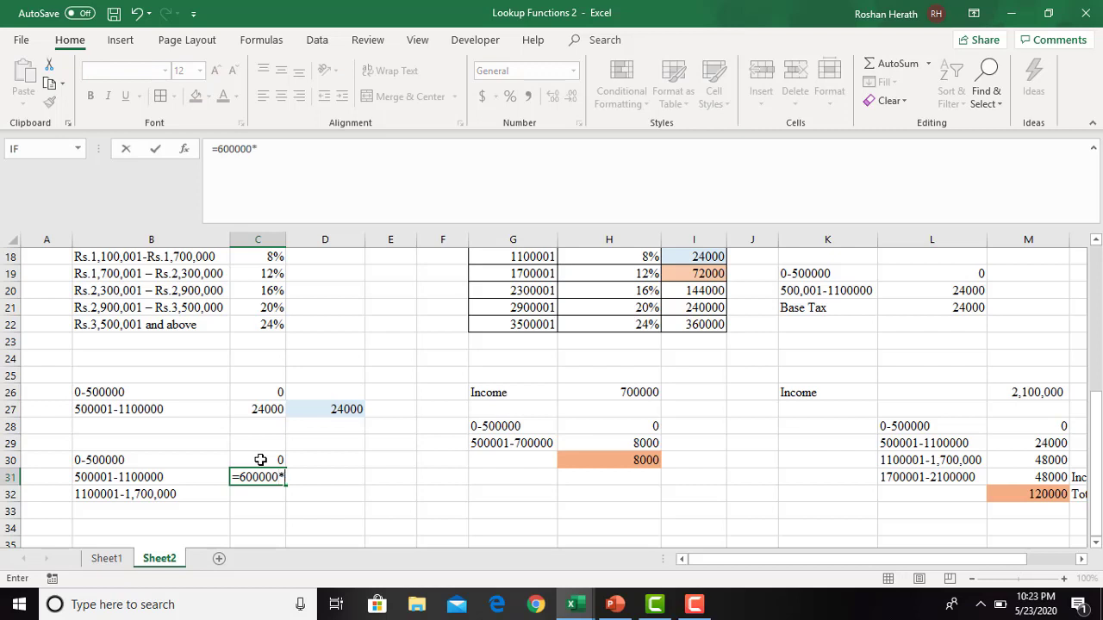
pyautogui.write('0.04')
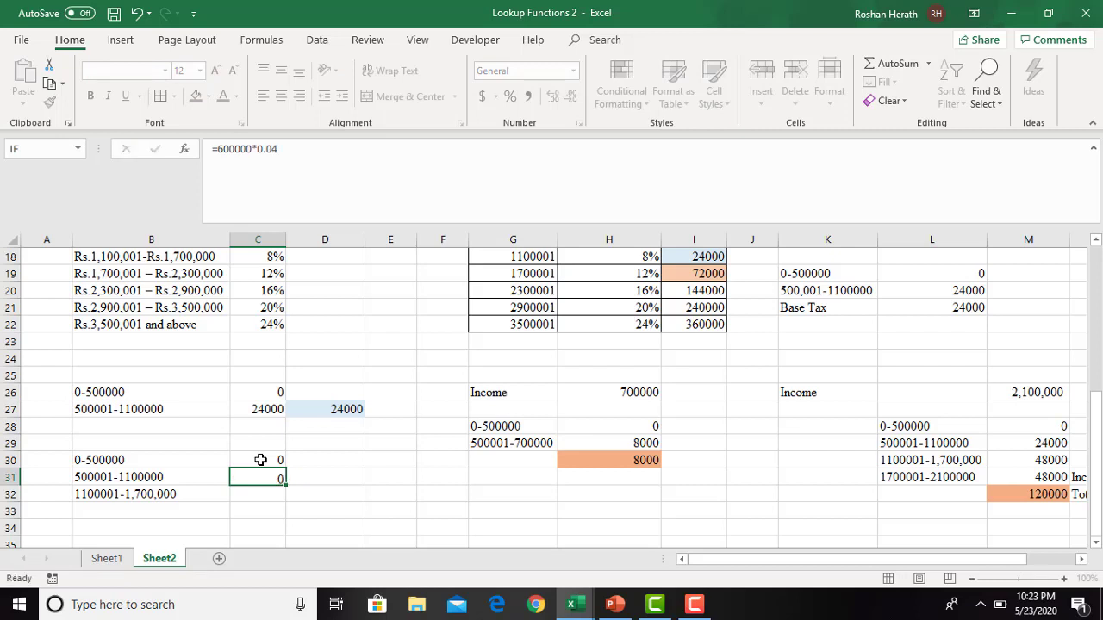
pyautogui.press('Return')
# - Calculate the tax for the 1100001-1,700,000 range in C32 by multiplying 600000 by 8%
pyautogui.write('=')
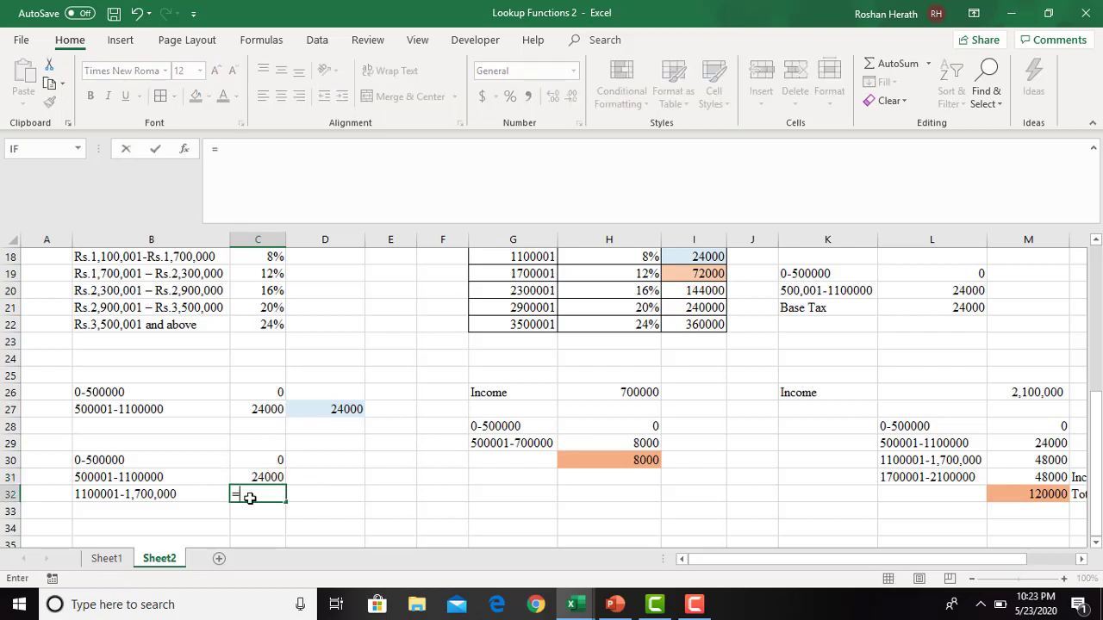
pyautogui.write('6000')
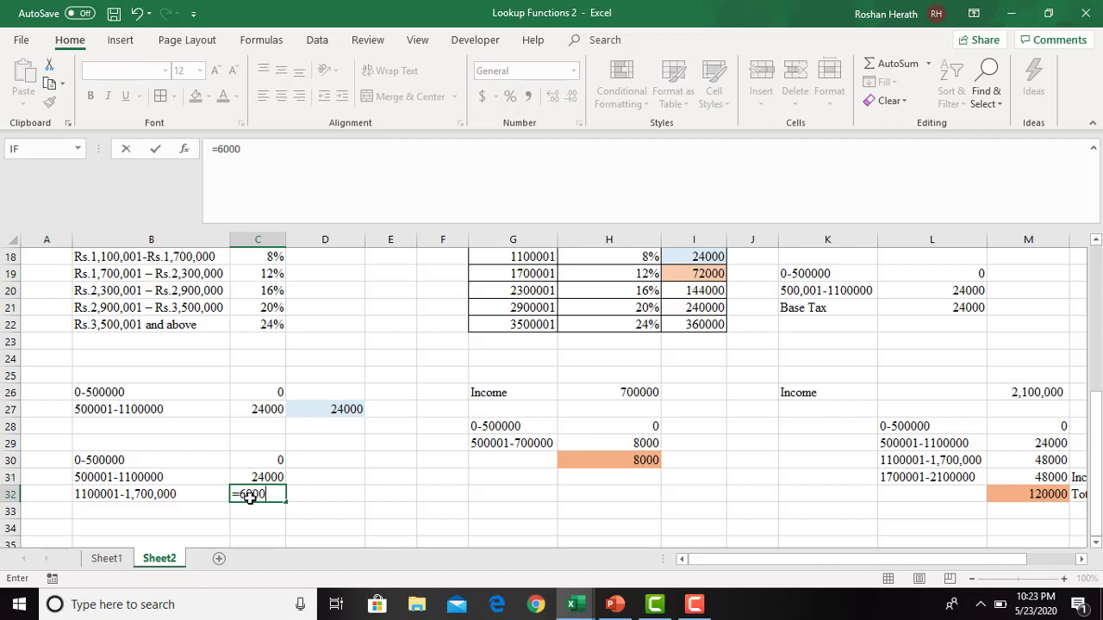
pyautogui.write('00*0.08')
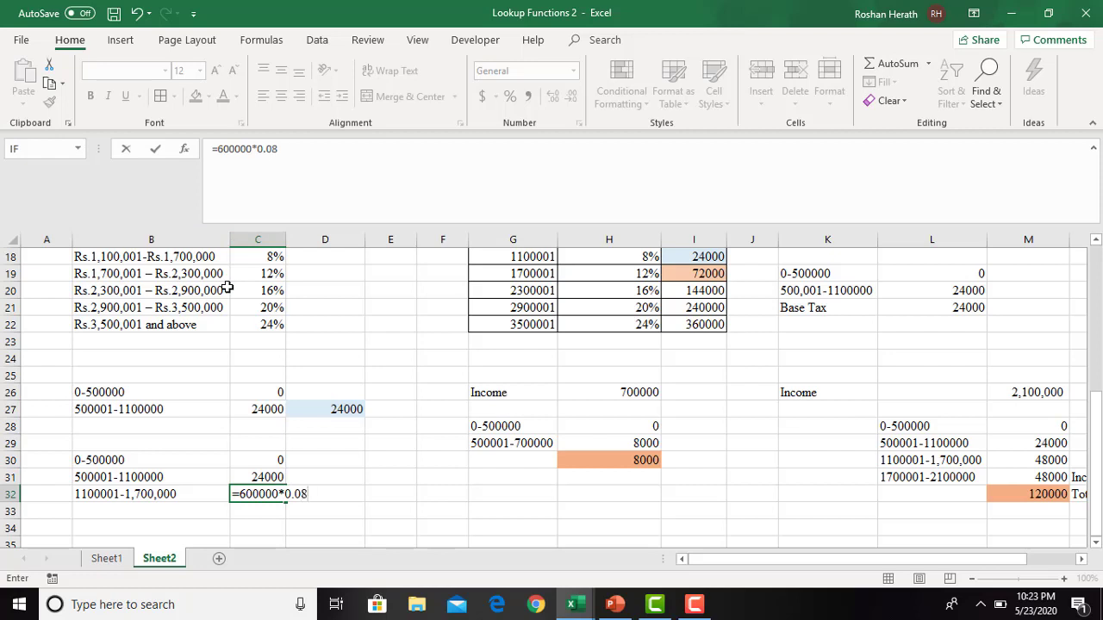
pyautogui.press('Return')
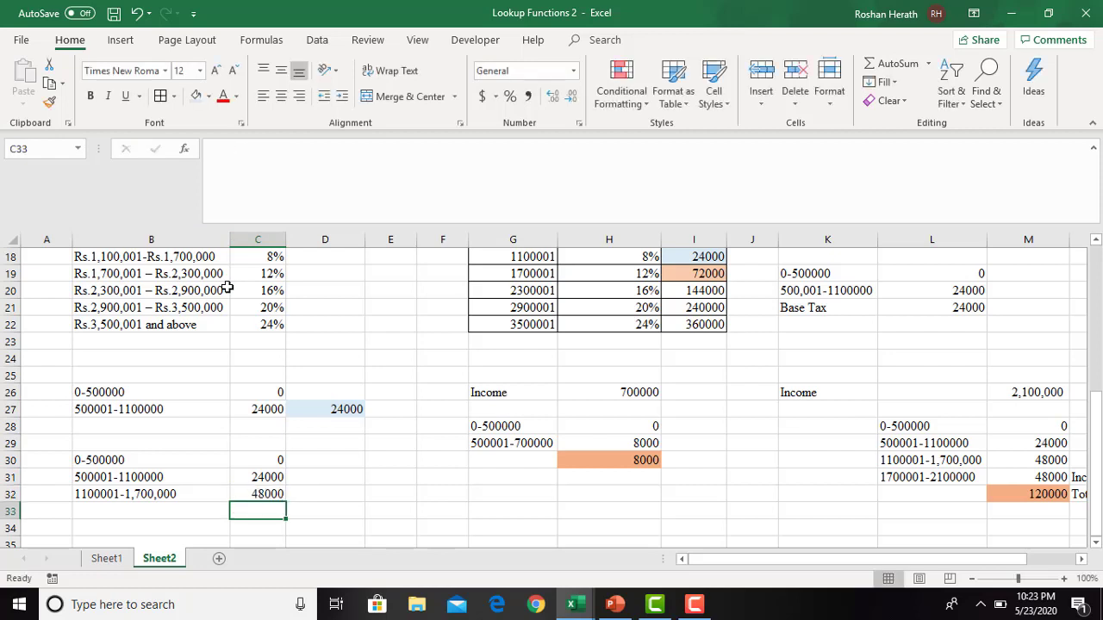
# - Total the three range taxes in D32 with the formula =SUM(C30:C32)
pyautogui.click(321, 493)
pyautogui.write('=sum')
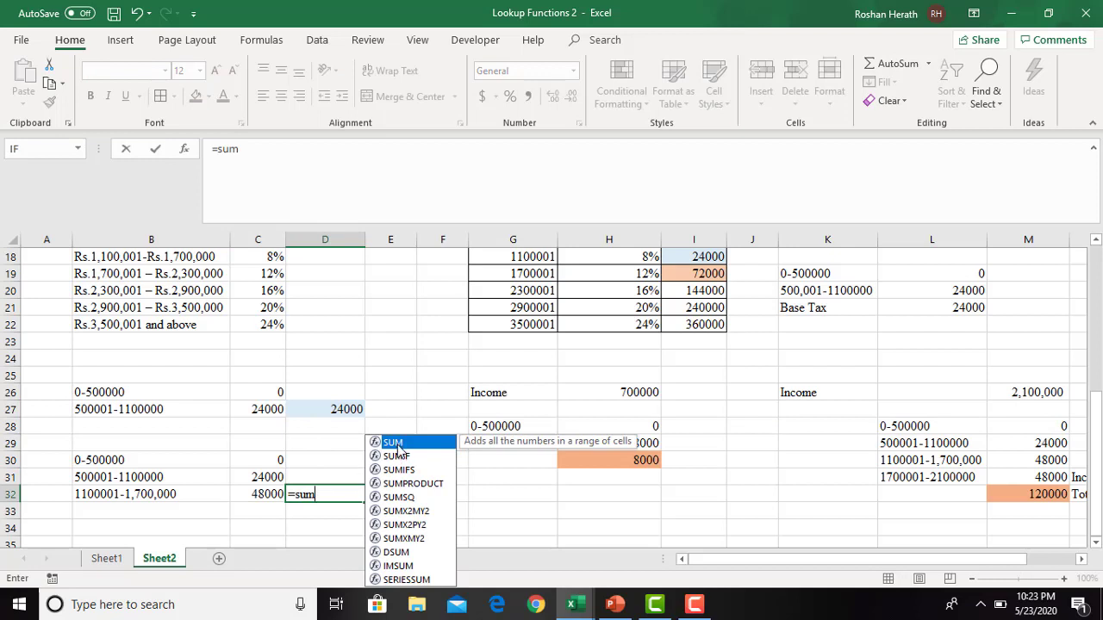
pyautogui.doubleClick(395, 443)
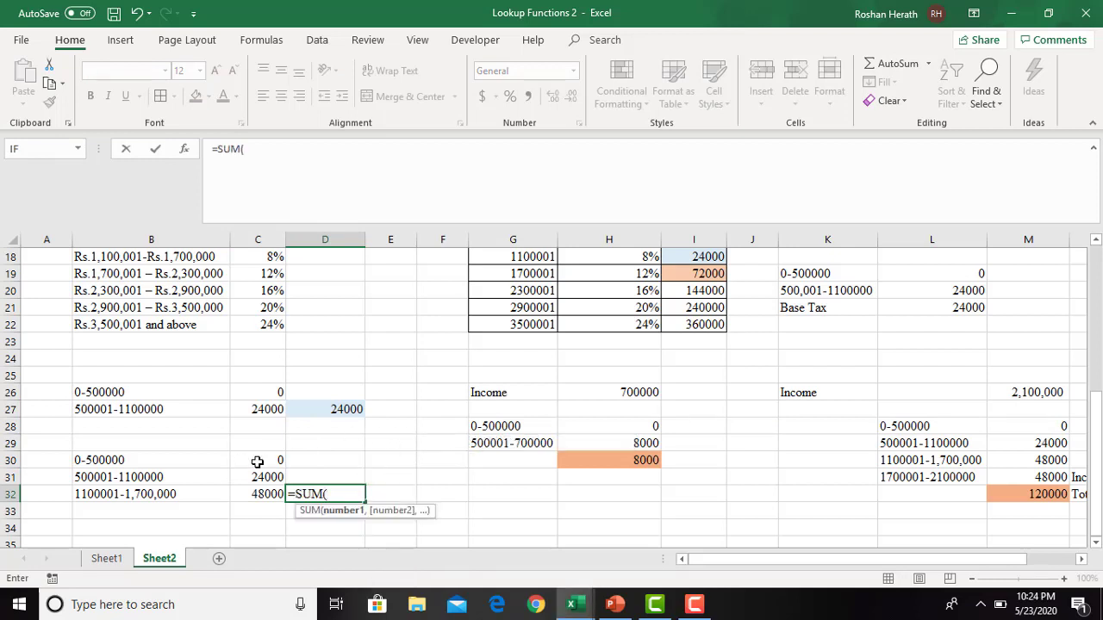
pyautogui.moveTo(257, 462); pyautogui.dragTo(256, 493)
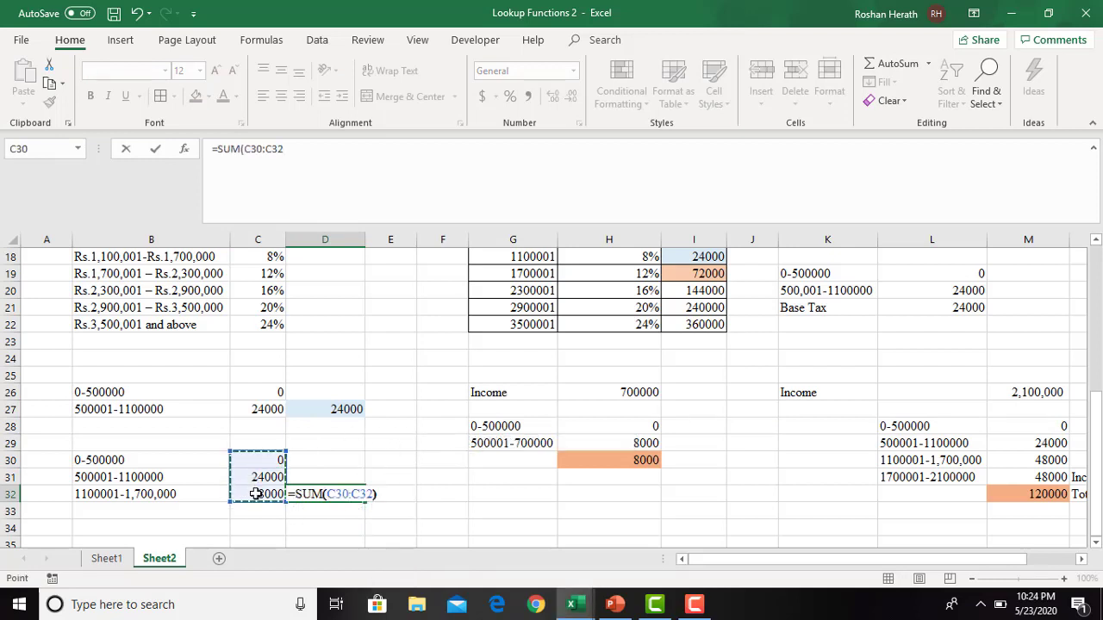
pyautogui.press('Return')
# - Fill the total in D32 with the same light orange as base tax cell I19
pyautogui.click(349, 493)
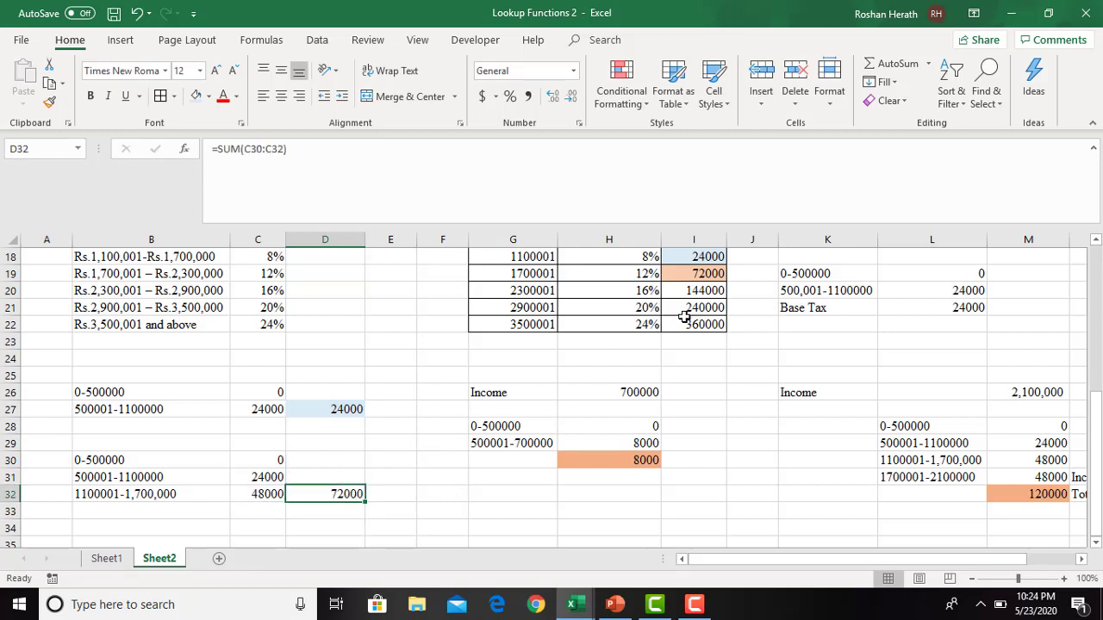
pyautogui.click(208, 97)
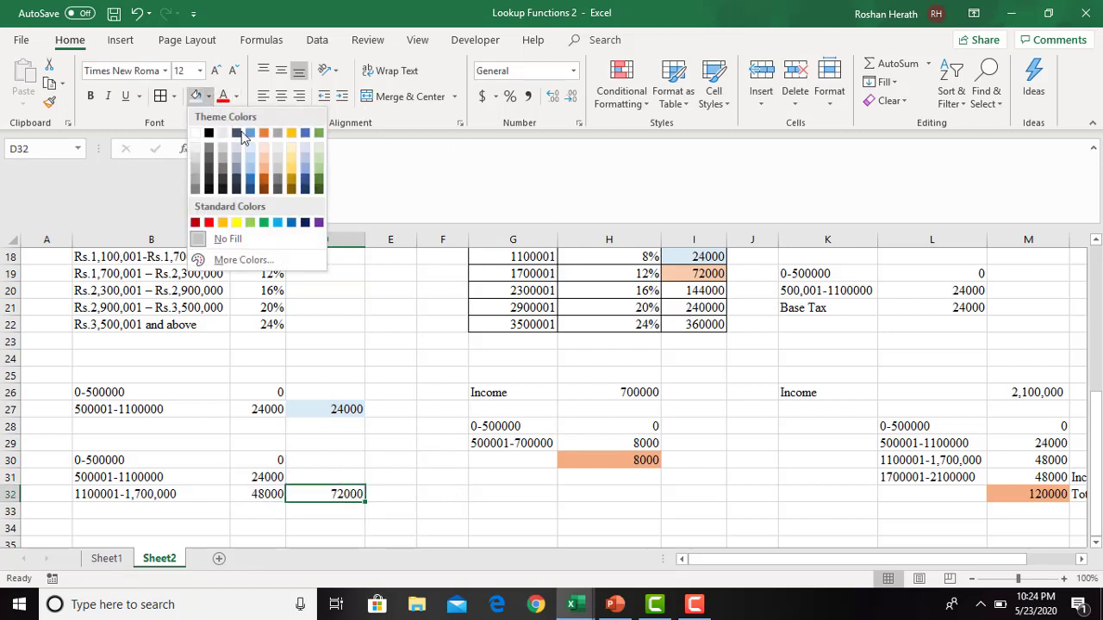
pyautogui.click(263, 157)
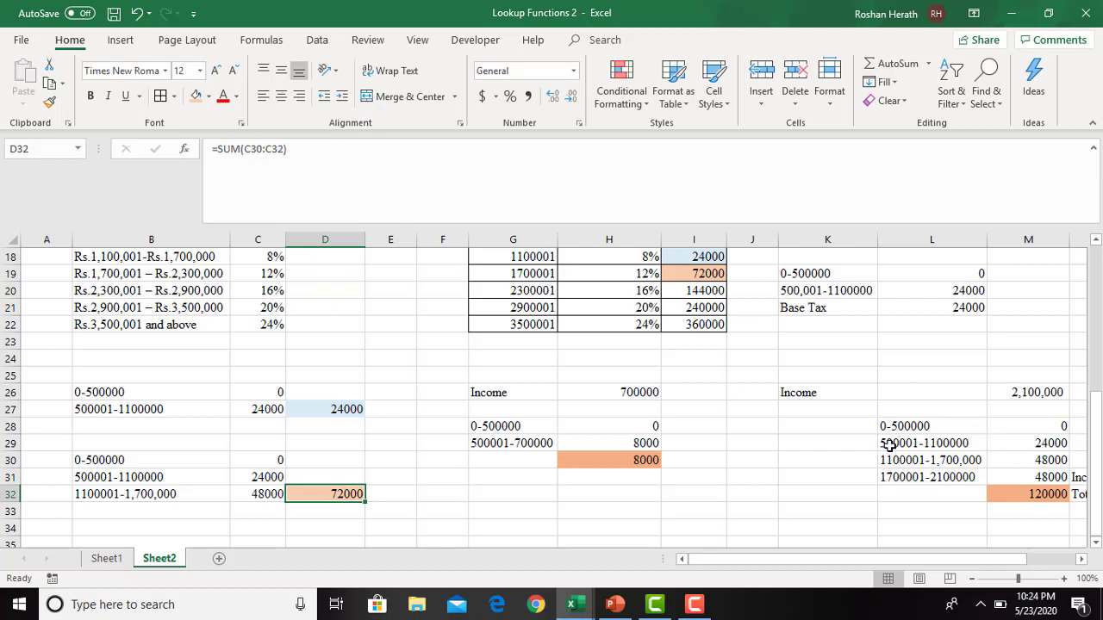
pyautogui.moveTo(888, 428); pyautogui.dragTo(906, 483)
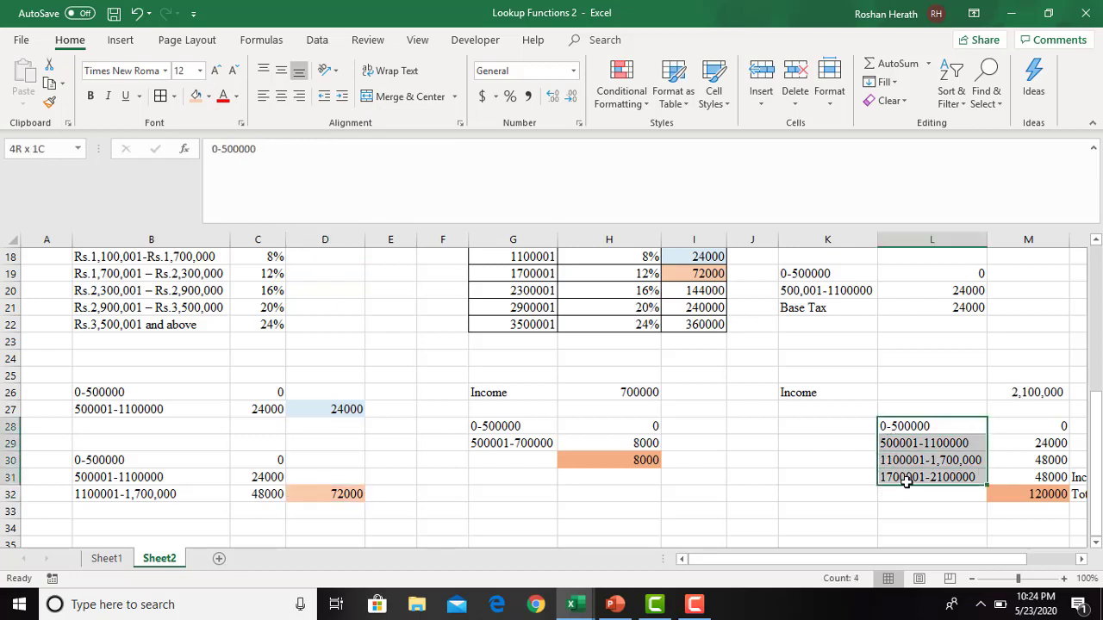
pyautogui.hotkey('ctrl', 'c')
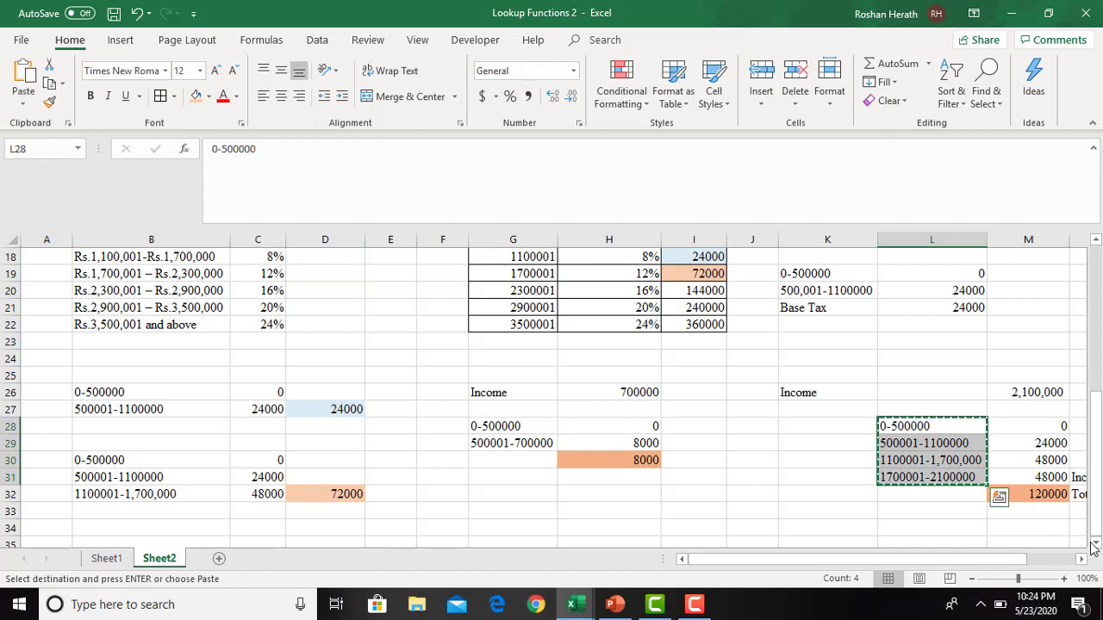
pyautogui.click(1095, 543)
pyautogui.click(1095, 543)
pyautogui.click(1095, 544)
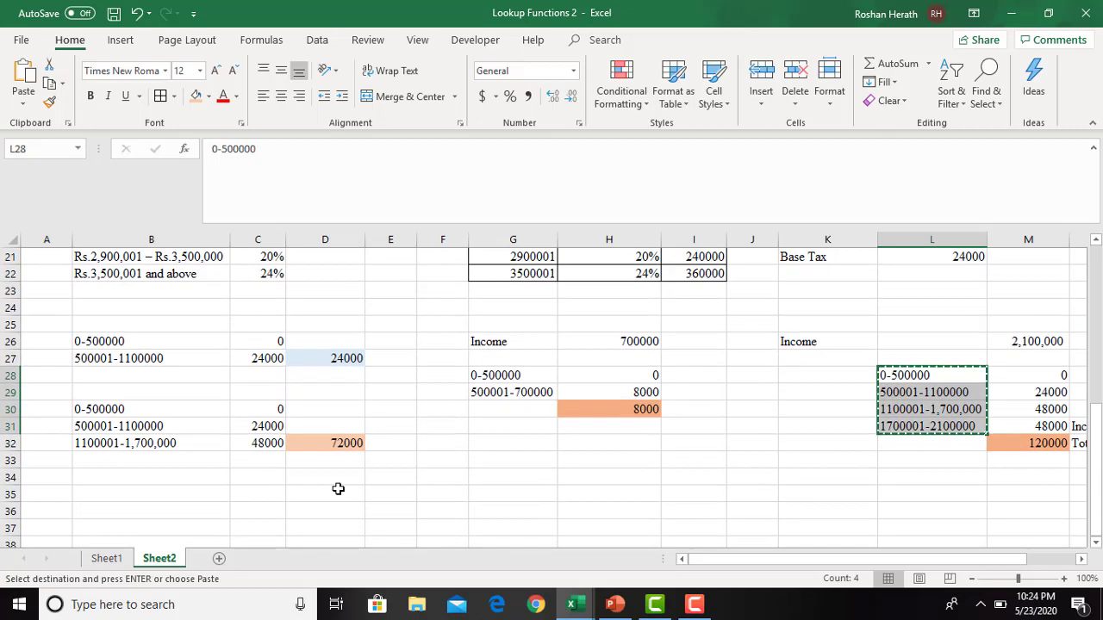
pyautogui.click(92, 480)
pyautogui.hotkey('ctrl', 'v')
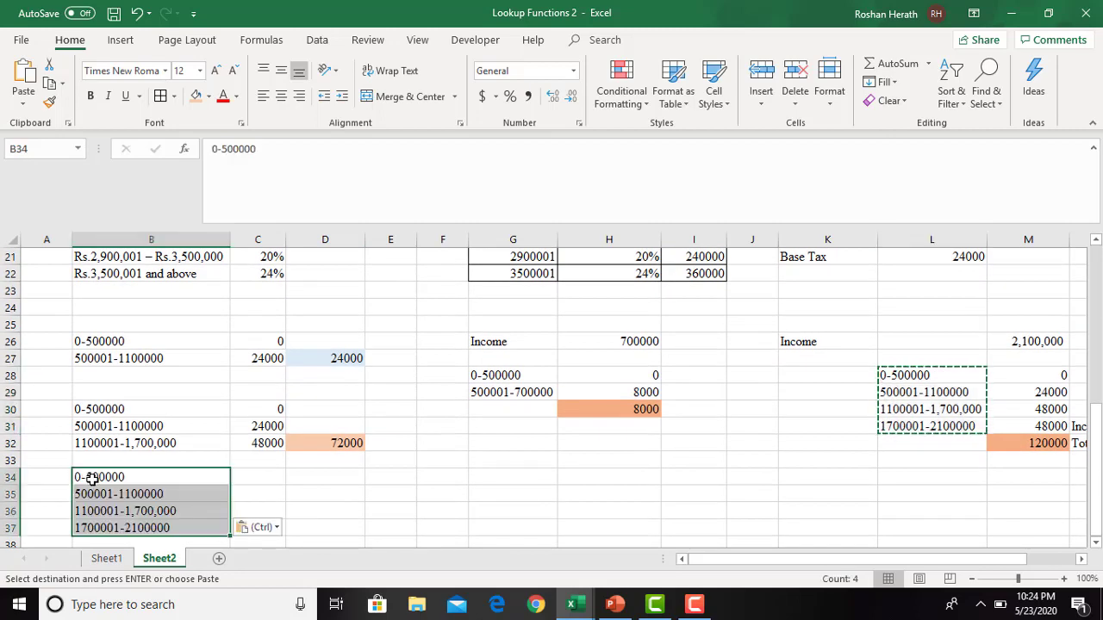
pyautogui.click(266, 498)
pyautogui.click(246, 475)
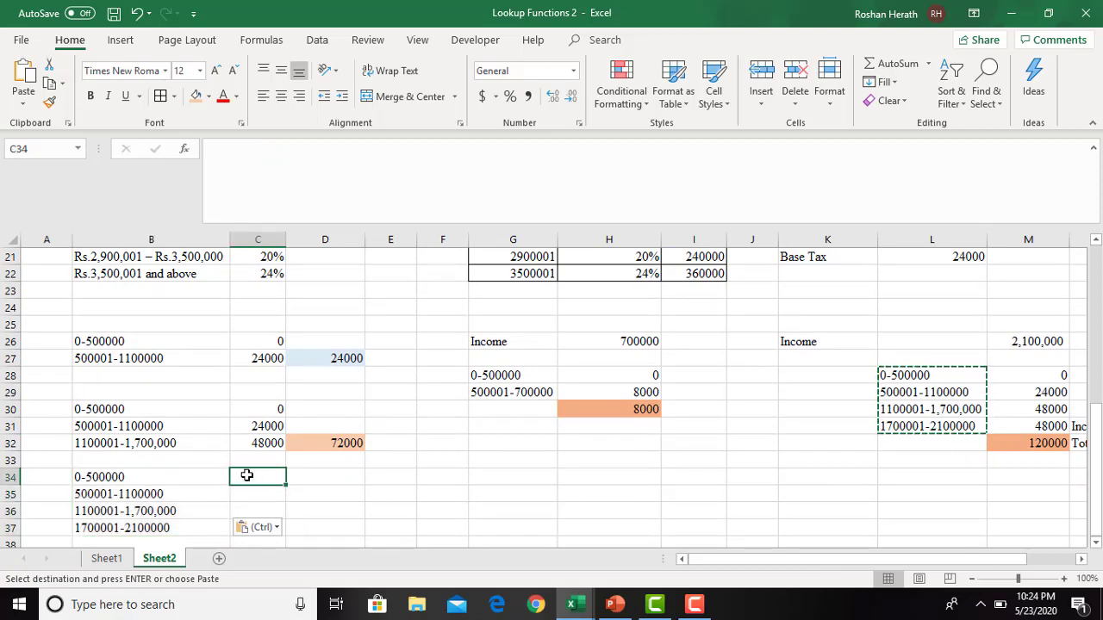
pyautogui.press('Escape')
pyautogui.write('0')
pyautogui.press('Return')
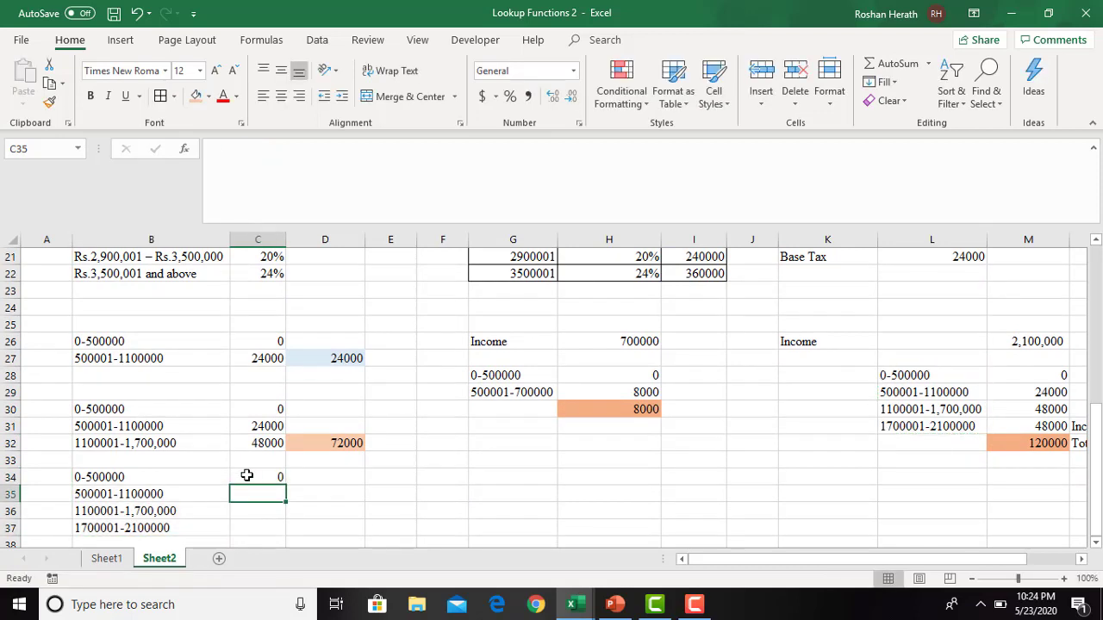
pyautogui.write('=600000')
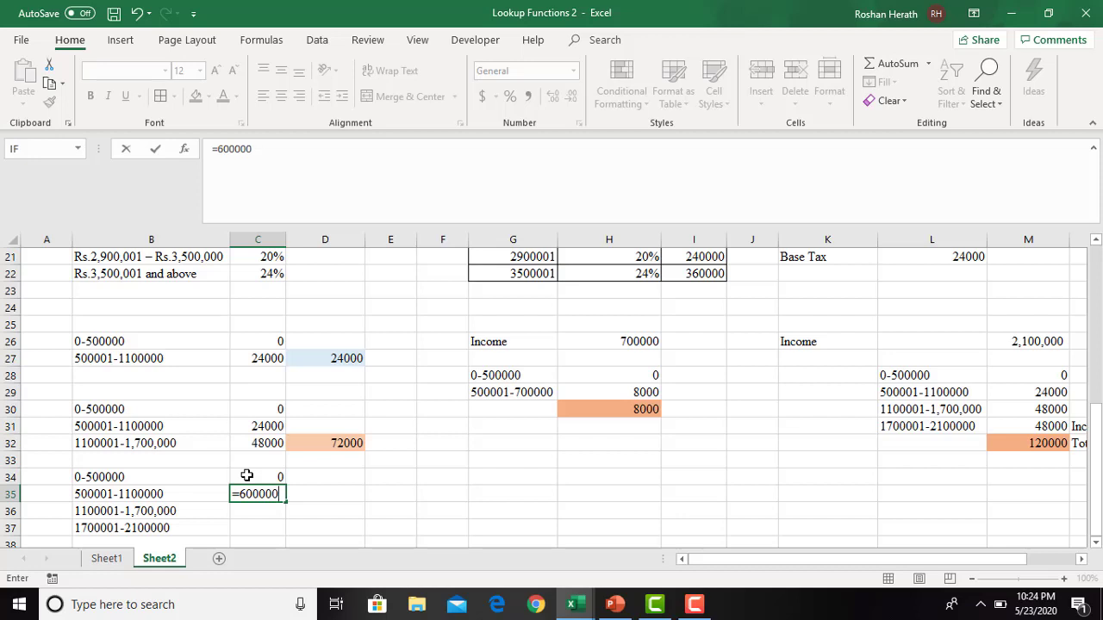
pyautogui.write('*0.04')
pyautogui.press('Return')
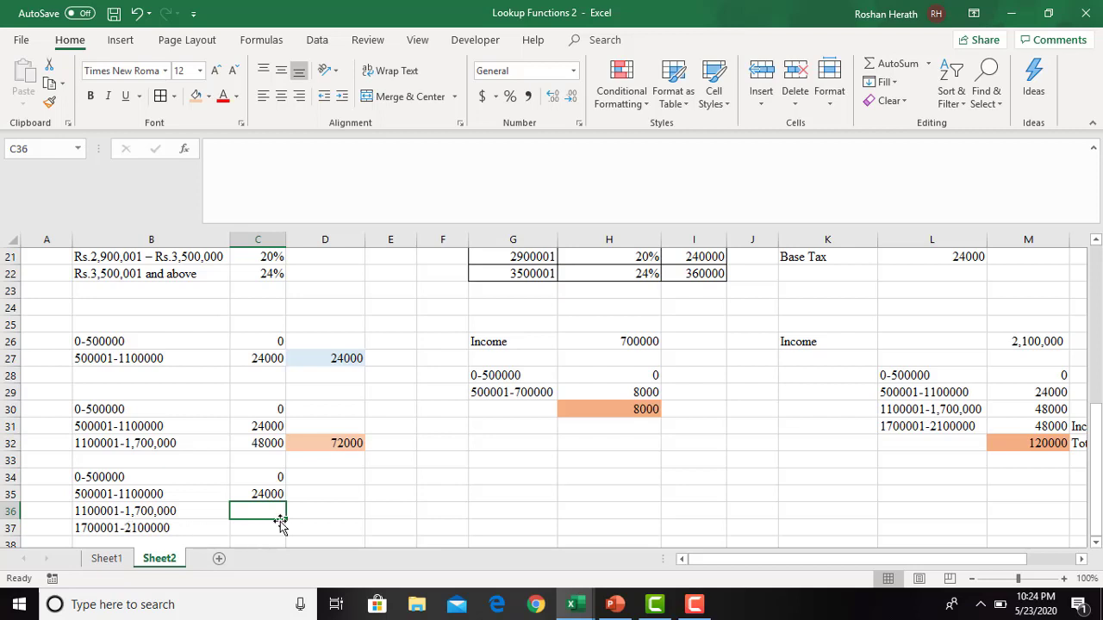
# - Enter =600000*0.08 in C36 as the tax for the 1100001-1,700,000 range
pyautogui.write('=')
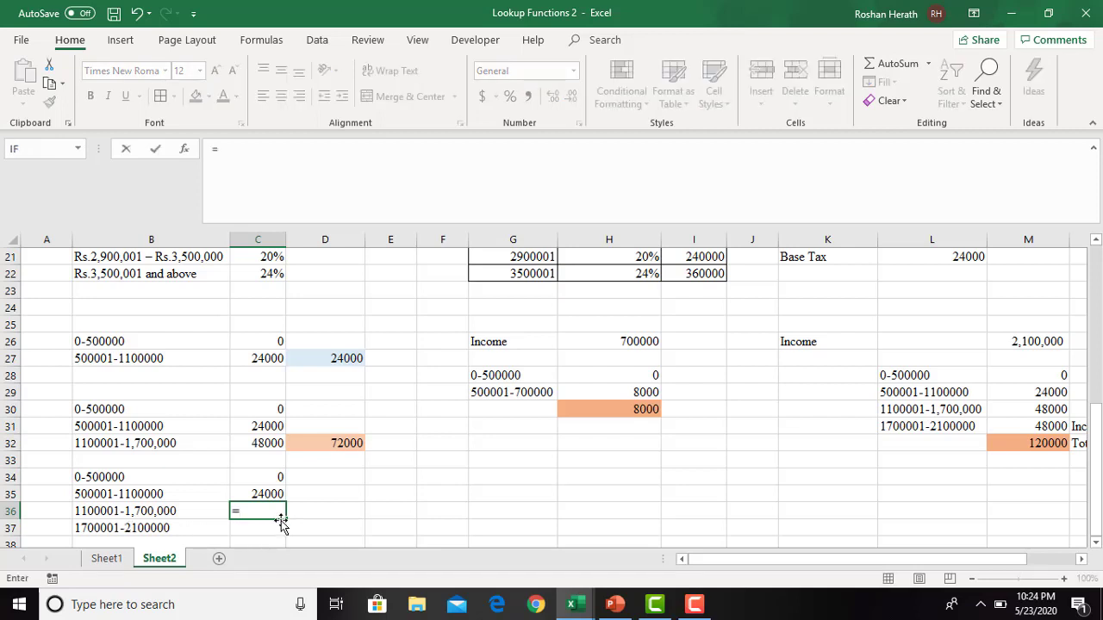
pyautogui.write('600000*0')
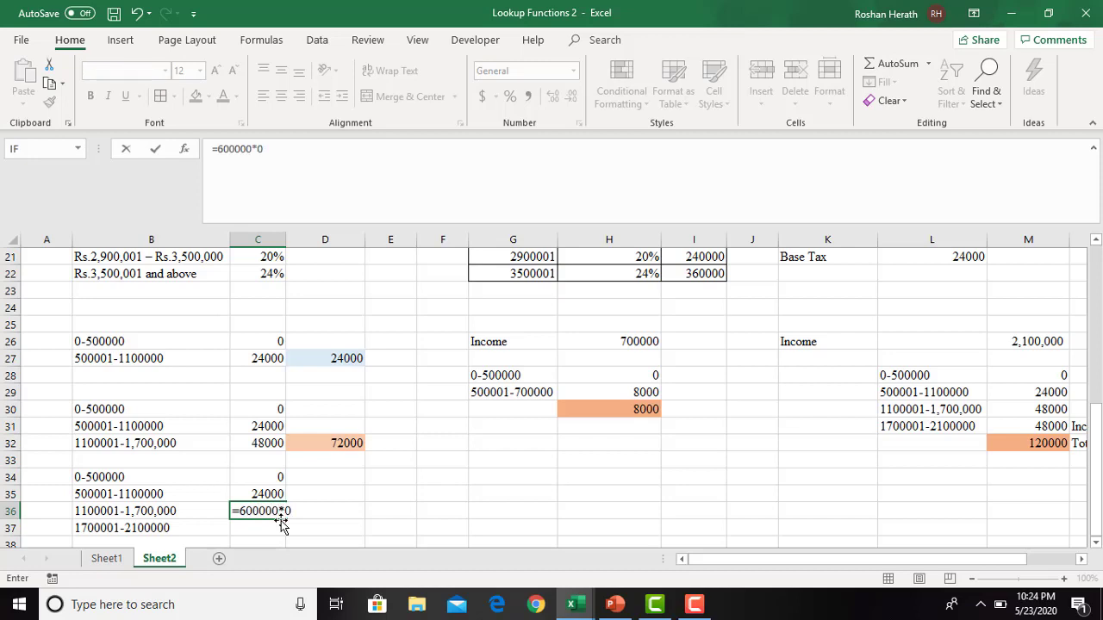
pyautogui.write('.08')
pyautogui.press('Return')
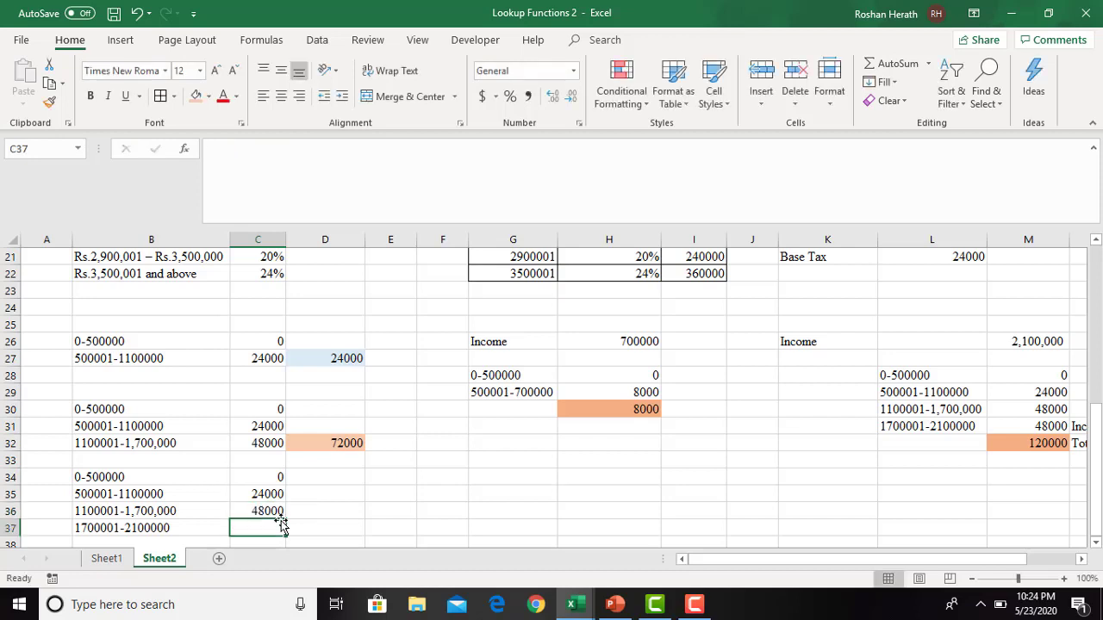
pyautogui.click(163, 522)
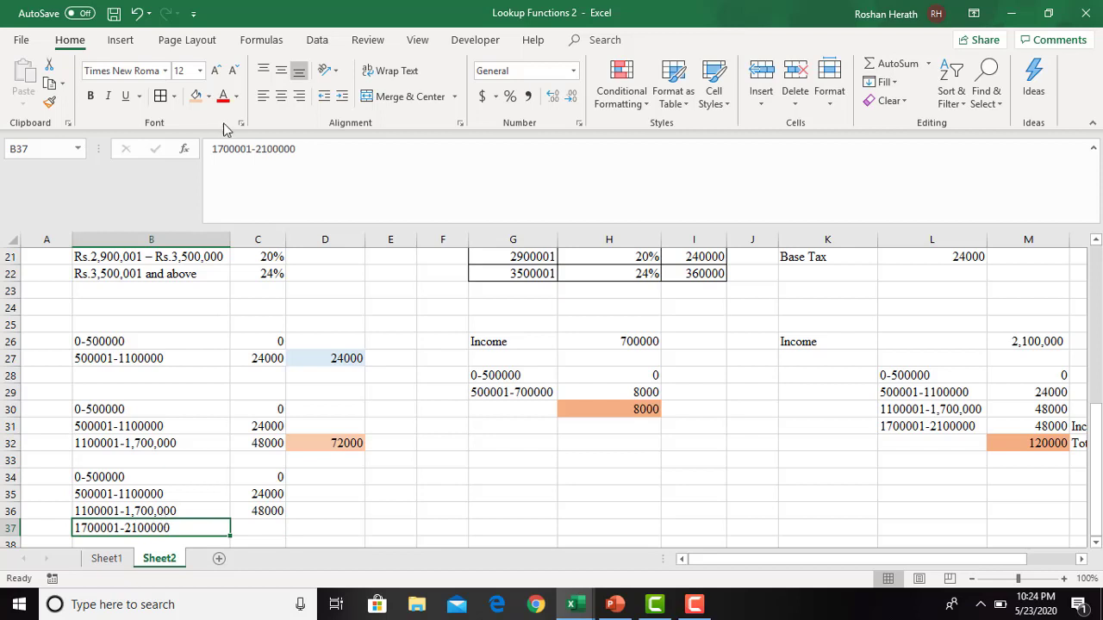
pyautogui.click(267, 148)
pyautogui.press('BackSpace')
pyautogui.write('3')
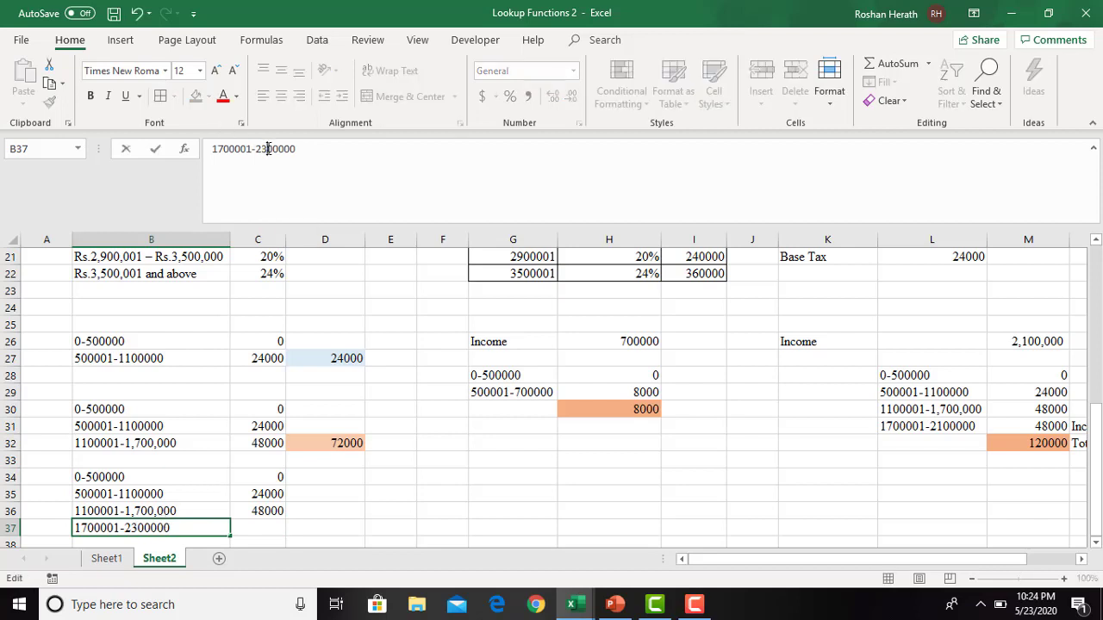
pyautogui.press('Return')
pyautogui.click(247, 514)
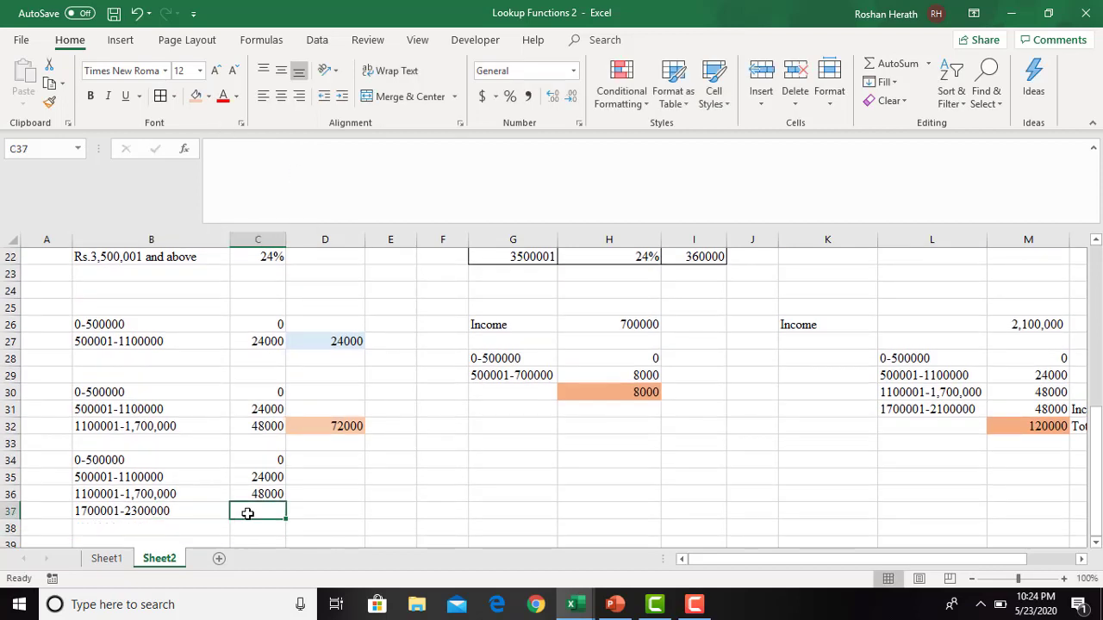
pyautogui.write('=')
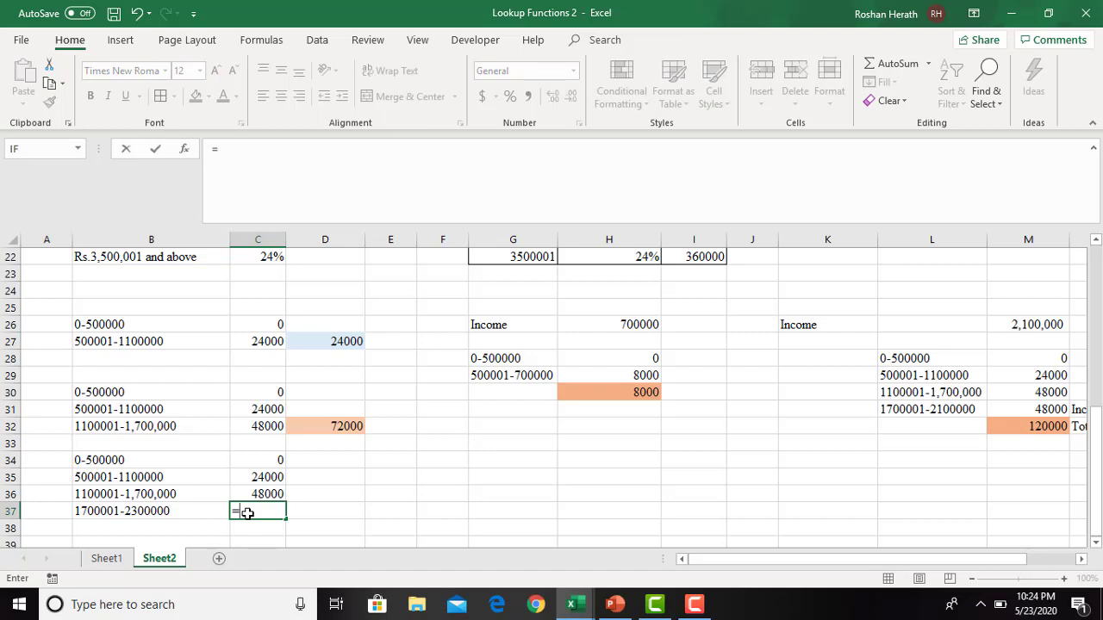
pyautogui.write('600000*')
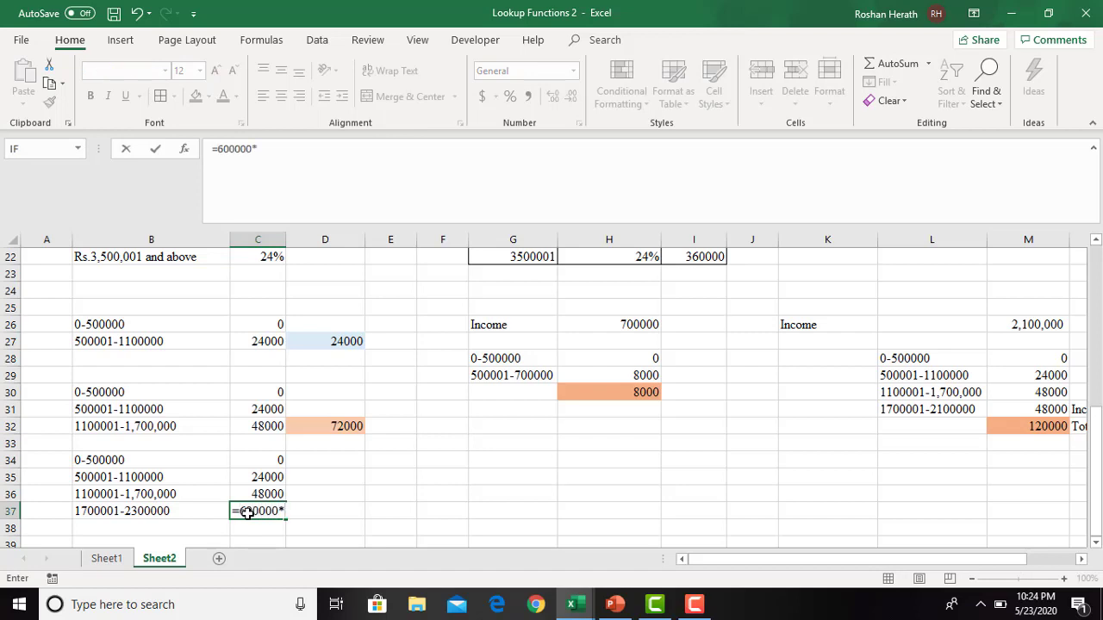
pyautogui.write('0.12')
pyautogui.press('Return')
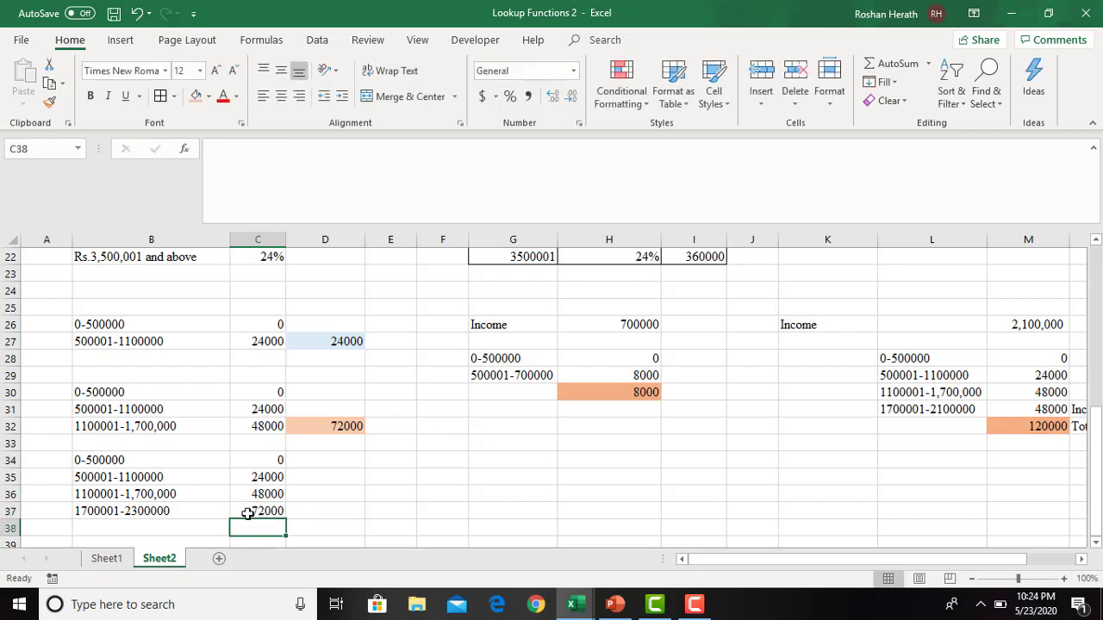
# - Total the four range taxes in D37 with the formula =SUM(C34:C37)
pyautogui.click(304, 509)
pyautogui.write('=sum')
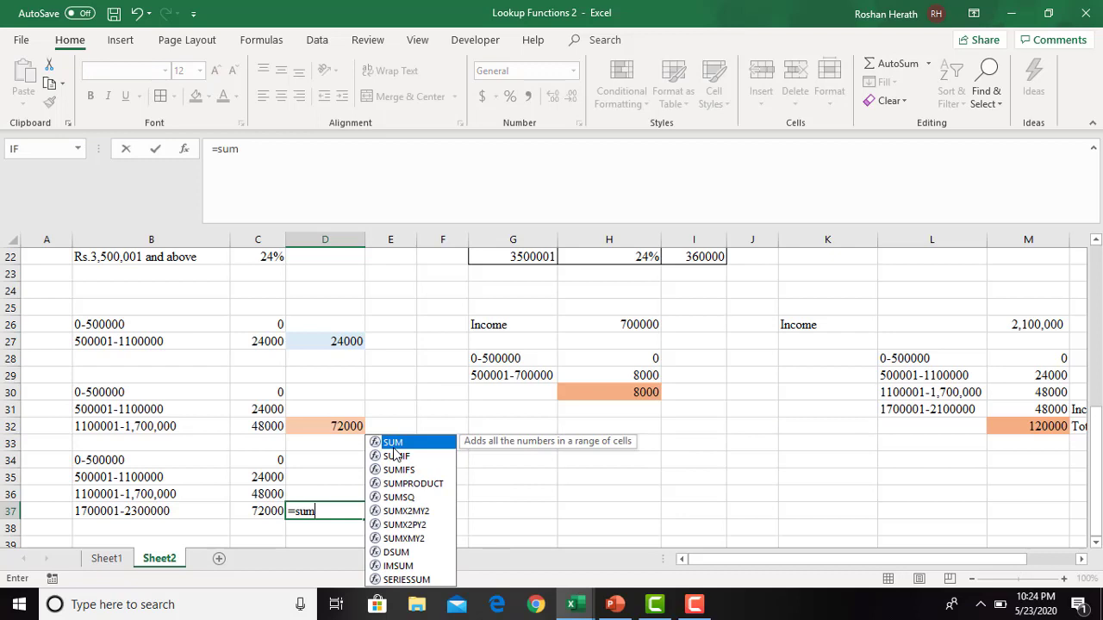
pyautogui.press('Tab')
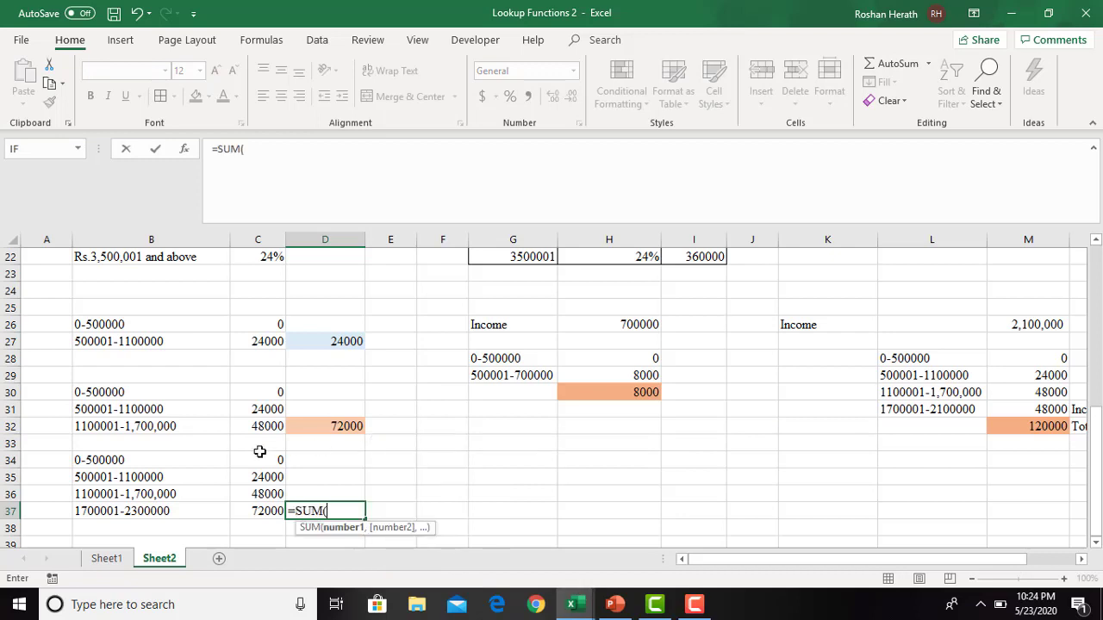
pyautogui.moveTo(246, 457); pyautogui.dragTo(248, 504)
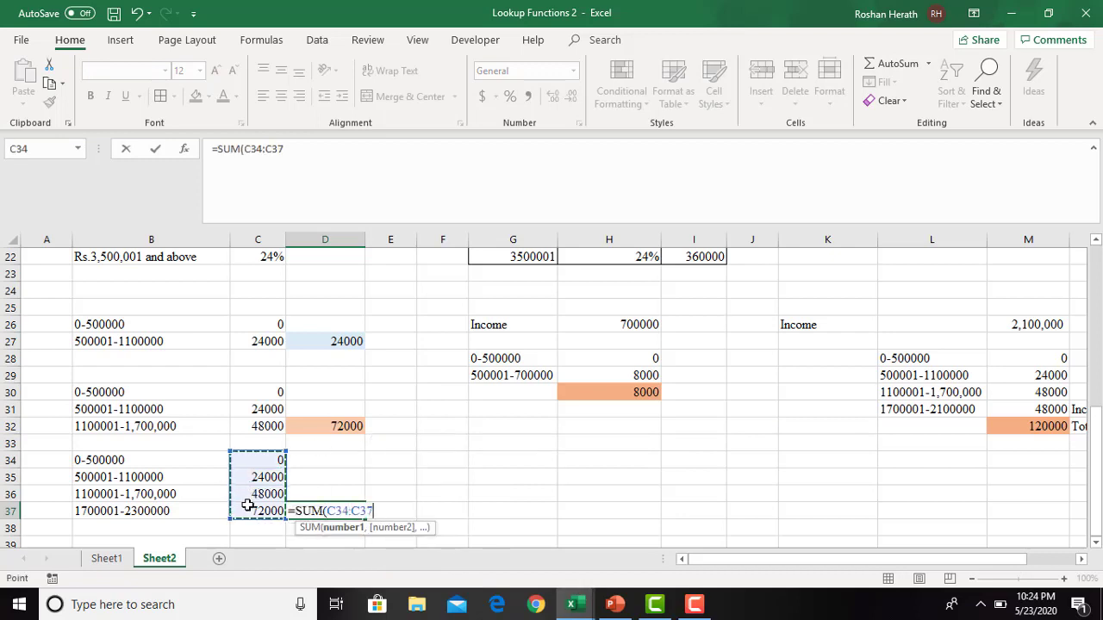
pyautogui.press('Return')
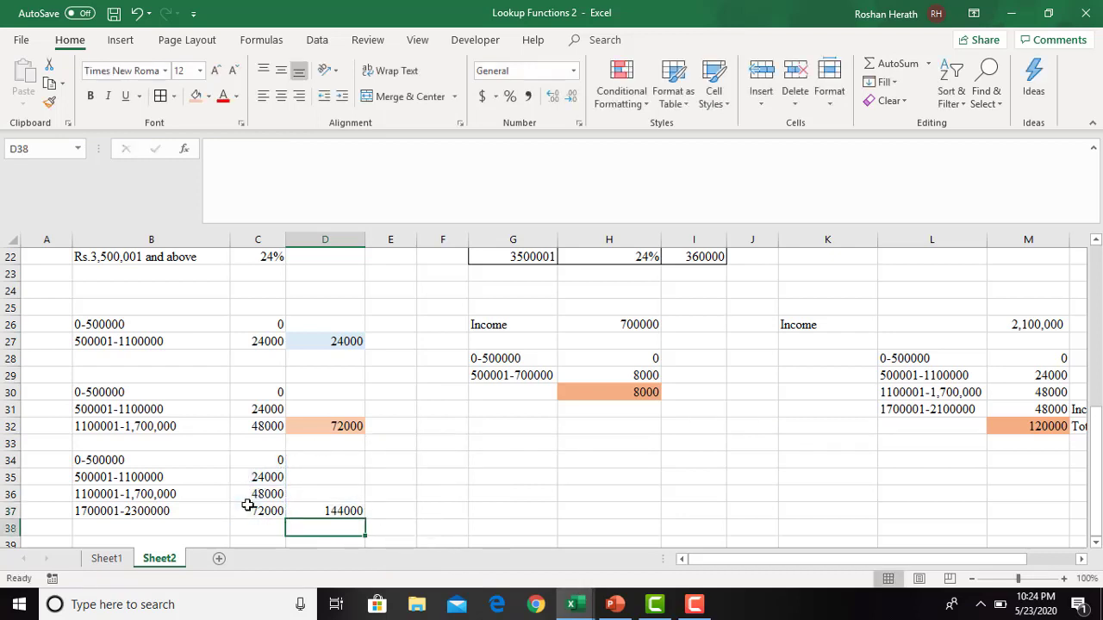
# - Fill the total in D37 and the matching base tax cell I20 with the same light gold
pyautogui.click(327, 512)
pyautogui.click(208, 96)
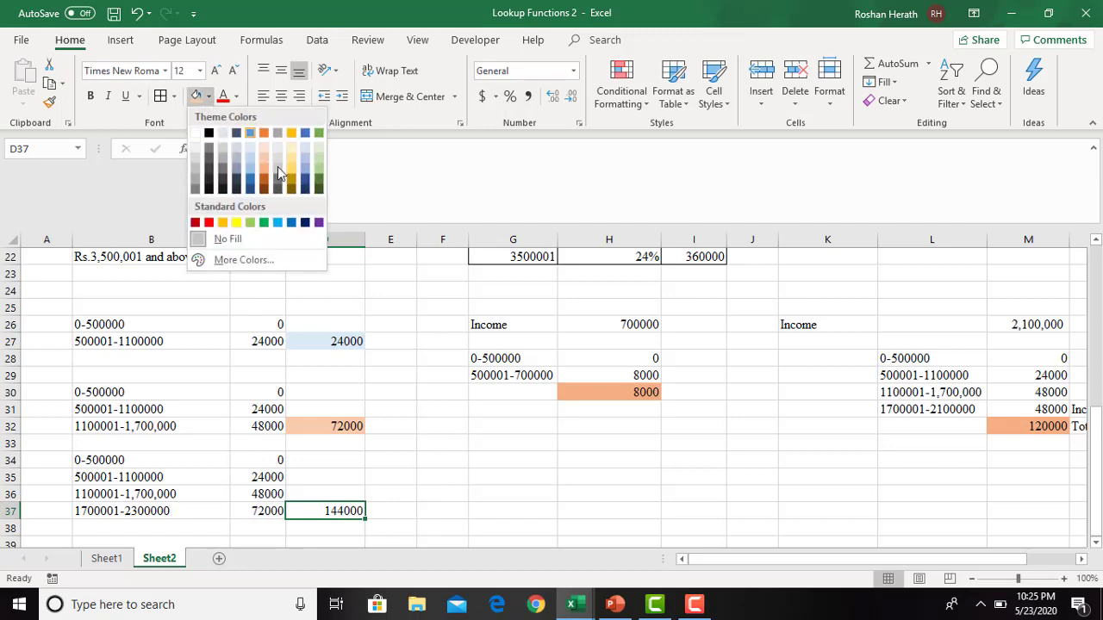
pyautogui.click(297, 162)
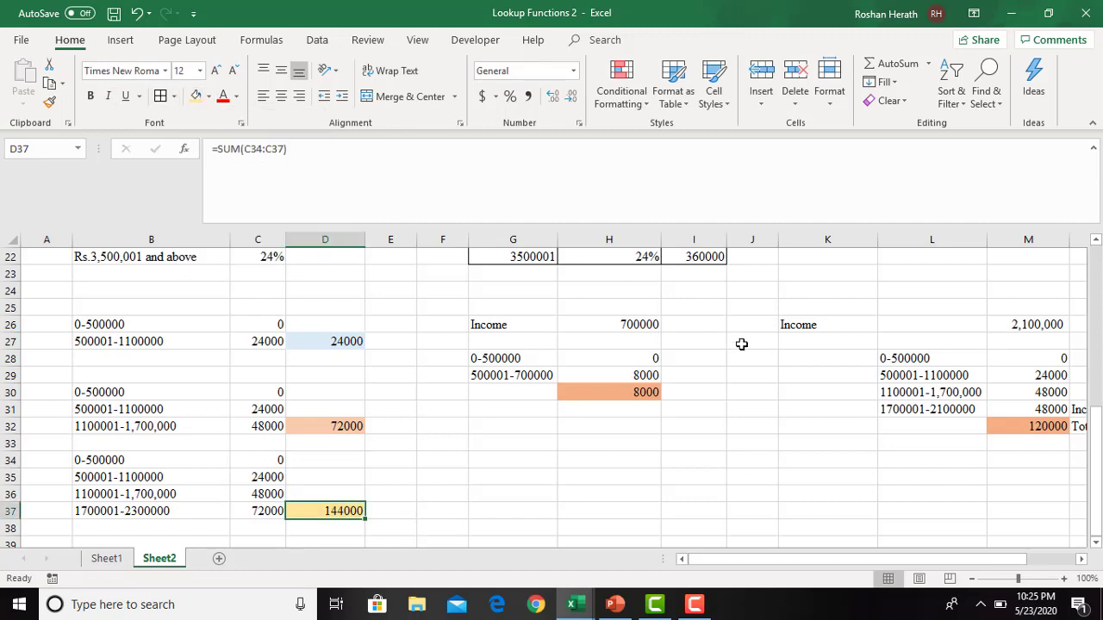
pyautogui.moveTo(1098, 437); pyautogui.dragTo(1098, 379)
pyautogui.click(683, 307)
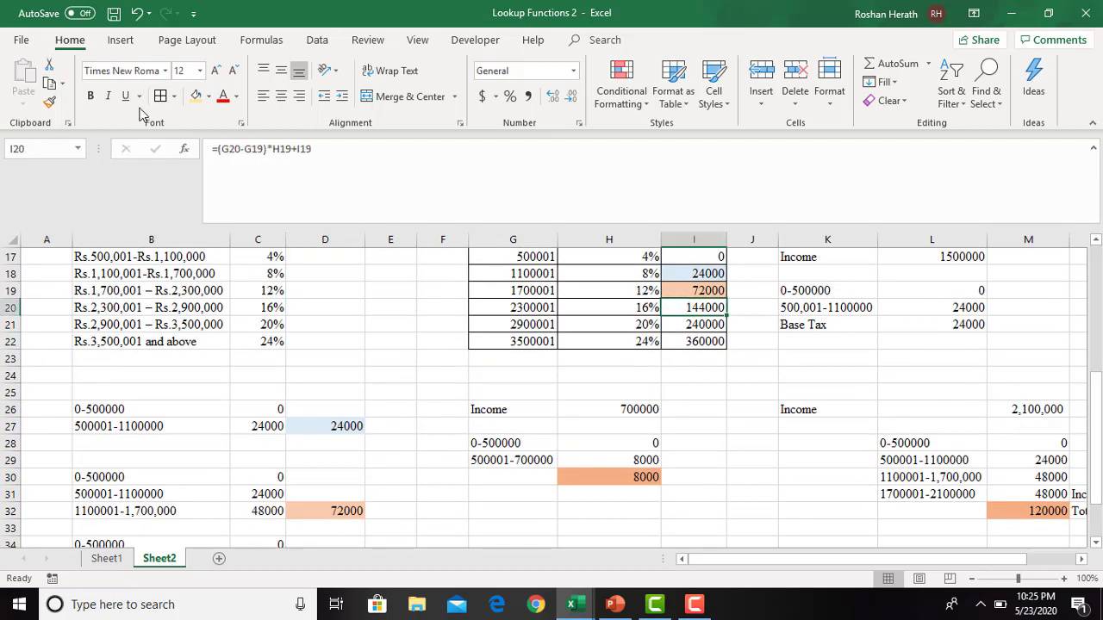
pyautogui.click(197, 96)
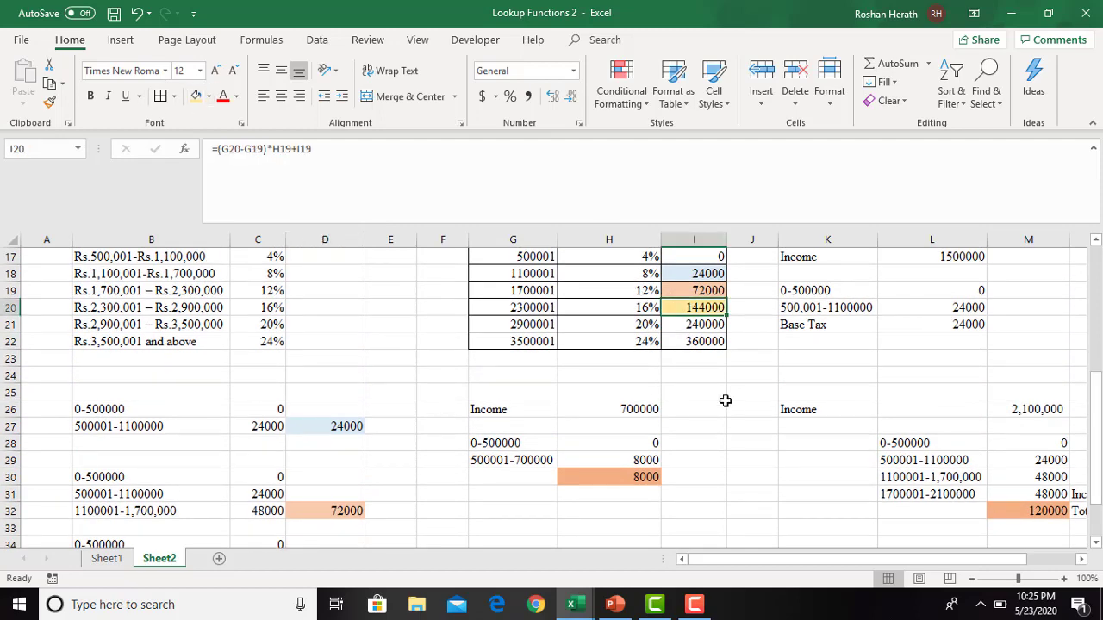
pyautogui.click(705, 367)
pyautogui.moveTo(1100, 428); pyautogui.dragTo(1054, 439)
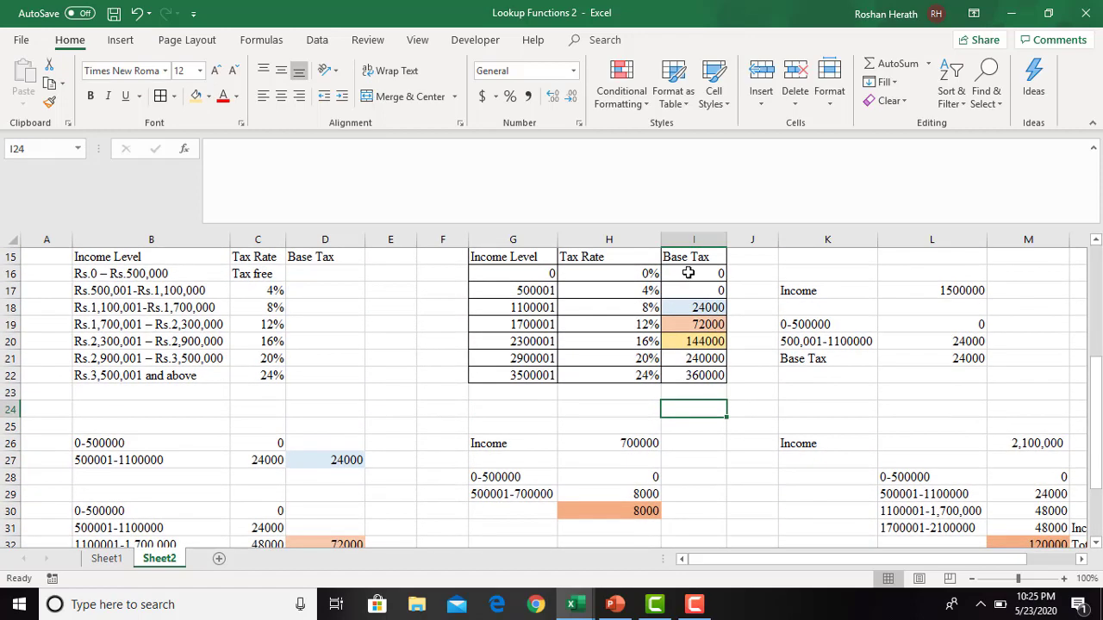
pyautogui.click(687, 273)
pyautogui.click(688, 300)
pyautogui.click(694, 276)
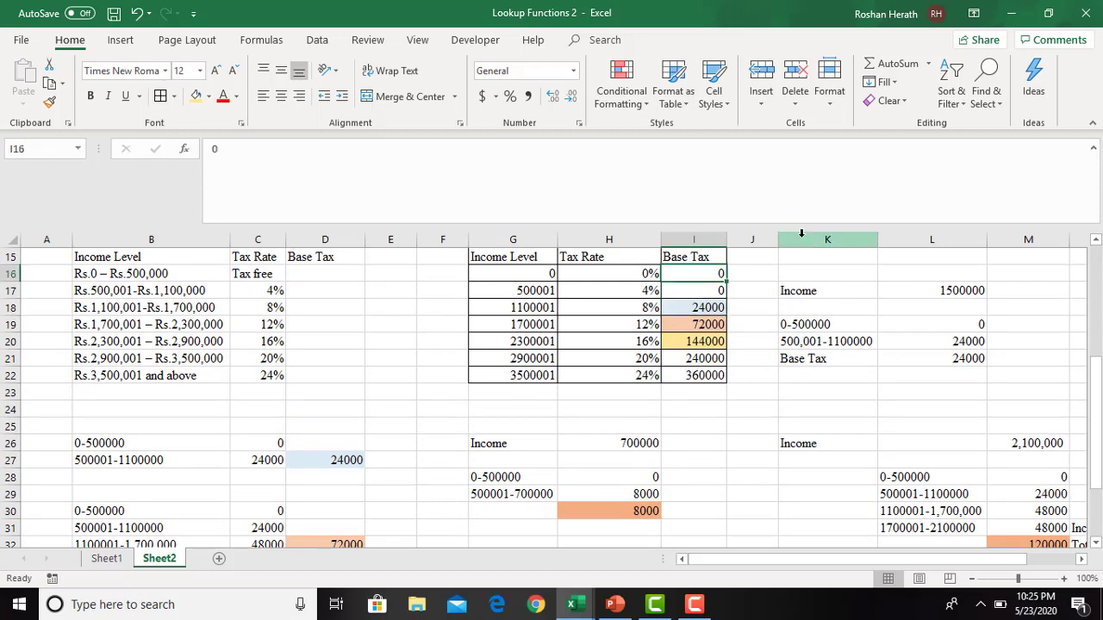
# - Delete columns K to M, which hold the worked examples beside the tax table
pyautogui.moveTo(801, 233); pyautogui.dragTo(1008, 248)
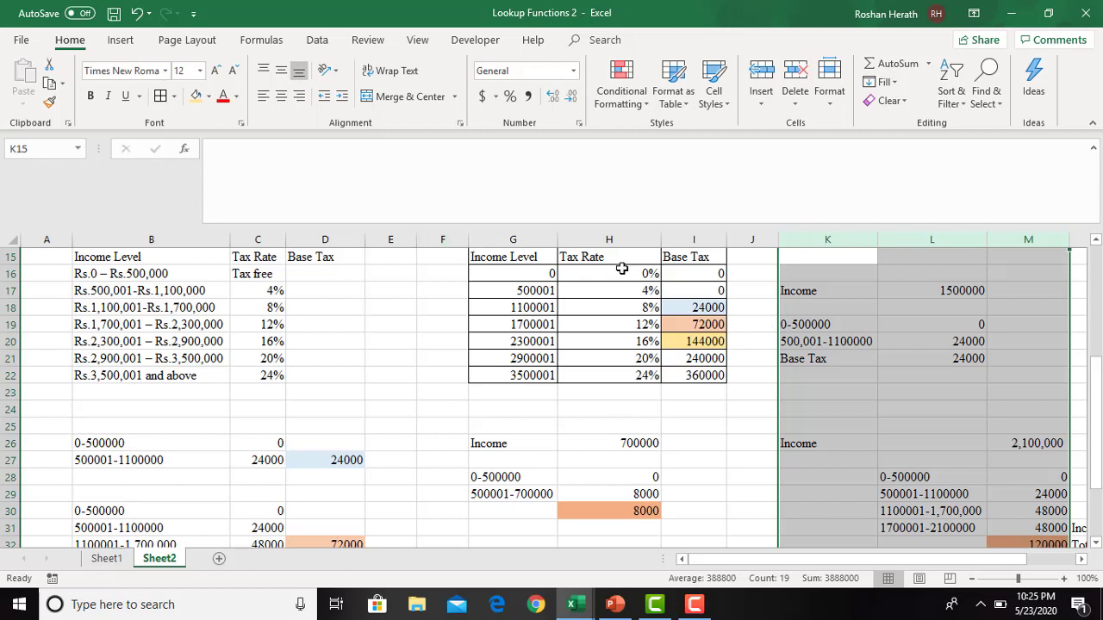
pyautogui.rightClick(829, 241)
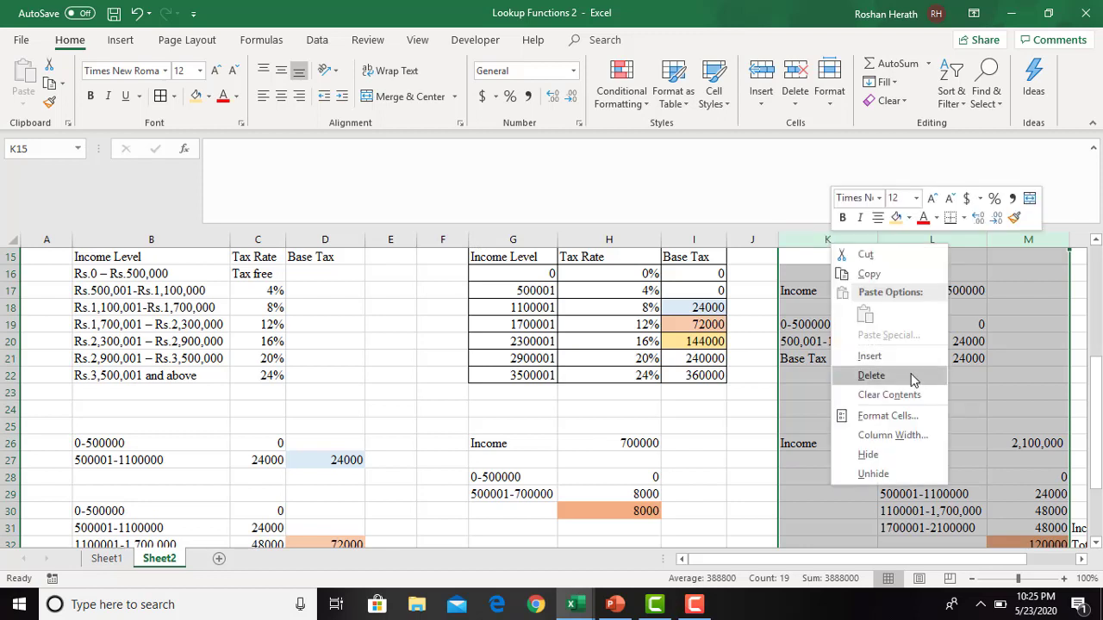
pyautogui.click(854, 383)
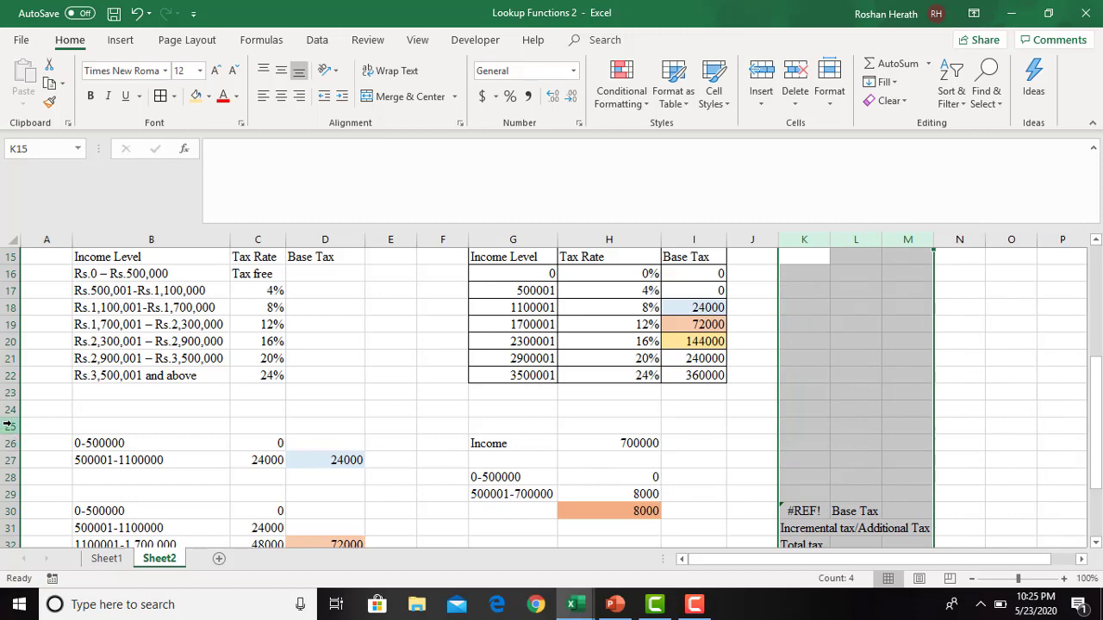
# - Delete the rows from row 25 down that contain the range breakdowns and the remaining worked examples
pyautogui.moveTo(7, 426); pyautogui.dragTo(3, 536)
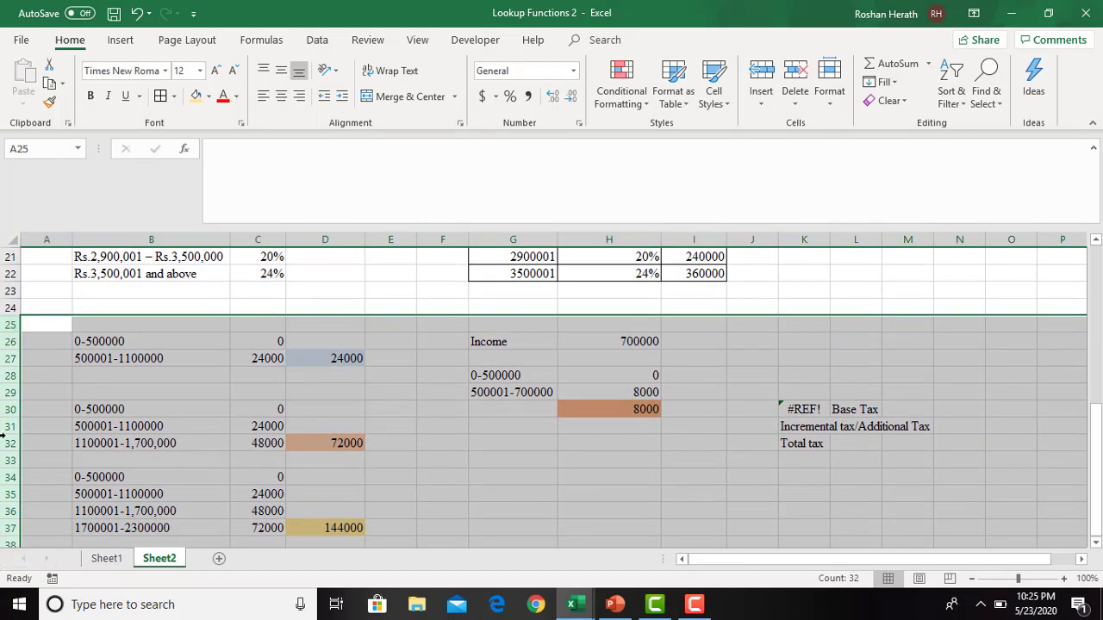
pyautogui.rightClick(7, 323)
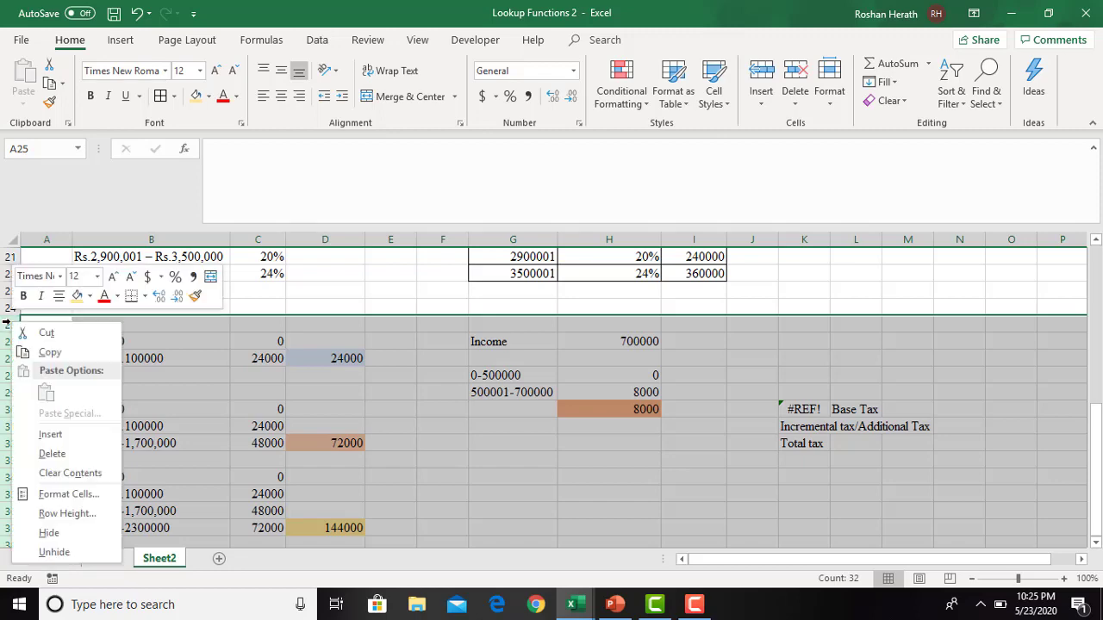
pyautogui.click(61, 454)
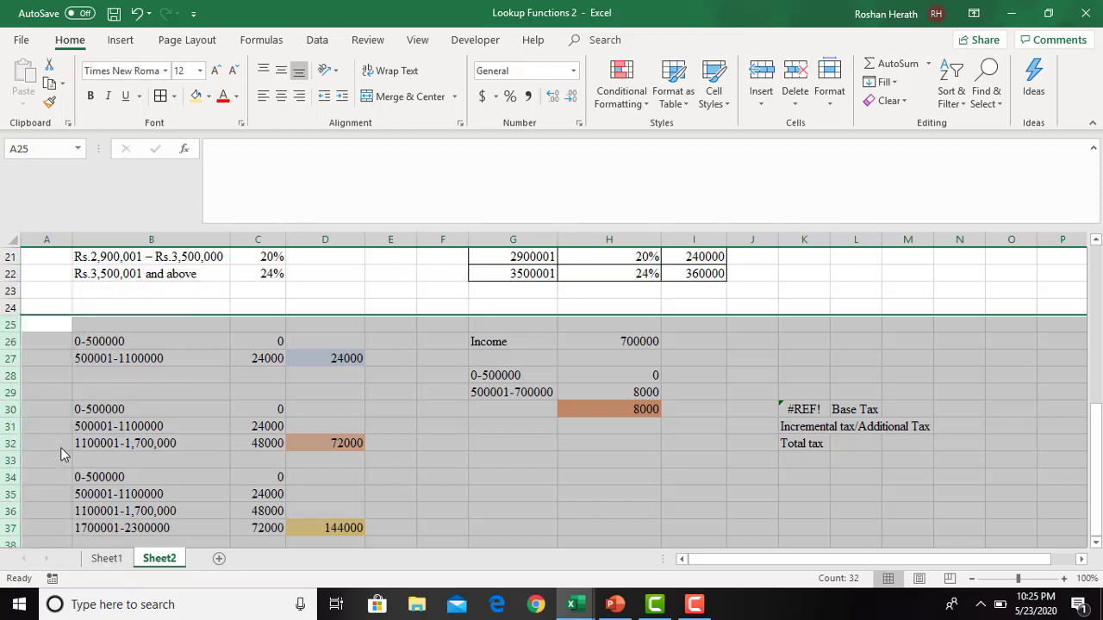
pyautogui.click(443, 436)
pyautogui.moveTo(1095, 435); pyautogui.dragTo(1091, 356)
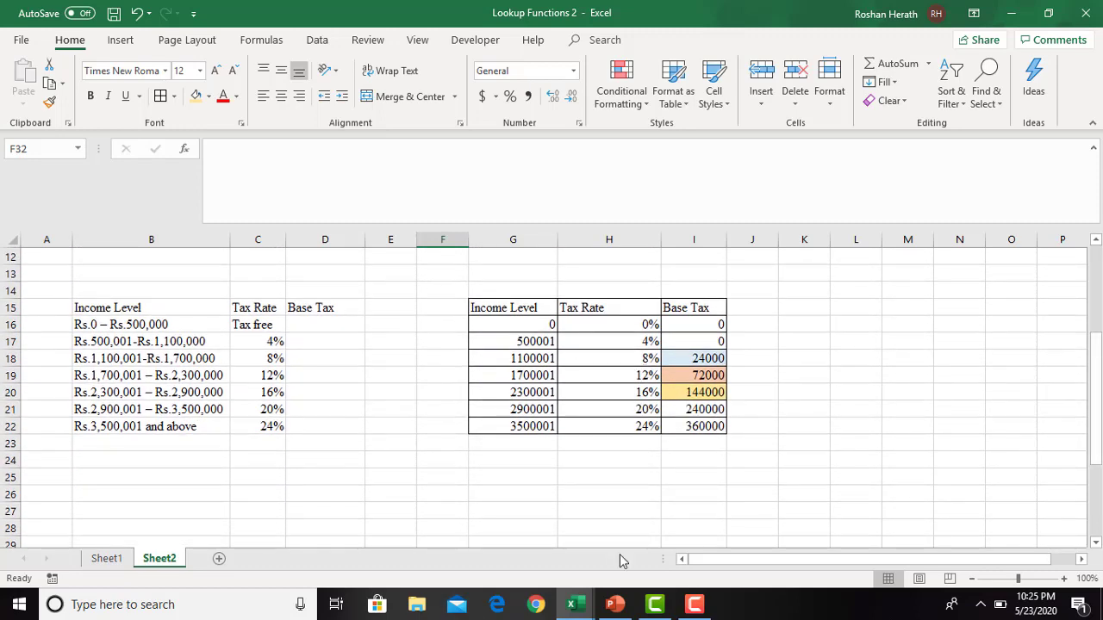
# - Switch to the PowerPoint presentation and copy the whole table on slide 9, from Given Income to Total Tax
pyautogui.click(614, 603)
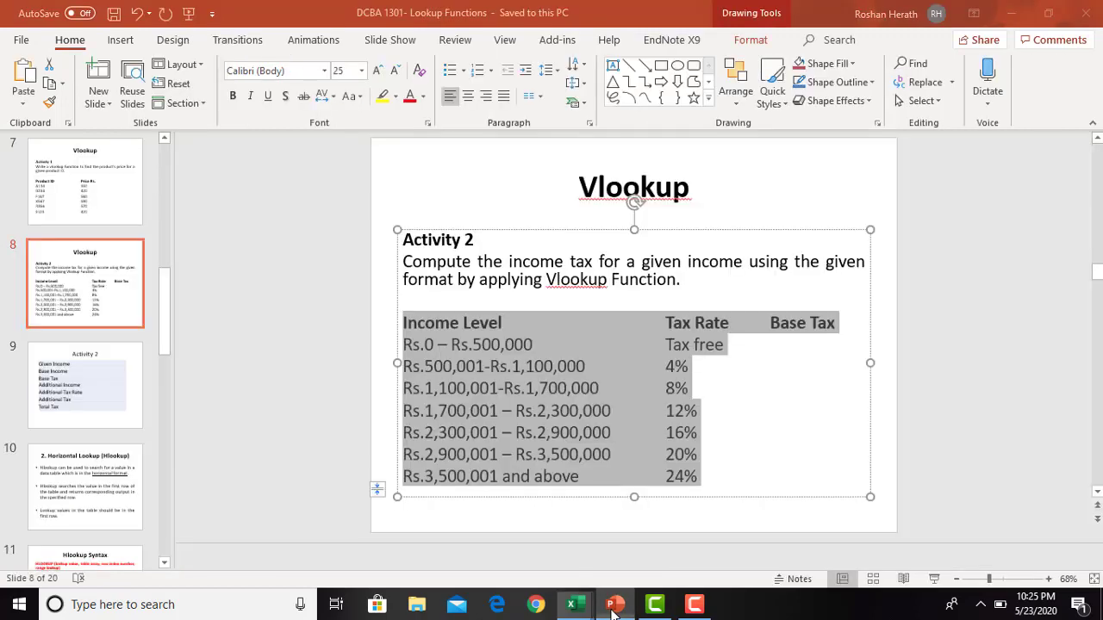
pyautogui.click(76, 394)
pyautogui.click(458, 313)
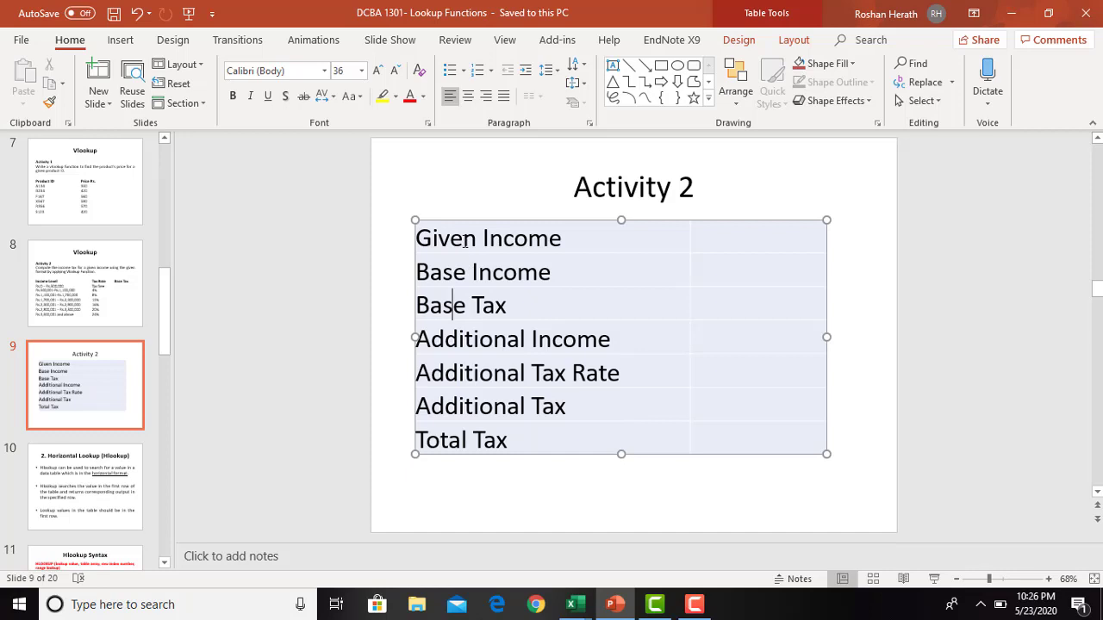
pyautogui.moveTo(507, 255); pyautogui.dragTo(748, 432)
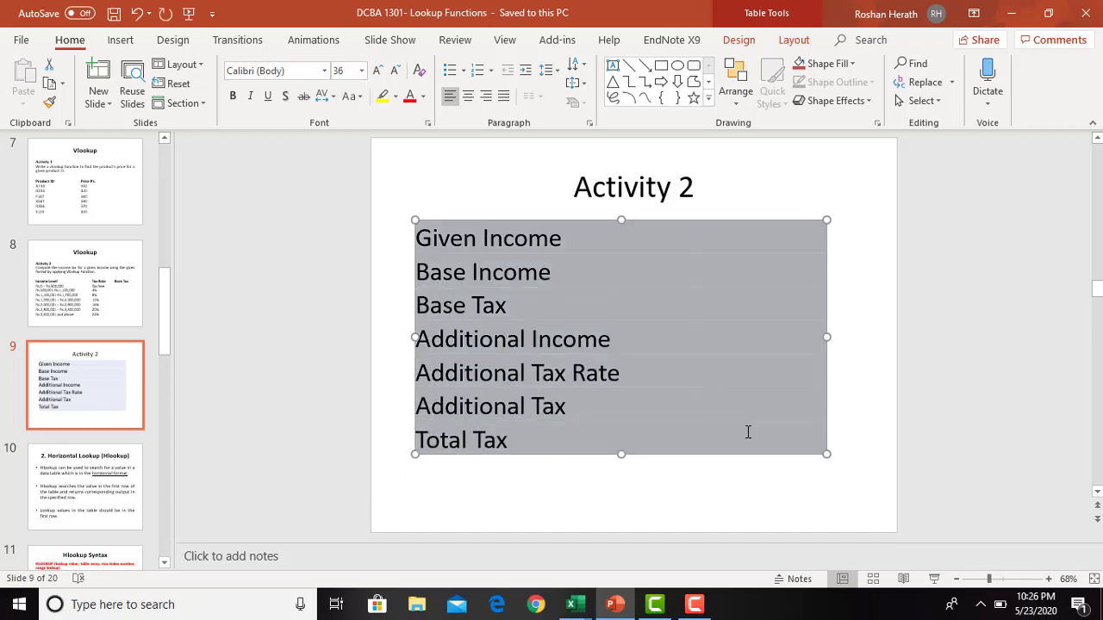
pyautogui.rightClick(746, 439)
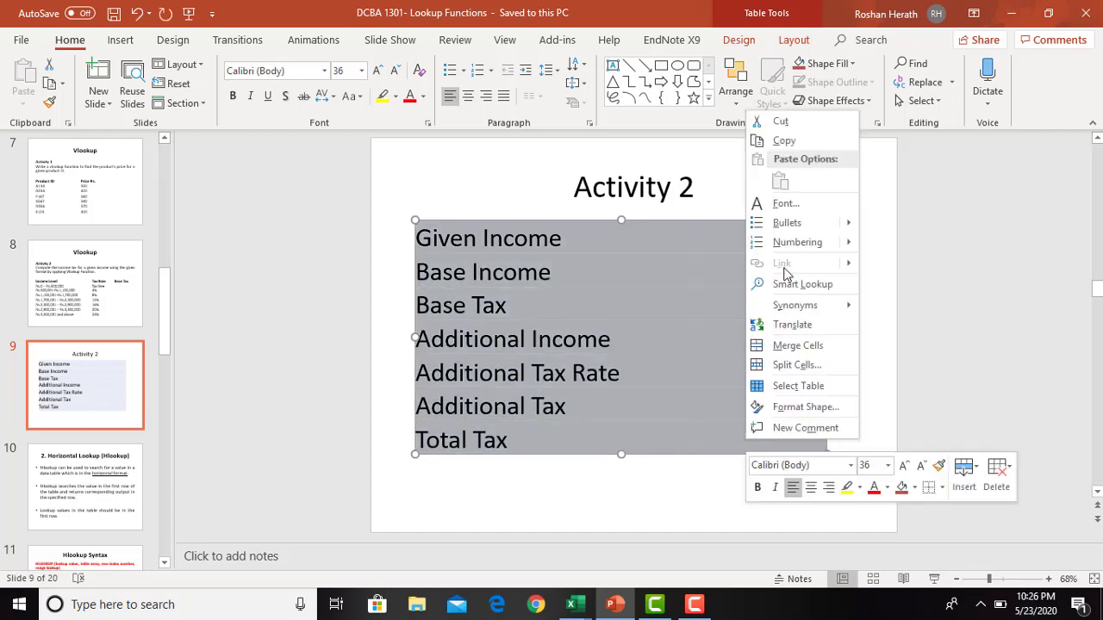
pyautogui.click(784, 141)
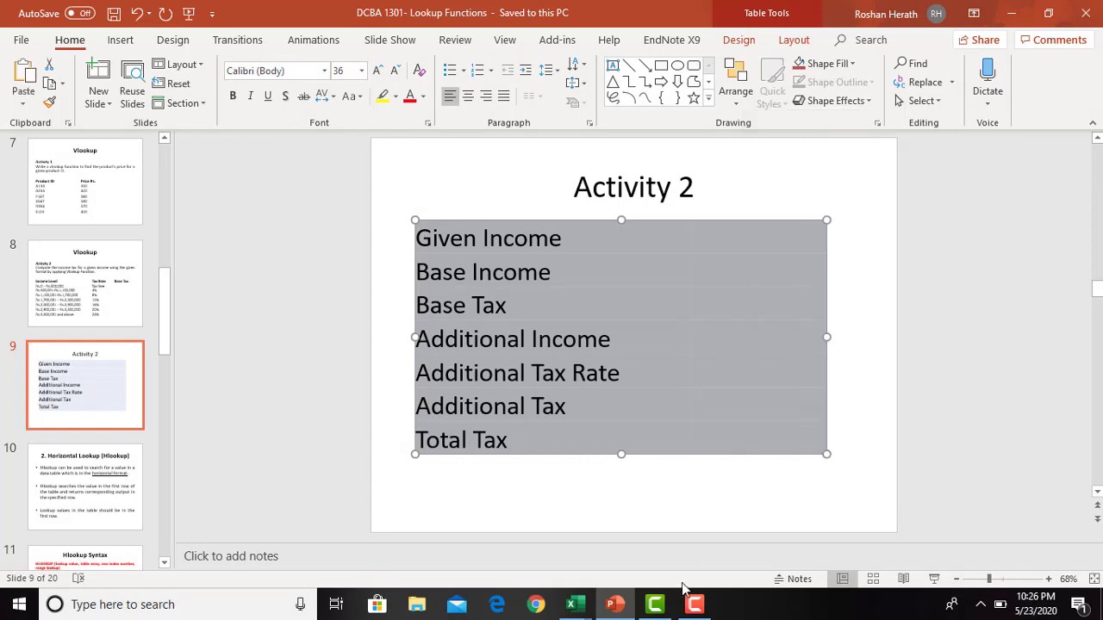
# - Return to the Lookup Functions 2 workbook in Excel and paste the labels at B25 on Sheet2, matching the destination formatting
pyautogui.click(571, 604)
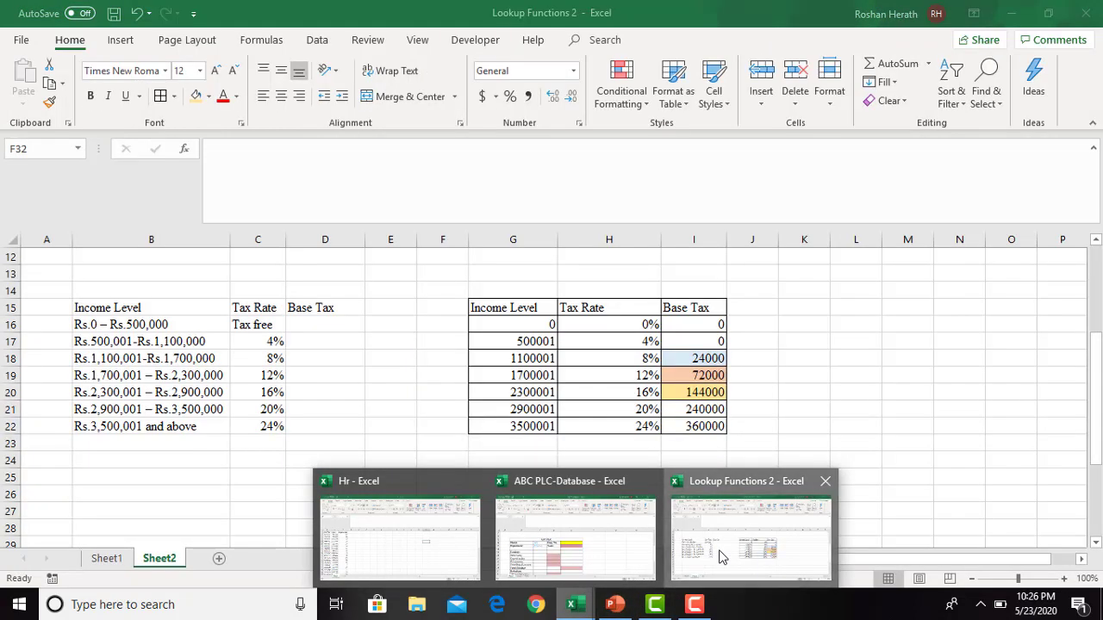
pyautogui.click(722, 557)
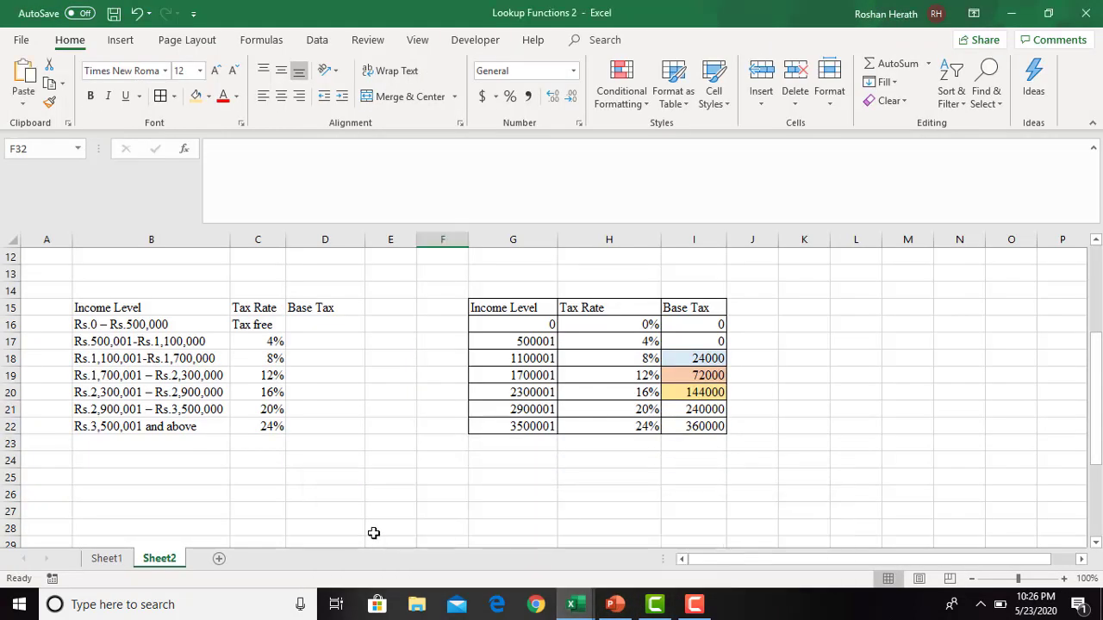
pyautogui.rightClick(172, 474)
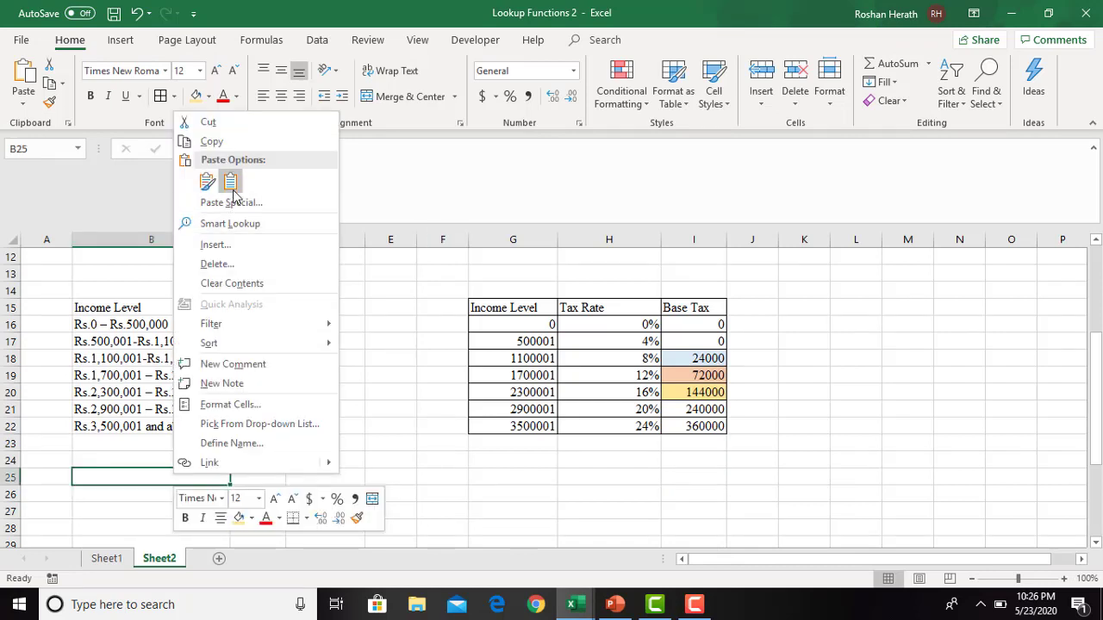
pyautogui.click(230, 181)
pyautogui.moveTo(1094, 451); pyautogui.dragTo(1091, 482)
pyautogui.click(271, 388)
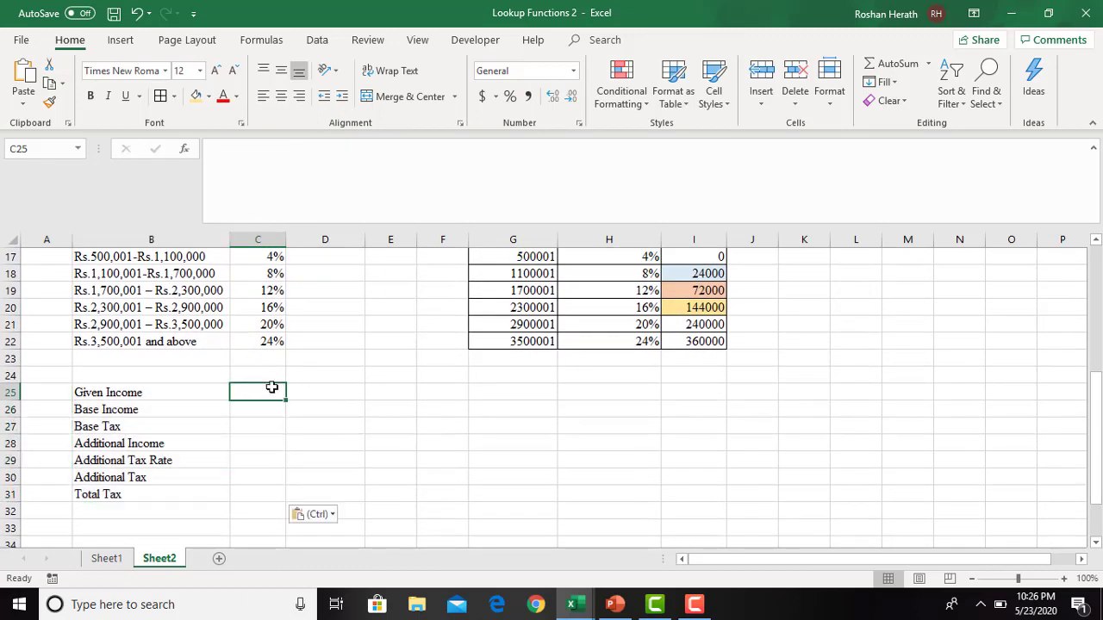
# - Remove the fill colour from the Base Tax cells I18 to I21
pyautogui.moveTo(685, 276); pyautogui.dragTo(693, 325)
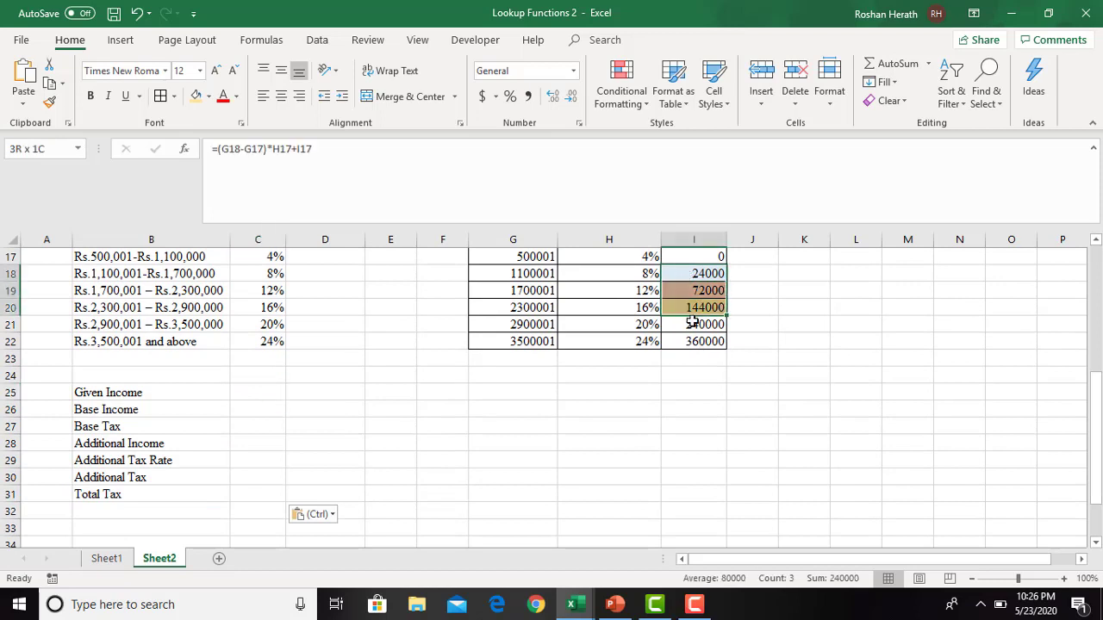
pyautogui.click(208, 96)
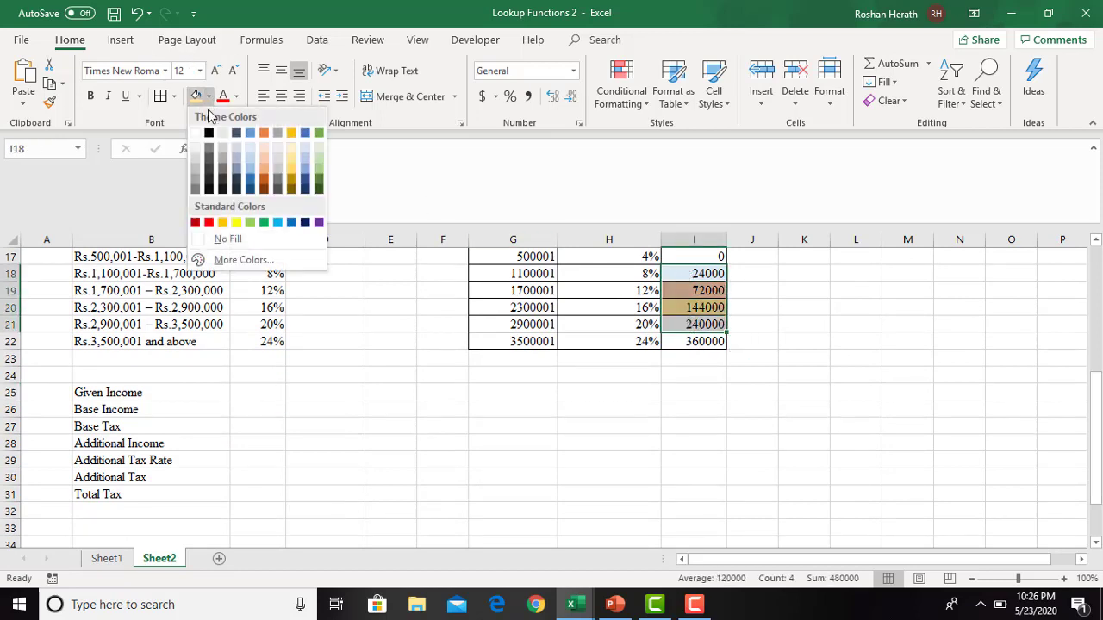
pyautogui.click(216, 246)
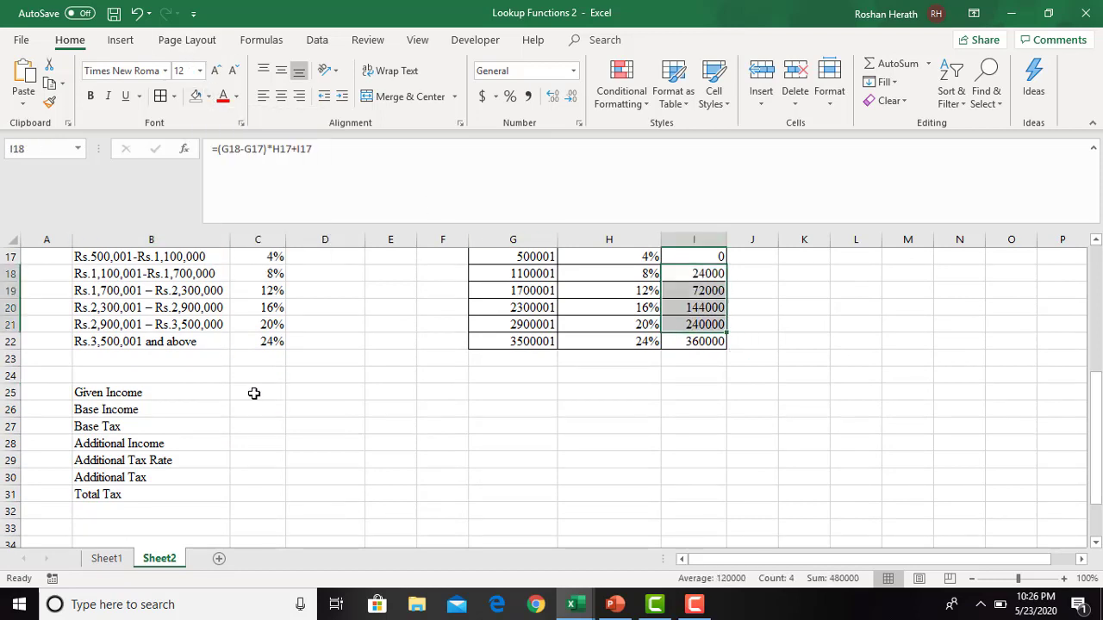
# - Enter 210000 as the Given Income in C25 and format it with the comma style
pyautogui.click(255, 393)
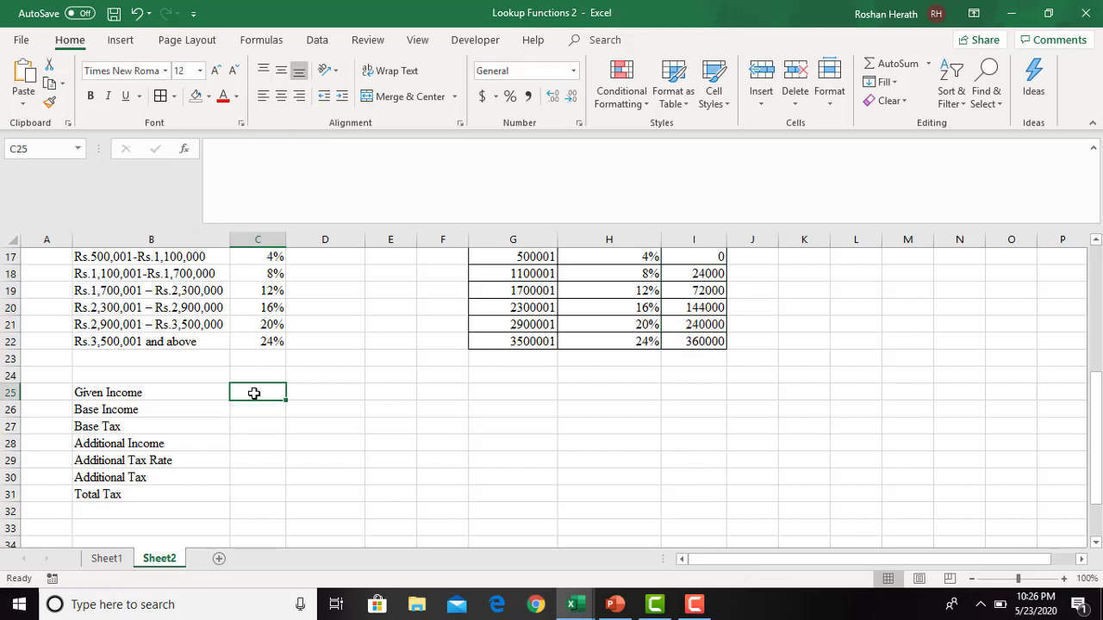
pyautogui.write('210000')
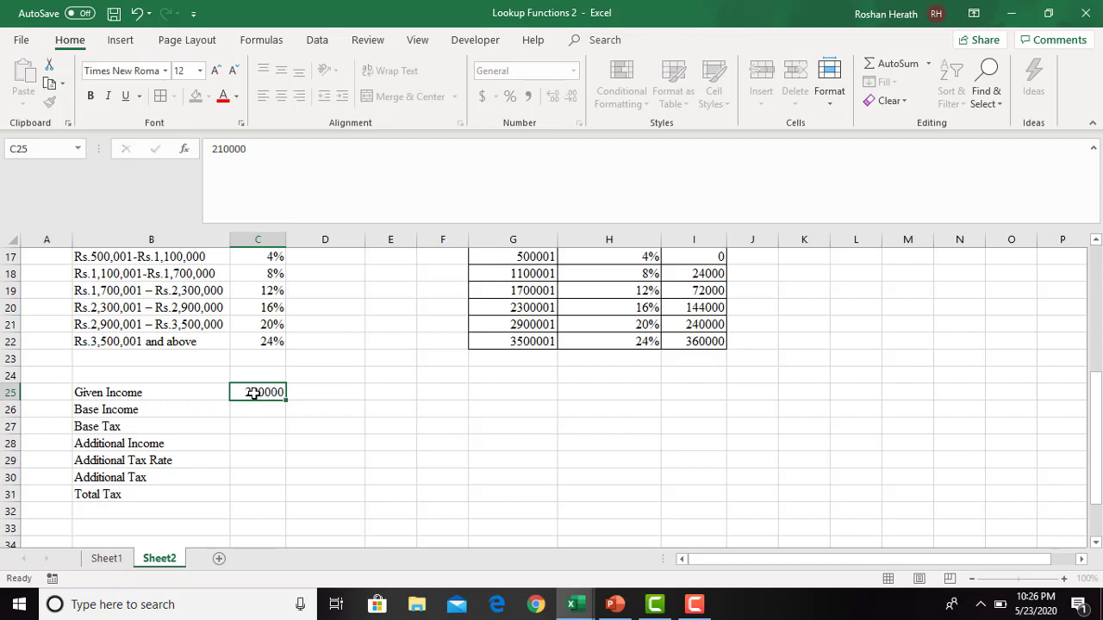
pyautogui.press('Return')
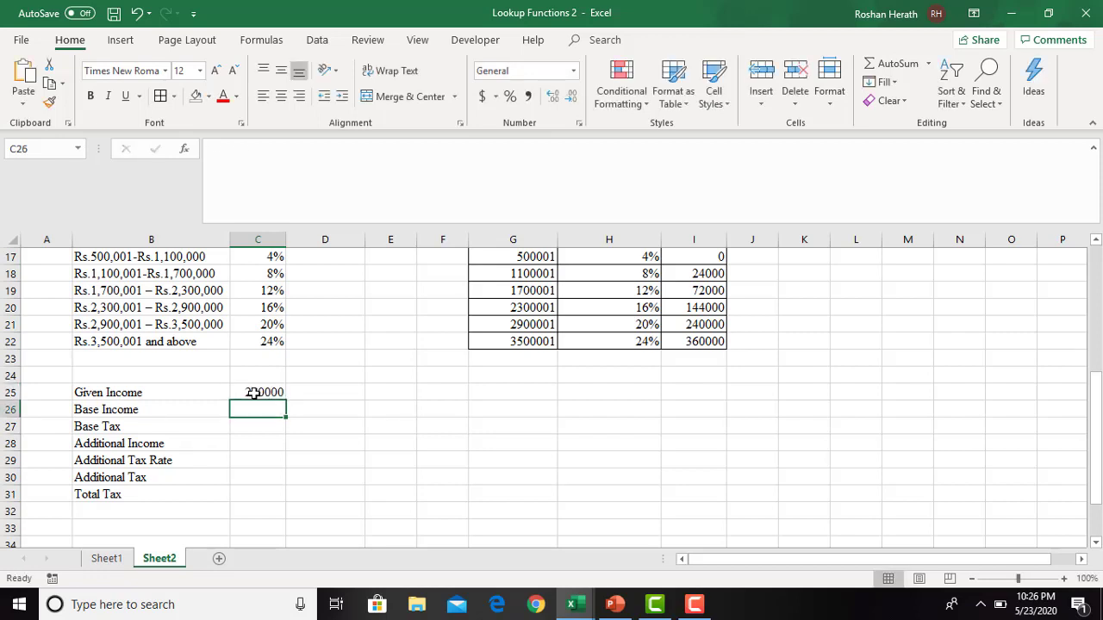
pyautogui.click(254, 392)
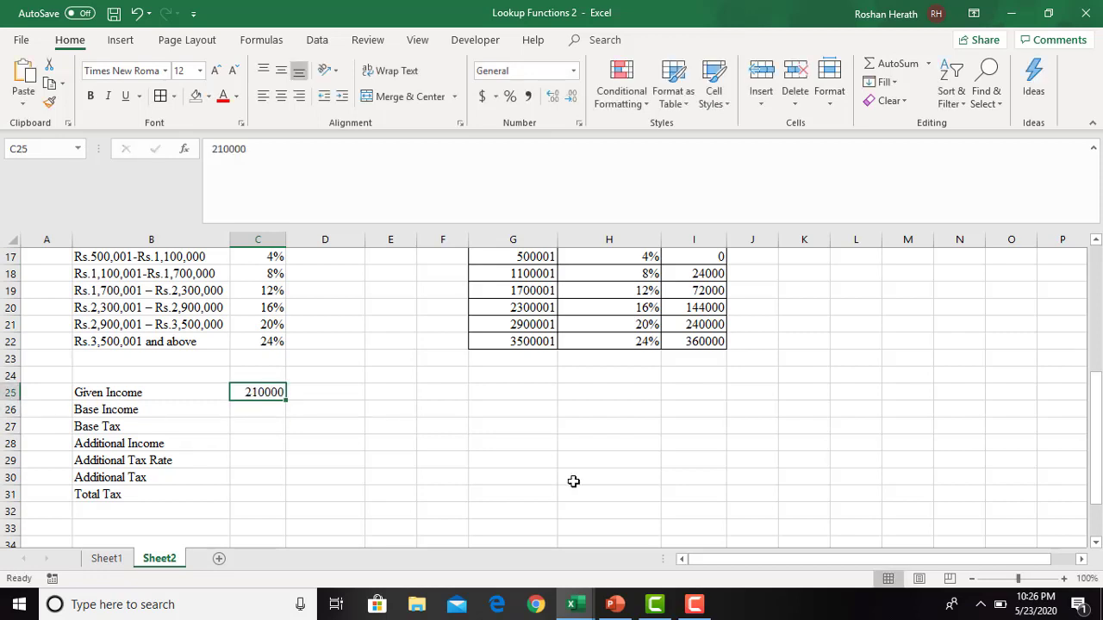
pyautogui.click(528, 96)
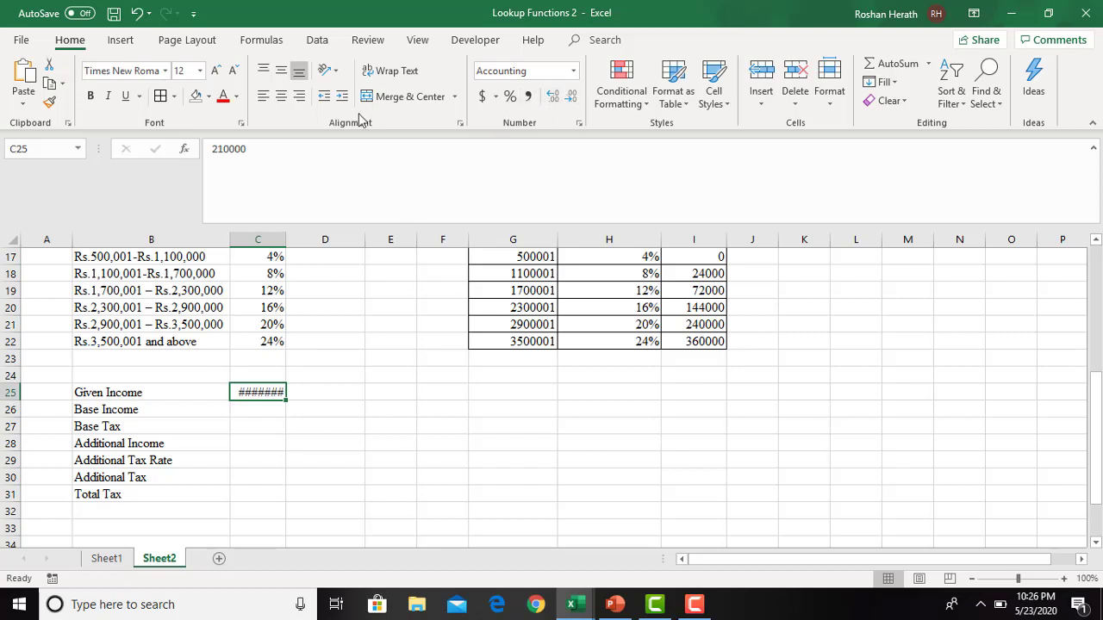
# - Widen column C so the formatted amount fits, and fill C25 with light blue
pyautogui.moveTo(287, 240); pyautogui.dragTo(314, 241)
pyautogui.click(382, 438)
pyautogui.click(292, 389)
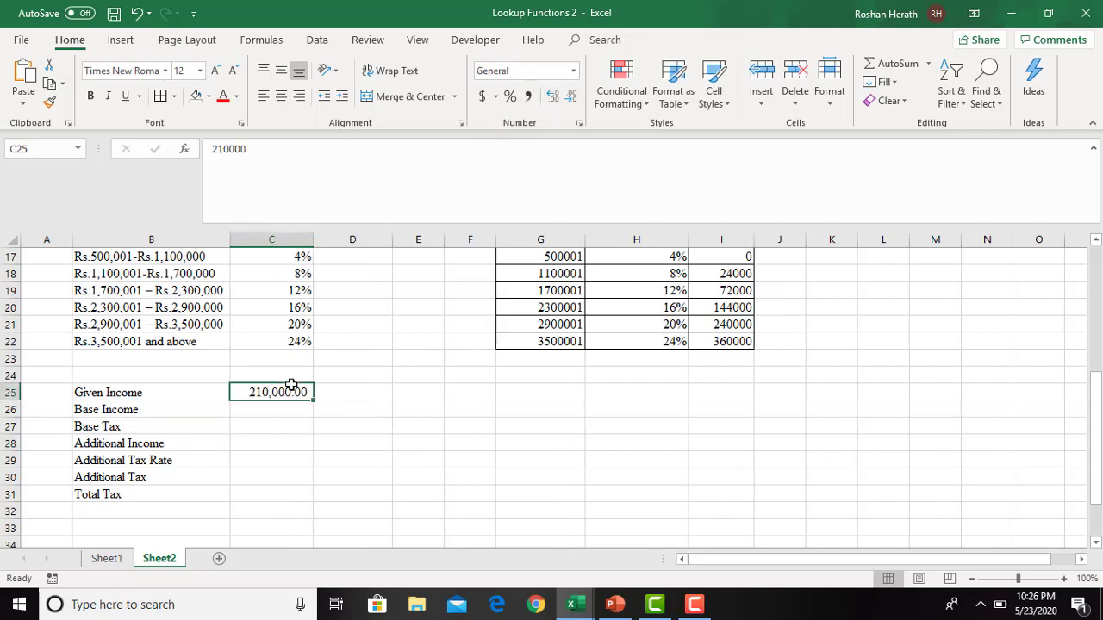
pyautogui.click(208, 96)
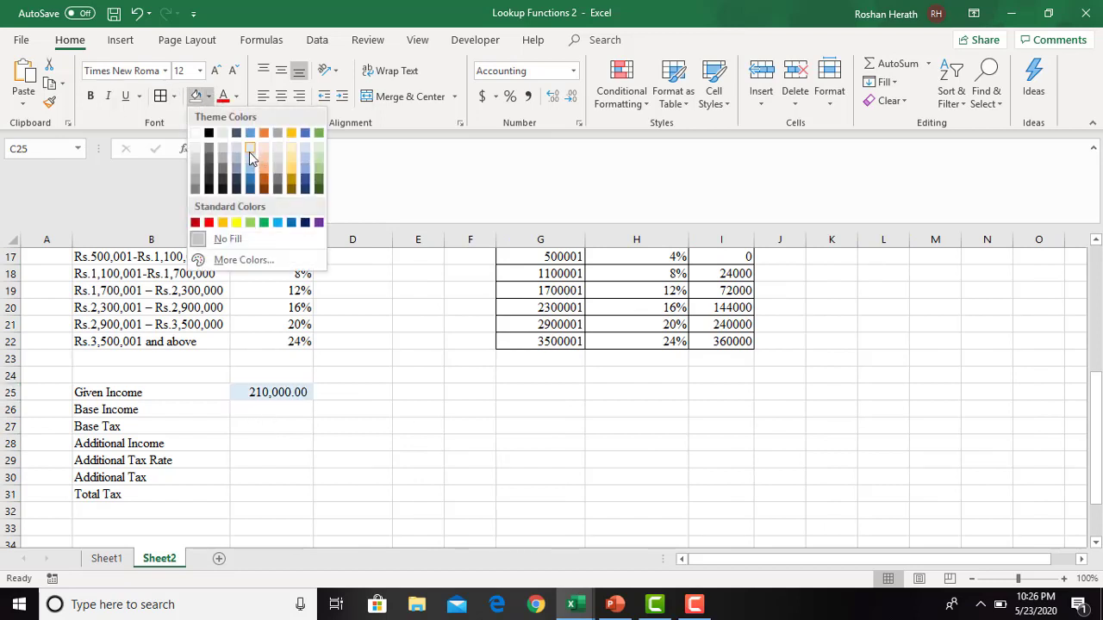
pyautogui.click(249, 151)
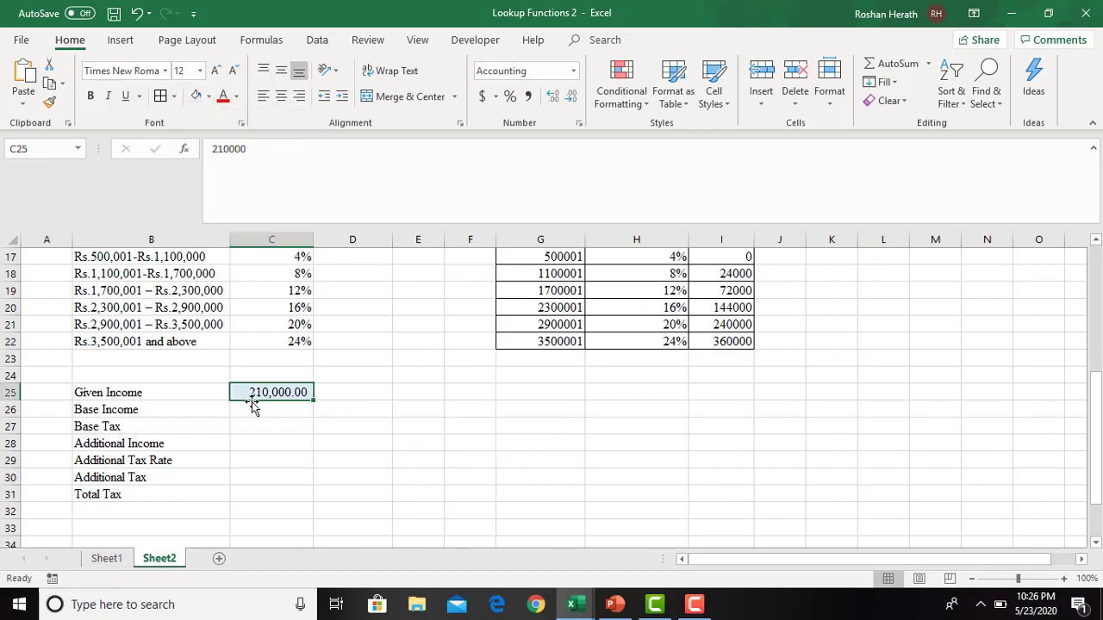
# - Insert one blank row above Base Income and another above Base Tax
pyautogui.click(12, 410)
pyautogui.rightClick(12, 411)
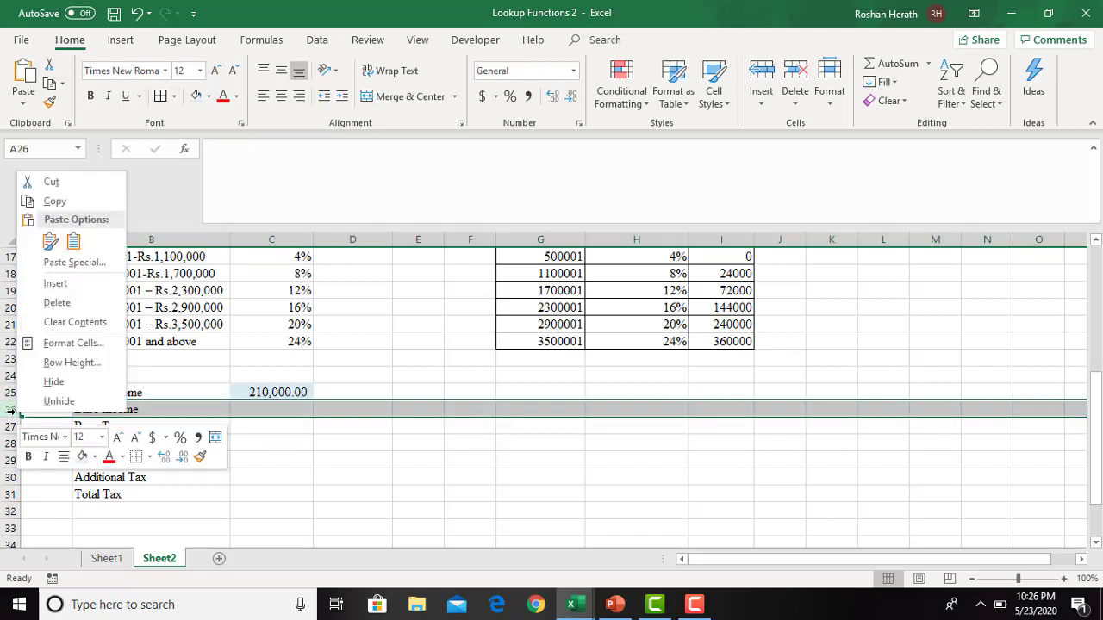
pyautogui.click(55, 284)
pyautogui.click(279, 444)
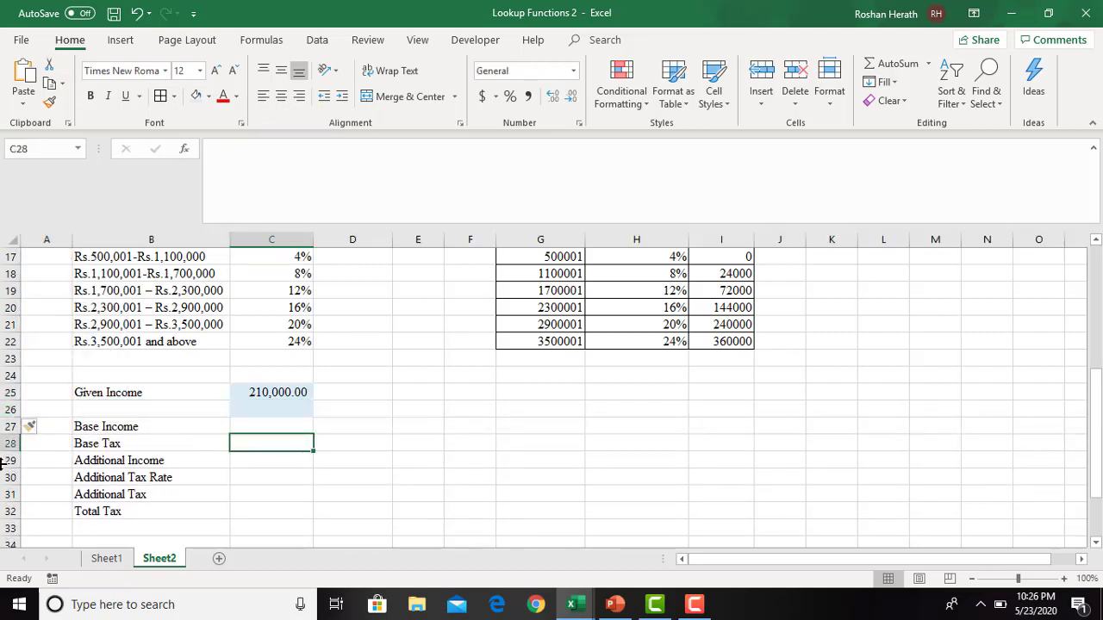
pyautogui.click(11, 444)
pyautogui.rightClick(11, 444)
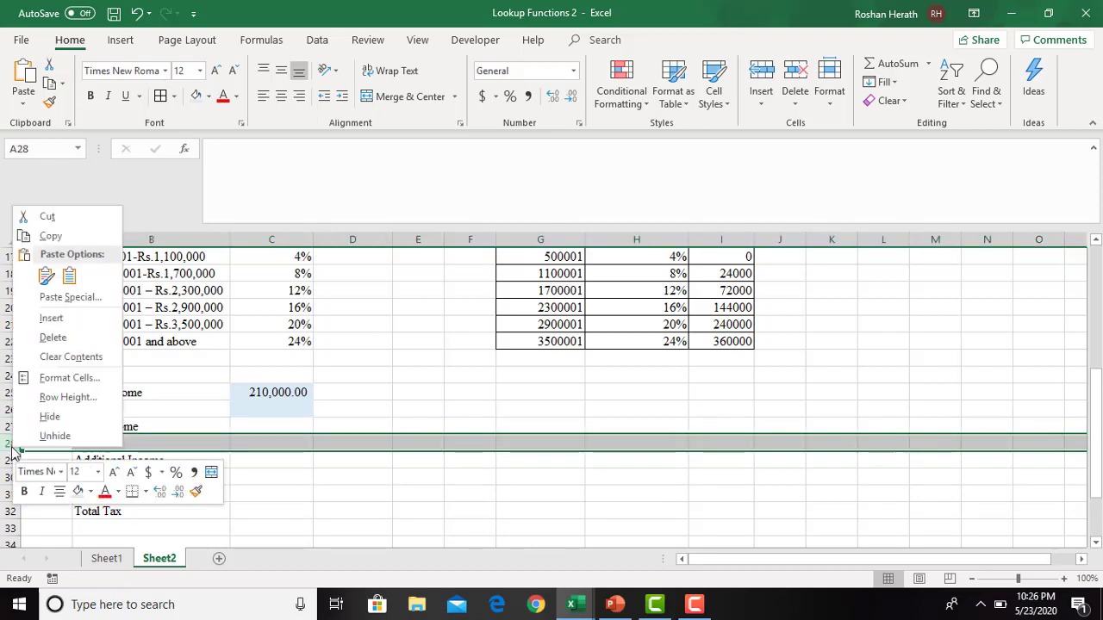
pyautogui.click(48, 319)
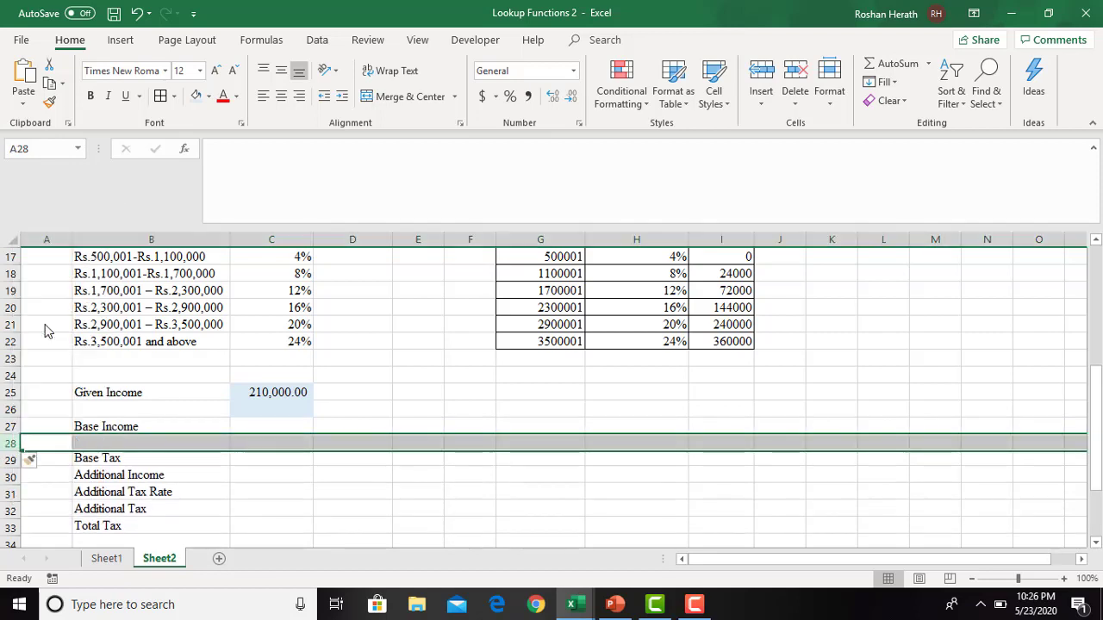
pyautogui.click(267, 461)
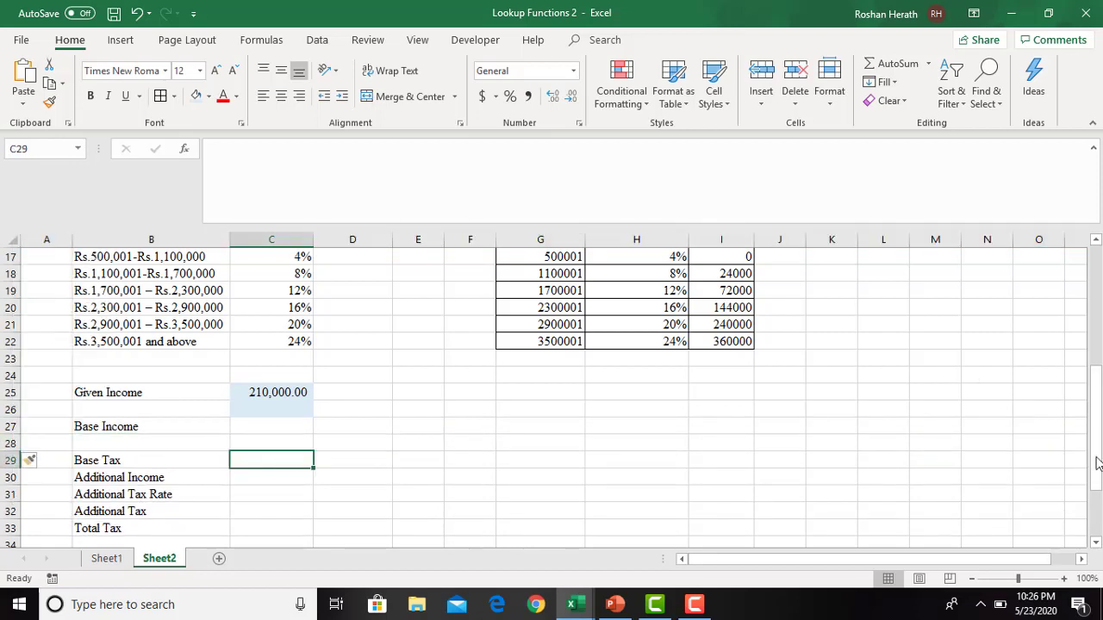
# - Change the Given Income in C25 to 2100000
pyautogui.click(258, 424)
pyautogui.click(261, 398)
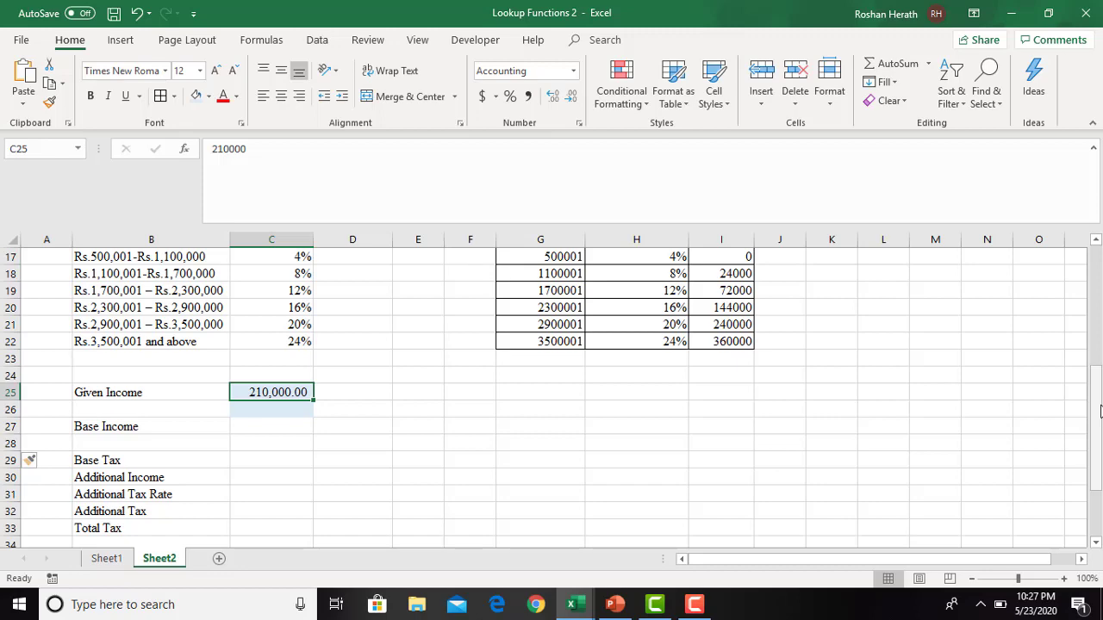
pyautogui.moveTo(1101, 411); pyautogui.dragTo(1100, 387)
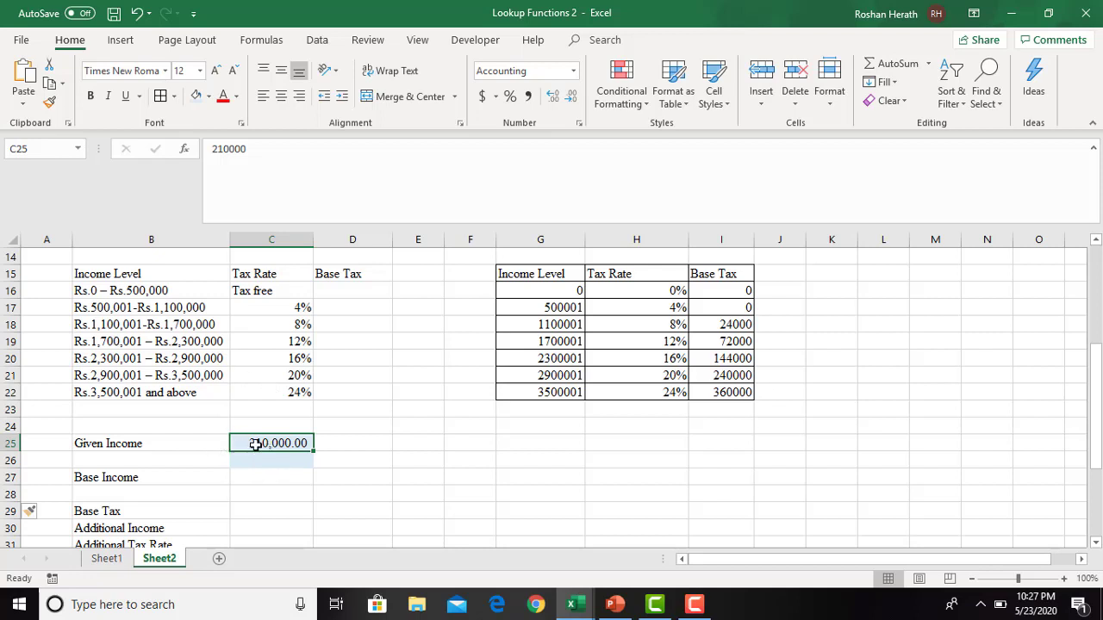
pyautogui.write('2,100,00')
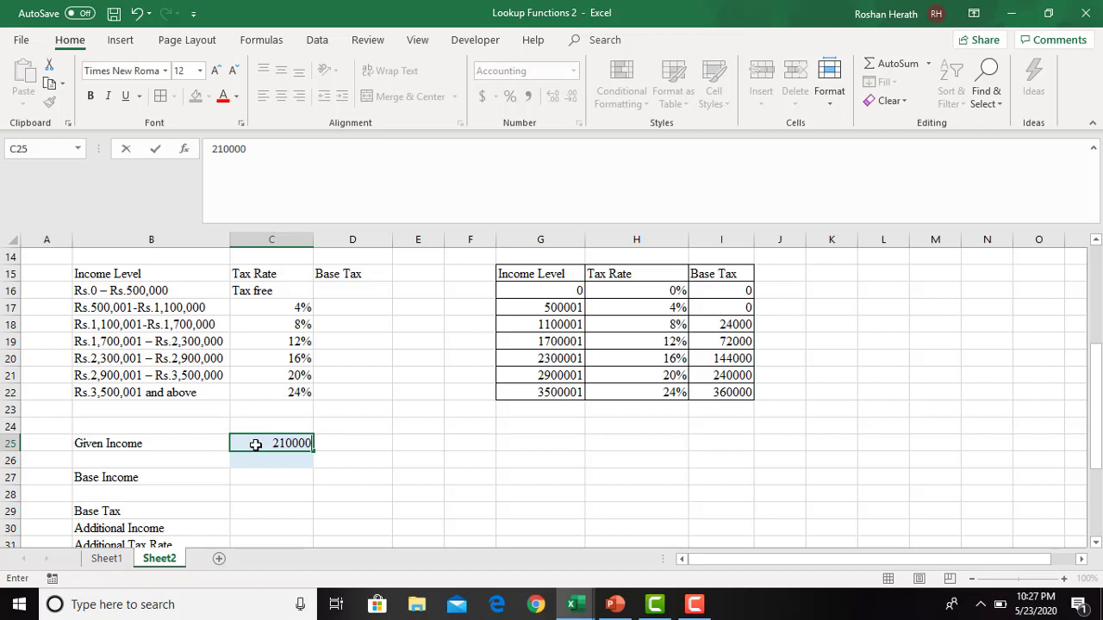
pyautogui.write('0')
pyautogui.press('Return')
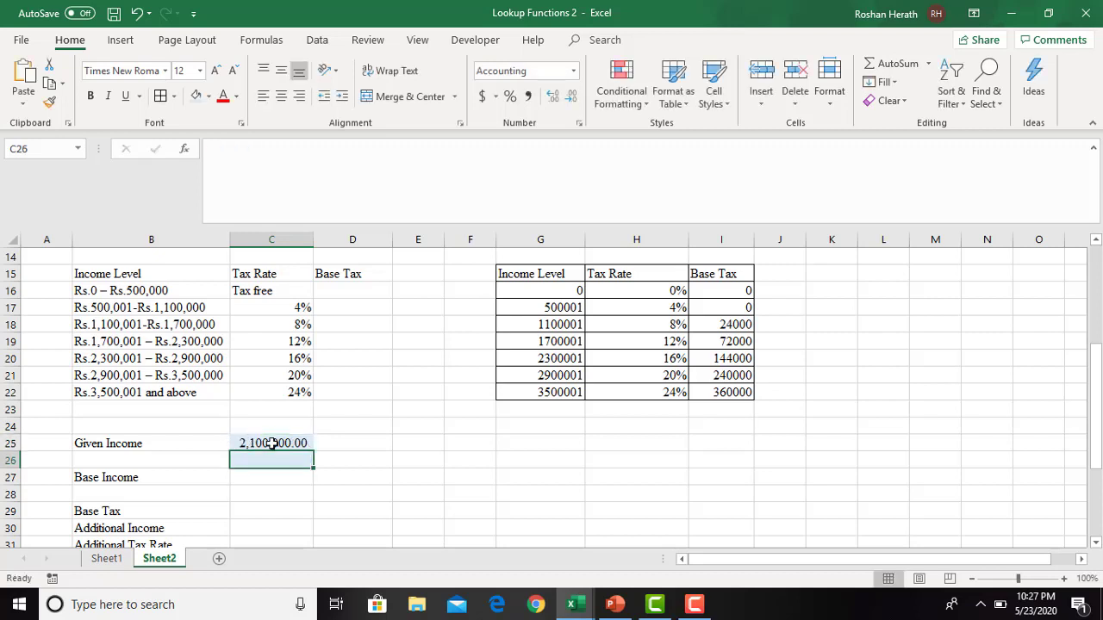
# - Examine which bracket the given income falls into and which base income and base tax belong to it
pyautogui.click(273, 443)
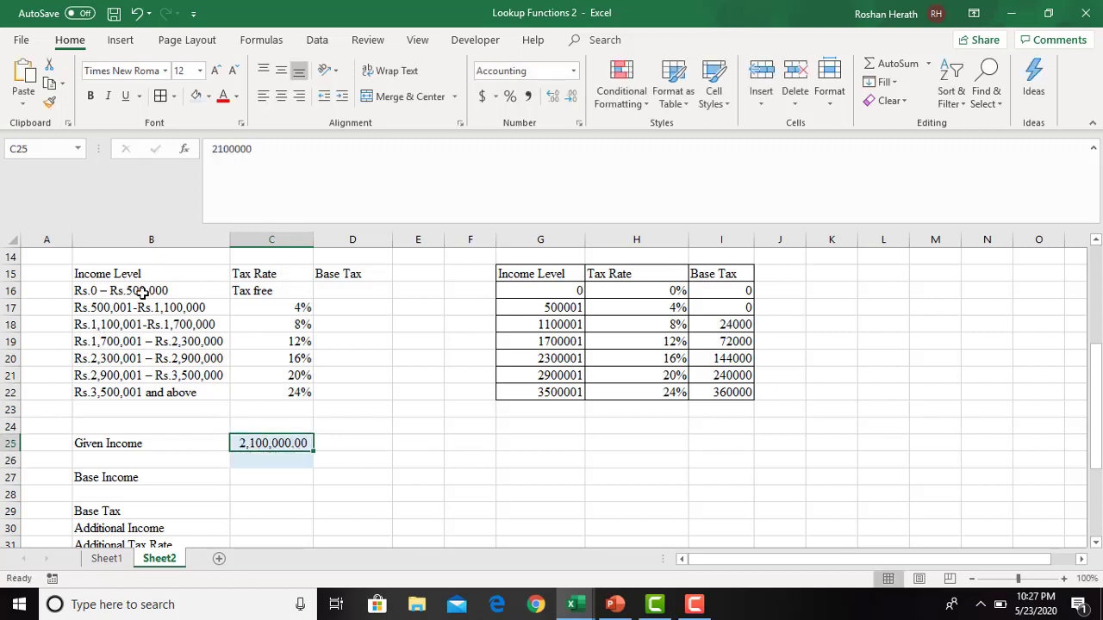
pyautogui.click(179, 340)
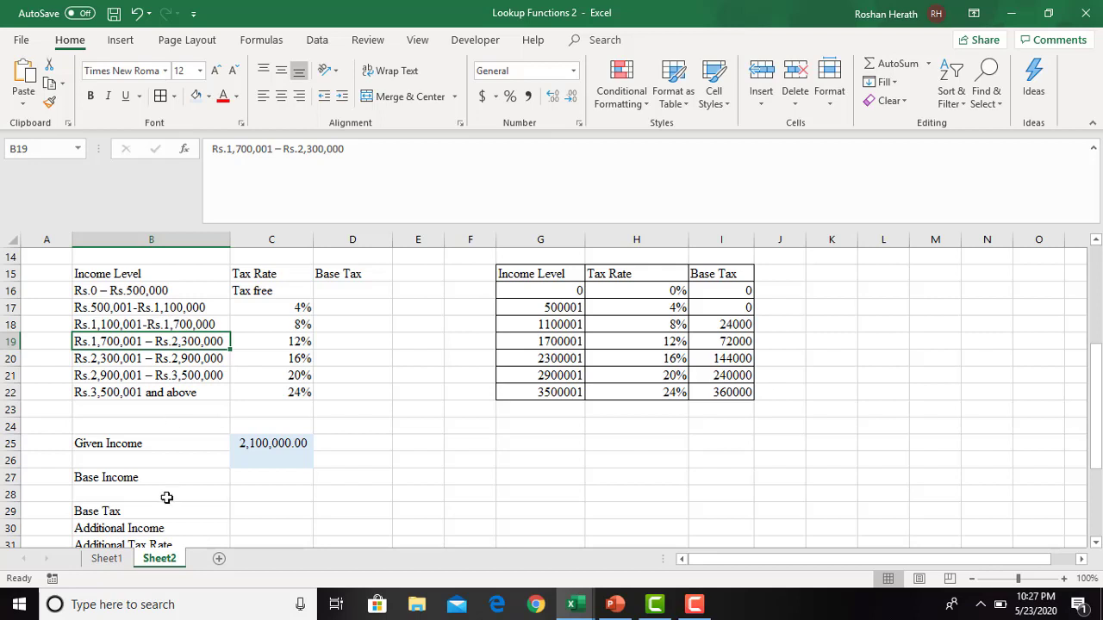
pyautogui.click(257, 479)
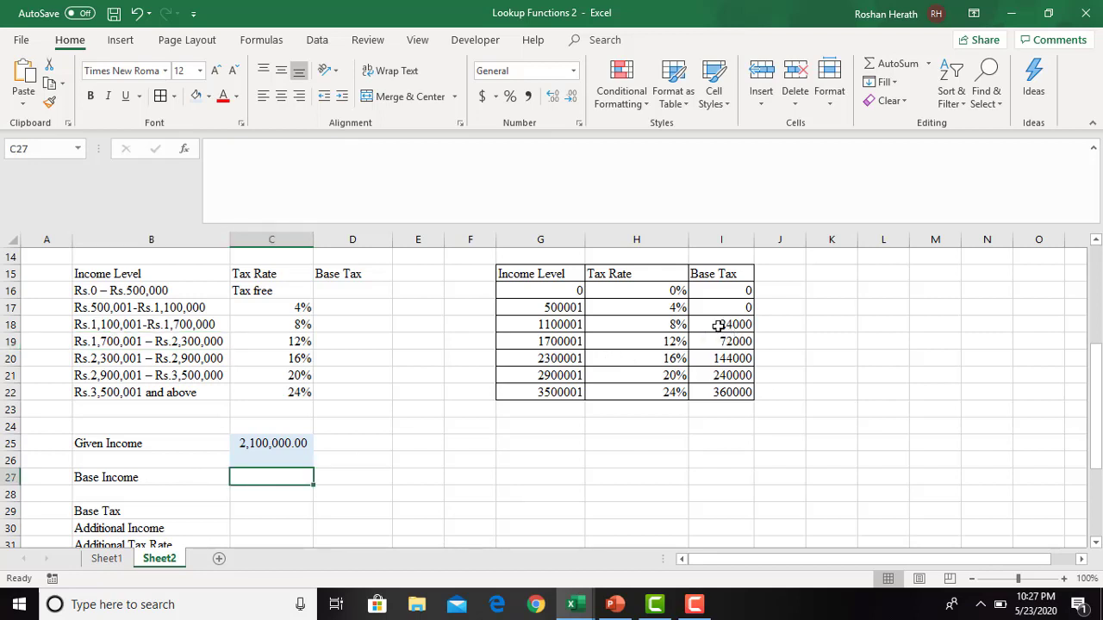
pyautogui.click(554, 342)
pyautogui.click(721, 343)
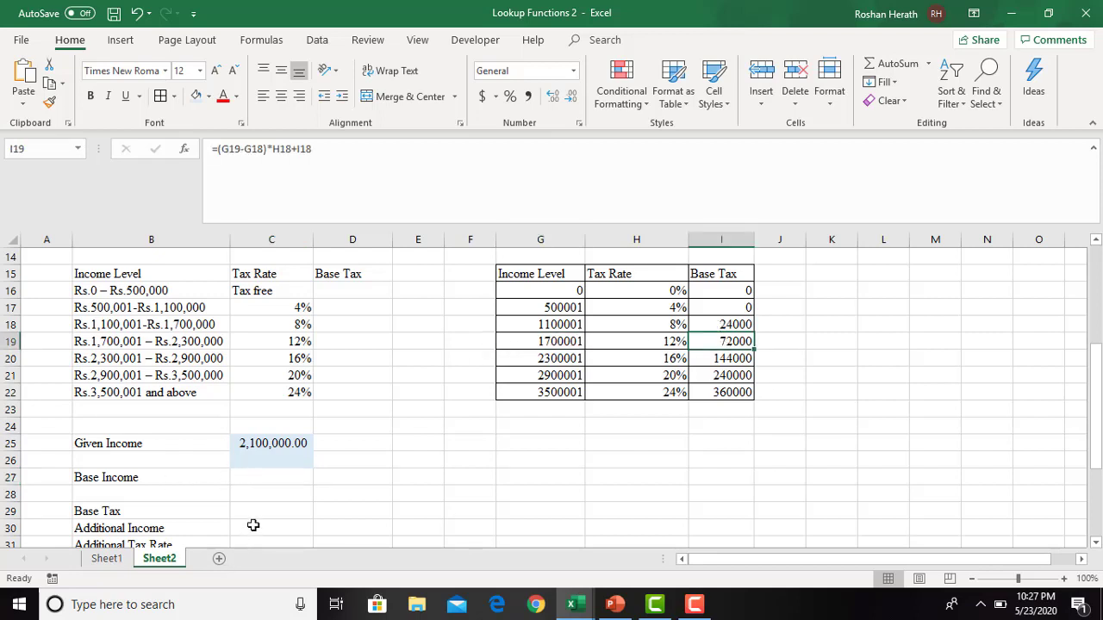
pyautogui.click(264, 475)
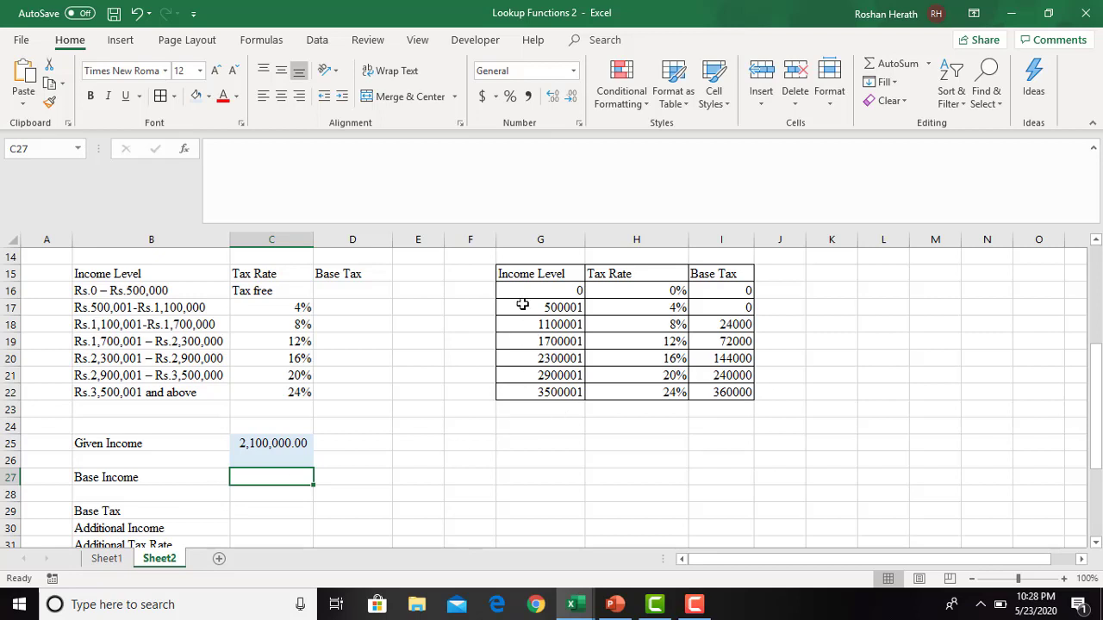
pyautogui.click(572, 488)
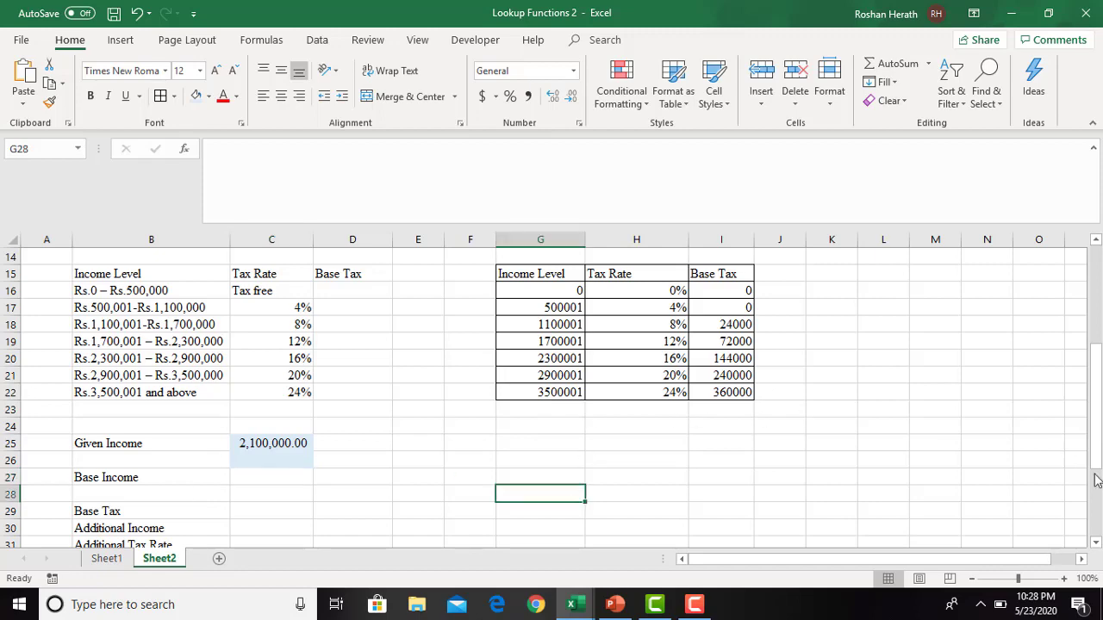
# - Try to name the tax table data range G16:I22 "Income Tax"
pyautogui.moveTo(1095, 473)
pyautogui.mouseDown()
pyautogui.moveTo(1095, 451)
pyautogui.moveTo(1096, 486)
pyautogui.moveTo(1096, 468)
pyautogui.mouseUp()
pyautogui.moveTo(529, 290); pyautogui.dragTo(705, 391)
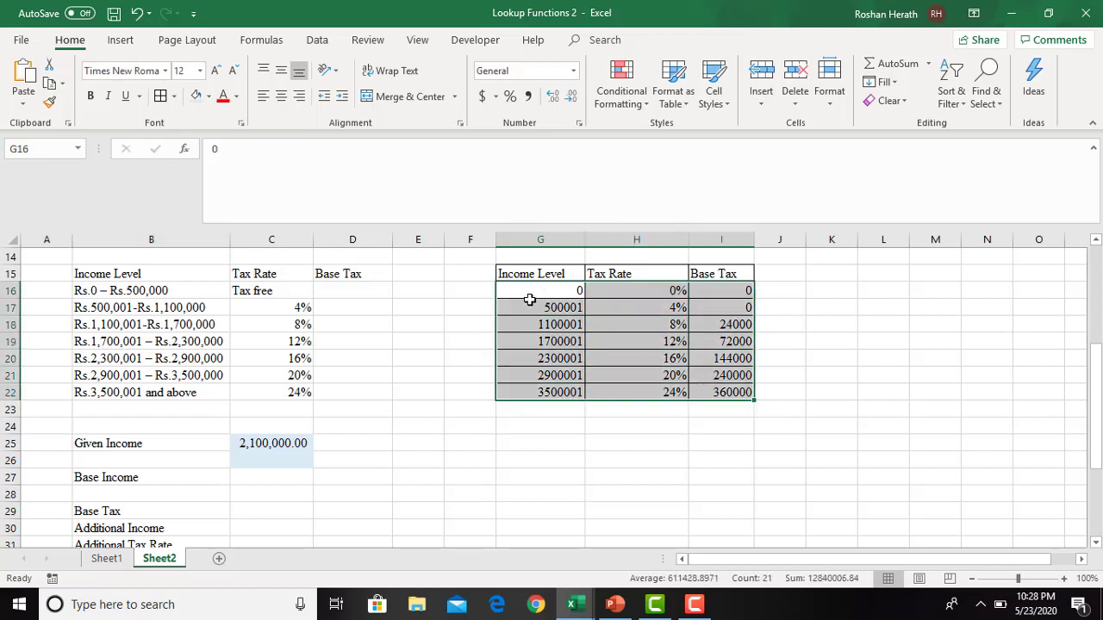
pyautogui.click(31, 149)
pyautogui.write('Income T')
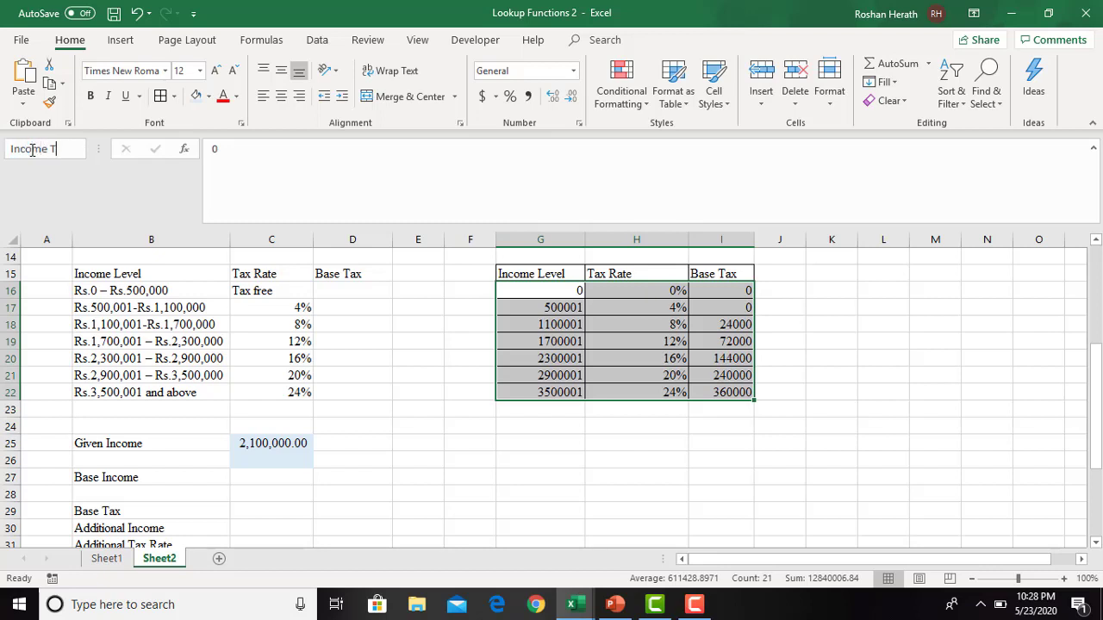
pyautogui.write('ax')
pyautogui.press('Return')
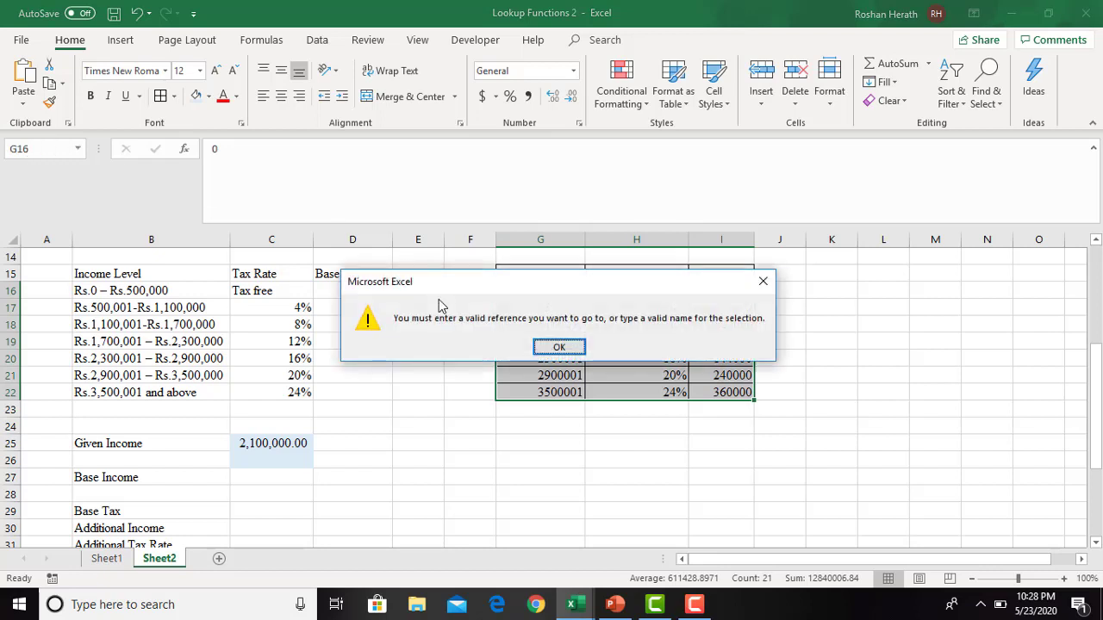
pyautogui.click(558, 348)
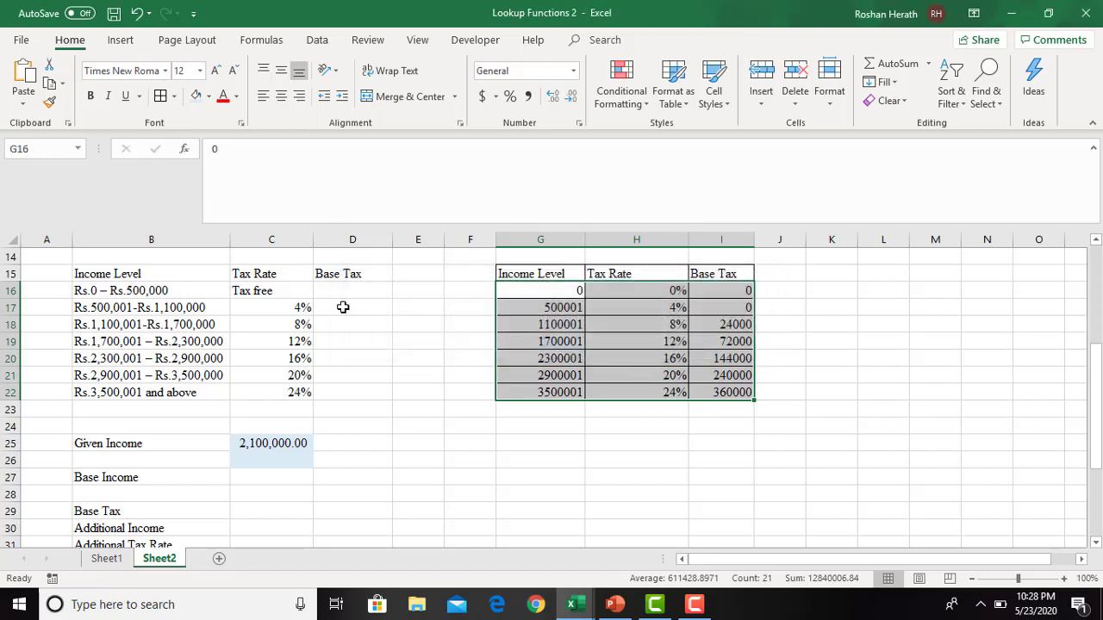
# - Define a valid range name for the tax table data in G16:I22
pyautogui.click(38, 152)
pyautogui.write('Incometax')
pyautogui.click(281, 506)
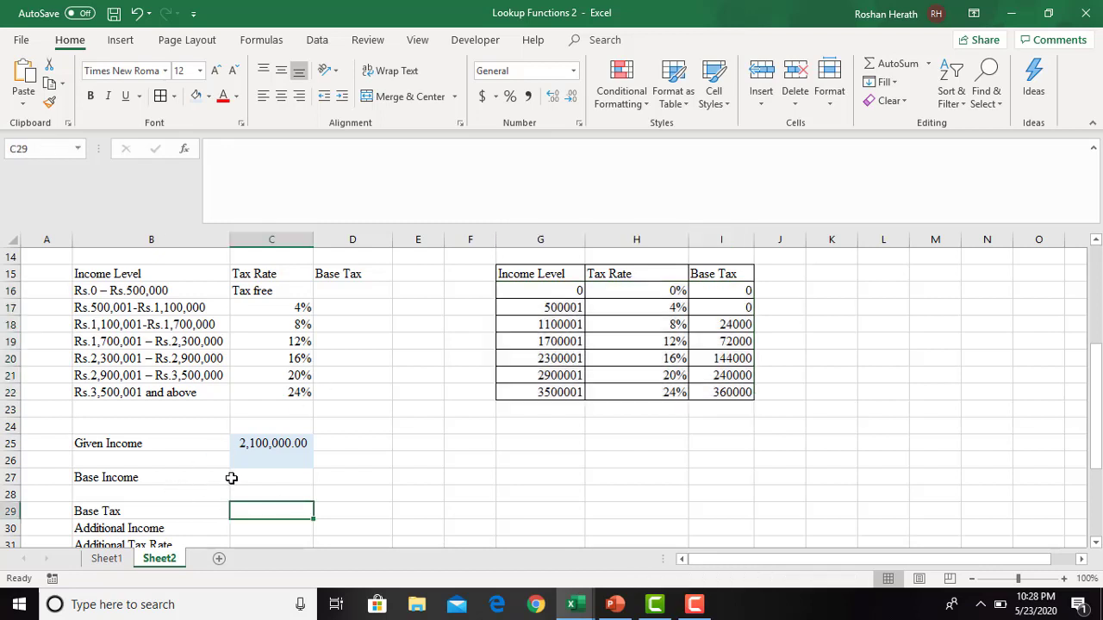
# - Compare the Given Income in C25 with the income levels in both tax tables to work out the Base Income lookup
pyautogui.click(255, 478)
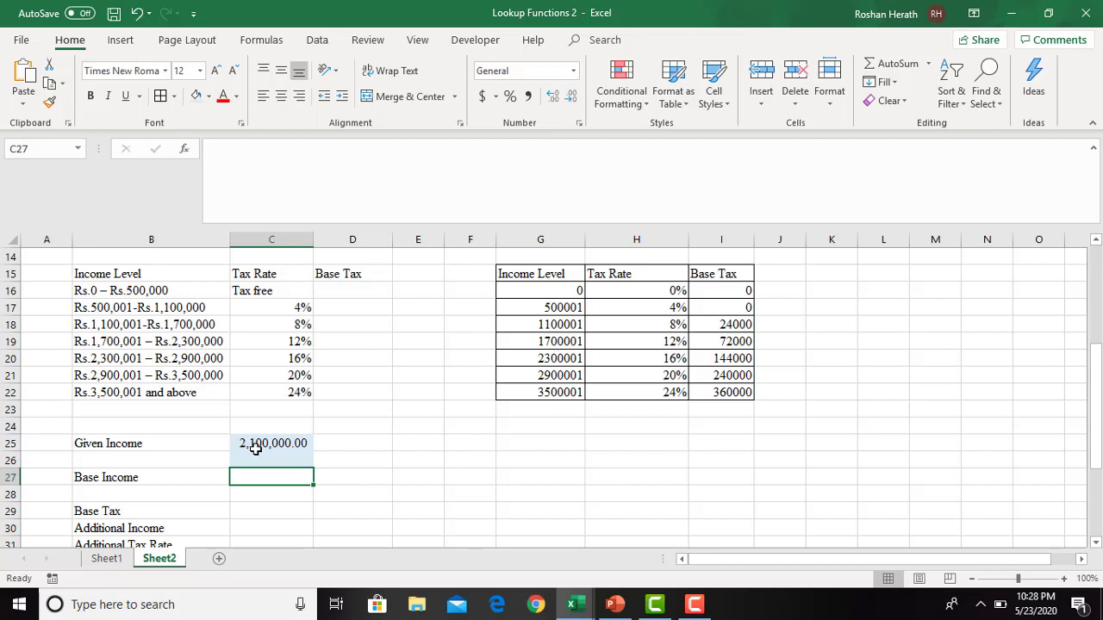
pyautogui.click(260, 446)
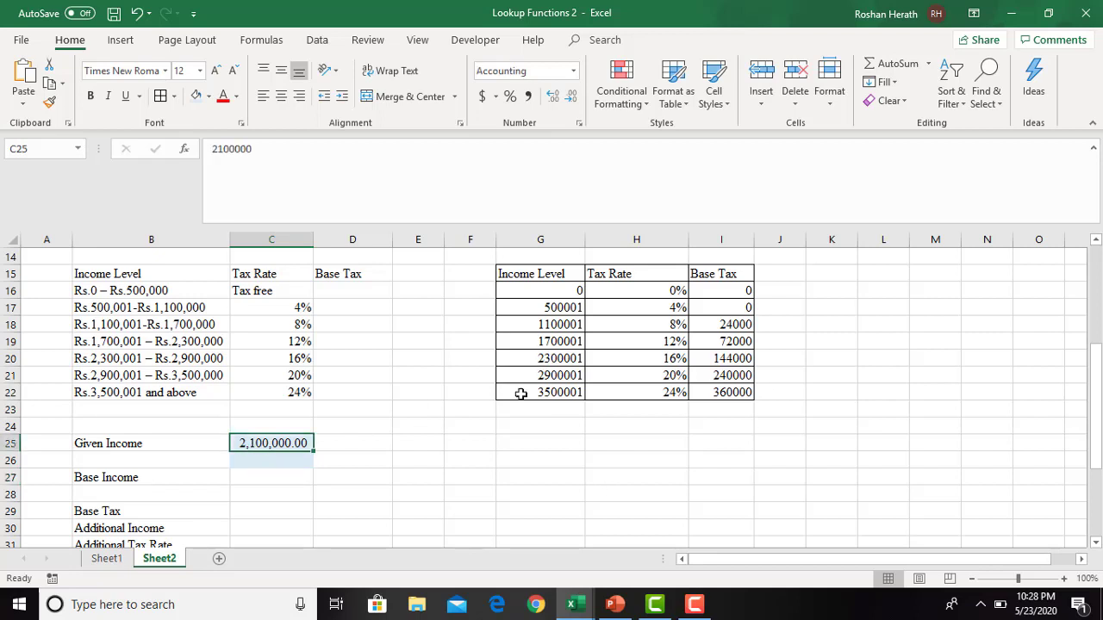
pyautogui.click(557, 360)
pyautogui.click(558, 341)
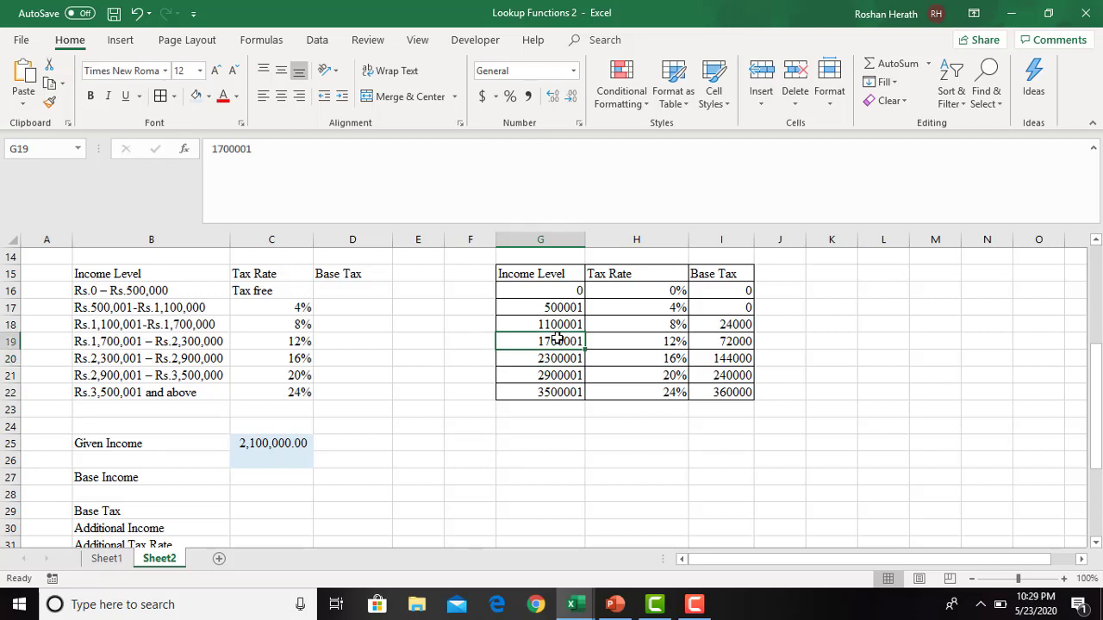
pyautogui.click(184, 325)
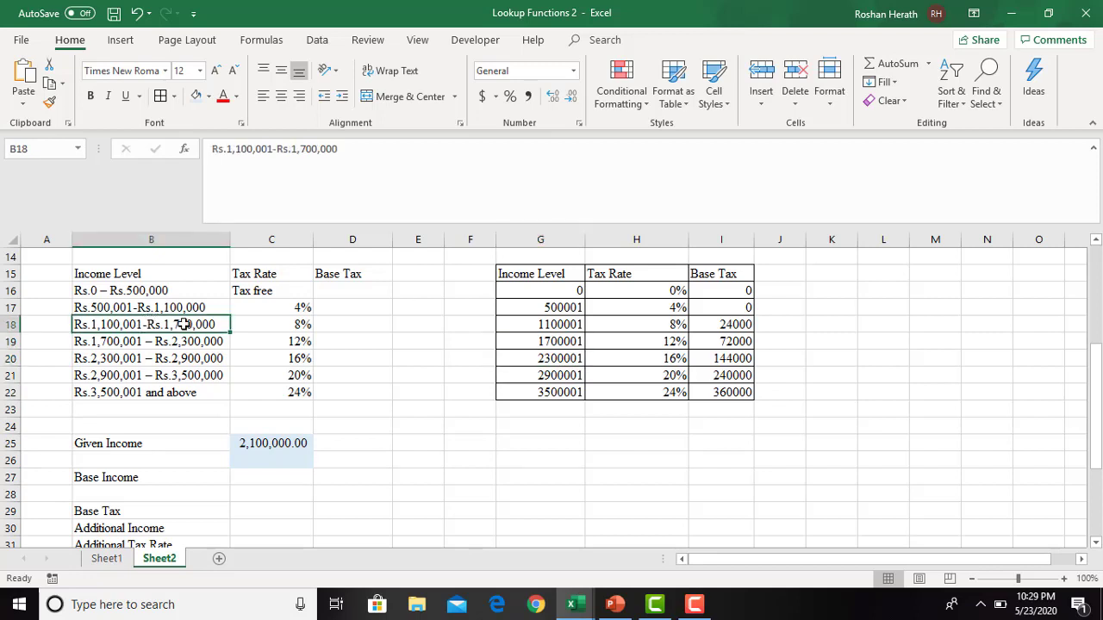
# - Start a VLOOKUP in the Base Income cell C27 with the Given Income as the absolute lookup value $C$25
pyautogui.click(249, 442)
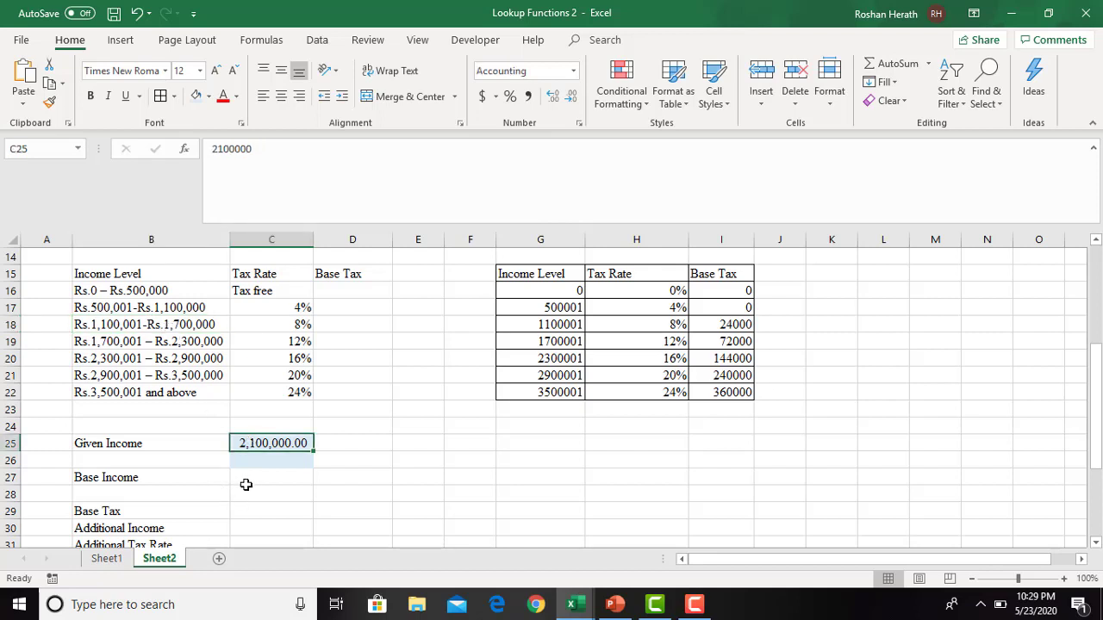
pyautogui.click(246, 485)
pyautogui.write('=vlo')
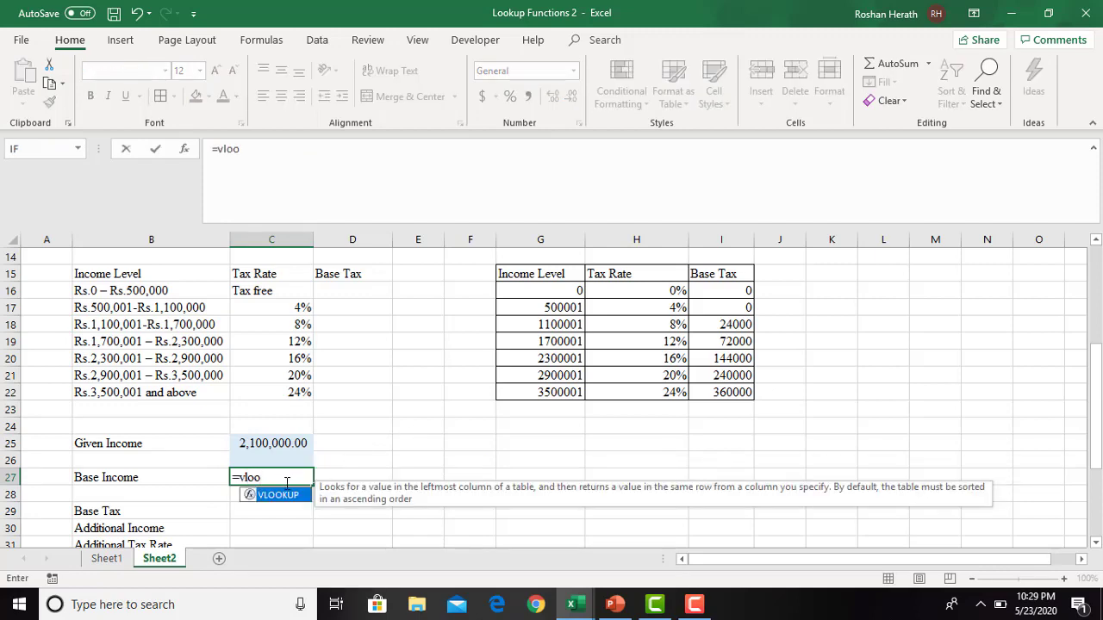
pyautogui.write('o')
pyautogui.doubleClick(277, 495)
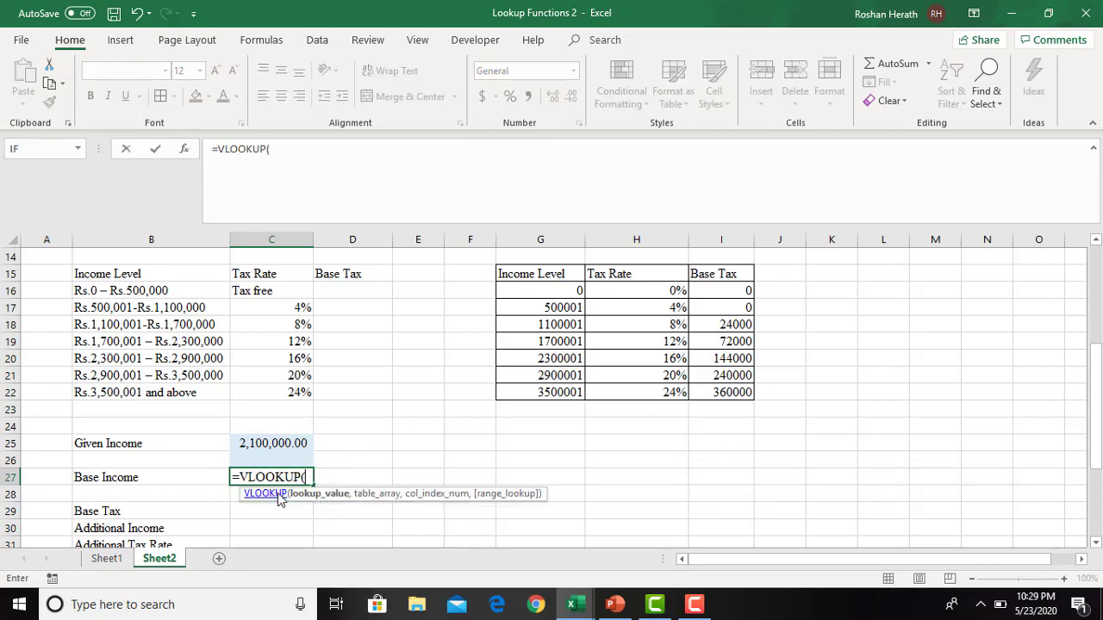
pyautogui.click(185, 150)
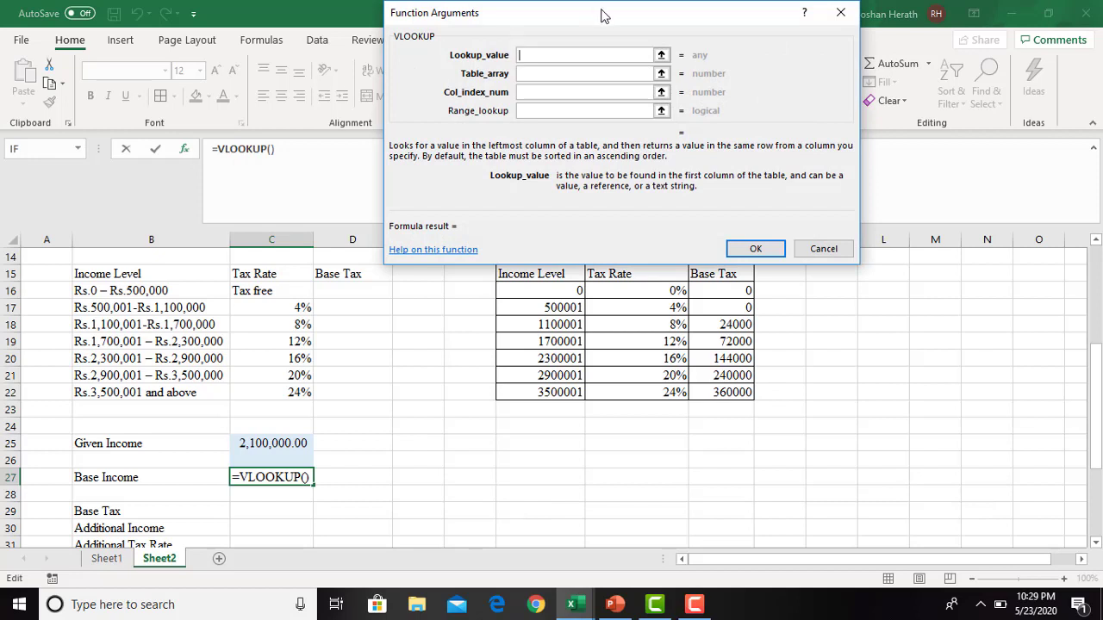
pyautogui.moveTo(603, 14); pyautogui.dragTo(760, 12)
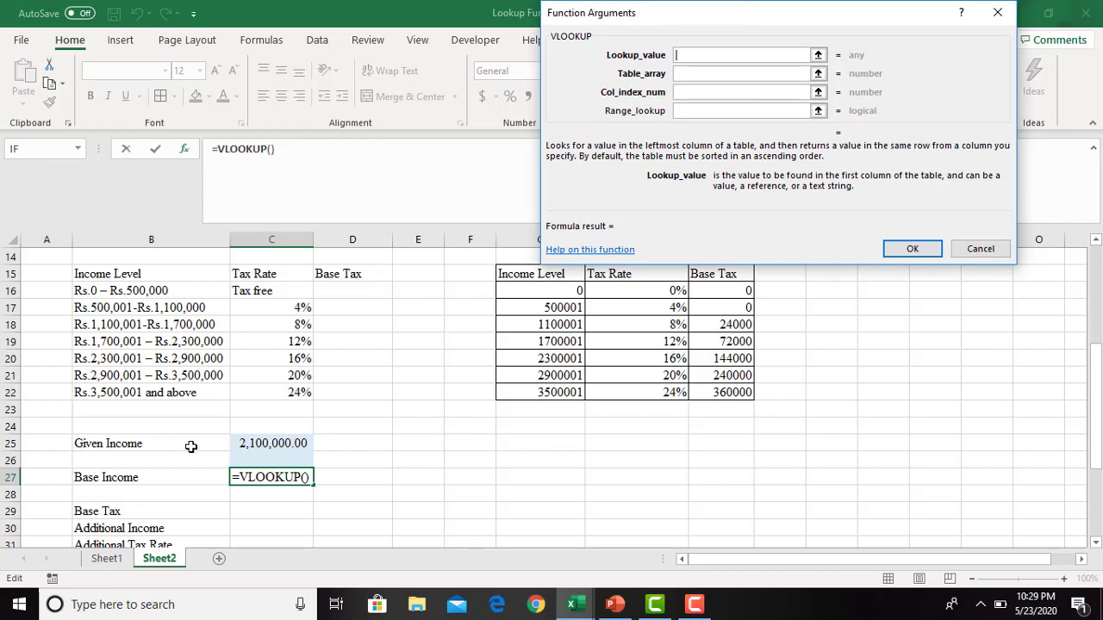
pyautogui.click(255, 444)
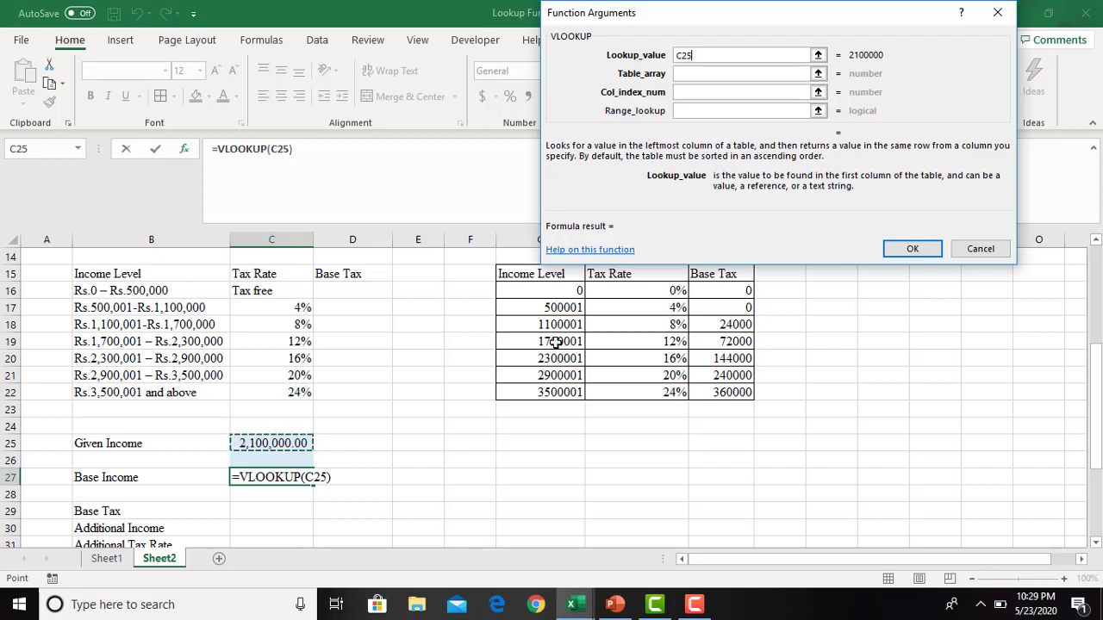
pyautogui.press('F4')
# - Complete the Base Income VLOOKUP with the named range incometax as table array and column index 1
pyautogui.click(700, 74)
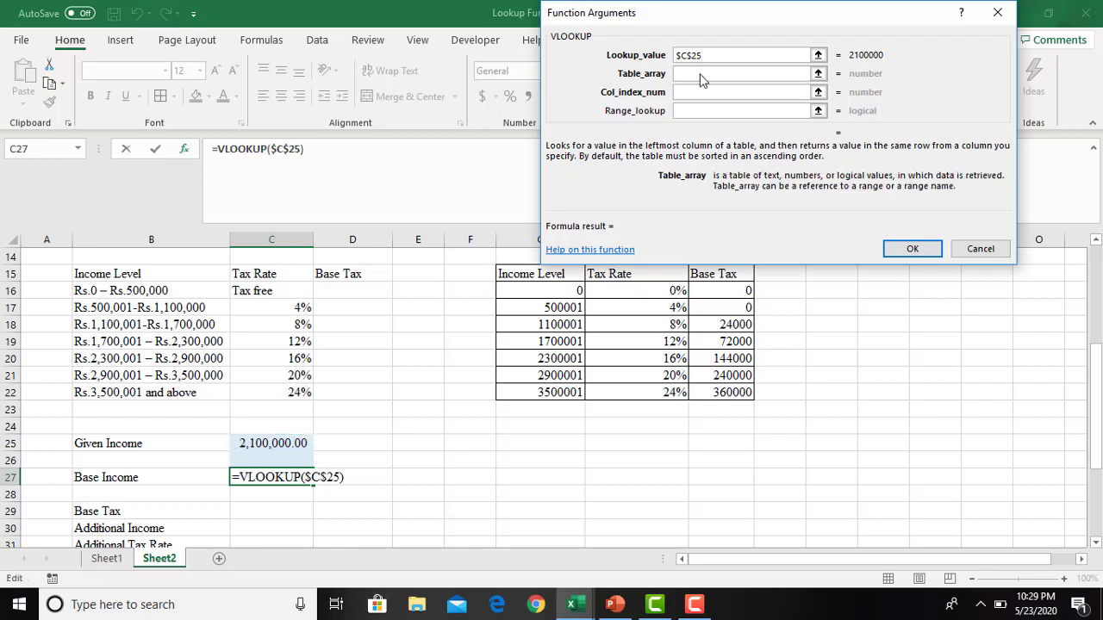
pyautogui.write('incometax')
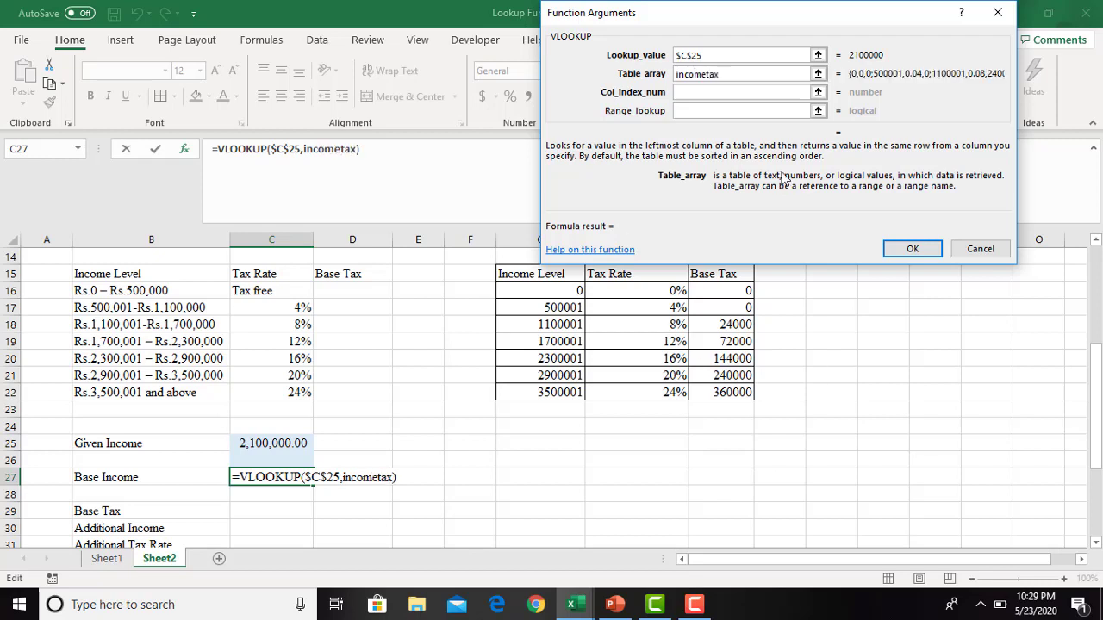
pyautogui.click(702, 93)
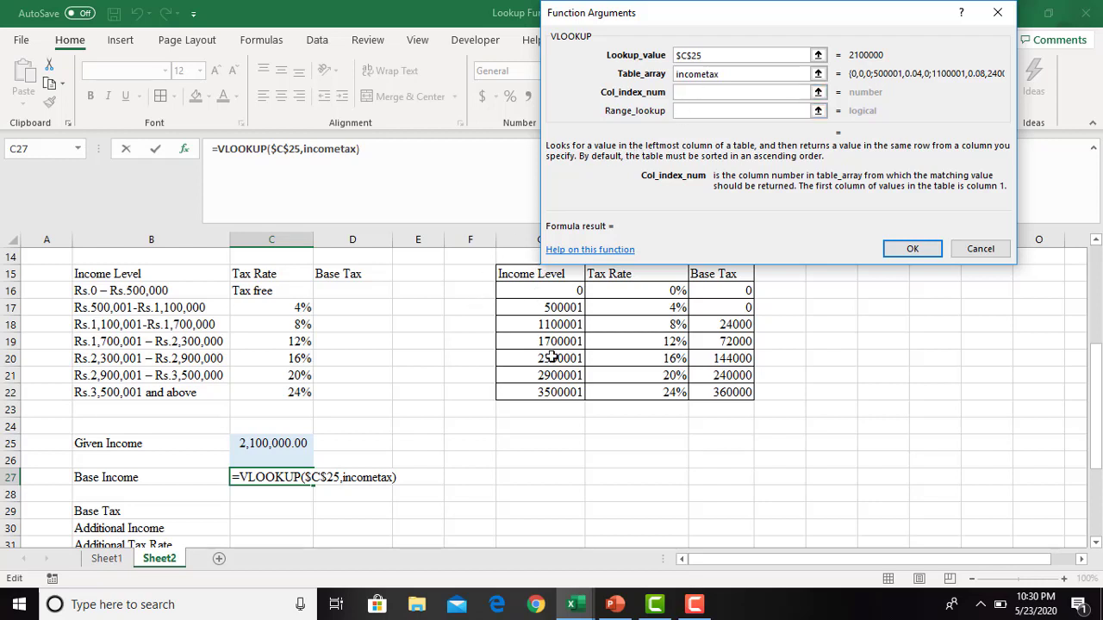
pyautogui.write('1')
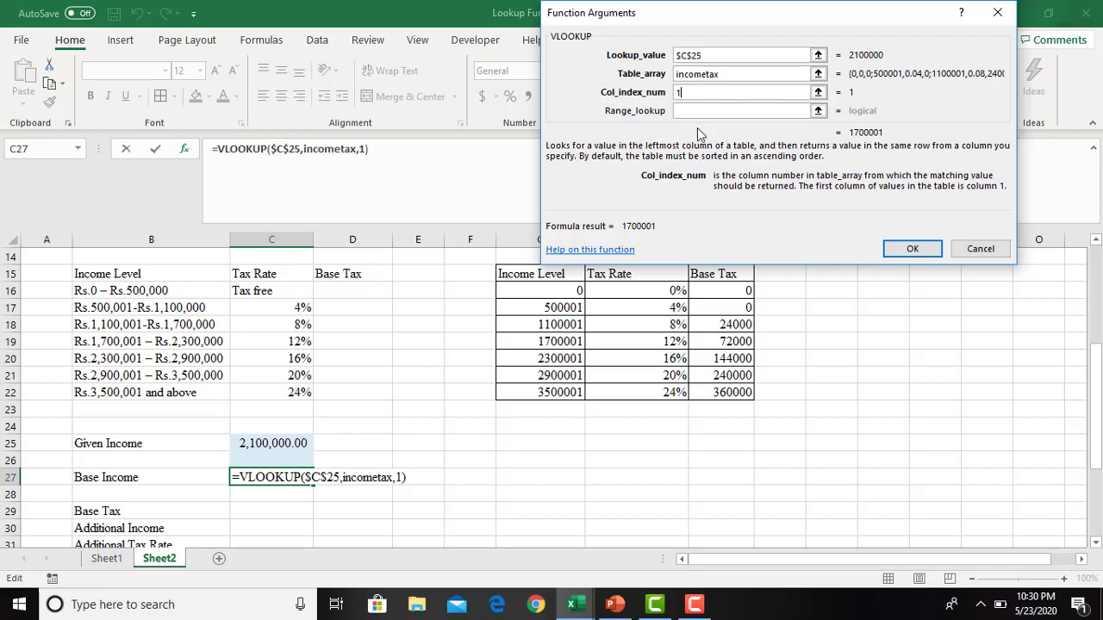
pyautogui.click(893, 252)
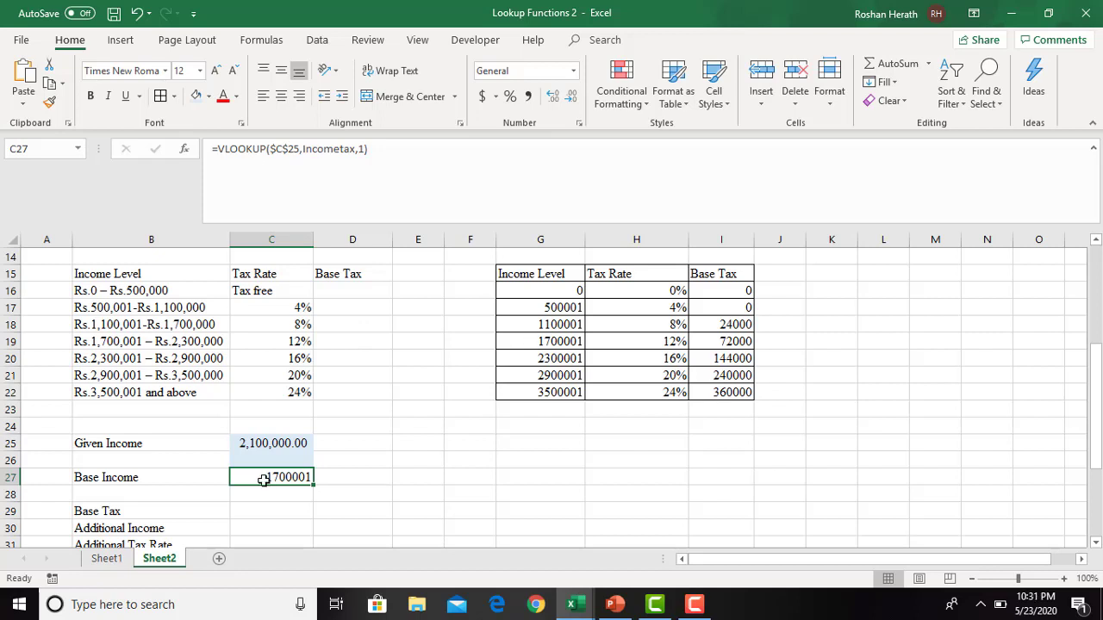
# - Subtract 1 from the VLOOKUP result in the Base Income cell C27
pyautogui.click(386, 152)
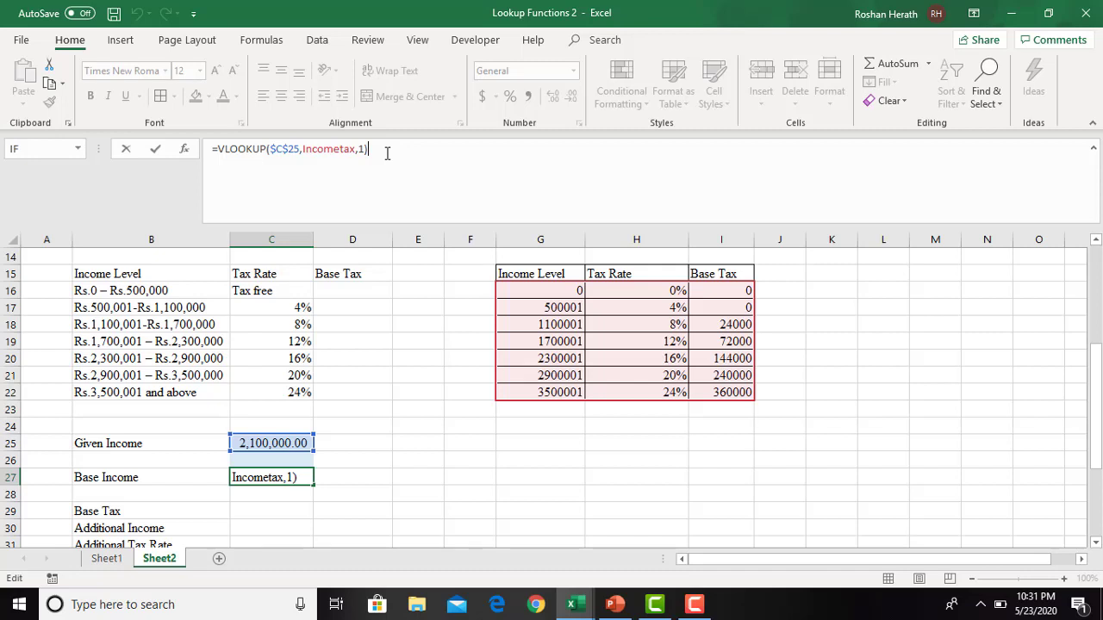
pyautogui.write('-1')
pyautogui.press('Return')
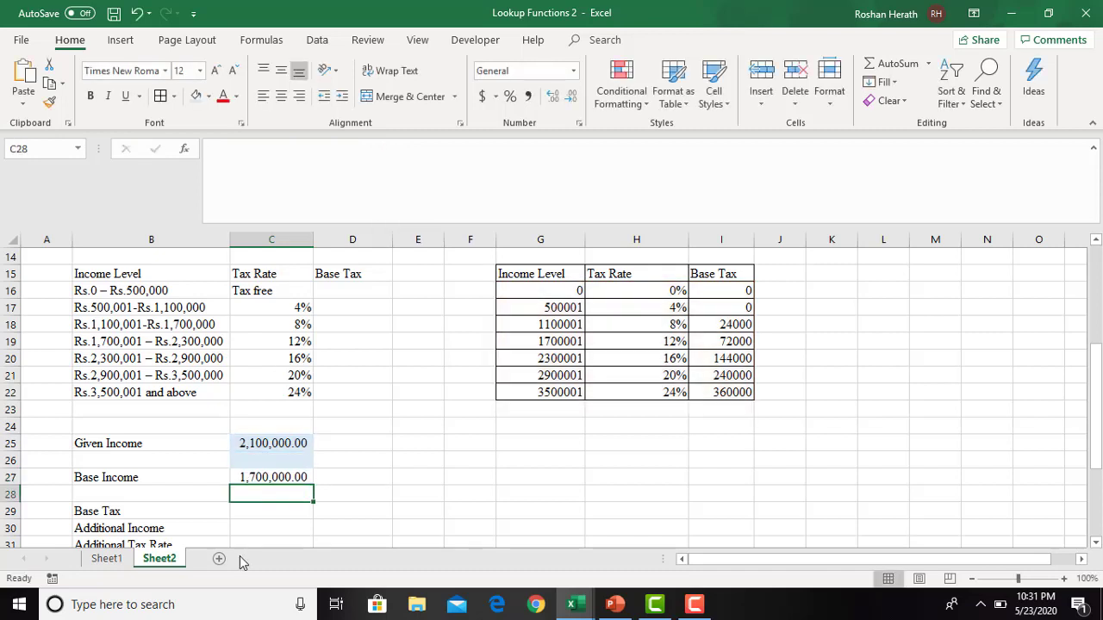
pyautogui.click(273, 474)
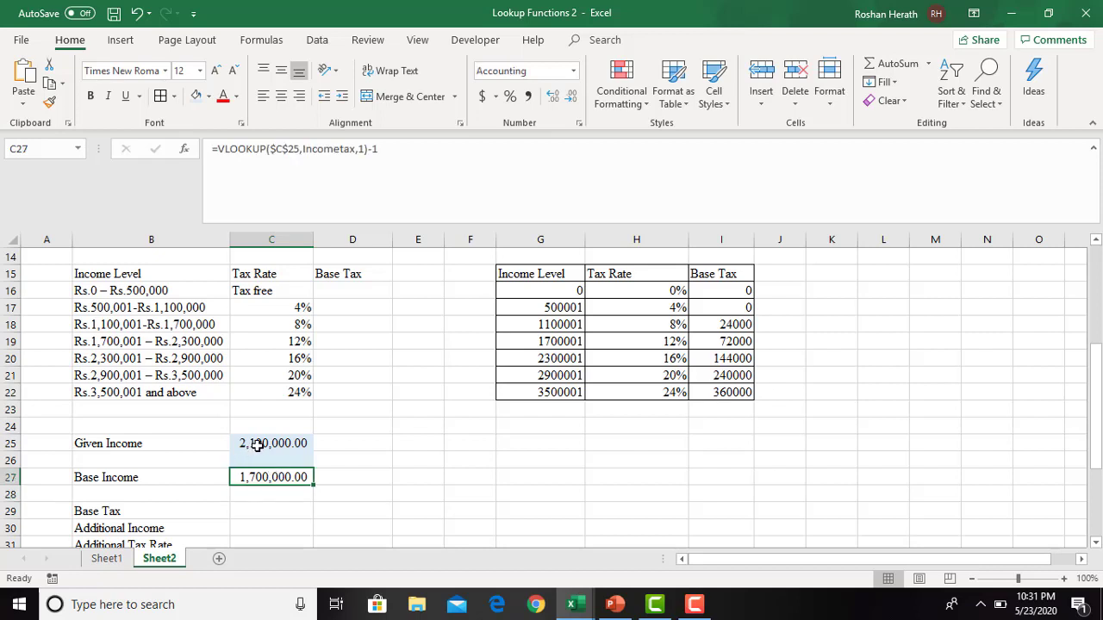
# - Set the Given Income in C25 to 700000 and check the Base Income formula against it
pyautogui.click(257, 444)
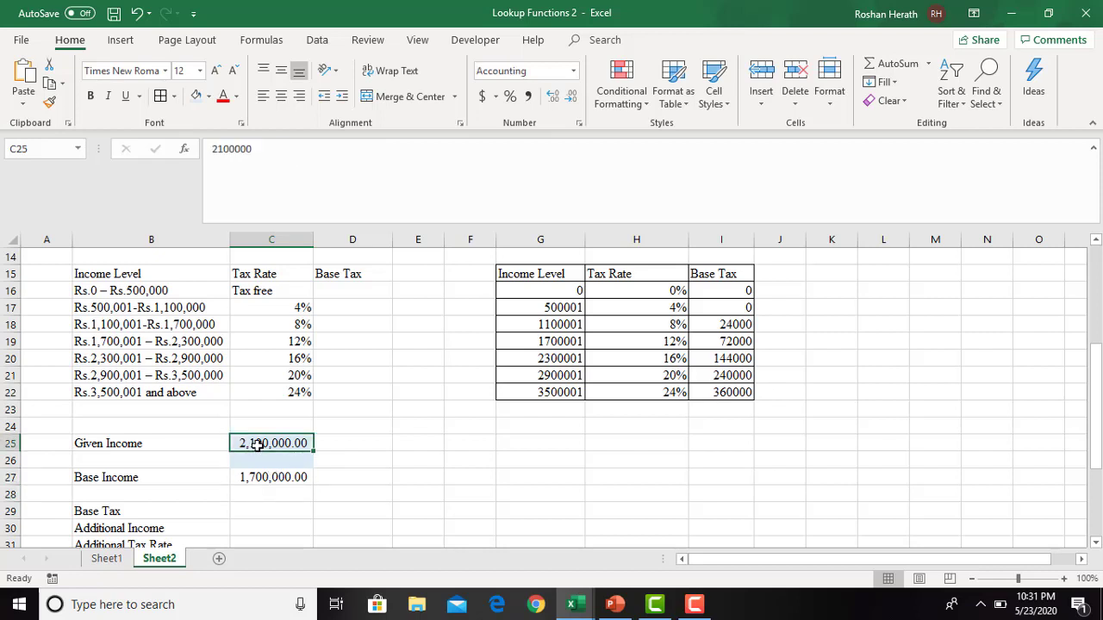
pyautogui.write('700000')
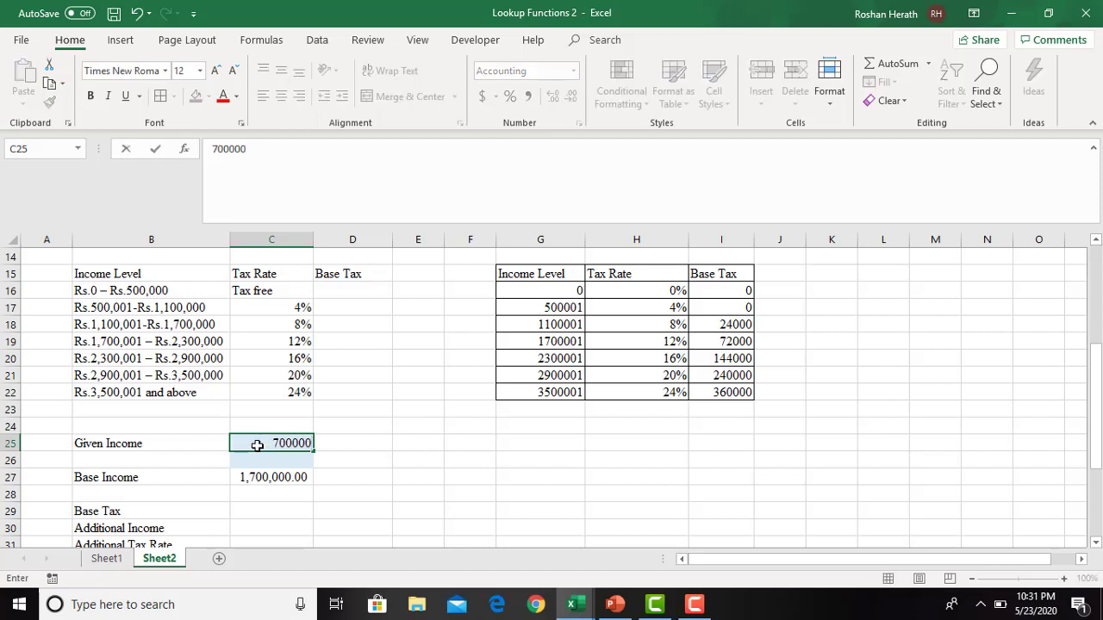
pyautogui.press('Return')
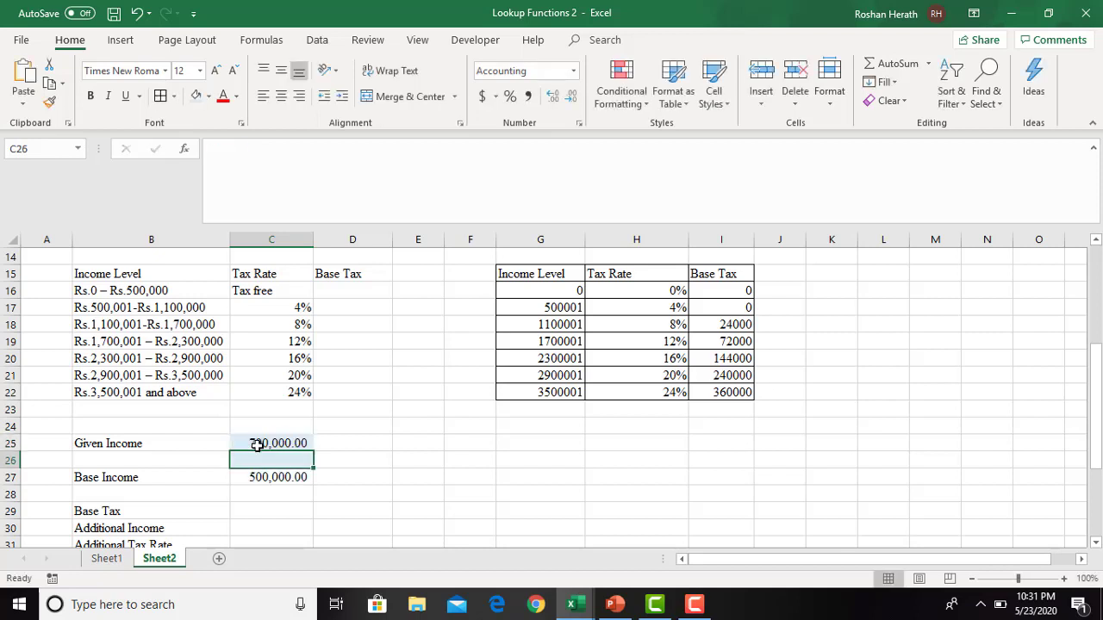
pyautogui.click(278, 479)
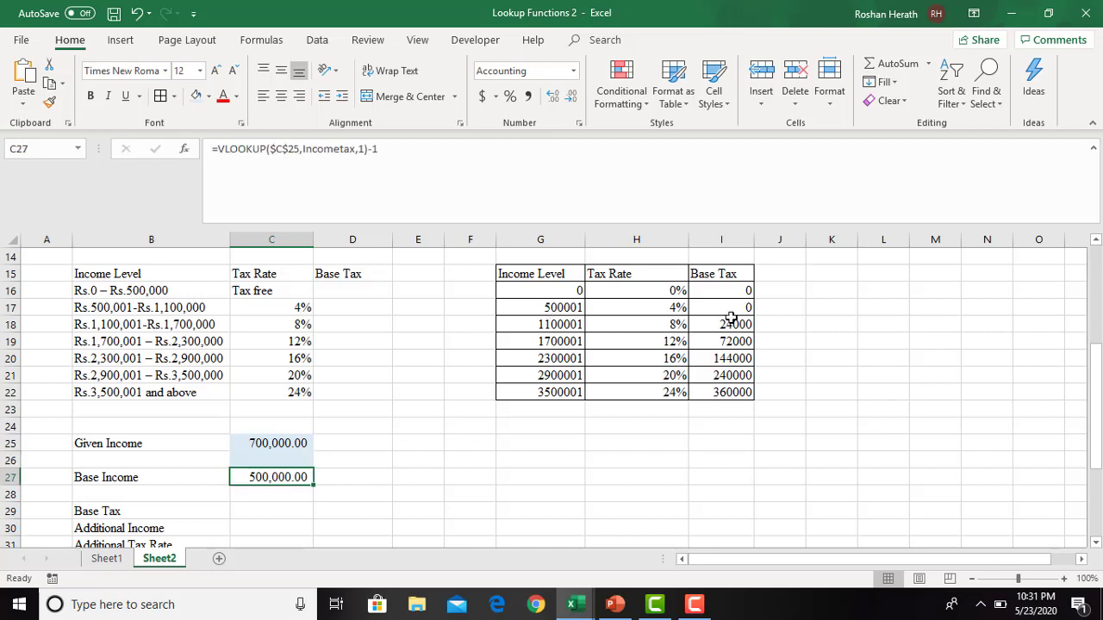
# - Test the Base Income lookup with a Given Income of 2800000 in C25
pyautogui.click(274, 444)
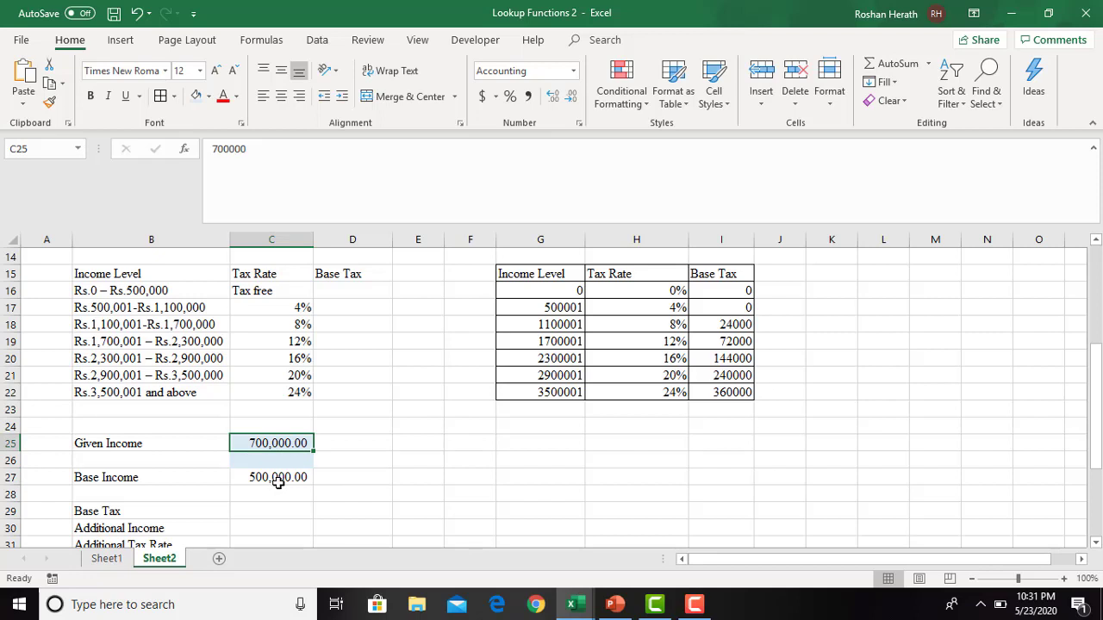
pyautogui.write('2800000')
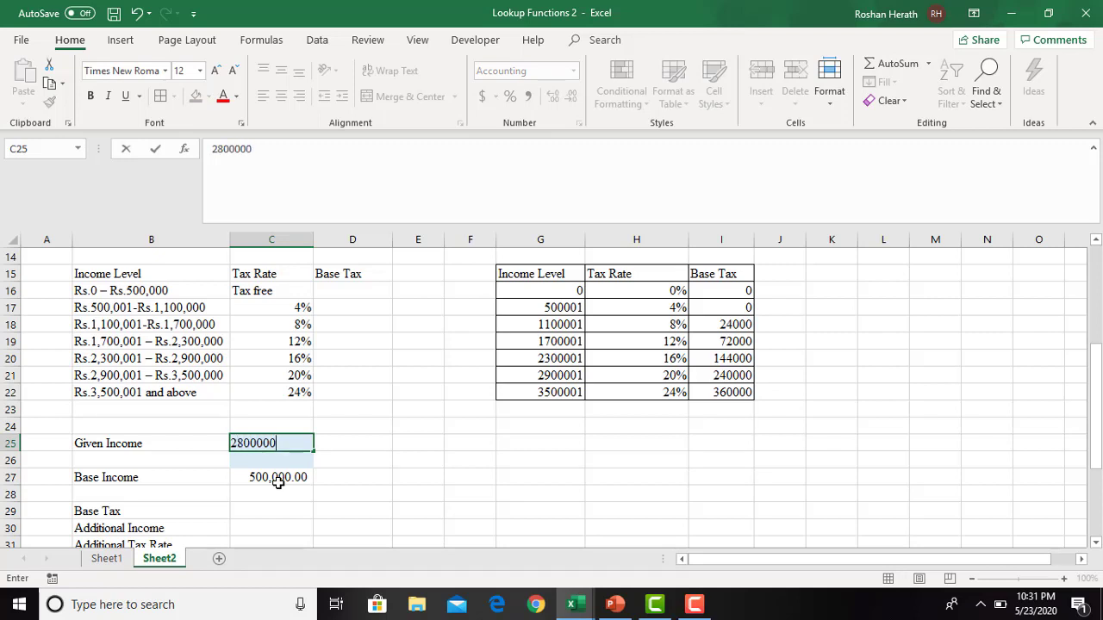
pyautogui.press('Return')
pyautogui.click(271, 480)
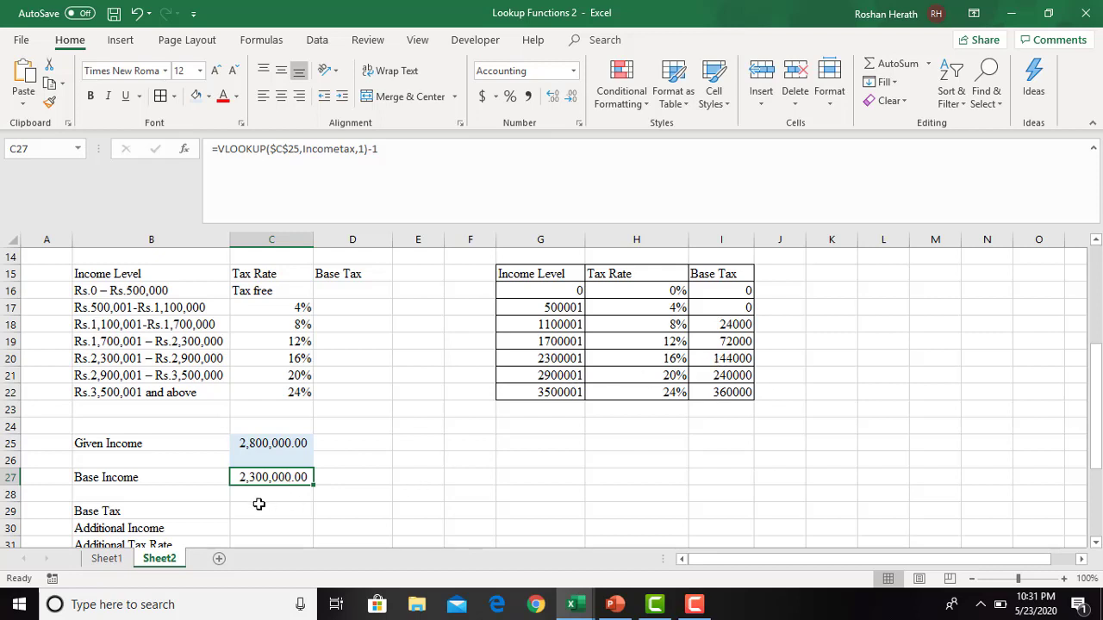
pyautogui.click(270, 443)
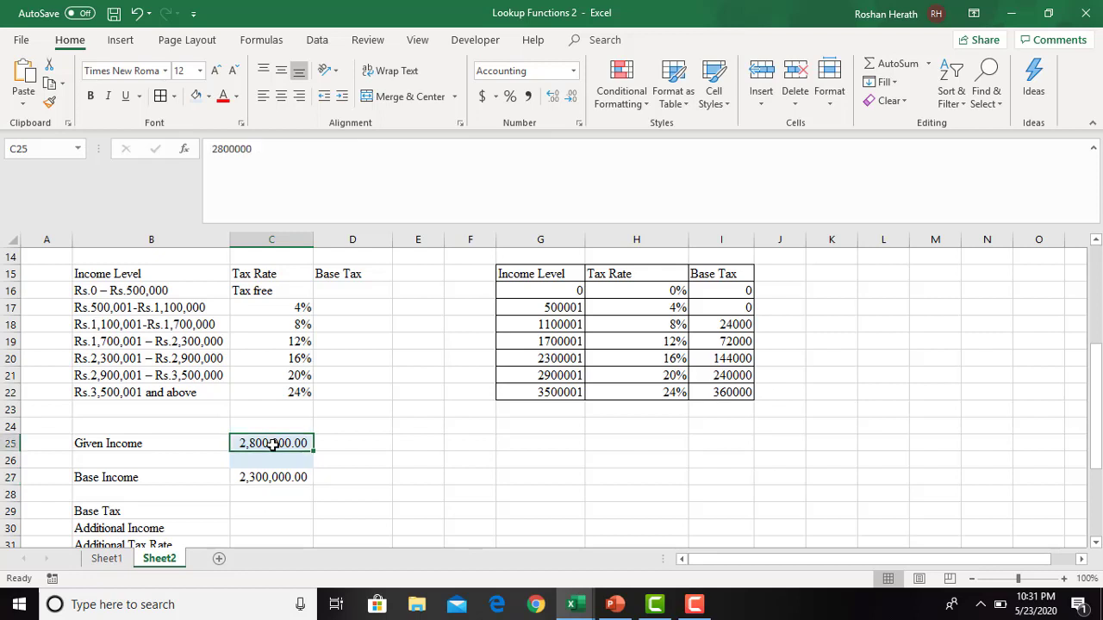
# - Start a VLOOKUP in the Base Tax cell C29 with the Given Income as the absolute lookup value $C$25
pyautogui.click(275, 509)
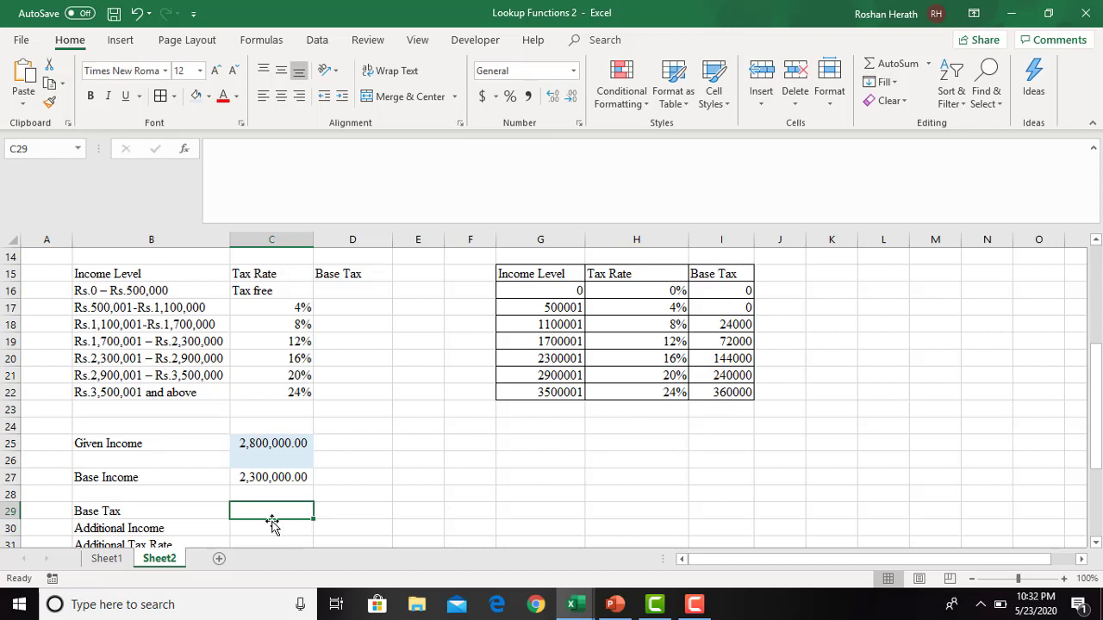
pyautogui.write('=')
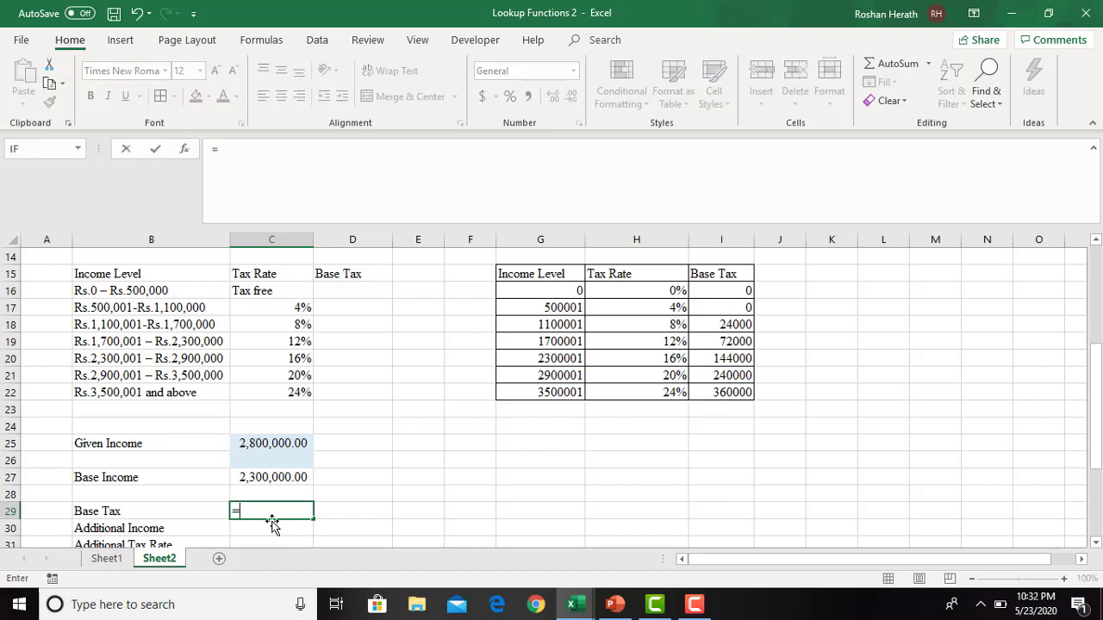
pyautogui.write('vloo')
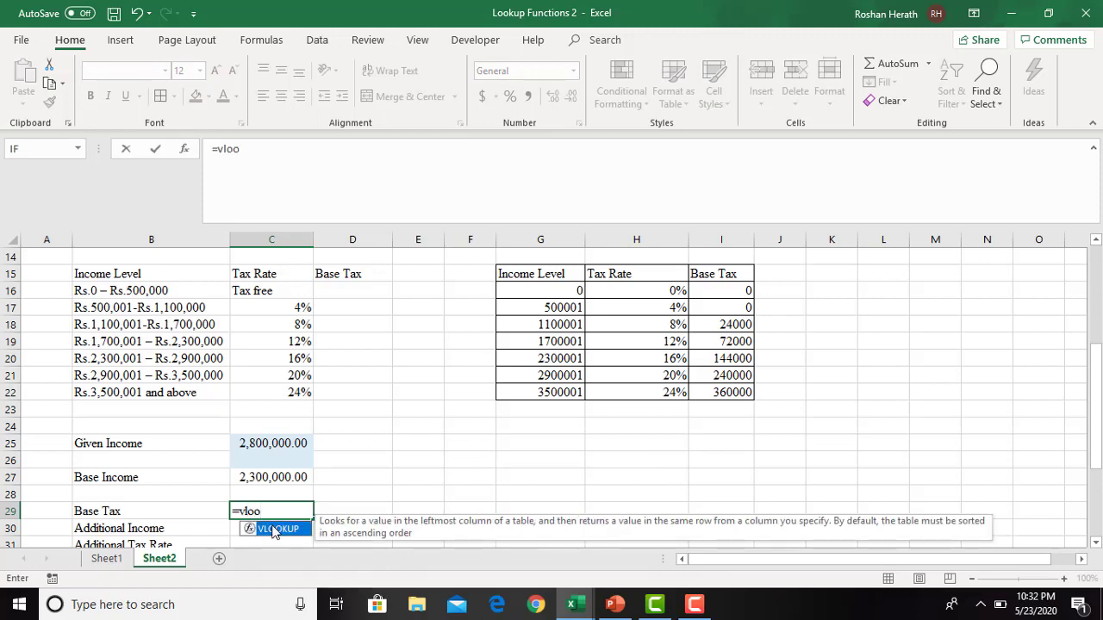
pyautogui.doubleClick(272, 527)
pyautogui.click(182, 148)
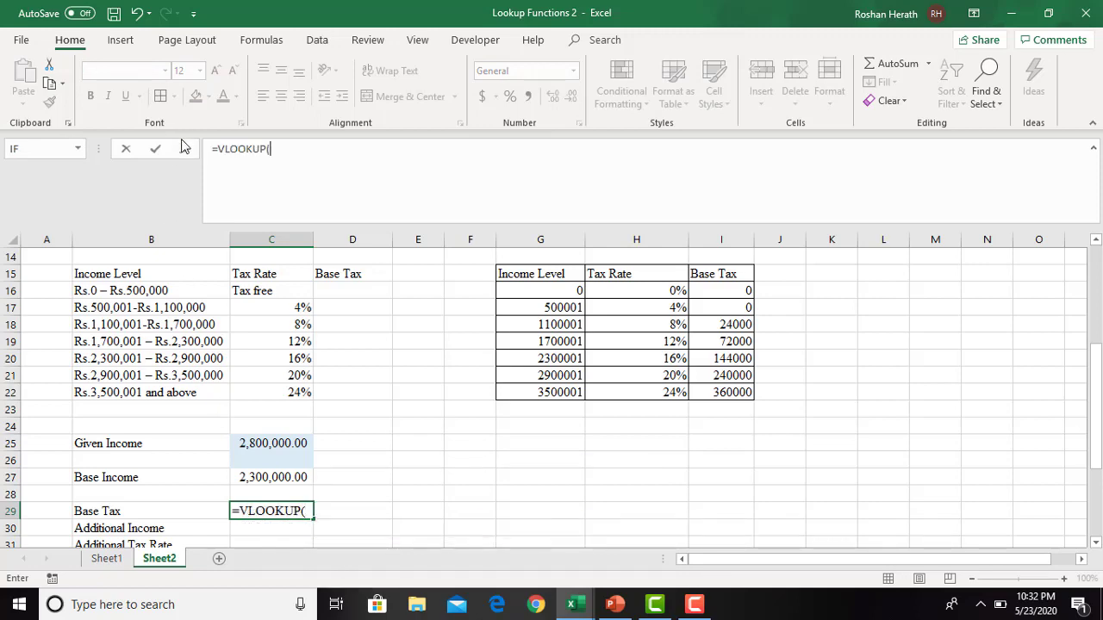
pyautogui.moveTo(770, 10); pyautogui.dragTo(828, 8)
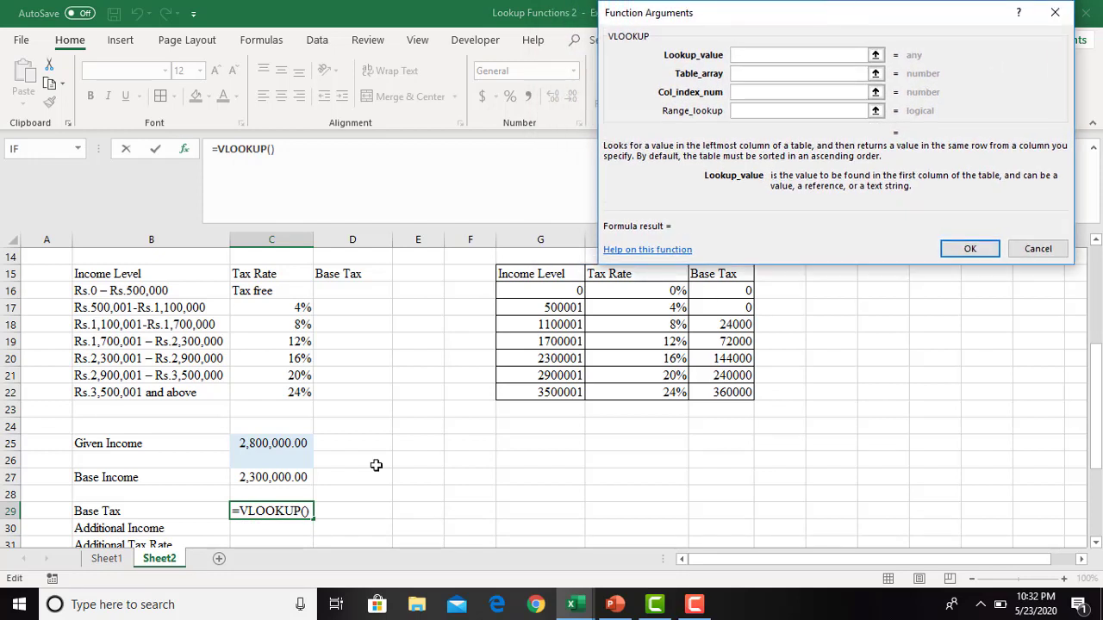
pyautogui.click(257, 444)
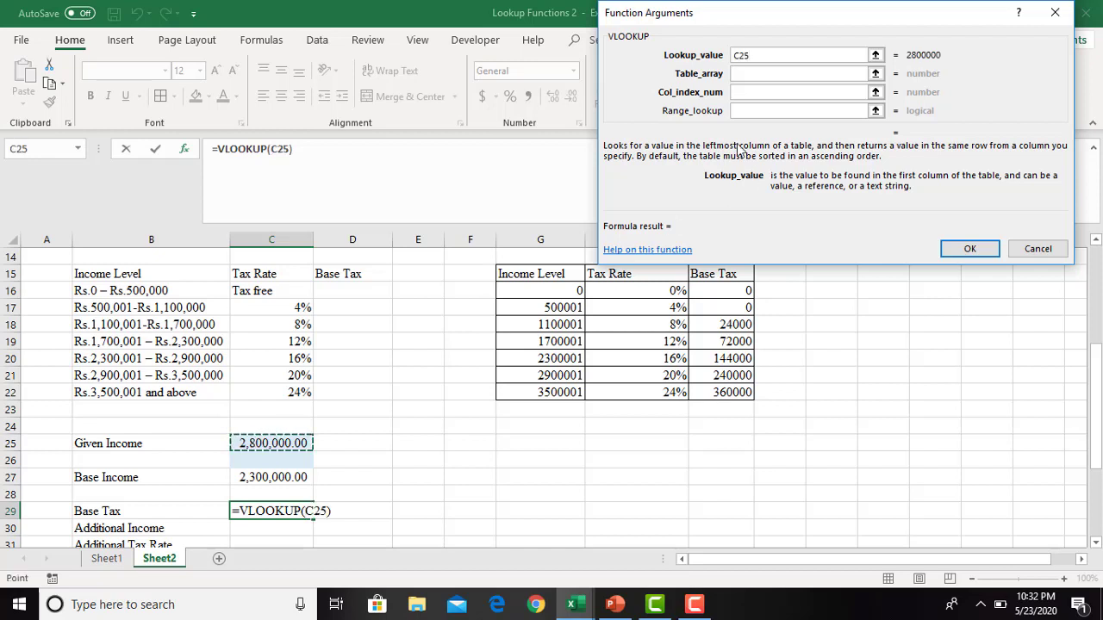
pyautogui.press('F4')
# - Complete the Base Tax VLOOKUP with the named range incometax as table array and column index 3
pyautogui.click(750, 74)
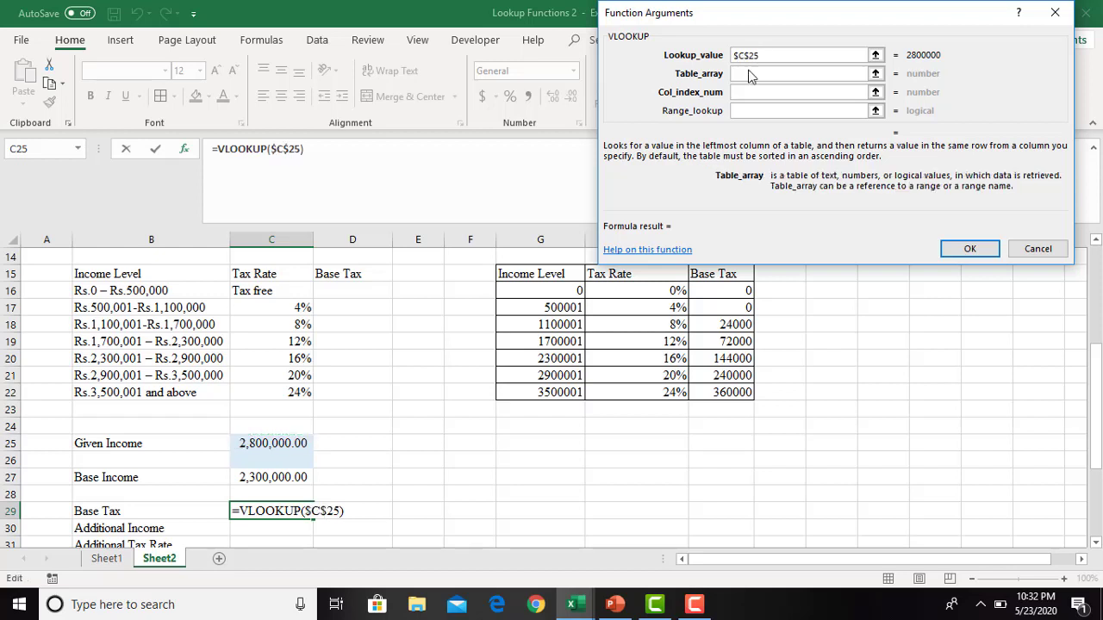
pyautogui.write('incomwe')
pyautogui.press('BackSpace')
pyautogui.press('BackSpace')
pyautogui.press('BackSpace')
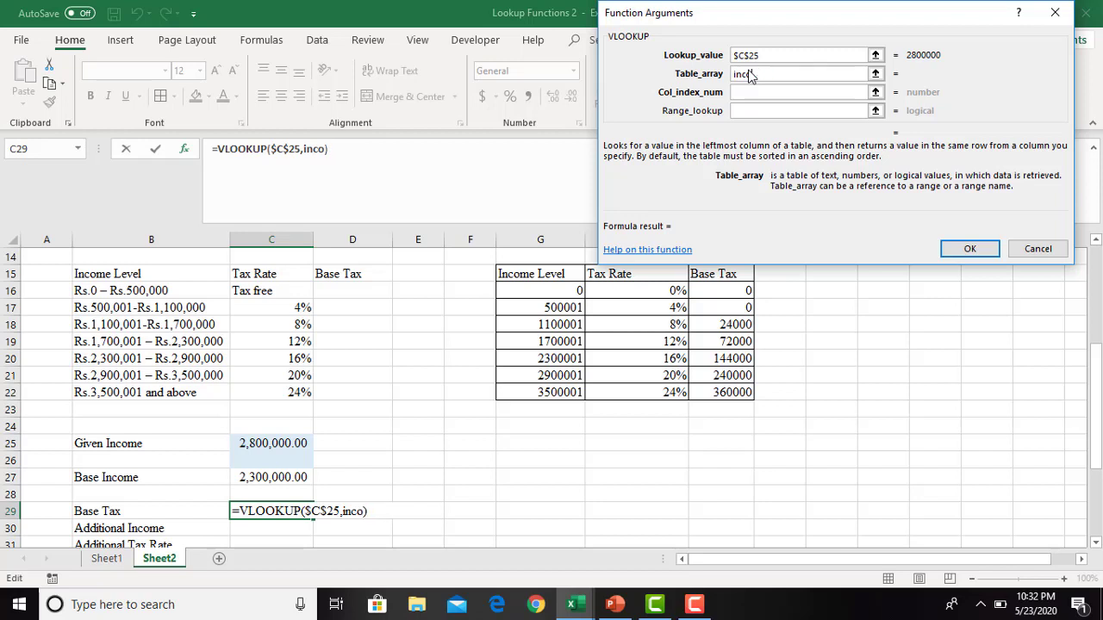
pyautogui.write('metax')
pyautogui.click(752, 95)
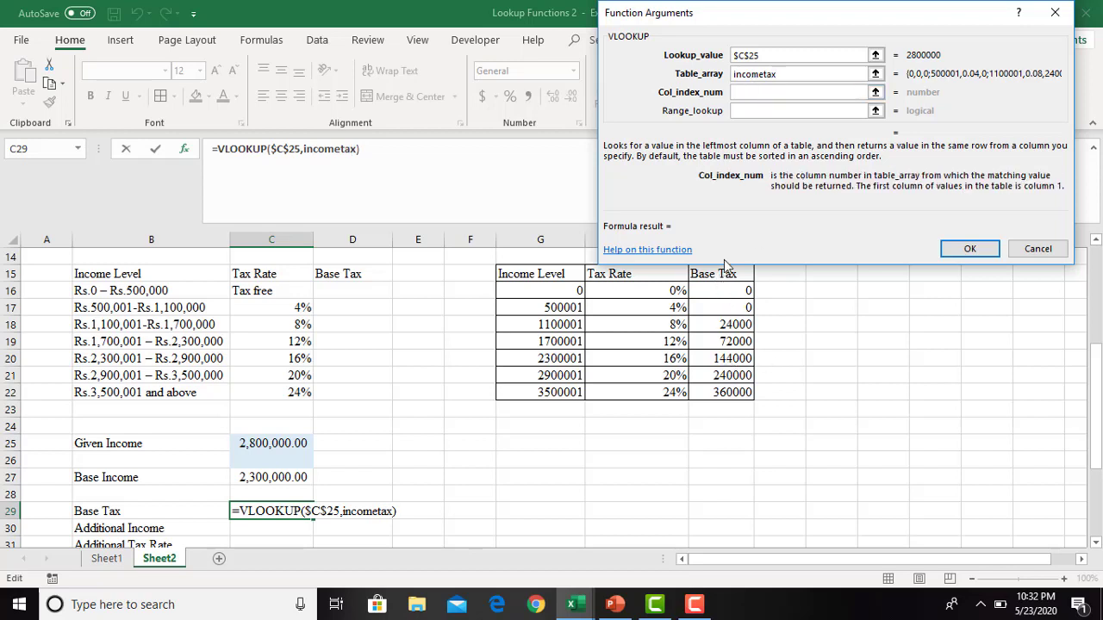
pyautogui.write('3')
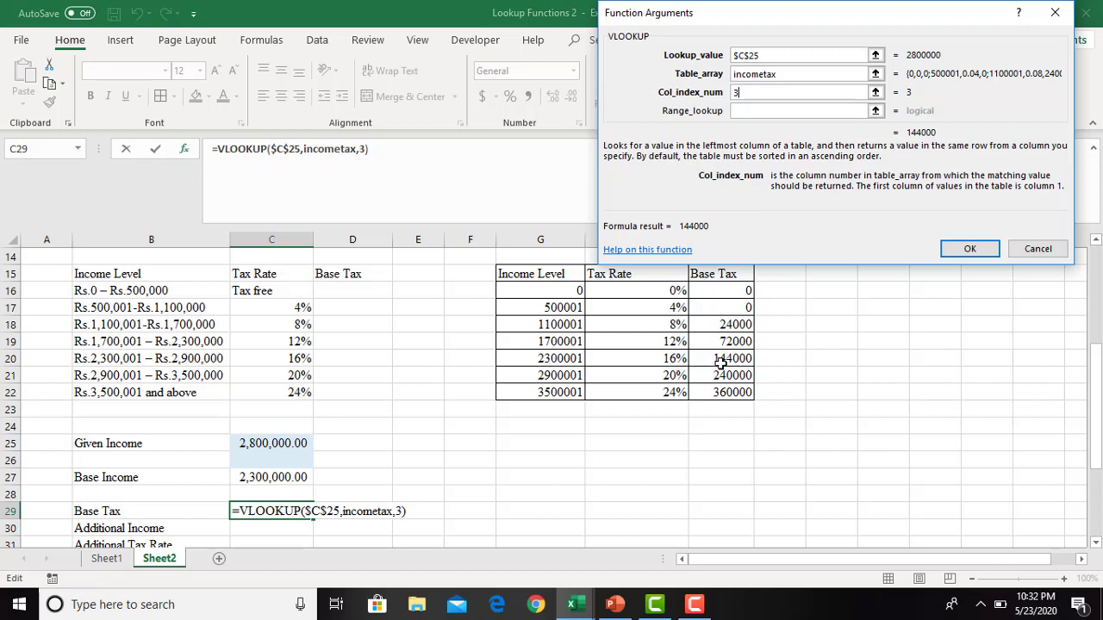
pyautogui.click(969, 249)
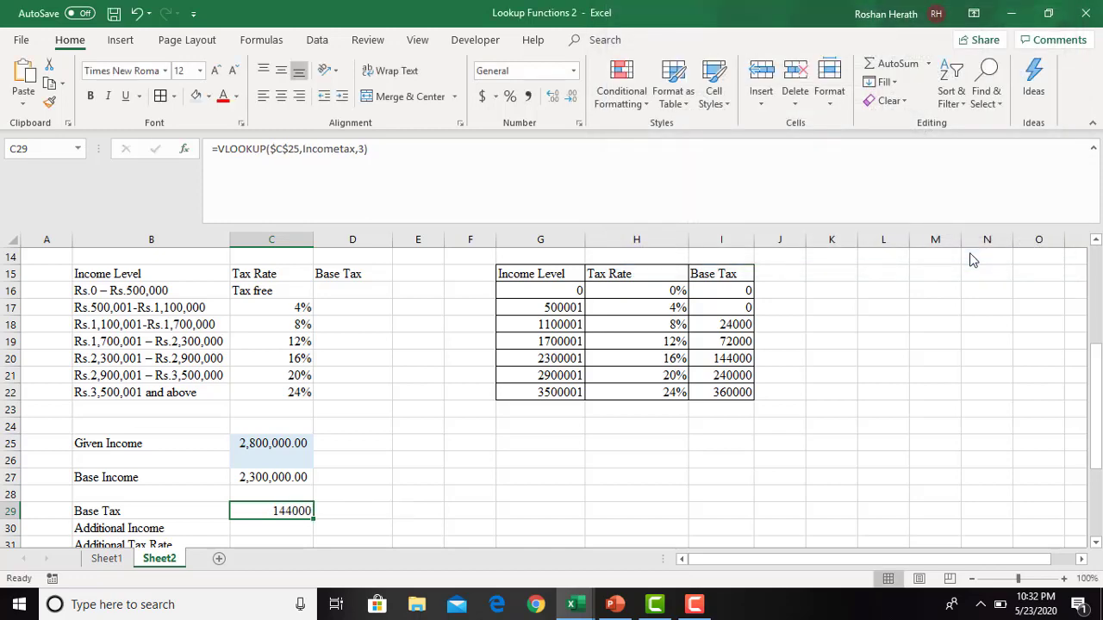
pyautogui.moveTo(1095, 448)
pyautogui.mouseDown()
pyautogui.moveTo(1097, 486)
pyautogui.moveTo(1096, 469)
pyautogui.mouseUp()
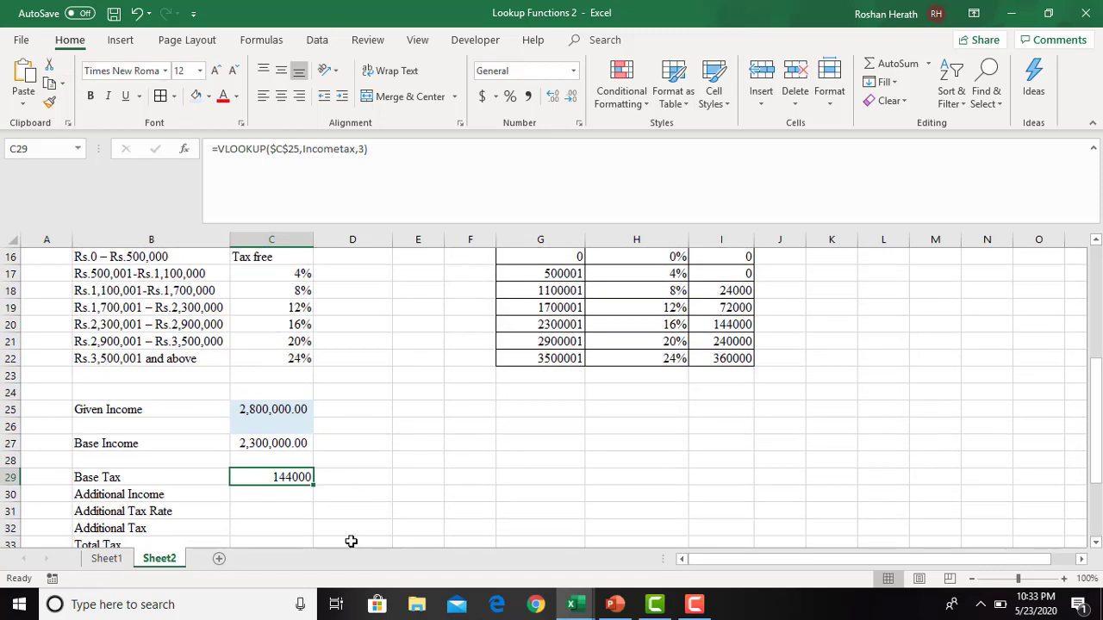
pyautogui.click(273, 498)
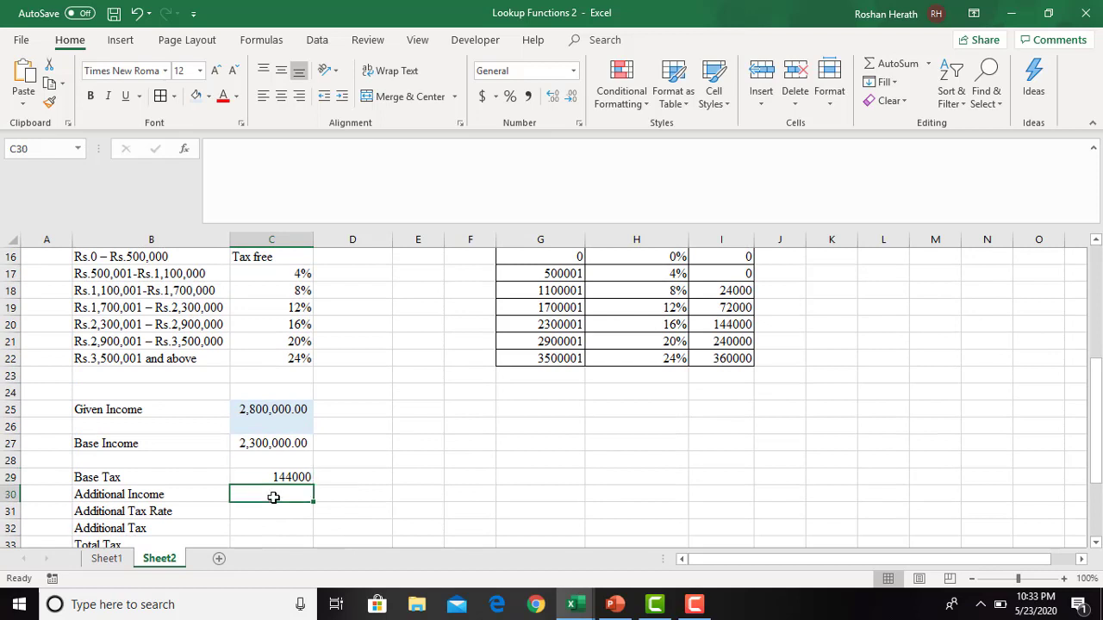
pyautogui.click(287, 477)
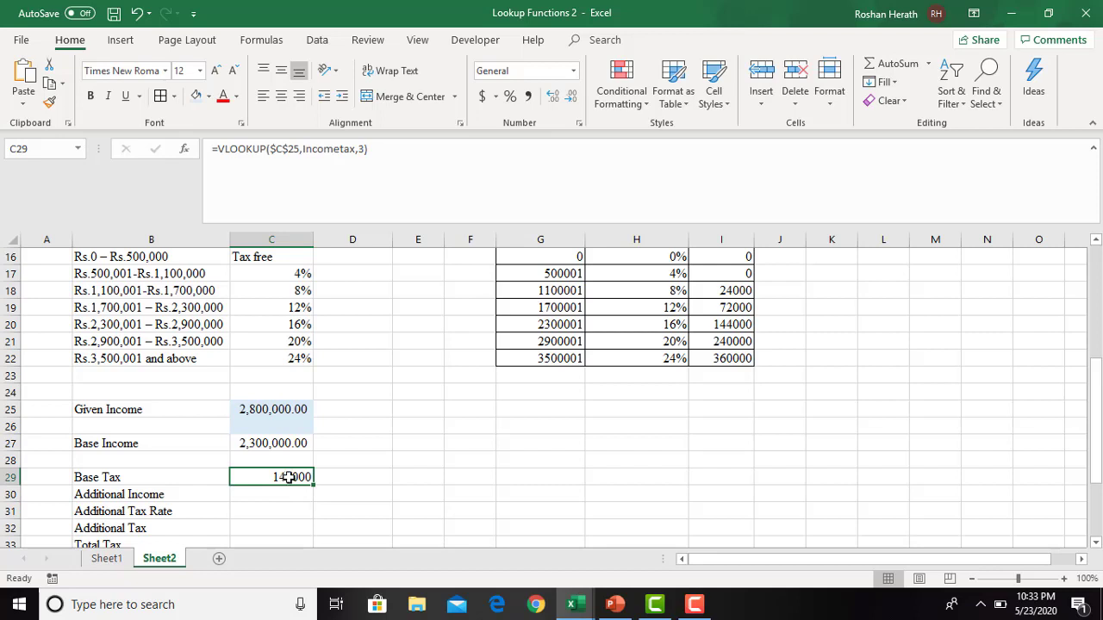
pyautogui.click(509, 480)
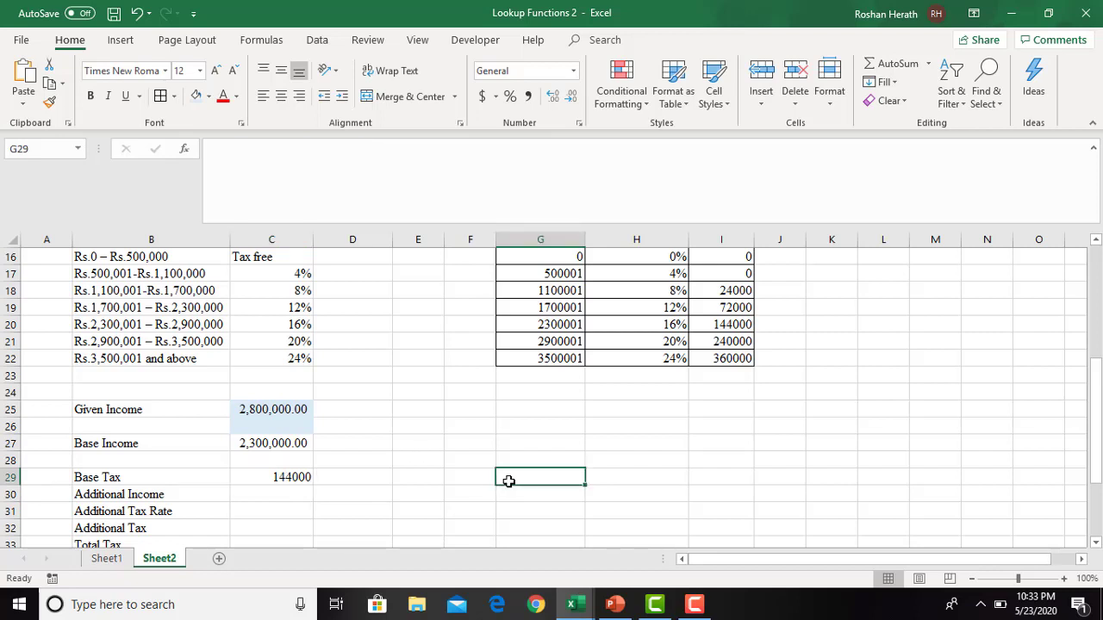
# - Change the Given Income in C25 to 600000 to test the Base Tax lookup
pyautogui.click(263, 414)
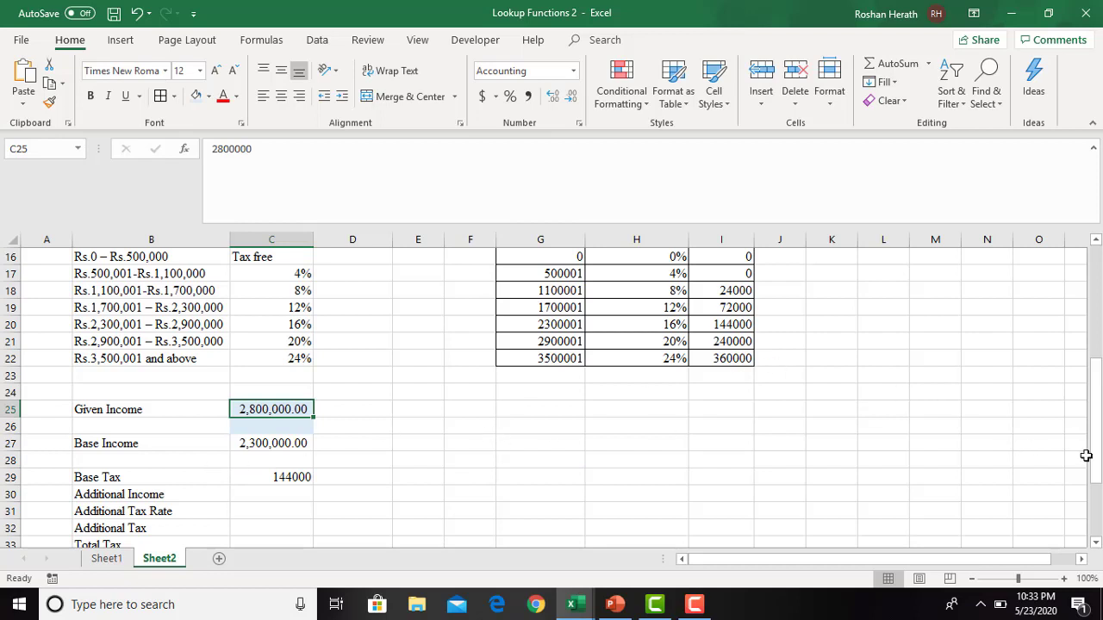
pyautogui.moveTo(1087, 455); pyautogui.dragTo(1098, 435)
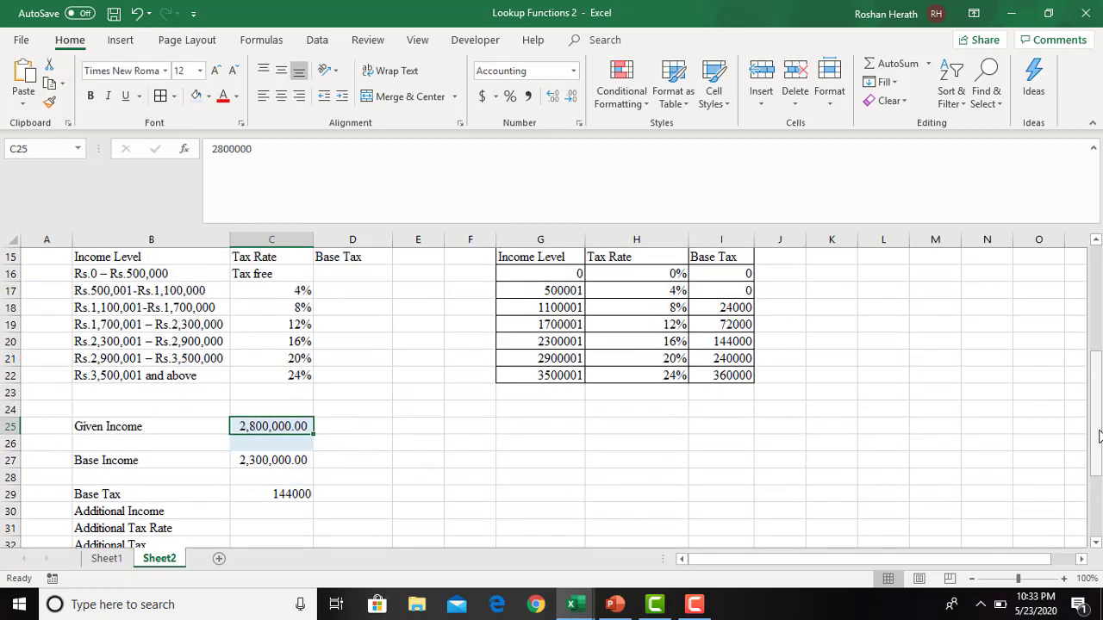
pyautogui.write('600000')
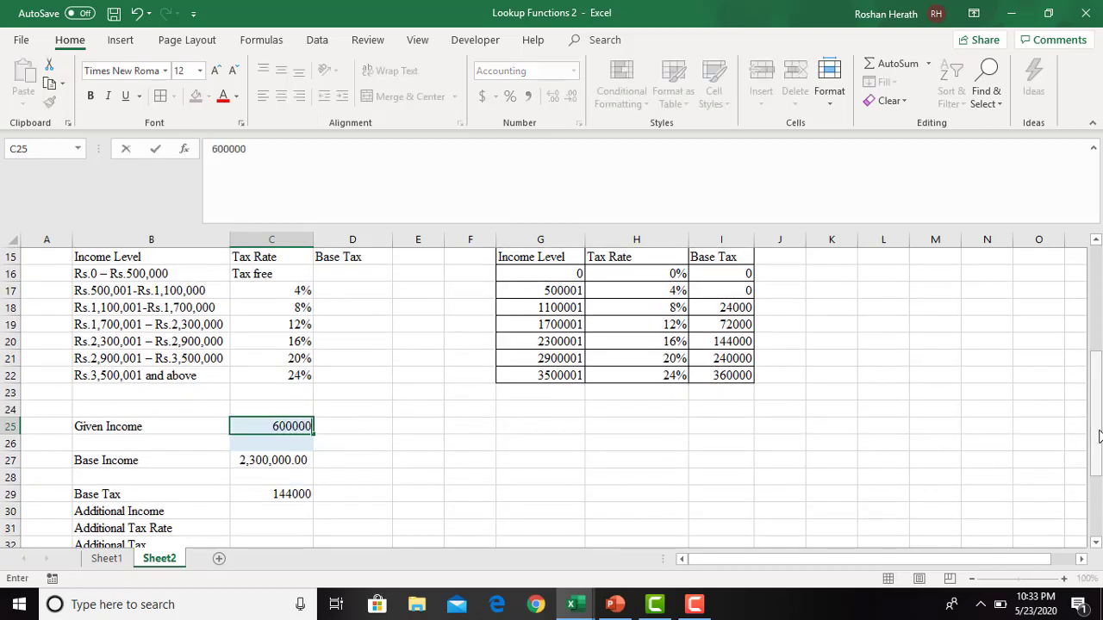
pyautogui.press('Return')
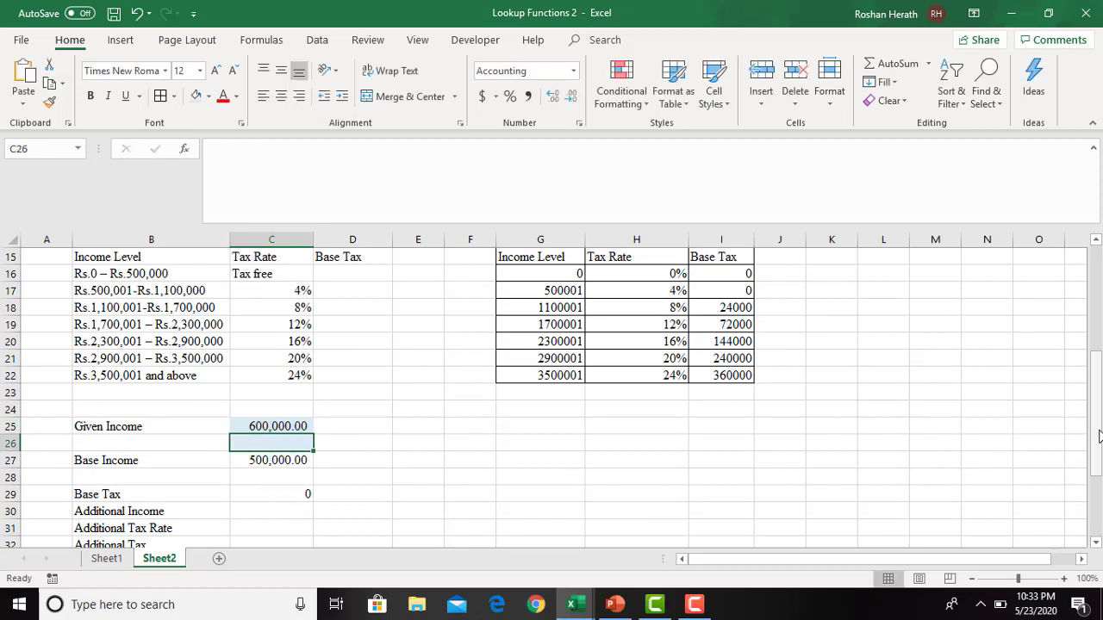
# - Set the Given Income in C25 to 1200000 to test the Base Tax at a higher income level
pyautogui.click(299, 426)
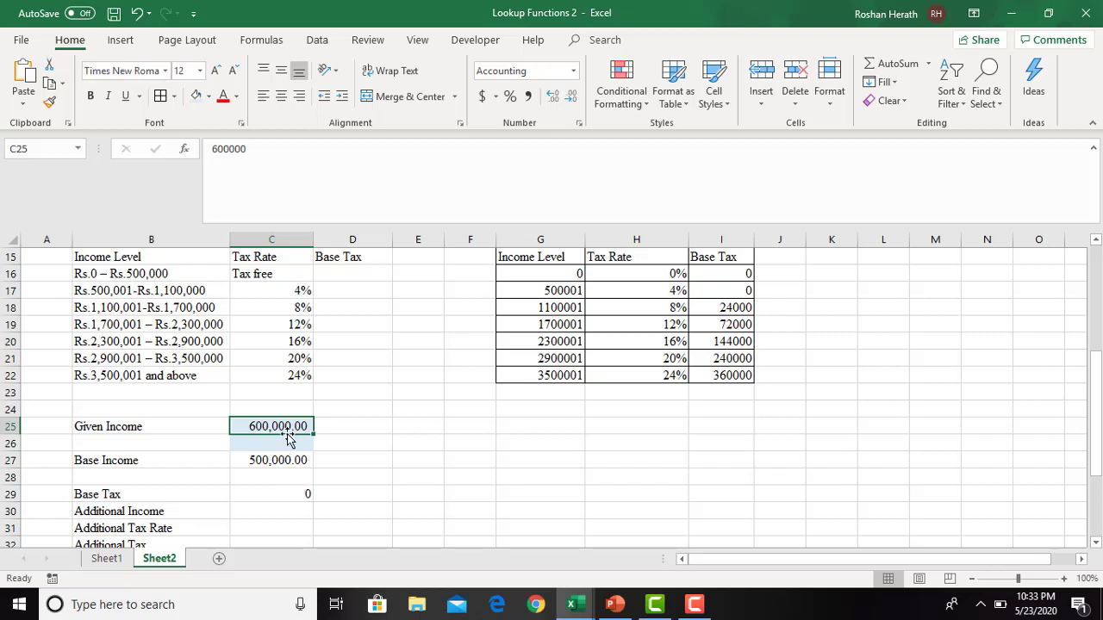
pyautogui.write('12')
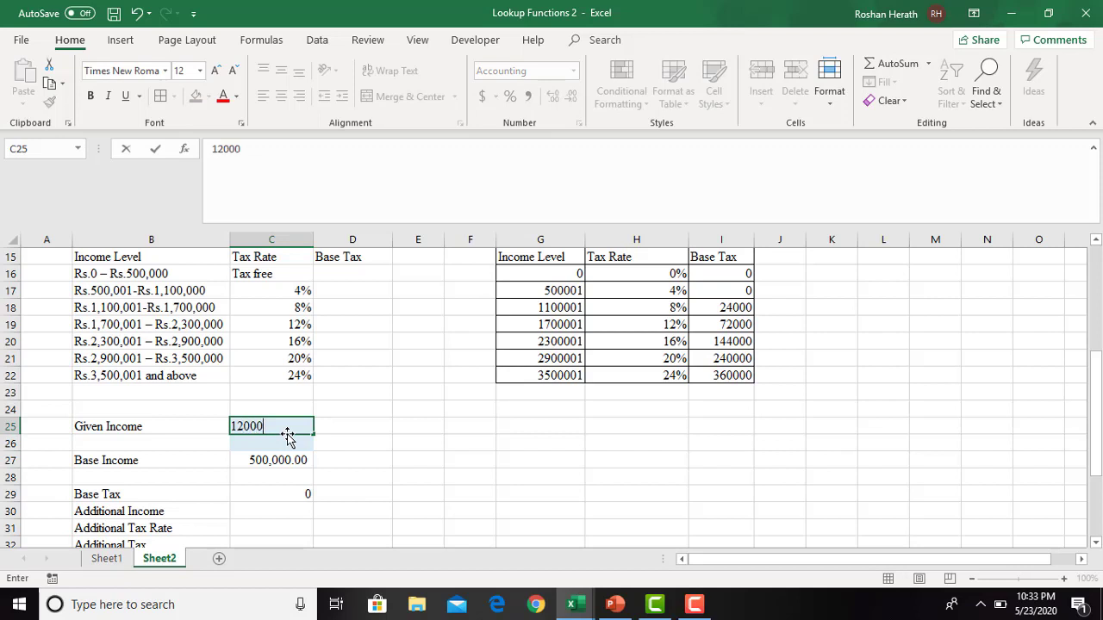
pyautogui.press('Return')
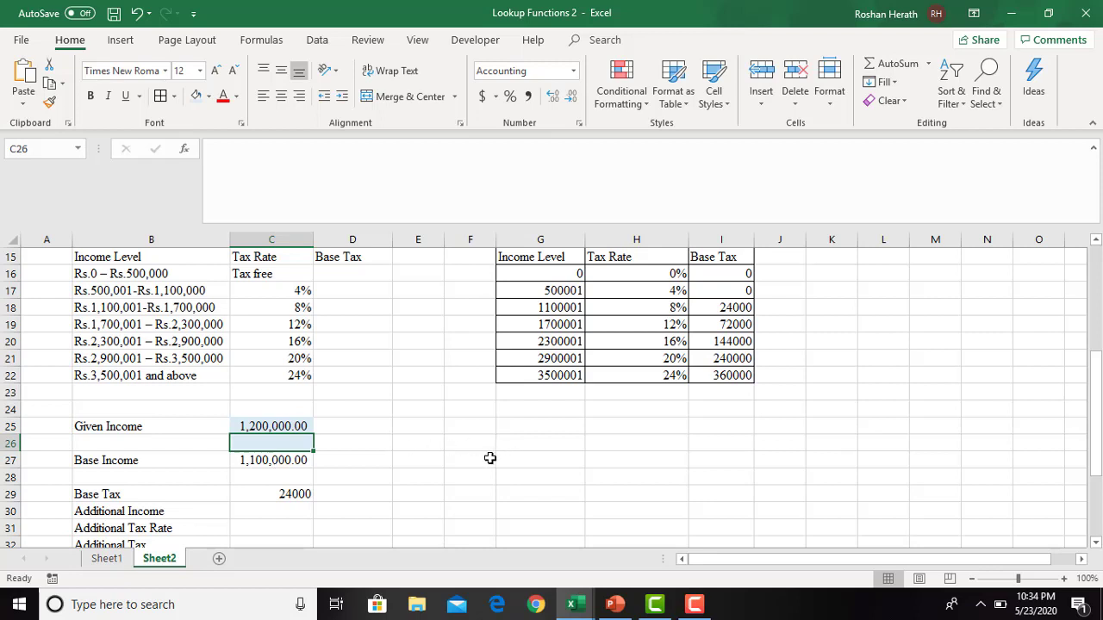
# - Enter the first income band 0-500000 in cell F27 as a note beside the calculation
pyautogui.click(482, 460)
pyautogui.write('0-50')
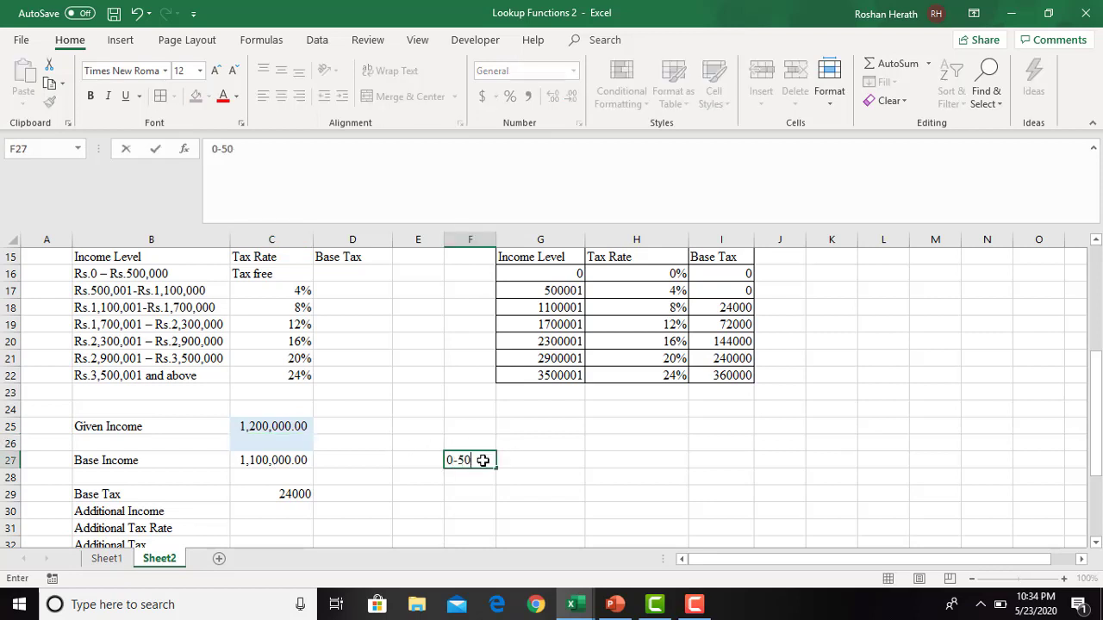
pyautogui.write('0000')
pyautogui.click(638, 477)
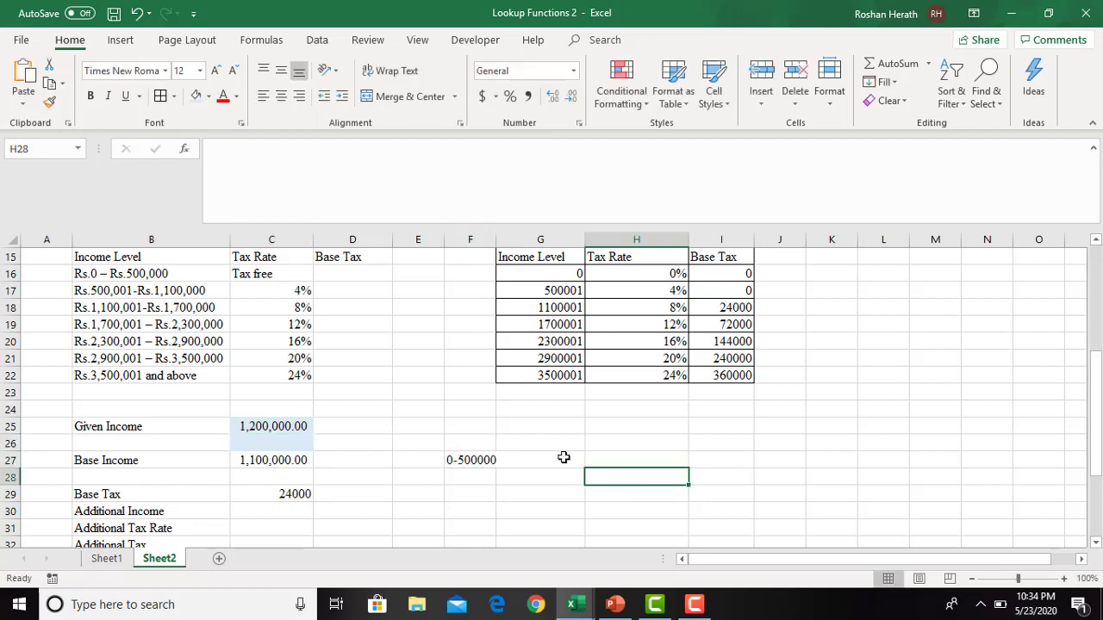
# - Widen column F to give the income band notes more room
pyautogui.doubleClick(494, 254)
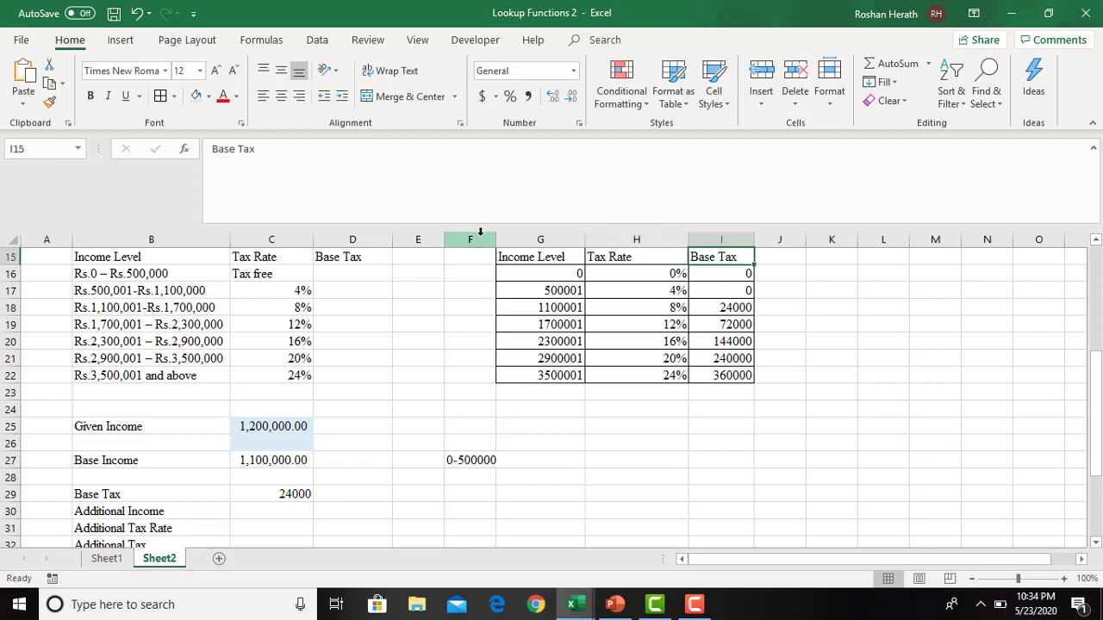
pyautogui.moveTo(497, 239); pyautogui.dragTo(532, 239)
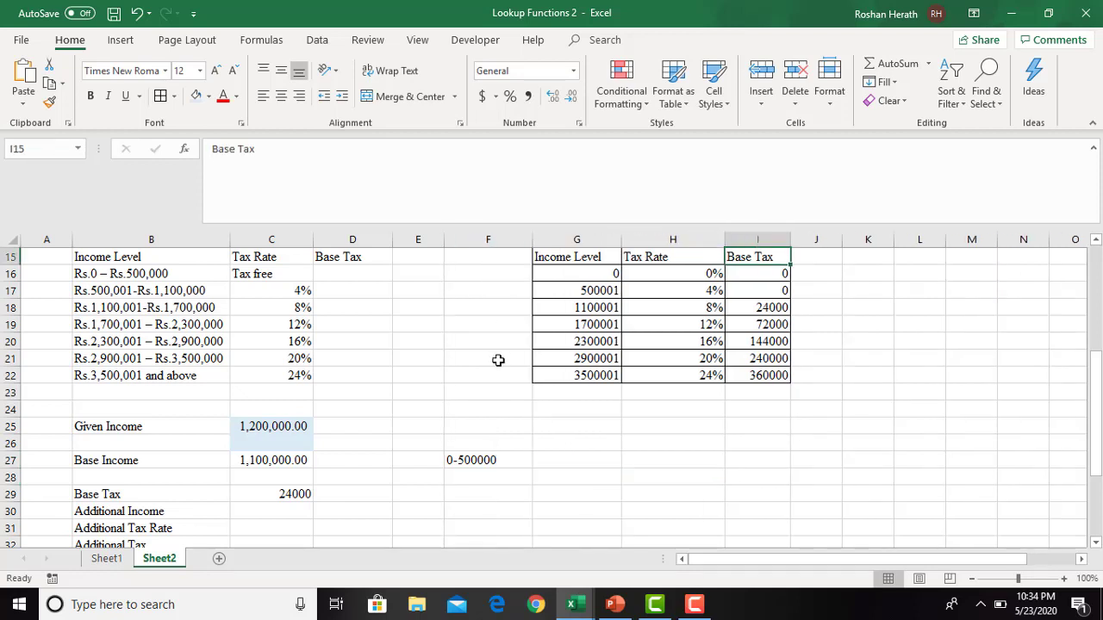
# - Enter the formula =500000*0 in G27 to work out the tax on the first income band
pyautogui.click(554, 458)
pyautogui.write('=')
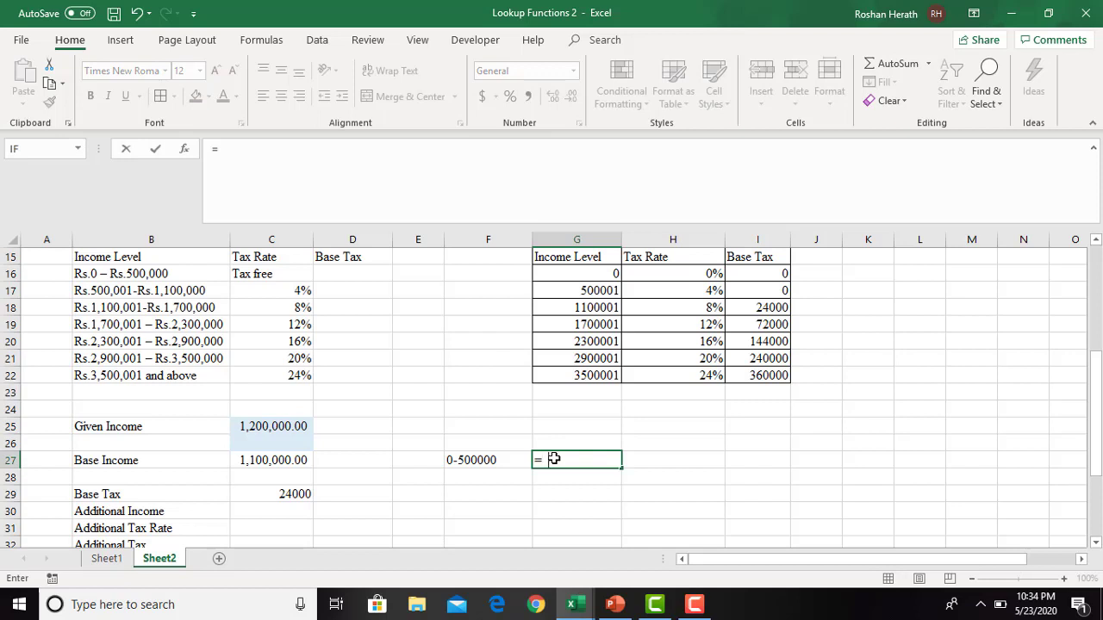
pyautogui.write('500000*0')
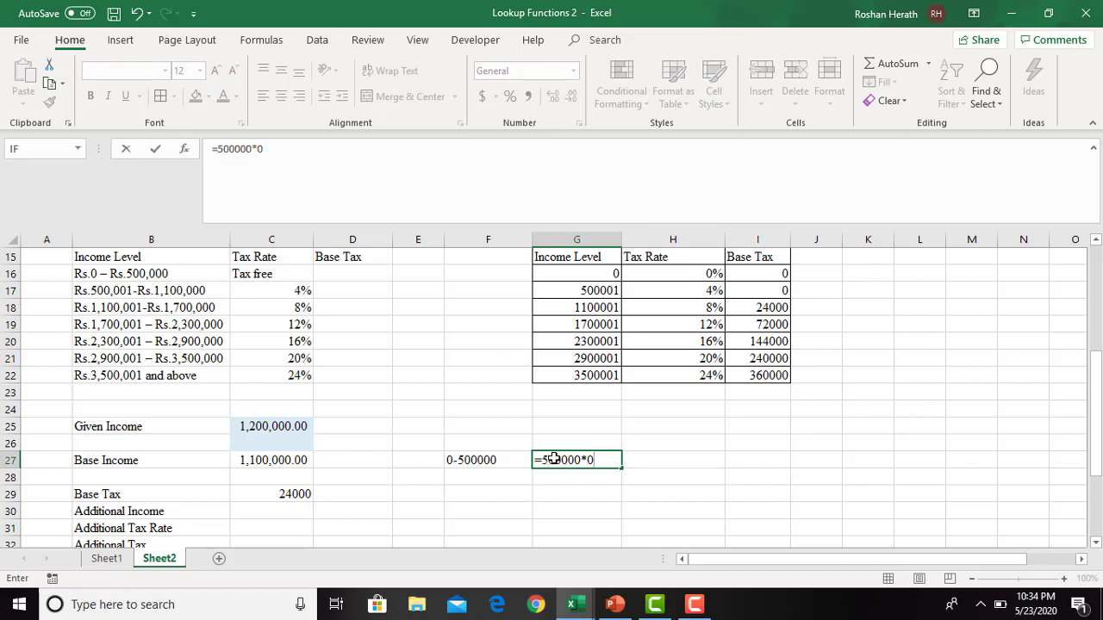
pyautogui.write('.0')
pyautogui.press('Return')
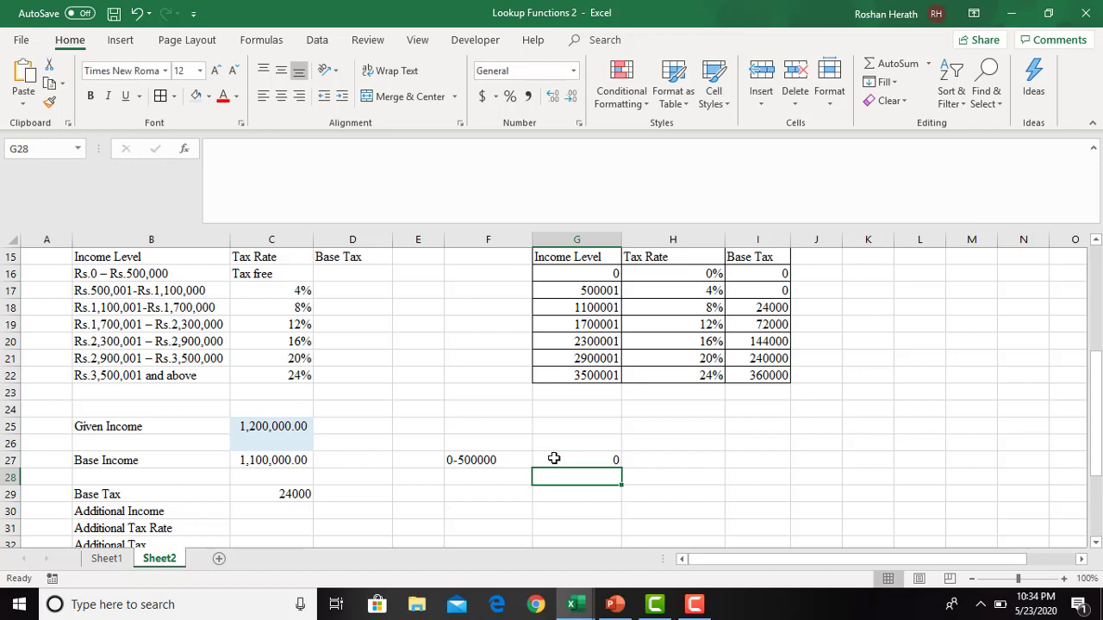
pyautogui.click(484, 475)
pyautogui.write('500')
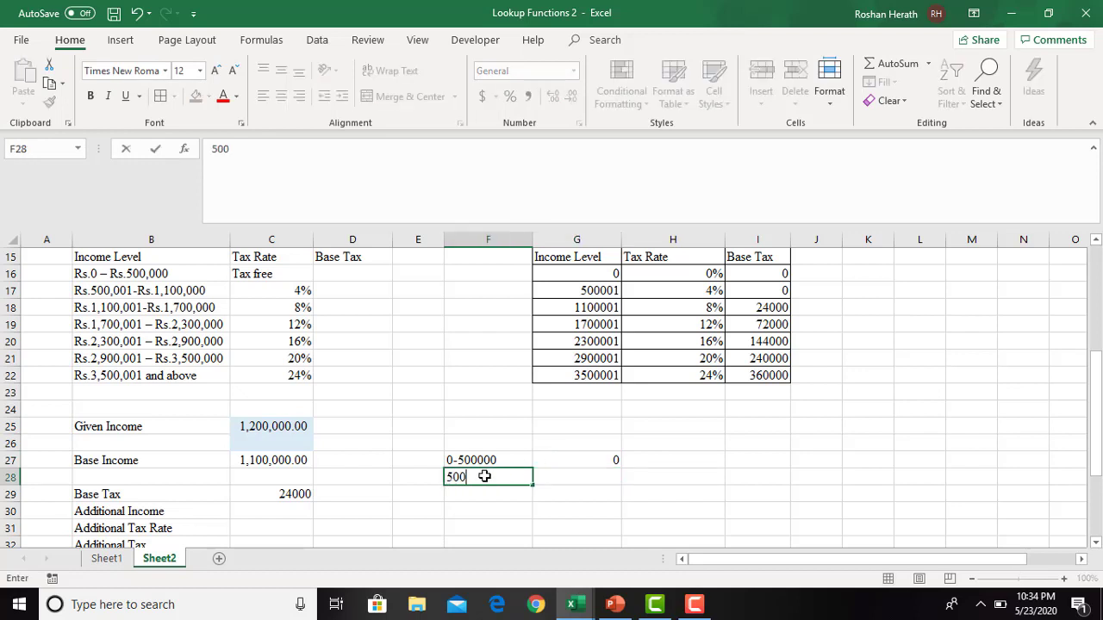
pyautogui.write('001-1100000')
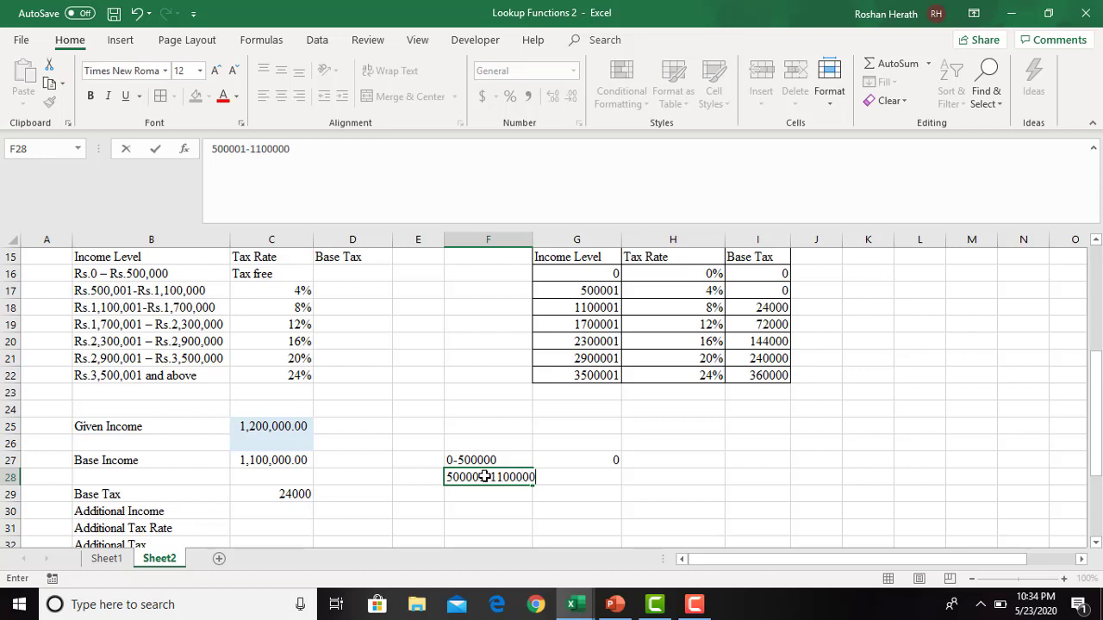
pyautogui.click(650, 509)
# - Enter the formula =600000*0.04 in G28 to work out the tax on the second income band
pyautogui.click(556, 474)
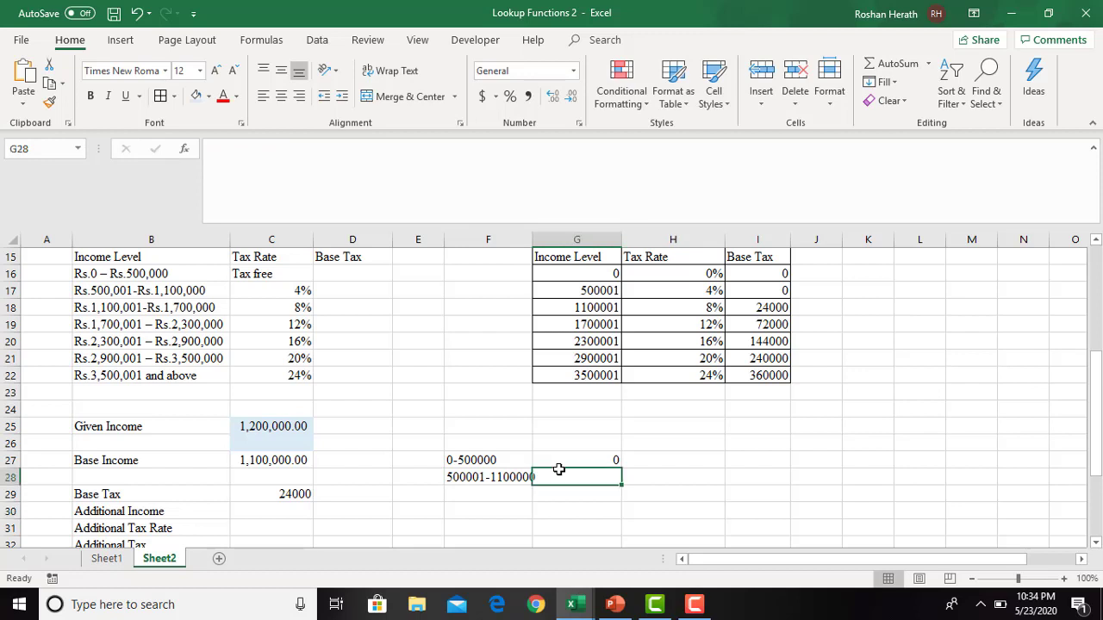
pyautogui.write('=600000*0.')
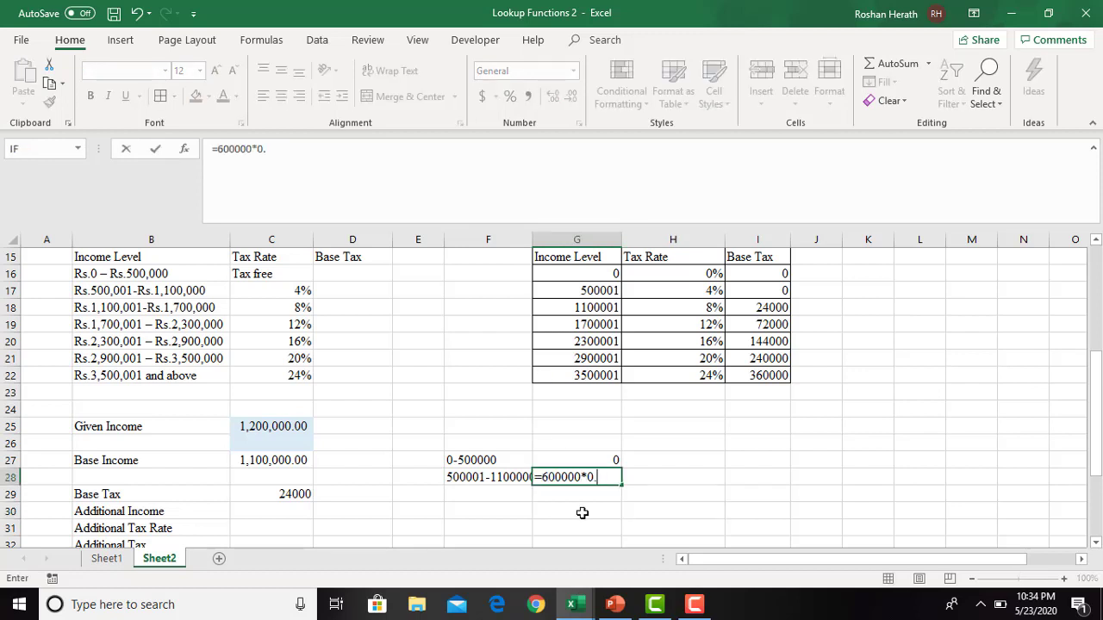
pyautogui.write('04')
pyautogui.press('Return')
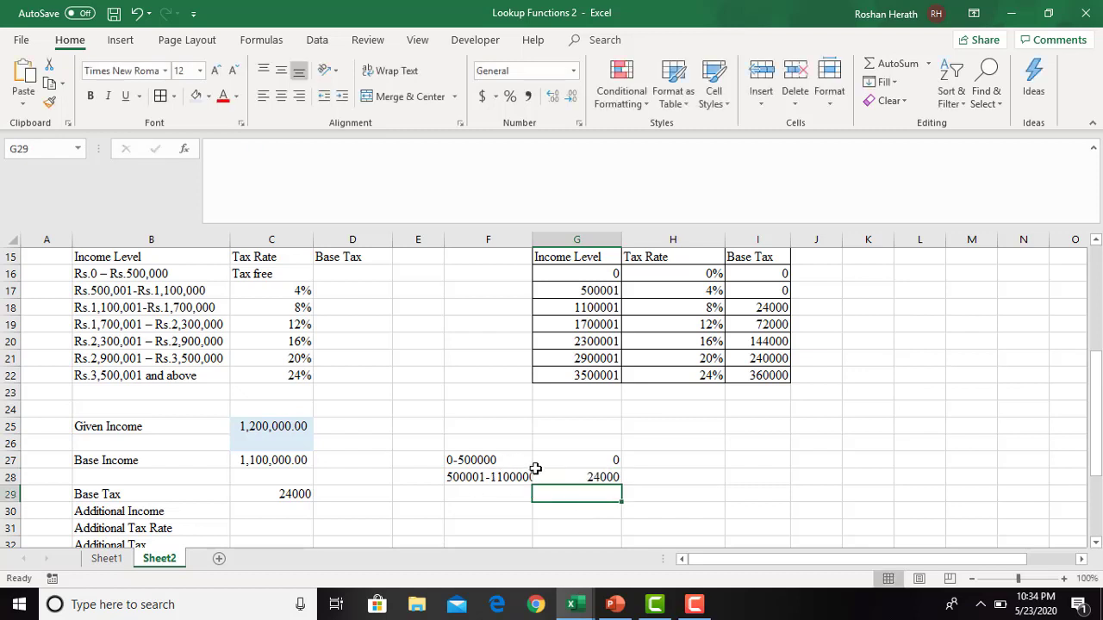
# - Compare the G28 tax with the Base Tax in C29 and clear the band notes in F27:G28
pyautogui.click(579, 479)
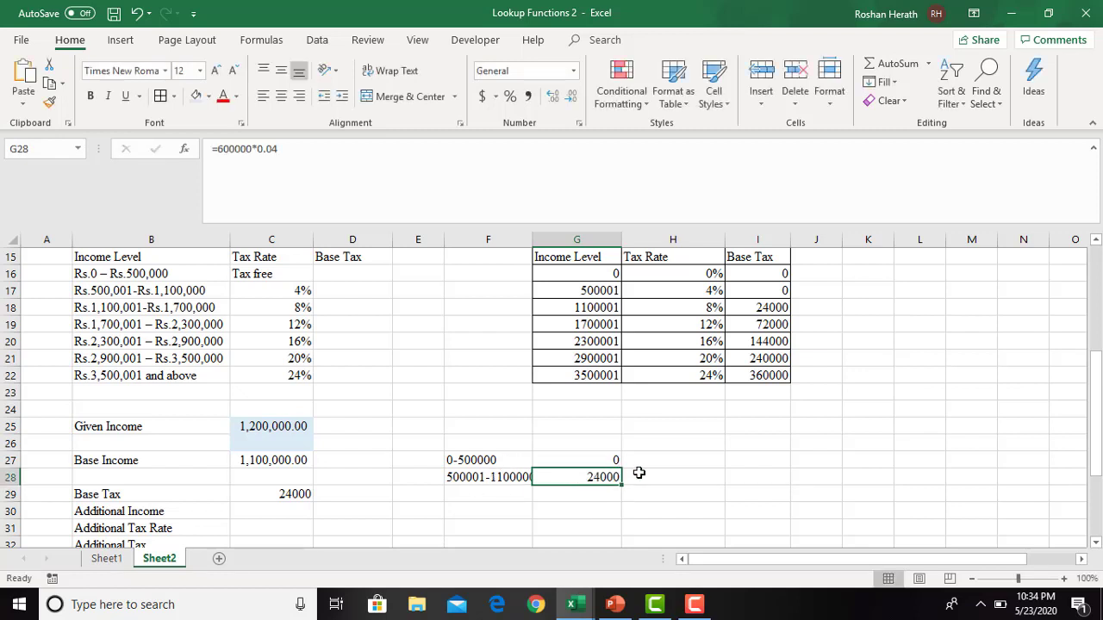
pyautogui.click(639, 475)
pyautogui.click(308, 496)
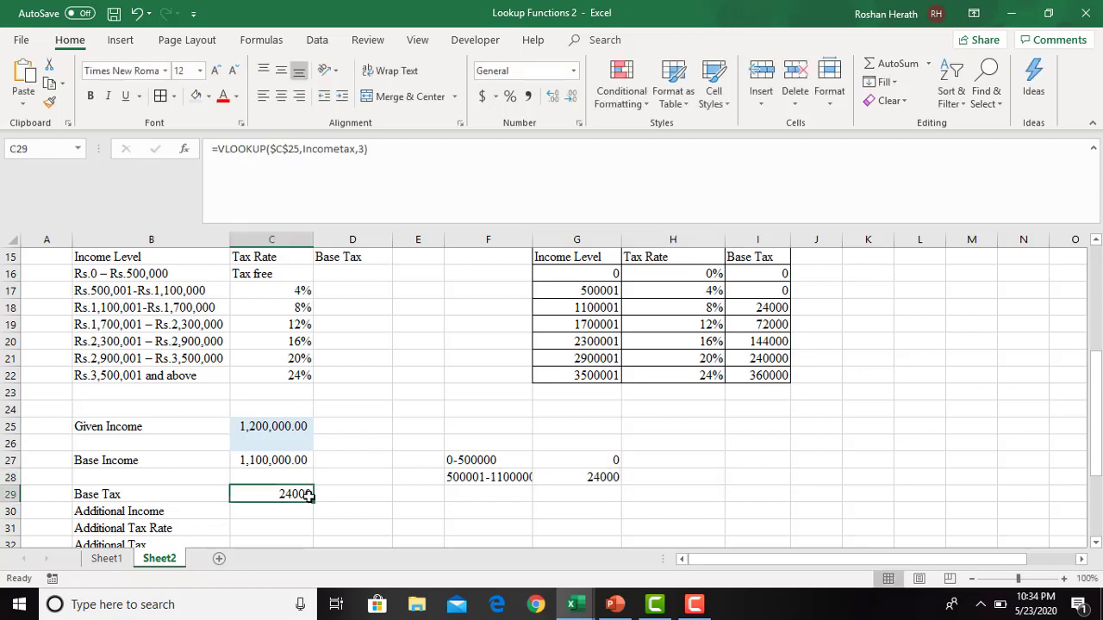
pyautogui.moveTo(470, 460); pyautogui.dragTo(570, 475)
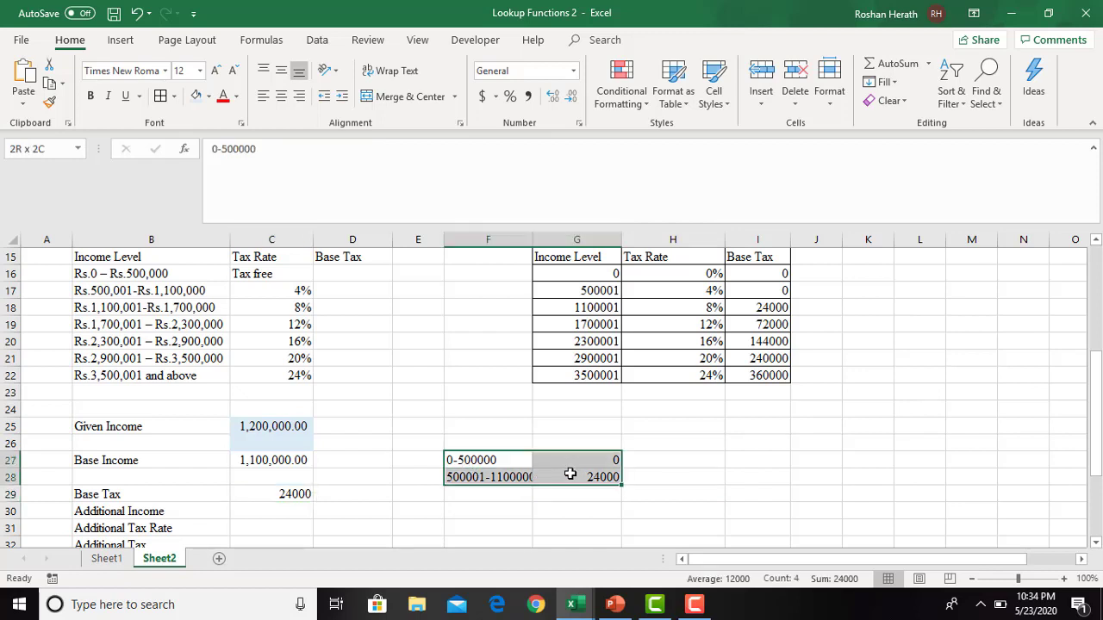
pyautogui.press('Delete')
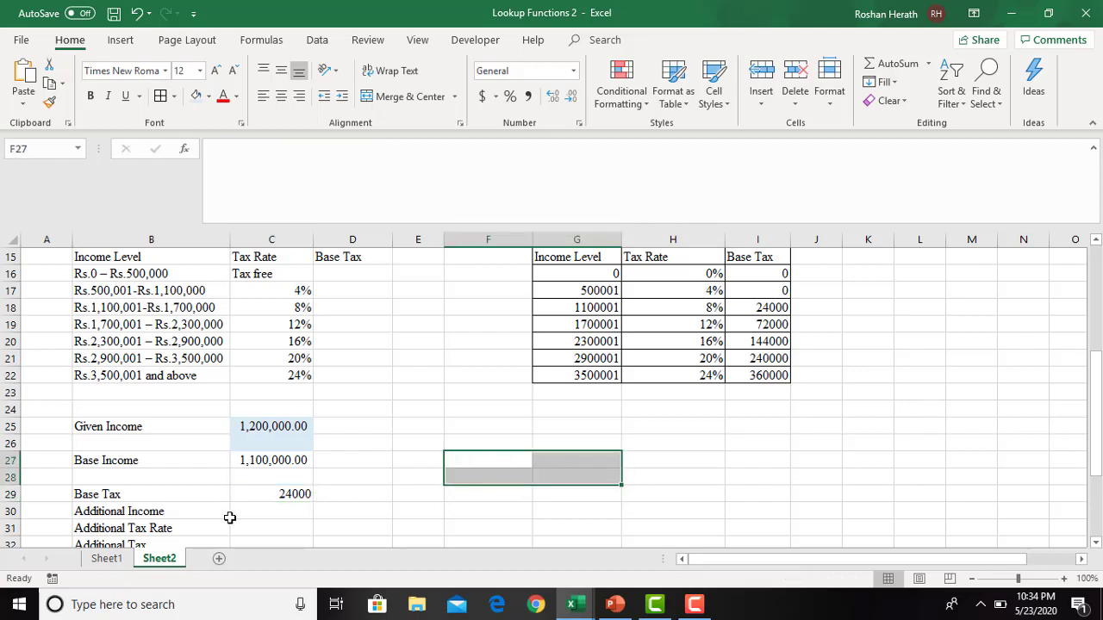
# - Calculate the Additional Income in C30 as Given Income minus Base Income with =C25-C27
pyautogui.click(256, 516)
pyautogui.write('=')
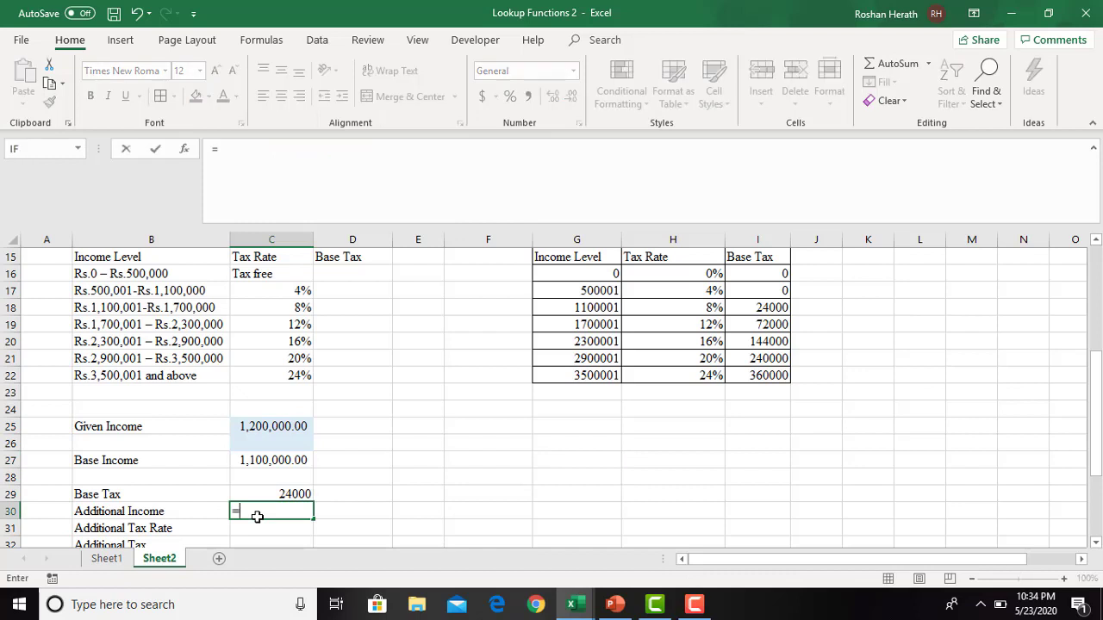
pyautogui.click(267, 428)
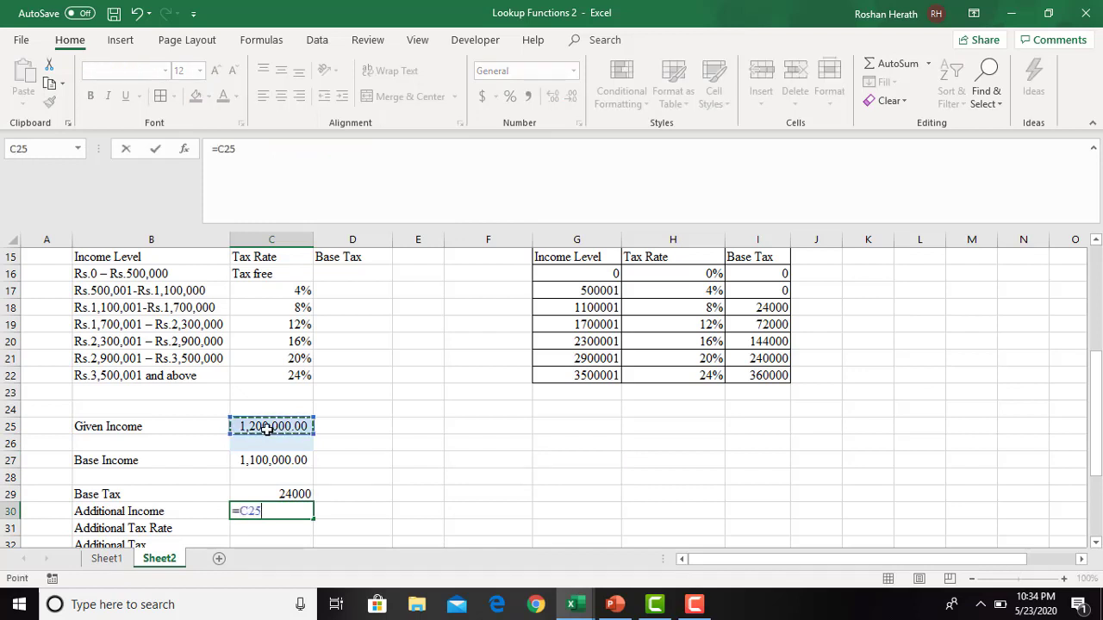
pyautogui.write('-')
pyautogui.click(274, 457)
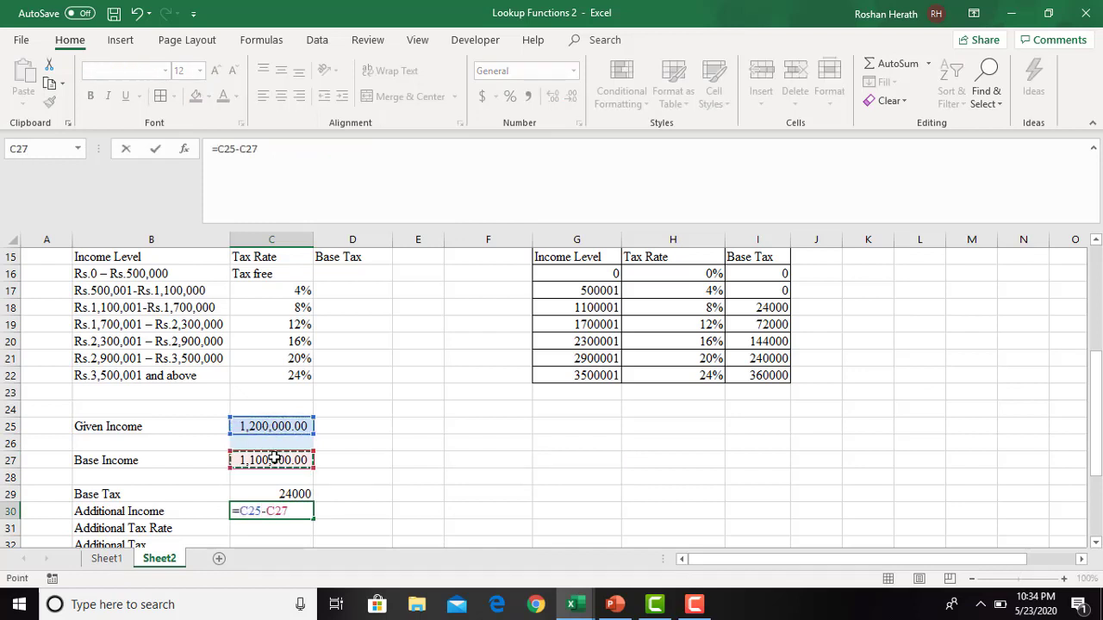
pyautogui.press('Return')
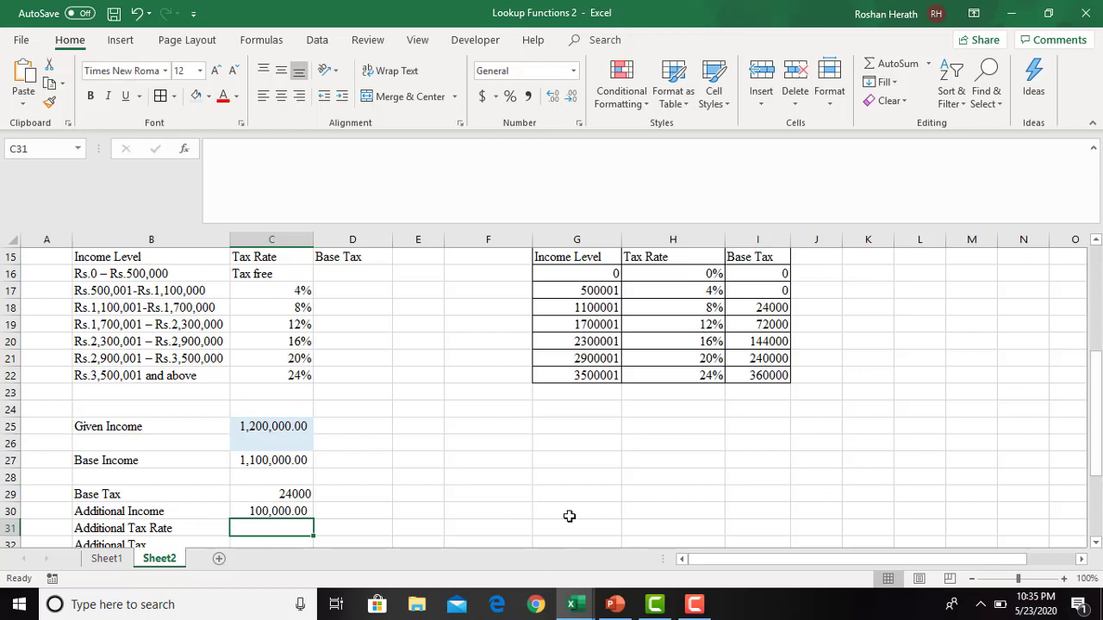
# - Start a VLOOKUP for the Additional Tax Rate in C31 with the absolute reference $C$25 as lookup value
pyautogui.write('=')
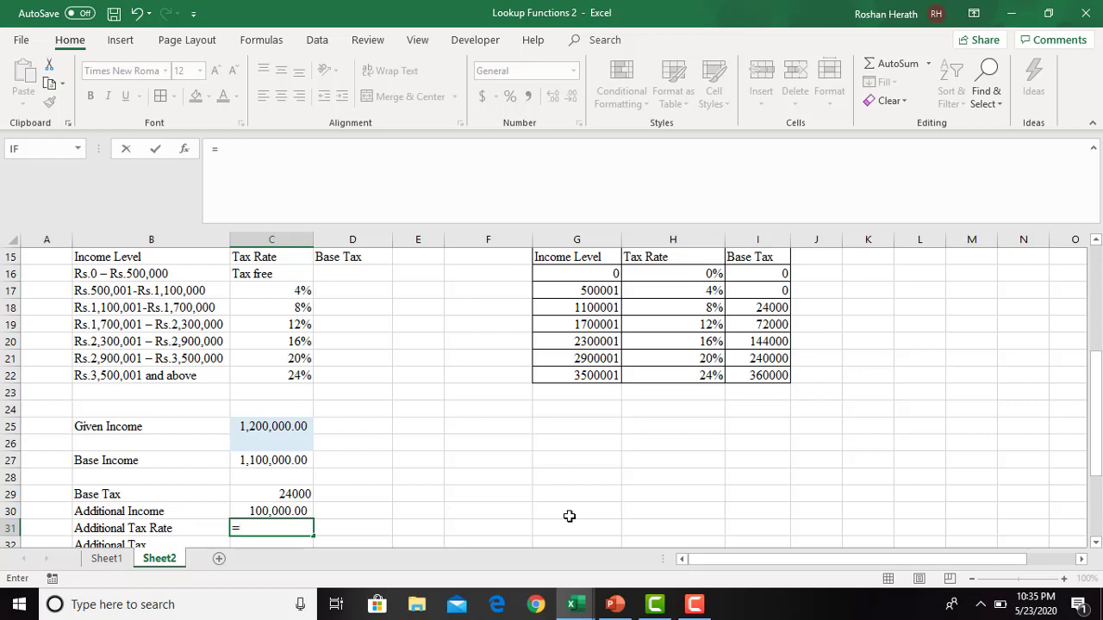
pyautogui.write('vl')
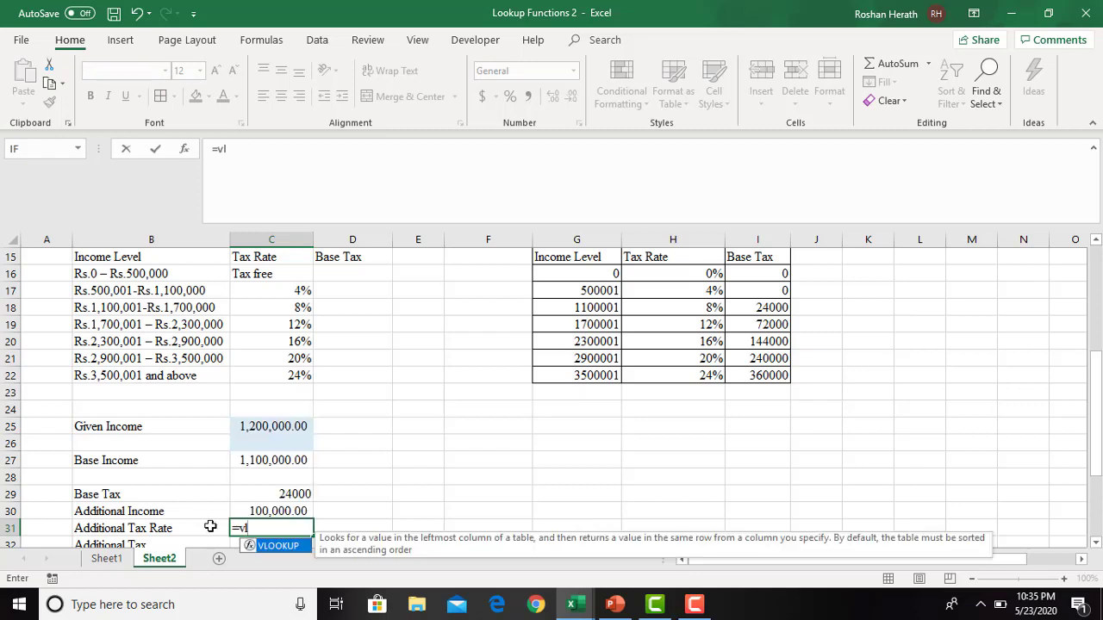
pyautogui.doubleClick(276, 547)
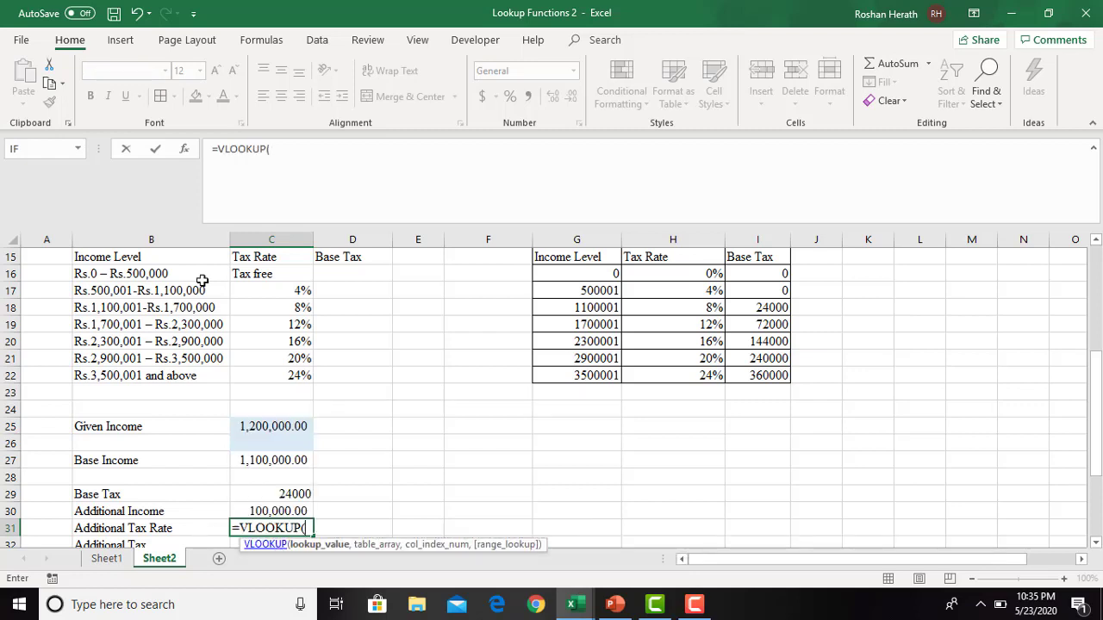
pyautogui.click(183, 150)
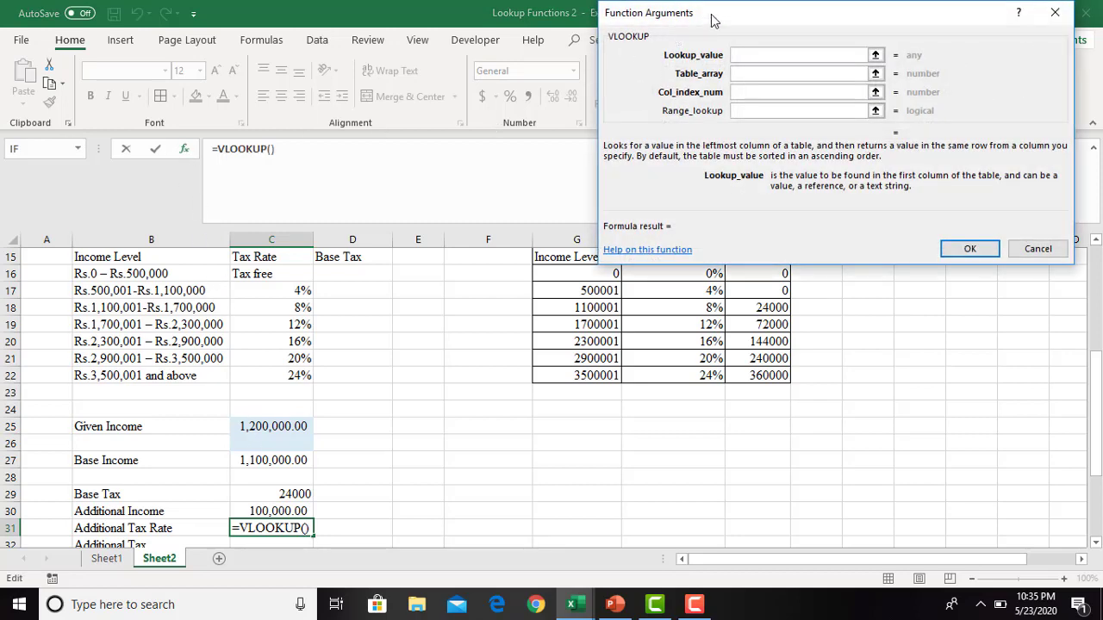
pyautogui.moveTo(721, 17); pyautogui.dragTo(631, 12)
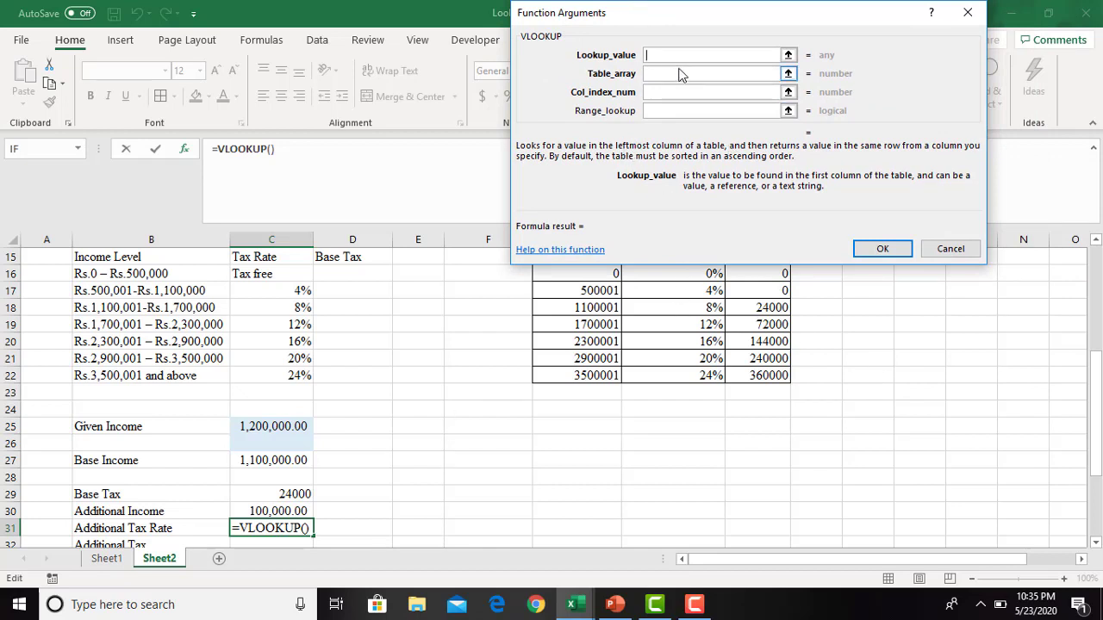
pyautogui.click(262, 424)
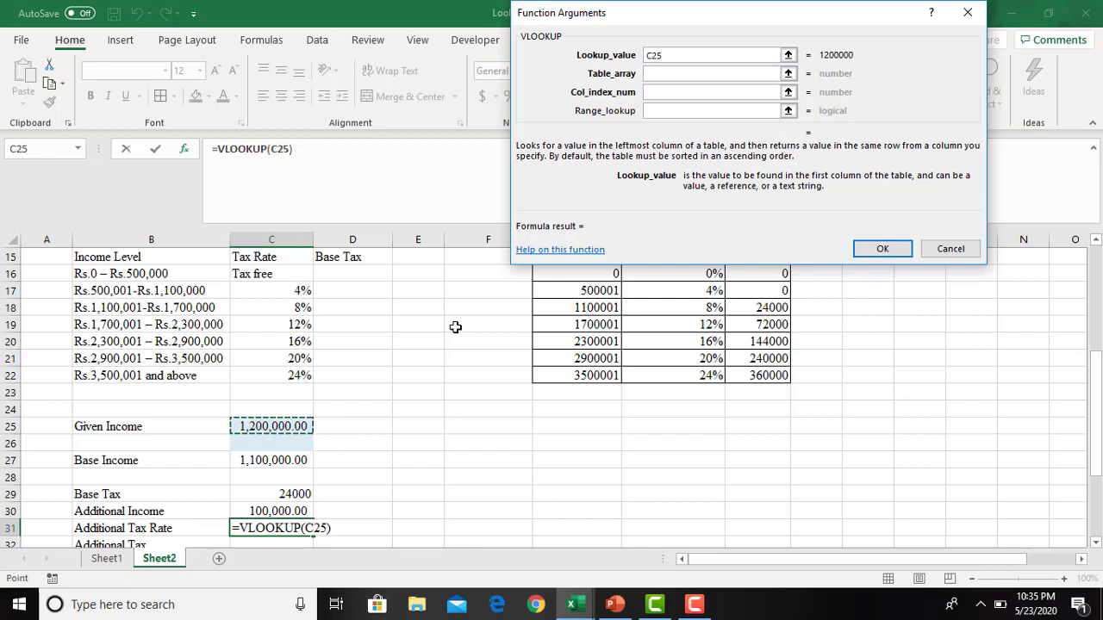
pyautogui.press('F4')
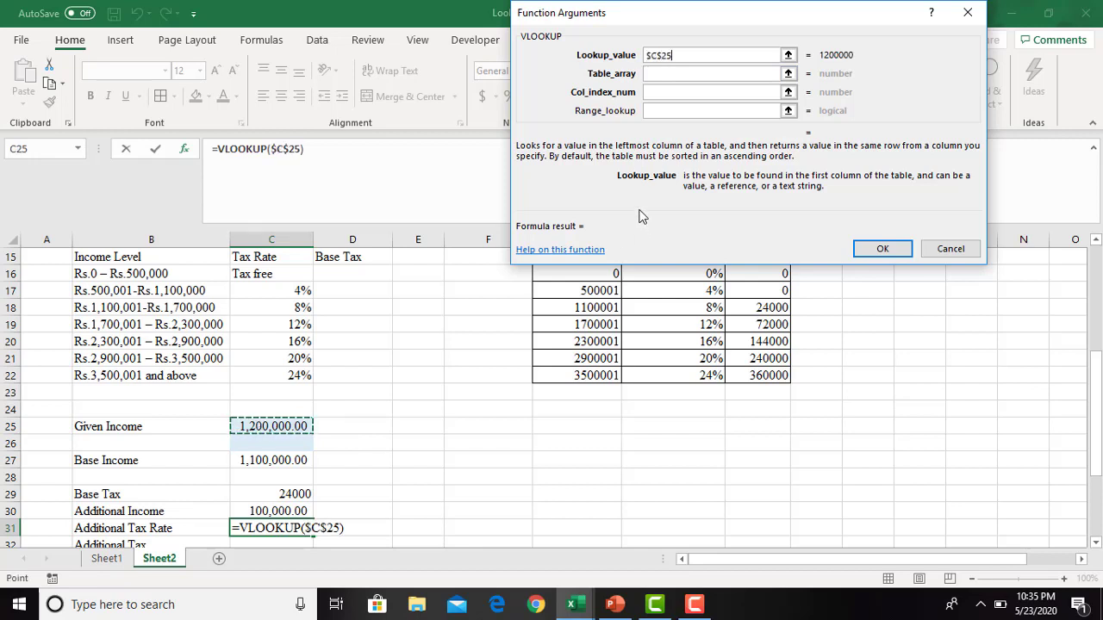
# - Complete the Additional Tax Rate VLOOKUP with the named range incometax as table array and column index 2
pyautogui.click(662, 76)
pyautogui.write('i')
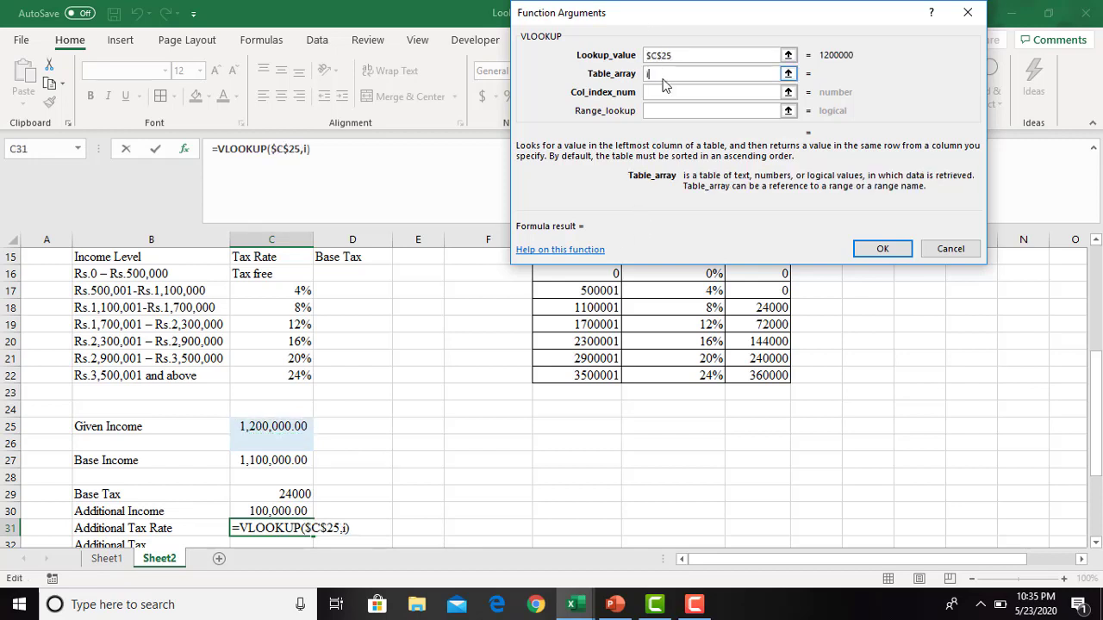
pyautogui.write('ncometax')
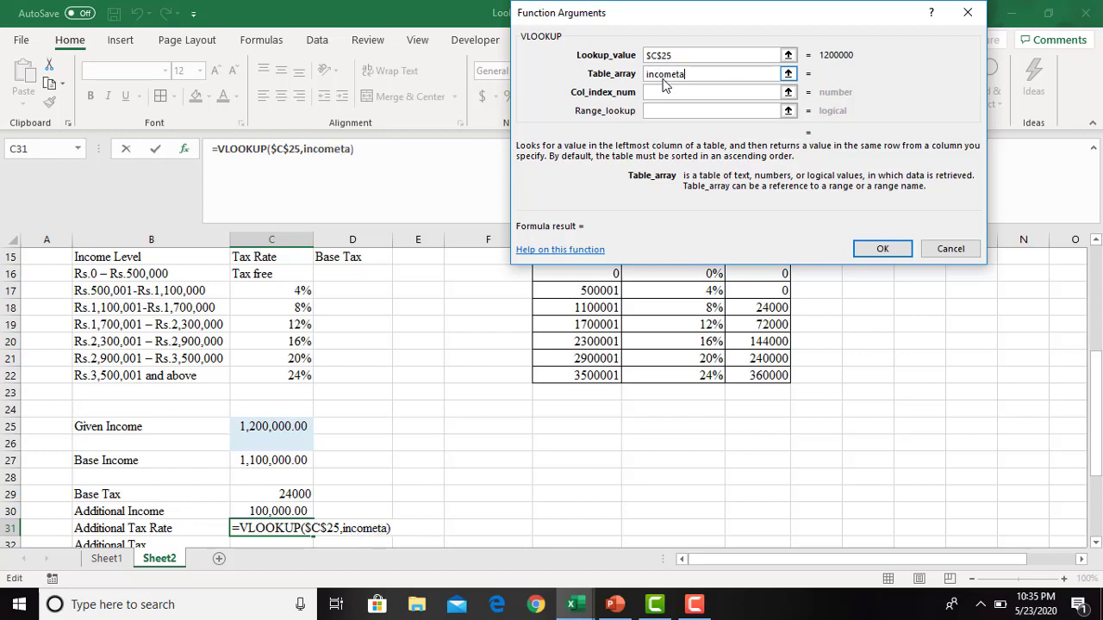
pyautogui.click(666, 91)
pyautogui.click(667, 91)
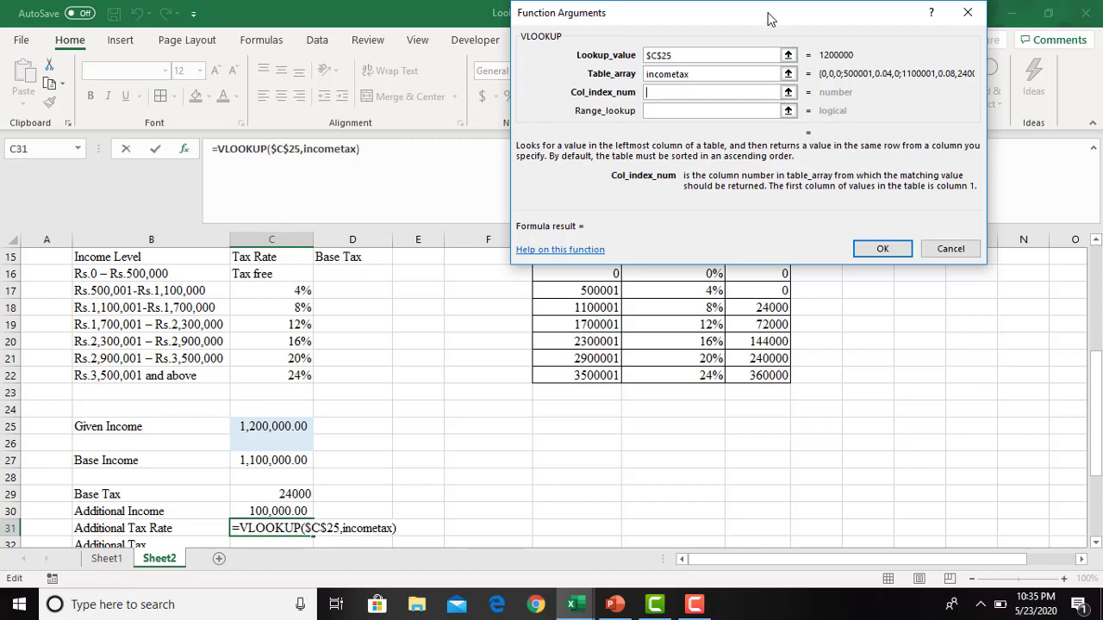
pyautogui.moveTo(770, 18); pyautogui.dragTo(354, 18)
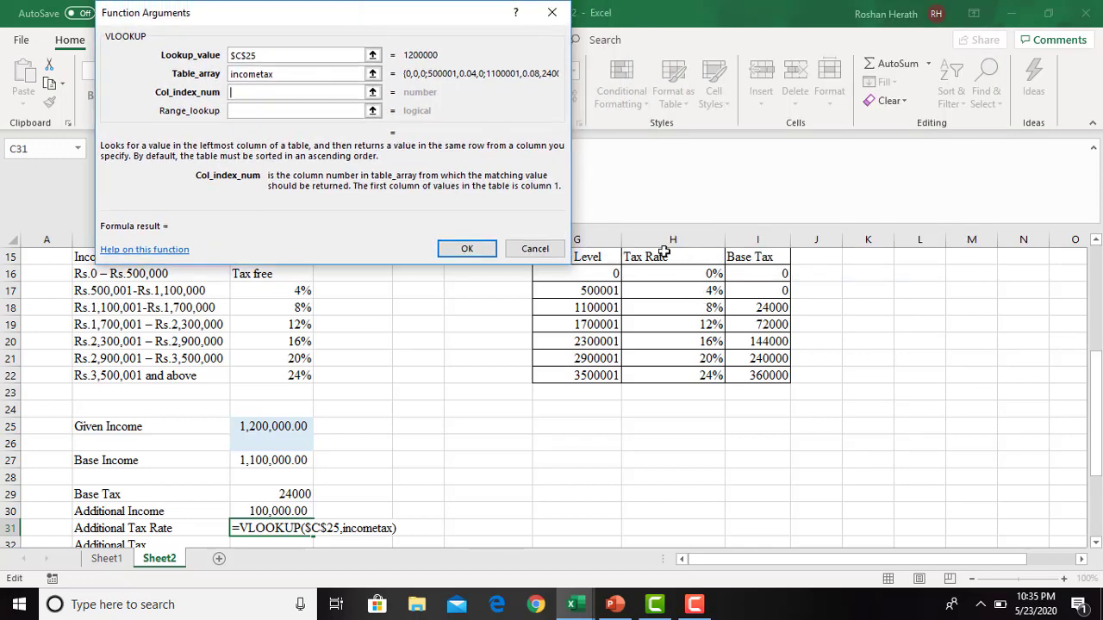
pyautogui.write('2')
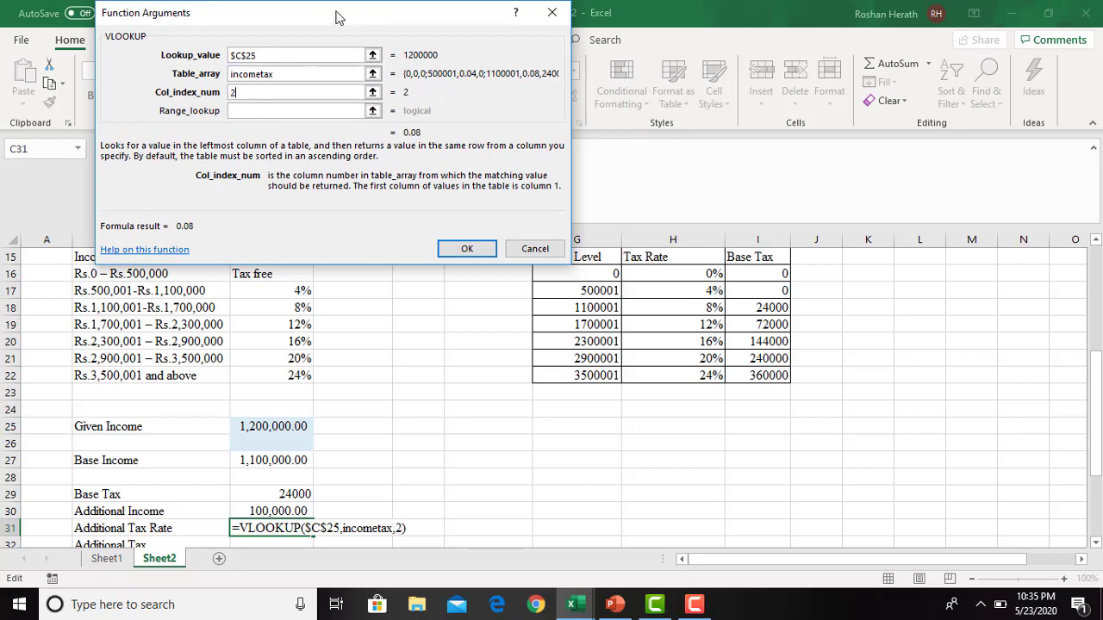
pyautogui.moveTo(337, 17); pyautogui.dragTo(837, 16)
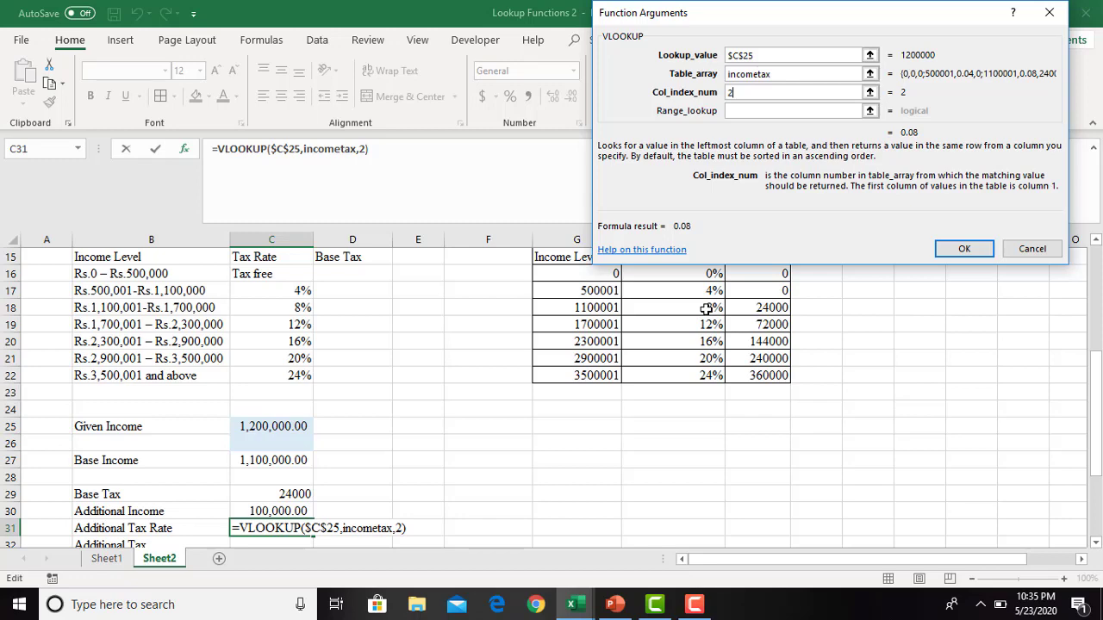
pyautogui.click(961, 250)
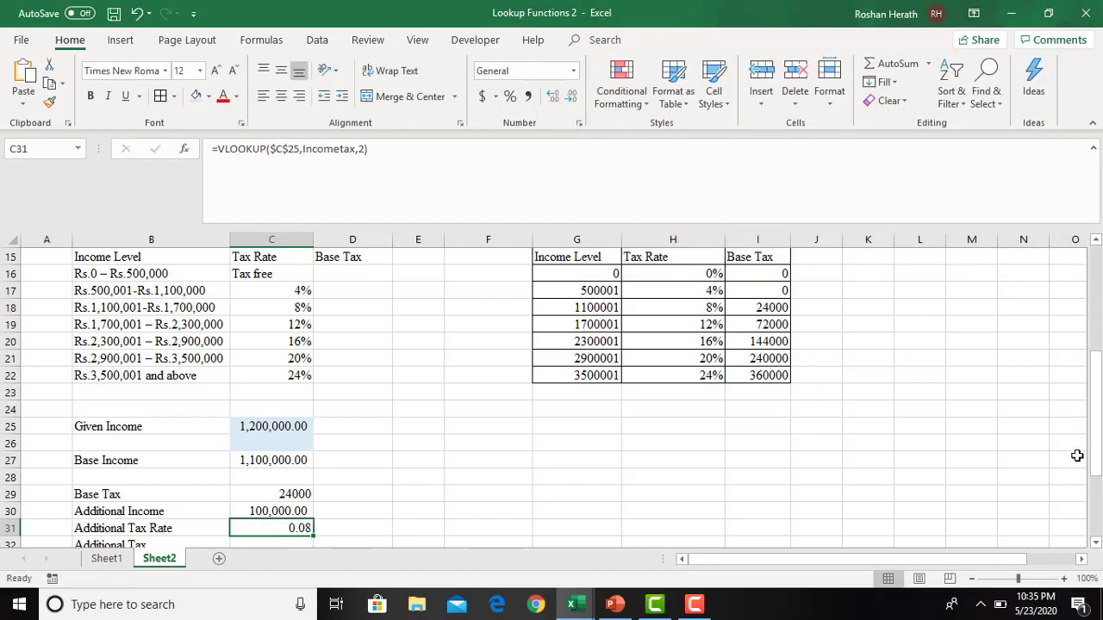
# - Calculate the Additional Tax in C32 as Additional Income times Additional Tax Rate with =C30*C31
pyautogui.moveTo(1092, 465); pyautogui.dragTo(1093, 491)
pyautogui.click(276, 473)
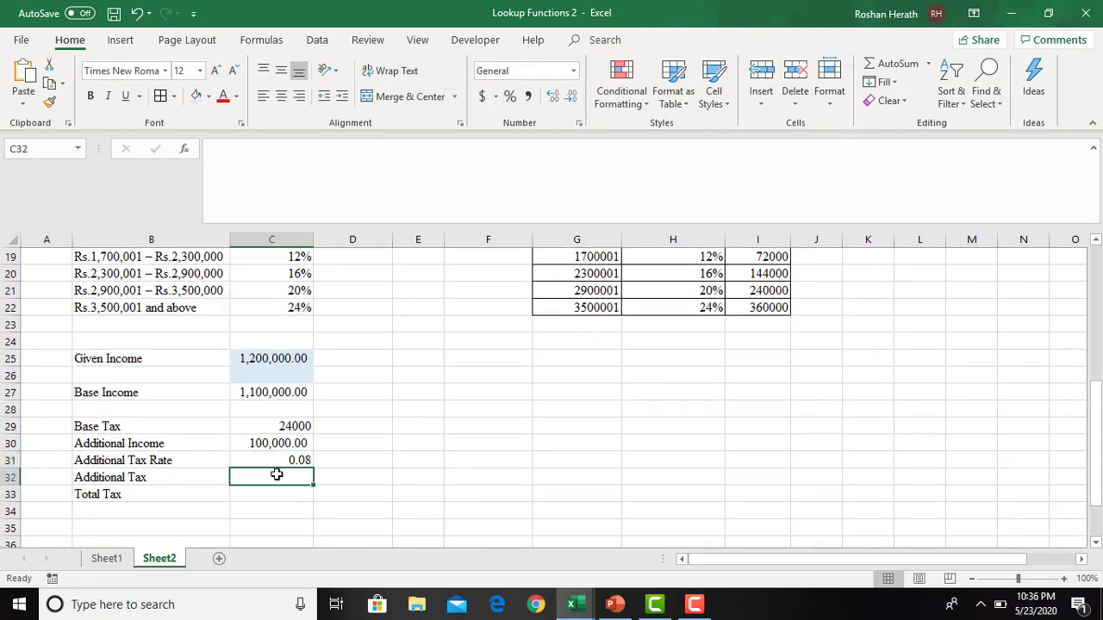
pyautogui.write('=')
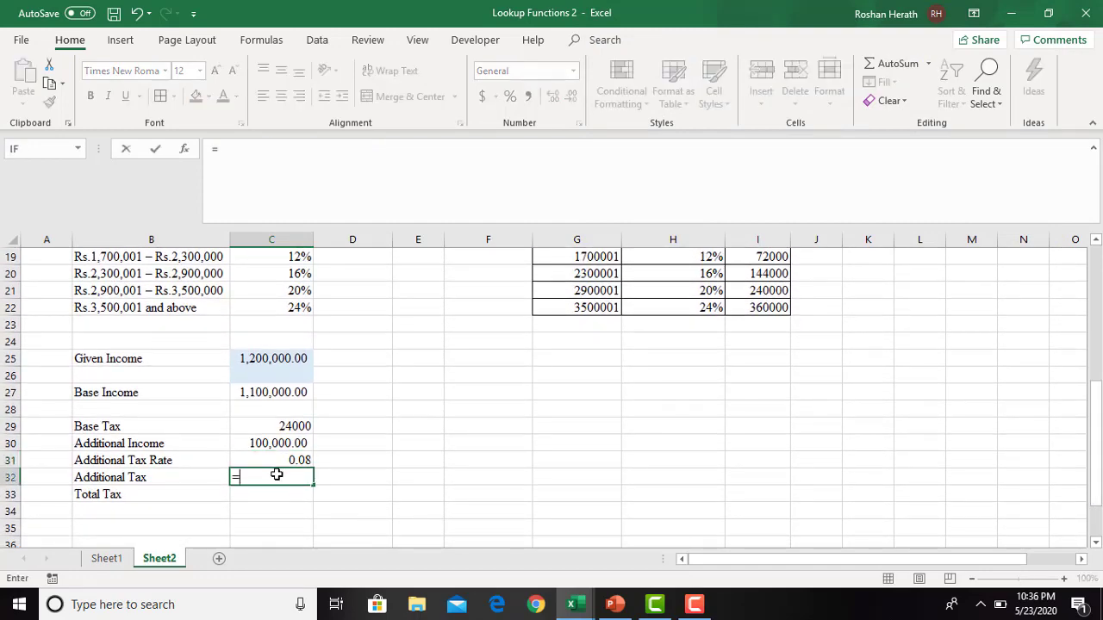
pyautogui.click(257, 441)
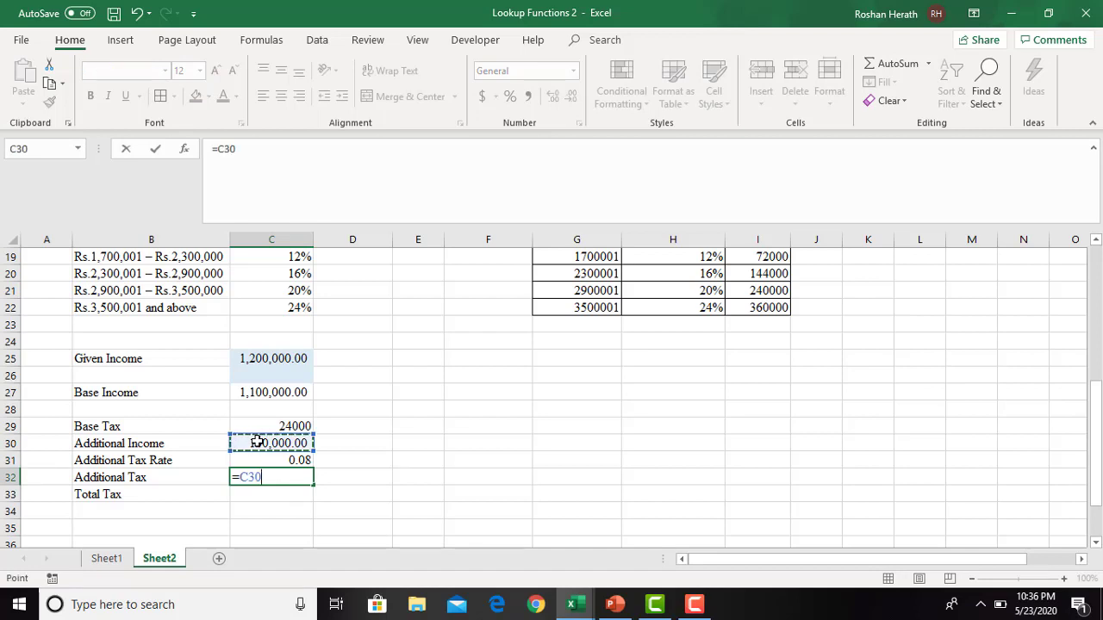
pyautogui.write('*')
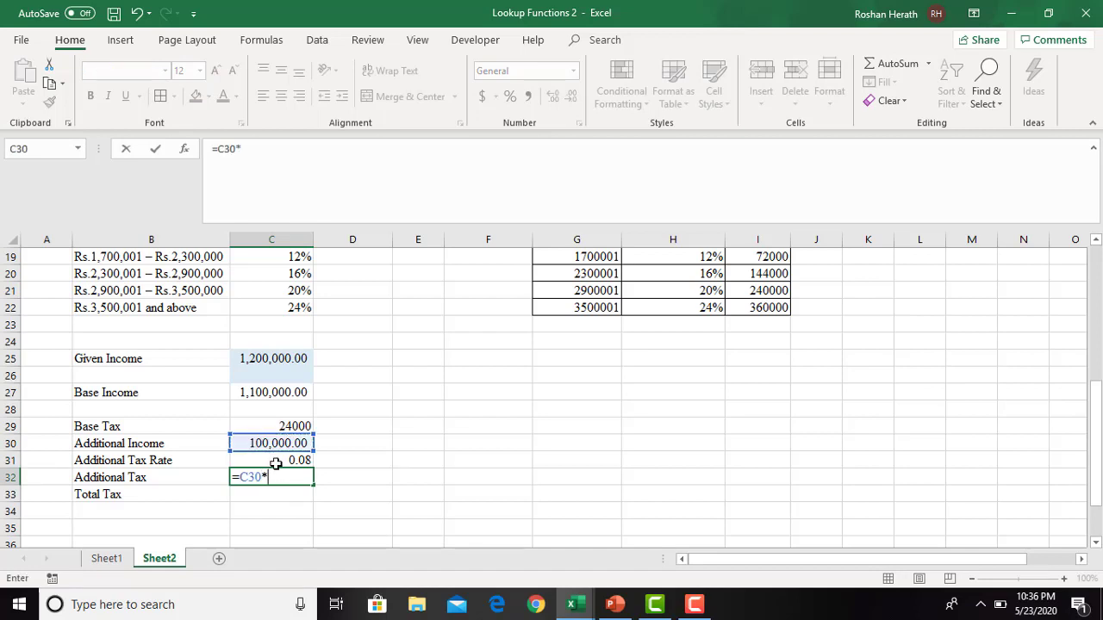
pyautogui.click(278, 461)
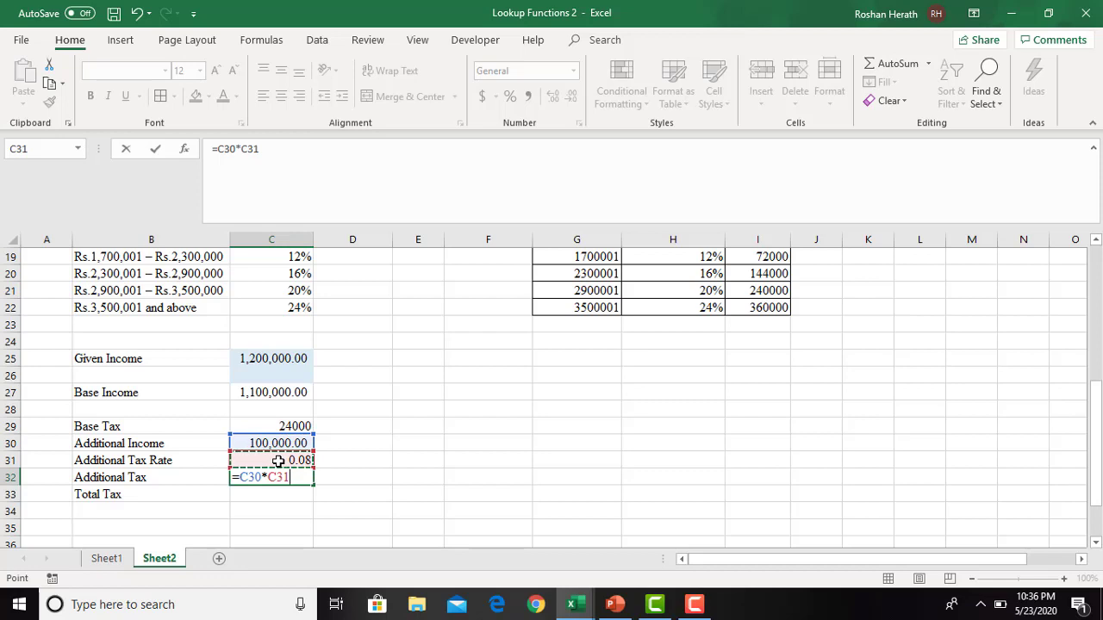
pyautogui.press('Return')
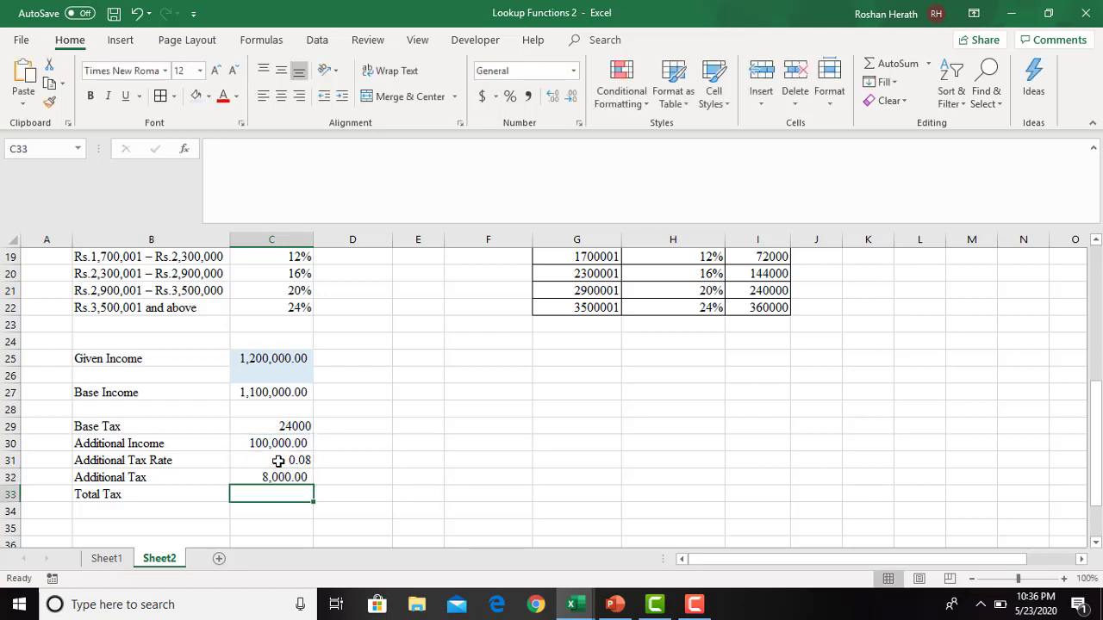
# - Calculate the Total Tax in C33 as Base Tax plus Additional Tax with =C29+C32
pyautogui.write('=')
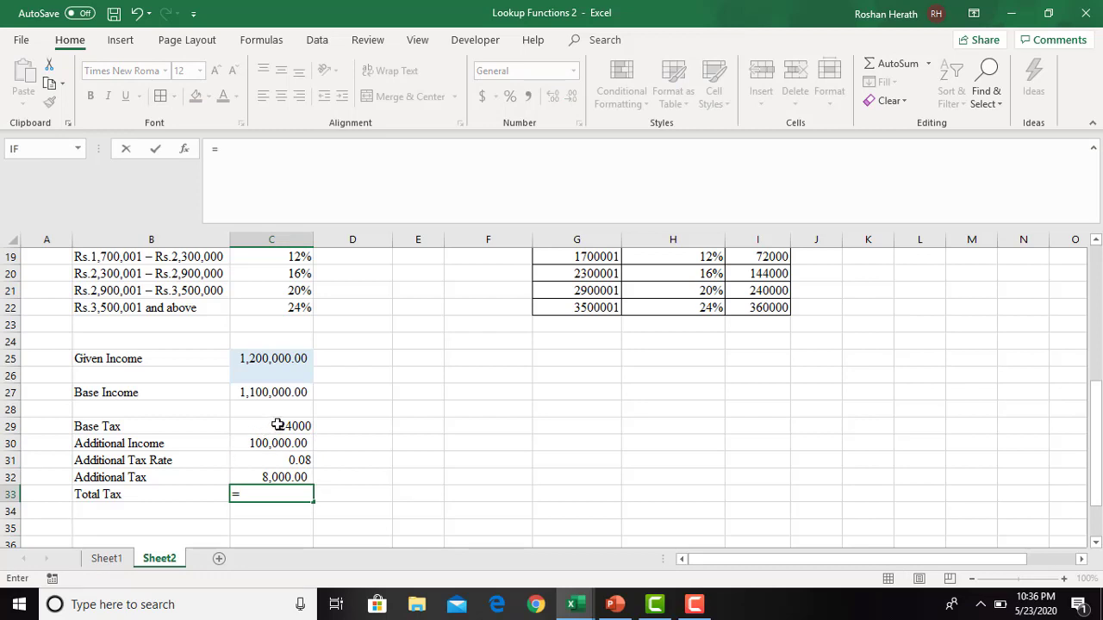
pyautogui.click(277, 425)
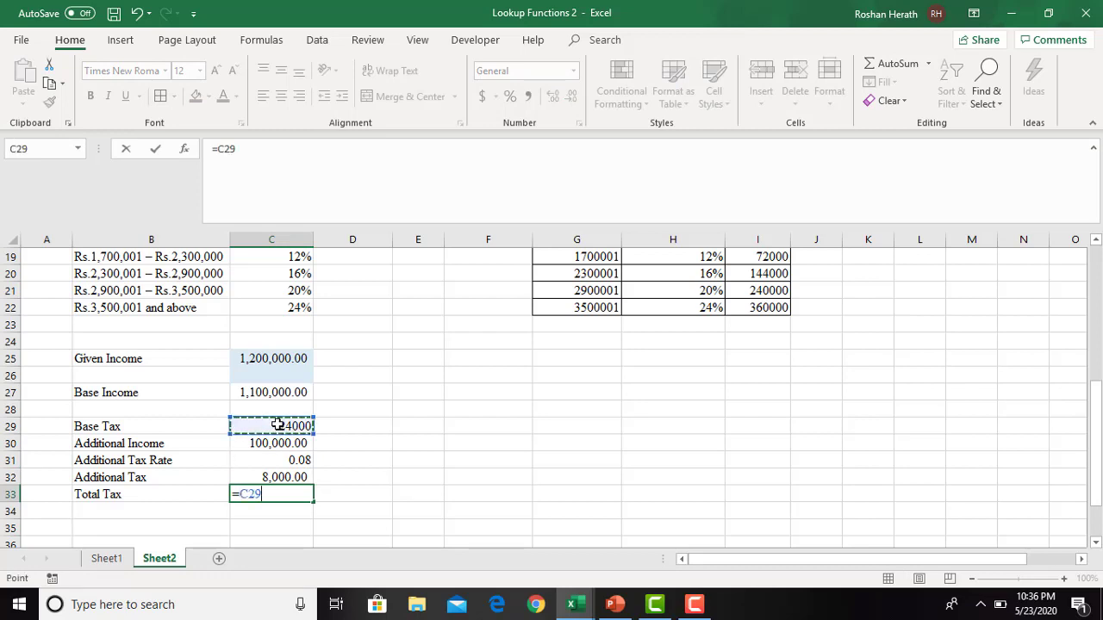
pyautogui.click(239, 477)
pyautogui.press('Return')
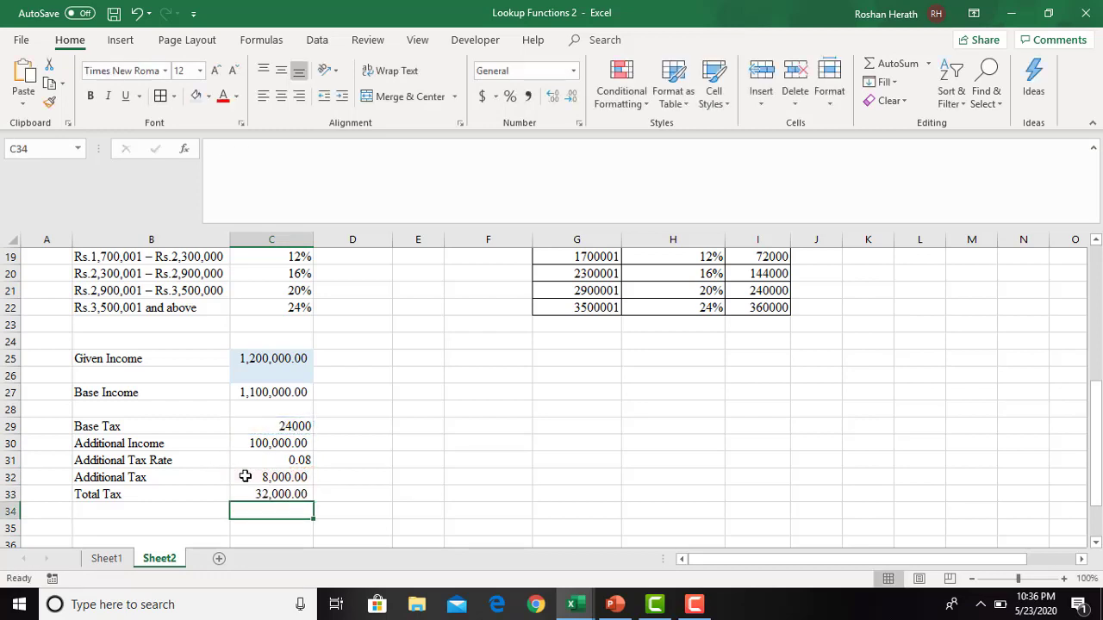
pyautogui.click(270, 493)
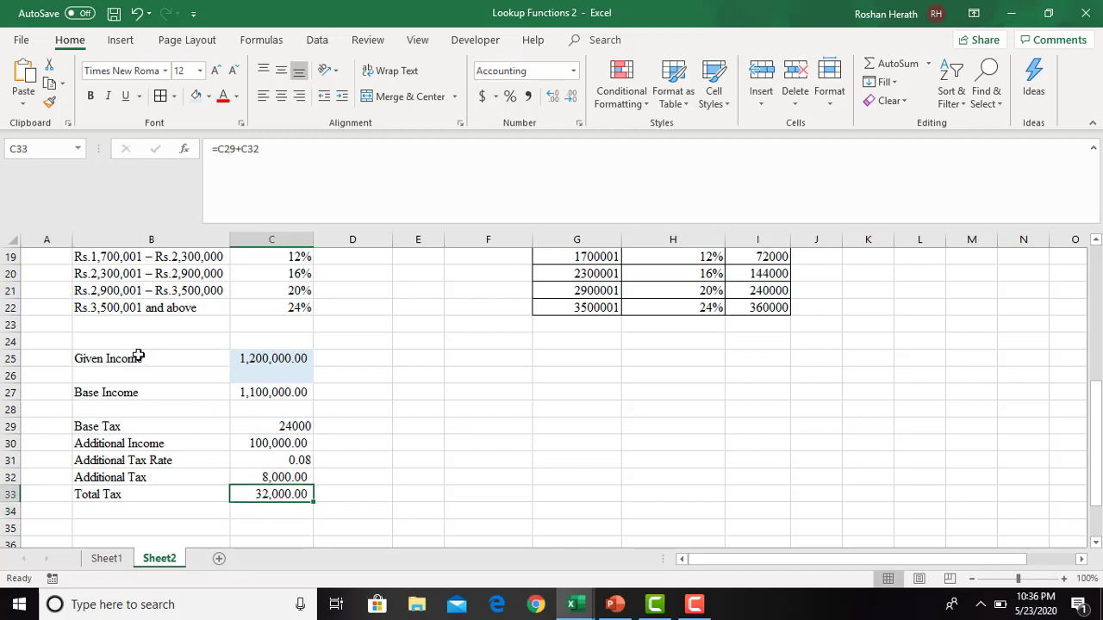
# - Apply all borders to the tax calculation block B25:C33
pyautogui.moveTo(135, 356); pyautogui.dragTo(263, 491)
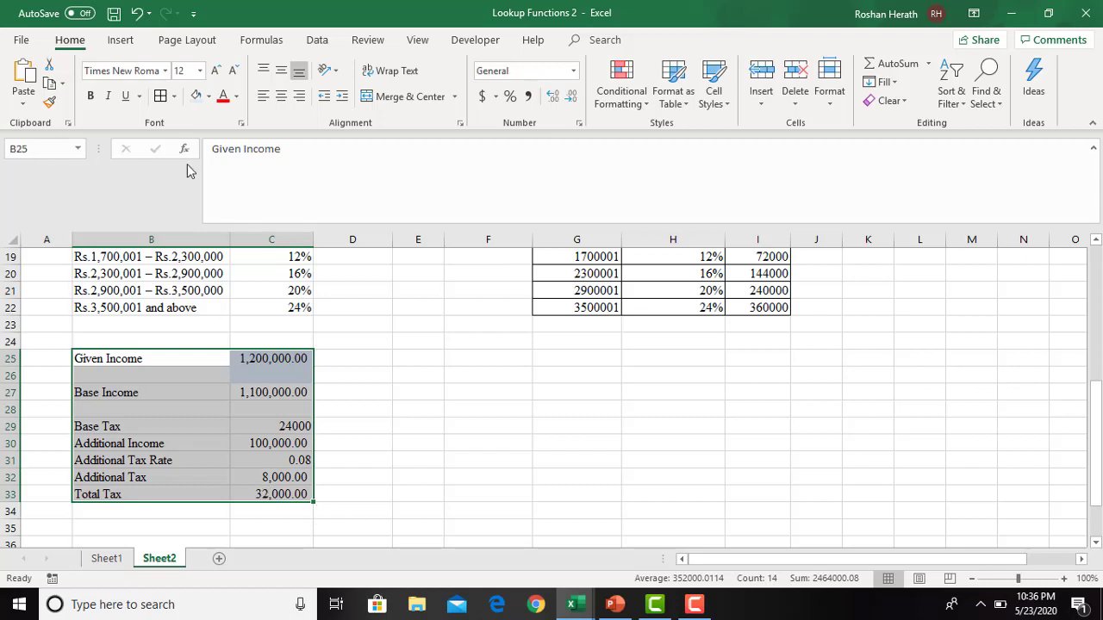
pyautogui.click(209, 97)
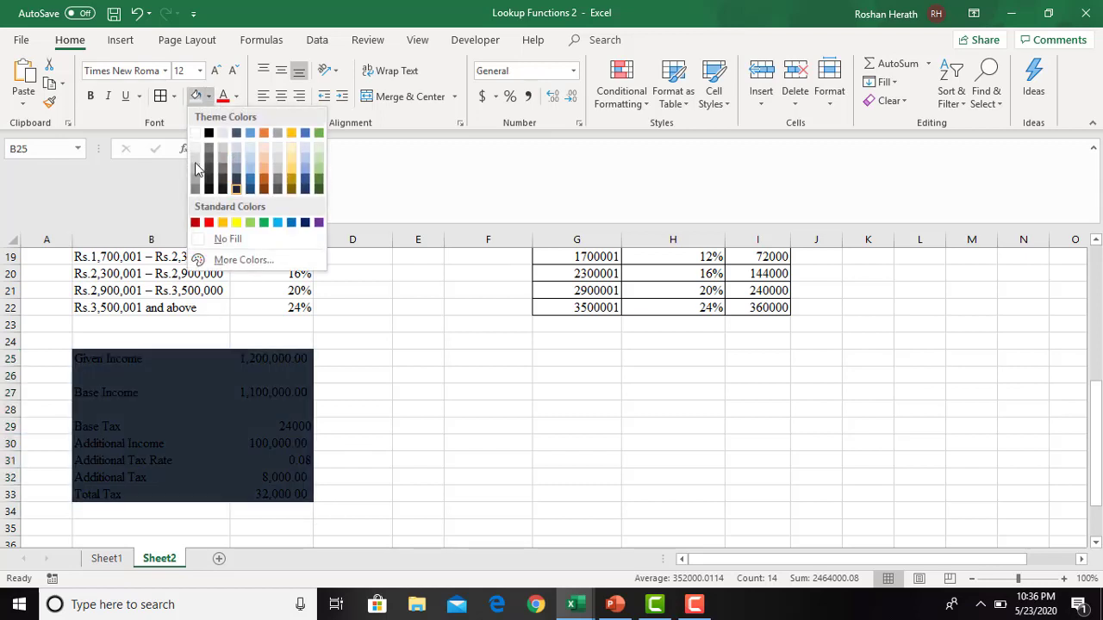
pyautogui.click(160, 97)
pyautogui.click(422, 405)
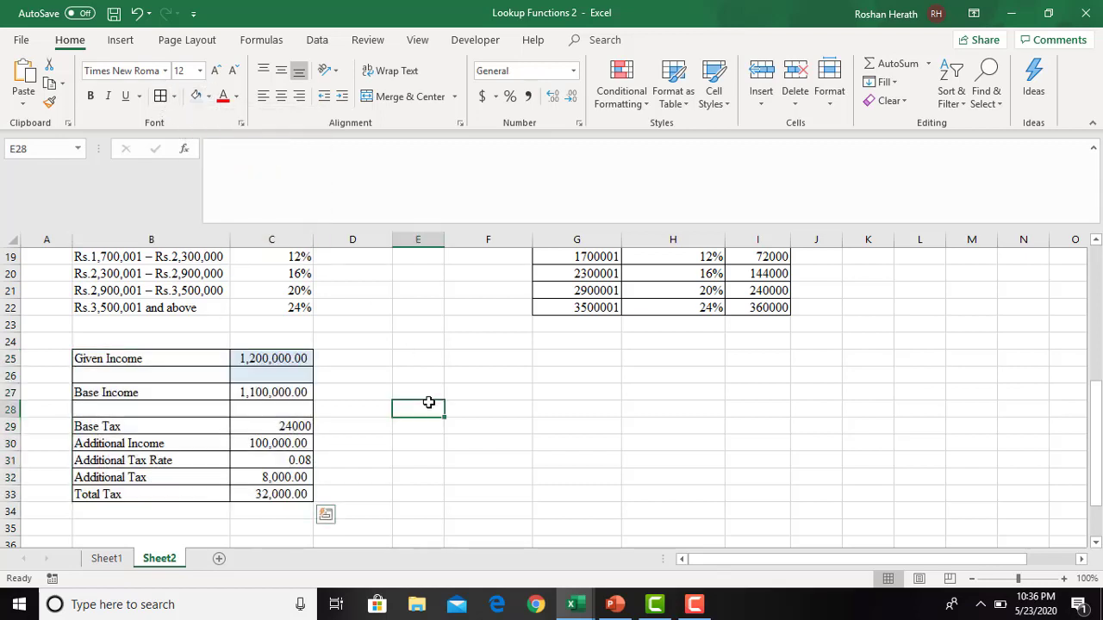
# - Test the calculation by setting the Given Income in C25 to 3600000
pyautogui.click(271, 358)
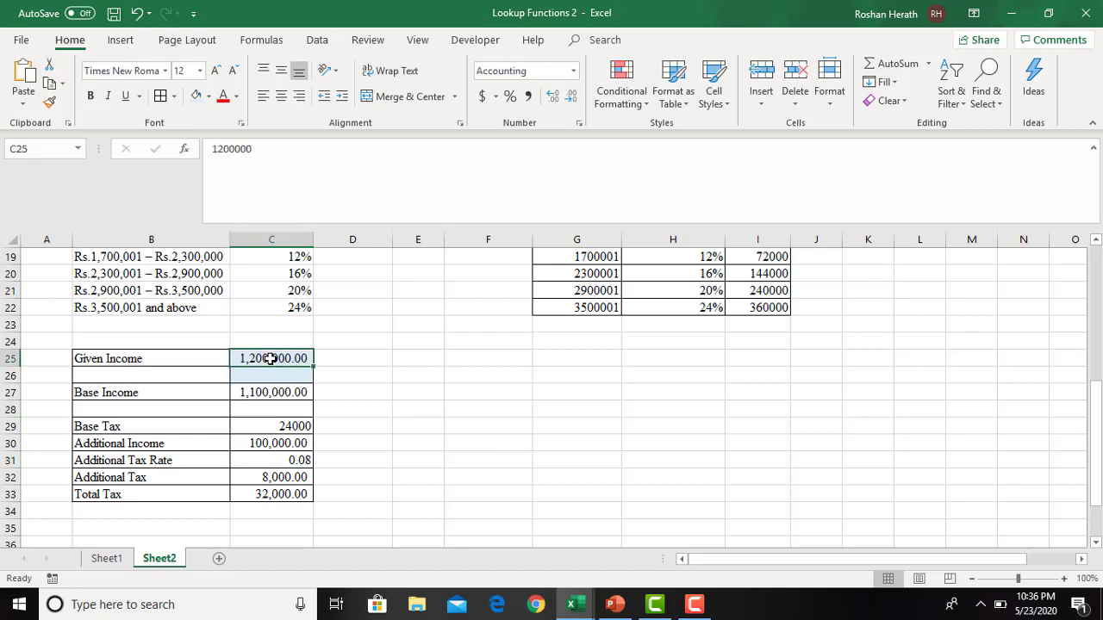
pyautogui.write('3600')
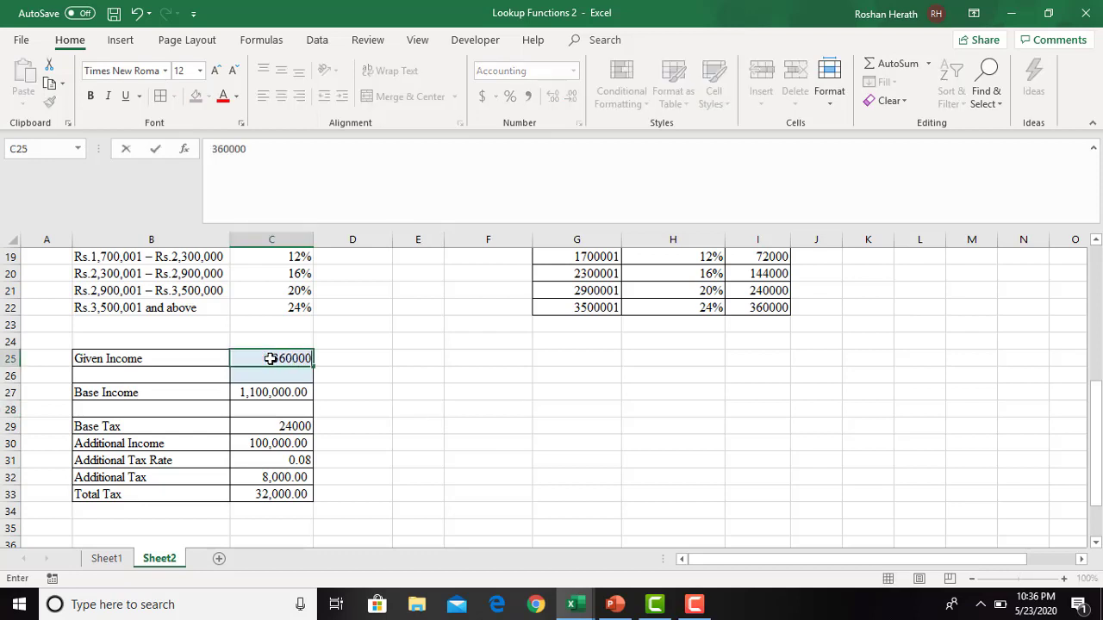
pyautogui.press('Return')
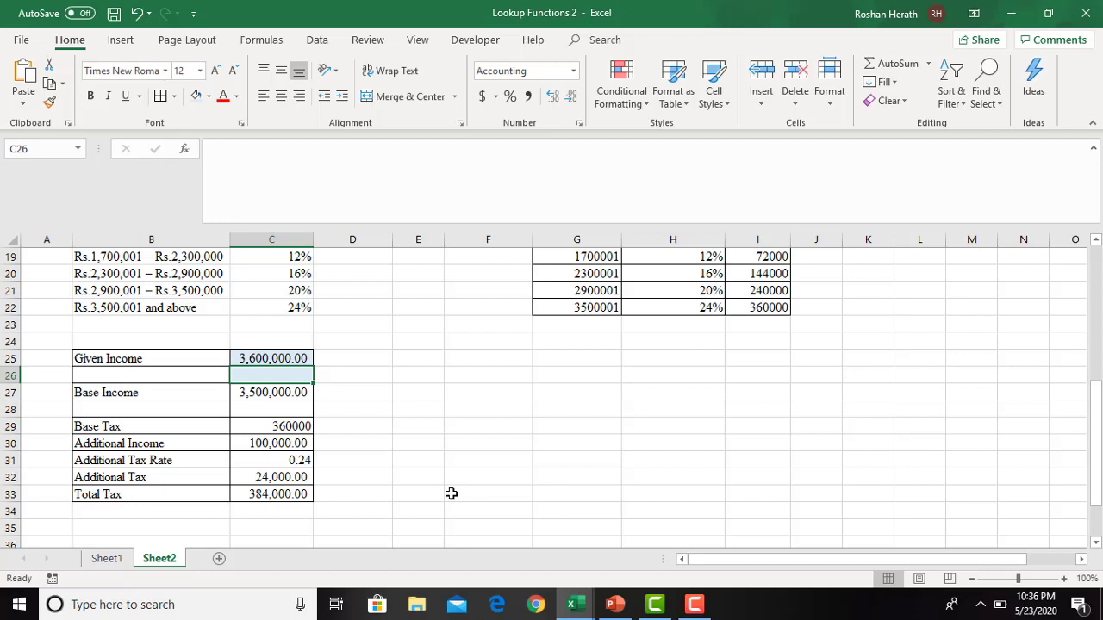
# - Review the Base Income, Base Tax, Additional Income, rate, Additional Tax and Total Tax formulas against the tax bands in rows 16 to 22
pyautogui.click(274, 395)
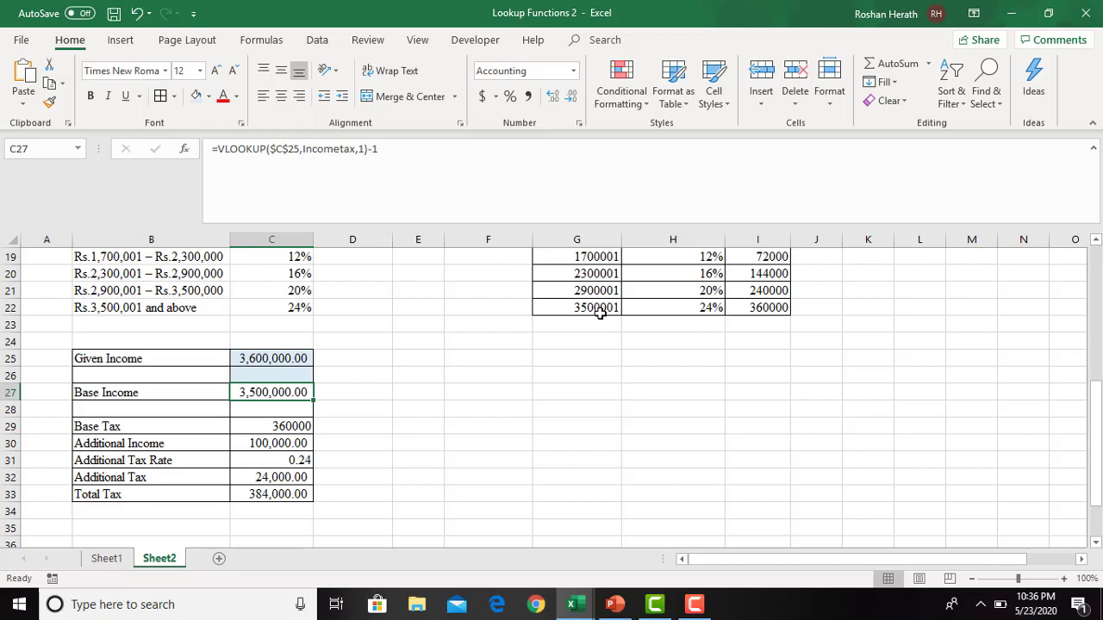
pyautogui.click(217, 291)
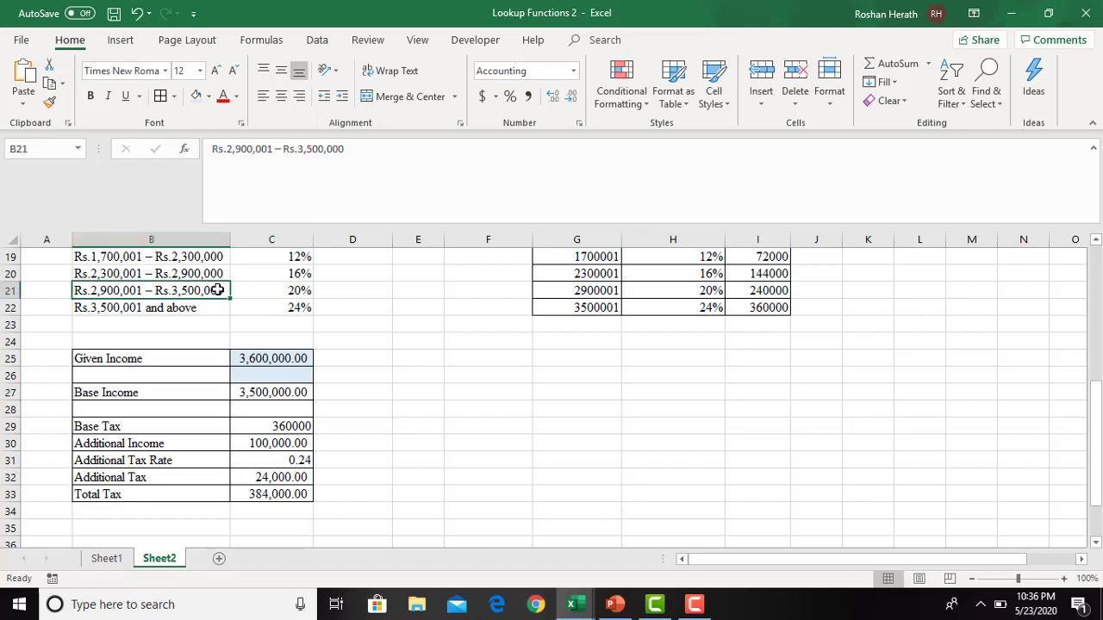
pyautogui.click(277, 392)
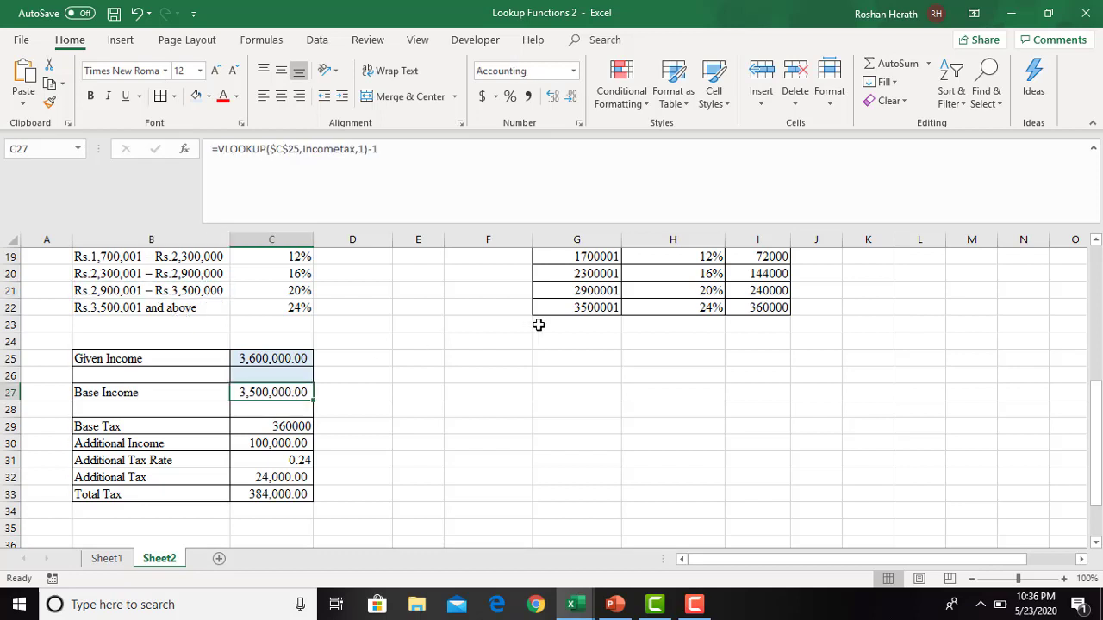
pyautogui.click(751, 307)
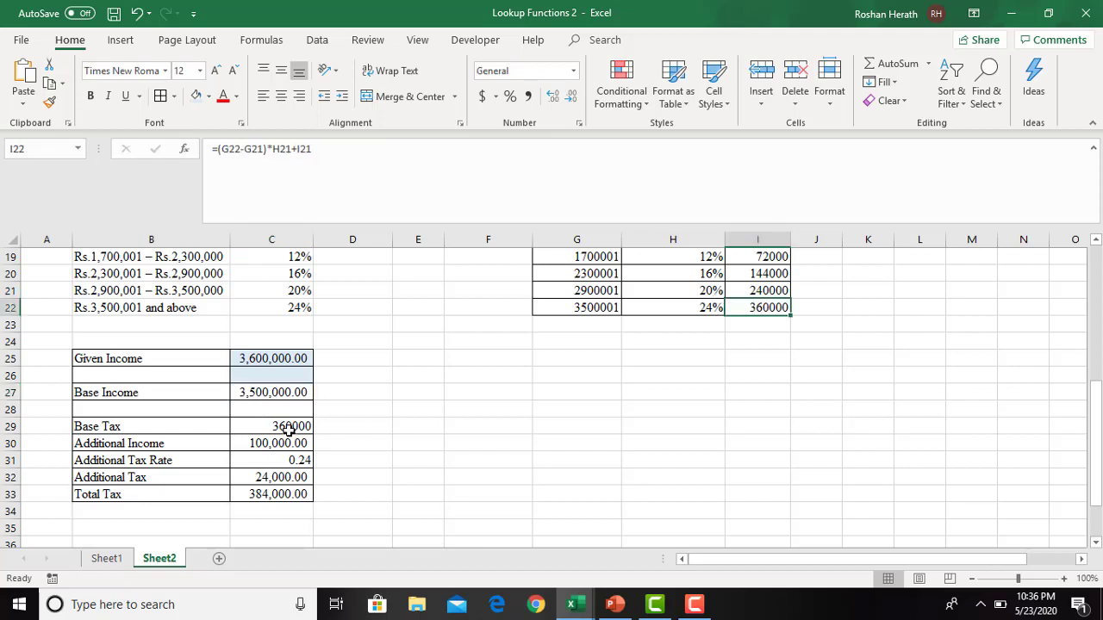
pyautogui.click(290, 429)
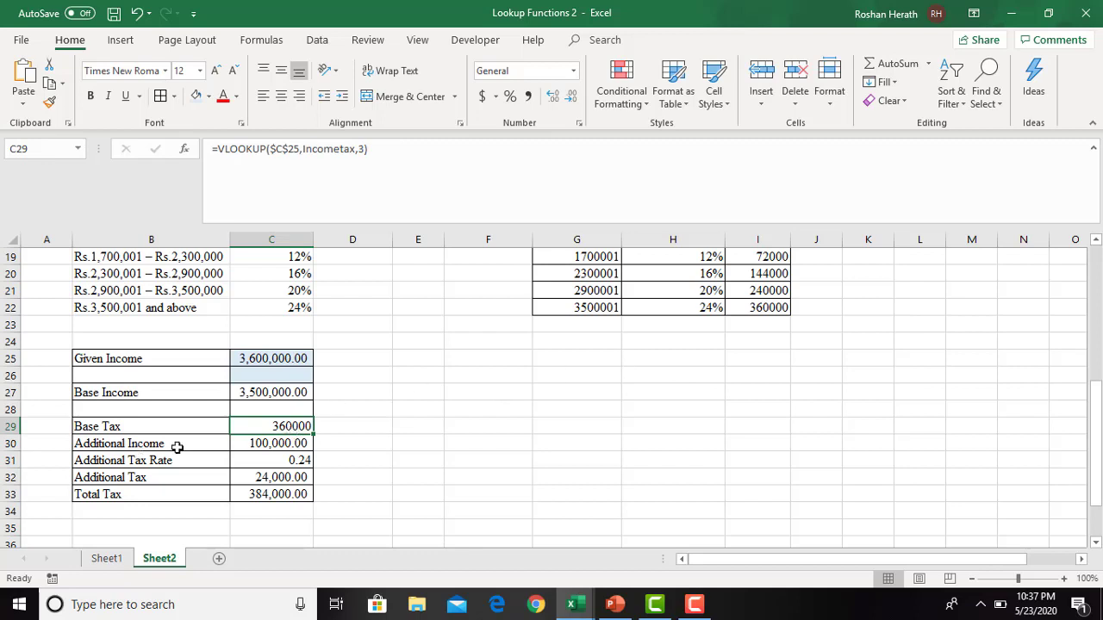
pyautogui.click(273, 442)
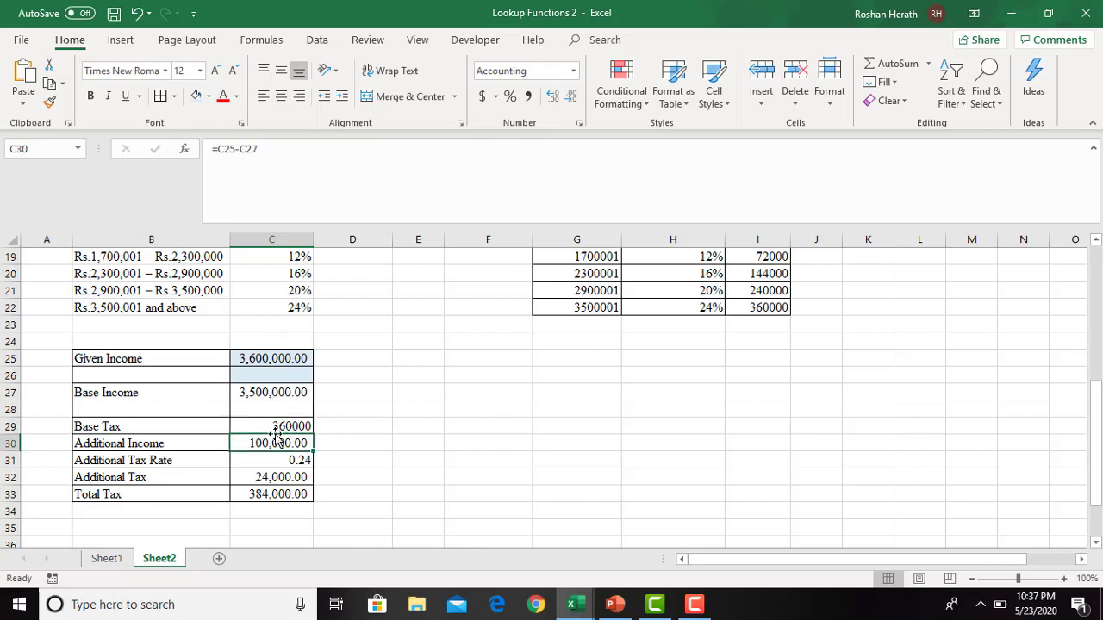
pyautogui.click(269, 460)
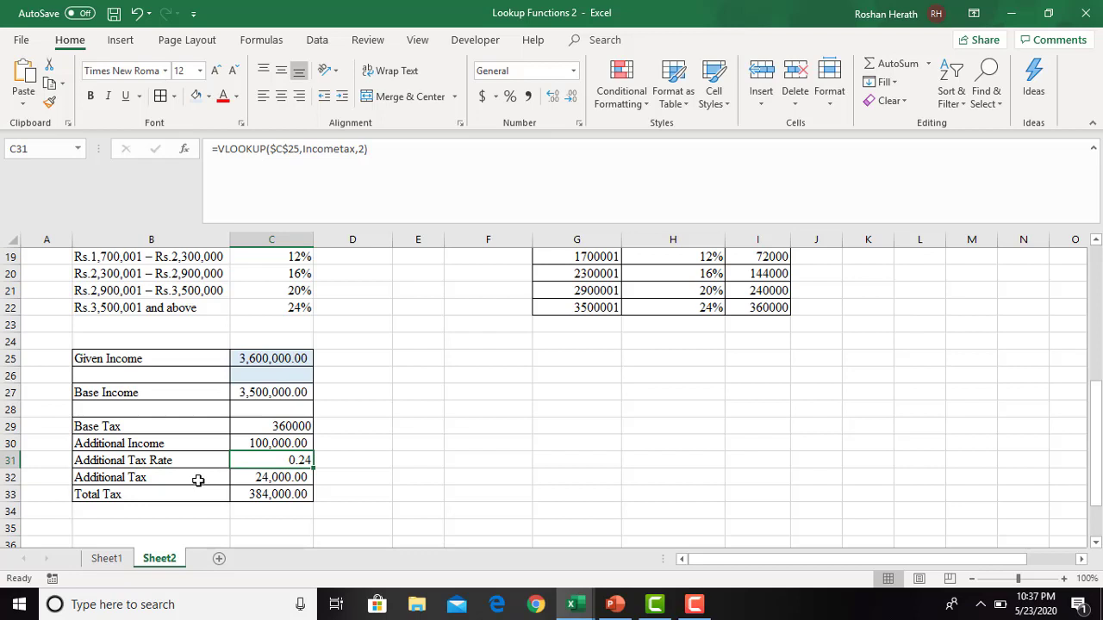
pyautogui.click(298, 483)
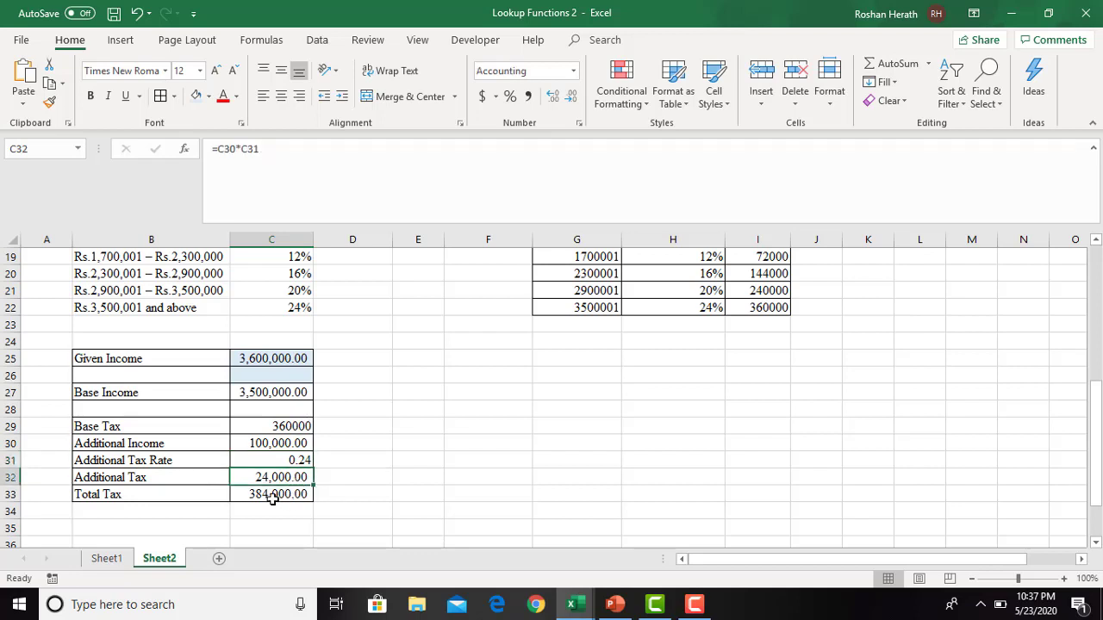
pyautogui.click(272, 499)
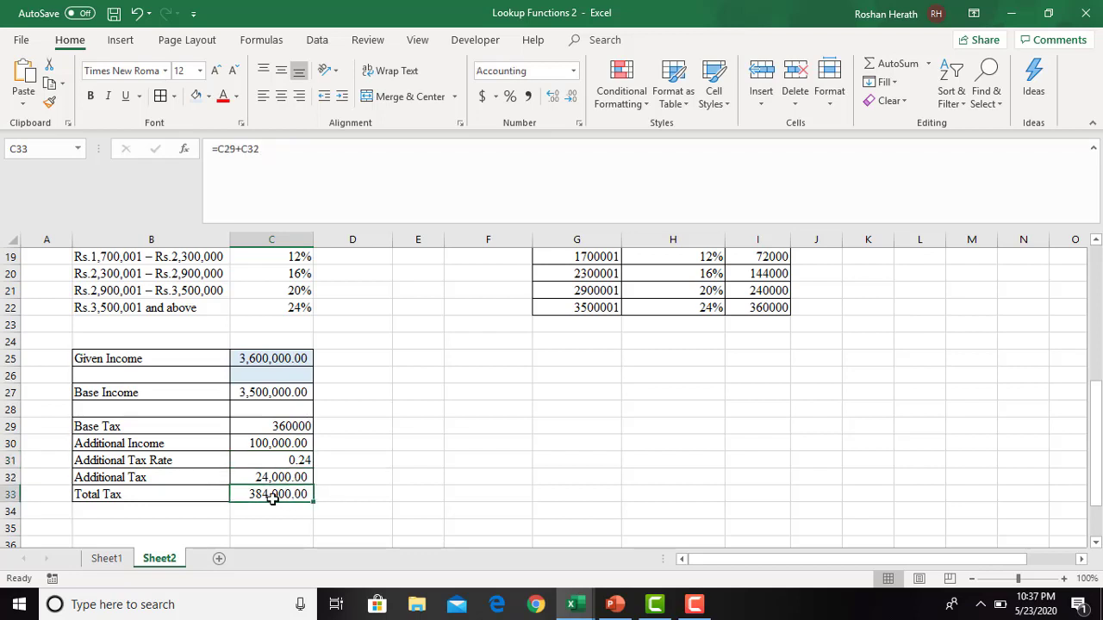
pyautogui.click(565, 449)
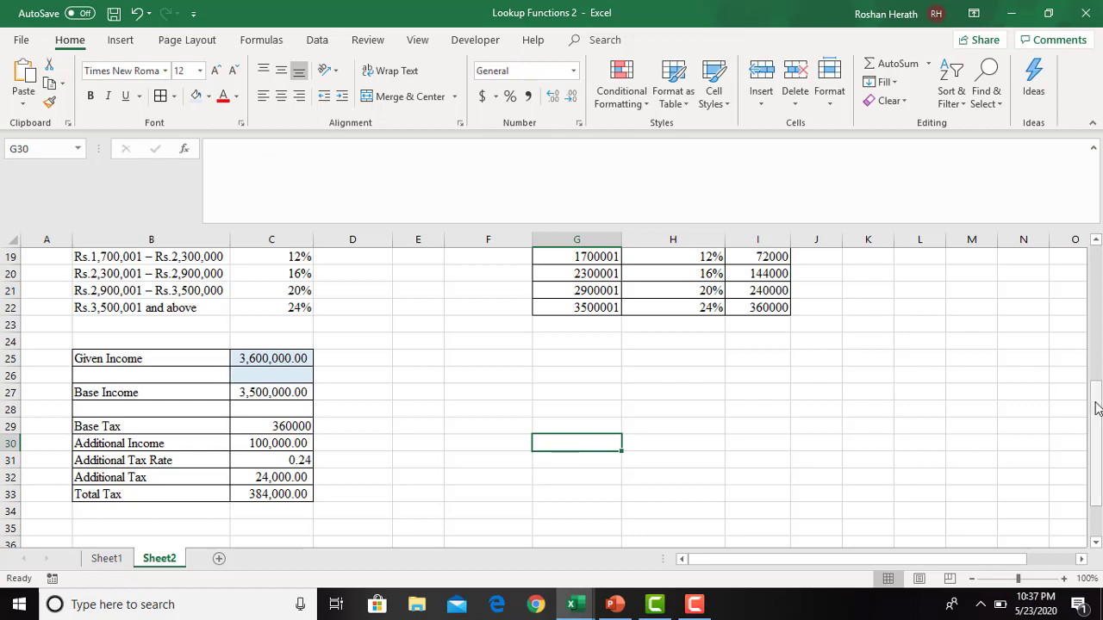
pyautogui.moveTo(1096, 409)
pyautogui.mouseDown()
pyautogui.moveTo(1097, 374)
pyautogui.moveTo(1097, 388)
pyautogui.mouseUp()
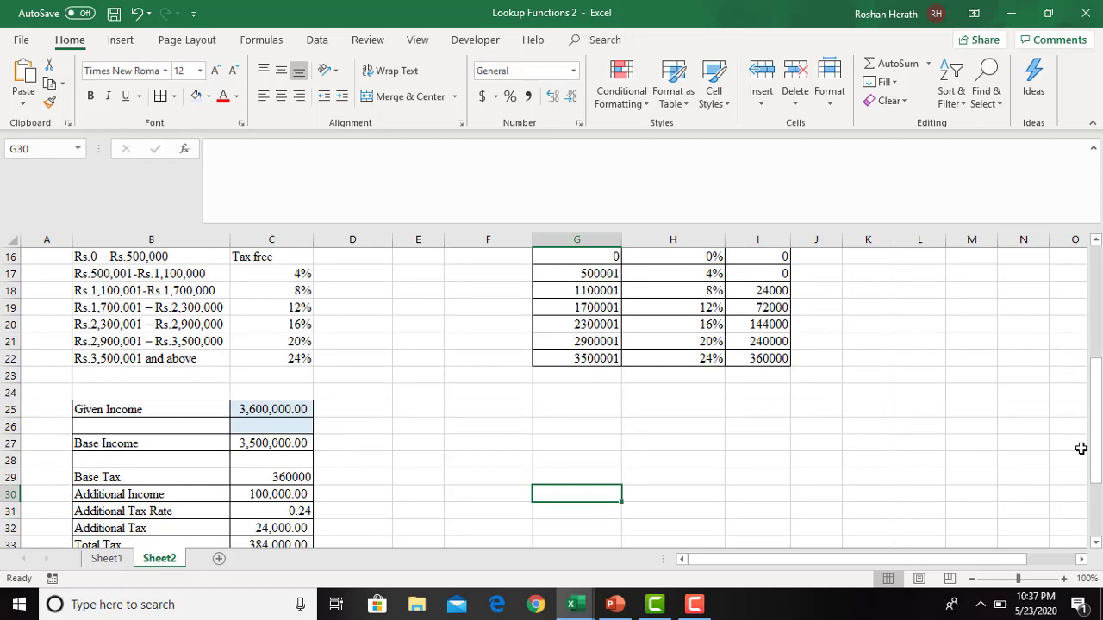
pyautogui.moveTo(1096, 461); pyautogui.dragTo(1096, 490)
# - Remove the fill colour from the empty cell C26 below the Given Income
pyautogui.click(289, 361)
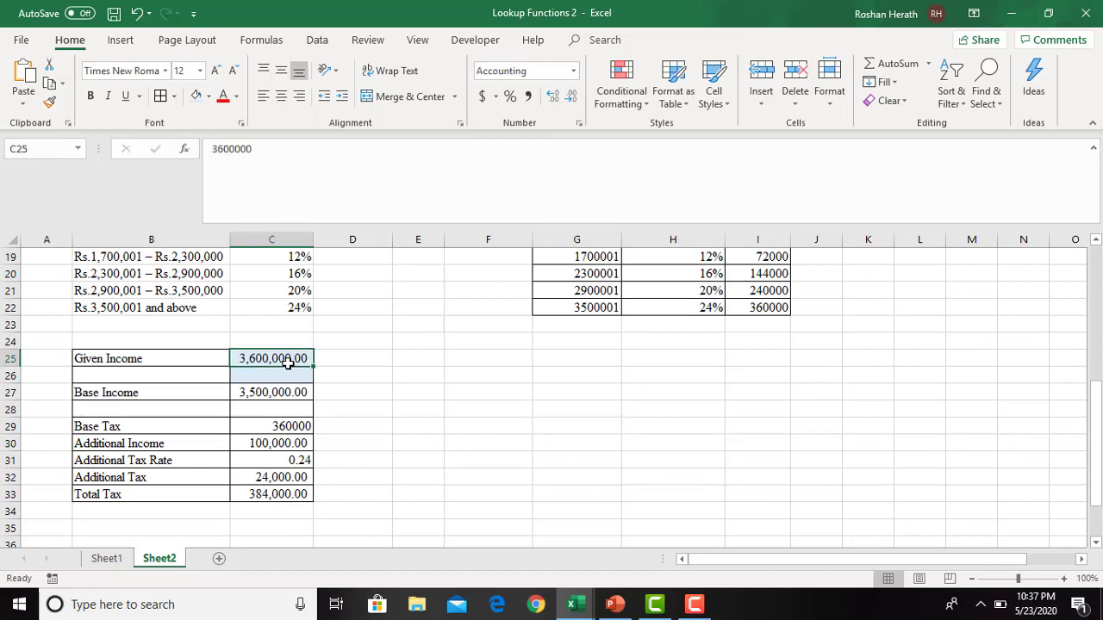
pyautogui.click(278, 382)
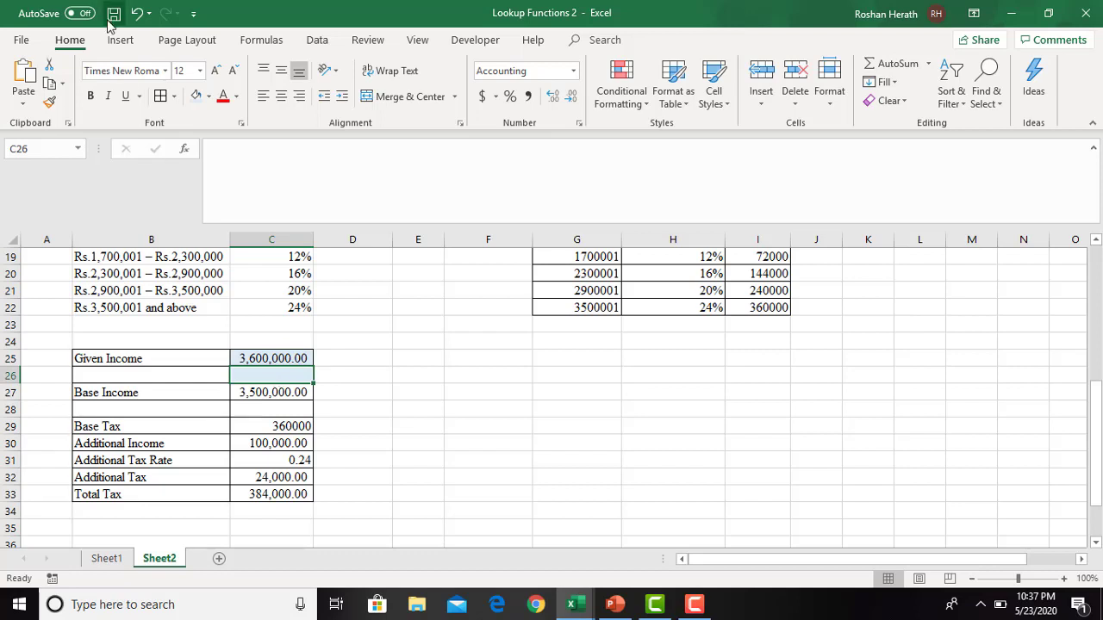
pyautogui.click(208, 96)
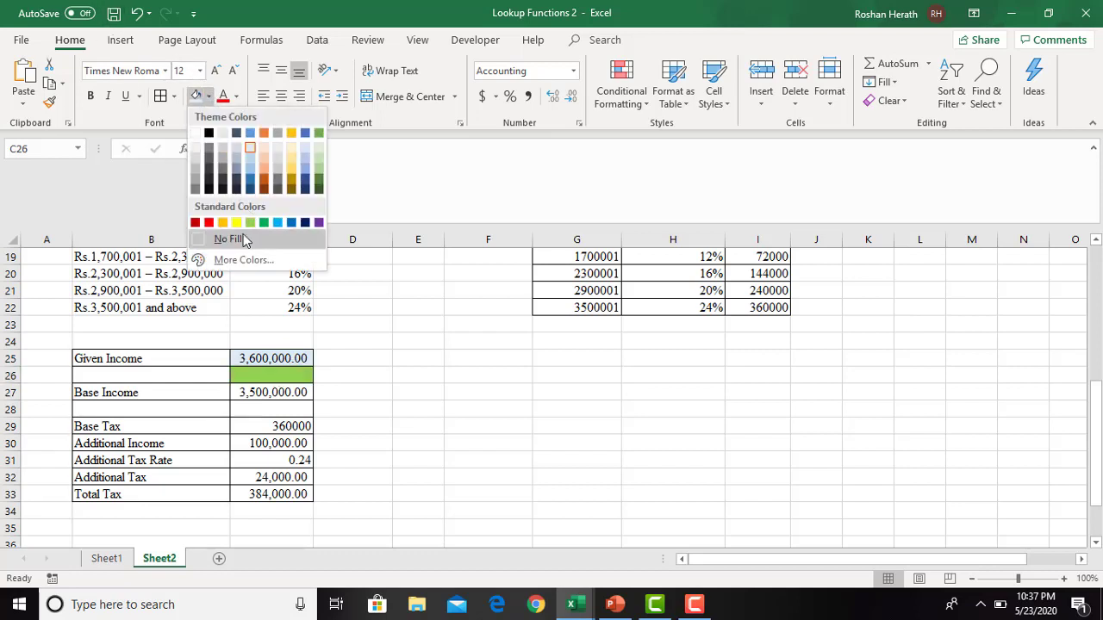
pyautogui.click(231, 240)
pyautogui.click(260, 356)
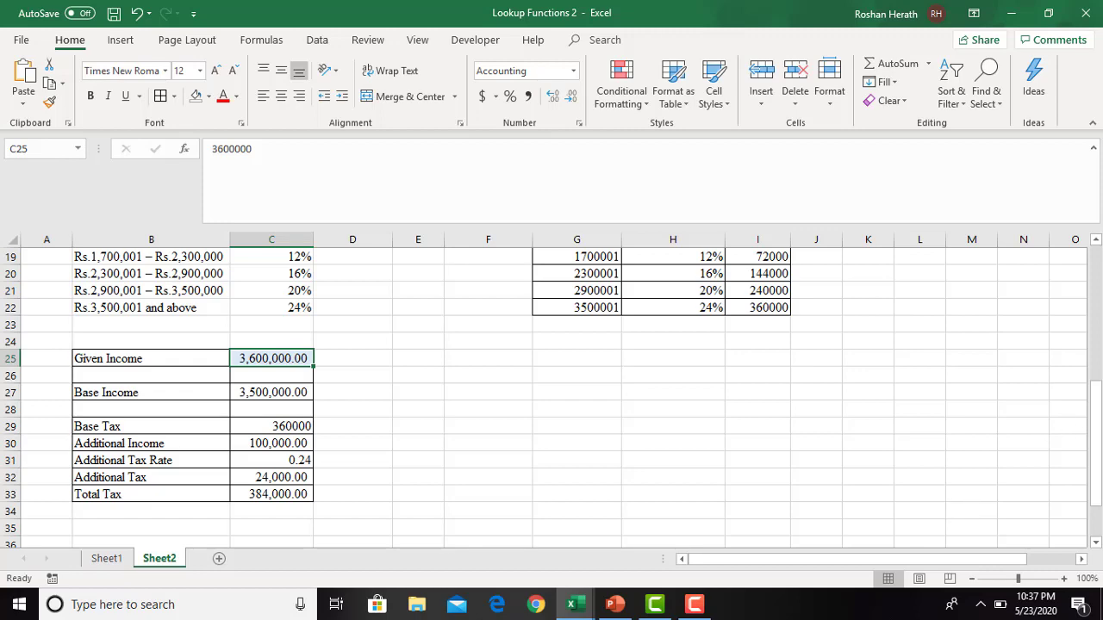
# - Examine the Base Tax cells and their formulas in I16:I20 of the lookup table
pyautogui.moveTo(1099, 414); pyautogui.dragTo(1099, 376)
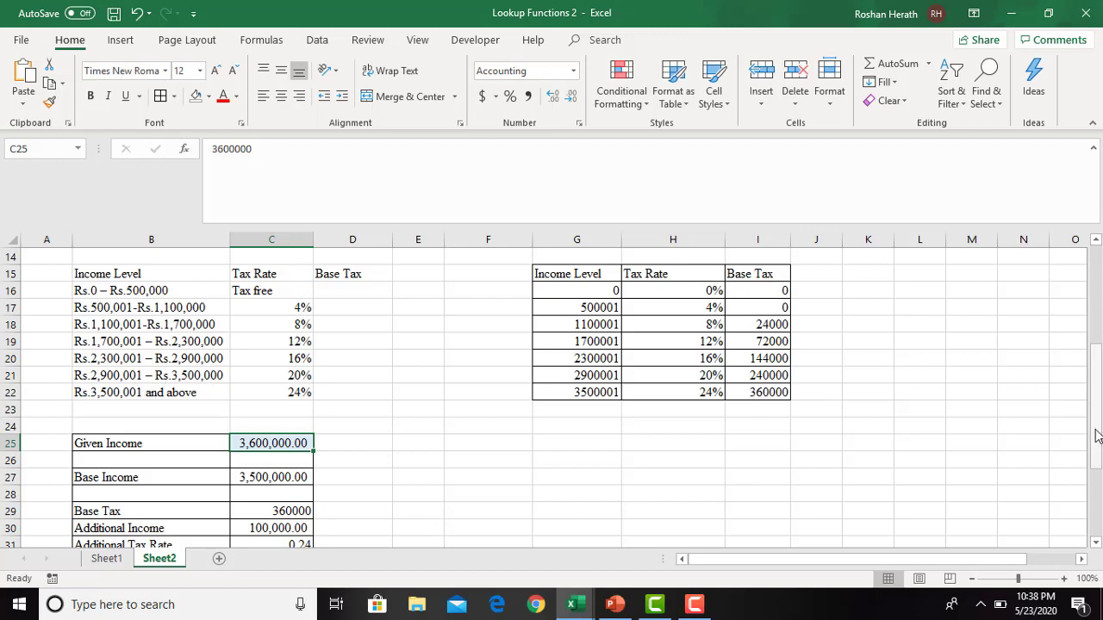
pyautogui.moveTo(1097, 444)
pyautogui.mouseDown()
pyautogui.moveTo(1099, 466)
pyautogui.moveTo(1098, 442)
pyautogui.mouseUp()
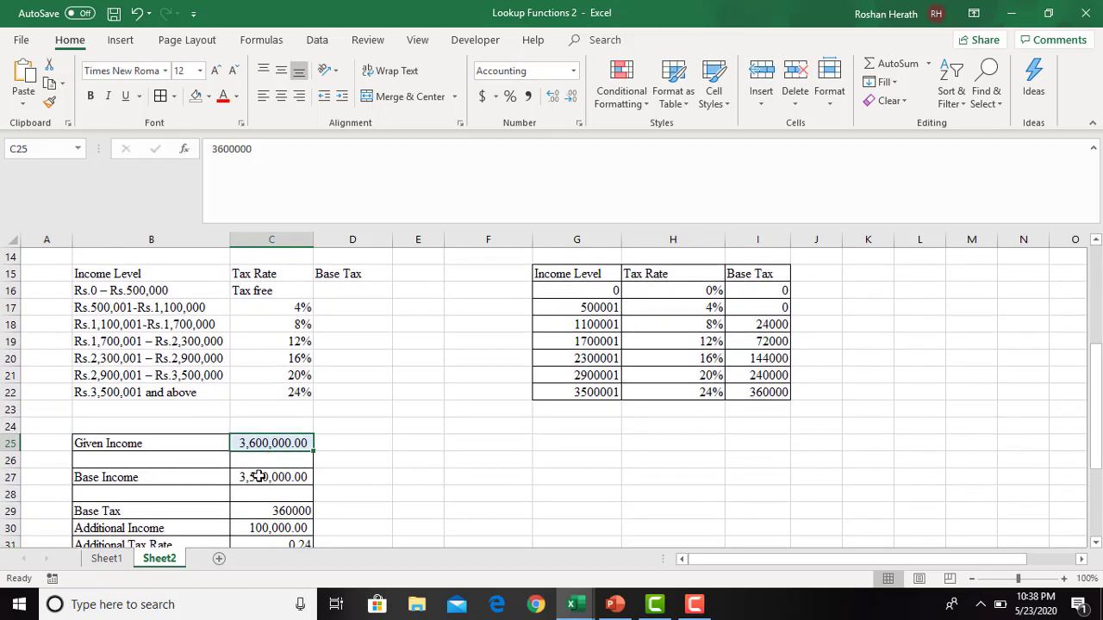
pyautogui.click(774, 293)
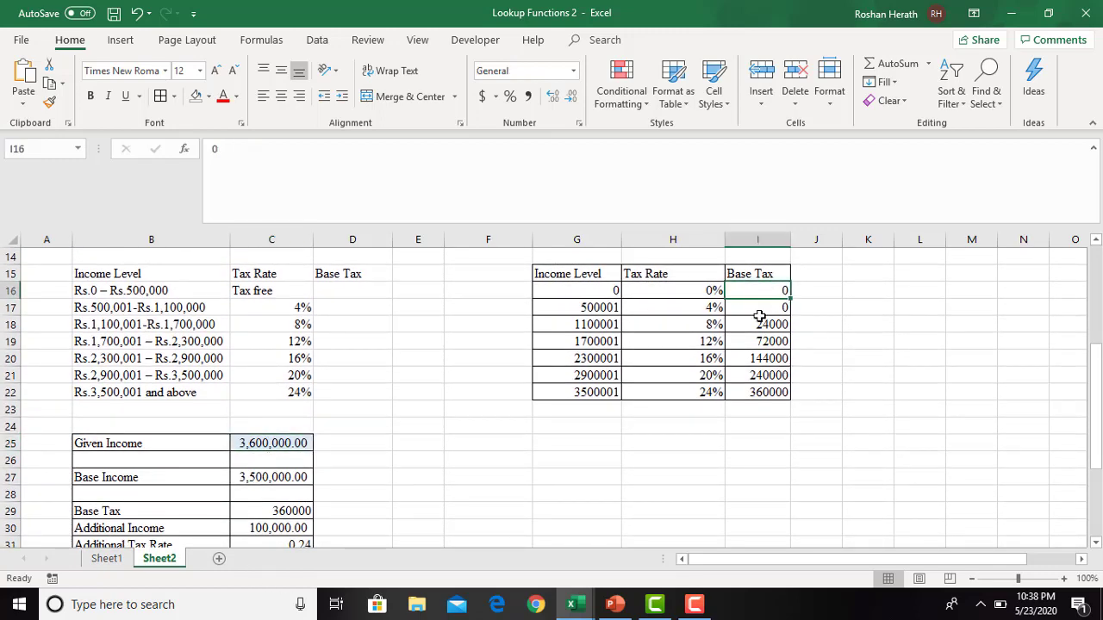
pyautogui.click(755, 325)
pyautogui.click(757, 343)
pyautogui.click(755, 359)
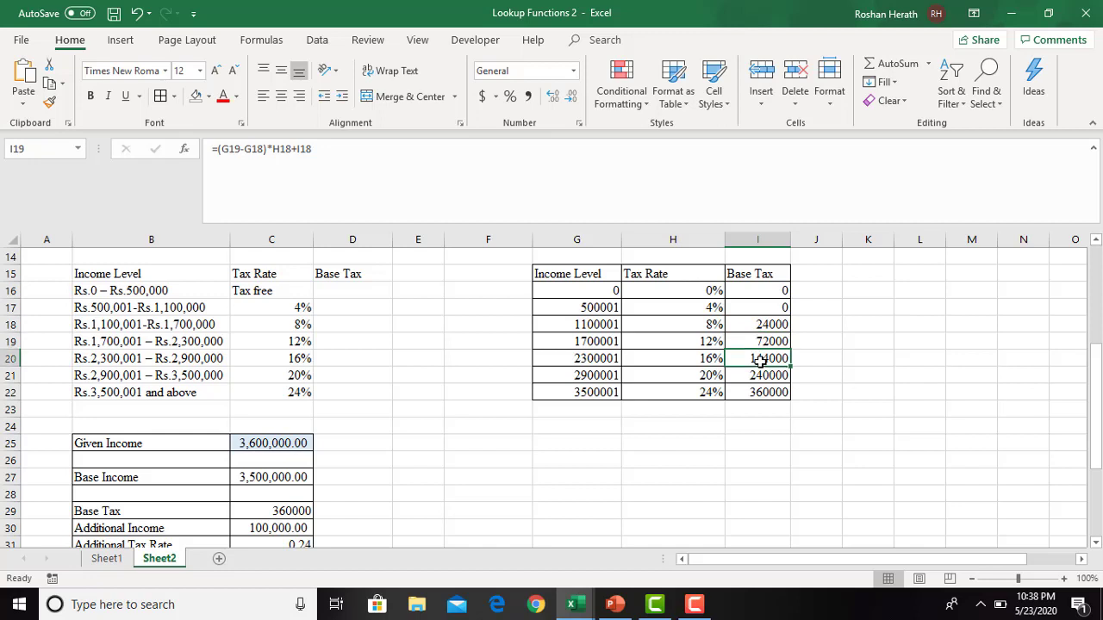
# - Examine the Base Tax values and formulas in I16:I22 of the lookup table
pyautogui.click(756, 375)
pyautogui.click(751, 390)
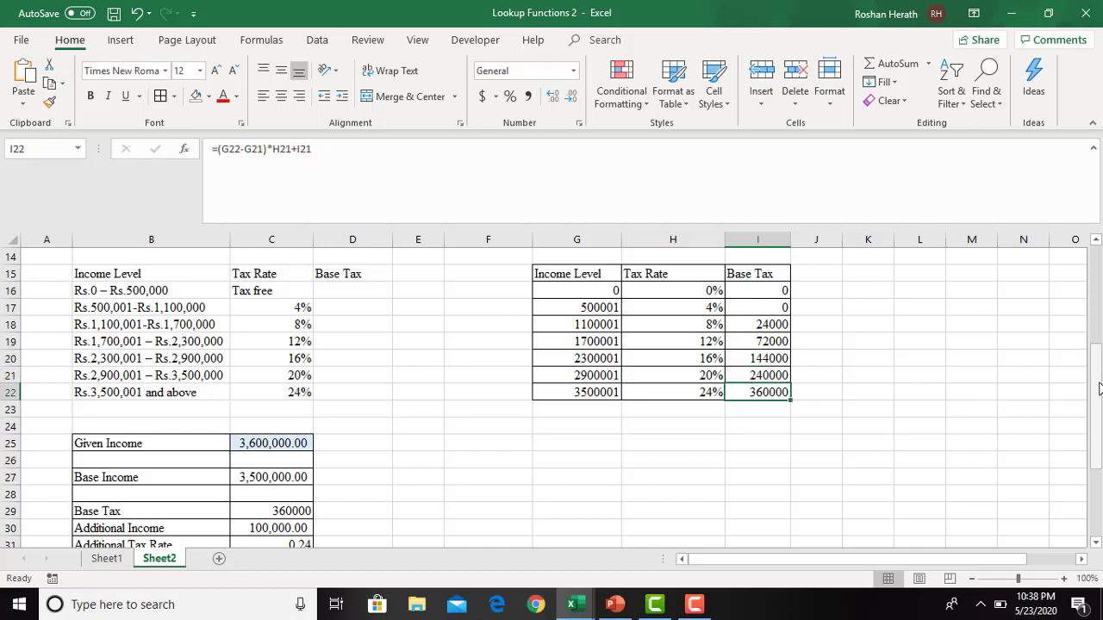
pyautogui.moveTo(1097, 387)
pyautogui.mouseDown()
pyautogui.moveTo(1099, 417)
pyautogui.moveTo(1098, 389)
pyautogui.mouseUp()
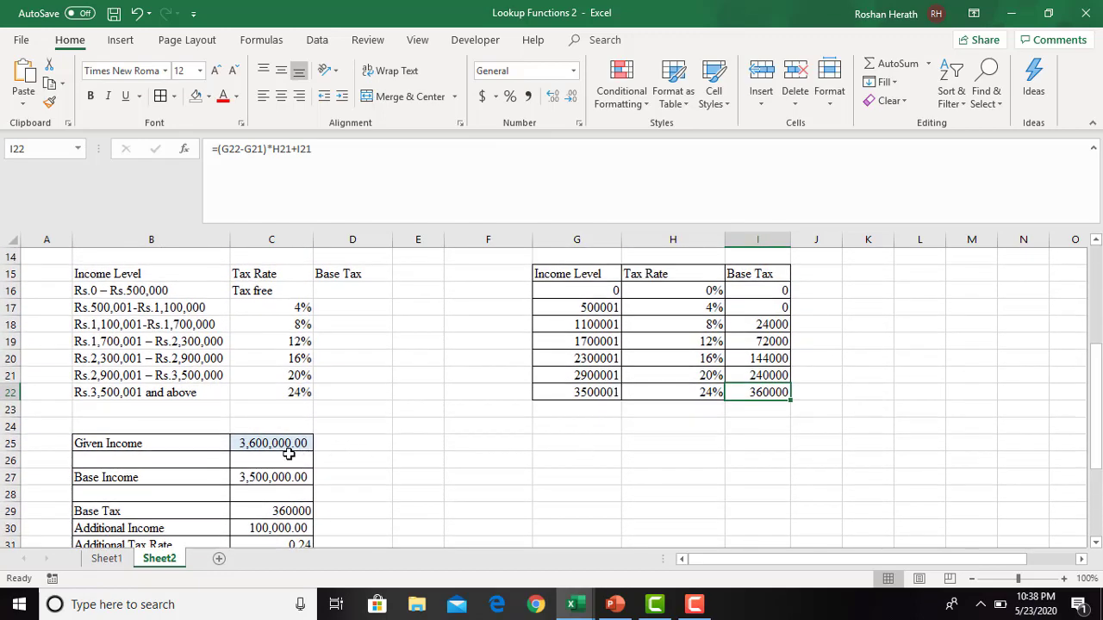
pyautogui.click(751, 288)
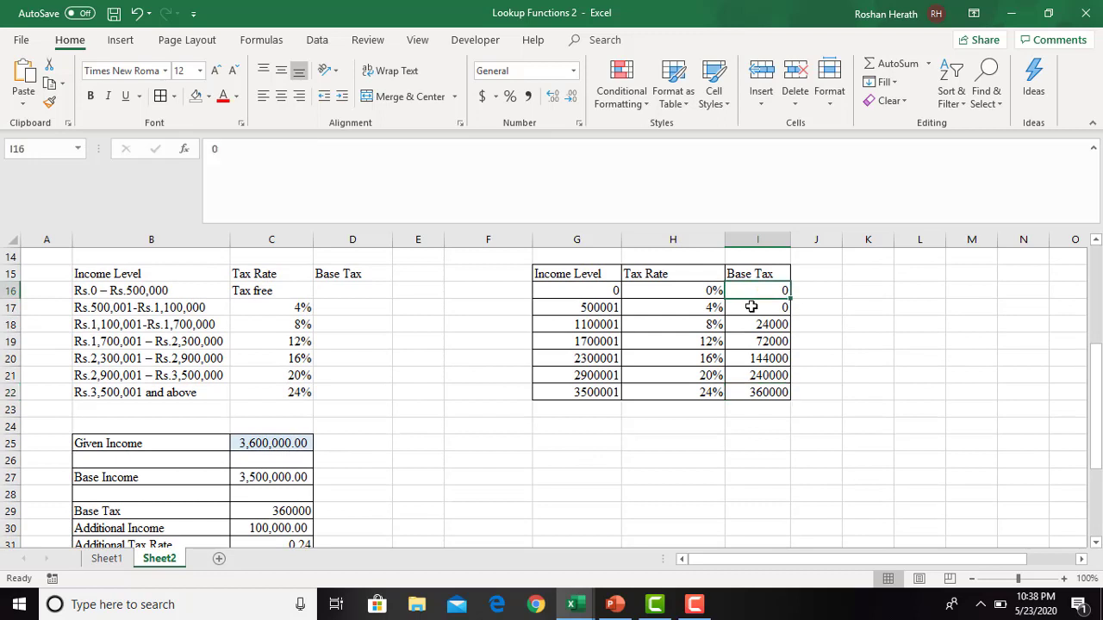
pyautogui.click(754, 306)
pyautogui.click(758, 289)
pyautogui.click(759, 326)
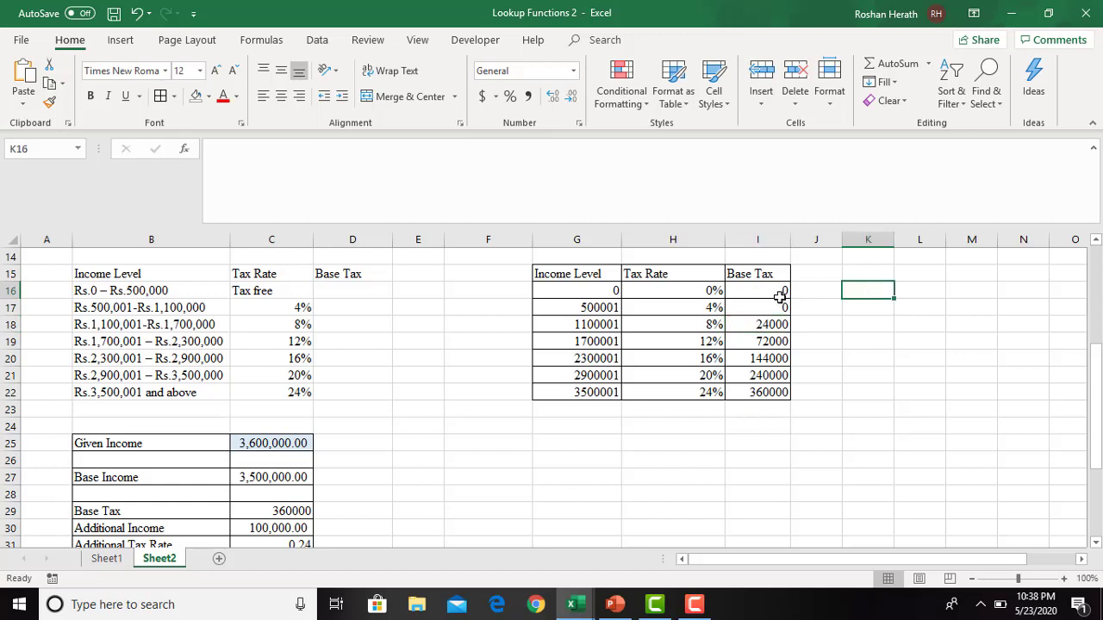
pyautogui.click(746, 293)
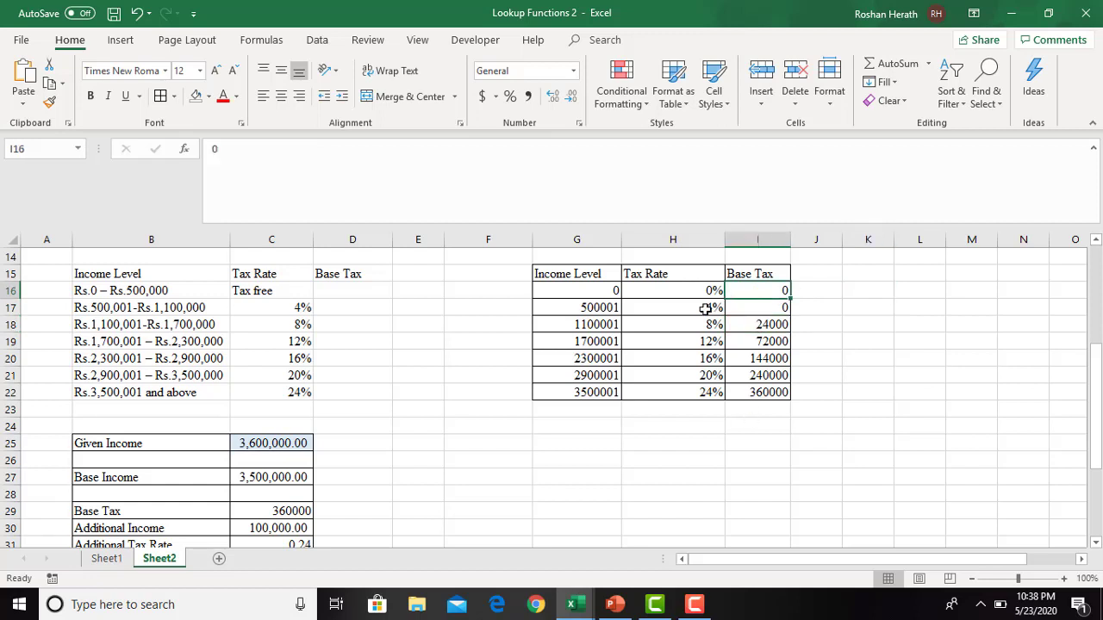
pyautogui.click(763, 325)
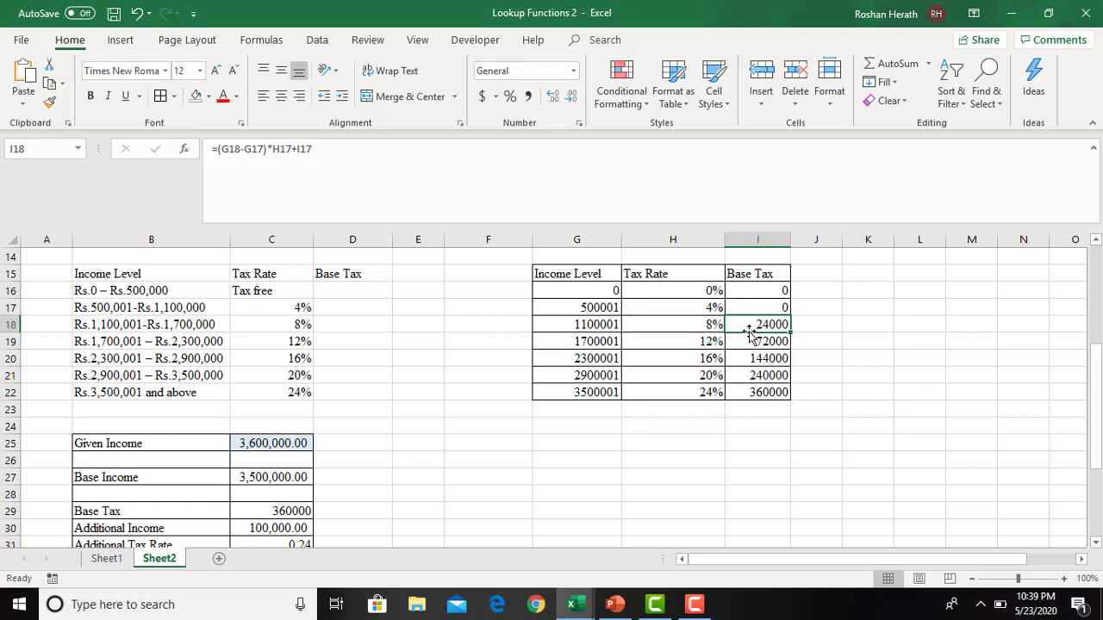
# - Compare the income levels and tax rates in rows 18 to 22 with their Base Tax formulas, and view the tax calculation through Total Tax
pyautogui.click(573, 330)
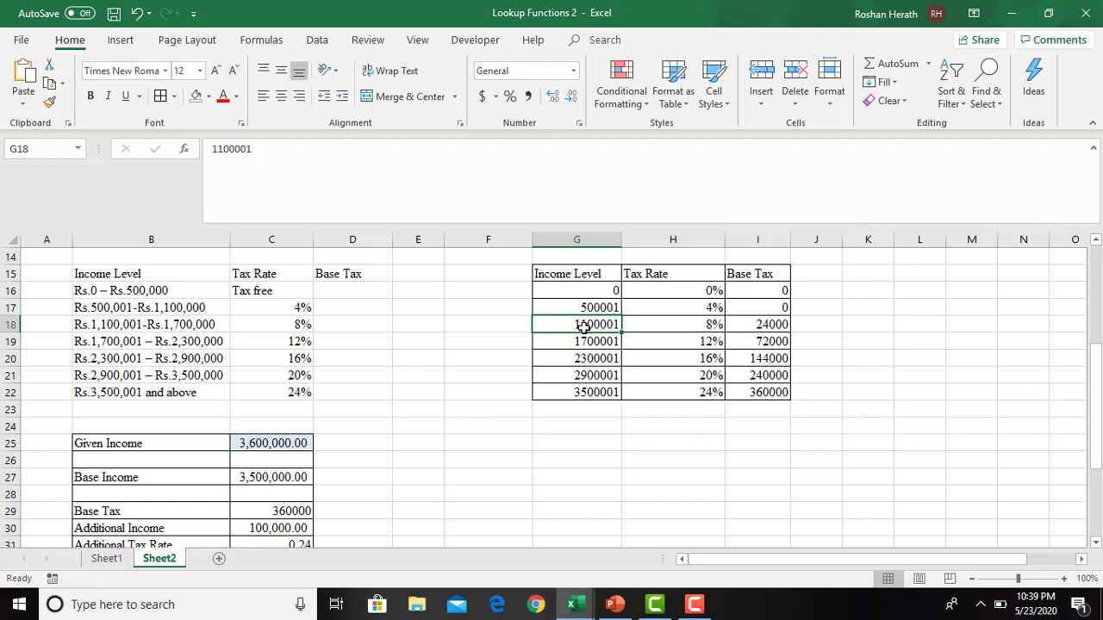
pyautogui.click(746, 325)
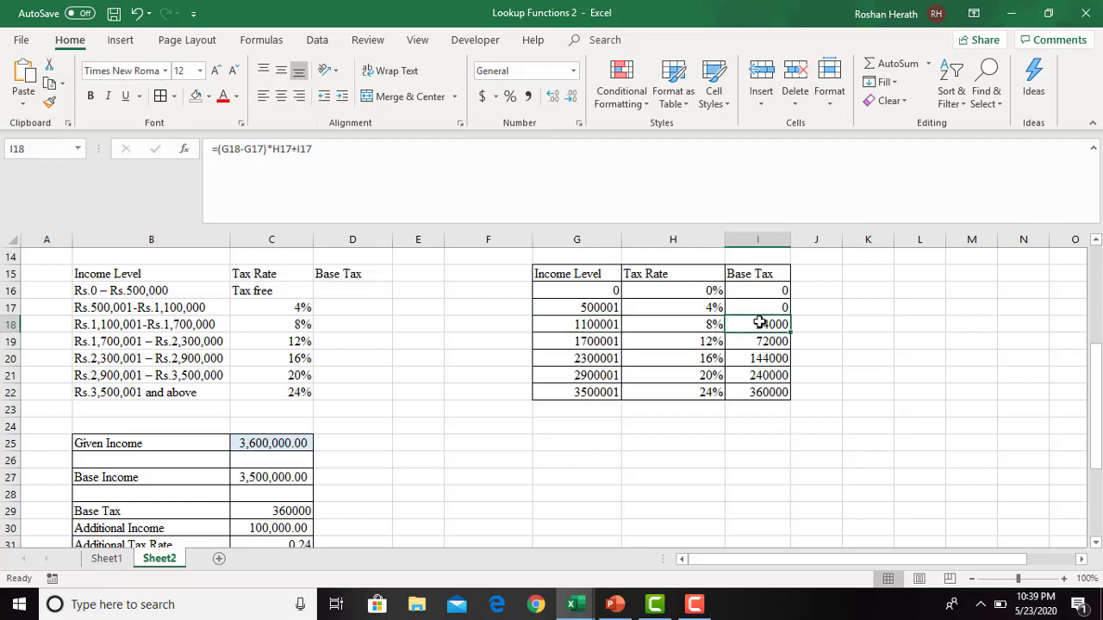
pyautogui.click(591, 341)
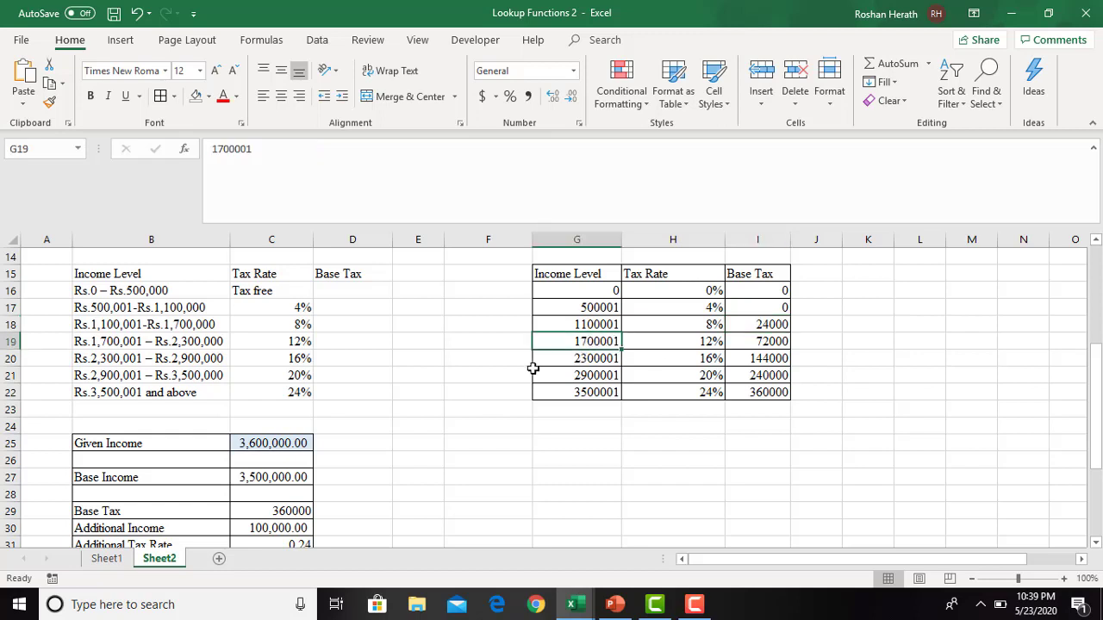
pyautogui.click(758, 341)
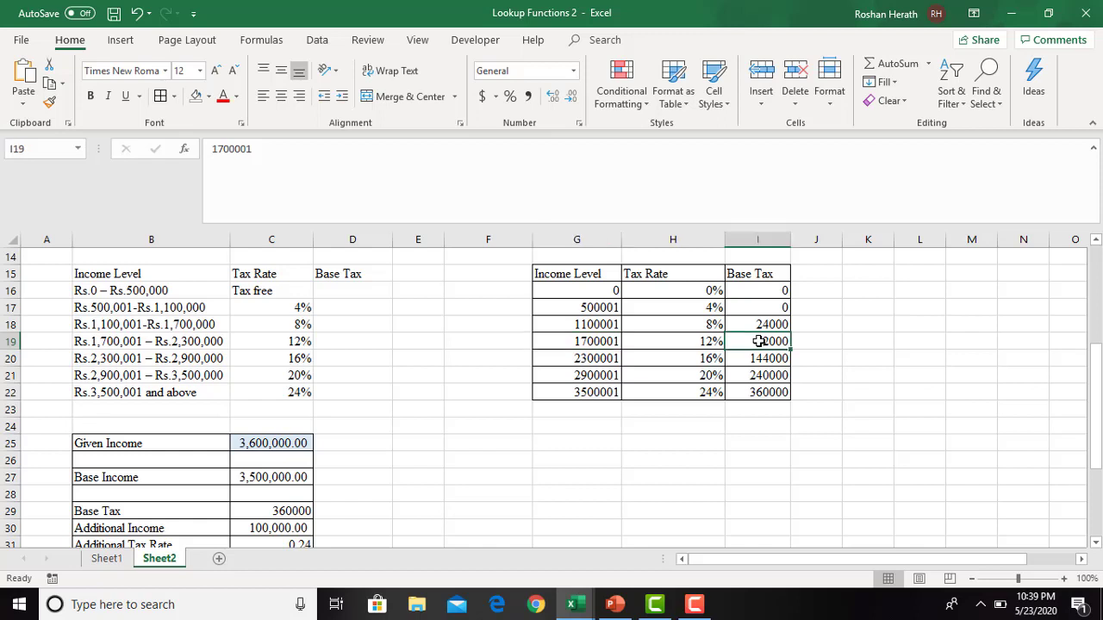
pyautogui.click(600, 345)
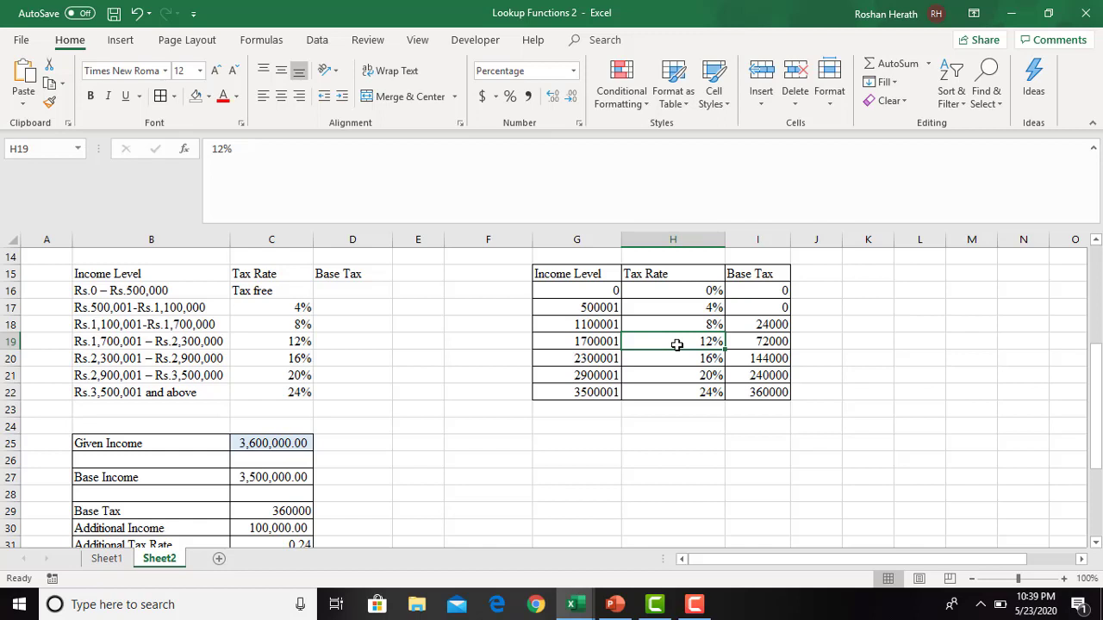
pyautogui.click(755, 340)
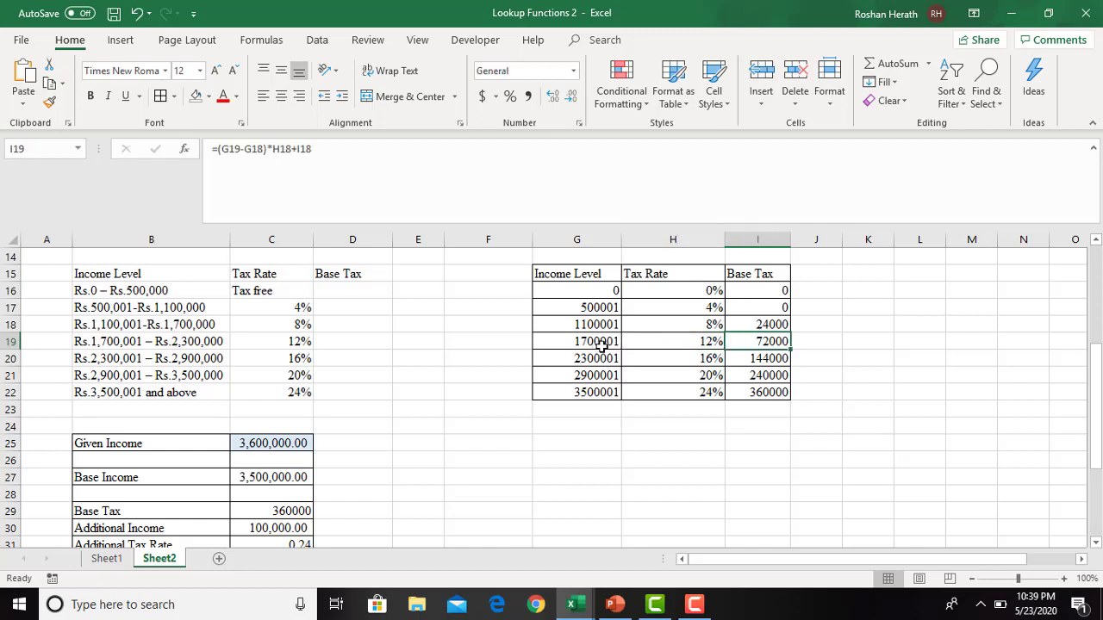
pyautogui.click(766, 357)
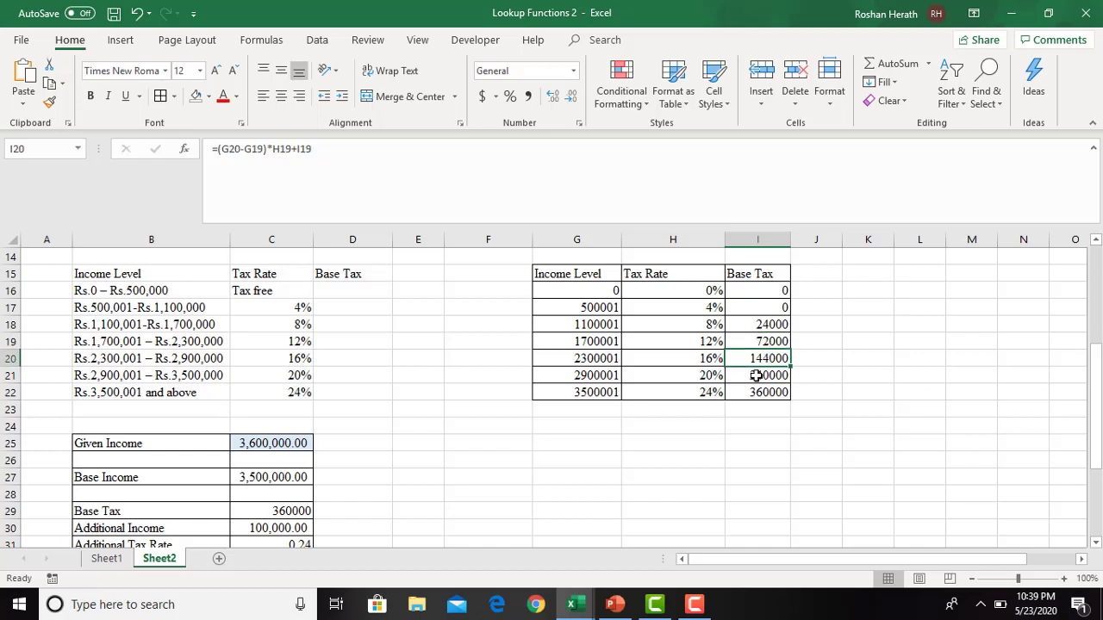
pyautogui.click(753, 376)
pyautogui.click(746, 391)
pyautogui.click(514, 448)
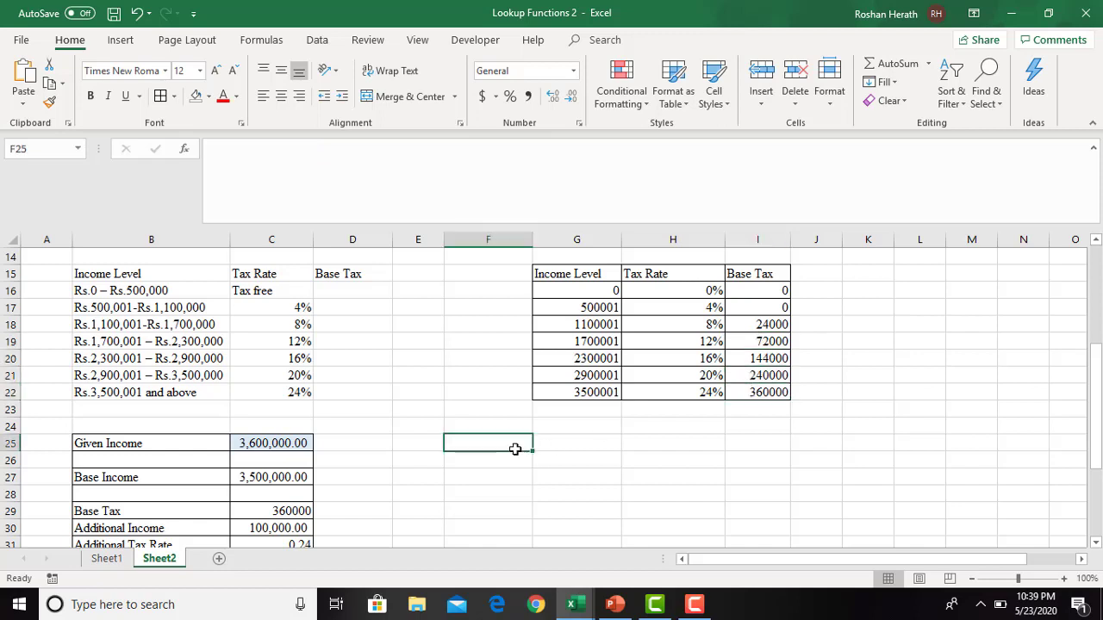
pyautogui.moveTo(1094, 404); pyautogui.dragTo(1087, 492)
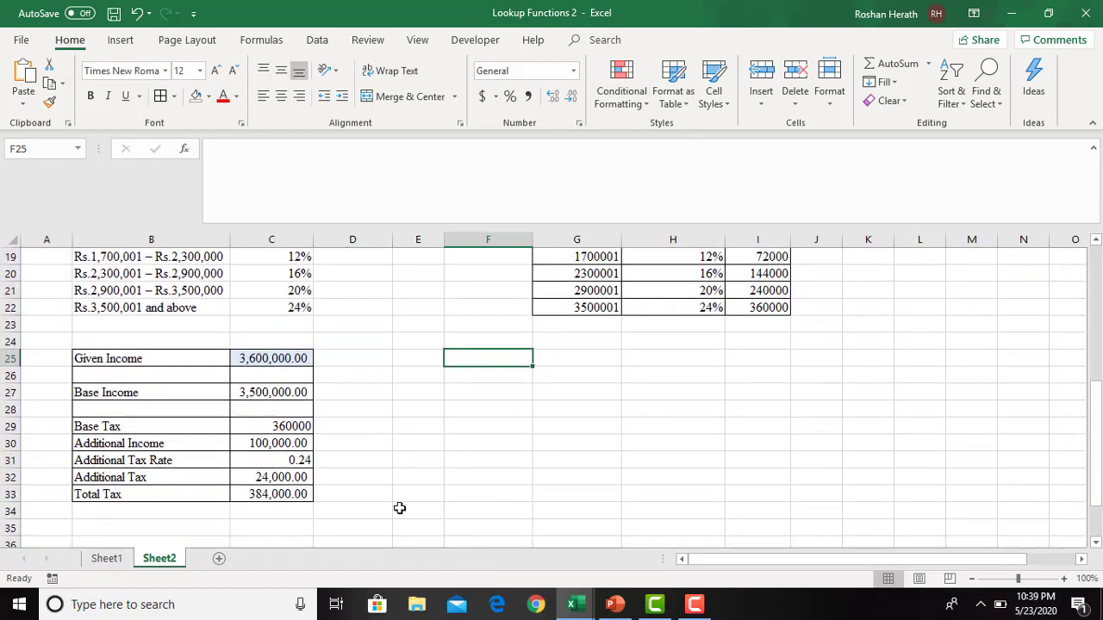
# - Add a new worksheet and set the font of all its cells to Times New Roman, size 12
pyautogui.click(219, 559)
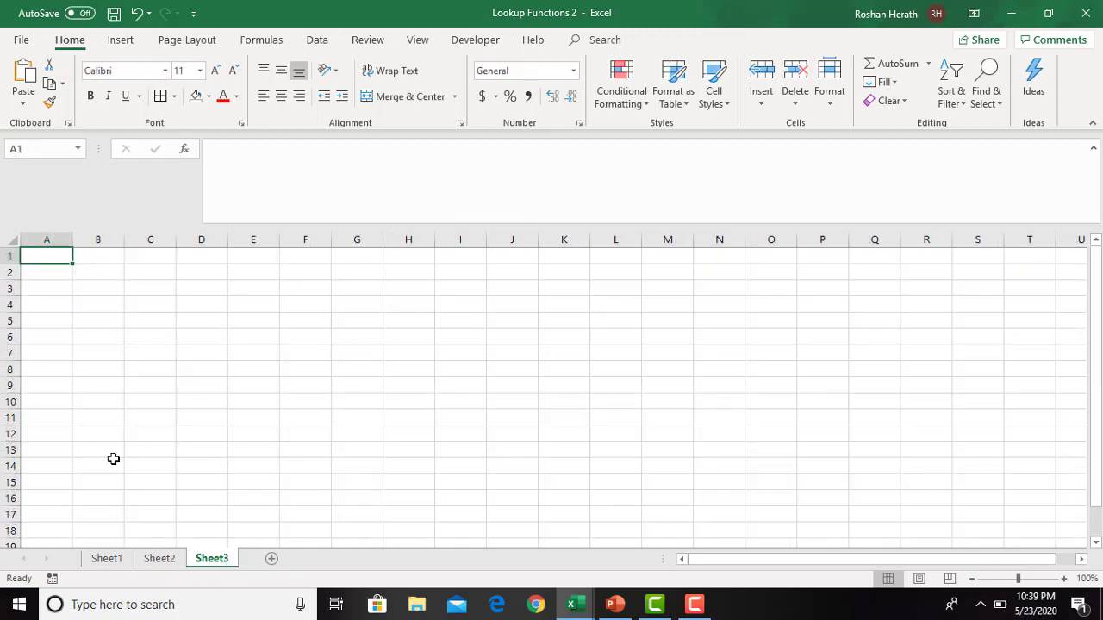
pyautogui.click(19, 242)
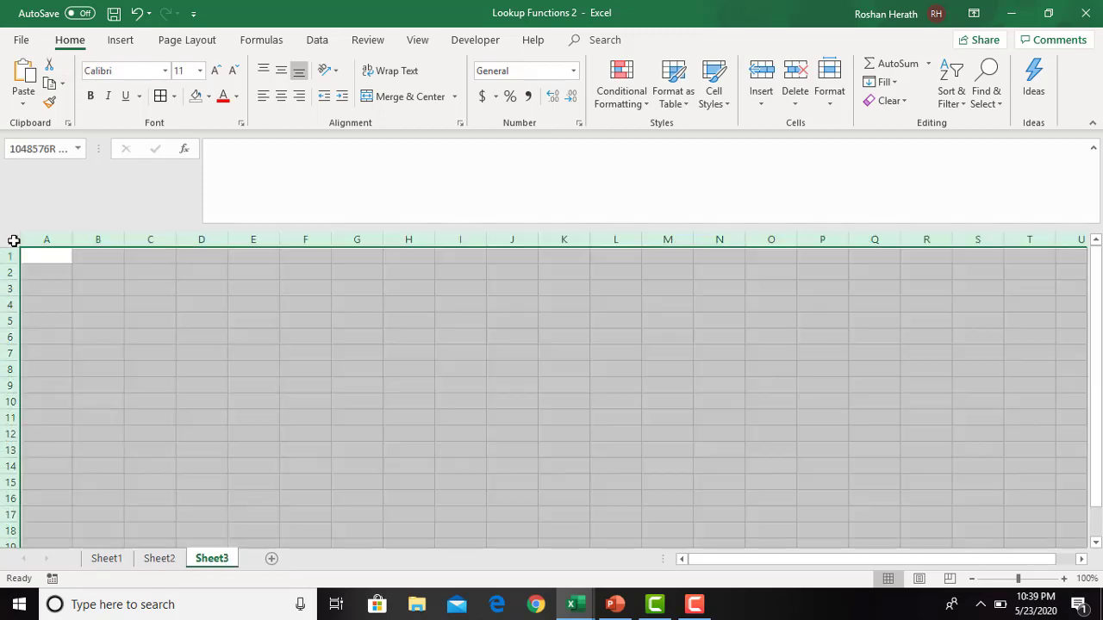
pyautogui.click(216, 69)
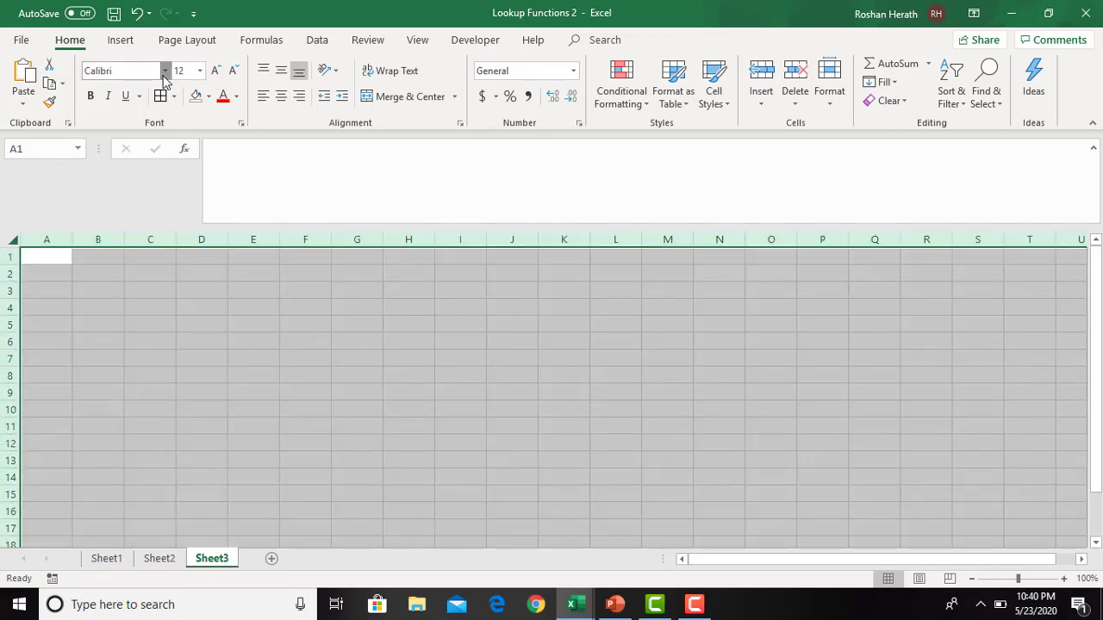
pyautogui.click(164, 72)
pyautogui.write('Times New Roma')
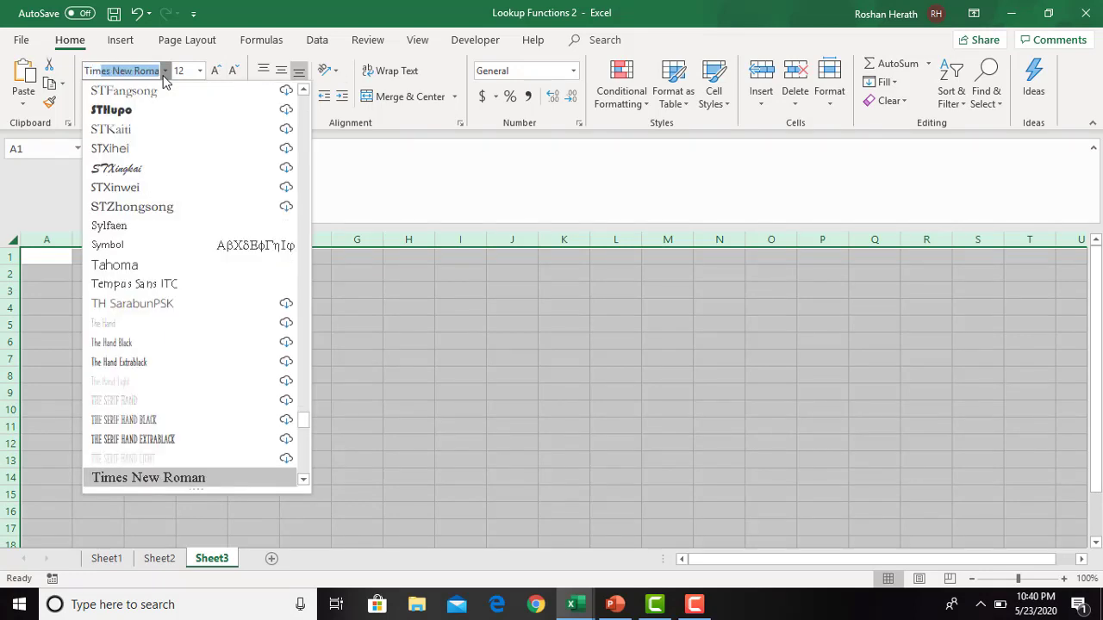
pyautogui.click(165, 72)
pyautogui.click(355, 355)
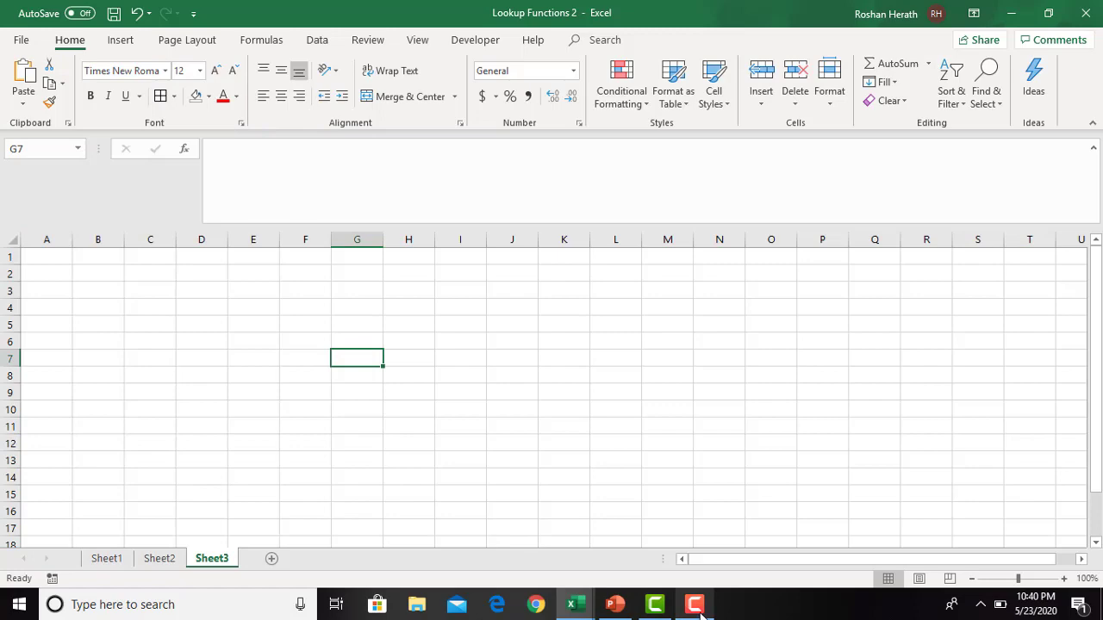
# - Switch to the PowerPoint presentation and copy the Period and Price (Rs.) table from the Hlookup Activity 3 slide
pyautogui.click(614, 604)
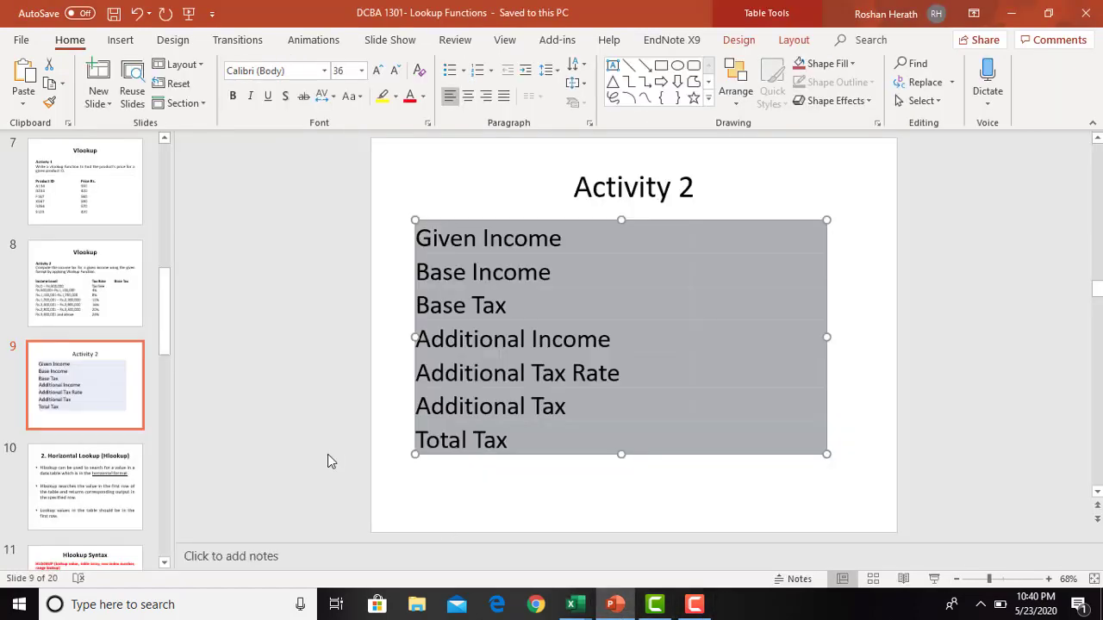
pyautogui.click(120, 493)
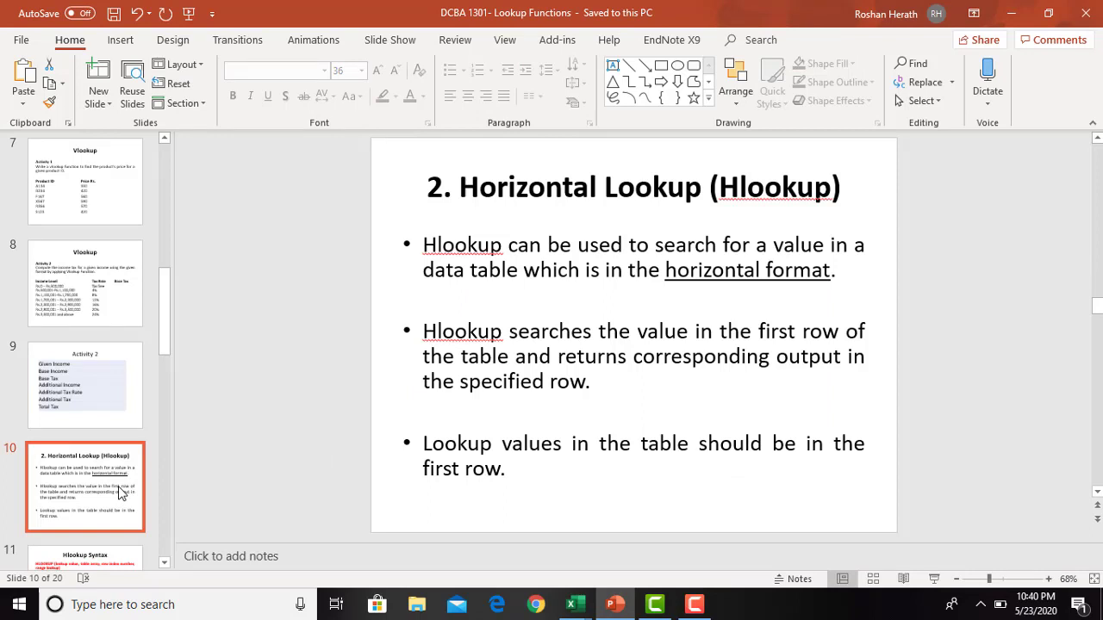
pyautogui.press('Down')
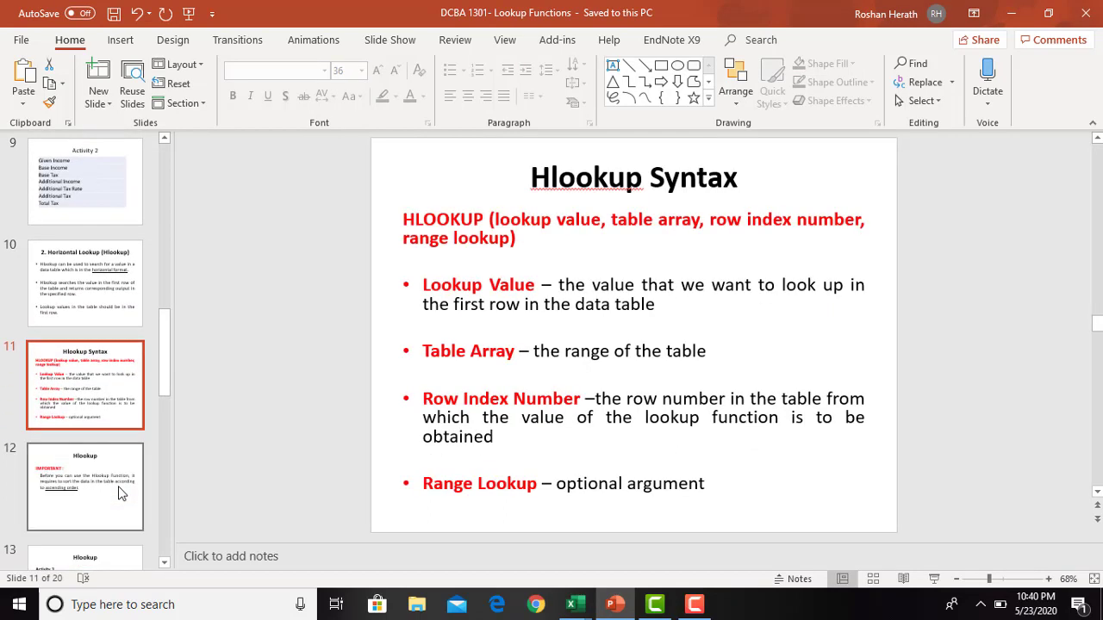
pyautogui.press('Down')
pyautogui.press('Down')
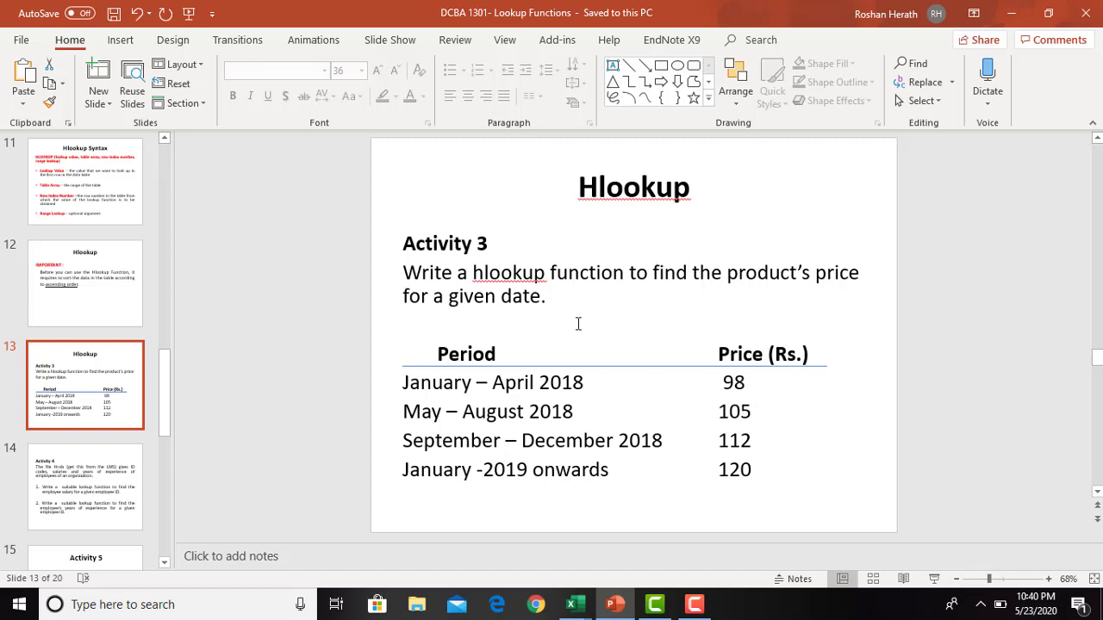
pyautogui.moveTo(430, 354); pyautogui.dragTo(762, 470)
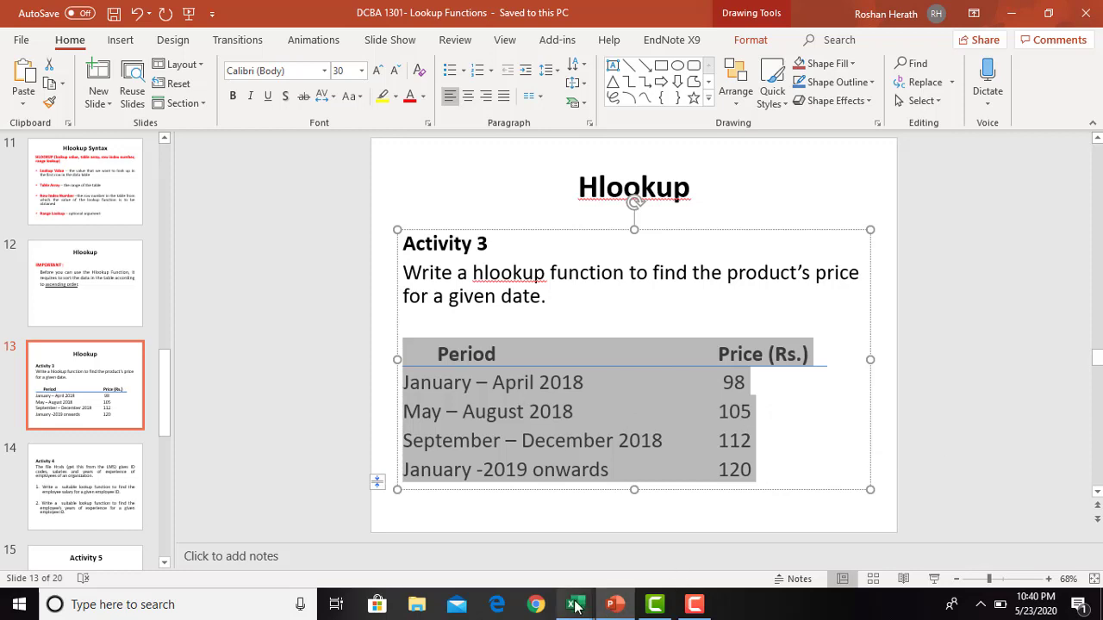
# - Switch to the Lookup Functions 2 workbook in Excel, paste the table at B2 of Sheet3 matching destination formatting, and autofit column B
pyautogui.moveTo(576, 607)
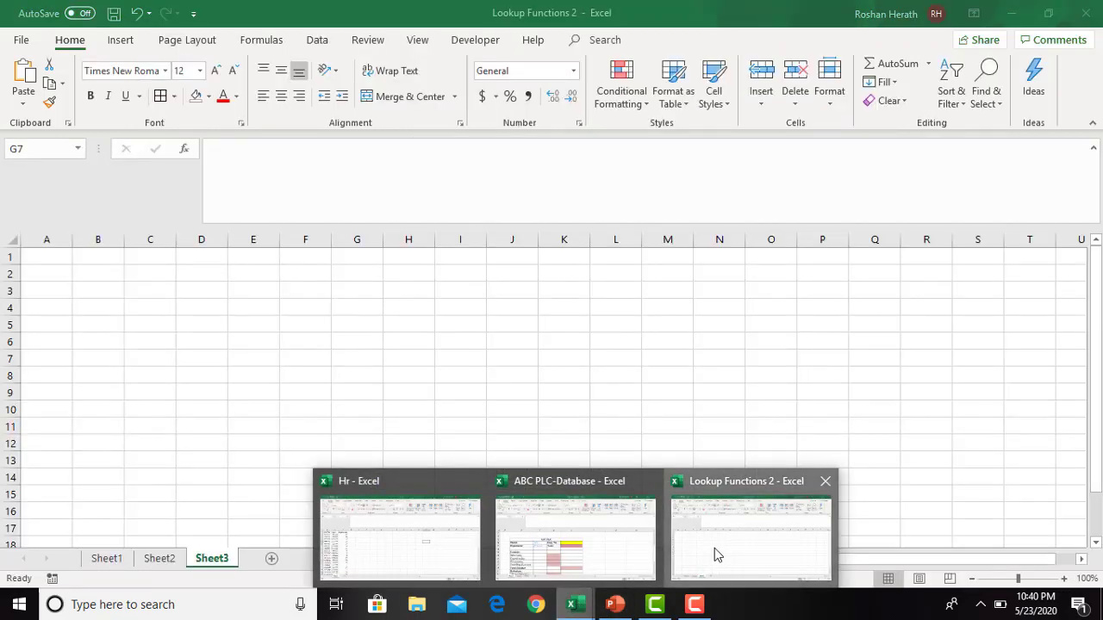
pyautogui.click(714, 548)
pyautogui.click(93, 275)
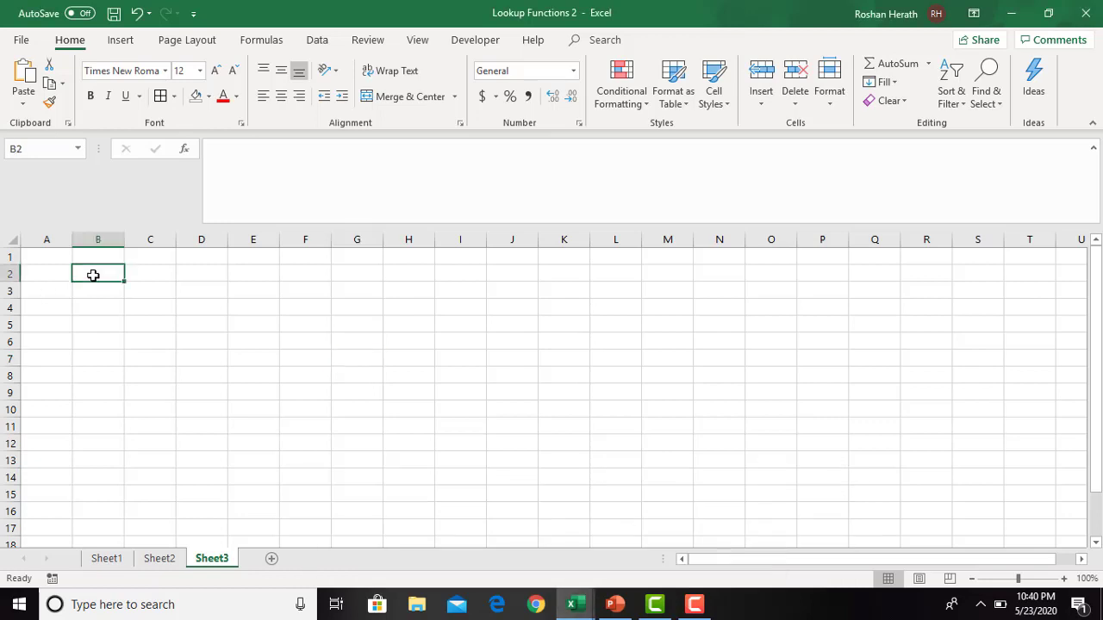
pyautogui.rightClick(91, 273)
pyautogui.click(127, 293)
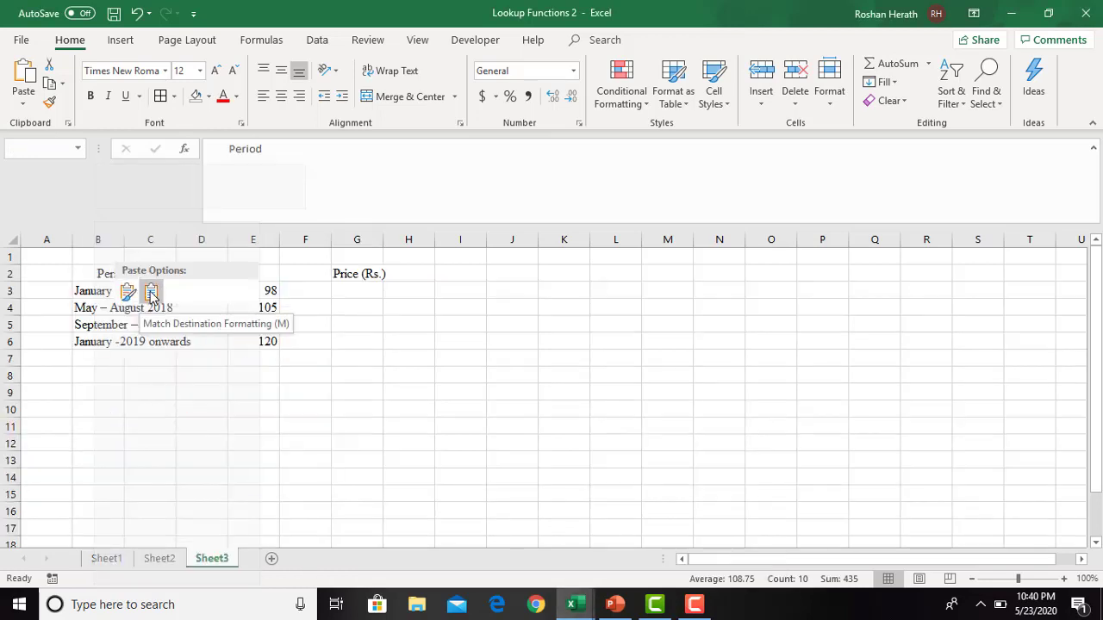
pyautogui.click(151, 293)
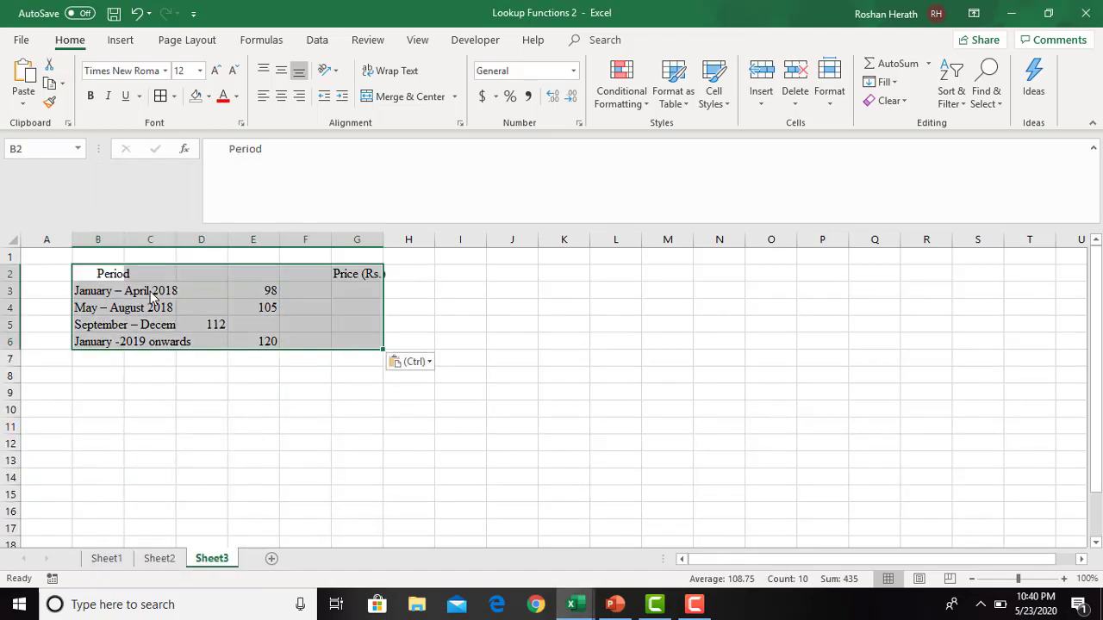
pyautogui.doubleClick(124, 239)
pyautogui.click(250, 363)
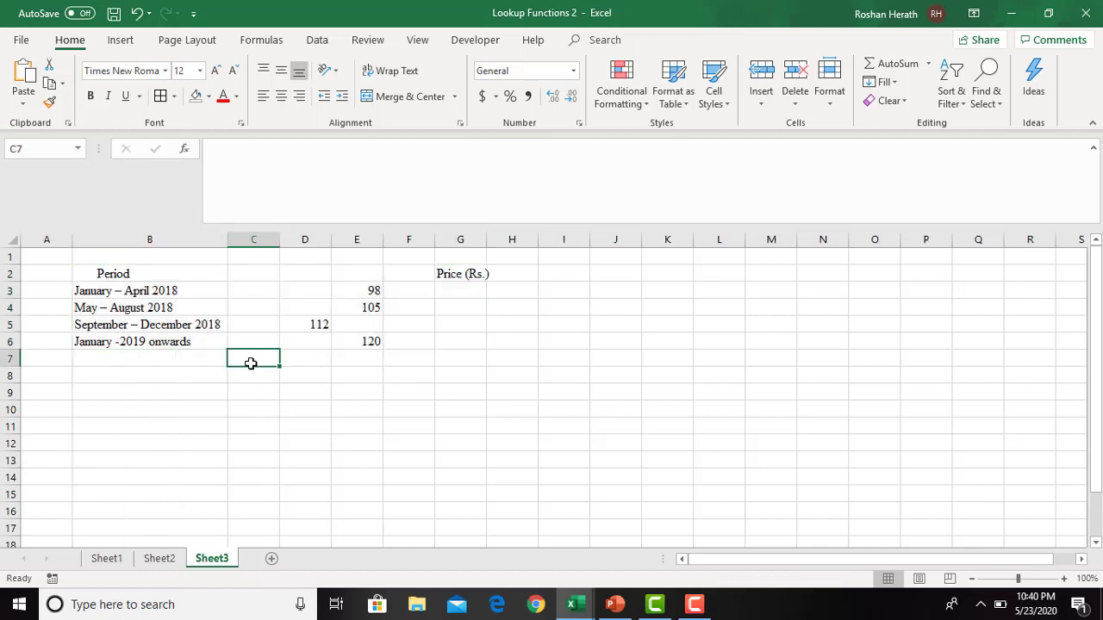
# - Move the Price (Rs.) heading from G2 to C2 and widen column C to fit it
pyautogui.click(443, 277)
pyautogui.hotkey('ctrl', 'c')
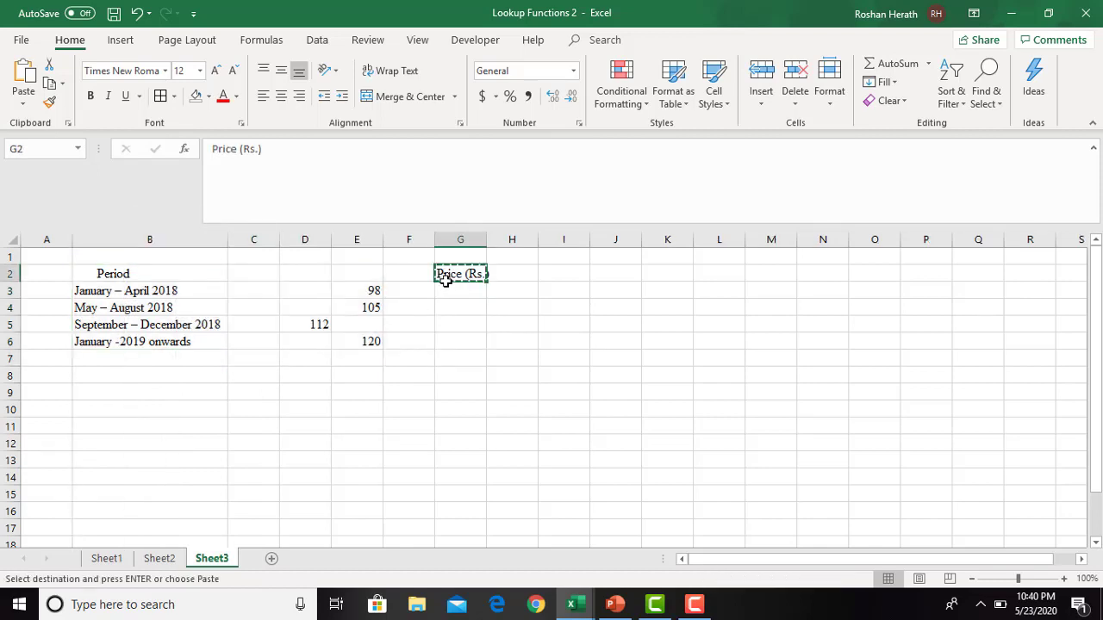
pyautogui.click(250, 272)
pyautogui.press('Return')
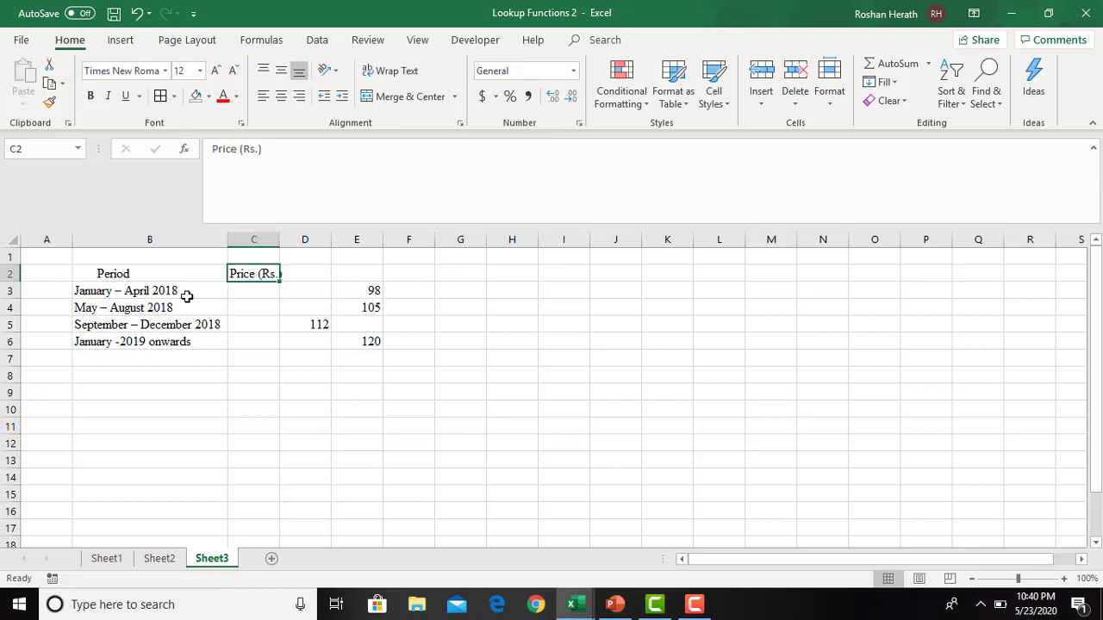
pyautogui.moveTo(280, 238); pyautogui.dragTo(285, 238)
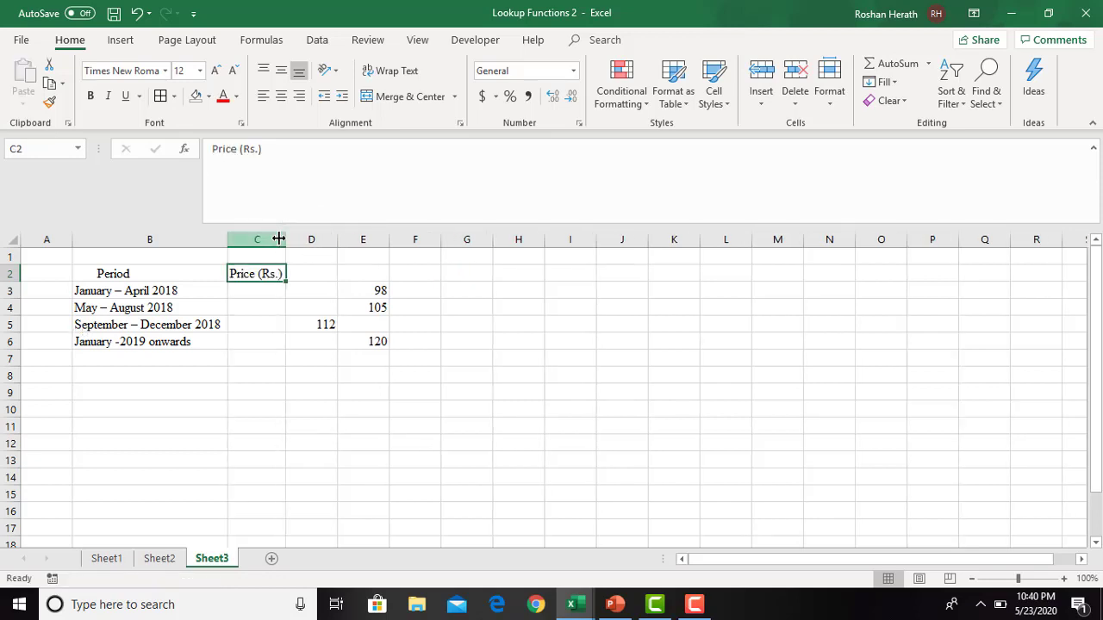
# - Move the price 98 from E3 to C3 and the price 105 from E4 to C4
pyautogui.click(379, 291)
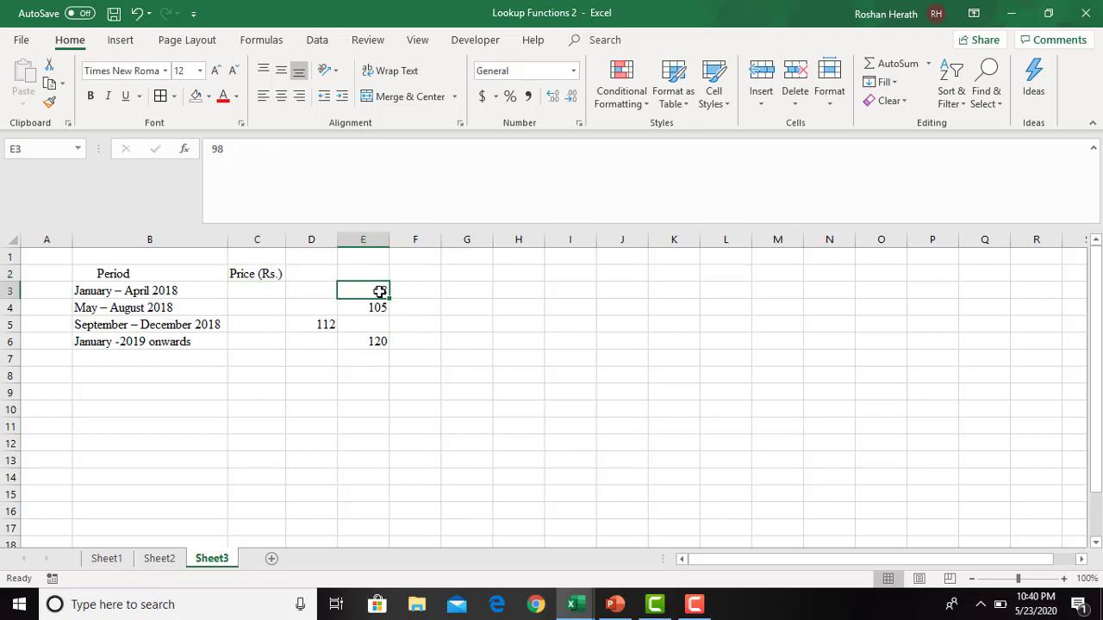
pyautogui.hotkey('ctrl', 'c')
pyautogui.click(250, 293)
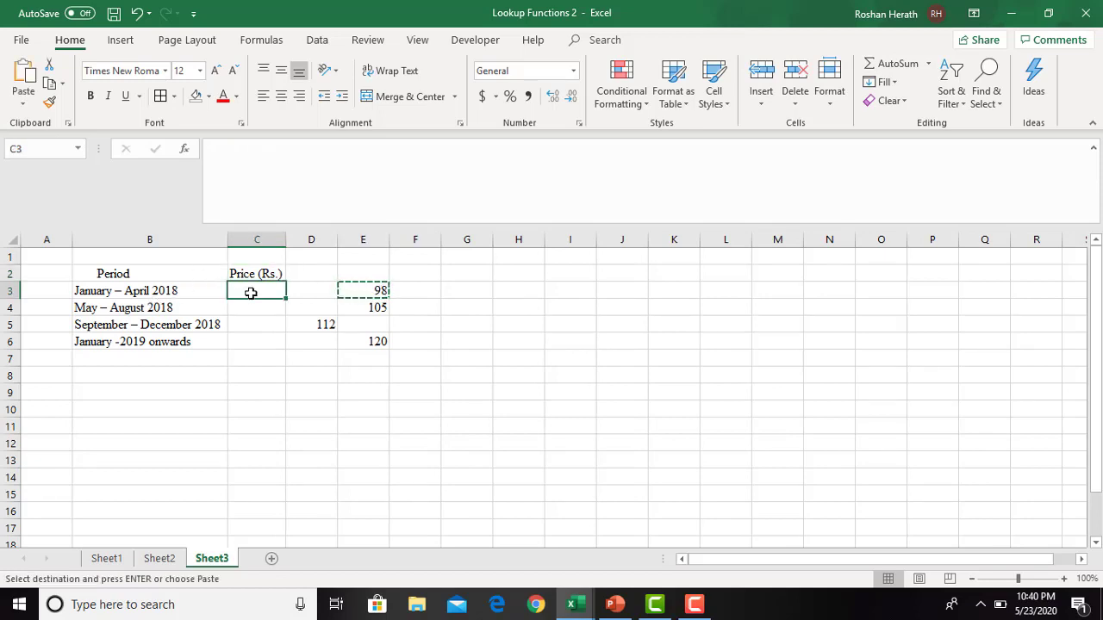
pyautogui.press('Return')
pyautogui.click(369, 310)
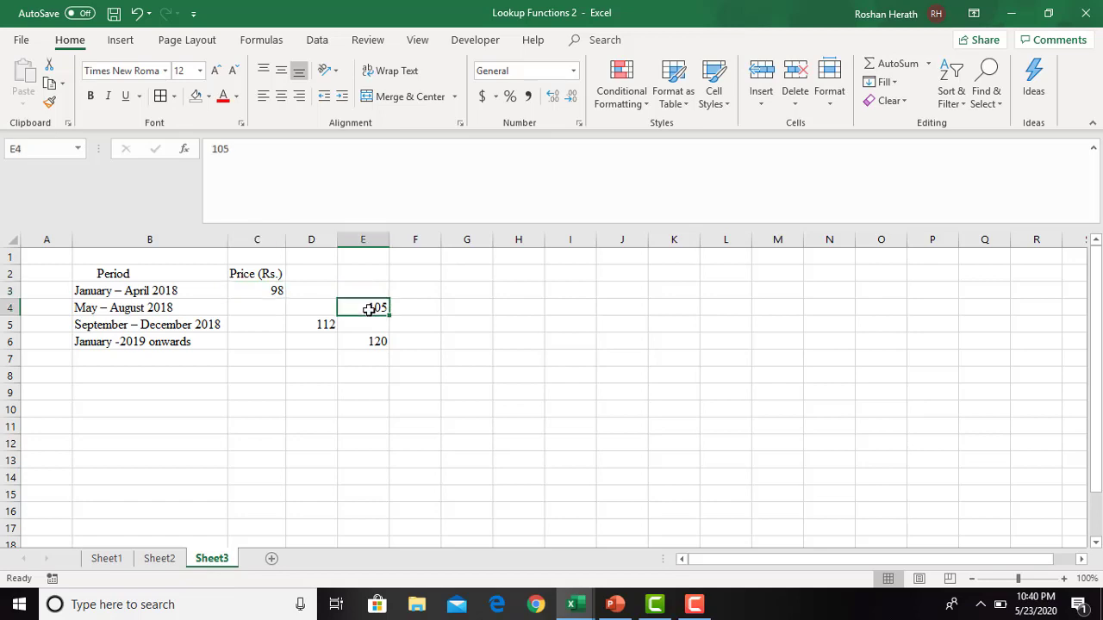
pyautogui.hotkey('ctrl', 'c')
pyautogui.click(266, 307)
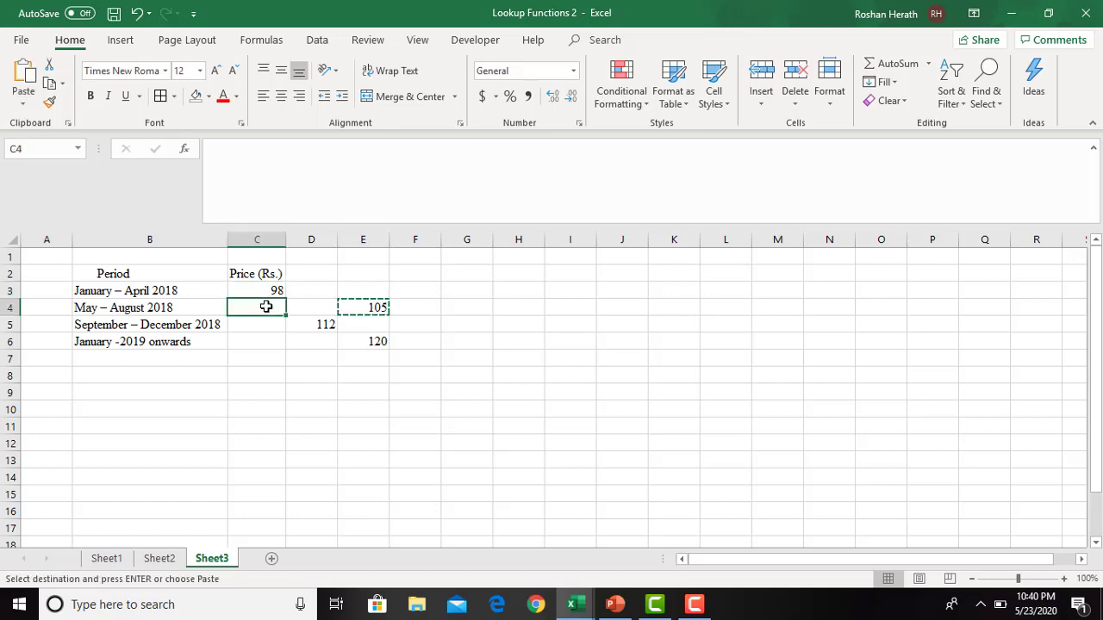
pyautogui.press('Return')
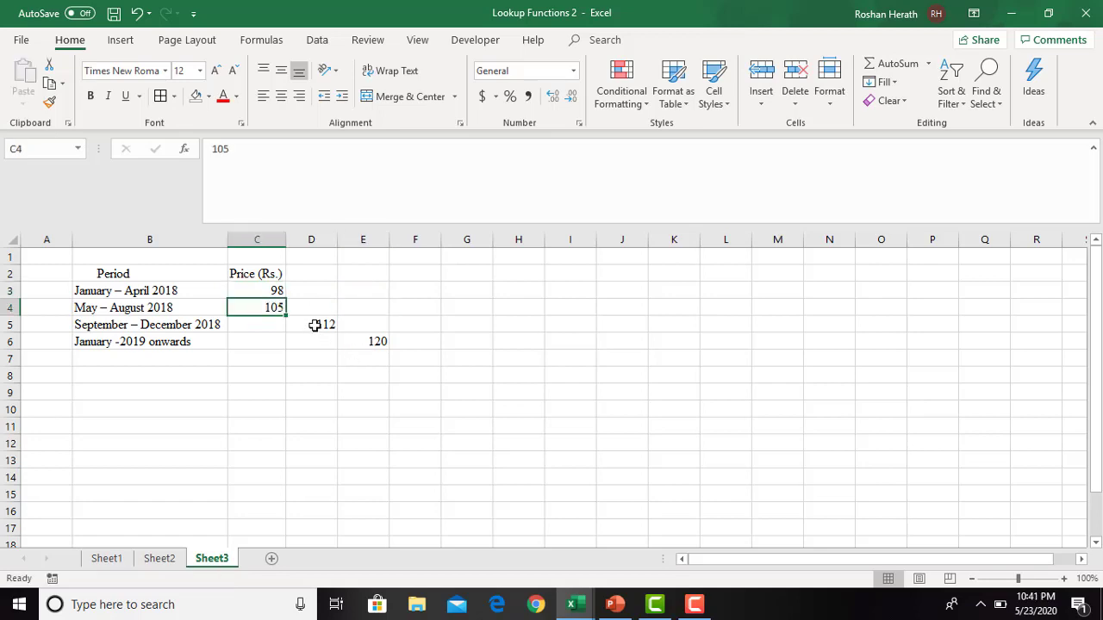
# - Move the price 112 from D5 to C5 and the price 120 from E6 to C6
pyautogui.click(314, 325)
pyautogui.hotkey('ctrl', 'c')
pyautogui.click(264, 328)
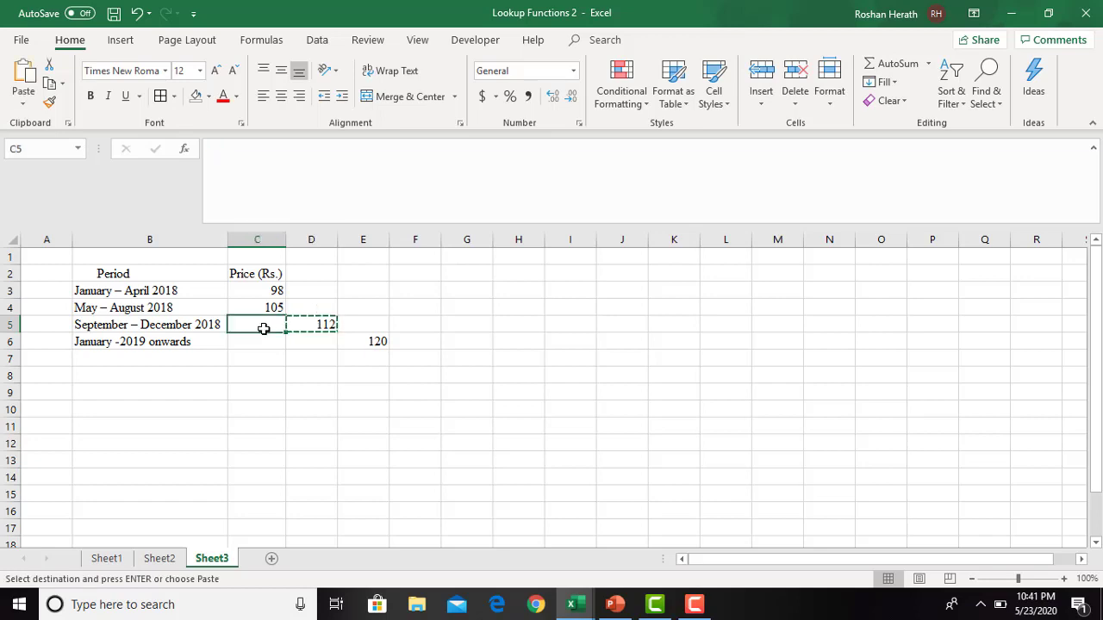
pyautogui.press('Return')
pyautogui.click(366, 339)
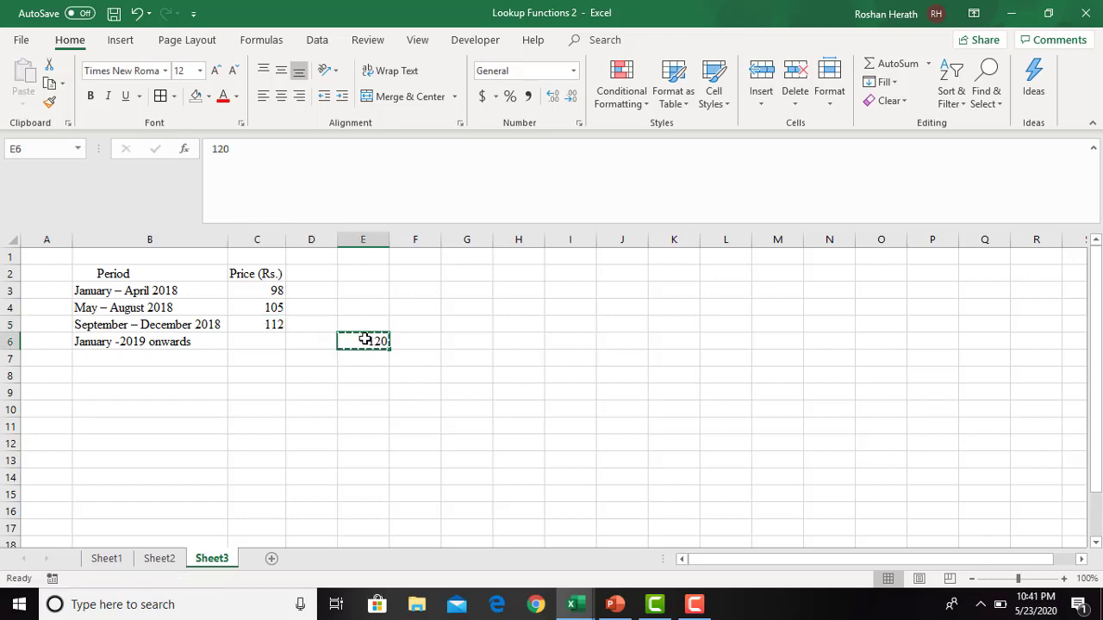
pyautogui.hotkey('ctrl', 'c')
pyautogui.click(263, 339)
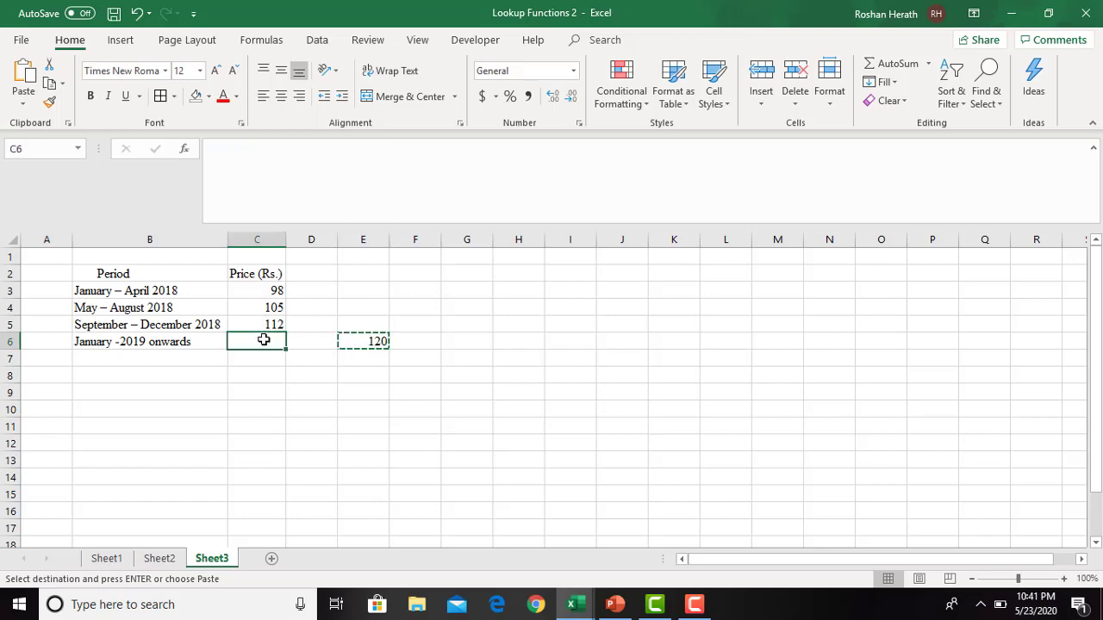
pyautogui.press('Return')
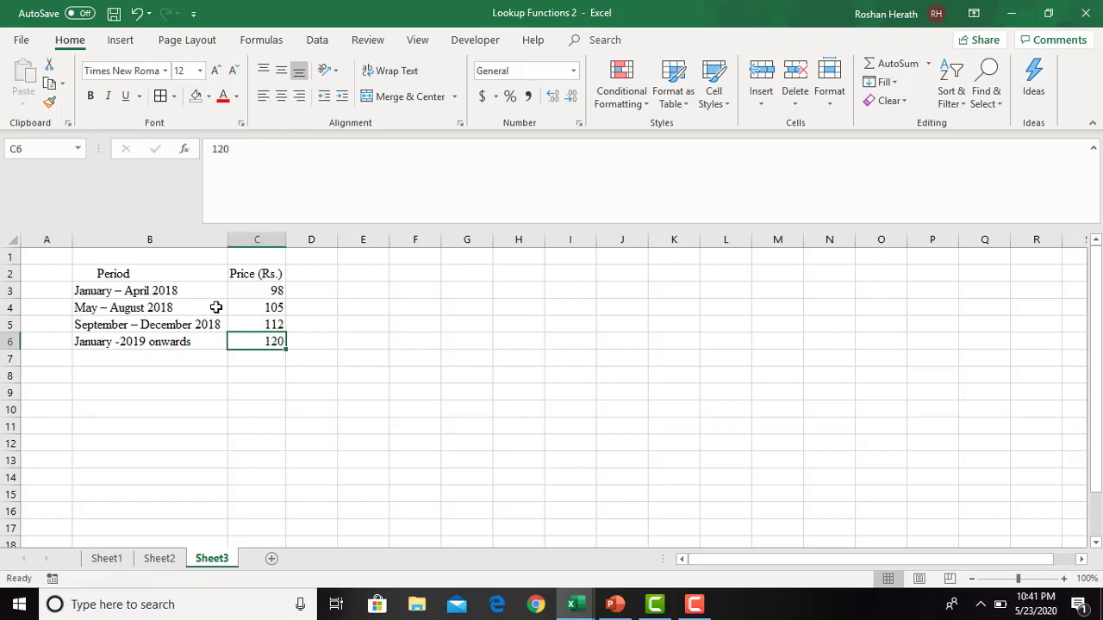
pyautogui.click(328, 389)
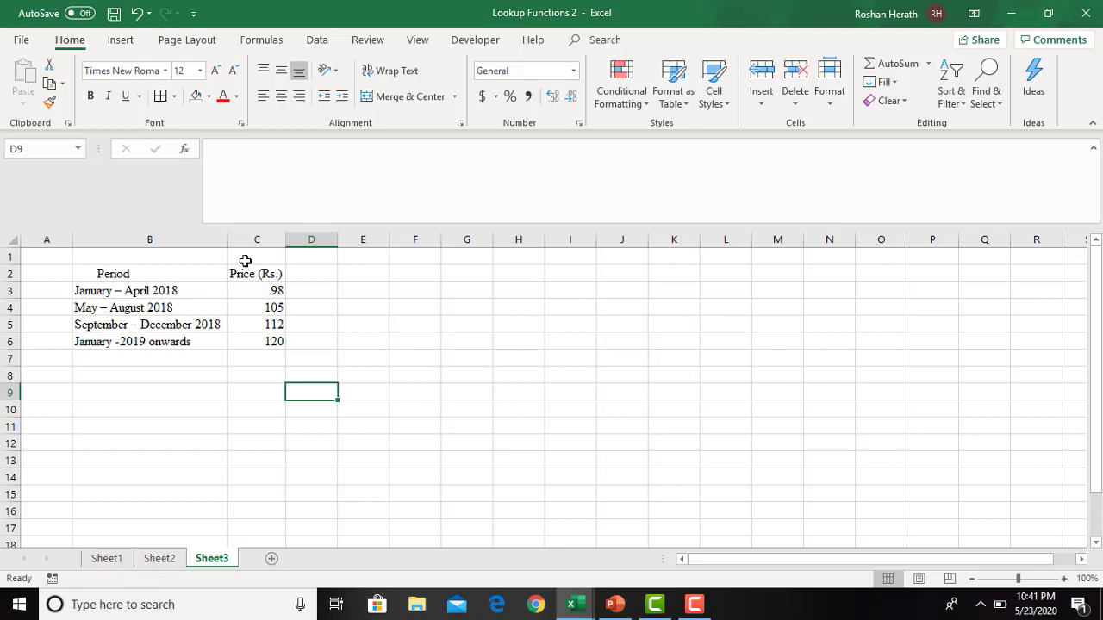
# - Examine the periods and their matching prices in the table on Sheet3
pyautogui.click(255, 341)
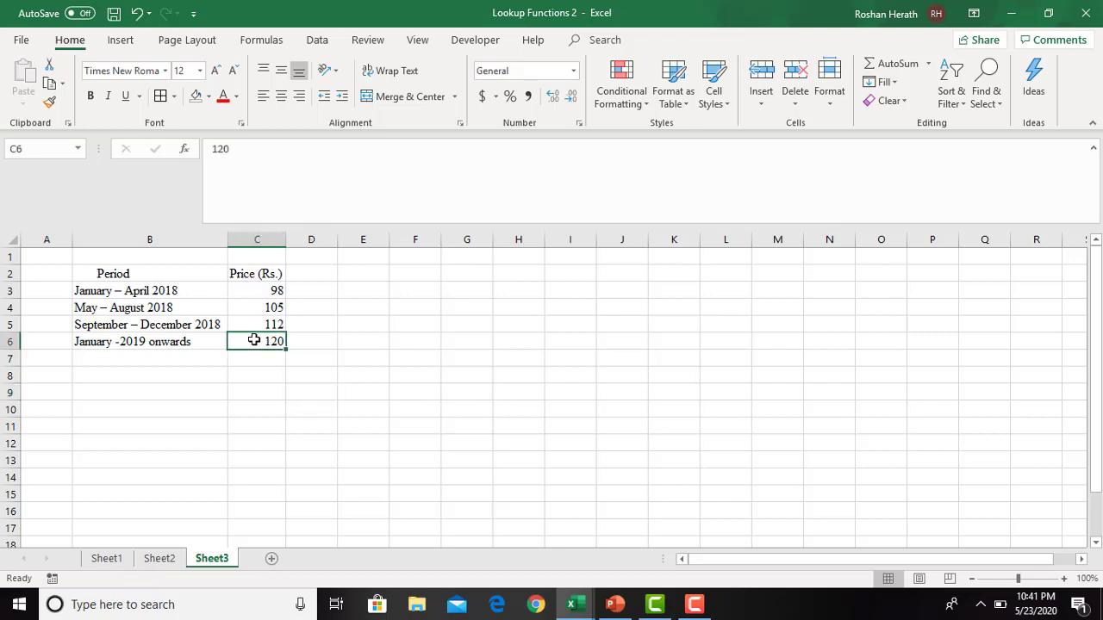
pyautogui.click(305, 404)
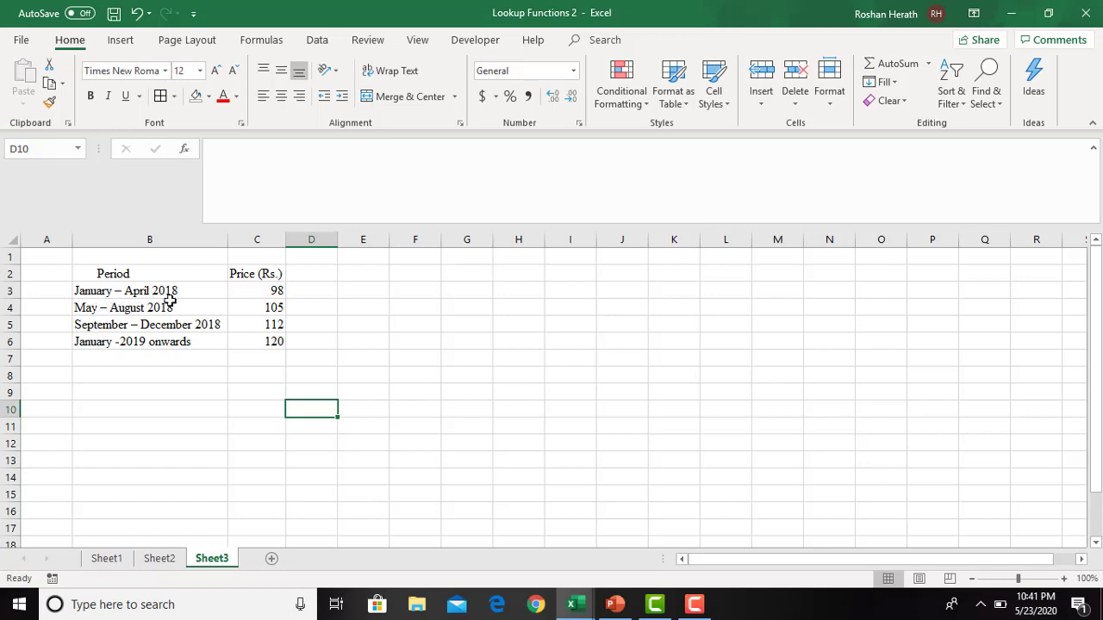
pyautogui.click(278, 290)
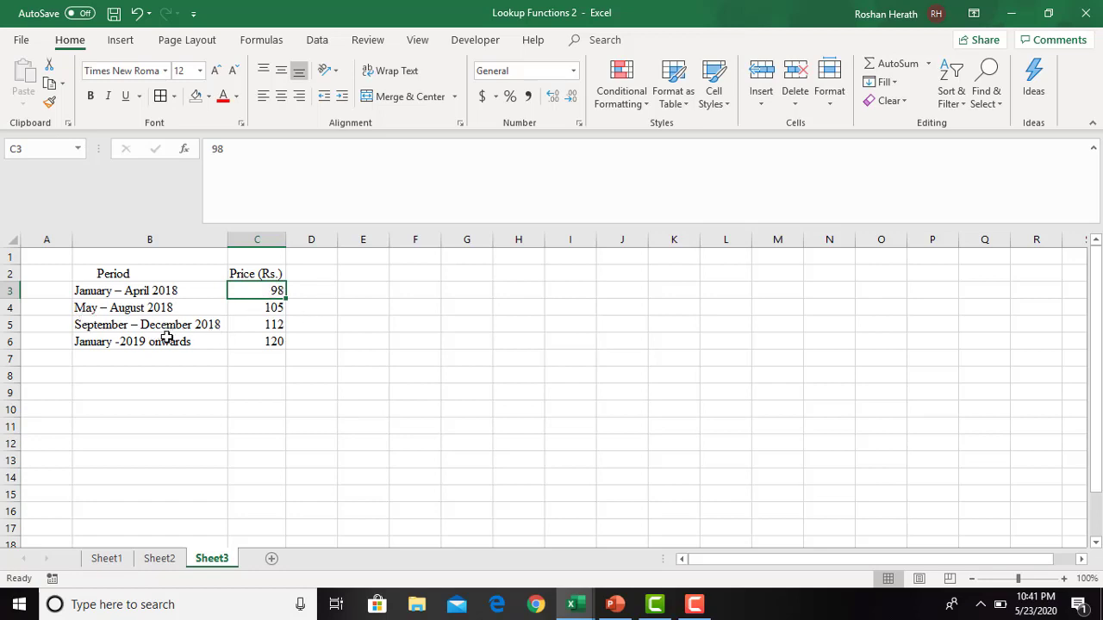
pyautogui.click(263, 324)
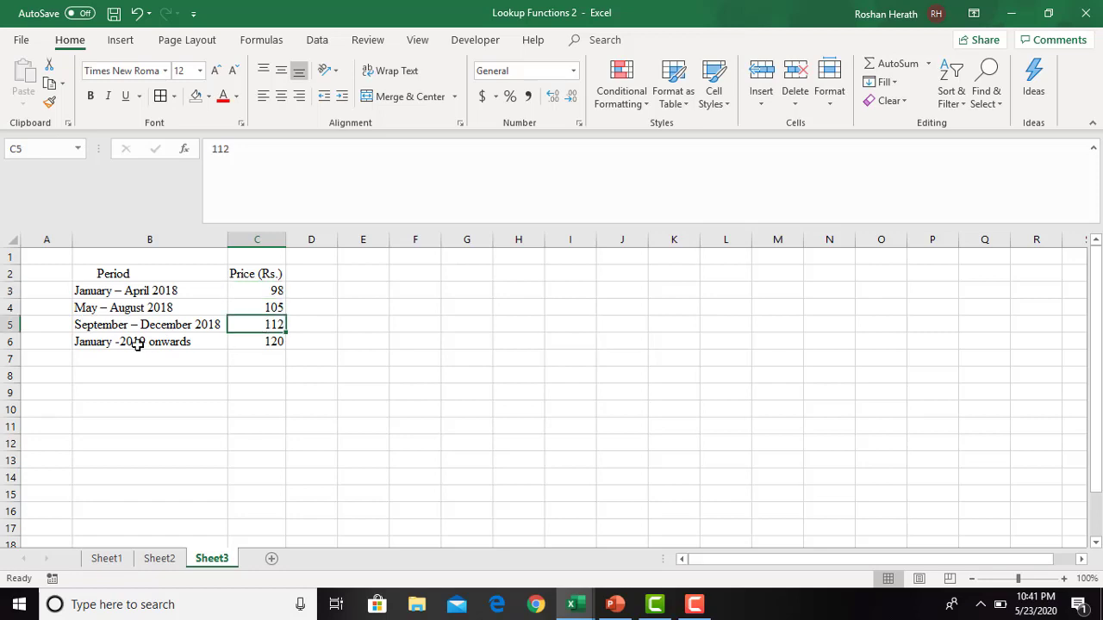
pyautogui.click(103, 353)
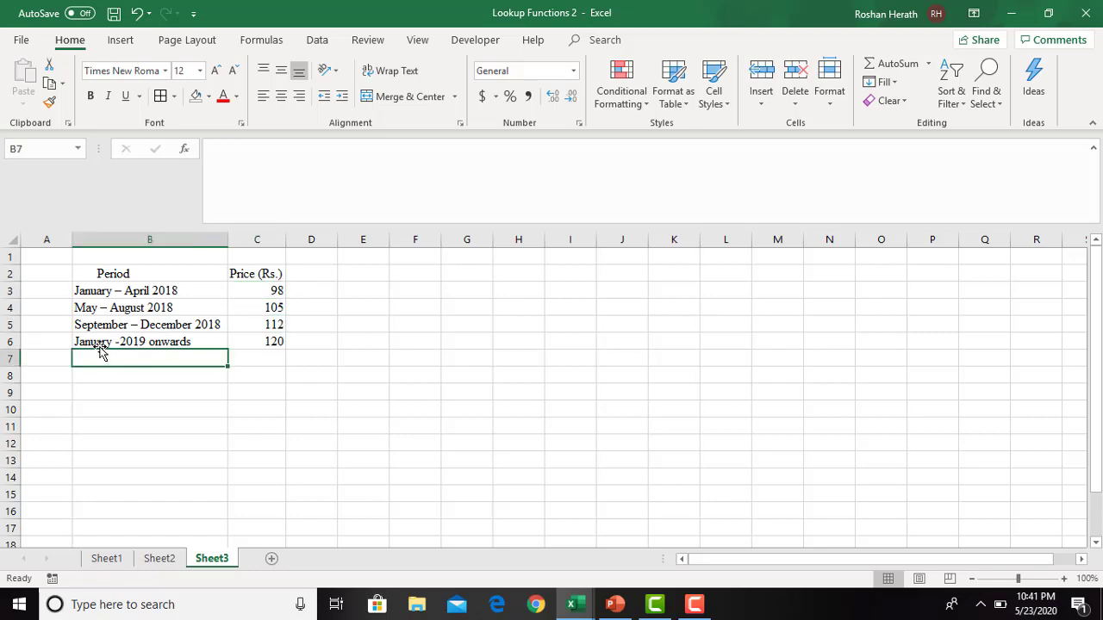
pyautogui.click(114, 338)
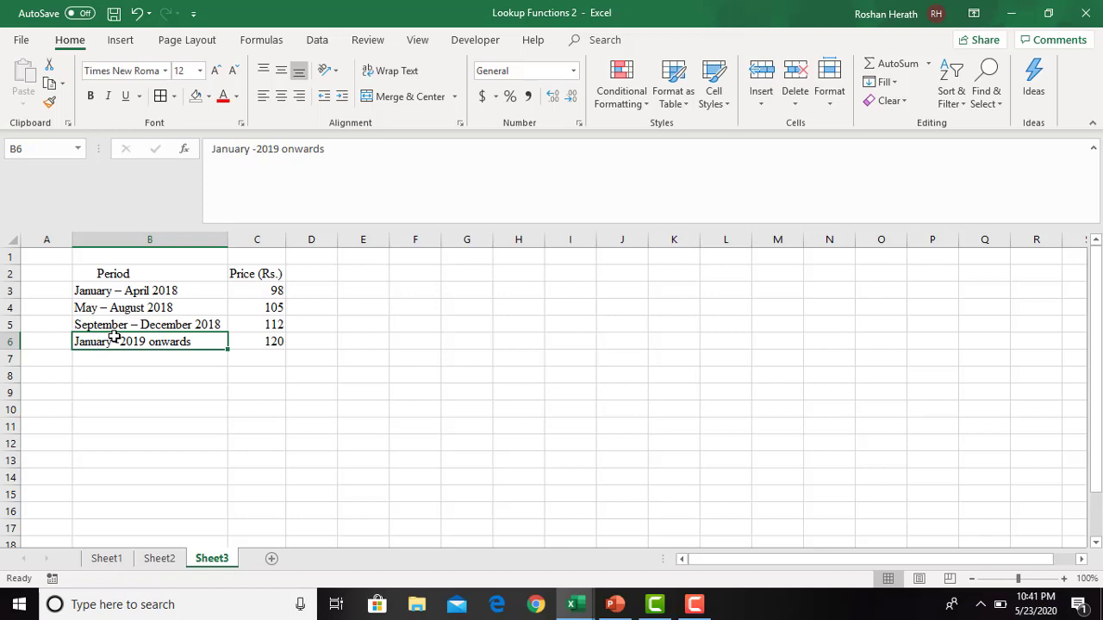
pyautogui.click(130, 292)
pyautogui.click(153, 308)
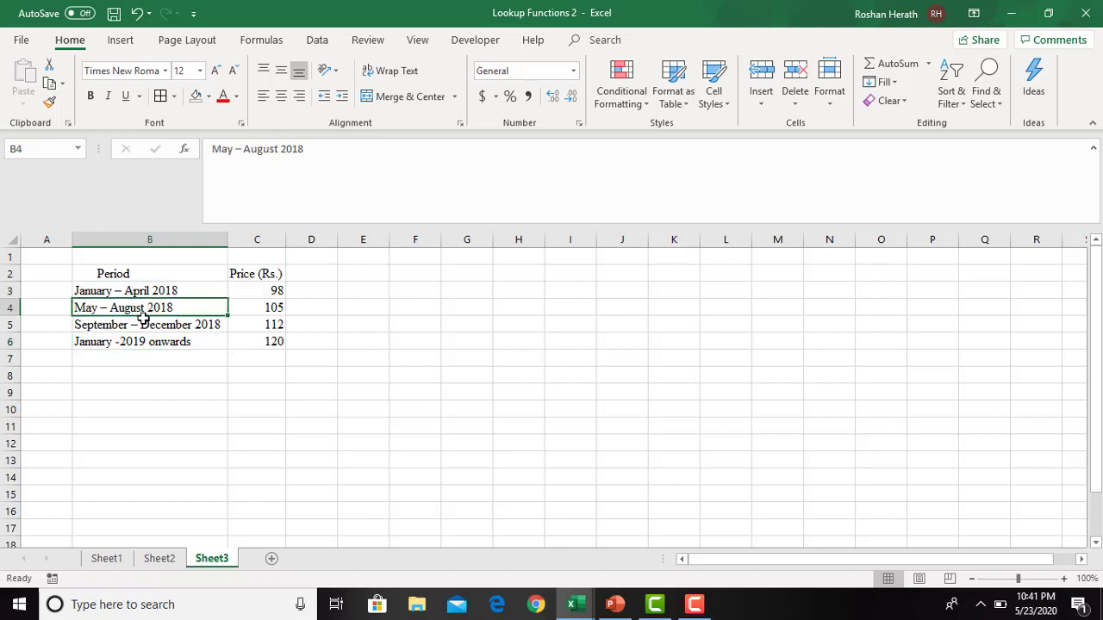
pyautogui.click(142, 321)
# - Apply all borders to the period and price table in B2:C6
pyautogui.moveTo(145, 274); pyautogui.dragTo(247, 345)
pyautogui.click(158, 98)
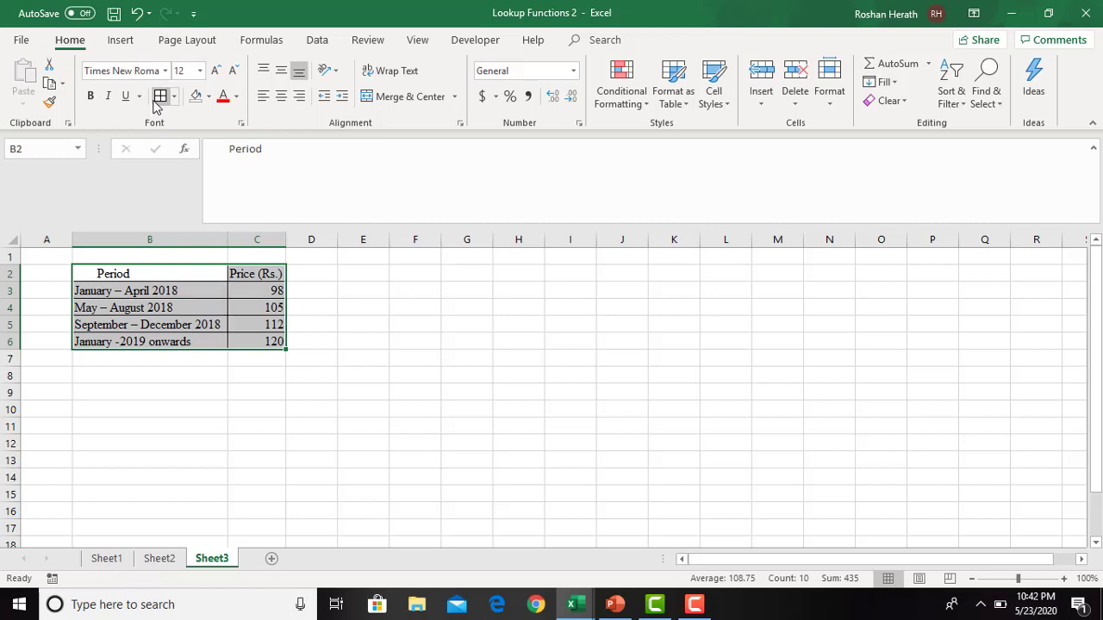
pyautogui.click(430, 374)
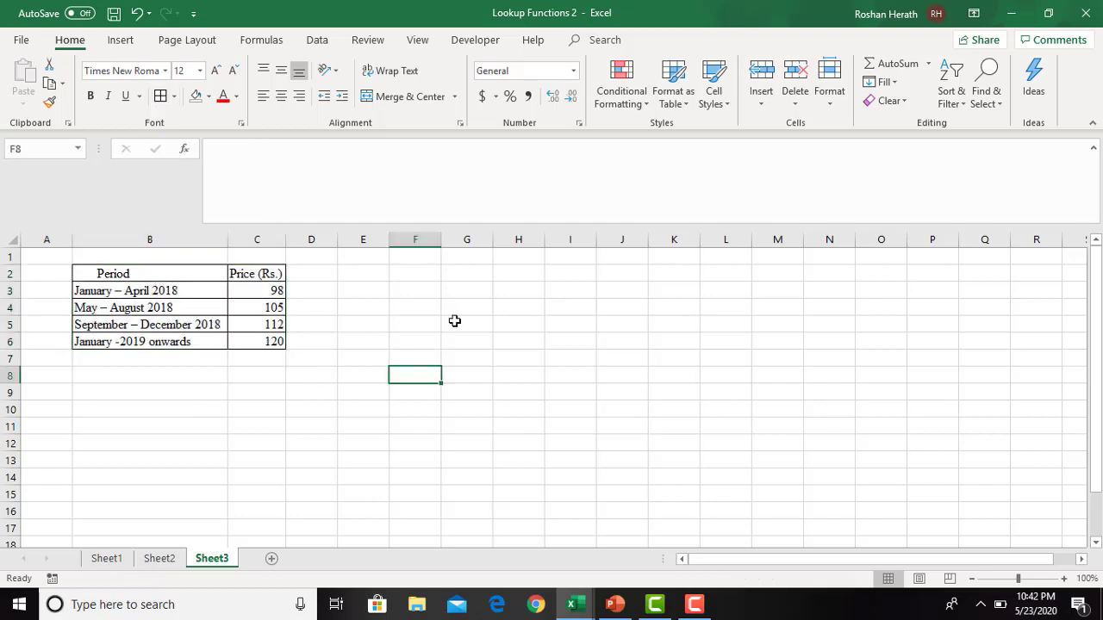
pyautogui.click(199, 394)
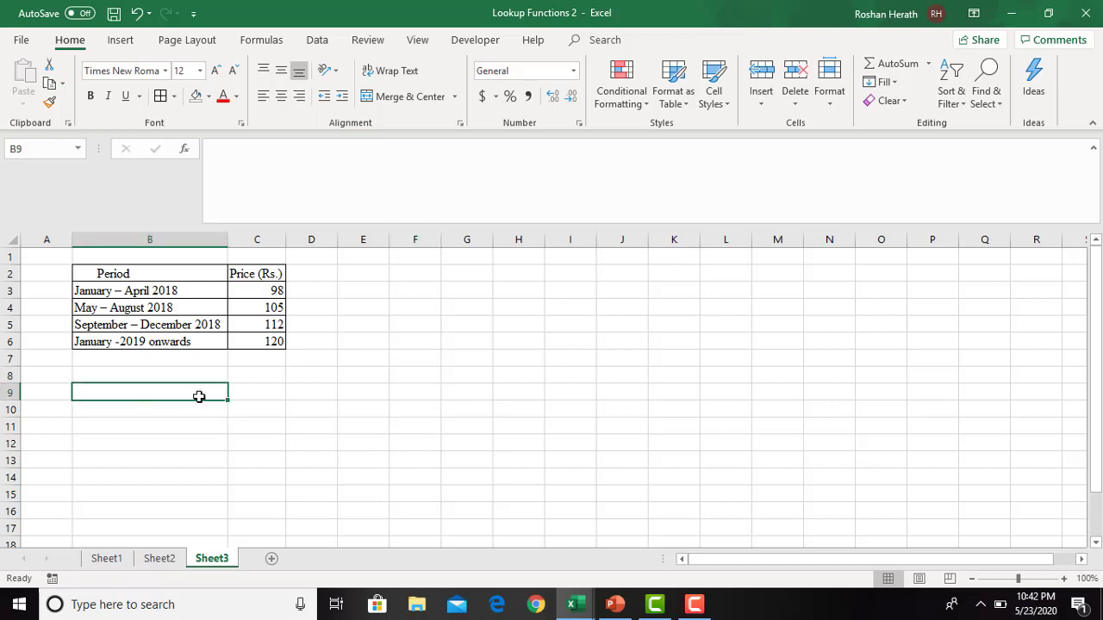
pyautogui.click(154, 412)
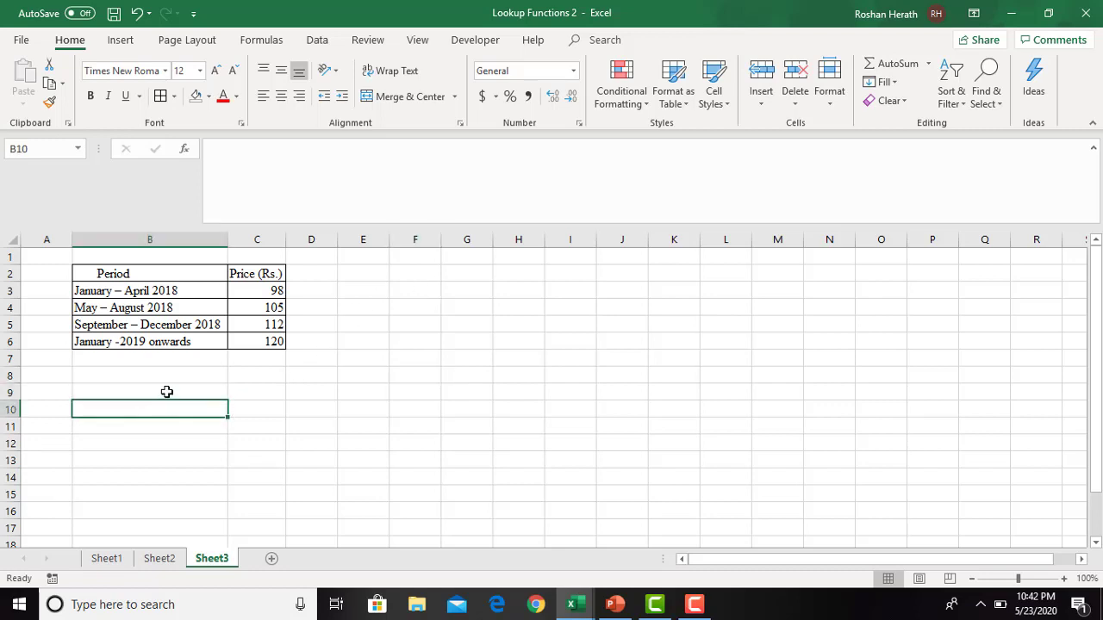
pyautogui.click(167, 392)
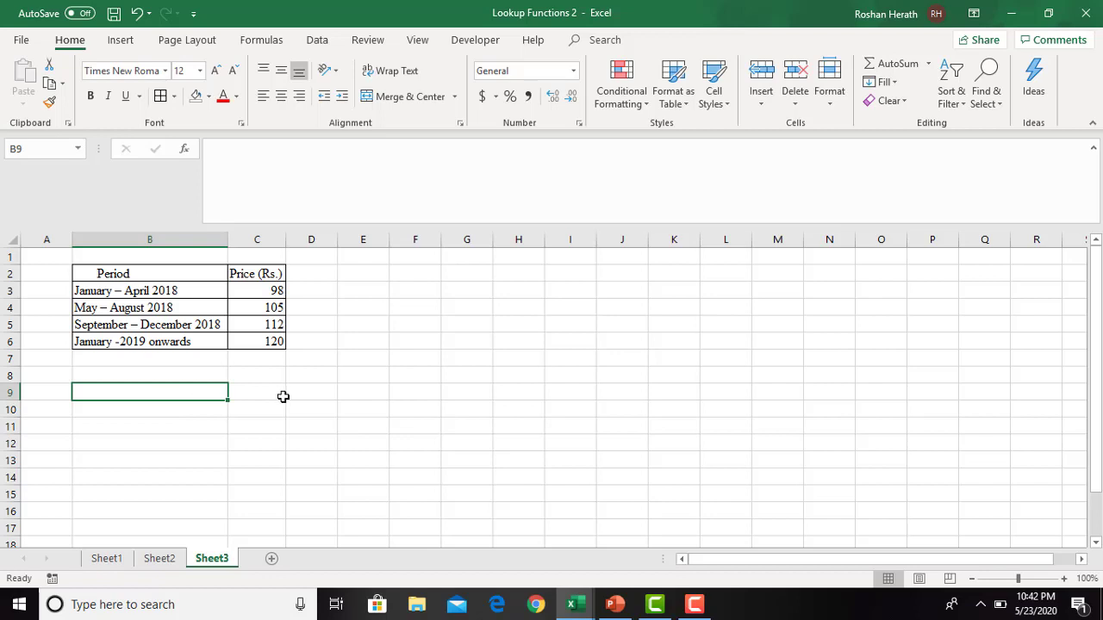
# - Try moving the Period heading from B2 to G3 with column G autofitted, and undo both changes
pyautogui.click(150, 275)
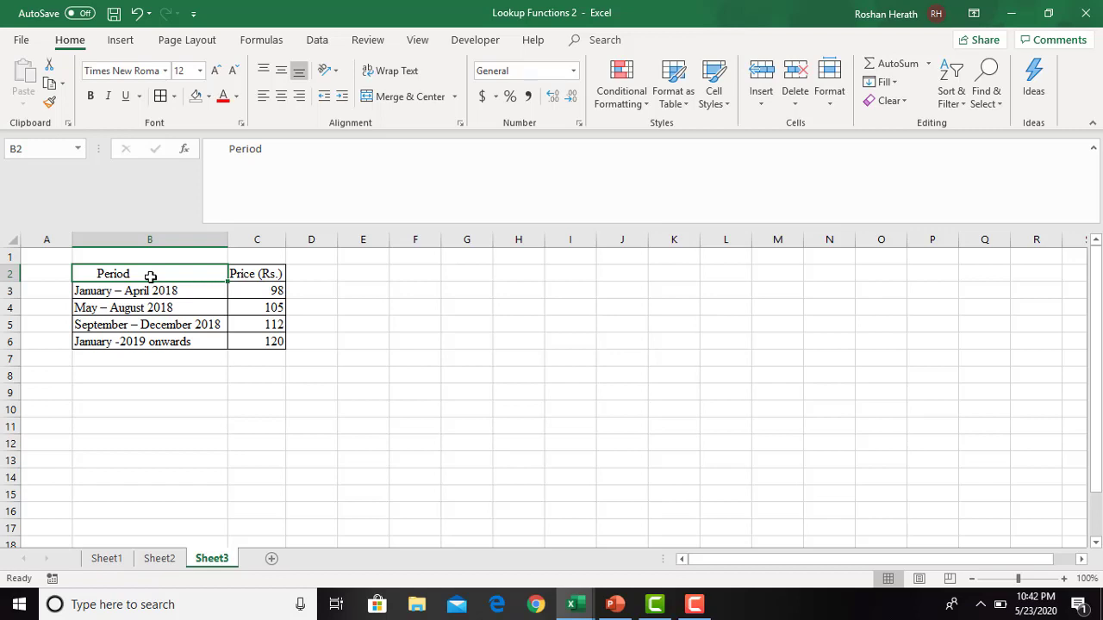
pyautogui.hotkey('ctrl', 'c')
pyautogui.click(464, 287)
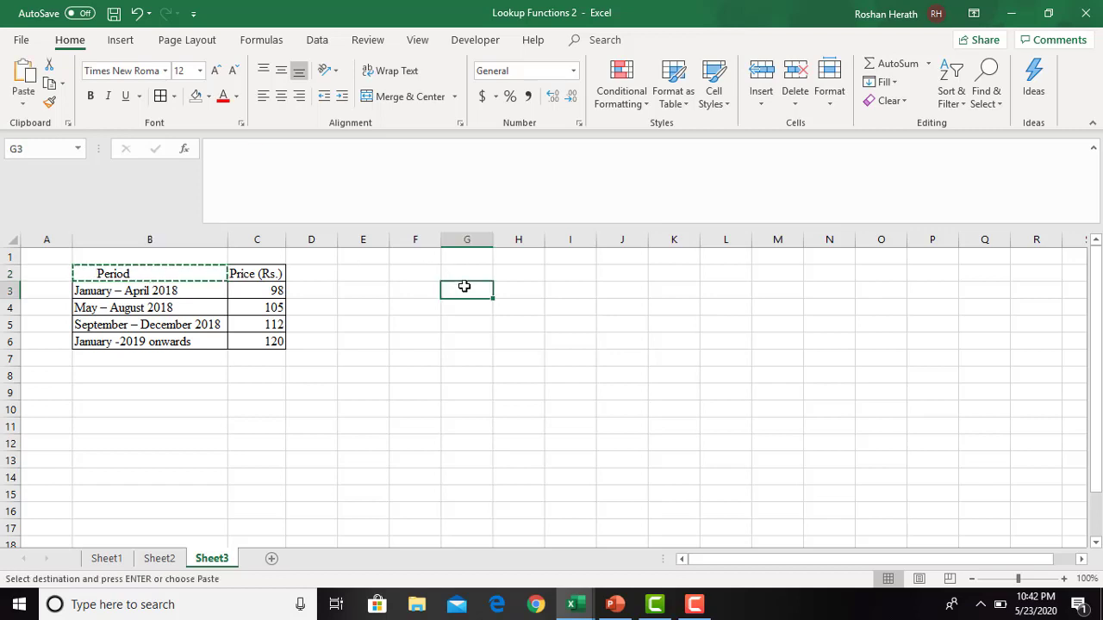
pyautogui.hotkey('ctrl', 'v')
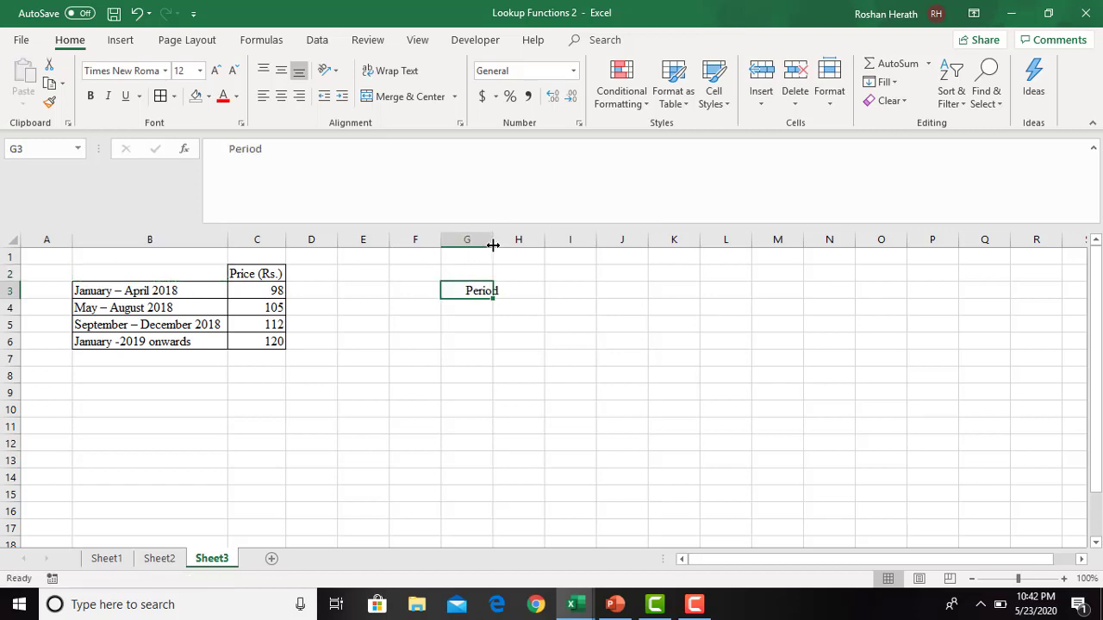
pyautogui.doubleClick(493, 245)
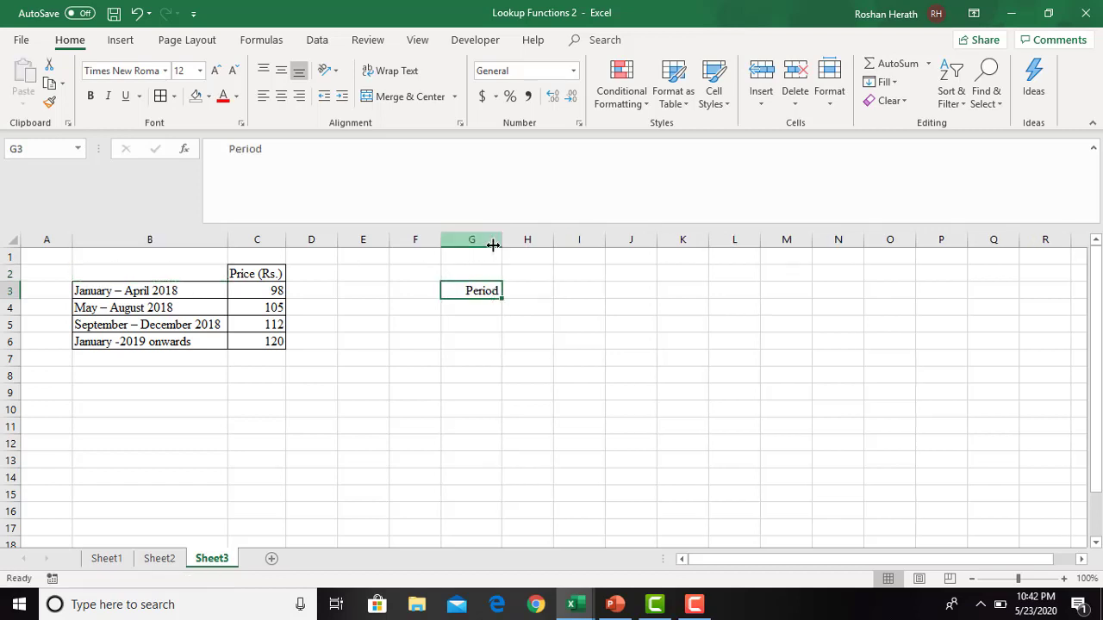
pyautogui.click(137, 14)
pyautogui.click(136, 14)
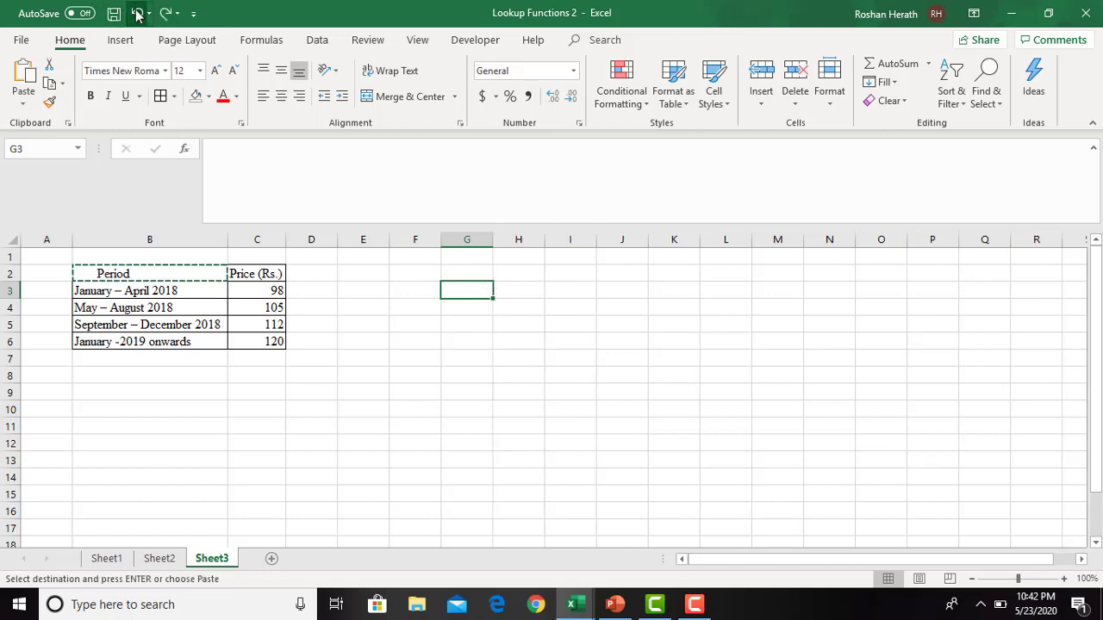
# - Copy the Period heading to G3 and the Price (Rs.) heading to G4, autofitting column G
pyautogui.click(181, 273)
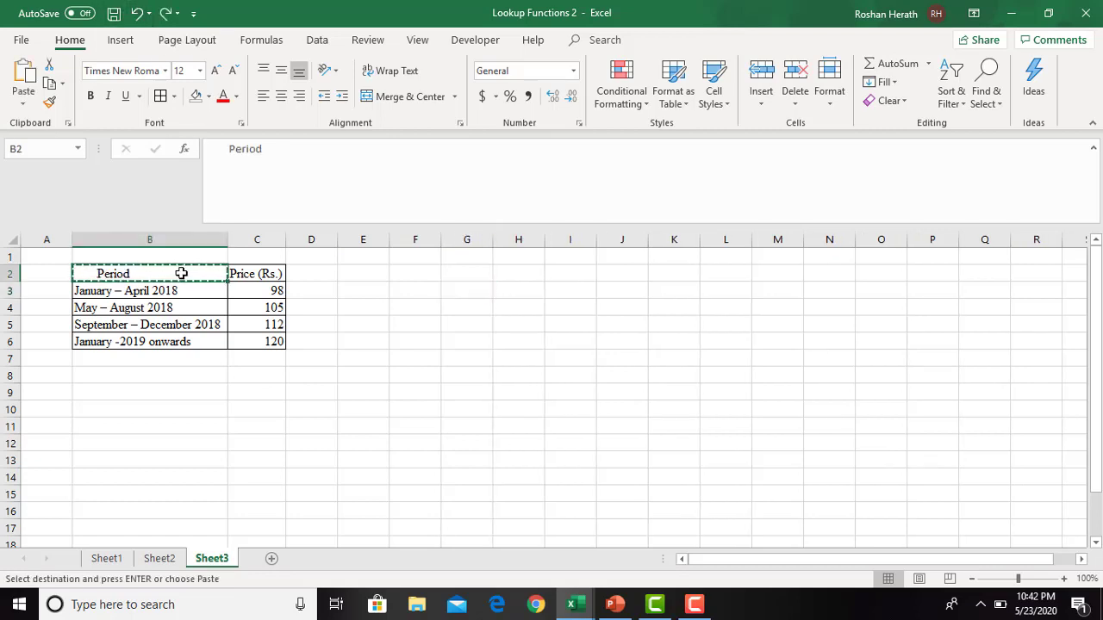
pyautogui.click(451, 290)
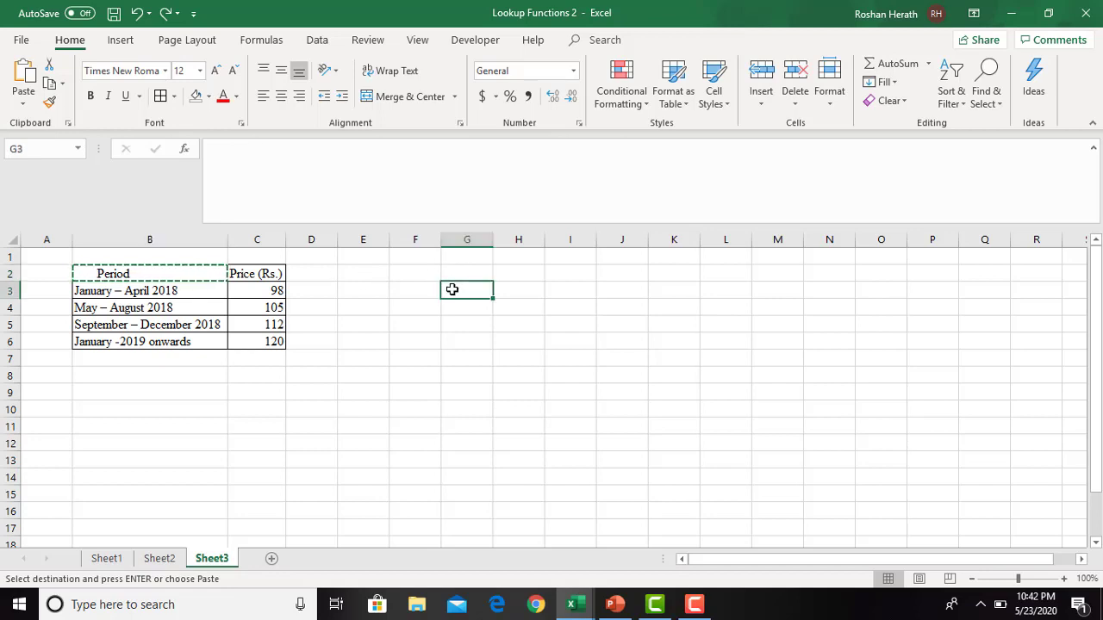
pyautogui.hotkey('ctrl', 'v')
pyautogui.doubleClick(495, 236)
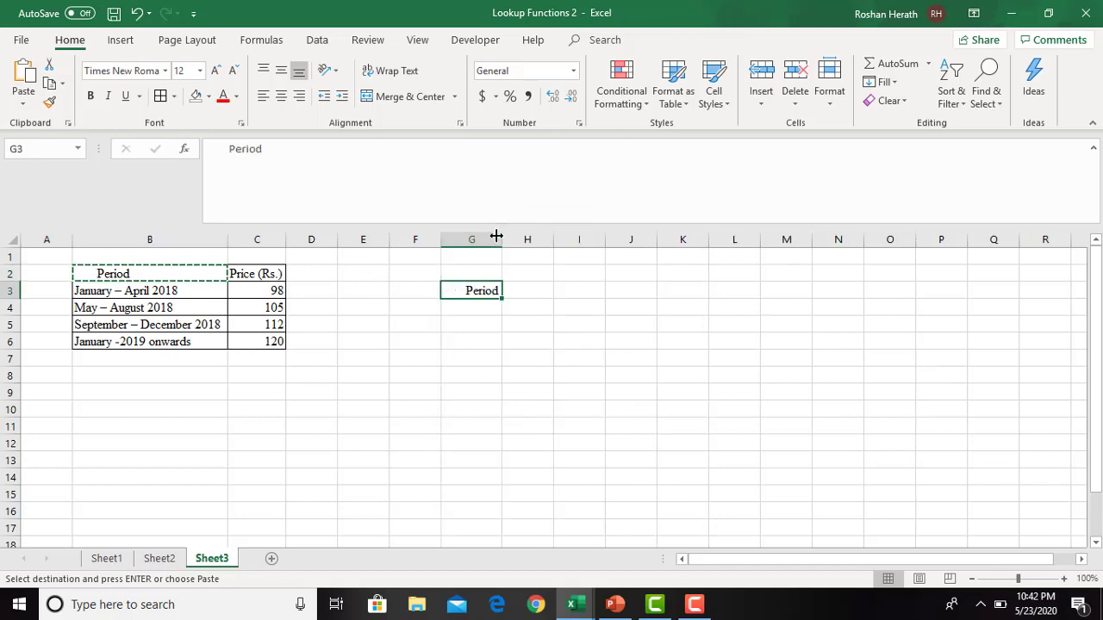
pyautogui.click(258, 274)
pyautogui.hotkey('ctrl', 'c')
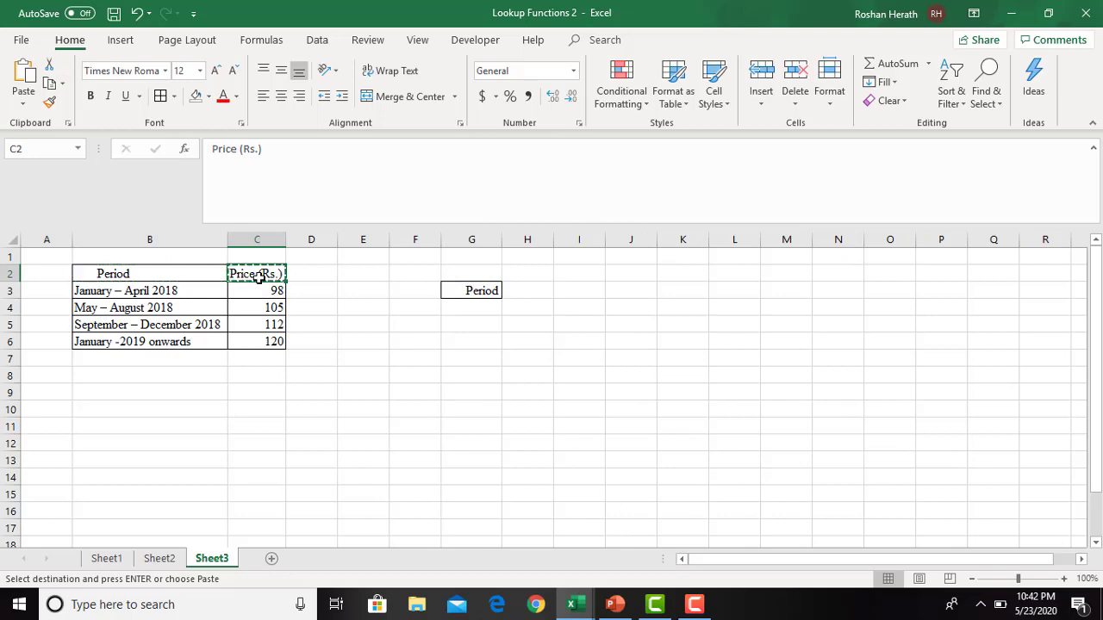
pyautogui.click(470, 305)
pyautogui.hotkey('ctrl', 'v')
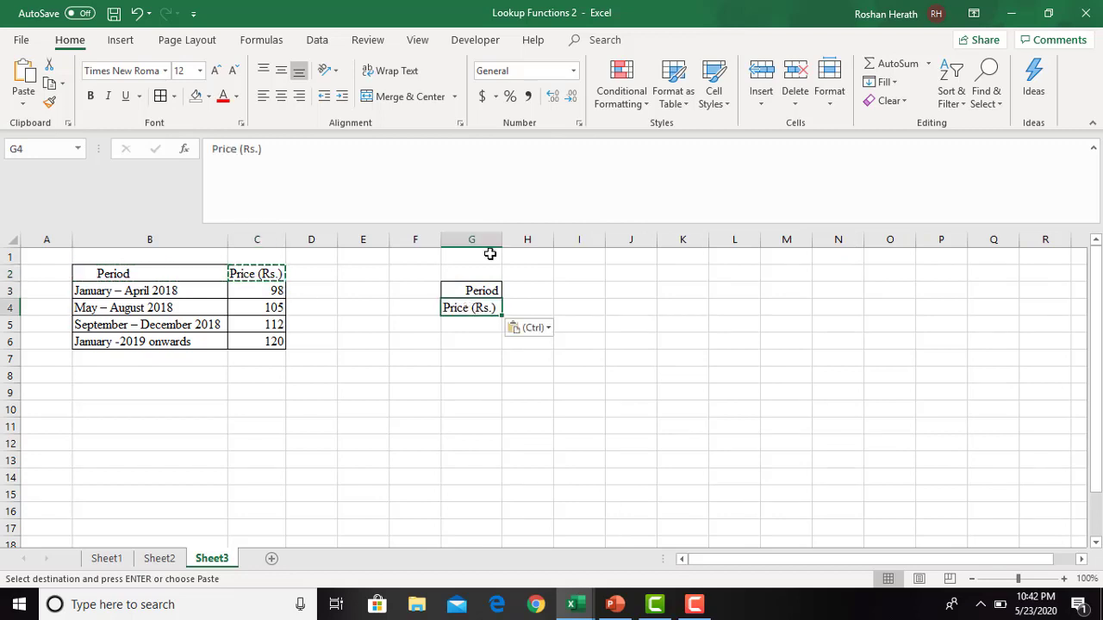
pyautogui.click(643, 330)
# - Enter the first period start date 1/1/2018 in H3 and widen columns H and I
pyautogui.click(592, 330)
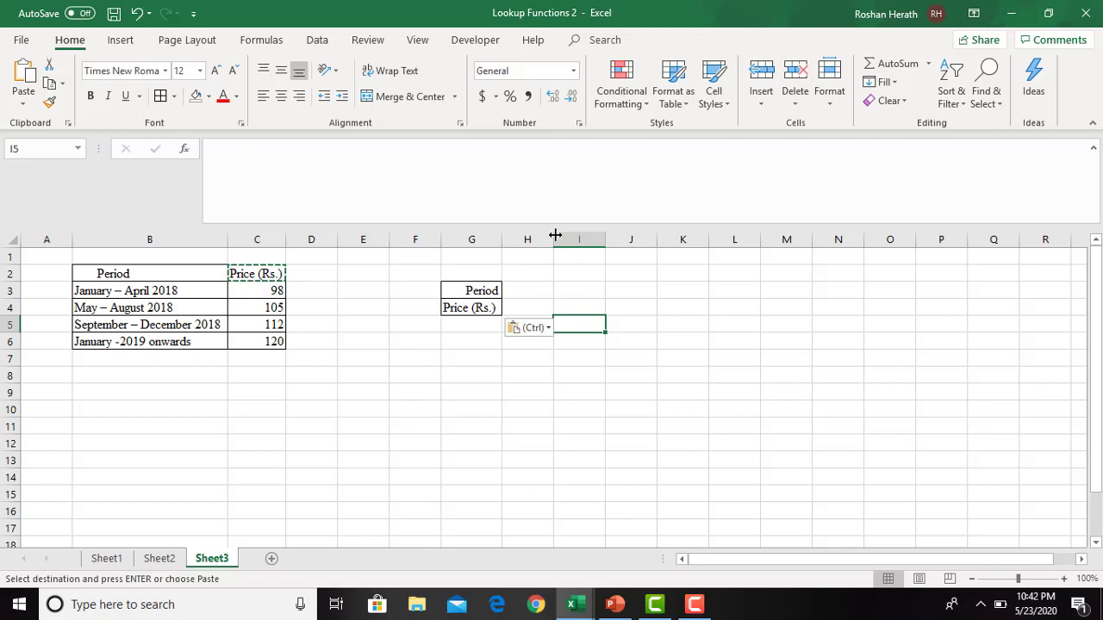
pyautogui.moveTo(555, 234); pyautogui.dragTo(603, 234)
pyautogui.click(531, 292)
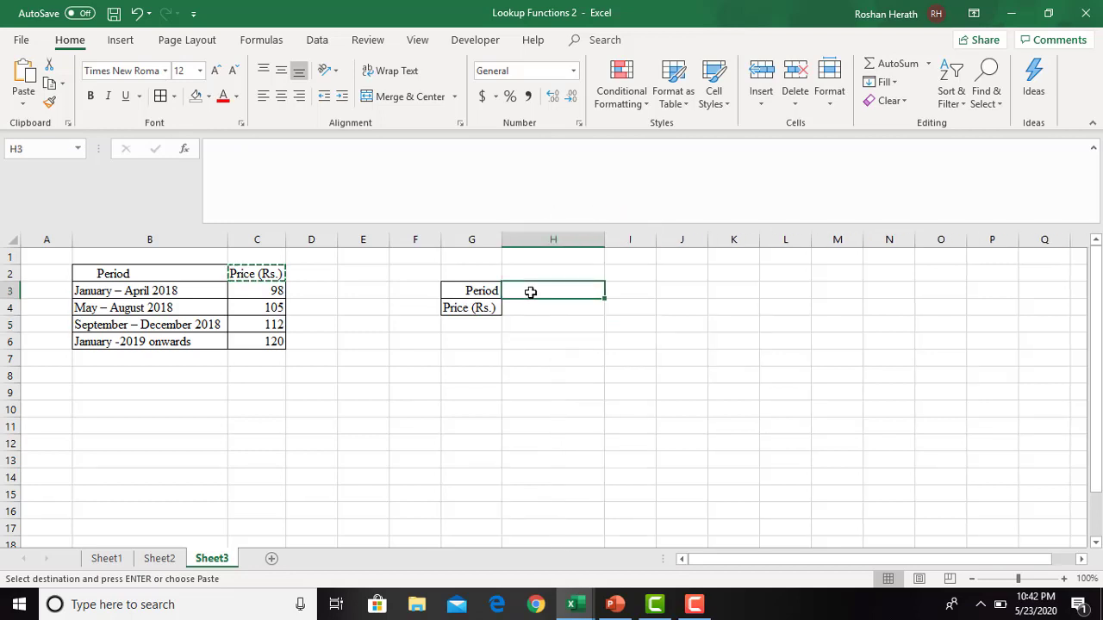
pyautogui.write('1/1/2')
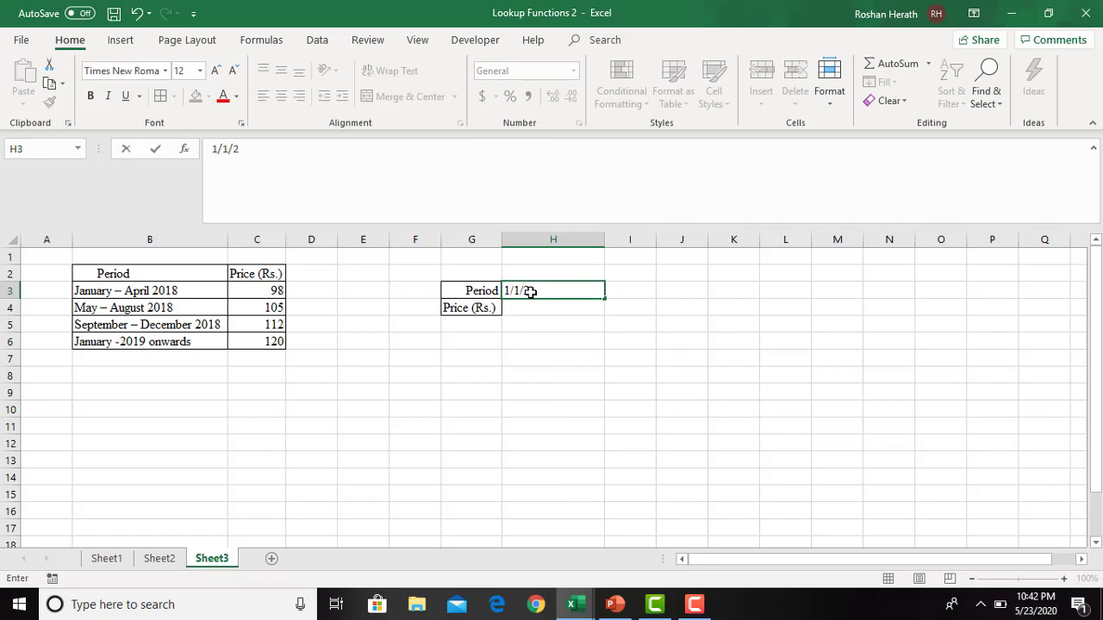
pyautogui.write('018')
pyautogui.press('Return')
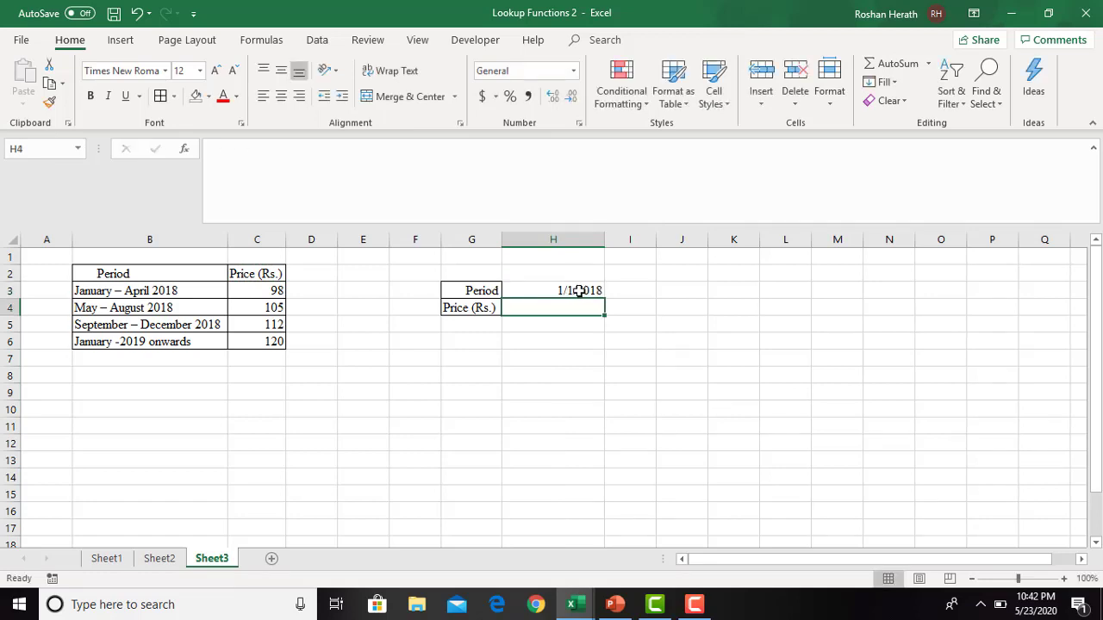
pyautogui.click(636, 294)
pyautogui.moveTo(655, 239); pyautogui.dragTo(678, 240)
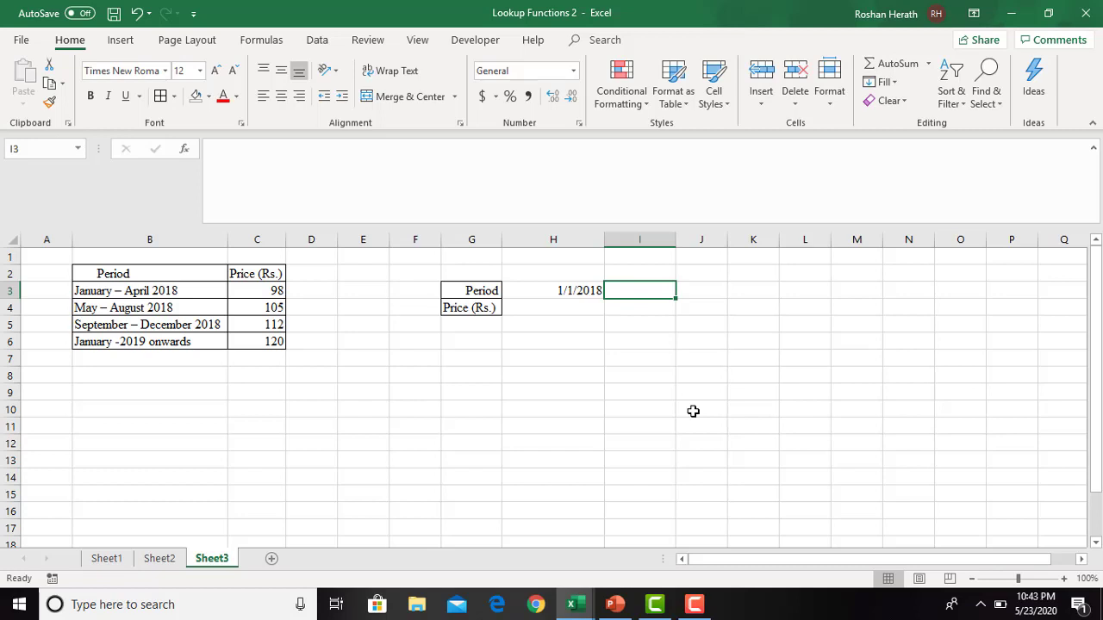
pyautogui.write('4')
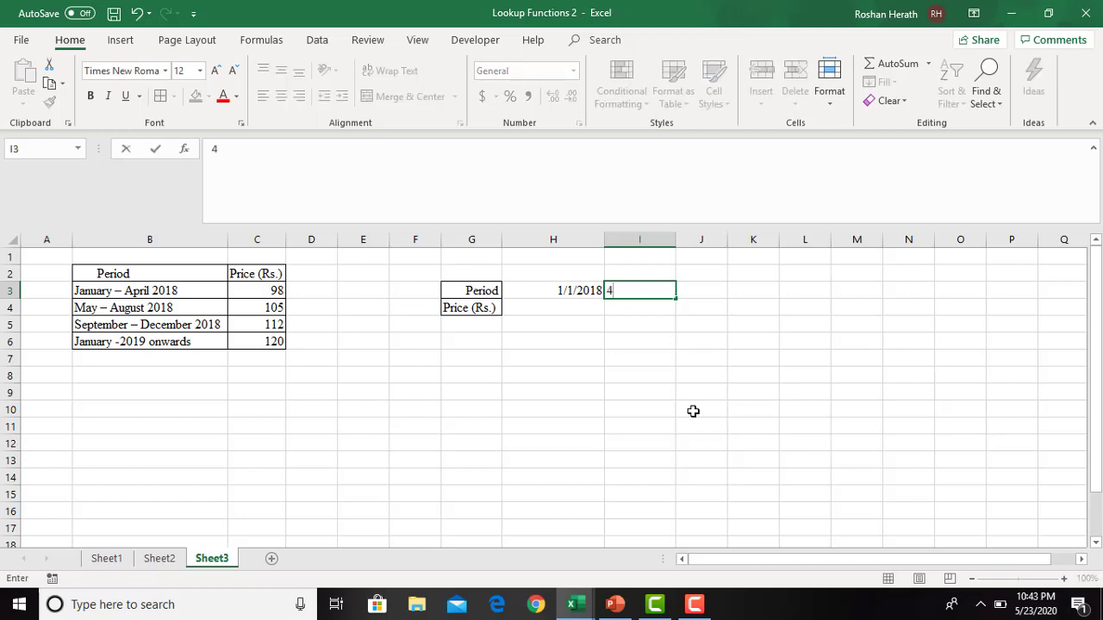
pyautogui.press('BackSpace')
pyautogui.click(563, 291)
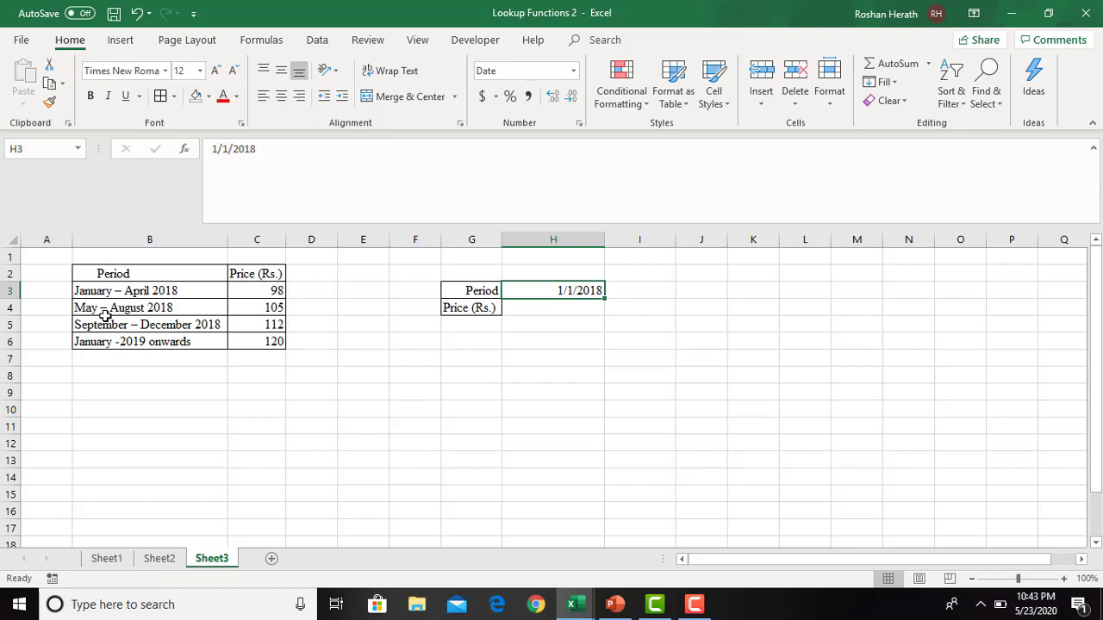
pyautogui.write('5')
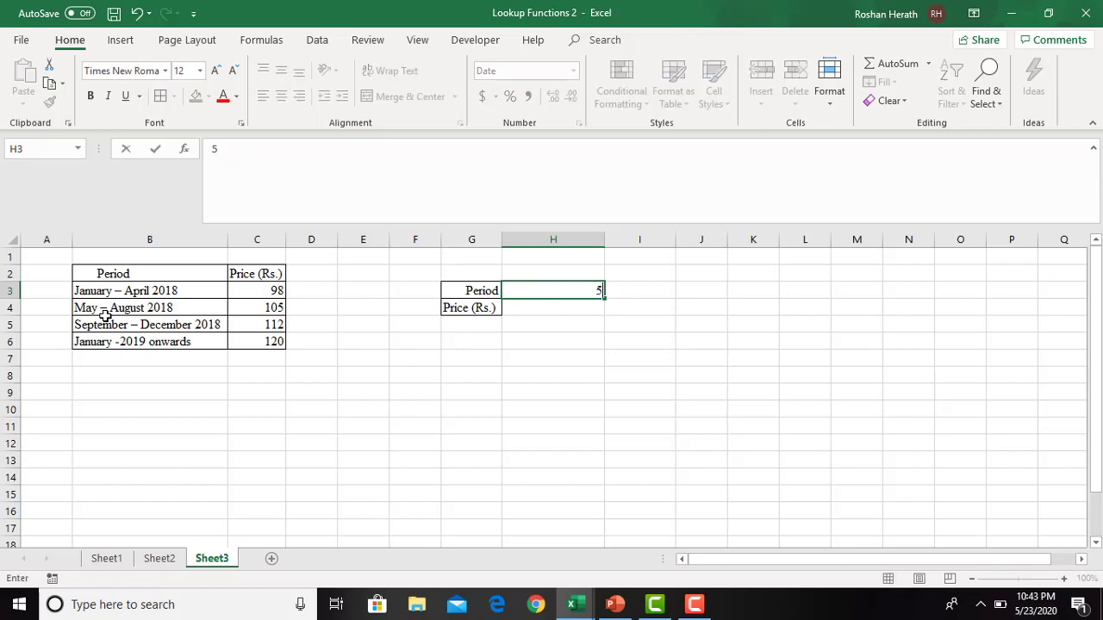
pyautogui.click(136, 13)
# - Enter the second period start date 5/1/2018 in I3
pyautogui.click(631, 289)
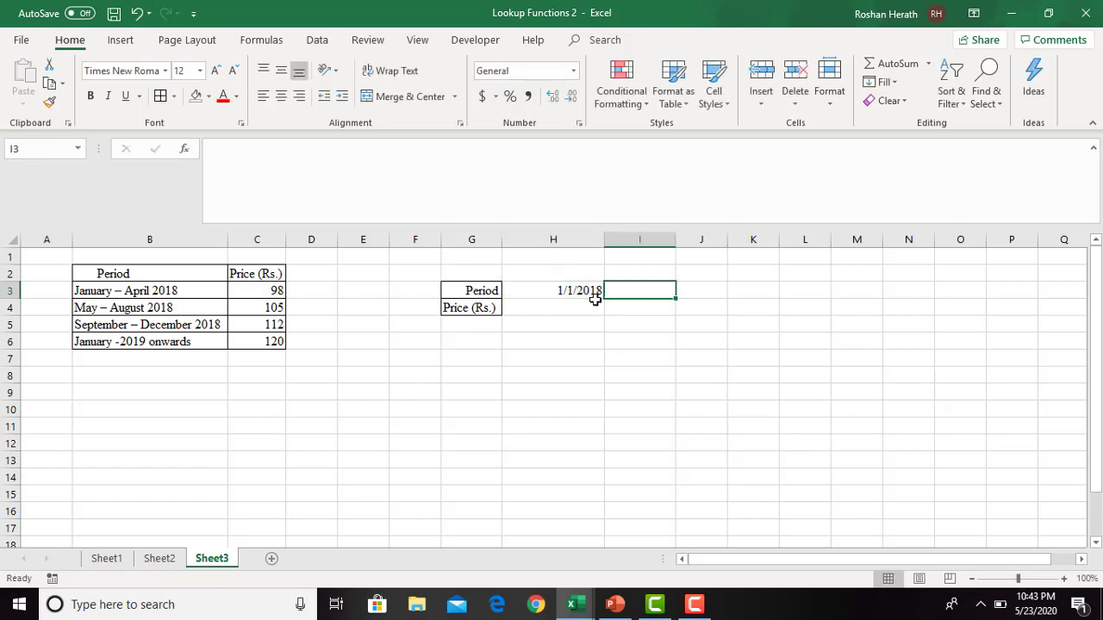
pyautogui.write('5/')
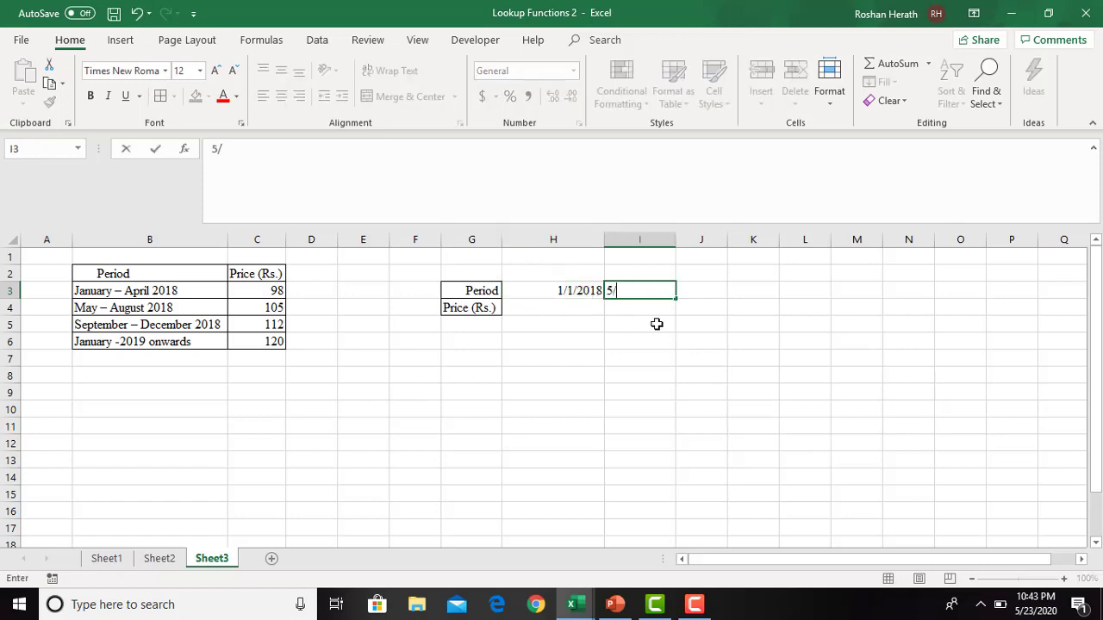
pyautogui.write('1/2018')
pyautogui.press('Return')
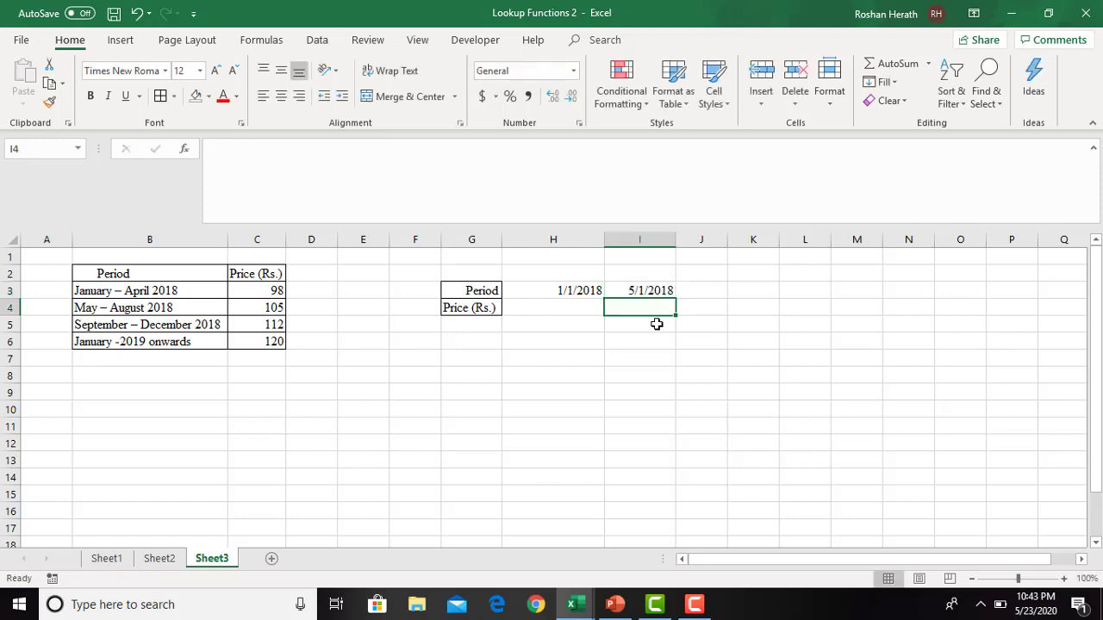
# - Enter the remaining period start dates, 9/1/2018 in J3 and 1/1/2019 in K3
pyautogui.click(708, 285)
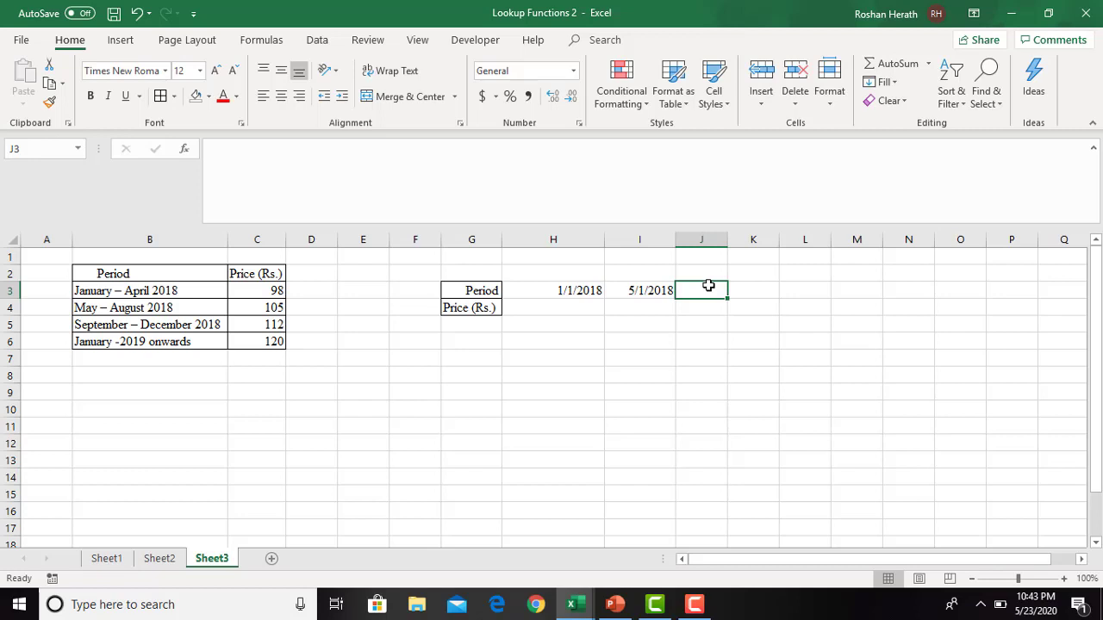
pyautogui.write('9/1')
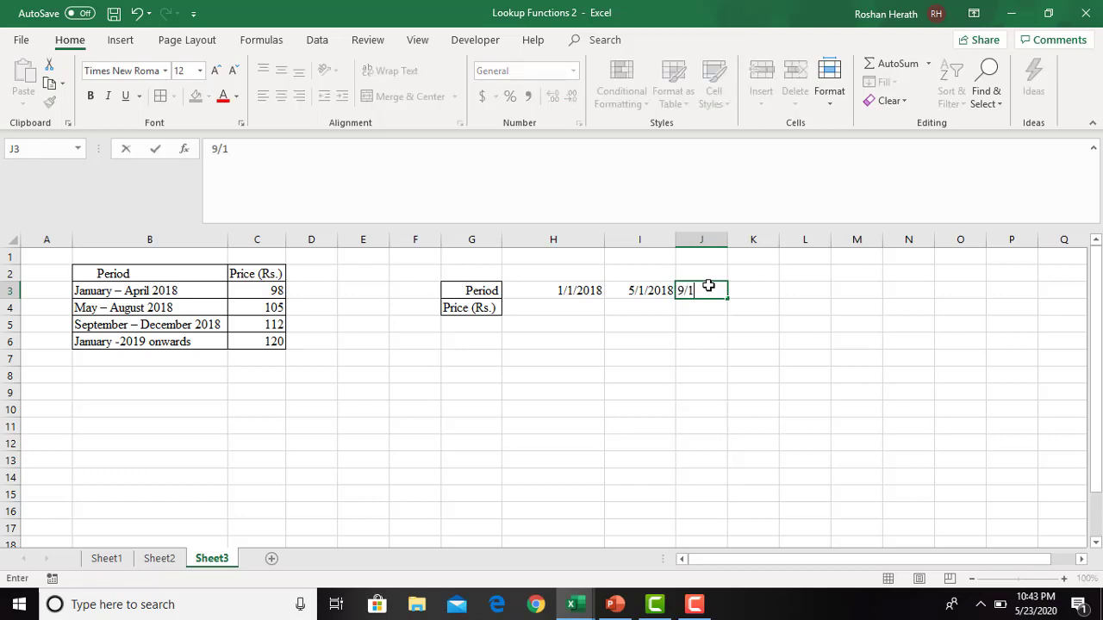
pyautogui.write('/2018')
pyautogui.press('Return')
pyautogui.moveTo(728, 243); pyautogui.dragTo(728, 244)
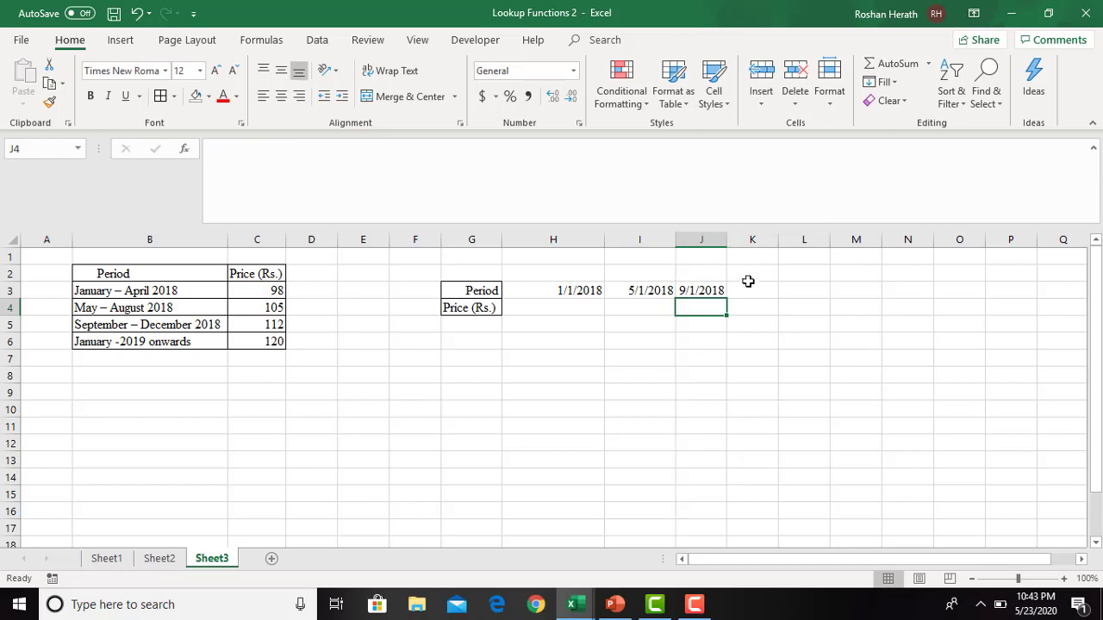
pyautogui.click(749, 291)
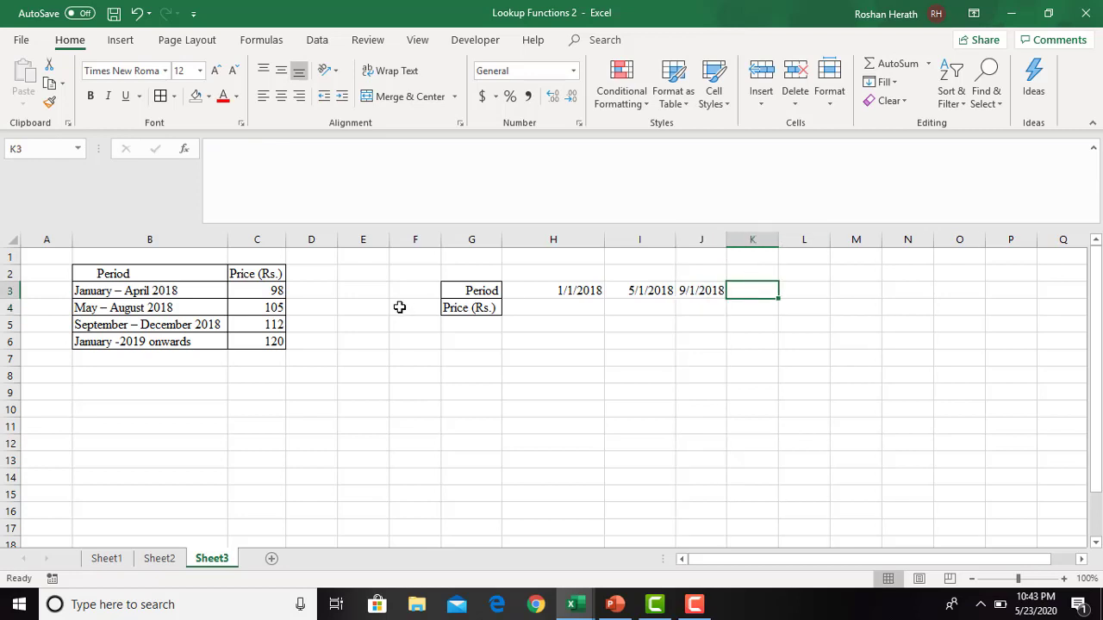
pyautogui.write('1/1')
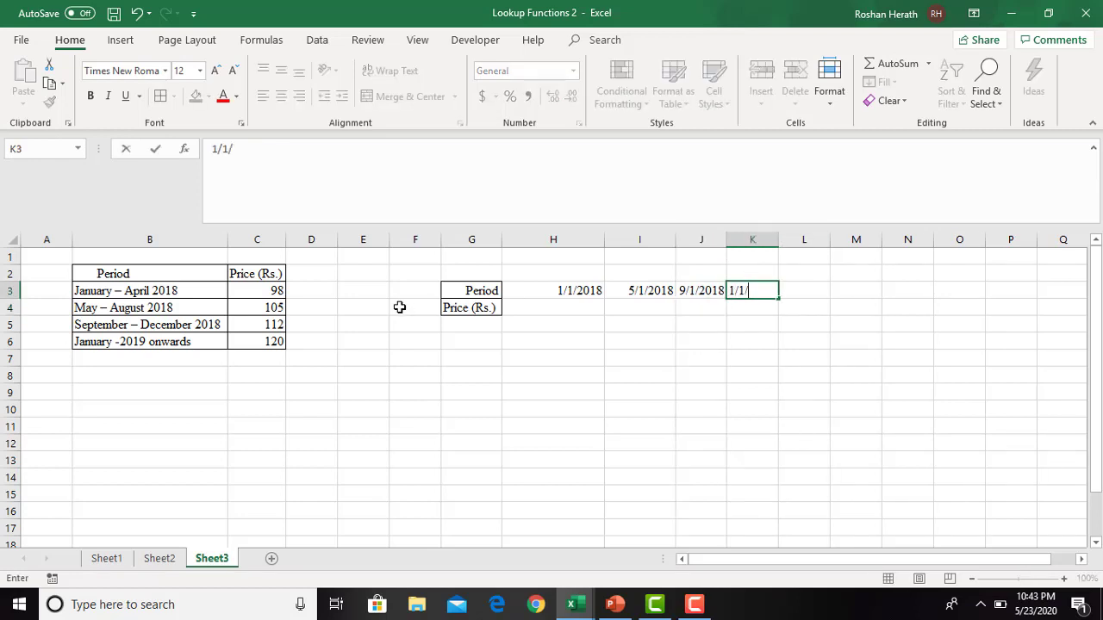
pyautogui.write('/2019')
pyautogui.press('Return')
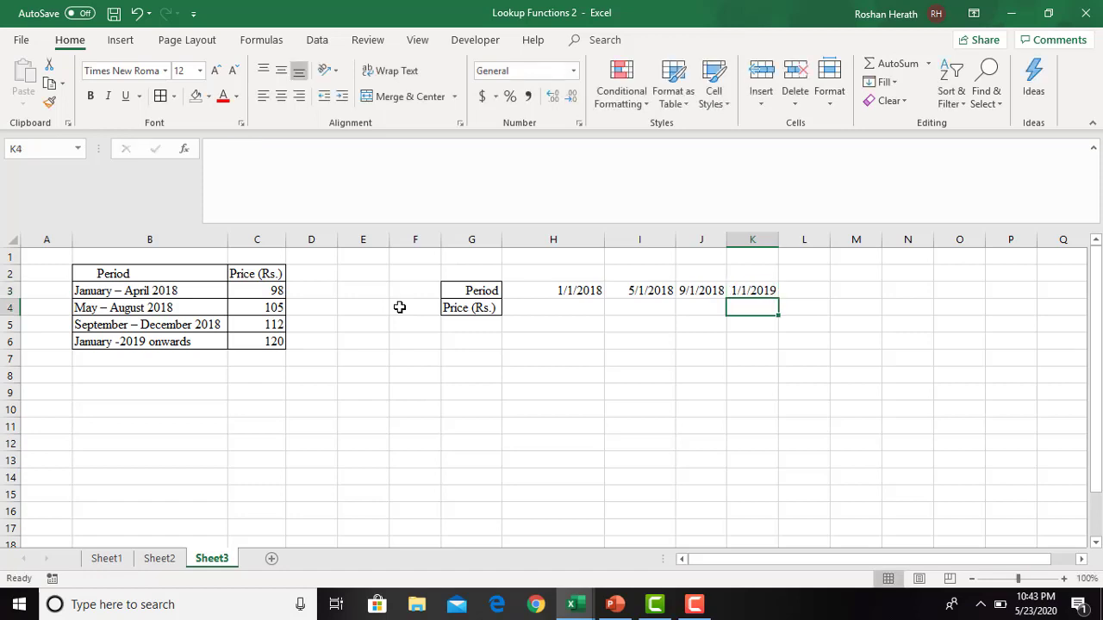
# - Fill the Price (Rs.) row in H4:K4 with 98, 105, 112 and 120
pyautogui.click(549, 305)
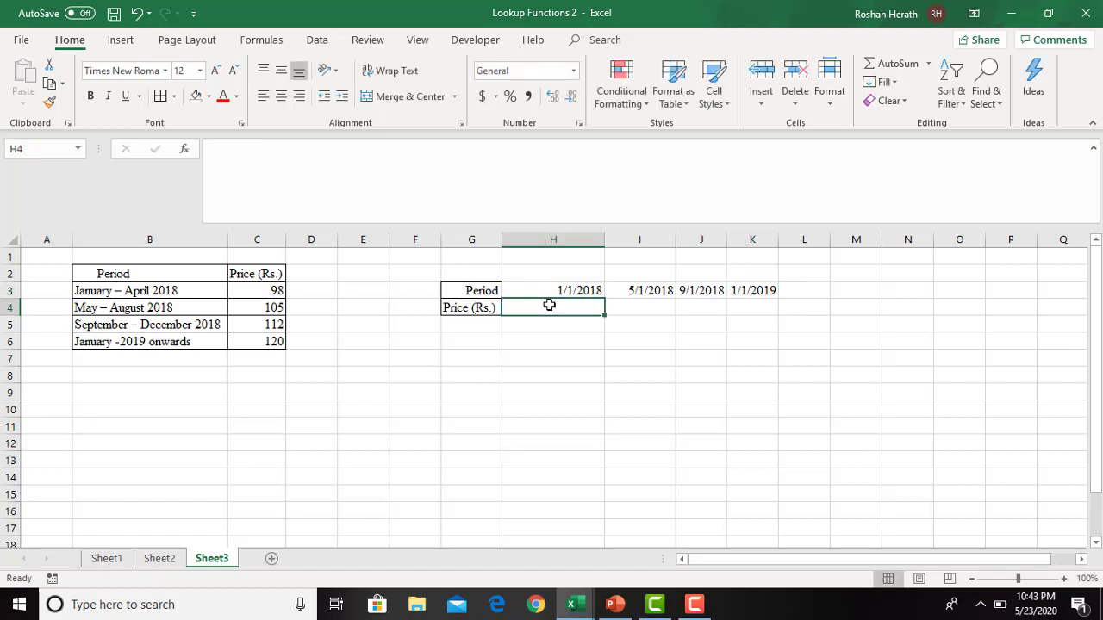
pyautogui.write('98')
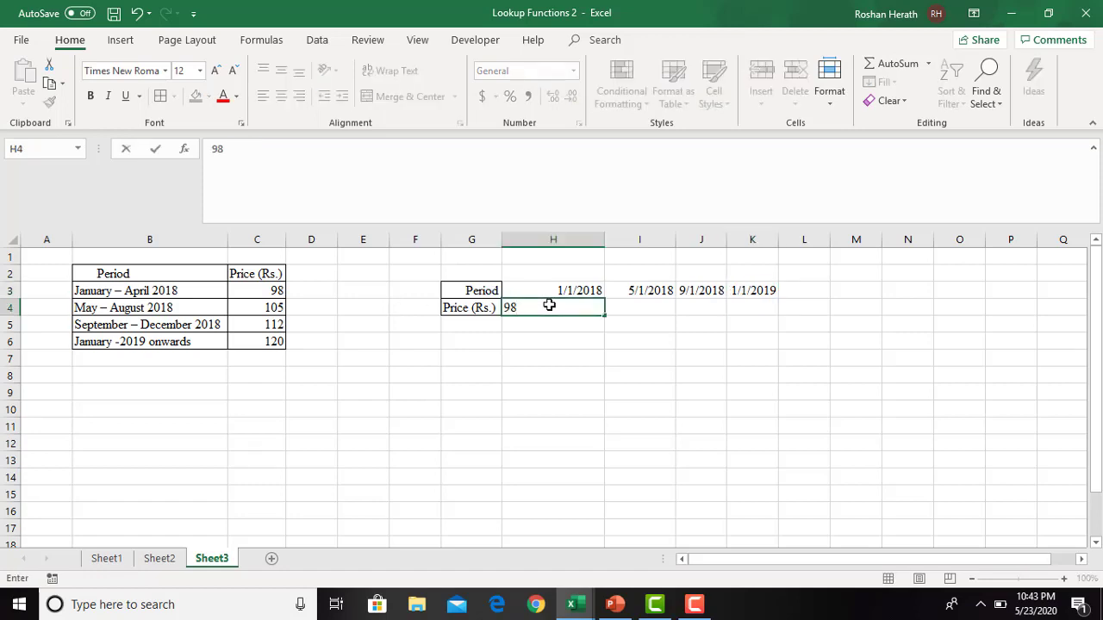
pyautogui.press('Tab')
pyautogui.write('105')
pyautogui.press('Tab')
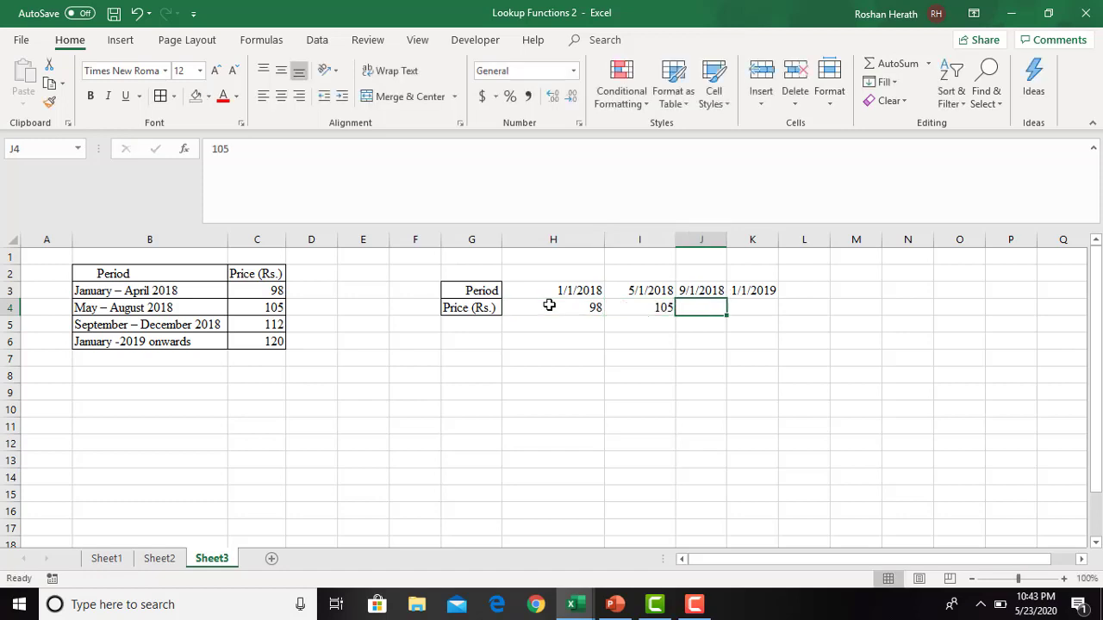
pyautogui.write('112')
pyautogui.press('Tab')
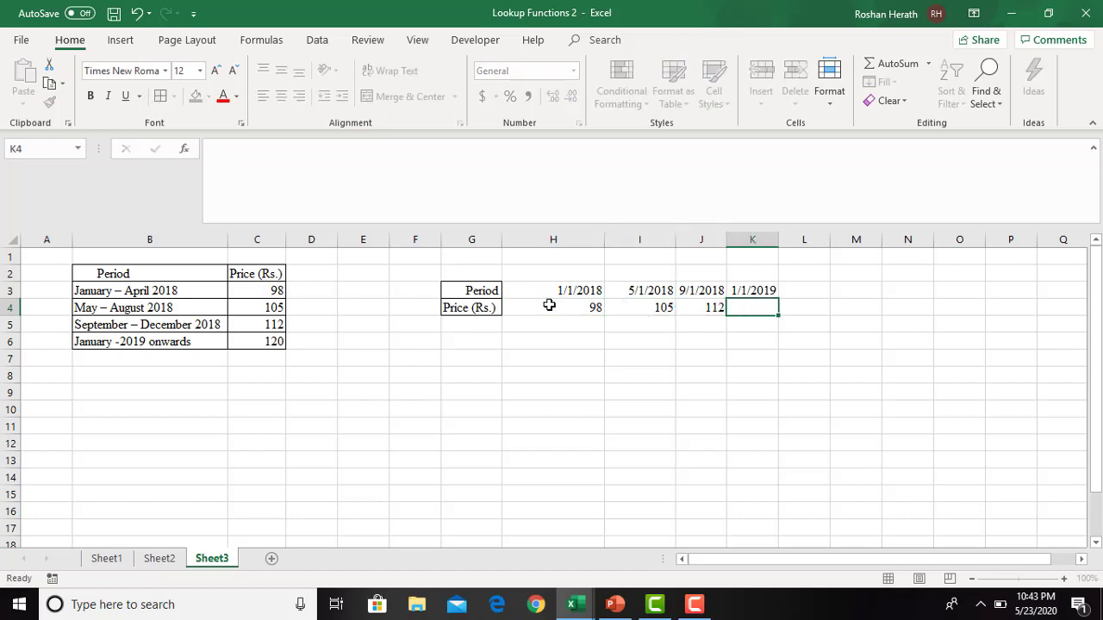
pyautogui.write('120')
pyautogui.press('Return')
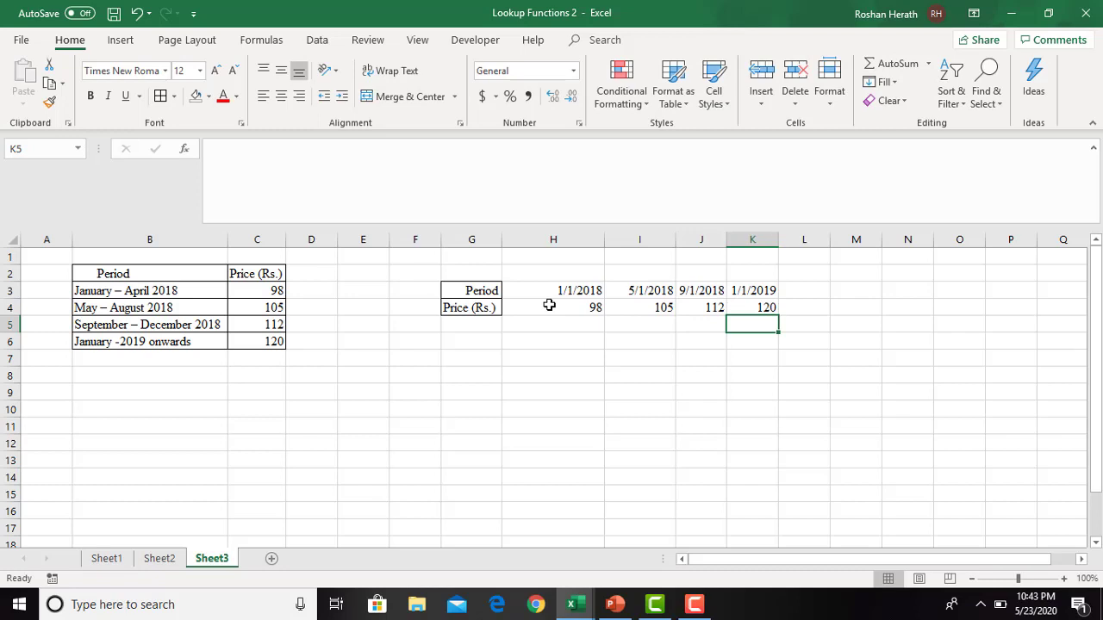
# - Apply all borders to the horizontal period and price table in G3:K4
pyautogui.rightClick(478, 292)
pyautogui.press('Escape')
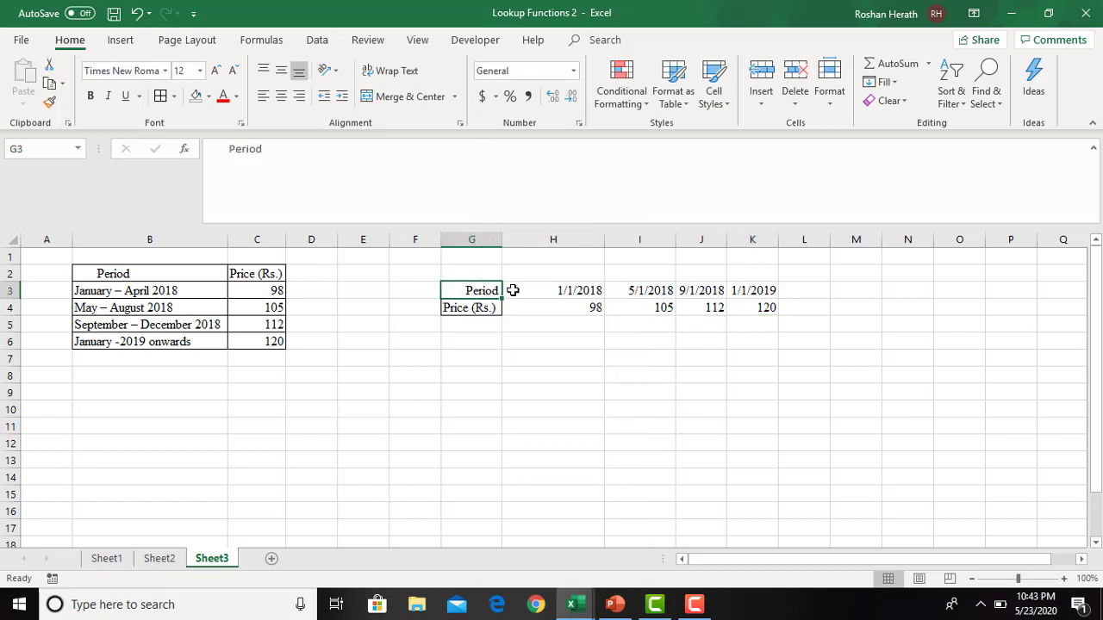
pyautogui.moveTo(455, 286); pyautogui.dragTo(743, 306)
pyautogui.click(160, 95)
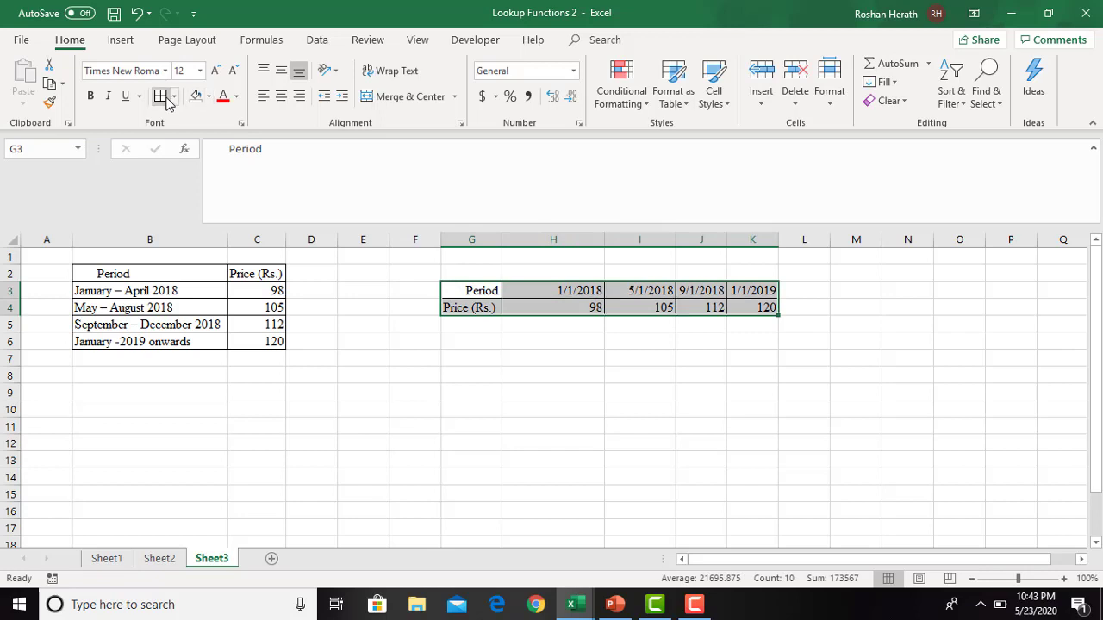
pyautogui.click(590, 377)
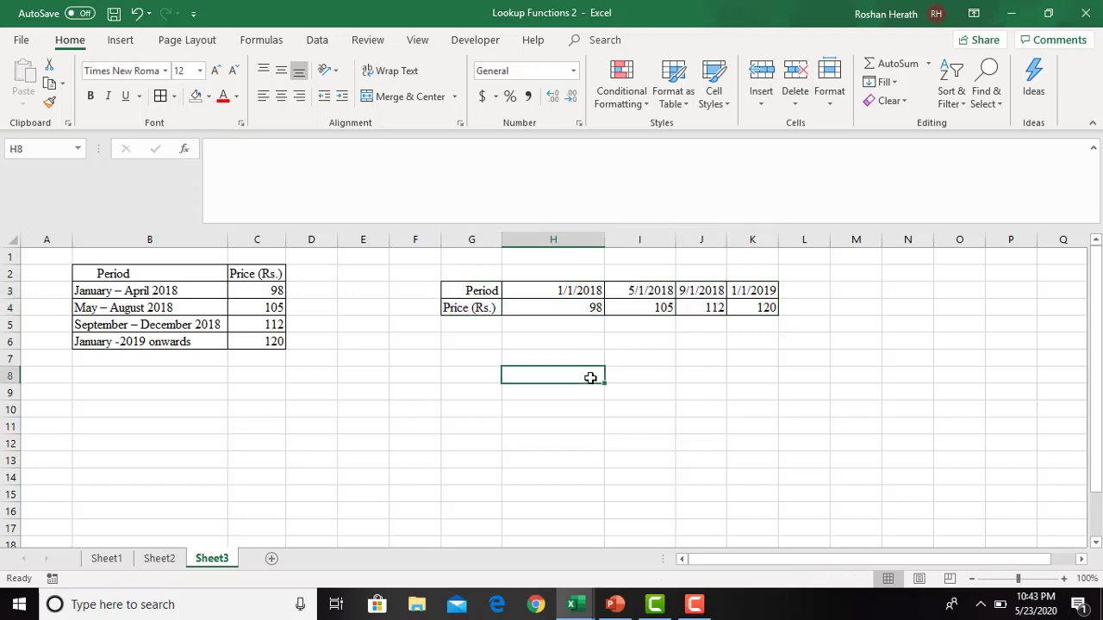
# - Label the lookup input area with Input in G8 and Date in G9
pyautogui.click(460, 371)
pyautogui.write('I')
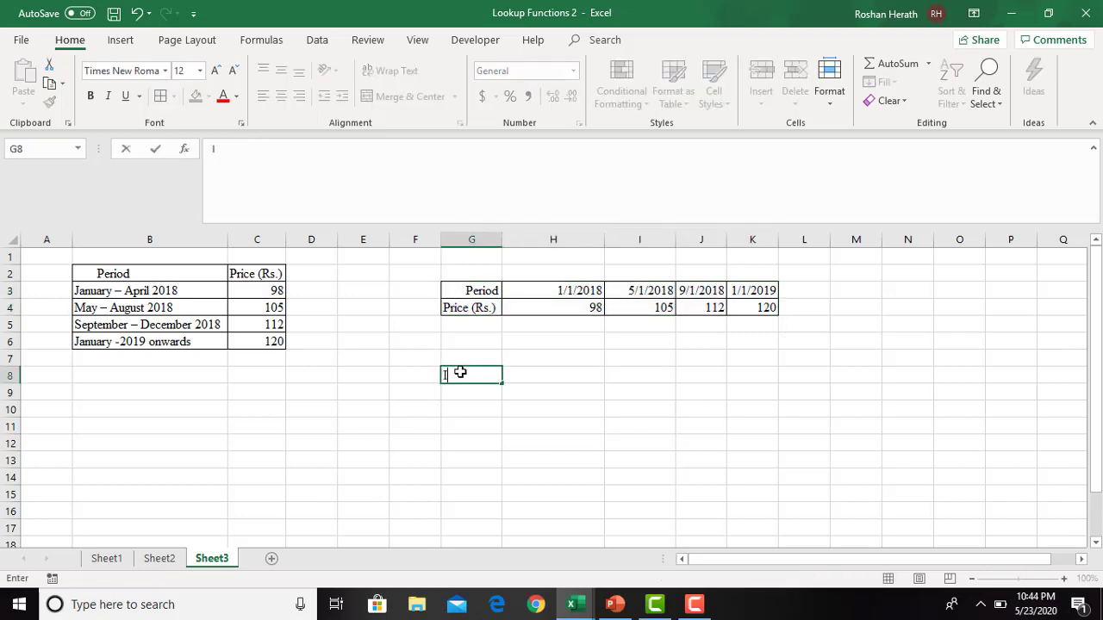
pyautogui.write('nput')
pyautogui.click(459, 388)
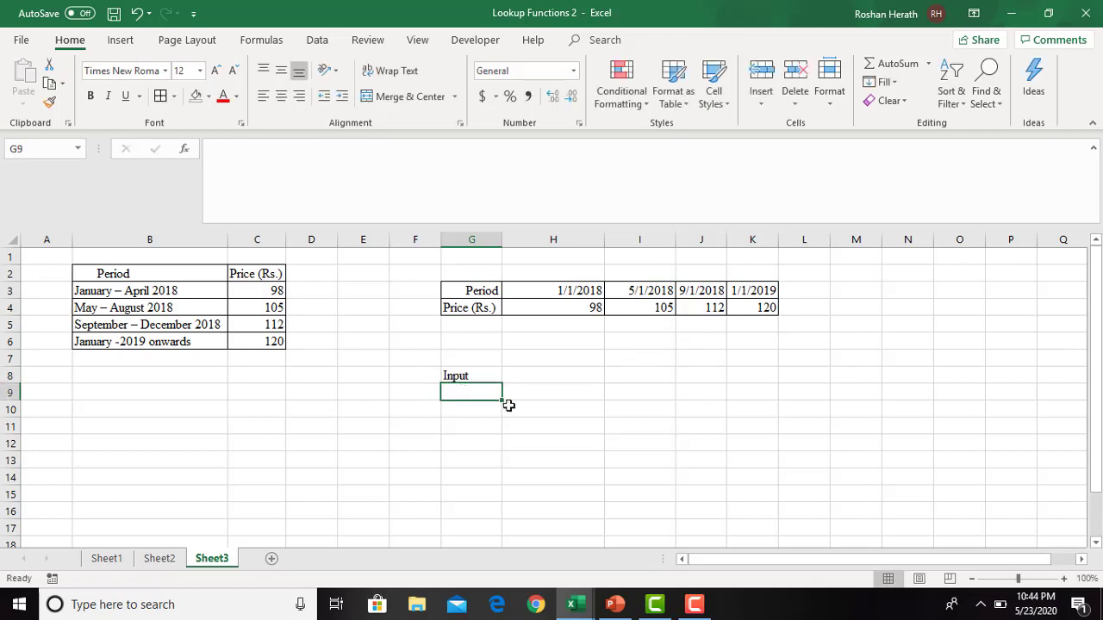
pyautogui.write('Pe')
pyautogui.press('BackSpace')
pyautogui.press('BackSpace')
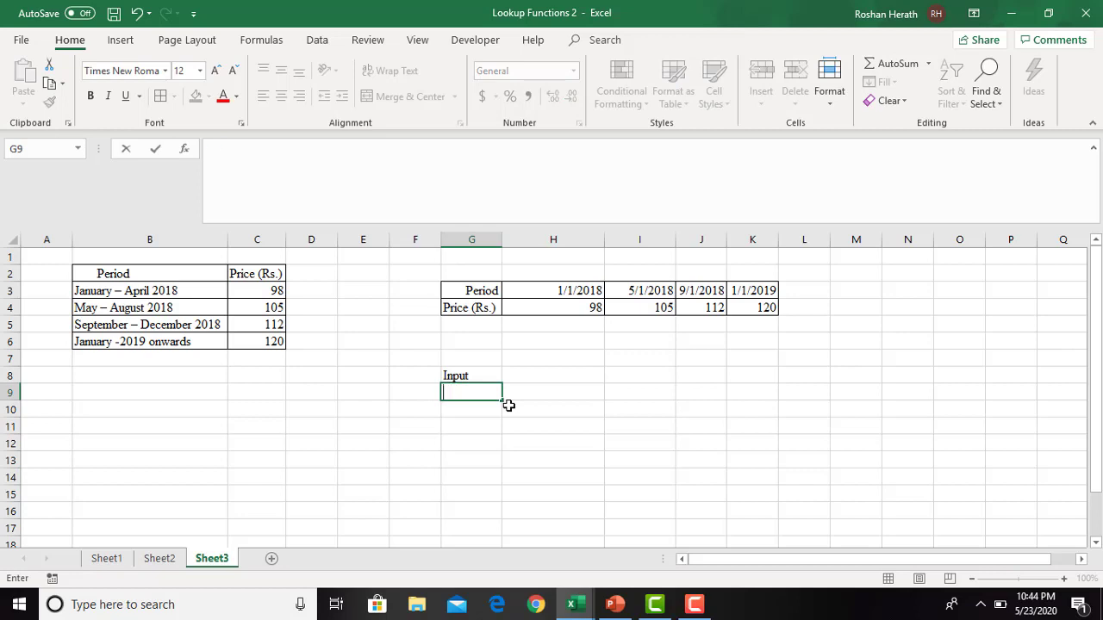
pyautogui.write('dATE')
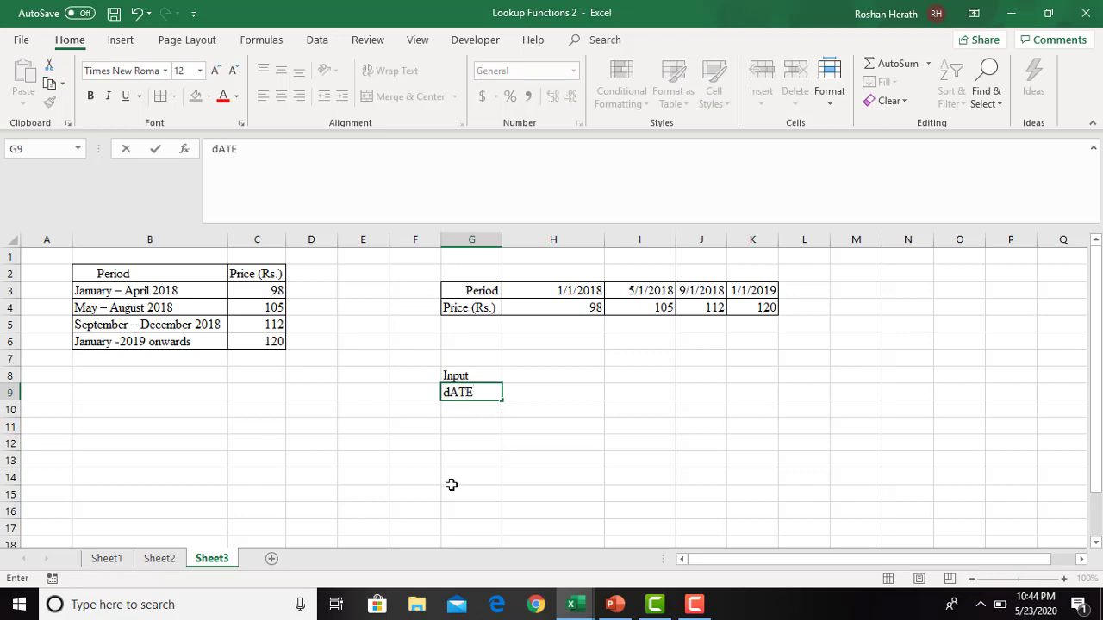
pyautogui.click(451, 480)
# - Enter the result label Price (Rs.) in G11
pyautogui.click(461, 425)
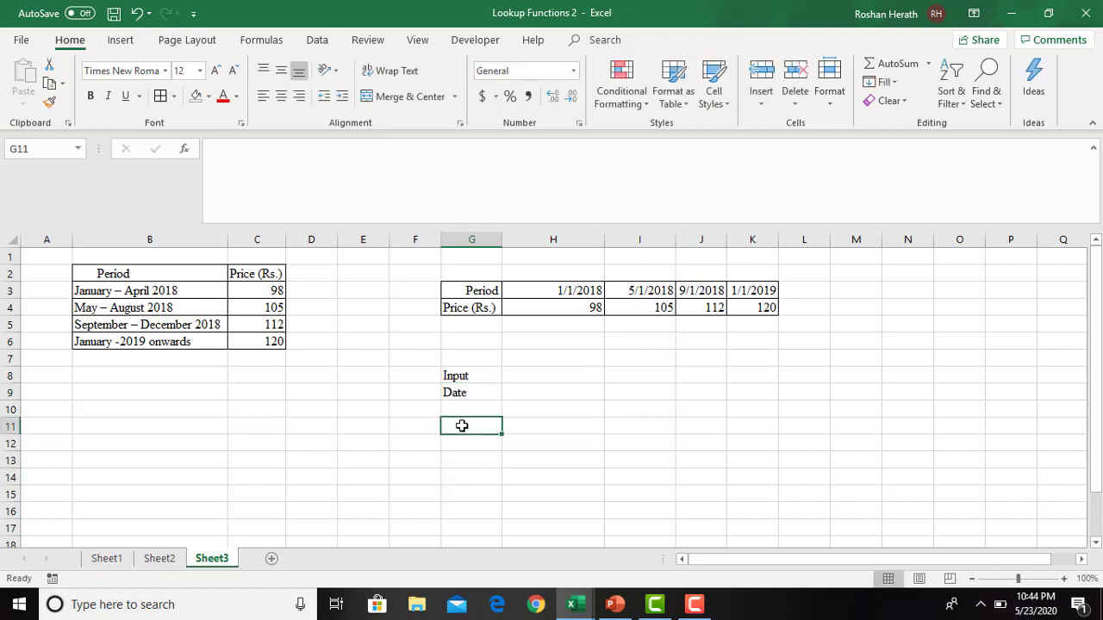
pyautogui.write('P')
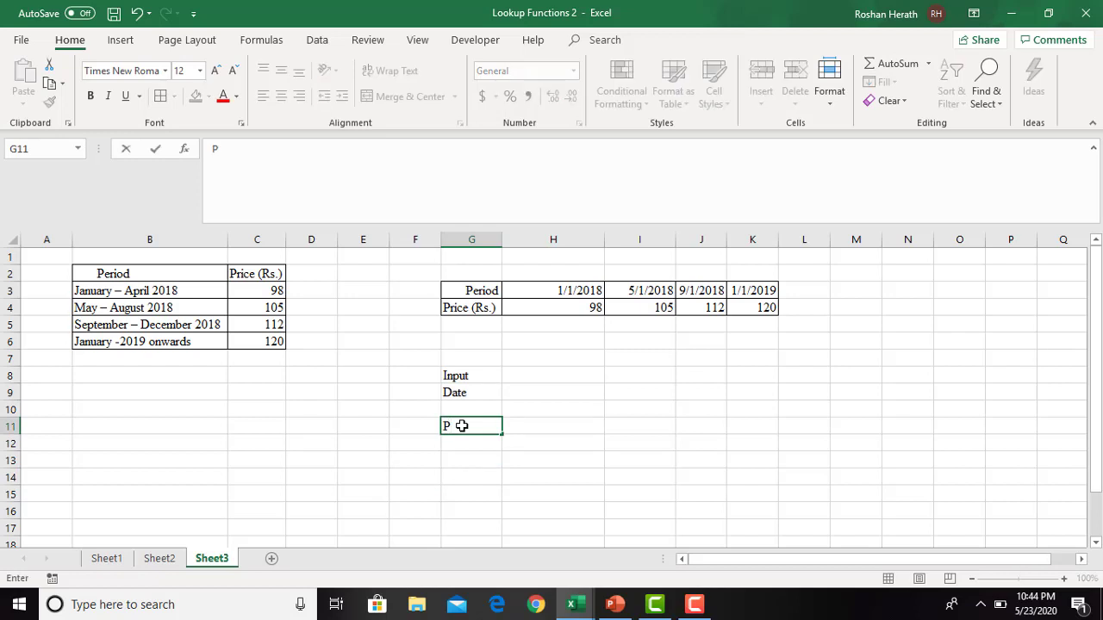
pyautogui.write('rice (Rs.)')
# - Enter the lookup date 2/15/2018 in H9 and select the price result cell H11
pyautogui.click(552, 399)
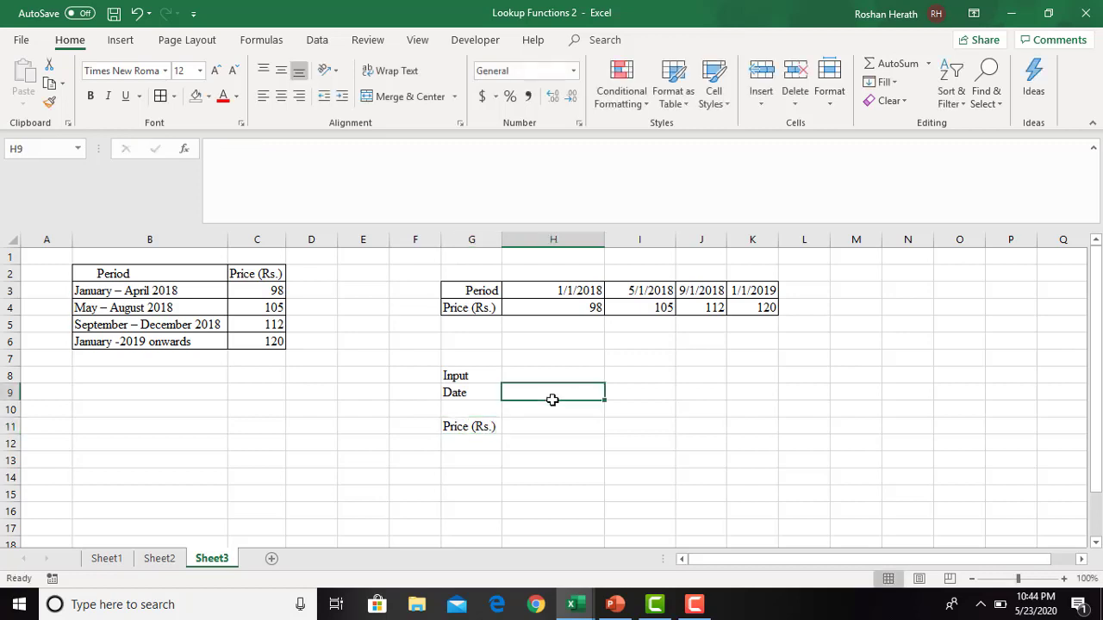
pyautogui.write('2/15')
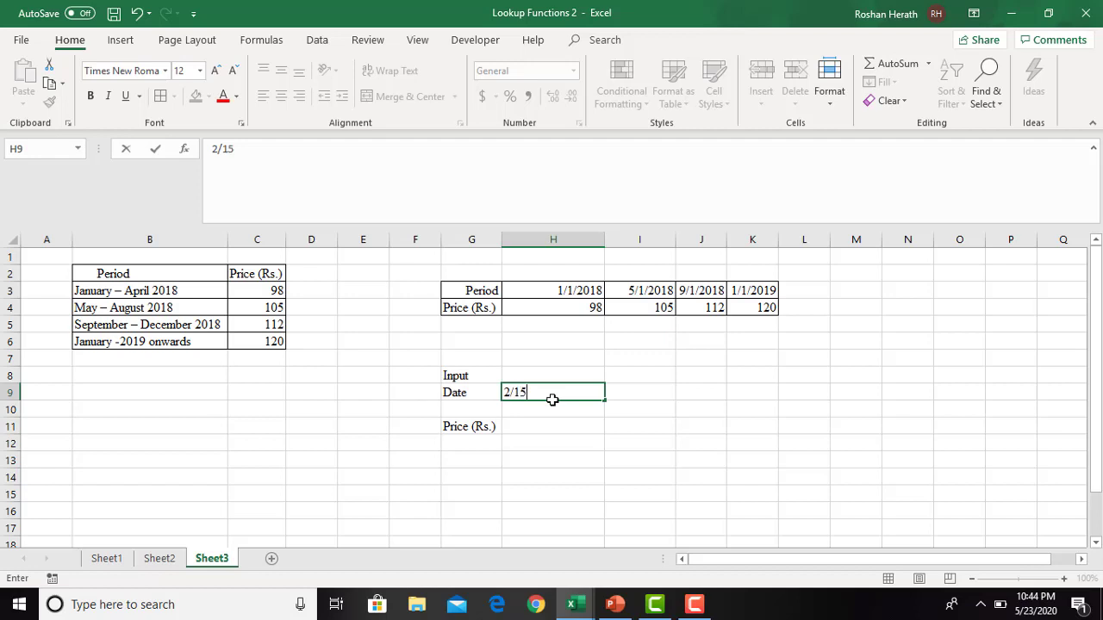
pyautogui.write('/2018')
pyautogui.press('Return')
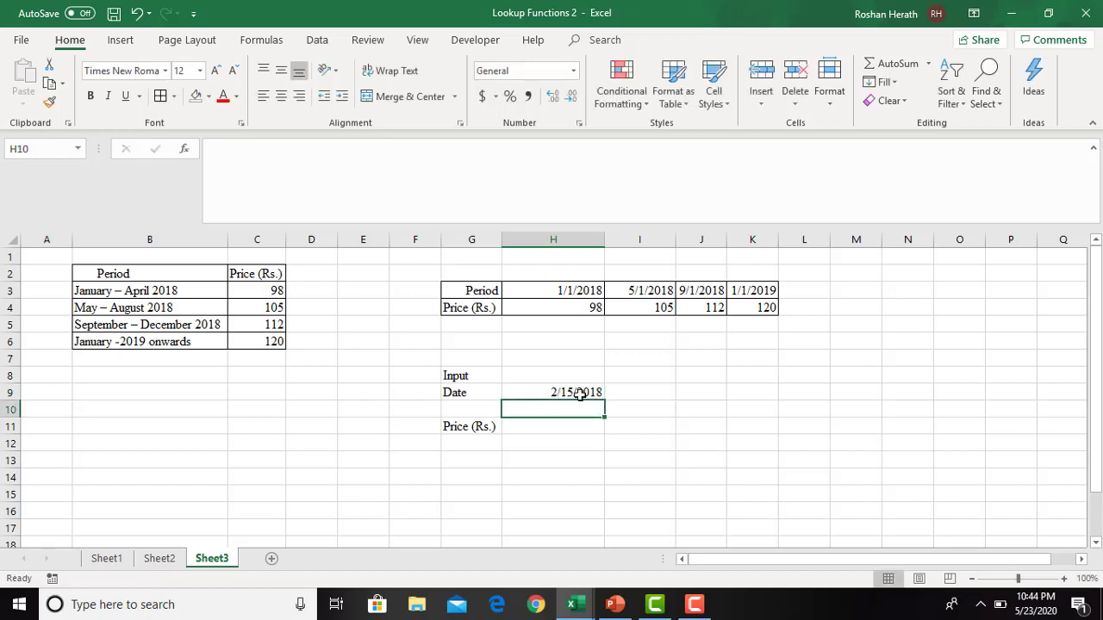
pyautogui.click(577, 392)
pyautogui.click(566, 429)
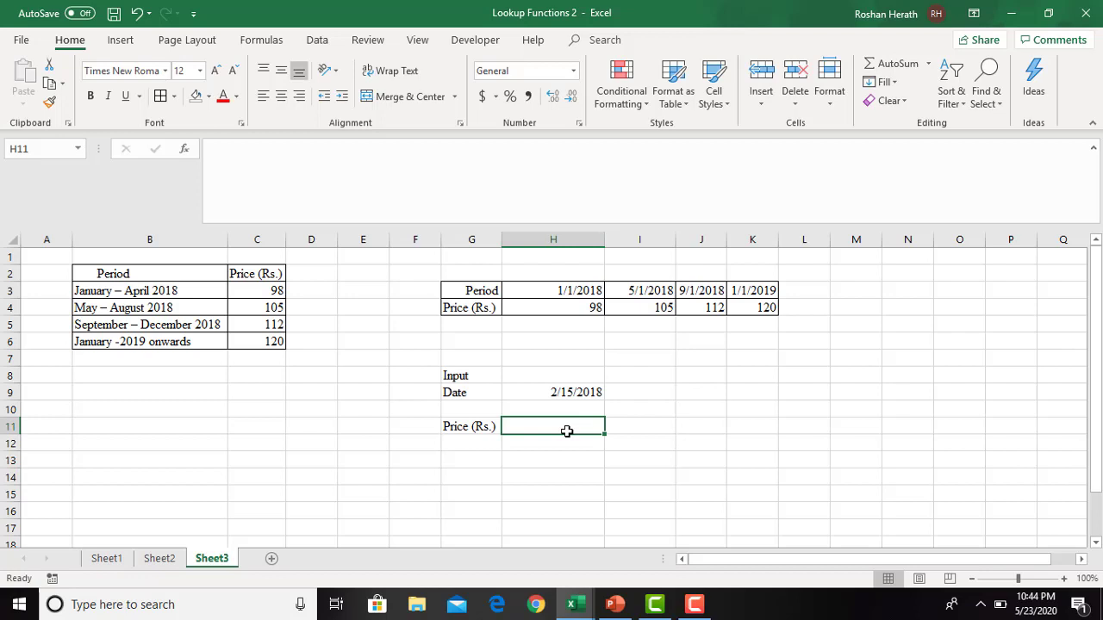
# - Enter the matching price 98 by hand in result cell H11
pyautogui.write('98')
pyautogui.press('Return')
# - Change the input date in H9 to 5/30/2019 and enter the matching price 120 by hand in H11
pyautogui.click(547, 392)
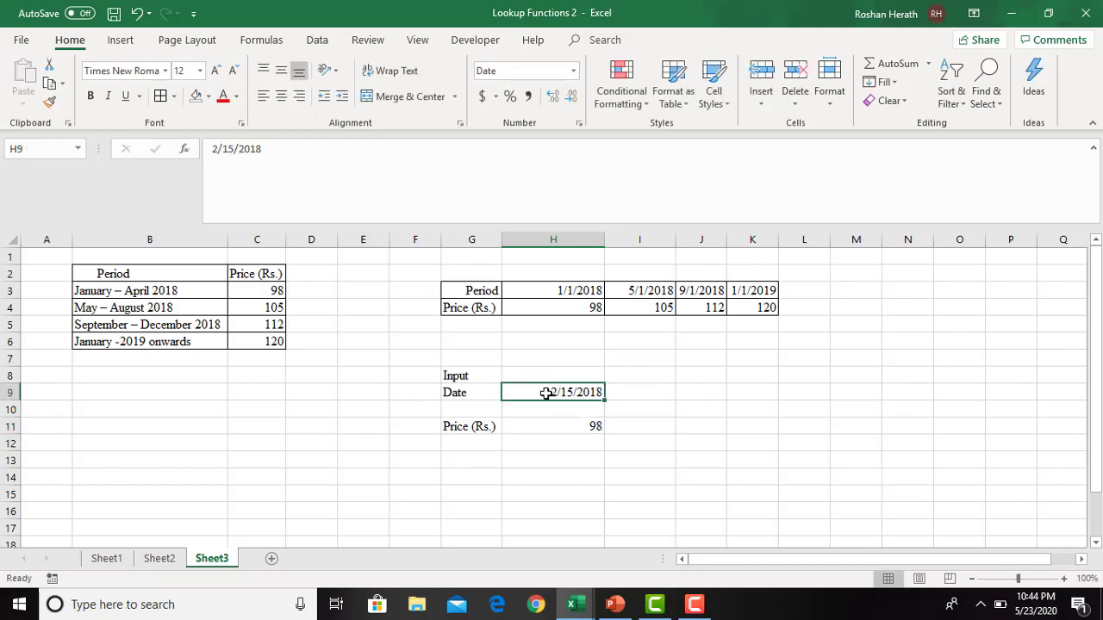
pyautogui.write('5/30/21')
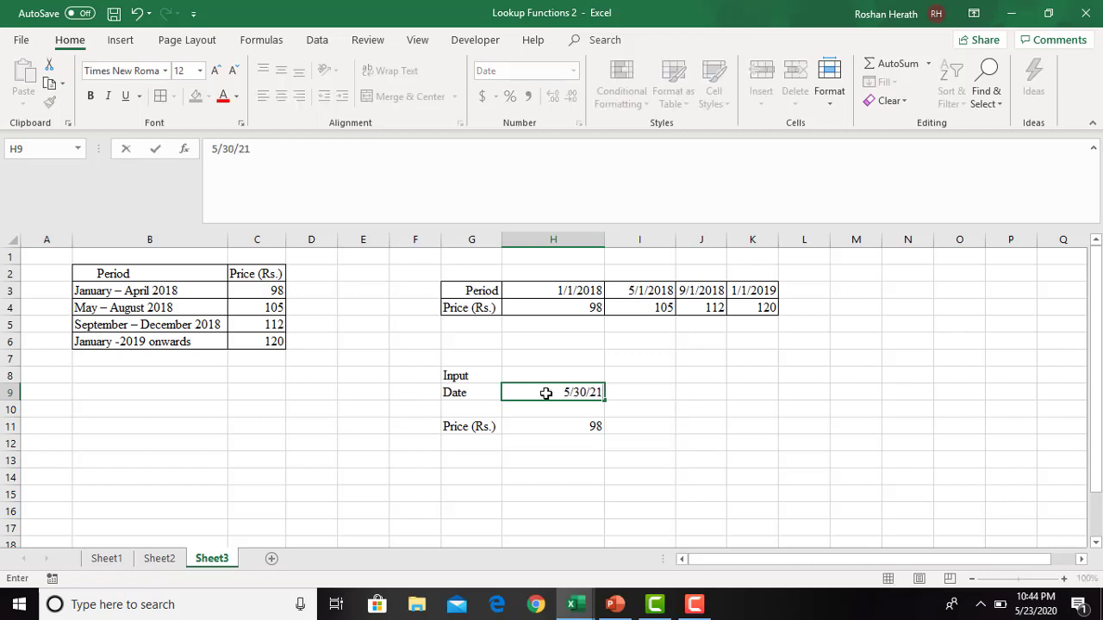
pyautogui.press('BackSpace')
pyautogui.write('019')
pyautogui.press('Return')
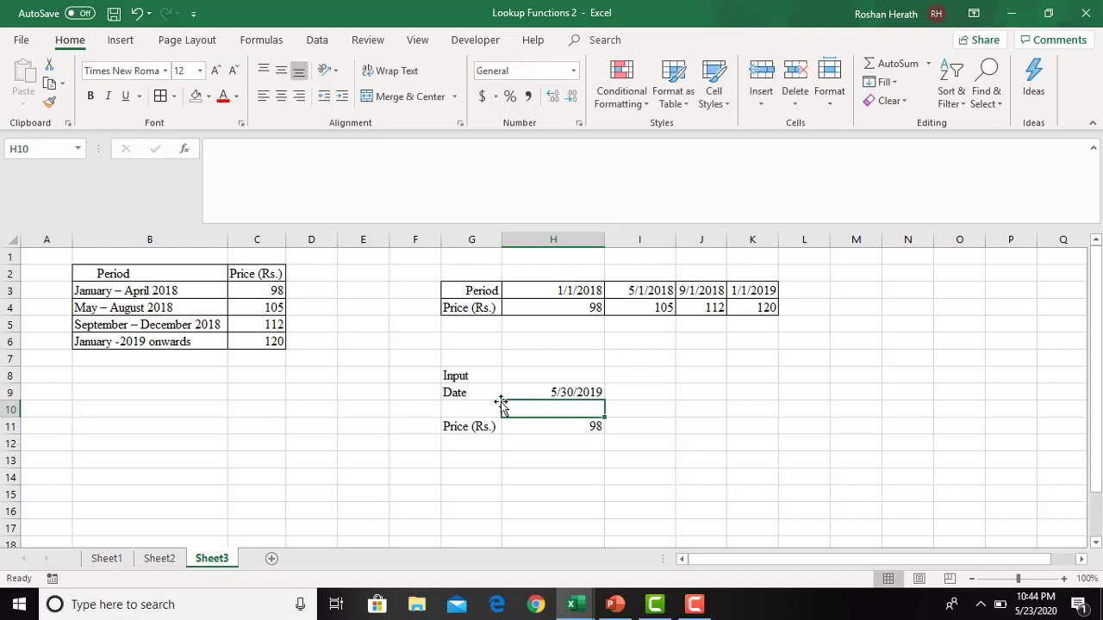
pyautogui.click(538, 431)
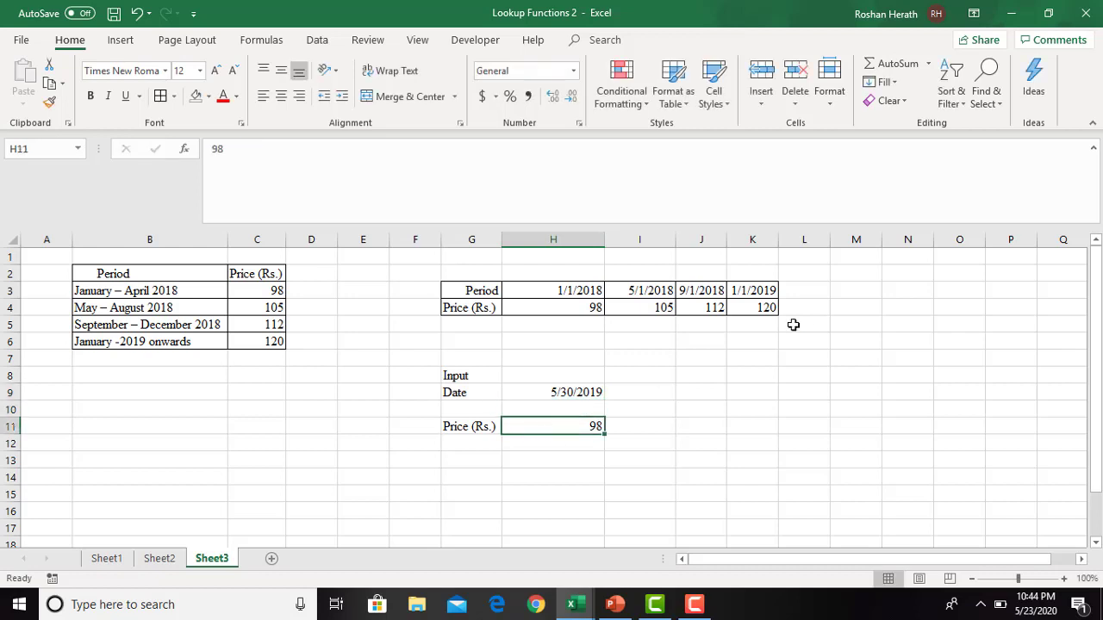
pyautogui.write('120')
pyautogui.press('Return')
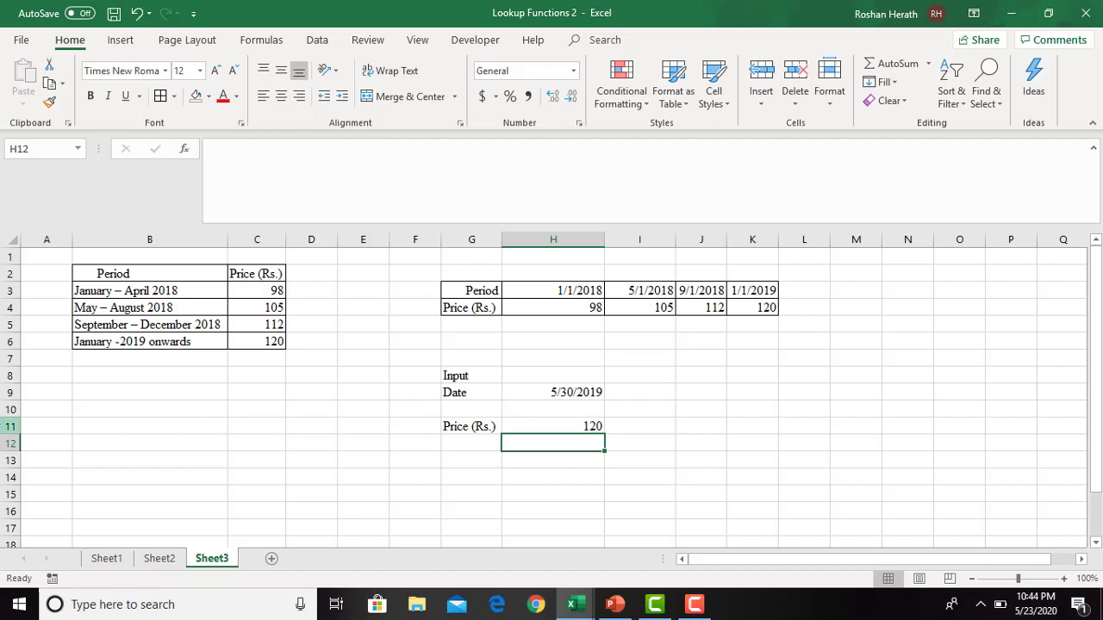
# - Insert a new row above the price result row and enter the label Output in G11
pyautogui.click(10, 426)
pyautogui.rightClick(10, 427)
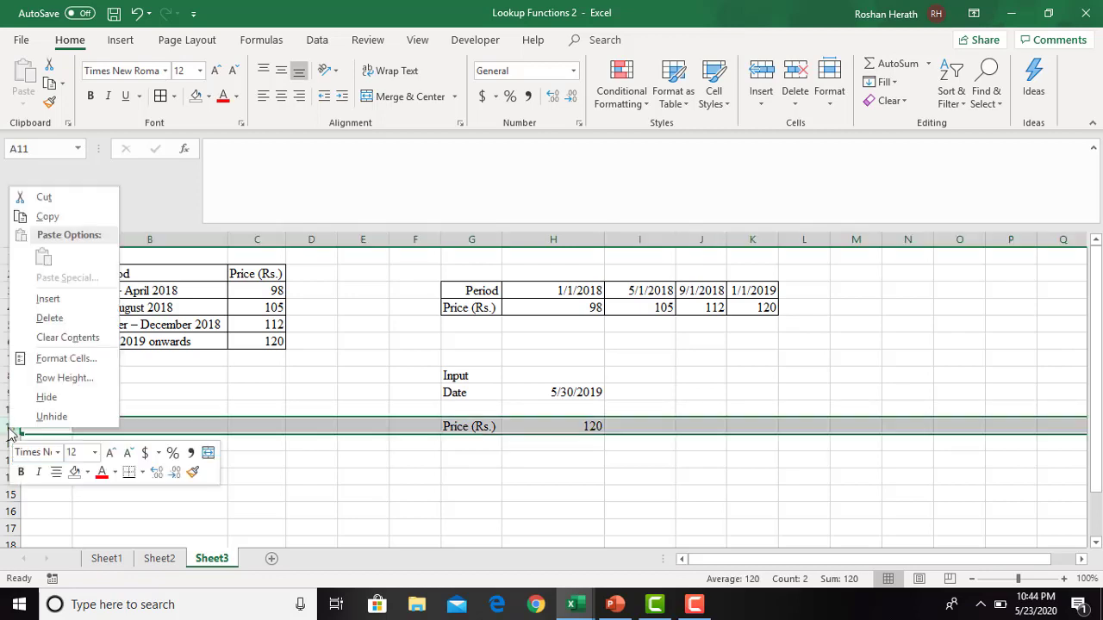
pyautogui.click(47, 297)
pyautogui.click(460, 422)
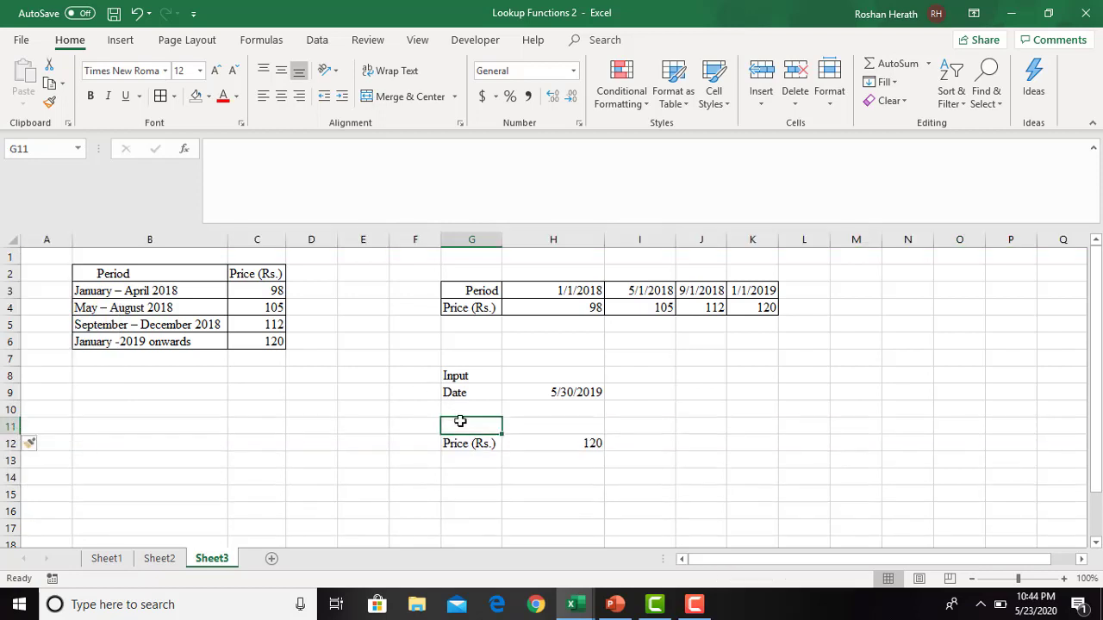
pyautogui.write('Out')
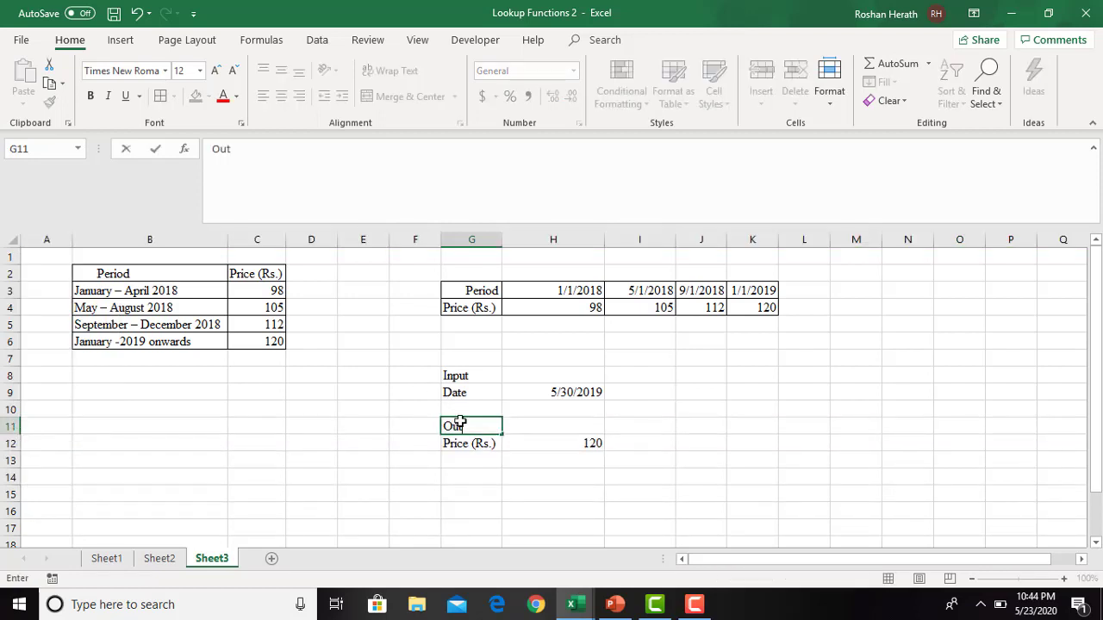
pyautogui.write('tput')
pyautogui.click(583, 465)
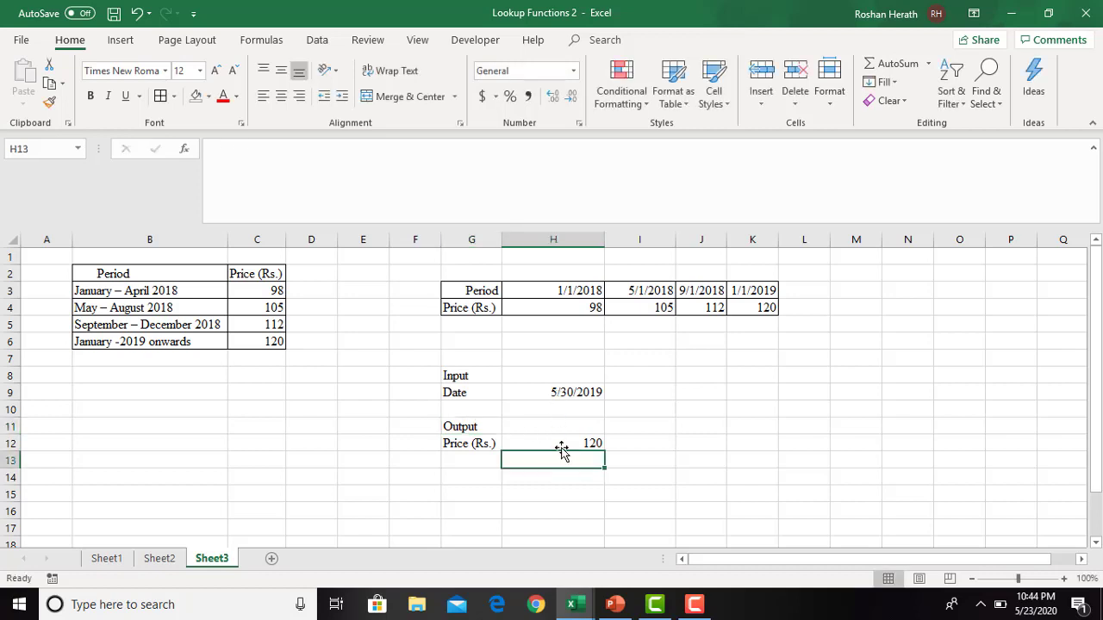
# - Fill the input date cell H9 light blue and the price result cell H12 light orange
pyautogui.click(552, 394)
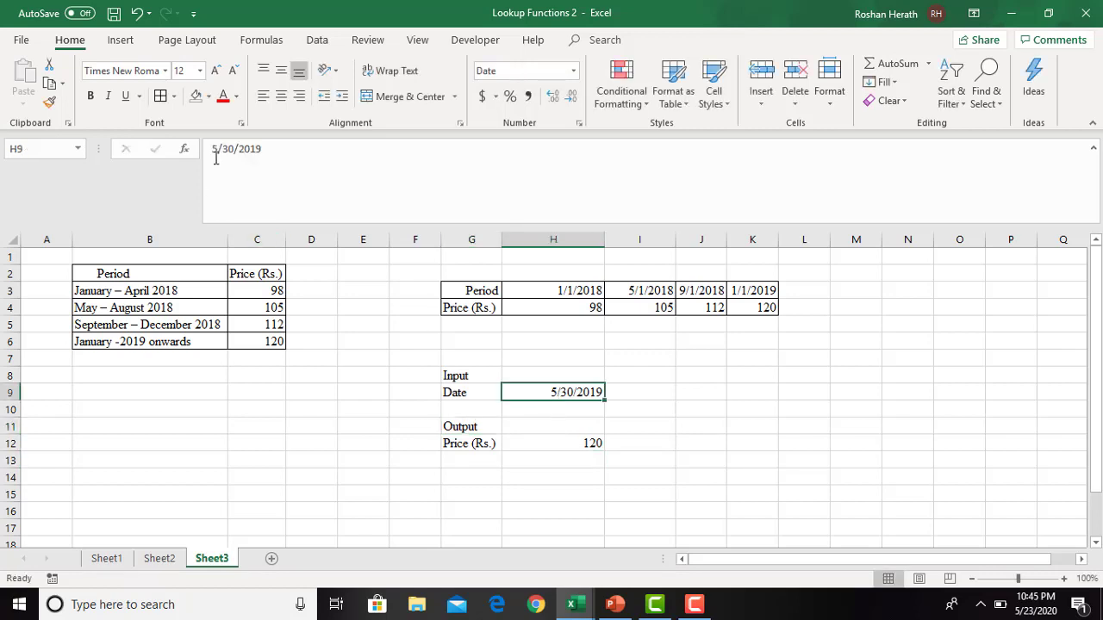
pyautogui.click(209, 96)
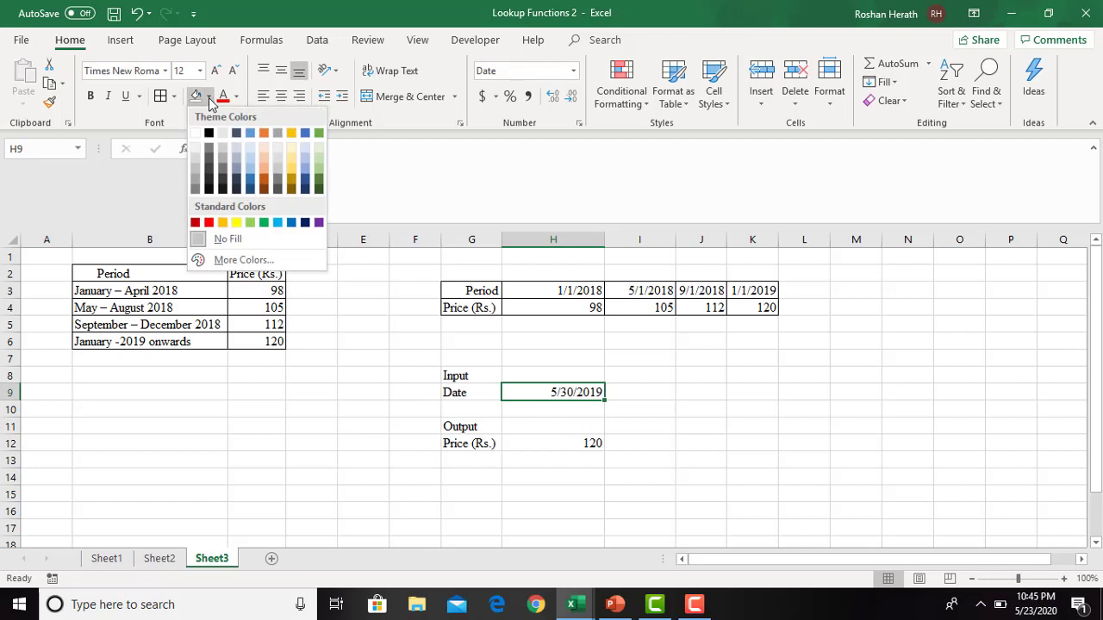
pyautogui.click(249, 150)
pyautogui.click(586, 454)
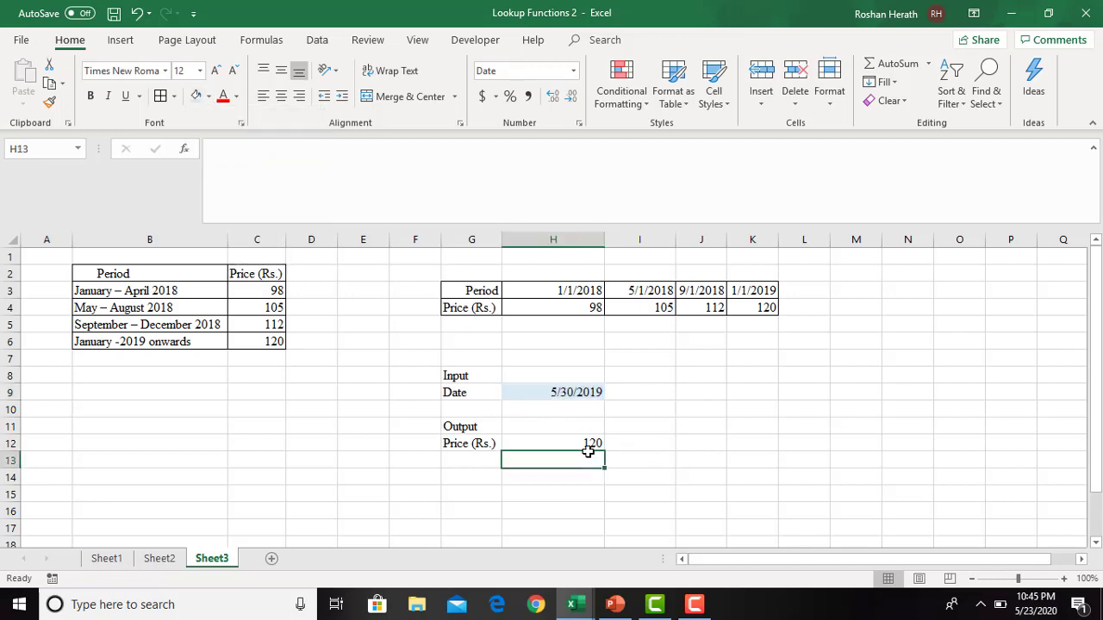
pyautogui.click(552, 438)
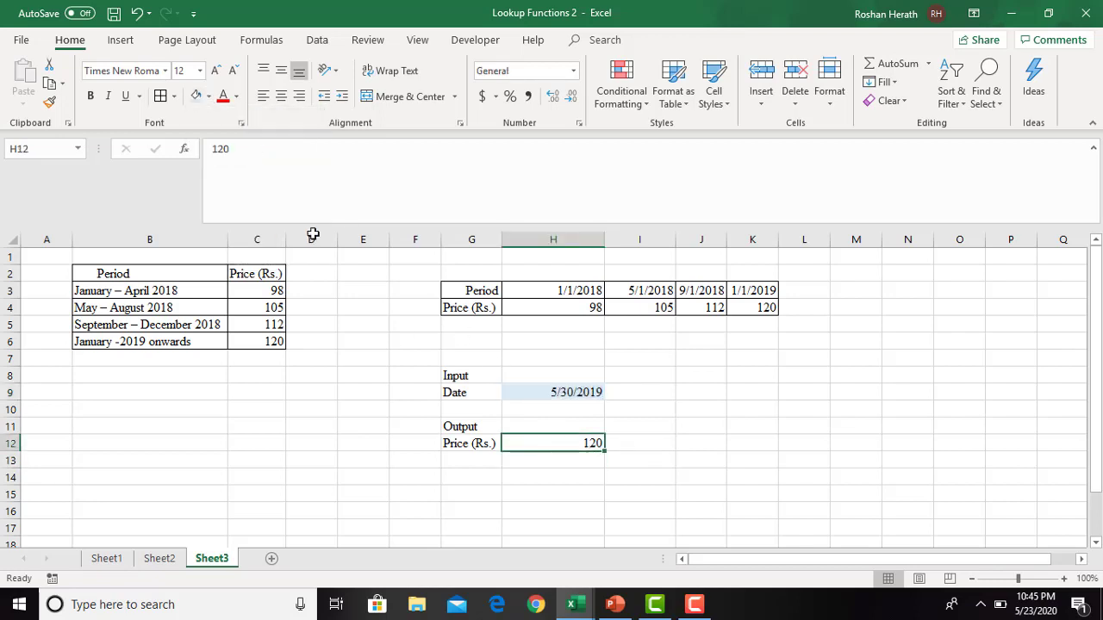
pyautogui.click(209, 96)
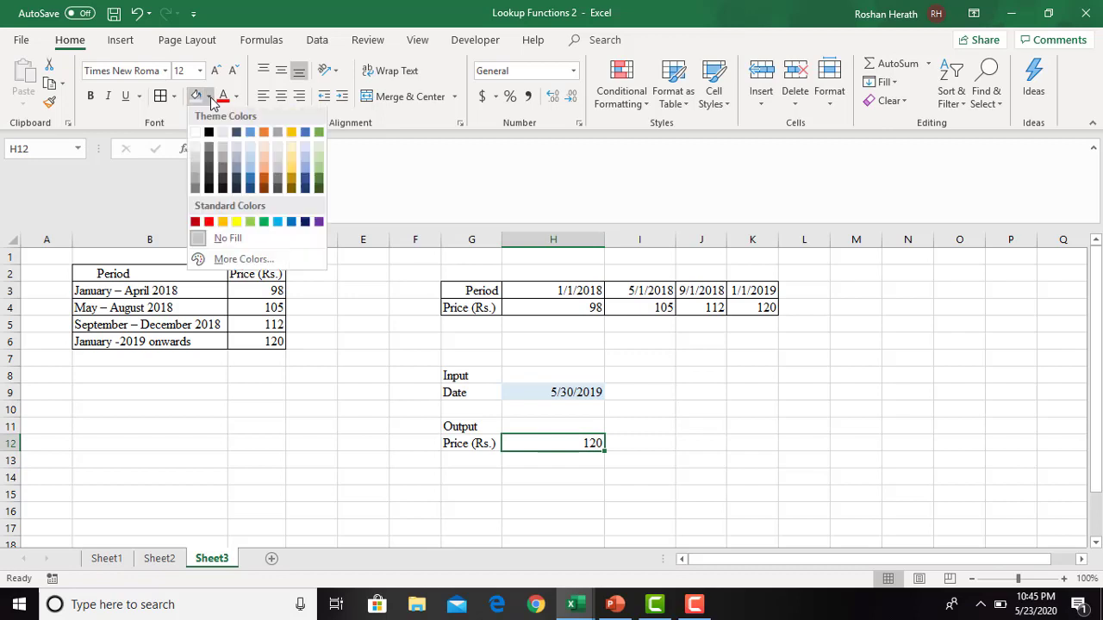
pyautogui.click(264, 155)
# - Clear H12 and start an HLOOKUP function there with H9 as the lookup value in its function arguments
pyautogui.press('Delete')
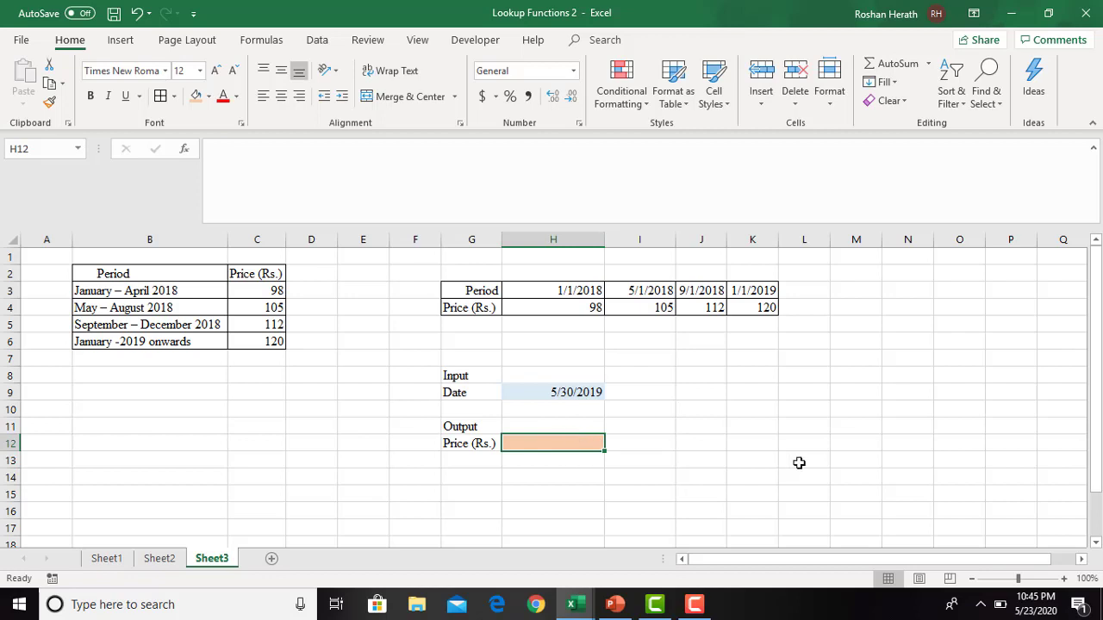
pyautogui.write('=')
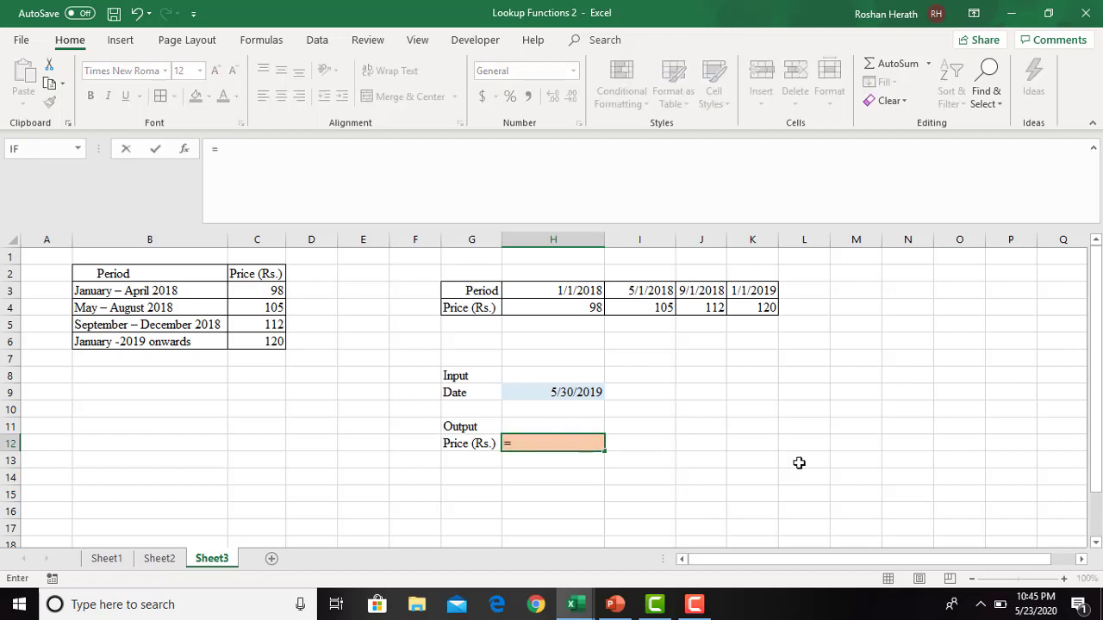
pyautogui.write('hl')
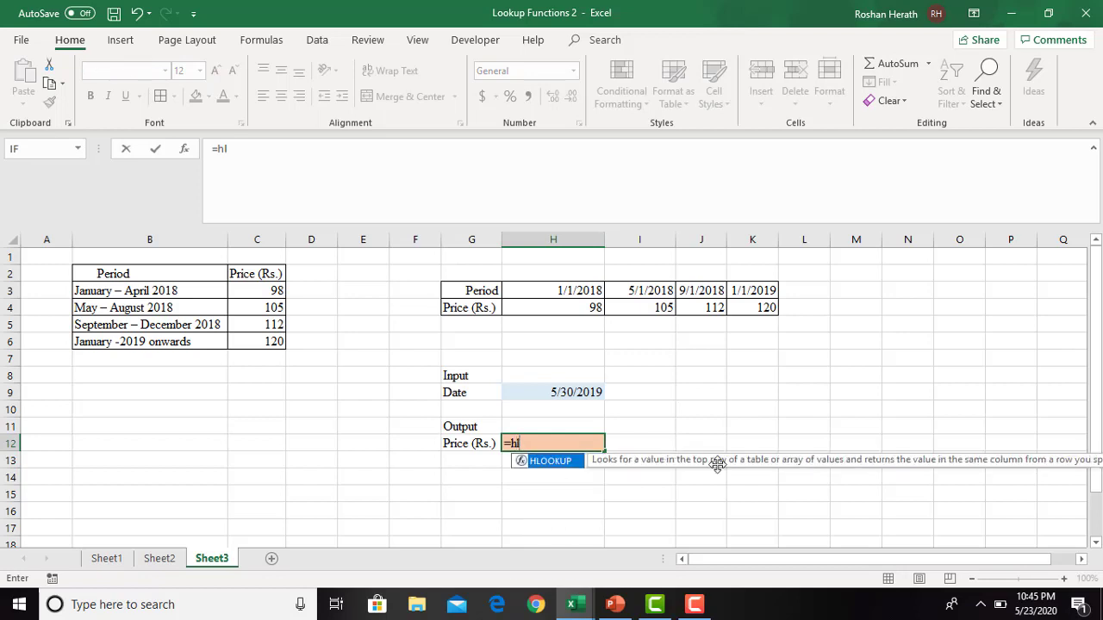
pyautogui.doubleClick(551, 462)
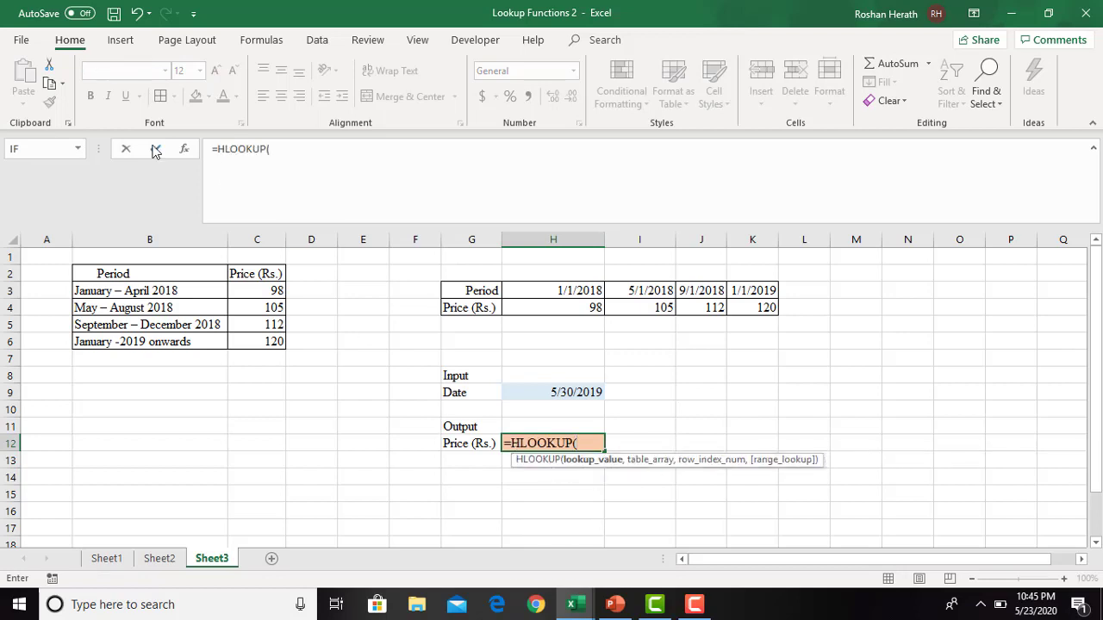
pyautogui.click(182, 152)
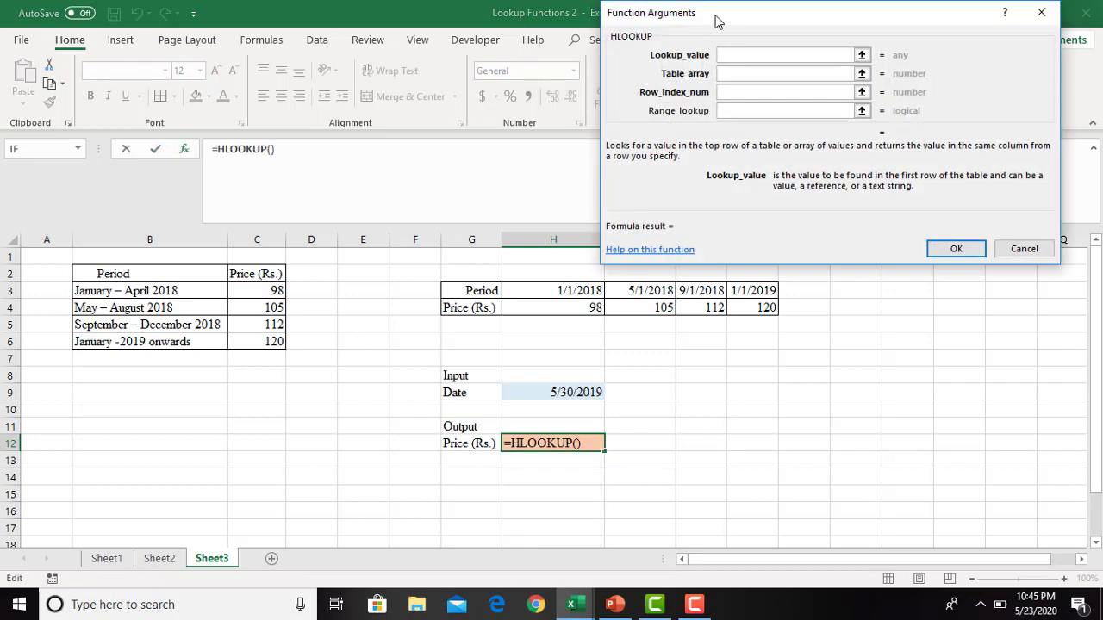
pyautogui.moveTo(754, 17); pyautogui.dragTo(775, 17)
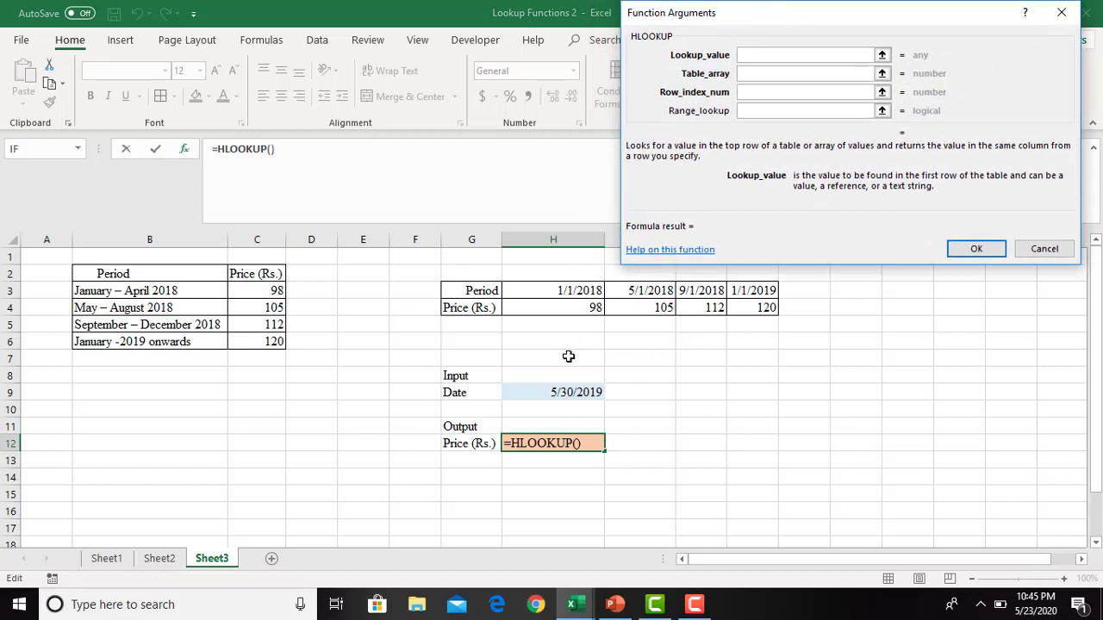
pyautogui.click(553, 392)
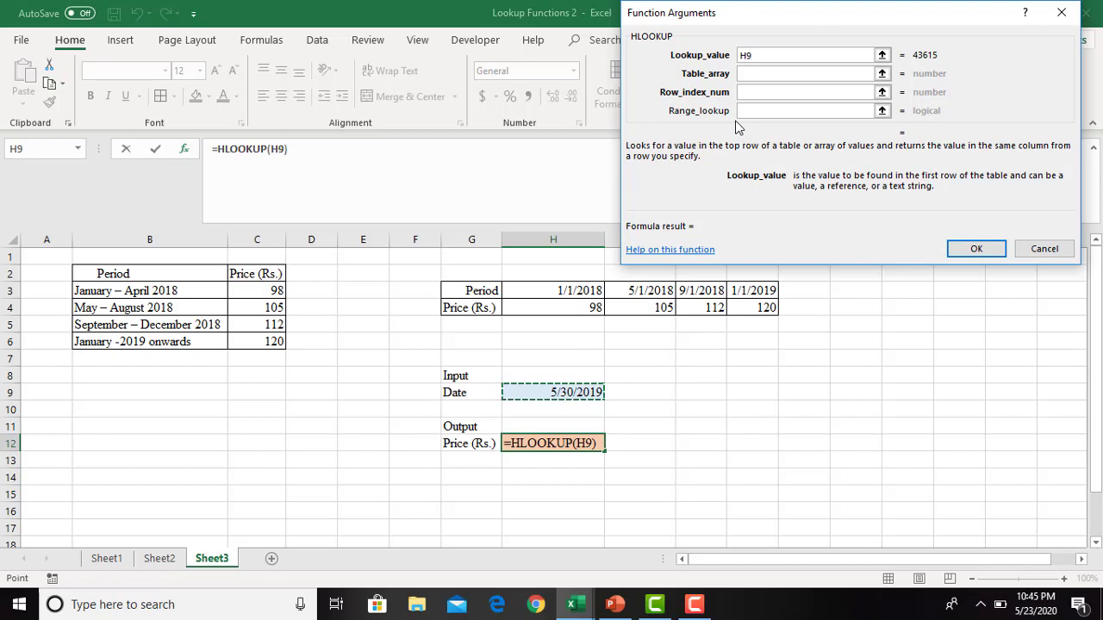
# - Complete the HLOOKUP in H12 with table array H3:K4 and row index number 2
pyautogui.click(755, 78)
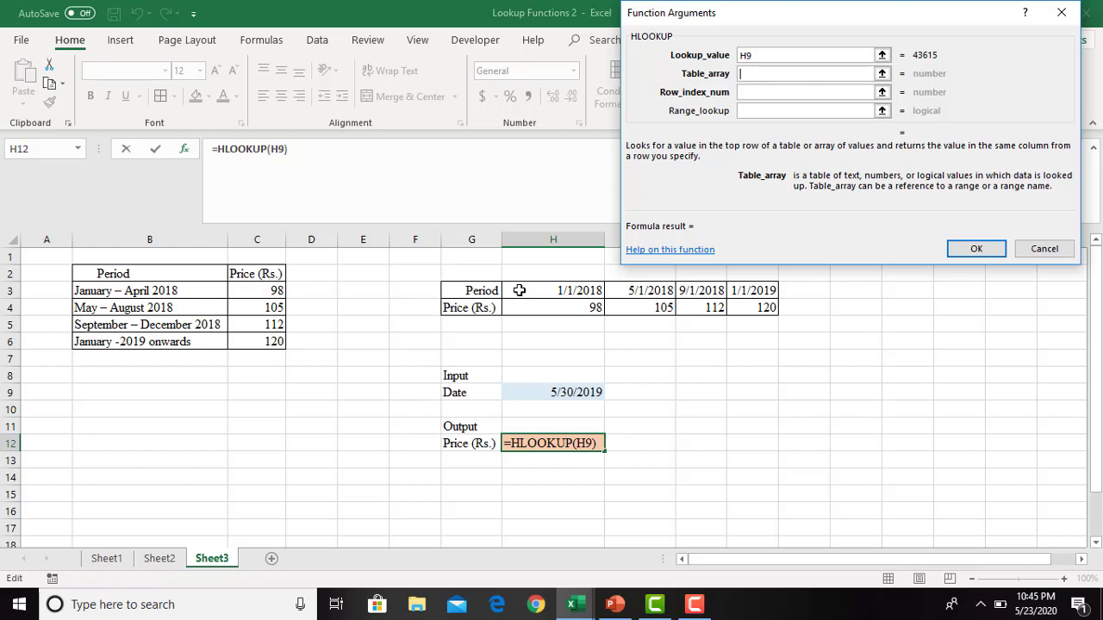
pyautogui.moveTo(520, 290); pyautogui.dragTo(751, 307)
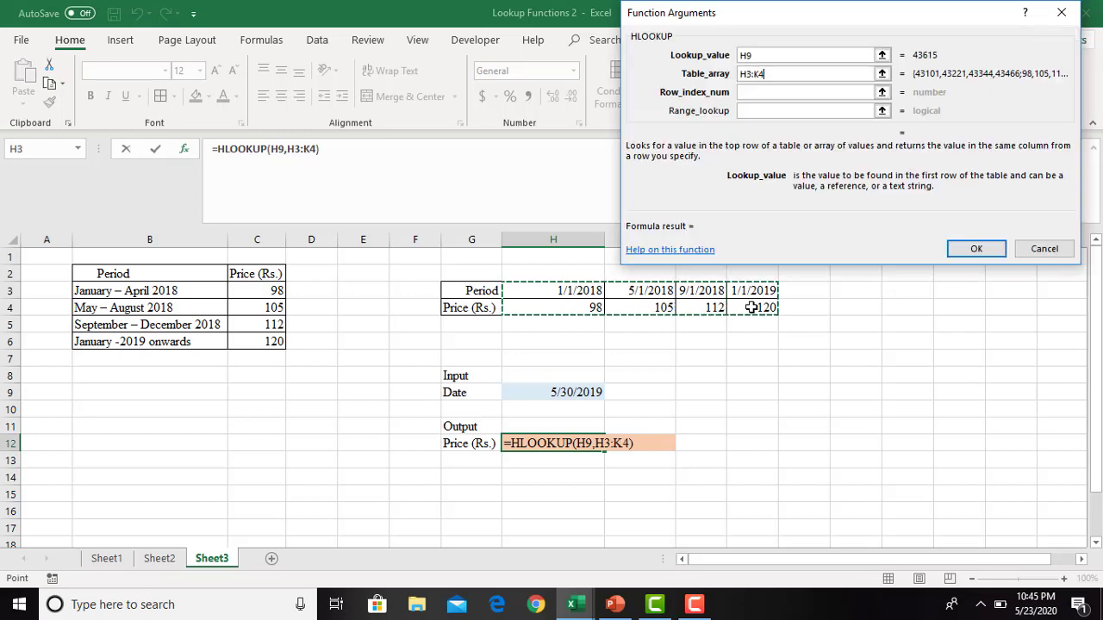
pyautogui.click(764, 92)
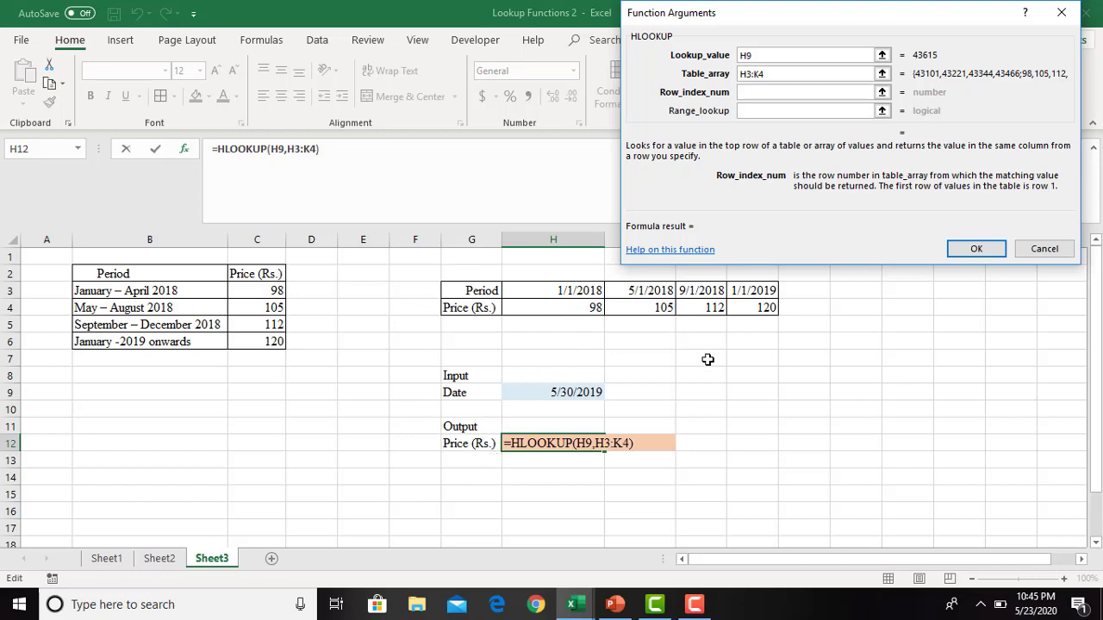
pyautogui.write('2')
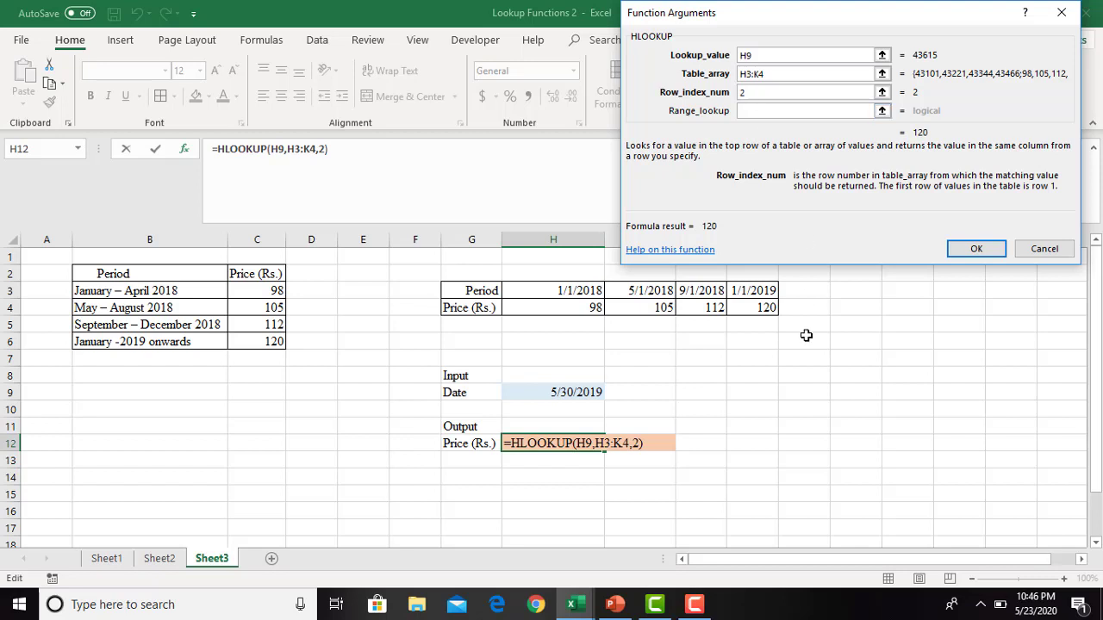
pyautogui.click(964, 254)
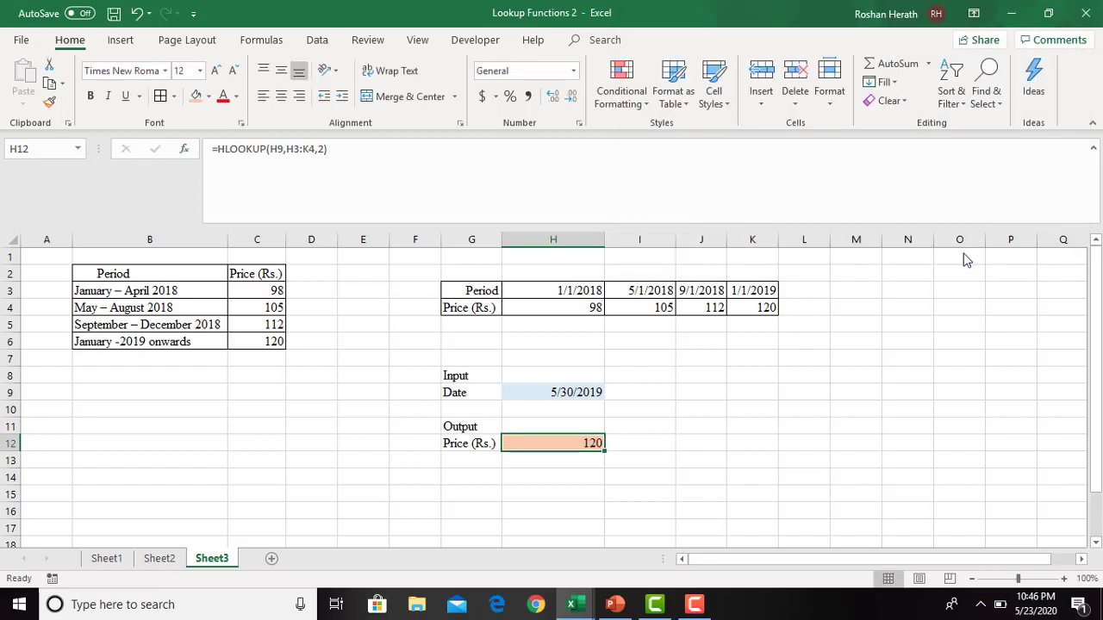
# - Test the lookup by changing the date in H9 to 2/15/2018 and check the price in H12
pyautogui.click(558, 392)
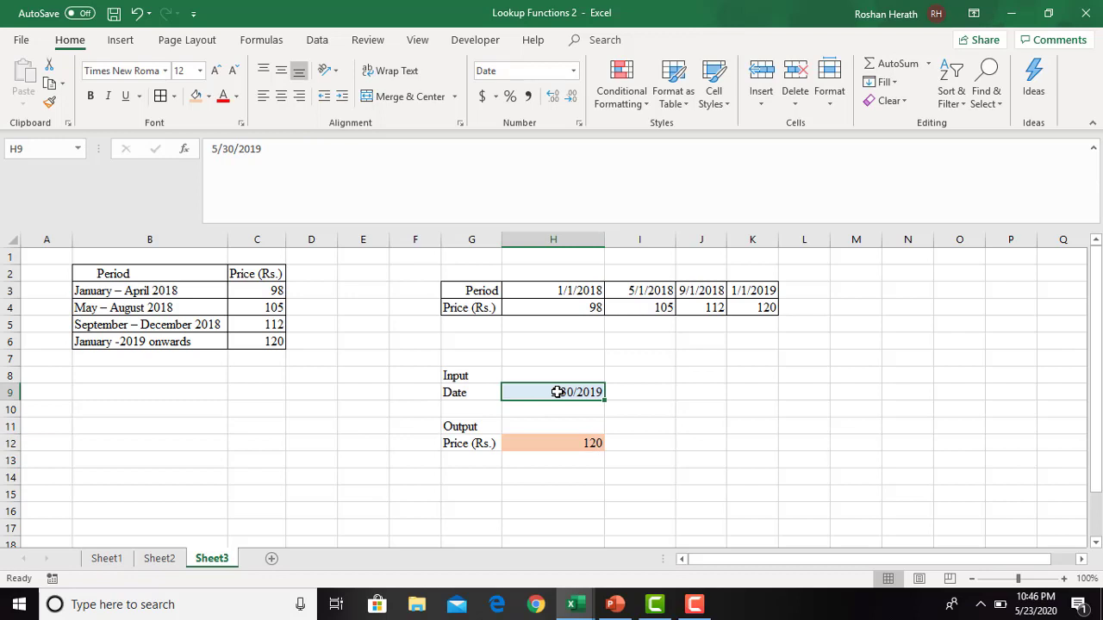
pyautogui.write('2/15')
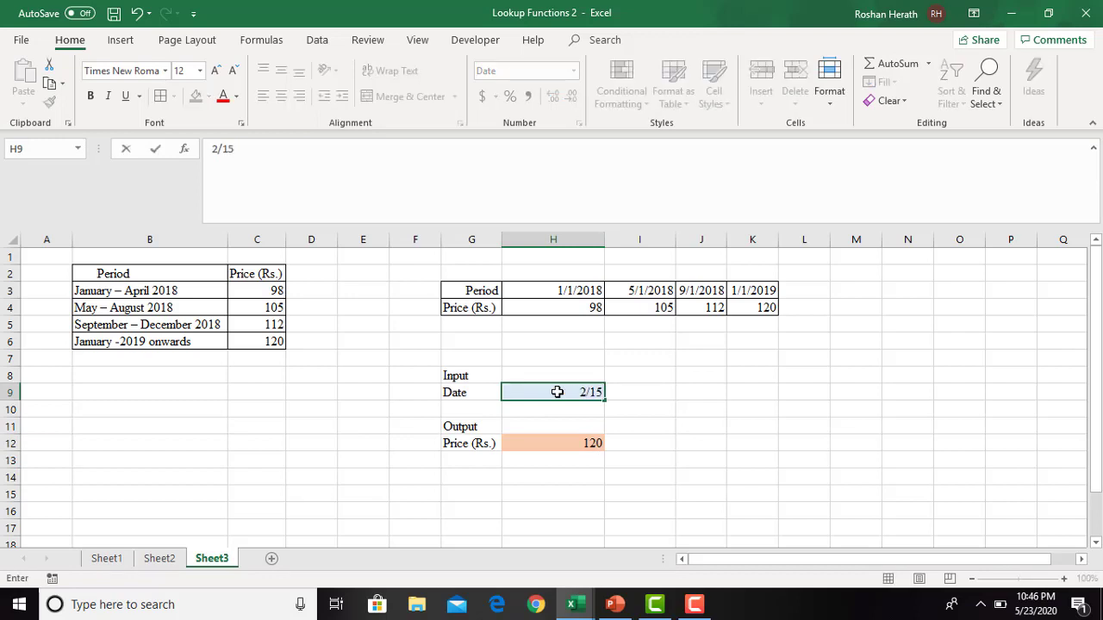
pyautogui.write('/2018')
pyautogui.press('Return')
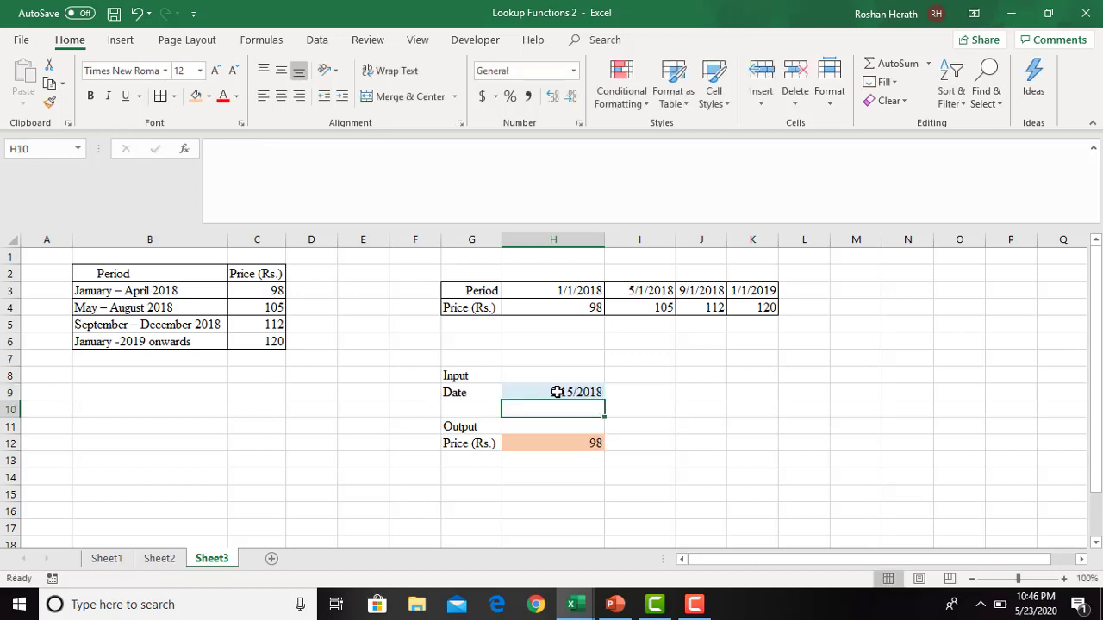
pyautogui.click(558, 392)
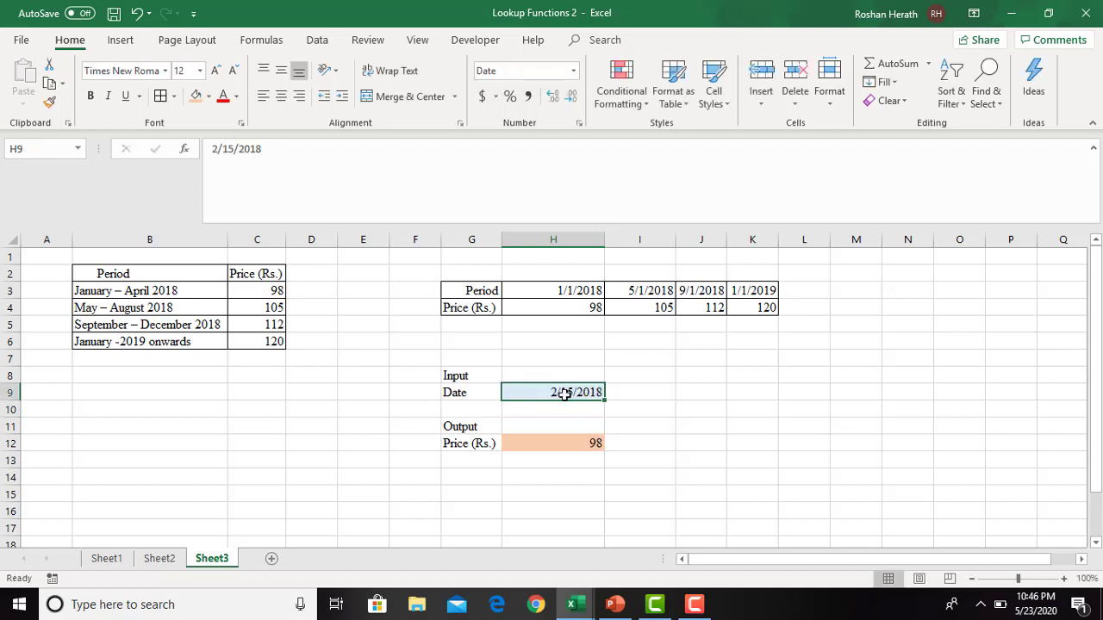
pyautogui.click(580, 452)
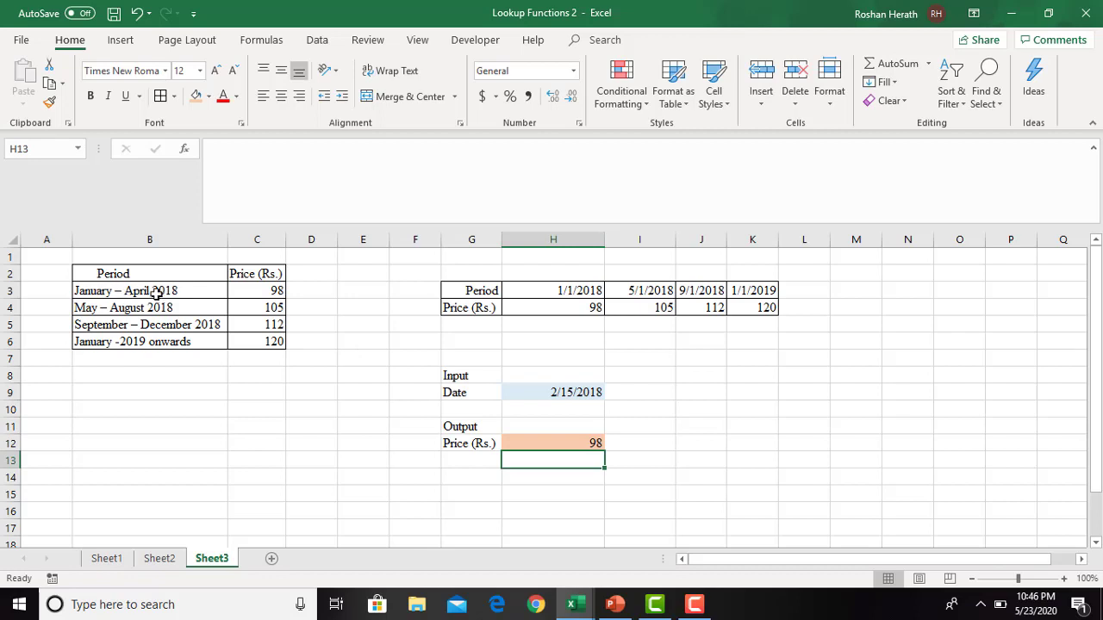
pyautogui.click(574, 441)
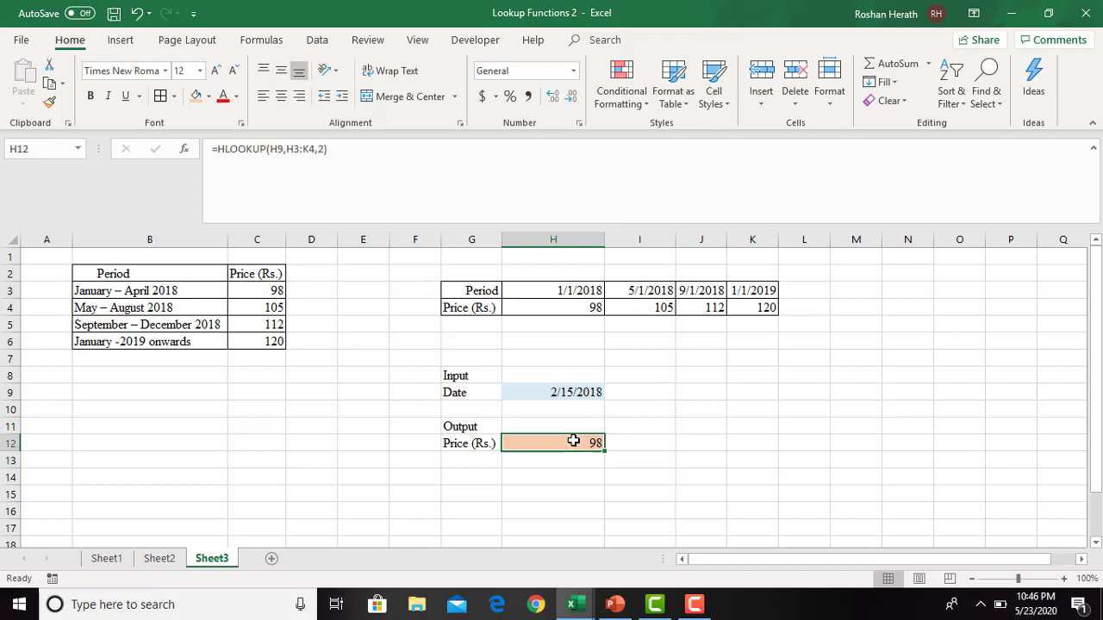
# - Set the input date in H9 to 6/10/2018 and check the price formula's result in H12
pyautogui.click(550, 395)
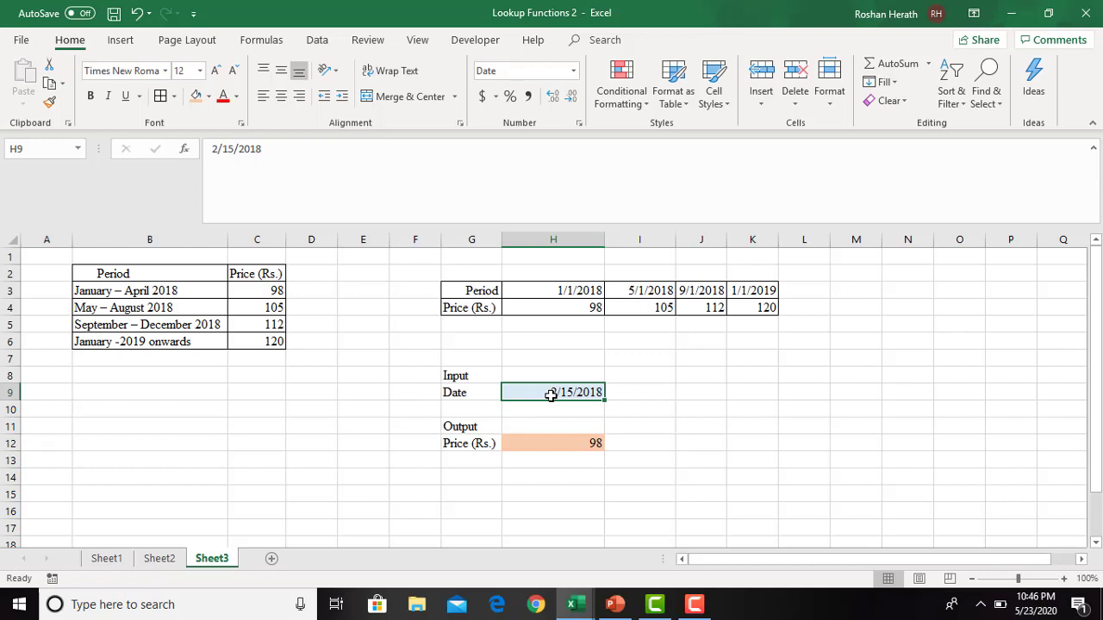
pyautogui.write('10')
pyautogui.press('BackSpace')
pyautogui.press('BackSpace')
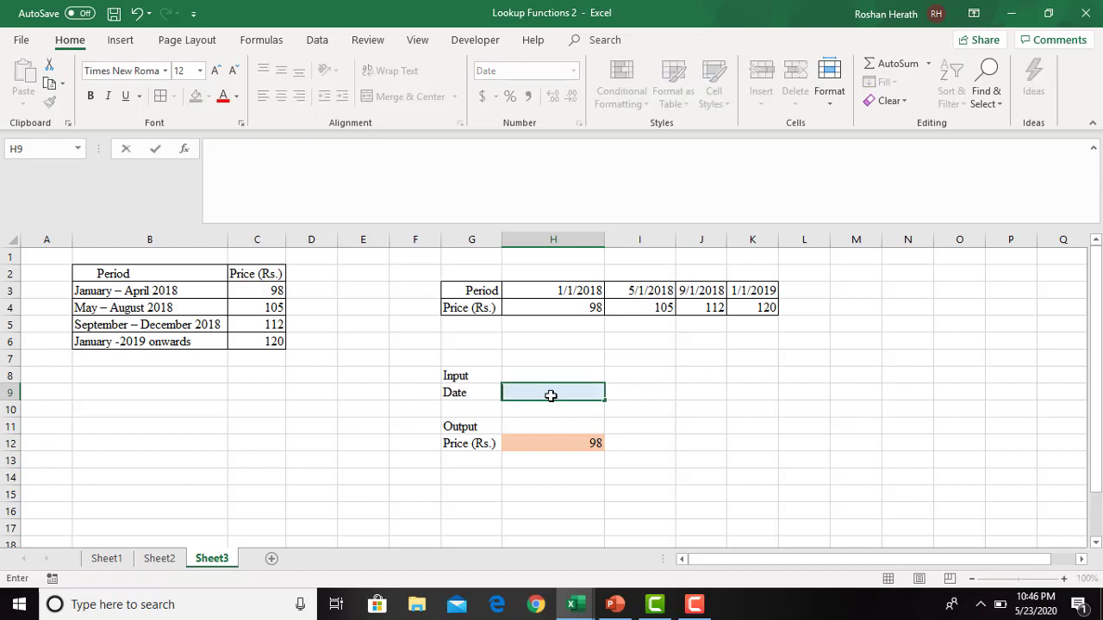
pyautogui.write('6/10/2018')
pyautogui.press('Return')
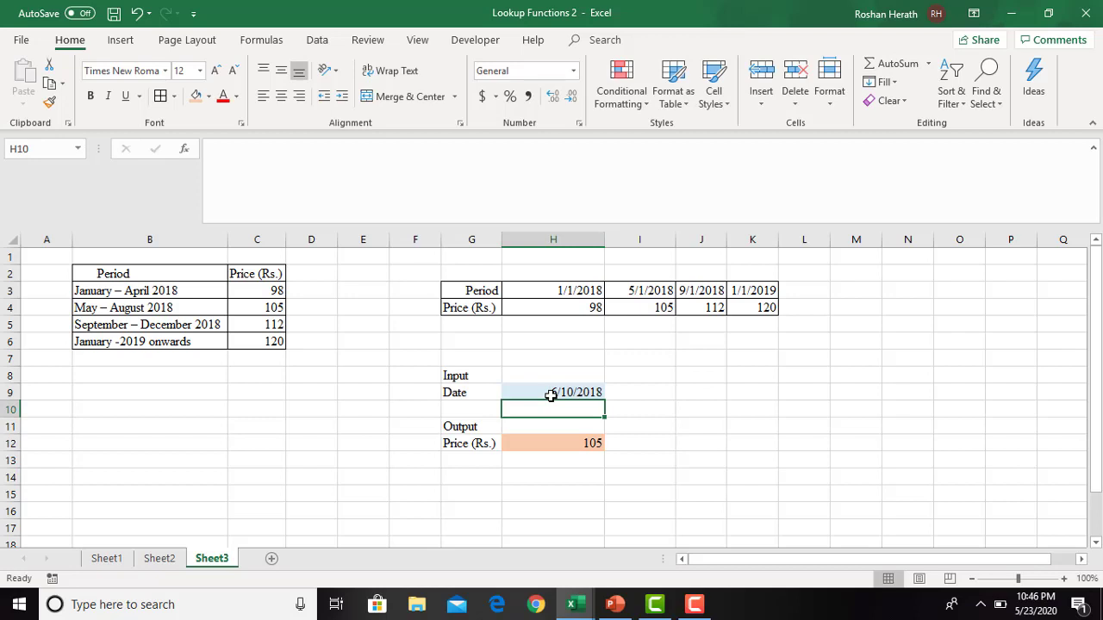
pyautogui.click(548, 445)
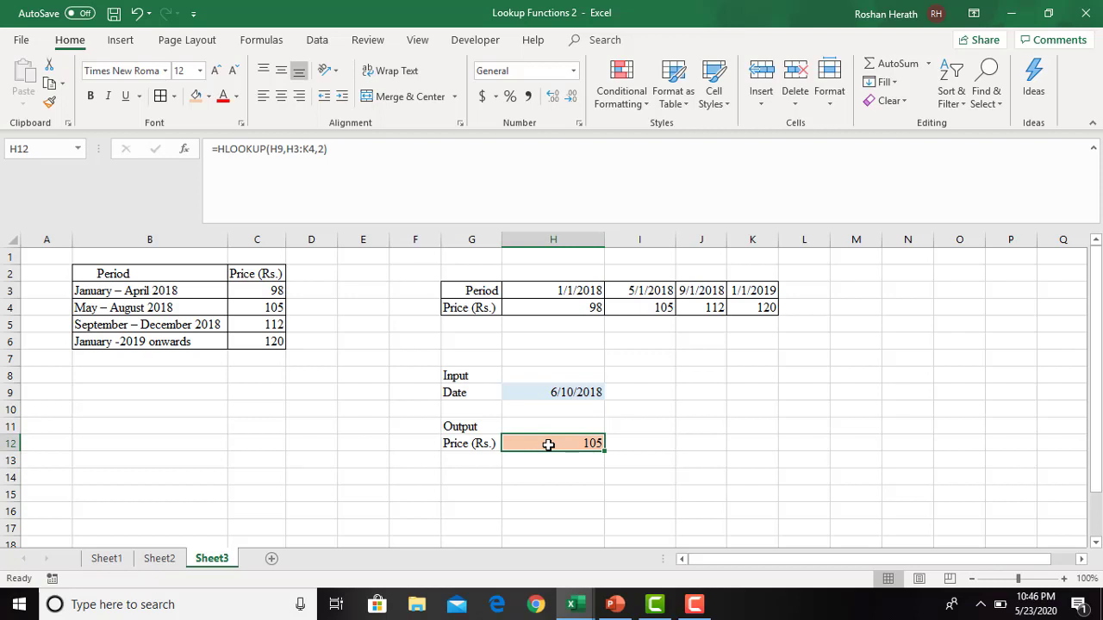
# - Switch to the Lookup Functions presentation in PowerPoint and open the Activity 4 slide
pyautogui.click(613, 604)
pyautogui.click(60, 481)
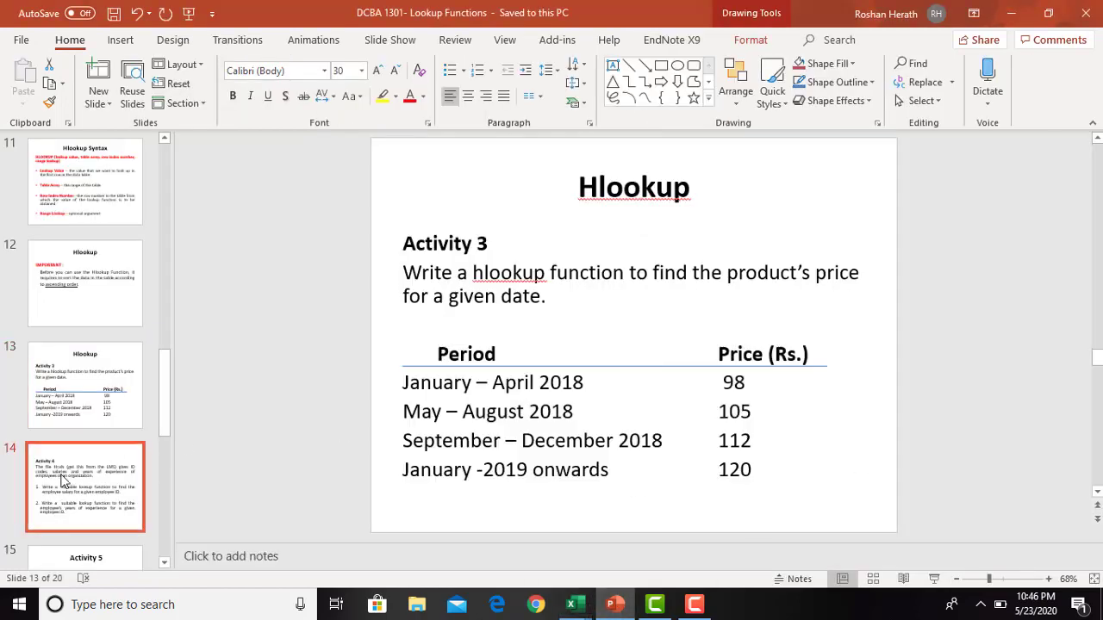
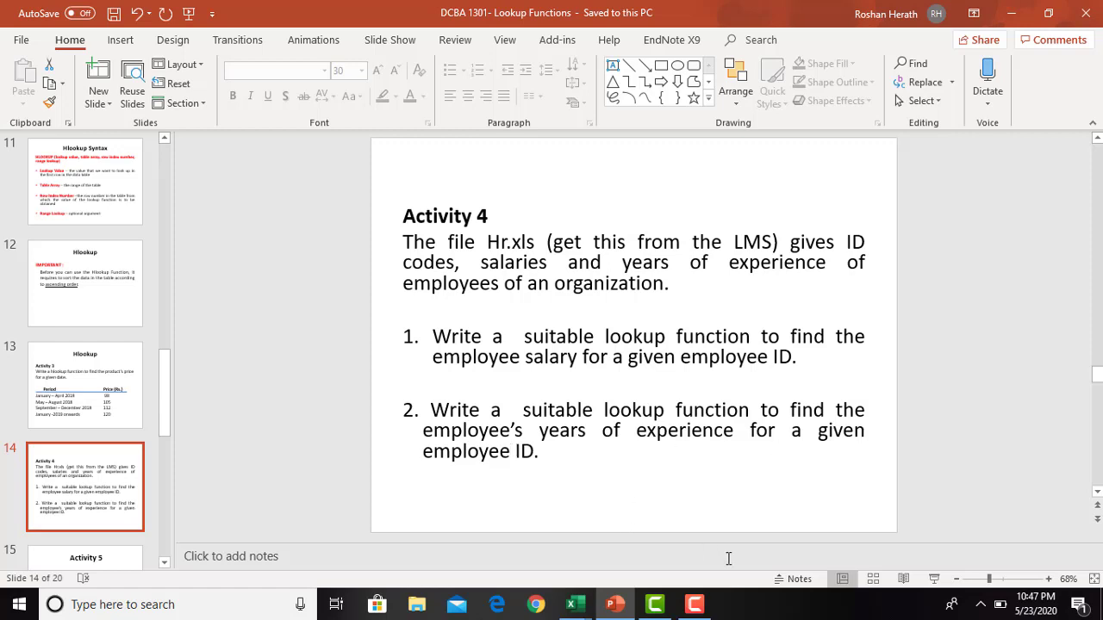
# - Switch to the Hr workbook in Excel and review its ID CODE, Salary and Experience columns
pyautogui.click(574, 607)
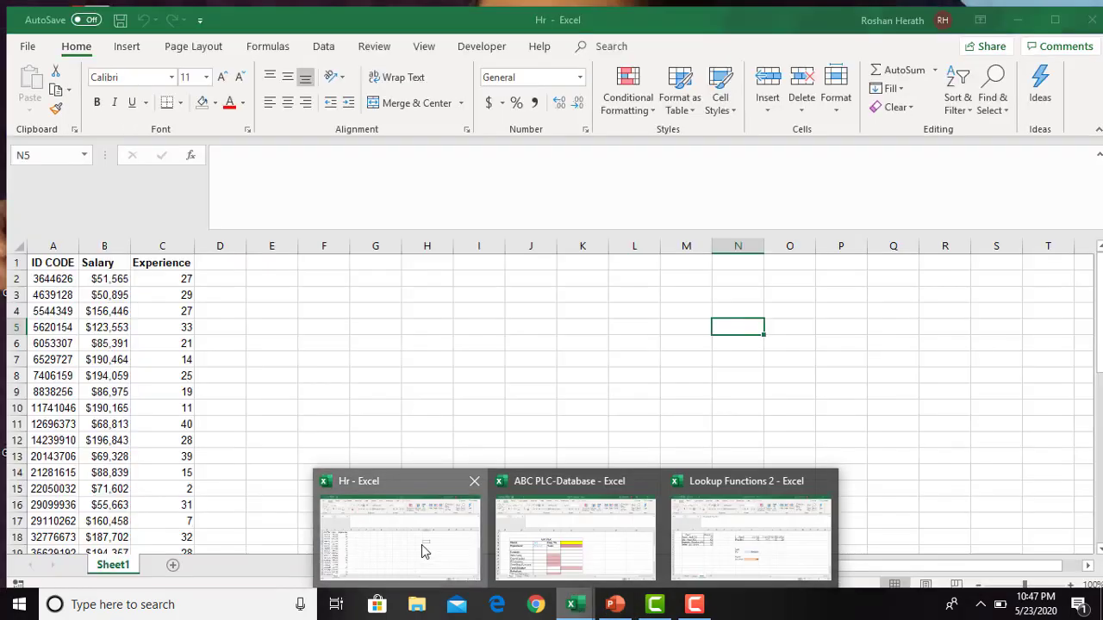
pyautogui.click(421, 544)
pyautogui.click(492, 335)
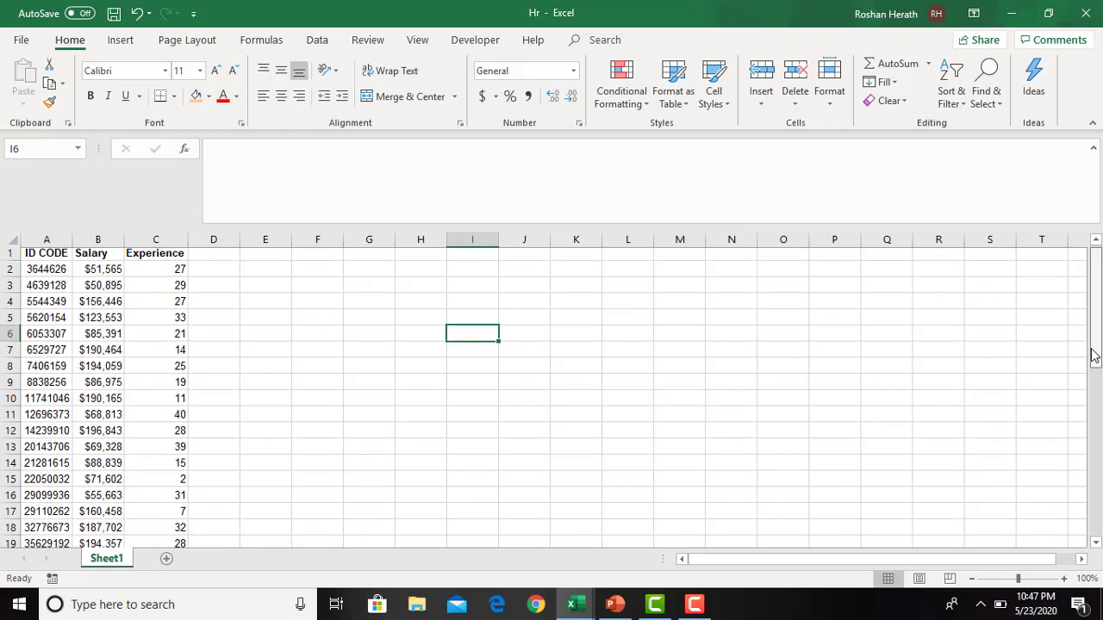
pyautogui.click(54, 257)
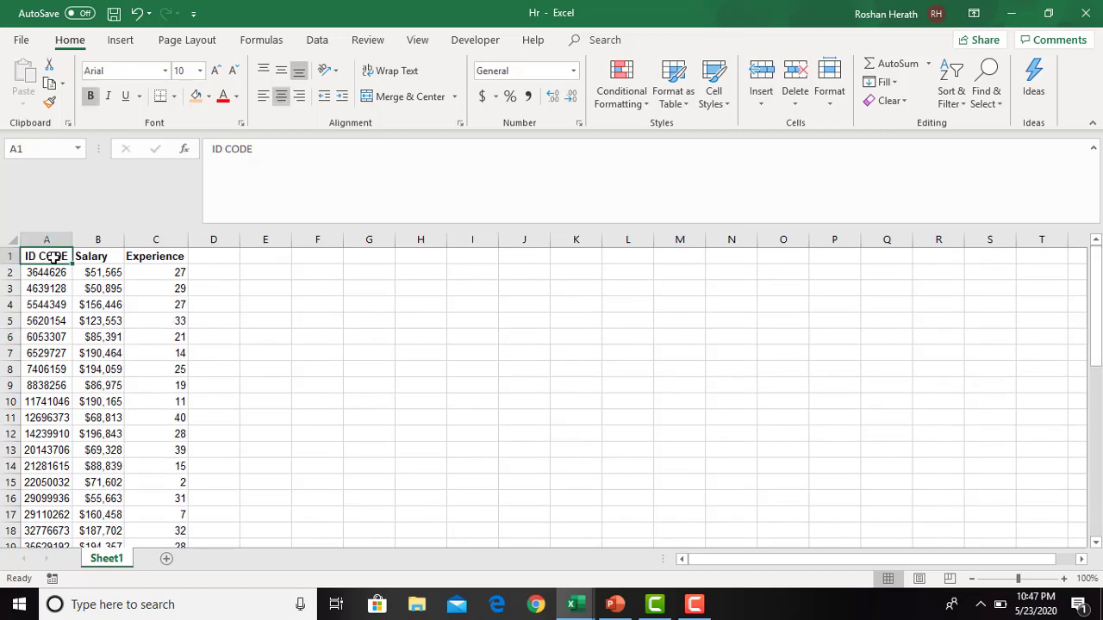
pyautogui.click(51, 276)
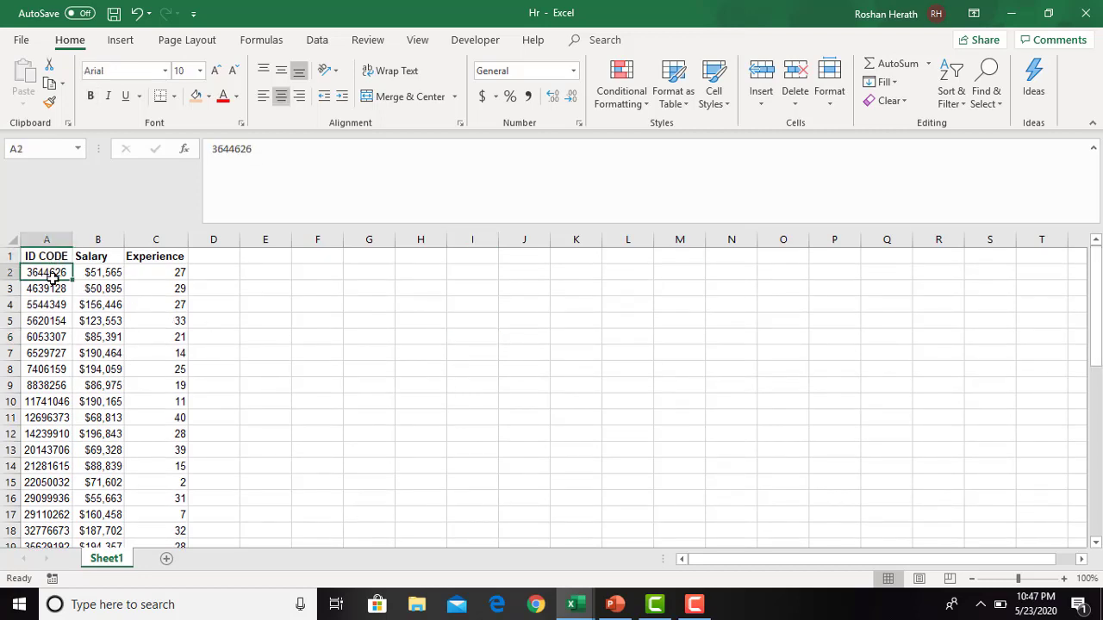
pyautogui.click(101, 271)
pyautogui.click(171, 267)
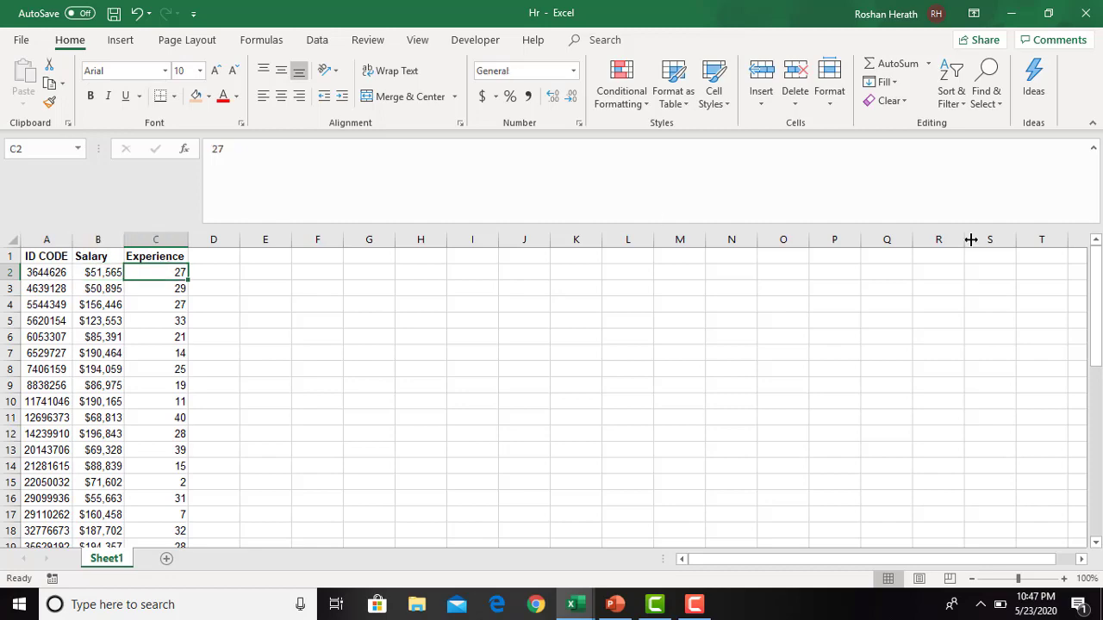
pyautogui.moveTo(1098, 313); pyautogui.dragTo(1090, 249)
# - Enter the labels Input in G4 and Employee ID in G5, and fit column G to the text
pyautogui.click(374, 303)
pyautogui.write('I')
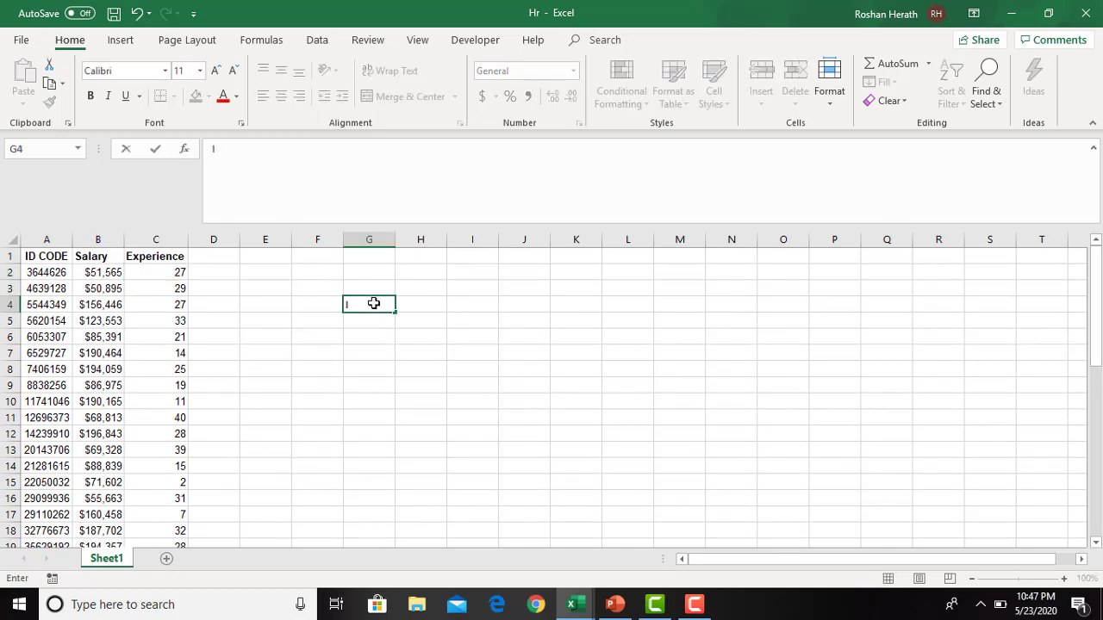
pyautogui.write('nput')
pyautogui.click(362, 324)
pyautogui.write('E')
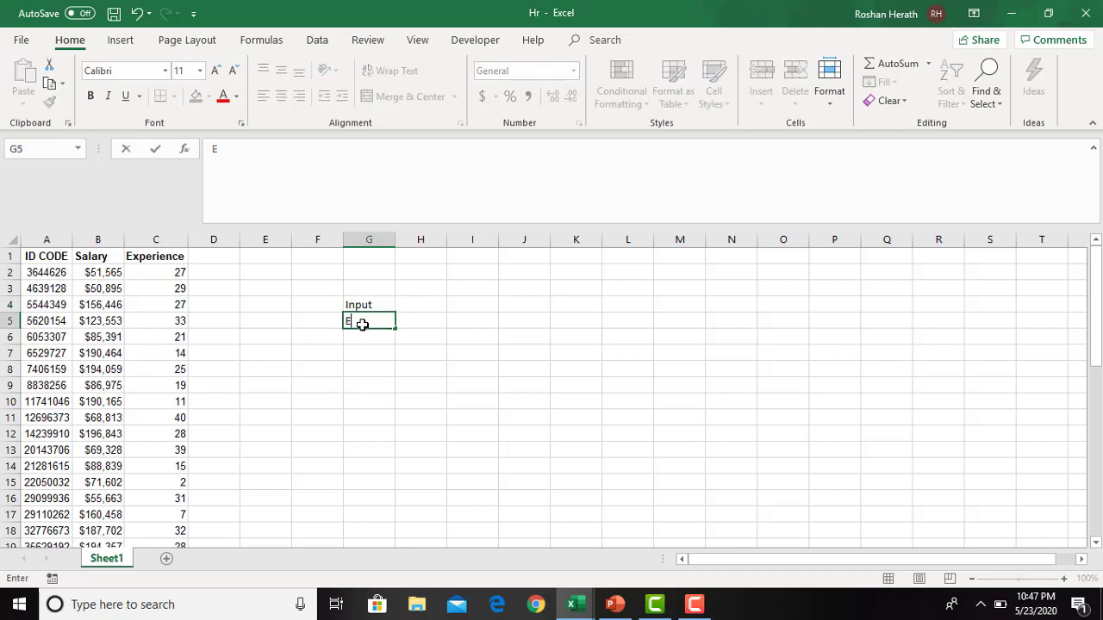
pyautogui.press('BackSpace')
pyautogui.write('Employee I')
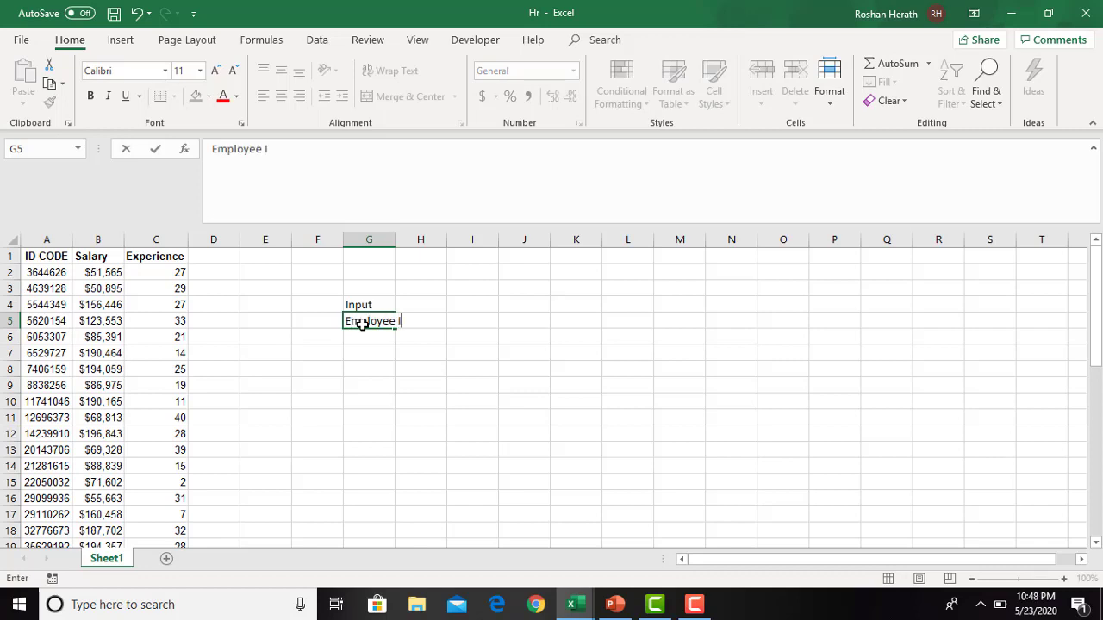
pyautogui.write('D')
pyautogui.doubleClick(396, 240)
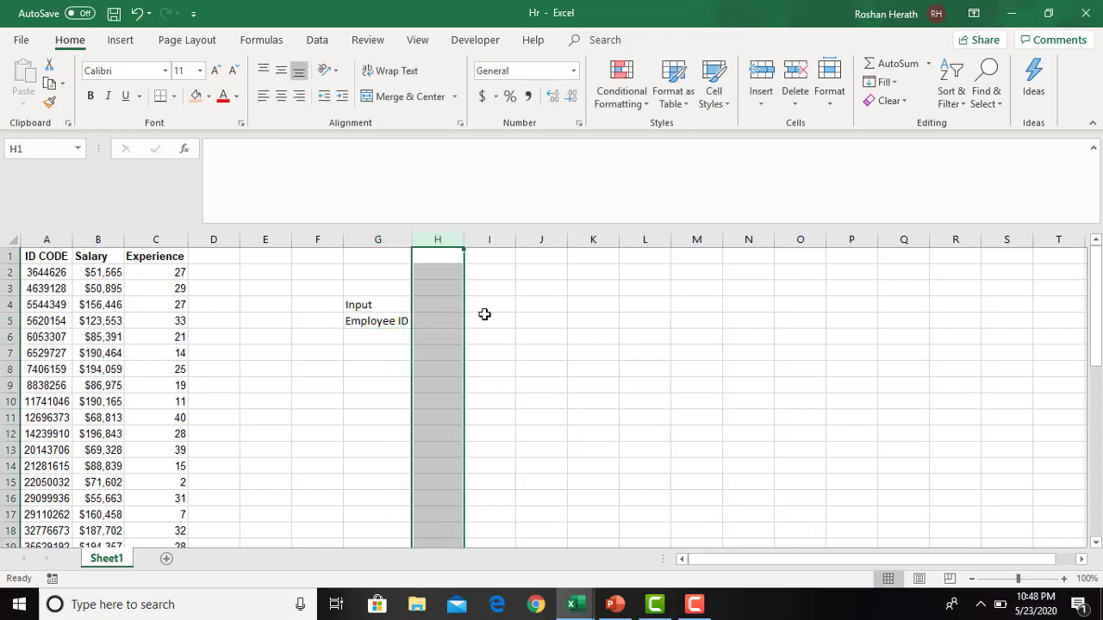
# - Fill the Employee ID input cell H5 with light blue
pyautogui.click(438, 319)
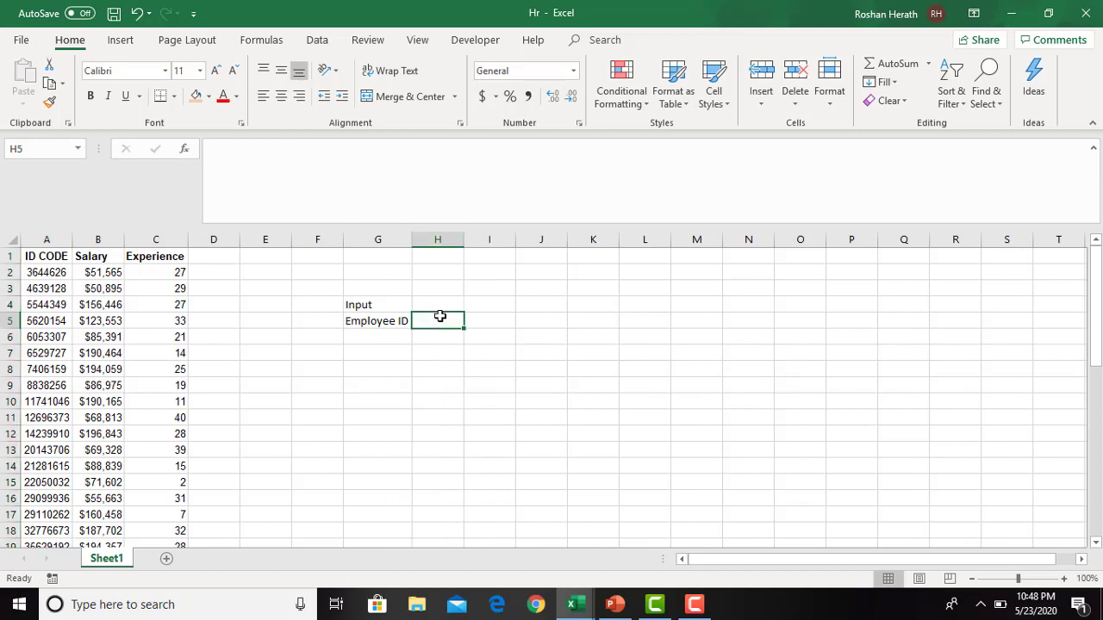
pyautogui.click(210, 98)
pyautogui.click(249, 150)
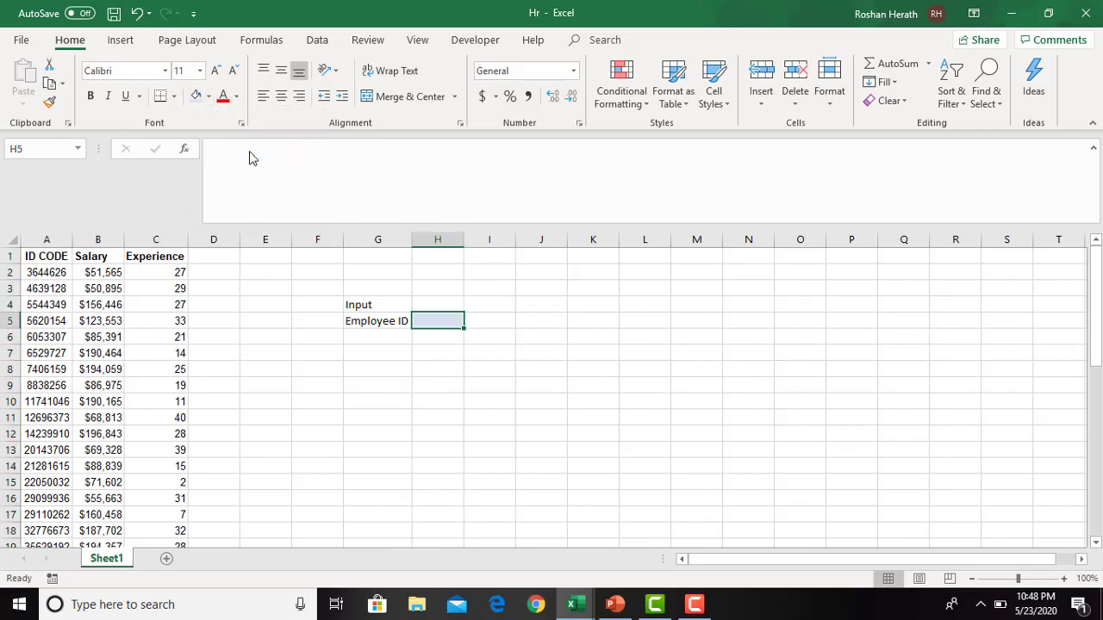
# - Enter the label Output in G8 for the results section
pyautogui.click(363, 370)
pyautogui.write('o')
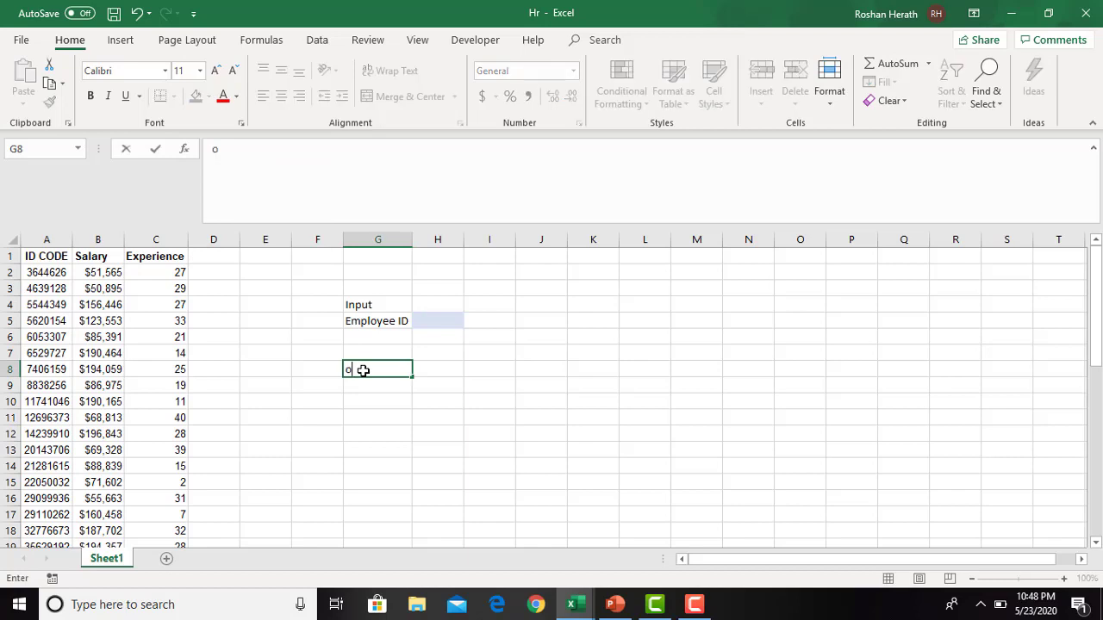
pyautogui.write('UTPUT')
pyautogui.click(456, 436)
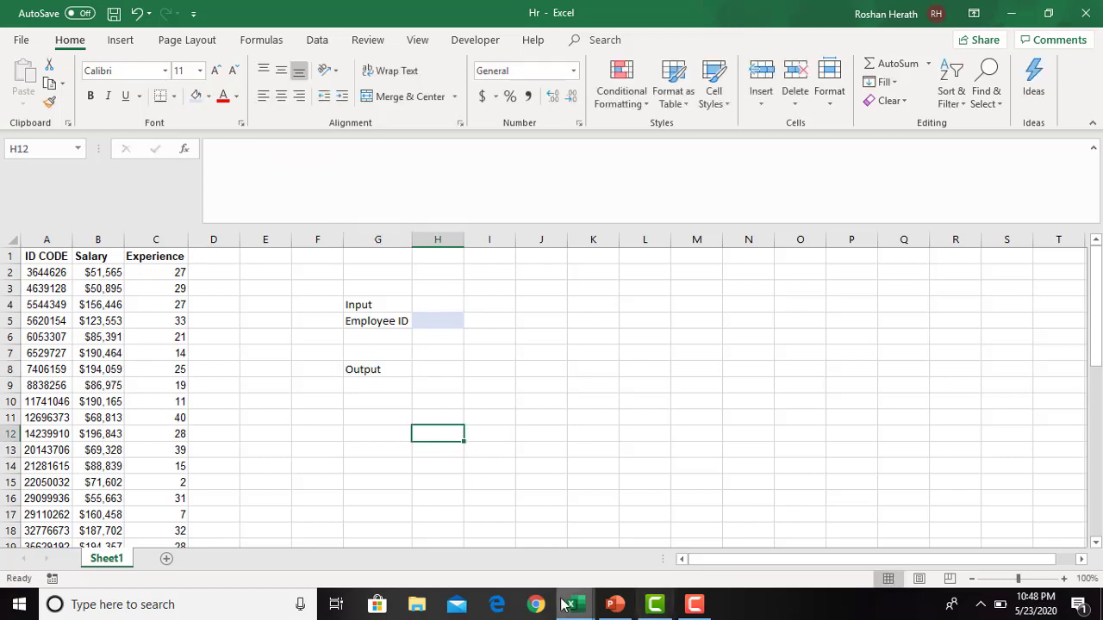
# - Check the Activity 4 slide in PowerPoint, return to the Hr workbook and label G9 Employee Salary, fitting column G to it
pyautogui.click(614, 606)
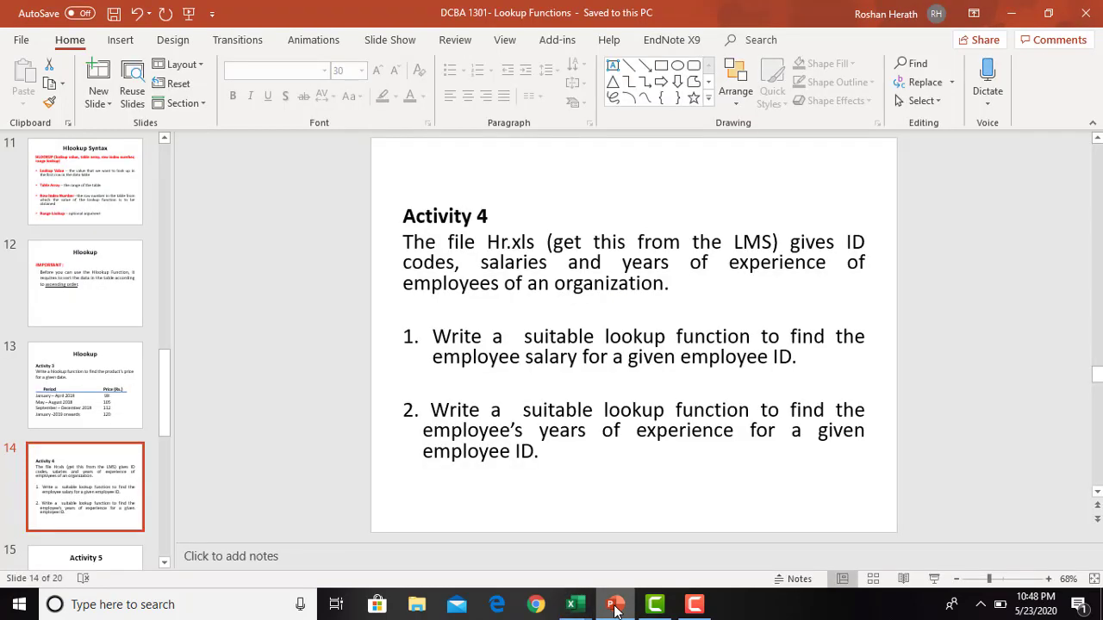
pyautogui.click(570, 606)
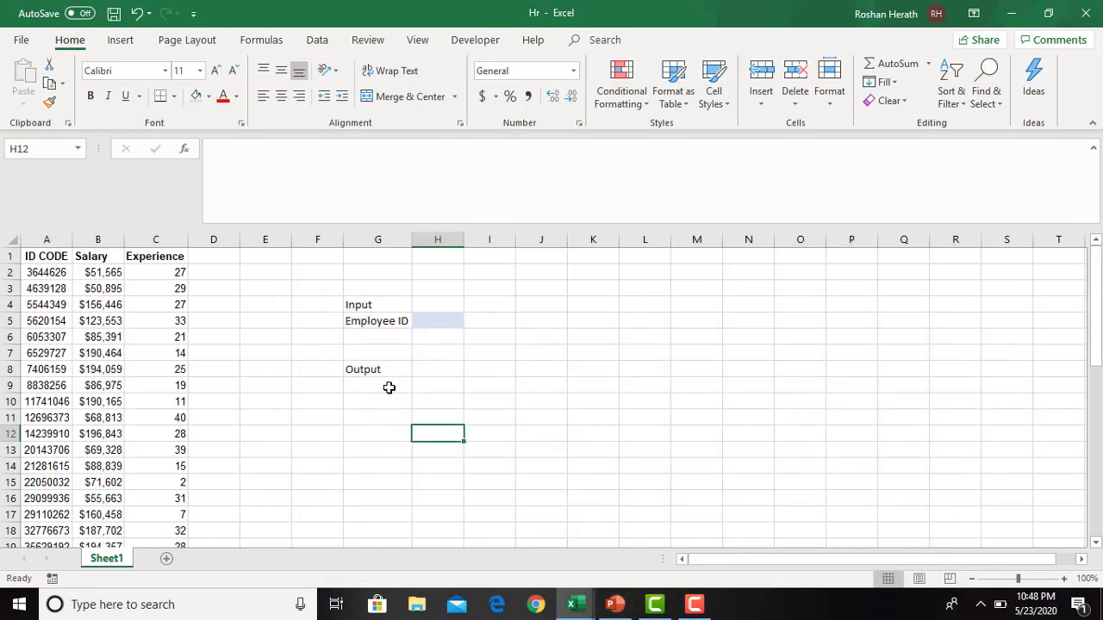
pyautogui.click(388, 387)
pyautogui.write('Em')
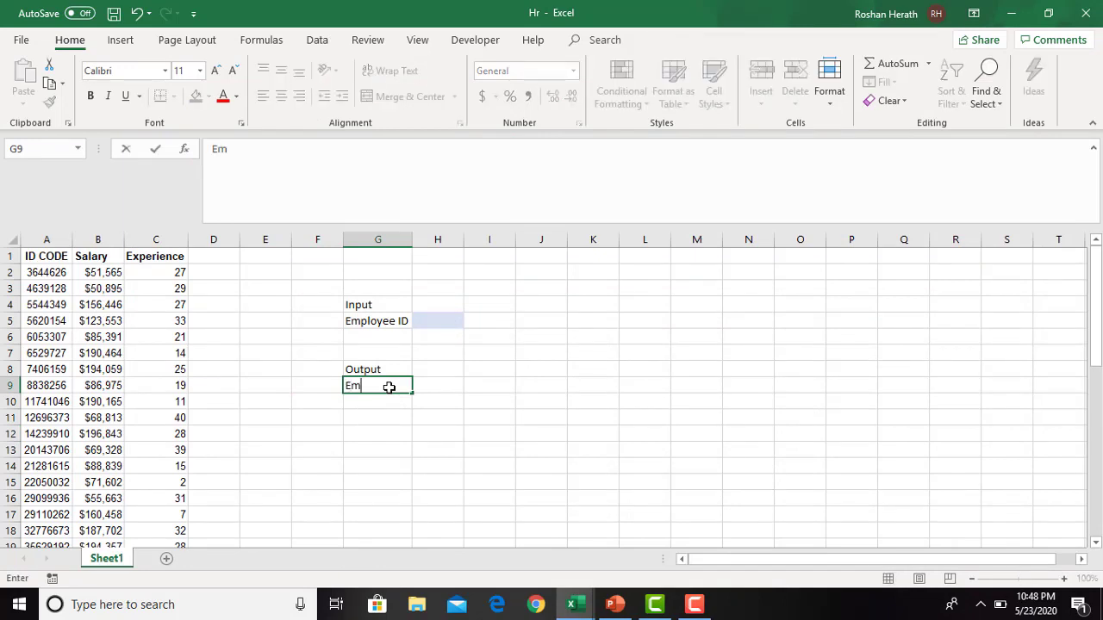
pyautogui.write('ployee Salar')
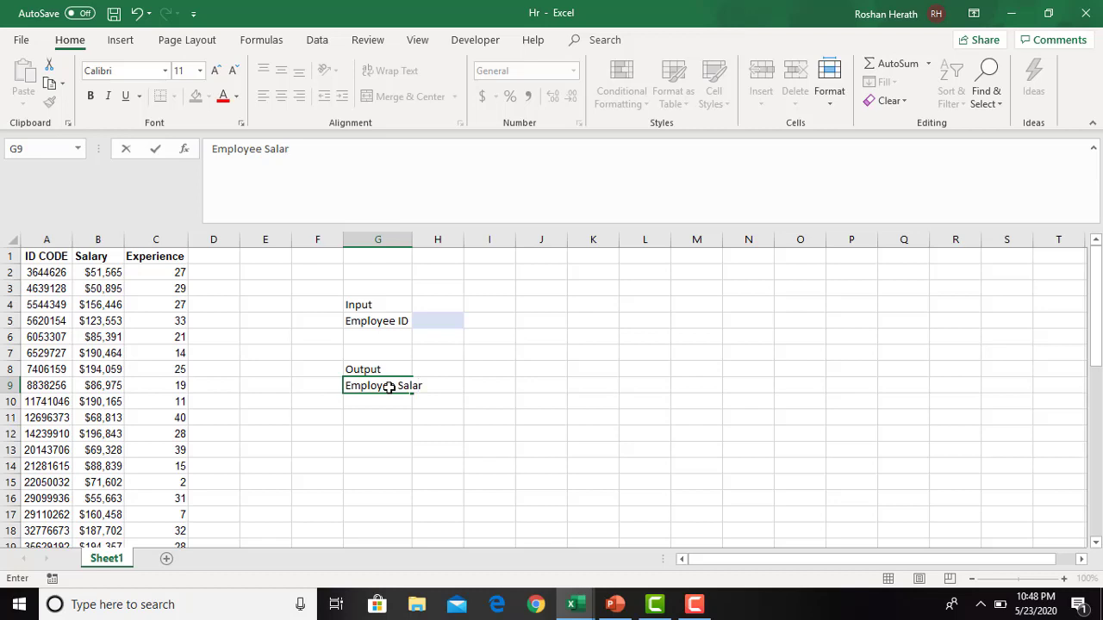
pyautogui.write('y')
pyautogui.click(414, 240)
pyautogui.doubleClick(413, 239)
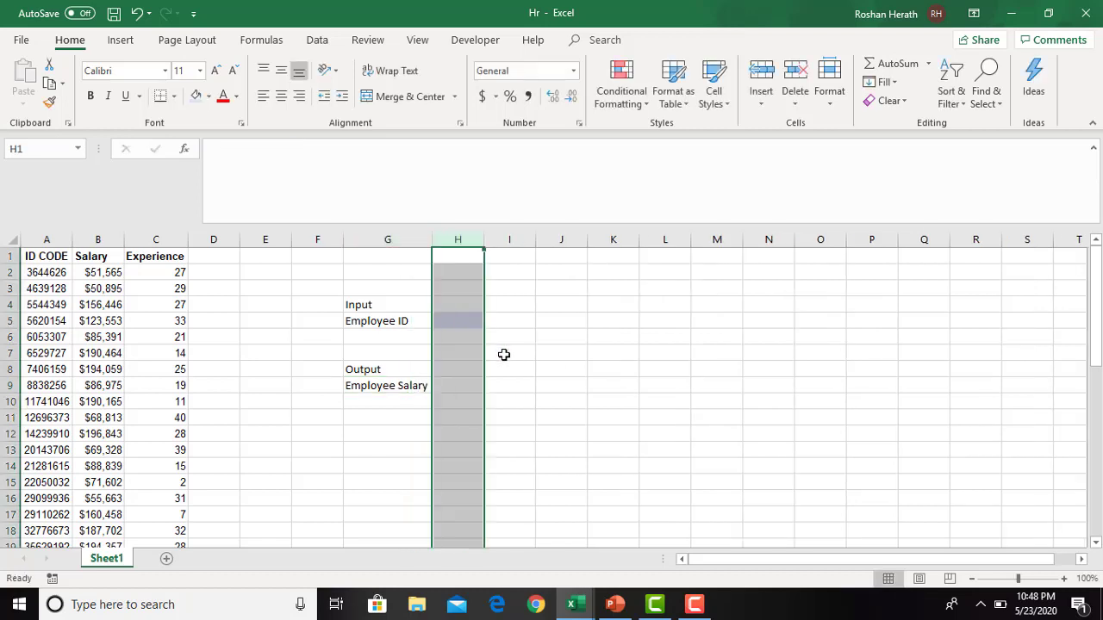
# - Fill the Employee Salary output cell H9 with light orange
pyautogui.click(462, 386)
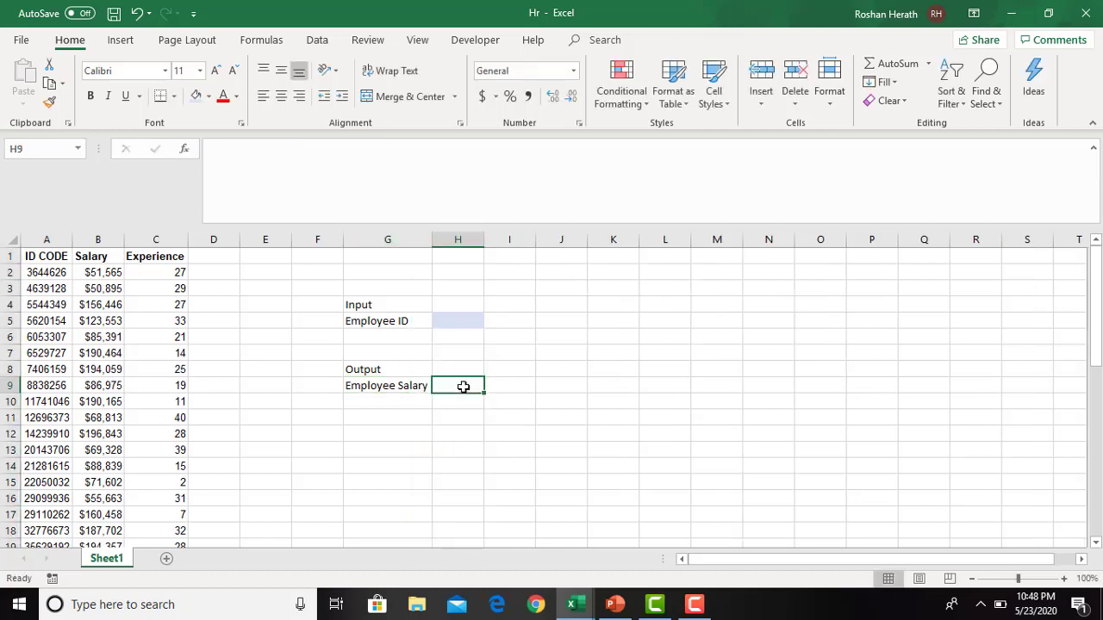
pyautogui.click(211, 96)
pyautogui.click(264, 162)
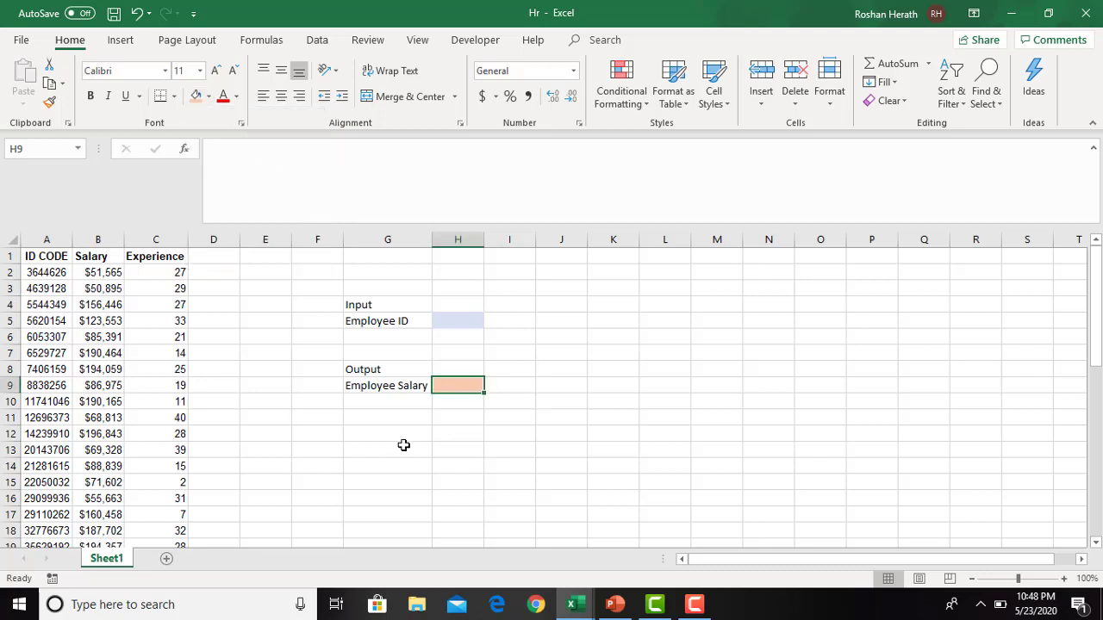
# - Label G10 Experience and fill its output cell H10 with the same light orange
pyautogui.click(379, 403)
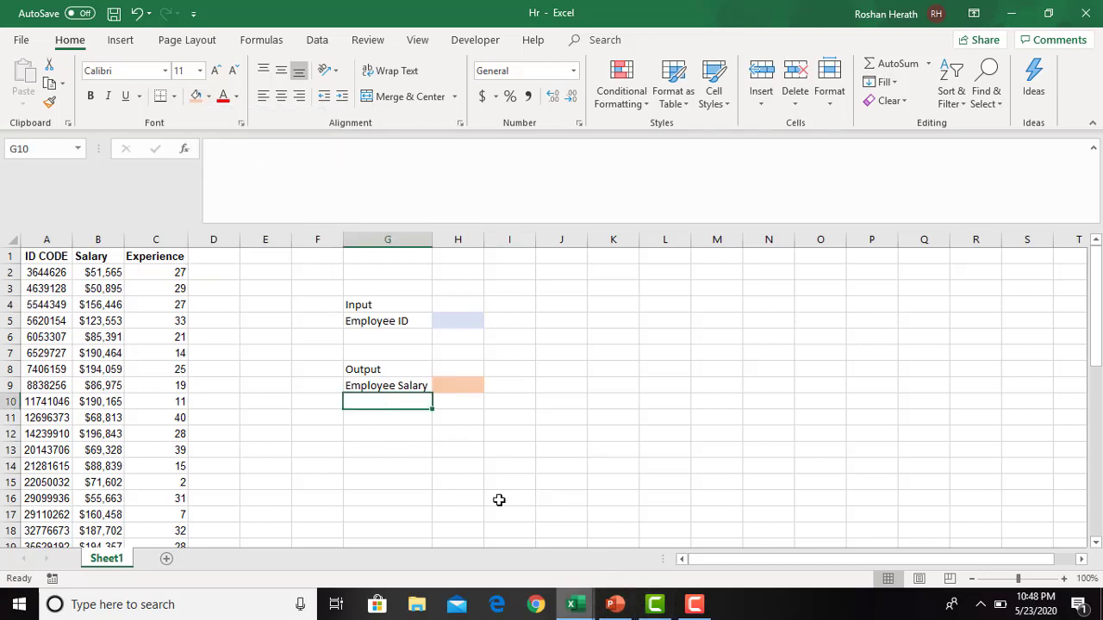
pyautogui.write('E')
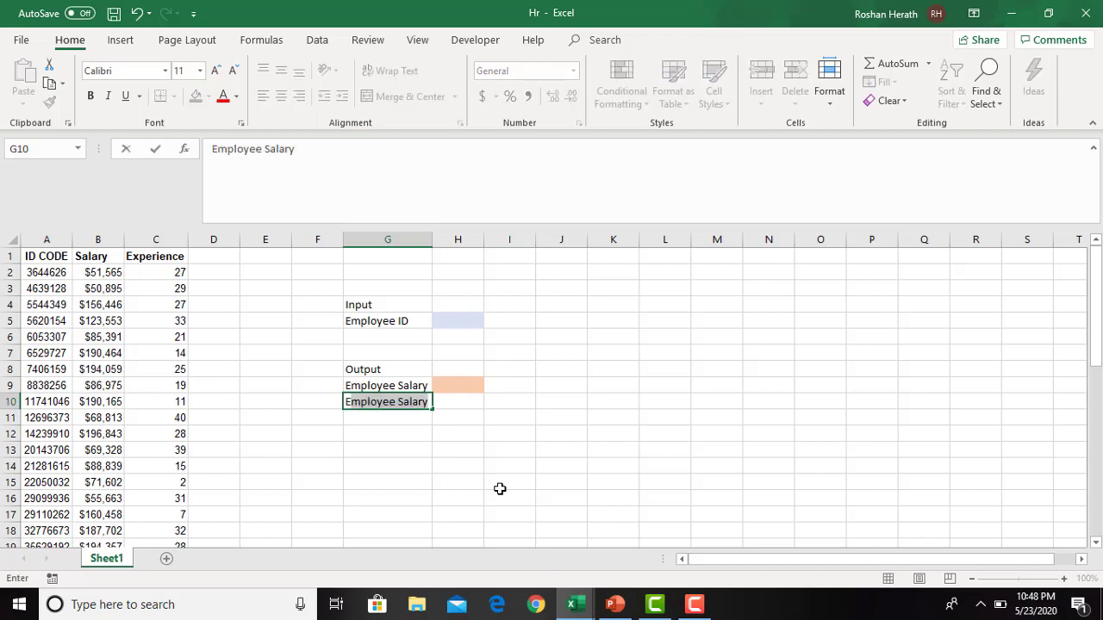
pyautogui.write('xperie')
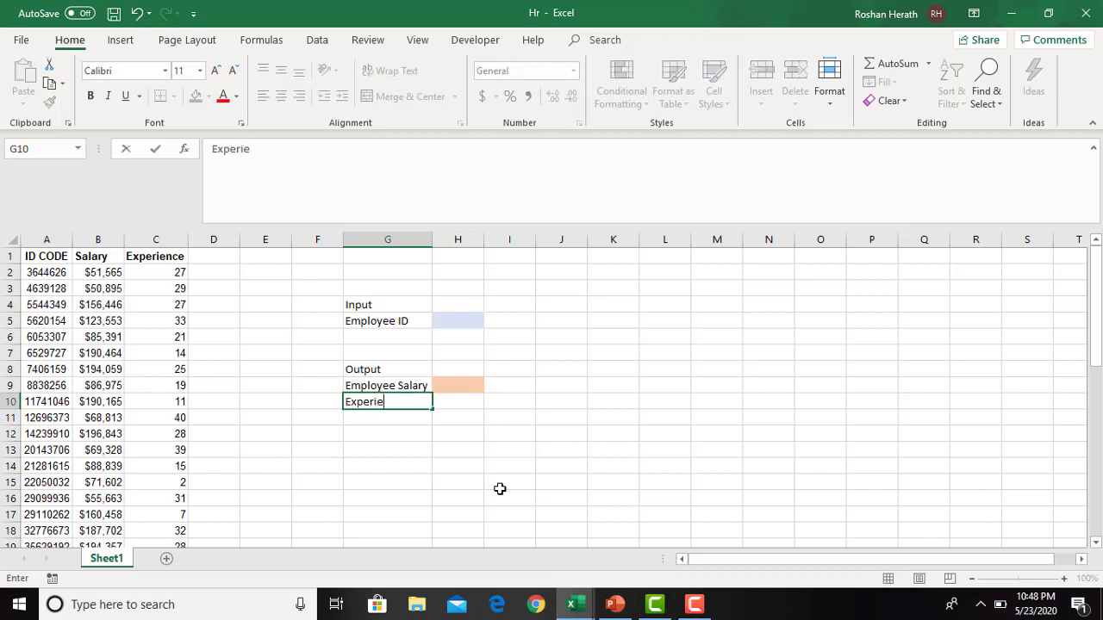
pyautogui.write('nce')
pyautogui.click(466, 405)
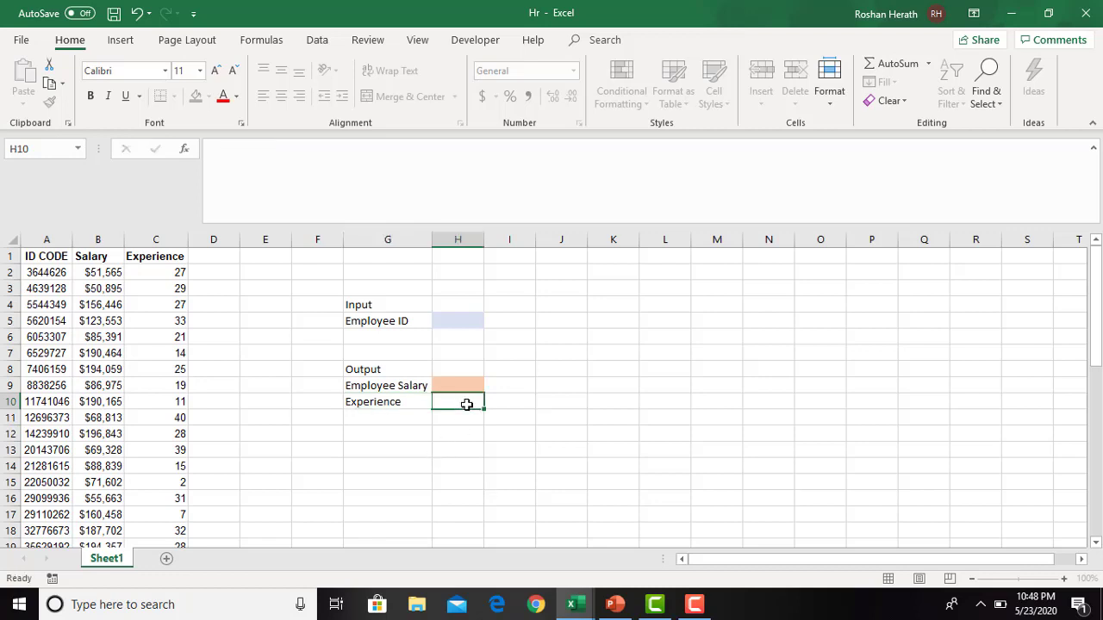
pyautogui.click(196, 100)
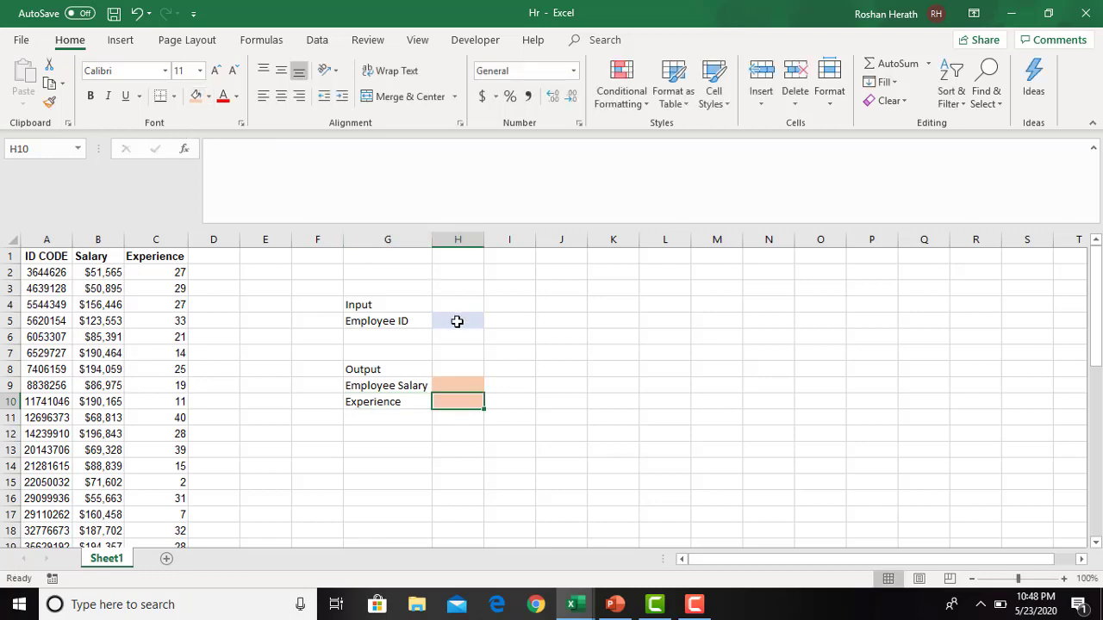
# - Apply all borders to the output block G9:H10
pyautogui.click(448, 323)
pyautogui.click(447, 385)
pyautogui.moveTo(449, 412)
pyautogui.mouseDown()
pyautogui.moveTo(385, 387)
pyautogui.moveTo(448, 394)
pyautogui.mouseUp()
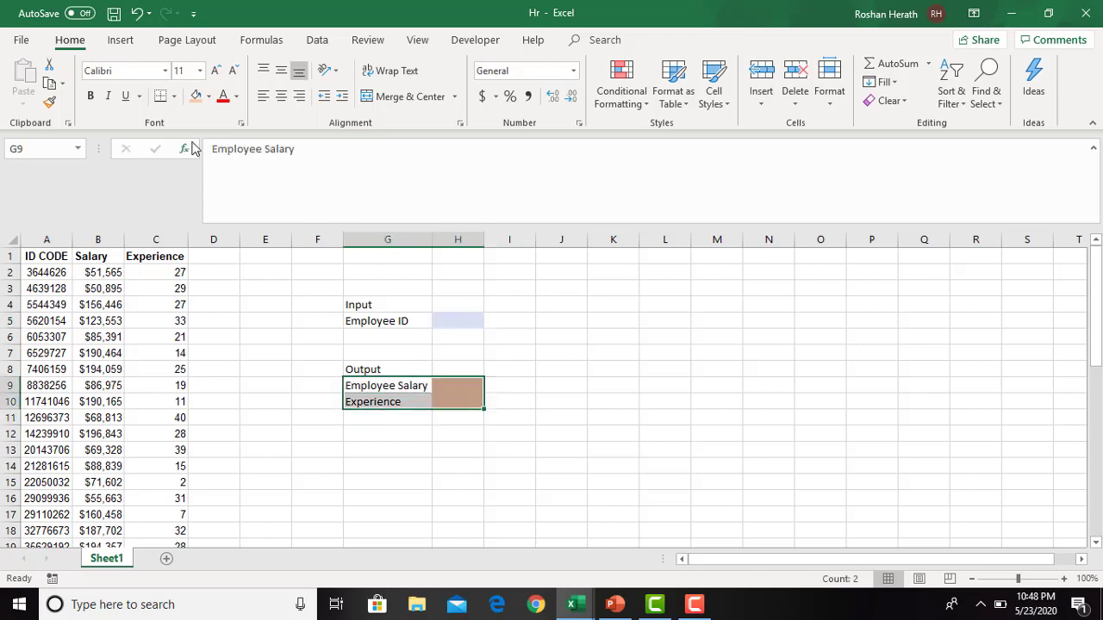
pyautogui.click(174, 96)
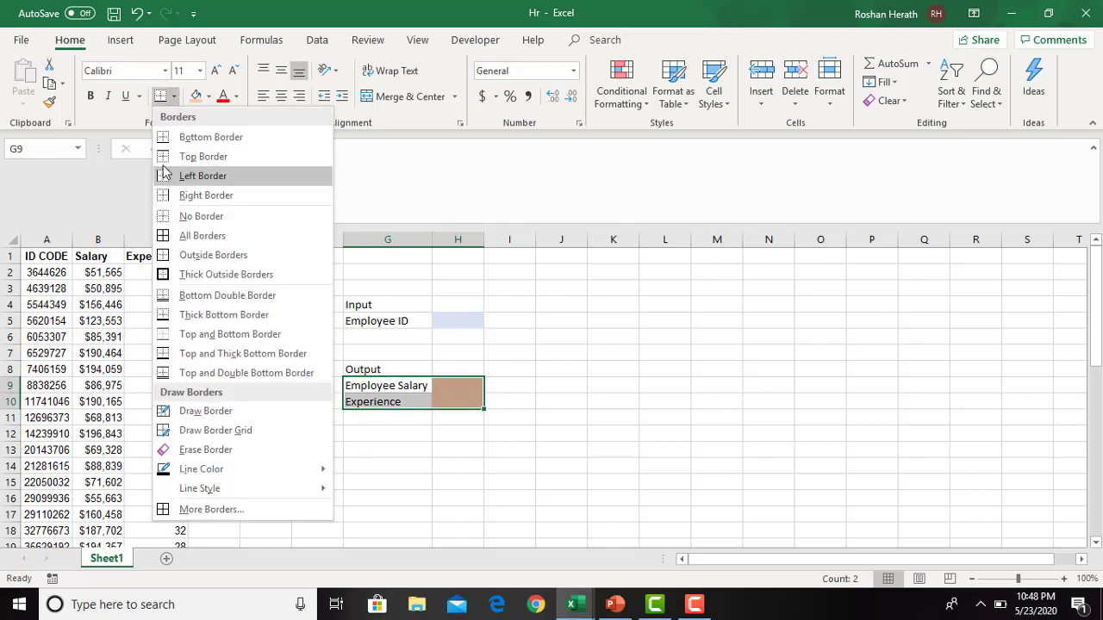
pyautogui.click(202, 236)
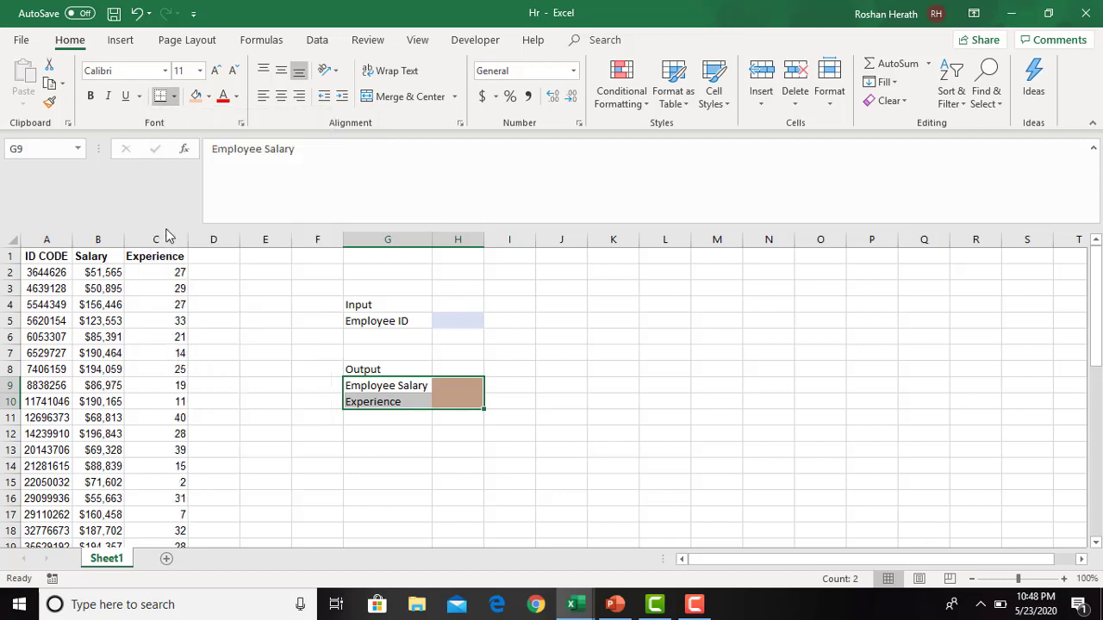
pyautogui.click(567, 461)
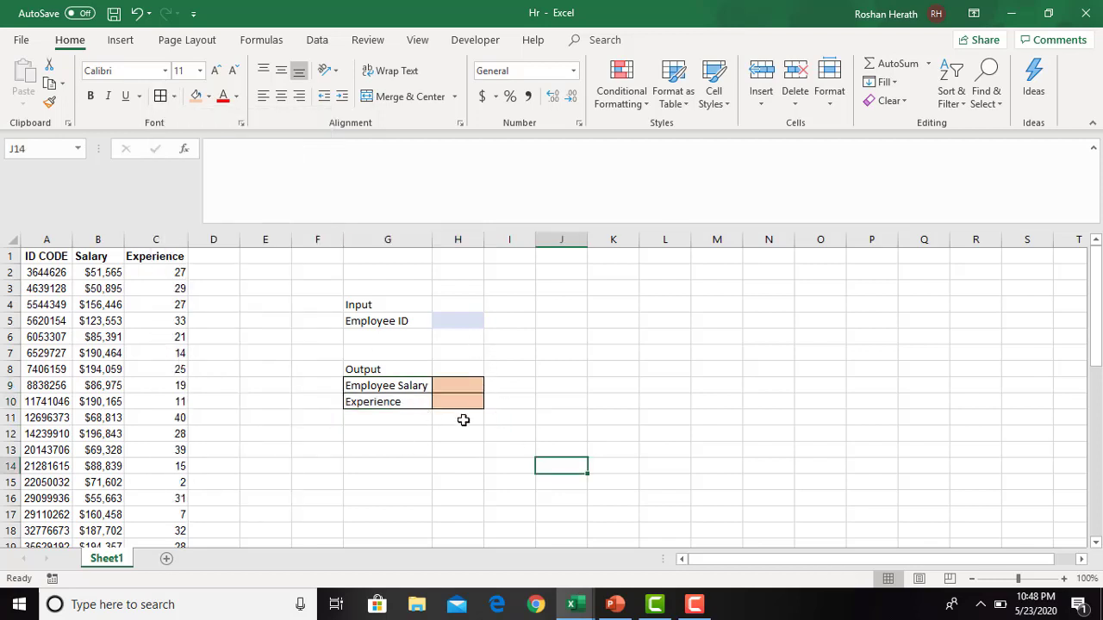
# - Switch to the Lookup Functions presentation in PowerPoint and open the Activity 5 slide
pyautogui.click(548, 413)
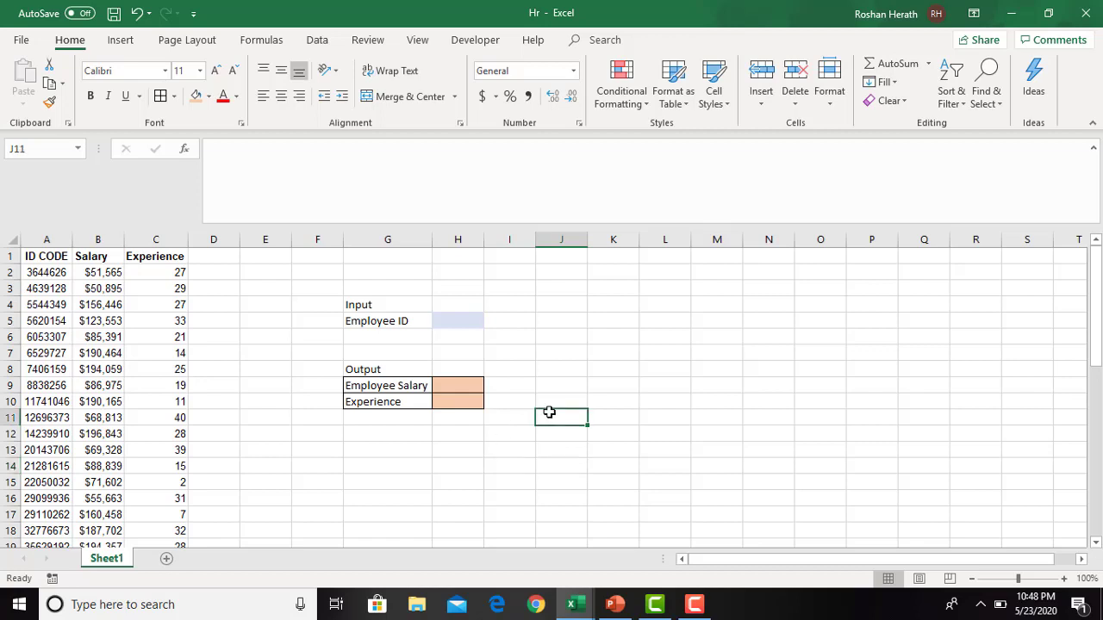
pyautogui.click(613, 606)
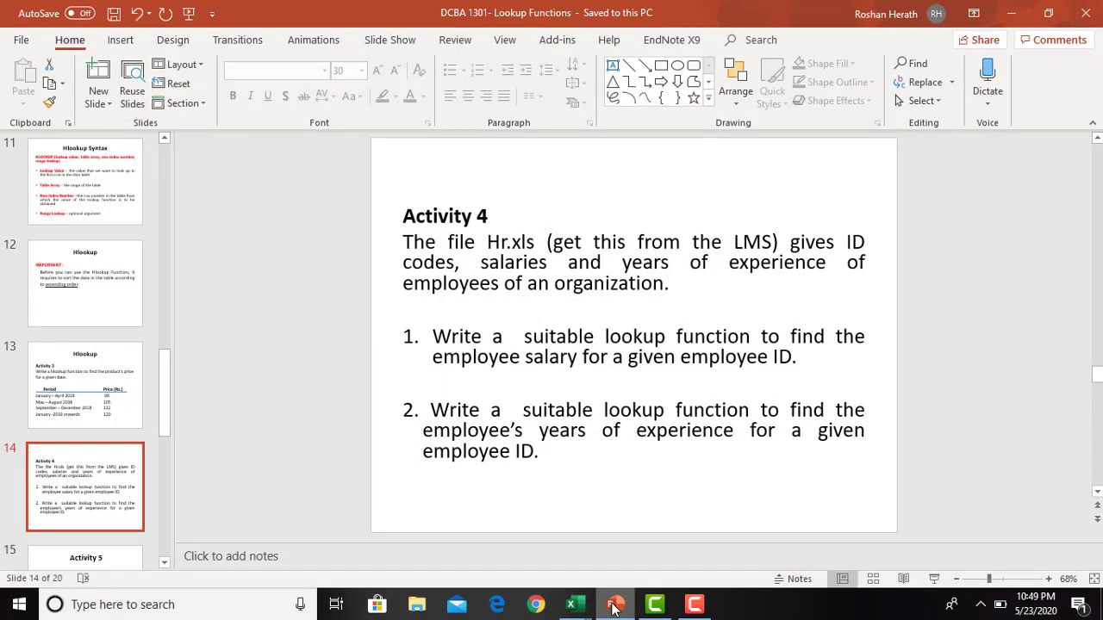
pyautogui.click(104, 558)
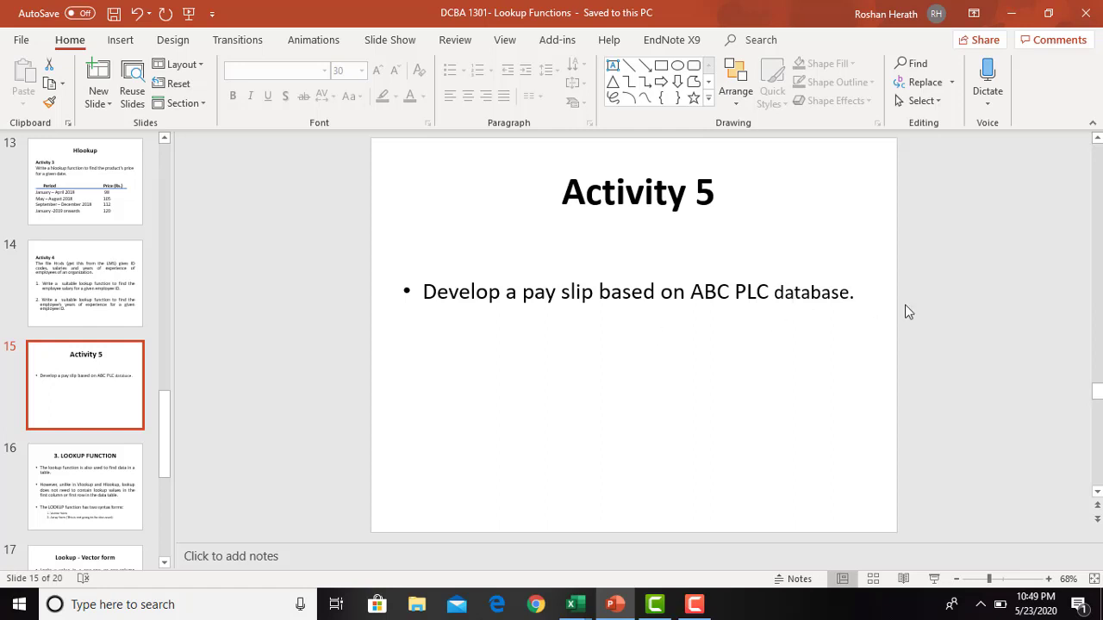
# - Switch to the ABC PLC-Database workbook in Excel and view the employee table at the start of Sheet1
pyautogui.moveTo(577, 607)
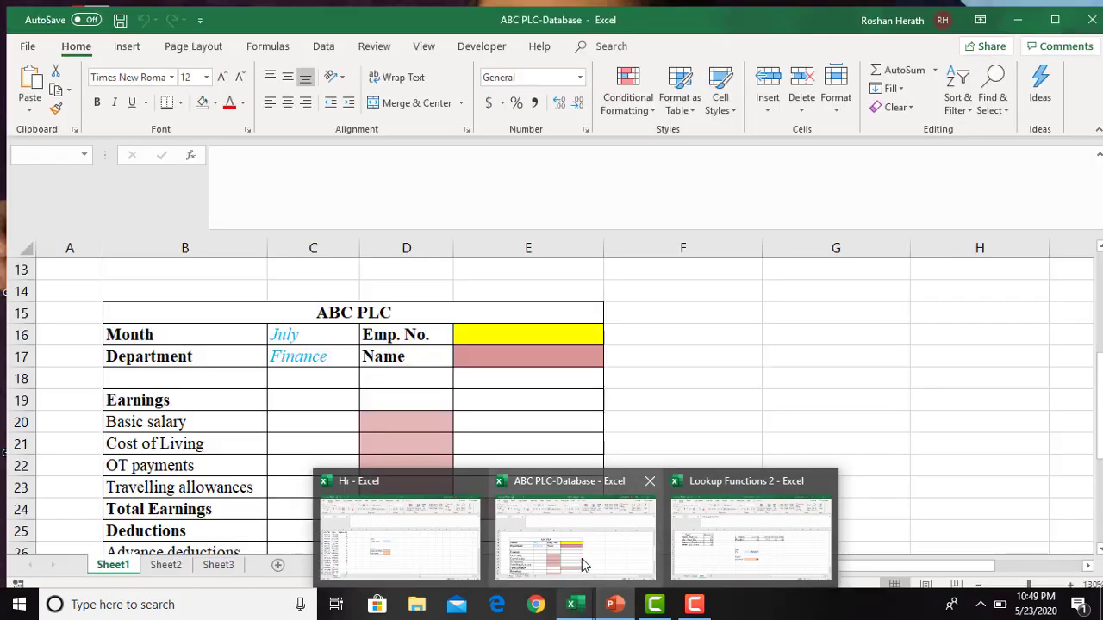
pyautogui.click(581, 558)
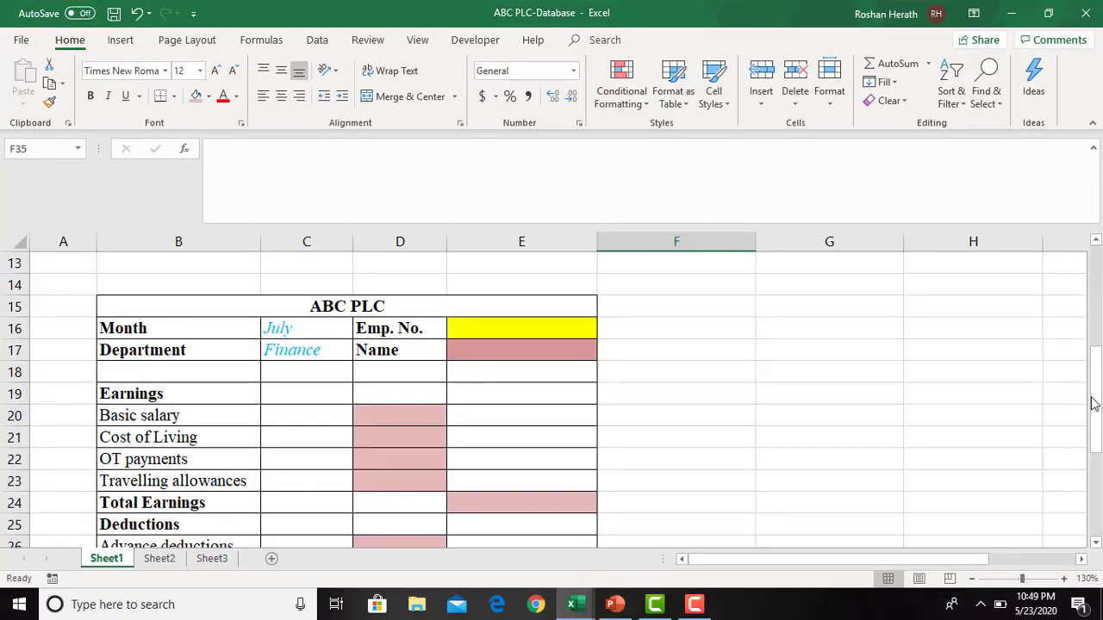
pyautogui.moveTo(1096, 385); pyautogui.dragTo(1095, 257)
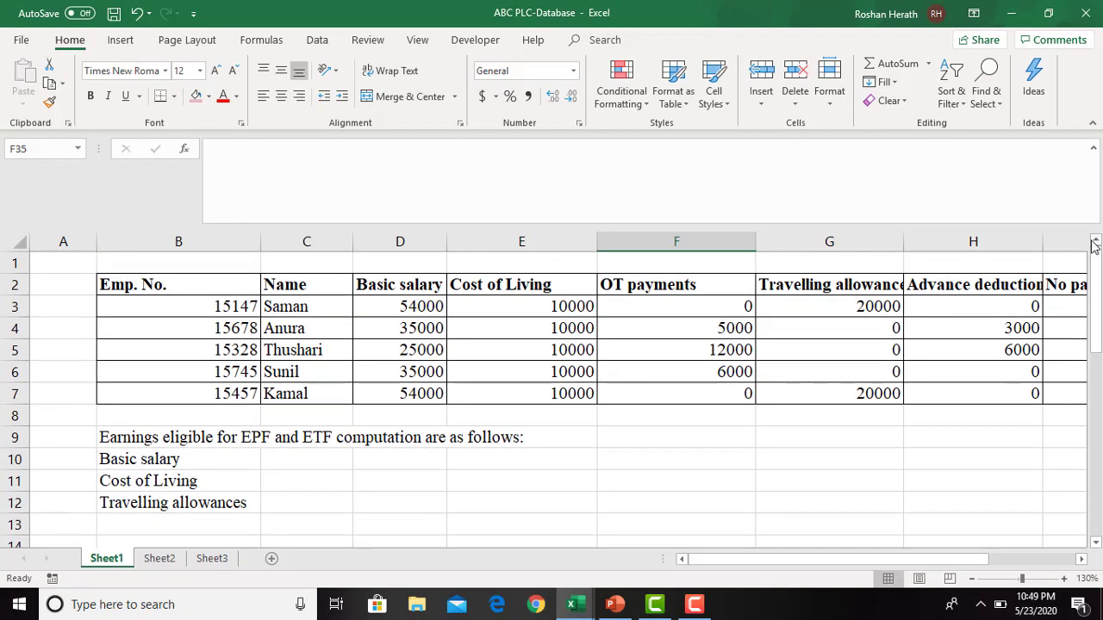
# - Review the first employee's record across all table columns and the list of earnings eligible for EPF and ETF computation
pyautogui.click(196, 309)
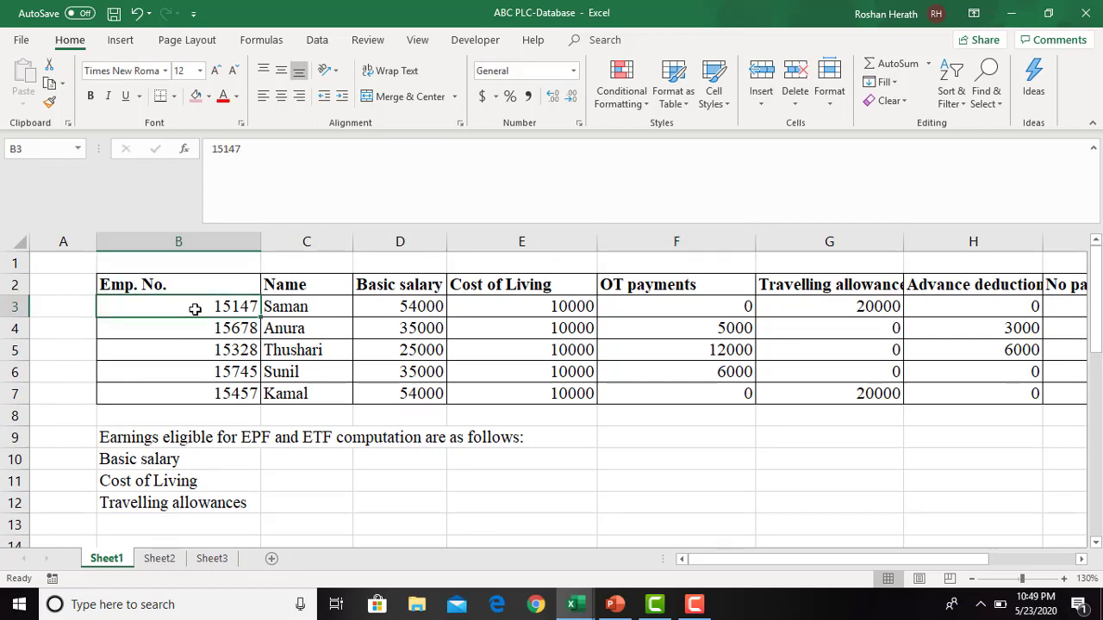
pyautogui.click(323, 309)
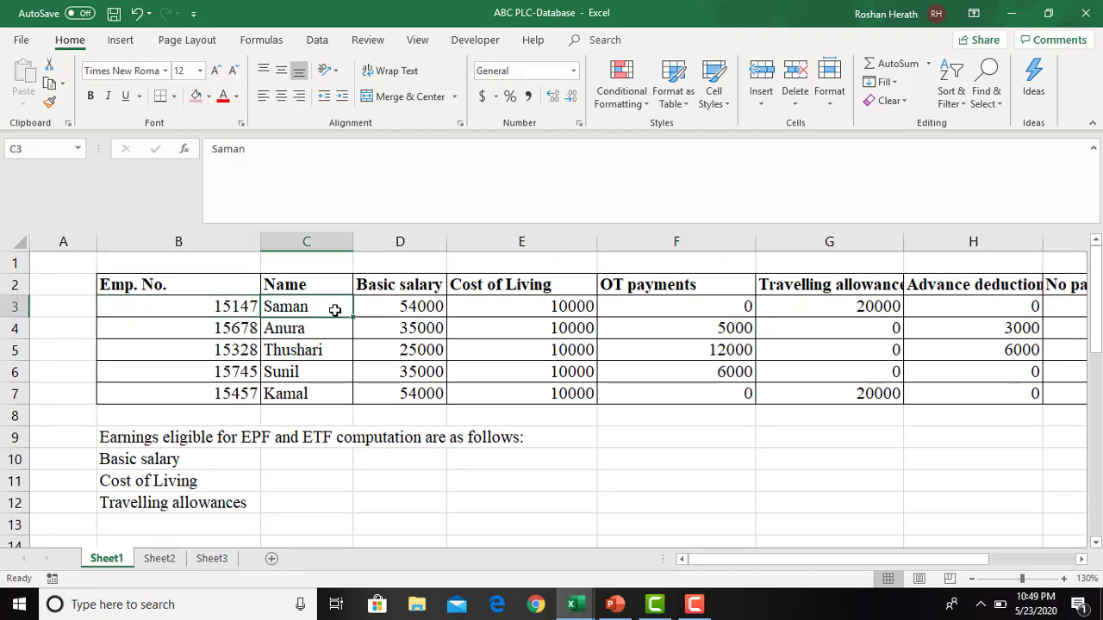
pyautogui.click(382, 310)
pyautogui.press('Right')
pyautogui.press('Right')
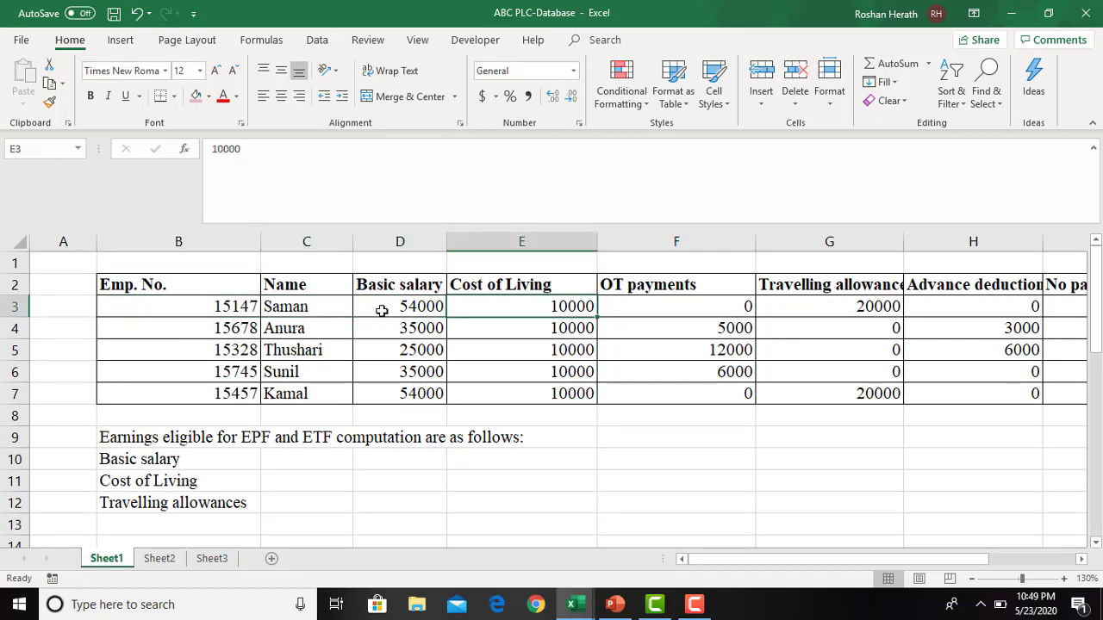
pyautogui.press('Right')
pyautogui.press('Right')
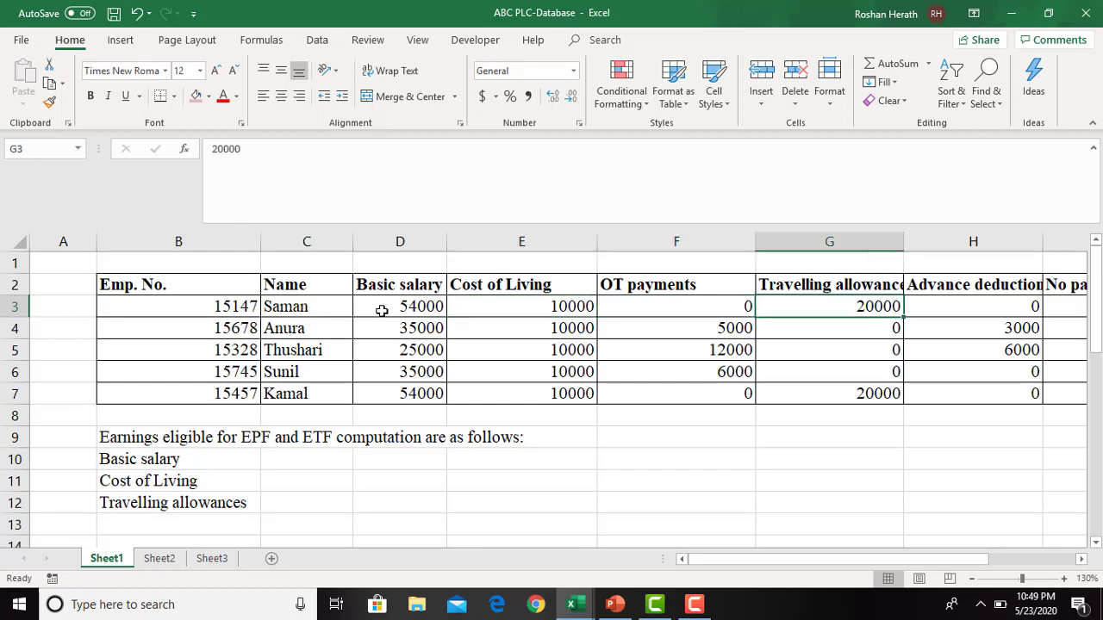
pyautogui.press('Right')
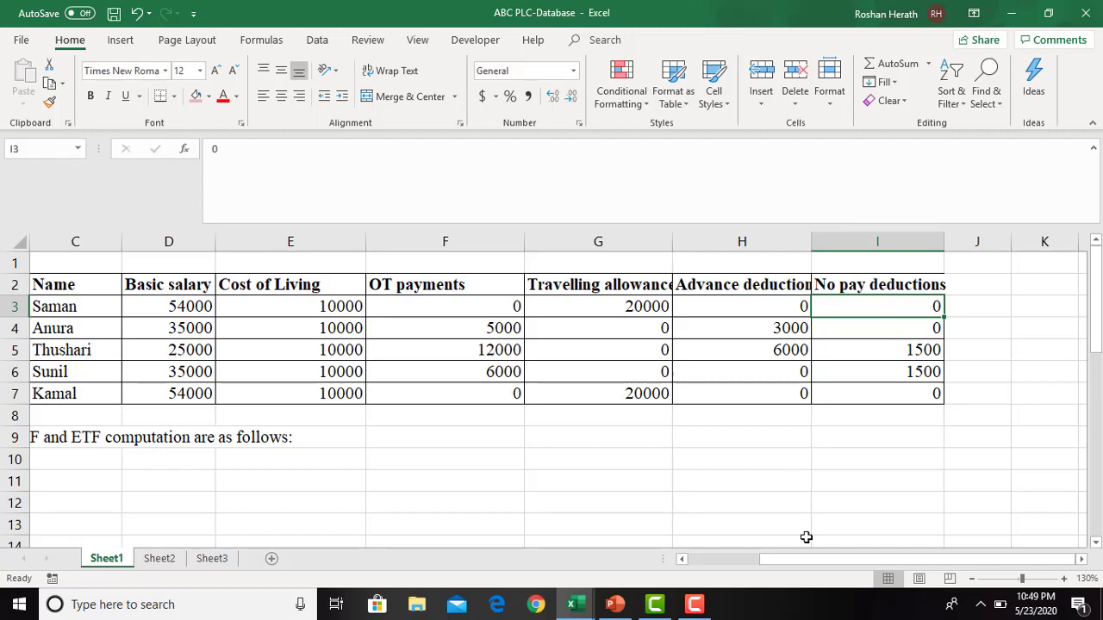
pyautogui.moveTo(786, 565); pyautogui.dragTo(652, 571)
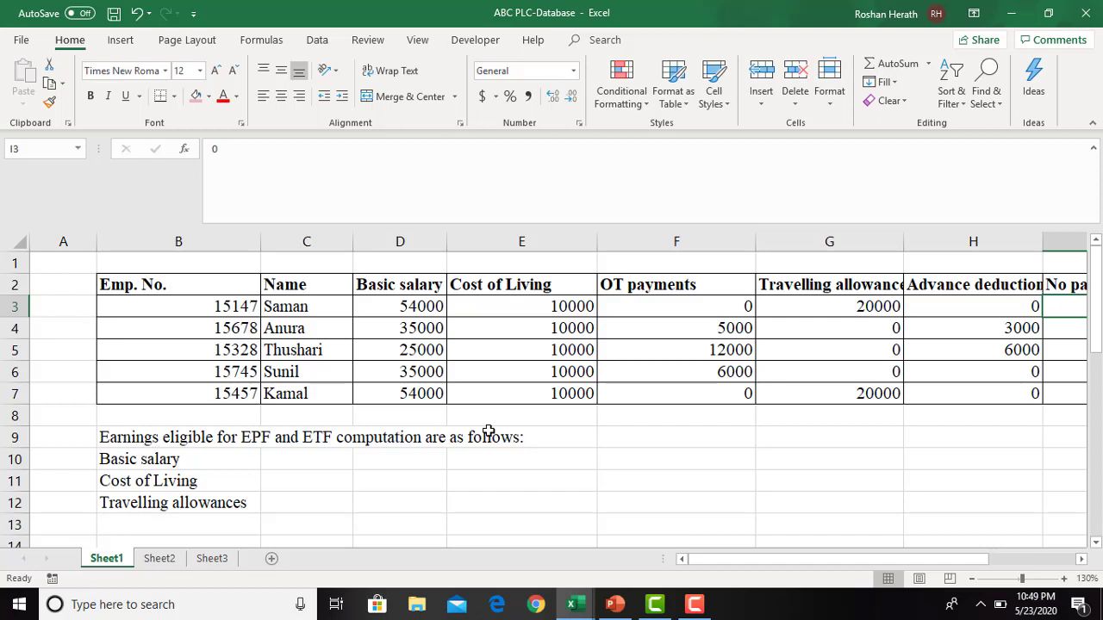
pyautogui.click(288, 458)
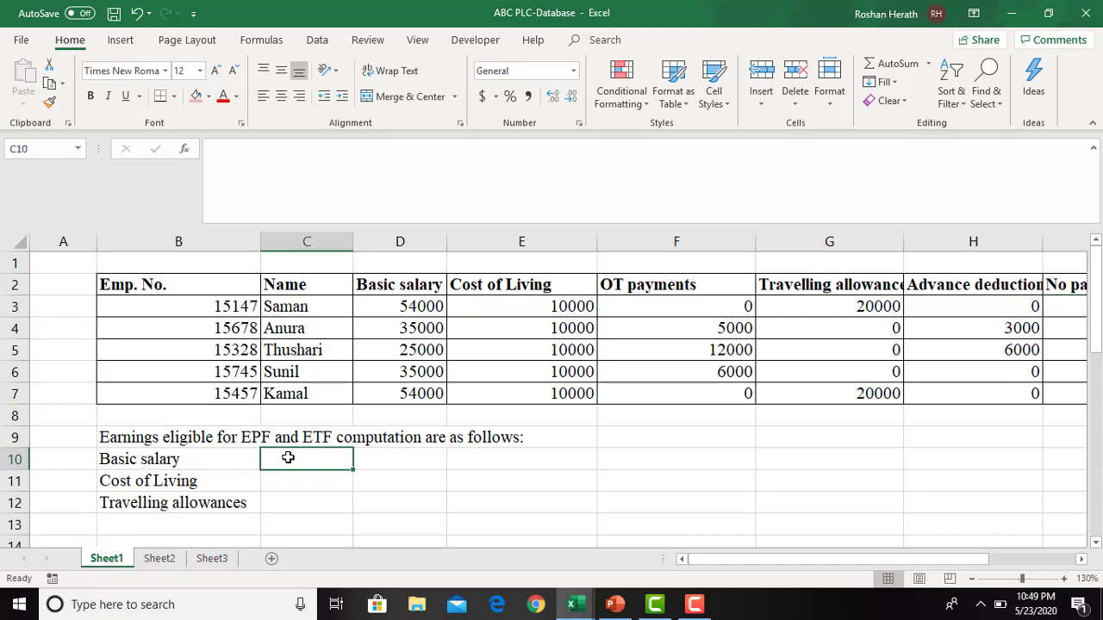
pyautogui.click(194, 484)
pyautogui.click(180, 500)
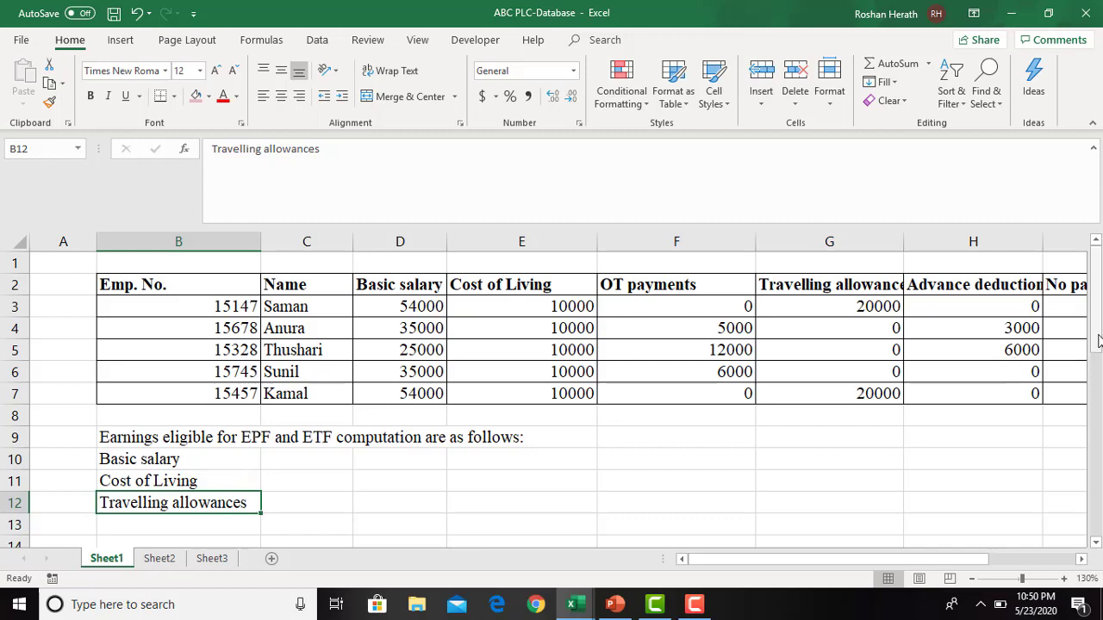
# - Examine the ABC PLC pay slip template's employee, earnings, deductions, net salary and employer contribution cells
pyautogui.moveTo(1099, 341); pyautogui.dragTo(1094, 460)
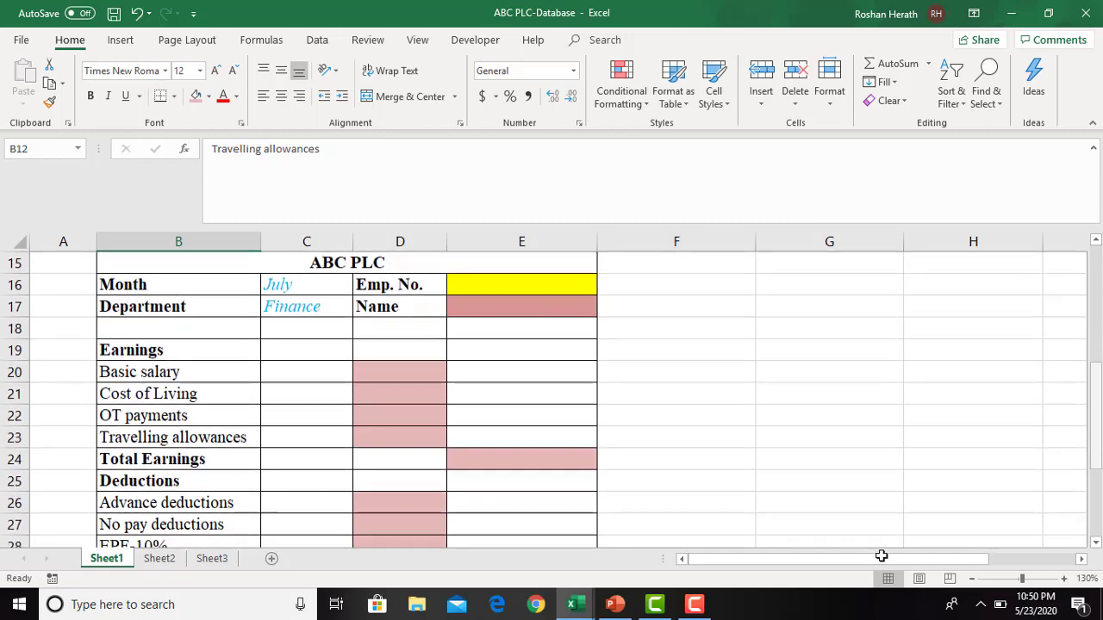
pyautogui.click(972, 579)
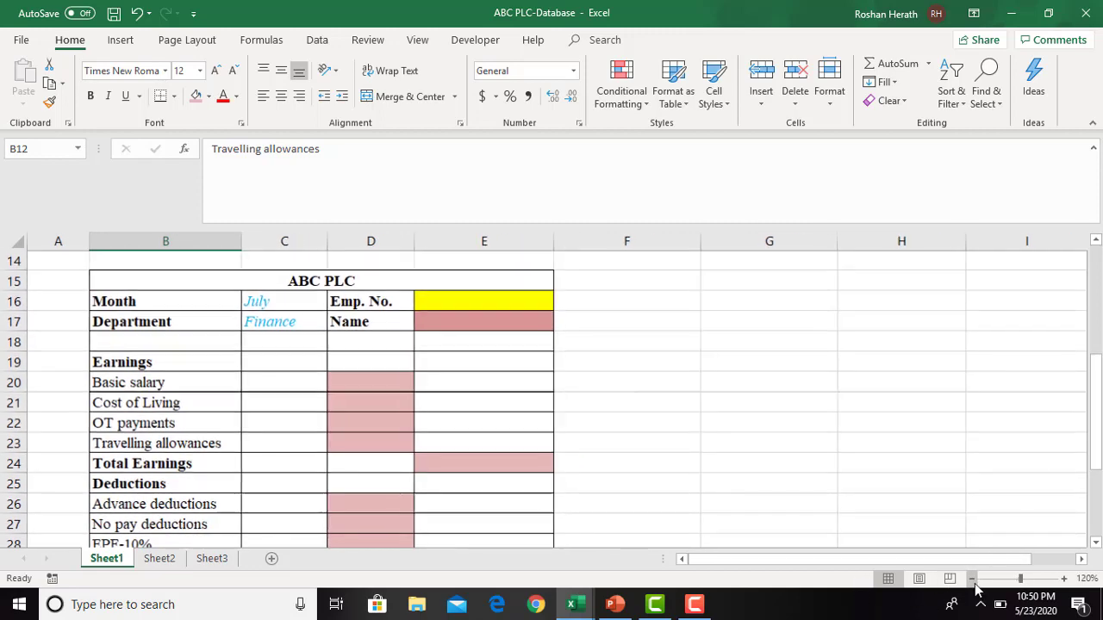
pyautogui.click(471, 298)
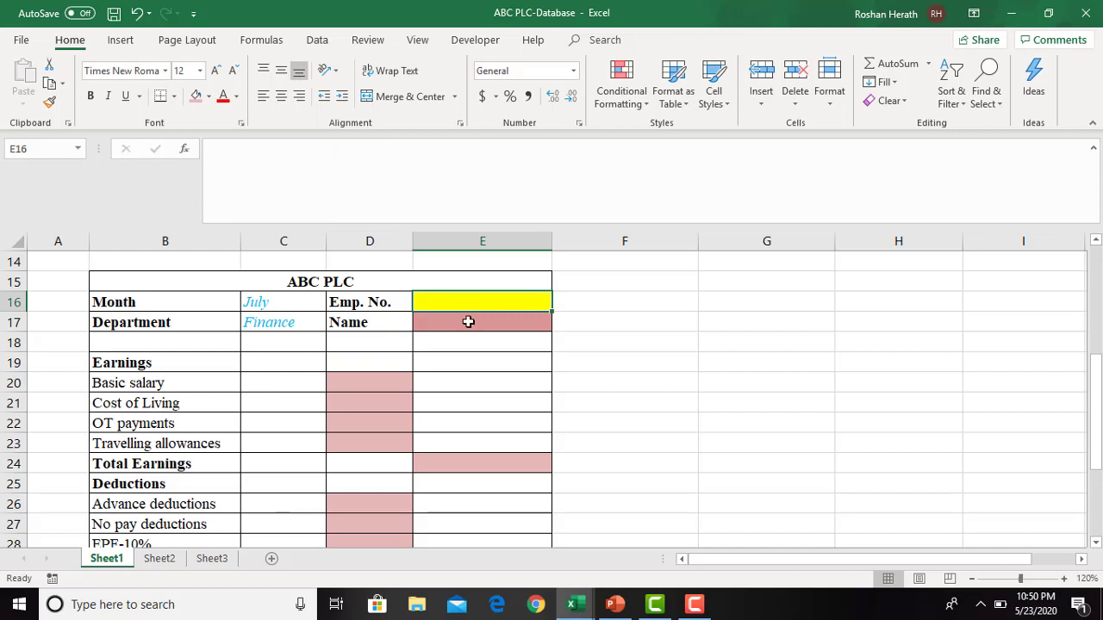
pyautogui.click(469, 321)
pyautogui.click(371, 373)
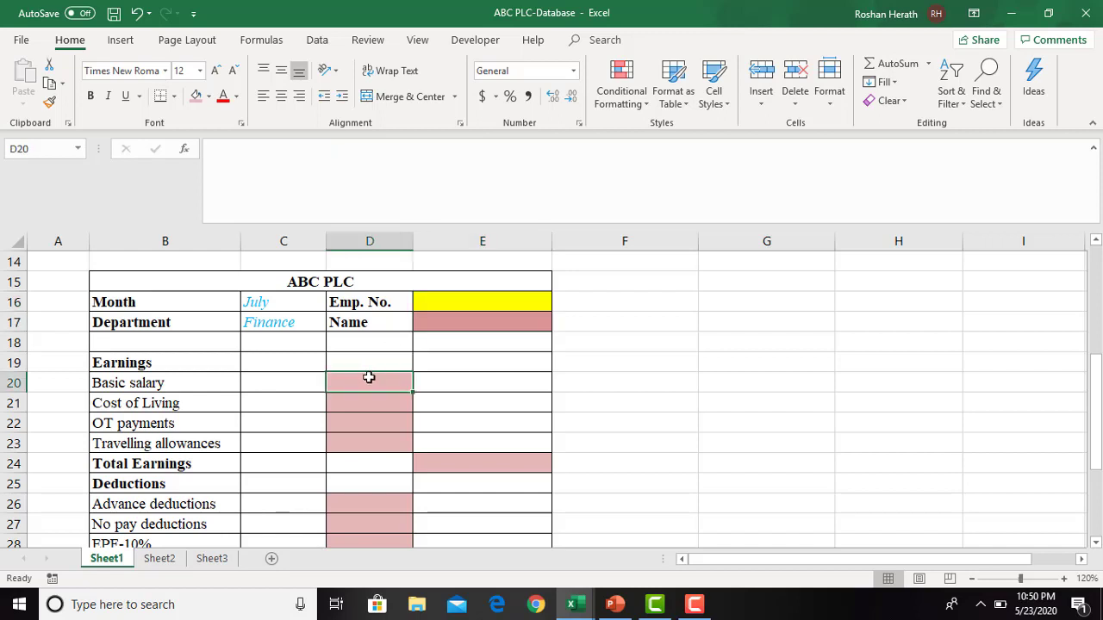
pyautogui.click(360, 401)
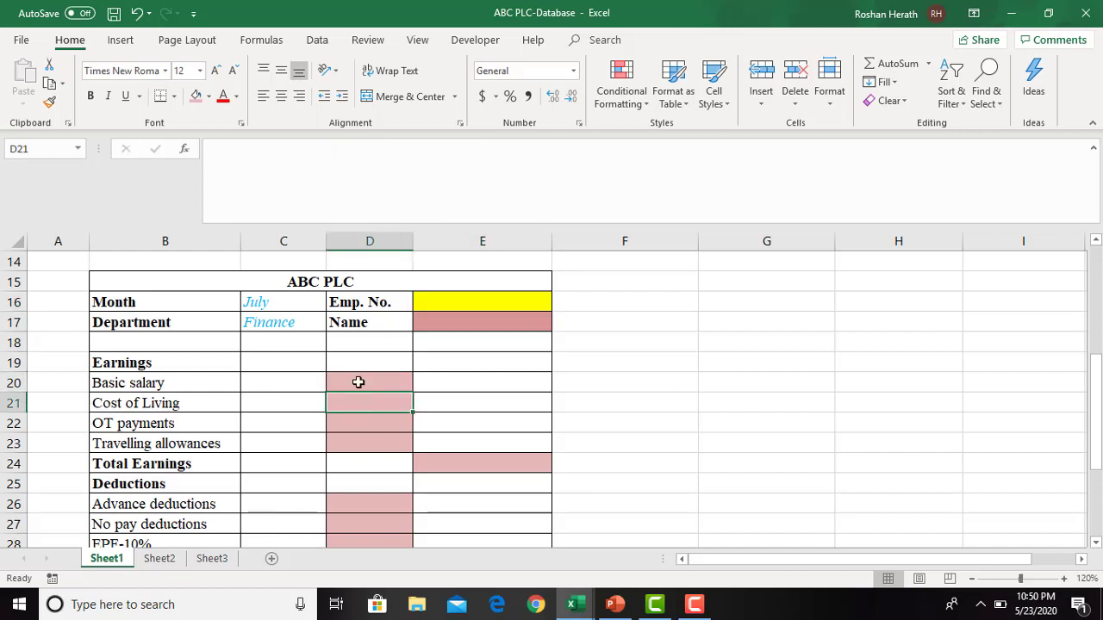
pyautogui.click(358, 429)
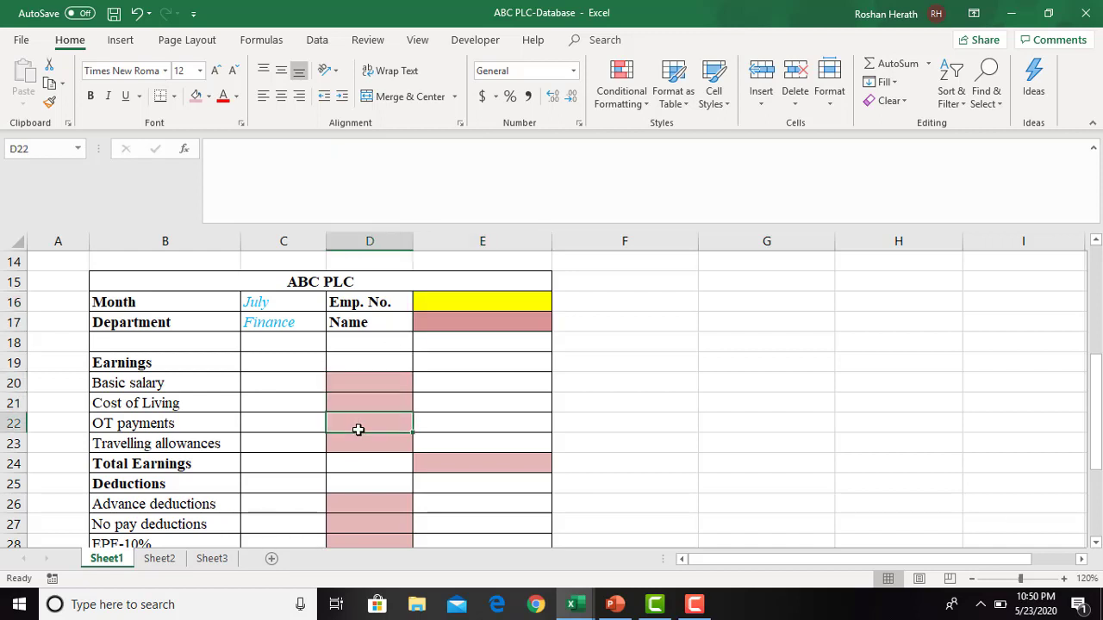
pyautogui.click(478, 459)
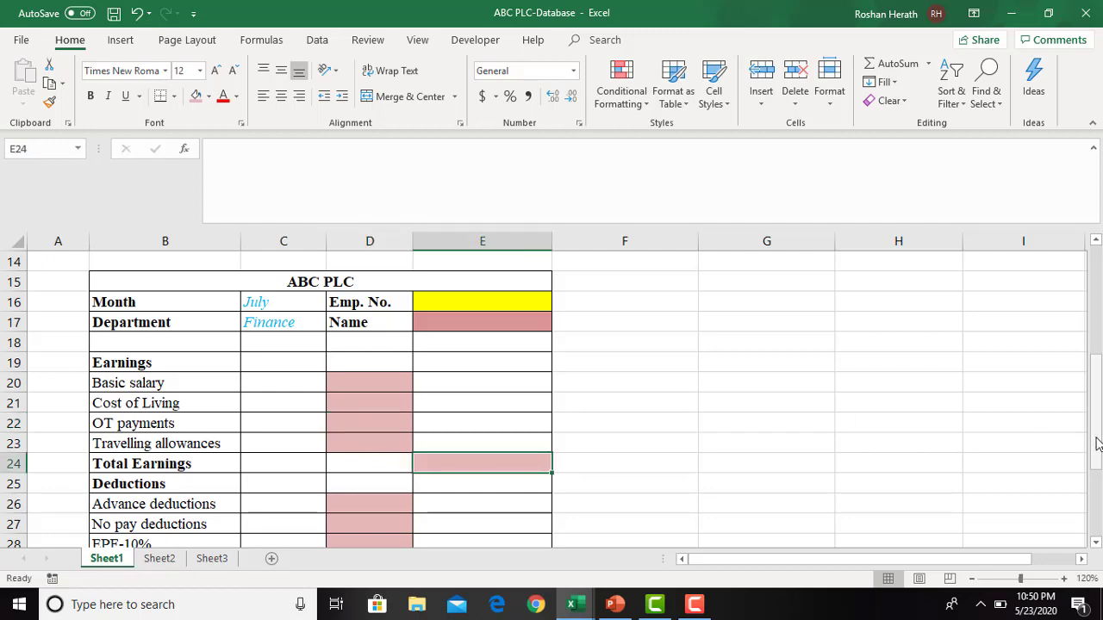
pyautogui.moveTo(1094, 443); pyautogui.dragTo(1098, 474)
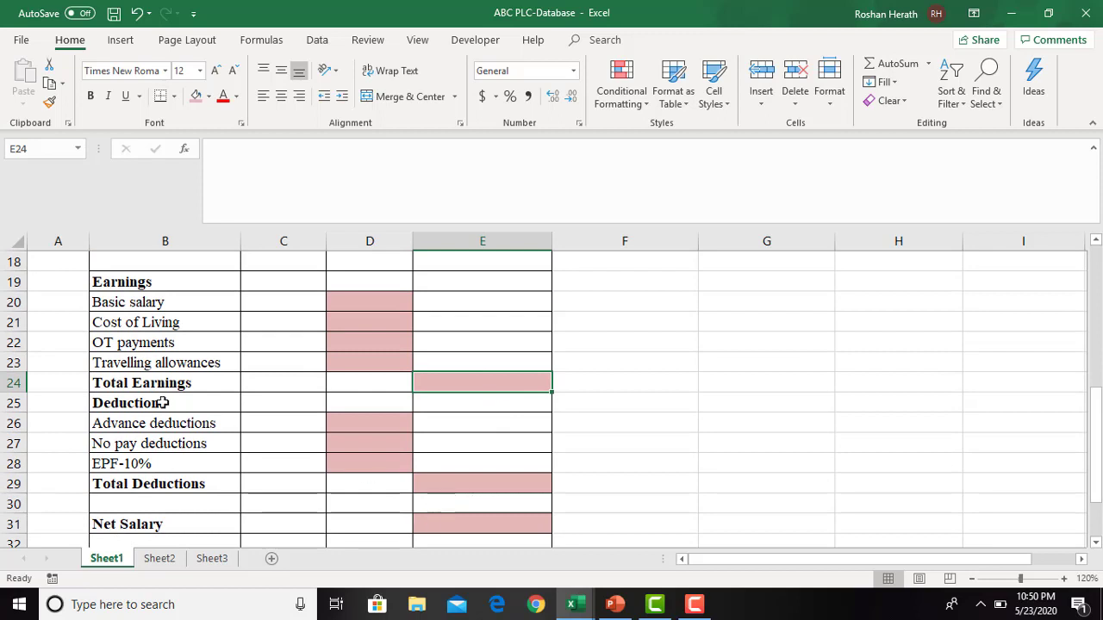
pyautogui.click(371, 422)
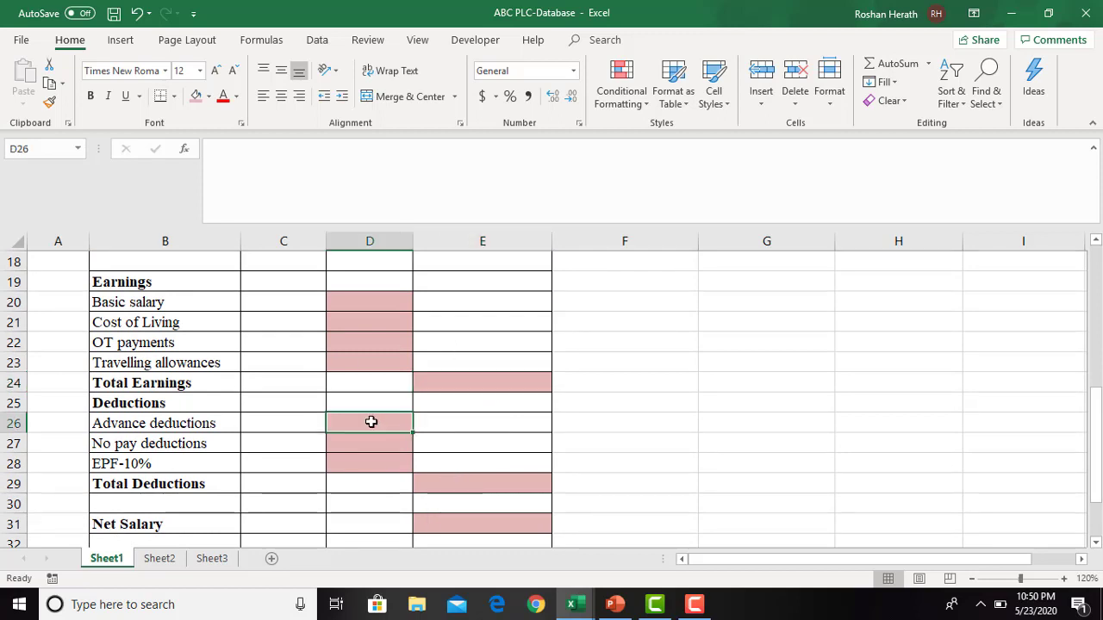
pyautogui.click(336, 446)
pyautogui.click(362, 465)
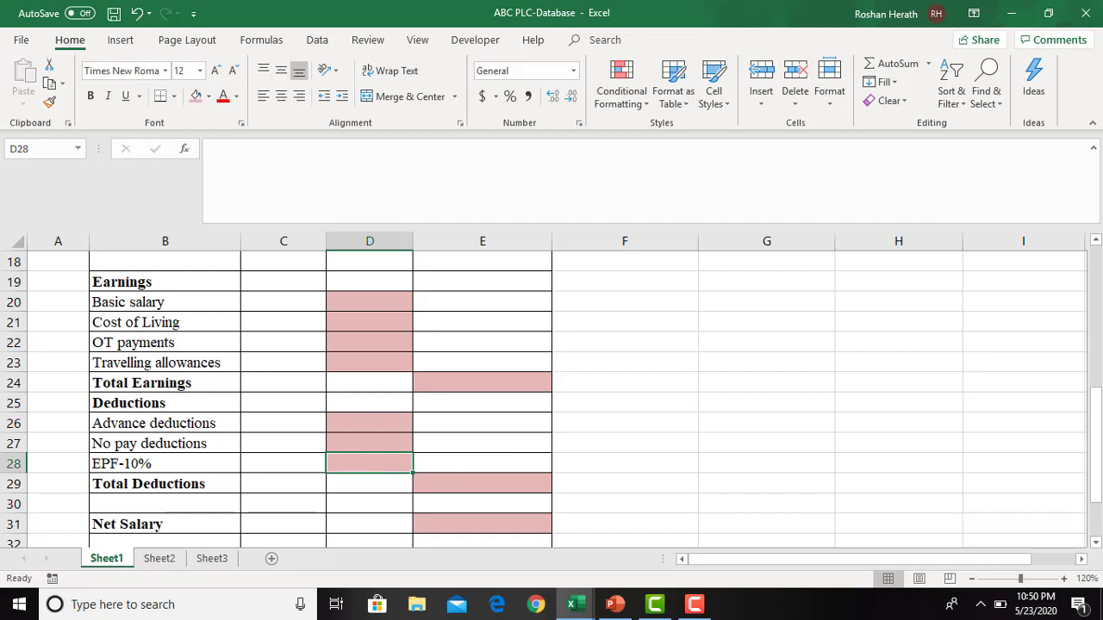
pyautogui.moveTo(1099, 459); pyautogui.dragTo(1097, 508)
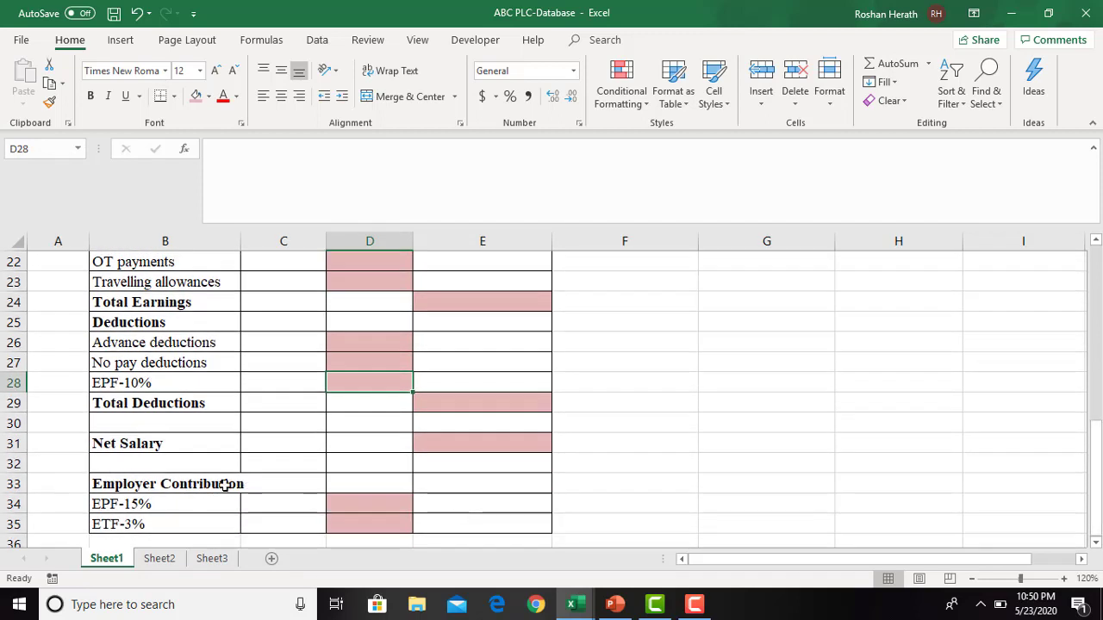
# - Sort the employee table B2:I7 by Emp. No. from smallest to largest
pyautogui.moveTo(1096, 498); pyautogui.dragTo(1096, 291)
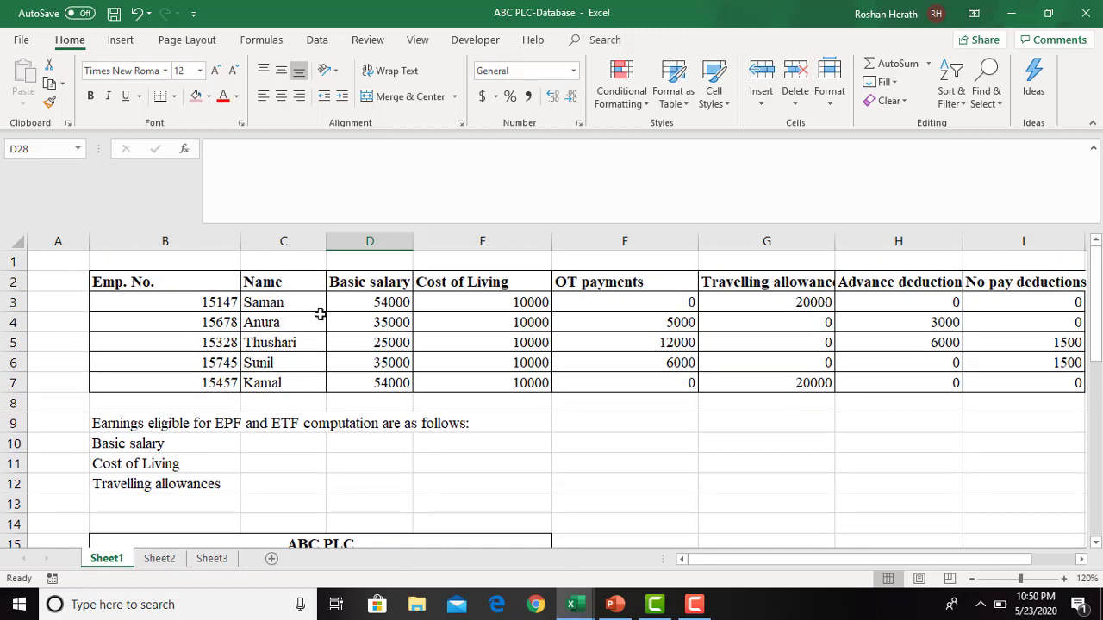
pyautogui.moveTo(124, 280); pyautogui.dragTo(382, 390)
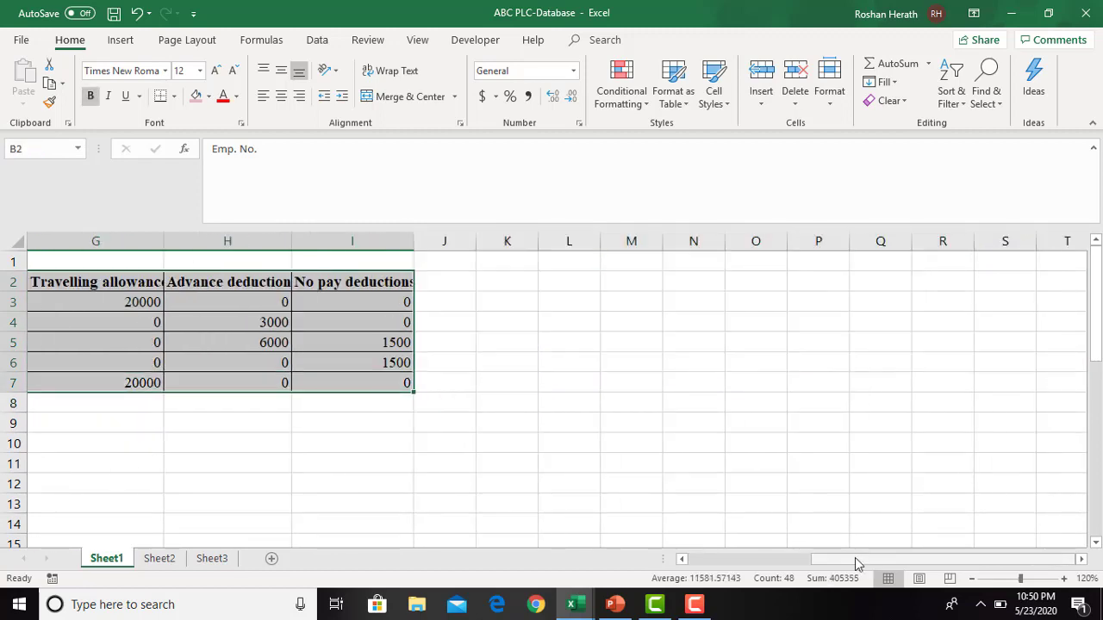
pyautogui.moveTo(854, 558); pyautogui.dragTo(704, 562)
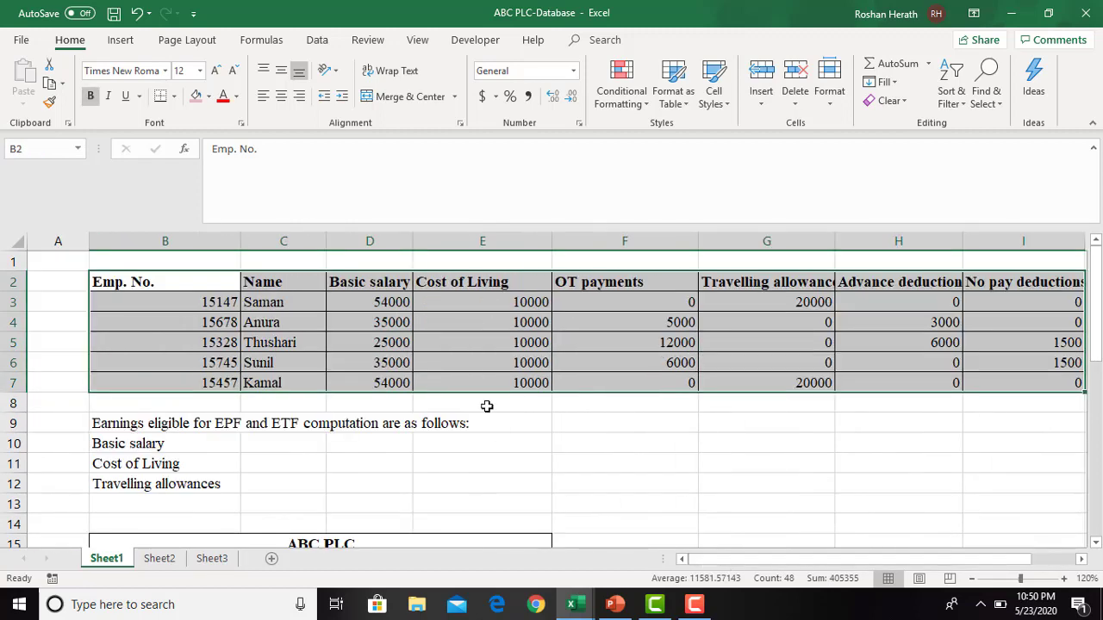
pyautogui.click(953, 97)
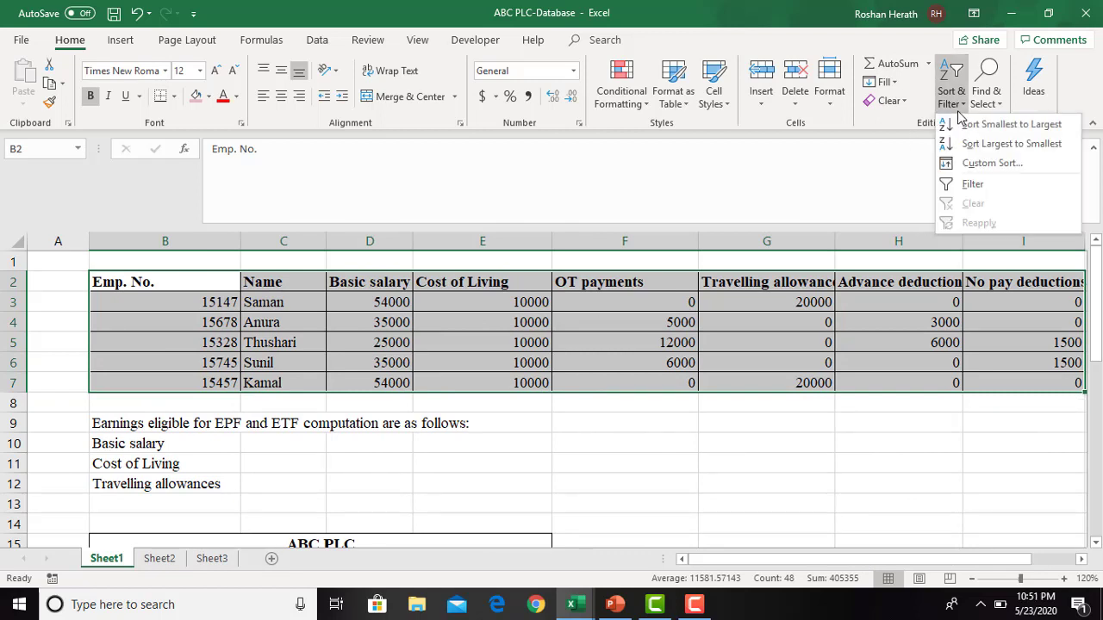
pyautogui.click(974, 163)
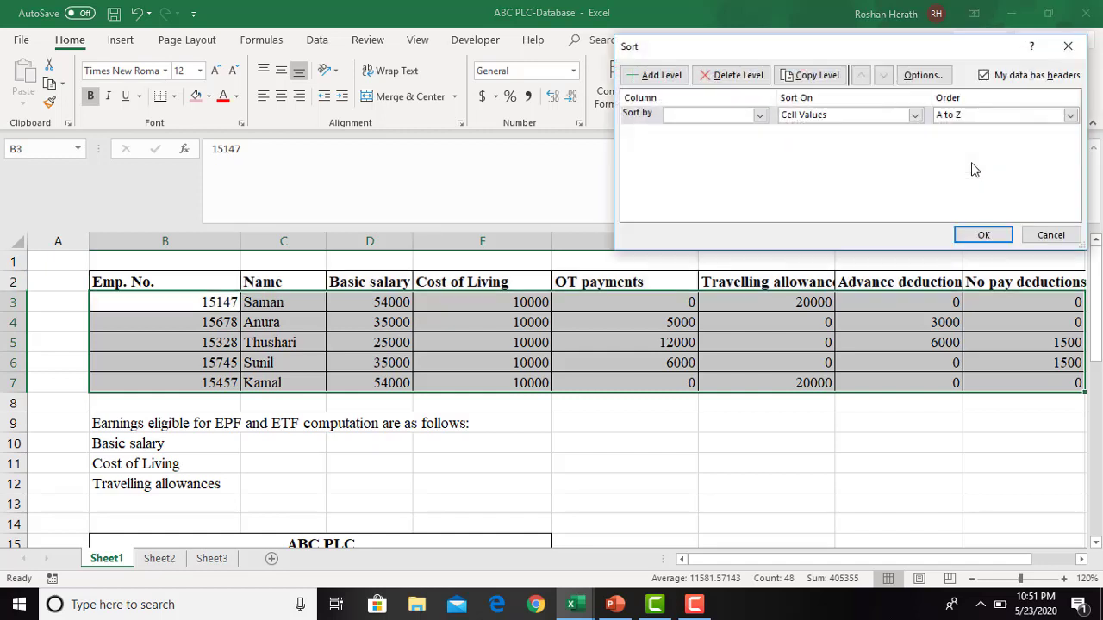
pyautogui.click(760, 115)
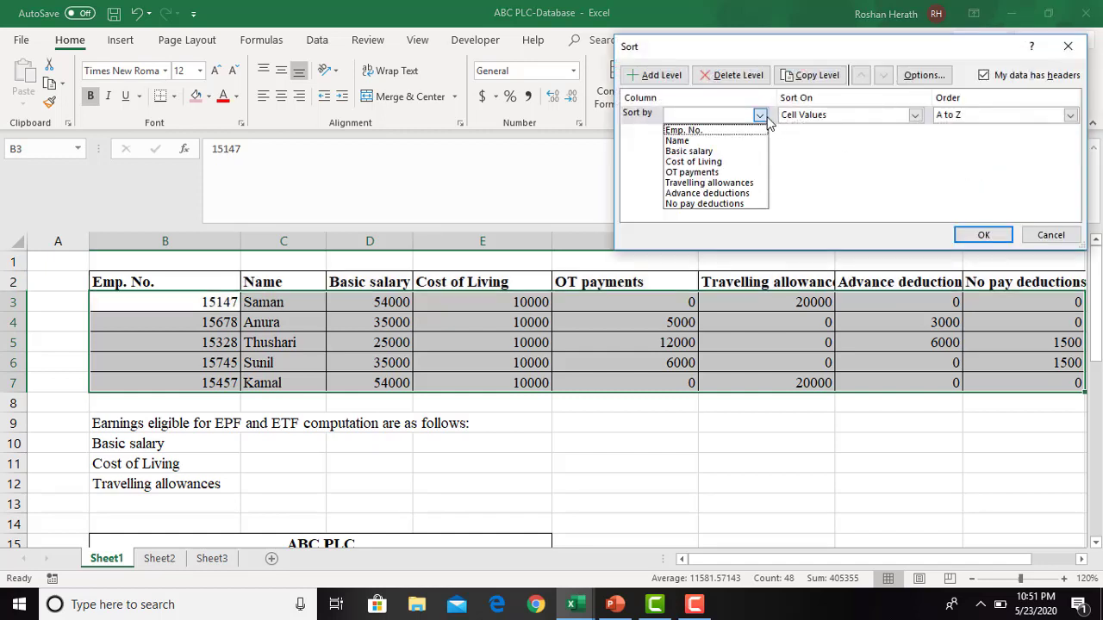
pyautogui.click(724, 131)
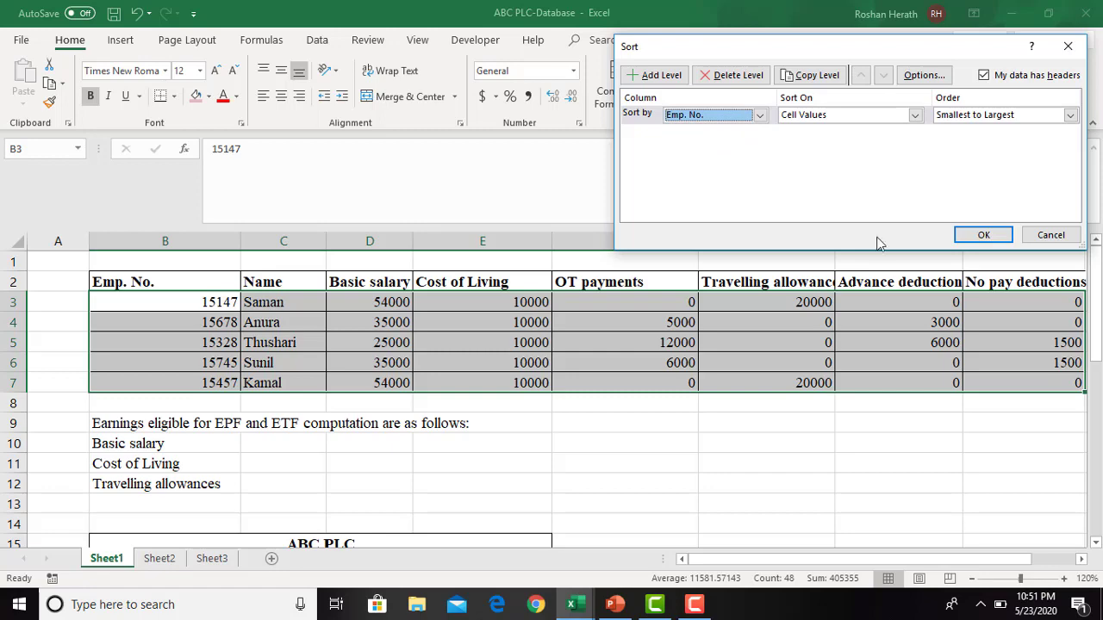
pyautogui.click(980, 236)
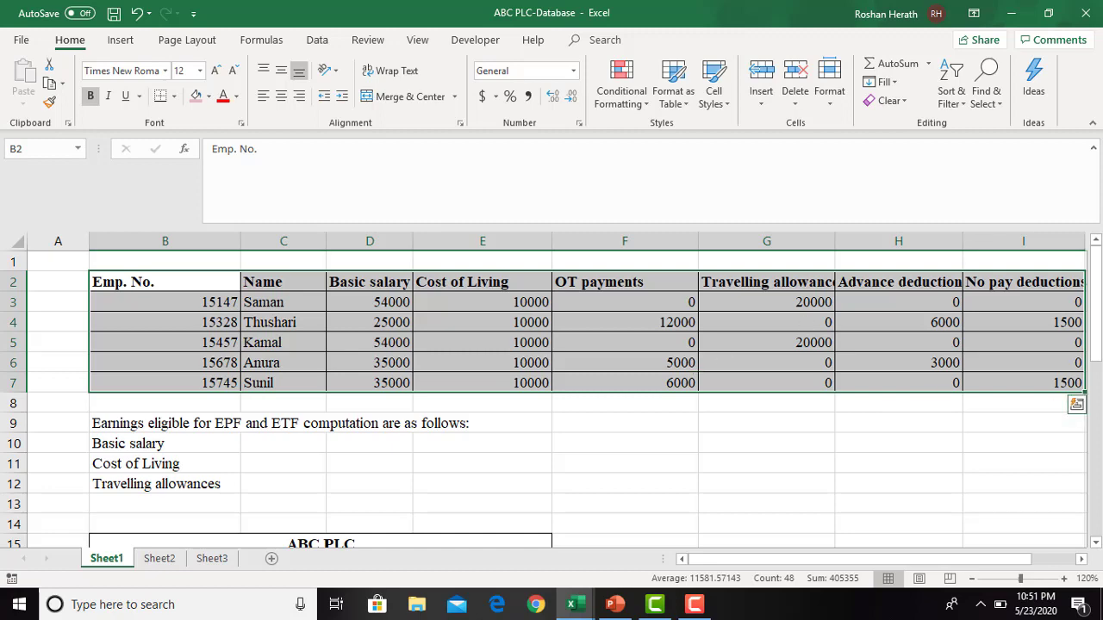
# - Enter the employee number from B6 in the pay slip's Emp. No. cell E16
pyautogui.moveTo(1097, 352); pyautogui.dragTo(1098, 389)
pyautogui.click(489, 481)
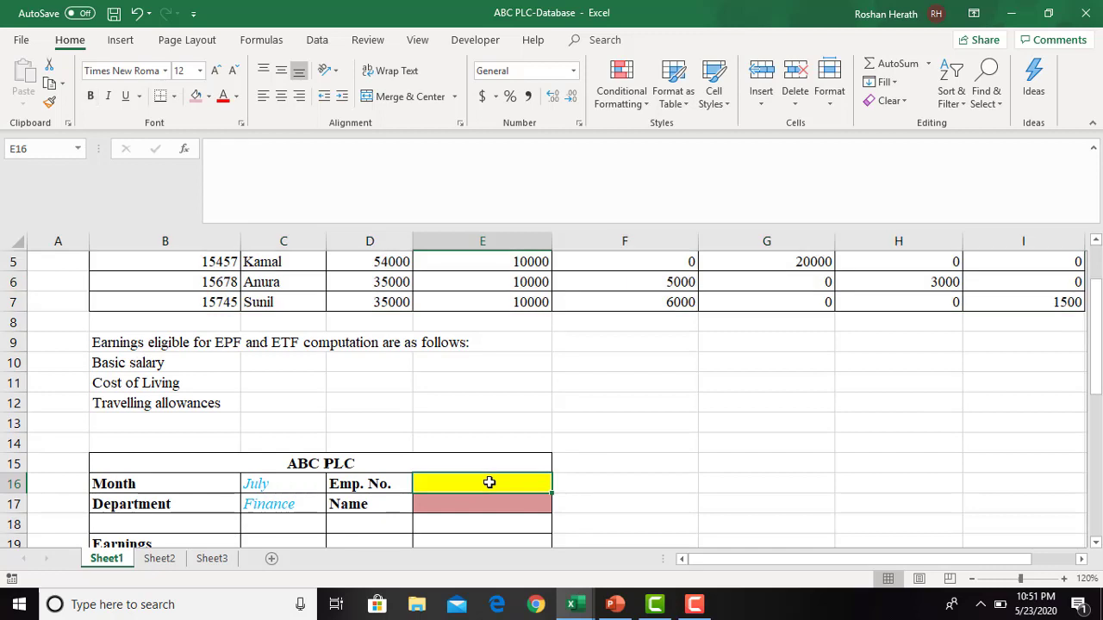
pyautogui.write('15')
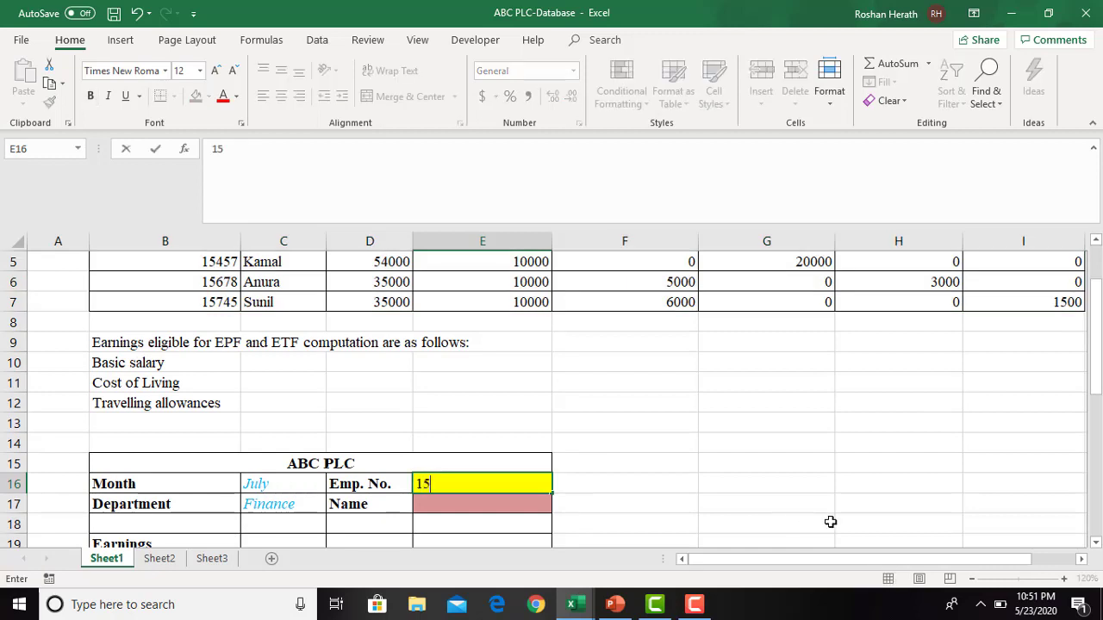
pyautogui.write('678')
pyautogui.press('Return')
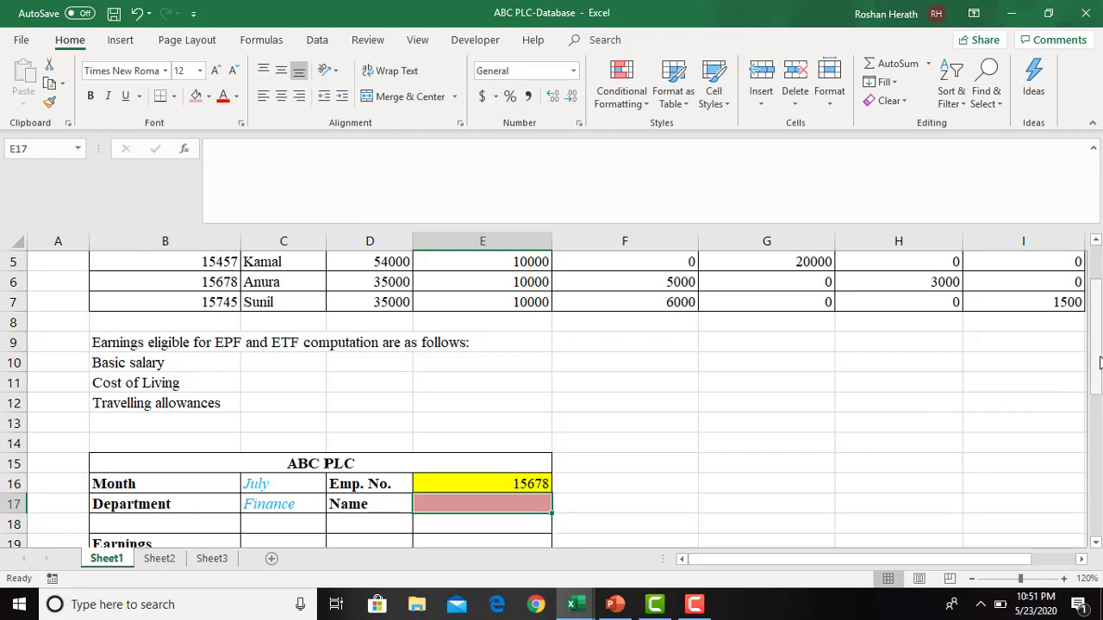
# - Start a VLOOKUP formula in the pay slip's Name cell E17 with the absolute reference $E$16 as lookup value
pyautogui.moveTo(1094, 362); pyautogui.dragTo(1083, 401)
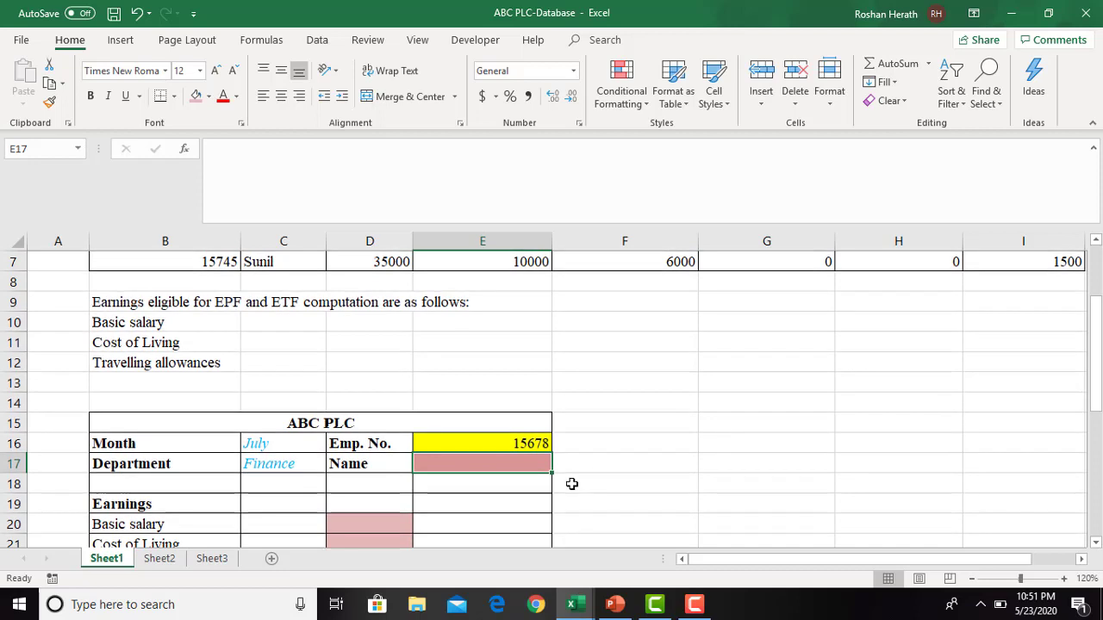
pyautogui.write('=vl')
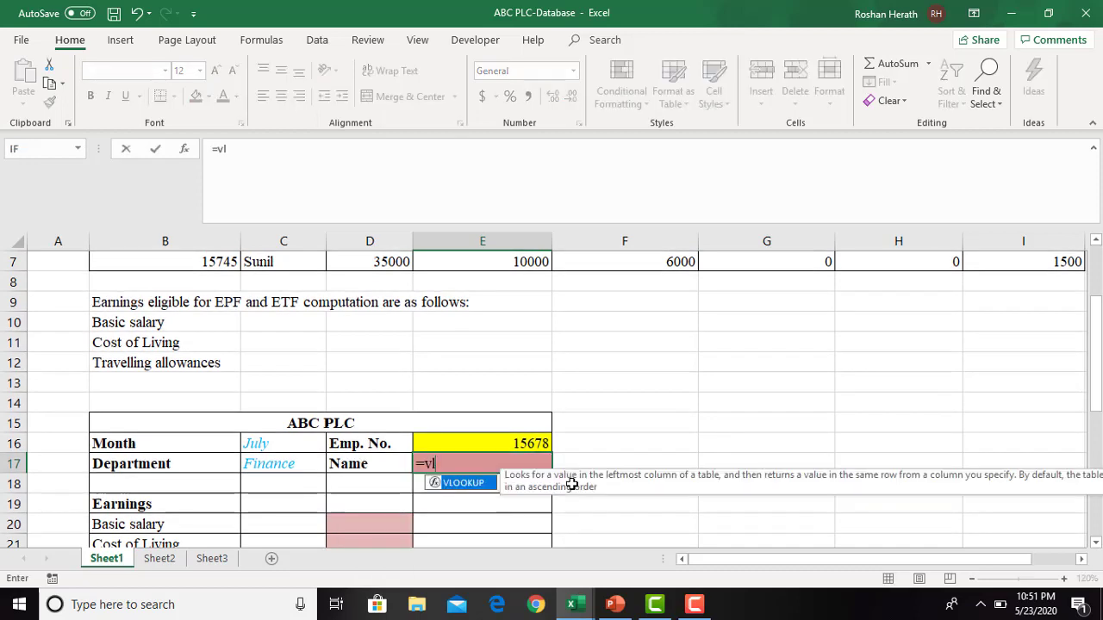
pyautogui.press('Tab')
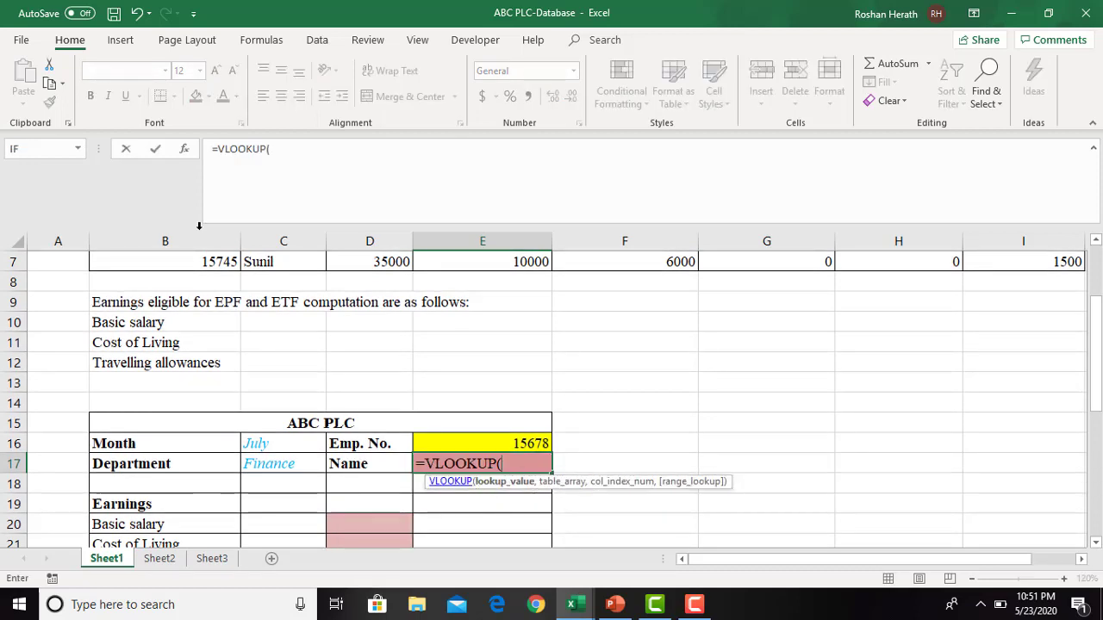
pyautogui.click(185, 150)
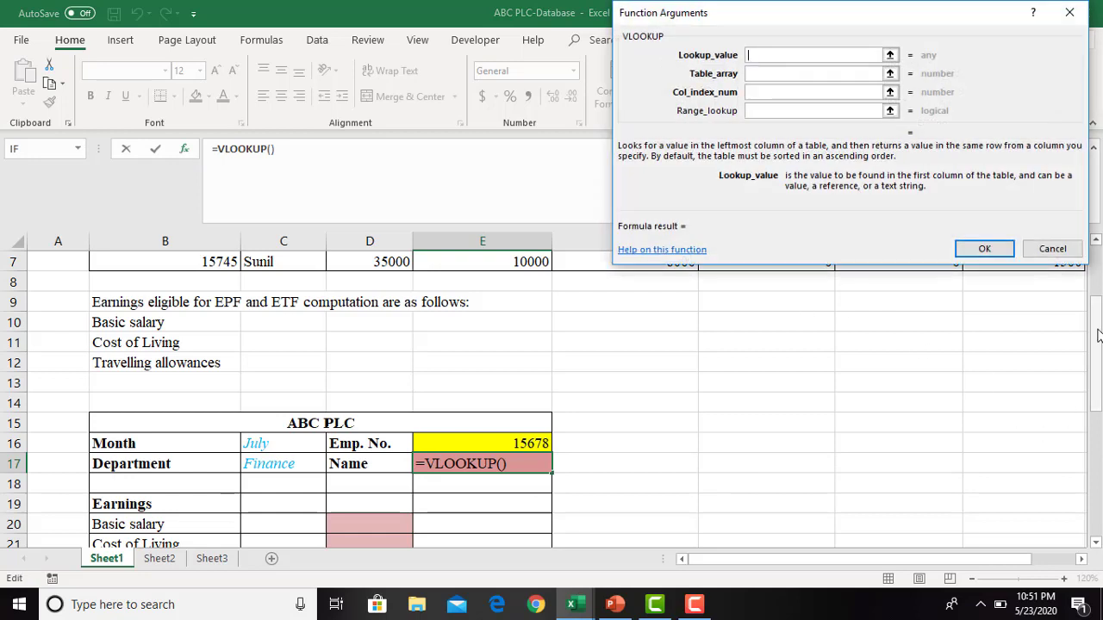
pyautogui.click(462, 443)
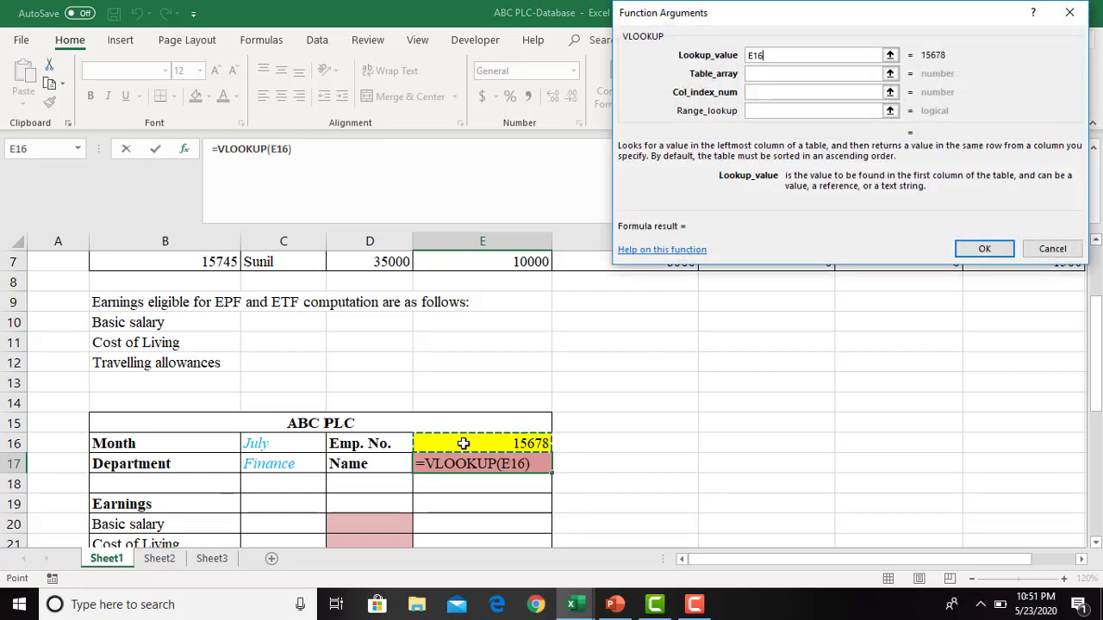
pyautogui.press('F4')
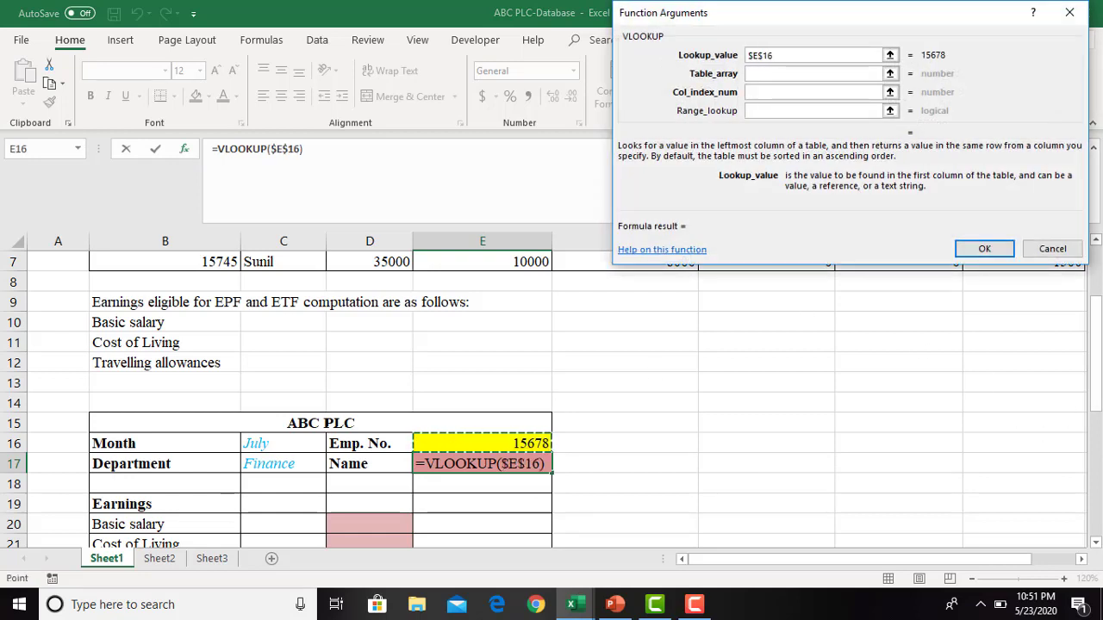
# - Set the VLOOKUP table array to the employee records as the absolute range $B$3:$I$7
pyautogui.click(820, 74)
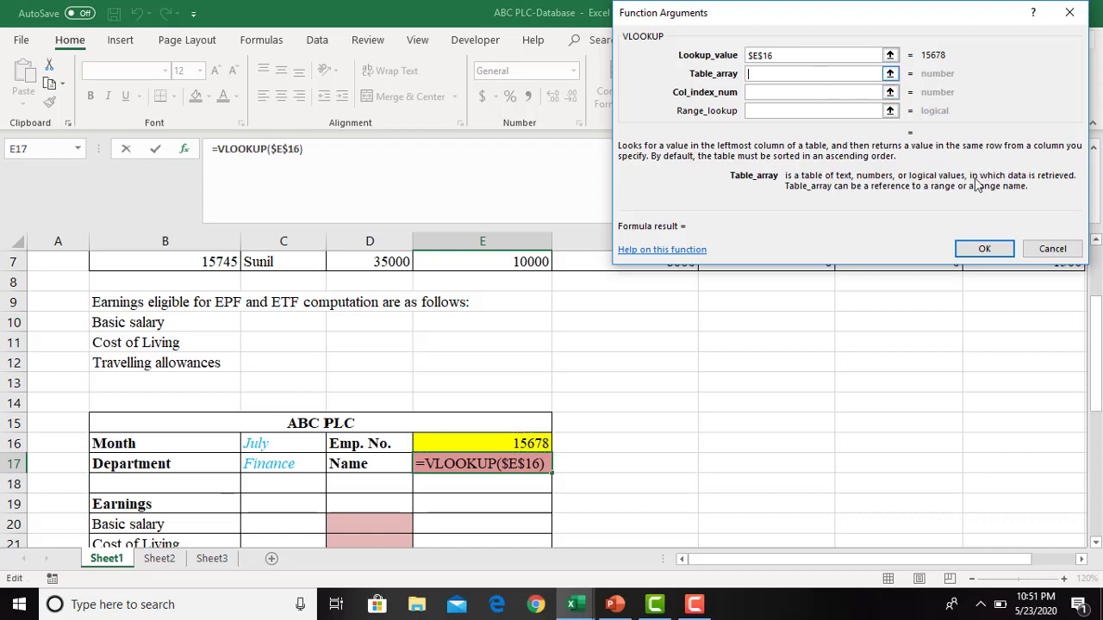
pyautogui.moveTo(1099, 324); pyautogui.dragTo(1099, 274)
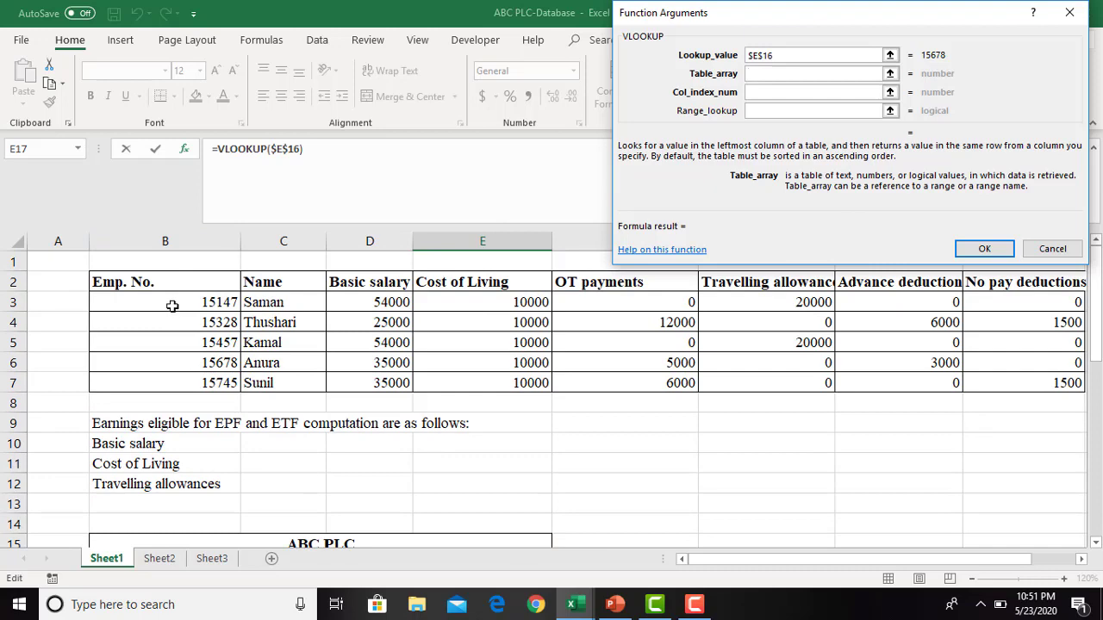
pyautogui.moveTo(173, 305); pyautogui.dragTo(79, 387)
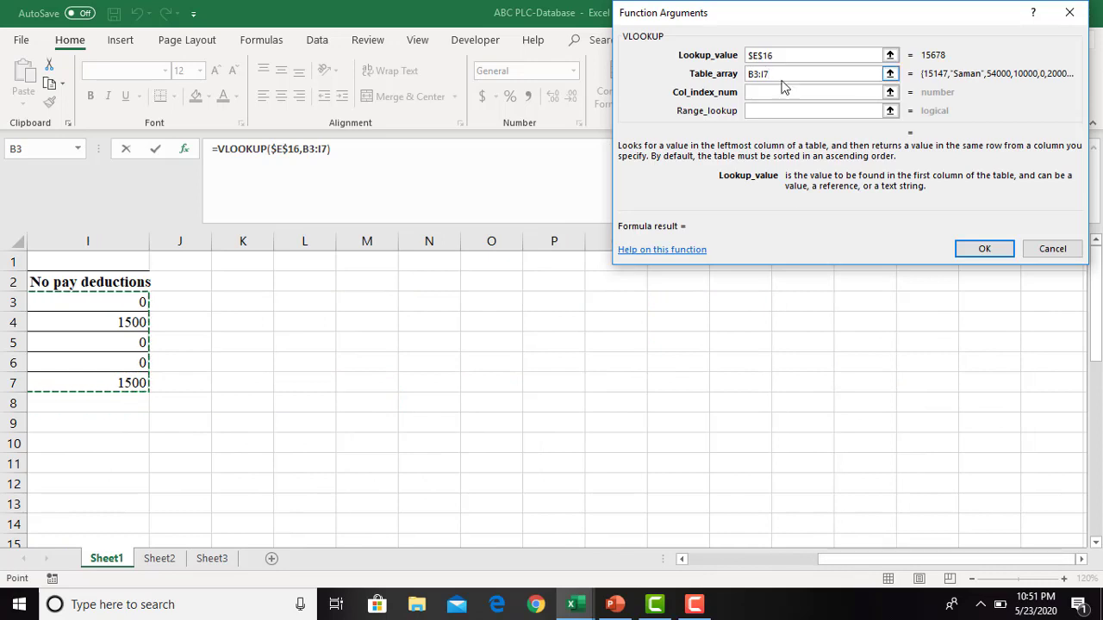
pyautogui.moveTo(778, 74); pyautogui.dragTo(746, 74)
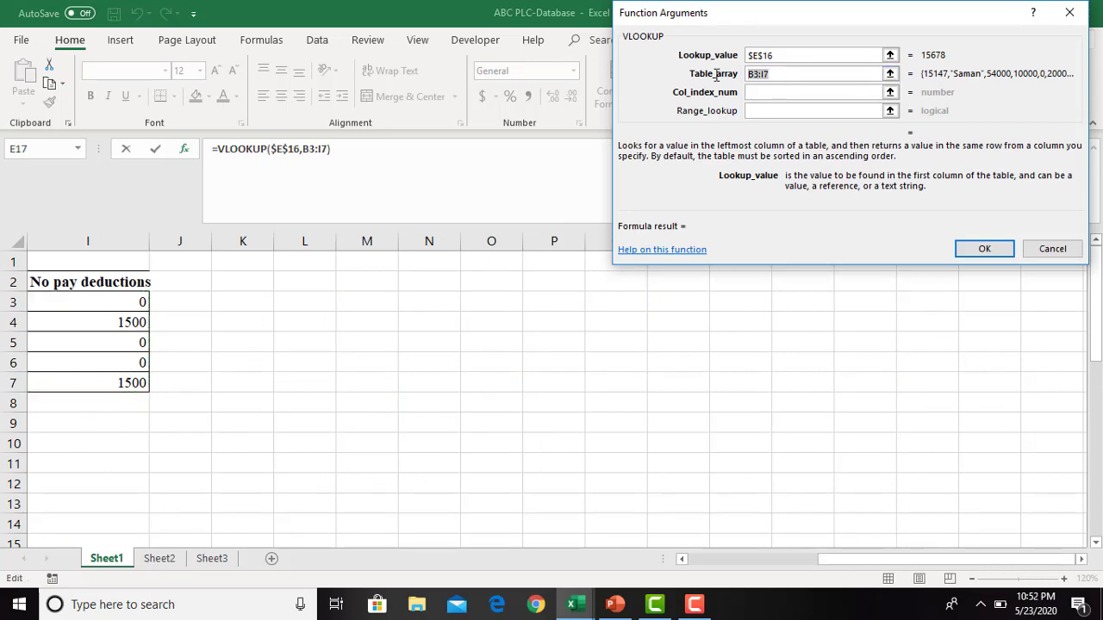
pyautogui.press('F4')
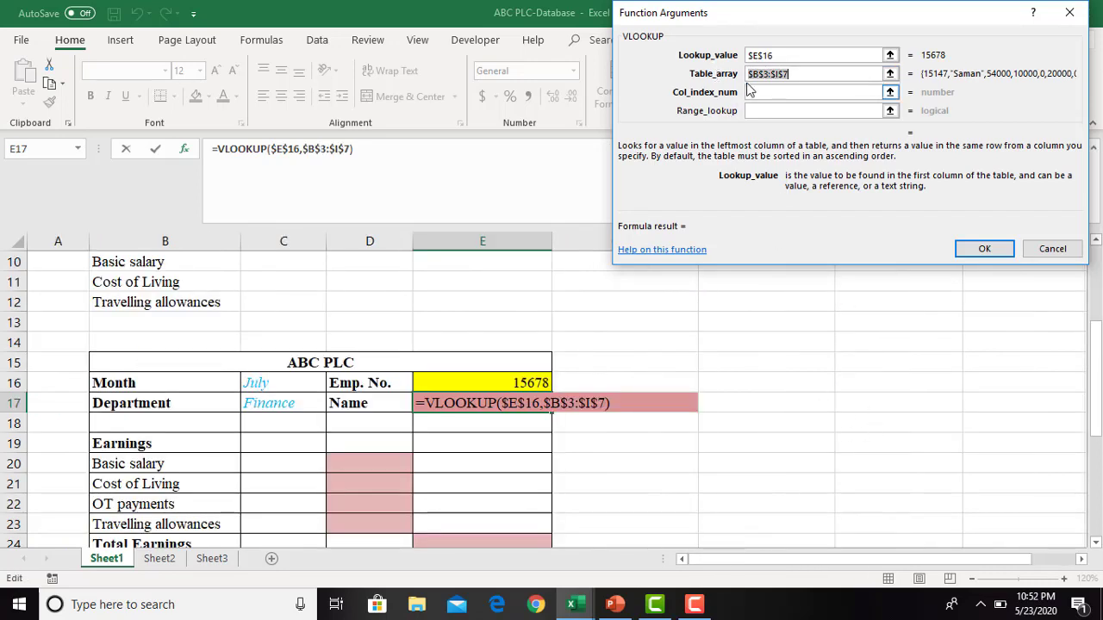
# - Complete the Name lookup with column index 2 and range lookup FALSE for an exact match
pyautogui.moveTo(1098, 333); pyautogui.dragTo(1083, 242)
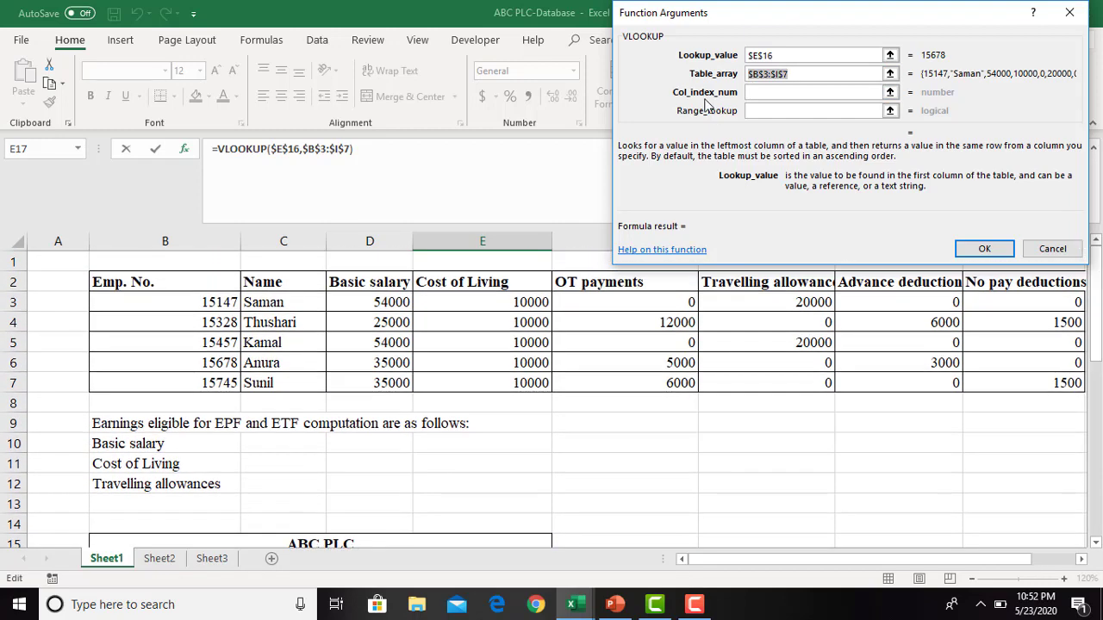
pyautogui.click(763, 92)
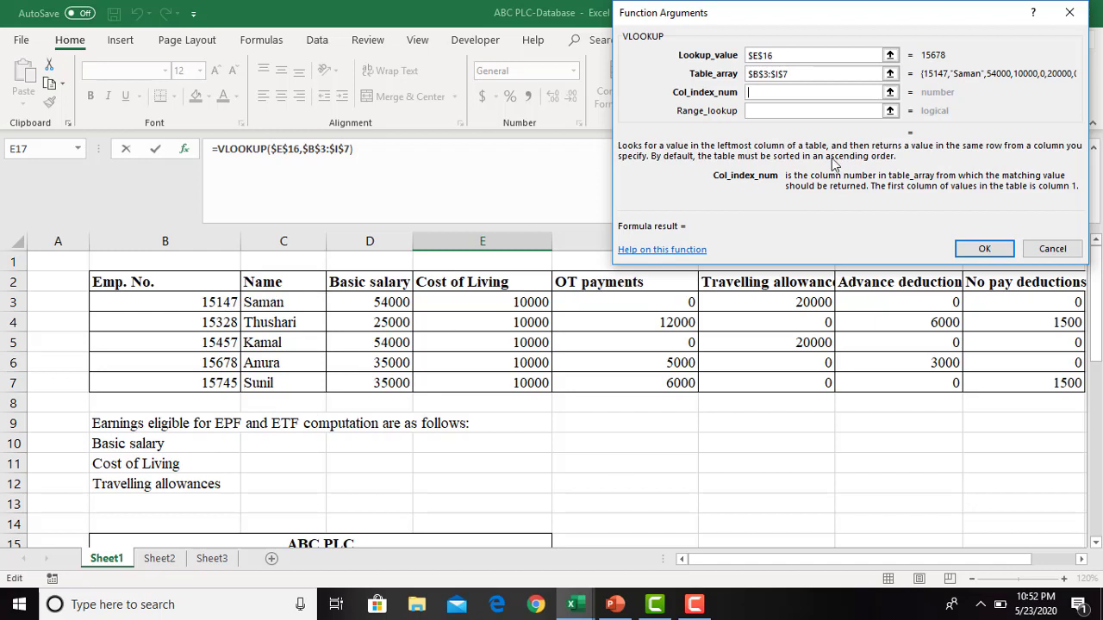
pyautogui.write('2')
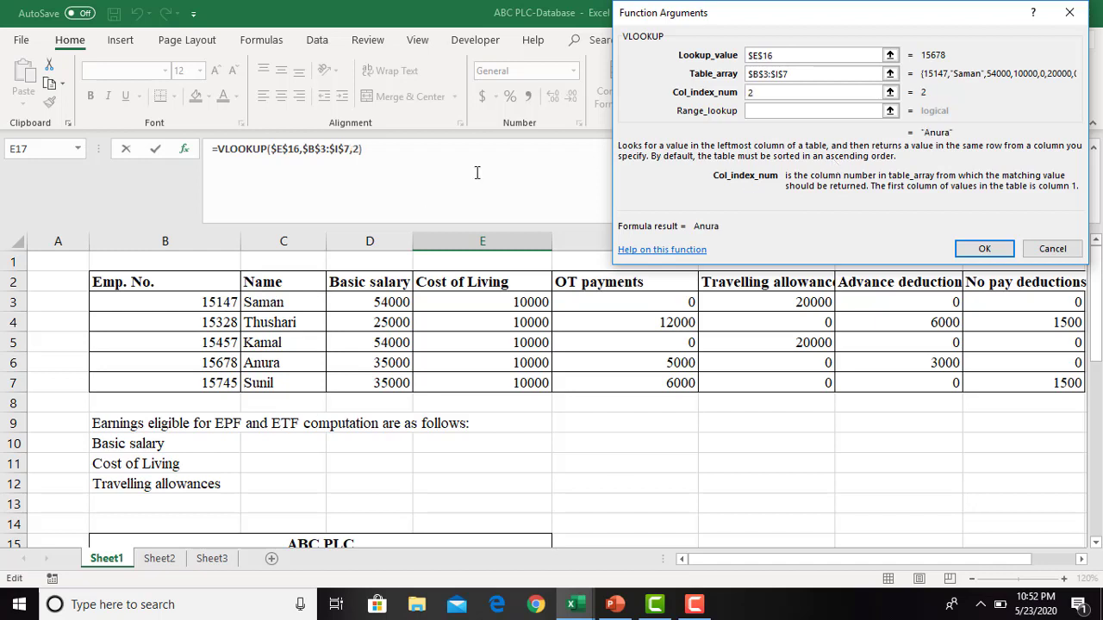
pyautogui.click(770, 111)
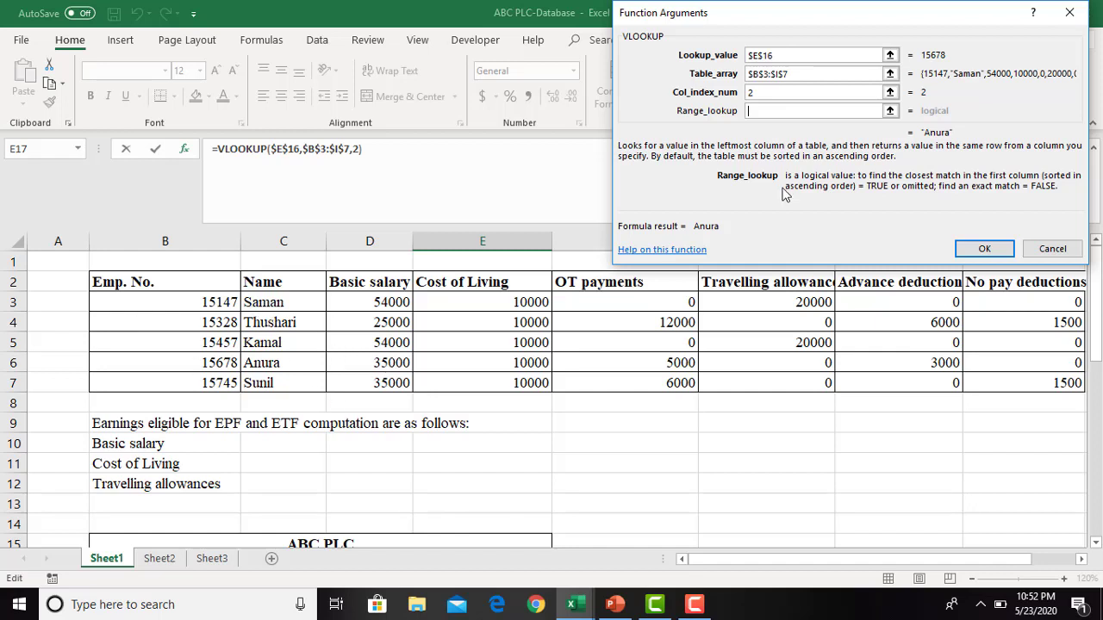
pyautogui.write('false')
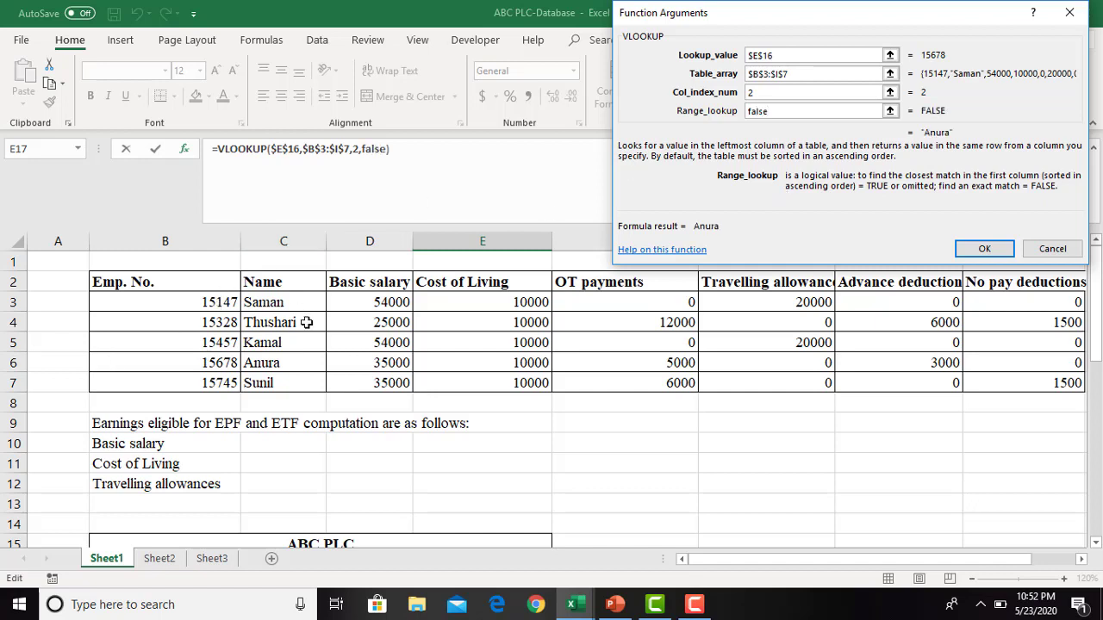
pyautogui.click(983, 249)
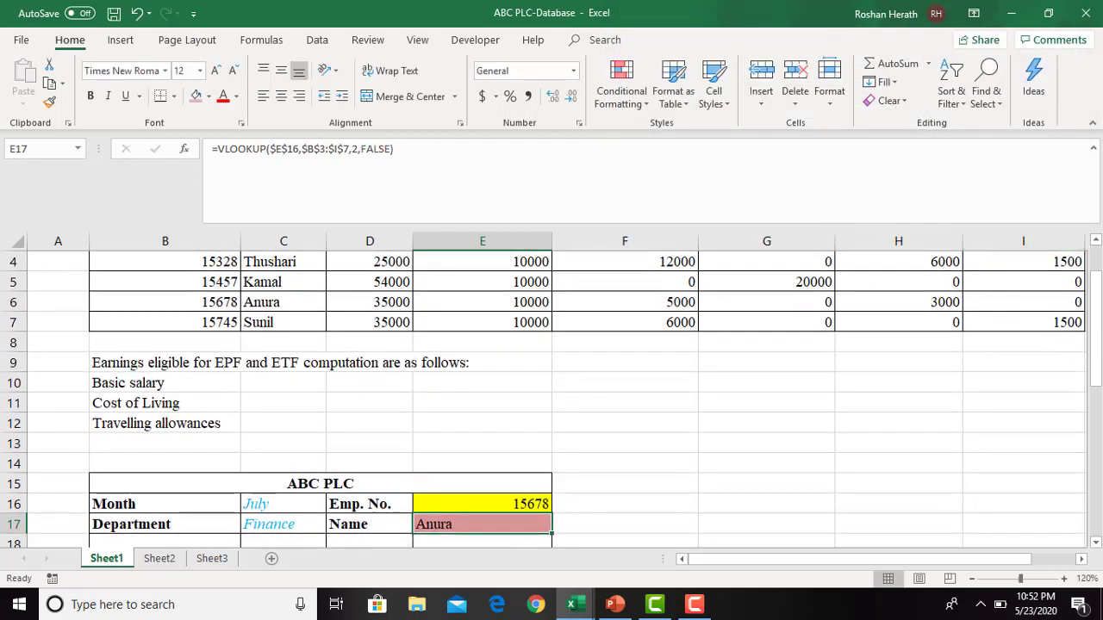
# - Copy the VLOOKUP formula from E17 into the Basic salary, Cost of Living and OT payments cells D20, D21 and D22
pyautogui.scroll(-2, 552, 454)
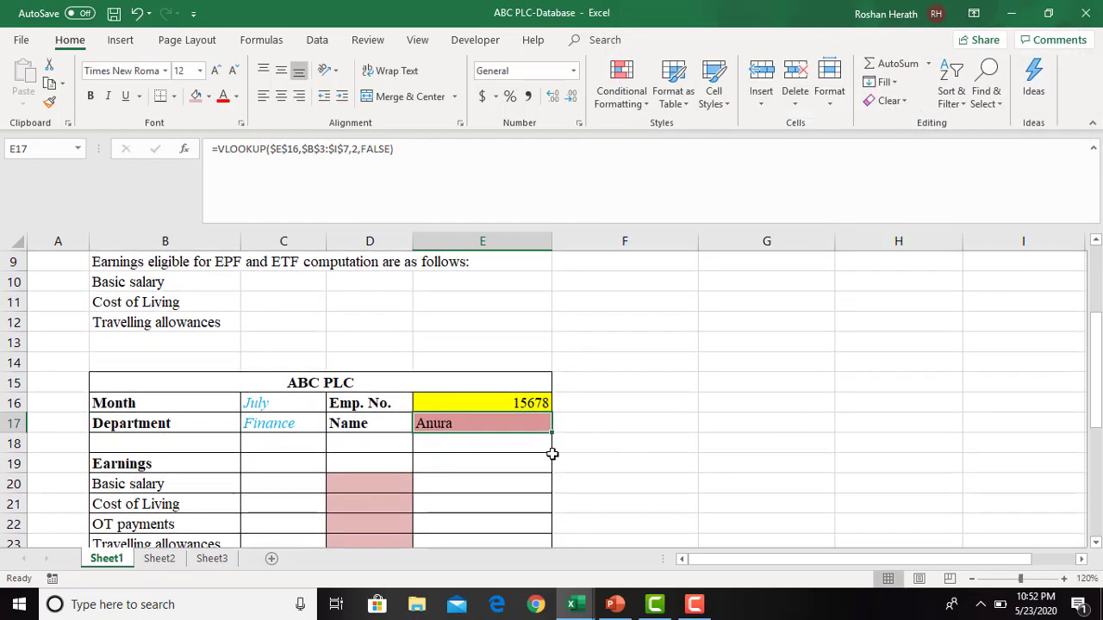
pyautogui.hotkey('ctrl', 'c')
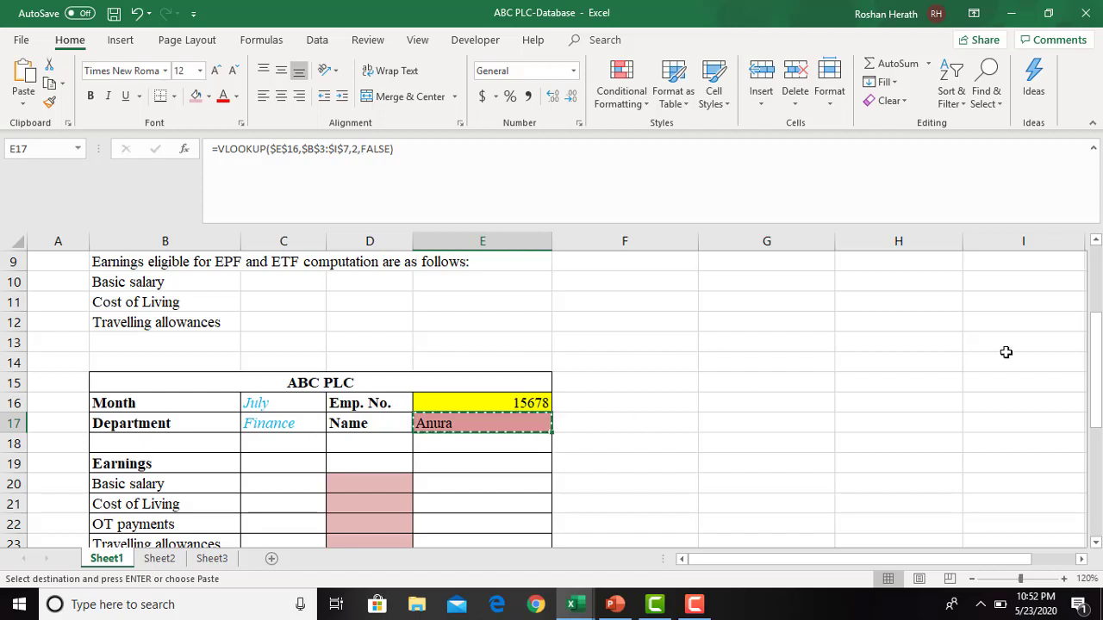
pyautogui.click(356, 484)
pyautogui.hotkey('ctrl', 'v')
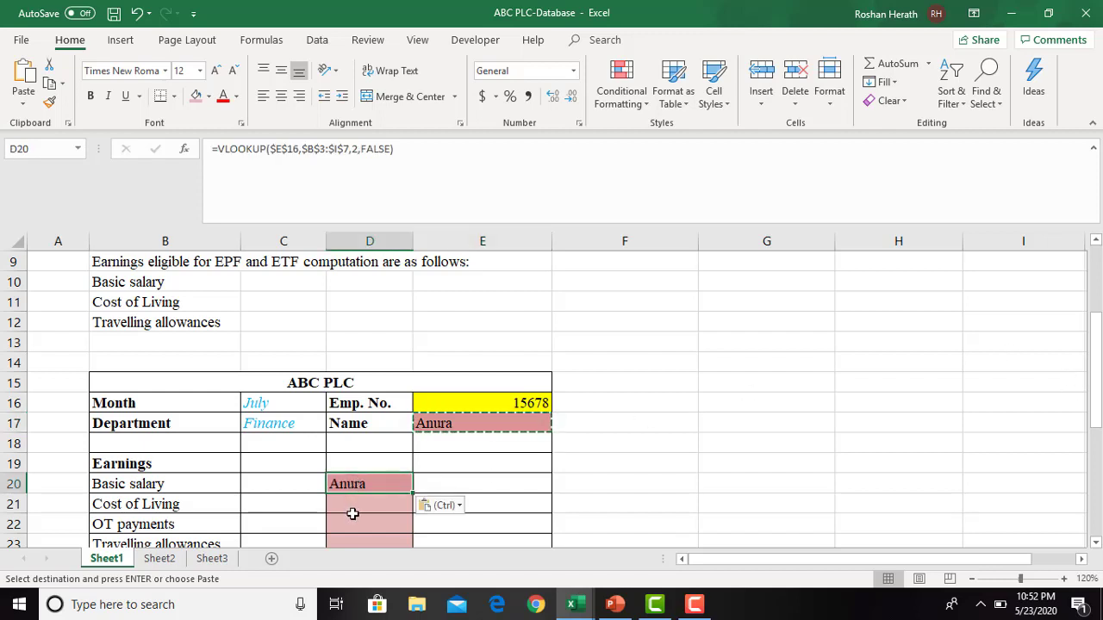
pyautogui.click(353, 515)
pyautogui.click(370, 501)
pyautogui.hotkey('ctrl', 'v')
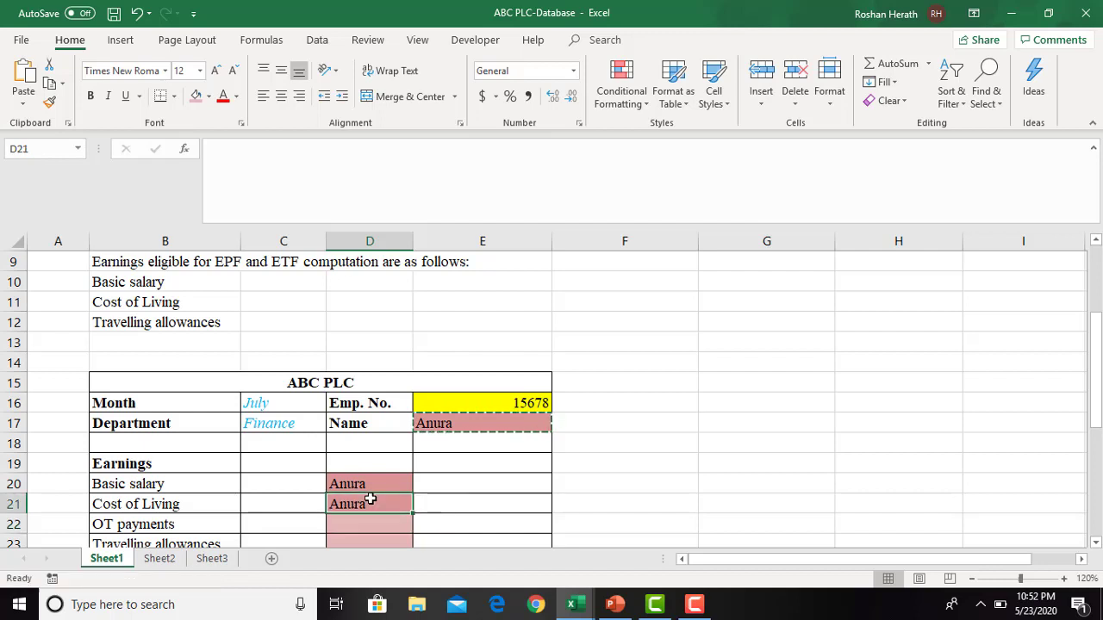
pyautogui.click(342, 527)
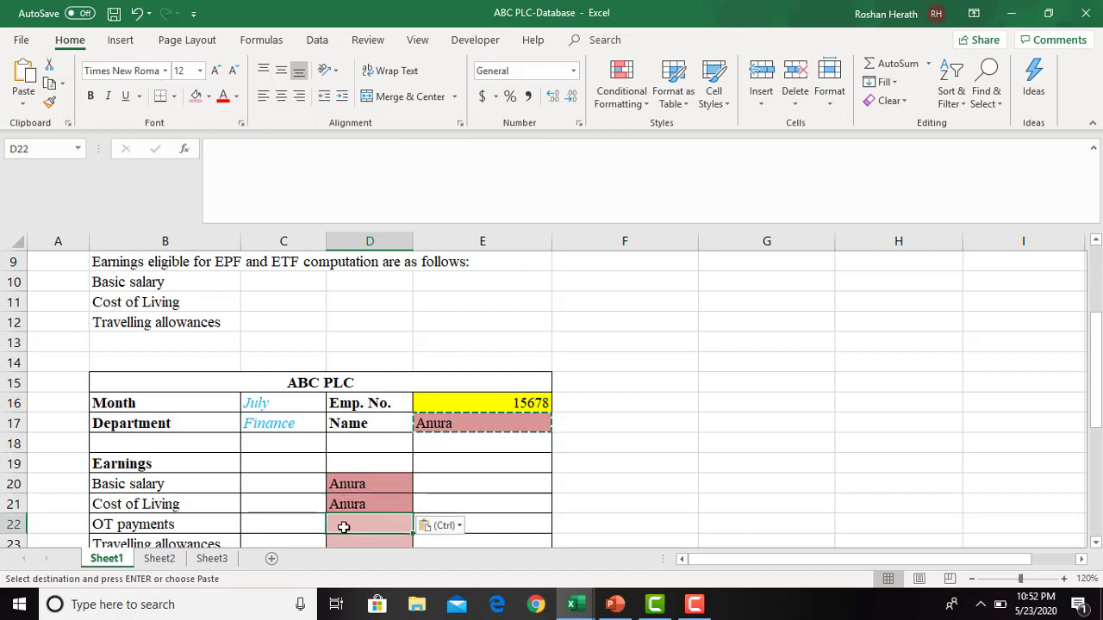
pyautogui.hotkey('ctrl', 'v')
# - Change the column index number of the Basic salary VLOOKUP in D20 to 3
pyautogui.click(349, 485)
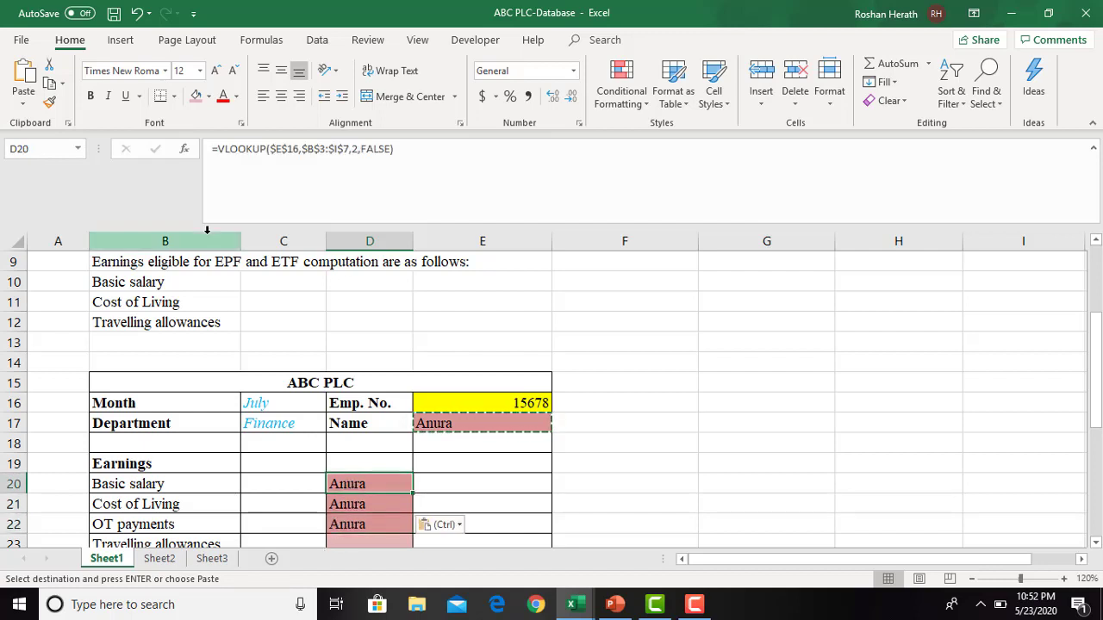
pyautogui.click(184, 151)
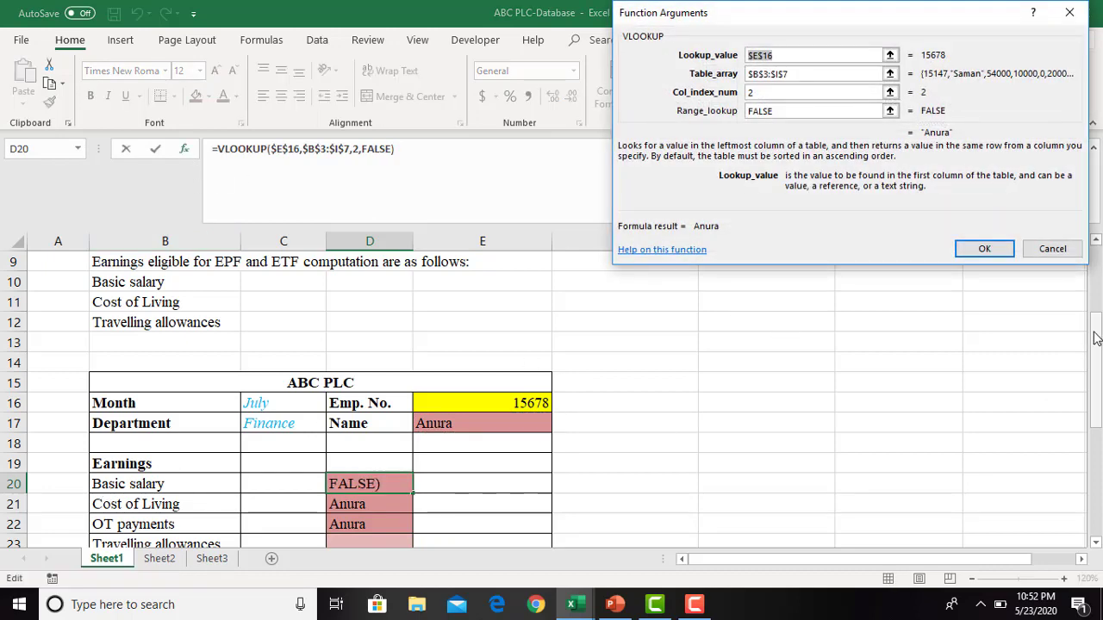
pyautogui.moveTo(1097, 338); pyautogui.dragTo(1094, 282)
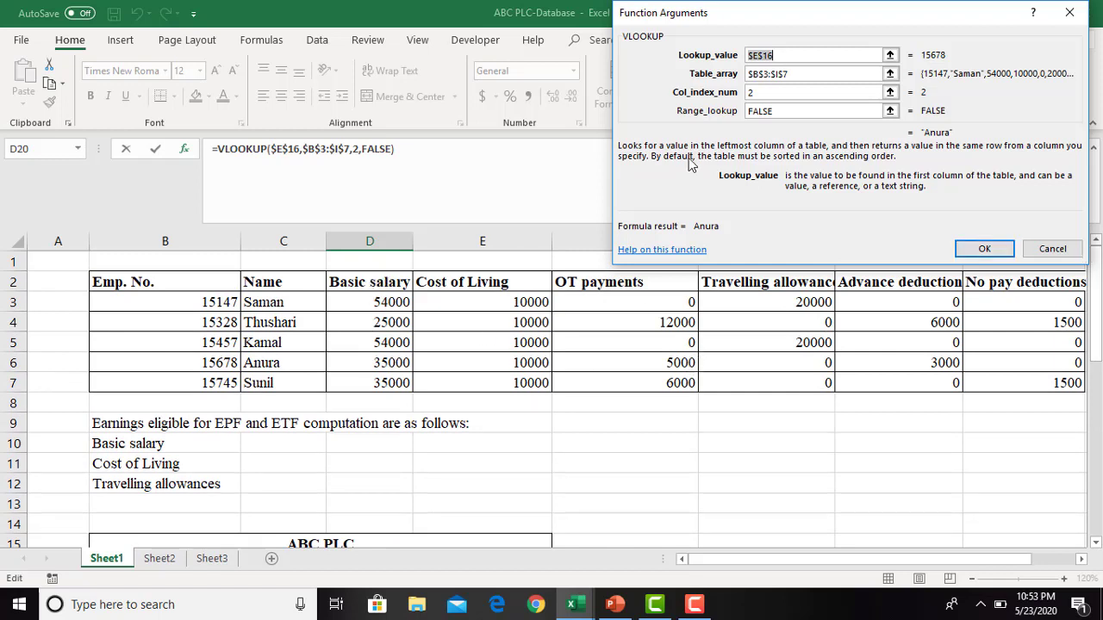
pyautogui.click(769, 93)
pyautogui.press('BackSpace')
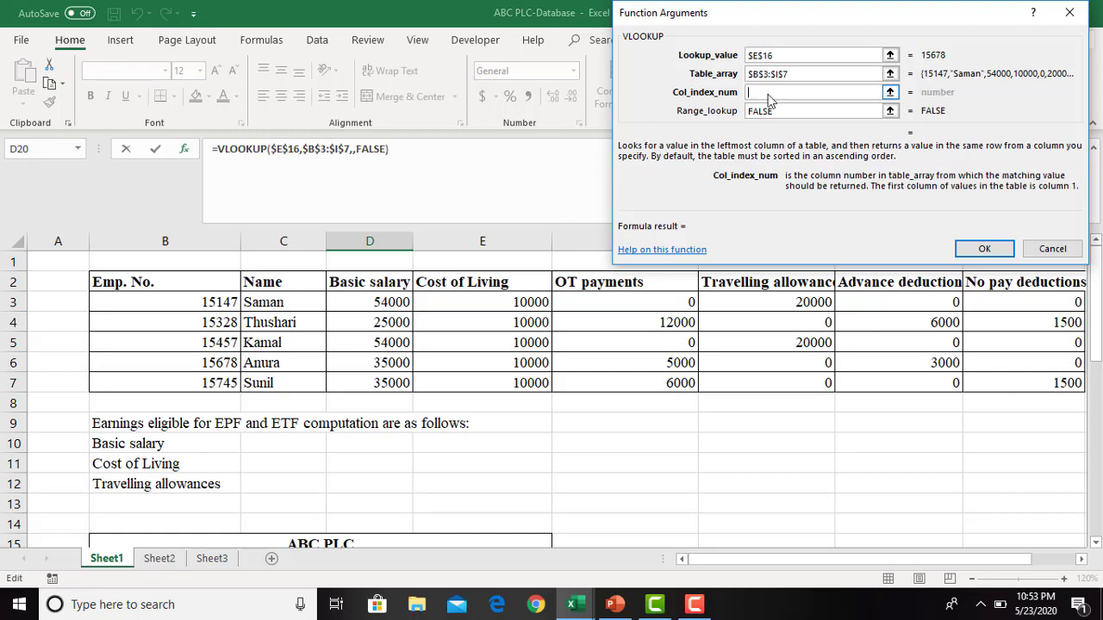
pyautogui.write('3')
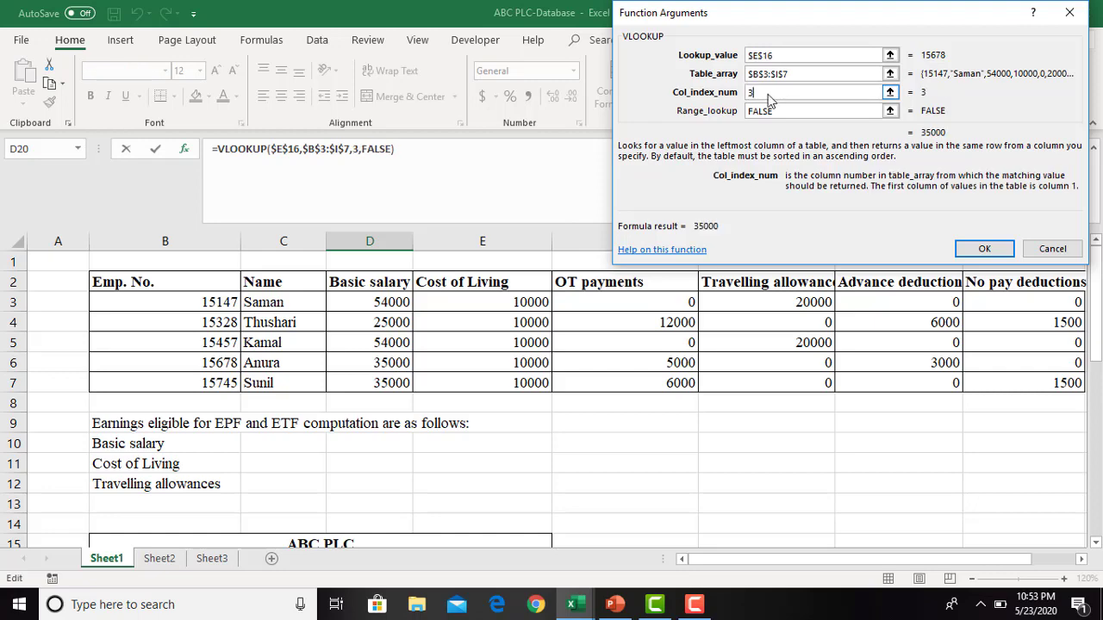
pyautogui.click(984, 249)
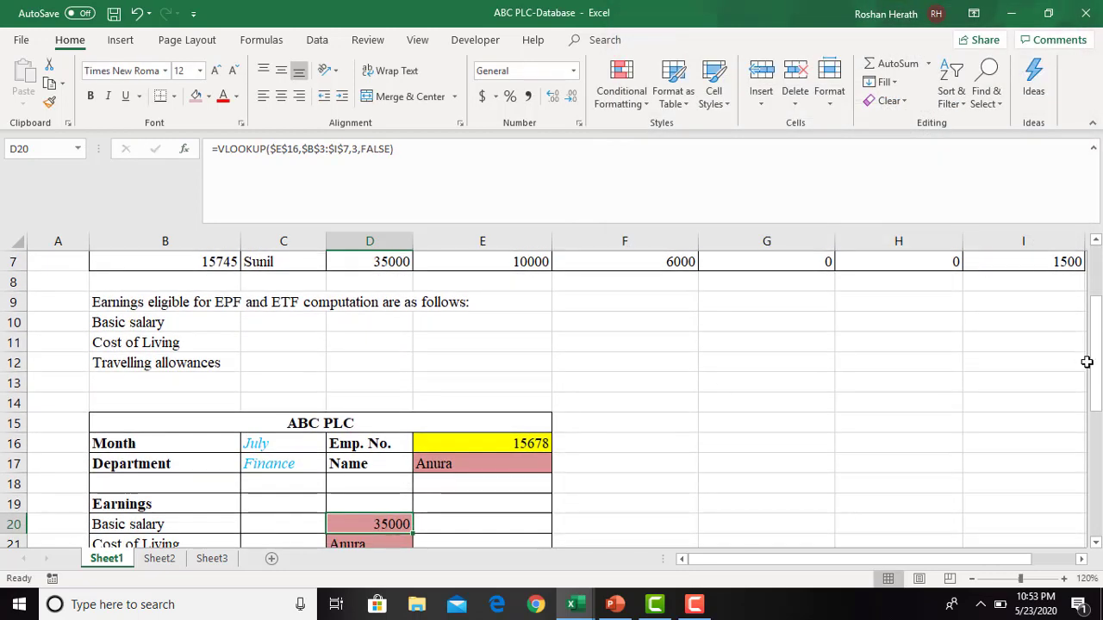
# - Examine the pay slip's remaining cells for total earnings, total deductions, net salary and employer EPF and ETF contributions
pyautogui.moveTo(1092, 376); pyautogui.dragTo(1092, 446)
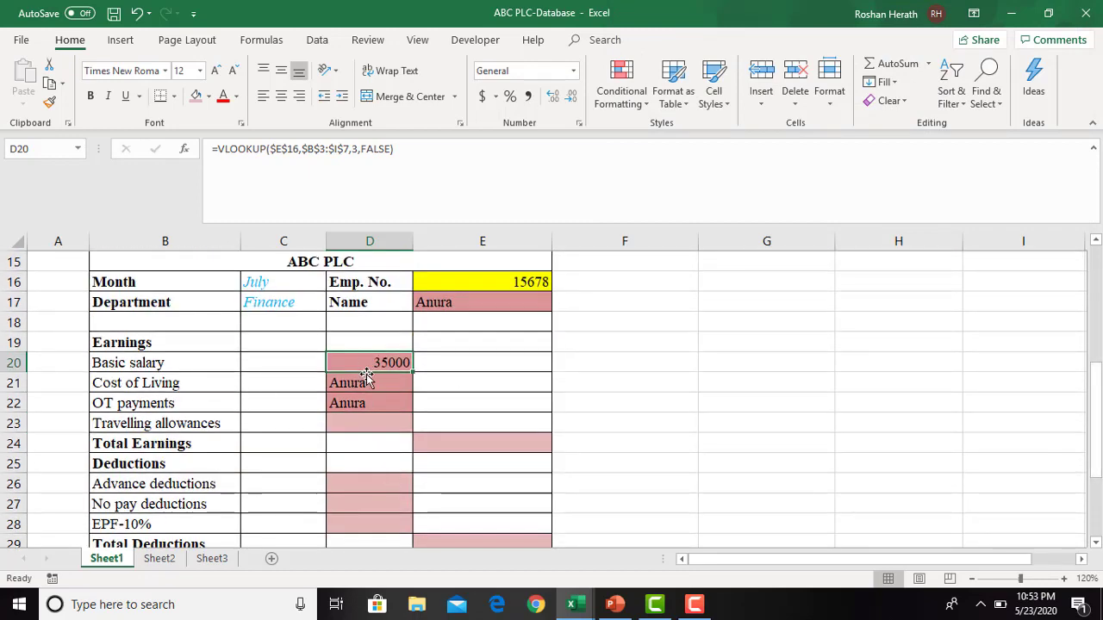
pyautogui.click(465, 444)
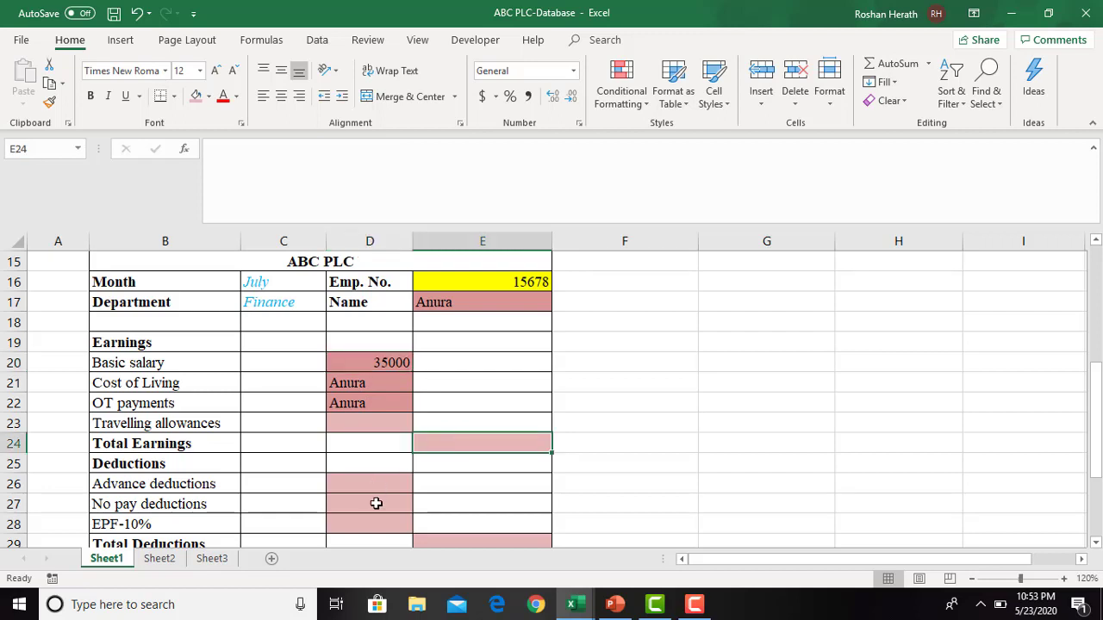
pyautogui.click(435, 541)
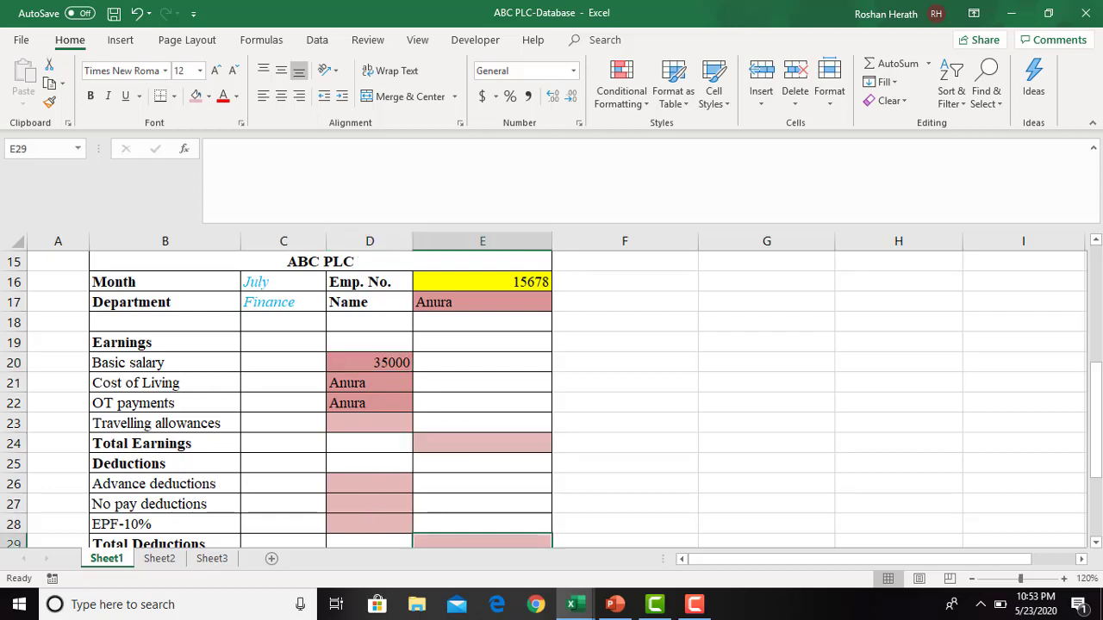
pyautogui.moveTo(1096, 393); pyautogui.dragTo(1095, 443)
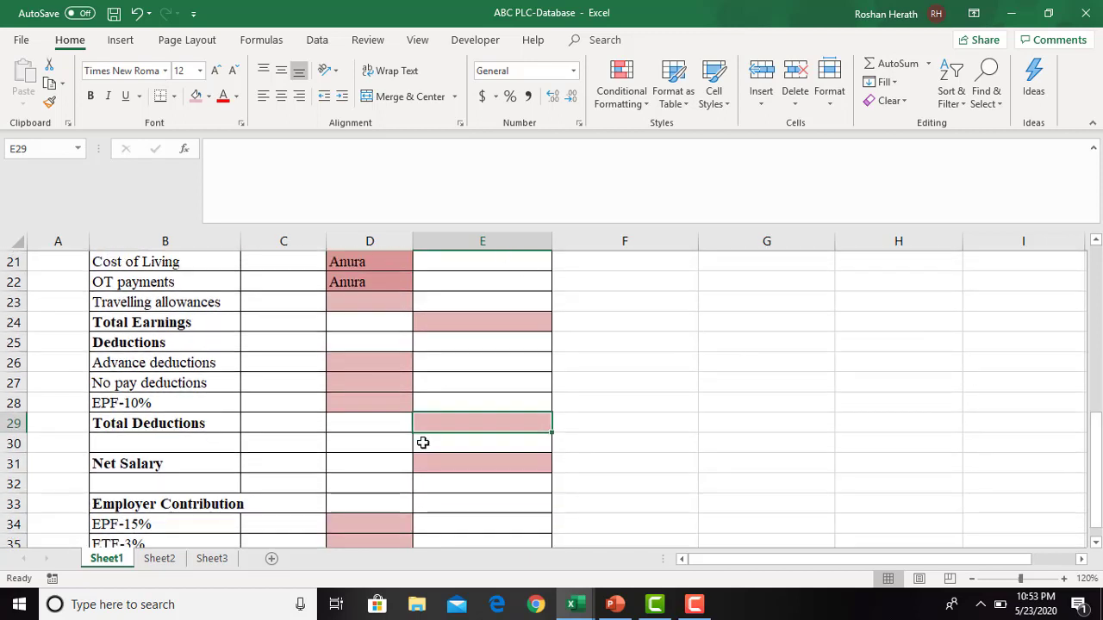
pyautogui.click(475, 473)
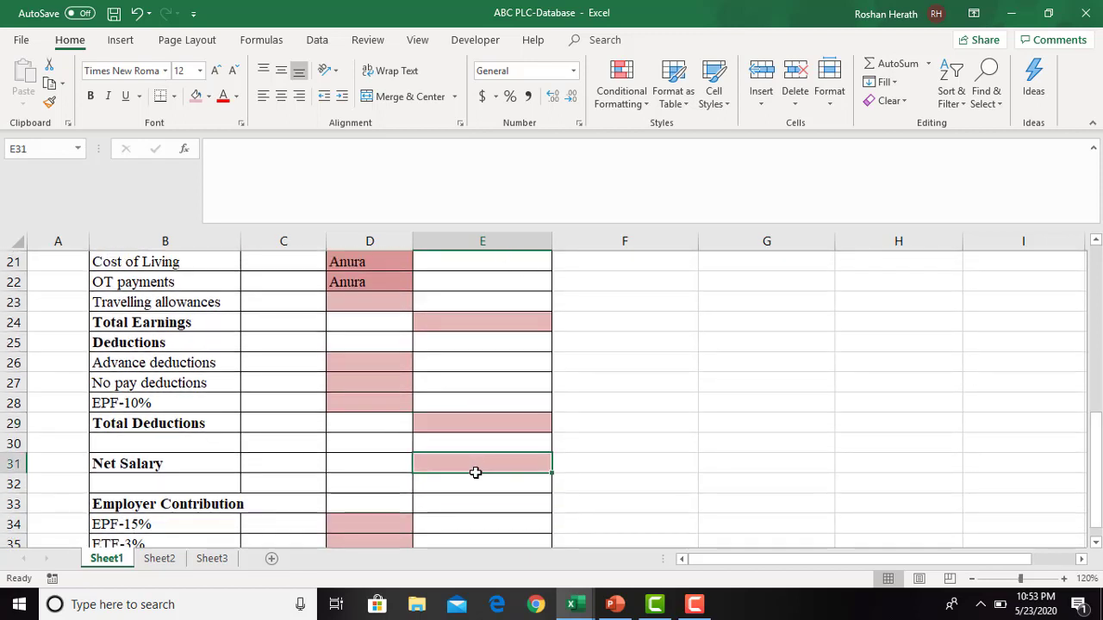
pyautogui.click(377, 513)
pyautogui.click(356, 540)
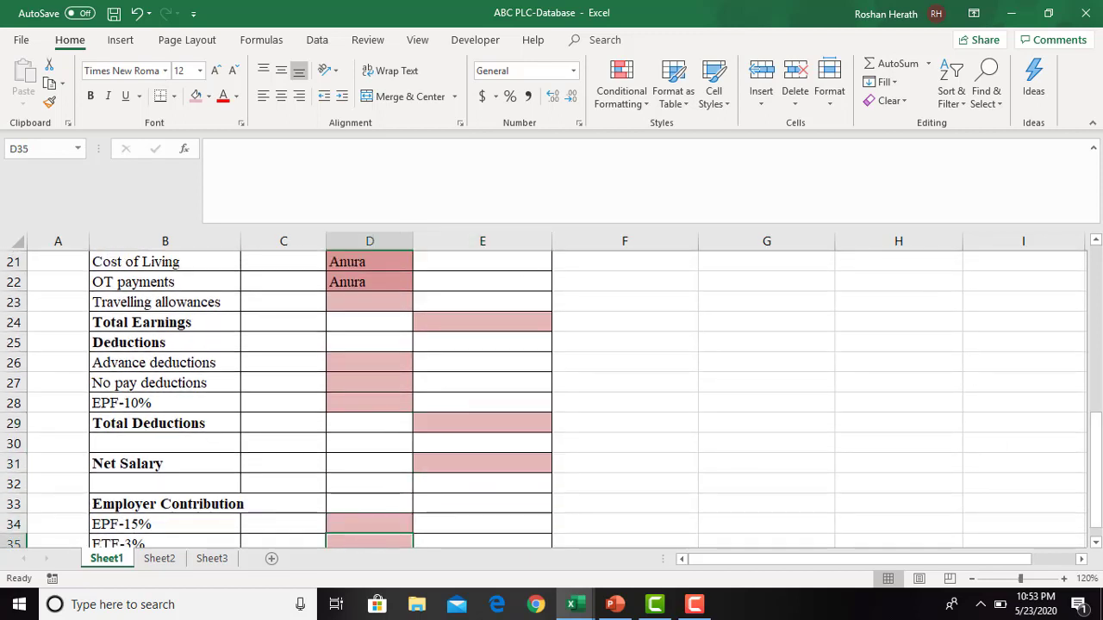
pyautogui.moveTo(1096, 473); pyautogui.dragTo(1088, 220)
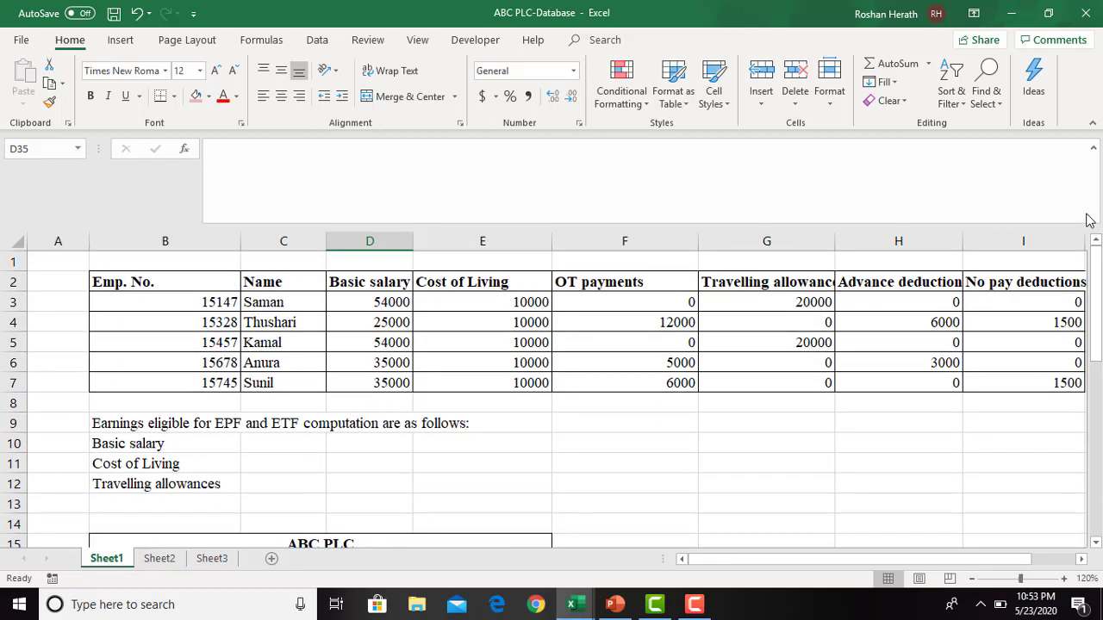
# - Switch to the Lookup Functions presentation in PowerPoint and show the Activity 5 slide
pyautogui.click(1010, 14)
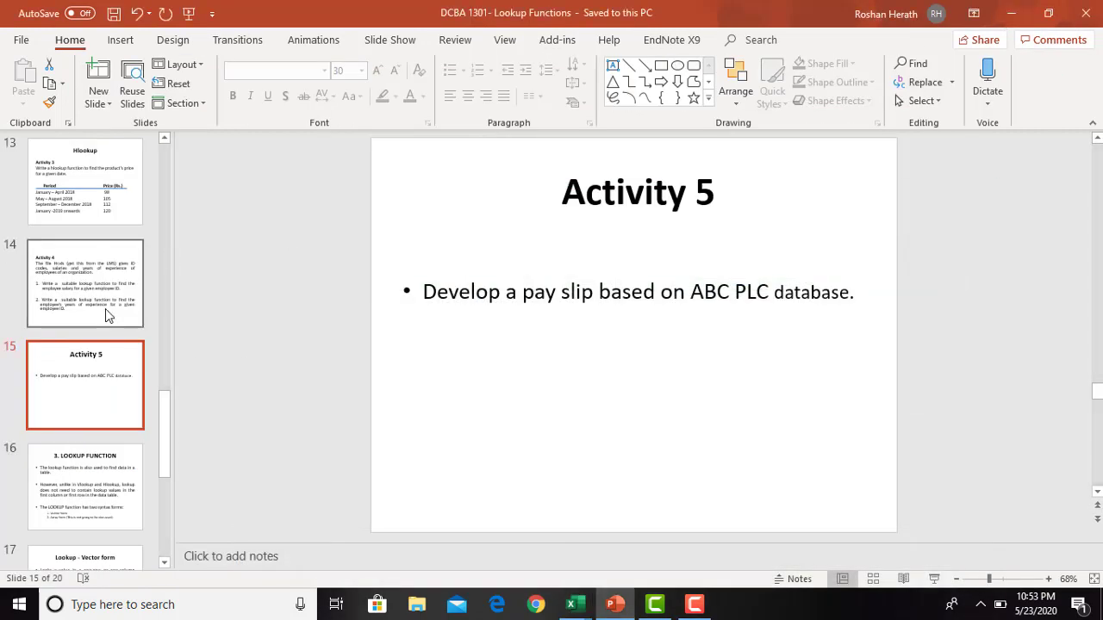
pyautogui.click(106, 316)
pyautogui.click(90, 372)
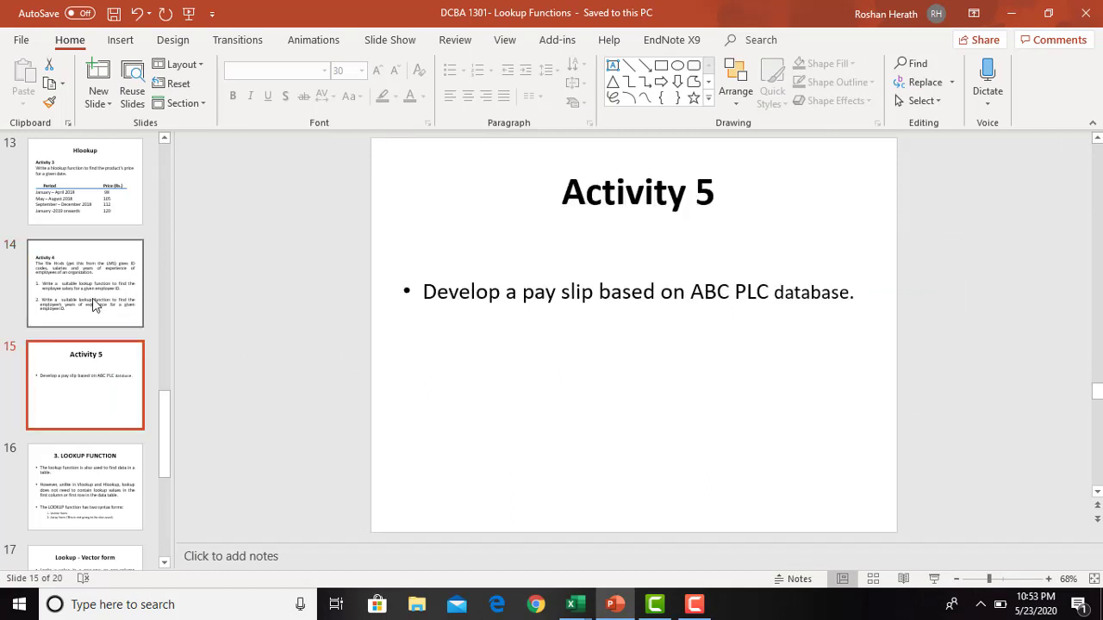
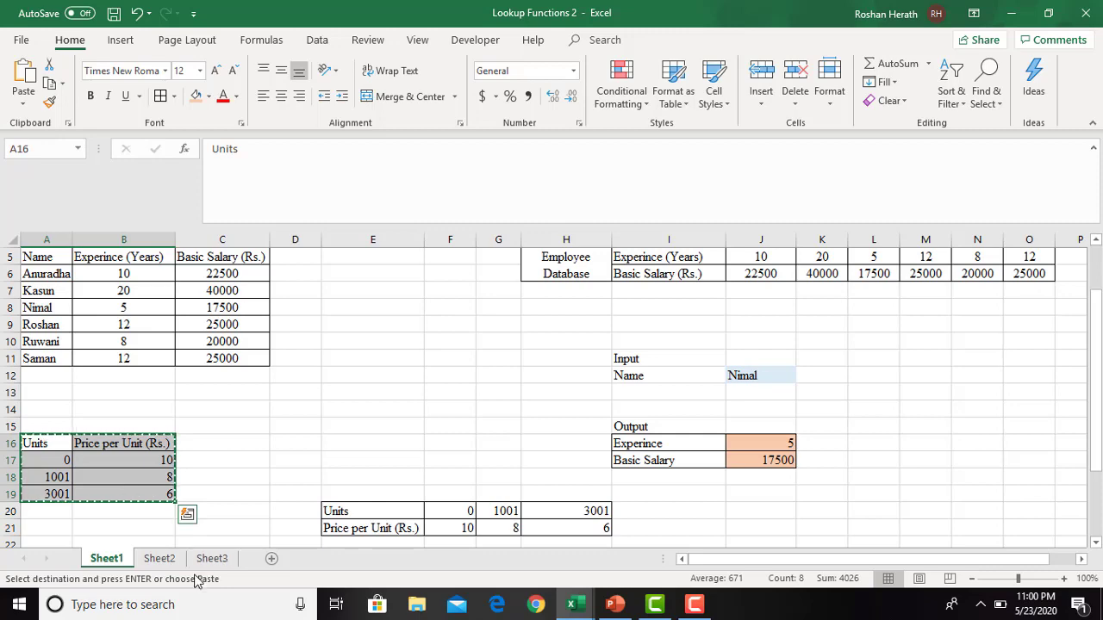
# - Add a new worksheet after Sheet3 and set all its cells to Times New Roman, size 12
pyautogui.click(158, 559)
pyautogui.click(210, 561)
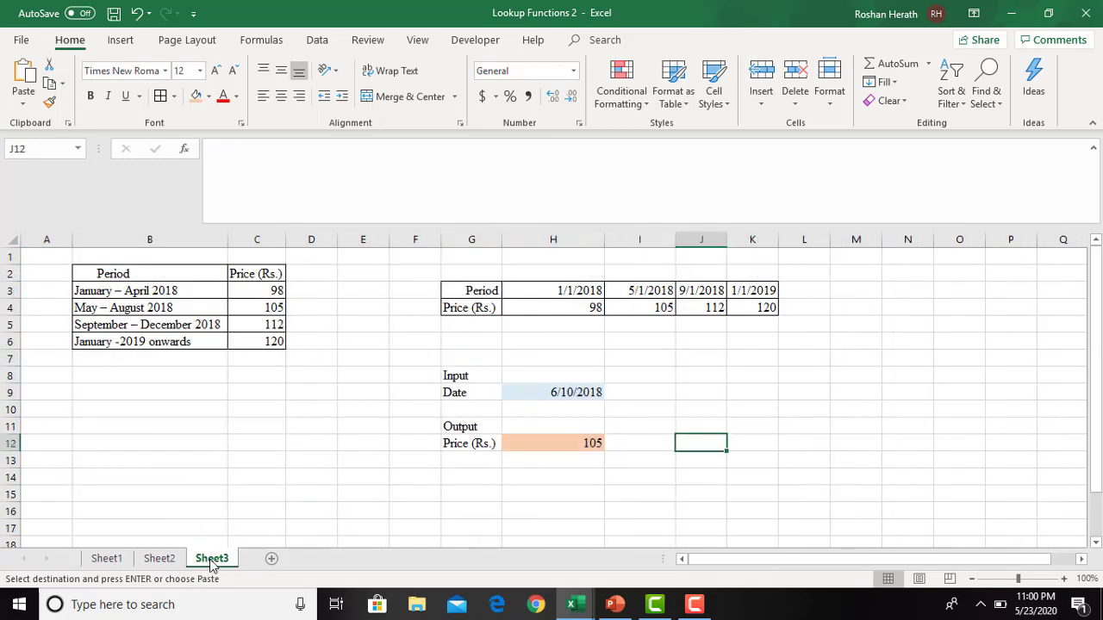
pyautogui.click(273, 561)
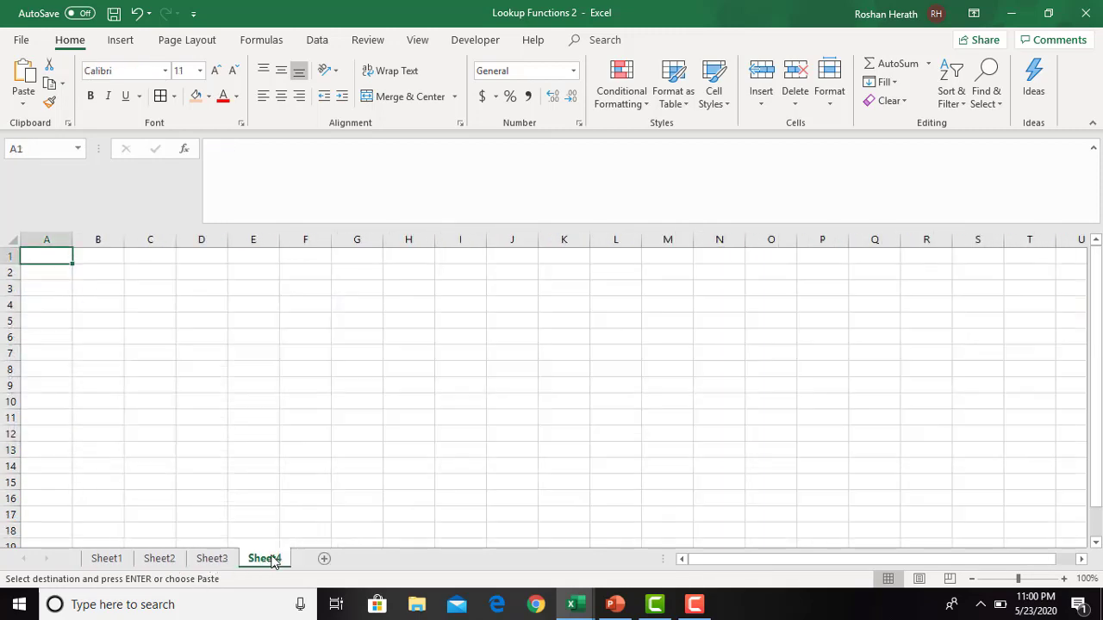
pyautogui.click(17, 243)
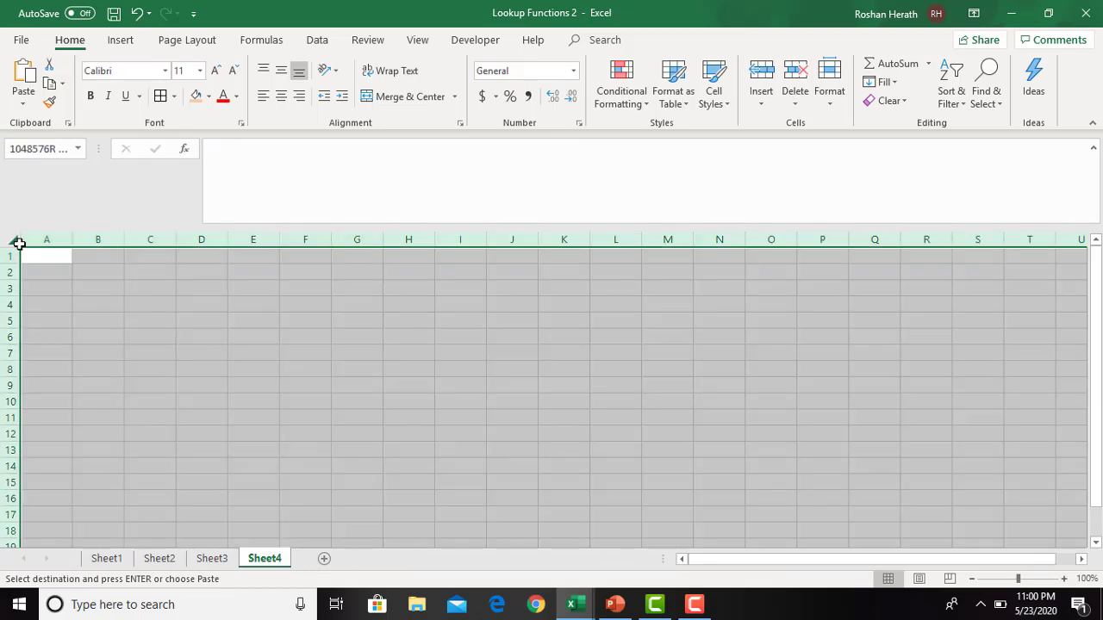
pyautogui.click(216, 70)
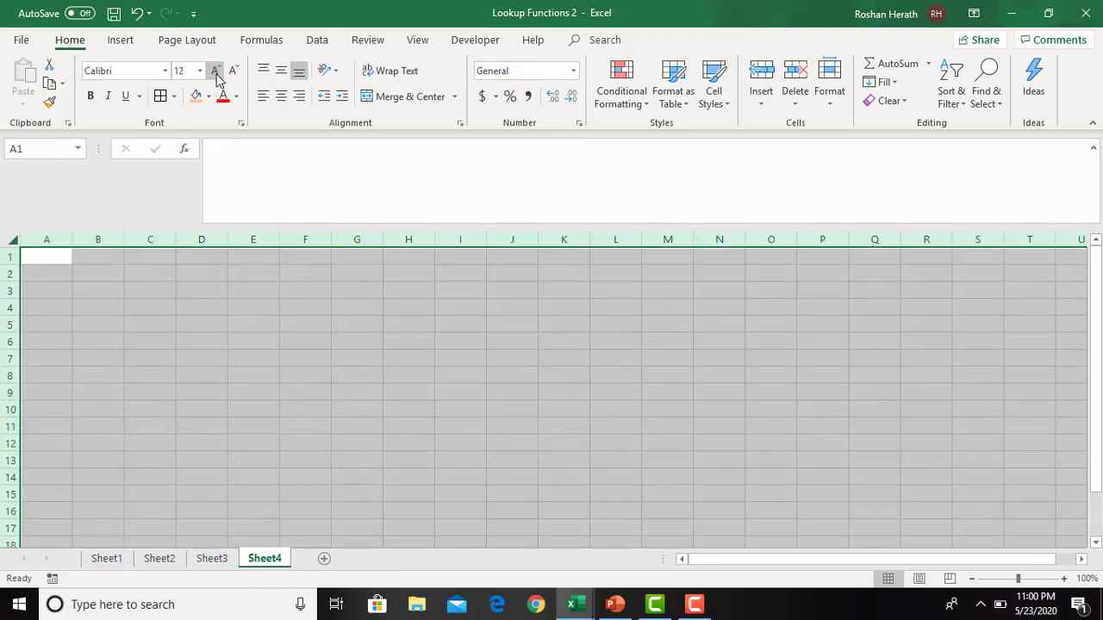
pyautogui.click(164, 72)
pyautogui.write('Times New Roma')
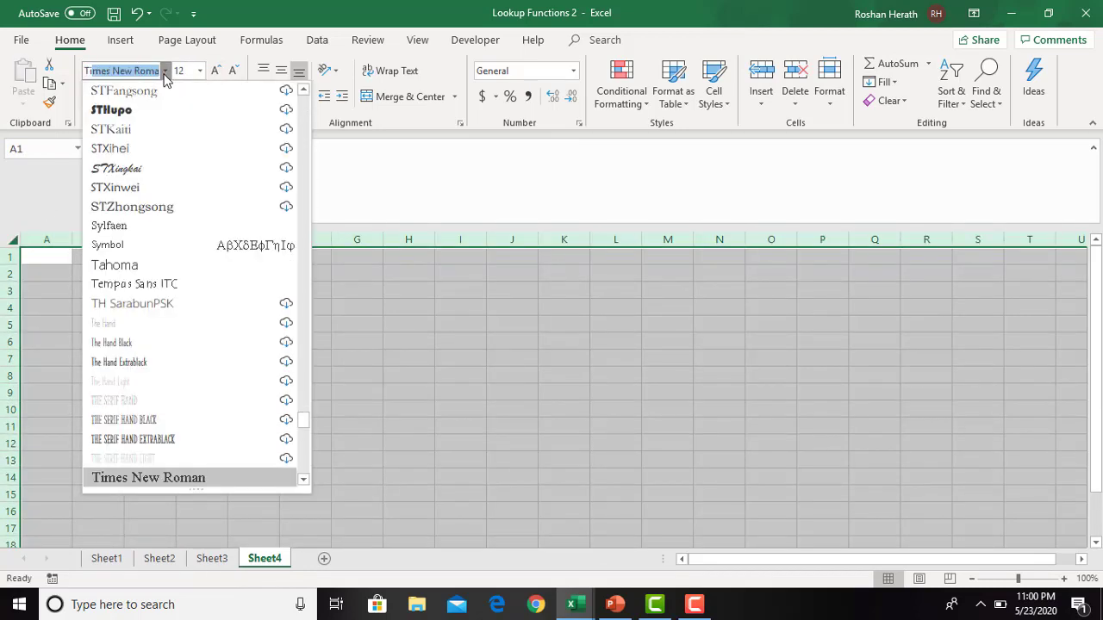
pyautogui.press('Return')
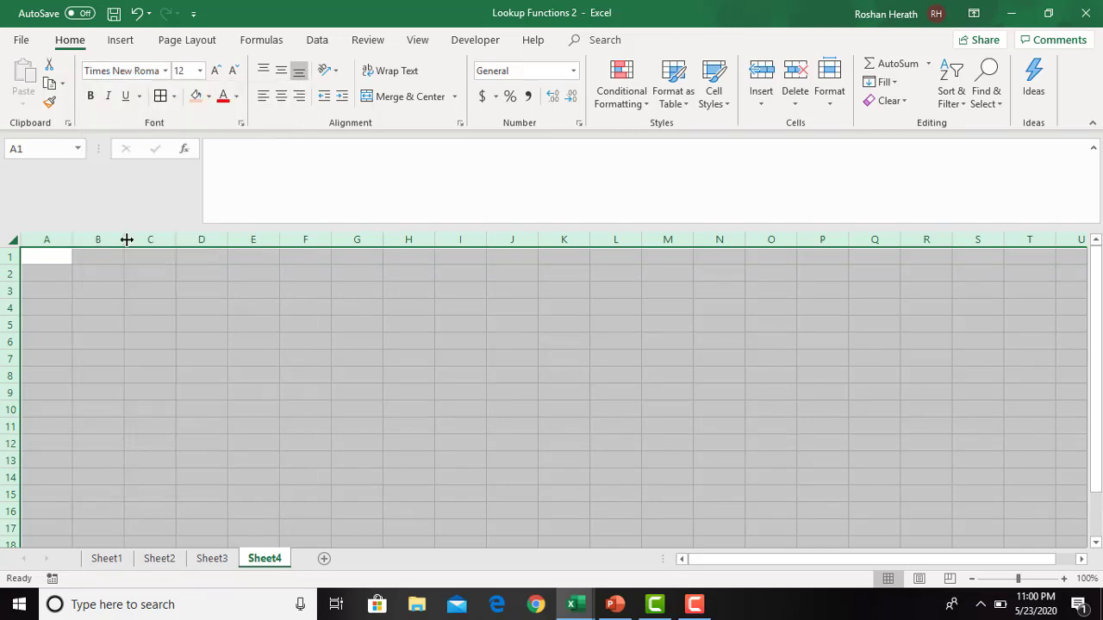
# - Copy the Units and Price per Unit table from Sheet1 A16:B19 into Sheet4 starting at cell B4
pyautogui.click(97, 306)
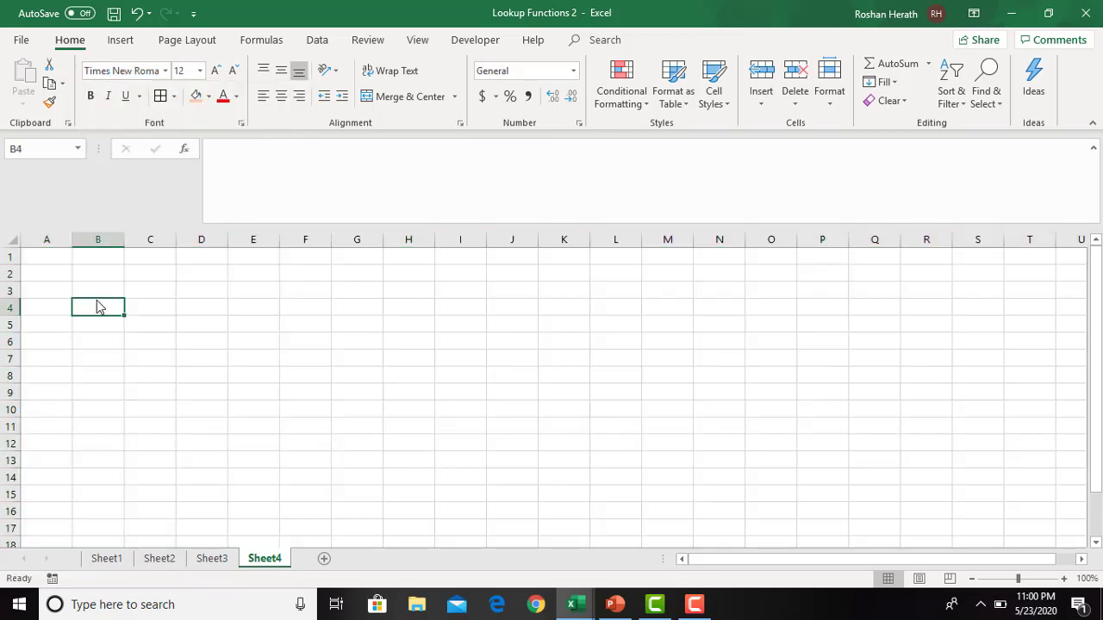
pyautogui.rightClick(95, 308)
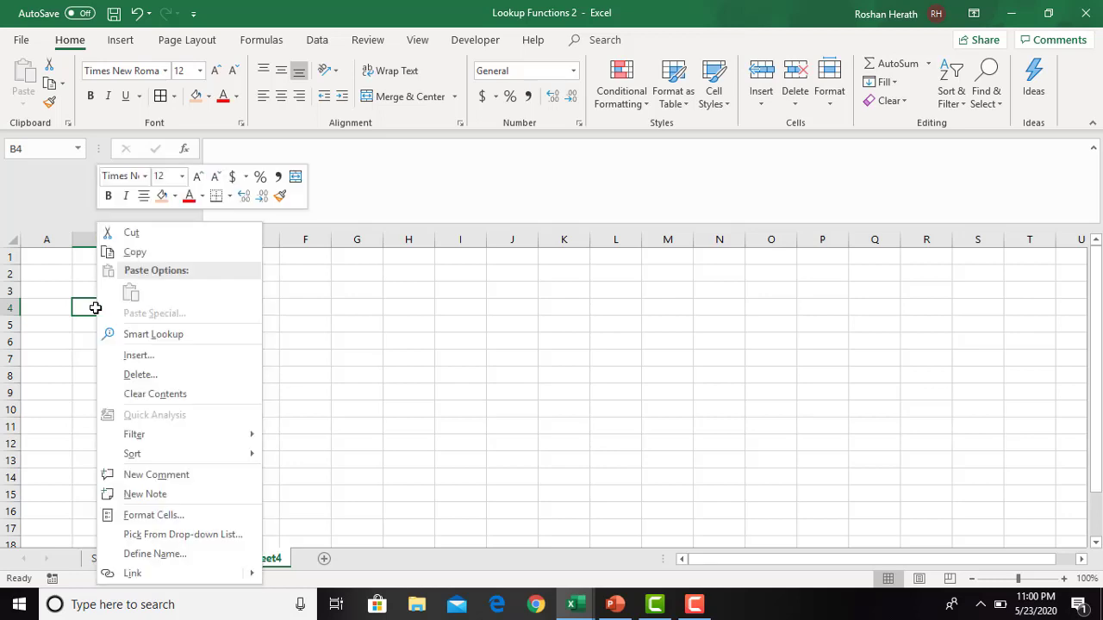
pyautogui.press('Escape')
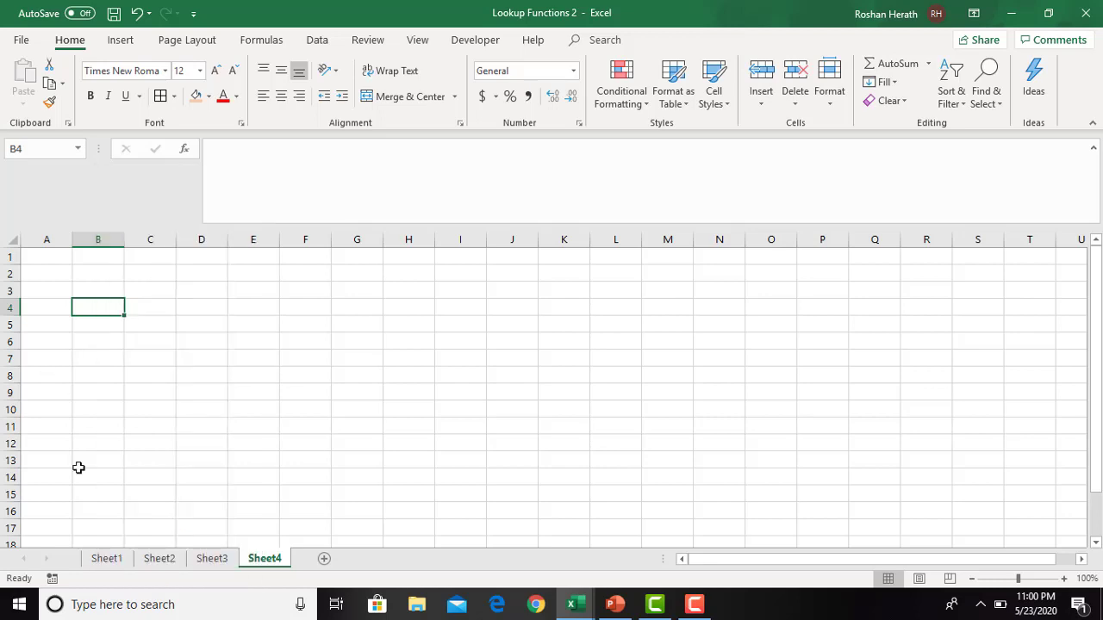
pyautogui.click(106, 557)
pyautogui.moveTo(51, 440); pyautogui.dragTo(139, 490)
pyautogui.hotkey('ctrl', 'c')
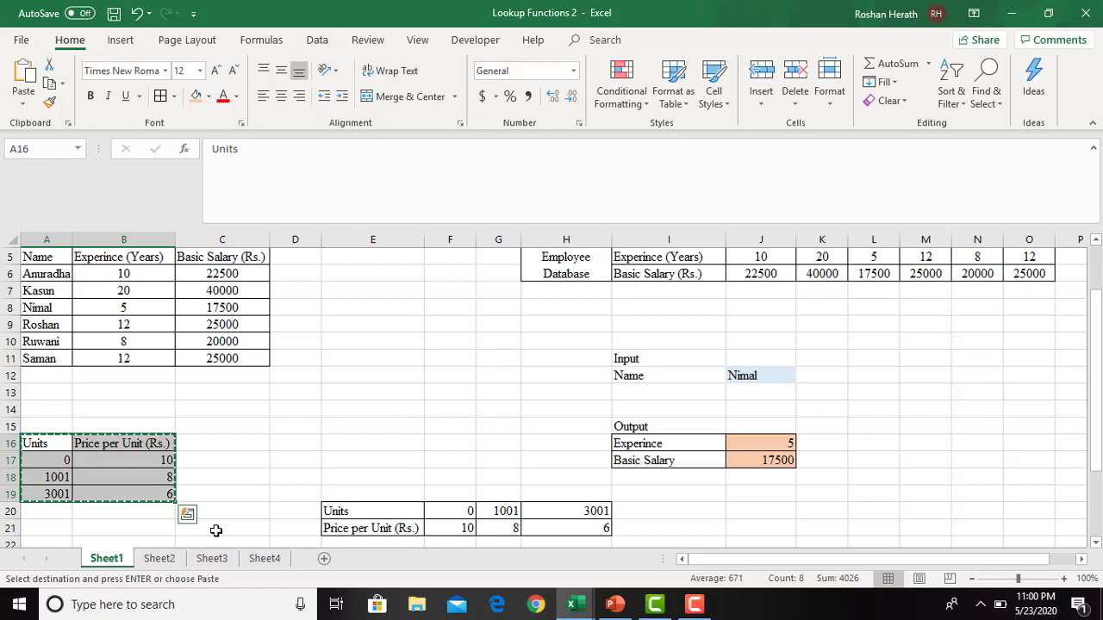
pyautogui.click(261, 558)
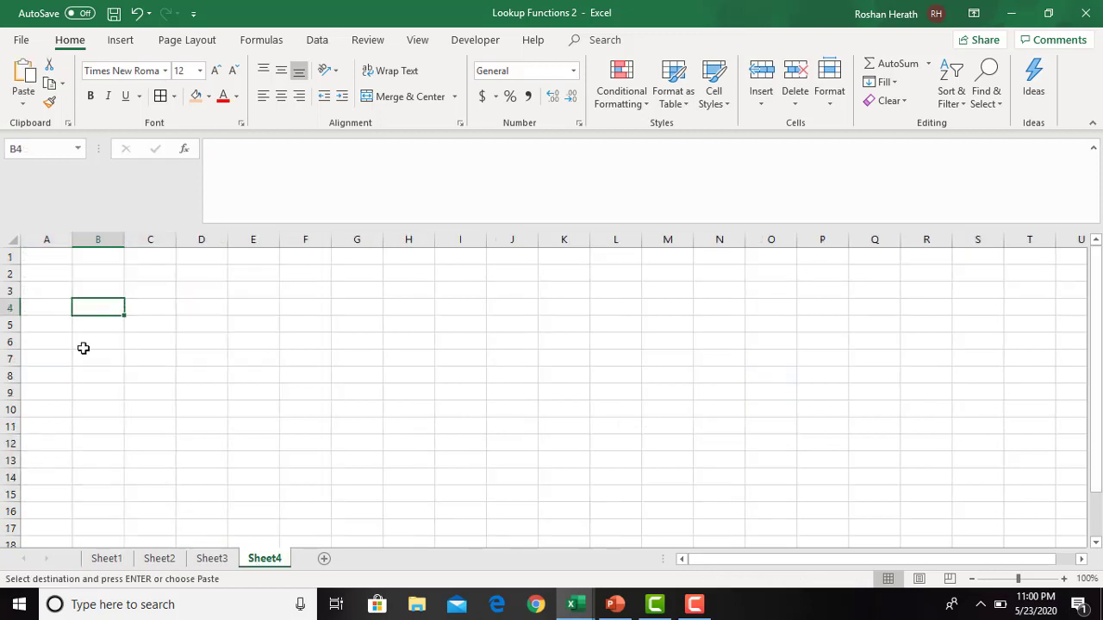
pyautogui.hotkey('ctrl', 'v')
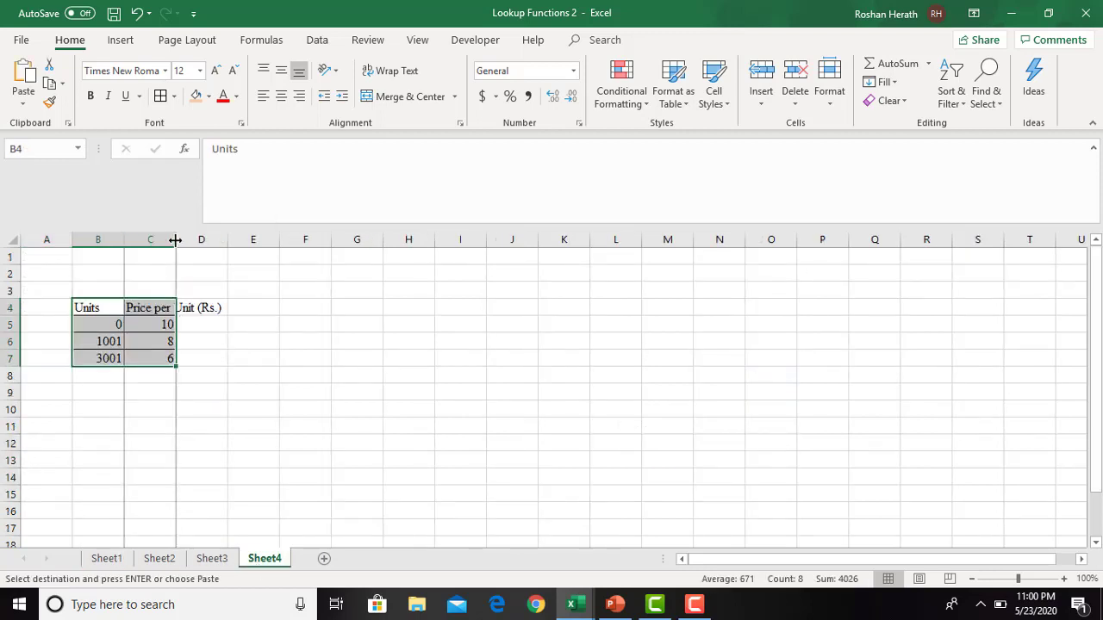
# - Fit column C to its Price per Unit heading and widen the Units column B beyond its contents
pyautogui.doubleClick(175, 240)
pyautogui.doubleClick(124, 240)
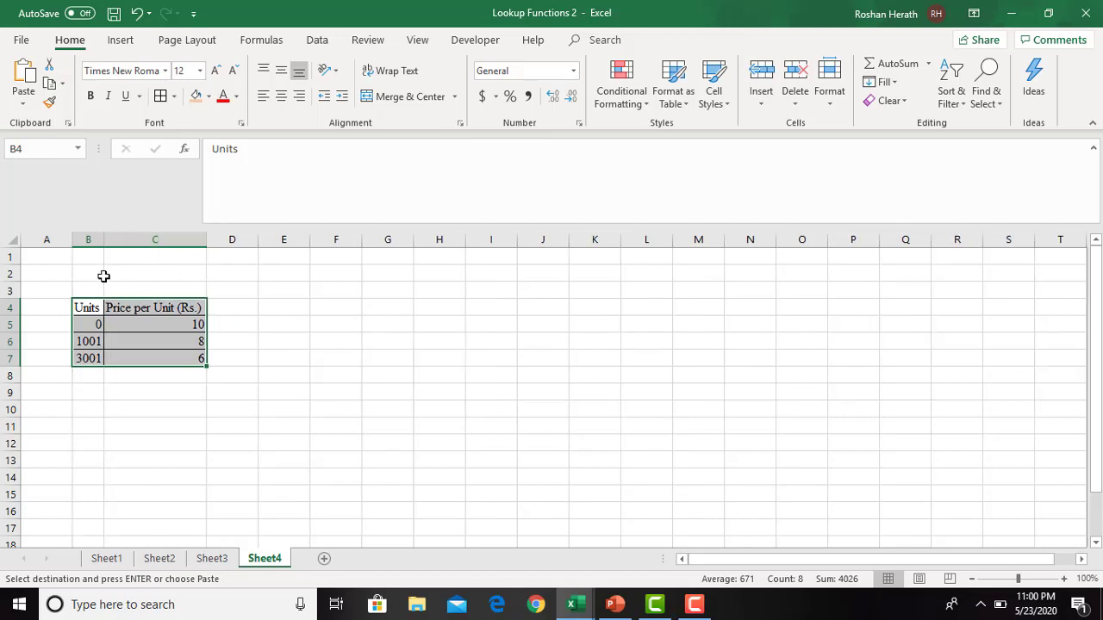
pyautogui.moveTo(104, 245); pyautogui.dragTo(152, 248)
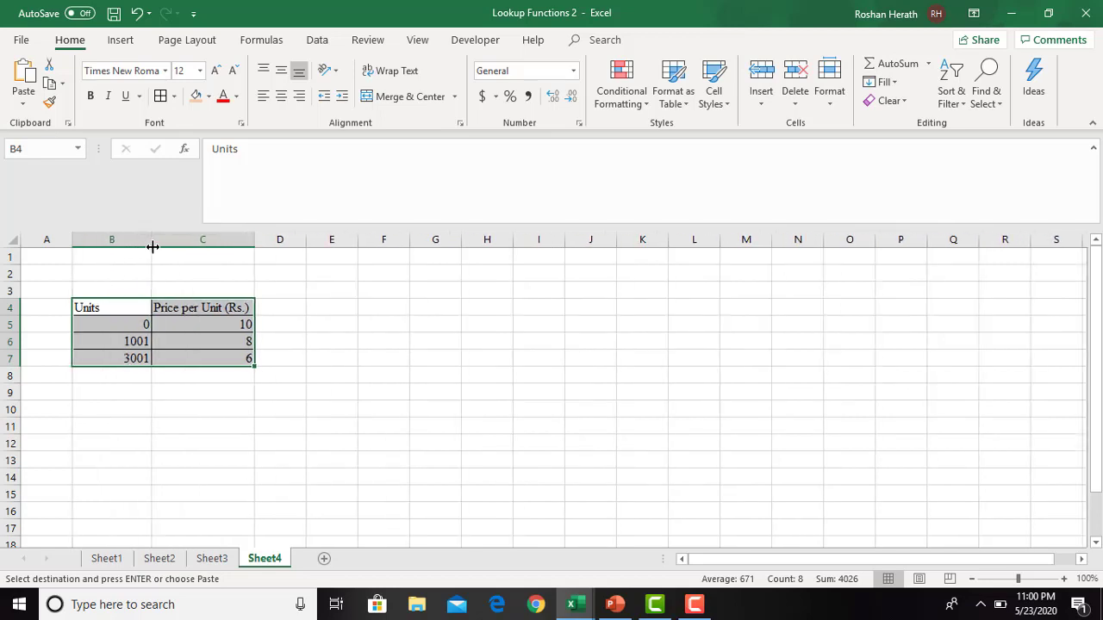
# - Examine the unit thresholds and their matching prices per unit in the copied table on Sheet4
pyautogui.click(138, 325)
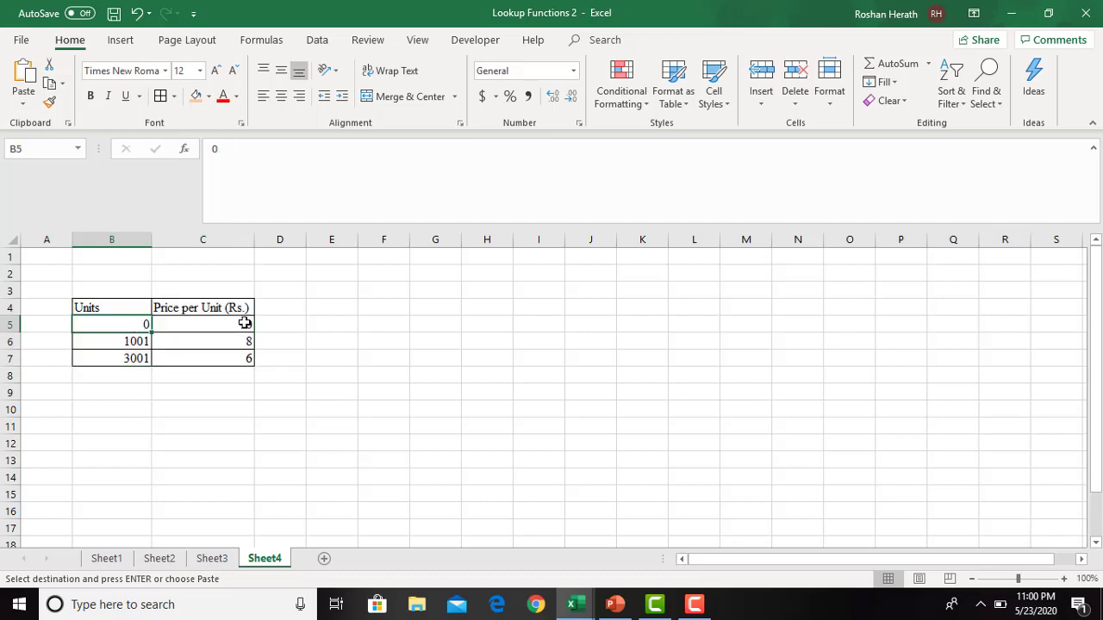
pyautogui.click(244, 323)
pyautogui.click(435, 338)
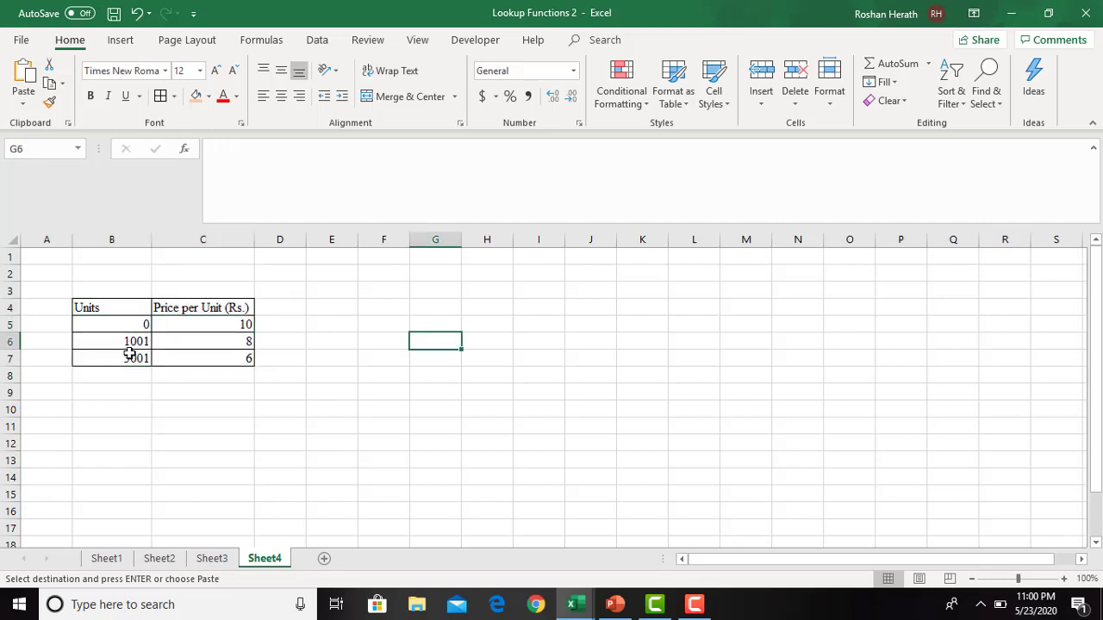
pyautogui.click(233, 346)
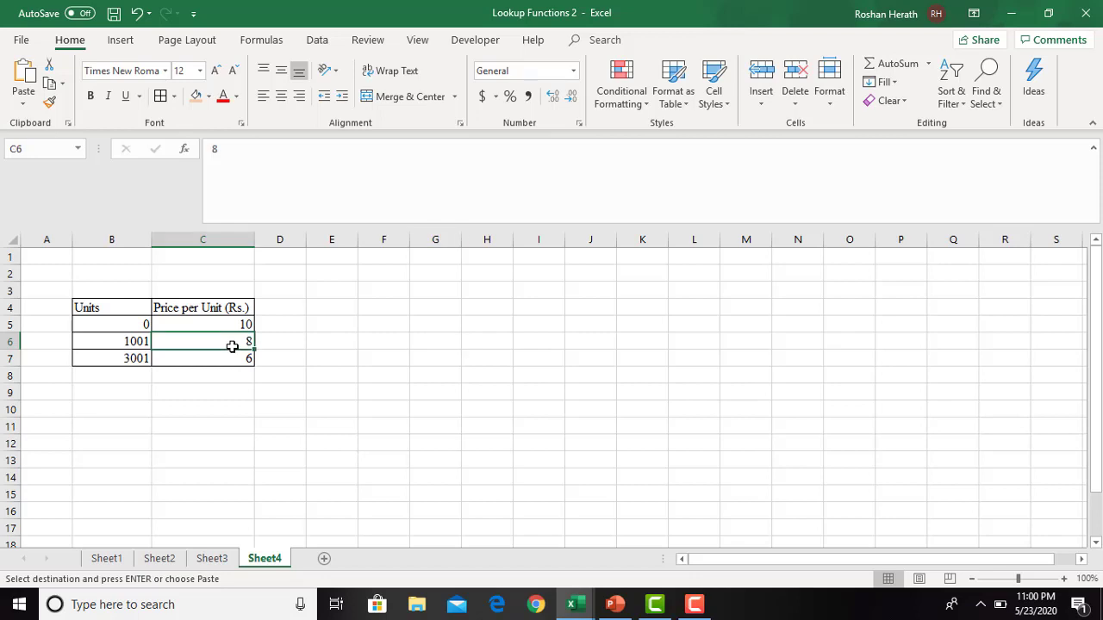
pyautogui.click(136, 360)
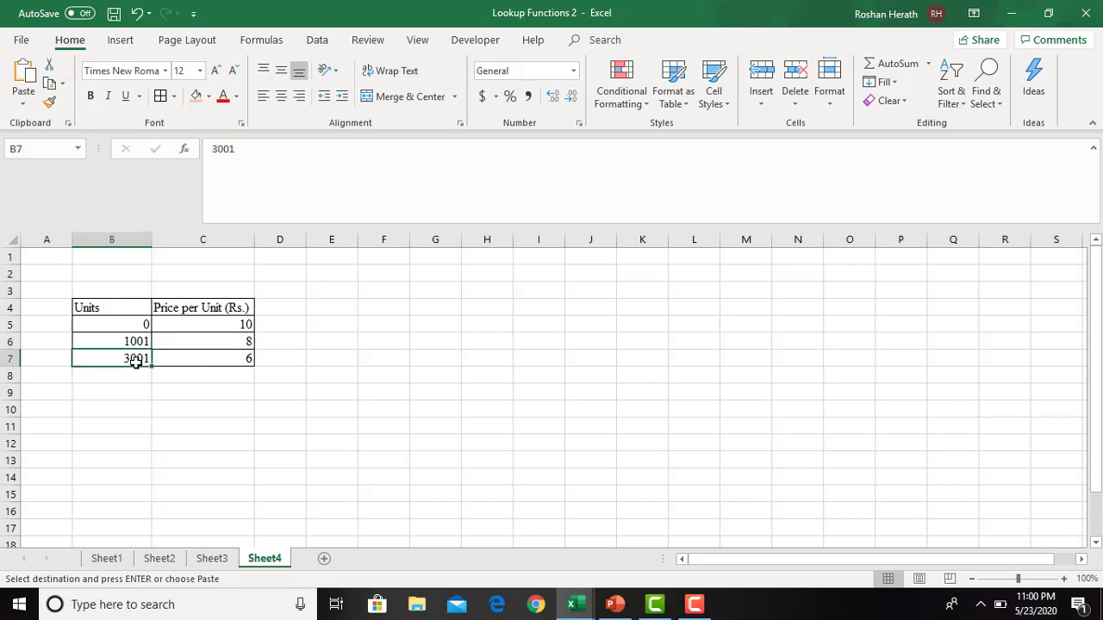
pyautogui.click(261, 363)
pyautogui.click(214, 362)
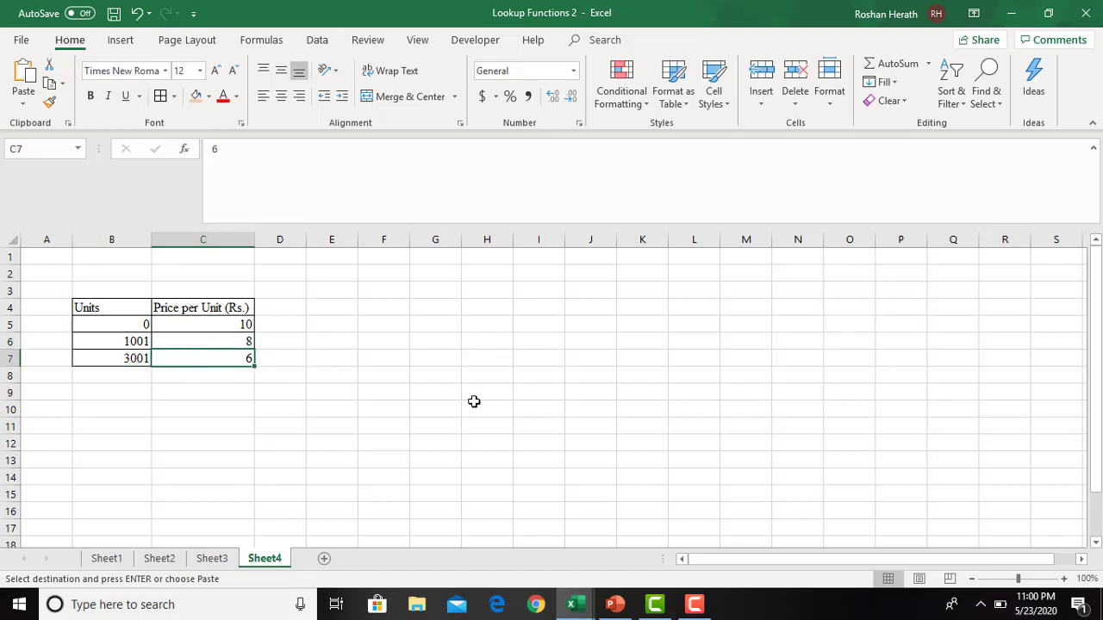
pyautogui.click(498, 410)
pyautogui.click(360, 408)
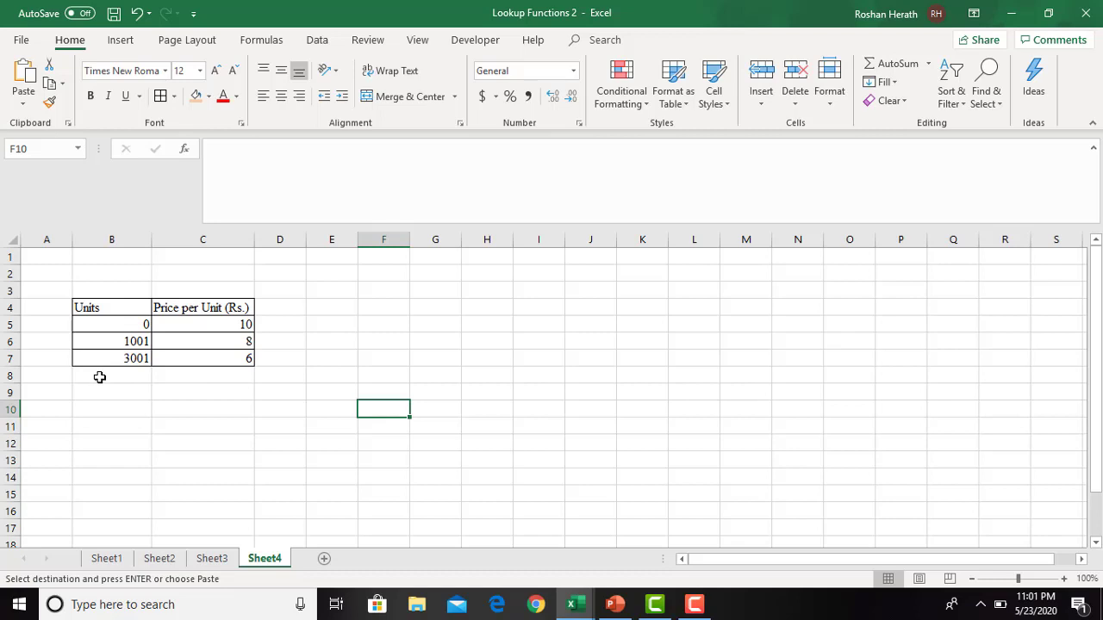
pyautogui.click(445, 423)
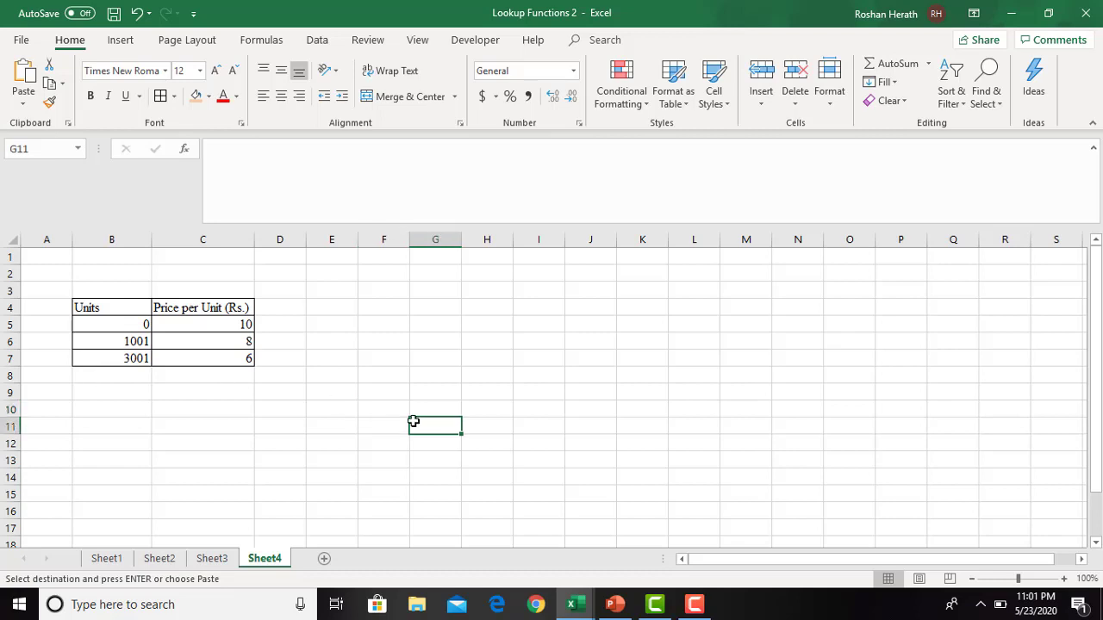
# - Enter the labels Input in E10 and Price in E11 below the price table
pyautogui.click(329, 419)
pyautogui.click(326, 409)
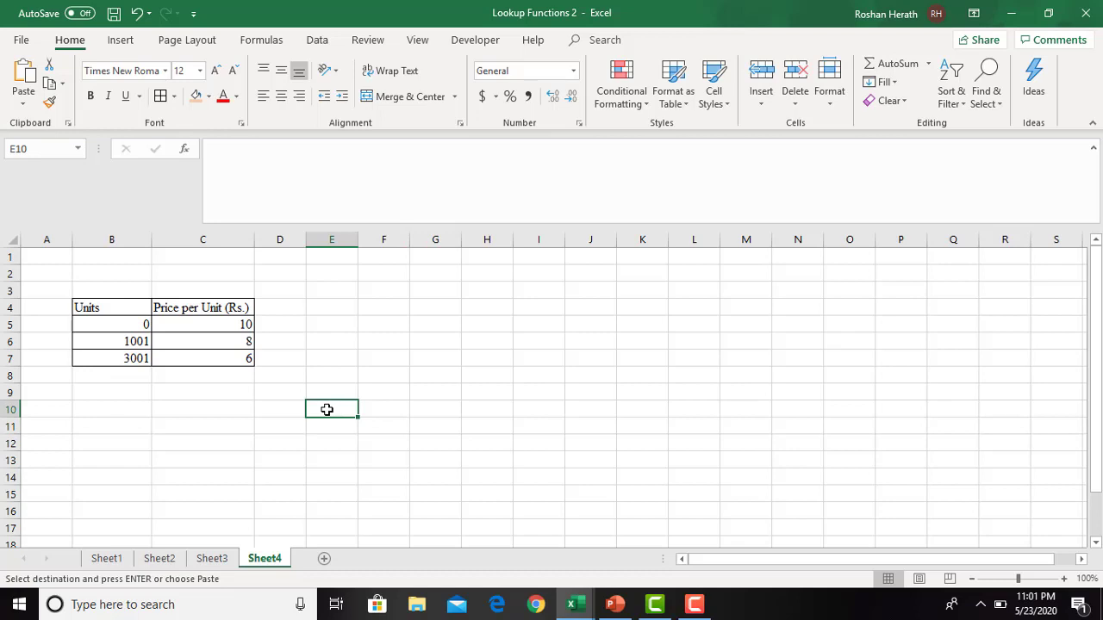
pyautogui.write('i')
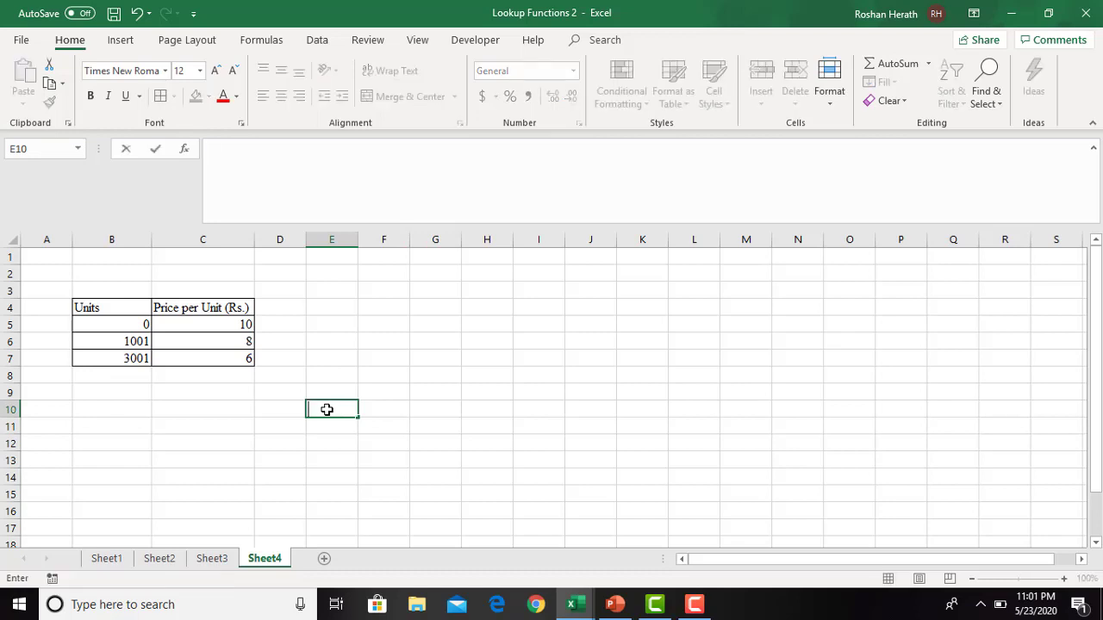
pyautogui.write('l')
pyautogui.write('nput')
pyautogui.click(331, 429)
pyautogui.write('P')
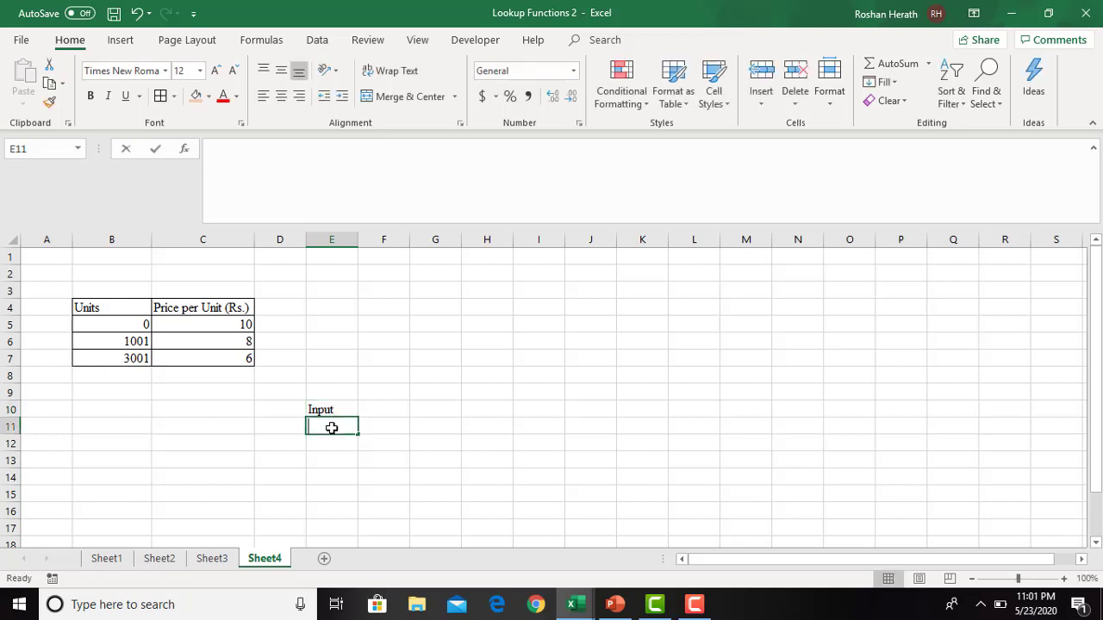
pyautogui.write('rice')
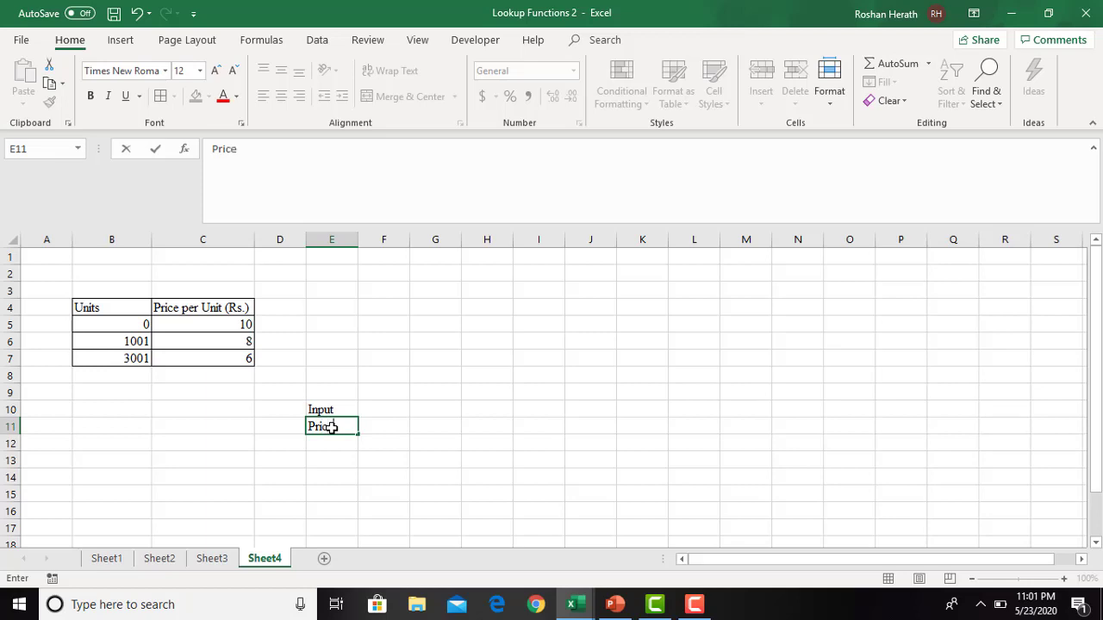
# - Enter the labels Output in E13 and Units in E14
pyautogui.click(328, 479)
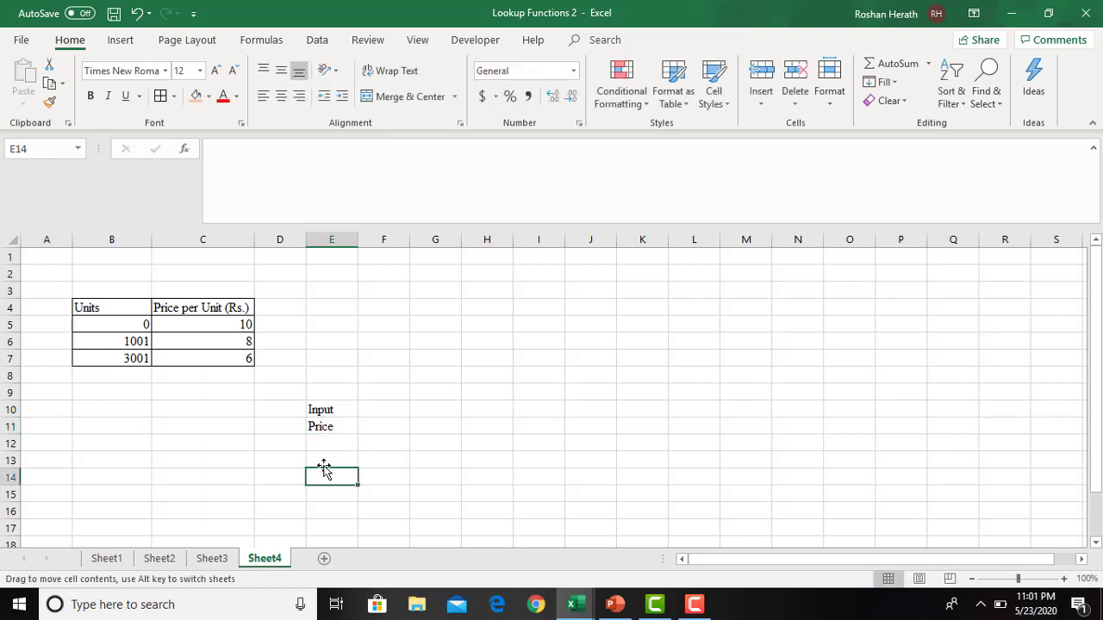
pyautogui.click(324, 457)
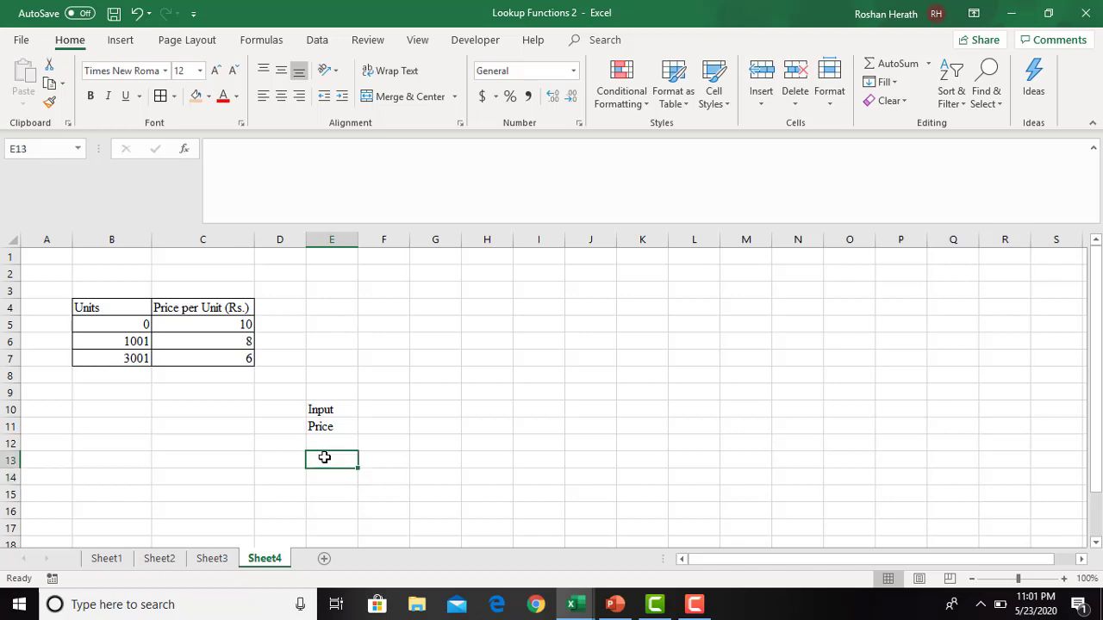
pyautogui.write('Output')
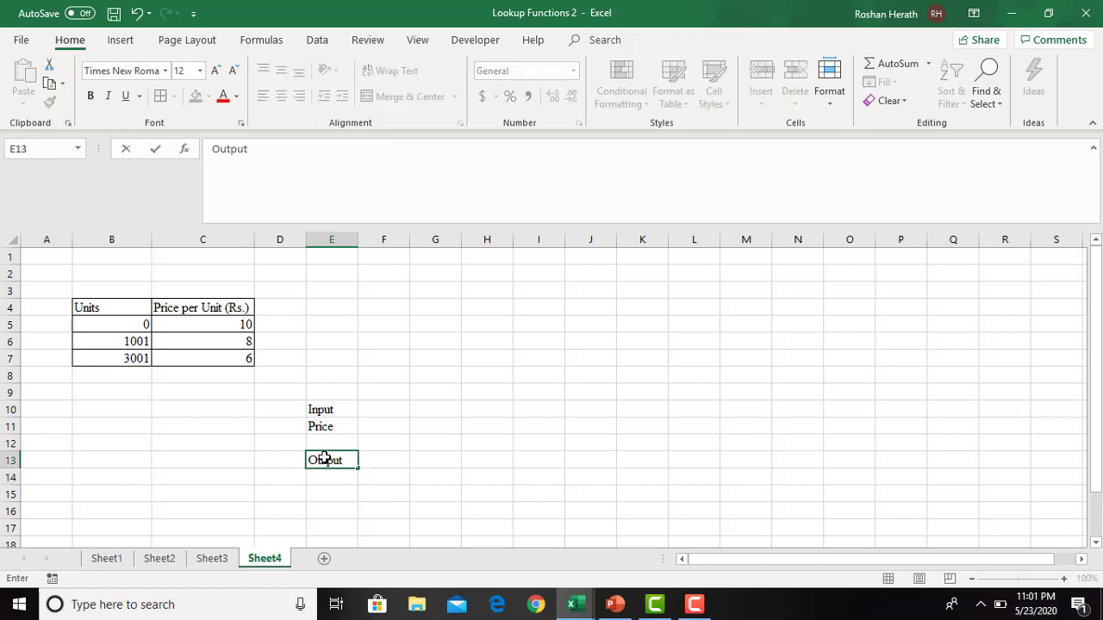
pyautogui.press('Return')
pyautogui.write('U')
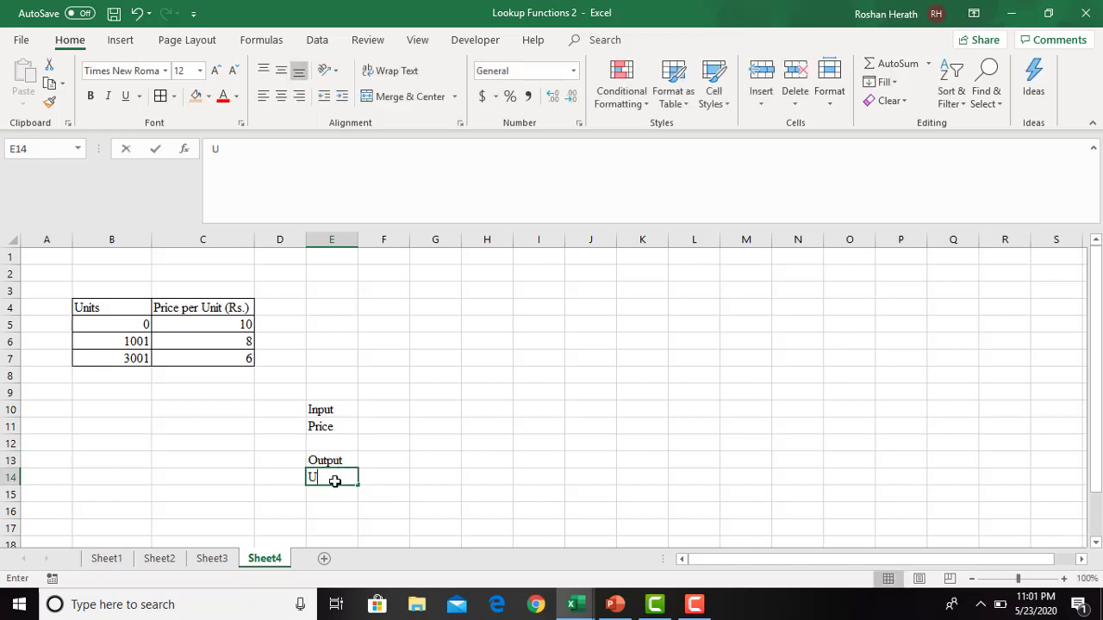
pyautogui.write('nits')
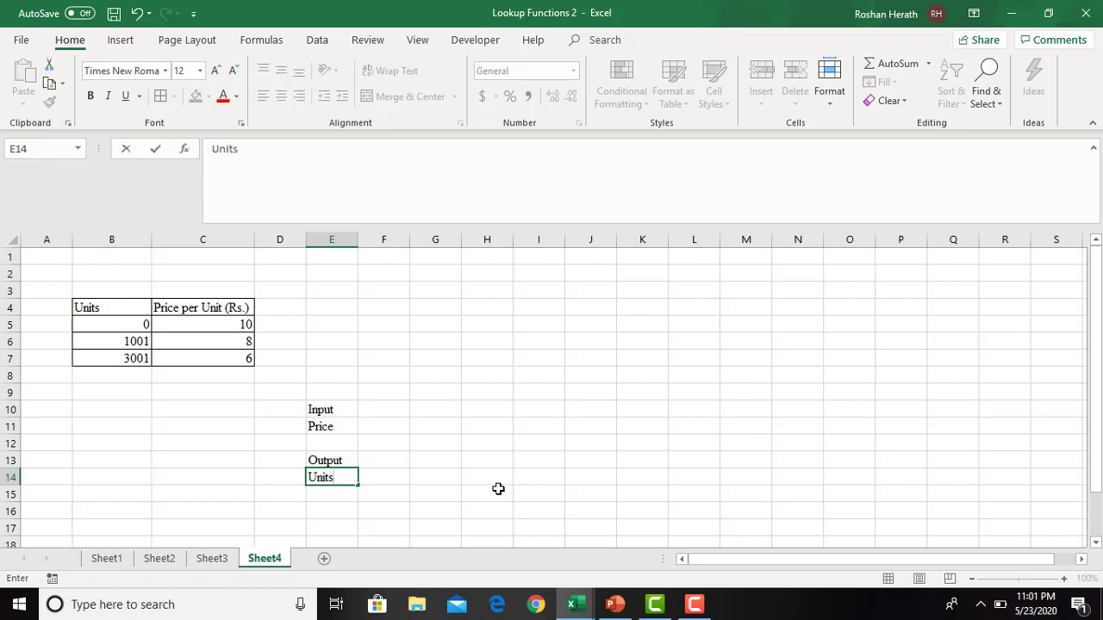
pyautogui.click(498, 488)
pyautogui.click(389, 461)
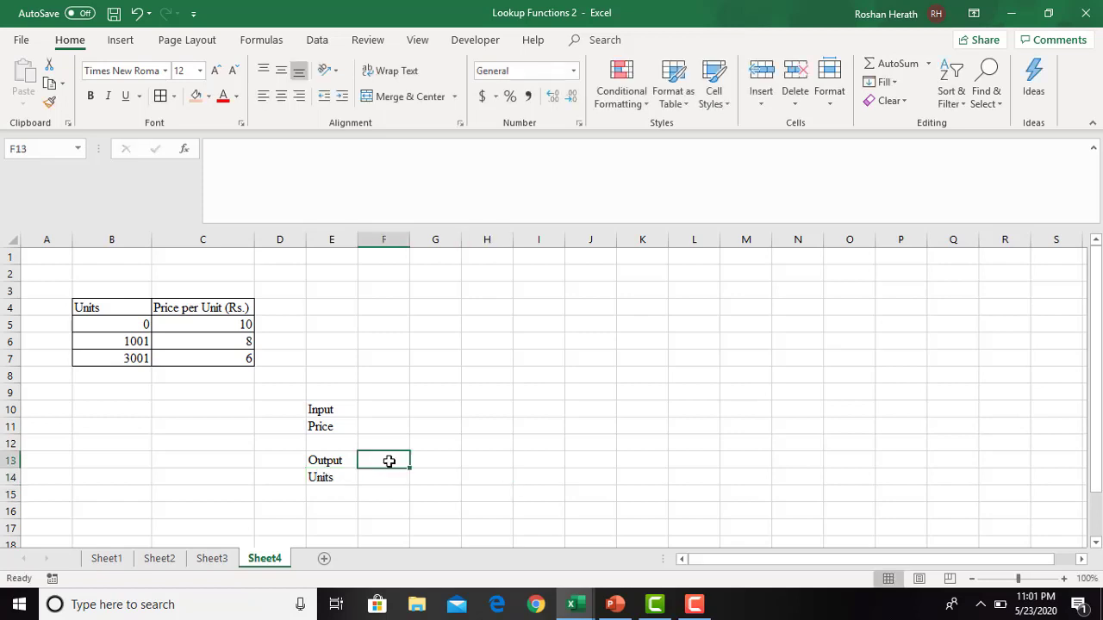
pyautogui.click(394, 414)
pyautogui.click(384, 424)
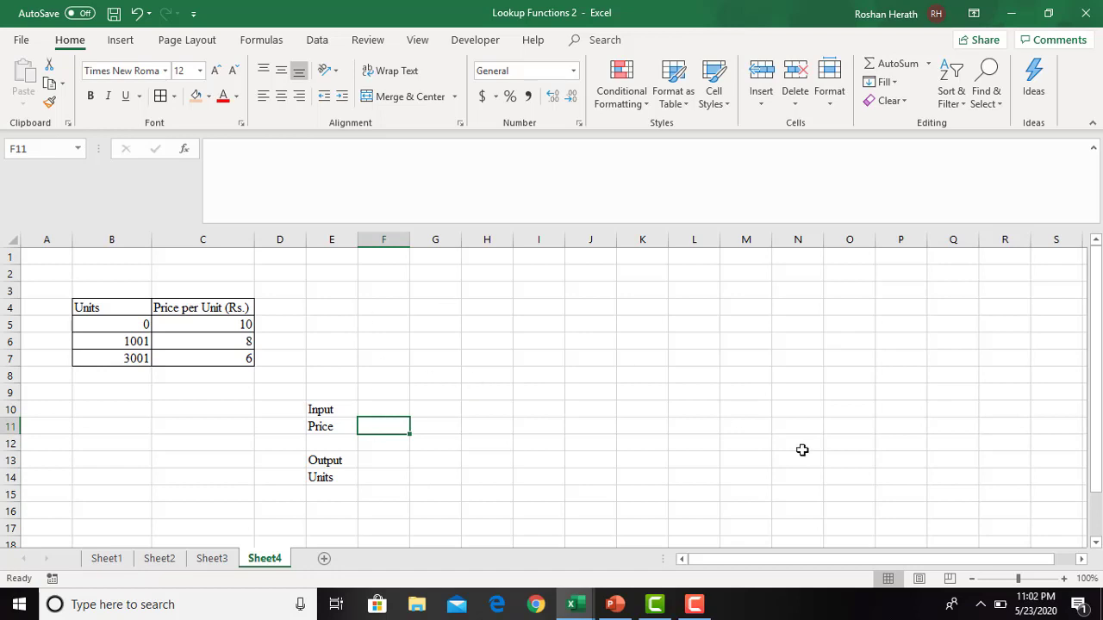
pyautogui.write('=loo')
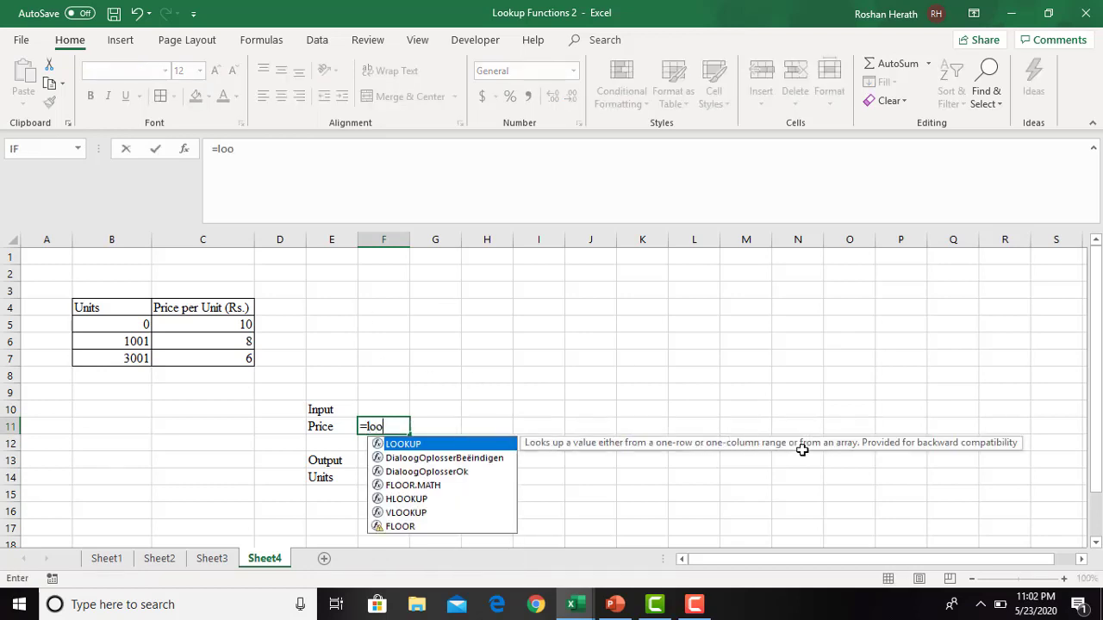
pyautogui.doubleClick(410, 446)
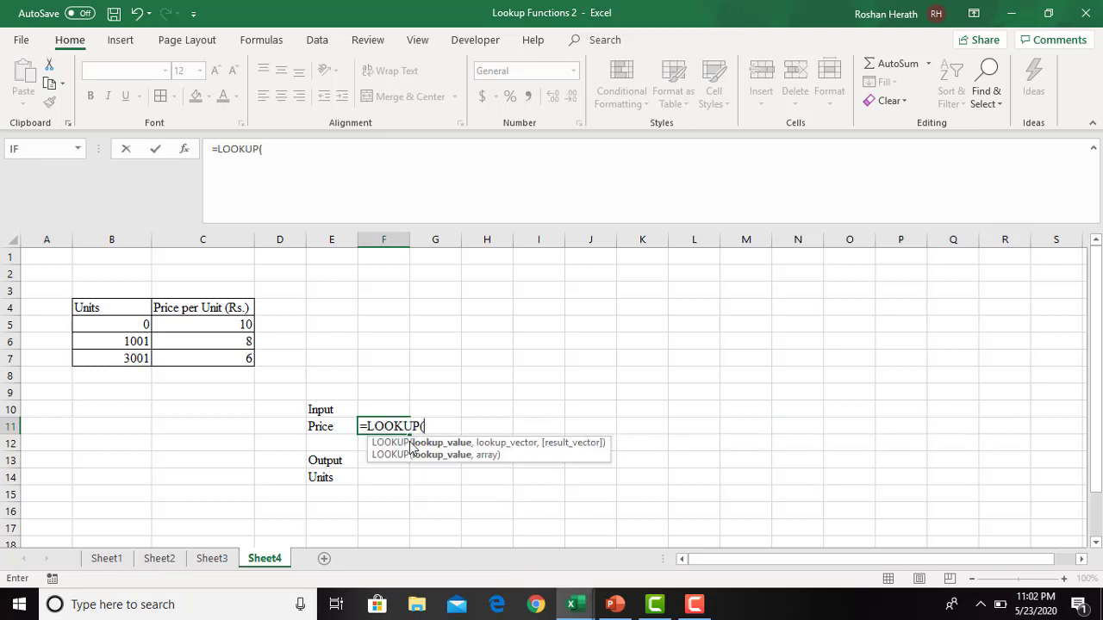
pyautogui.click(183, 151)
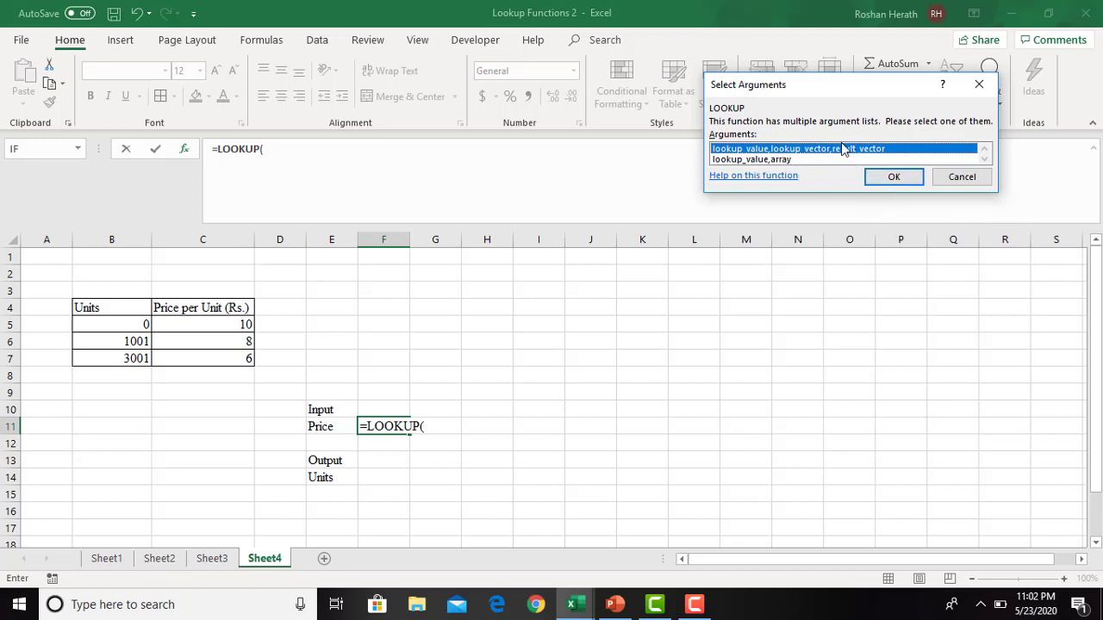
pyautogui.click(879, 178)
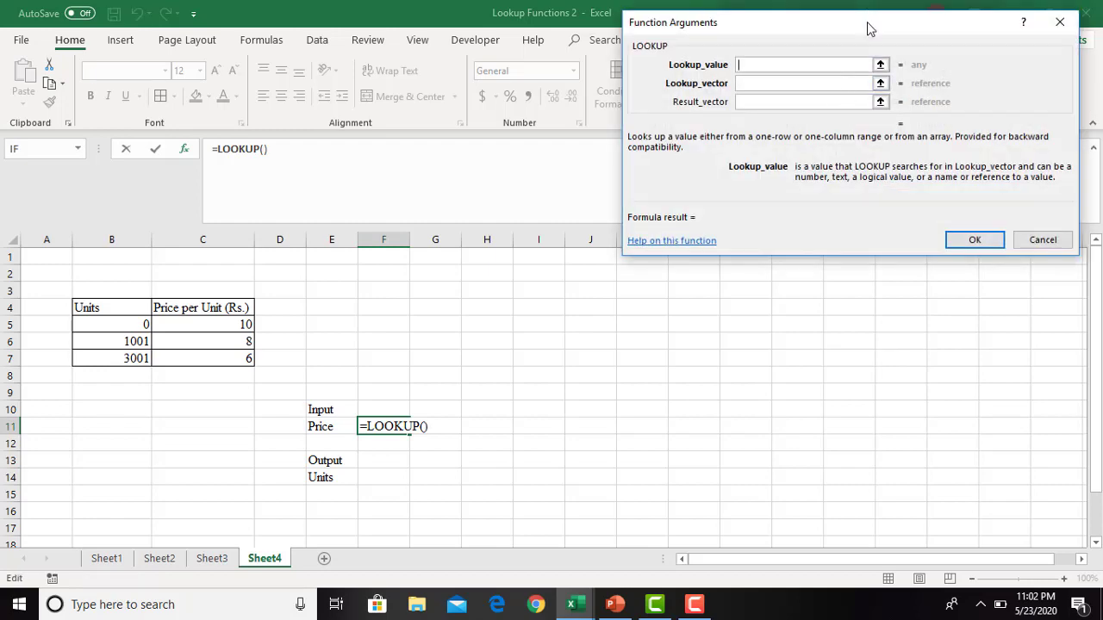
pyautogui.moveTo(867, 24); pyautogui.dragTo(786, 214)
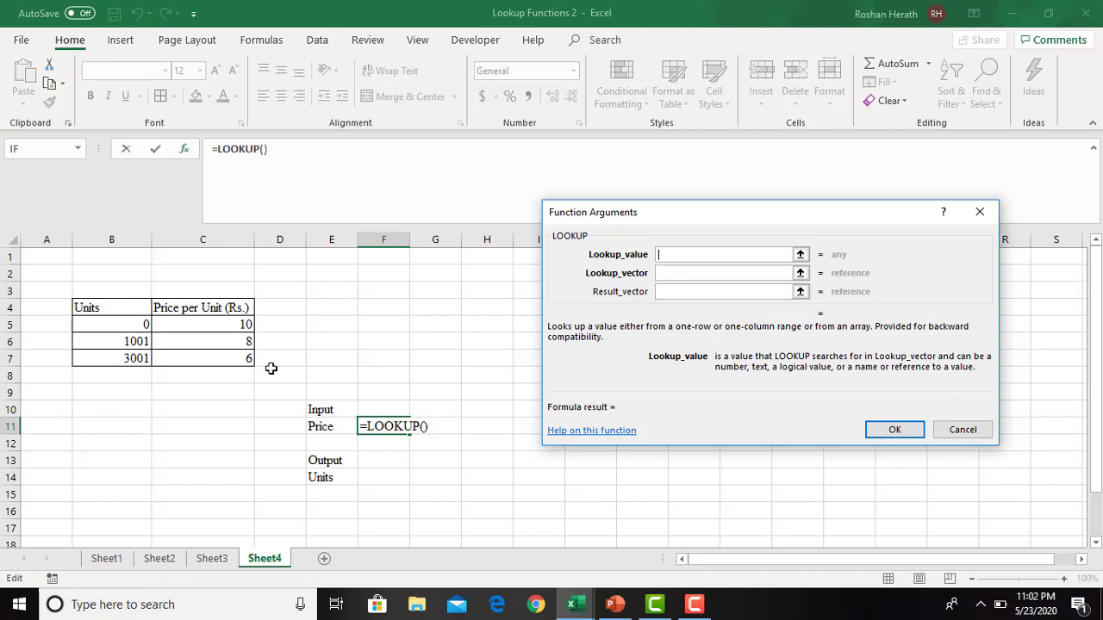
pyautogui.click(230, 327)
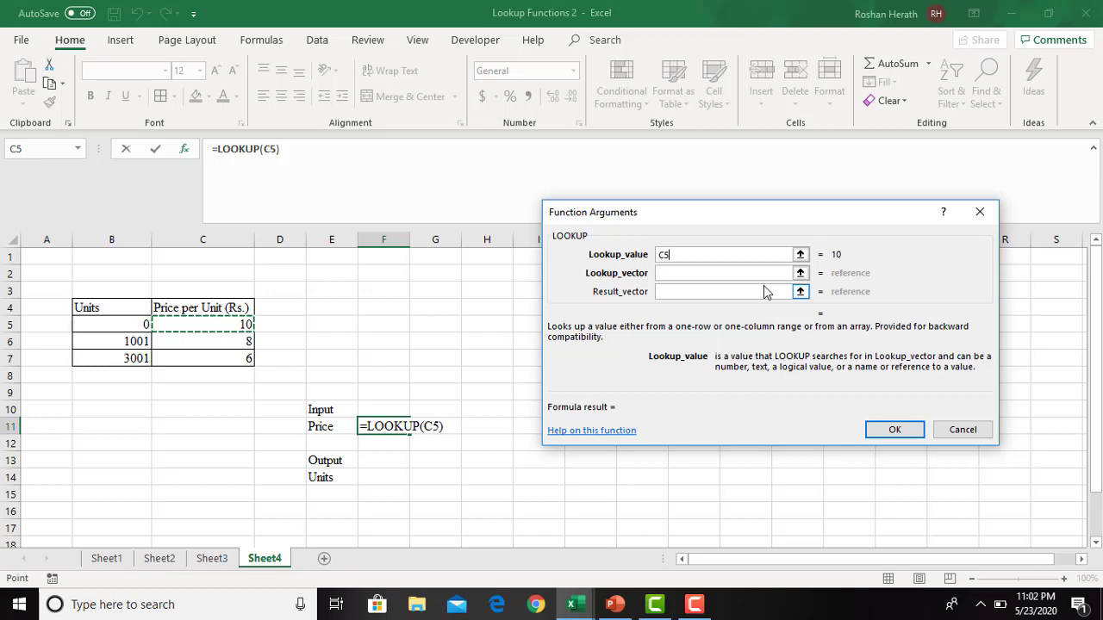
pyautogui.click(955, 431)
pyautogui.click(608, 396)
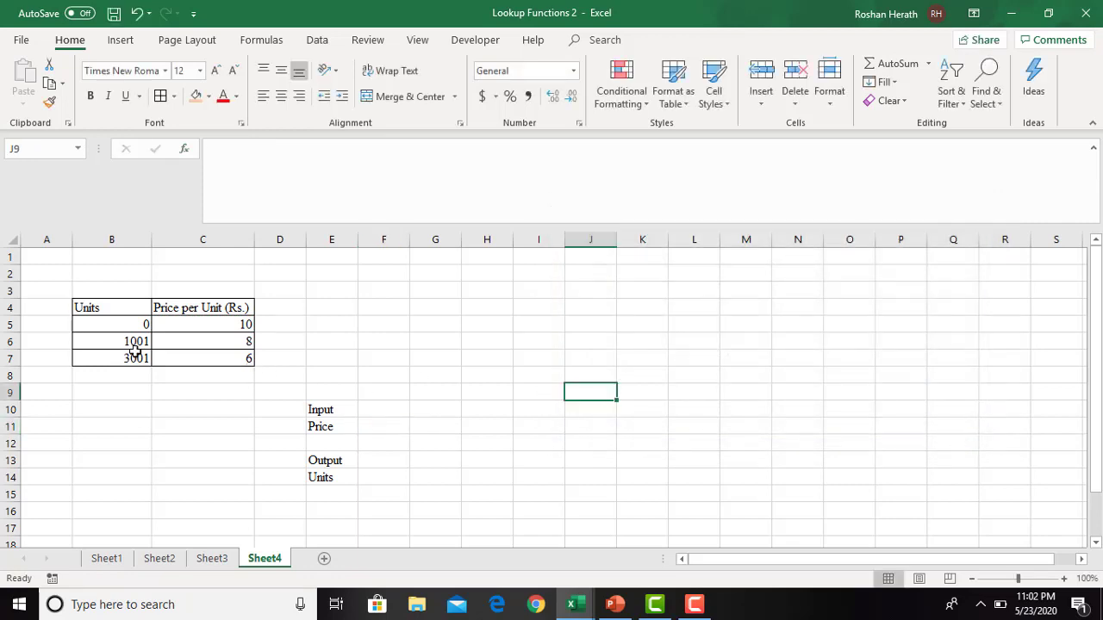
# - Examine the order of the prices per unit in C5:C7 and the units beside them
pyautogui.click(391, 426)
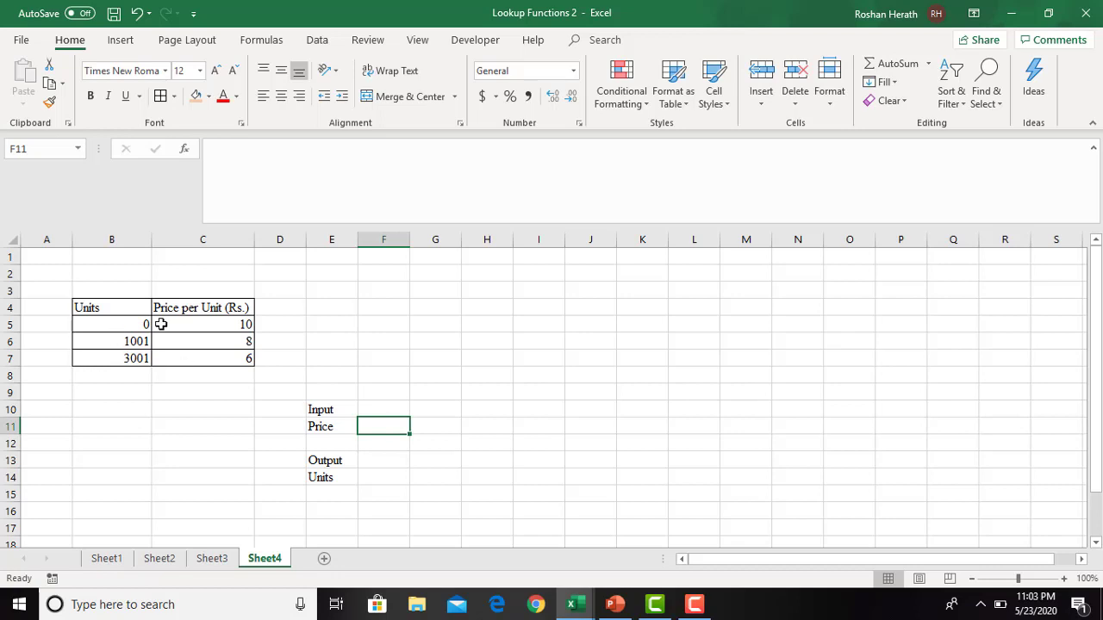
pyautogui.click(486, 423)
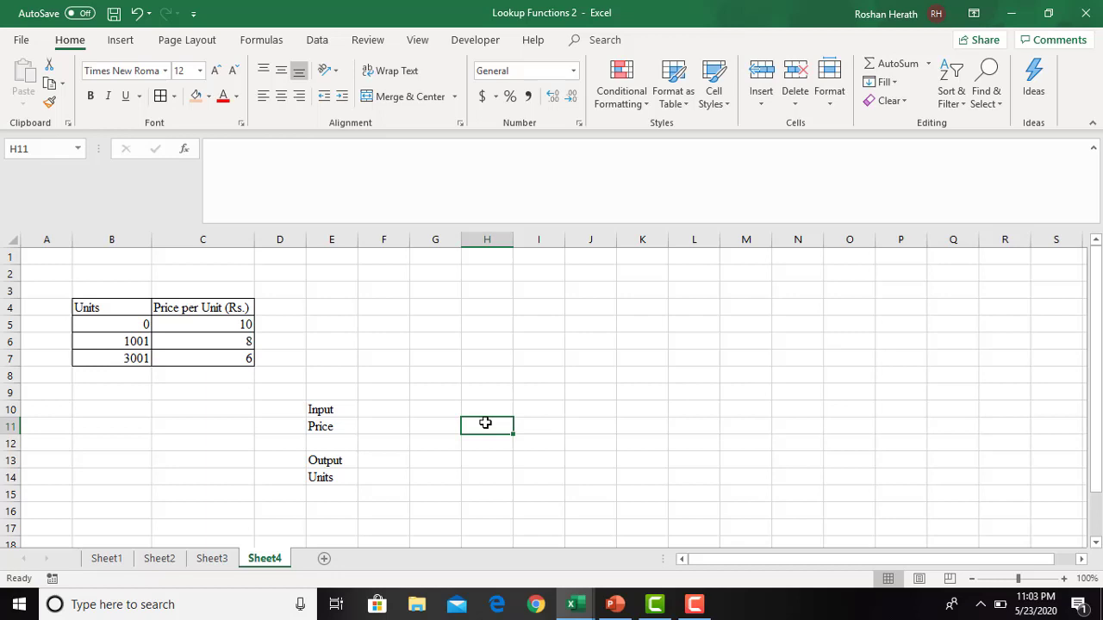
pyautogui.click(393, 427)
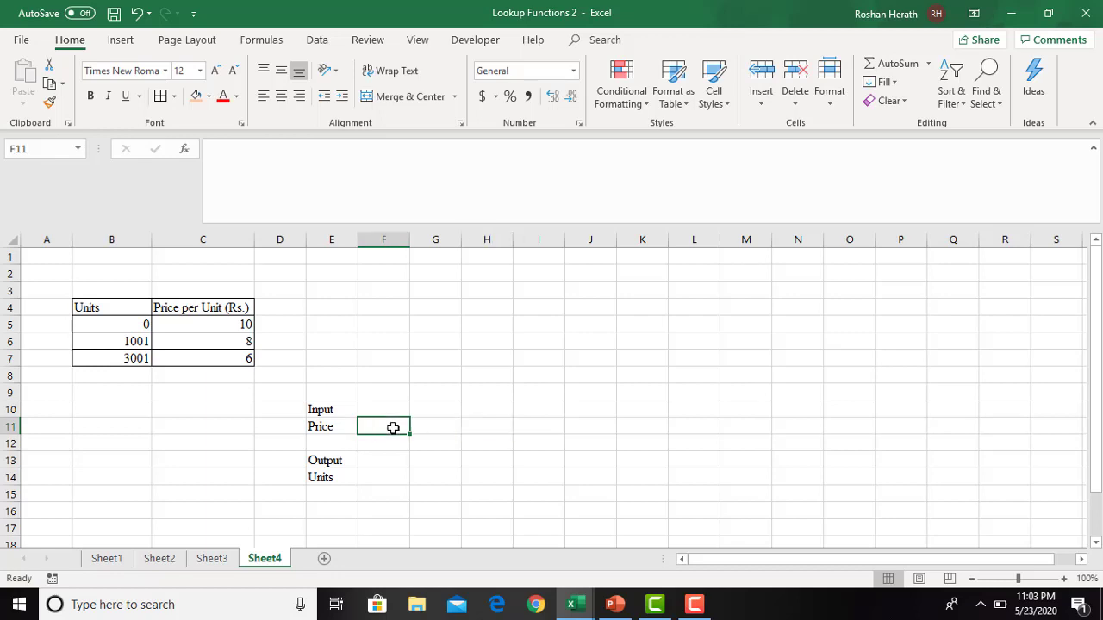
pyautogui.click(233, 324)
pyautogui.click(239, 347)
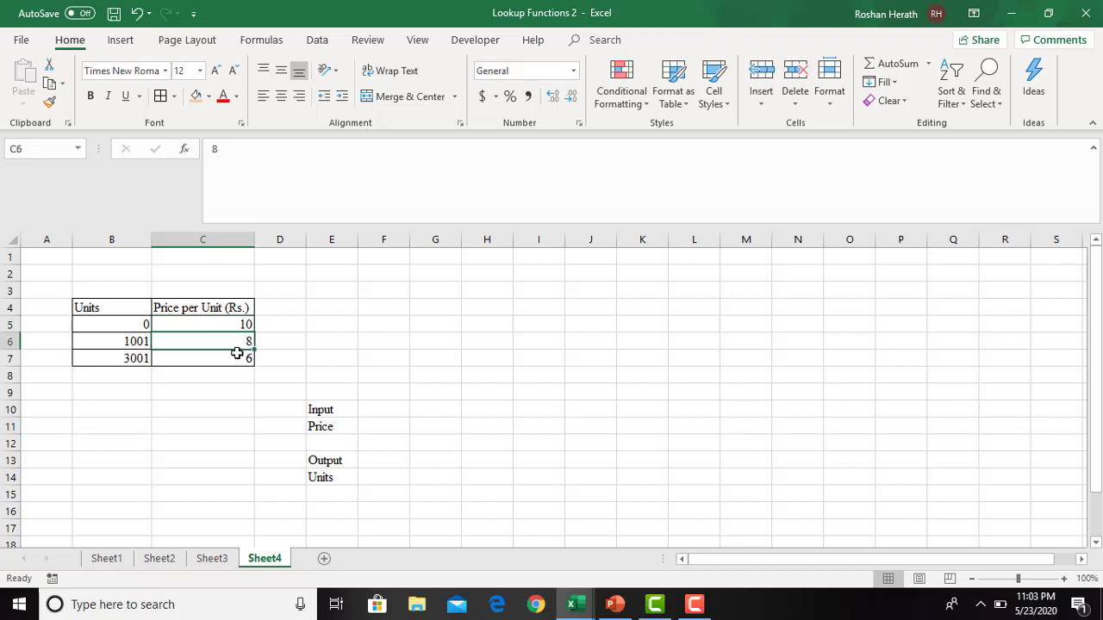
pyautogui.click(237, 355)
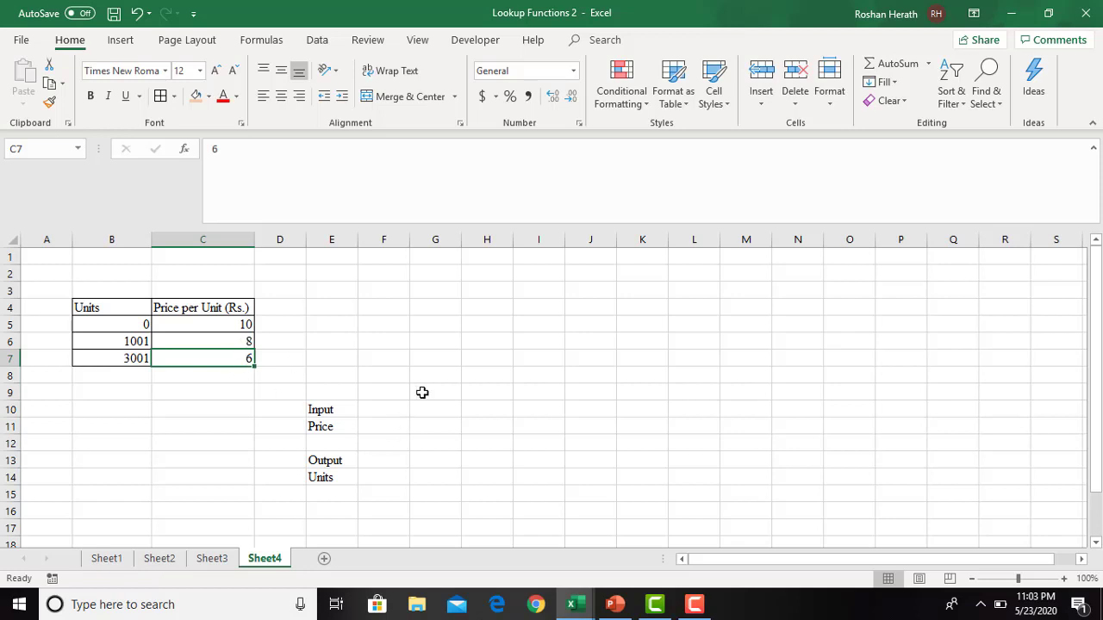
pyautogui.click(111, 322)
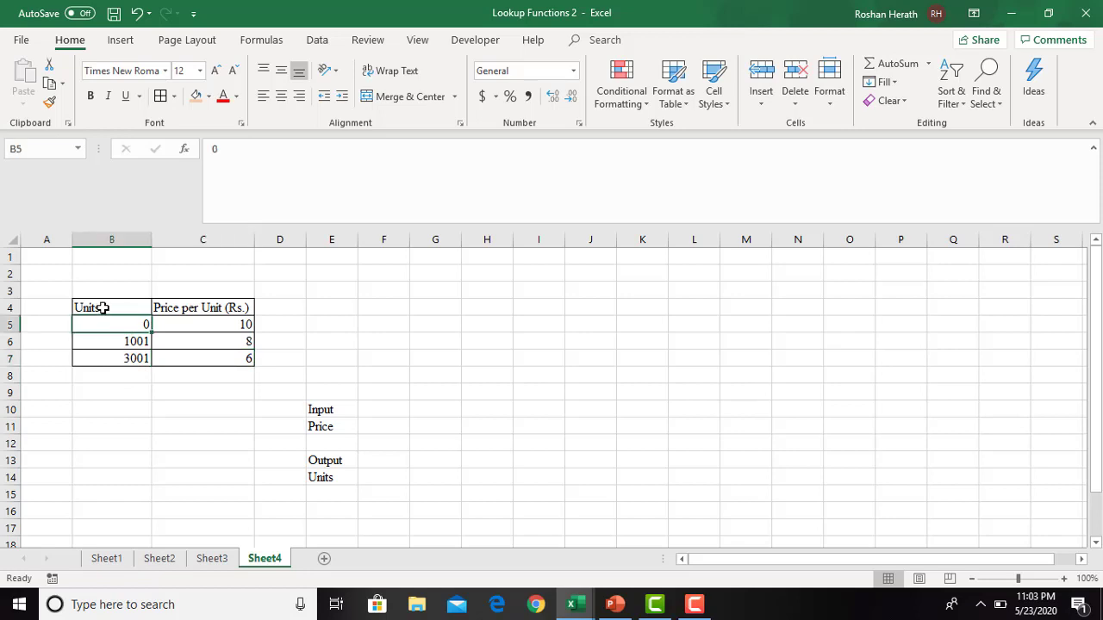
# - Sort the table in B4:C7 by Price per Unit (Rs.) on cell values, from smallest to largest
pyautogui.click(101, 310)
pyautogui.moveTo(192, 331); pyautogui.dragTo(214, 359)
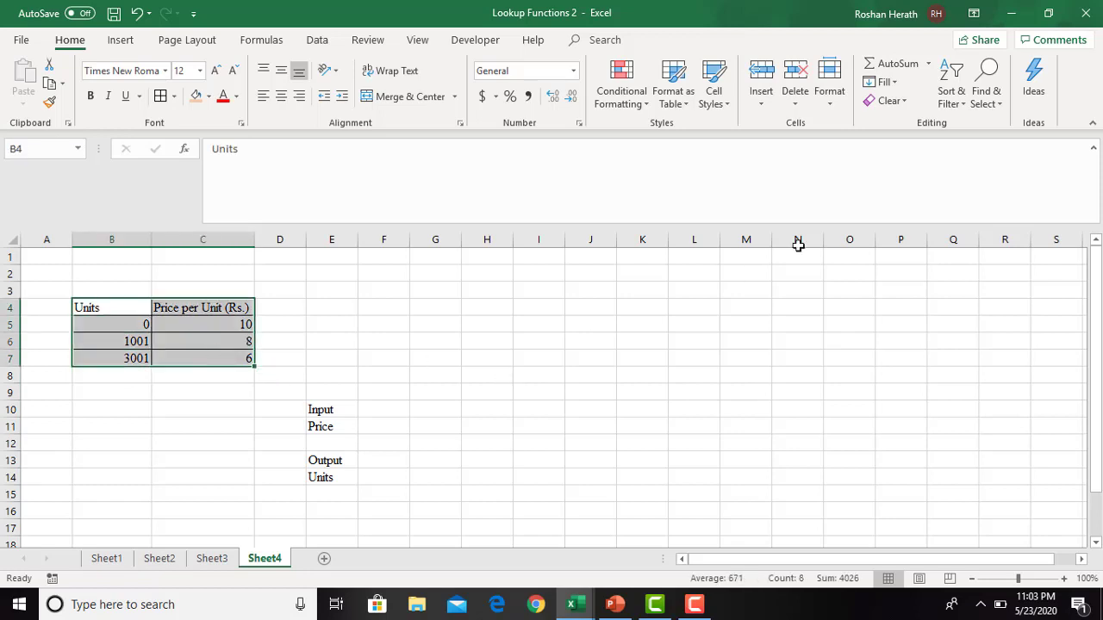
pyautogui.click(951, 93)
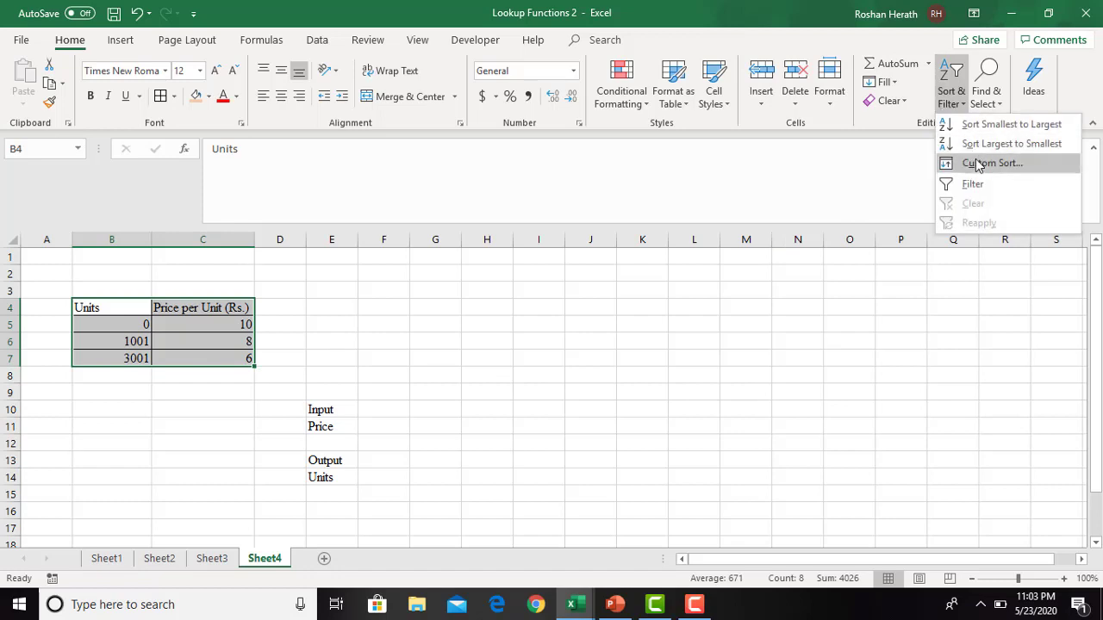
pyautogui.click(977, 164)
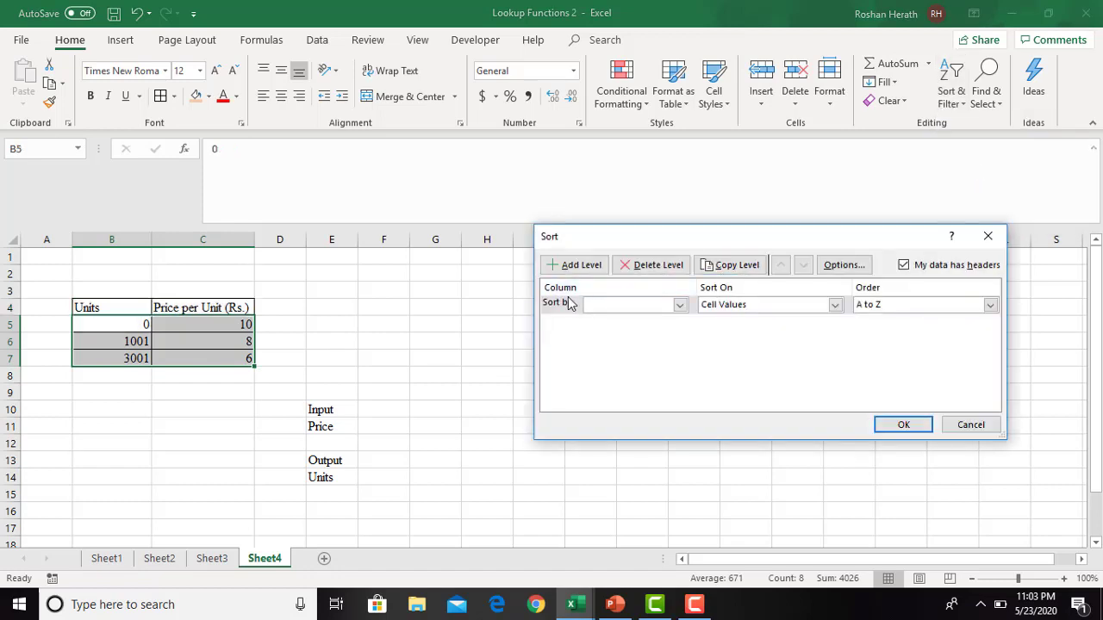
pyautogui.click(679, 306)
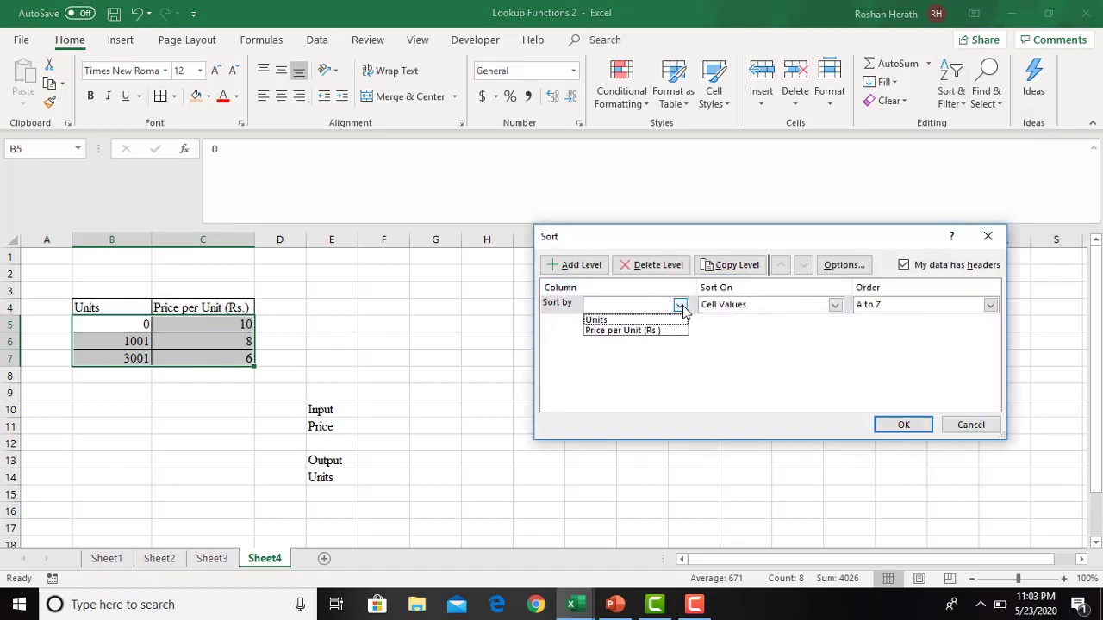
pyautogui.click(626, 331)
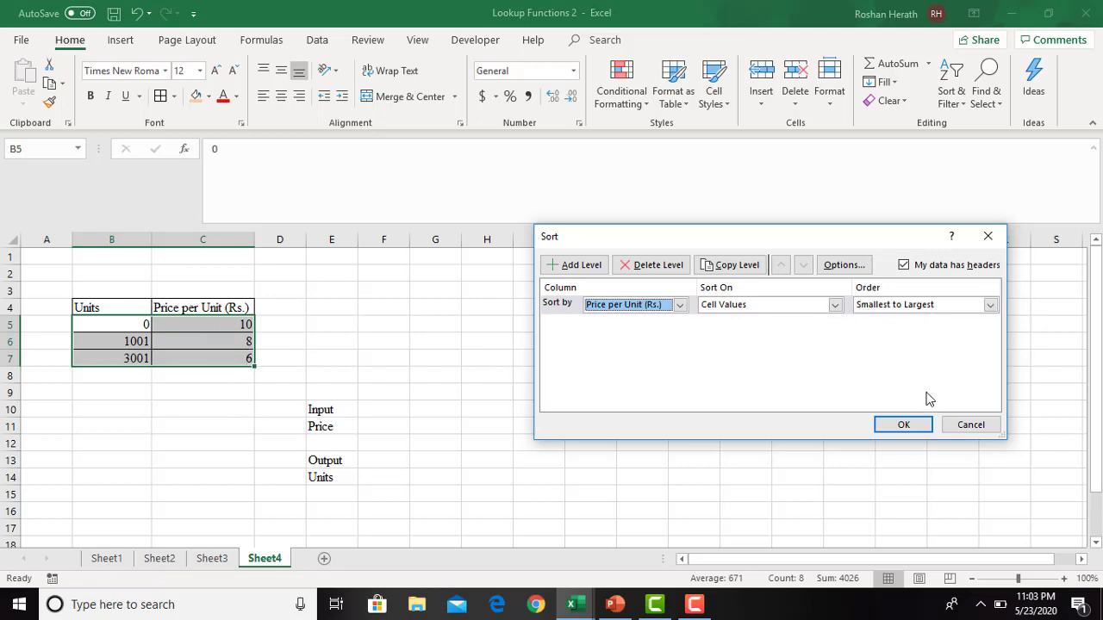
pyautogui.click(989, 306)
pyautogui.click(987, 308)
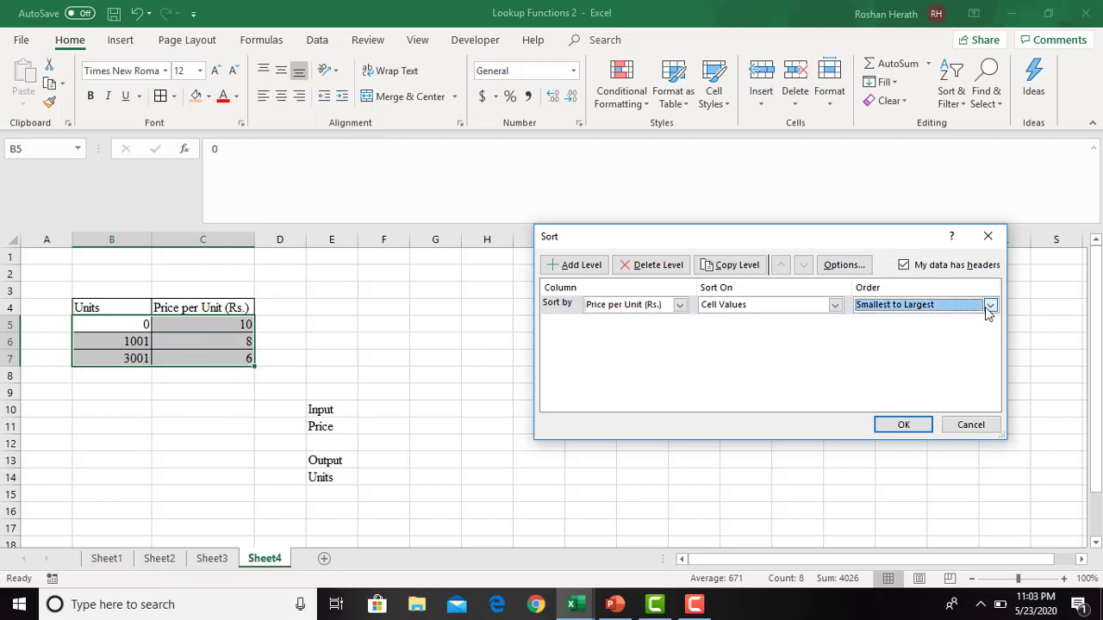
pyautogui.click(902, 426)
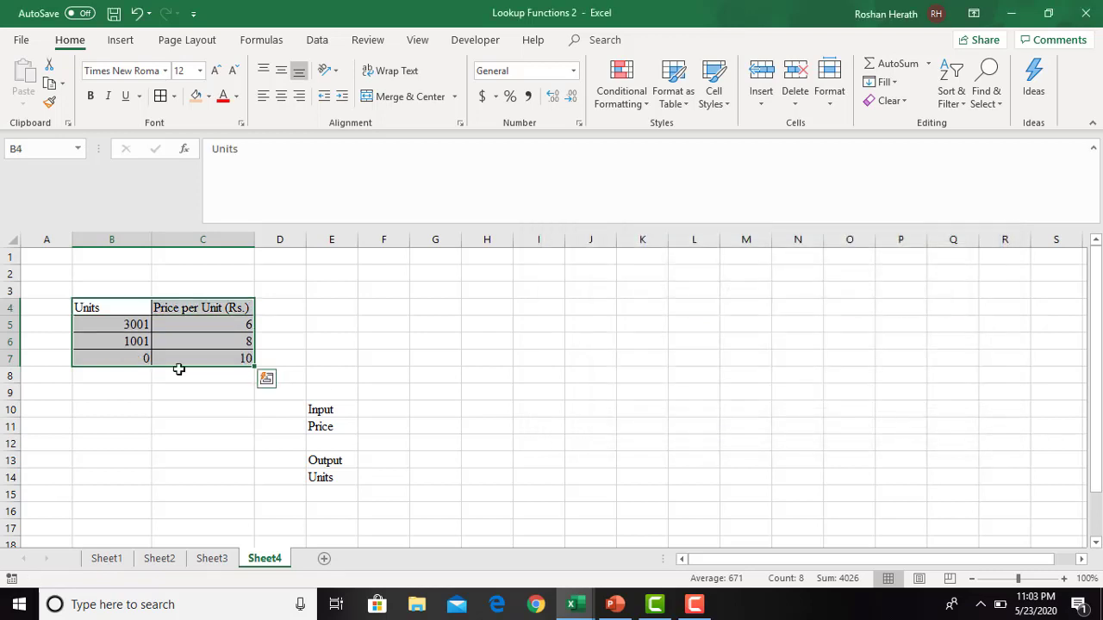
# - Fill the Price input cell F11 with light blue and the Units output cell F14 with light orange
pyautogui.click(374, 426)
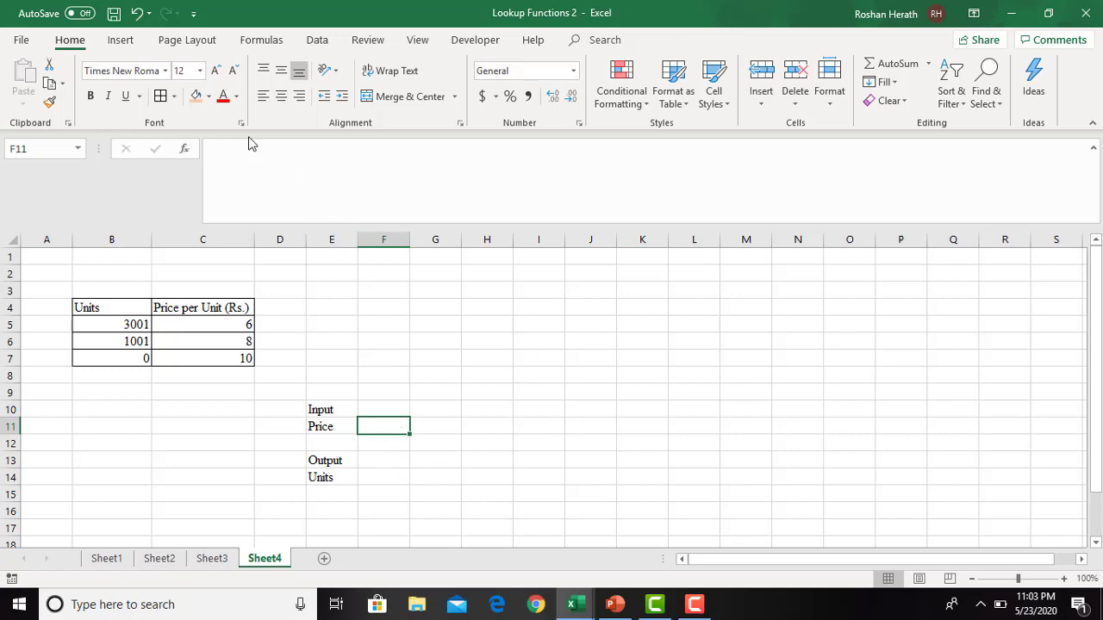
pyautogui.click(208, 96)
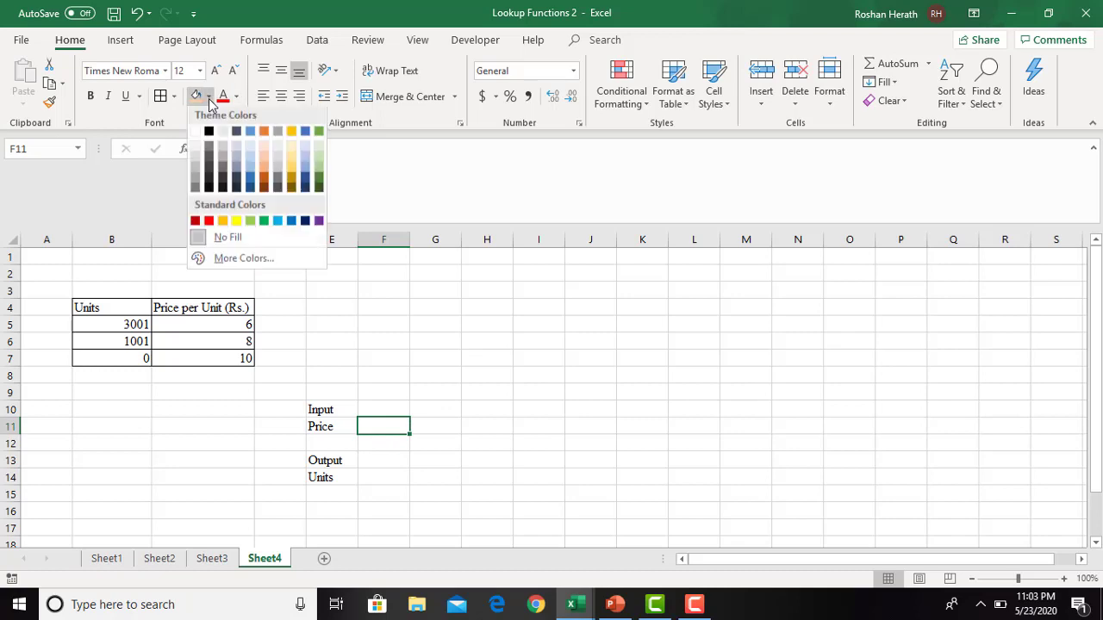
pyautogui.click(251, 145)
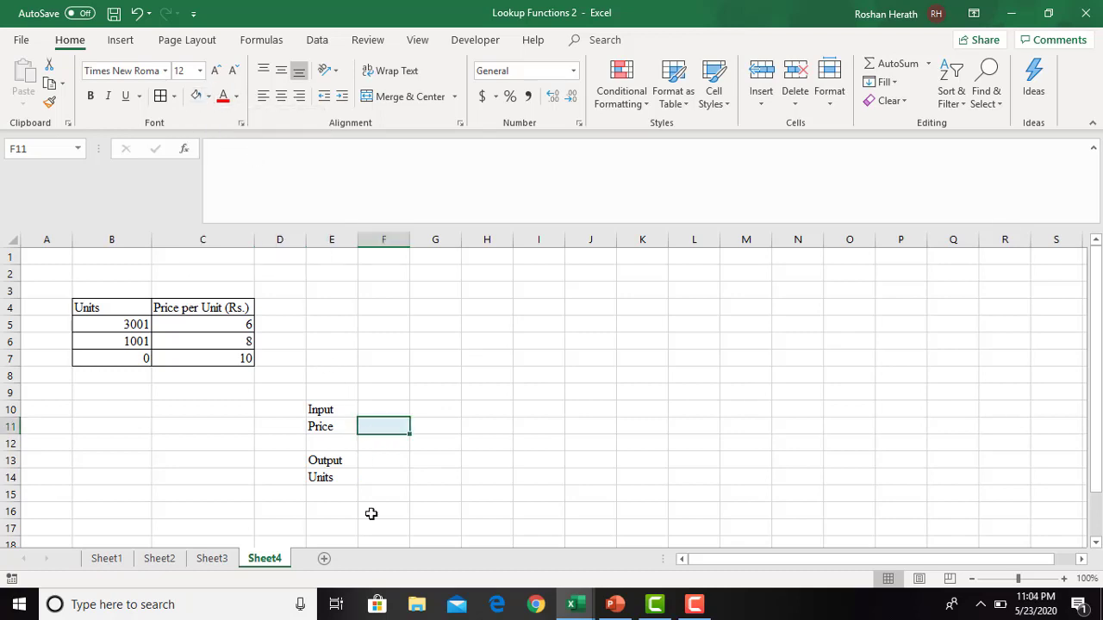
pyautogui.click(379, 476)
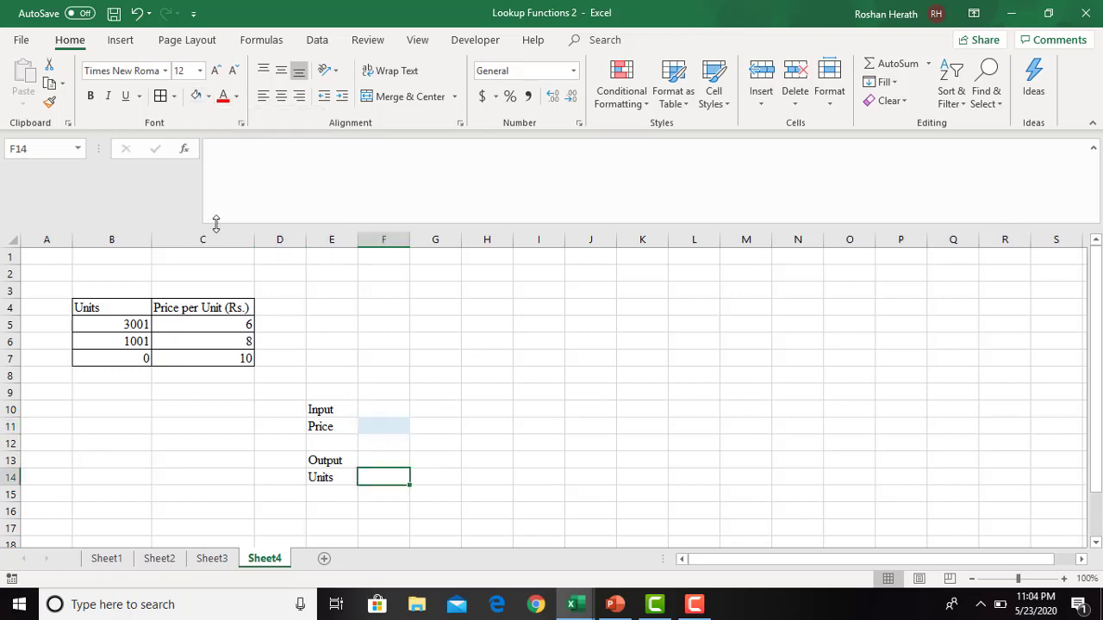
pyautogui.click(207, 98)
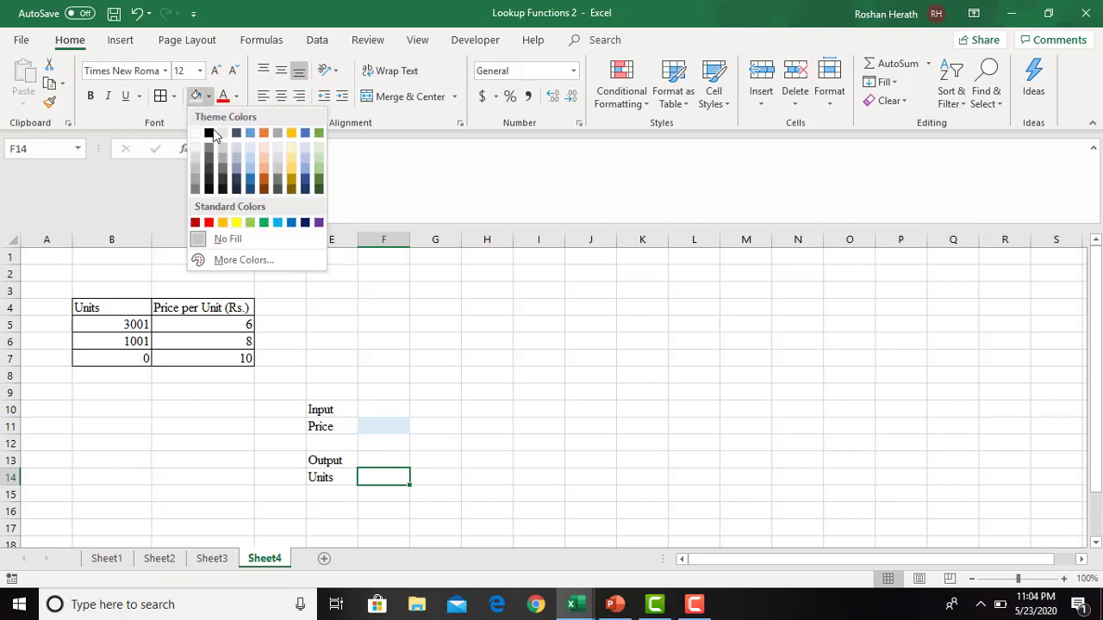
pyautogui.click(265, 160)
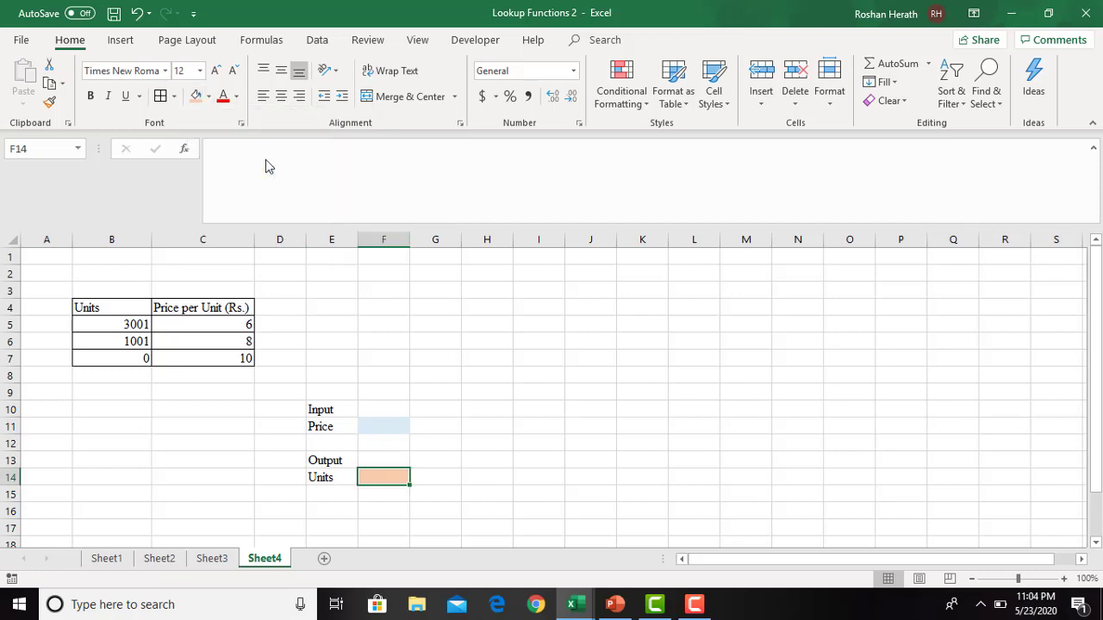
# - Enter 10 as the input price in F11
pyautogui.click(387, 422)
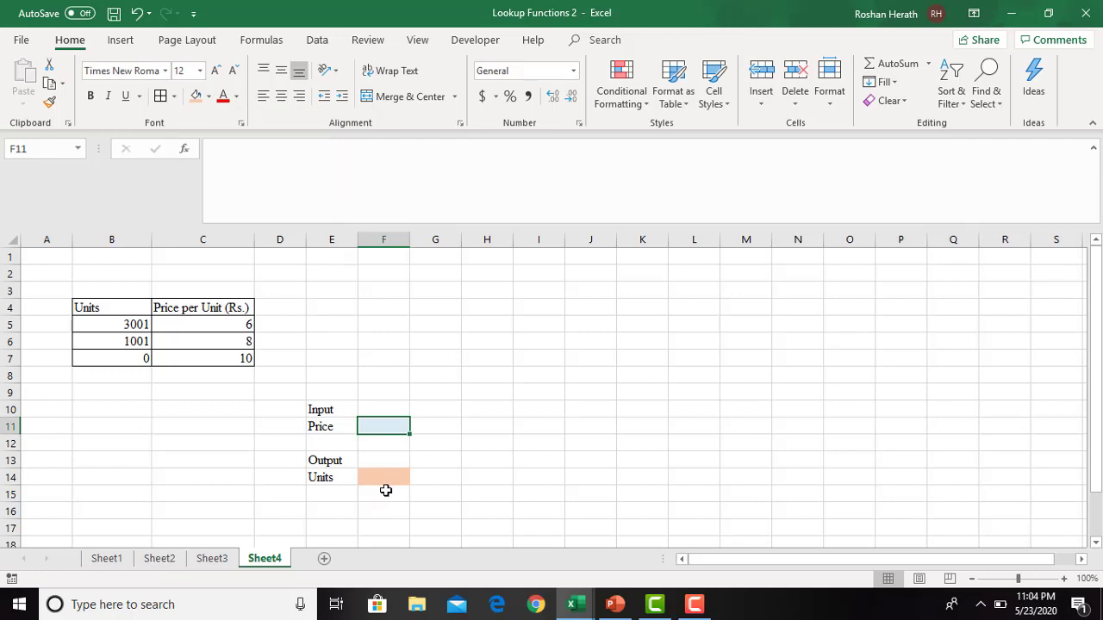
pyautogui.press('F2')
pyautogui.write('10')
pyautogui.press('Return')
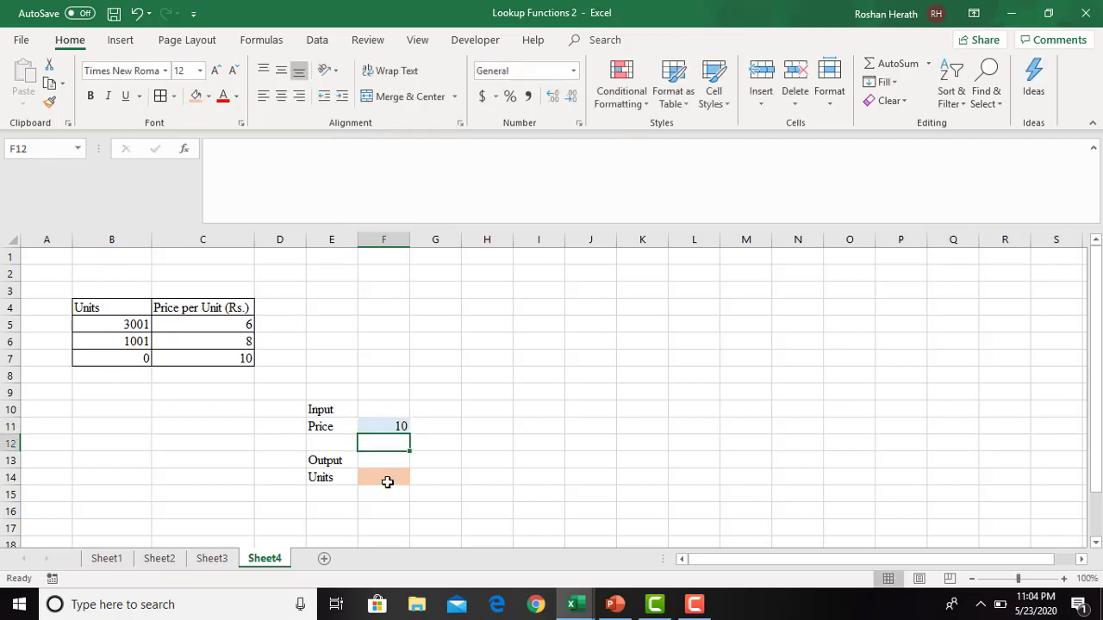
# - Start a LOOKUP function in the Units output cell F14 and open its arguments in the lookup_value, lookup_vector, result_vector form
pyautogui.click(388, 481)
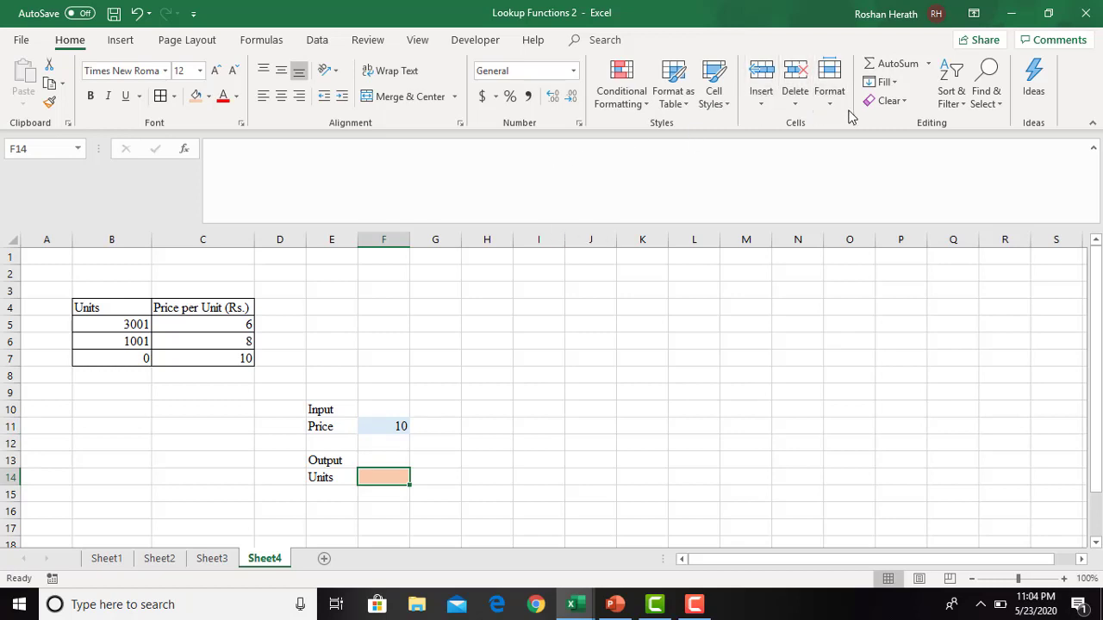
pyautogui.click(963, 112)
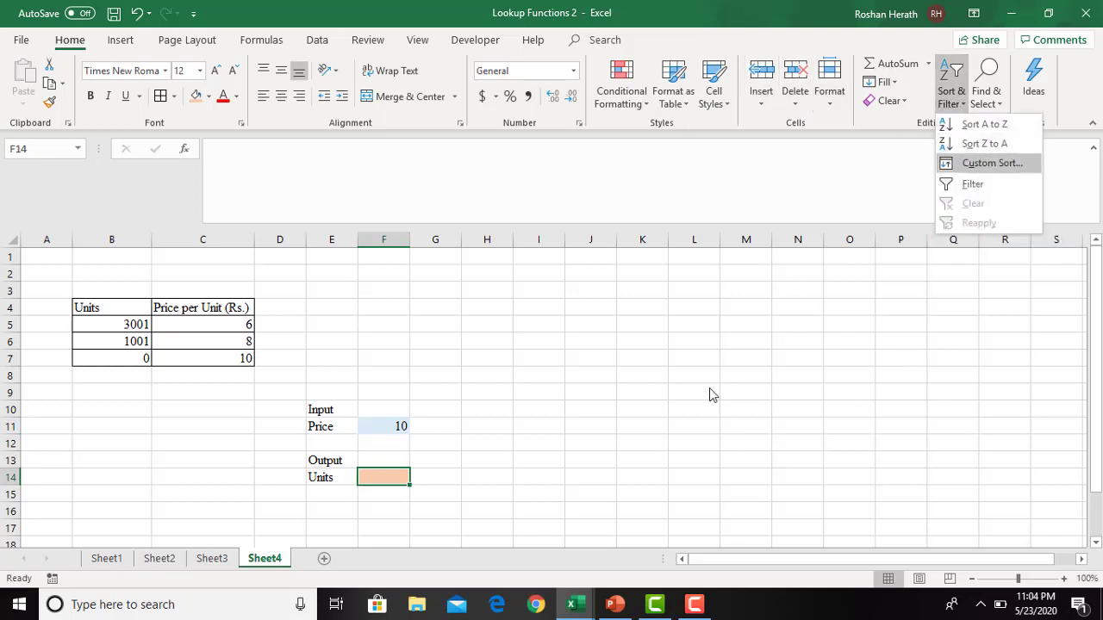
pyautogui.press('Escape')
pyautogui.write('=v')
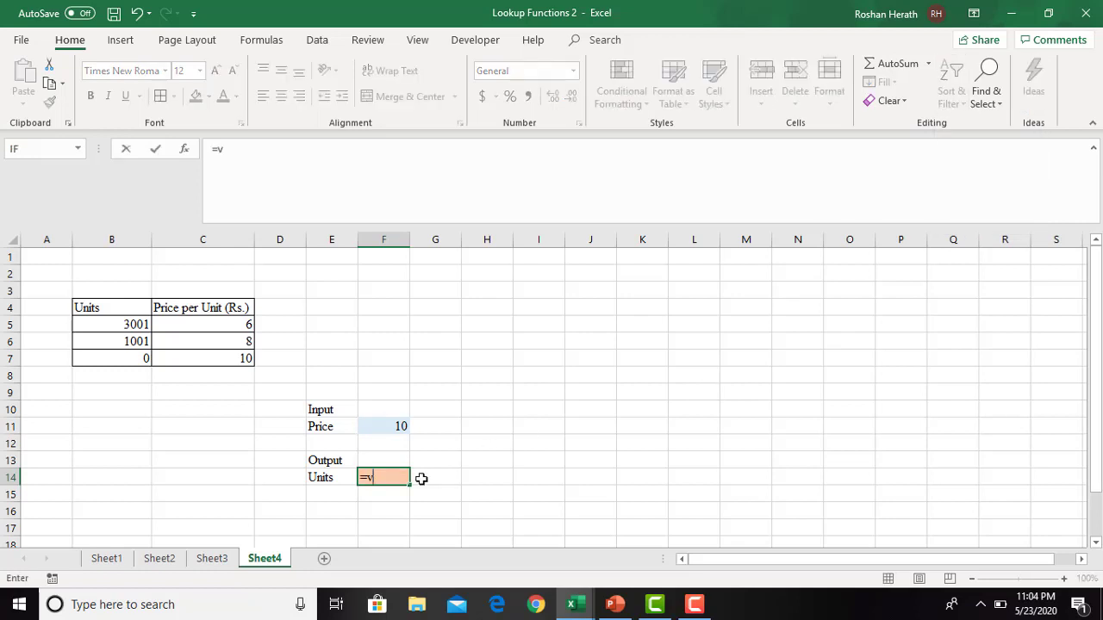
pyautogui.press('BackSpace')
pyautogui.write('lo')
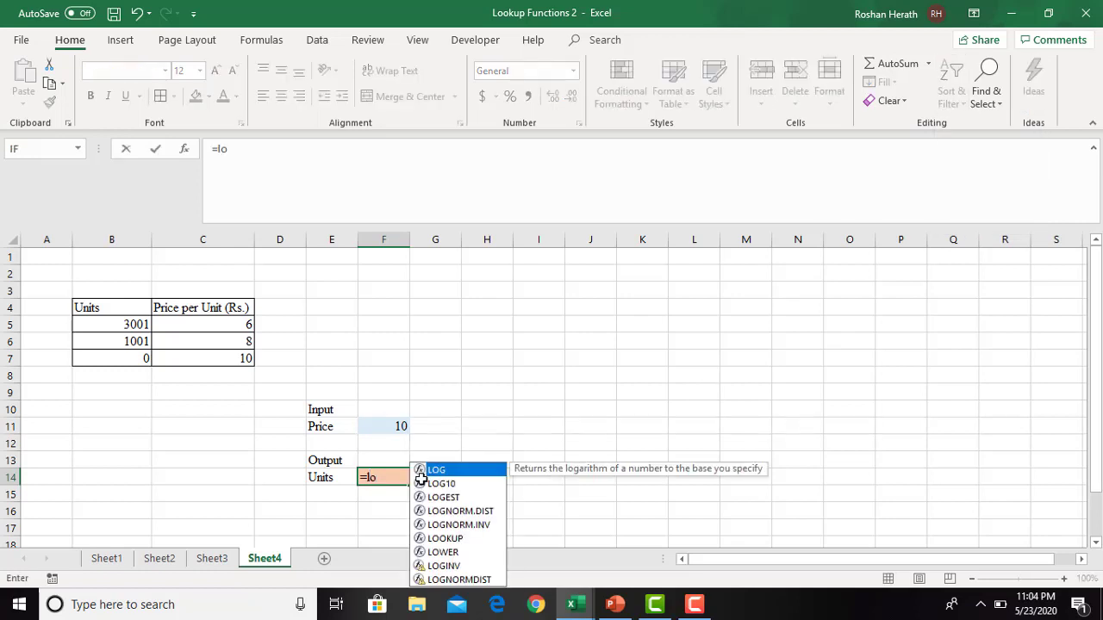
pyautogui.write('ok')
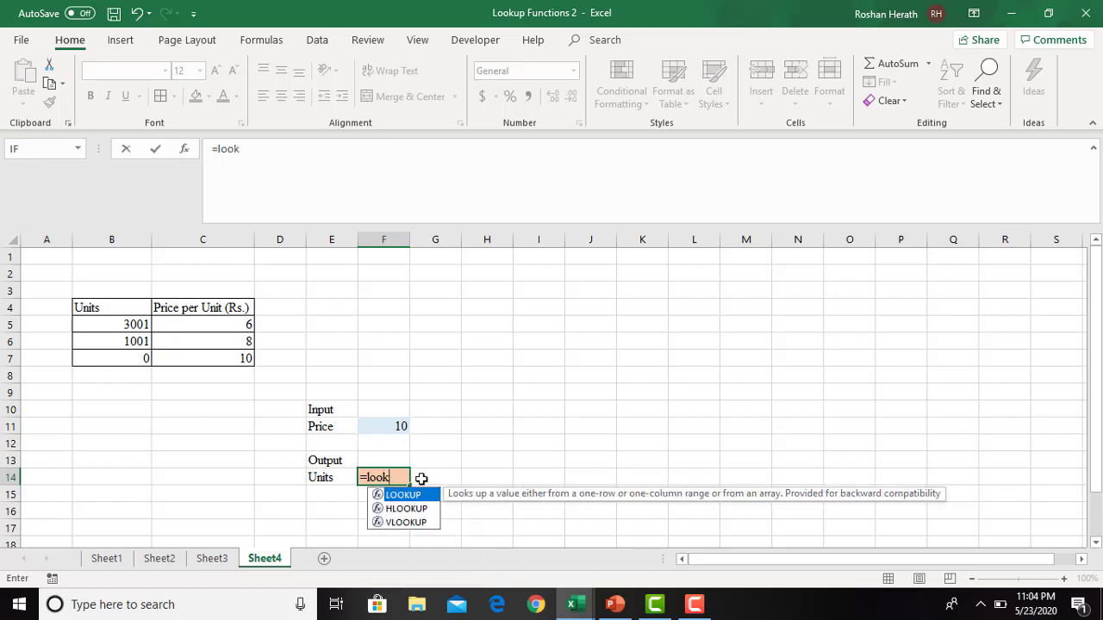
pyautogui.doubleClick(405, 493)
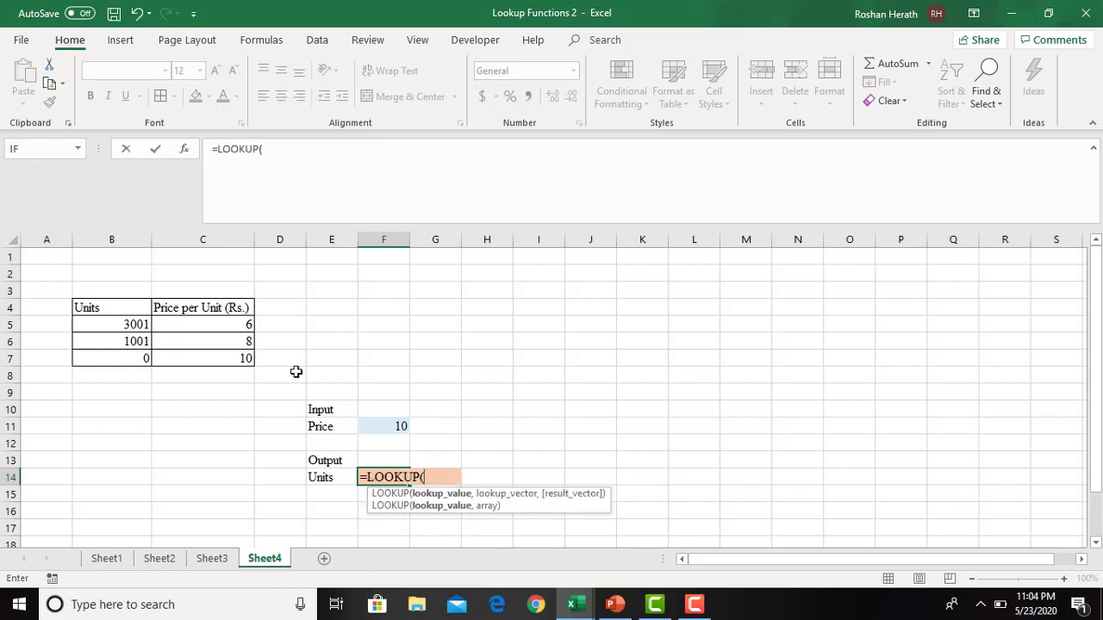
pyautogui.click(183, 149)
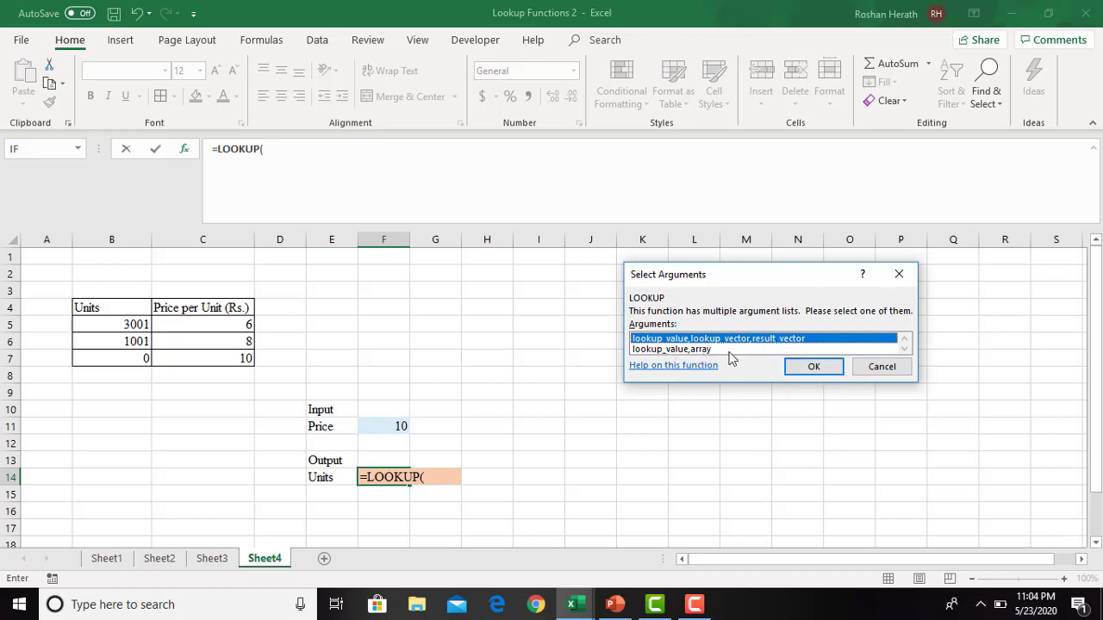
pyautogui.click(813, 367)
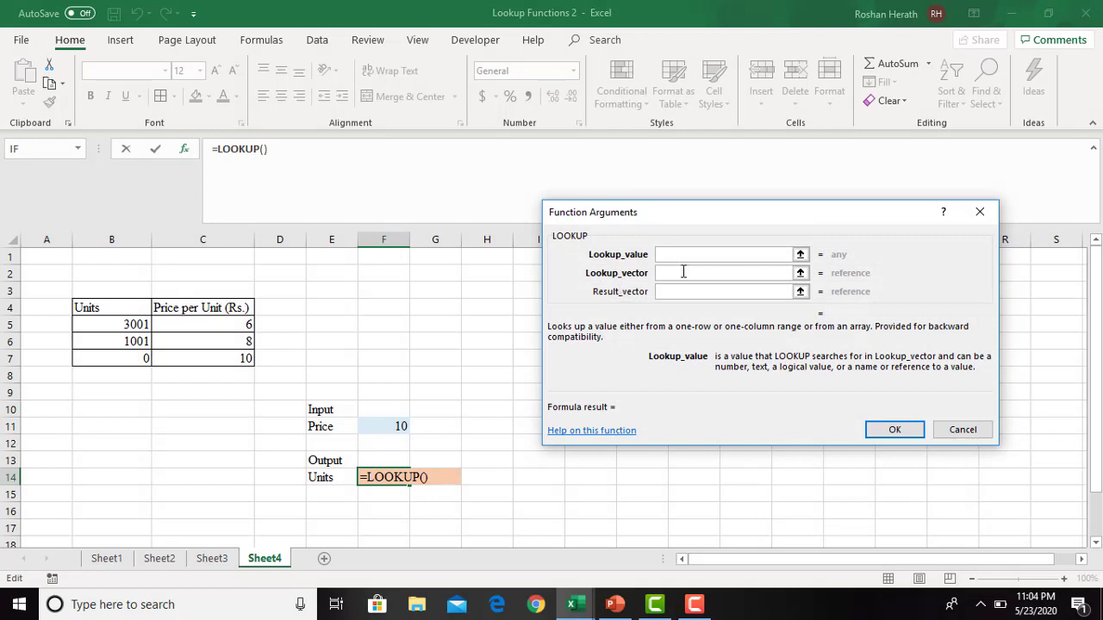
# - Complete the LOOKUP with $F$11 as lookup value, C5:C7 as lookup vector and B5:B7 as result vector
pyautogui.click(380, 423)
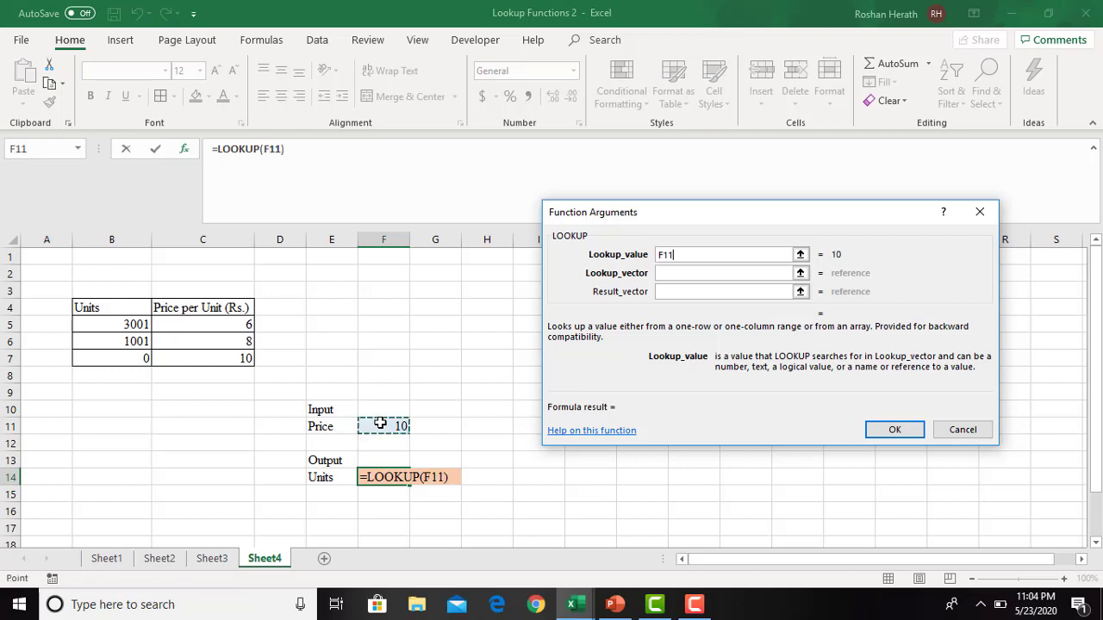
pyautogui.press('F4')
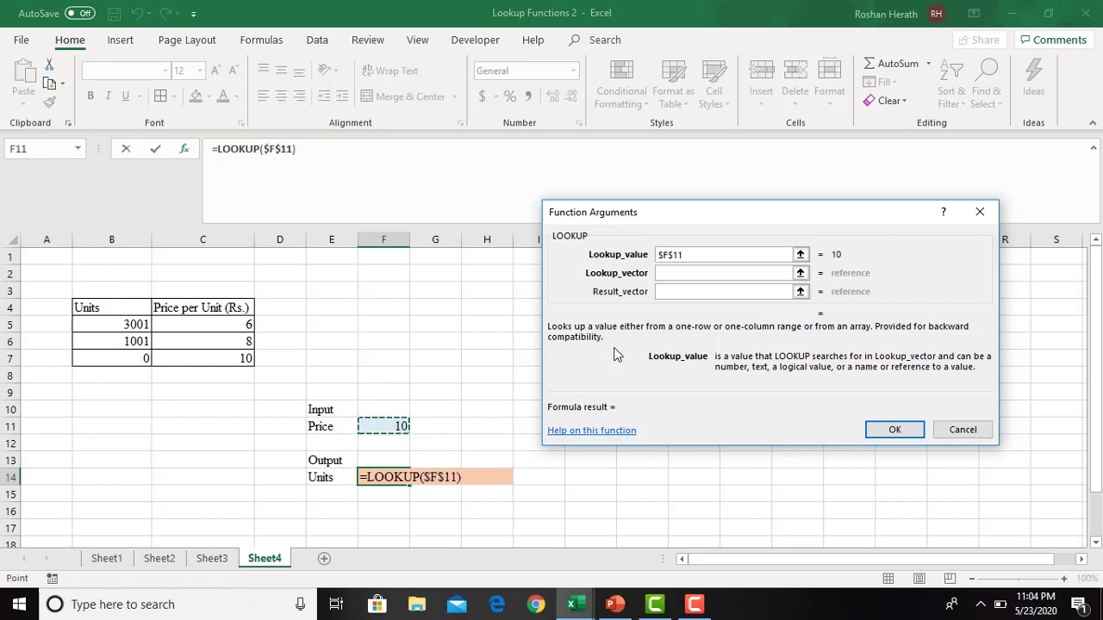
pyautogui.click(676, 273)
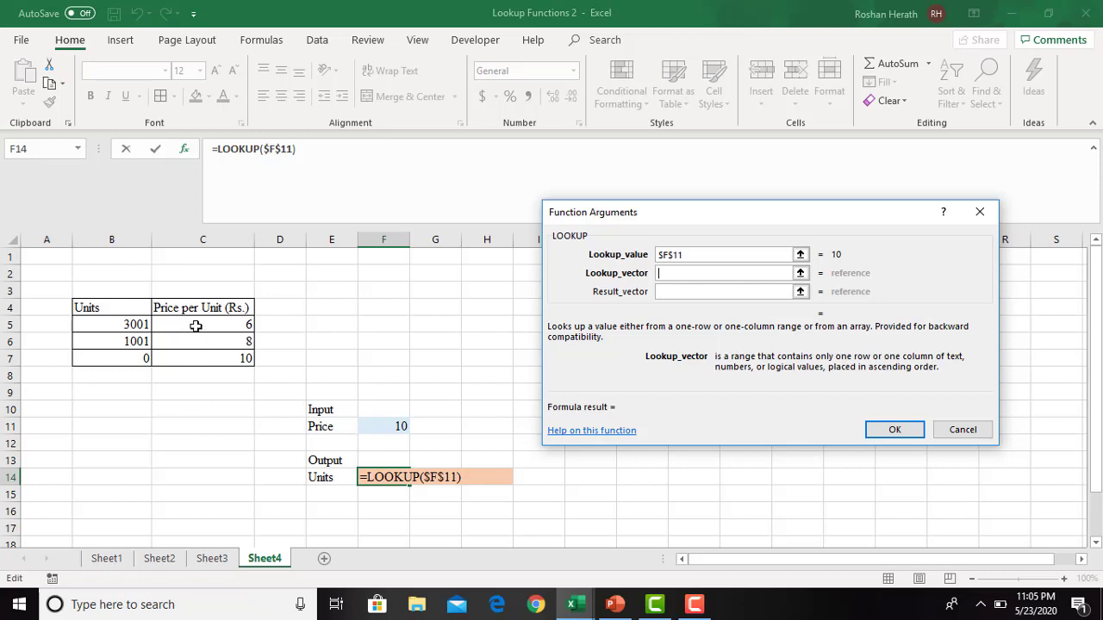
pyautogui.moveTo(195, 325); pyautogui.dragTo(195, 358)
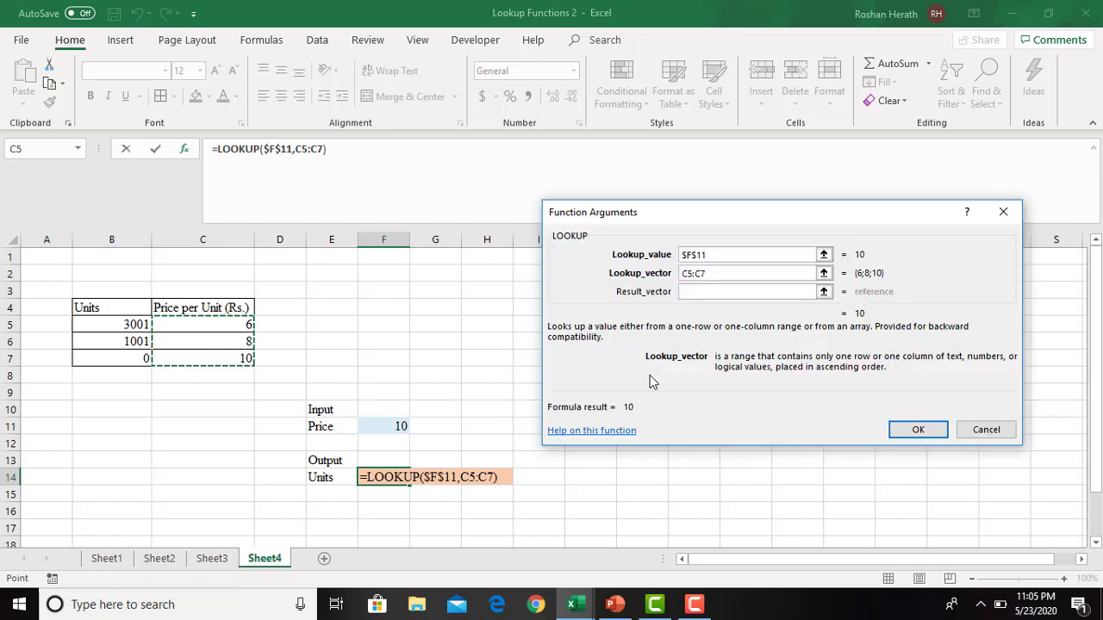
pyautogui.click(694, 293)
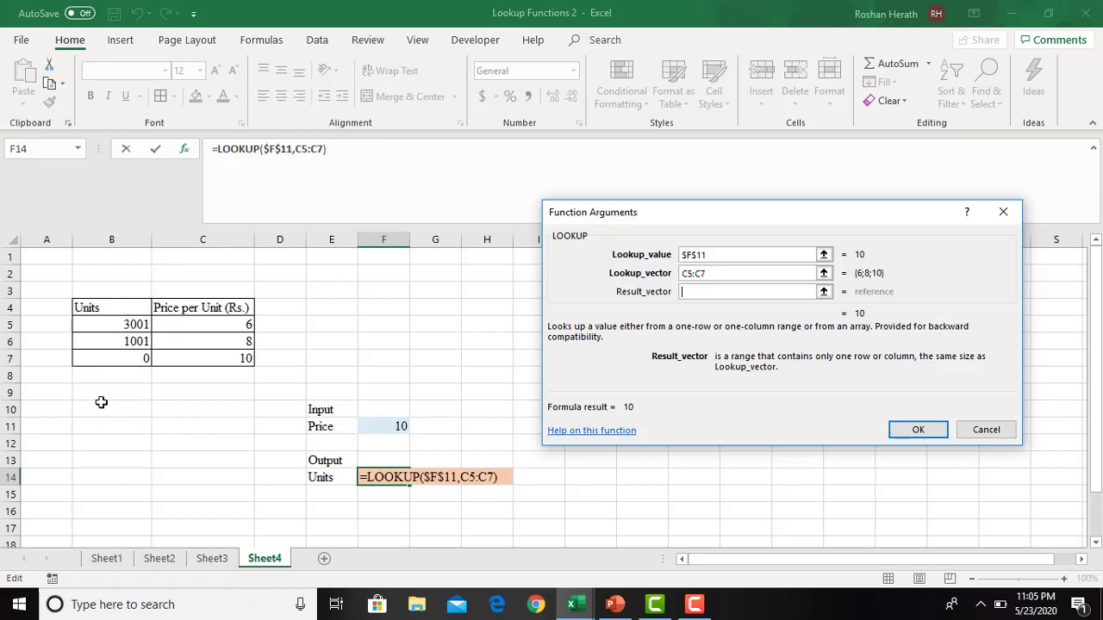
pyautogui.moveTo(90, 324); pyautogui.dragTo(91, 357)
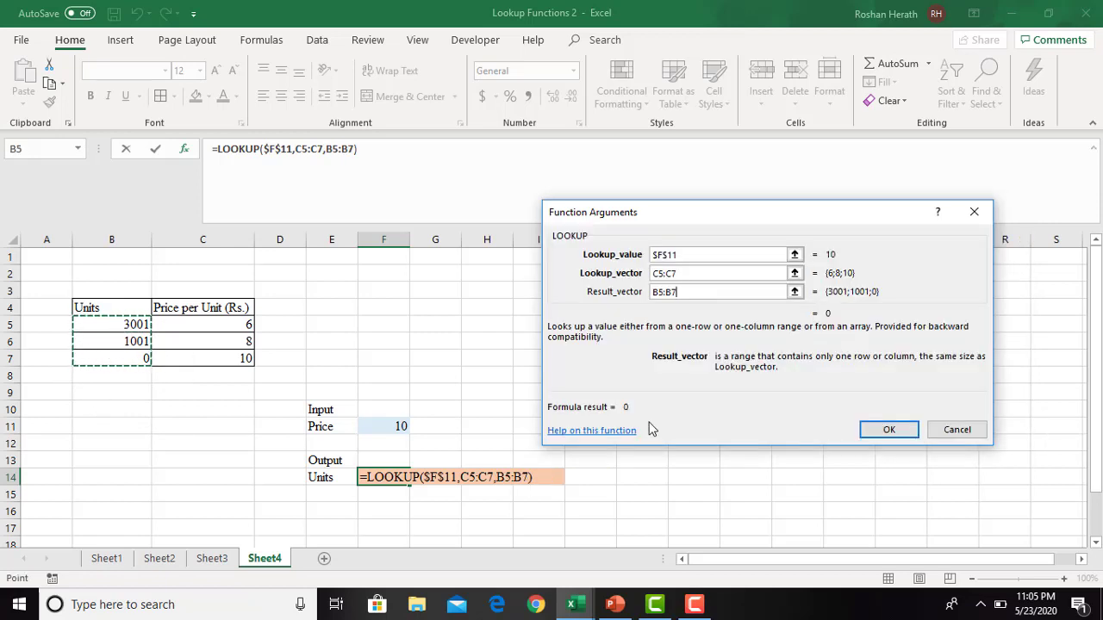
pyautogui.click(875, 440)
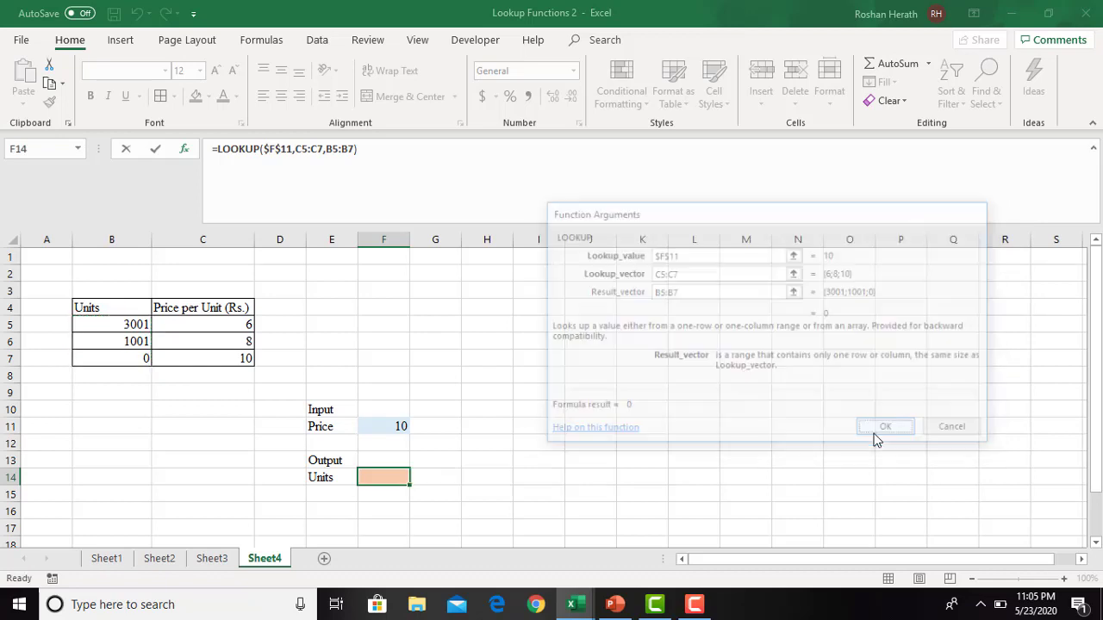
# - Test the Units lookup by entering 8 and 6 in turn as the input price in F11
pyautogui.click(332, 478)
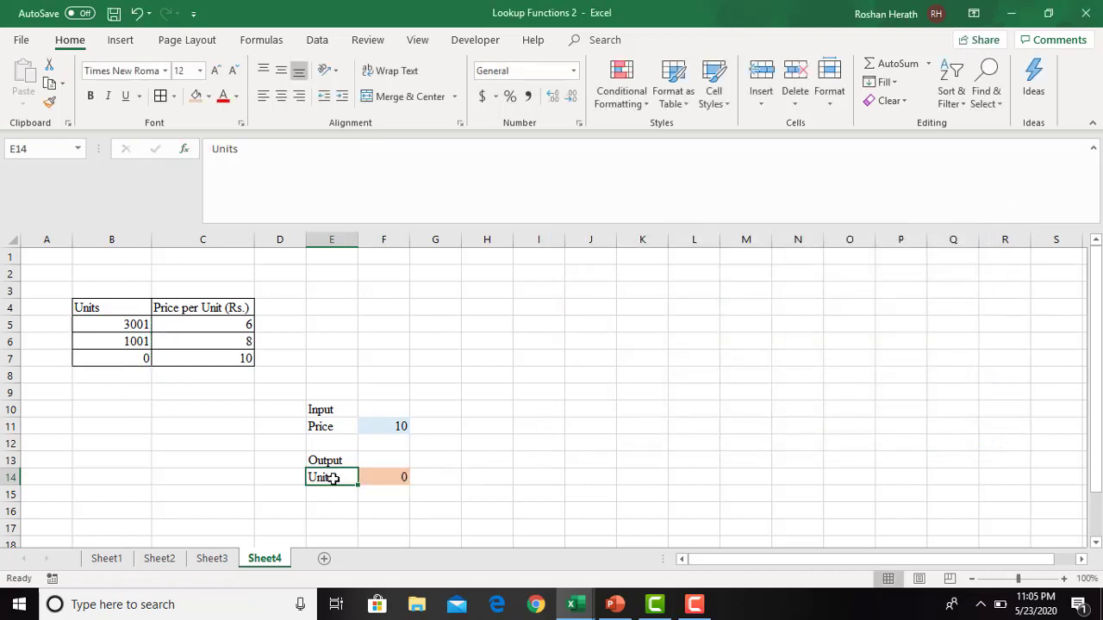
pyautogui.click(390, 479)
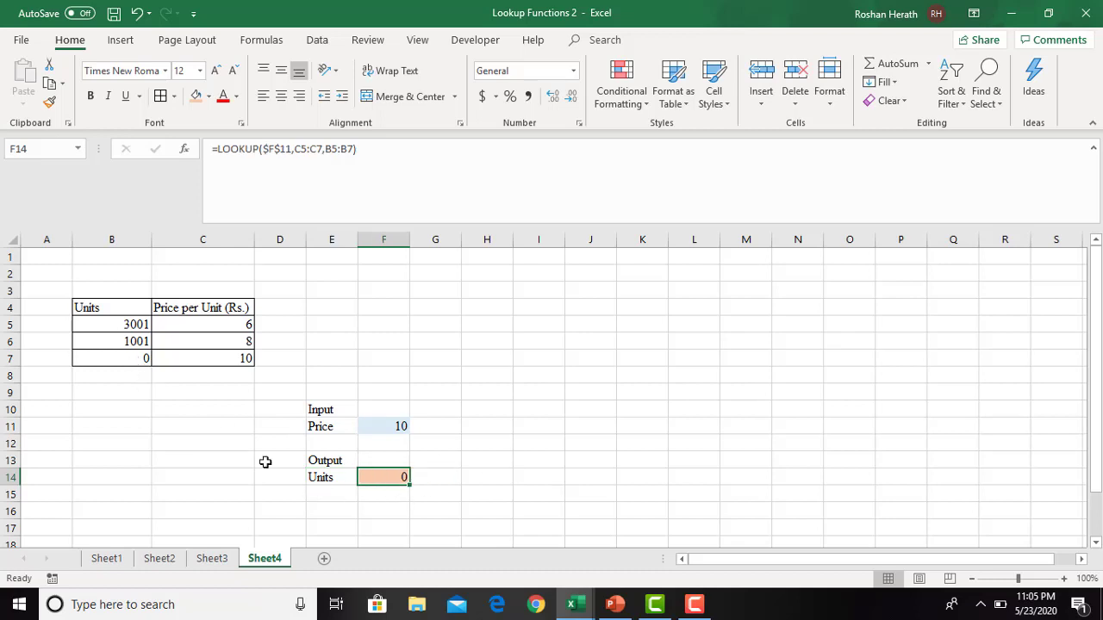
pyautogui.click(398, 425)
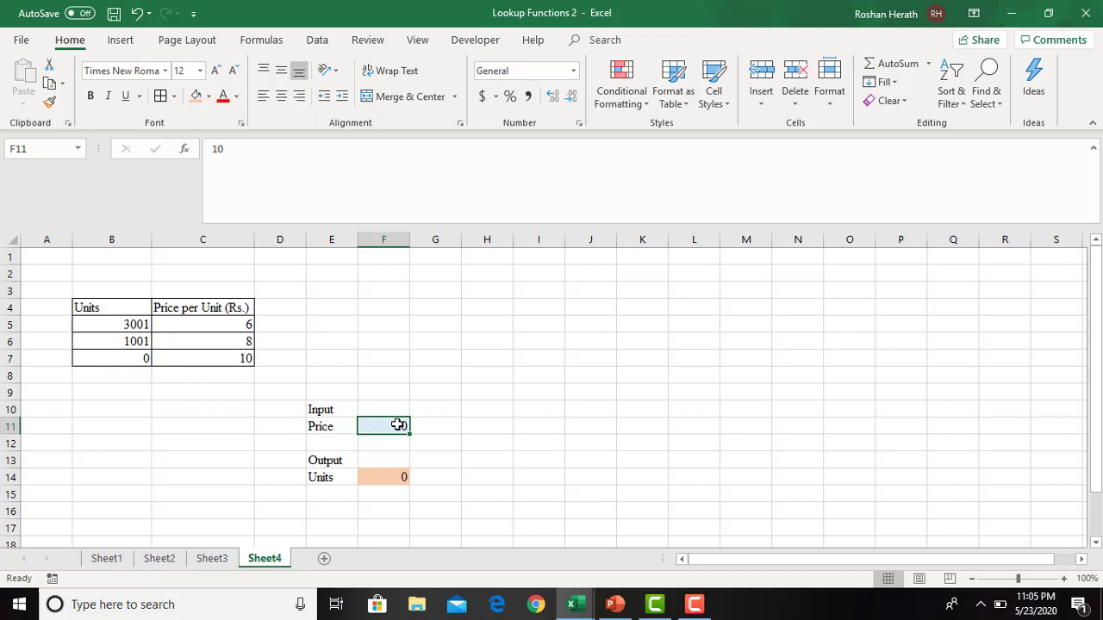
pyautogui.write('8')
pyautogui.press('Return')
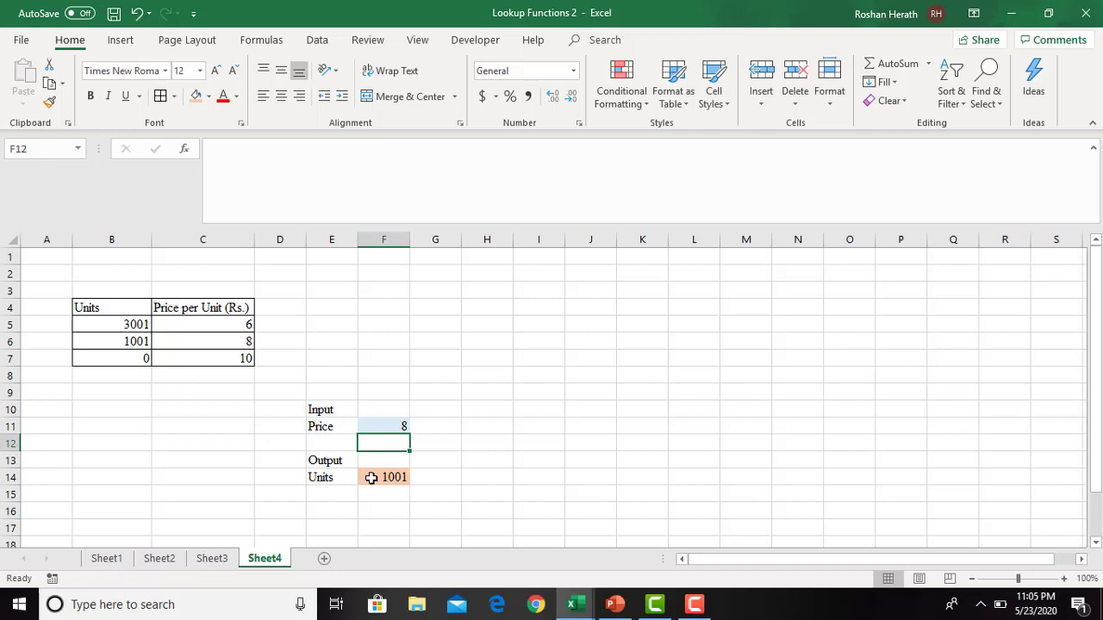
pyautogui.click(399, 427)
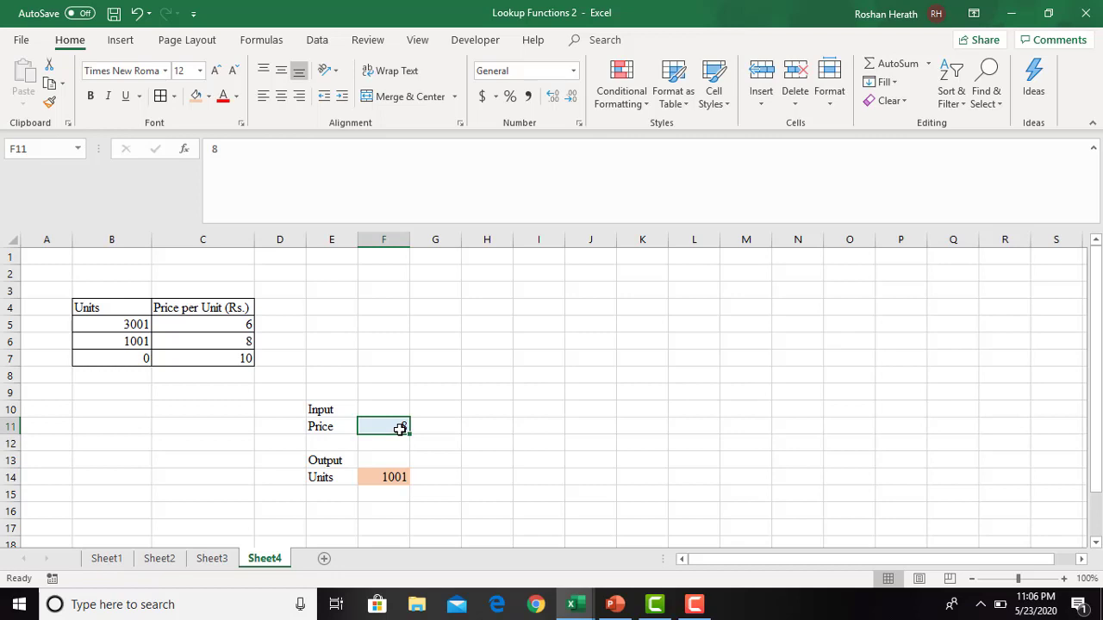
pyautogui.write('6')
pyautogui.press('Return')
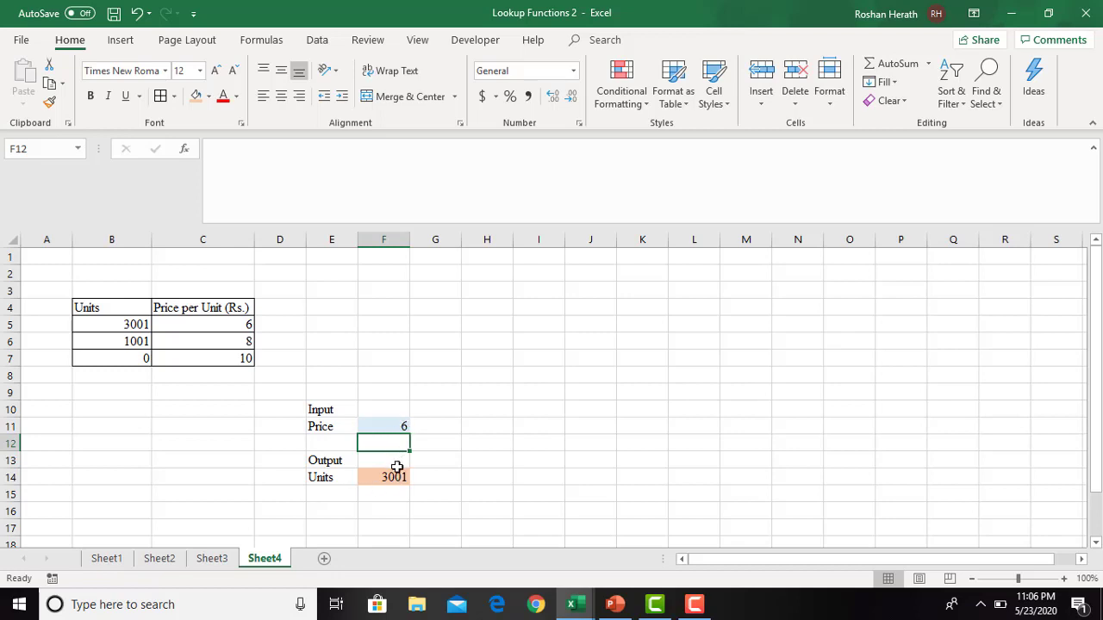
# - Test an in-between price by setting F11 to 7, and check the Units output in F14
pyautogui.click(379, 426)
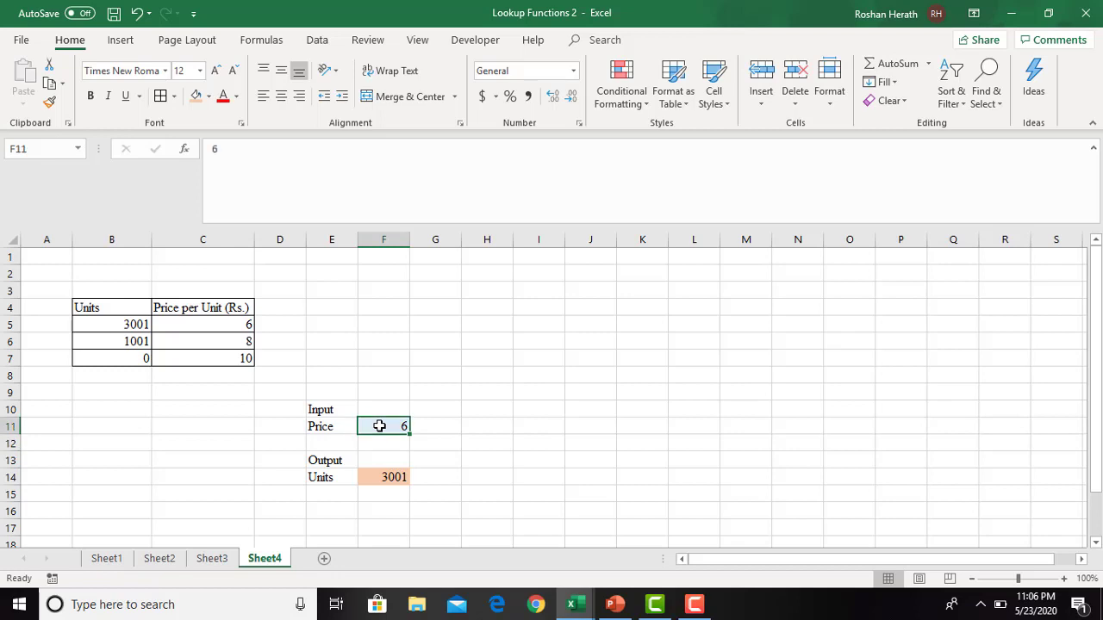
pyautogui.click(386, 479)
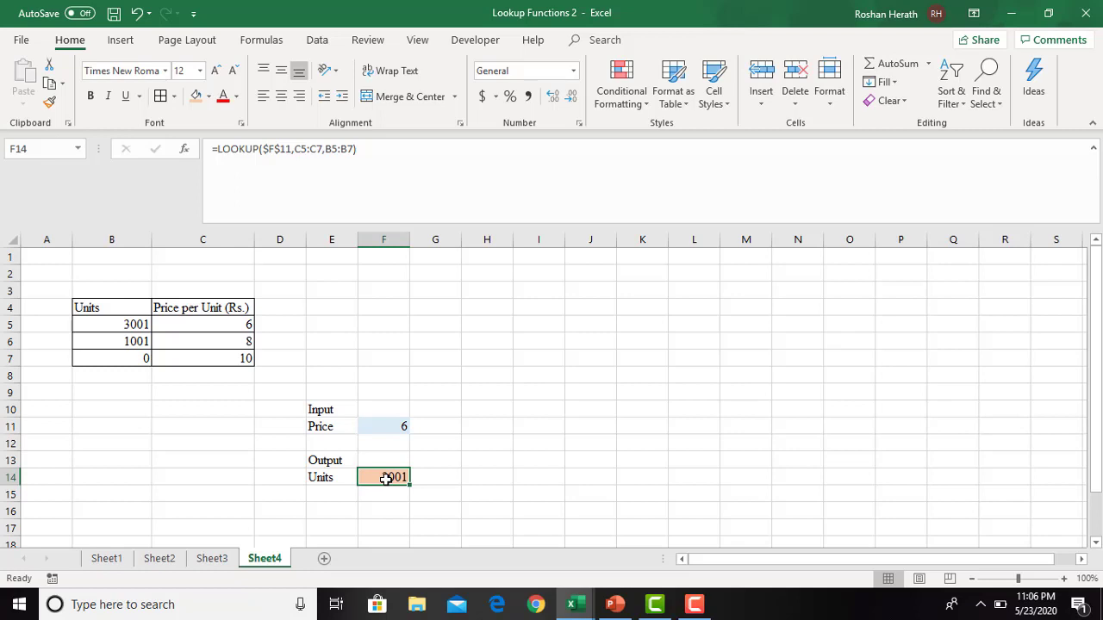
pyautogui.click(382, 429)
pyautogui.click(394, 471)
pyautogui.click(393, 425)
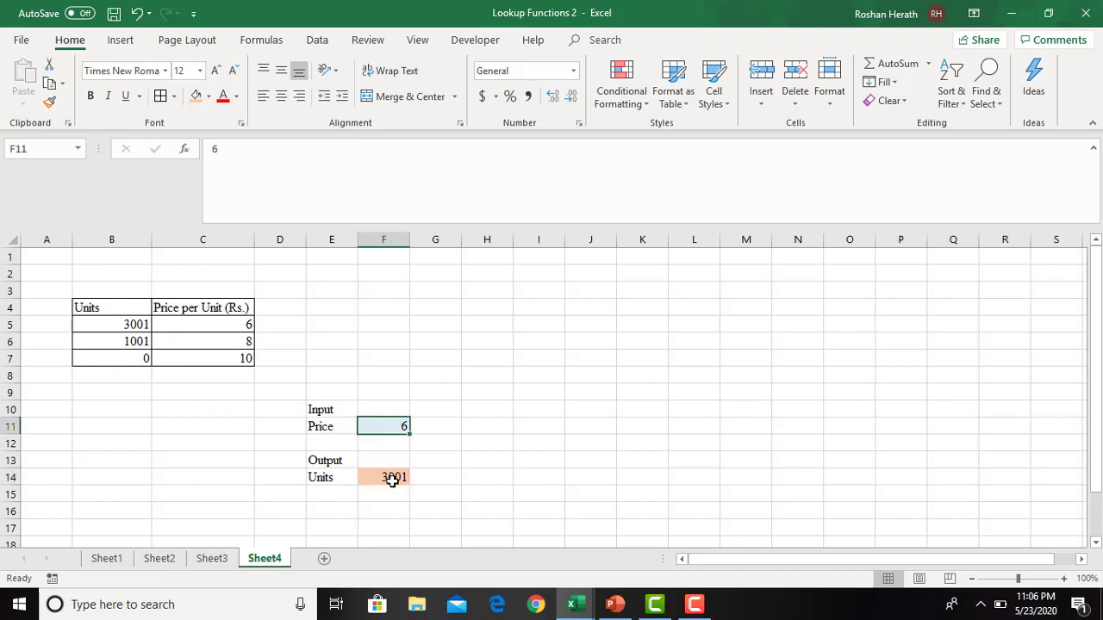
pyautogui.click(392, 479)
pyautogui.click(390, 426)
pyautogui.write('7')
pyautogui.press('Return')
pyautogui.click(395, 475)
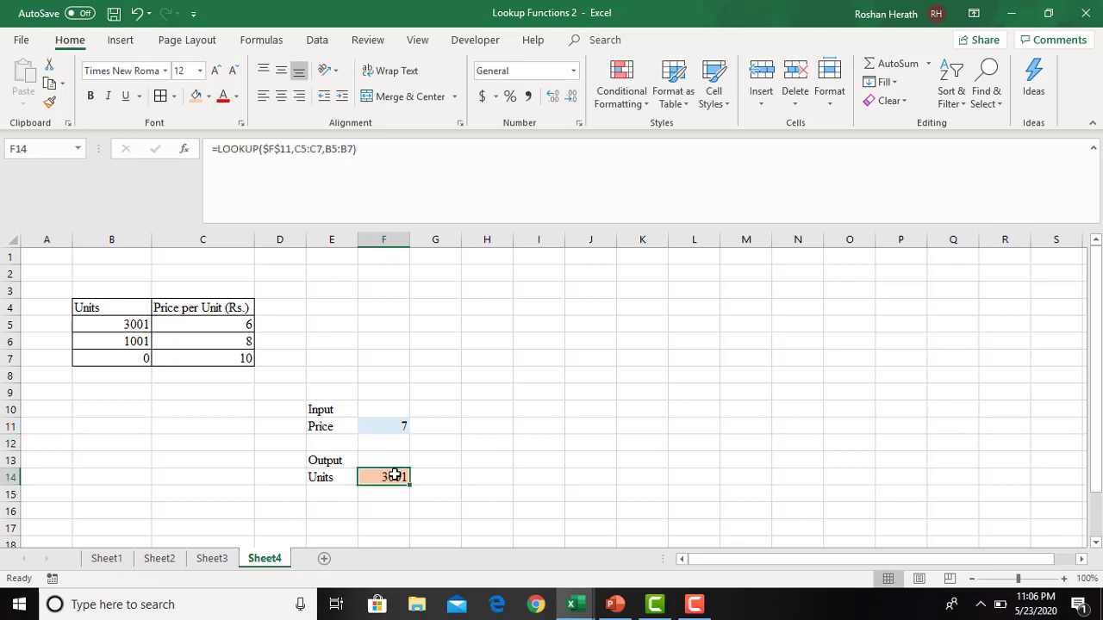
# - Test the lookup with input prices of 9 and 11 in F11, comparing with the table price in C6
pyautogui.click(396, 426)
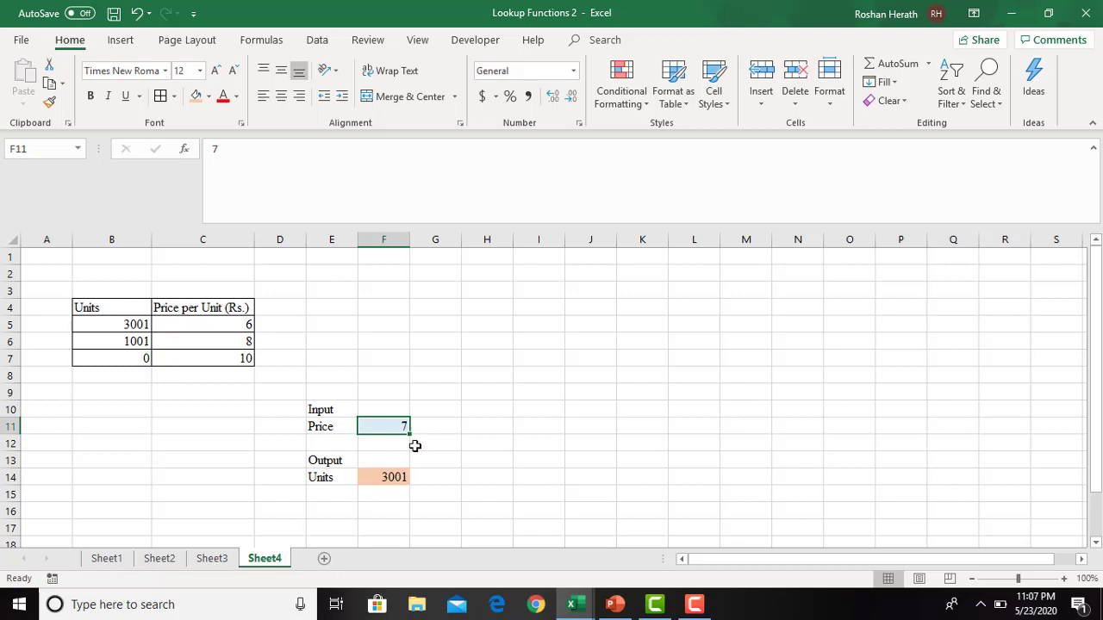
pyautogui.write('9')
pyautogui.press('Return')
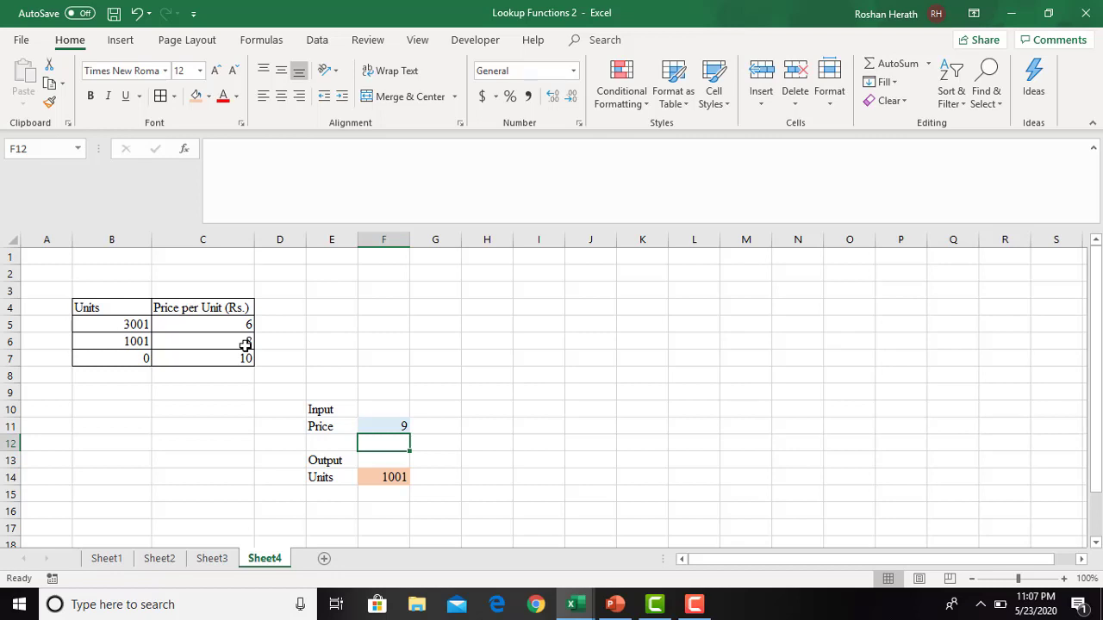
pyautogui.click(245, 344)
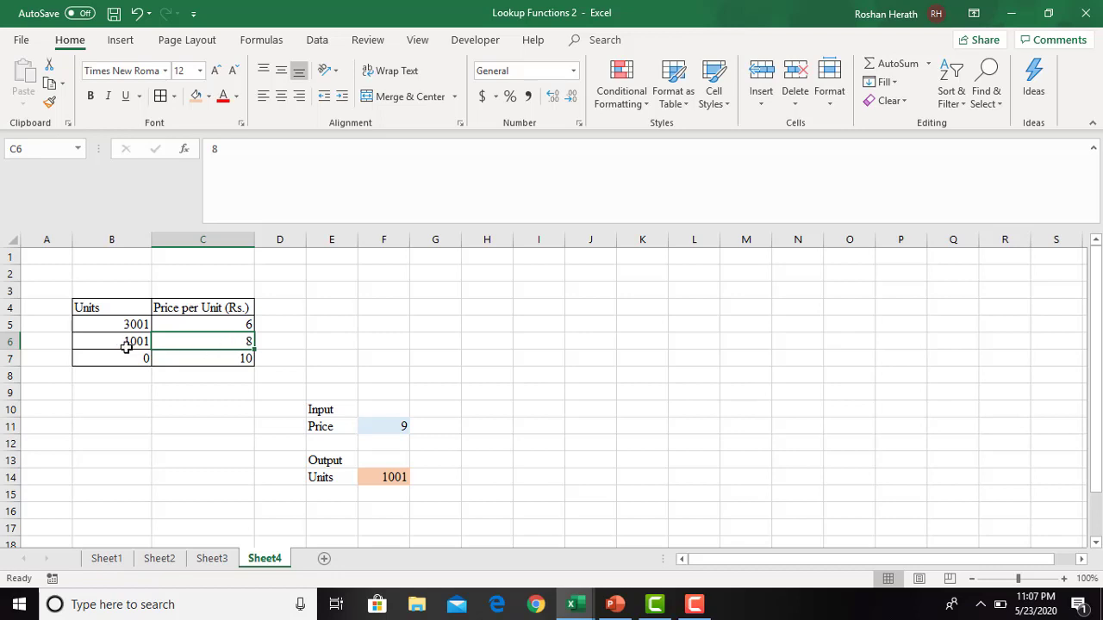
pyautogui.click(381, 433)
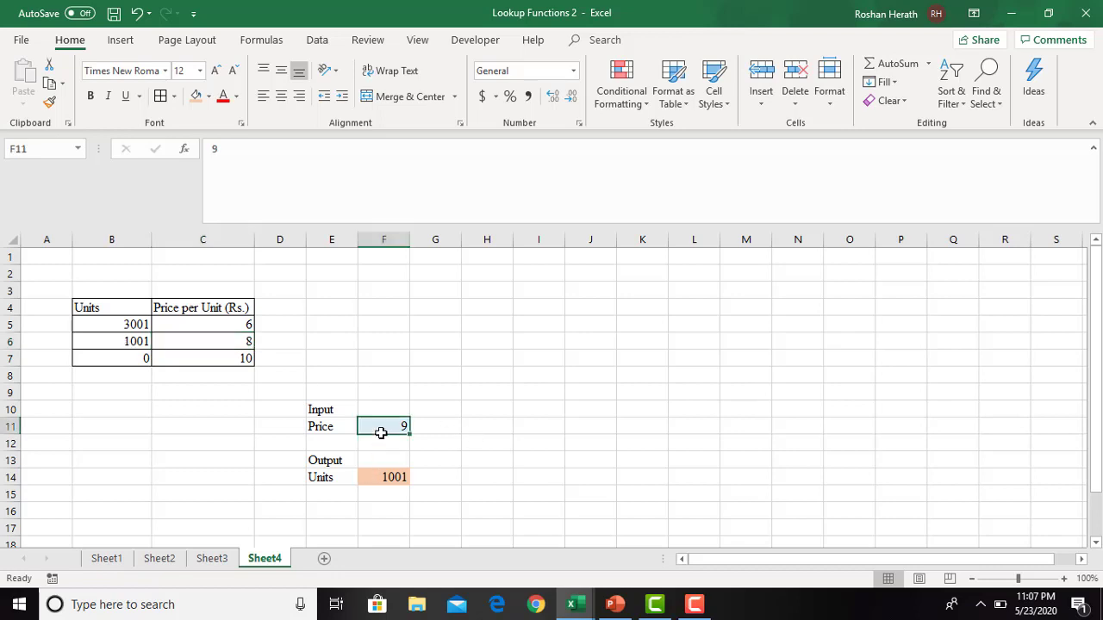
pyautogui.write('11')
pyautogui.press('Return')
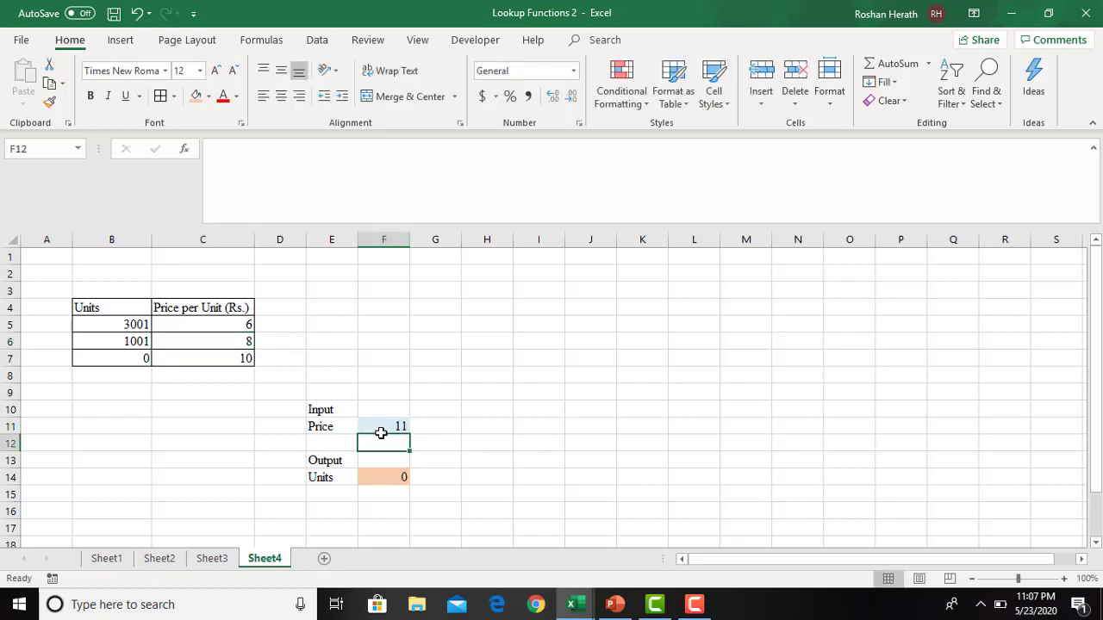
# - Set the input price in F11 back to 10 and check the Units output in F14
pyautogui.click(394, 421)
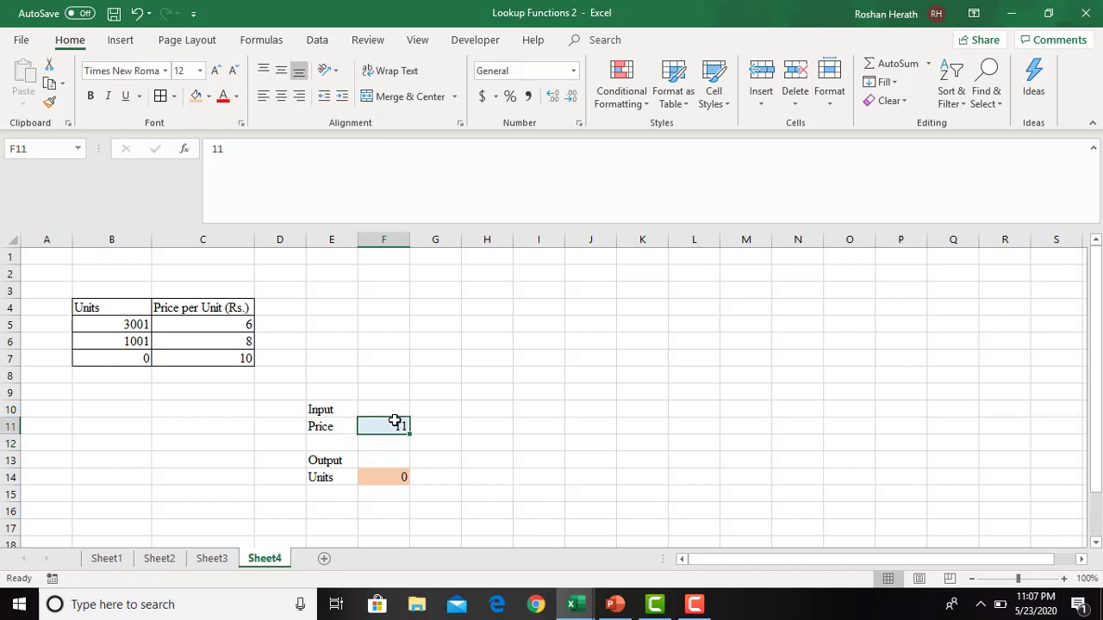
pyautogui.write('10')
pyautogui.press('Return')
pyautogui.click(395, 422)
pyautogui.doubleClick(396, 421)
pyautogui.press('Return')
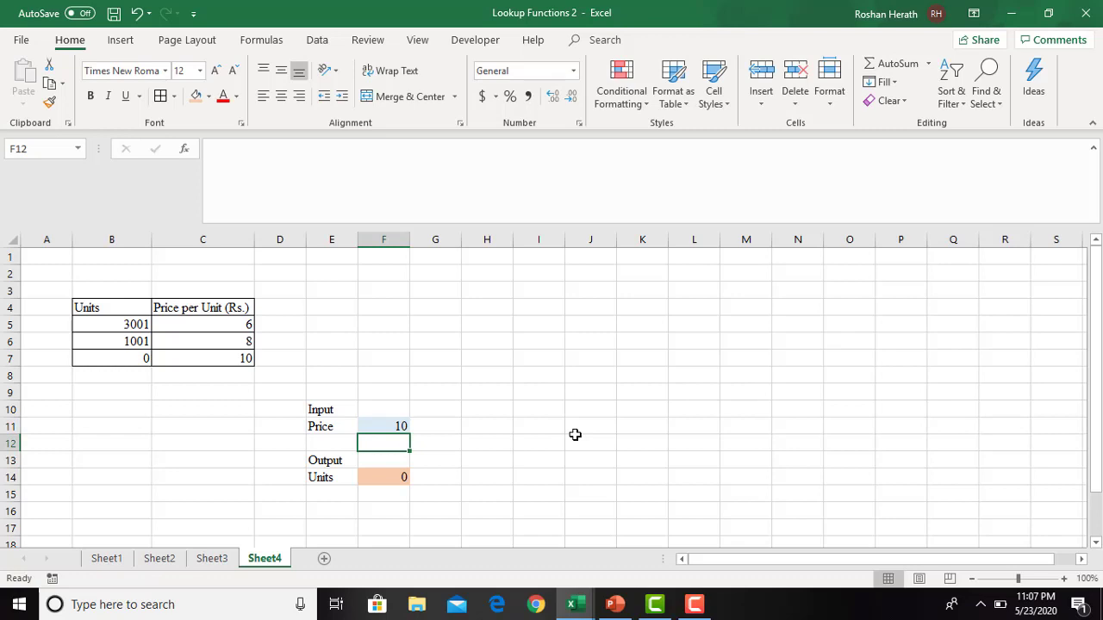
pyautogui.click(371, 424)
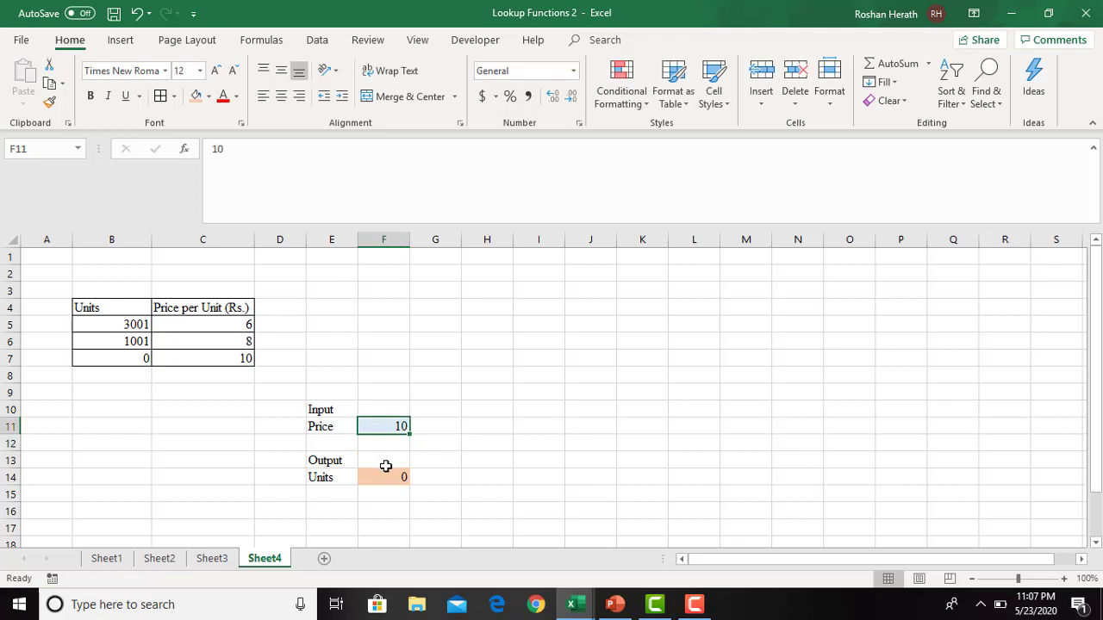
pyautogui.click(399, 512)
pyautogui.click(388, 480)
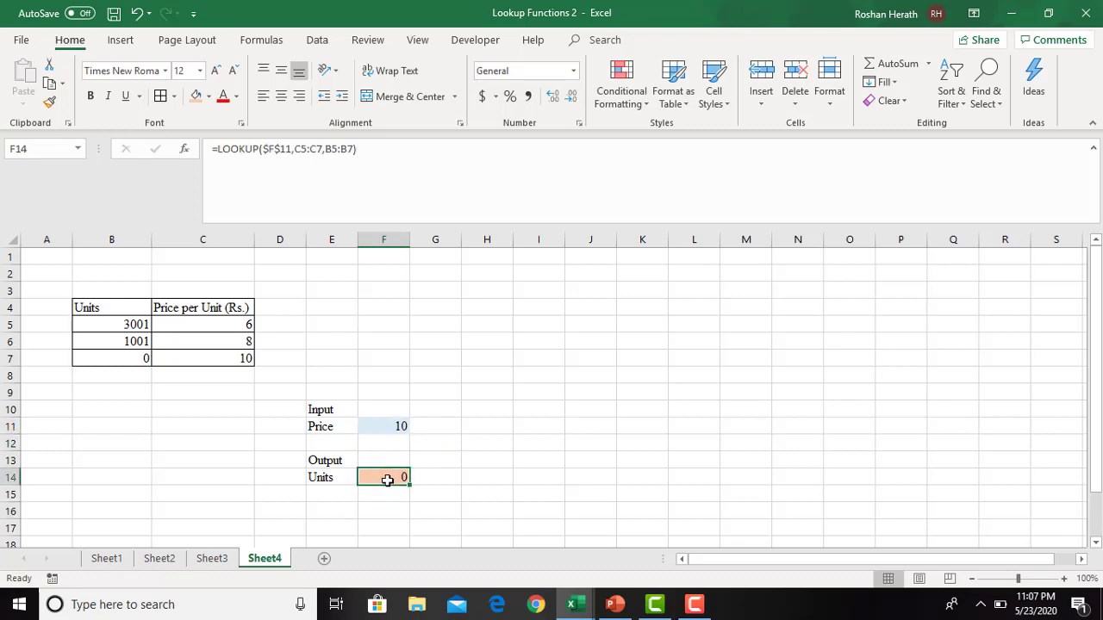
pyautogui.click(386, 429)
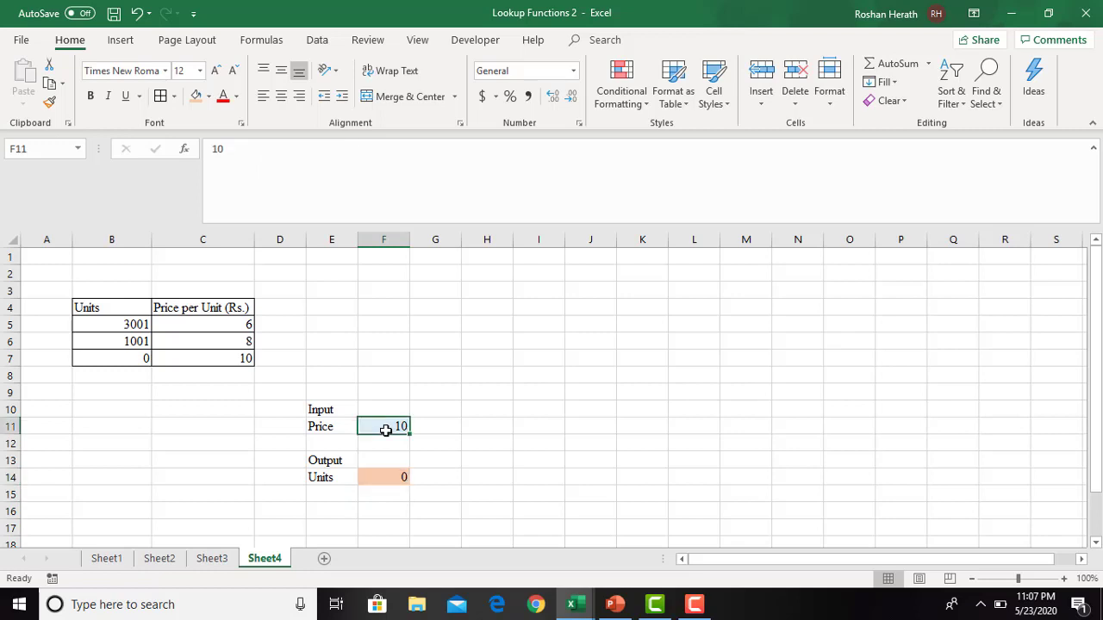
# - Move the Price per Unit (Rs.) column from C4:C7 to N8:N11 and fit column N's width to its contents
pyautogui.click(507, 430)
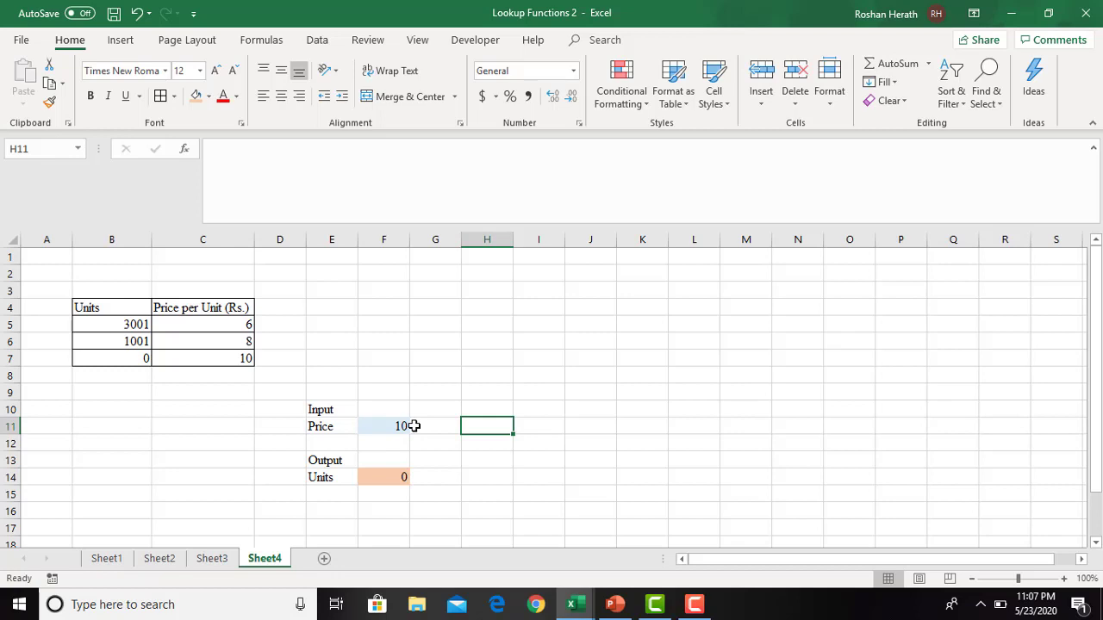
pyautogui.click(367, 433)
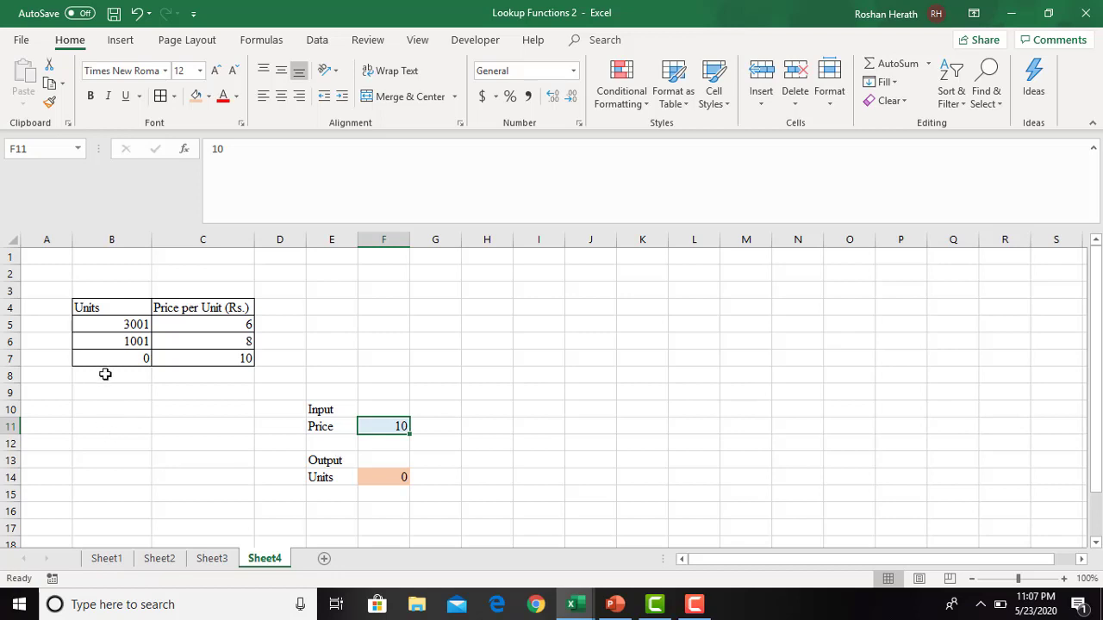
pyautogui.moveTo(178, 308); pyautogui.dragTo(200, 355)
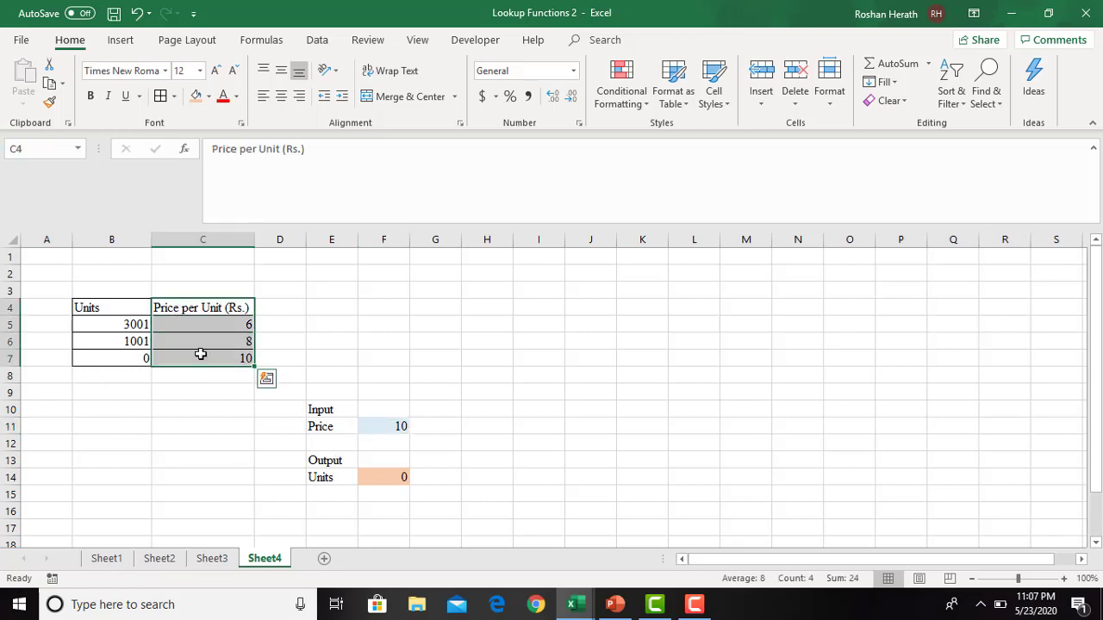
pyautogui.hotkey('ctrl', 'c')
pyautogui.click(774, 372)
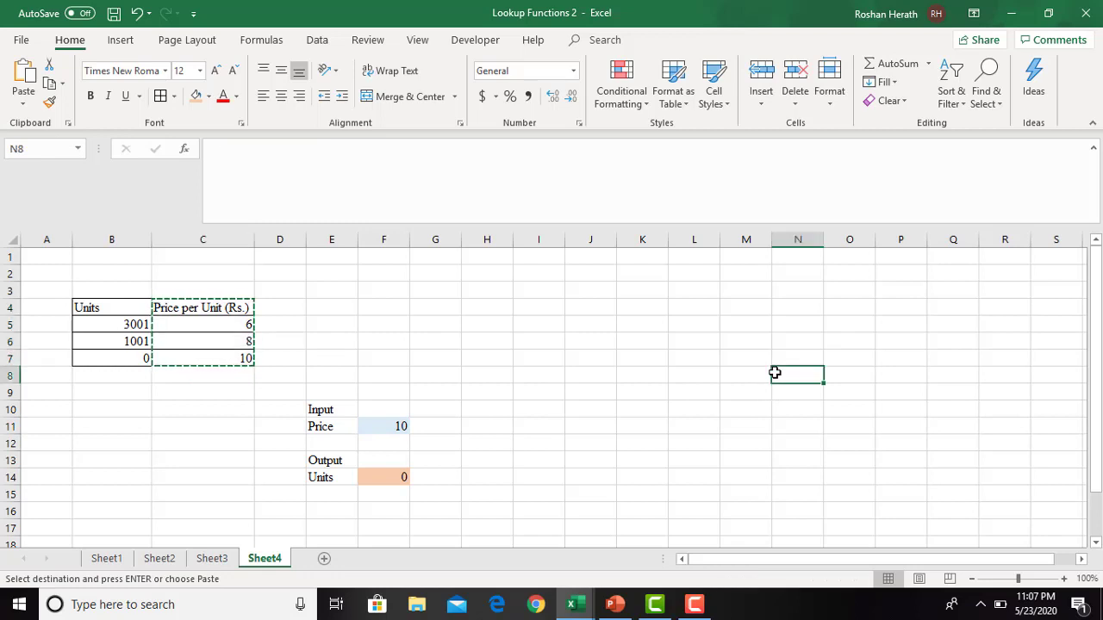
pyautogui.press('Return')
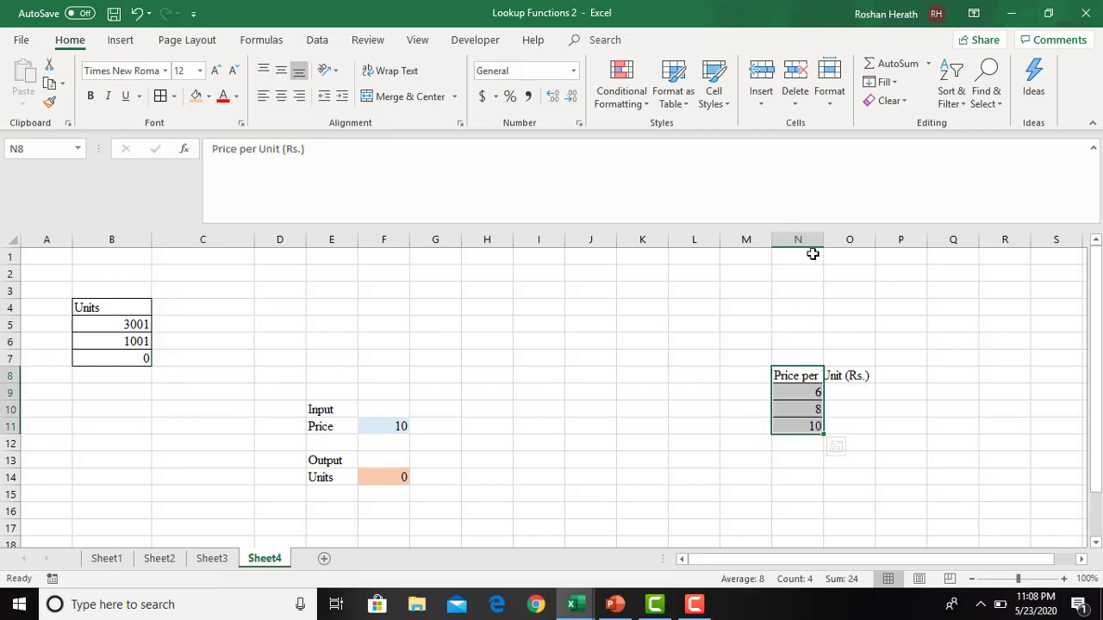
pyautogui.doubleClick(824, 240)
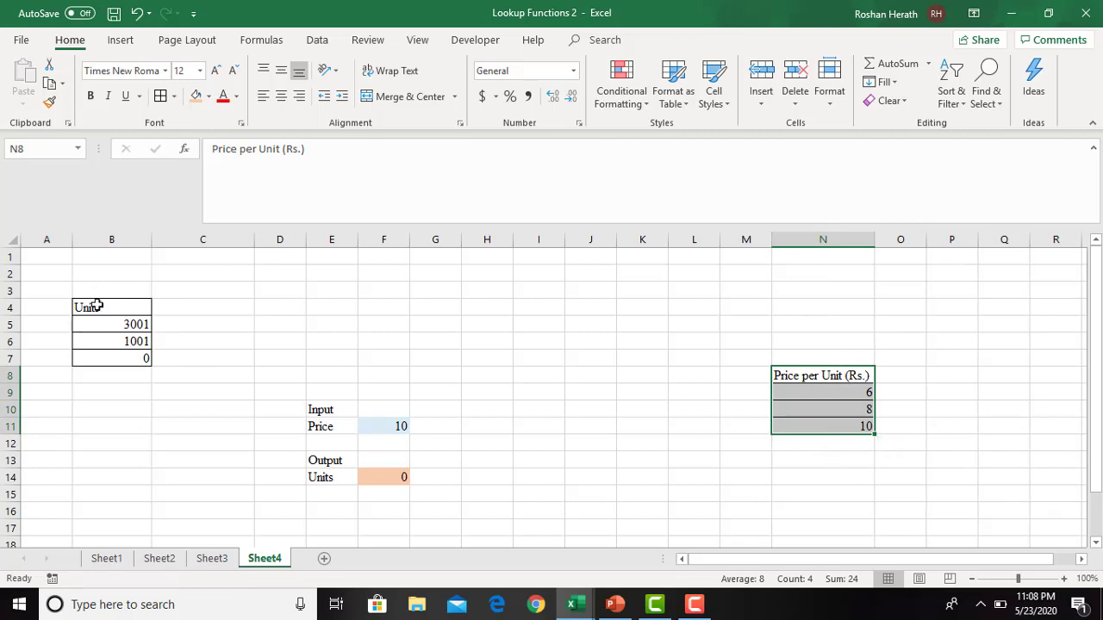
# - Compare the Units values in B5:B7 with the corresponding prices in the separated price column in N9:N11
pyautogui.moveTo(97, 306); pyautogui.dragTo(95, 353)
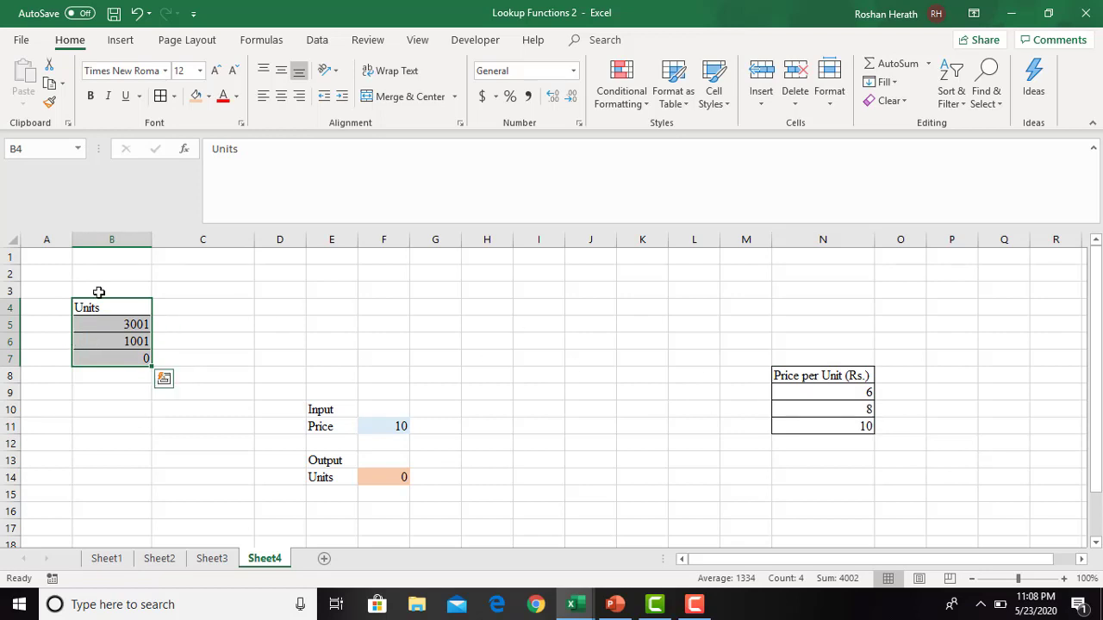
pyautogui.click(832, 393)
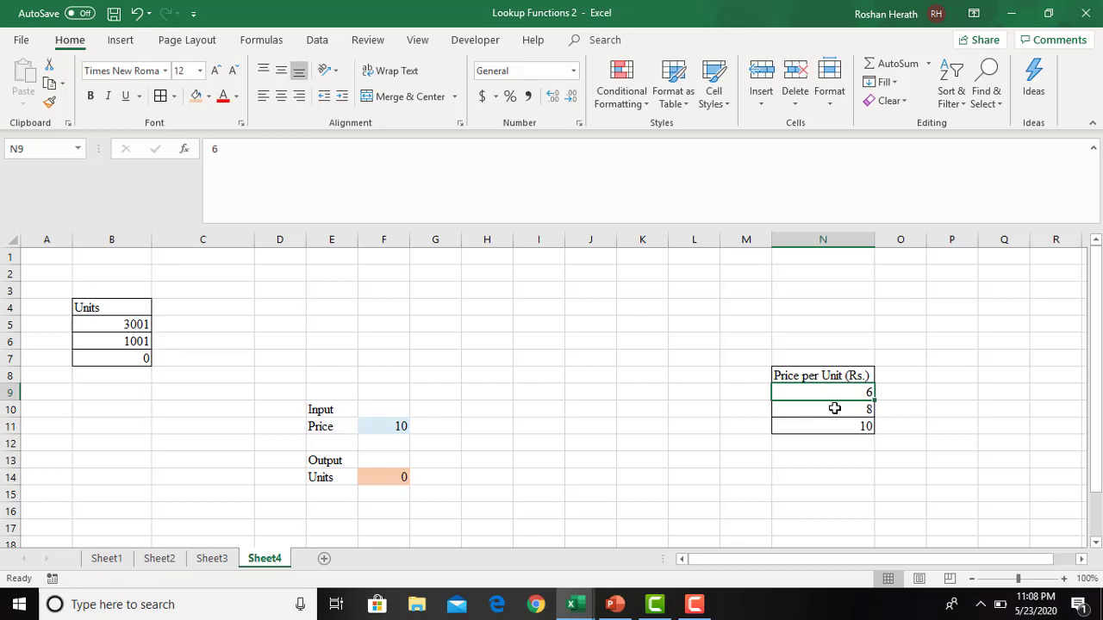
pyautogui.click(833, 409)
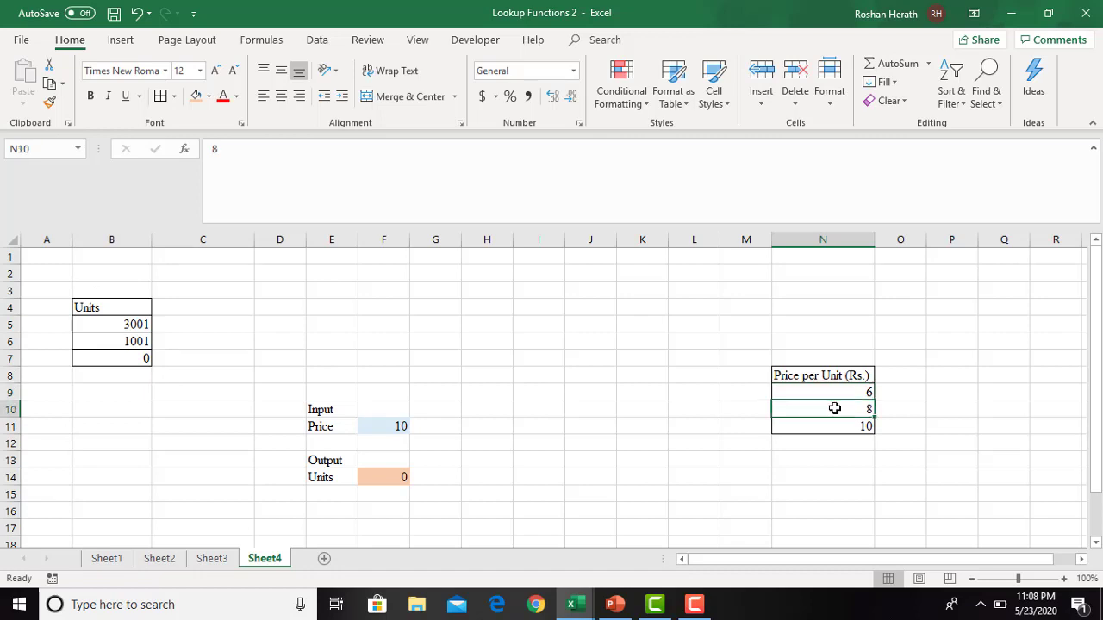
pyautogui.click(136, 329)
pyautogui.click(136, 341)
pyautogui.click(135, 360)
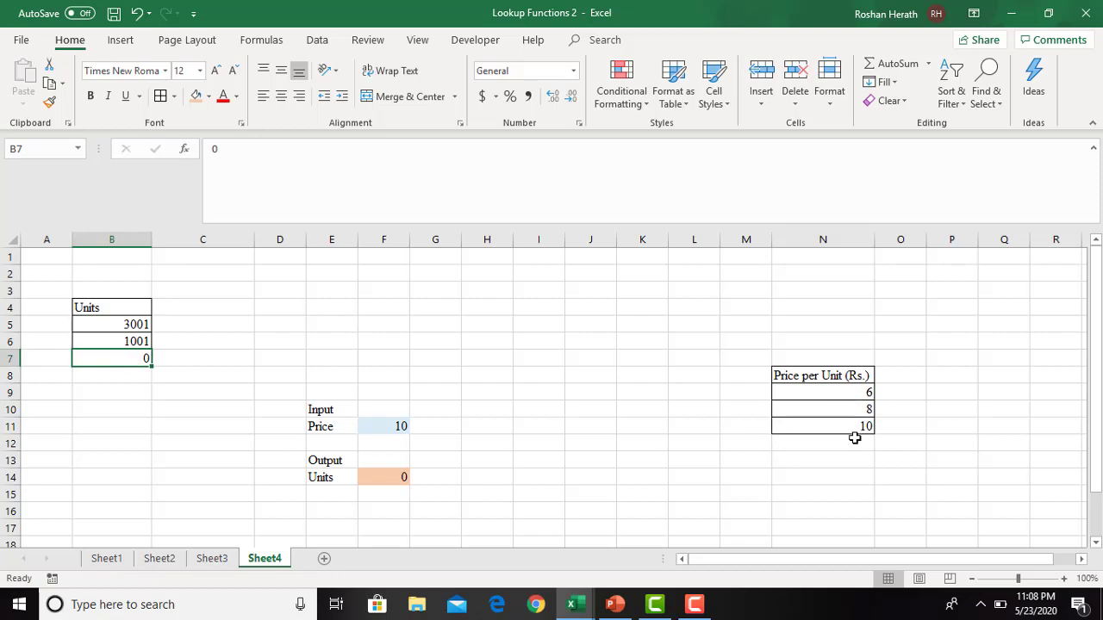
pyautogui.click(130, 322)
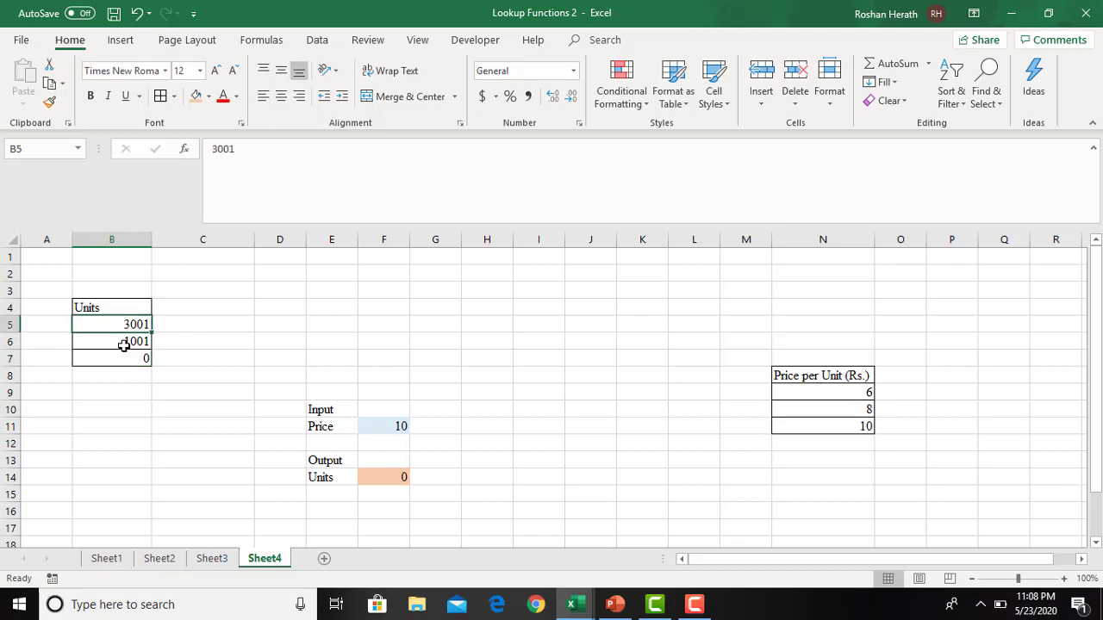
pyautogui.click(130, 342)
pyautogui.click(135, 358)
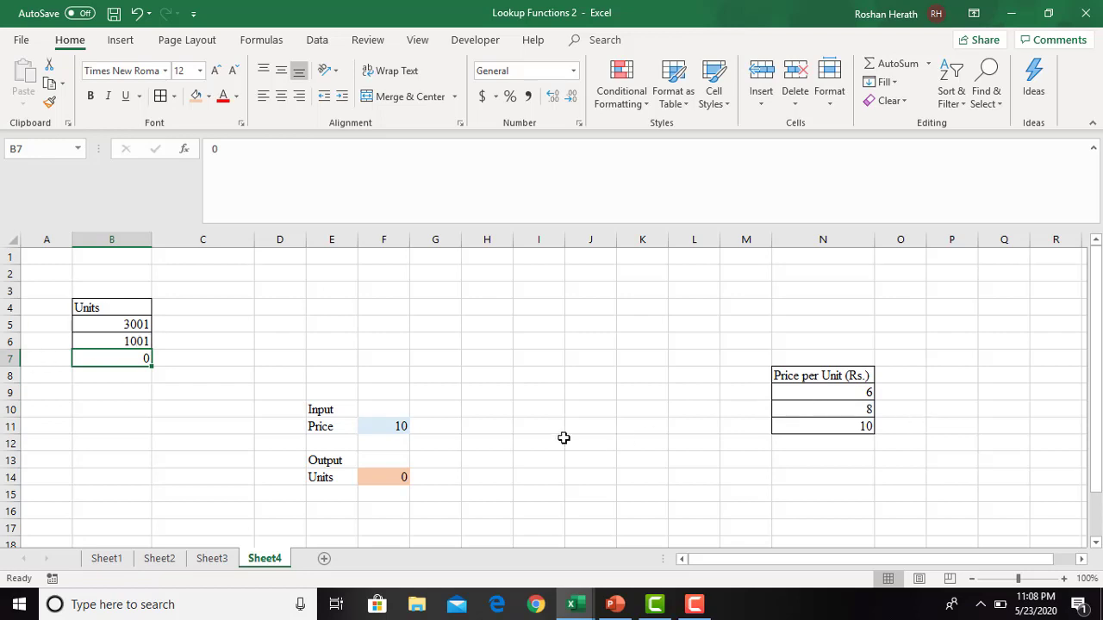
pyautogui.click(520, 433)
pyautogui.click(493, 430)
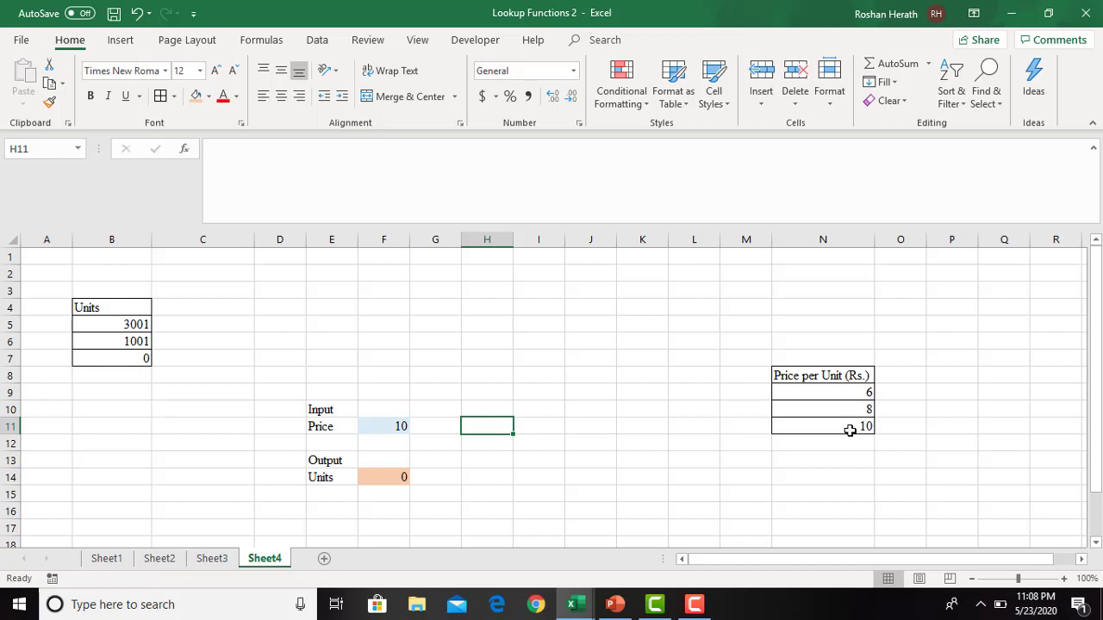
pyautogui.write('=')
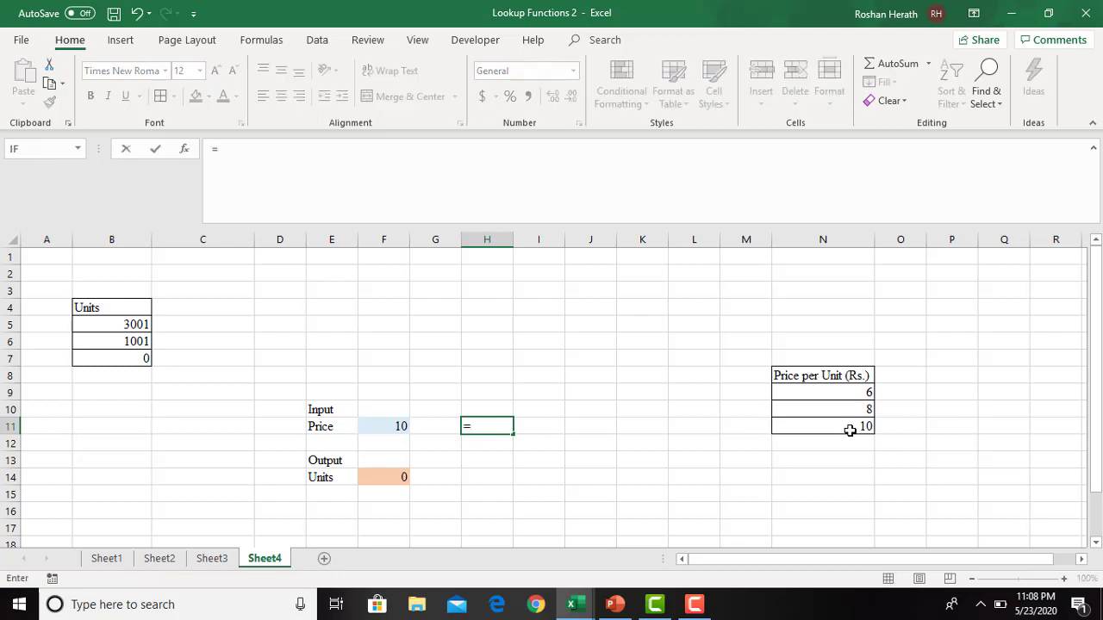
pyautogui.write('loo')
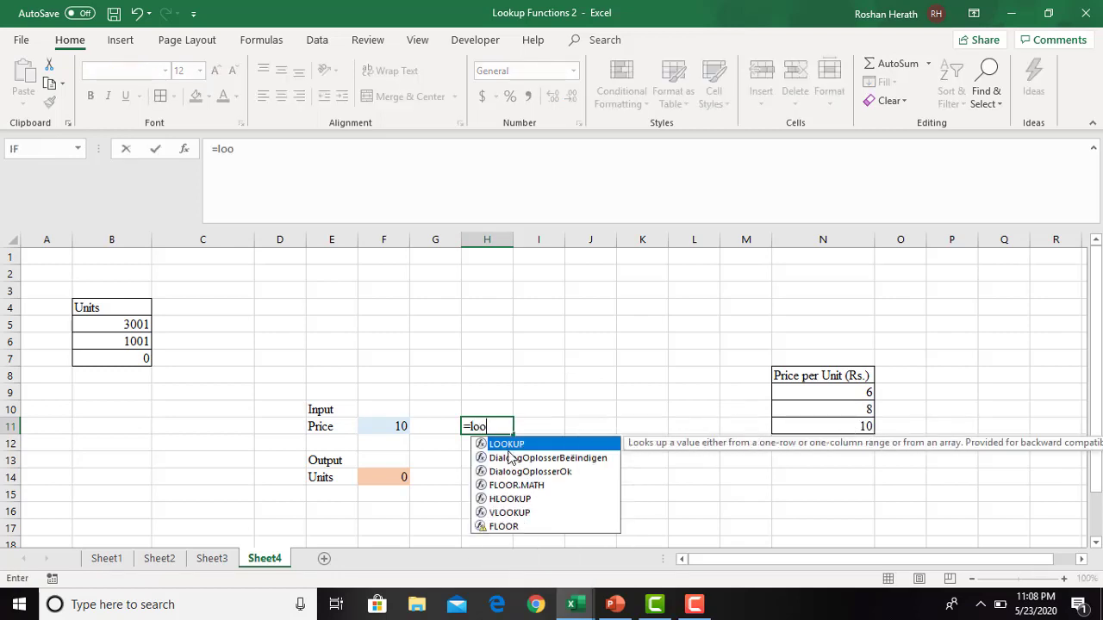
pyautogui.doubleClick(506, 445)
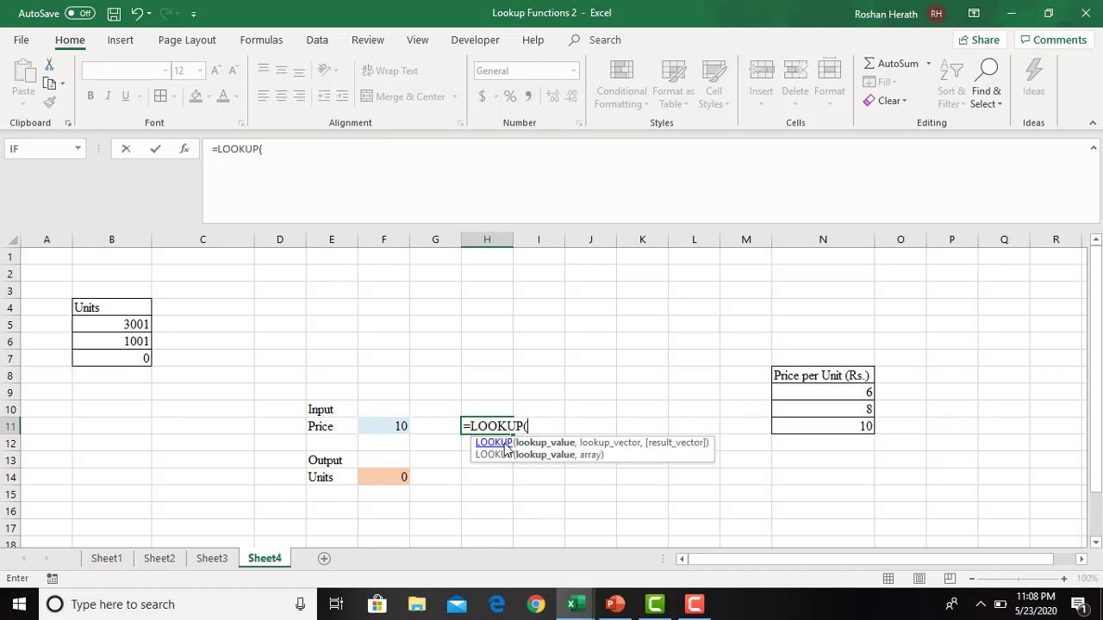
pyautogui.click(188, 150)
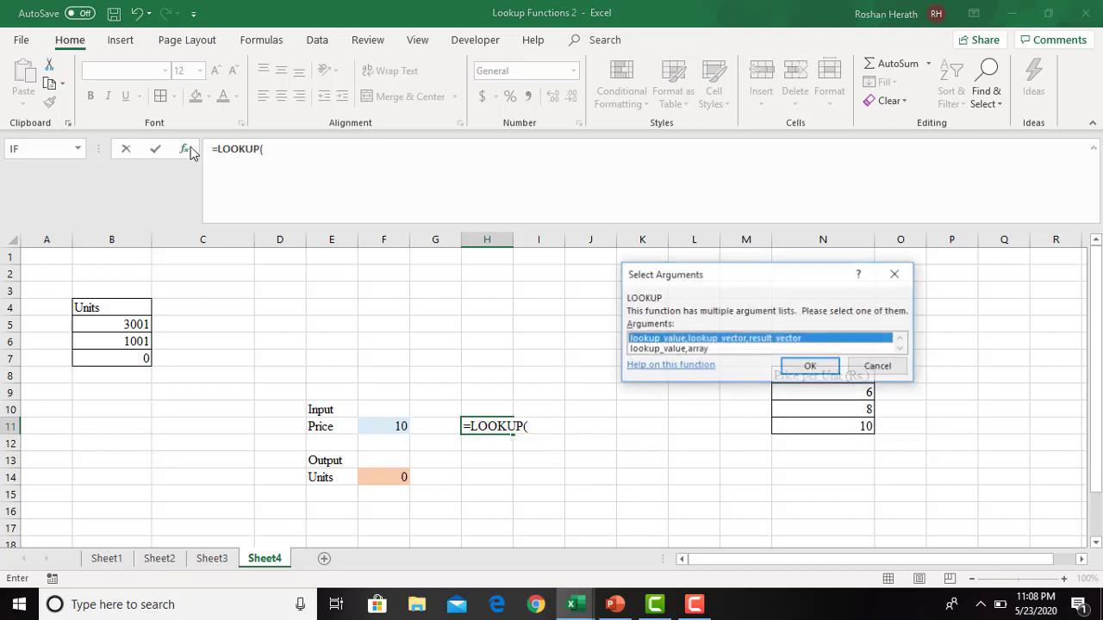
pyautogui.click(791, 368)
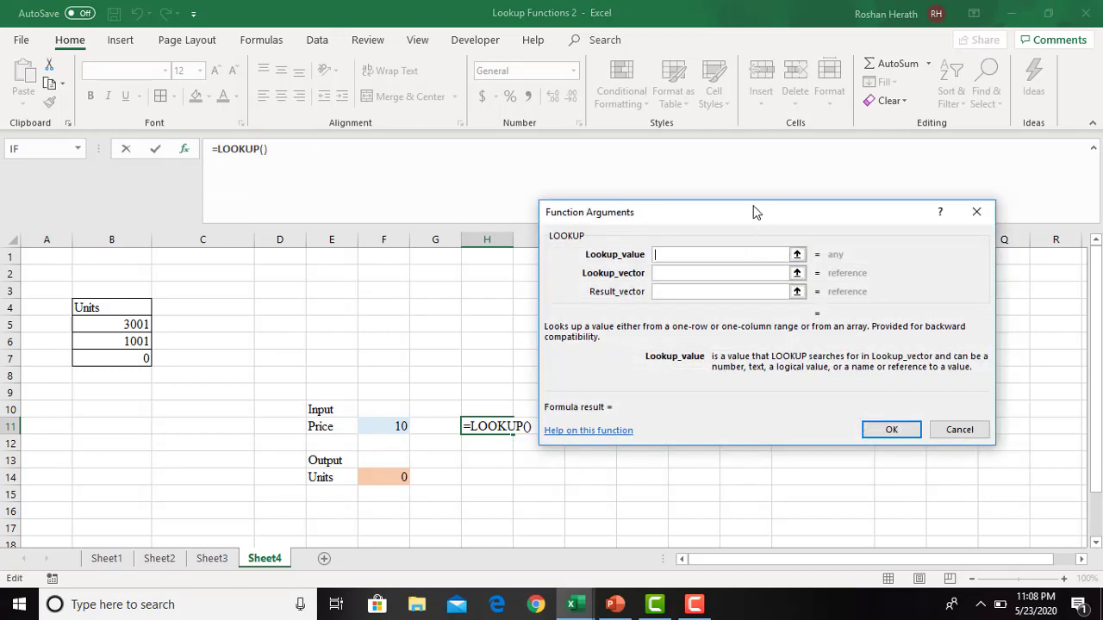
pyautogui.moveTo(755, 211); pyautogui.dragTo(664, 73)
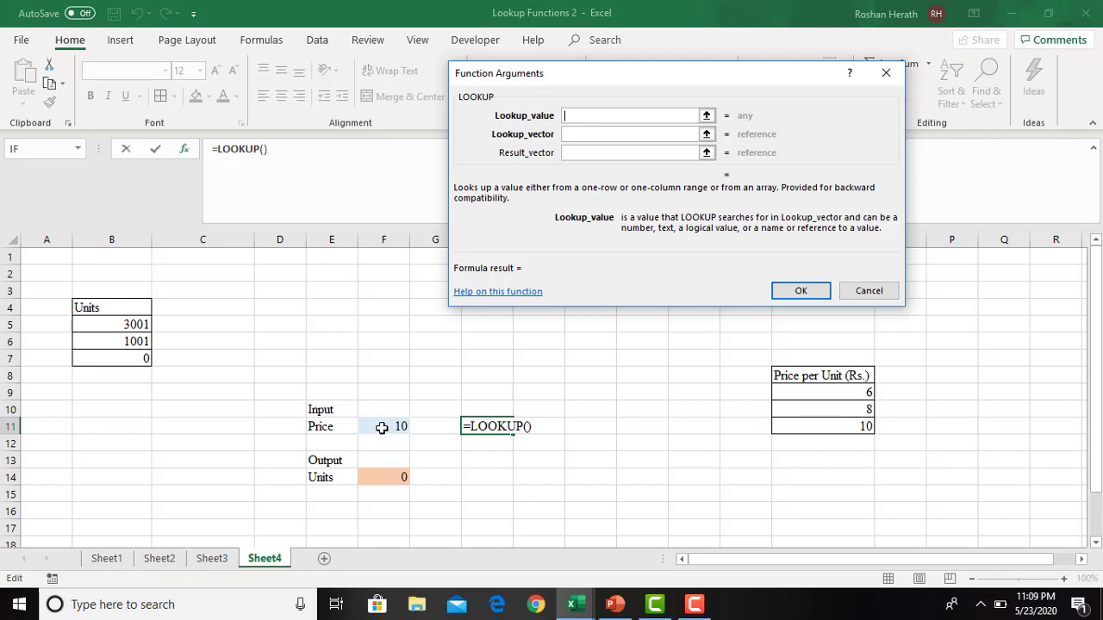
pyautogui.click(864, 299)
pyautogui.click(603, 439)
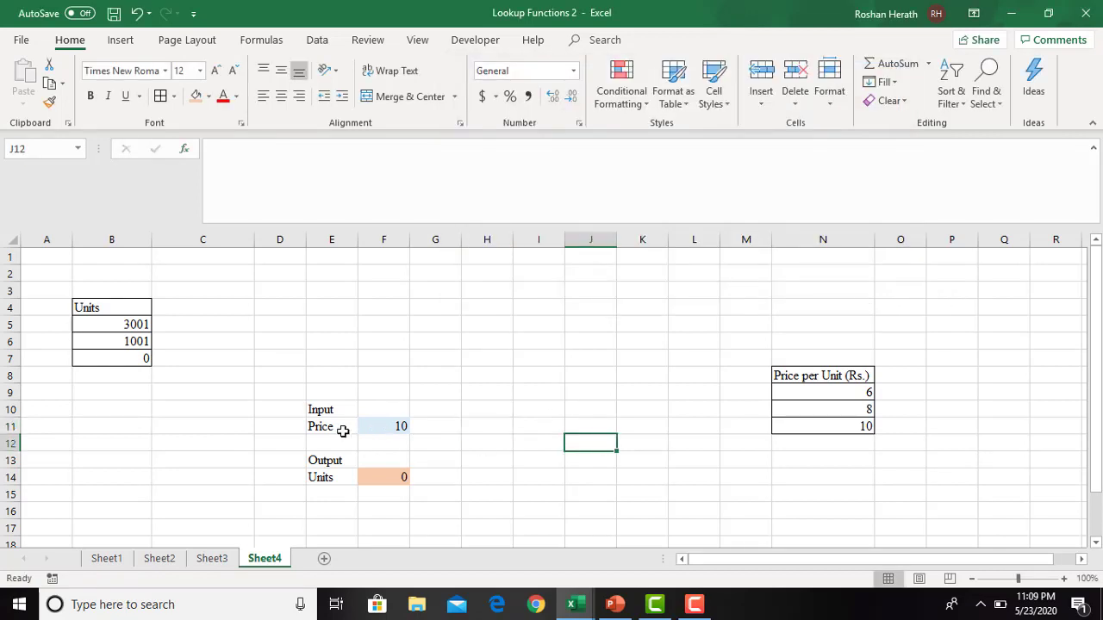
# - Copy the Input, Price, Output and Units labels from E10:E14 to I10:I14
pyautogui.moveTo(343, 407); pyautogui.dragTo(330, 472)
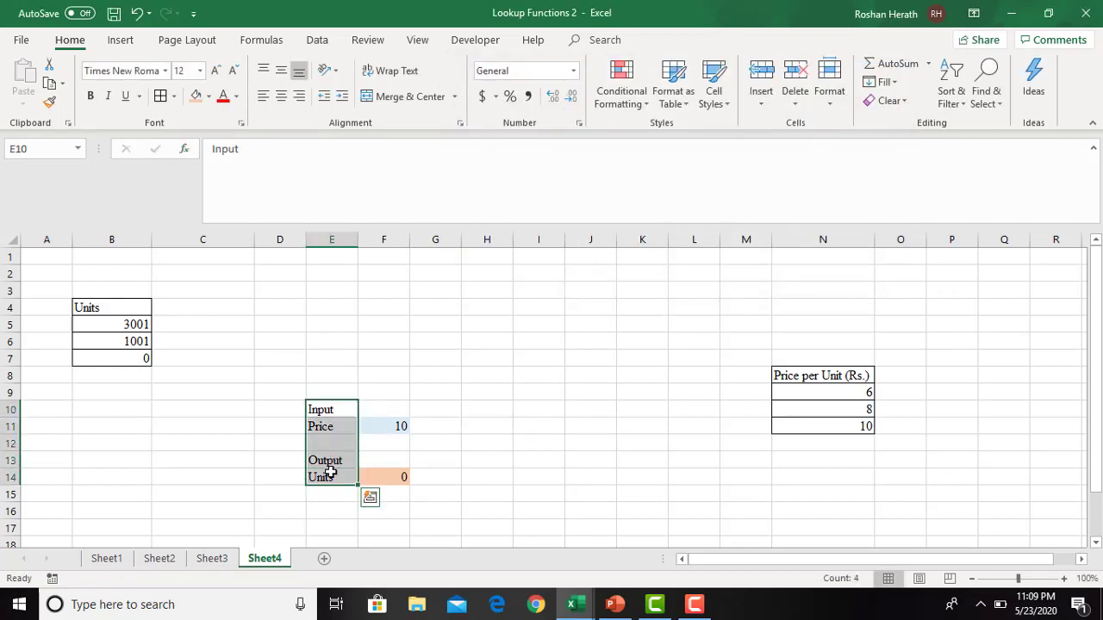
pyautogui.hotkey('ctrl', 'c')
pyautogui.click(526, 406)
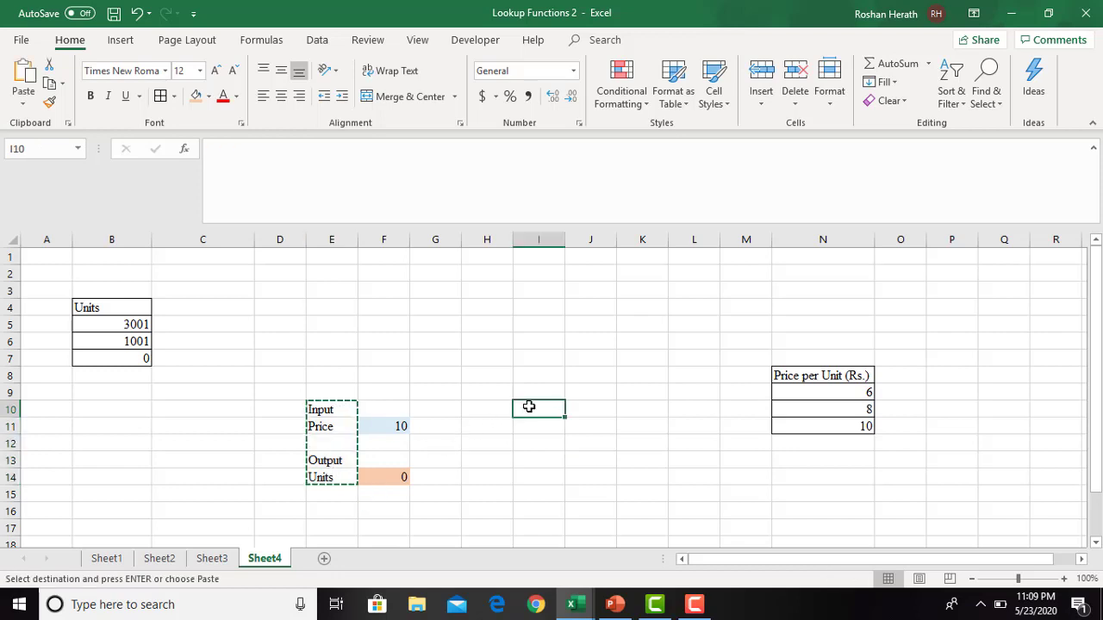
pyautogui.hotkey('ctrl', 'v')
# - Fill the new Units output cell J14 with light orange and the Price input cell J11 with light blue
pyautogui.click(610, 426)
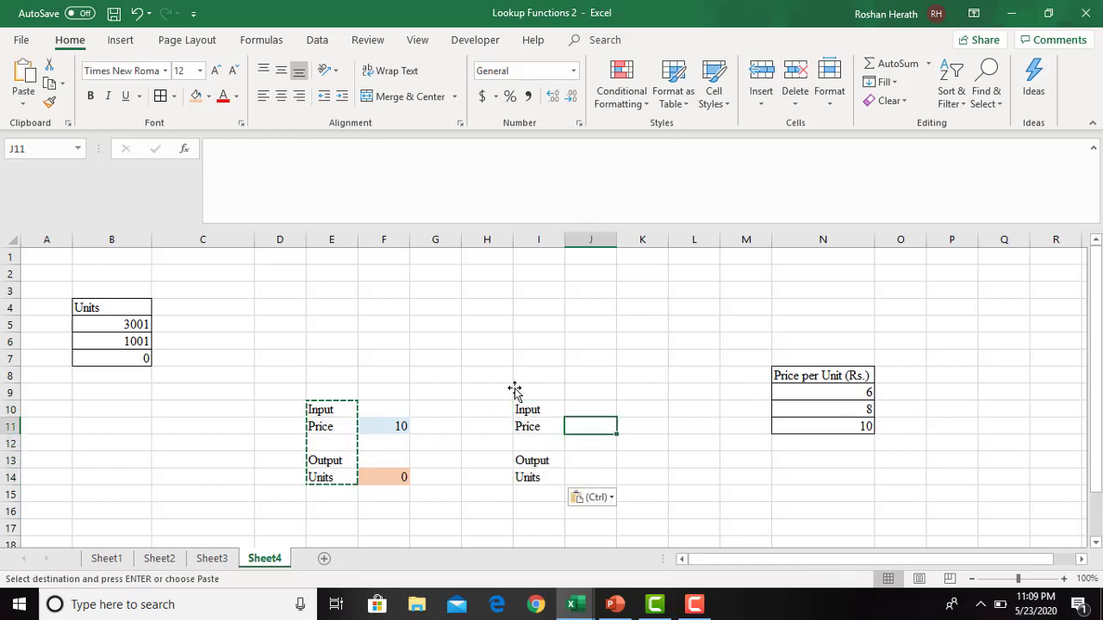
pyautogui.click(576, 476)
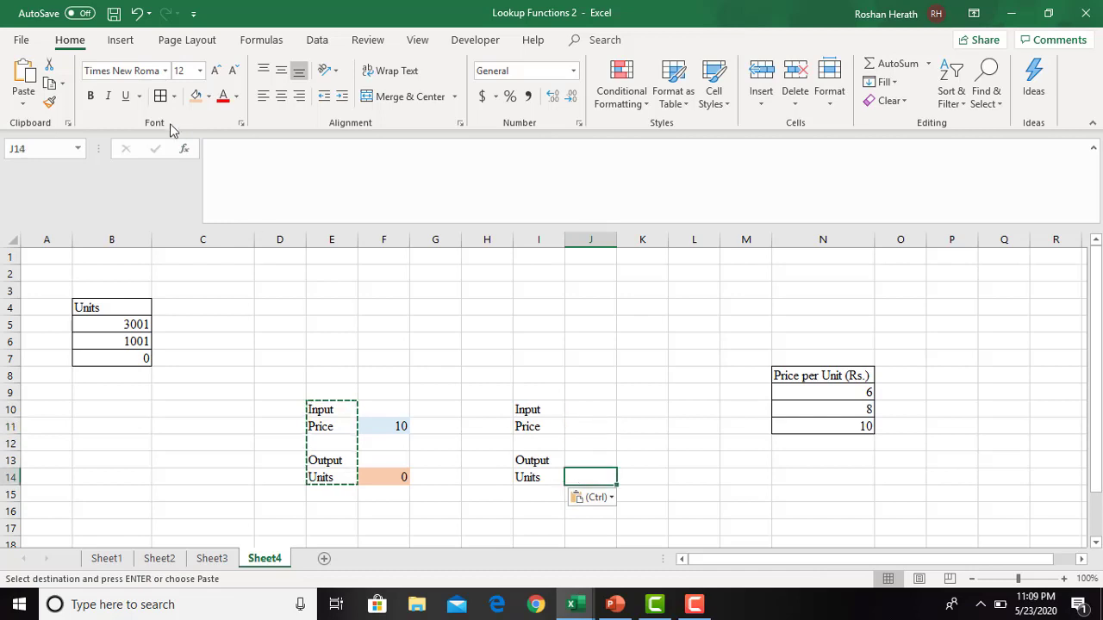
pyautogui.click(201, 95)
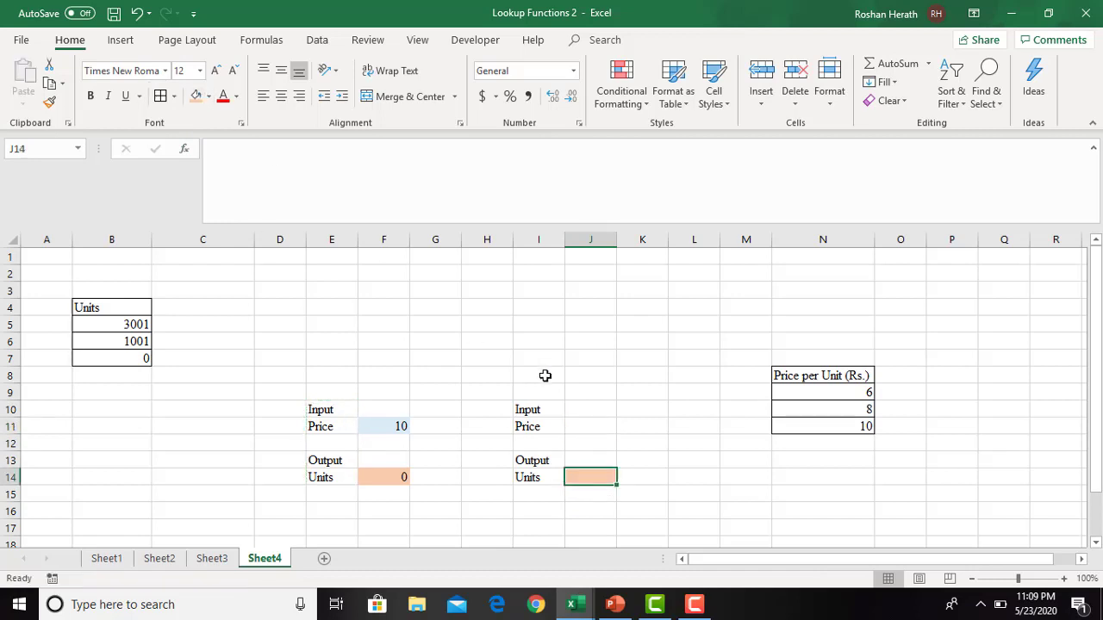
pyautogui.click(588, 426)
pyautogui.click(209, 96)
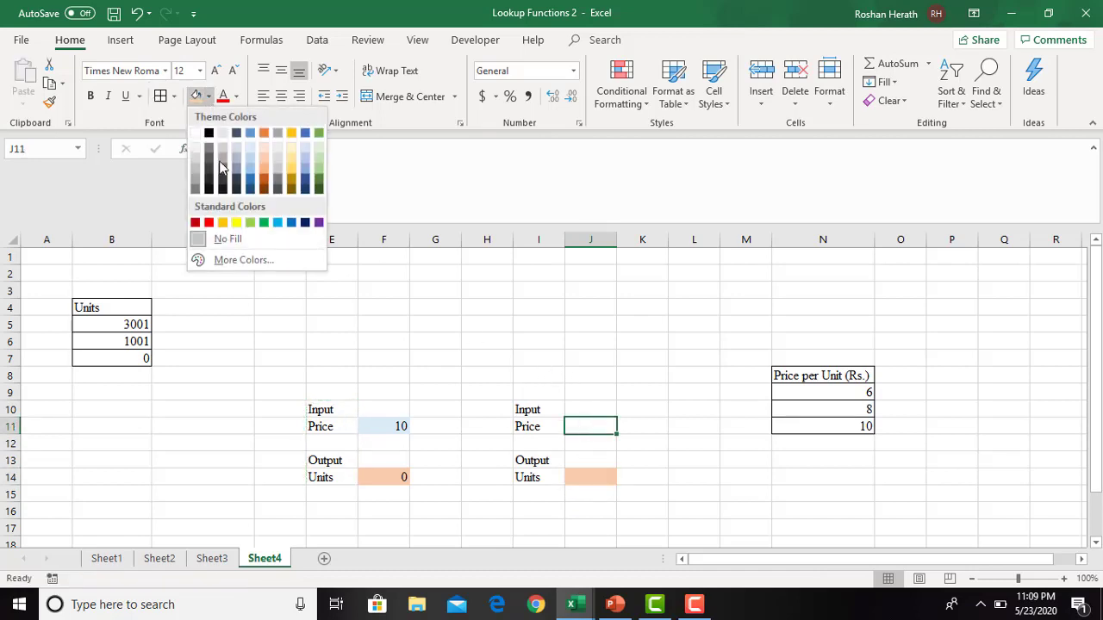
pyautogui.click(248, 160)
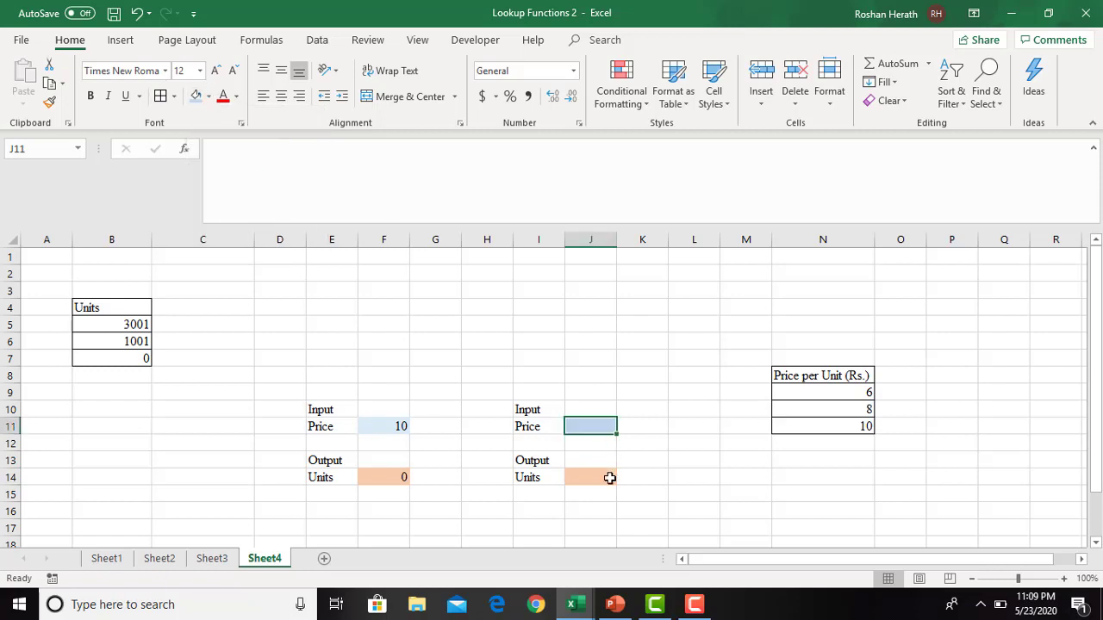
# - Enter 8 as the input price in J11
pyautogui.click(582, 475)
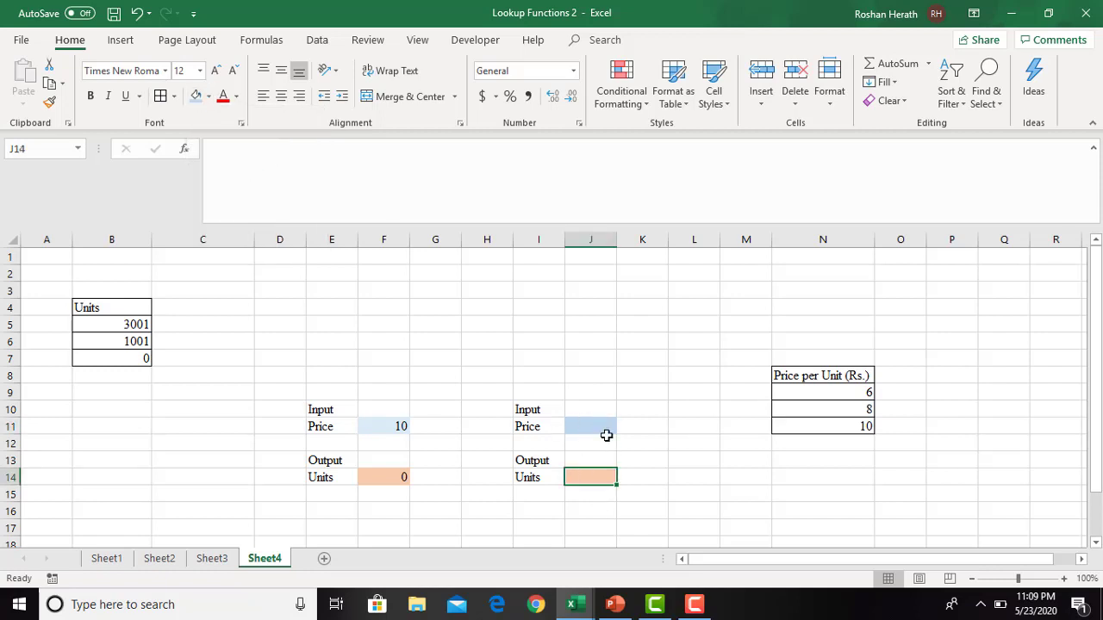
pyautogui.click(594, 431)
pyautogui.write('8')
pyautogui.press('Return')
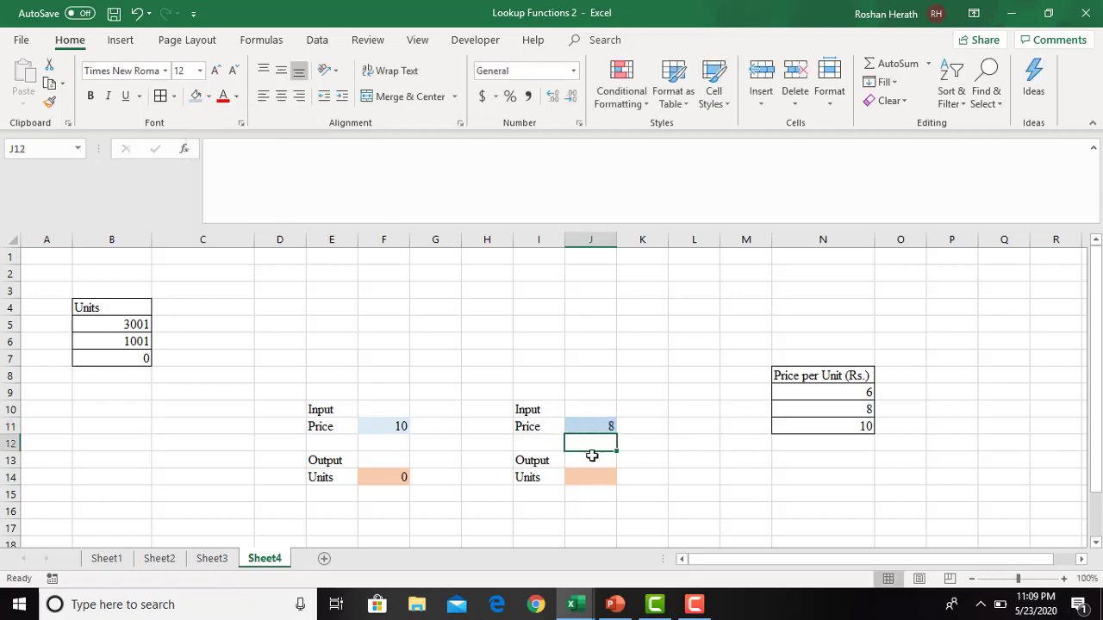
# - Start a LOOKUP formula in J14 using the lookup_value, lookup_vector, result_vector form, with $J$11 as the lookup value
pyautogui.click(585, 477)
pyautogui.write('=')
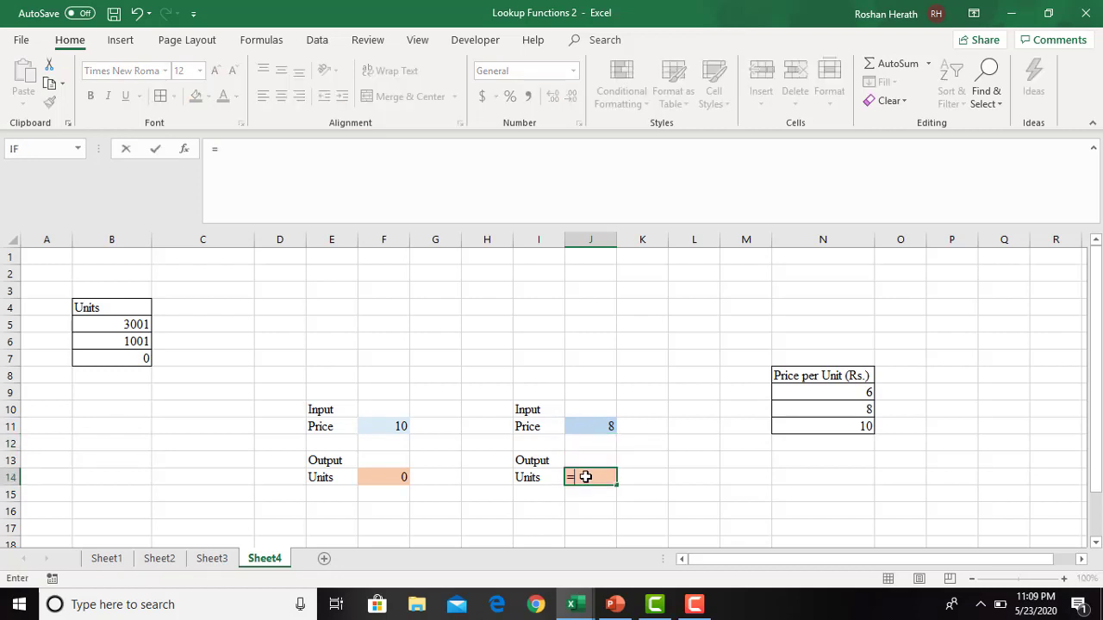
pyautogui.write('look')
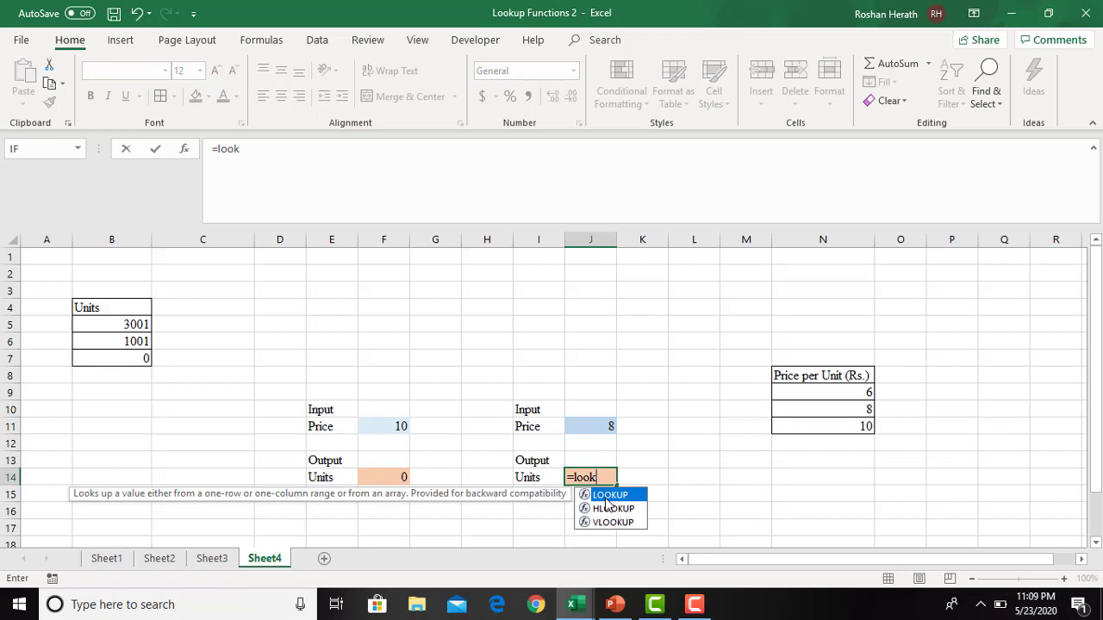
pyautogui.press('Tab')
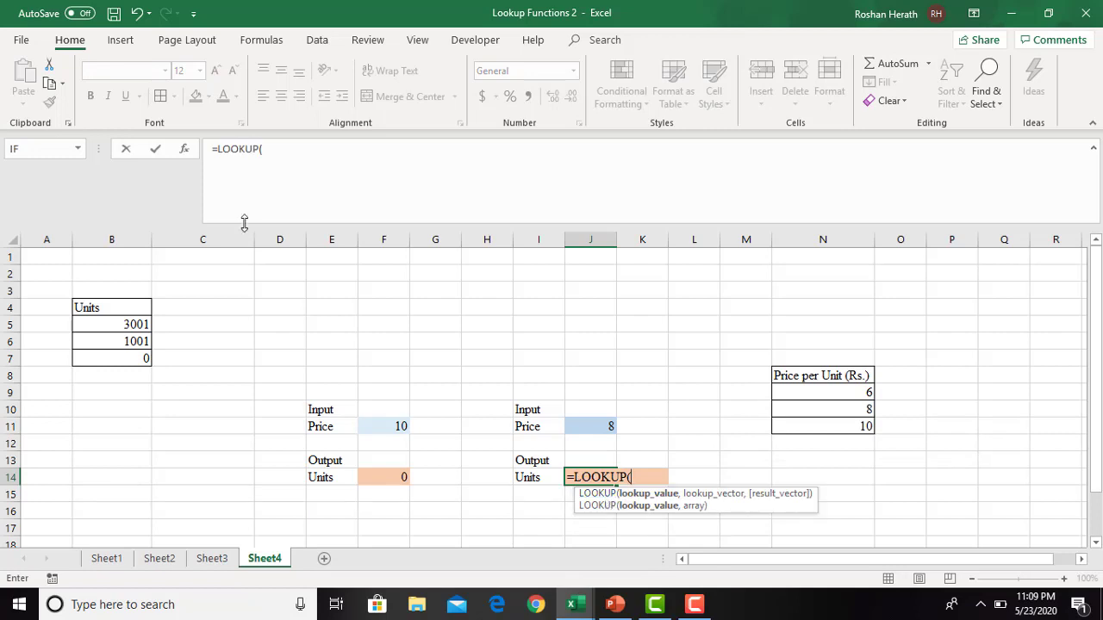
pyautogui.click(184, 150)
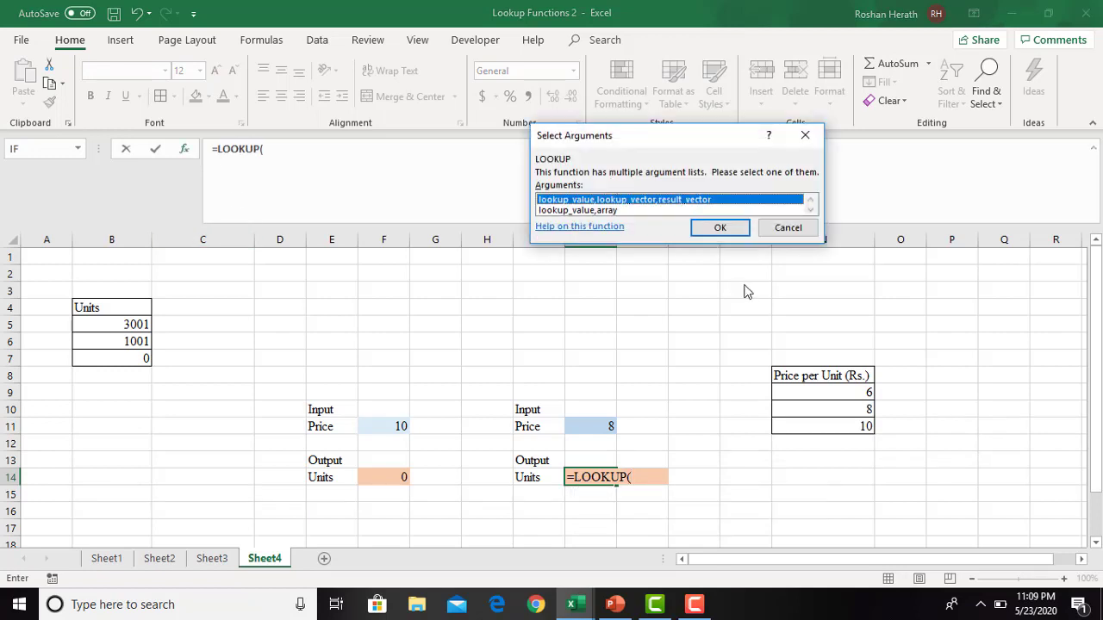
pyautogui.click(719, 228)
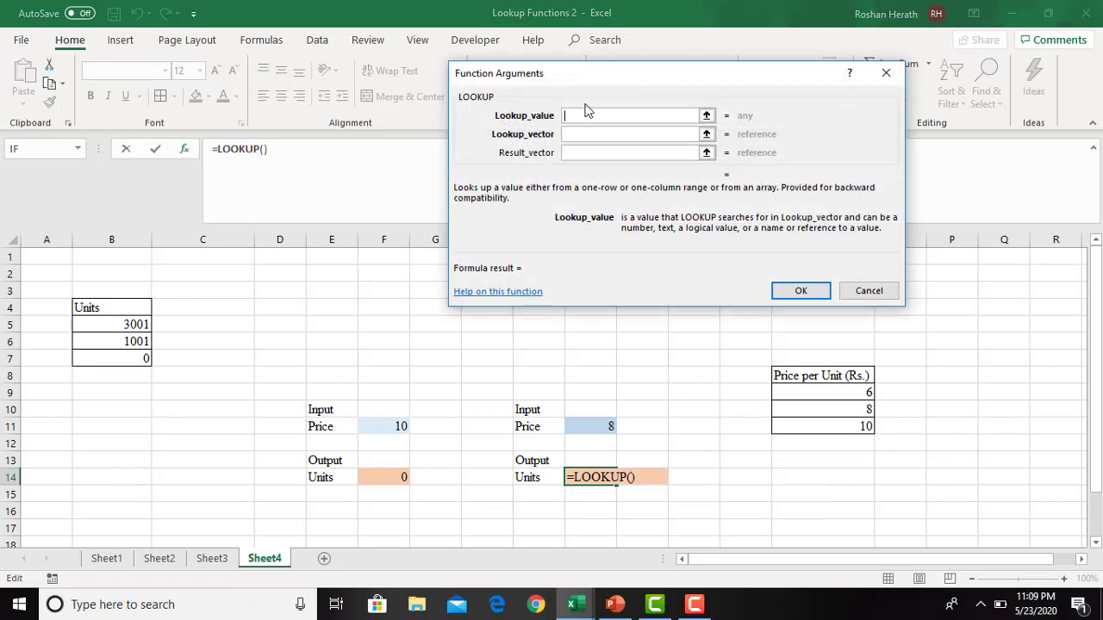
pyautogui.click(575, 427)
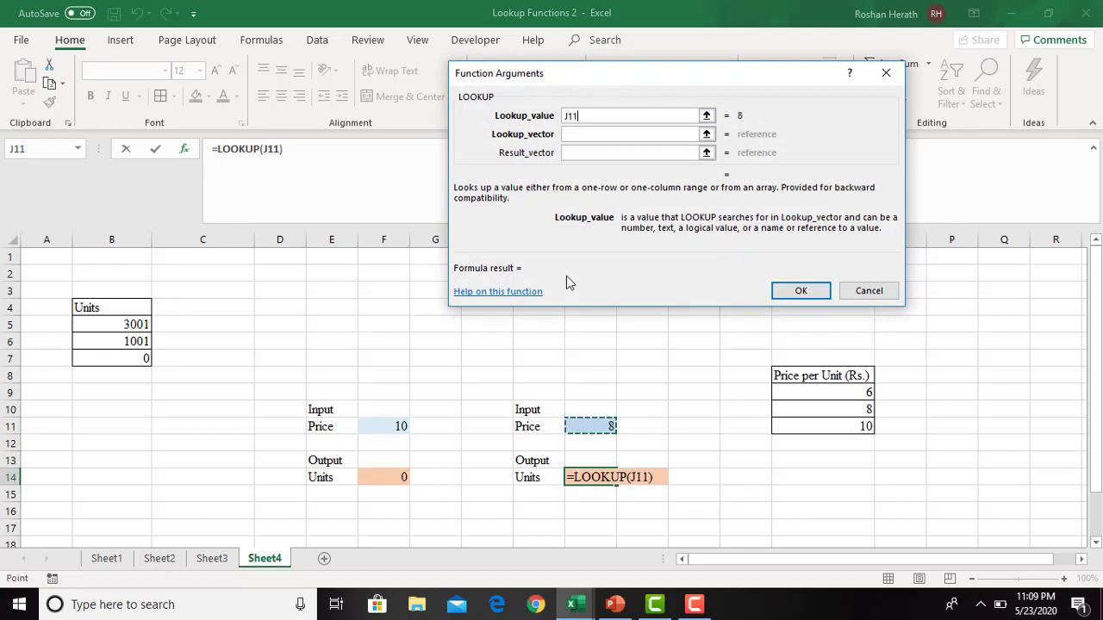
pyautogui.press('F4')
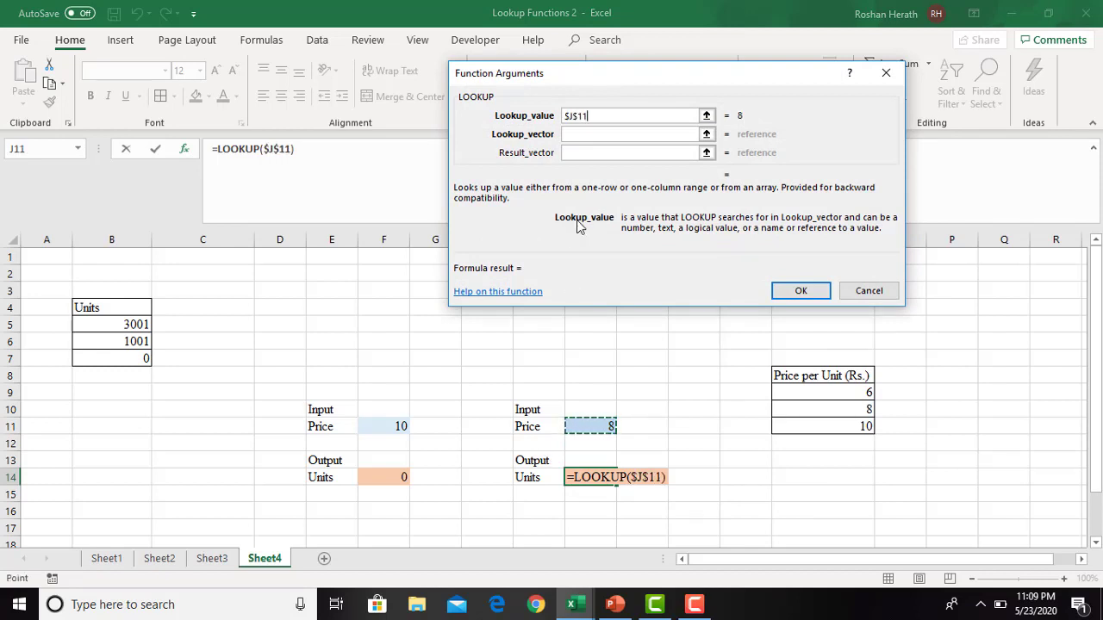
# - Set the lookup vector to the price range N9:N11 as the absolute reference $N$9:$N$11
pyautogui.click(582, 134)
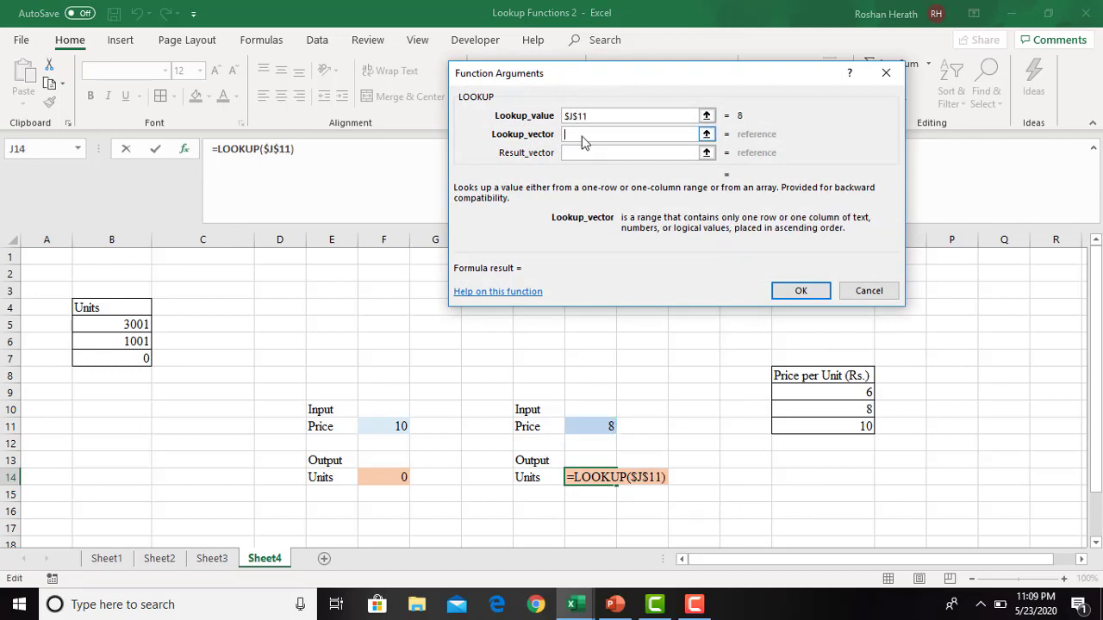
pyautogui.moveTo(808, 393); pyautogui.dragTo(812, 426)
pyautogui.moveTo(625, 135); pyautogui.dragTo(585, 138)
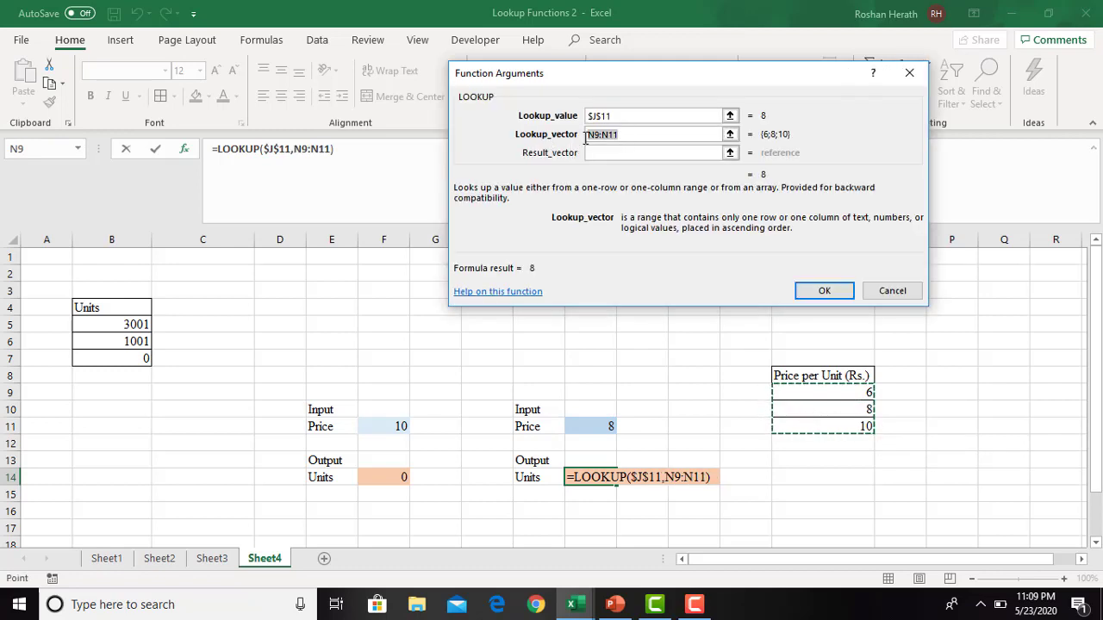
pyautogui.press('F4')
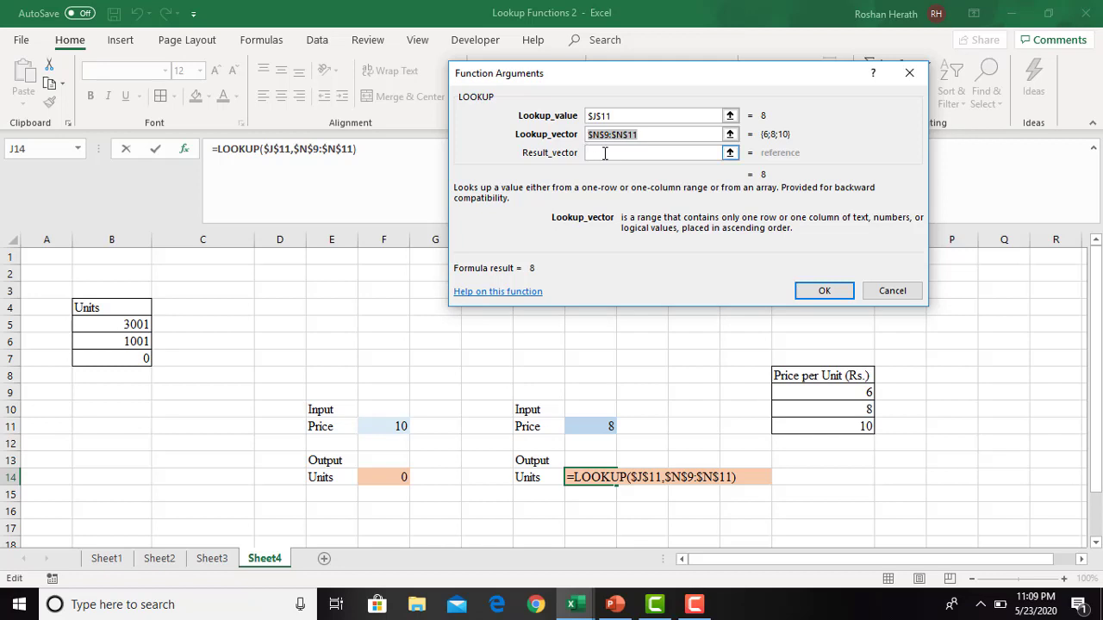
# - Set the result vector to the Units range as the absolute reference $B$5:$B$7 and finish the LOOKUP formula
pyautogui.click(604, 153)
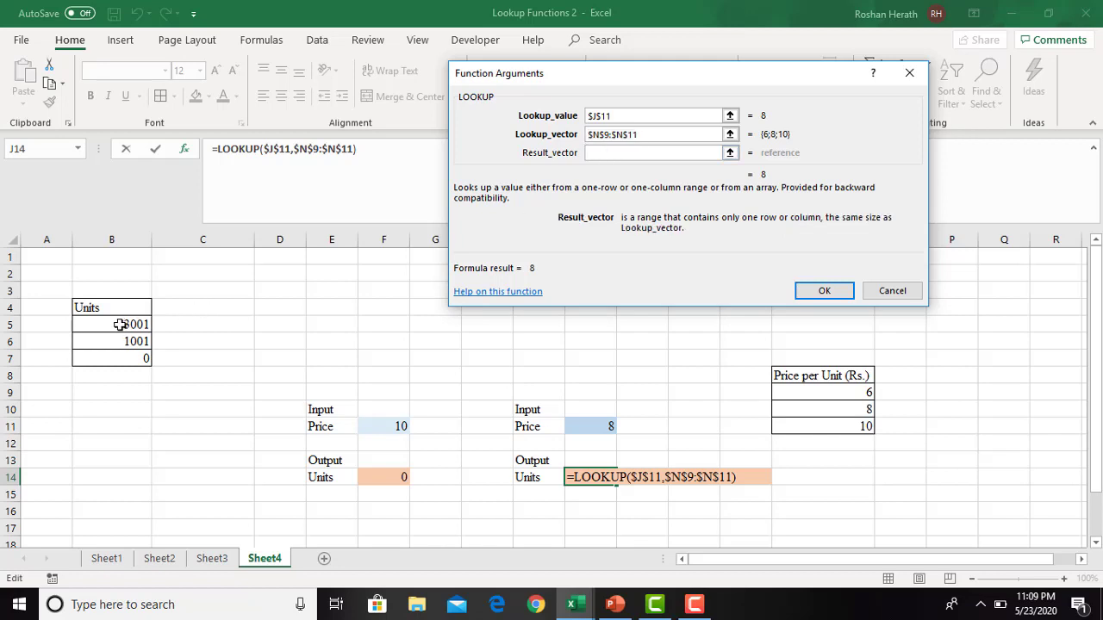
pyautogui.moveTo(121, 324); pyautogui.dragTo(112, 359)
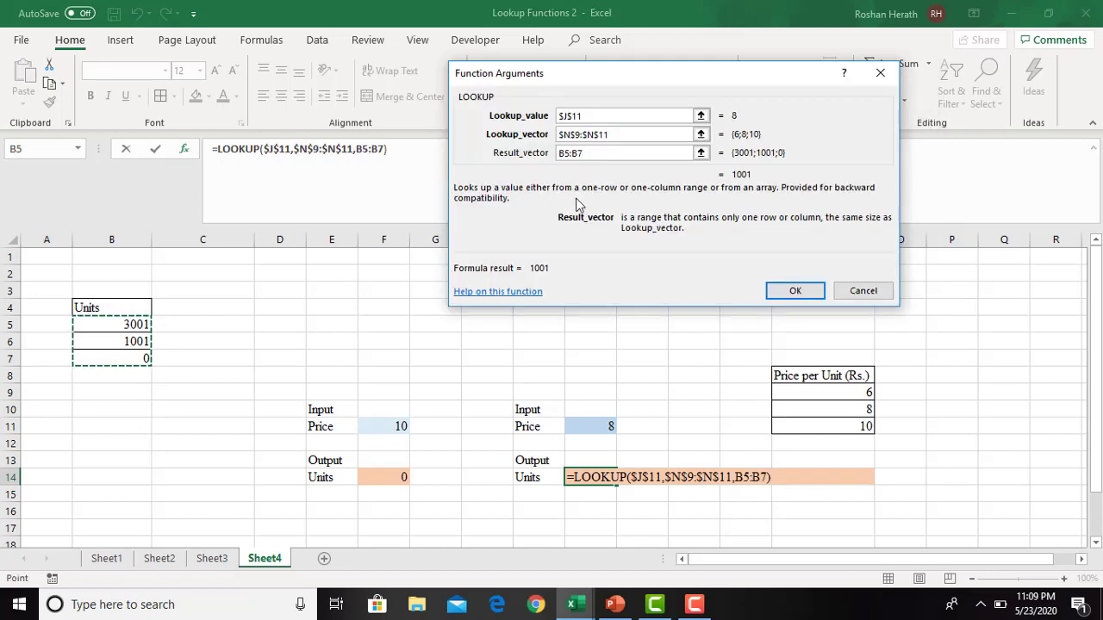
pyautogui.moveTo(593, 153); pyautogui.dragTo(541, 159)
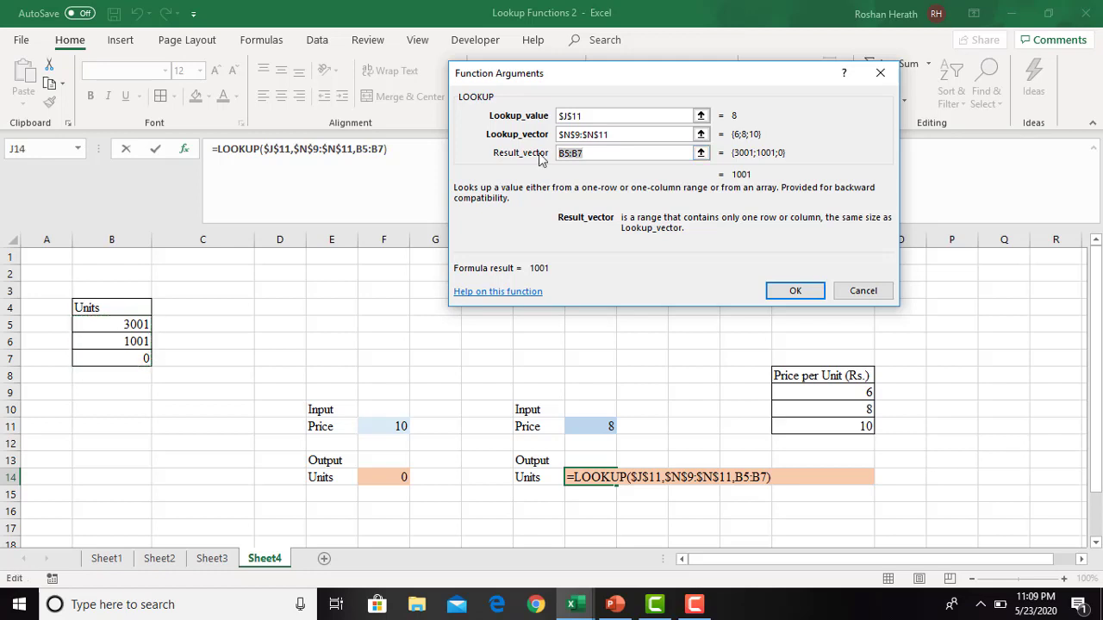
pyautogui.press('F4')
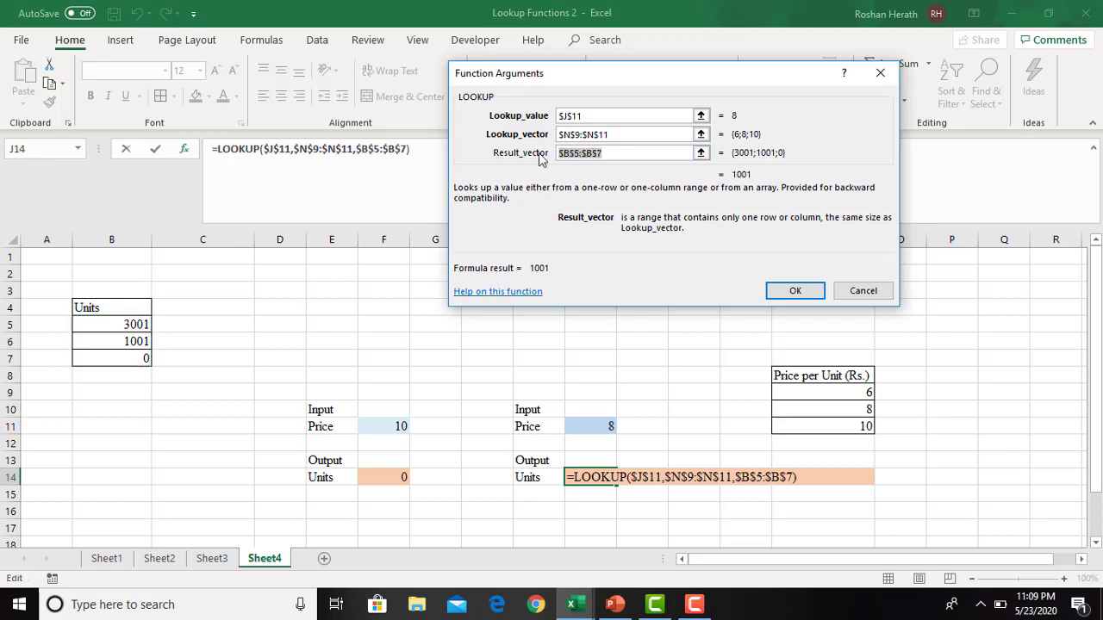
pyautogui.click(794, 291)
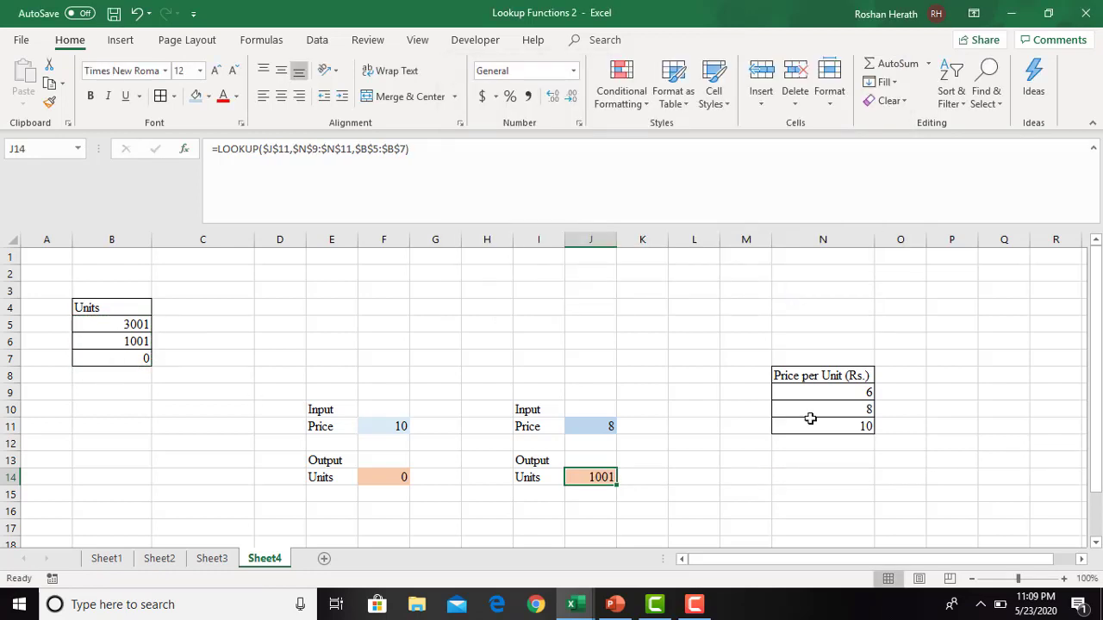
# - Change the input price in J11 to 10
pyautogui.click(600, 421)
pyautogui.write('10')
pyautogui.press('Return')
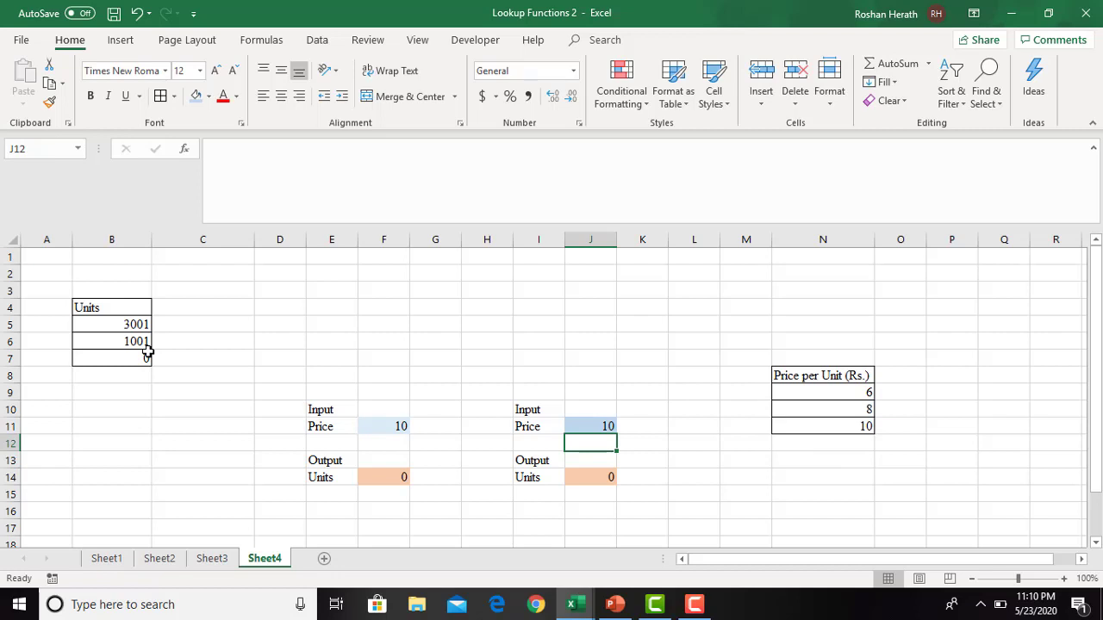
pyautogui.click(514, 362)
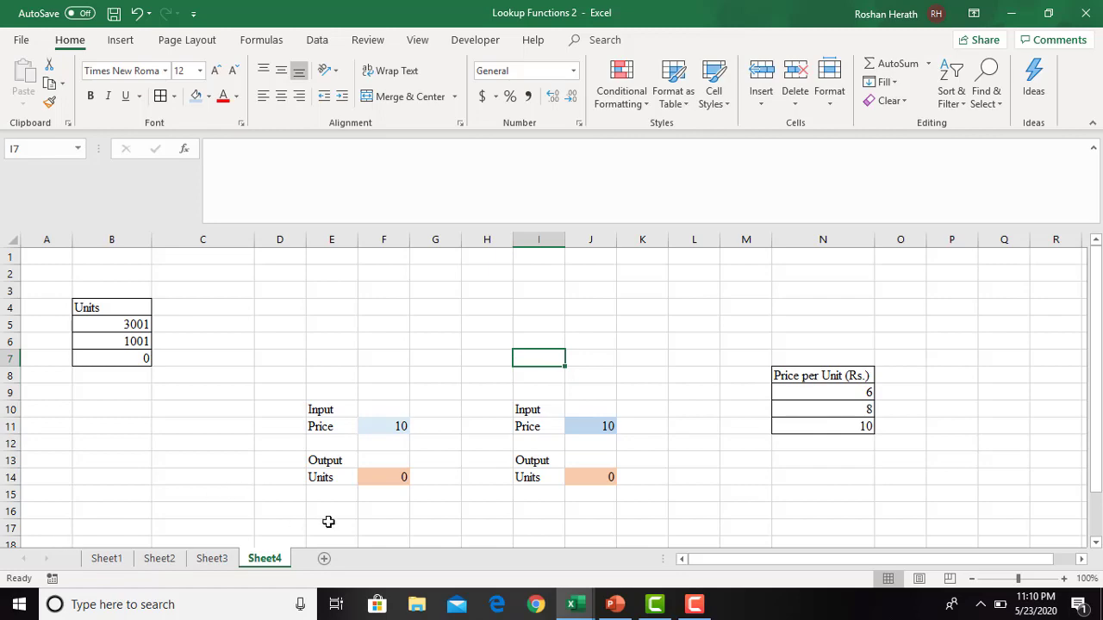
# - Copy the horizontal Units and Price per Unit table from Sheet1 E20:H21 to B17 on Sheet4 and autofit column B
pyautogui.scroll(-2, 552, 396)
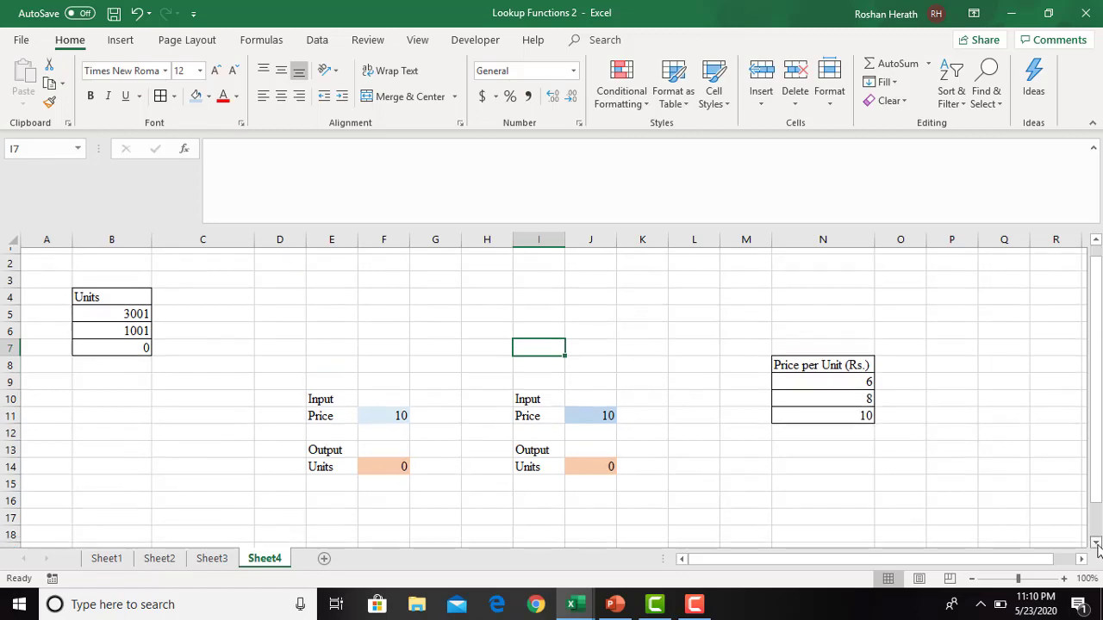
pyautogui.click(107, 562)
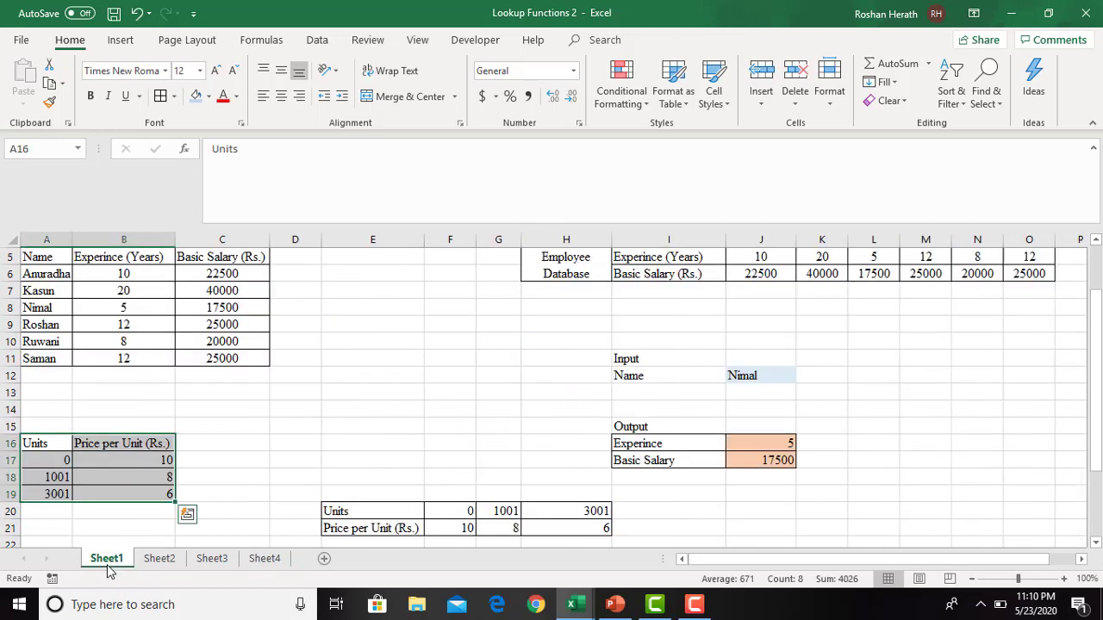
pyautogui.click(363, 511)
pyautogui.moveTo(460, 513); pyautogui.dragTo(566, 524)
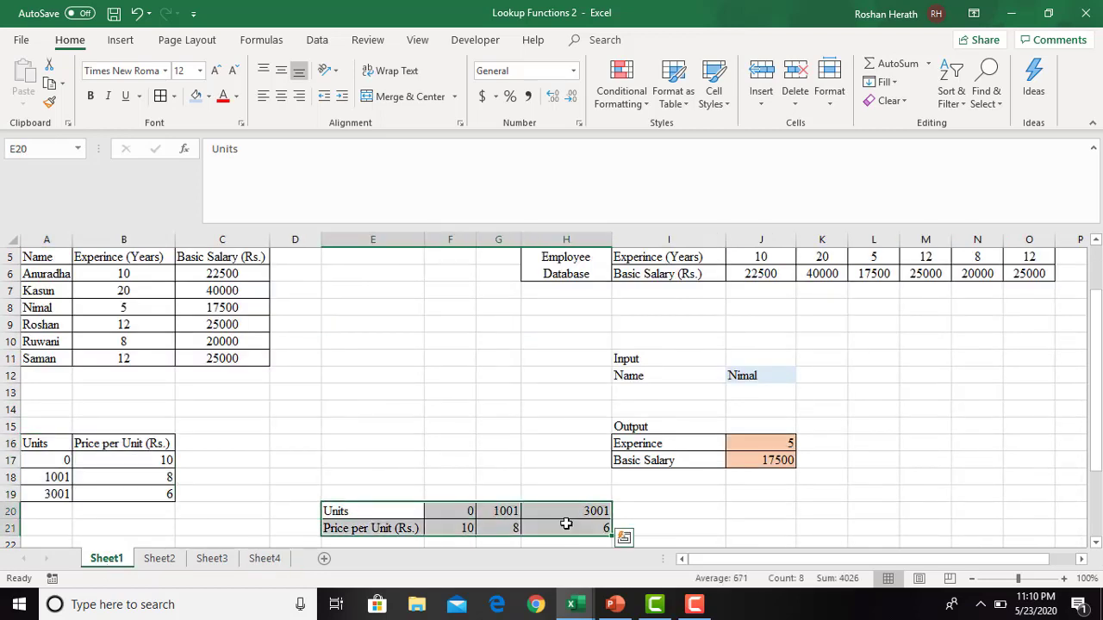
pyautogui.hotkey('ctrl', 'c')
pyautogui.click(256, 560)
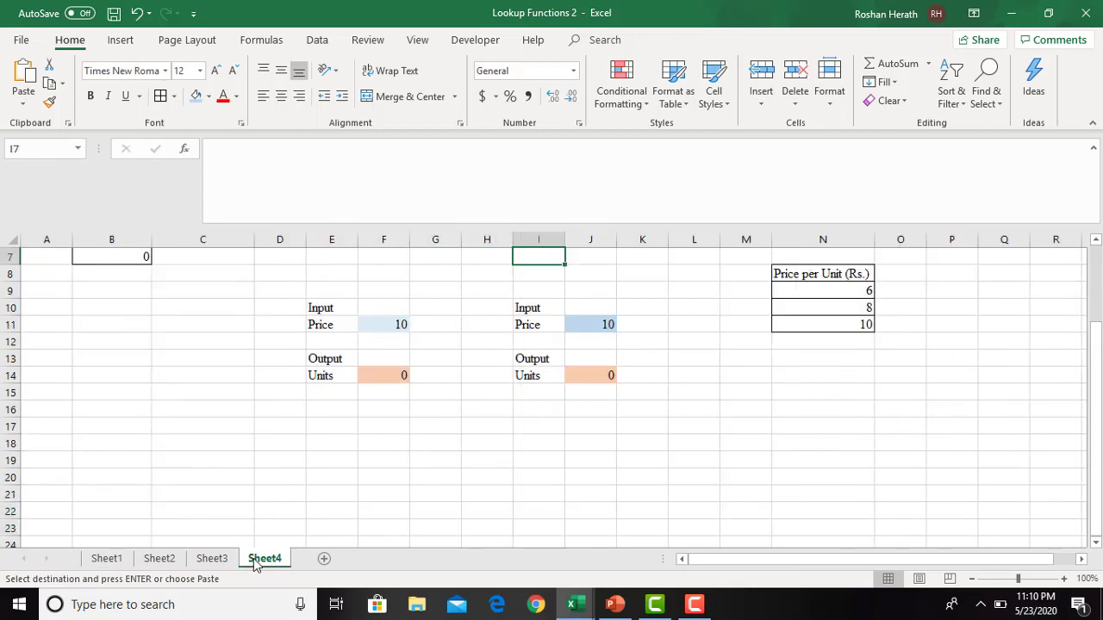
pyautogui.click(125, 423)
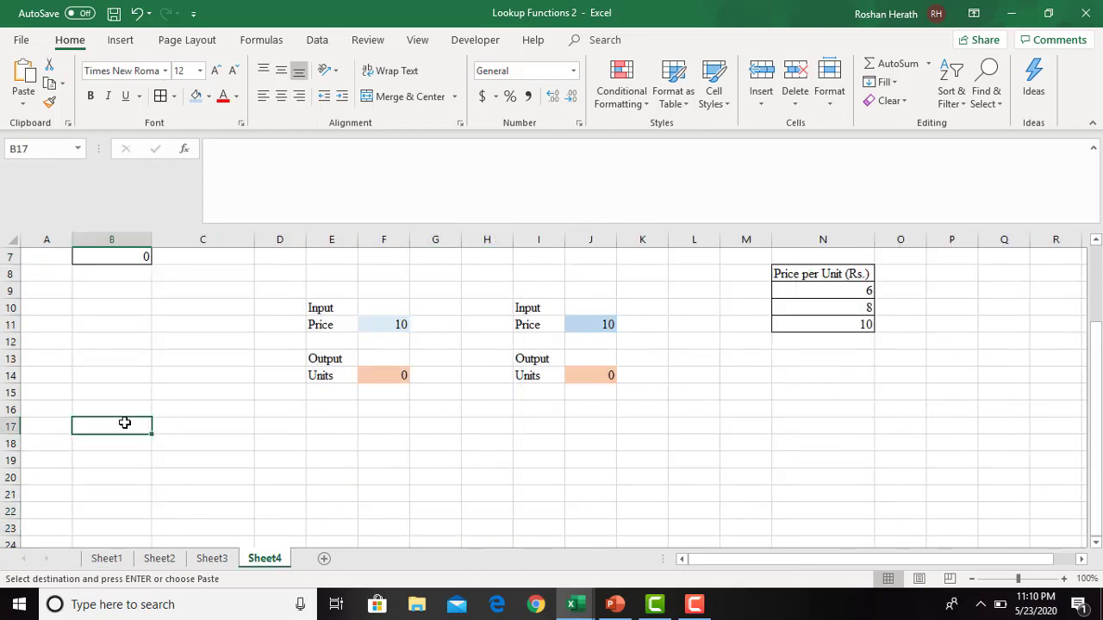
pyautogui.hotkey('ctrl', 'v')
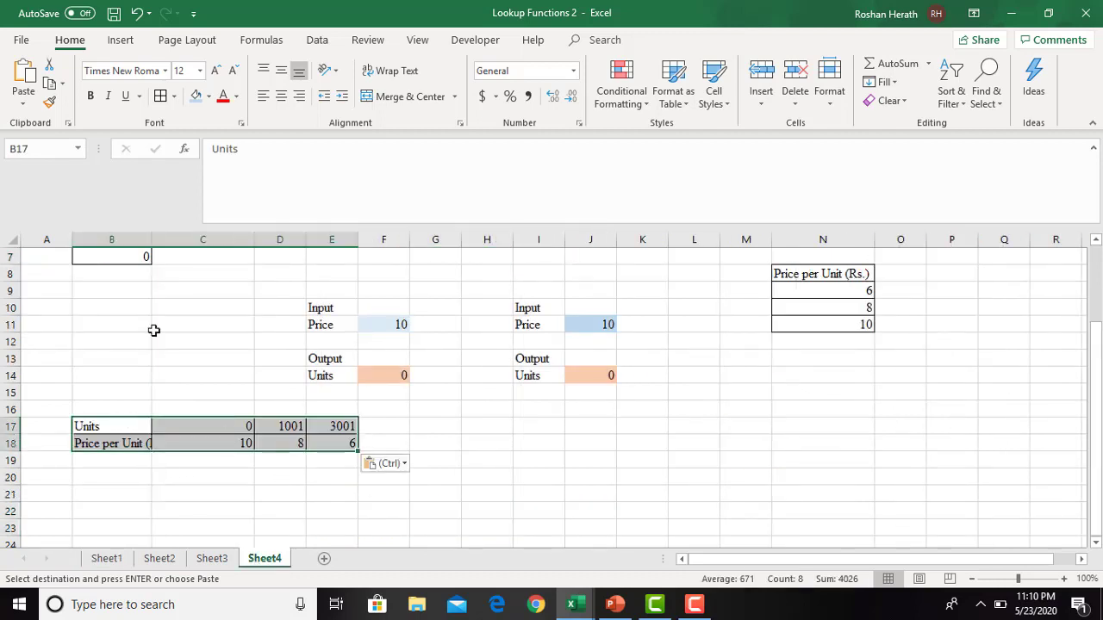
pyautogui.doubleClick(152, 239)
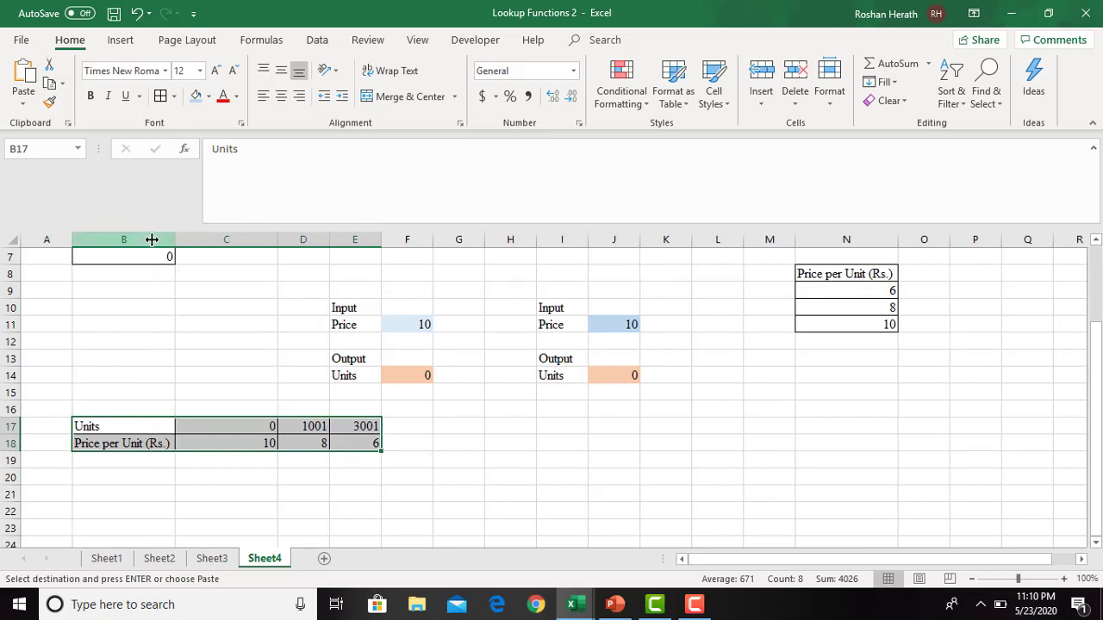
pyautogui.click(256, 496)
pyautogui.click(217, 521)
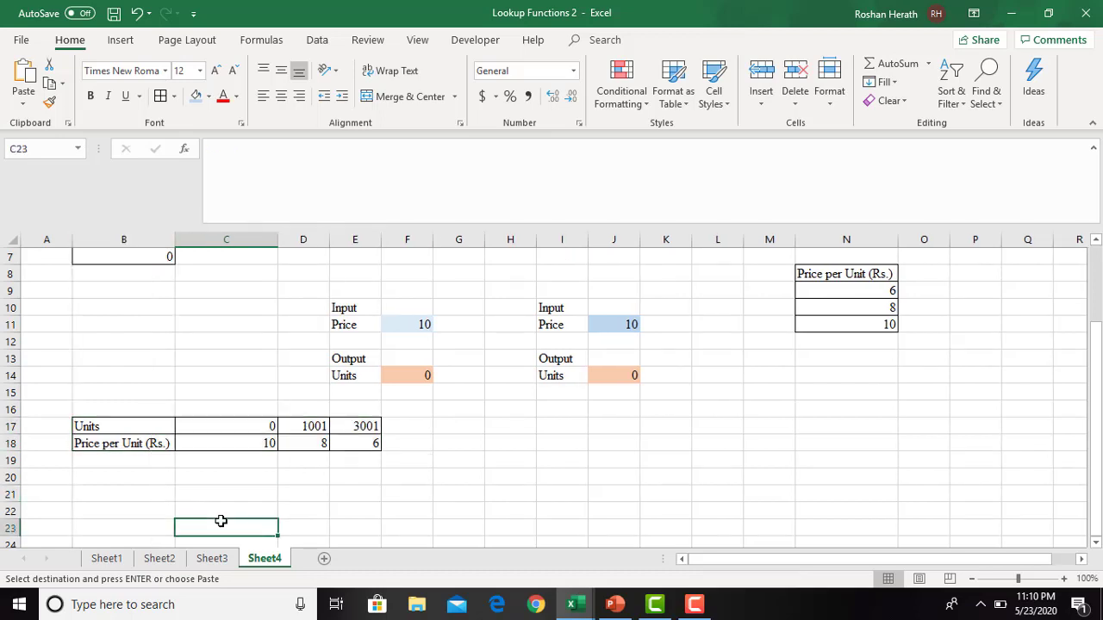
pyautogui.click(320, 513)
pyautogui.click(173, 508)
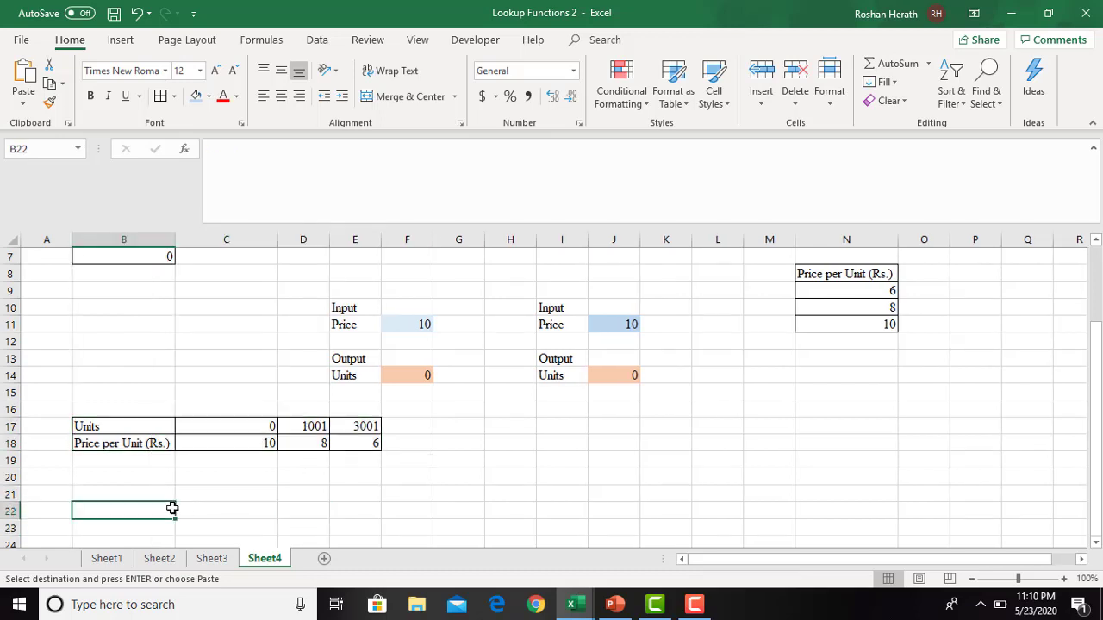
pyautogui.click(256, 510)
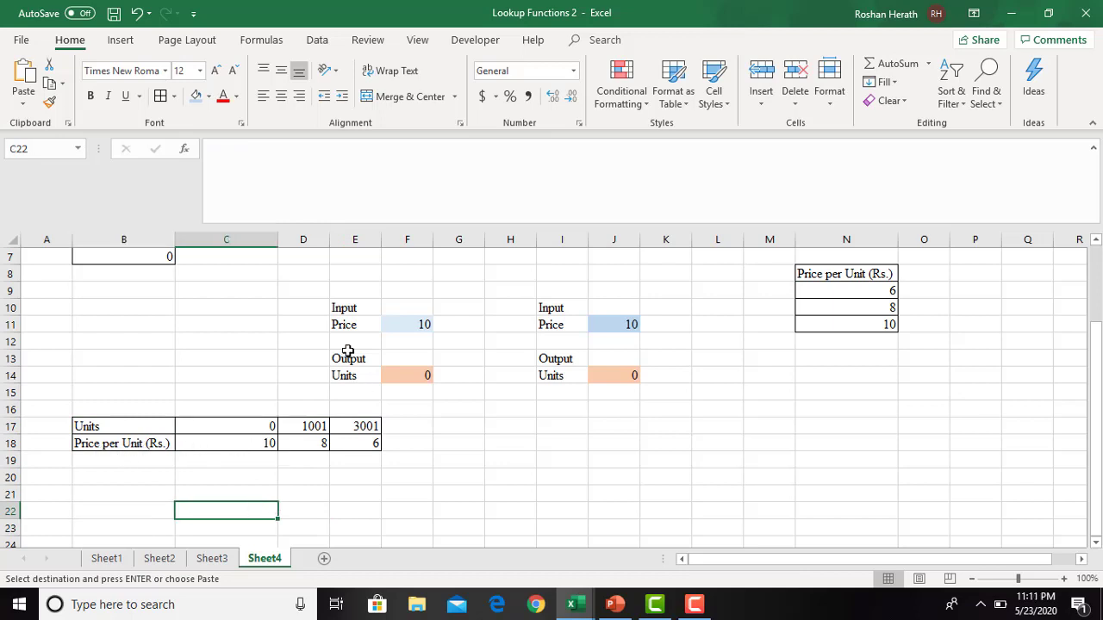
# - Copy the Input, Price, Output and Units labels from E10:E14 to B22:B26
pyautogui.moveTo(346, 303); pyautogui.dragTo(349, 370)
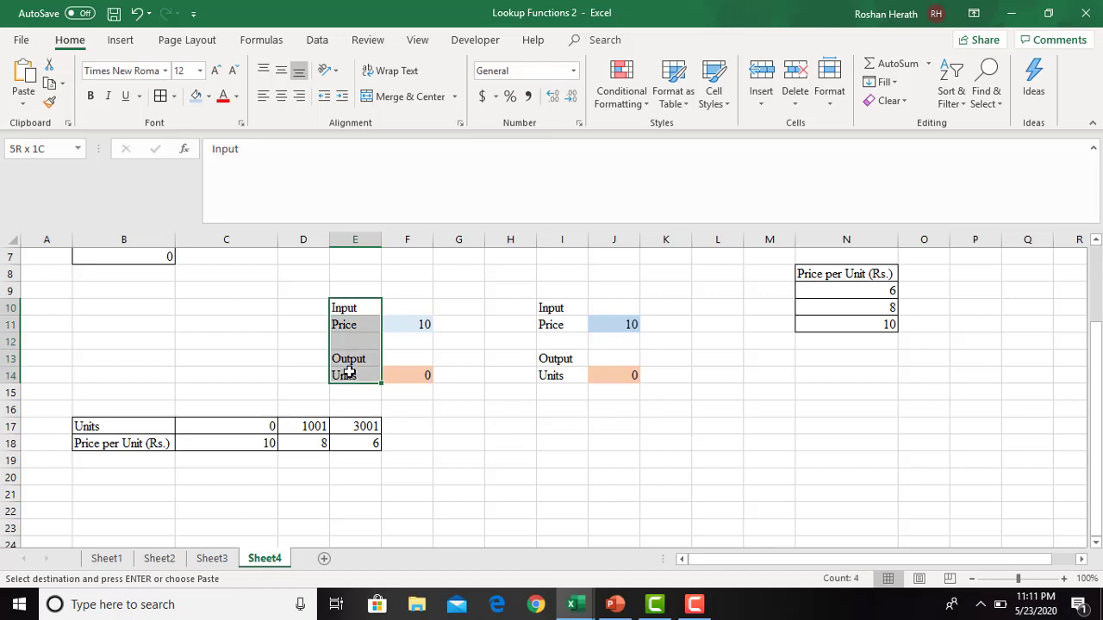
pyautogui.hotkey('ctrl', 'c')
pyautogui.hotkey('ctrl', 'v')
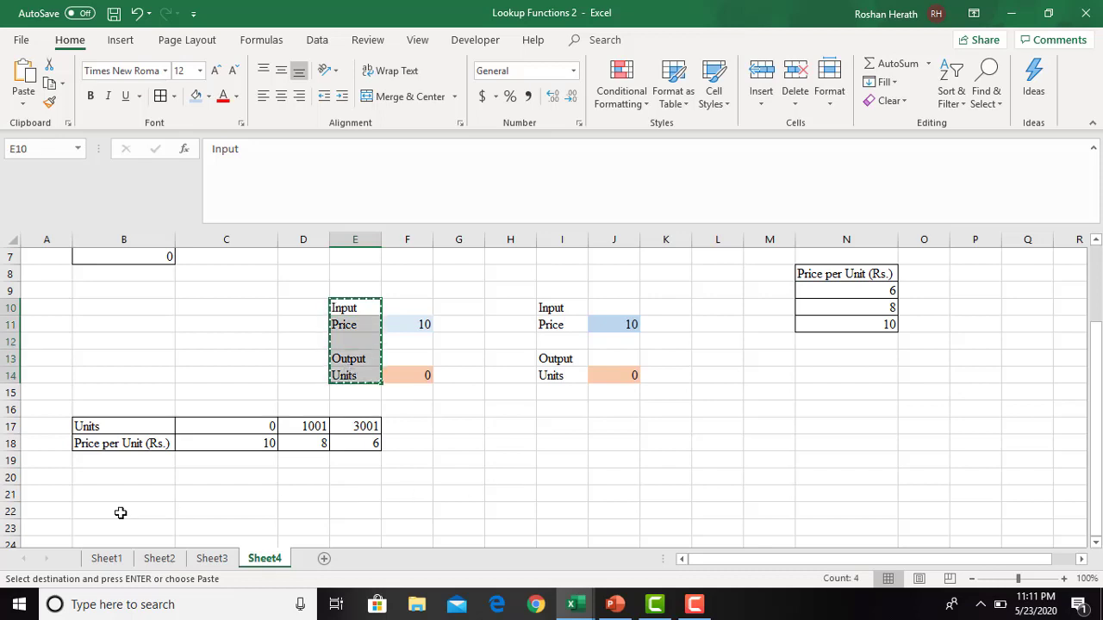
pyautogui.click(118, 511)
pyautogui.hotkey('ctrl', 'v')
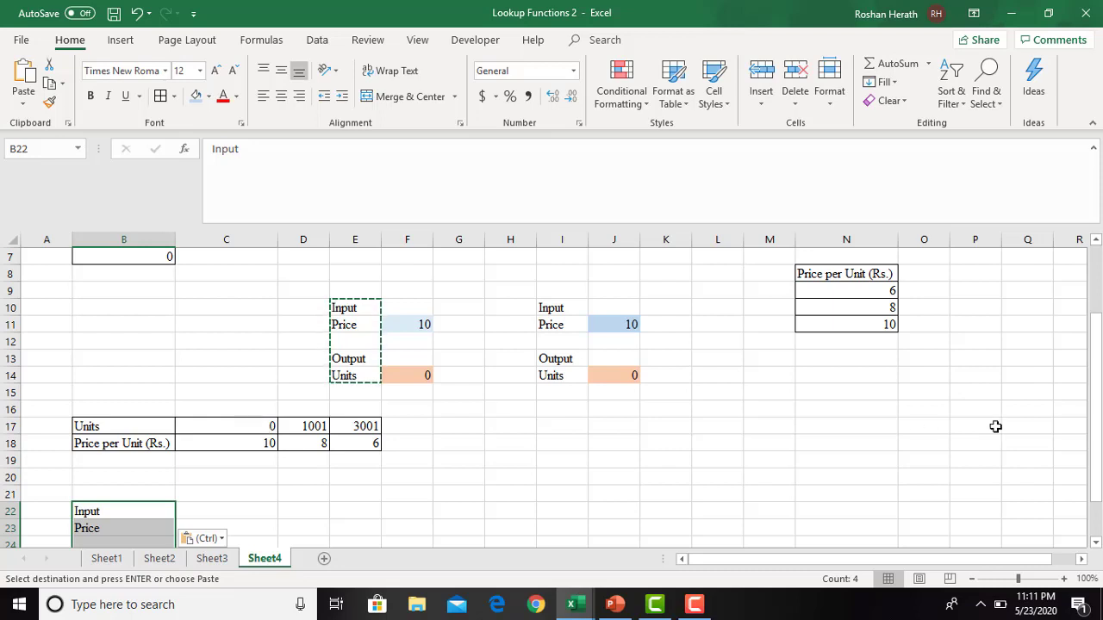
# - Fill the Price input cell C23 with light blue and the Units output cell C26 with light orange
pyautogui.scroll(-1, 1095, 489)
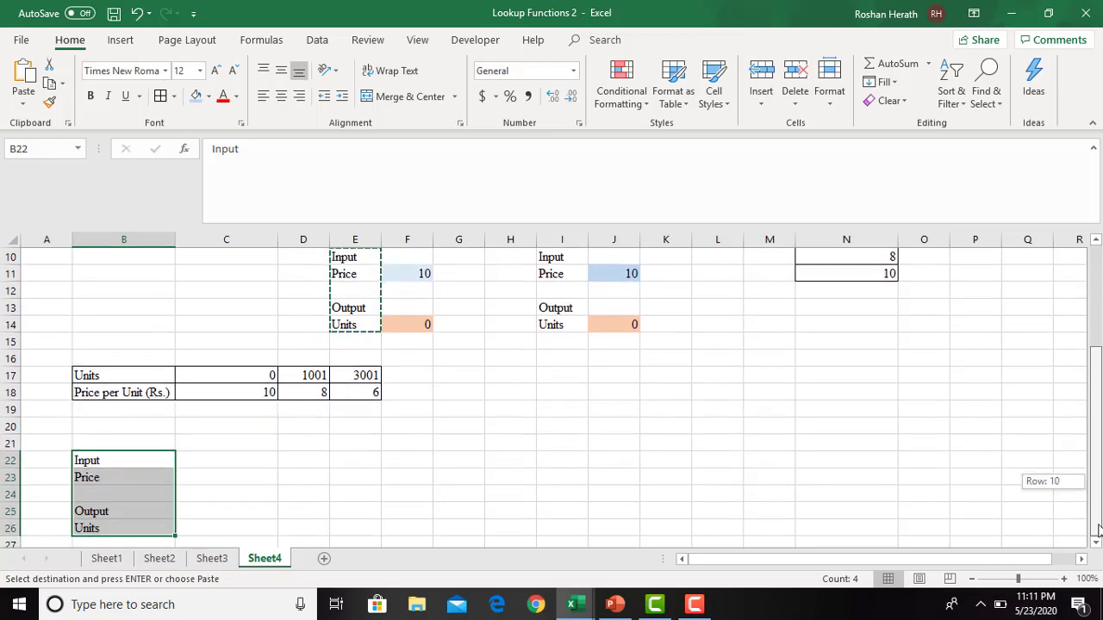
pyautogui.click(244, 525)
pyautogui.click(200, 476)
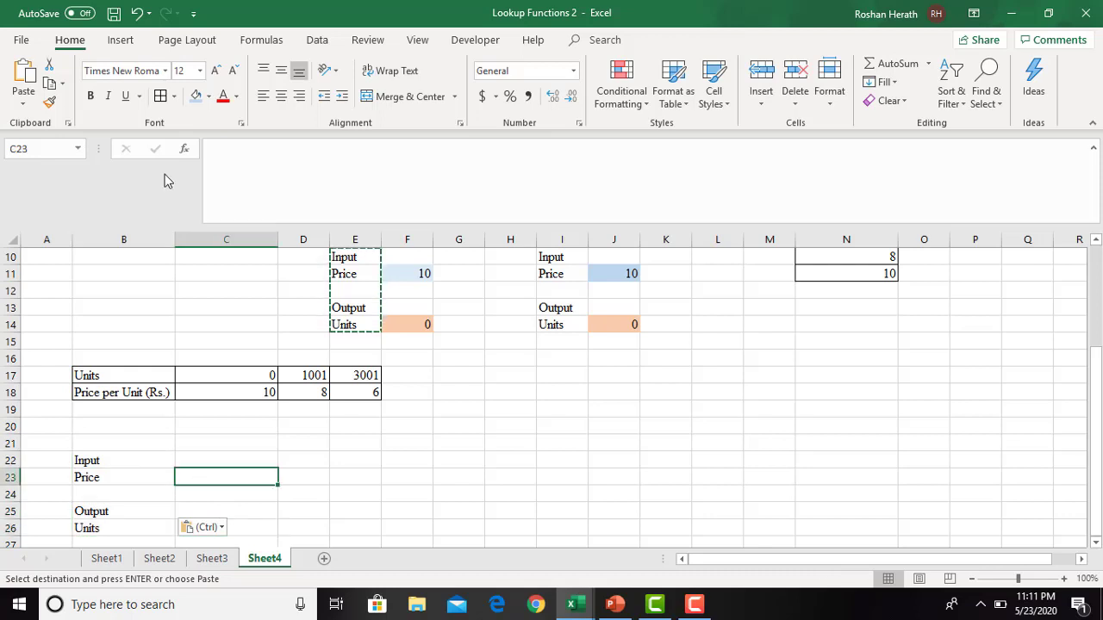
pyautogui.click(196, 96)
pyautogui.click(219, 524)
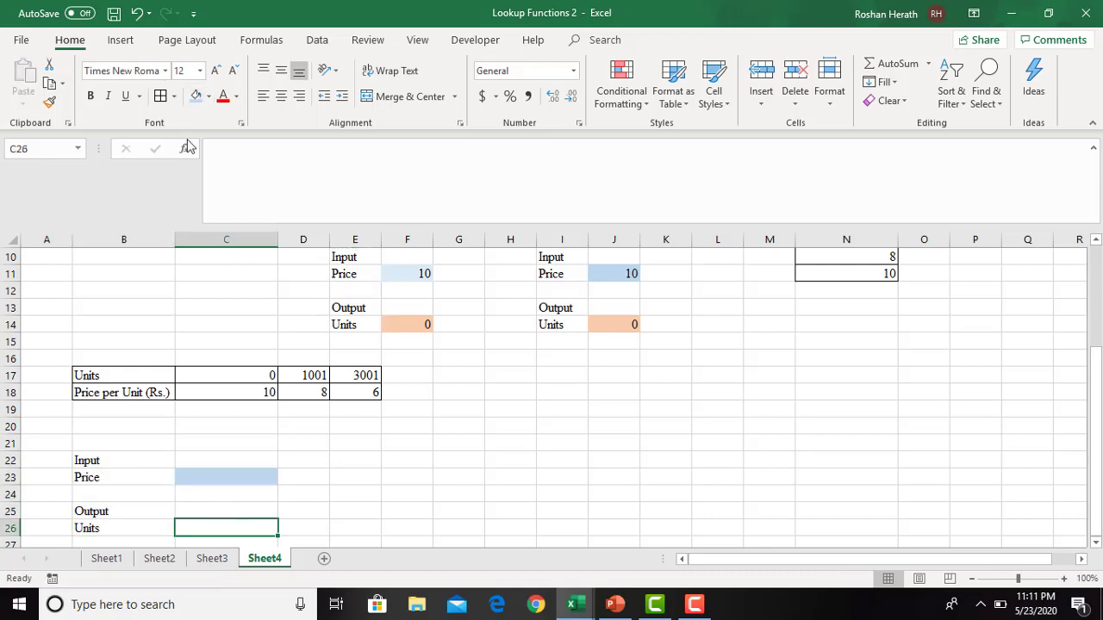
pyautogui.click(209, 97)
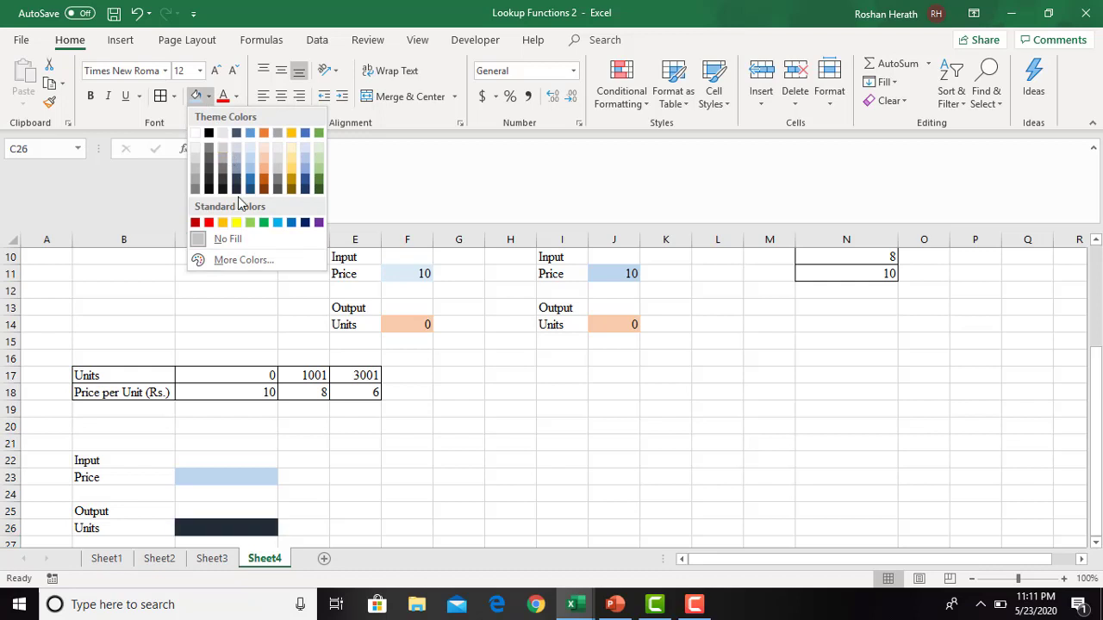
pyautogui.click(261, 154)
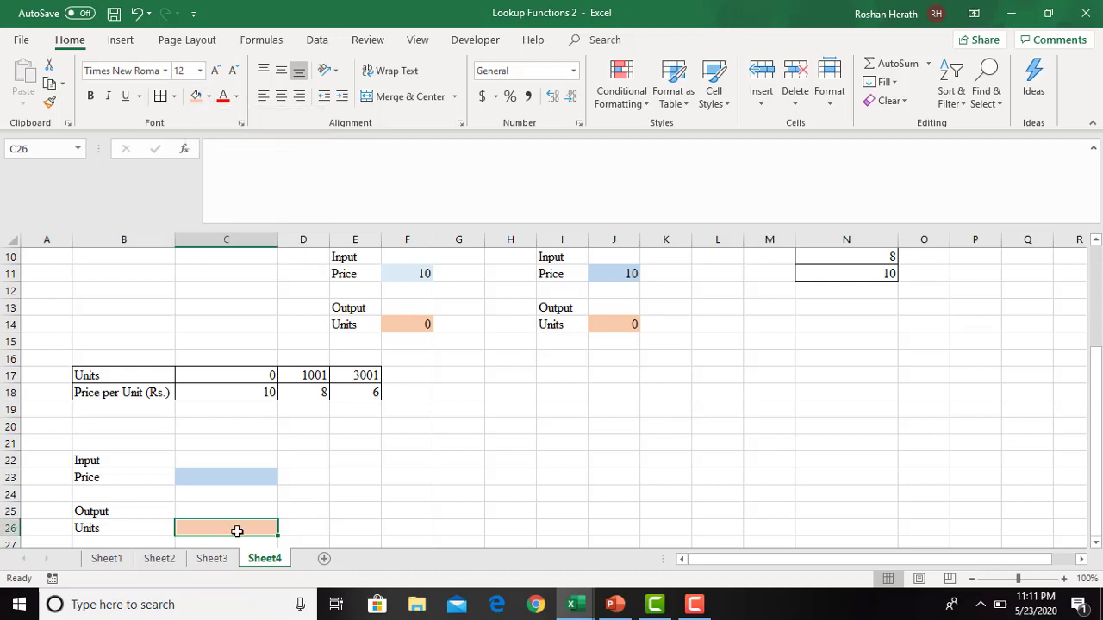
# - Start a custom sort of C17:E18 and set its orientation to left to right
pyautogui.click(249, 478)
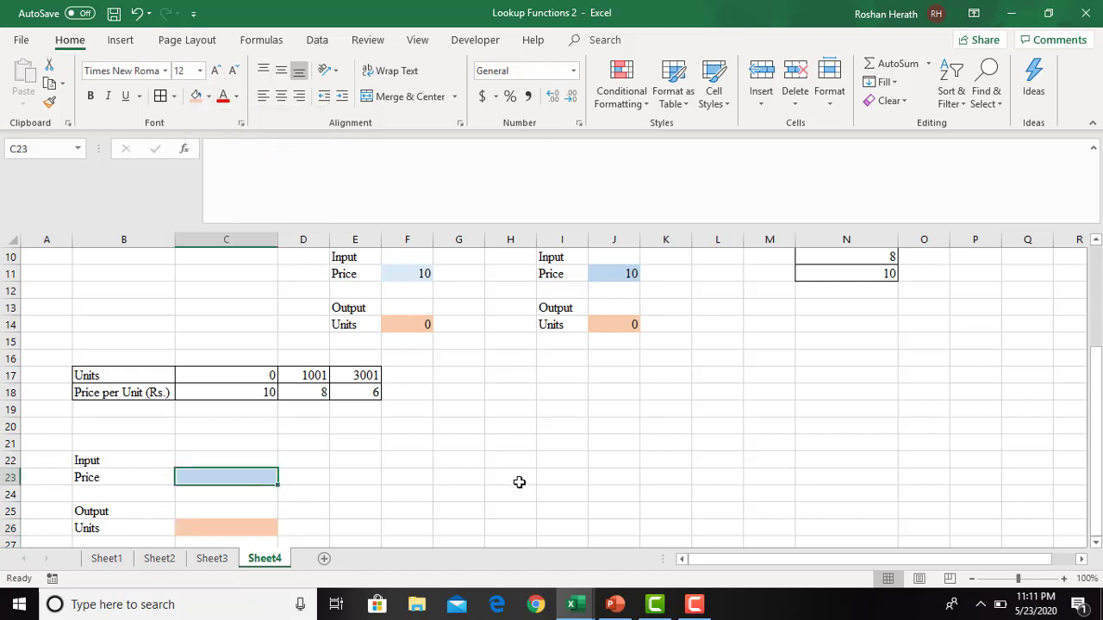
pyautogui.moveTo(207, 376); pyautogui.dragTo(338, 392)
pyautogui.click(338, 392)
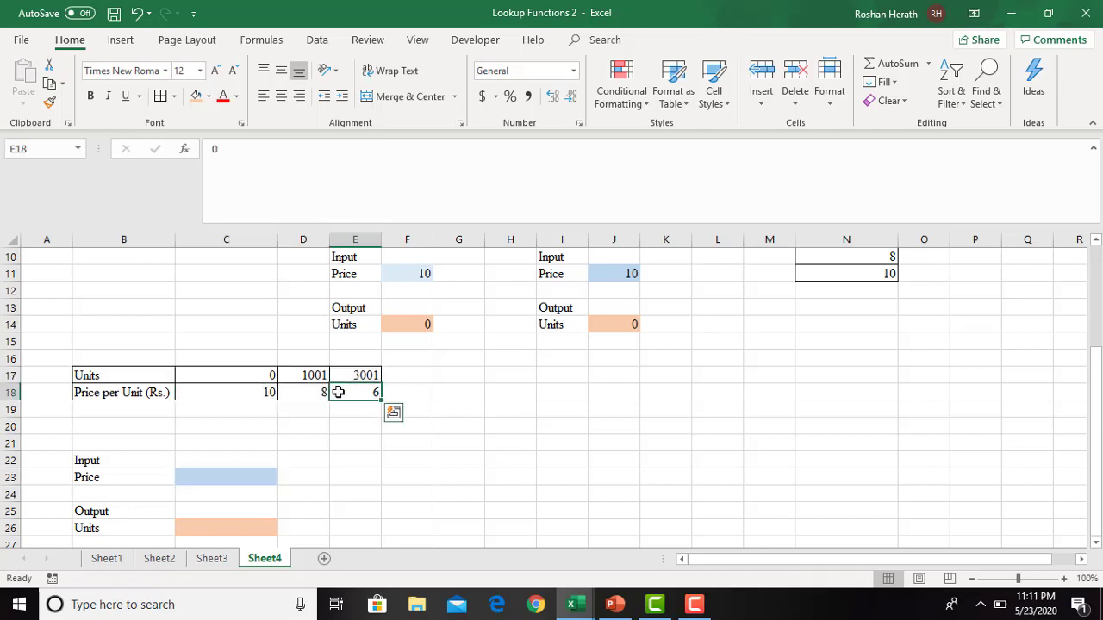
pyautogui.moveTo(254, 370); pyautogui.dragTo(339, 389)
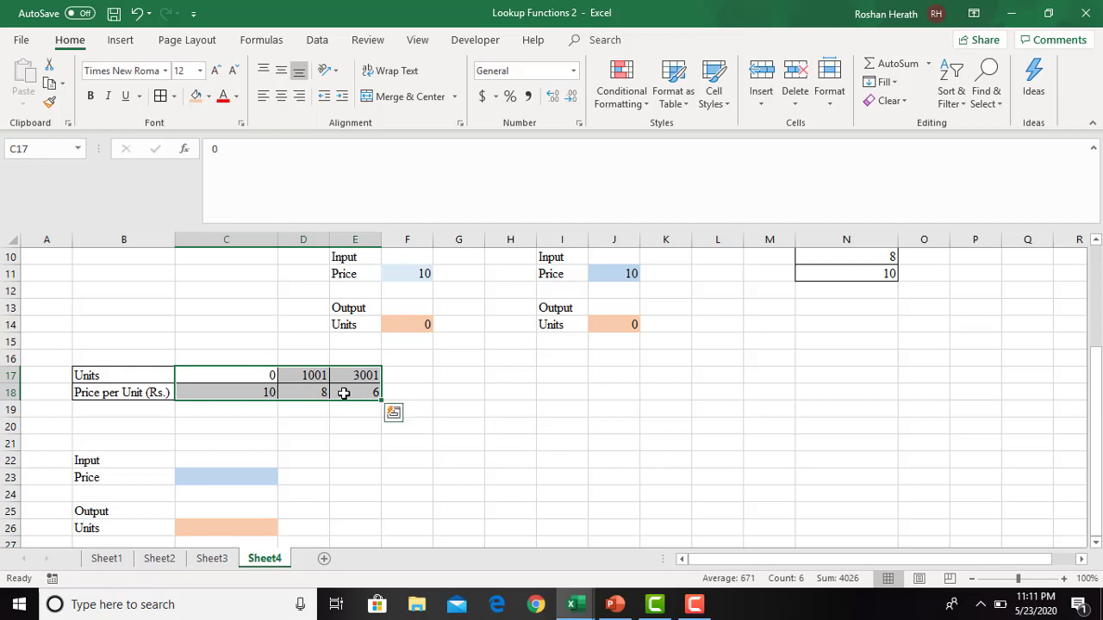
pyautogui.click(948, 102)
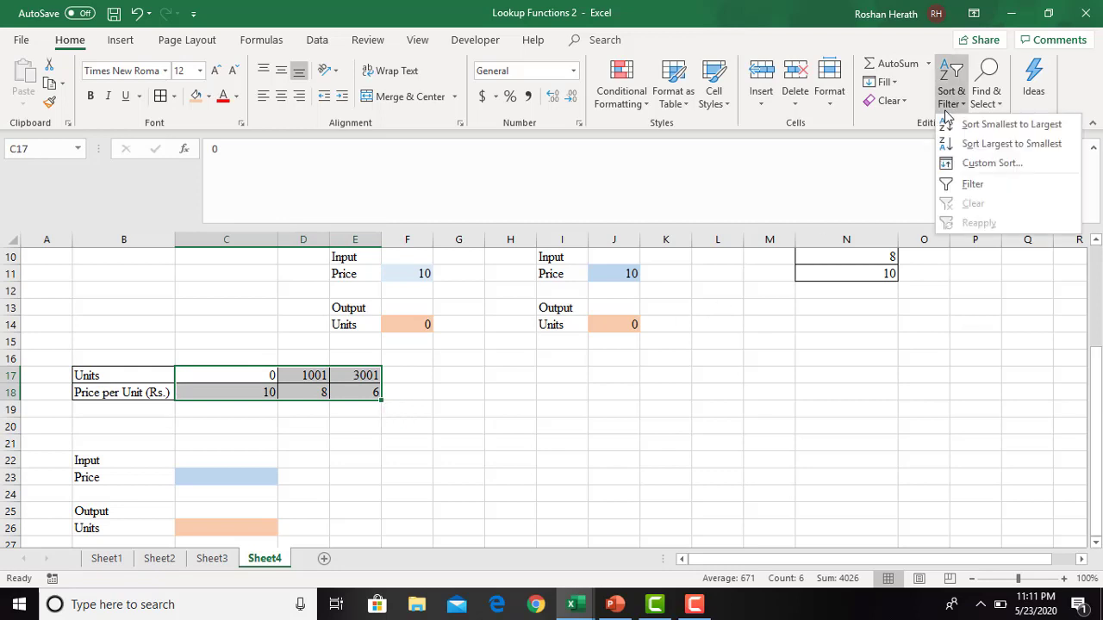
pyautogui.click(972, 163)
pyautogui.click(582, 167)
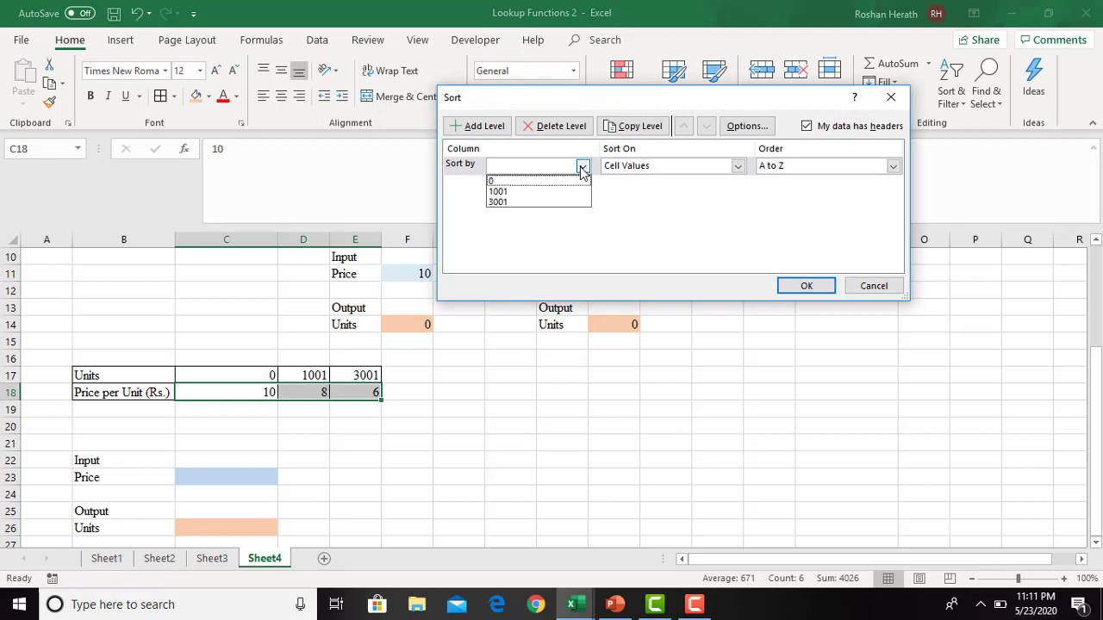
pyautogui.click(582, 167)
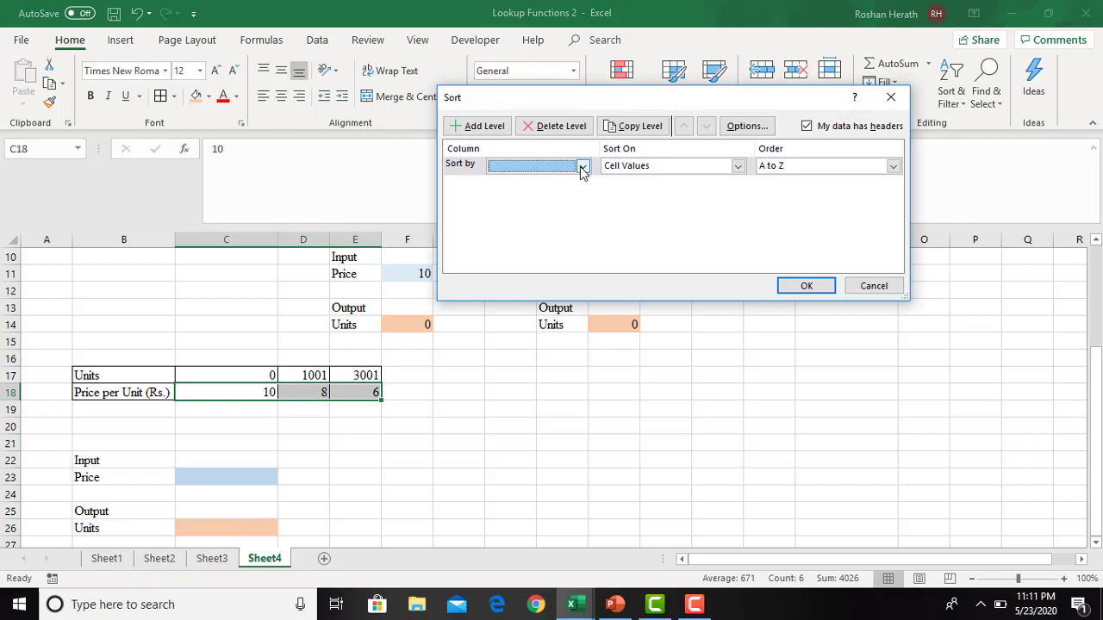
pyautogui.click(746, 126)
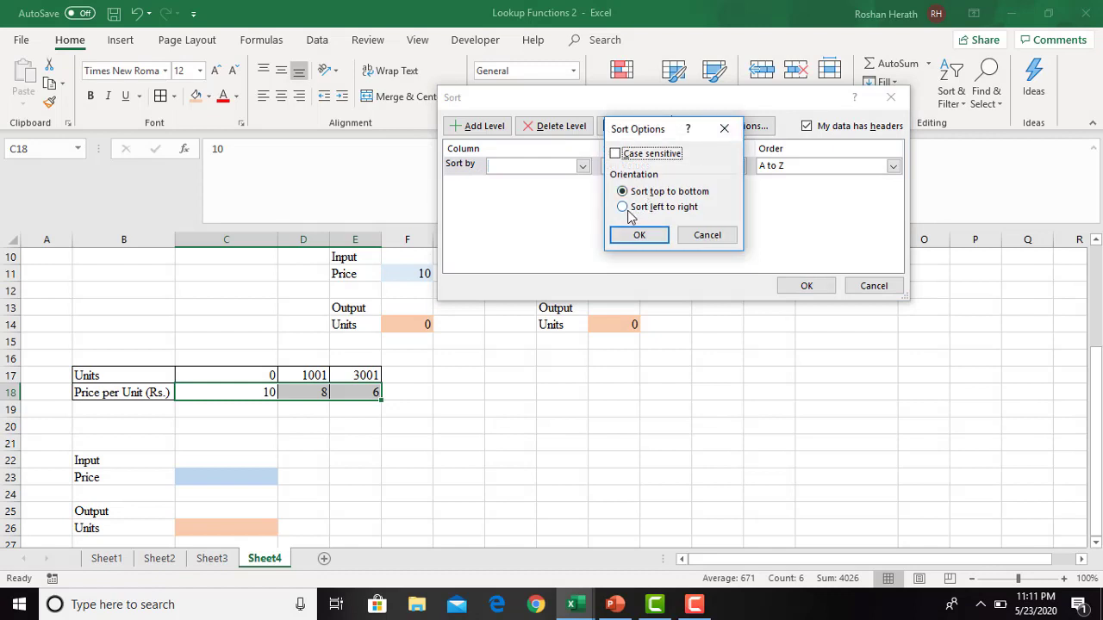
pyautogui.click(627, 210)
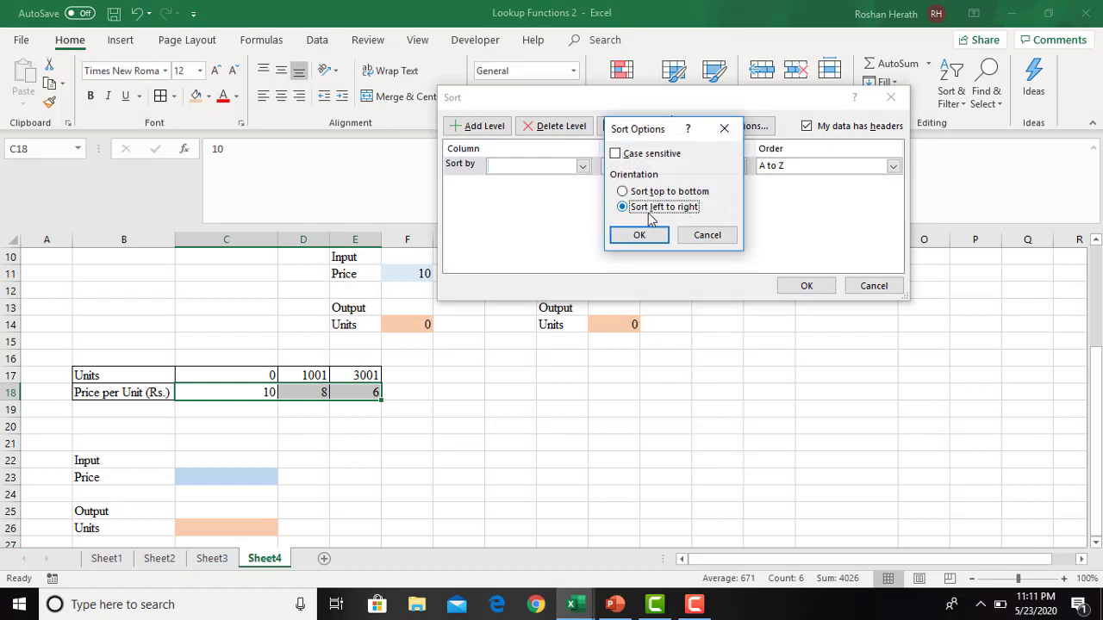
pyautogui.click(638, 236)
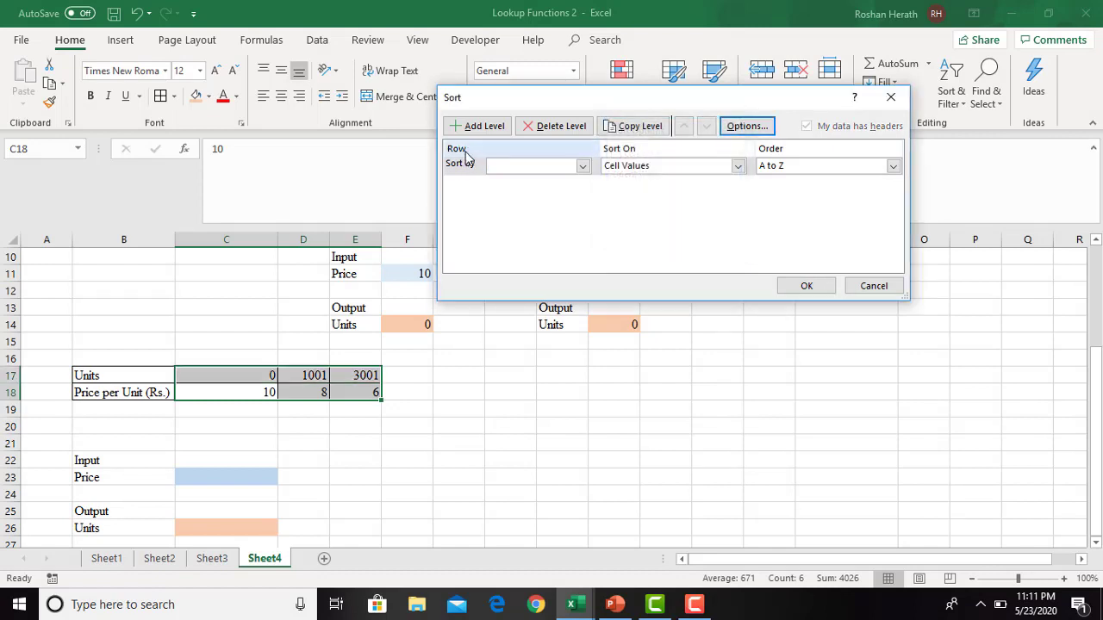
# - Sort the table's columns by the cell values in Row 18, smallest to largest
pyautogui.click(582, 166)
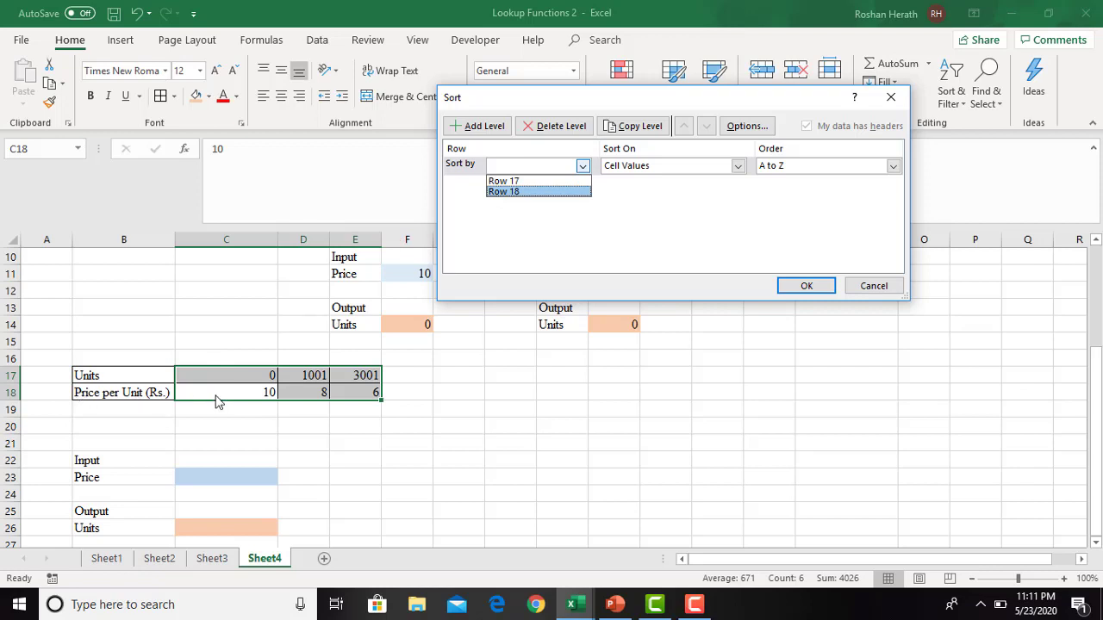
pyautogui.click(521, 191)
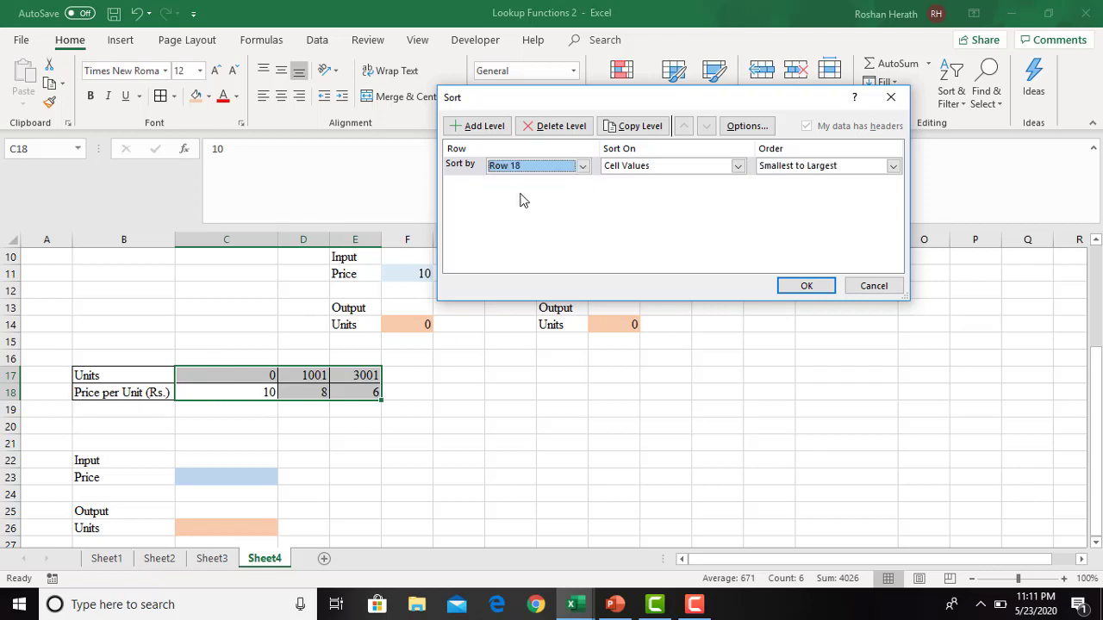
pyautogui.click(799, 290)
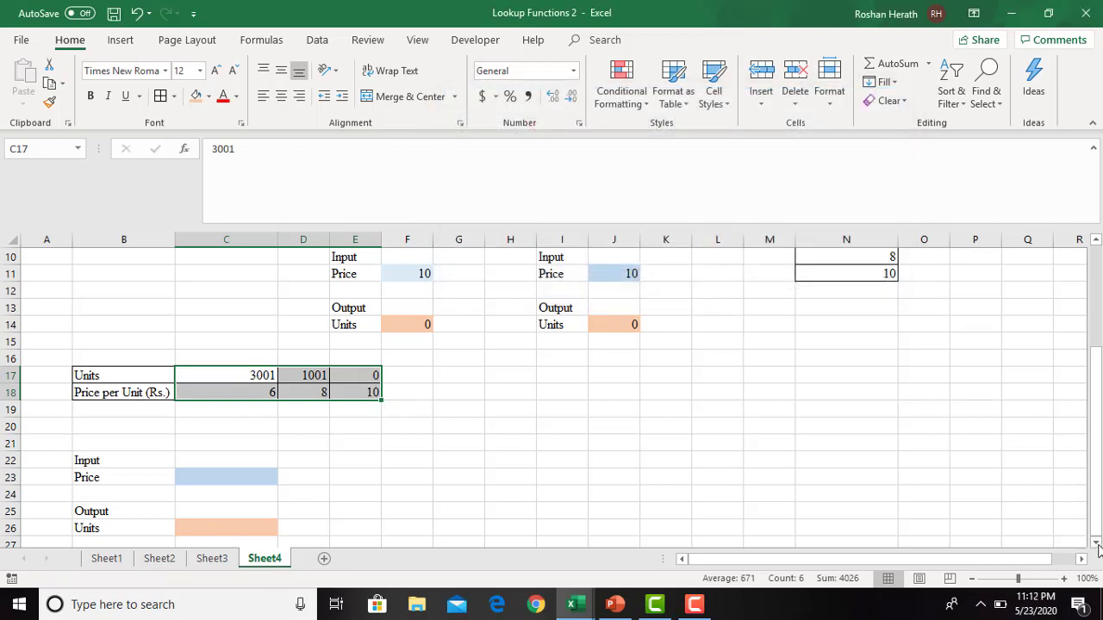
# - Enter 10 as the input price in C23
pyautogui.scroll(-2, 1099, 552)
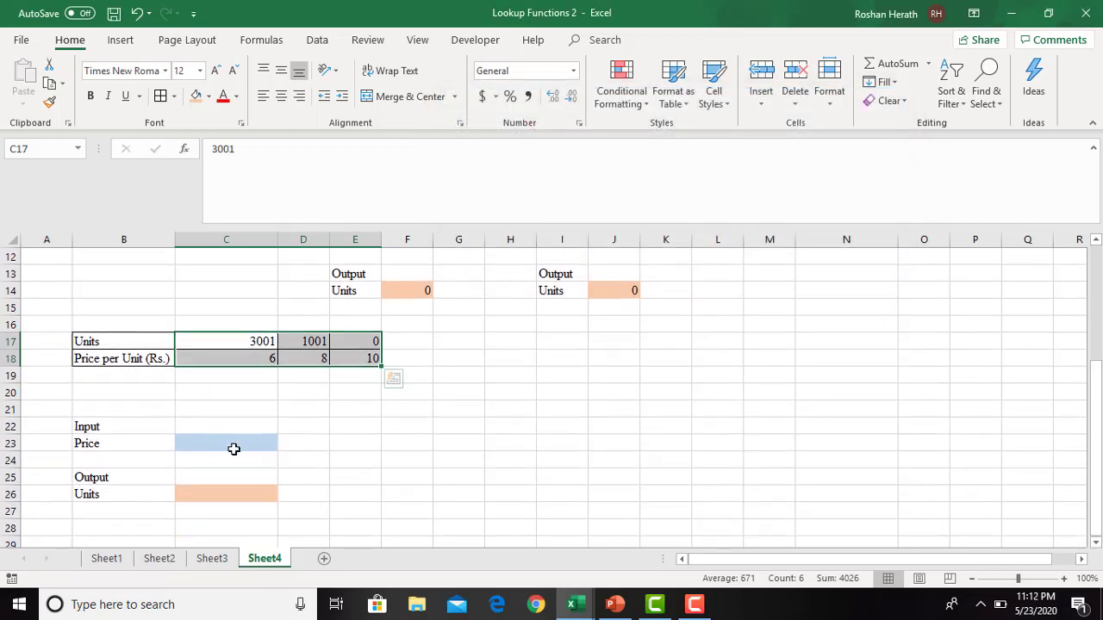
pyautogui.click(233, 449)
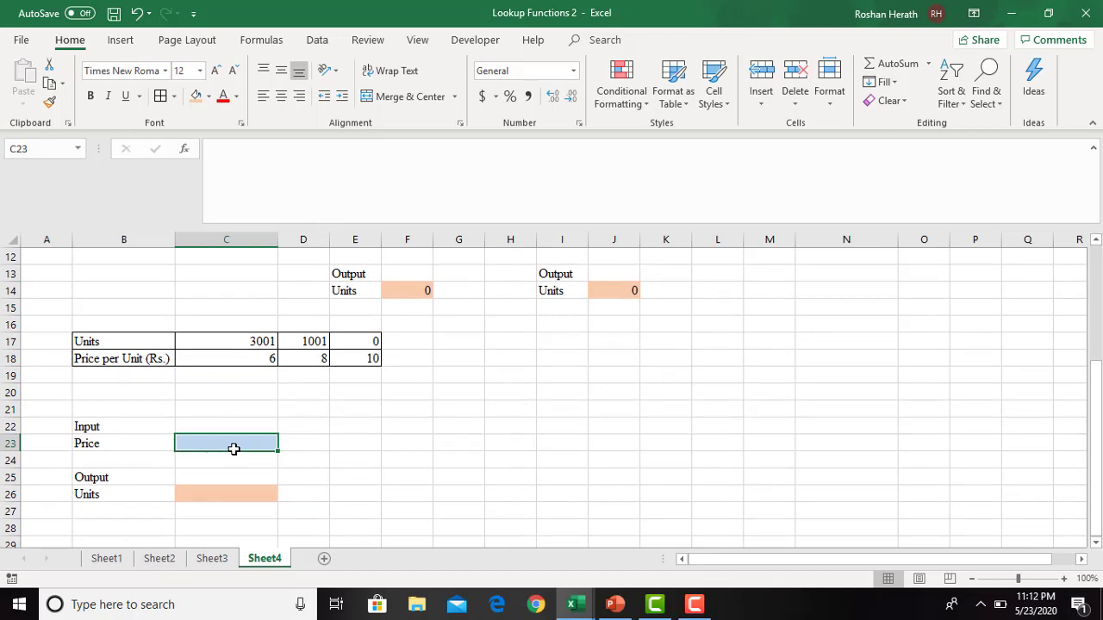
pyautogui.write('10')
pyautogui.press('Return')
# - Start a LOOKUP function in C26 using the lookup_value, lookup_vector, result_vector form, with $C$23 as the lookup value
pyautogui.click(235, 491)
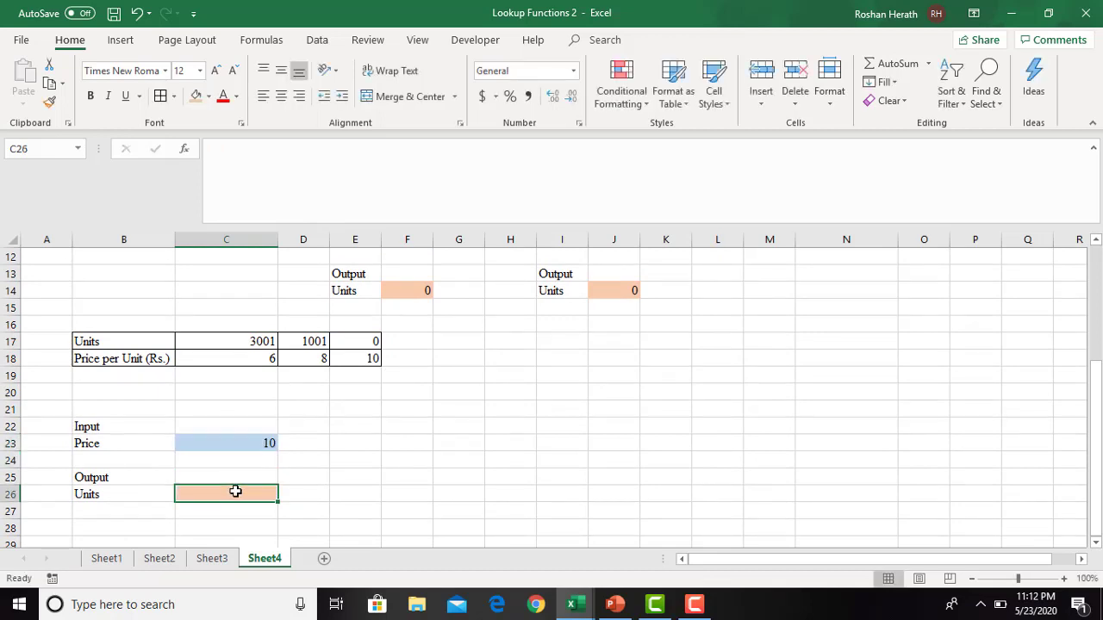
pyautogui.write('=look')
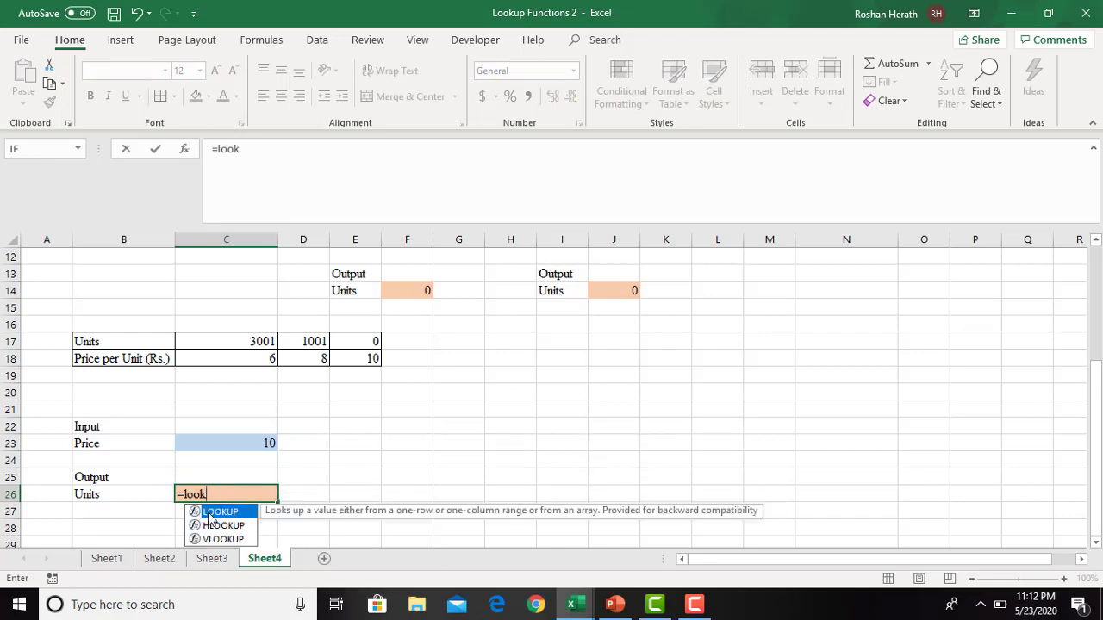
pyautogui.doubleClick(209, 513)
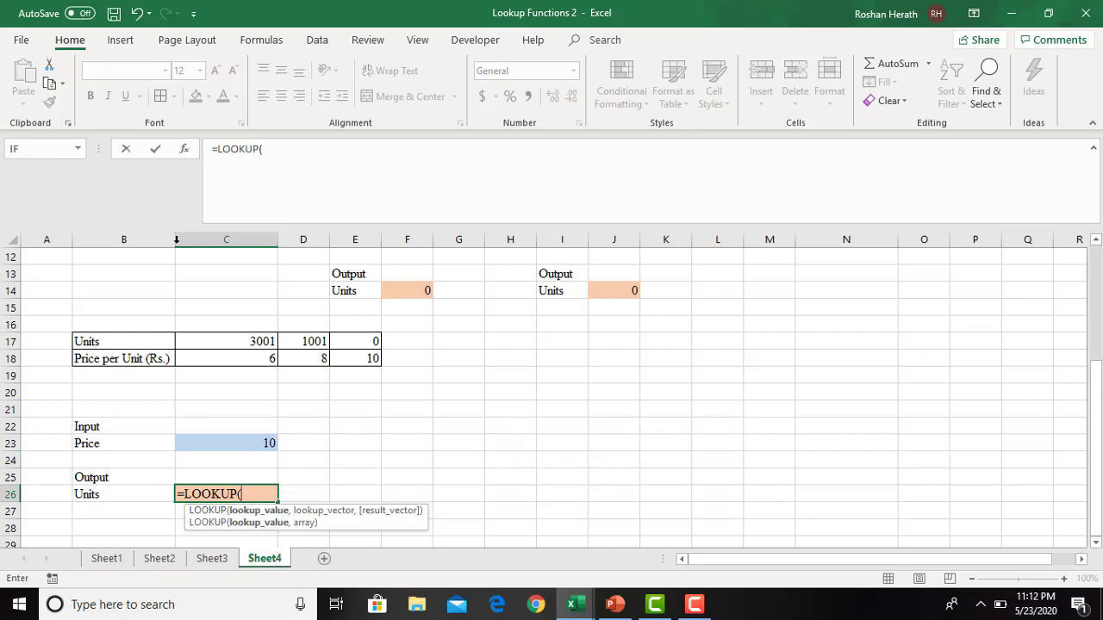
pyautogui.click(183, 148)
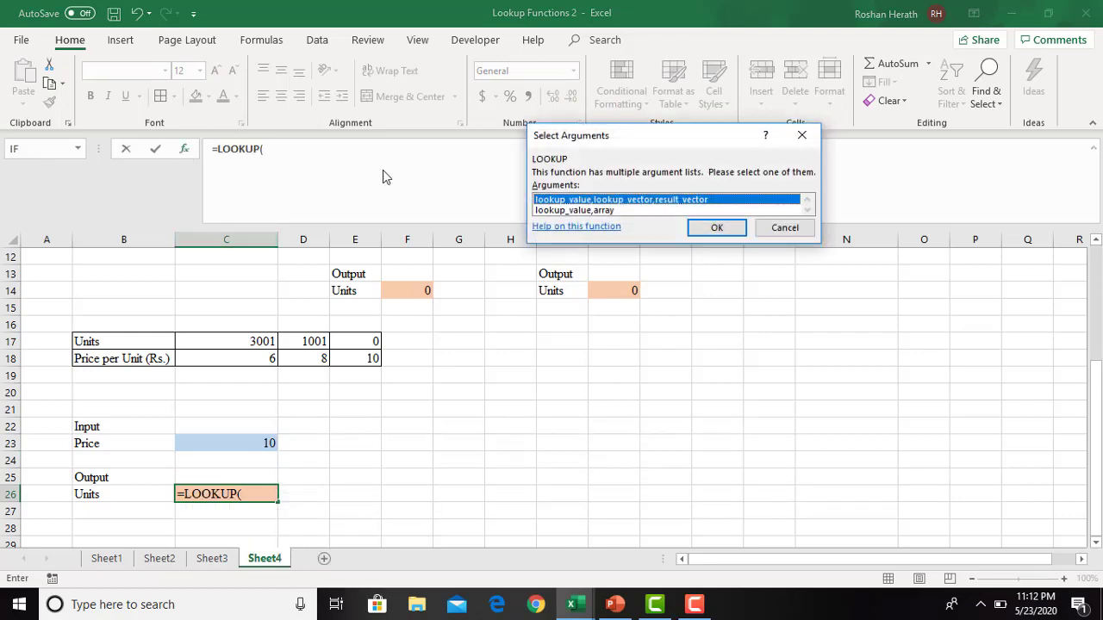
pyautogui.click(716, 229)
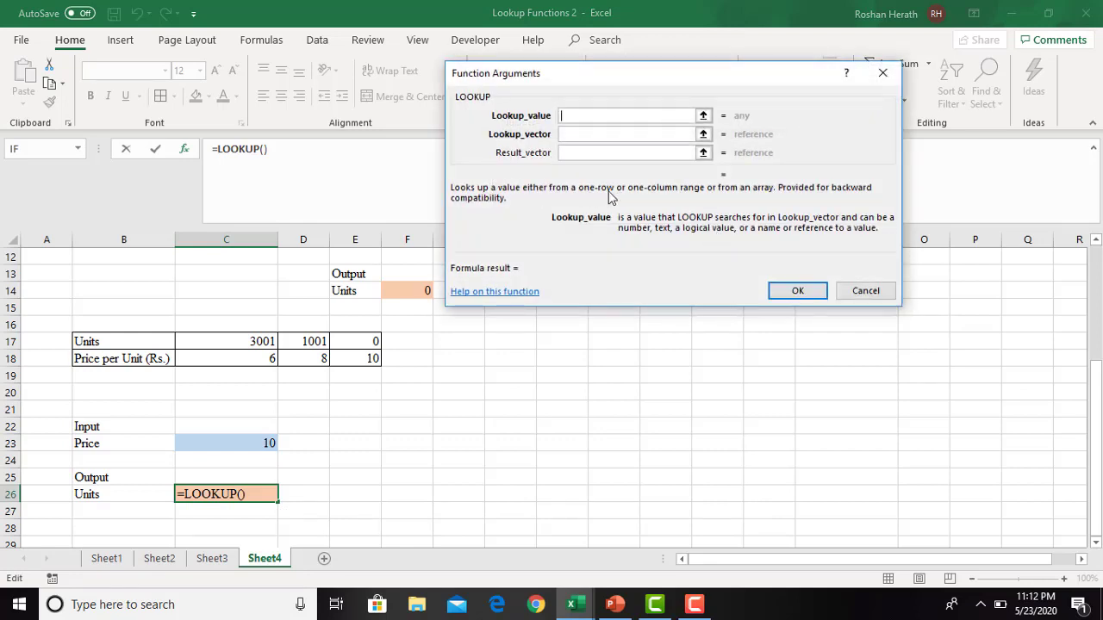
pyautogui.click(251, 442)
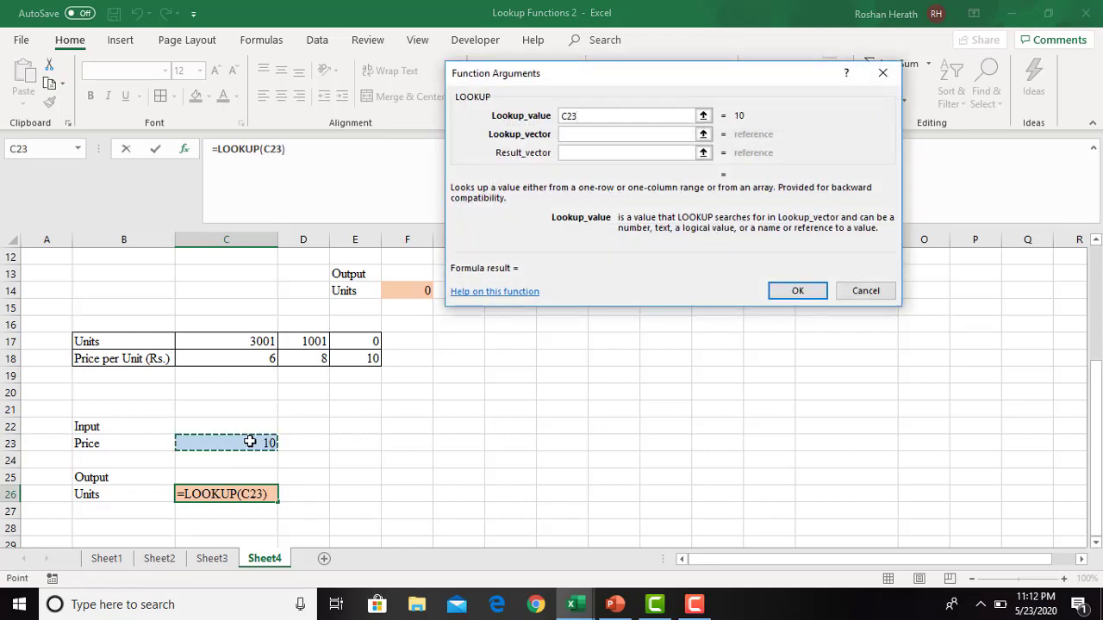
pyautogui.press('F4')
# - Set the lookup vector to $C$18:$E$18 and the result vector to $C$17:$E$17, and complete the LOOKUP formula
pyautogui.click(578, 135)
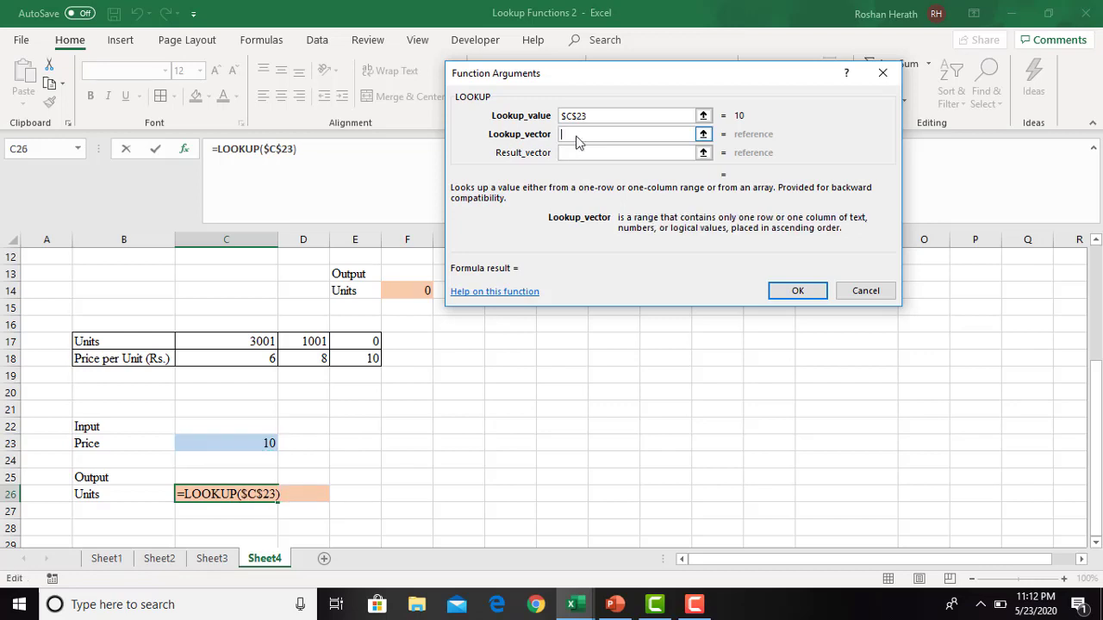
pyautogui.moveTo(229, 356); pyautogui.dragTo(354, 361)
pyautogui.press('F4')
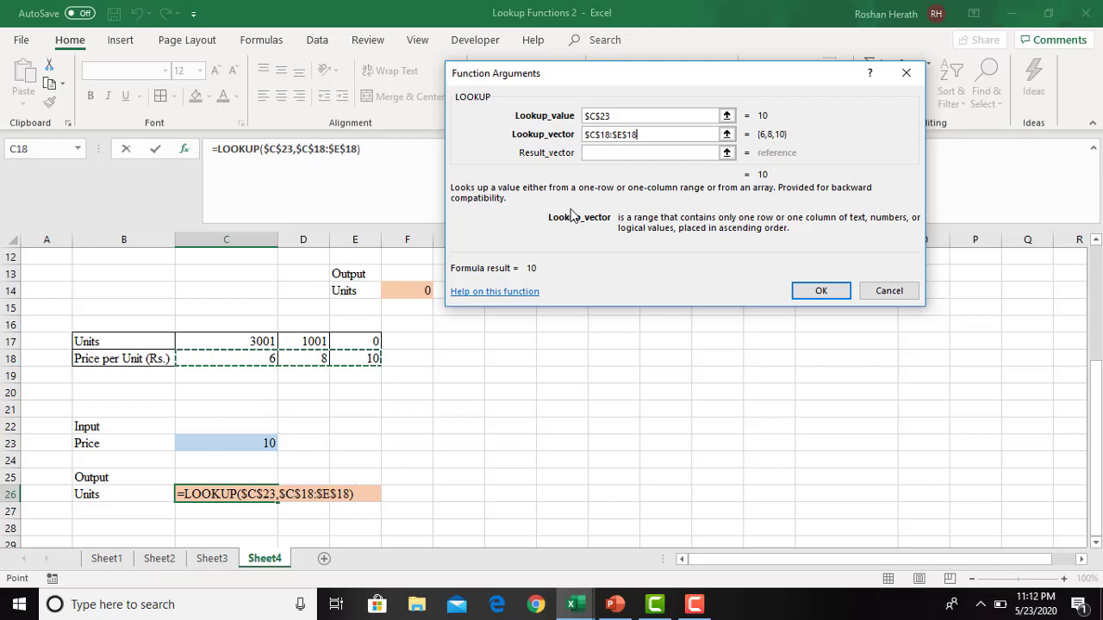
pyautogui.click(611, 153)
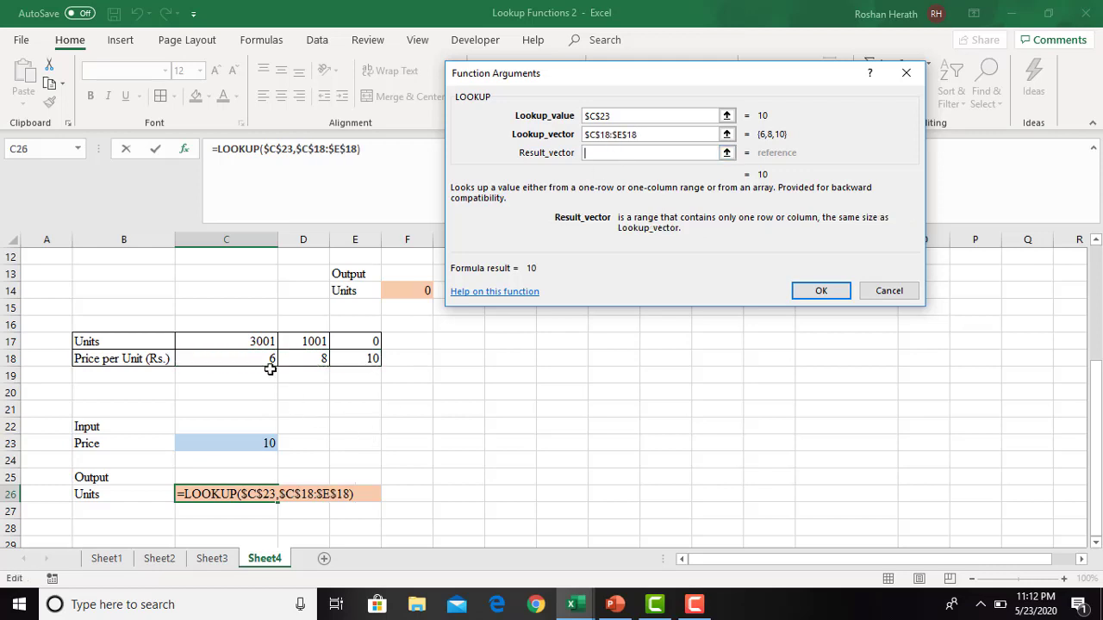
pyautogui.moveTo(244, 344); pyautogui.dragTo(371, 345)
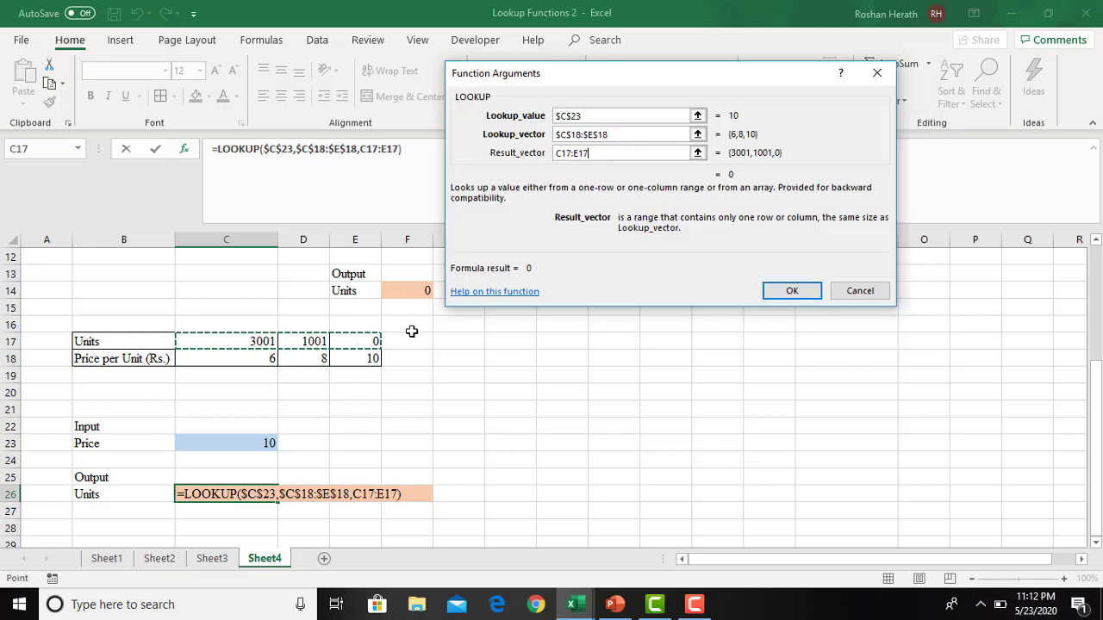
pyautogui.press('F4')
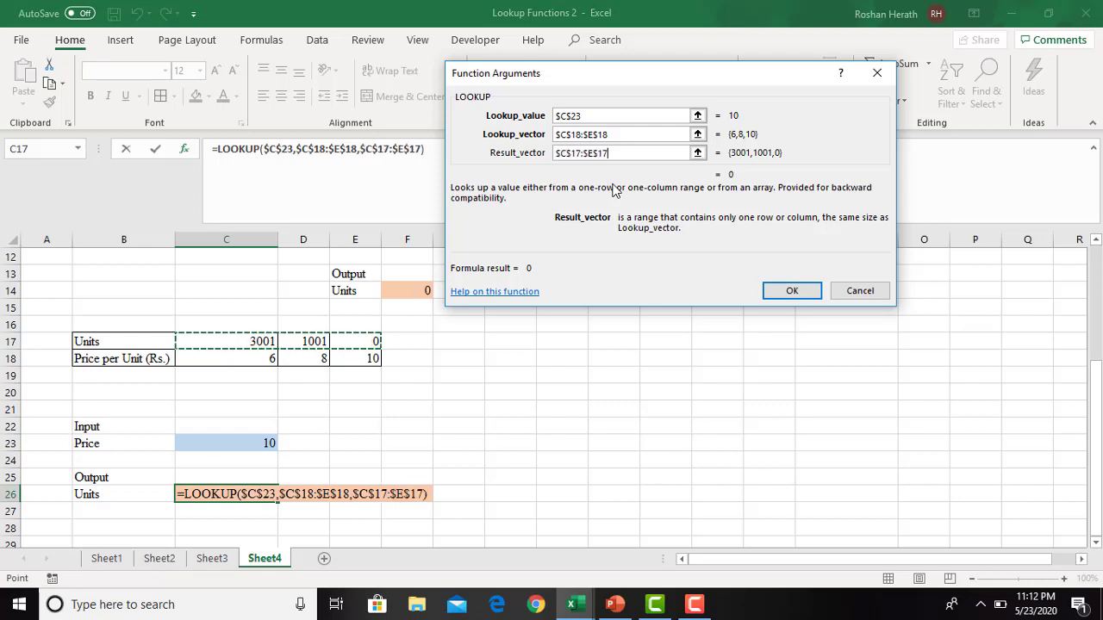
pyautogui.click(793, 290)
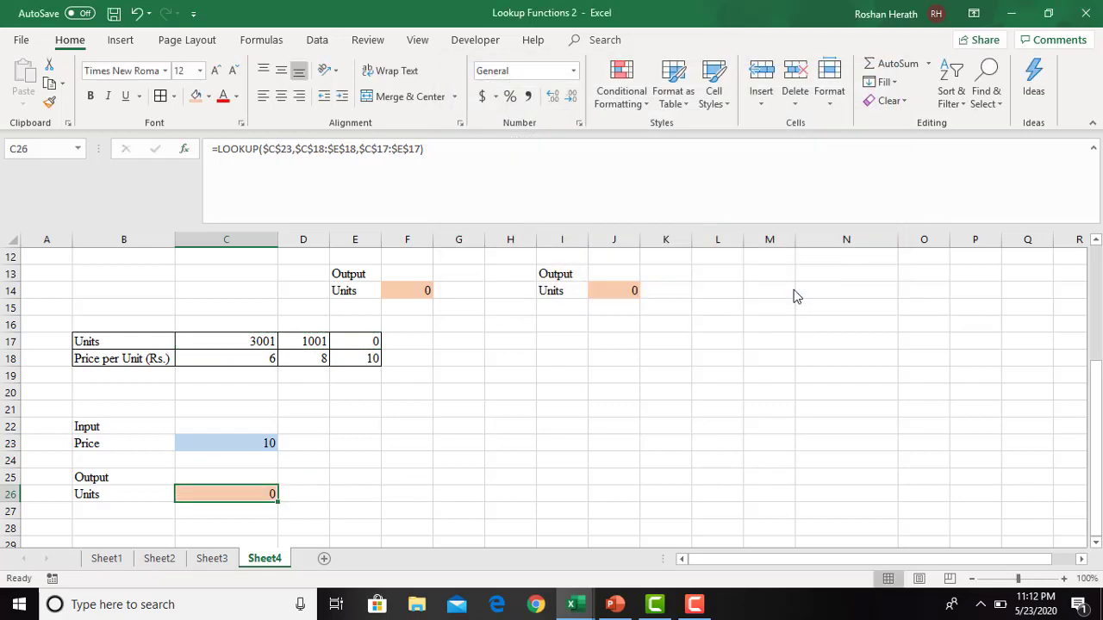
# - Change the input price in C23 to 8 and check the Units output in C26
pyautogui.click(389, 528)
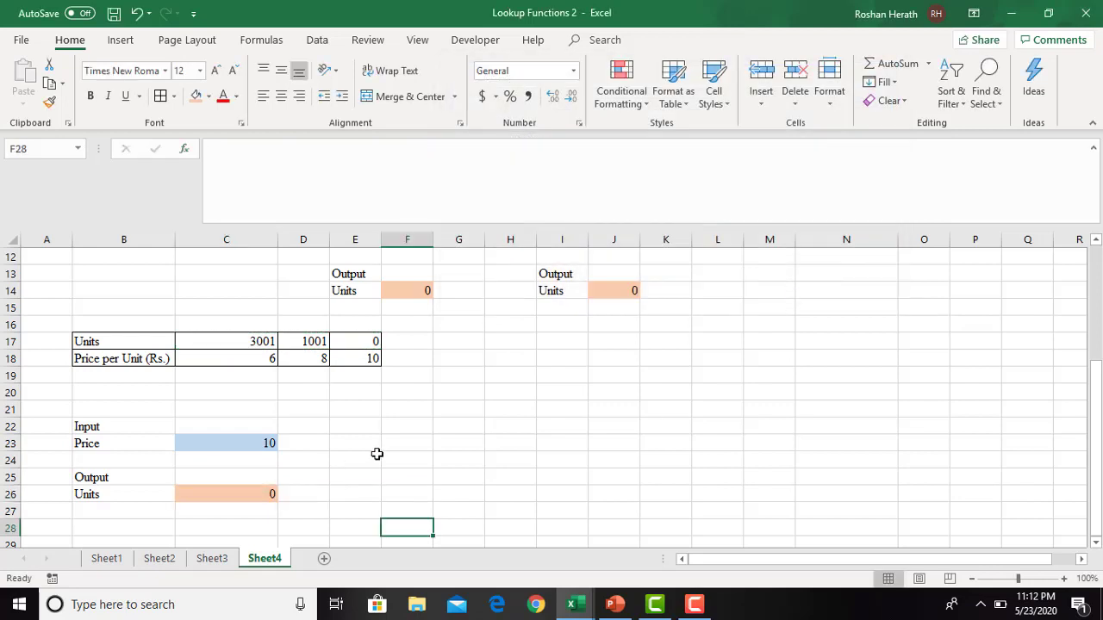
pyautogui.click(256, 443)
pyautogui.write('8')
pyautogui.press('Return')
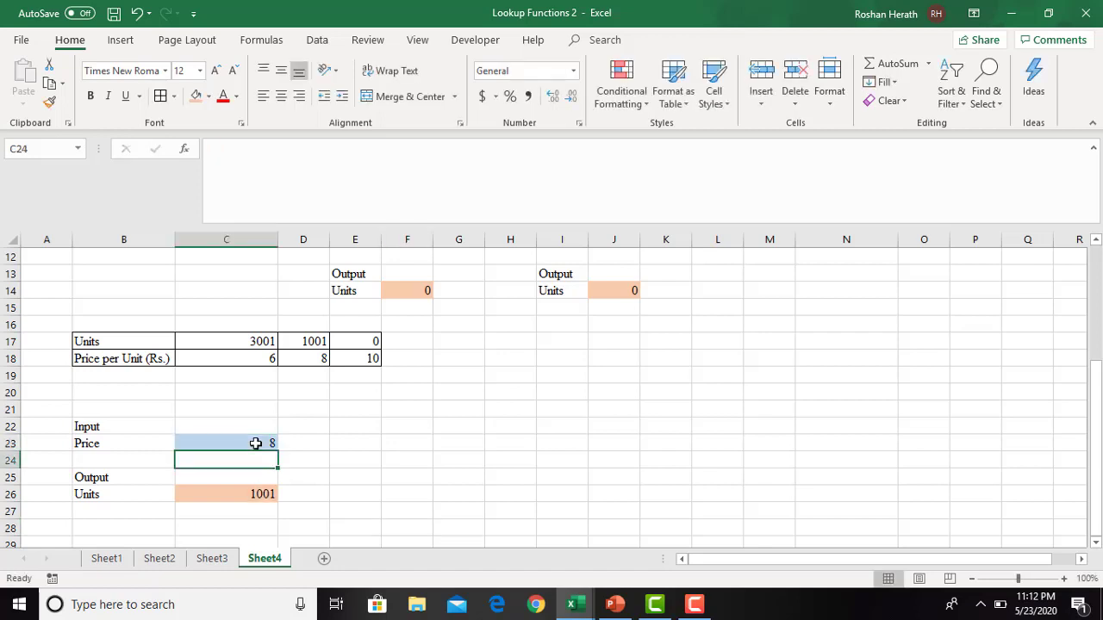
pyautogui.click(259, 492)
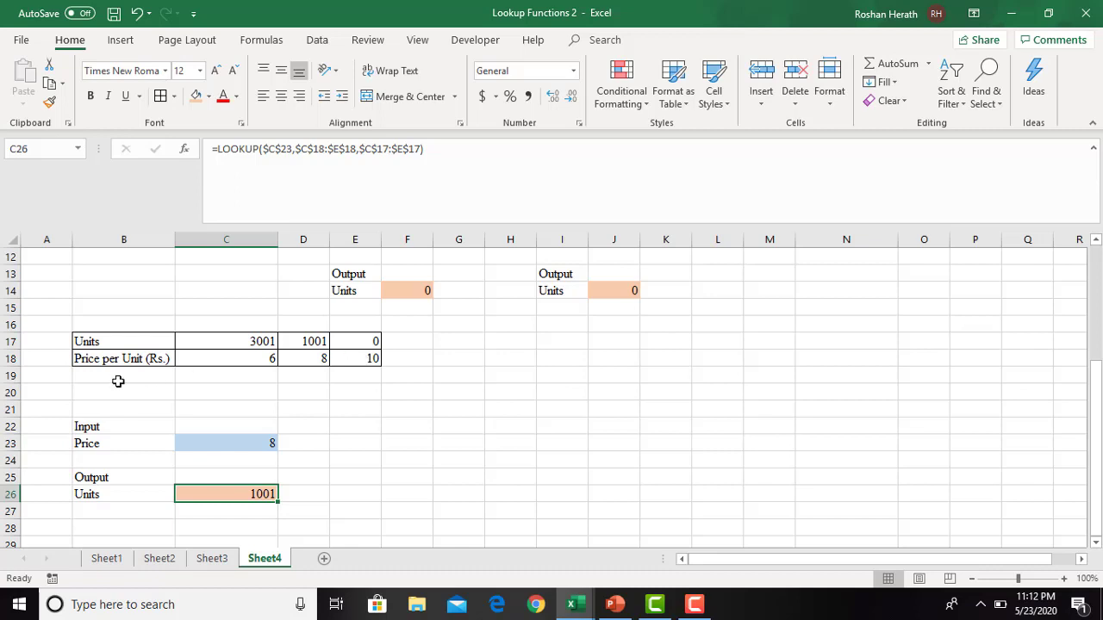
# - Move the Price per Unit (Rs.) row from B18:E18 to I19:L19, away from the Units row
pyautogui.moveTo(120, 360); pyautogui.dragTo(342, 355)
pyautogui.hotkey('ctrl', 'c')
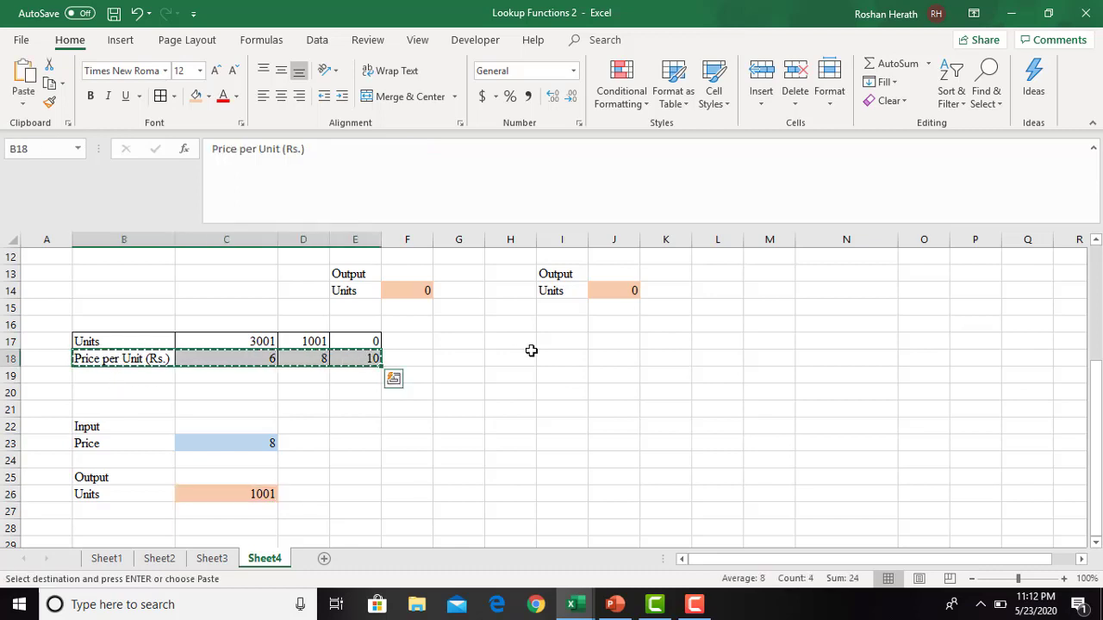
pyautogui.click(569, 371)
pyautogui.hotkey('ctrl', 'v')
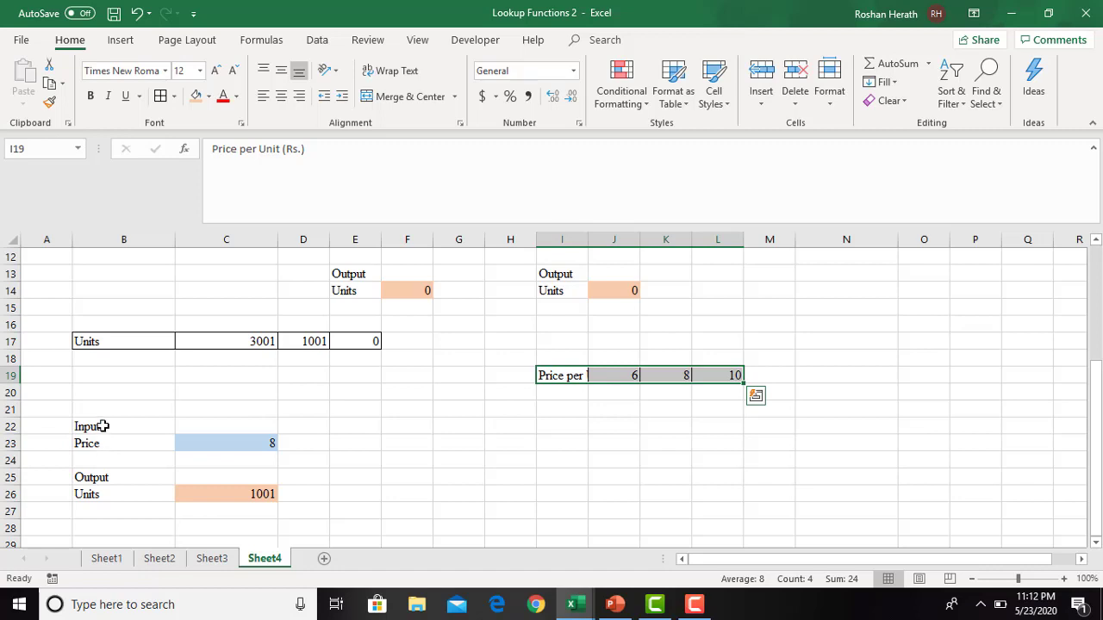
# - Copy the Input, Price, Output and Units labels from B22:B26 to F22:F26
pyautogui.moveTo(101, 425); pyautogui.dragTo(102, 484)
pyautogui.hotkey('ctrl', 'c')
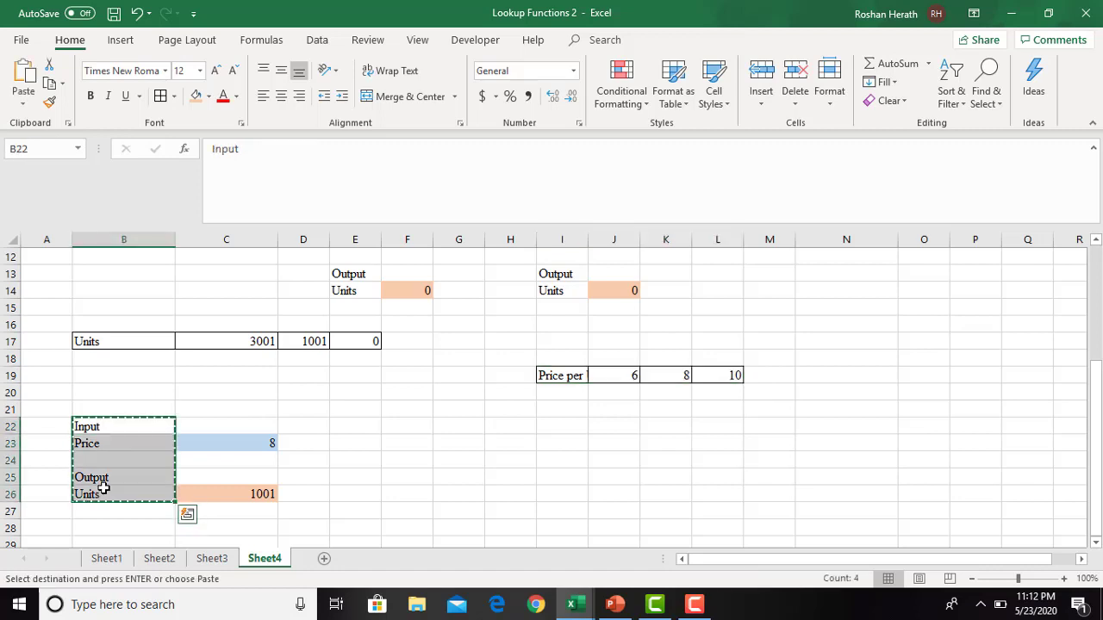
pyautogui.click(405, 425)
pyautogui.hotkey('ctrl', 'v')
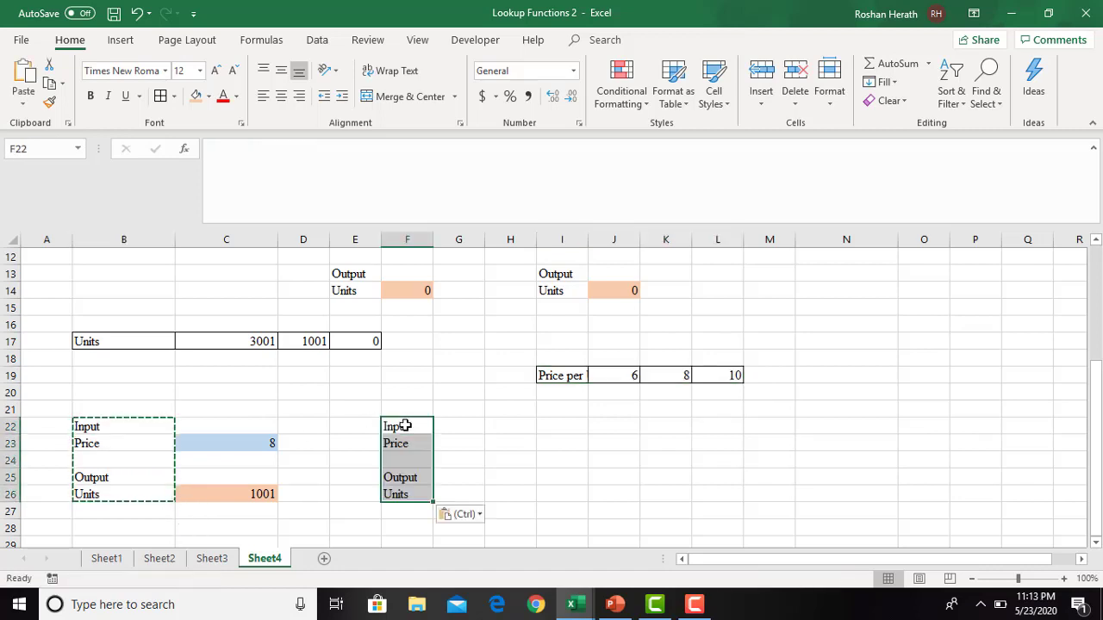
pyautogui.press('Escape')
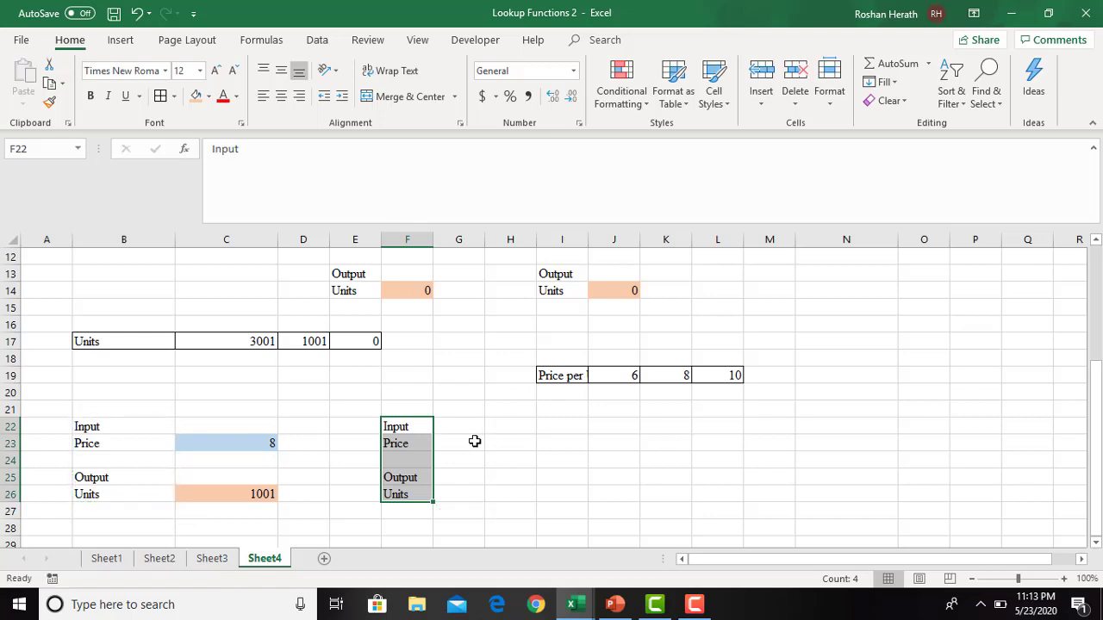
pyautogui.click(472, 442)
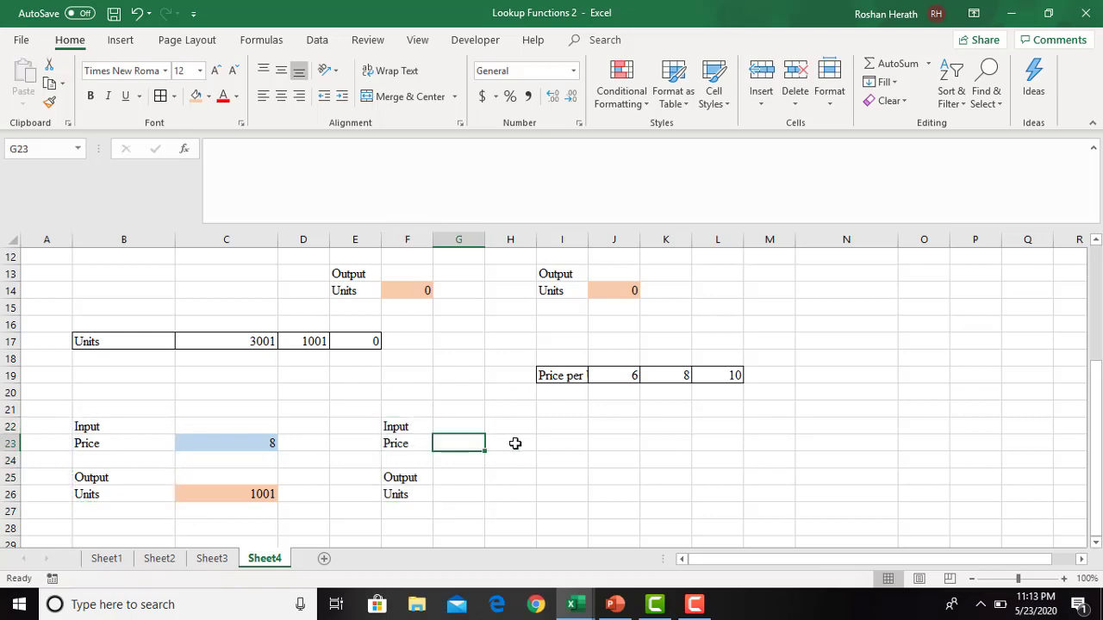
# - Fill G26 with light orange and G23 with light blue, and enter a price of 10 in G23
pyautogui.click(466, 495)
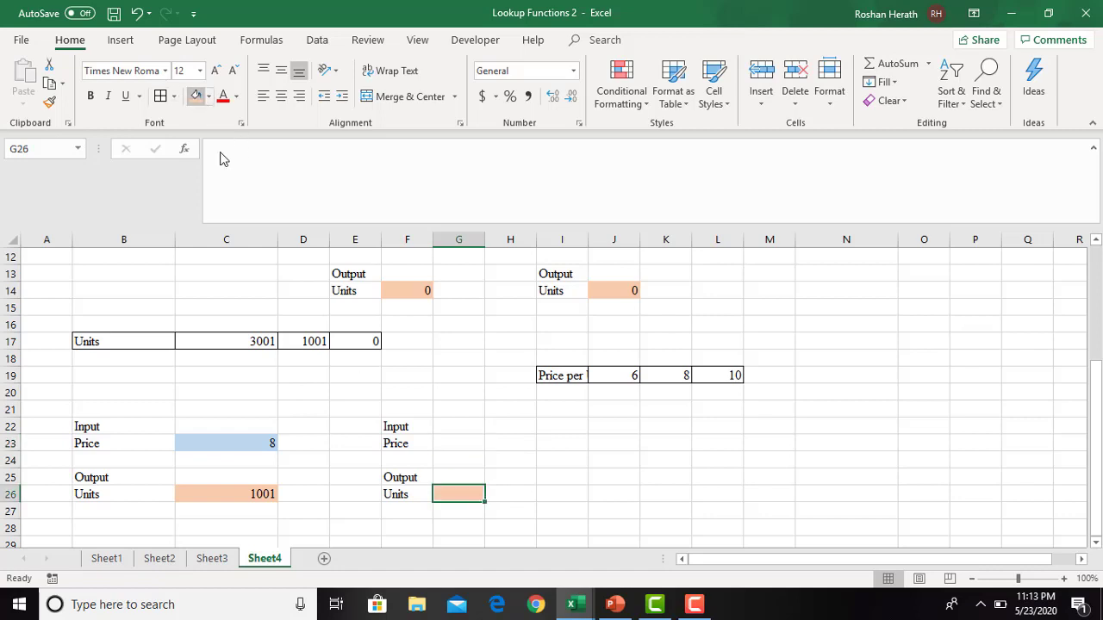
pyautogui.click(197, 95)
pyautogui.click(450, 440)
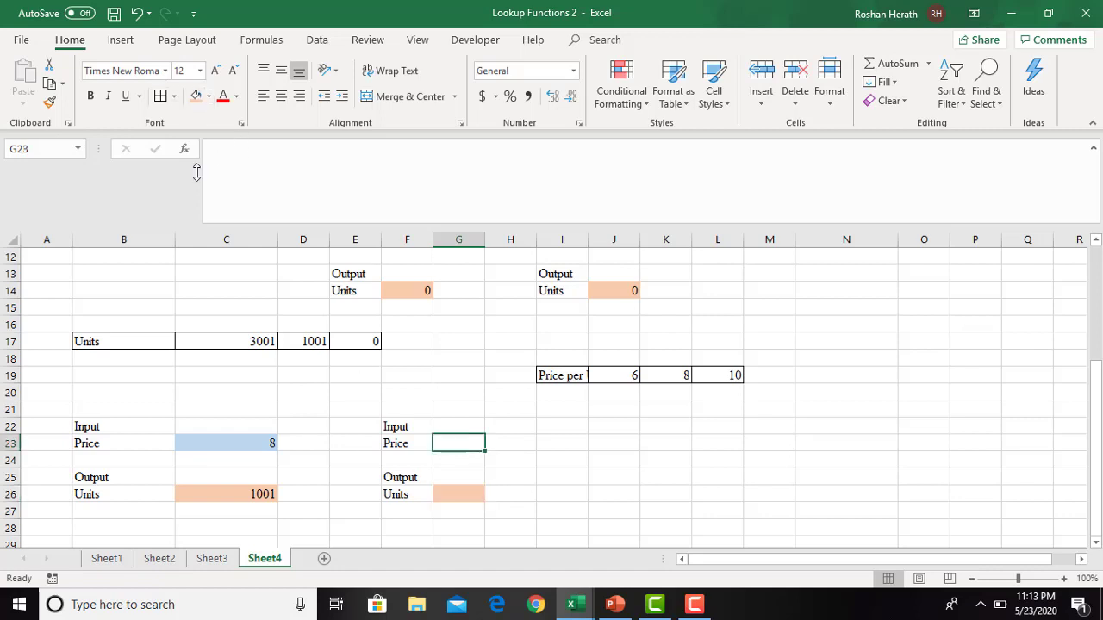
pyautogui.click(207, 95)
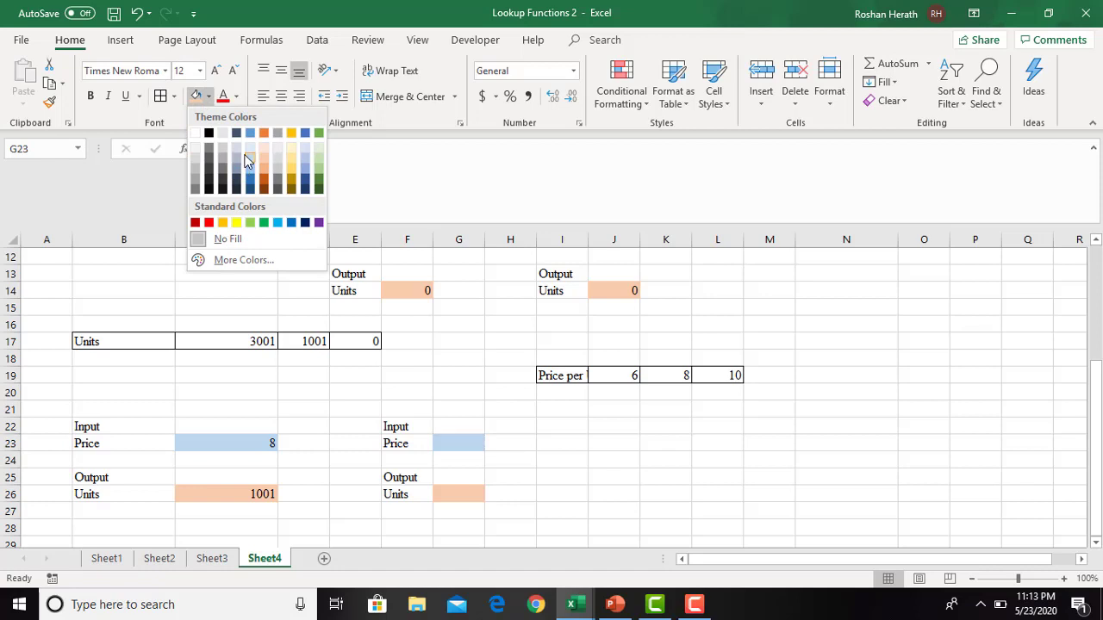
pyautogui.click(245, 162)
pyautogui.write('10')
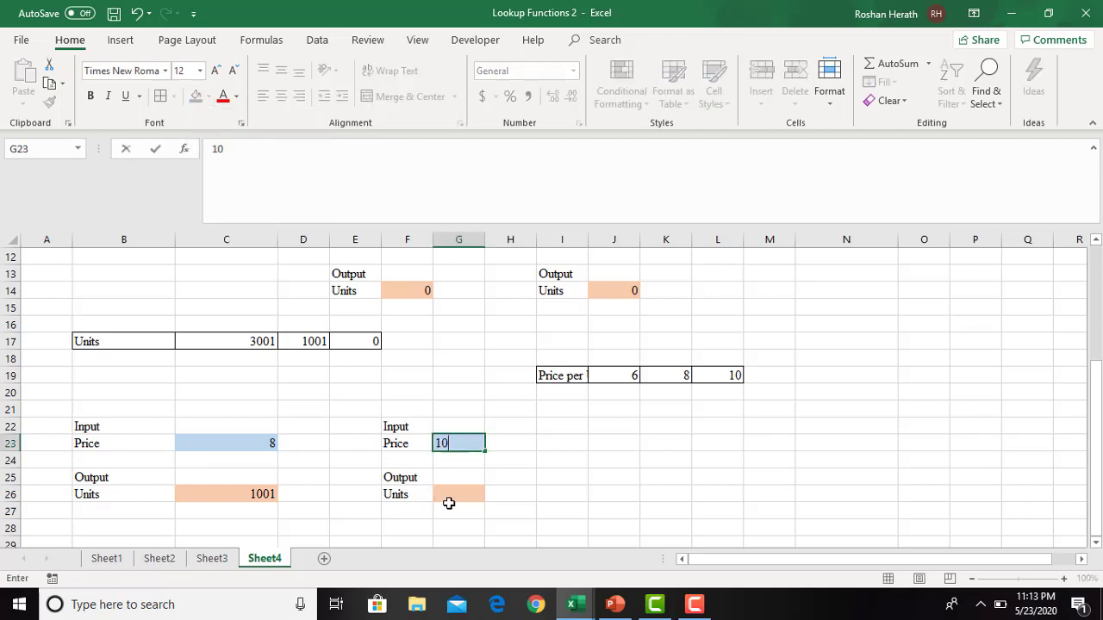
pyautogui.press('Return')
# - Start a vector-form LOOKUP function in G26 with $G$23 as the lookup value
pyautogui.click(463, 493)
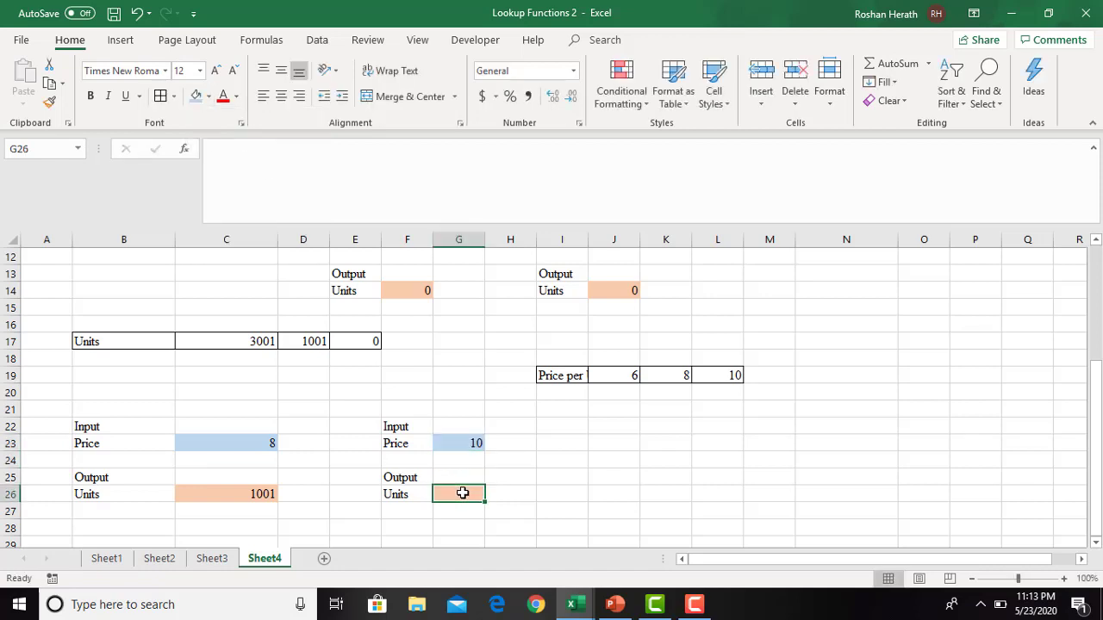
pyautogui.write('=loo')
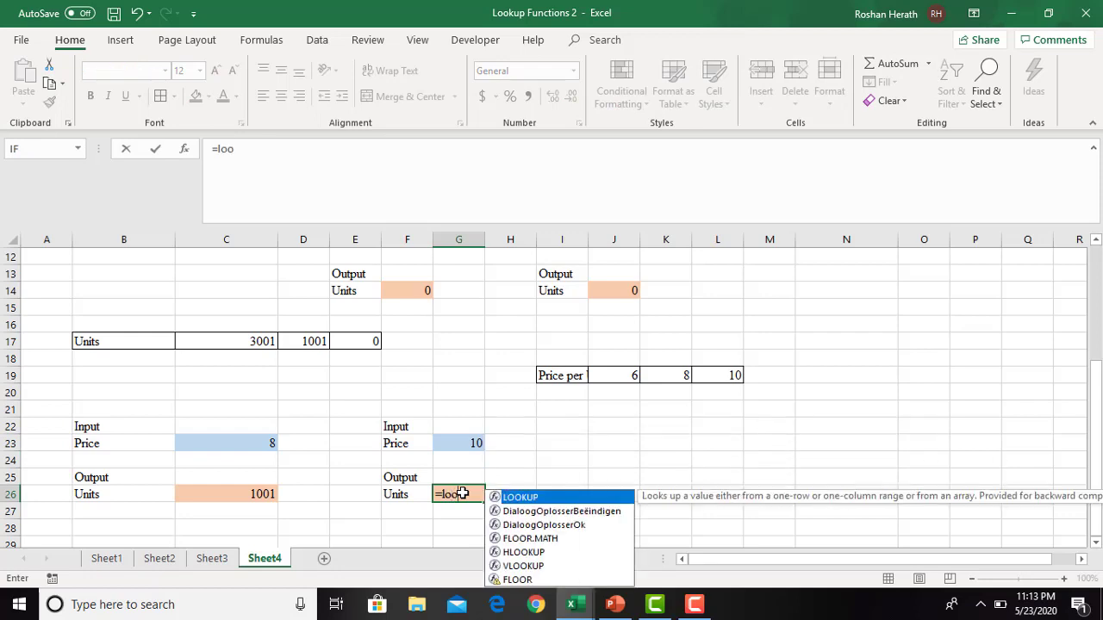
pyautogui.doubleClick(529, 498)
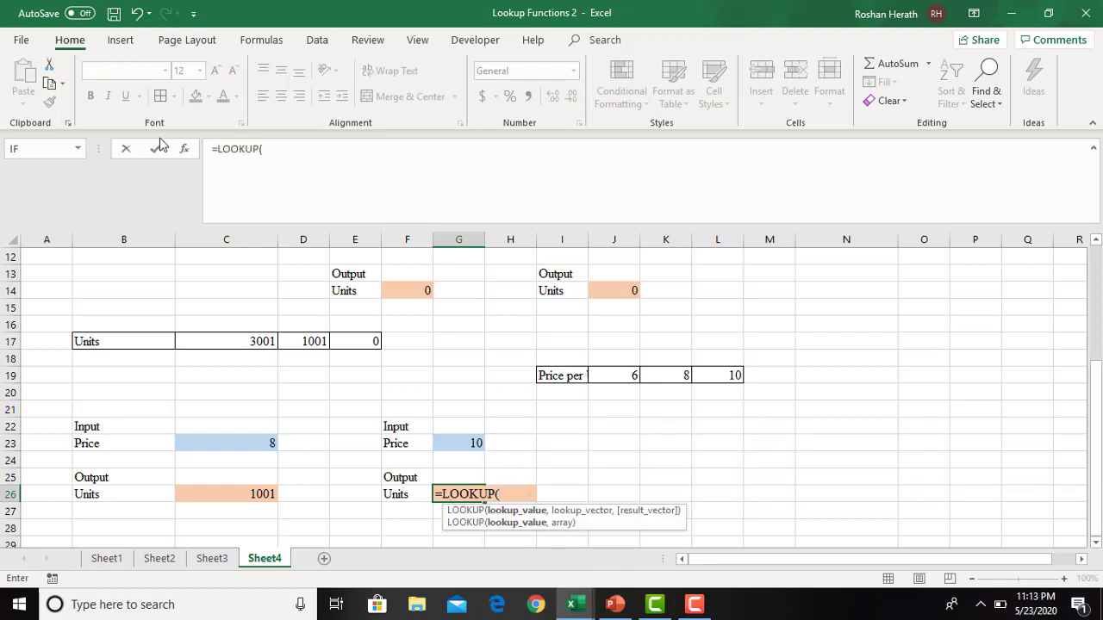
pyautogui.click(185, 150)
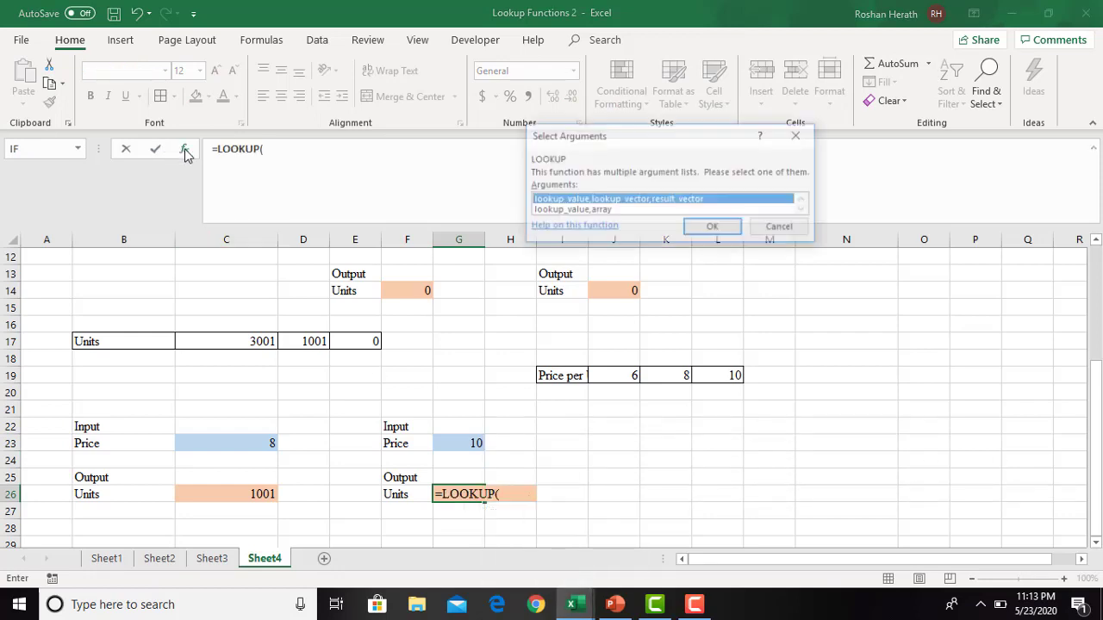
pyautogui.click(713, 227)
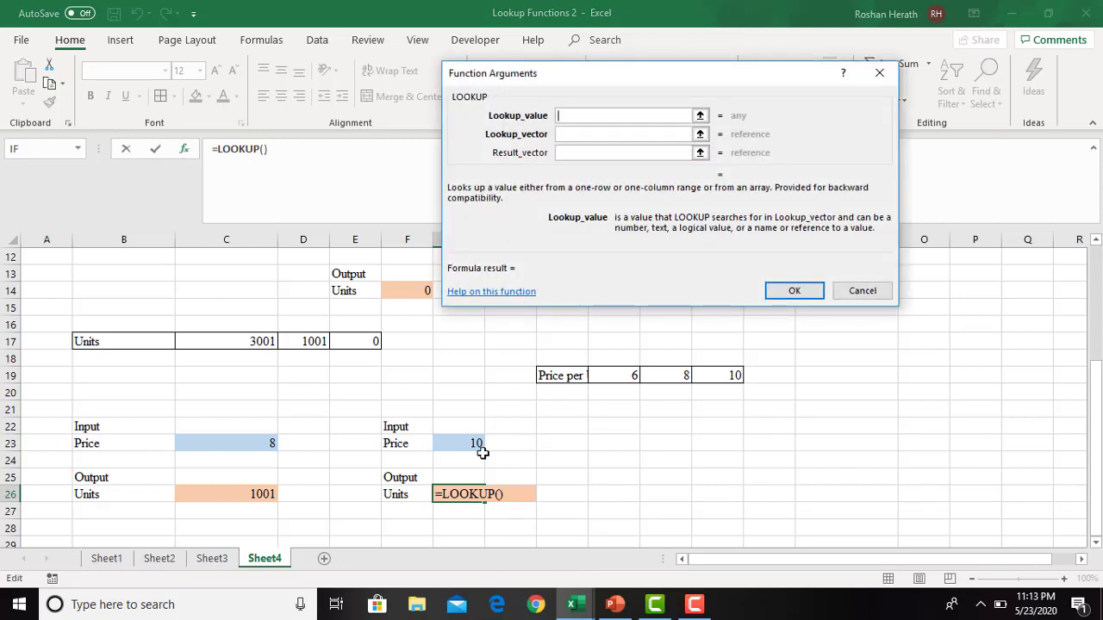
pyautogui.click(465, 441)
pyautogui.press('F4')
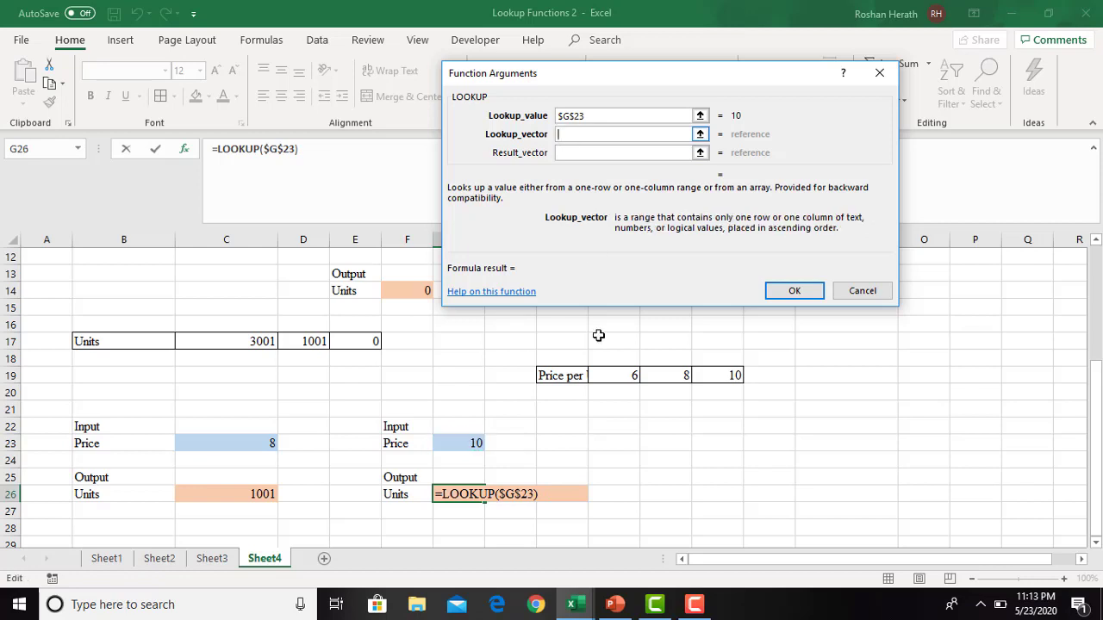
# - Set the lookup vector to $J$19:$L$19 and the result vector to $C$17:$E$17, and complete the LOOKUP formula in G26
pyautogui.moveTo(633, 376); pyautogui.dragTo(738, 376)
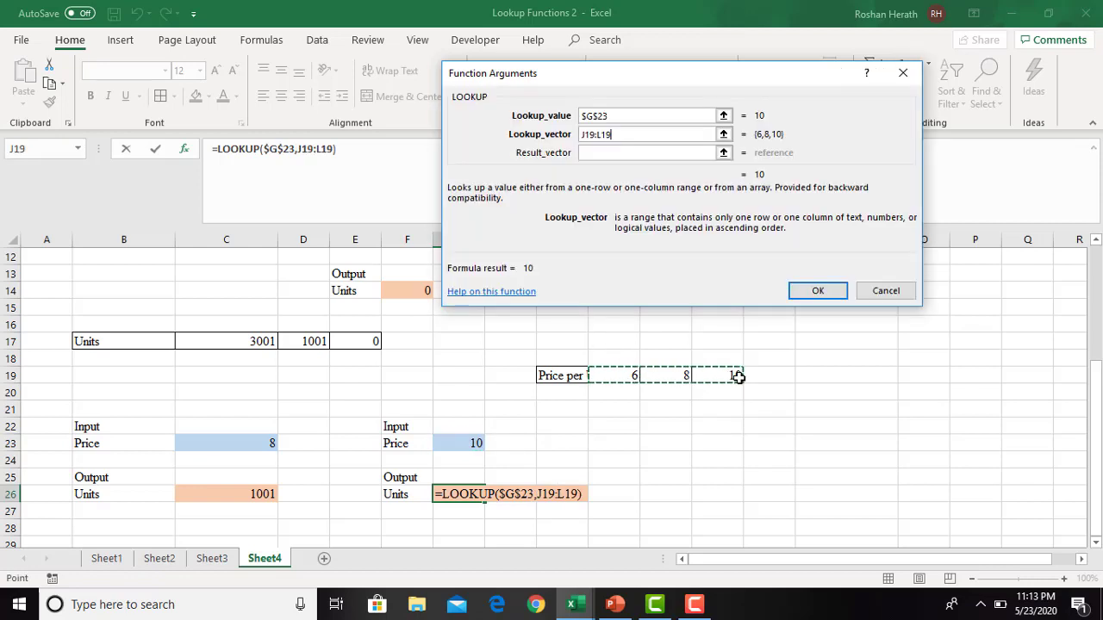
pyautogui.press('F4')
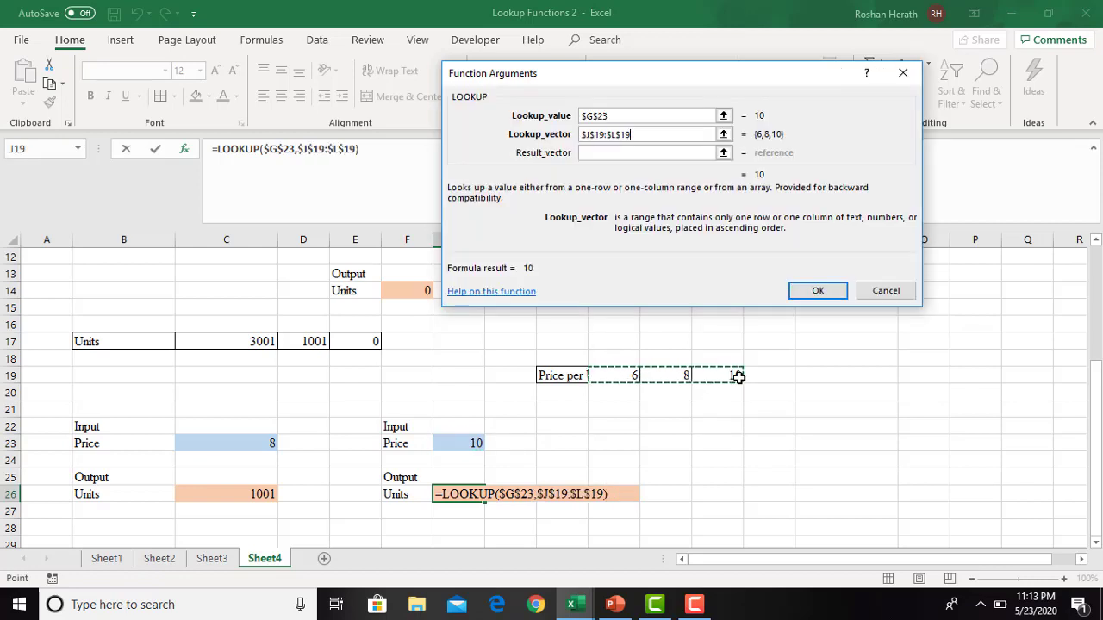
pyautogui.click(595, 153)
pyautogui.moveTo(196, 339); pyautogui.dragTo(345, 341)
pyautogui.press('F4')
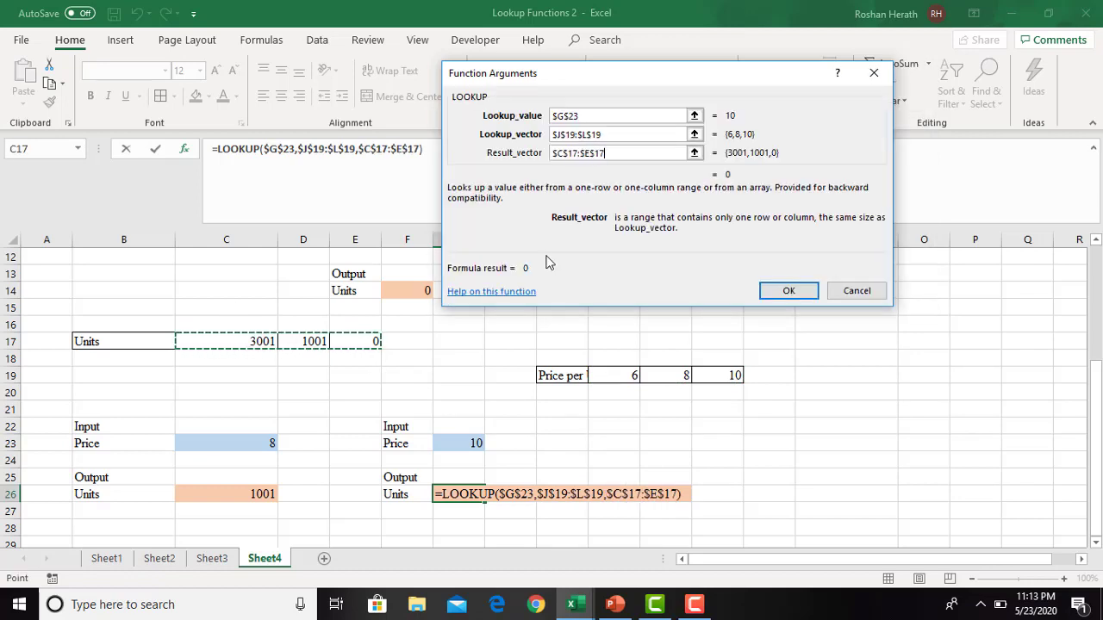
pyautogui.click(789, 292)
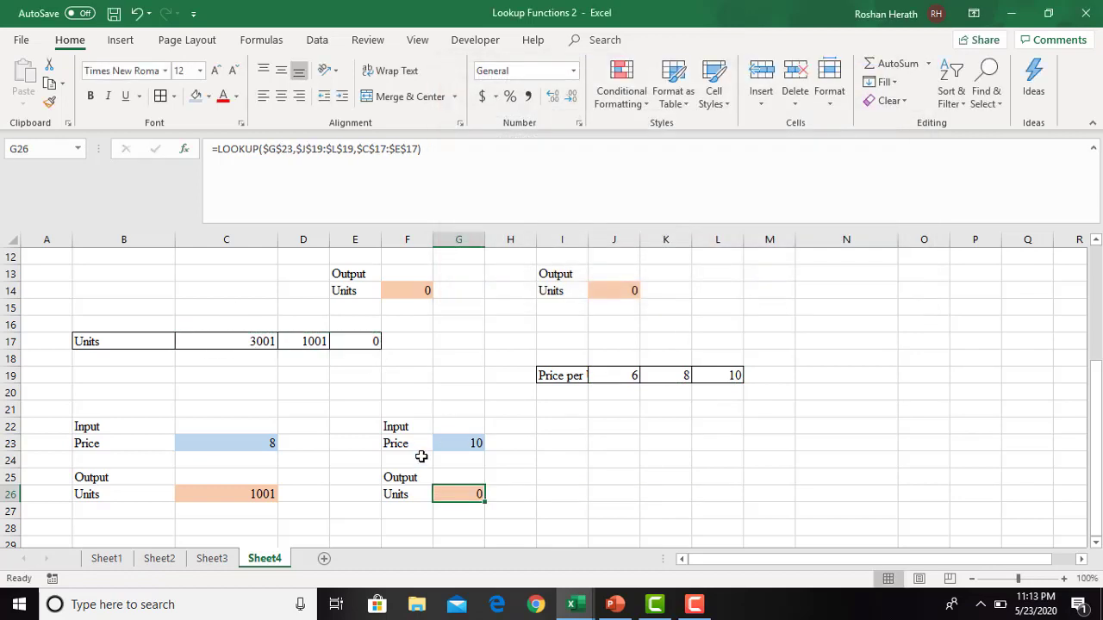
# - Change the input price in G23 to 8 and check the Units output in G26
pyautogui.click(458, 445)
pyautogui.write('8')
pyautogui.hotkey('ctrl', 'Return')
pyautogui.press('Return')
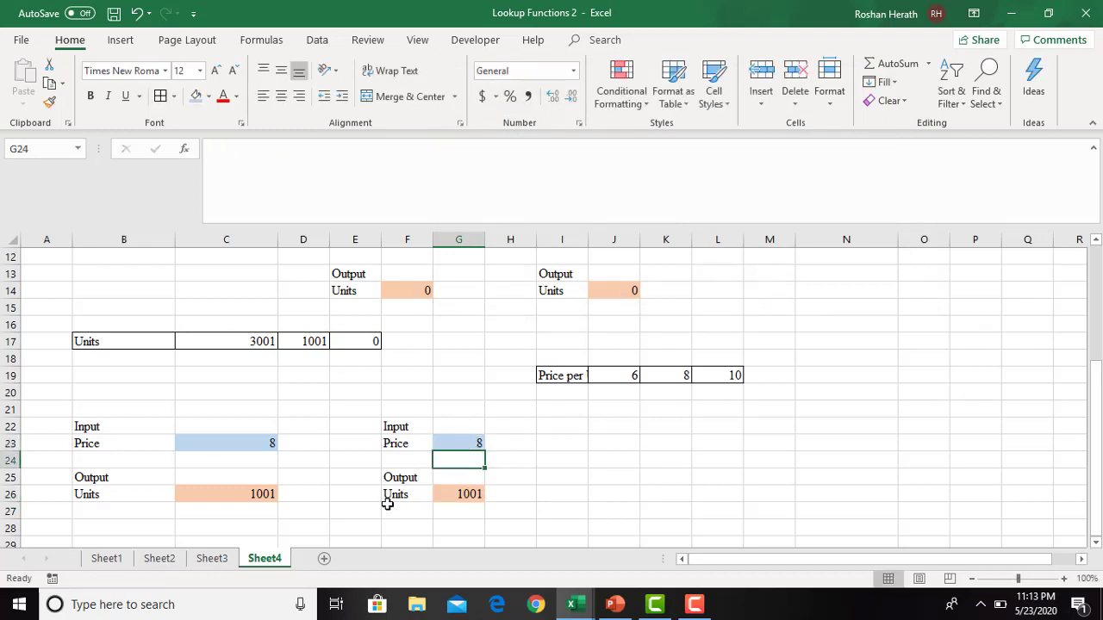
pyautogui.click(457, 494)
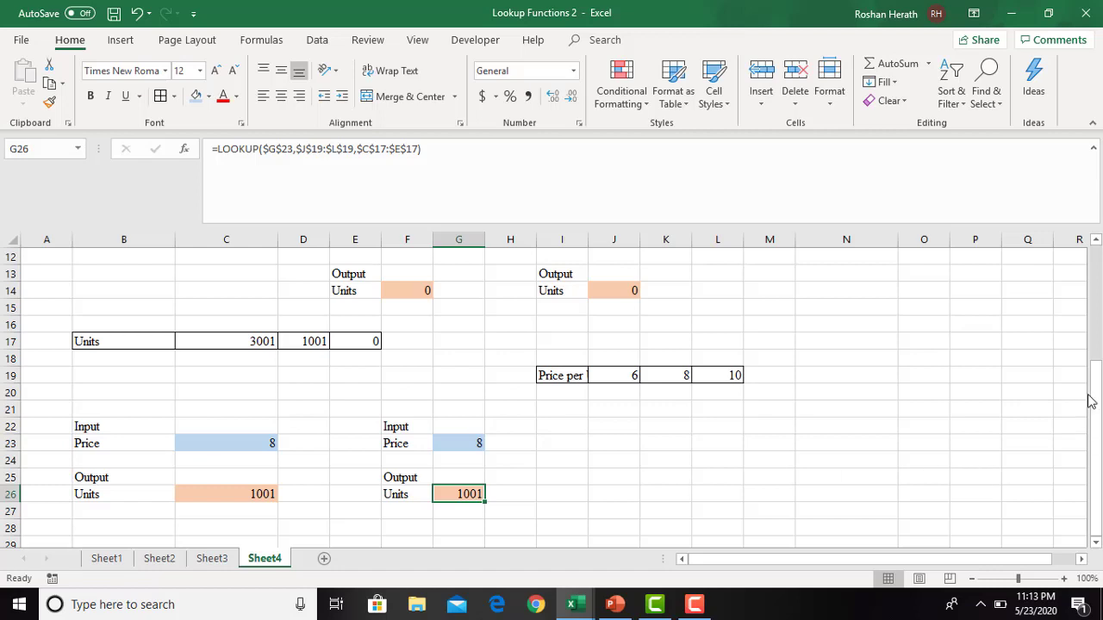
pyautogui.moveTo(1090, 401); pyautogui.dragTo(1092, 264)
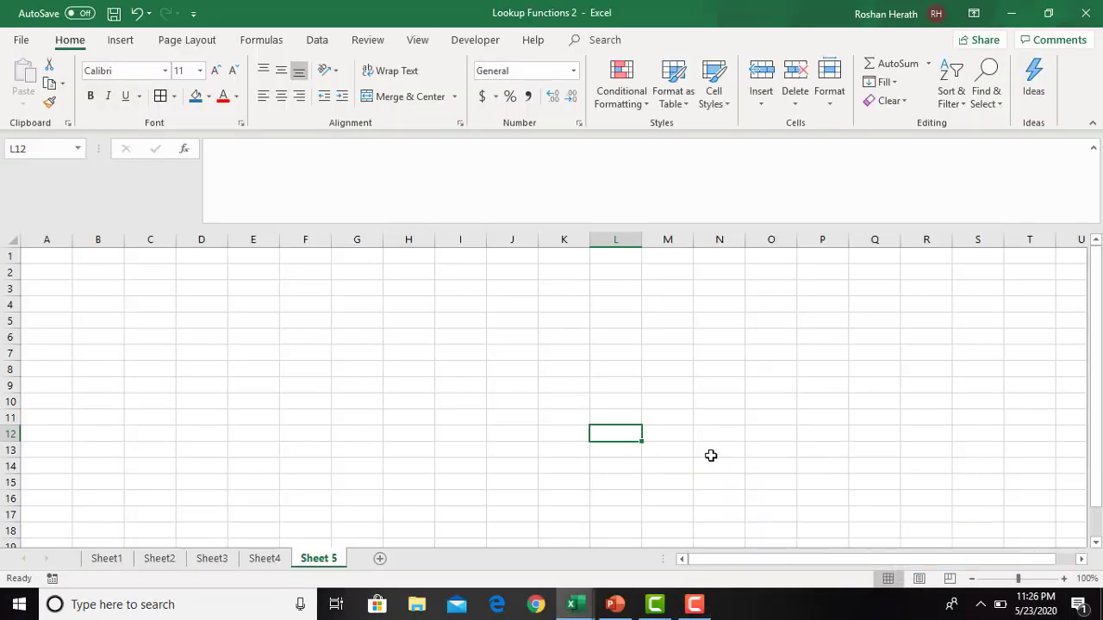
pyautogui.click(694, 606)
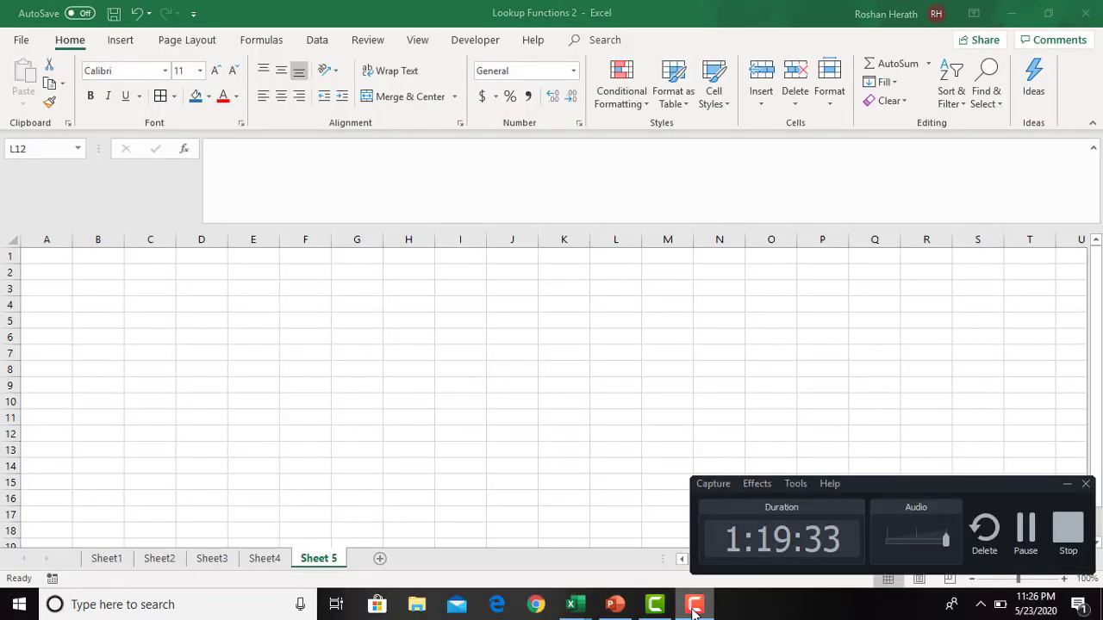
pyautogui.click(694, 606)
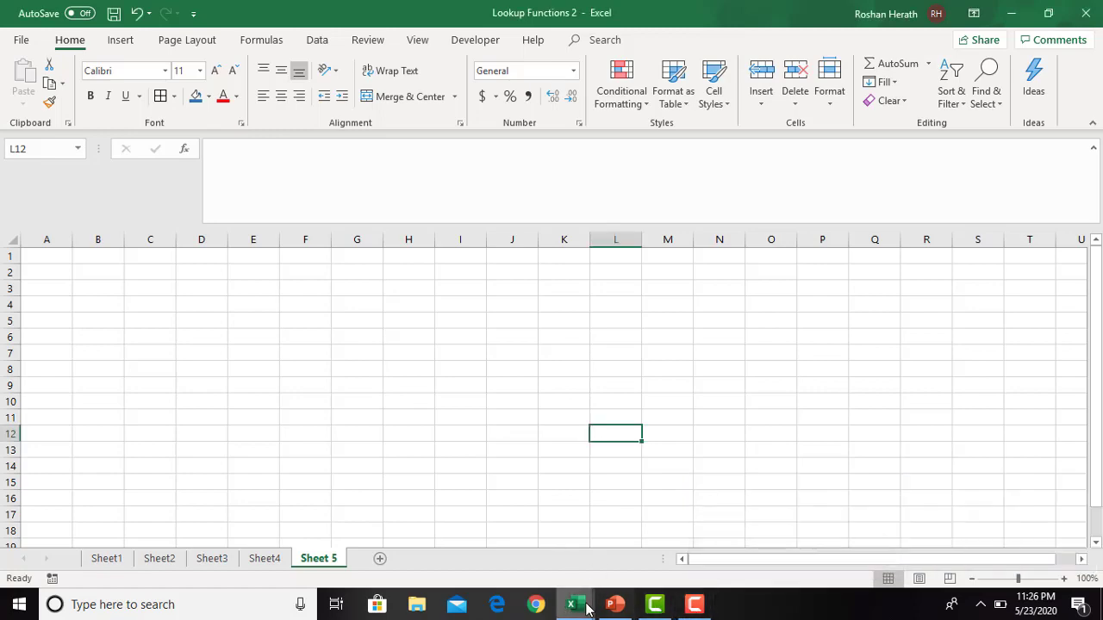
# - Switch to the PowerPoint lookup presentation and copy Activity 6's Colour and Frequency data with both questions from slide 20
pyautogui.click(614, 606)
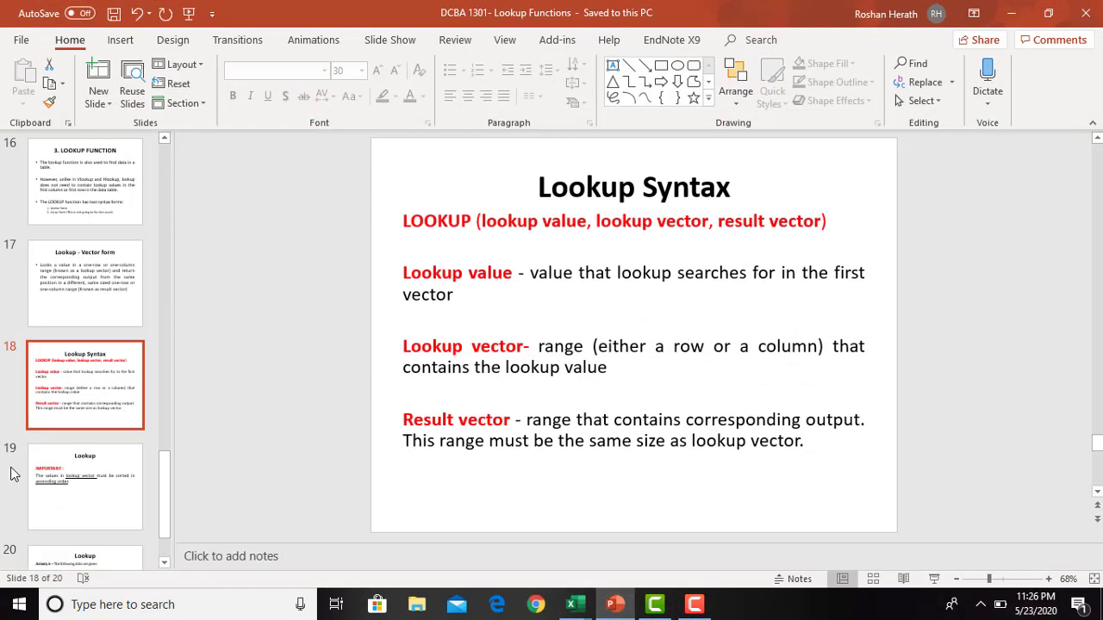
pyautogui.click(72, 496)
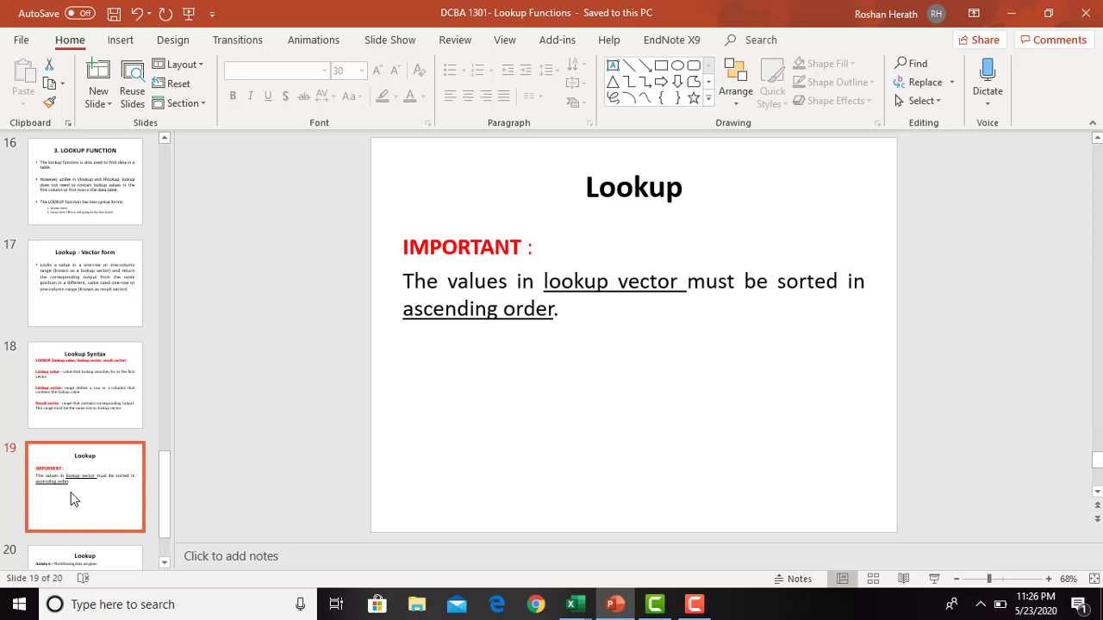
pyautogui.press('Down')
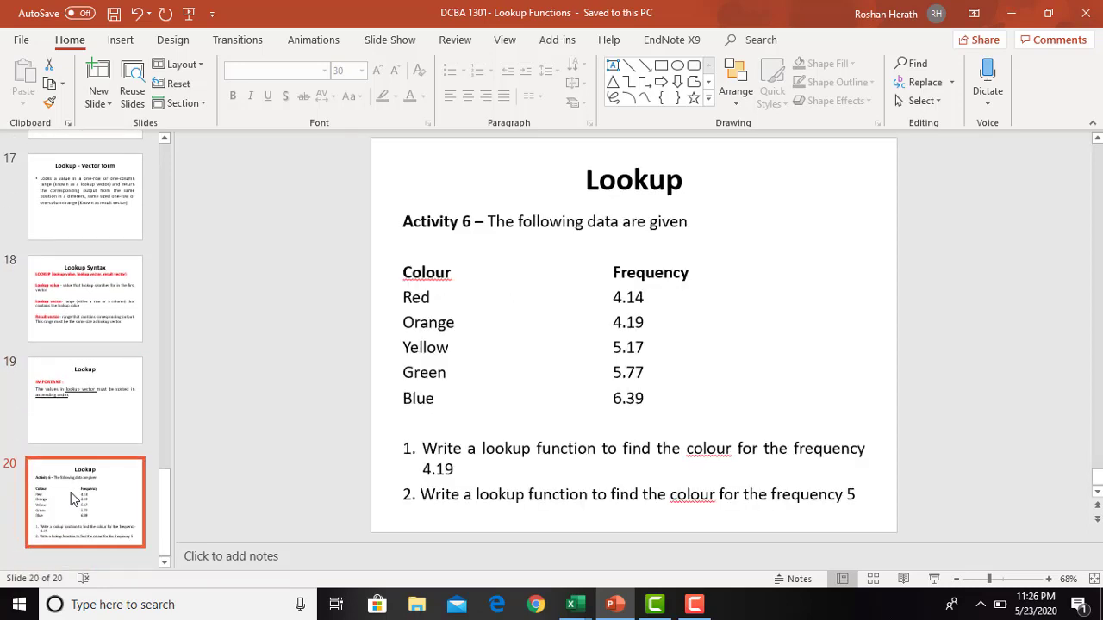
pyautogui.press('Up')
pyautogui.press('Down')
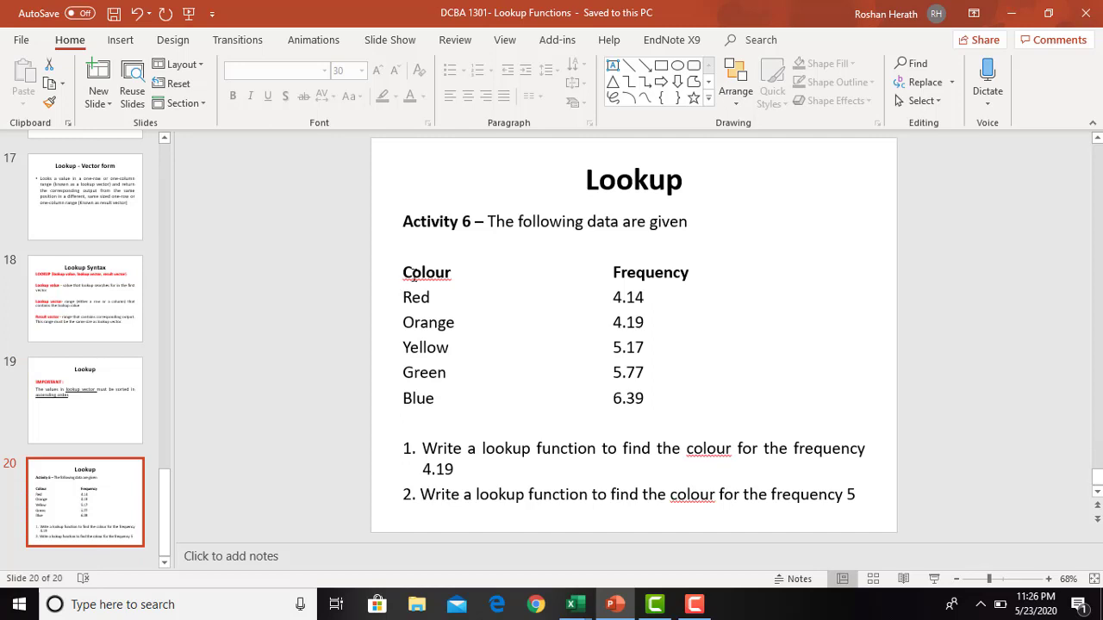
pyautogui.moveTo(407, 274); pyautogui.dragTo(859, 496)
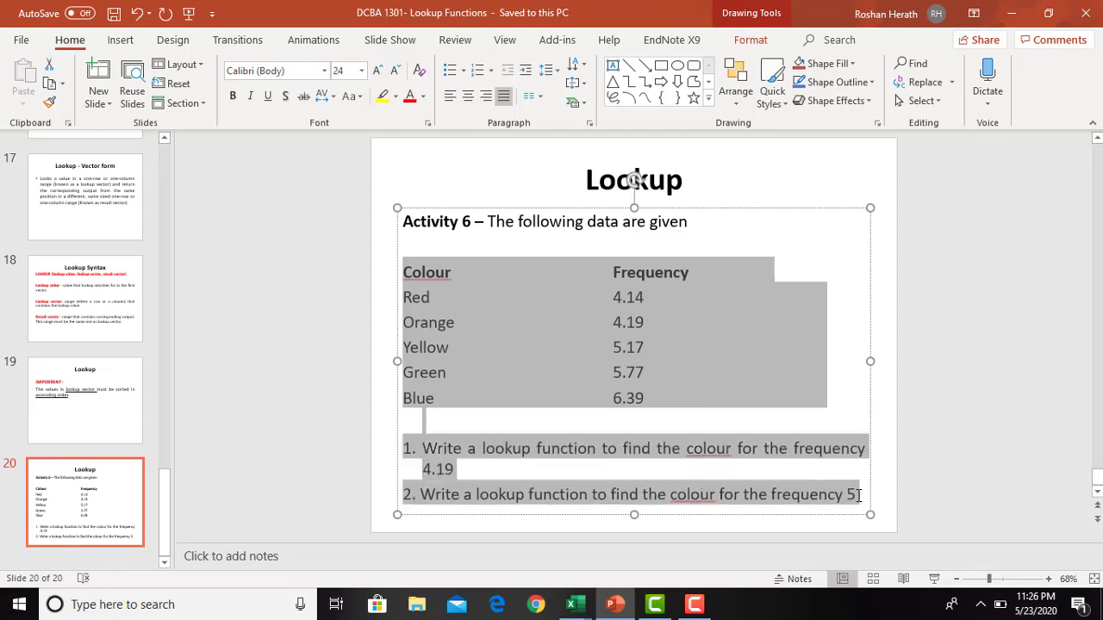
pyautogui.hotkey('ctrl', 'c')
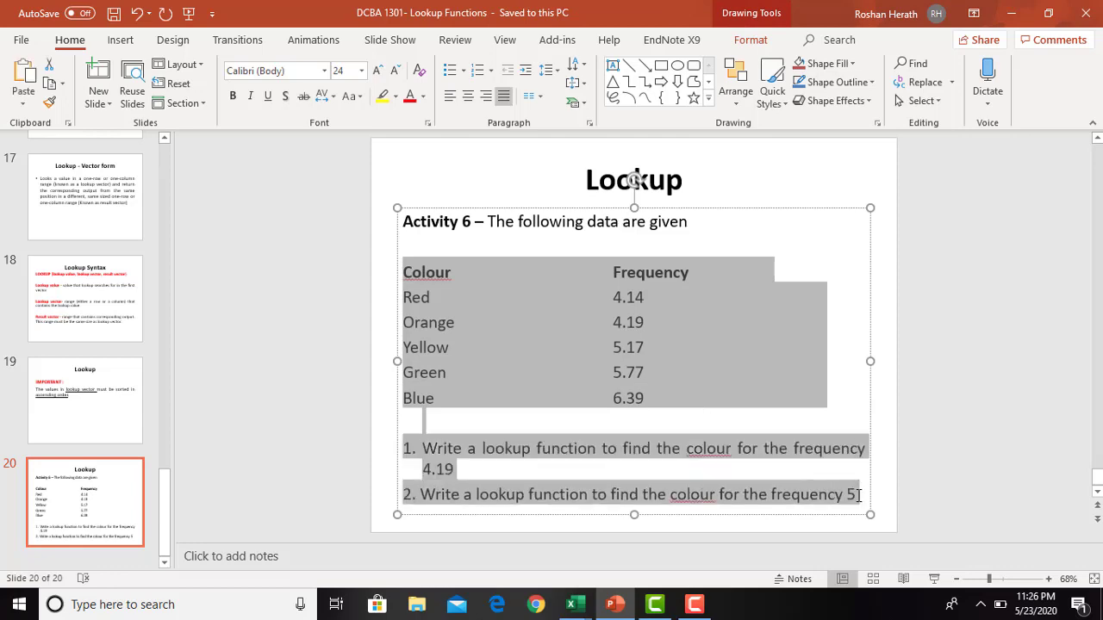
# - Switch to the Lookup Functions 2 workbook in Excel and paste the activity text at B3 on Sheet 5, matching the destination formatting
pyautogui.click(592, 605)
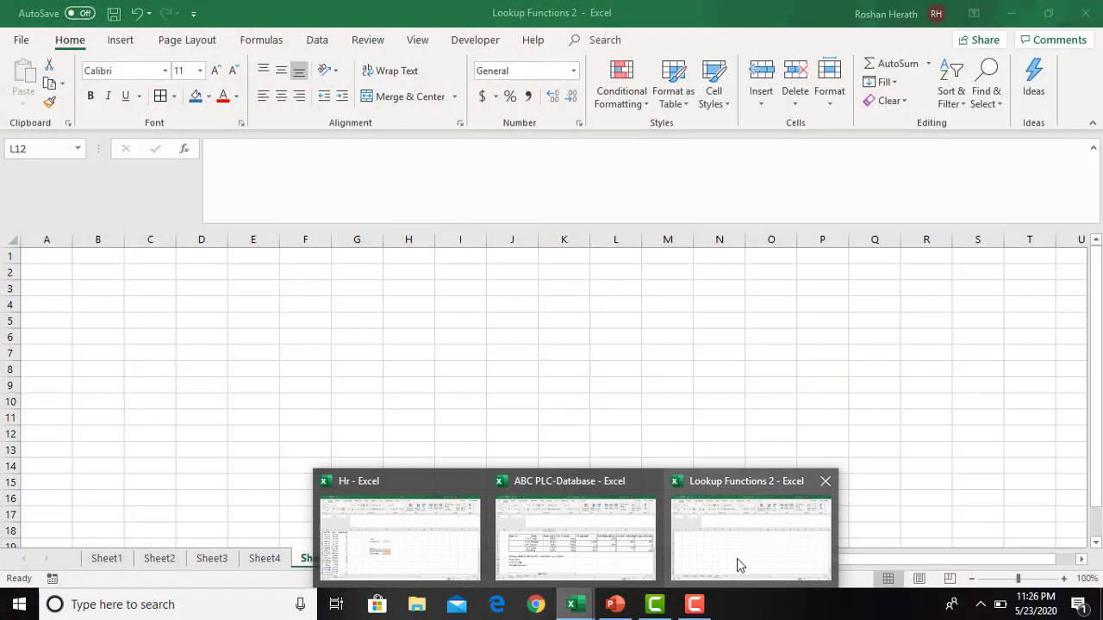
pyautogui.click(737, 558)
pyautogui.rightClick(79, 287)
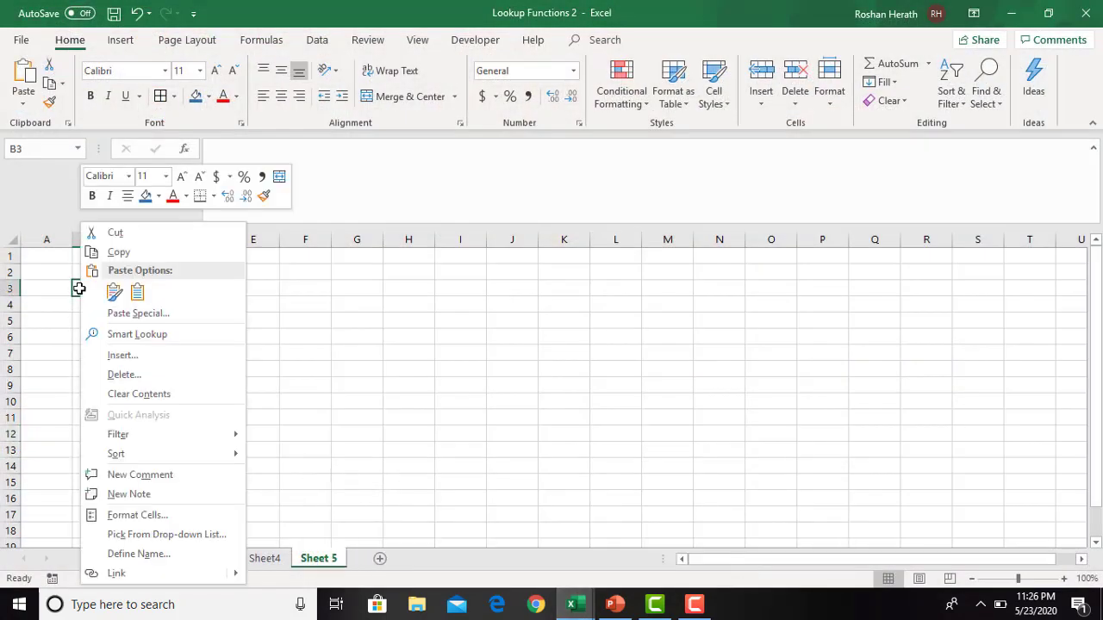
pyautogui.click(133, 293)
pyautogui.click(429, 332)
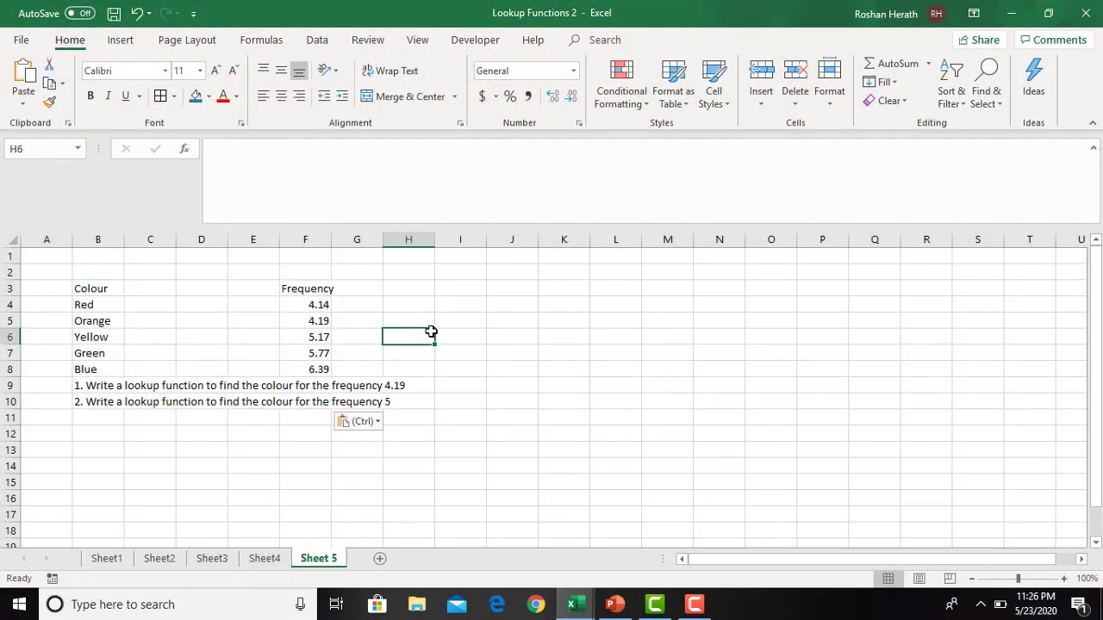
pyautogui.click(242, 430)
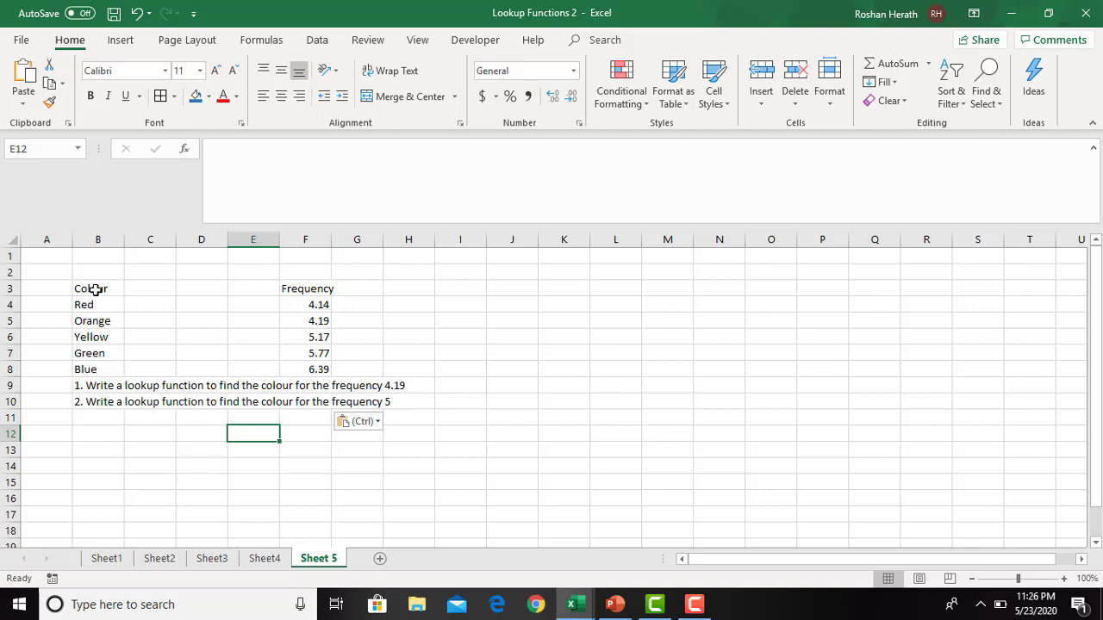
# - Copy the Colour column B3:B8 to D13 and the Frequency column F3:F8 to E13, forming an adjacent two-column table
pyautogui.moveTo(95, 290); pyautogui.dragTo(95, 367)
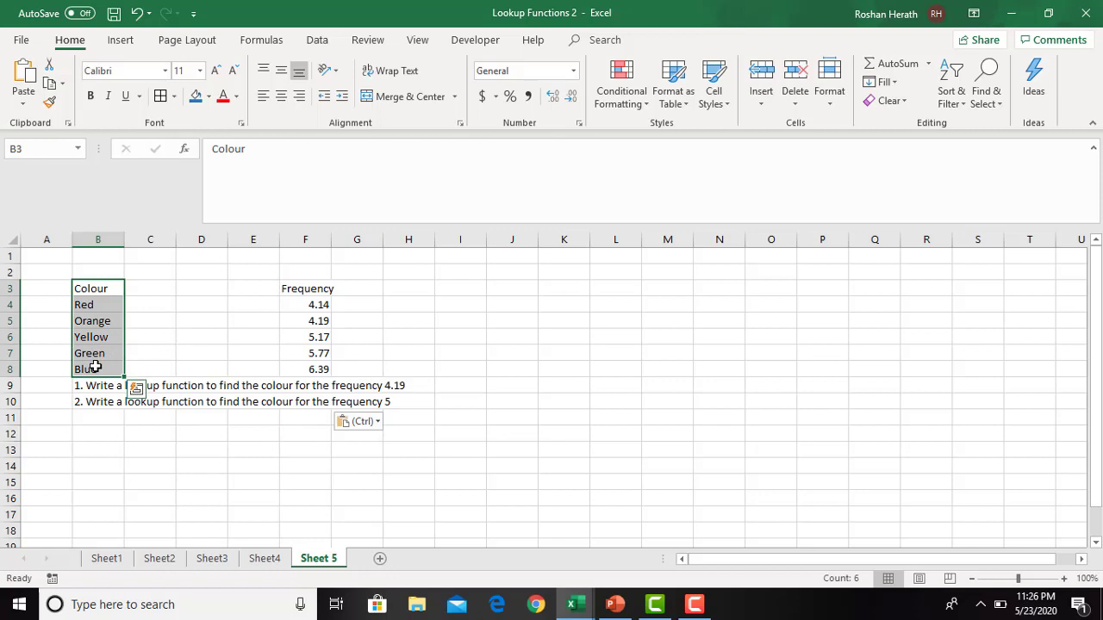
pyautogui.hotkey('ctrl', 'c')
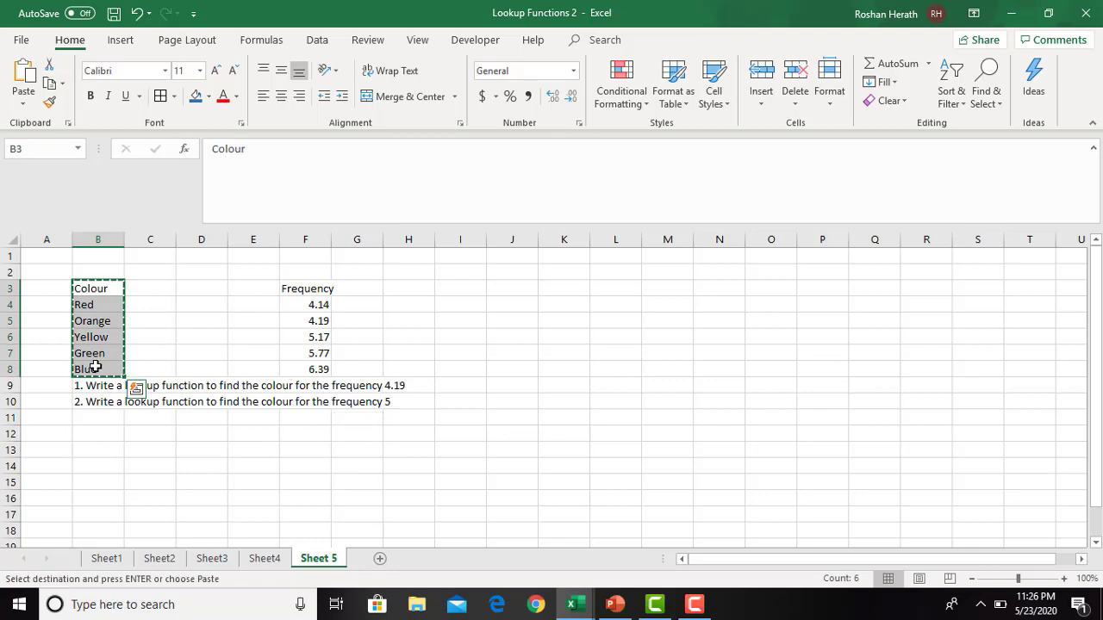
pyautogui.click(190, 454)
pyautogui.hotkey('ctrl', 'v')
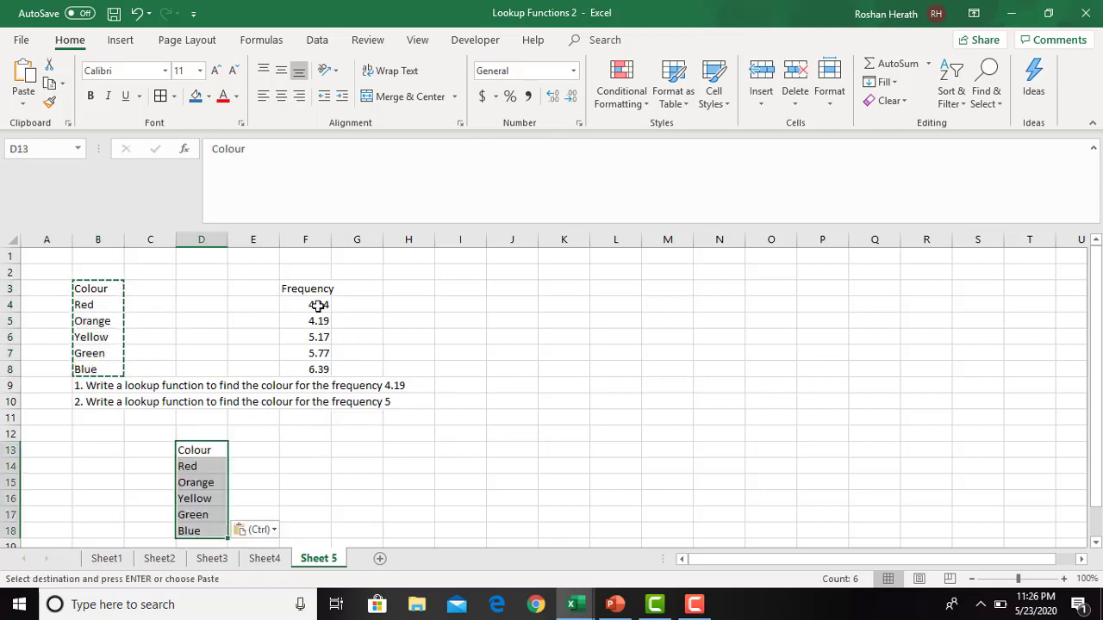
pyautogui.moveTo(308, 290); pyautogui.dragTo(311, 365)
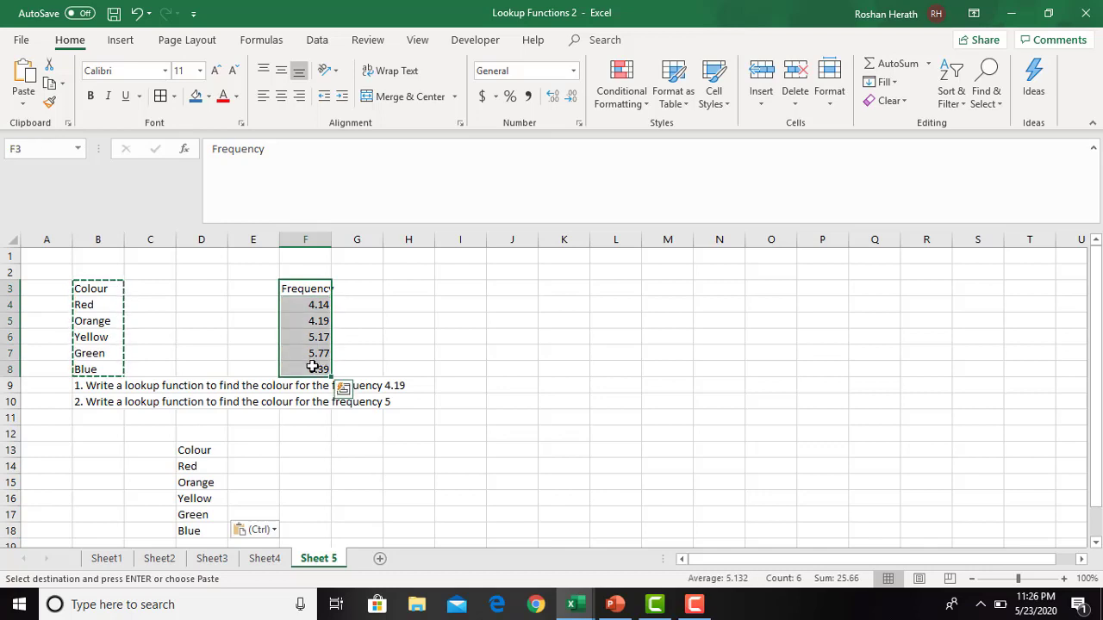
pyautogui.hotkey('ctrl', 'c')
pyautogui.click(254, 449)
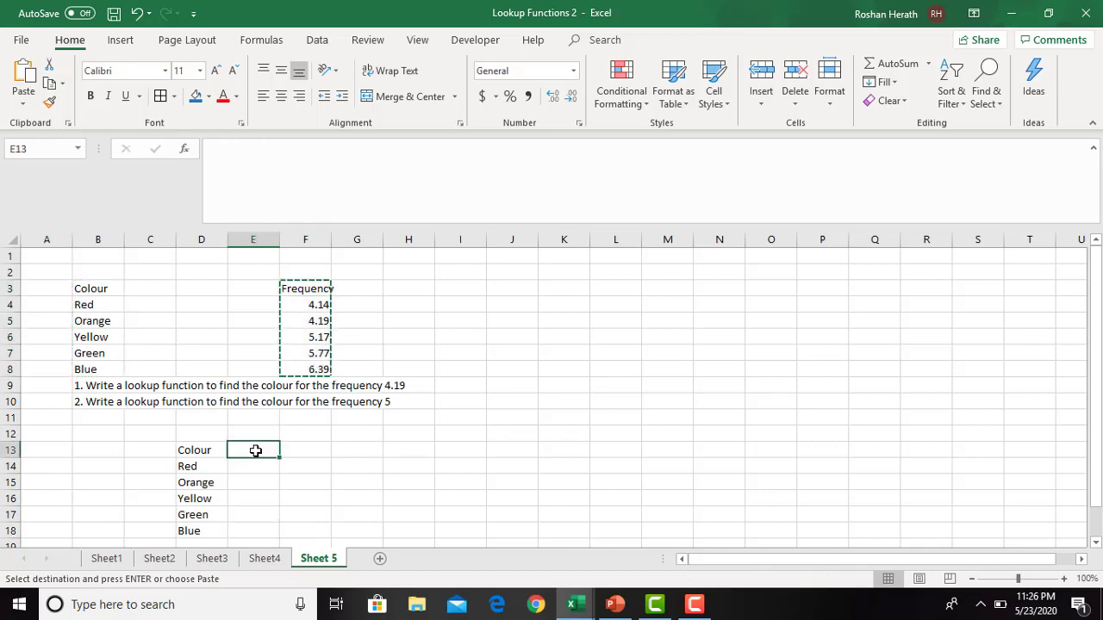
pyautogui.hotkey('ctrl', 'v')
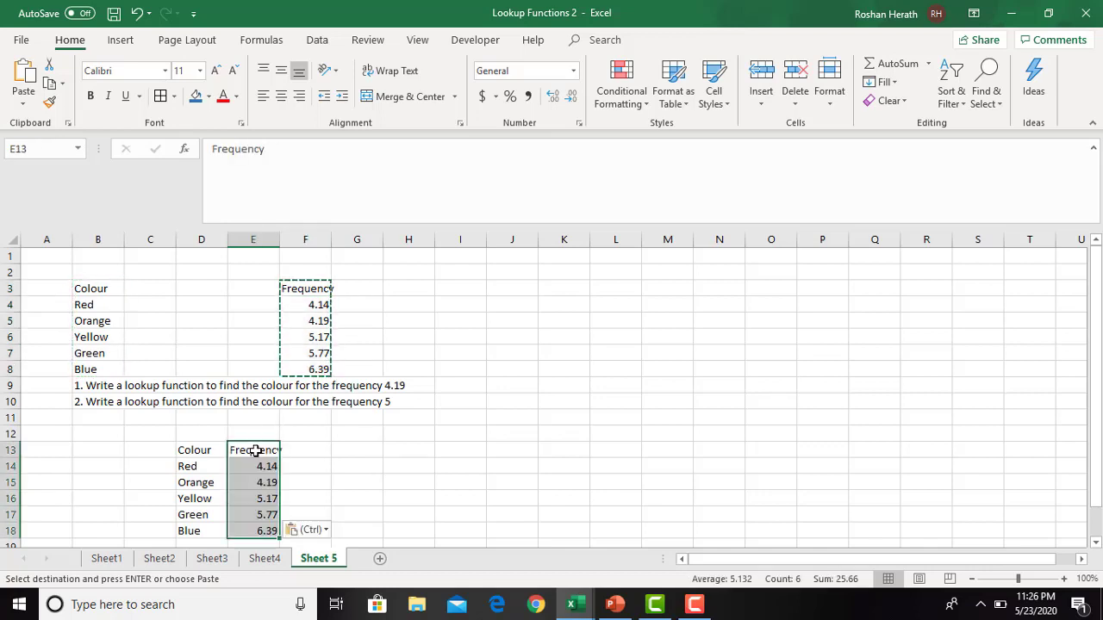
# - Format all cells of Sheet 5 in Times New Roman at size 12
pyautogui.click(891, 479)
pyautogui.click(12, 243)
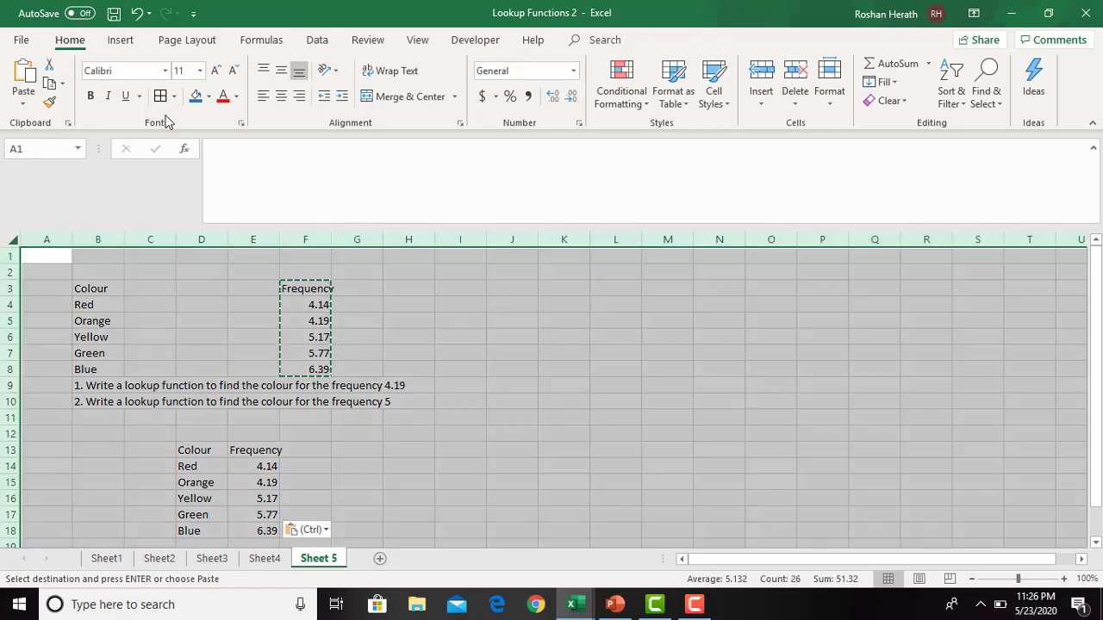
pyautogui.click(214, 72)
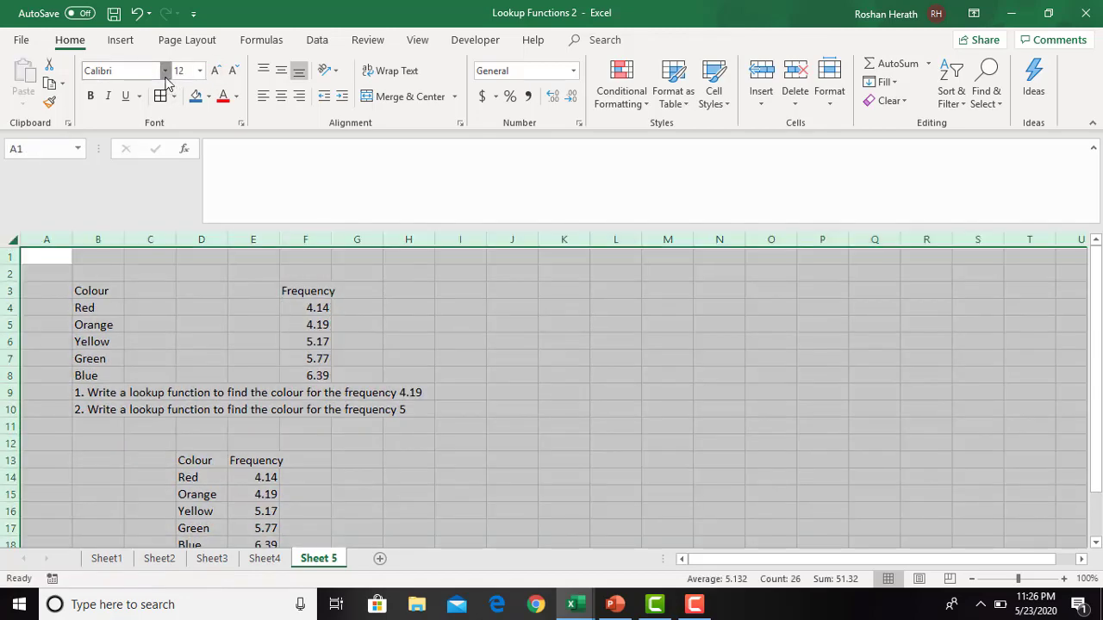
pyautogui.click(165, 77)
pyautogui.write('Tim')
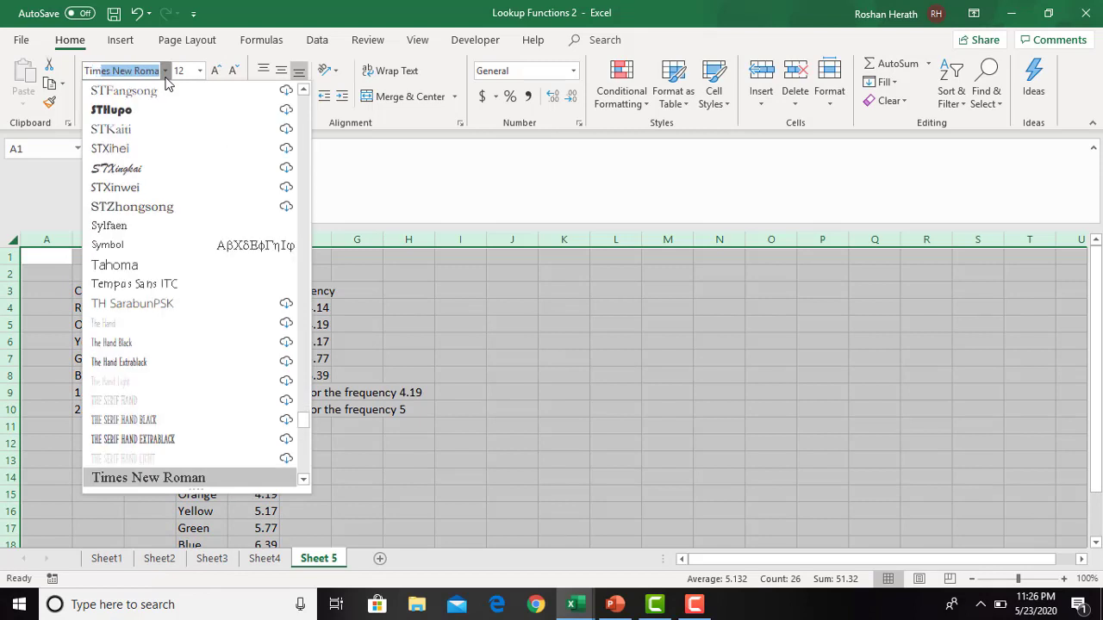
pyautogui.write('es')
pyautogui.press('Return')
pyautogui.click(568, 430)
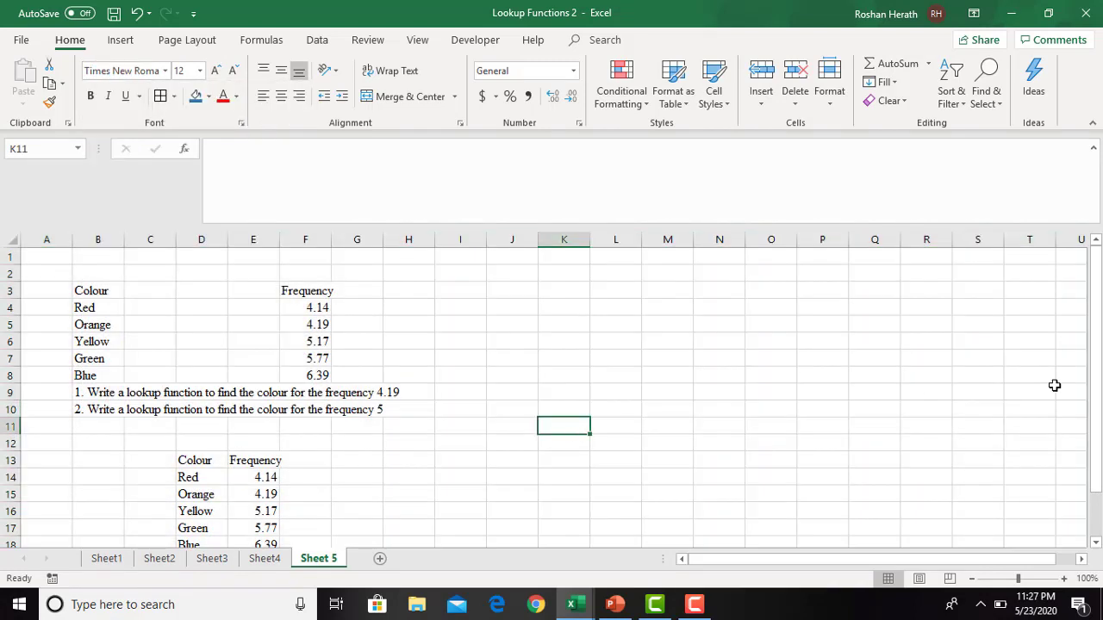
# - Add all borders to the table in D13:E18 and autofit the widths of columns D and E
pyautogui.moveTo(1095, 392); pyautogui.dragTo(1096, 405)
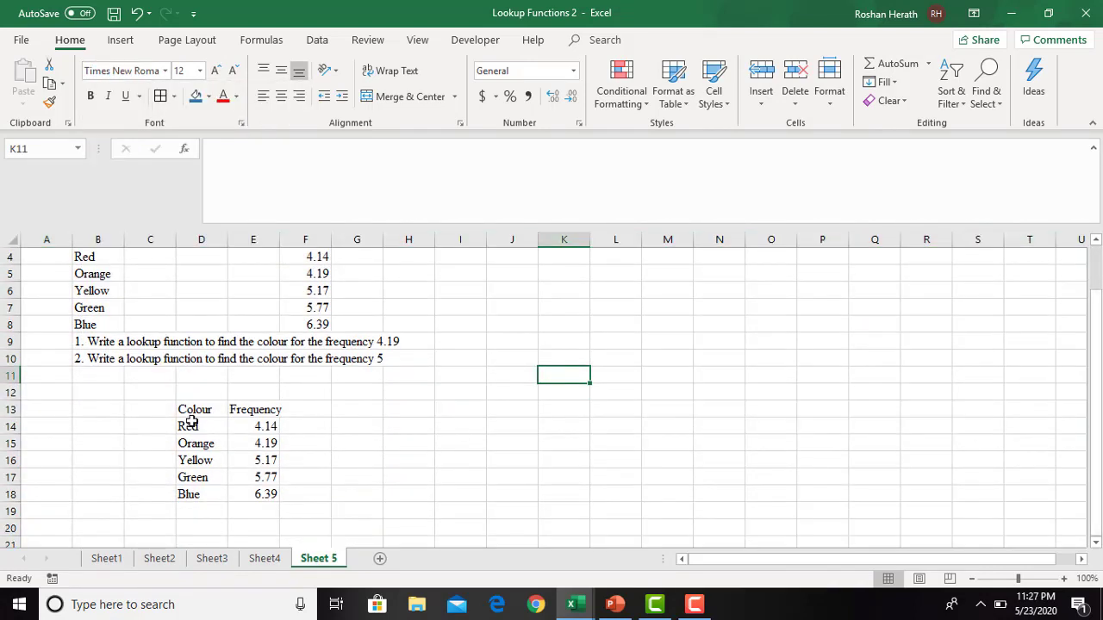
pyautogui.moveTo(193, 413); pyautogui.dragTo(263, 494)
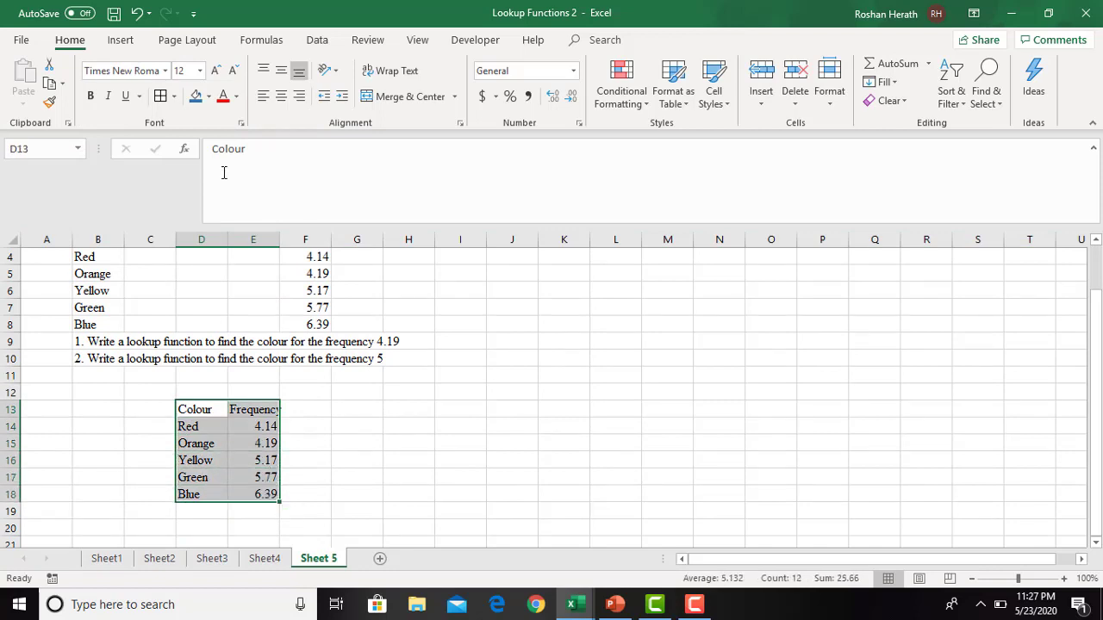
pyautogui.click(159, 96)
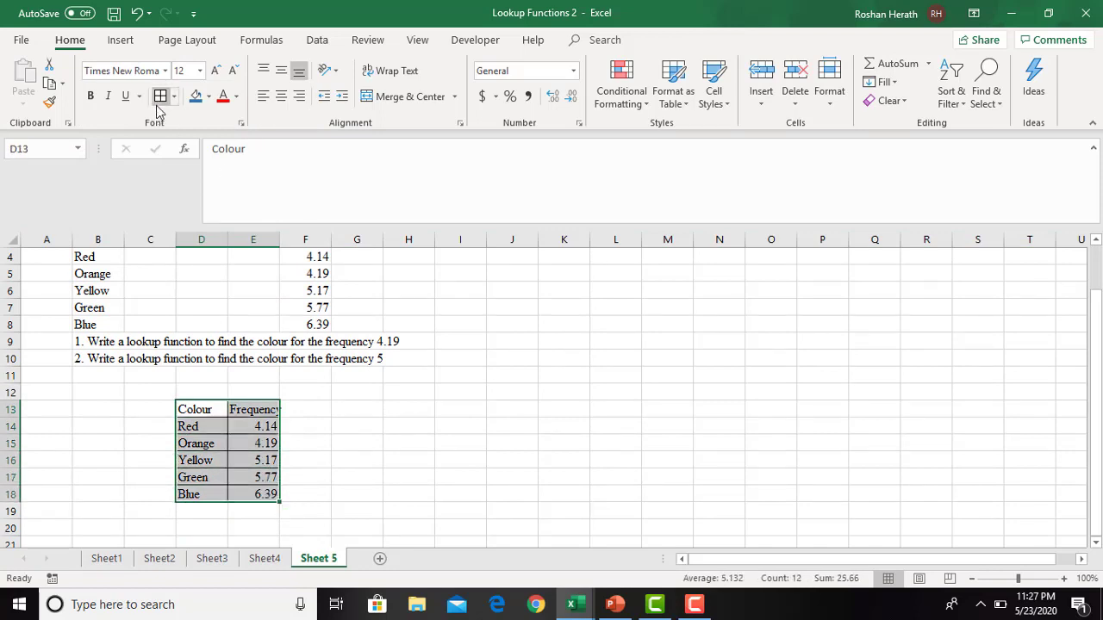
pyautogui.doubleClick(278, 238)
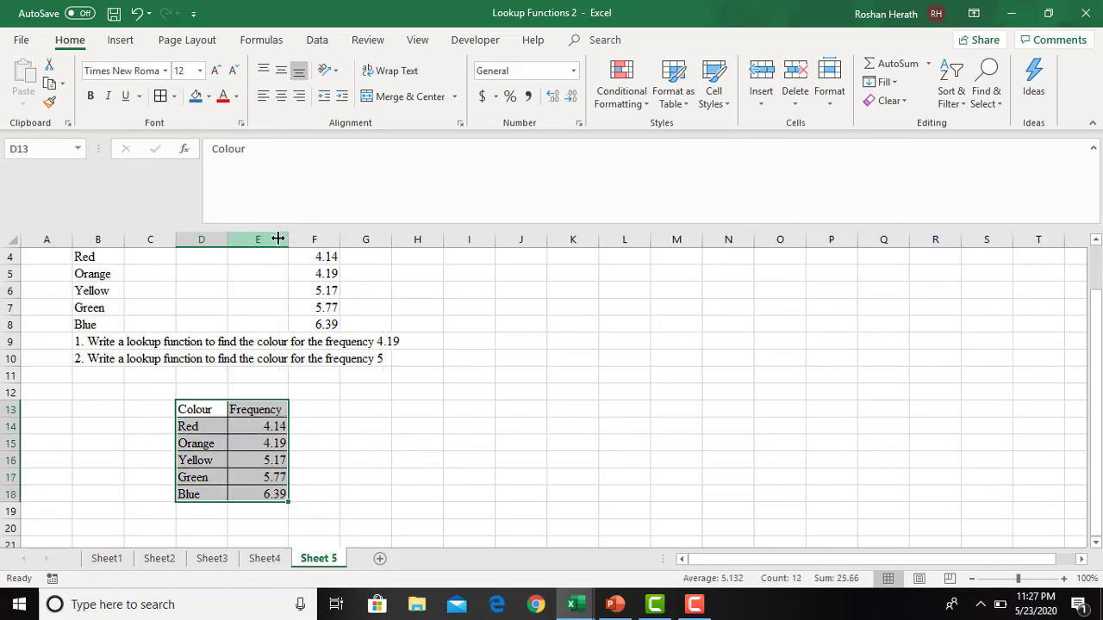
pyautogui.doubleClick(228, 243)
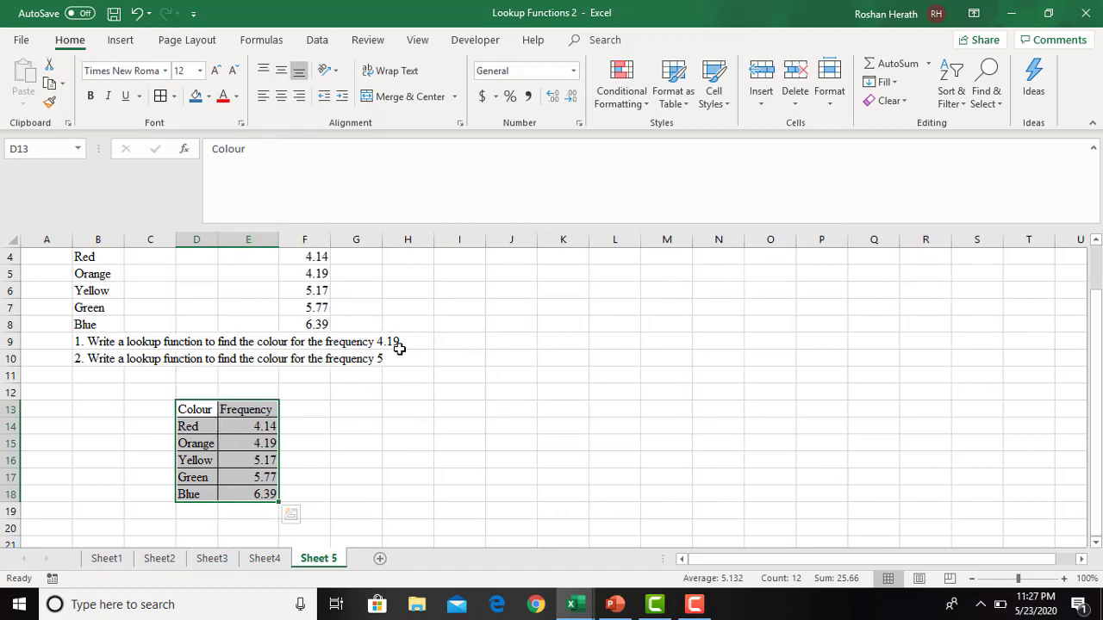
pyautogui.click(420, 458)
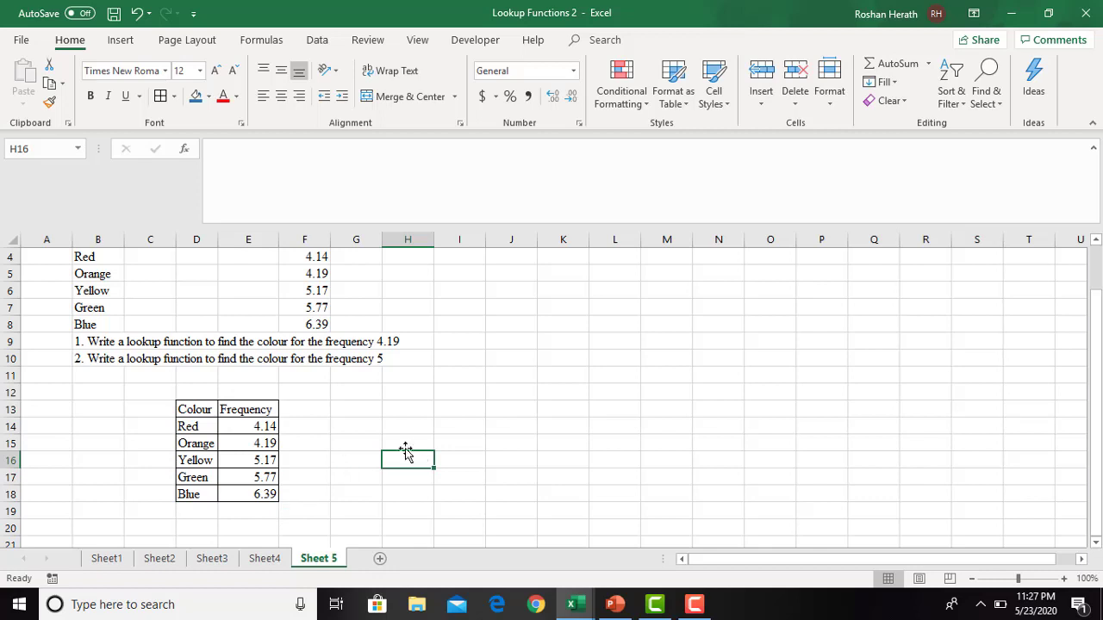
# - Enter the labels Input in I14 and Frequency in I15
pyautogui.click(418, 446)
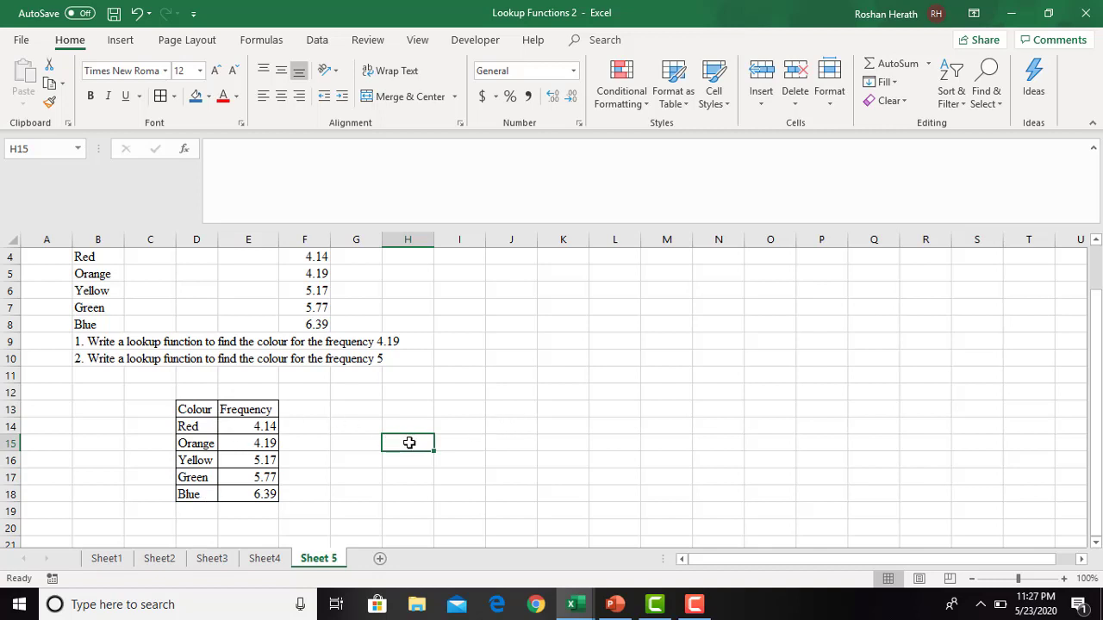
pyautogui.click(447, 429)
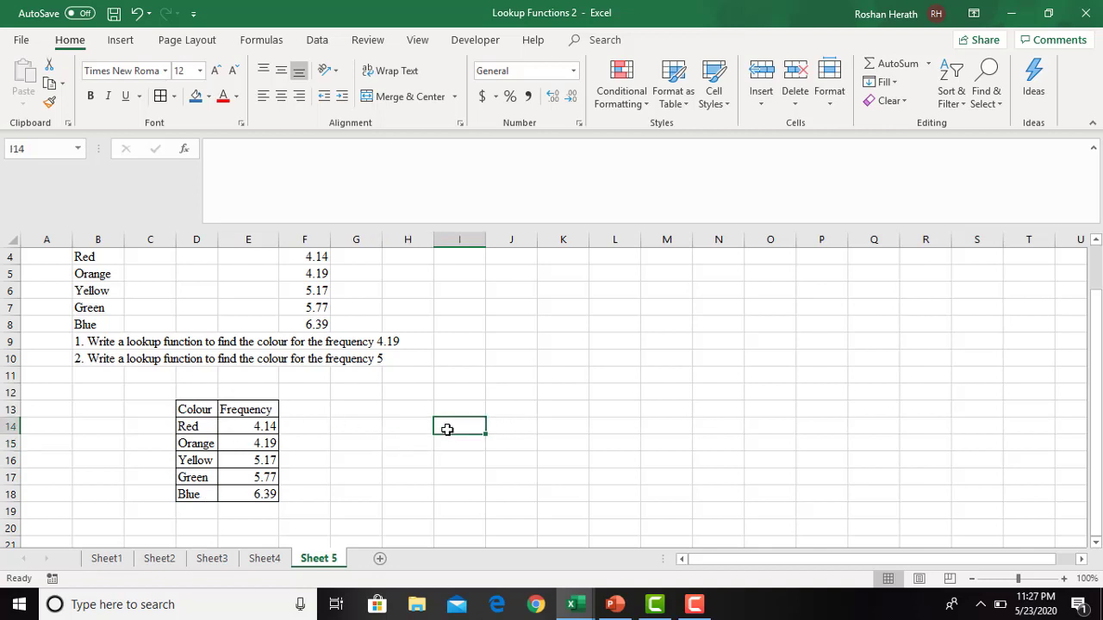
pyautogui.write('=')
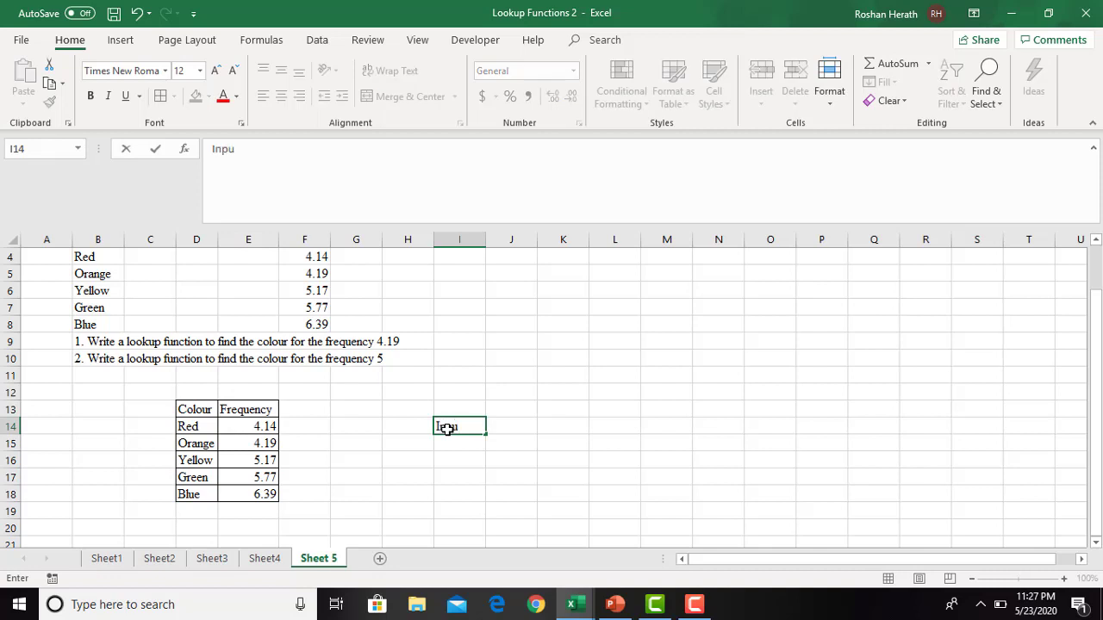
pyautogui.write('nput')
pyautogui.click(511, 440)
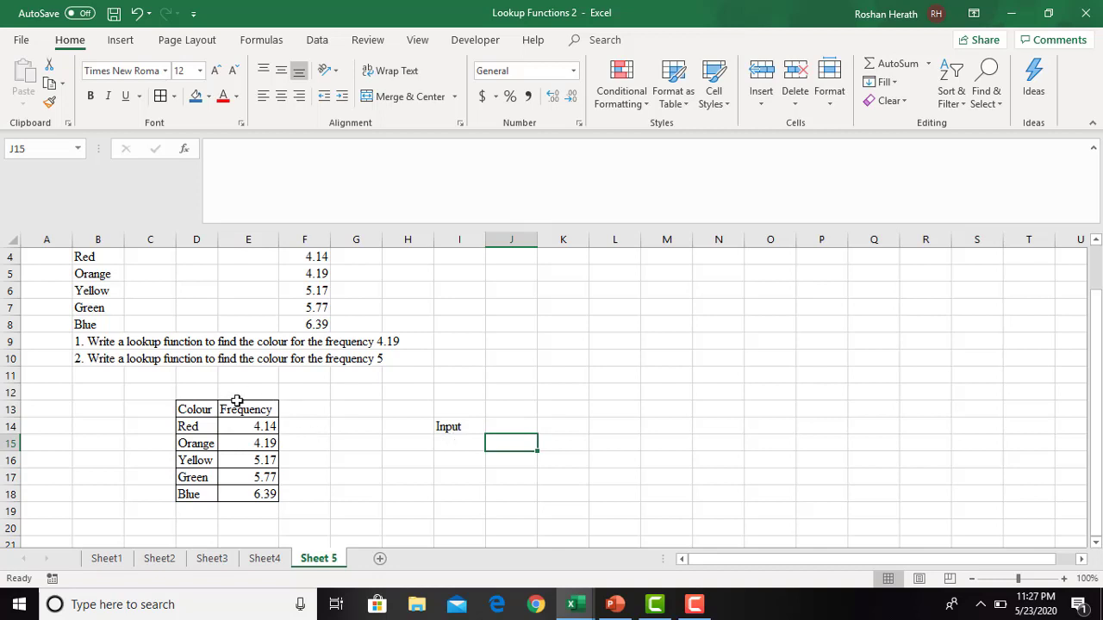
pyautogui.click(463, 442)
pyautogui.write('Frequency')
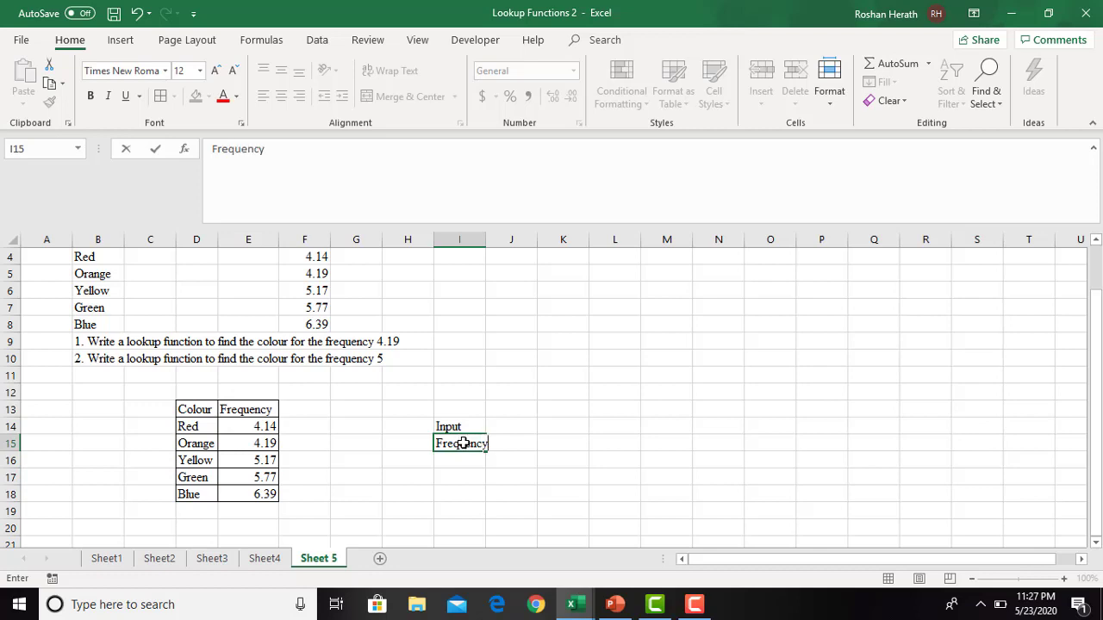
# - Widen column I to fit the Frequency label and fill the input cell J15 with light blue
pyautogui.click(529, 450)
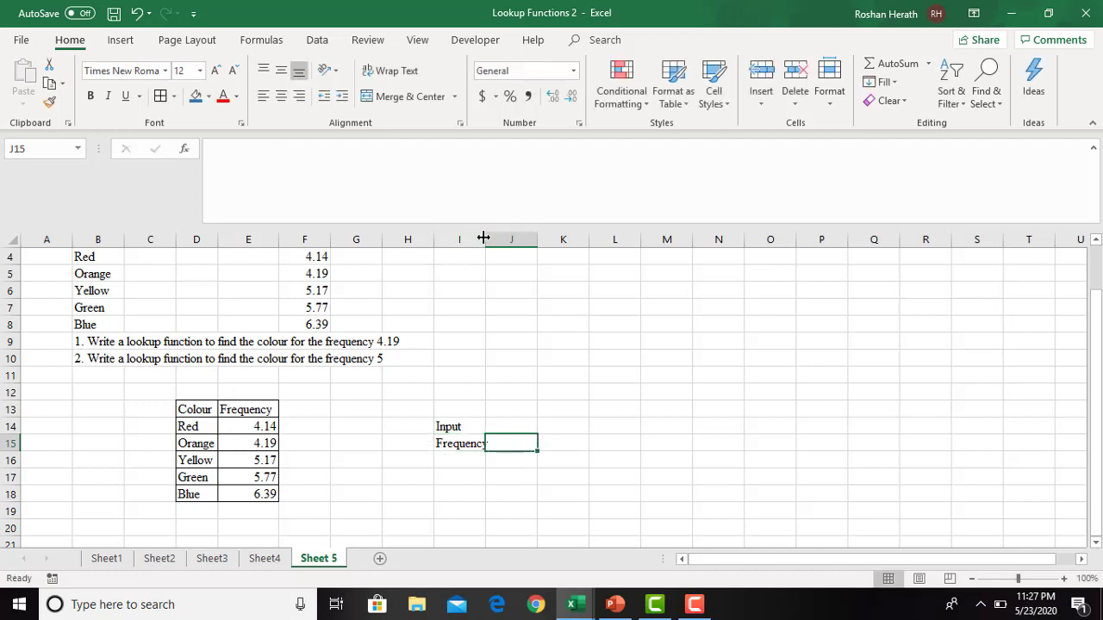
pyautogui.moveTo(485, 238); pyautogui.dragTo(491, 239)
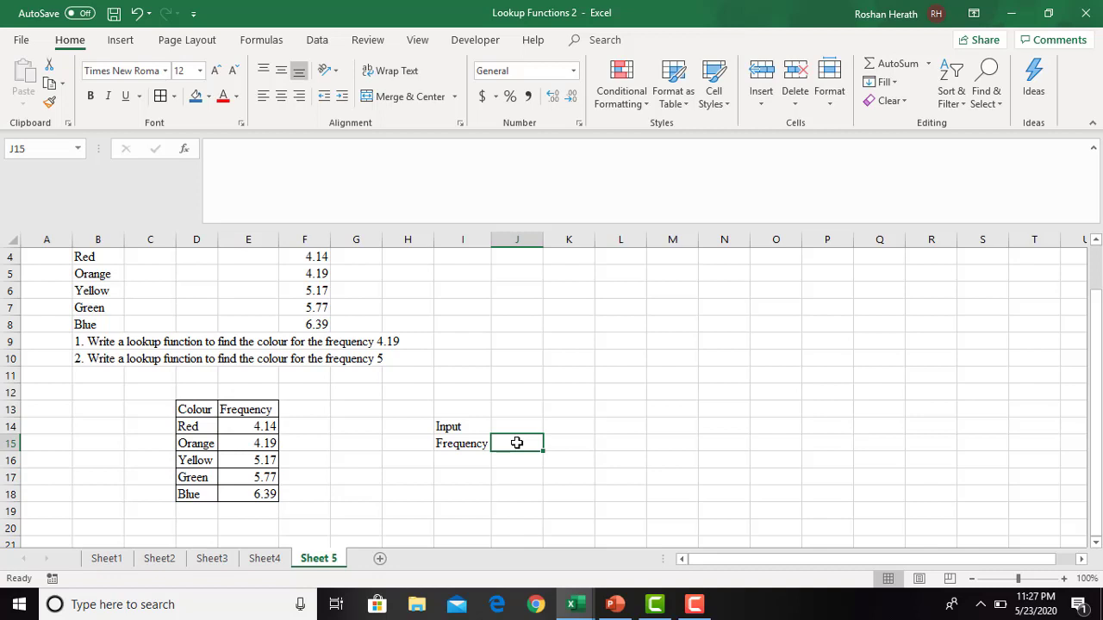
pyautogui.click(207, 96)
pyautogui.click(253, 145)
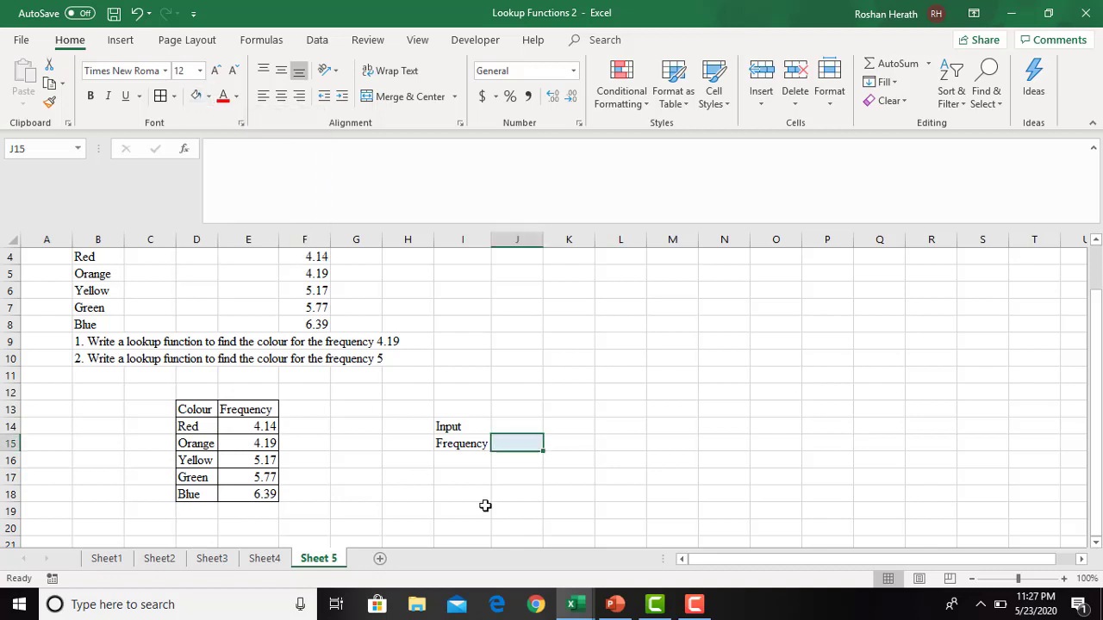
# - Enter the labels Output in I17 and Colour in I18
pyautogui.click(458, 481)
pyautogui.write('Output')
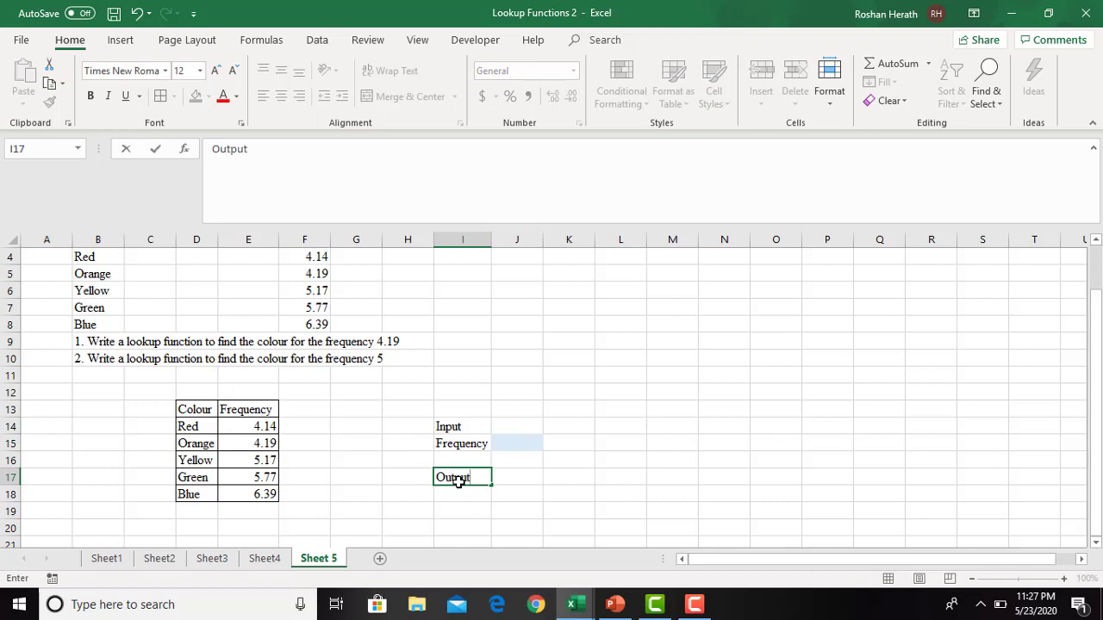
pyautogui.click(465, 496)
pyautogui.write('C')
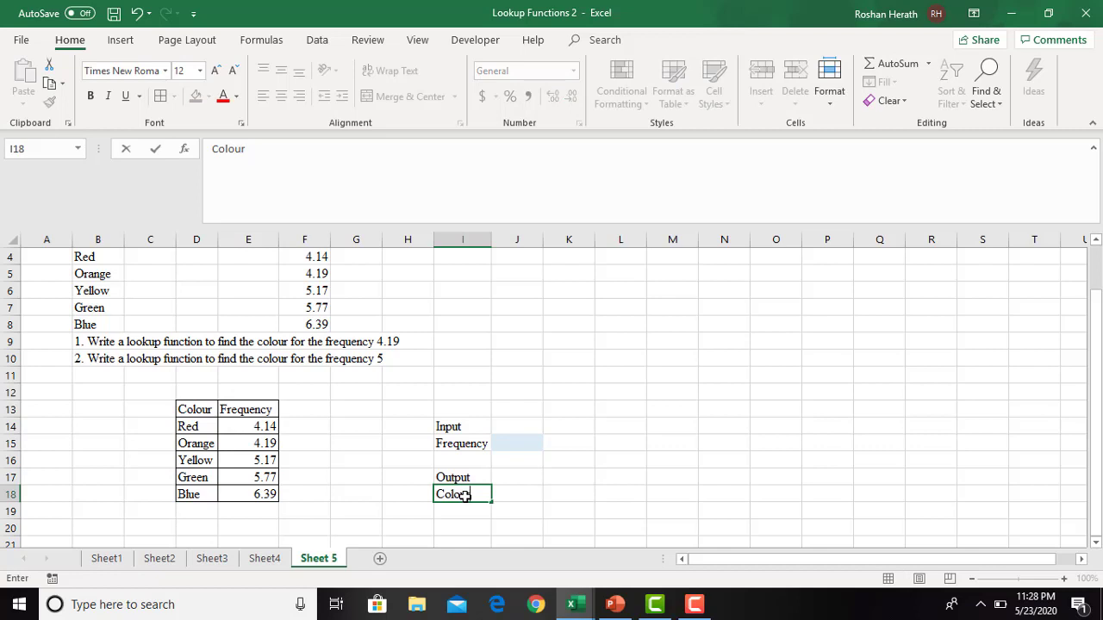
pyautogui.write('olour')
# - Fill the output cell J18 with light orange
pyautogui.click(532, 498)
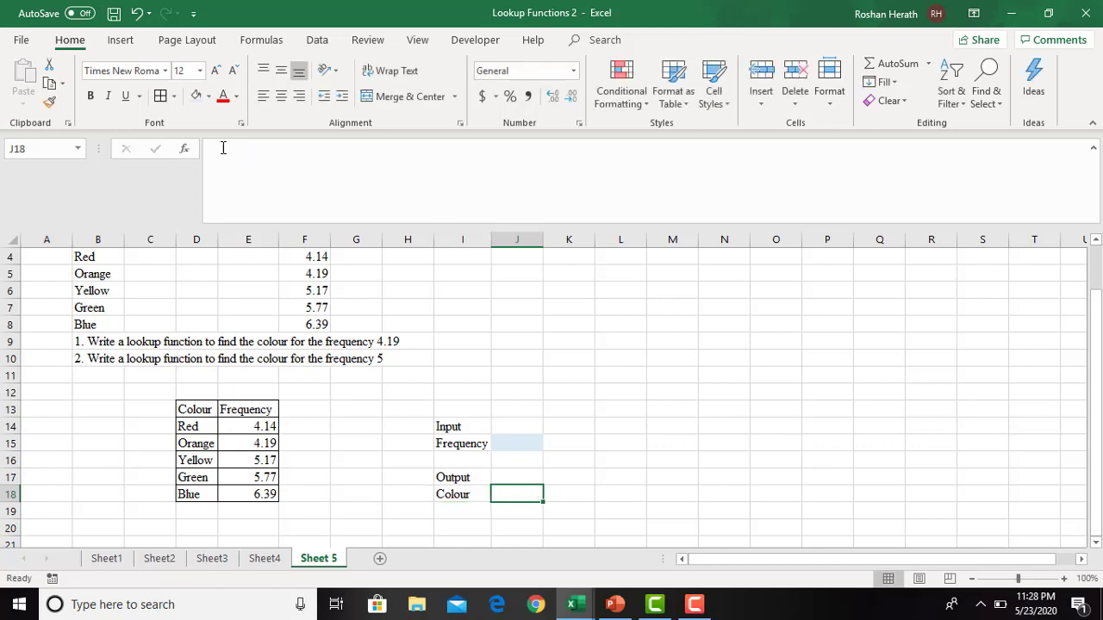
pyautogui.click(208, 97)
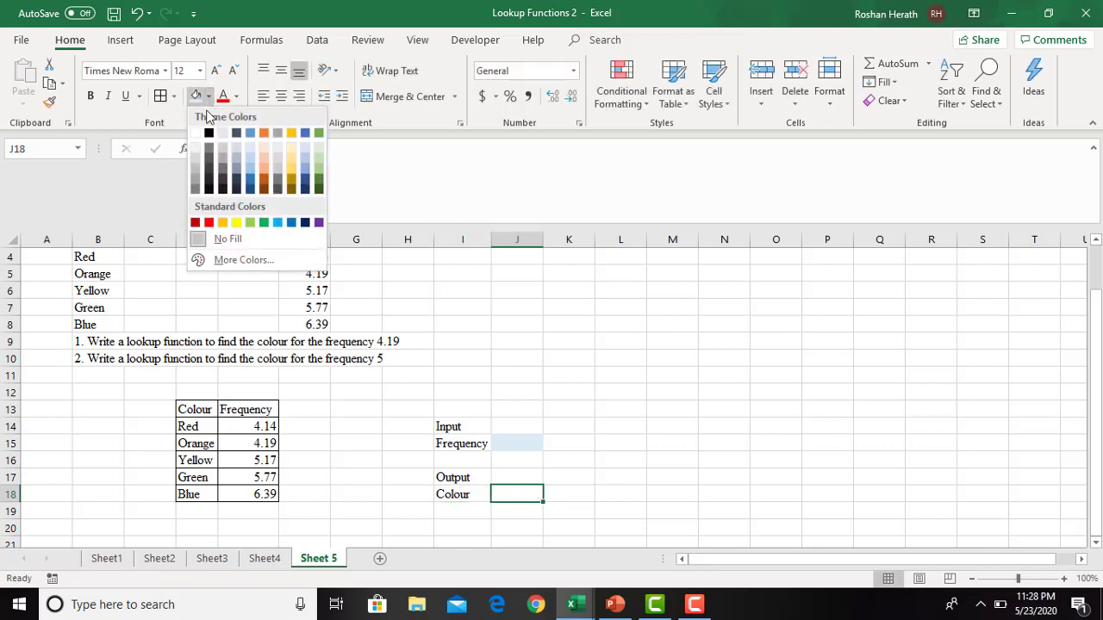
pyautogui.click(264, 160)
pyautogui.click(320, 480)
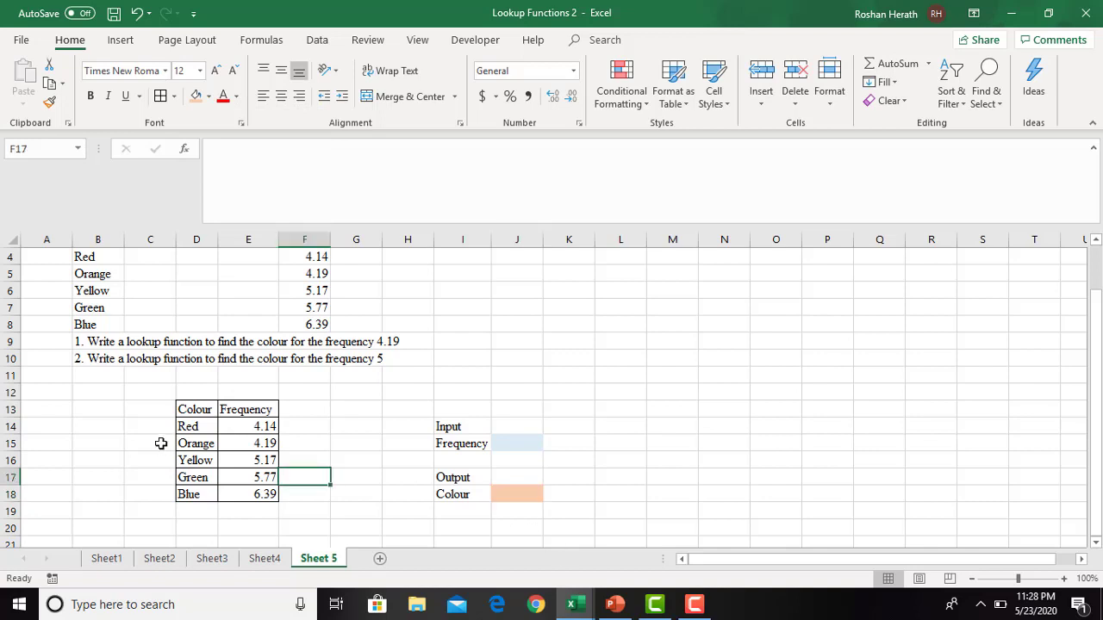
# - Sort the table D13:E18 by Frequency on cell values, smallest to largest, treating the first row as headers
pyautogui.moveTo(187, 411); pyautogui.dragTo(251, 494)
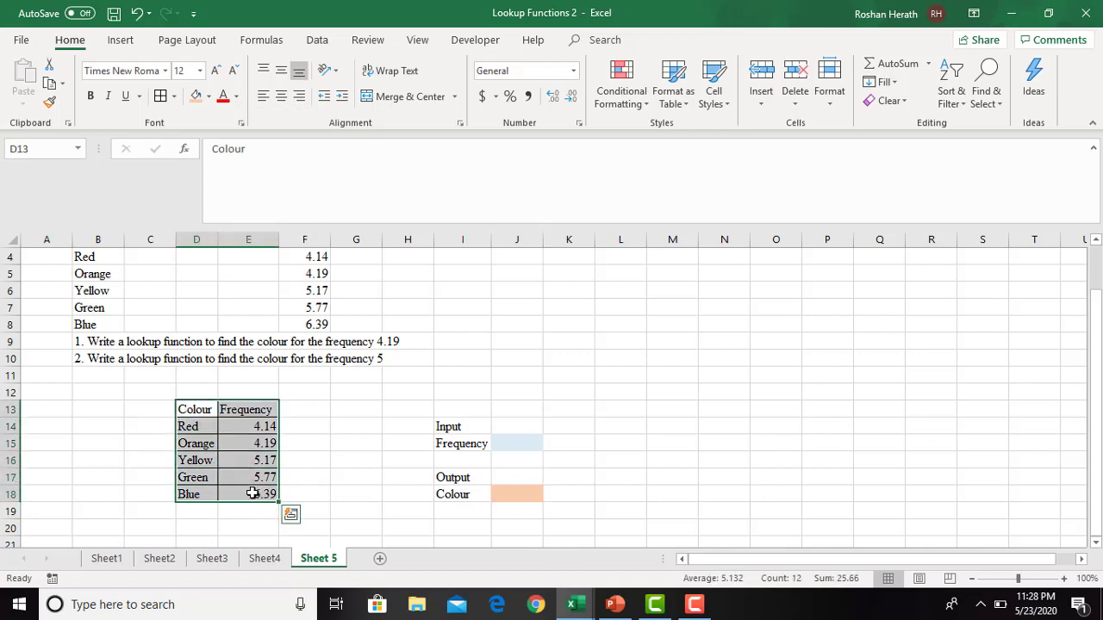
pyautogui.click(949, 97)
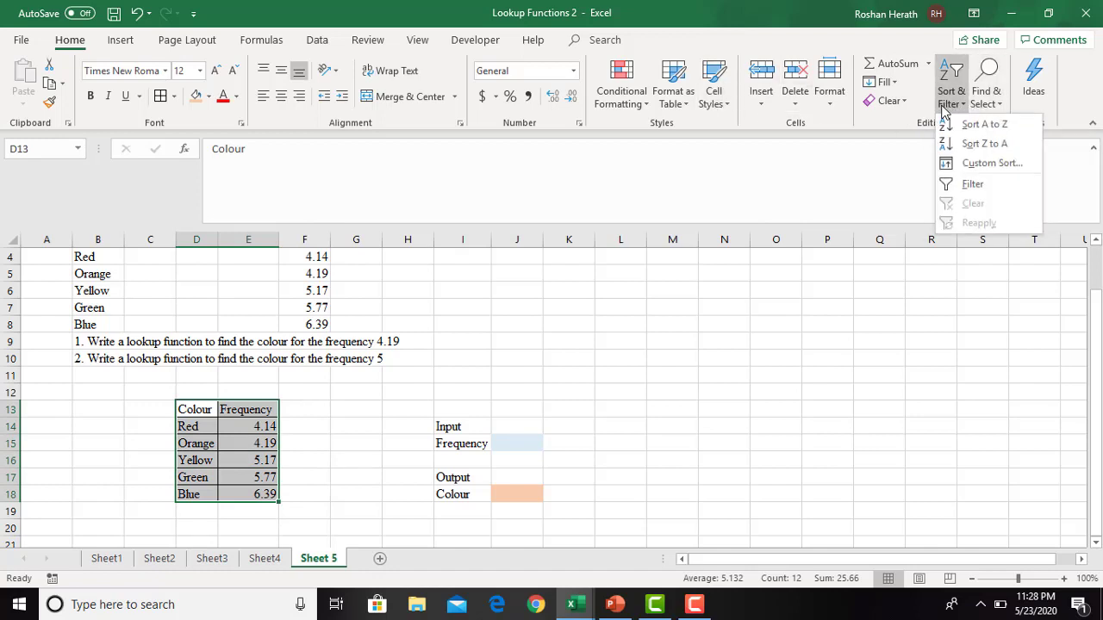
pyautogui.click(970, 164)
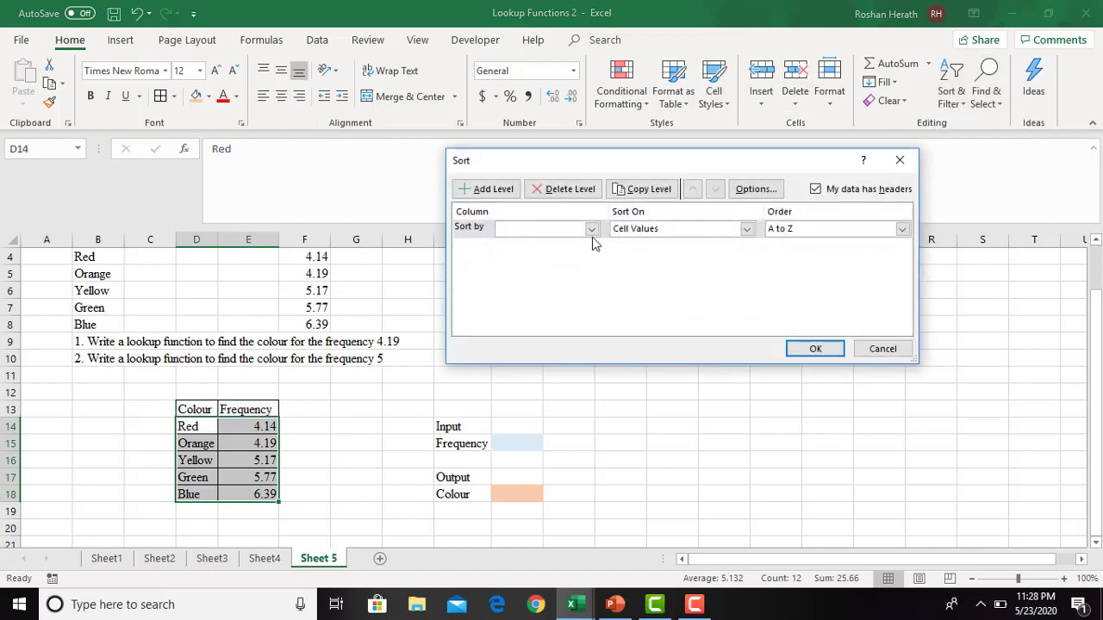
pyautogui.click(592, 230)
pyautogui.click(528, 255)
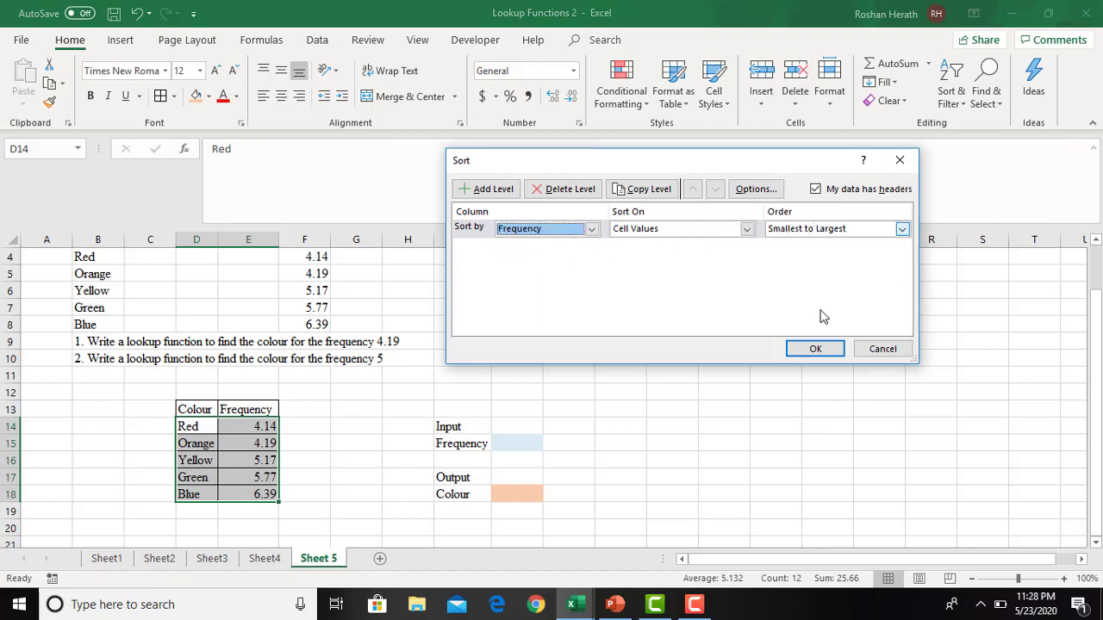
pyautogui.click(820, 347)
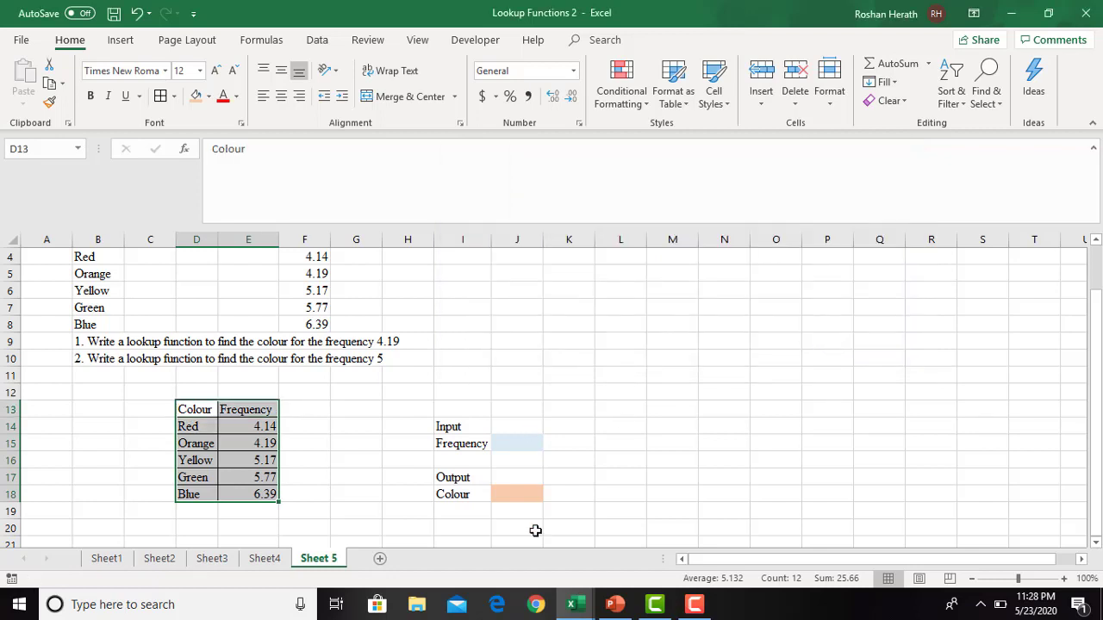
# - Enter 4.14 as the input frequency in J15
pyautogui.click(509, 443)
pyautogui.write('4')
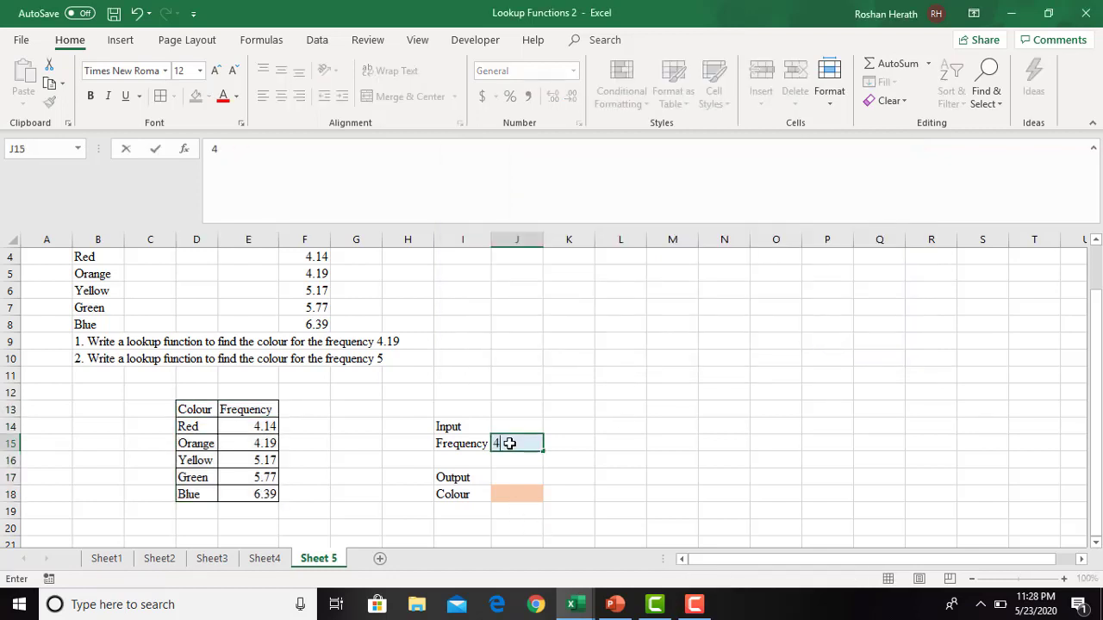
pyautogui.write('.14')
pyautogui.press('Return')
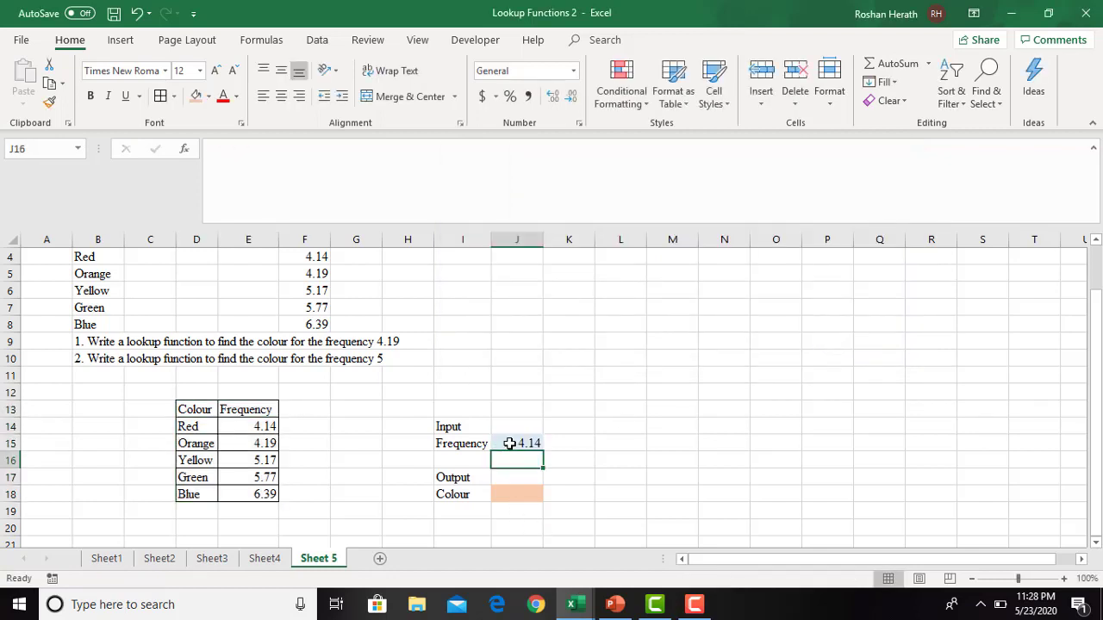
# - Start a LOOKUP function in J18 and open its arguments for the lookup_value, lookup_vector, result_vector form
pyautogui.click(518, 490)
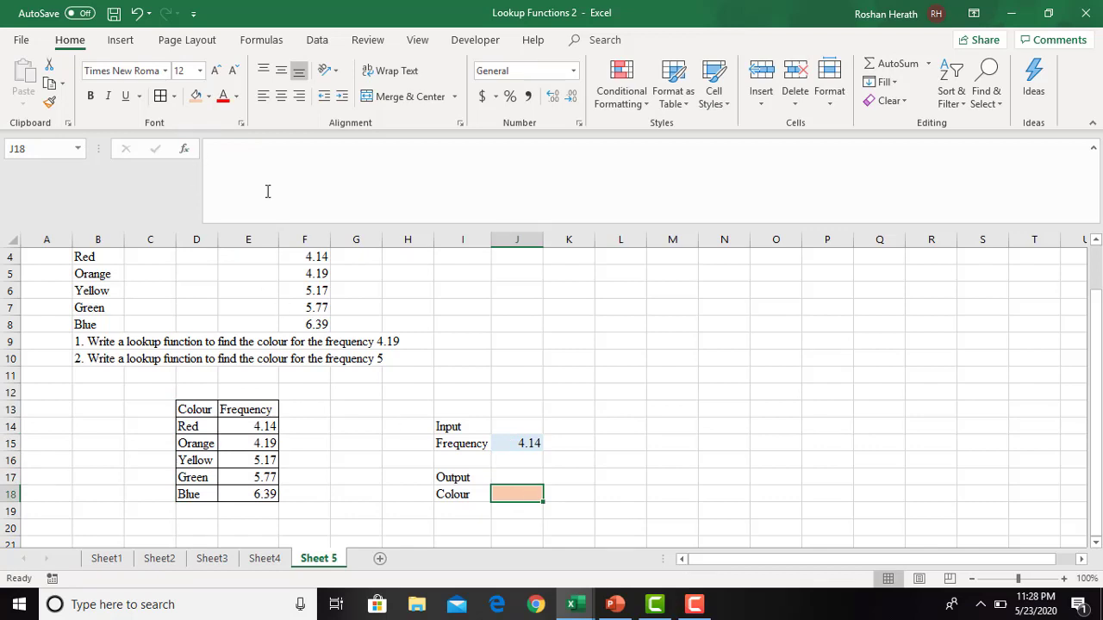
pyautogui.write('=l')
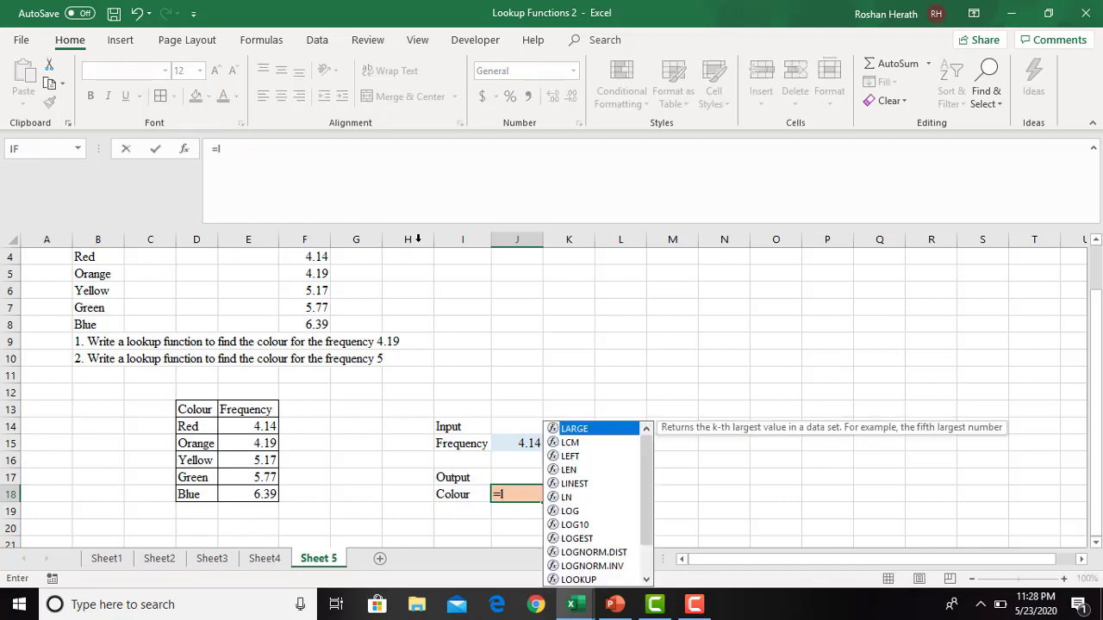
pyautogui.write('oo')
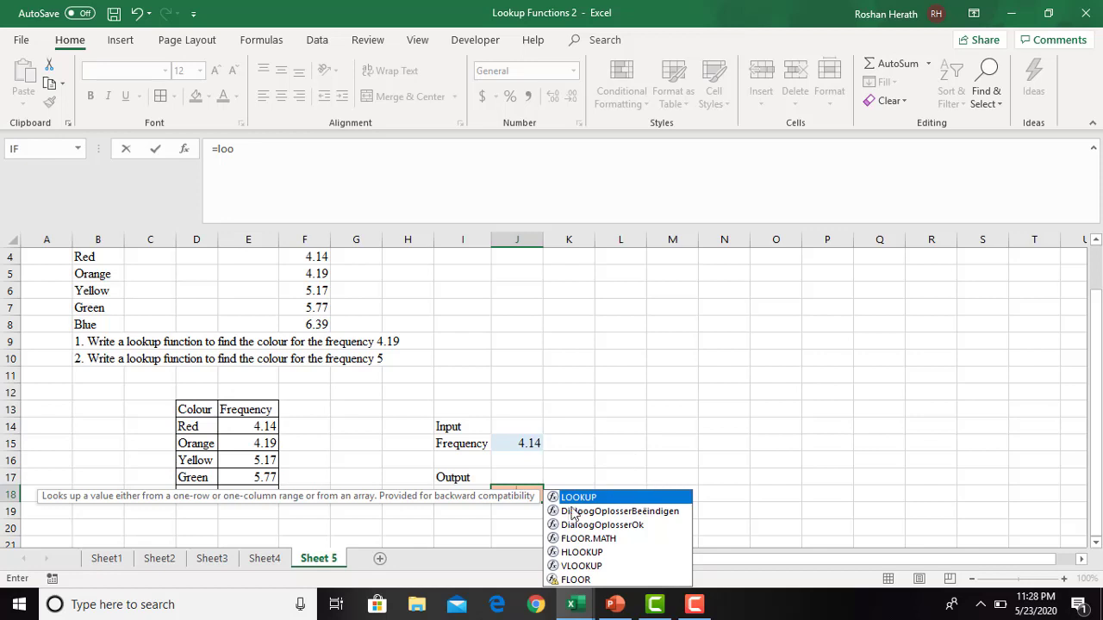
pyautogui.doubleClick(578, 499)
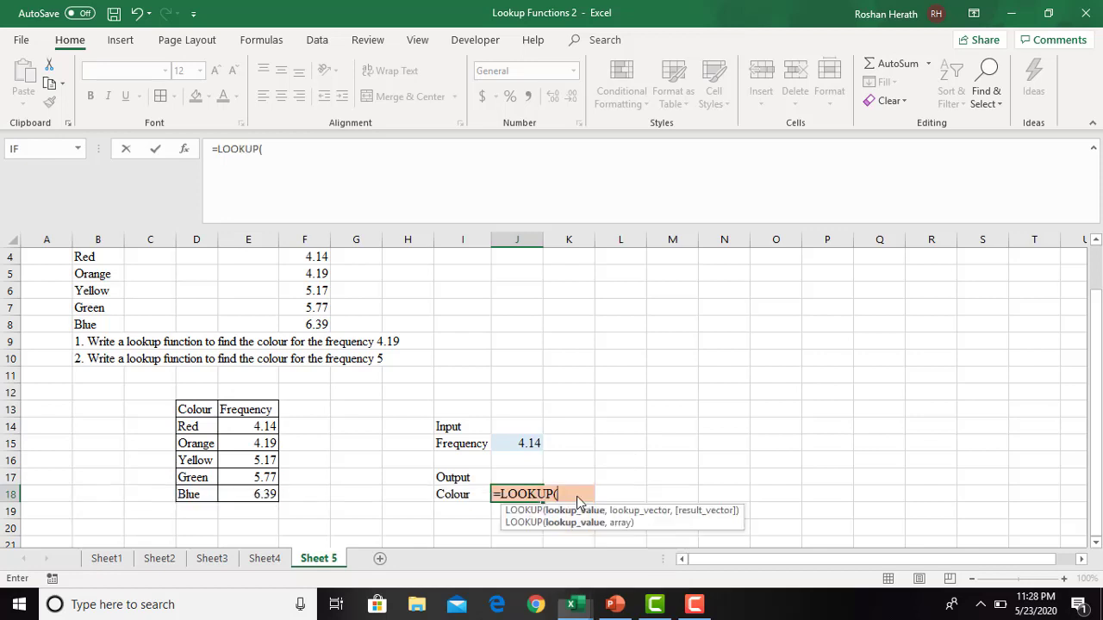
pyautogui.click(183, 151)
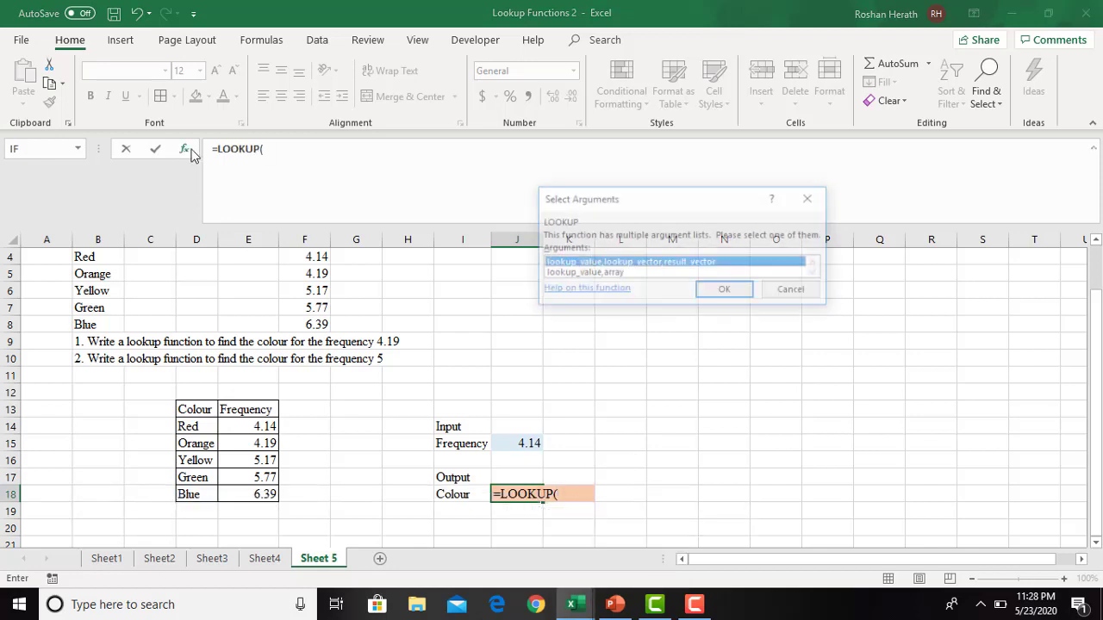
pyautogui.click(726, 289)
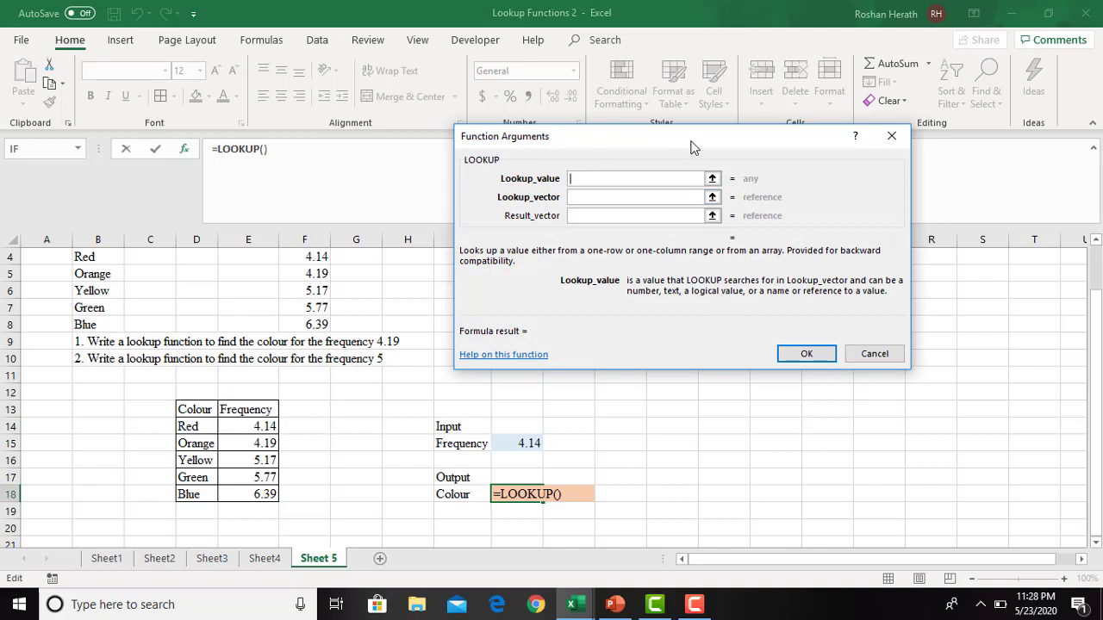
pyautogui.moveTo(691, 147); pyautogui.dragTo(727, 86)
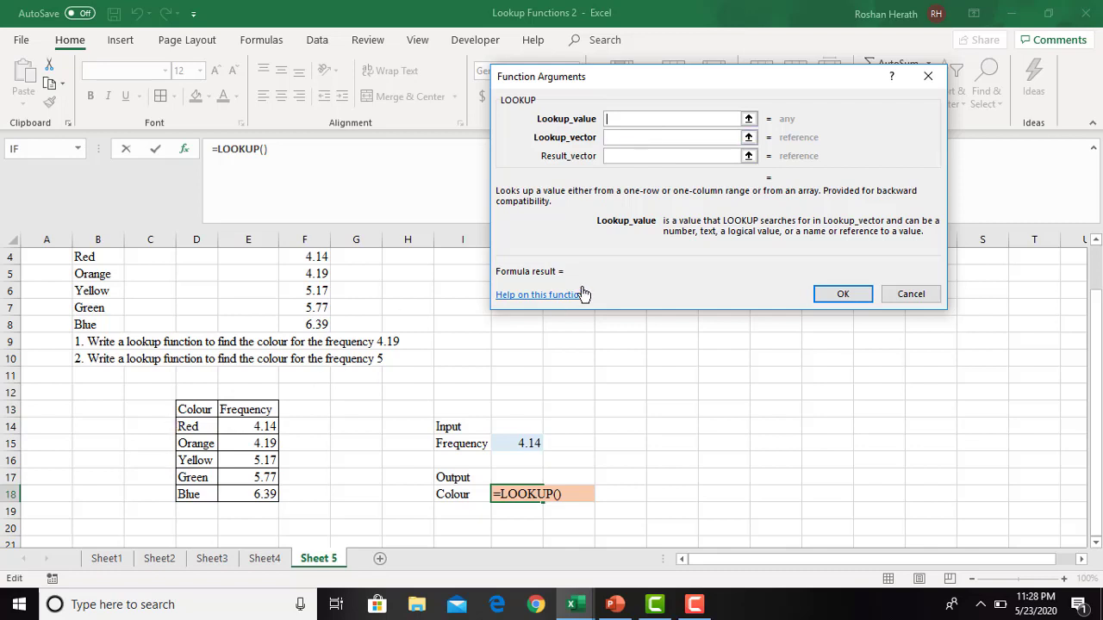
# - Complete the LOOKUP in J18 with lookup value $J$15, lookup vector E14:E18 and result vector D14:D18
pyautogui.click(518, 446)
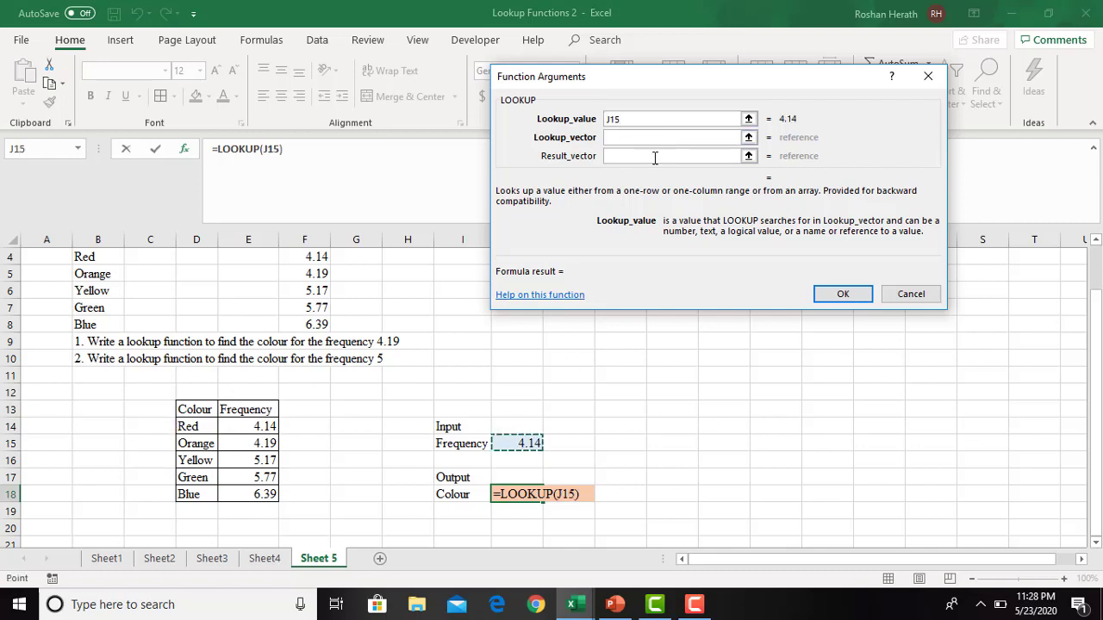
pyautogui.press('F4')
pyautogui.click(637, 138)
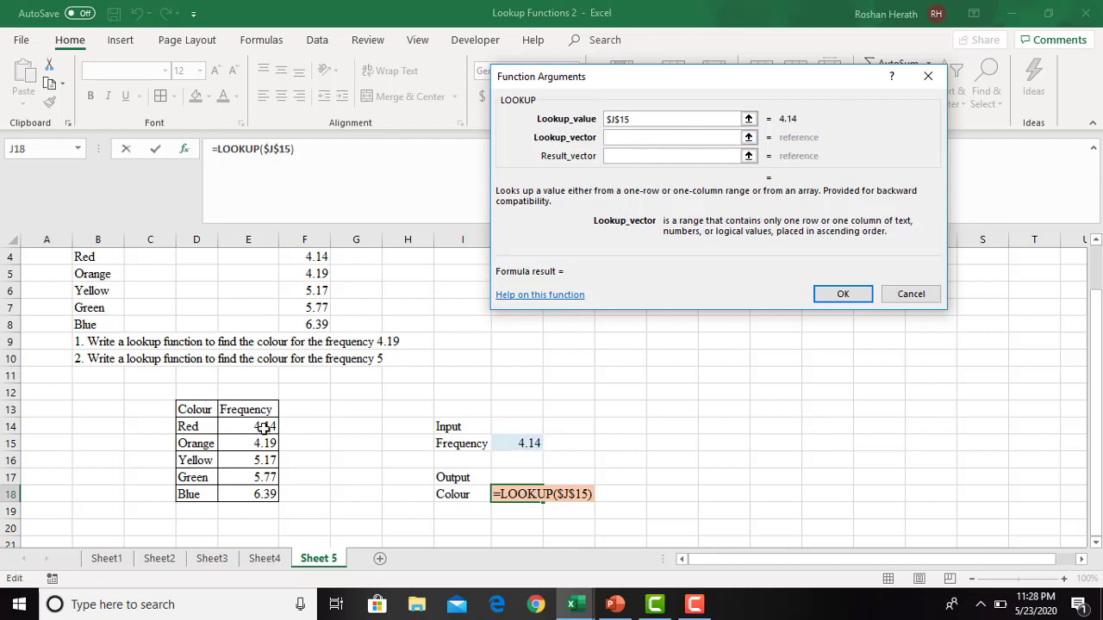
pyautogui.moveTo(253, 424); pyautogui.dragTo(252, 510)
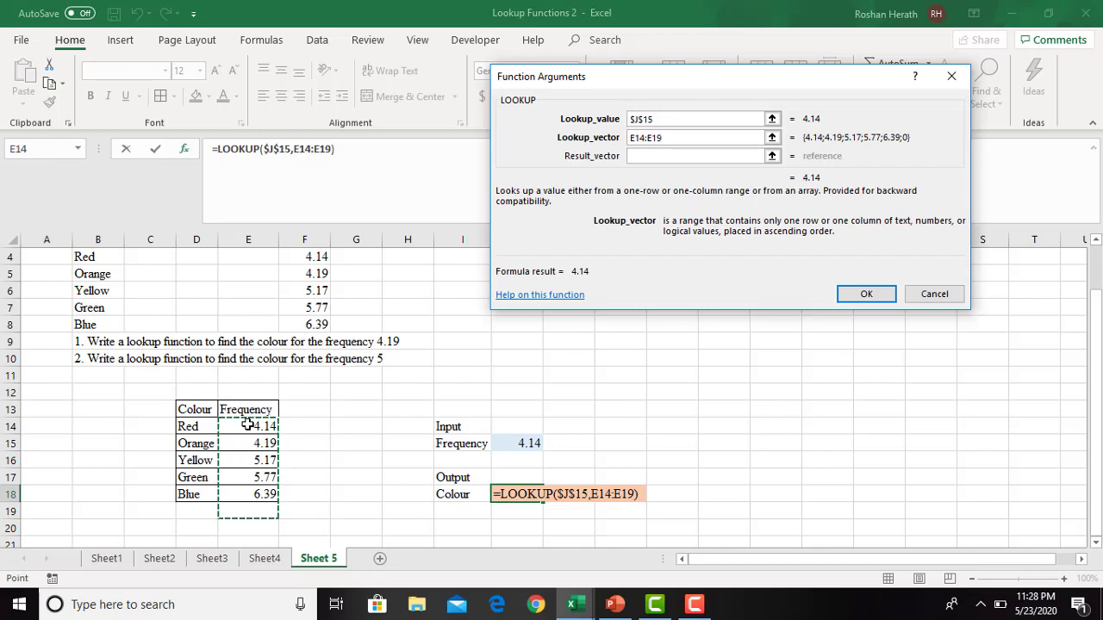
pyautogui.moveTo(246, 421); pyautogui.dragTo(248, 494)
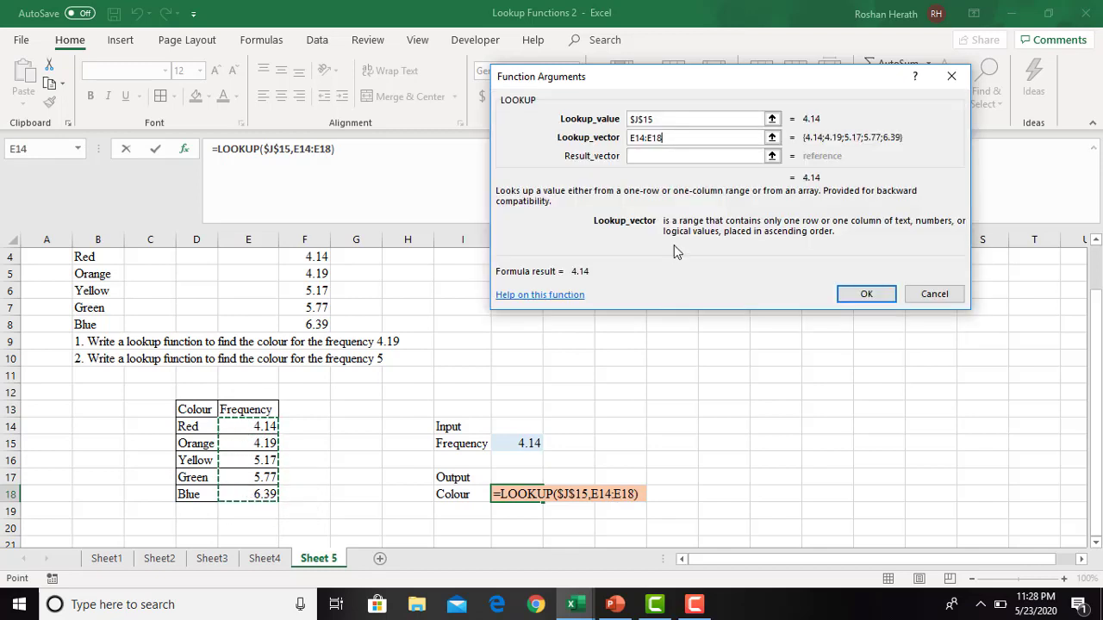
pyautogui.click(635, 157)
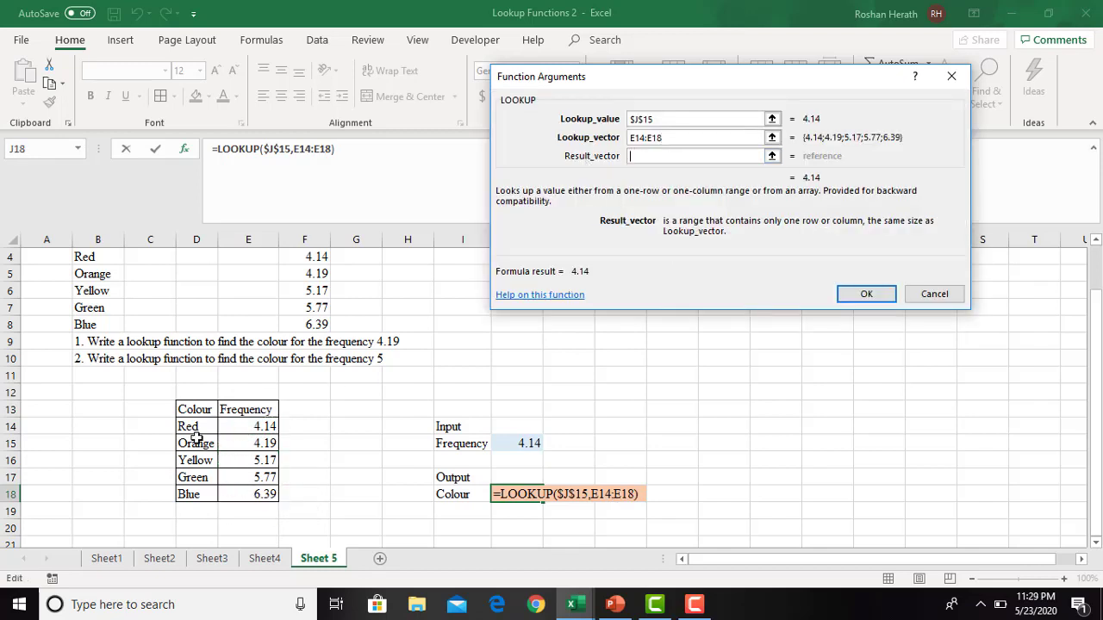
pyautogui.moveTo(191, 429); pyautogui.dragTo(192, 493)
pyautogui.click(830, 295)
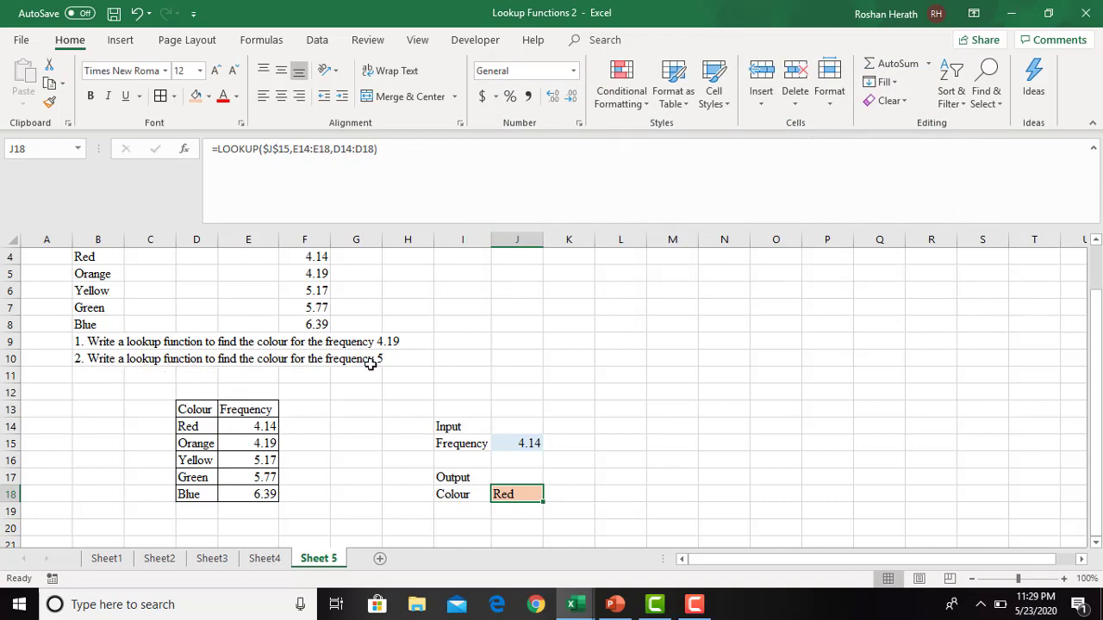
# - Set the input frequency in J15 to 5 to test the colour lookup
pyautogui.click(517, 444)
pyautogui.write('5')
pyautogui.press('Return')
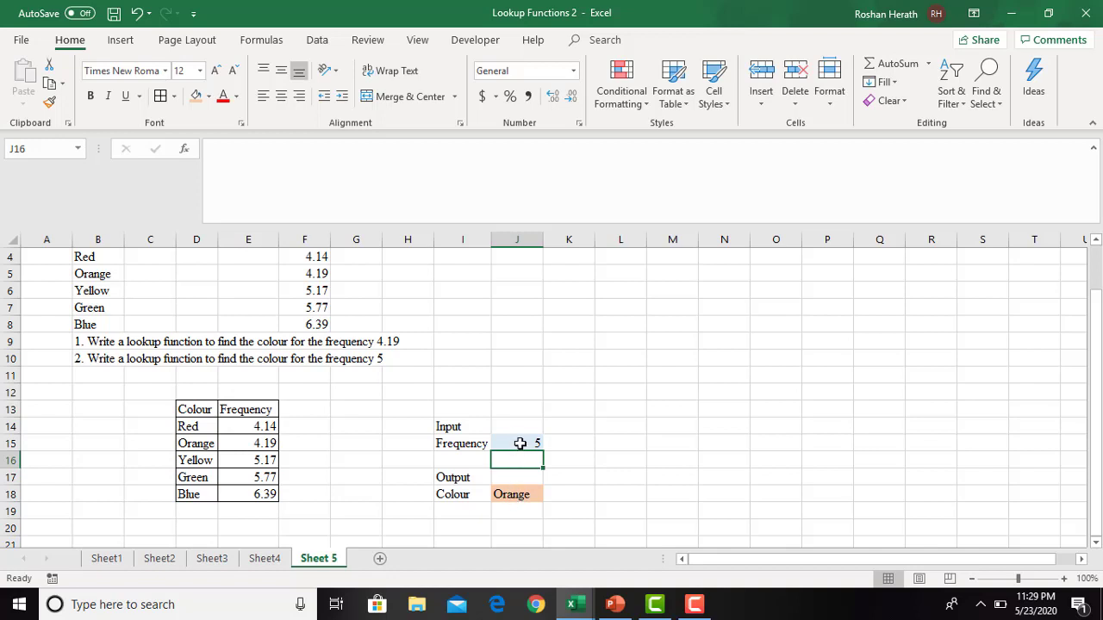
pyautogui.click(520, 444)
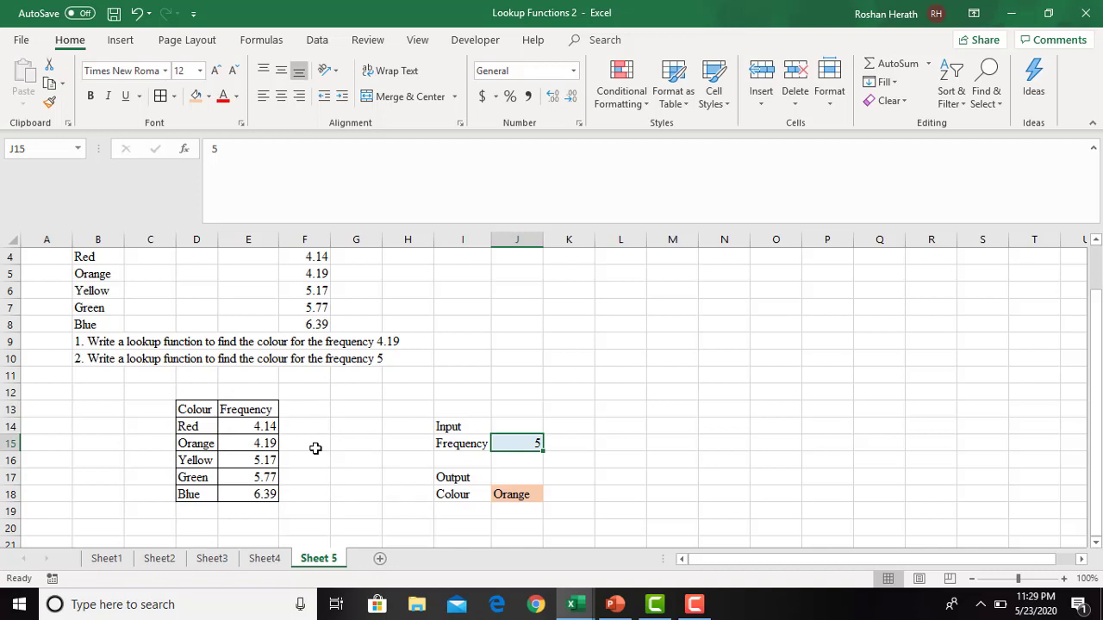
pyautogui.click(622, 461)
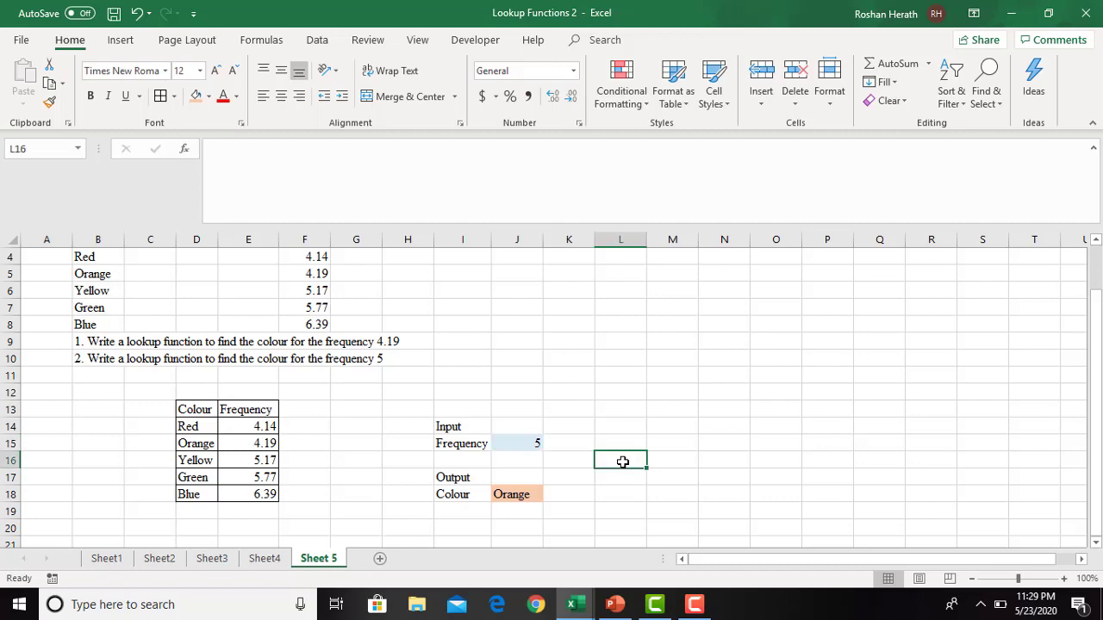
# - Switch to the PowerPoint presentation and deselect the Activity 6 text on the Lookup slide
pyautogui.click(614, 603)
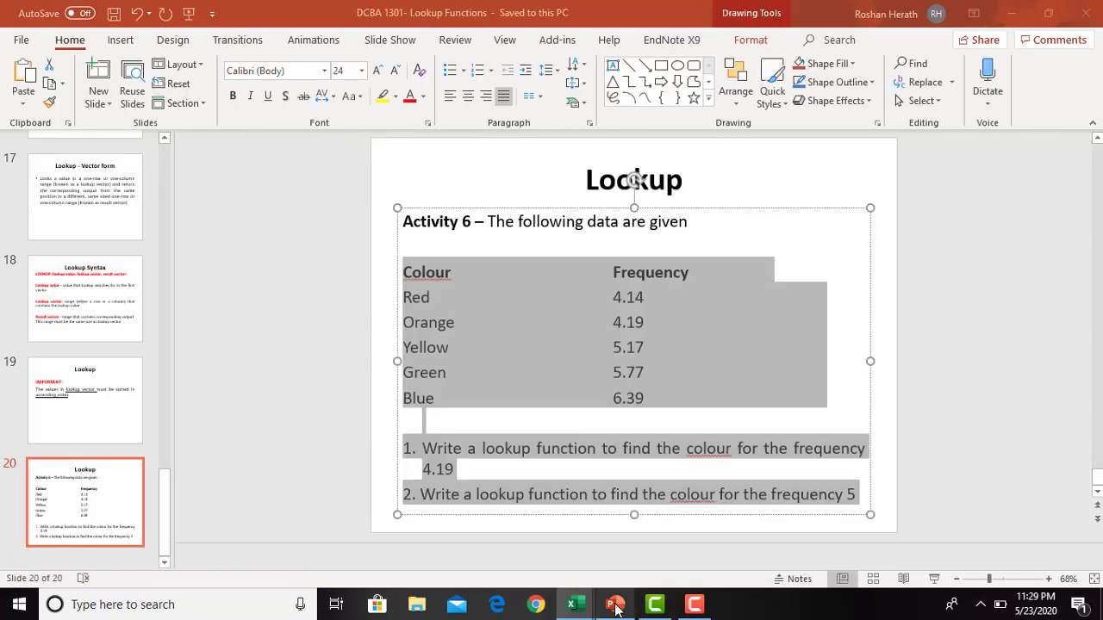
pyautogui.click(870, 524)
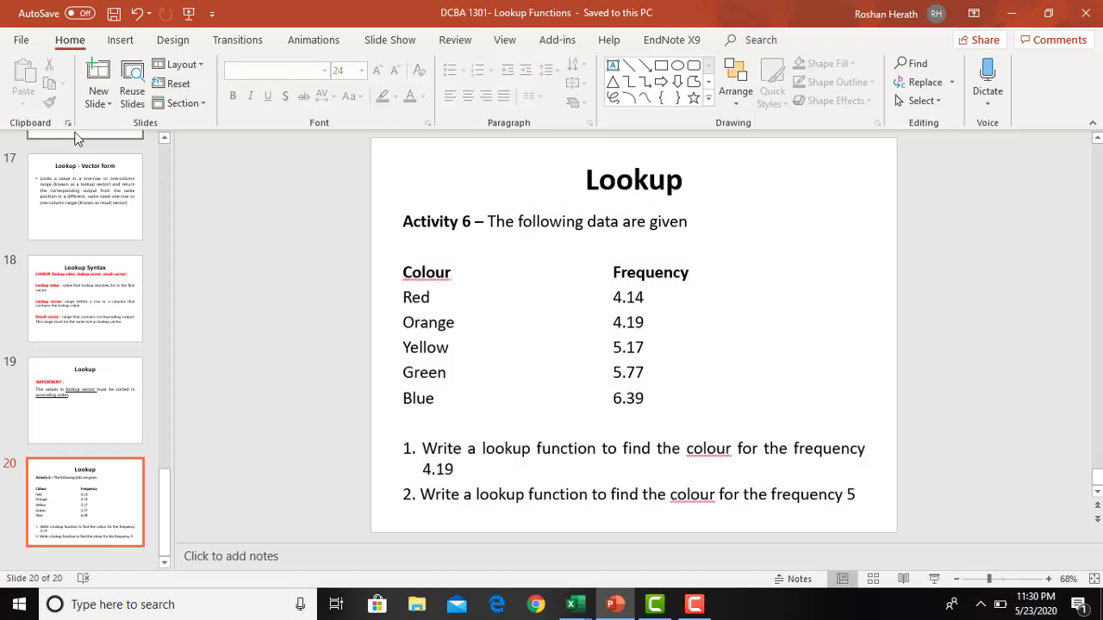